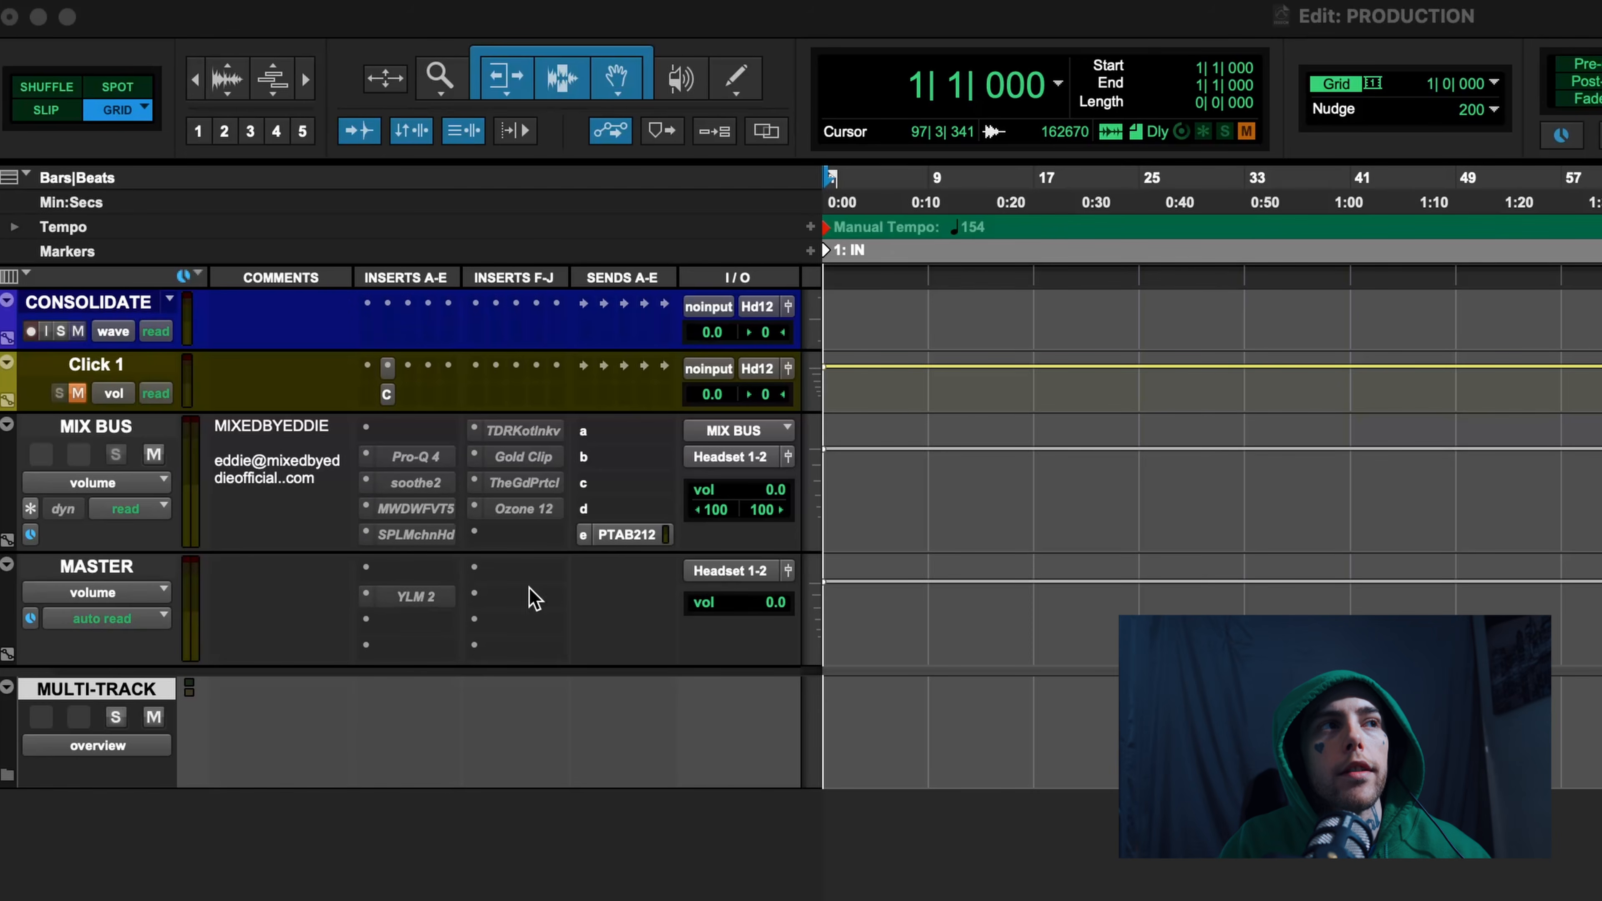
right_click(428, 598)
left_click(455, 632)
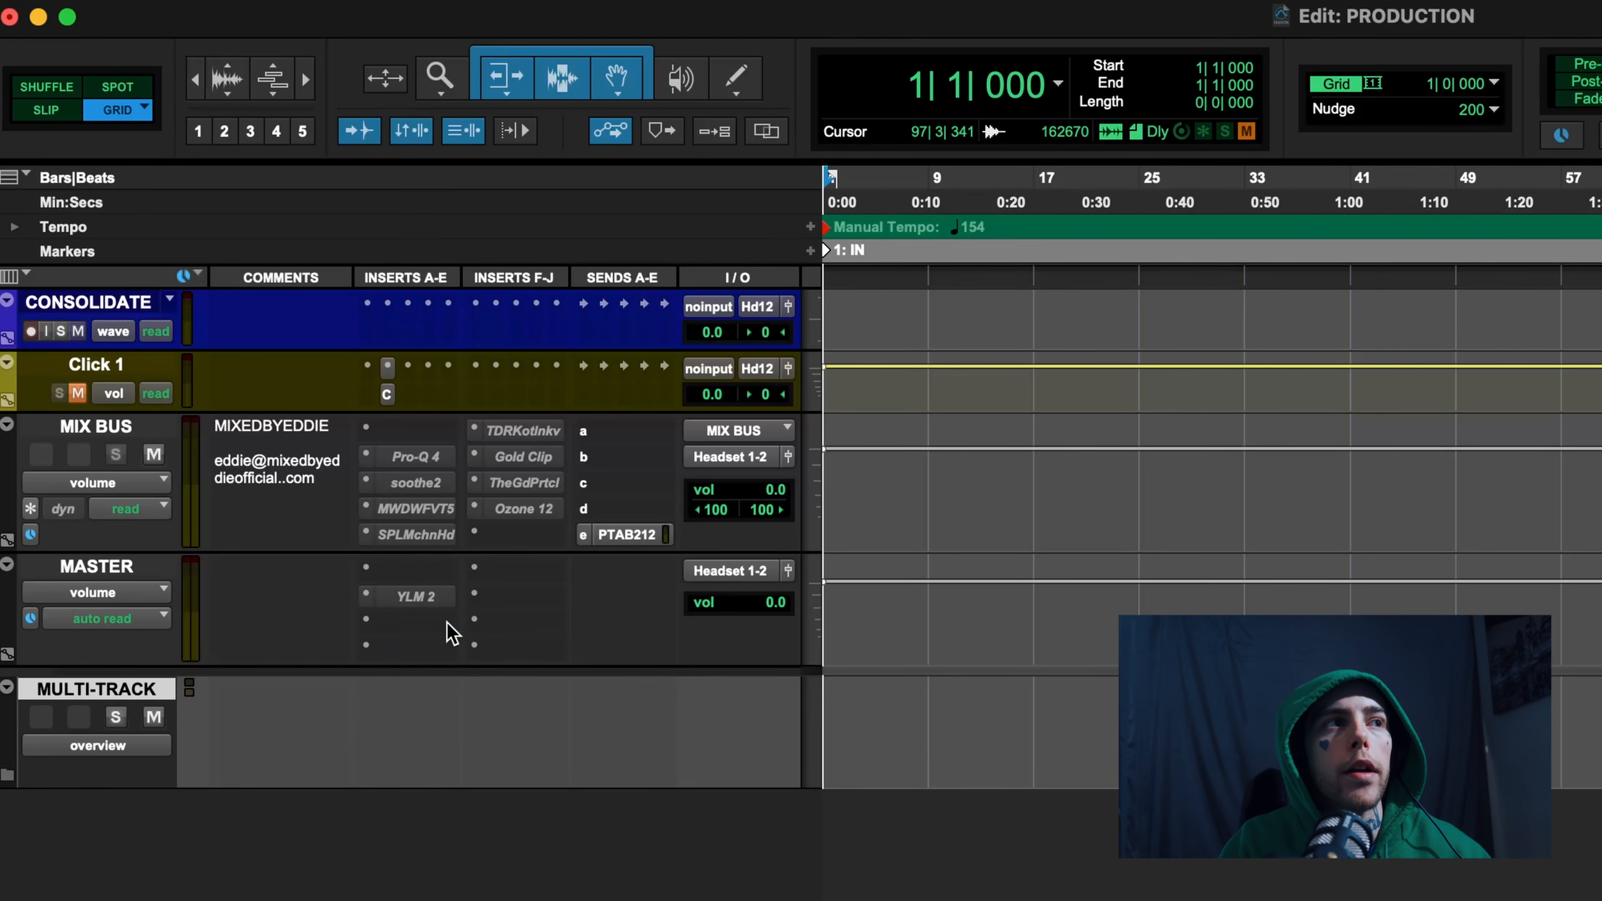
left_click(435, 597)
left_click(559, 178)
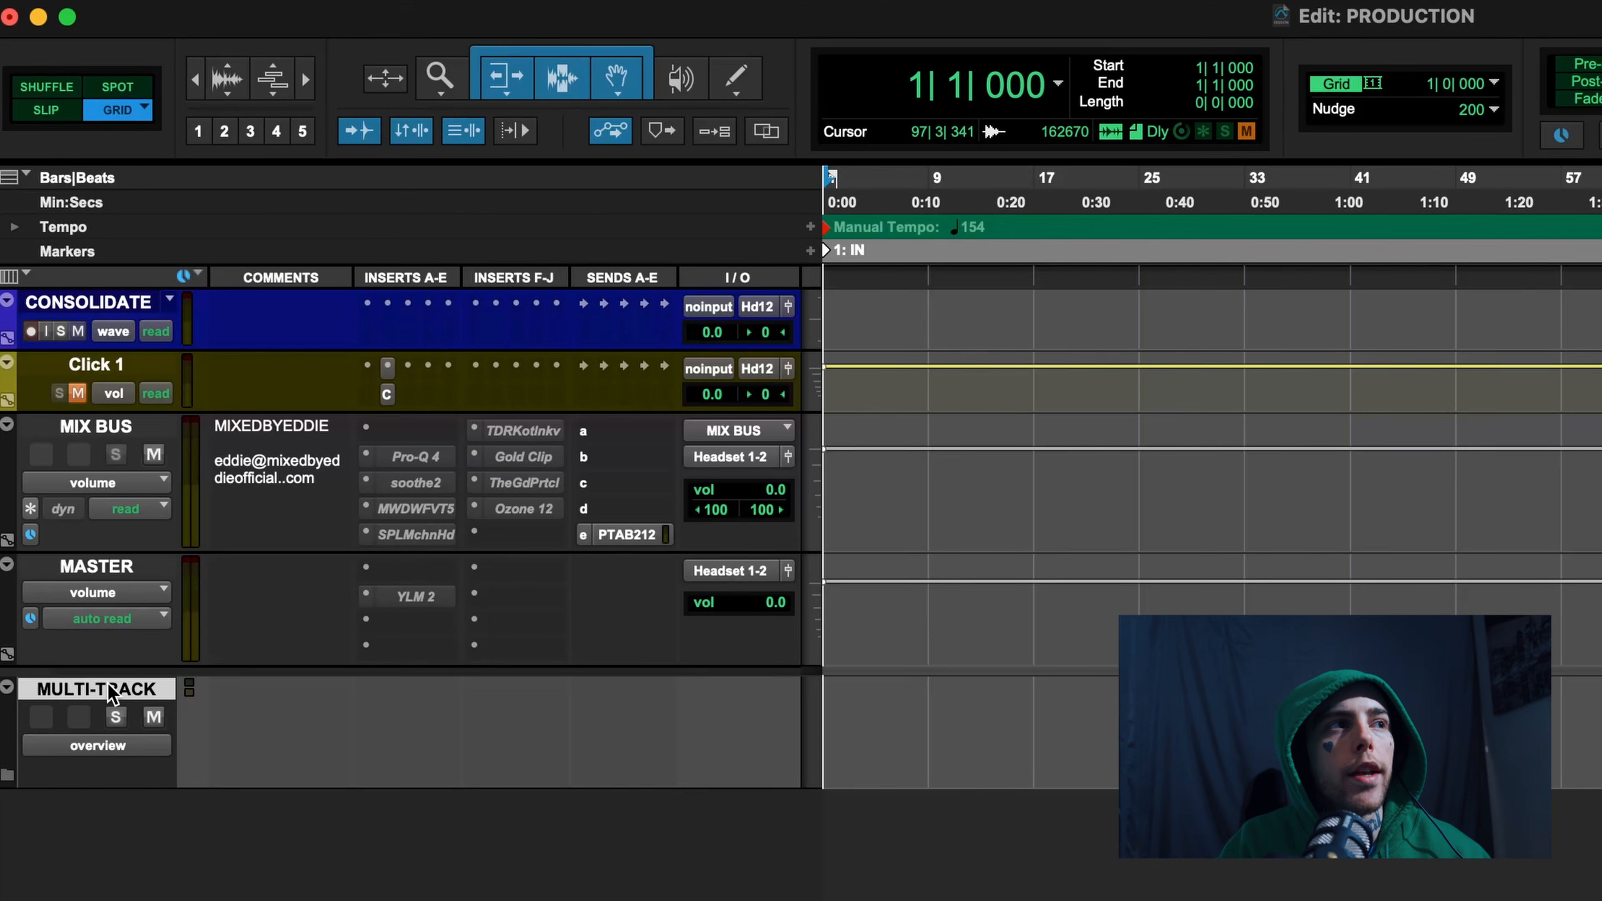
Open the MULTI-TRACK folder and the MELODY FOLDER inside it to show their tracks
right_click(111, 691)
left_click(157, 720)
scroll(298, 790, "down", 6)
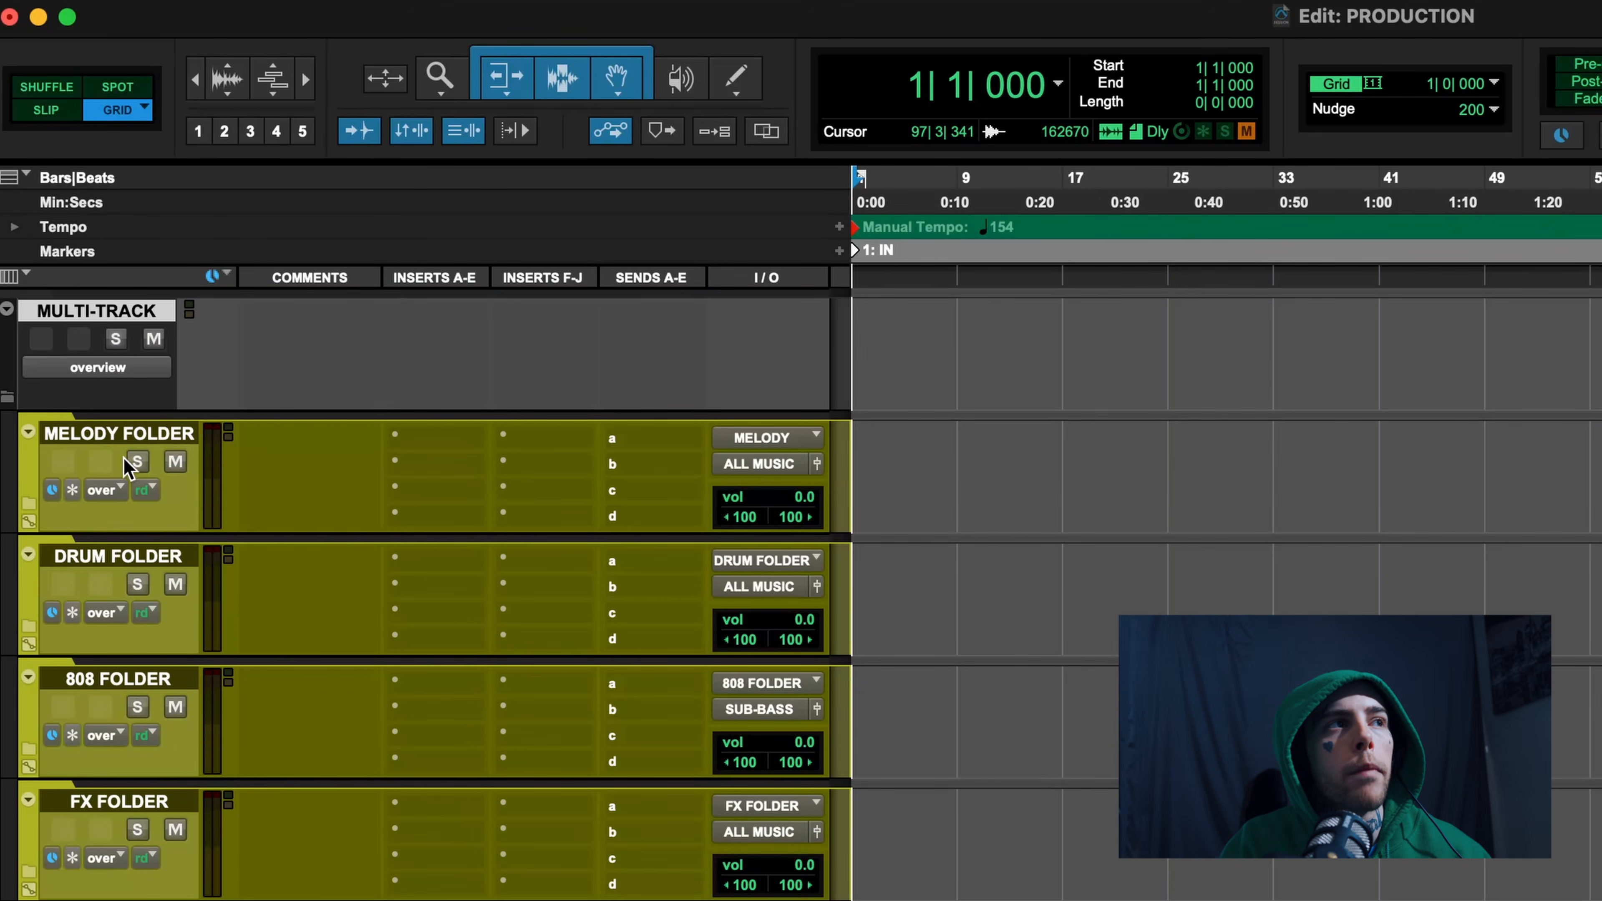
right_click(149, 436)
left_click(189, 471)
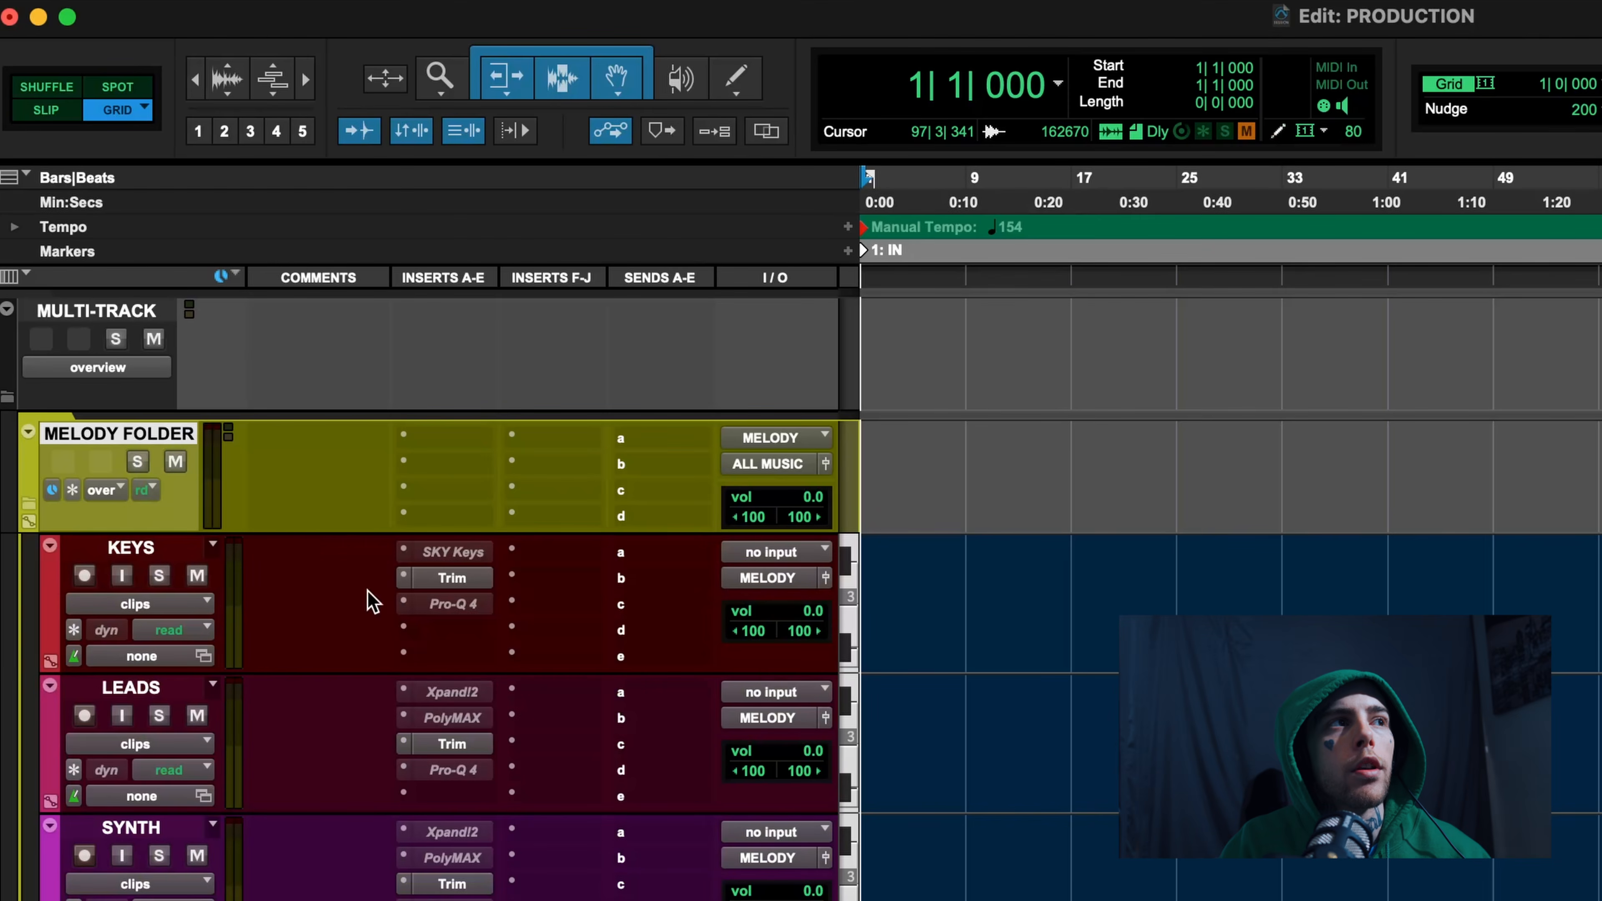
Look through the melody instrument tracks and open the DRUM FOLDER to show its tracks
scroll(417, 684, "down", 6)
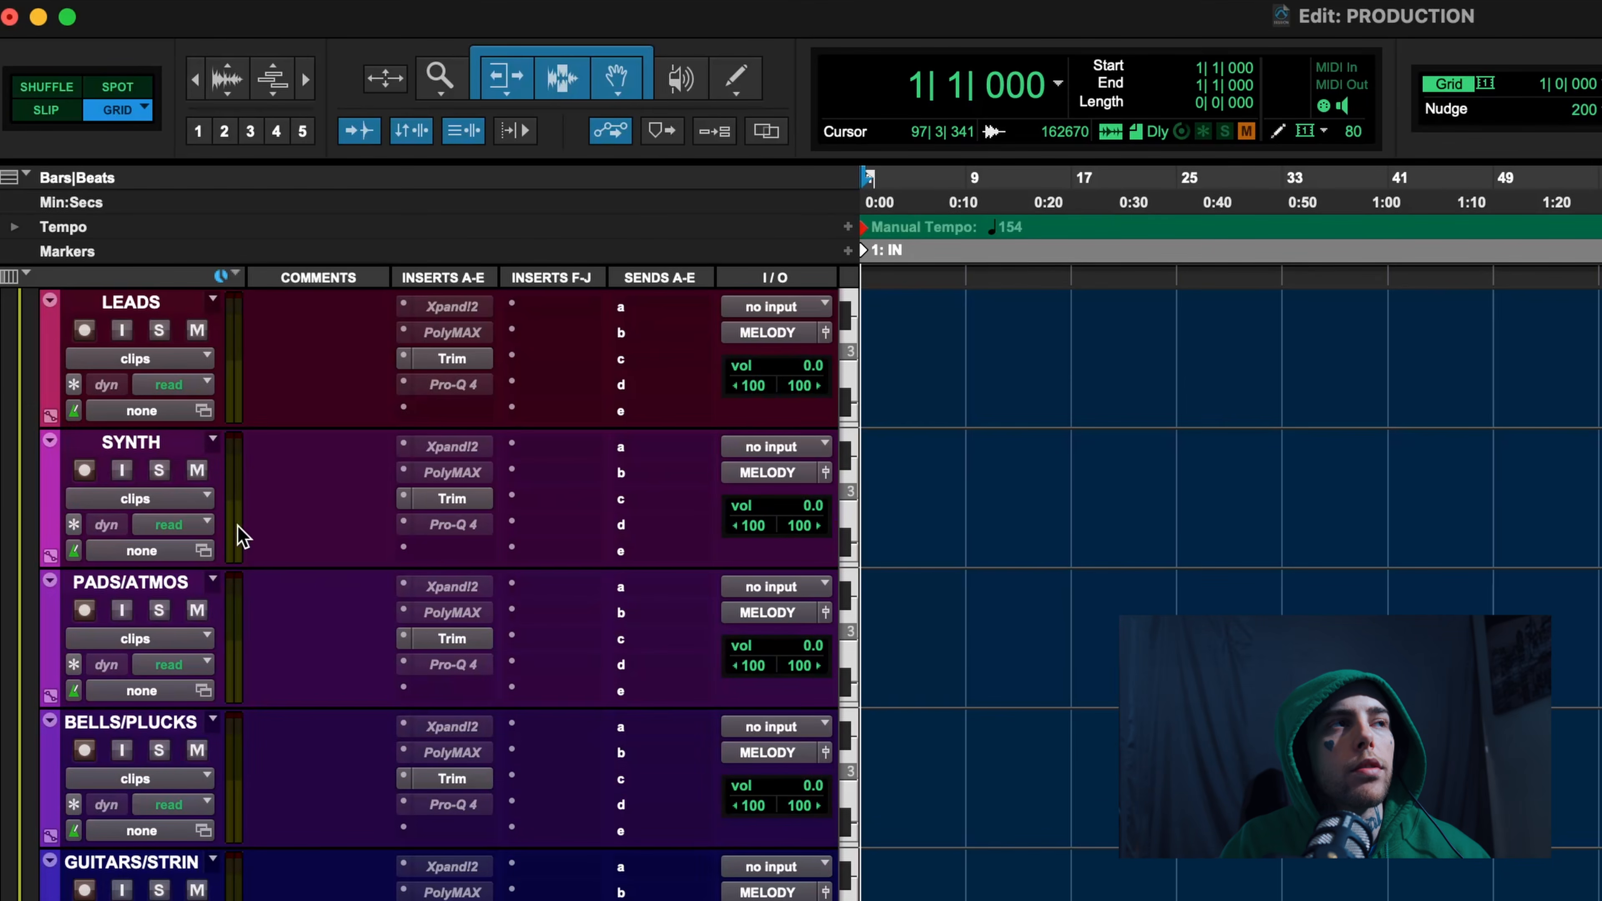
scroll(242, 535, "up", 5)
scroll(190, 697, "down", 9)
scroll(259, 680, "up", 1)
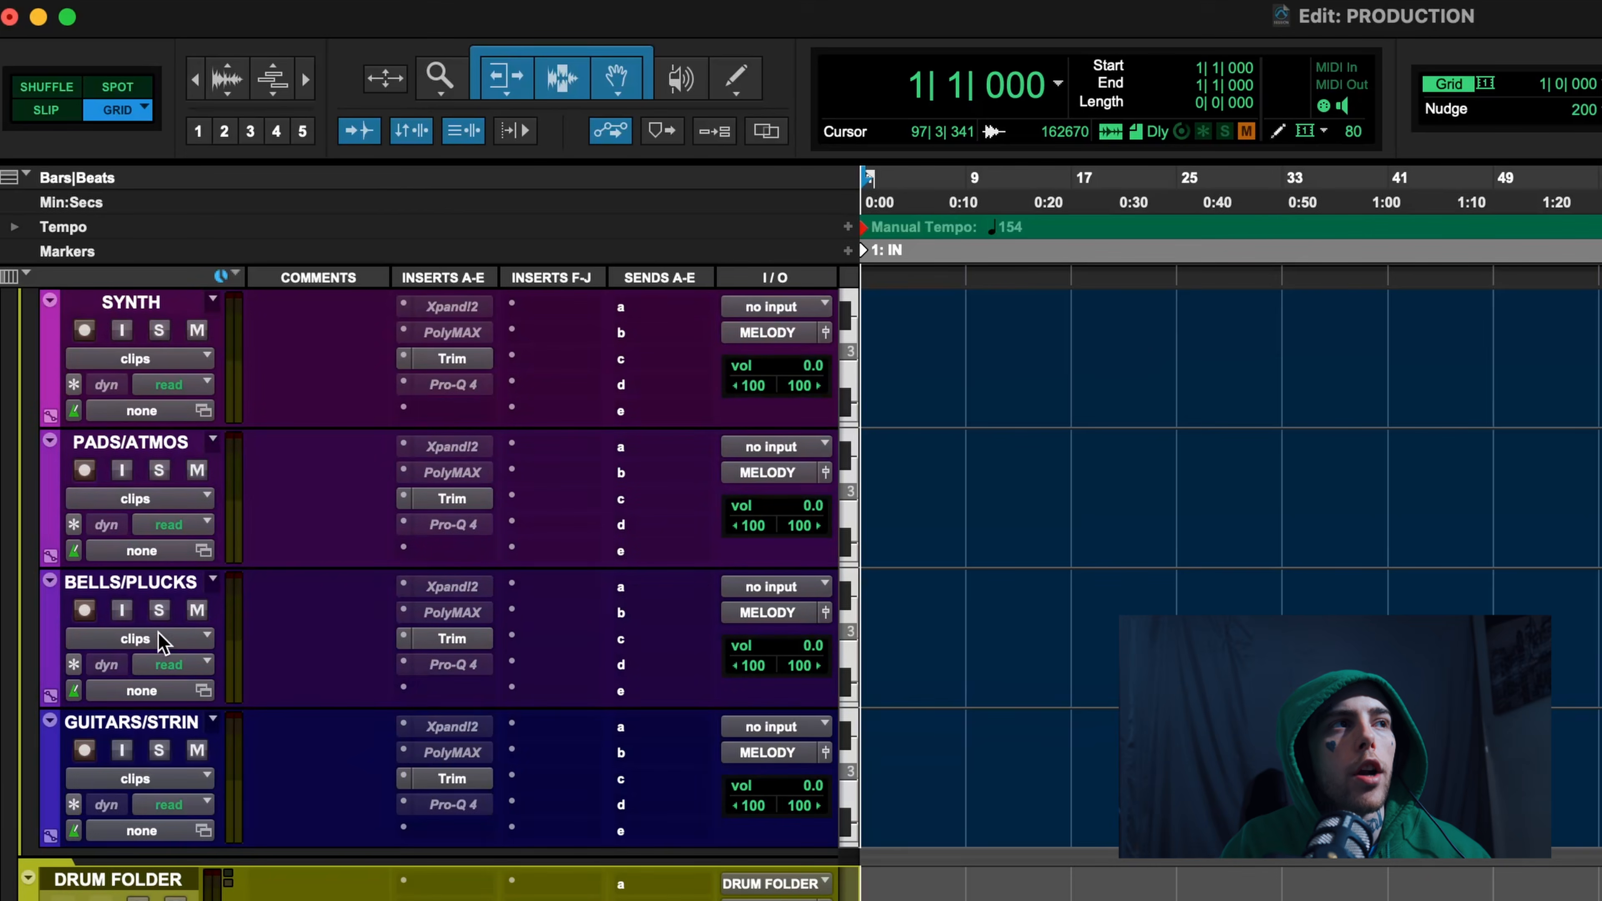
scroll(492, 769, "down", 3)
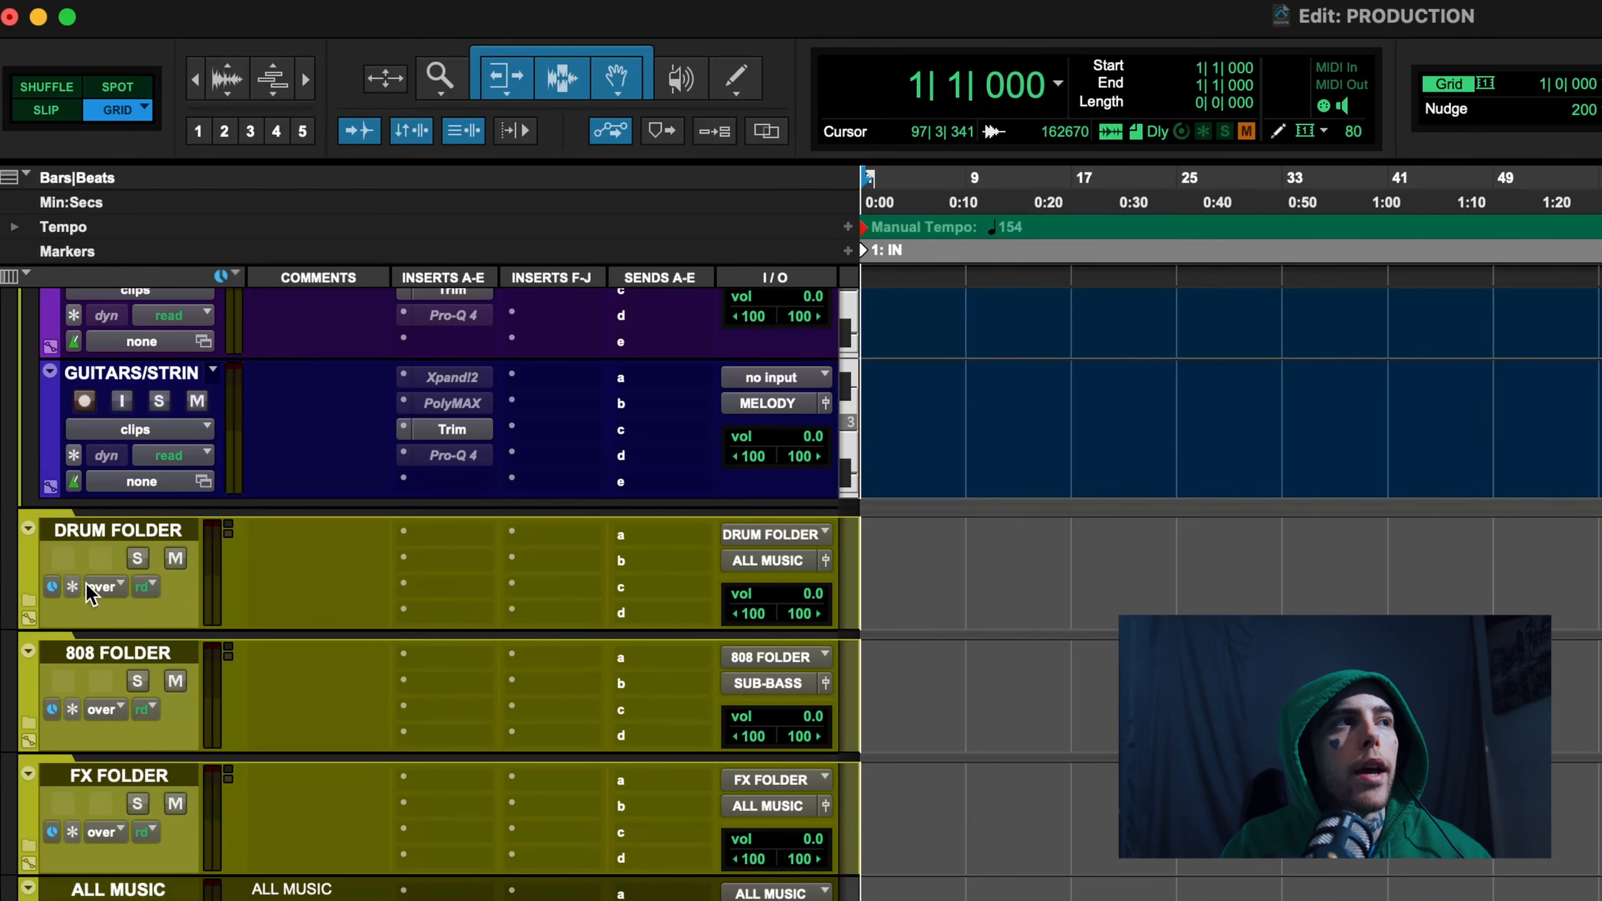
right_click(145, 529)
left_click(214, 571)
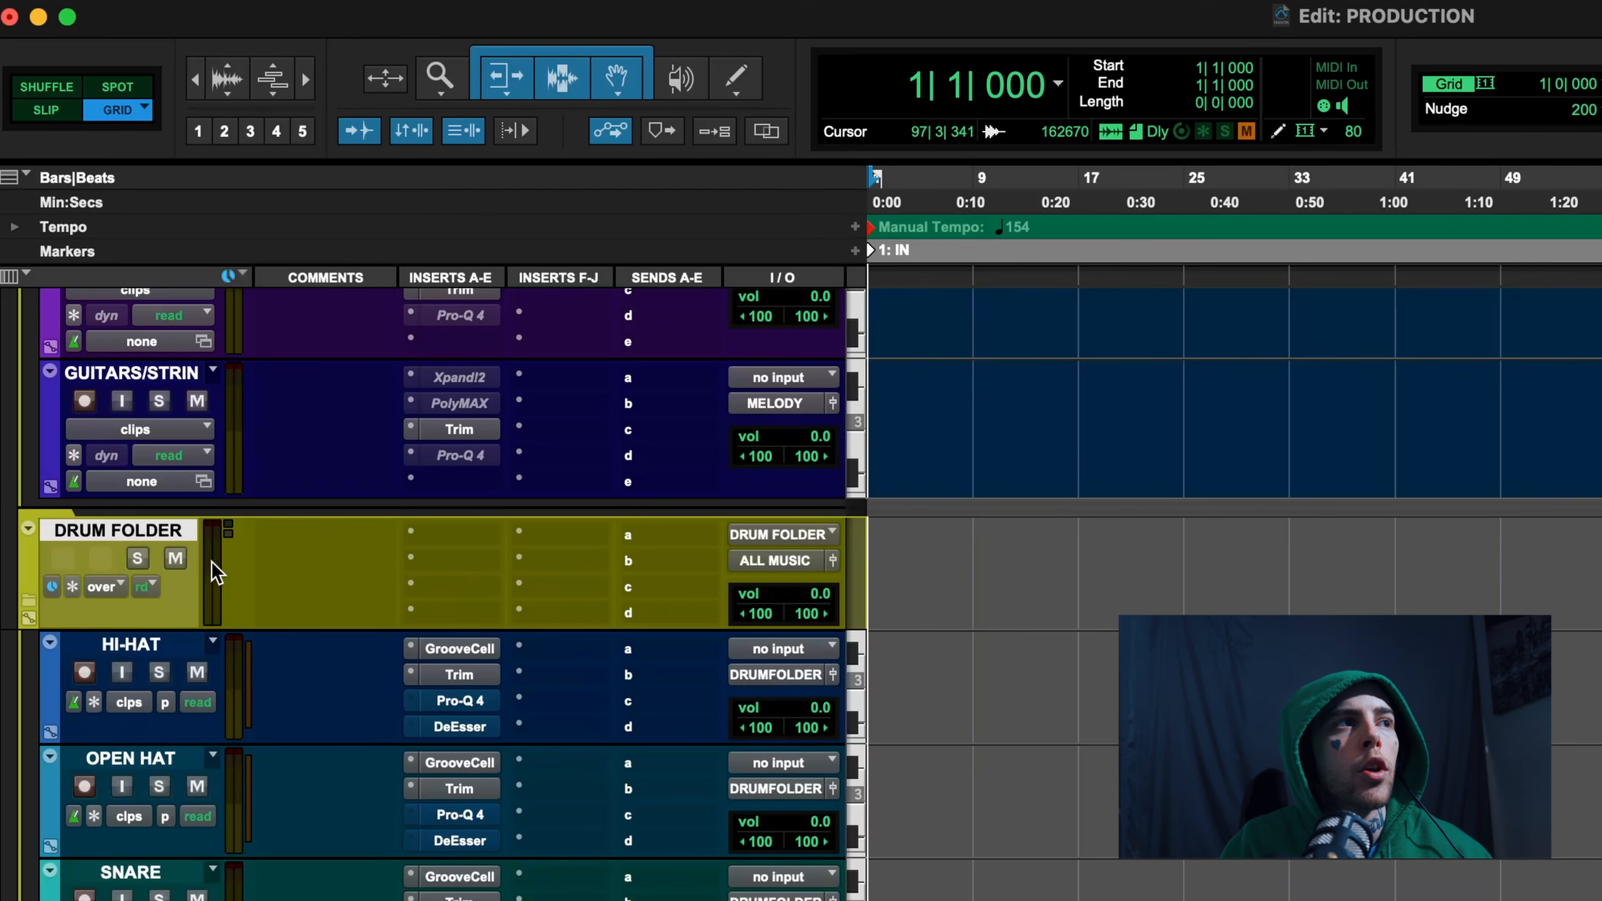
Open the 808 FOLDER below the drum tracks to show the tracks it holds
scroll(309, 765, "down", 2)
scroll(309, 765, "down", 3)
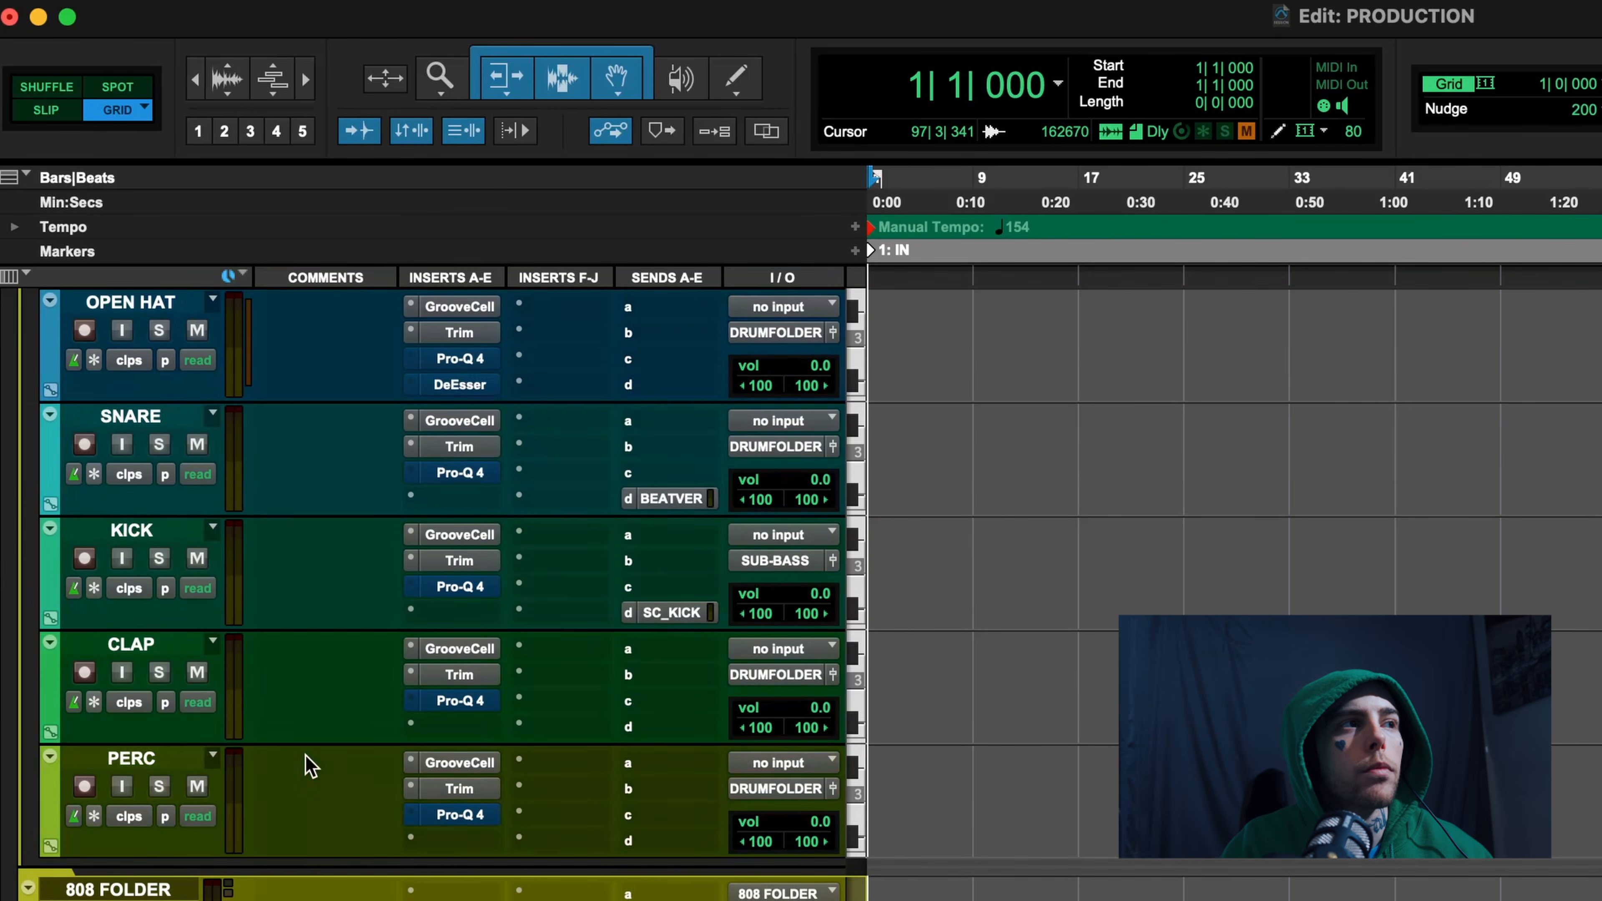
right_click(163, 782)
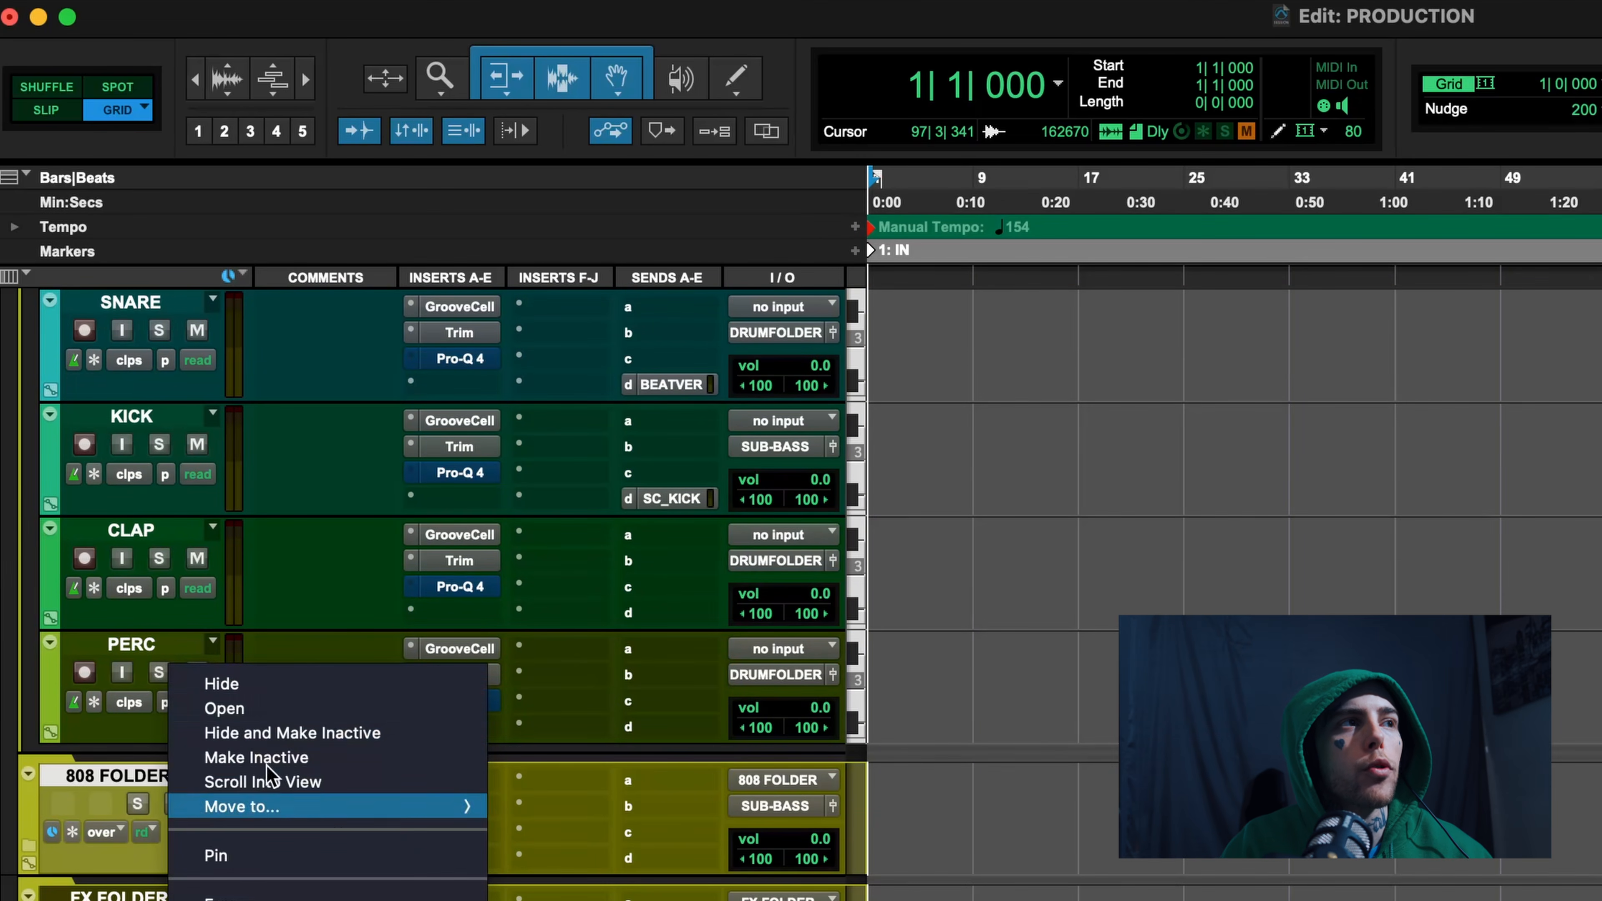
left_click(265, 708)
Open the FX FOLDER below the 808 tracks to show its contents
scroll(284, 797, "down", 2)
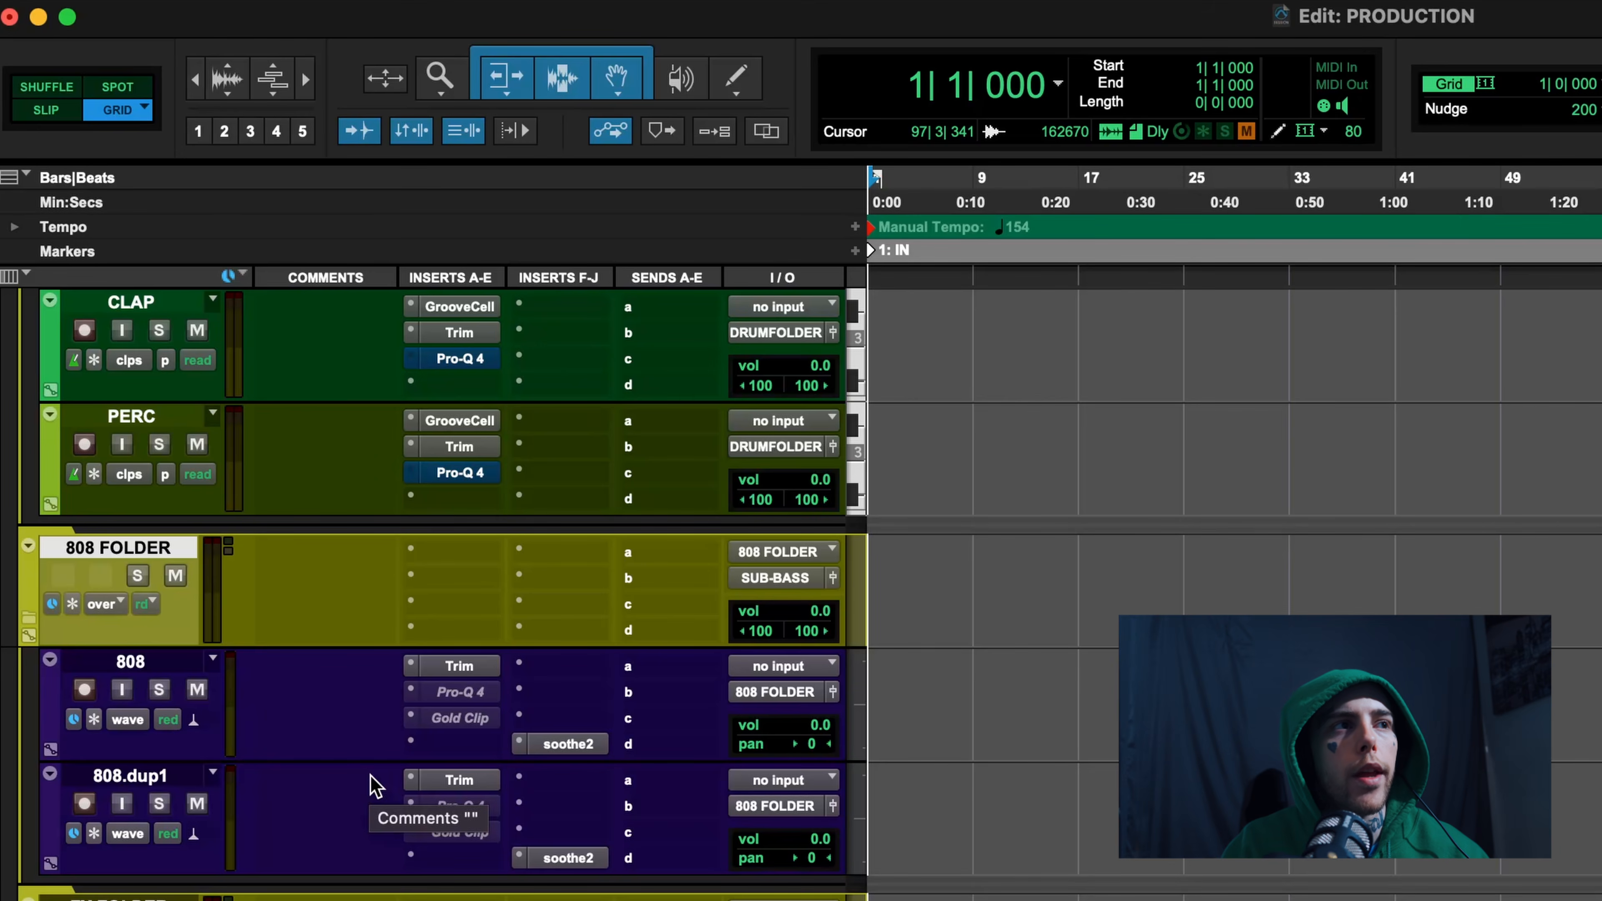
scroll(372, 782, "down", 2)
left_click(144, 800)
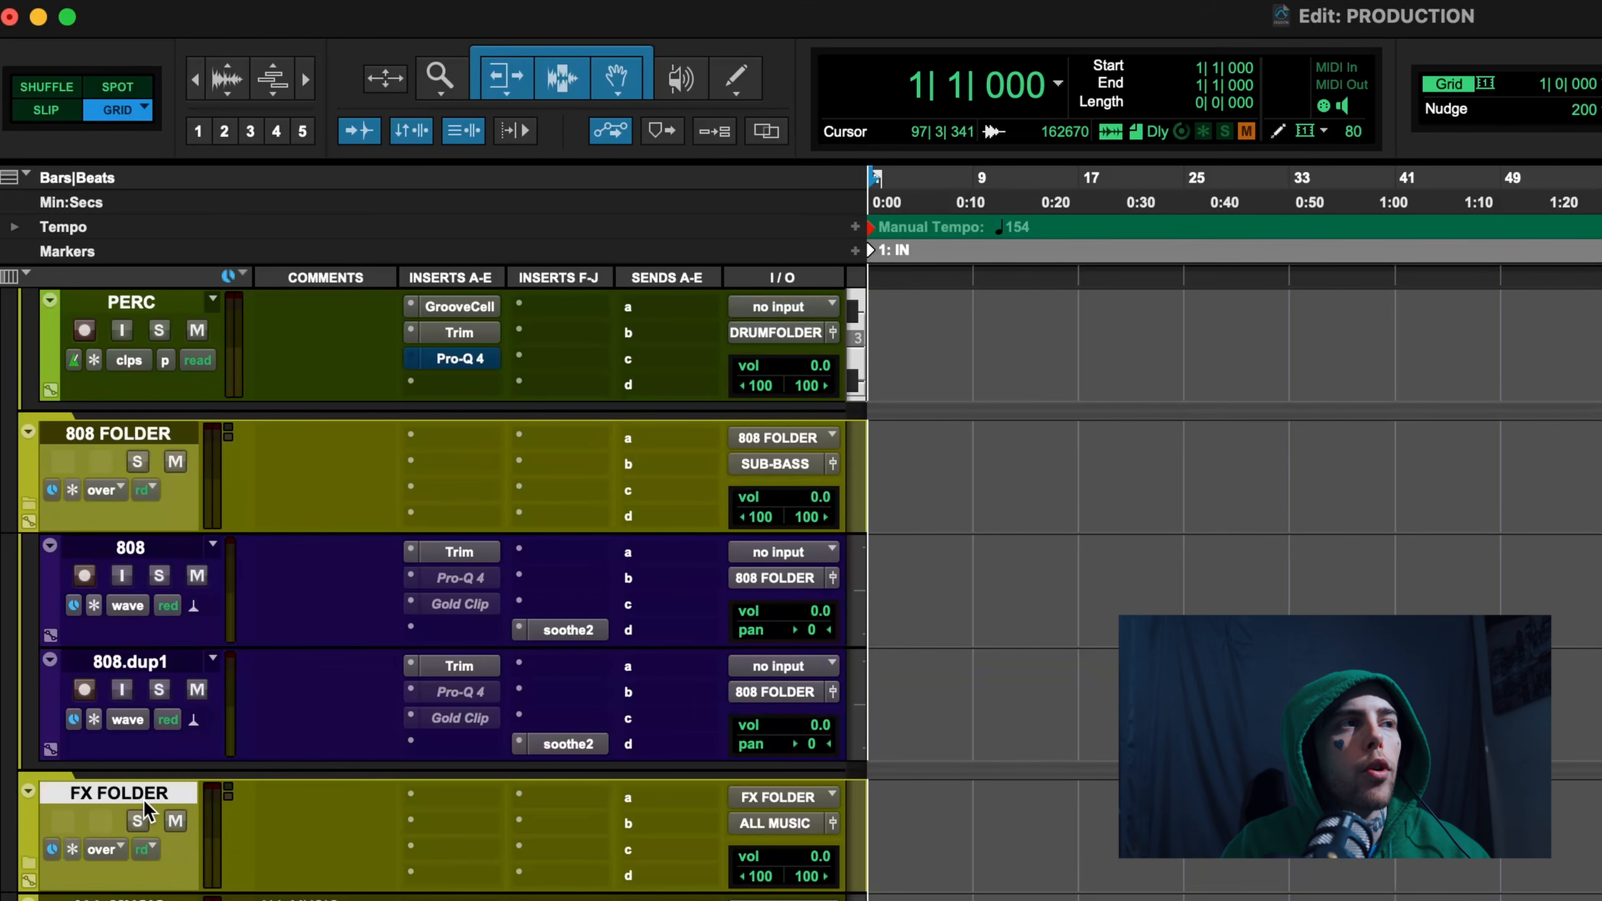
right_click(144, 808)
left_click(269, 683)
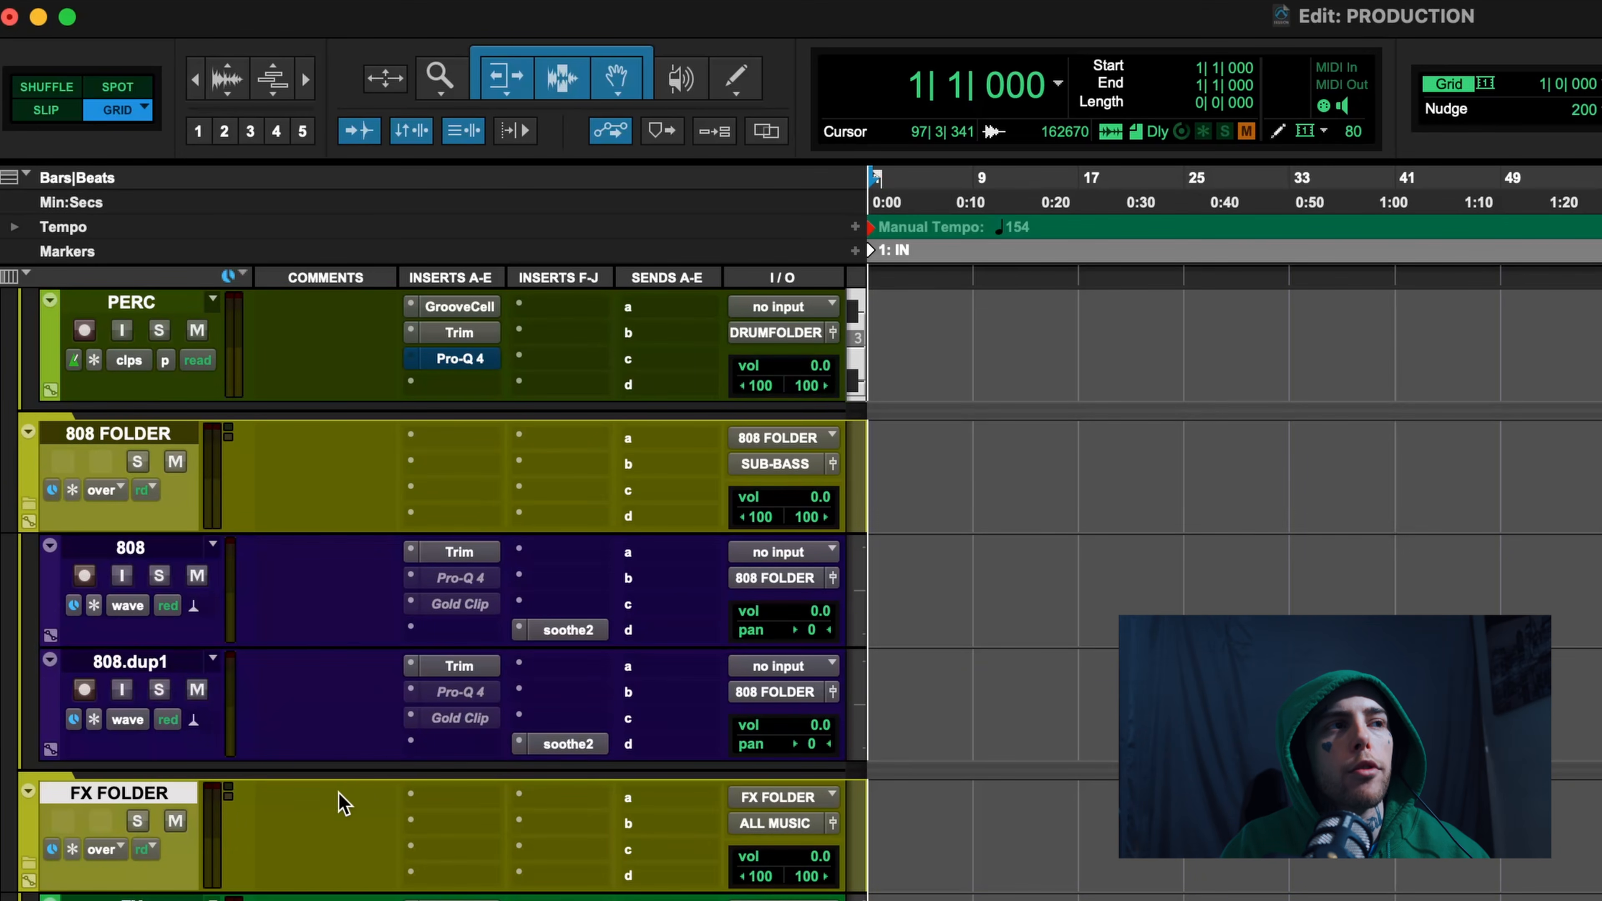
scroll(344, 805, "down", 3)
scroll(343, 805, "up", 1)
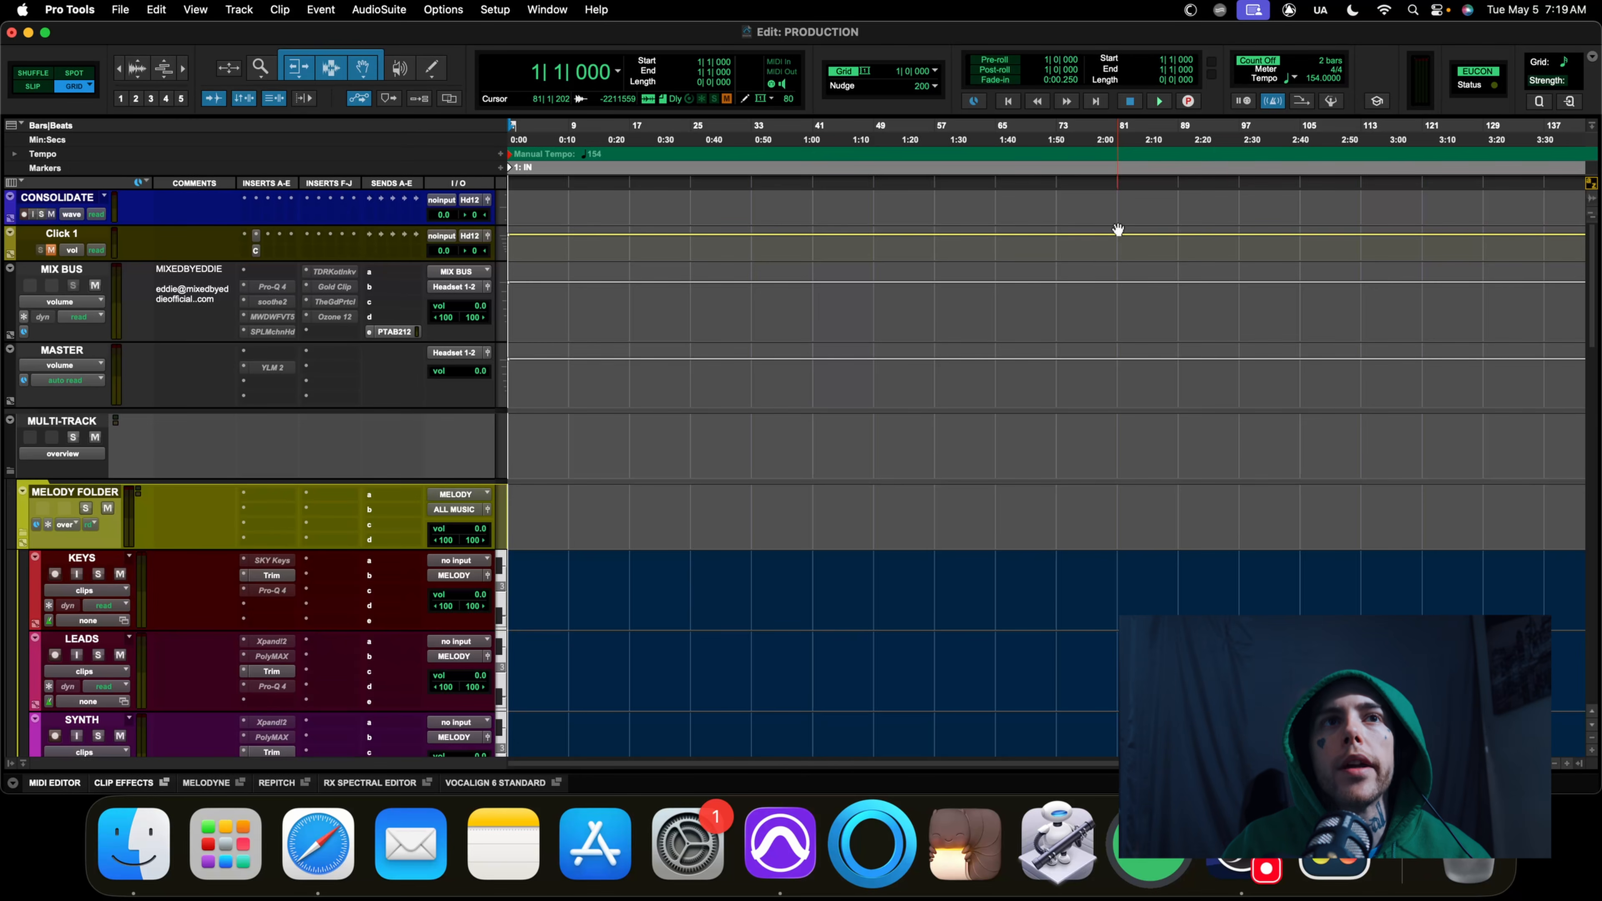
Switch Count Off off and back on, and unmute the Click 1 track
left_click(1251, 60)
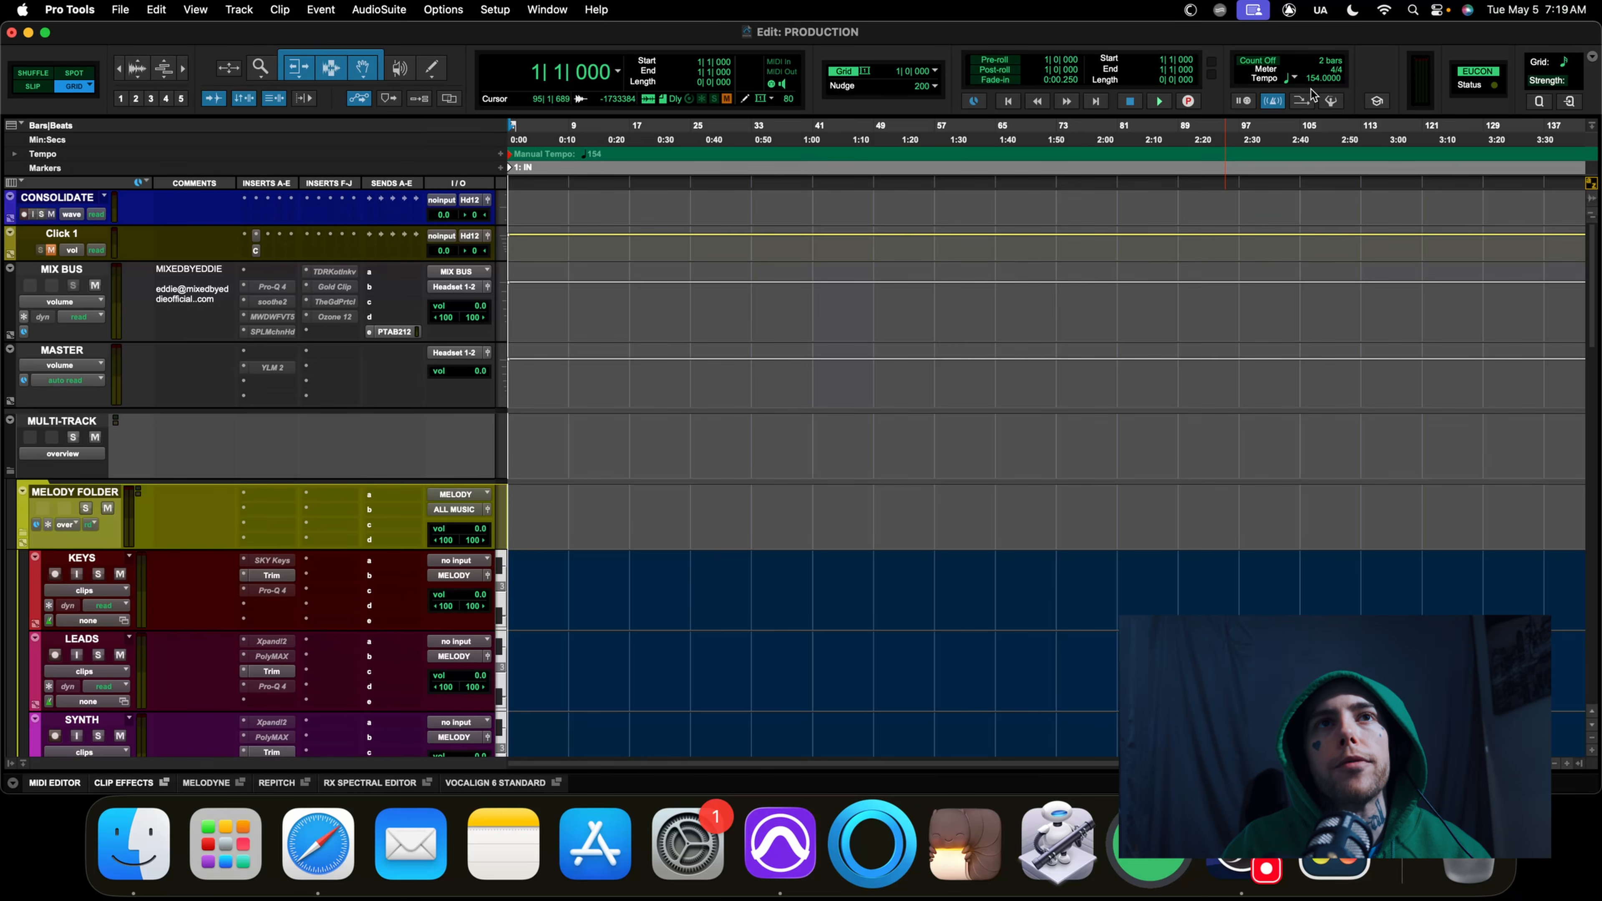
left_click(1265, 62)
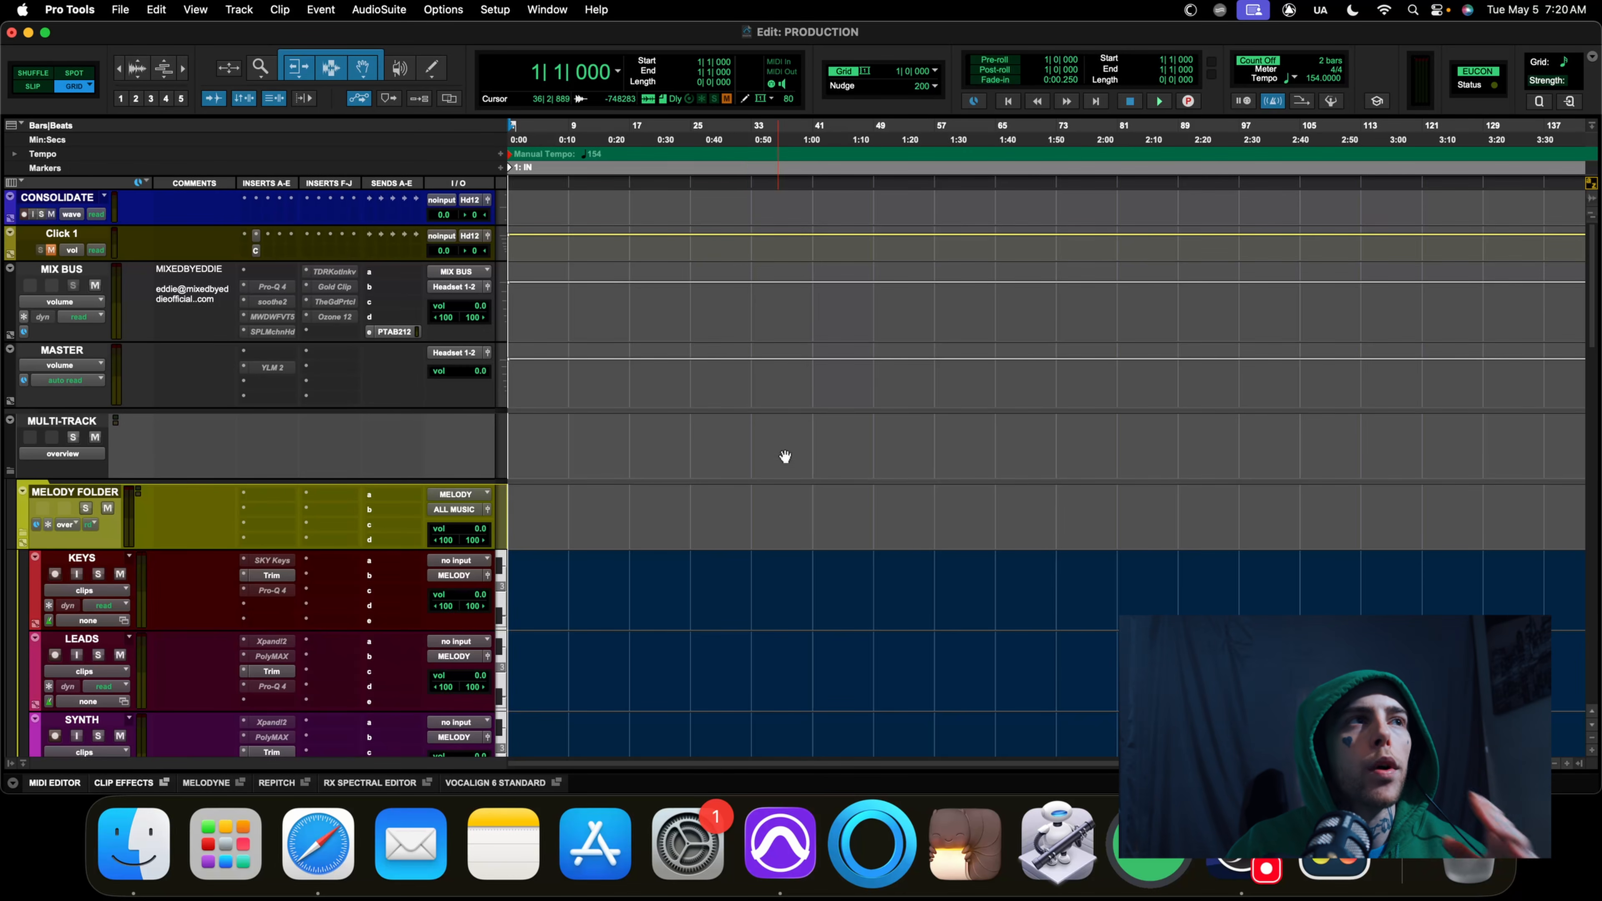
left_click(51, 250)
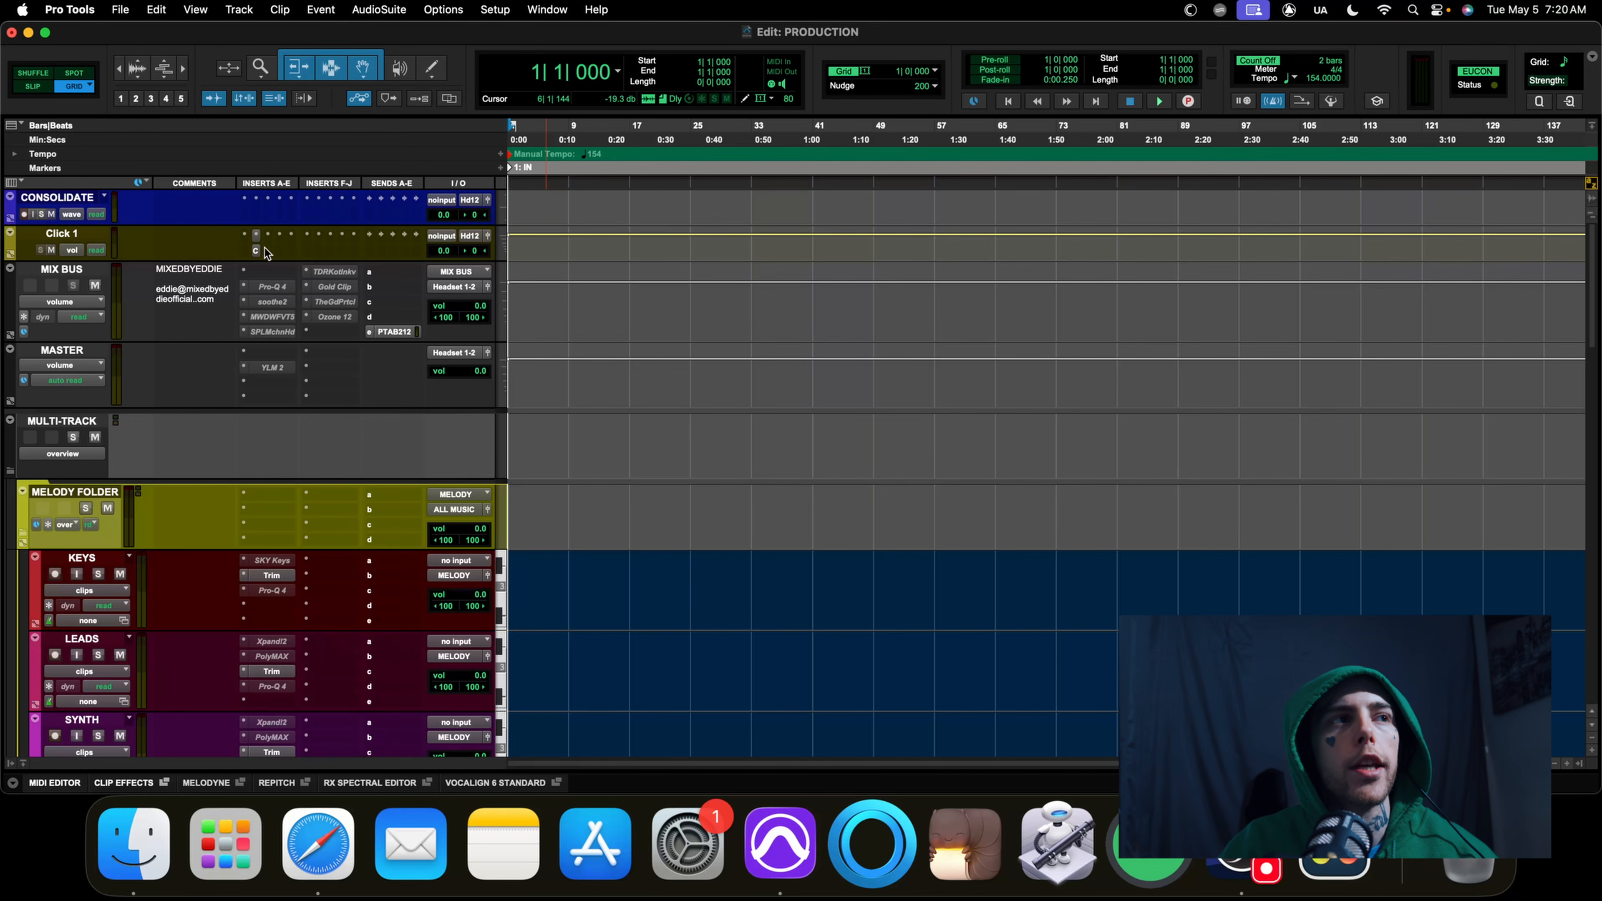
Enable input monitoring on the LEADS track, and activate and open its Xpand!2 insert
scroll(313, 409, "down", 2)
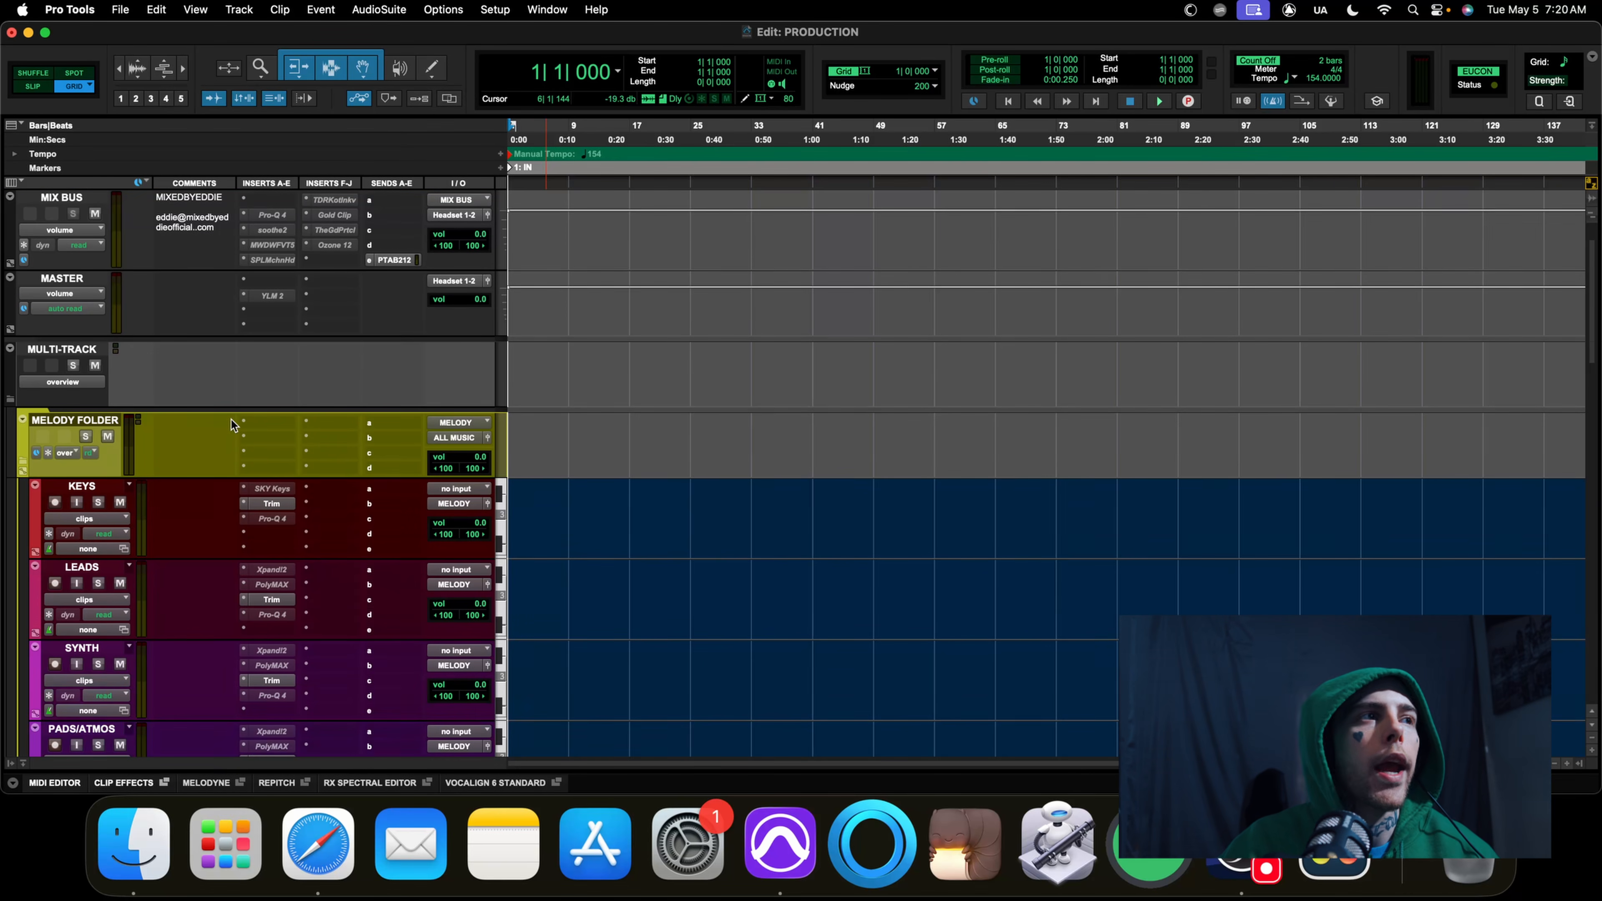
scroll(625, 538, "up", 2)
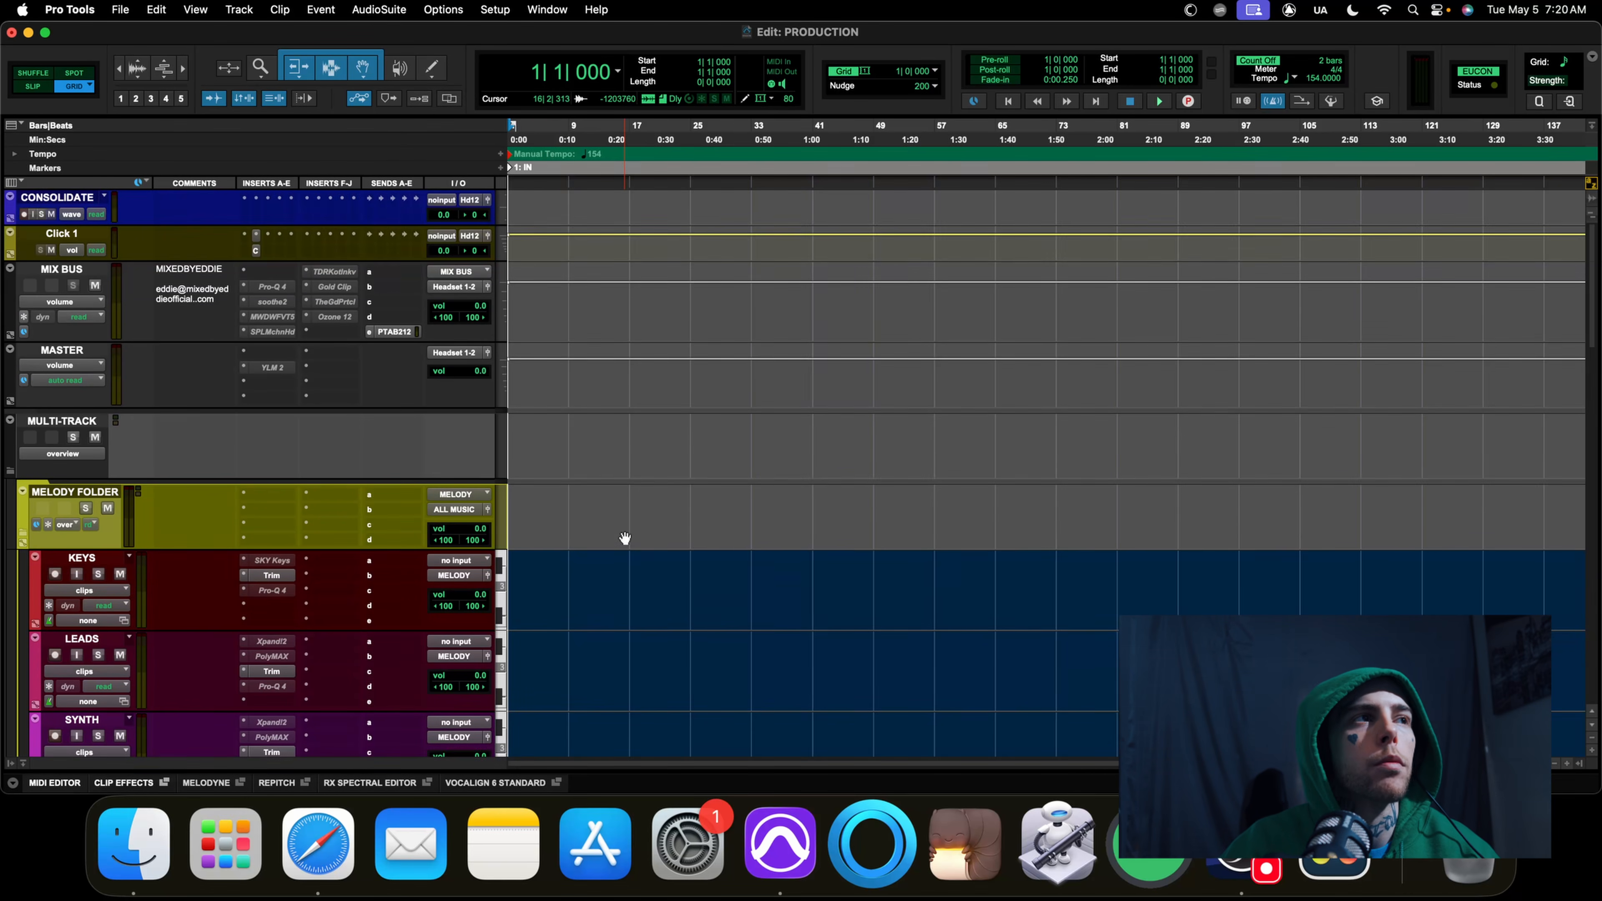
scroll(624, 538, "down", 2)
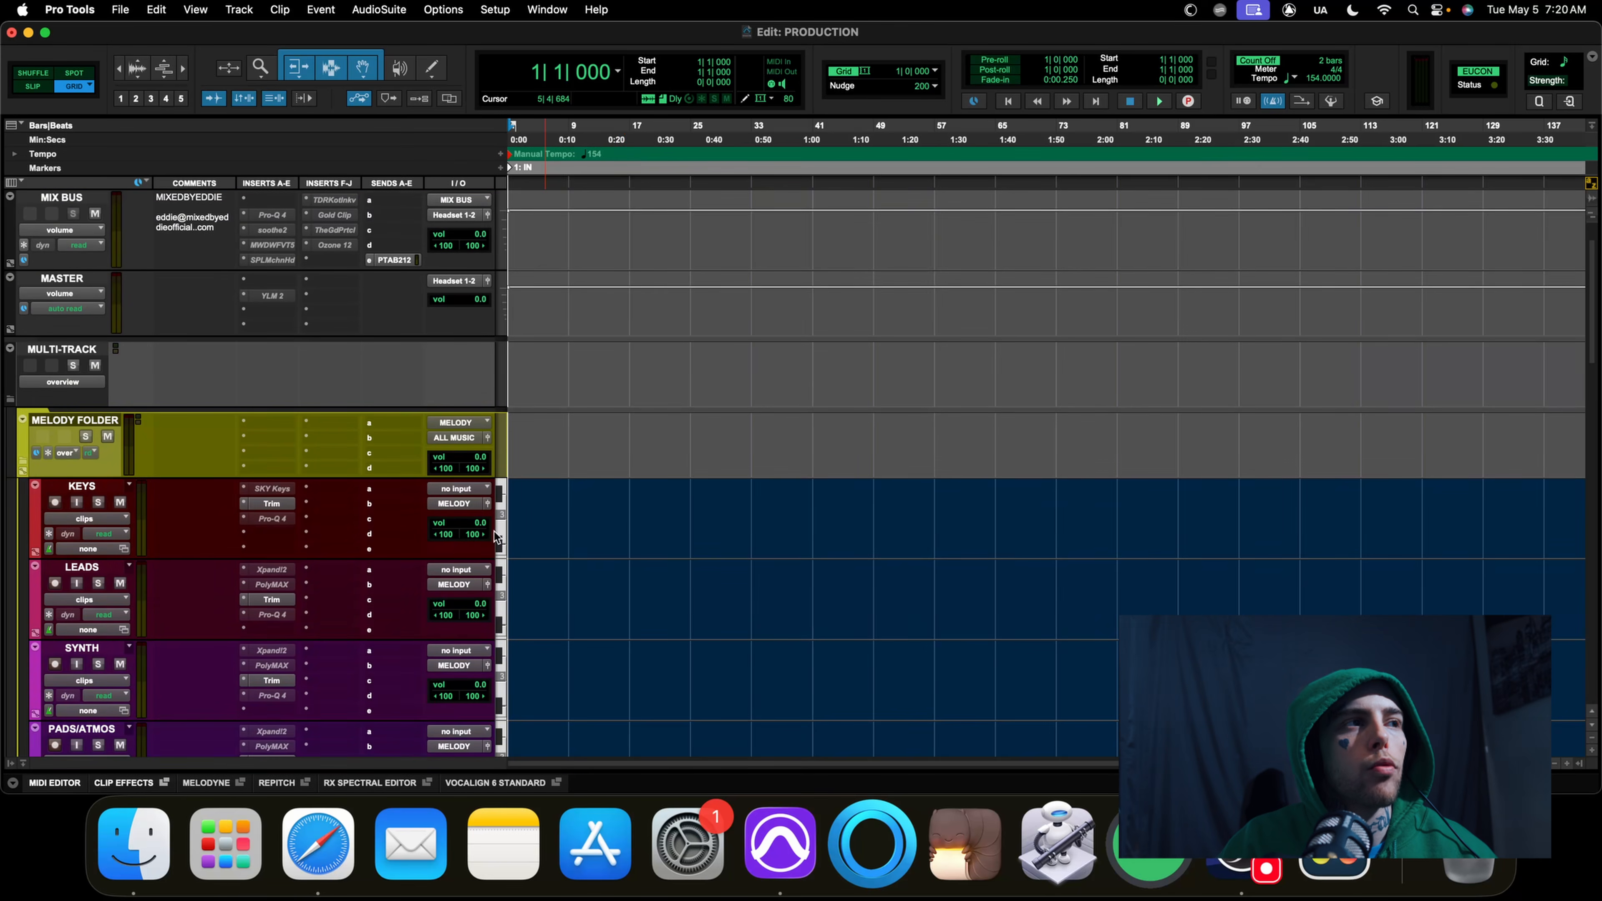
left_click(104, 569)
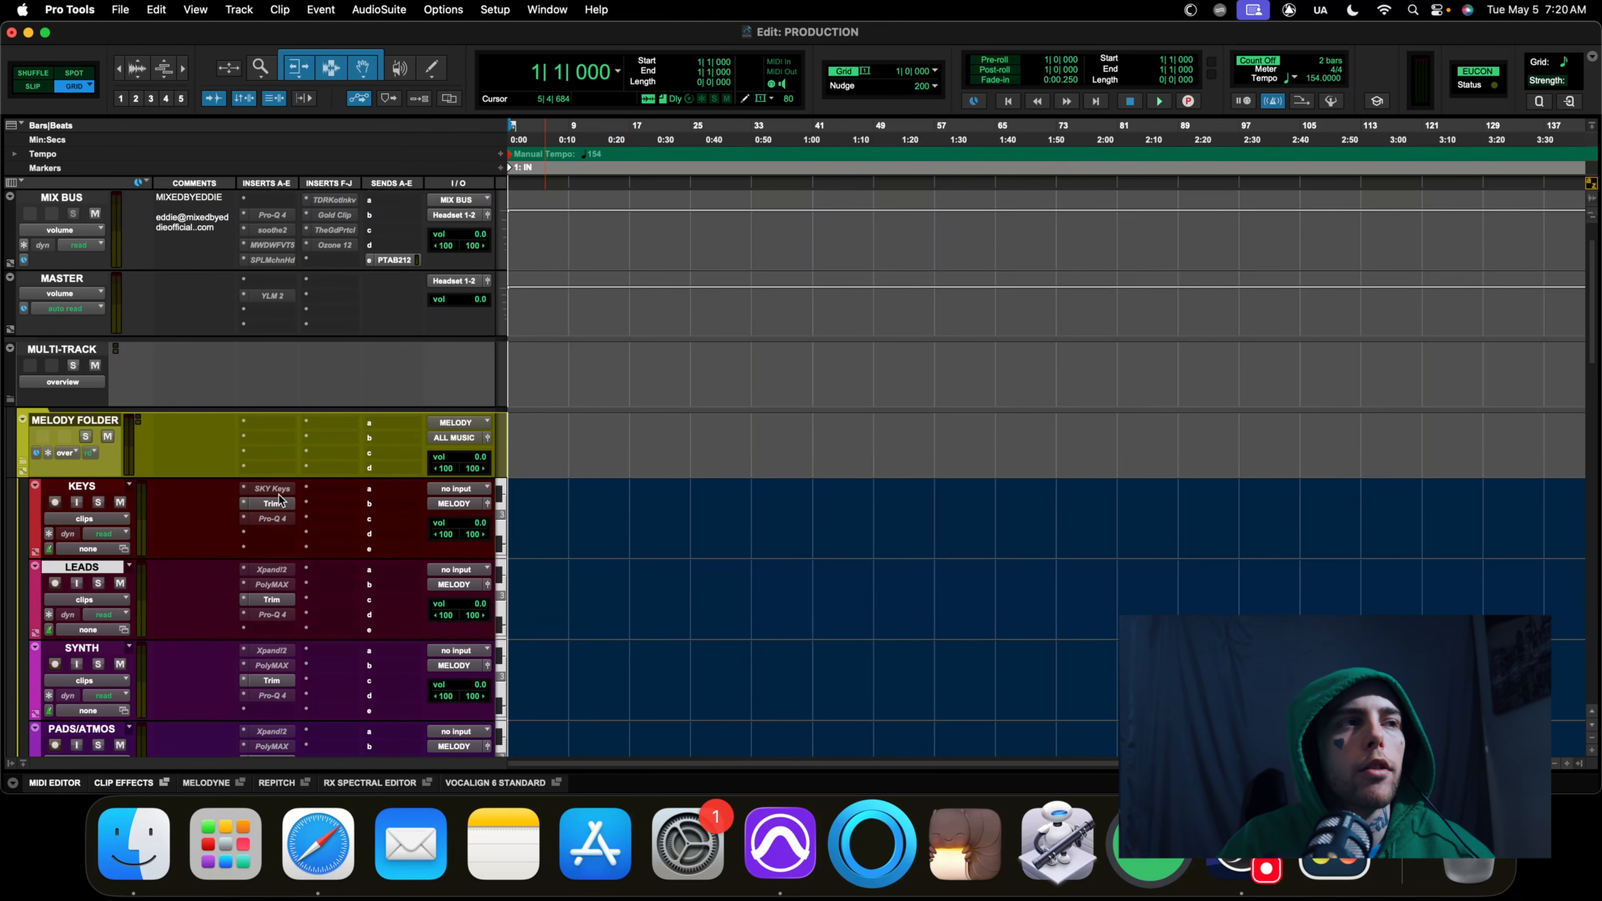
left_click(76, 583)
right_click(271, 567)
left_click(272, 586)
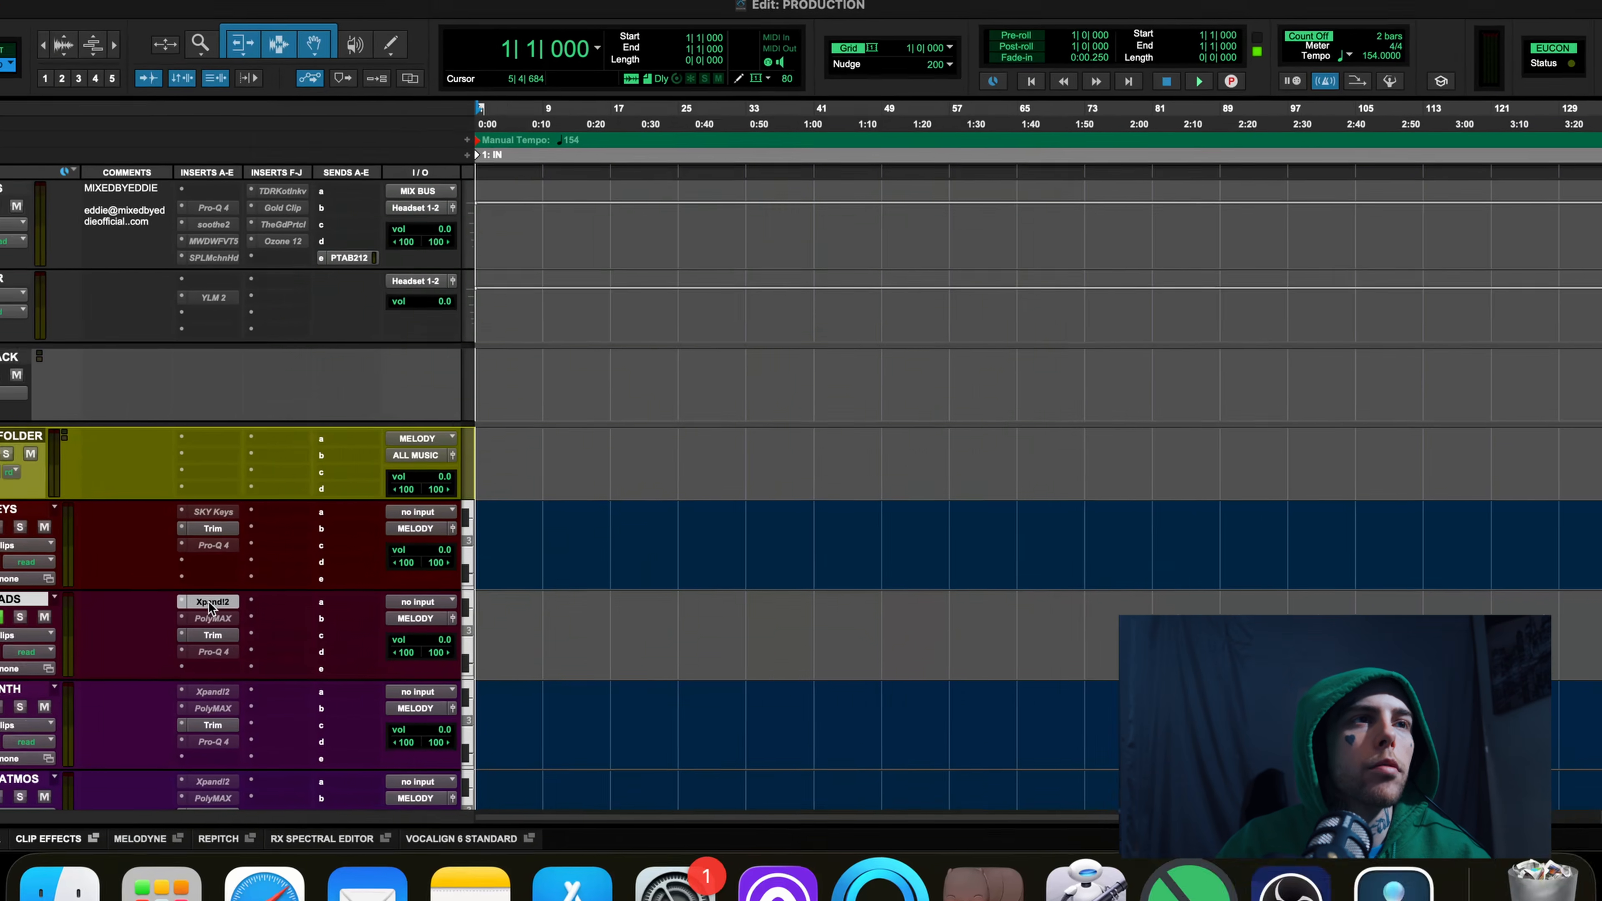
left_click(270, 569)
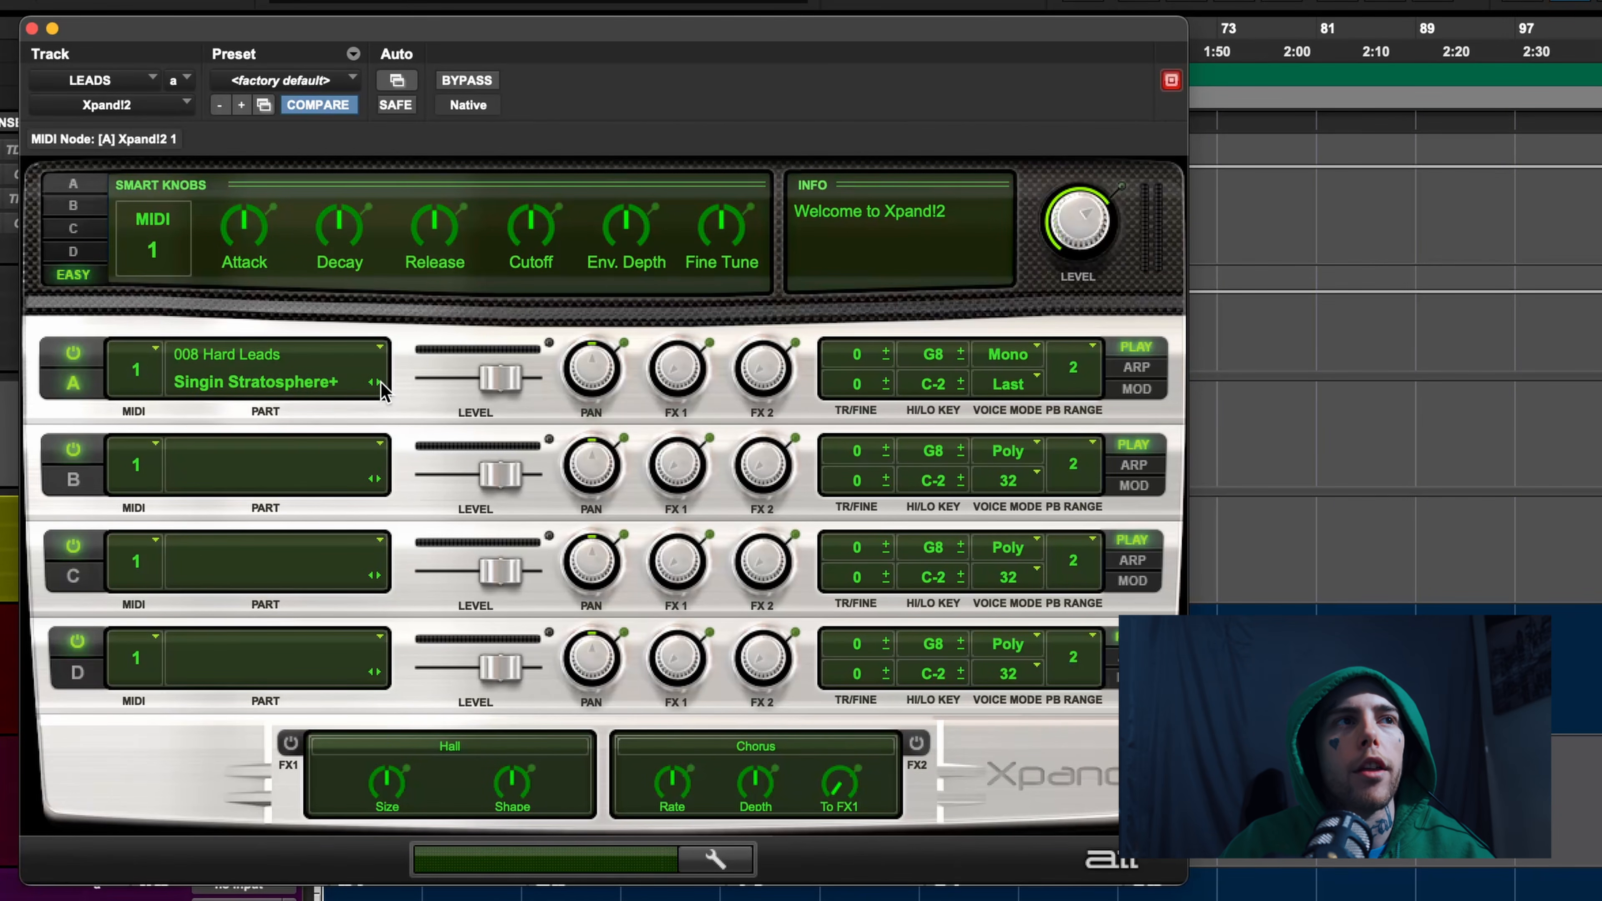
Browse the 008 Hard Leads sounds for part A to Toothache+ and close the Xpand!2 window
left_click(378, 383)
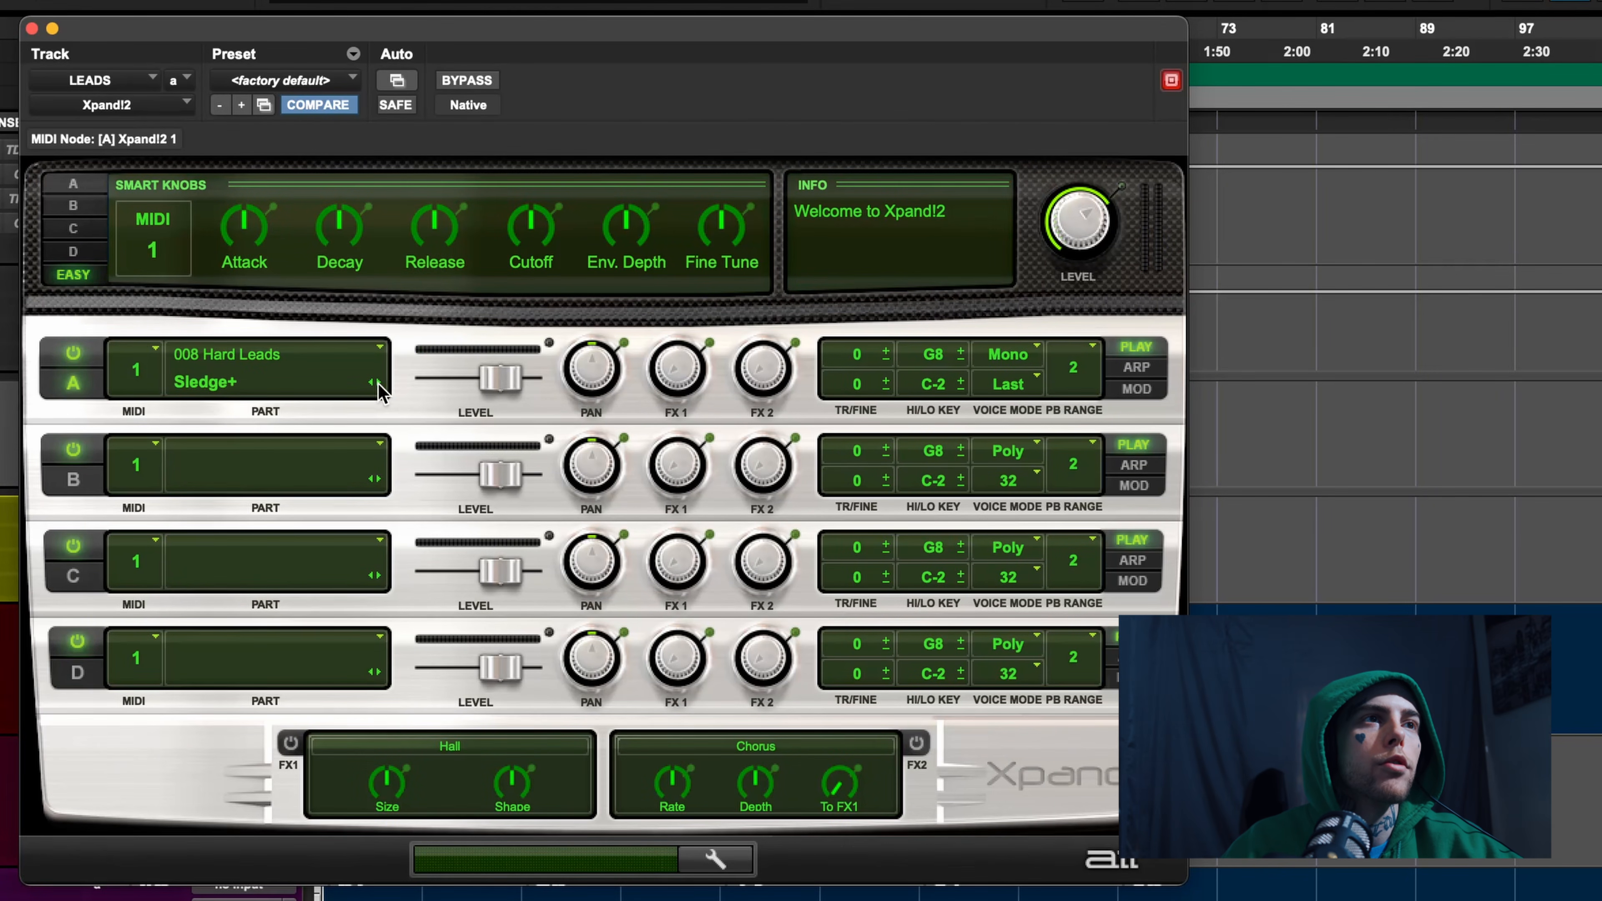
left_click(378, 382)
left_click(378, 381)
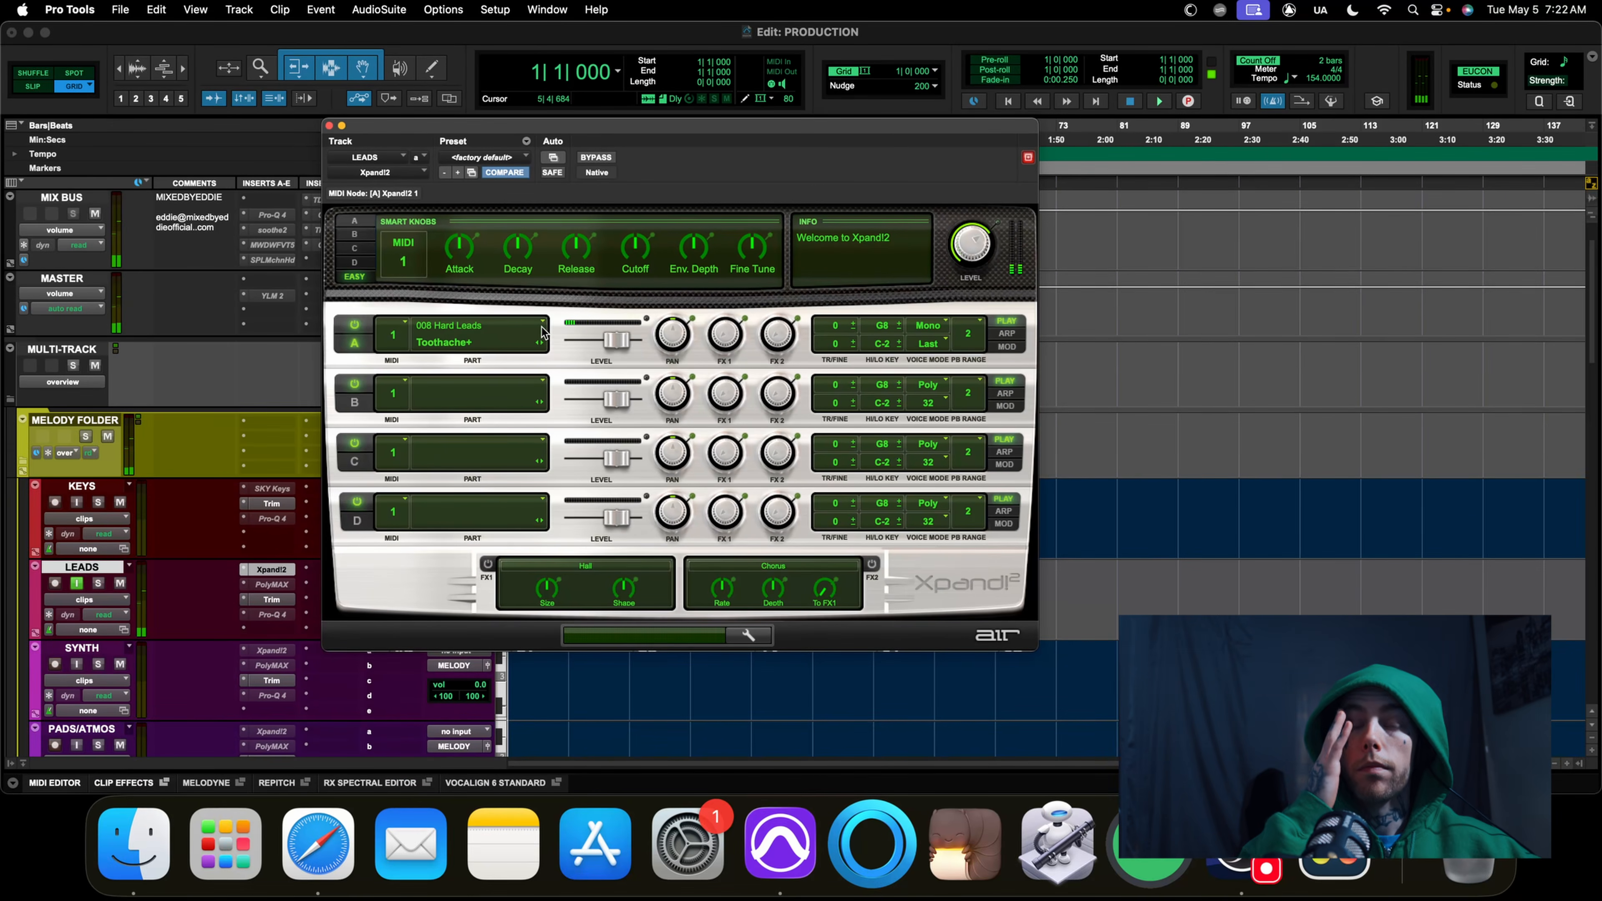
left_click(328, 126)
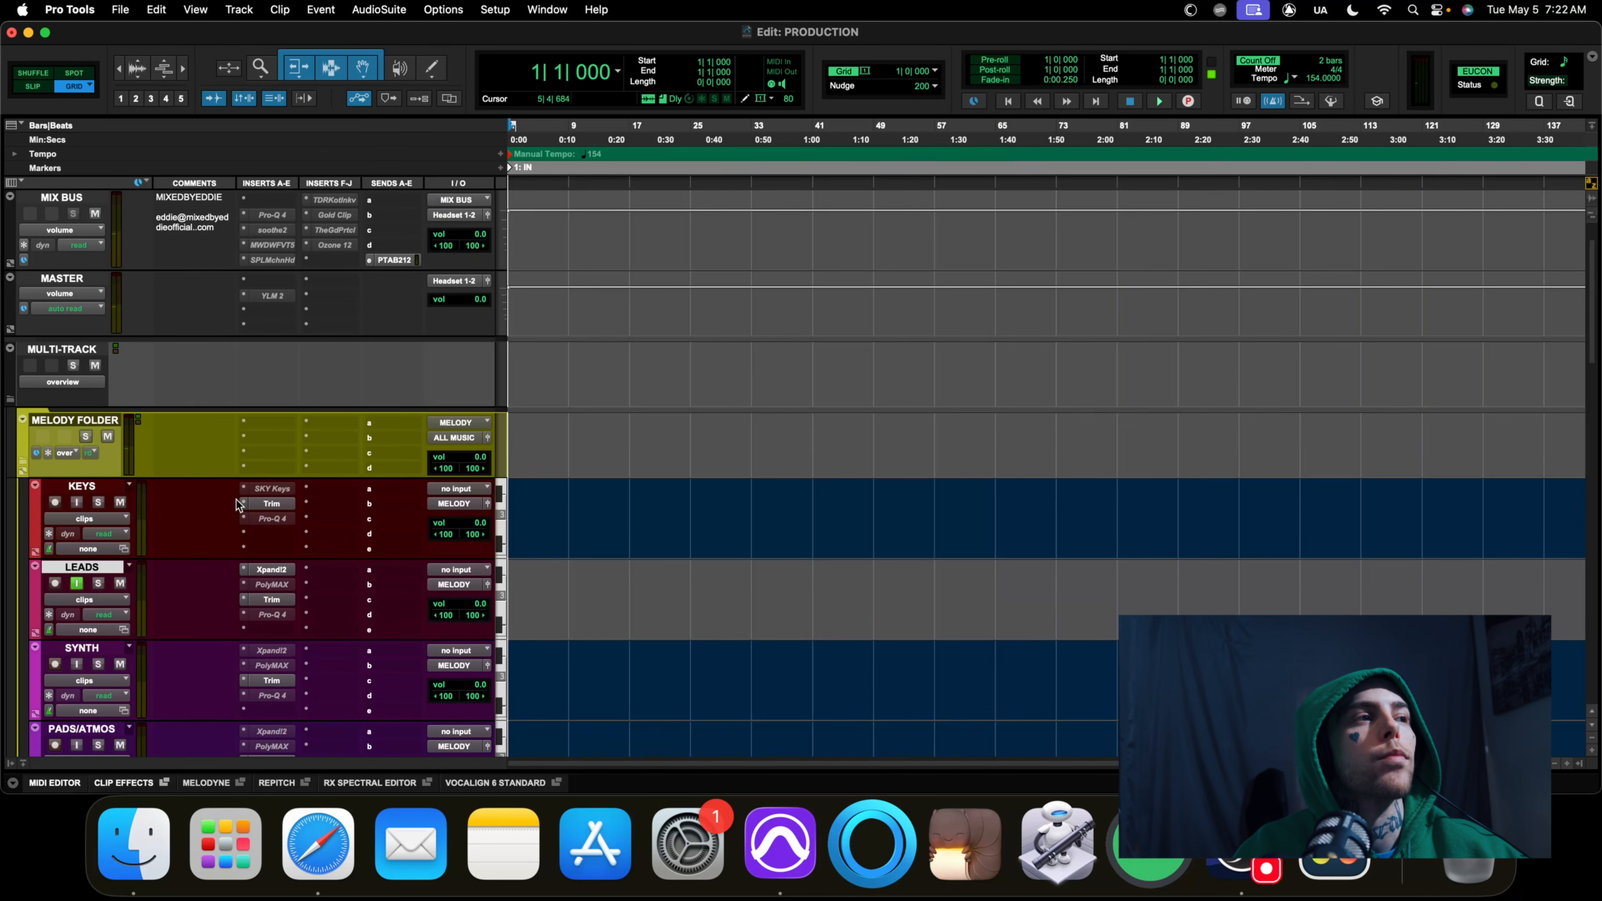
Switch the LEADS track from input monitoring to record-armed and record a MIDI part from bar 1 to bar 9
left_click(77, 584)
left_click(55, 584)
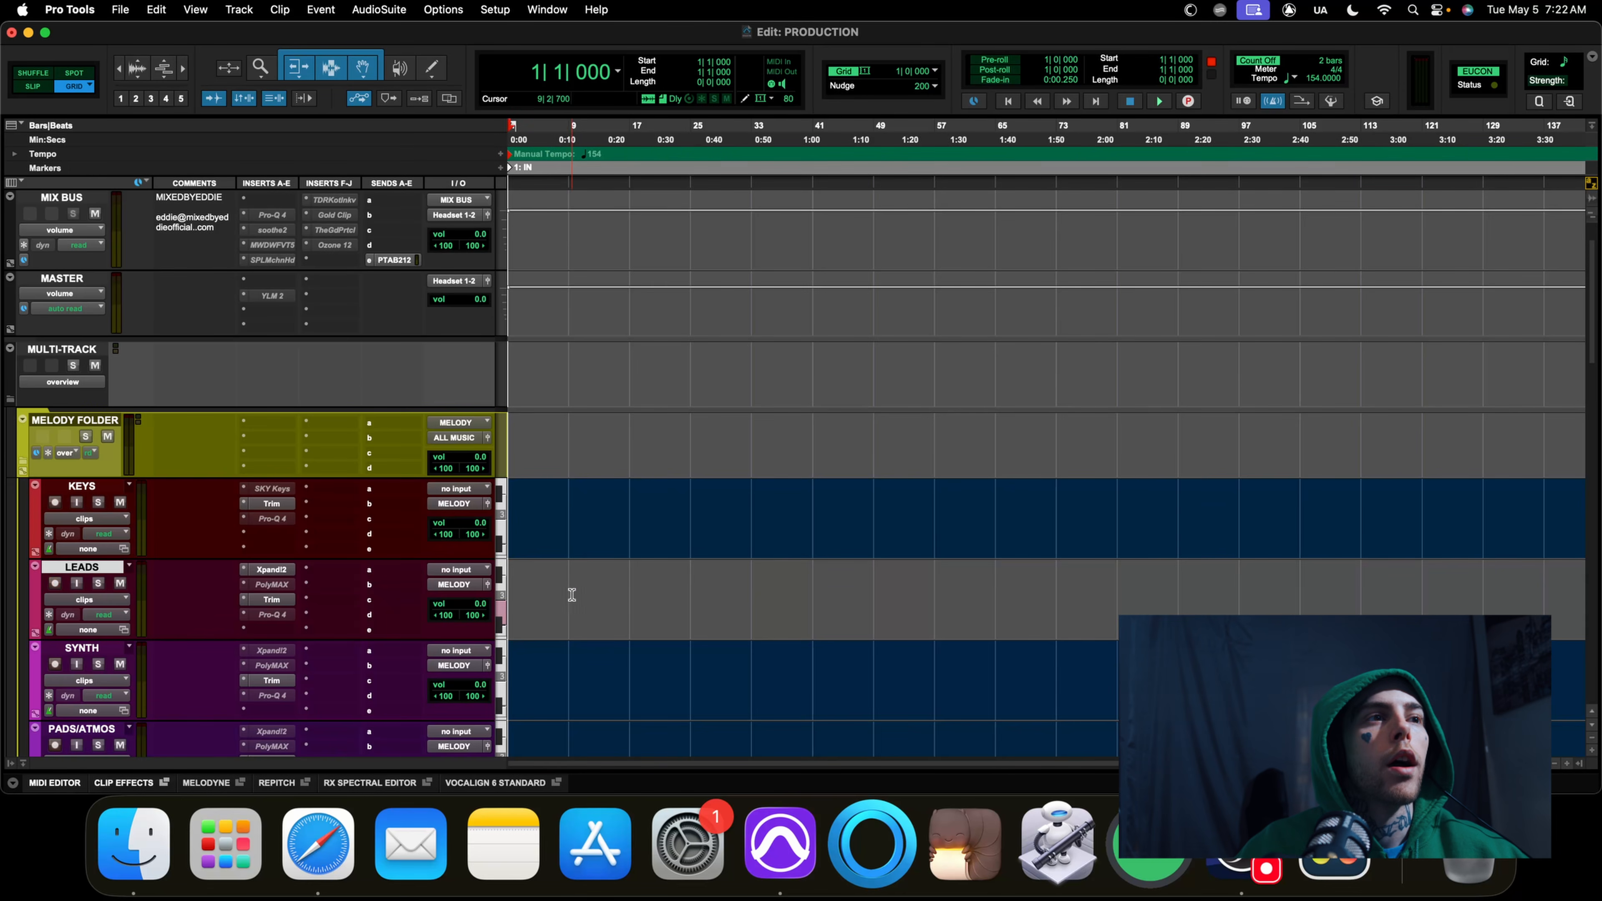
left_click_drag(569, 592, 474, 590)
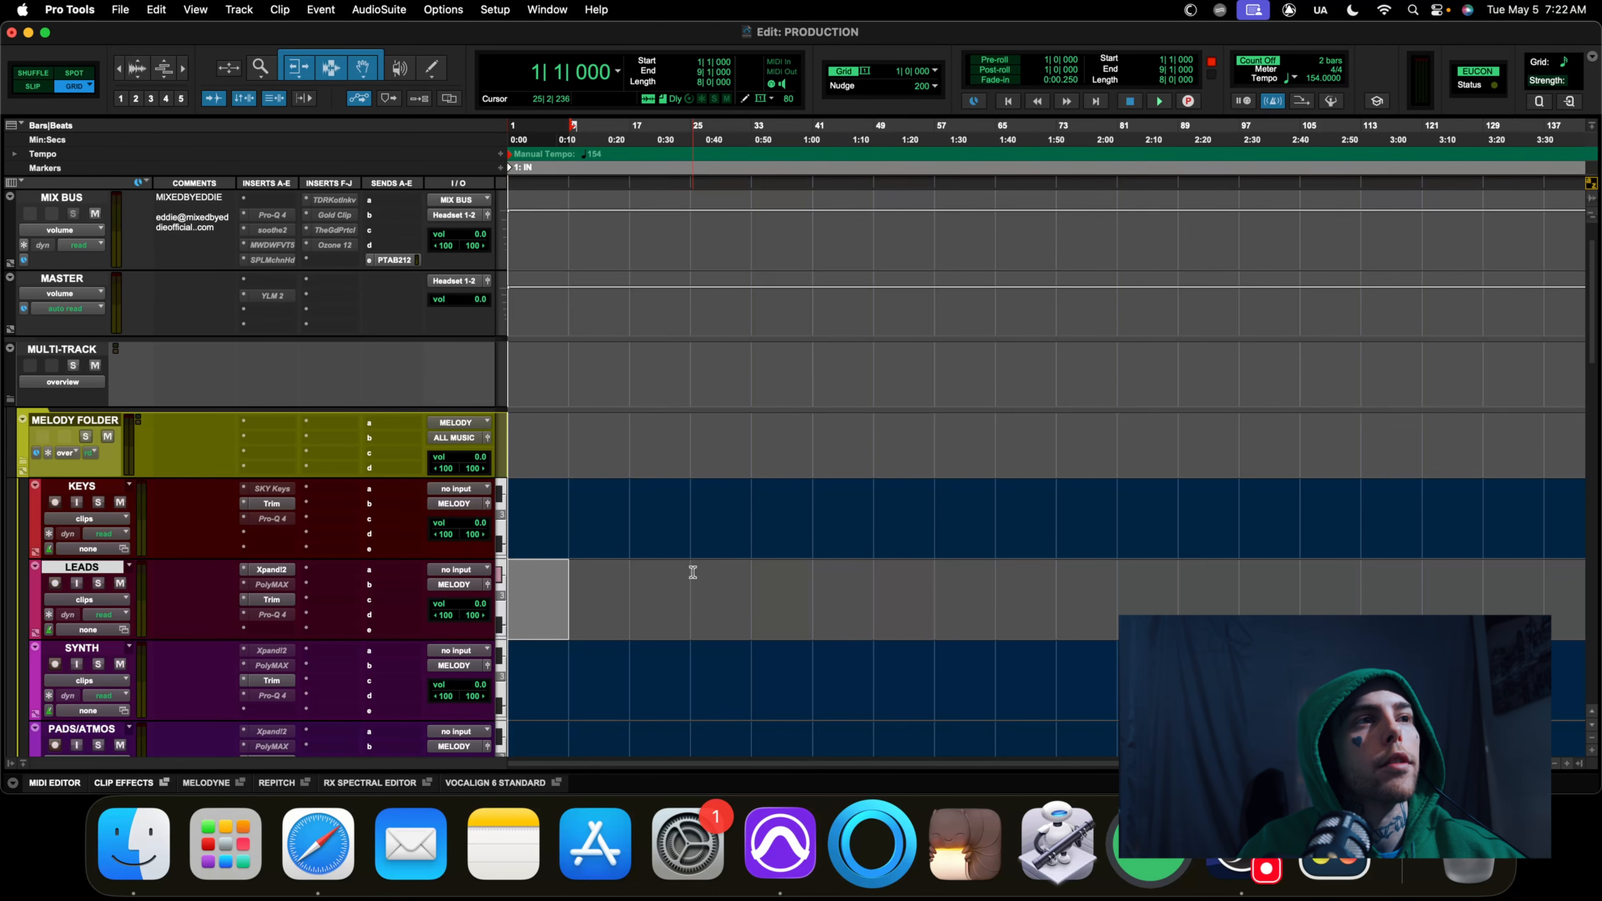
key("super+space")
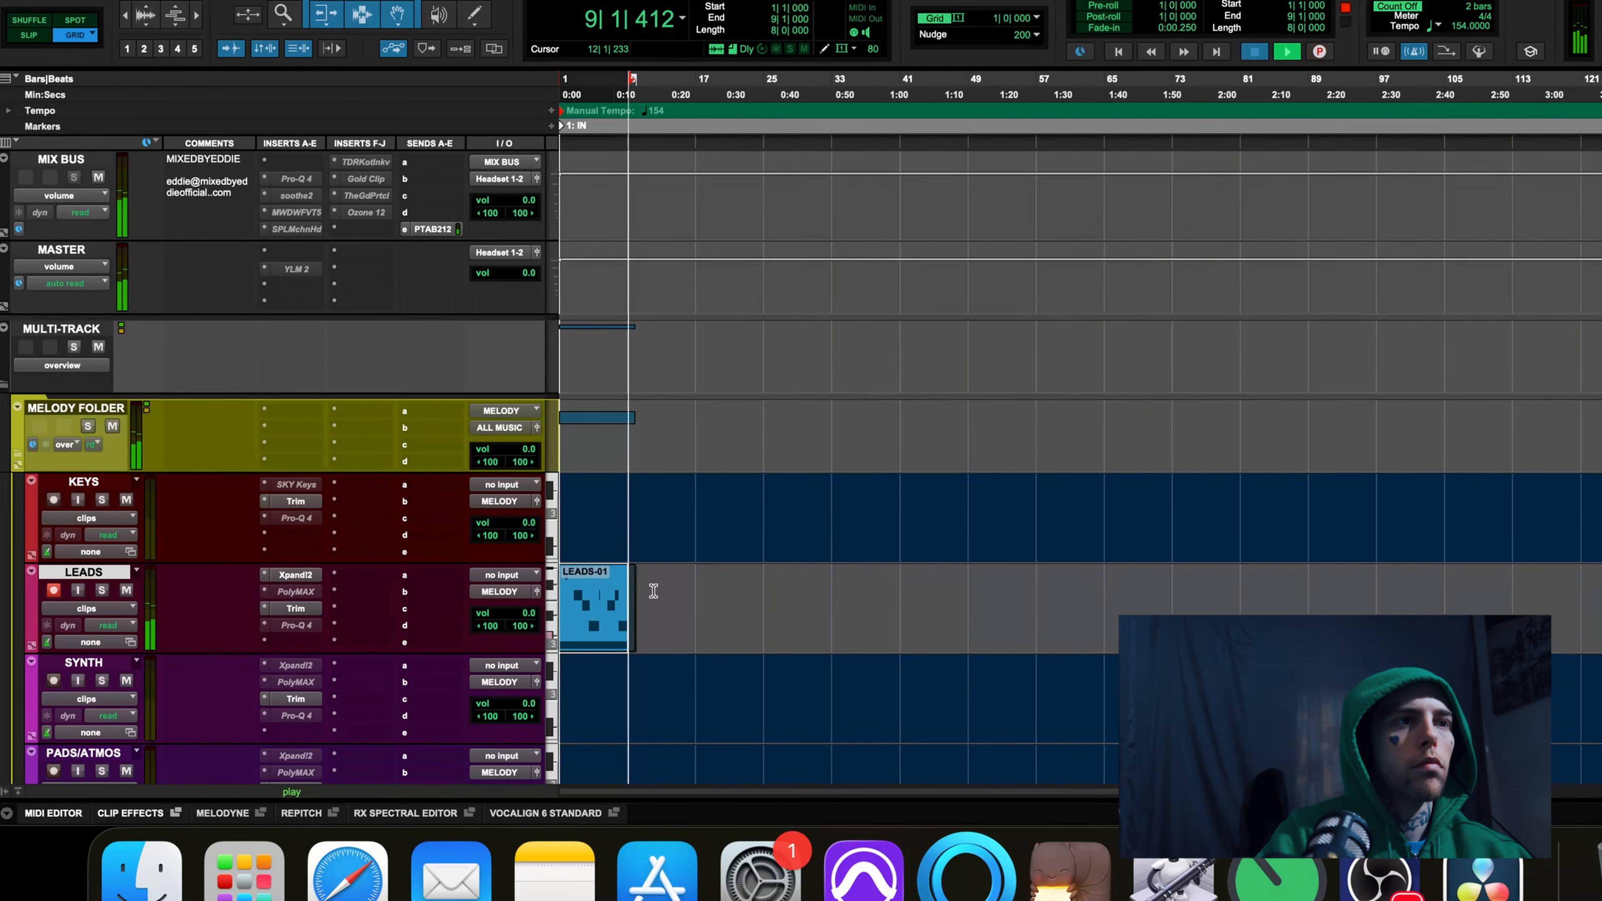
key("space")
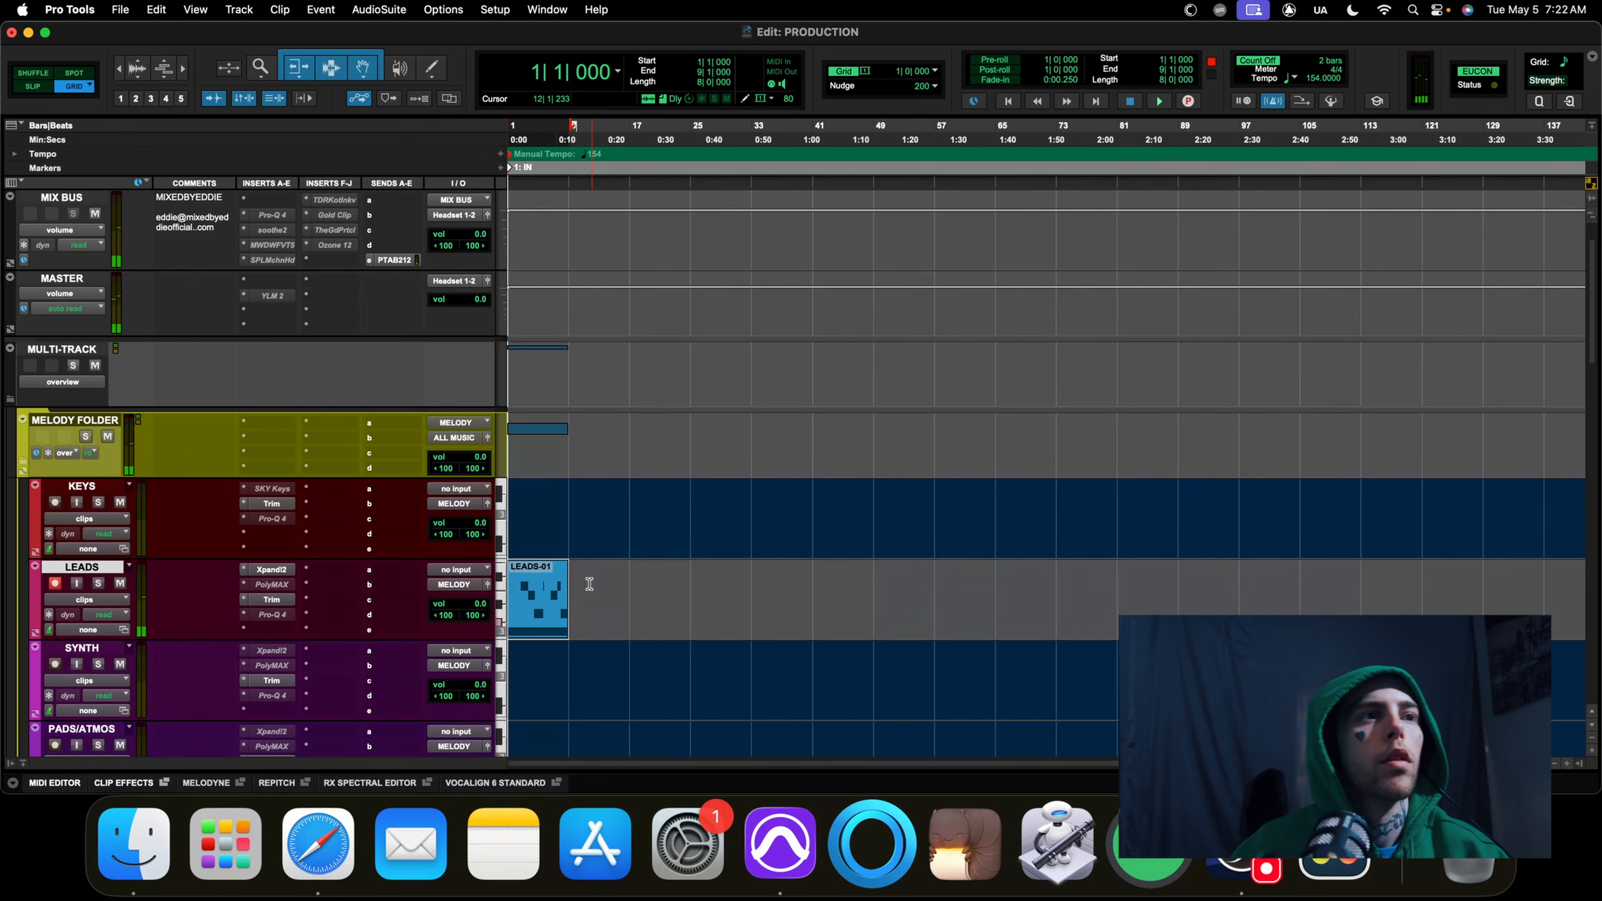
Select the recorded clip on the LEADS track and open it in the MIDI Editor
left_click(599, 583)
key("t")
key("t")
key("t")
key("r")
key("r")
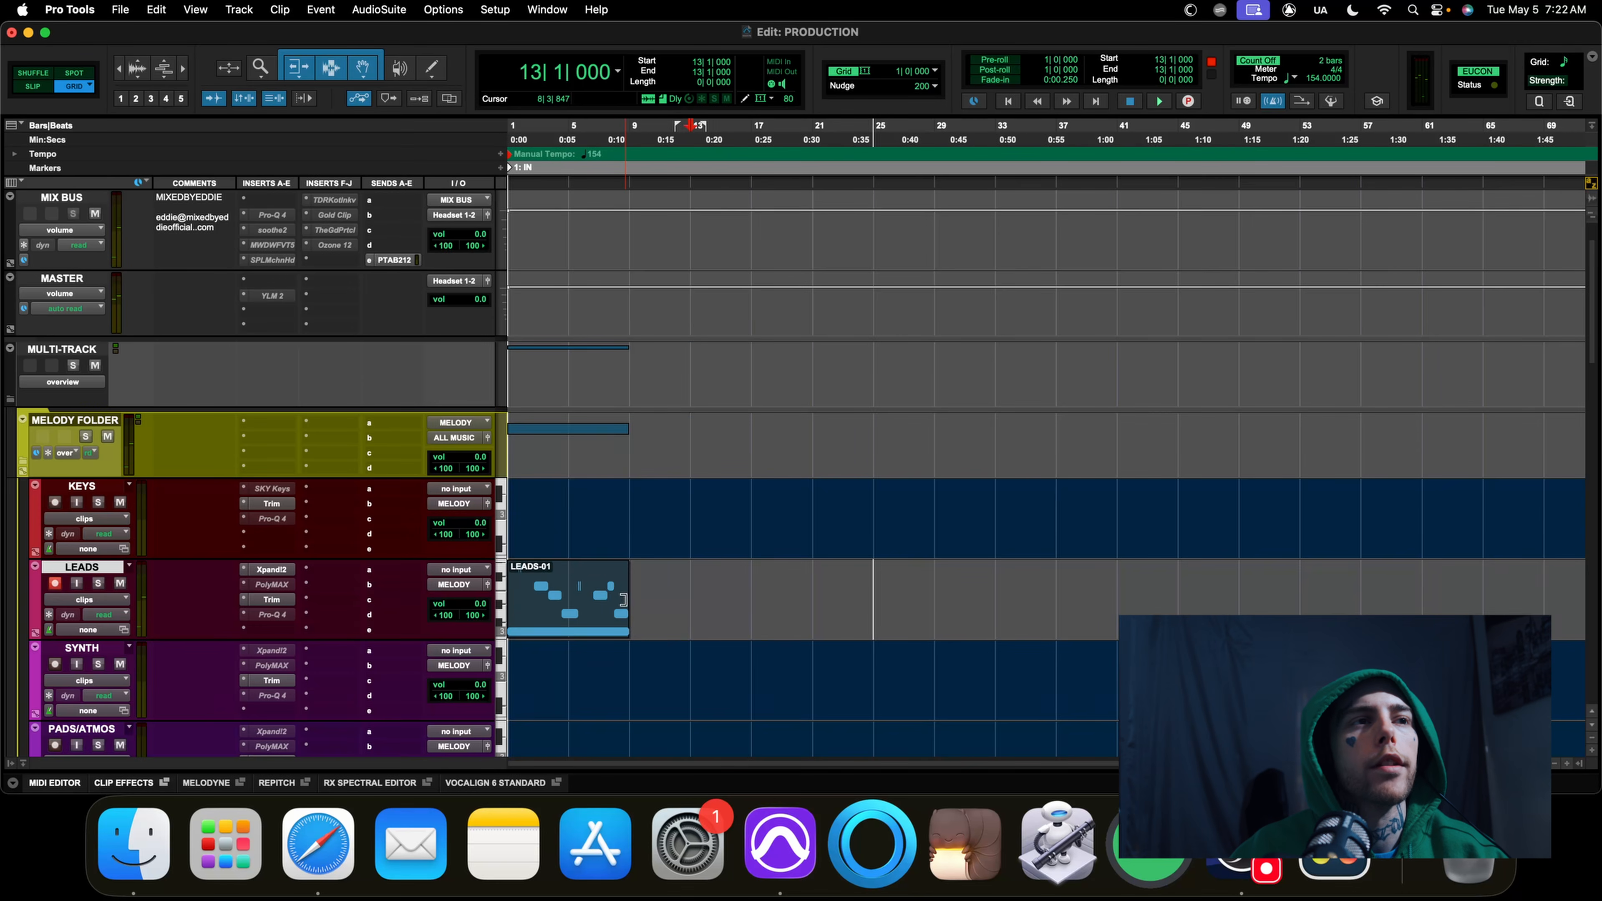
double_click(530, 600)
key("t")
key("t")
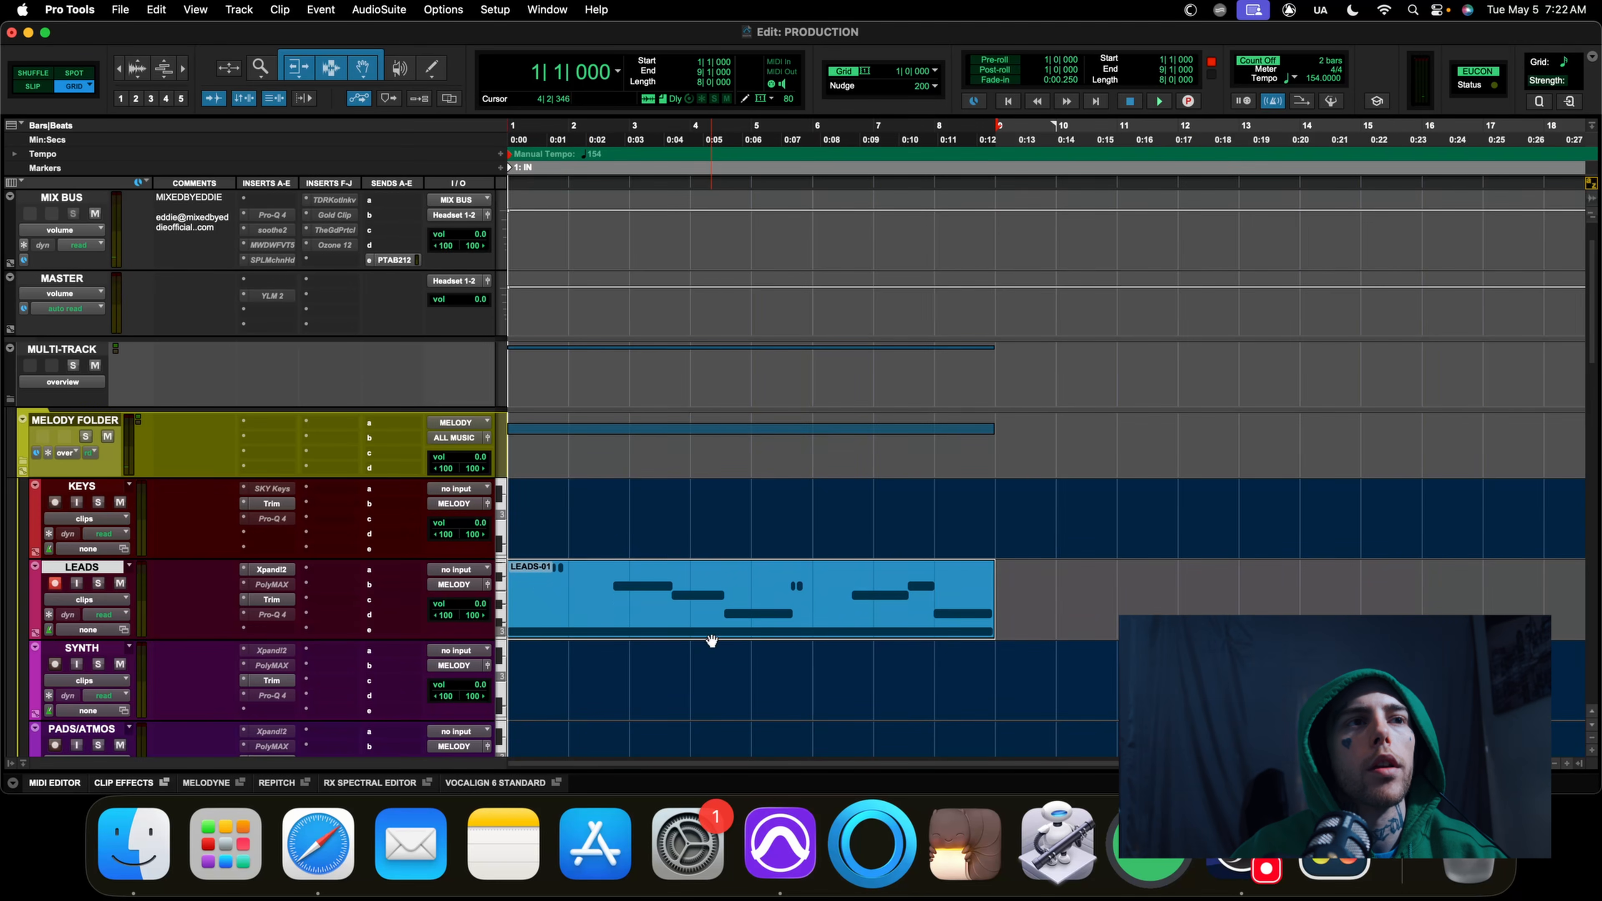
double_click(724, 625)
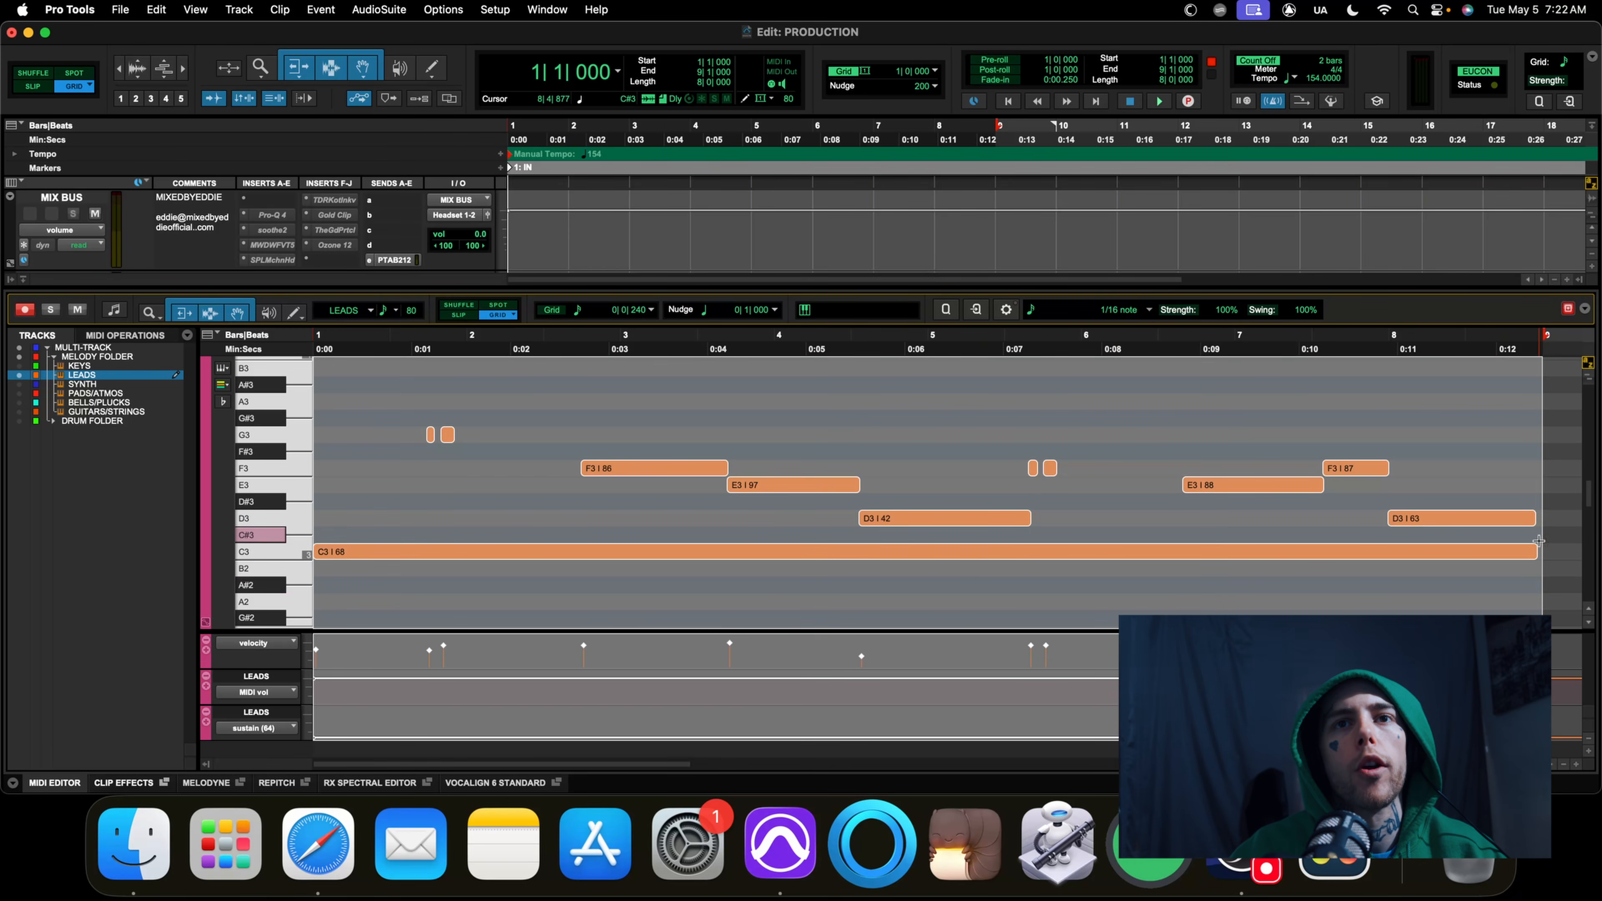
Extend the ends of the long C3 note and the last D3 note to the bar 9 line
left_click(1532, 581)
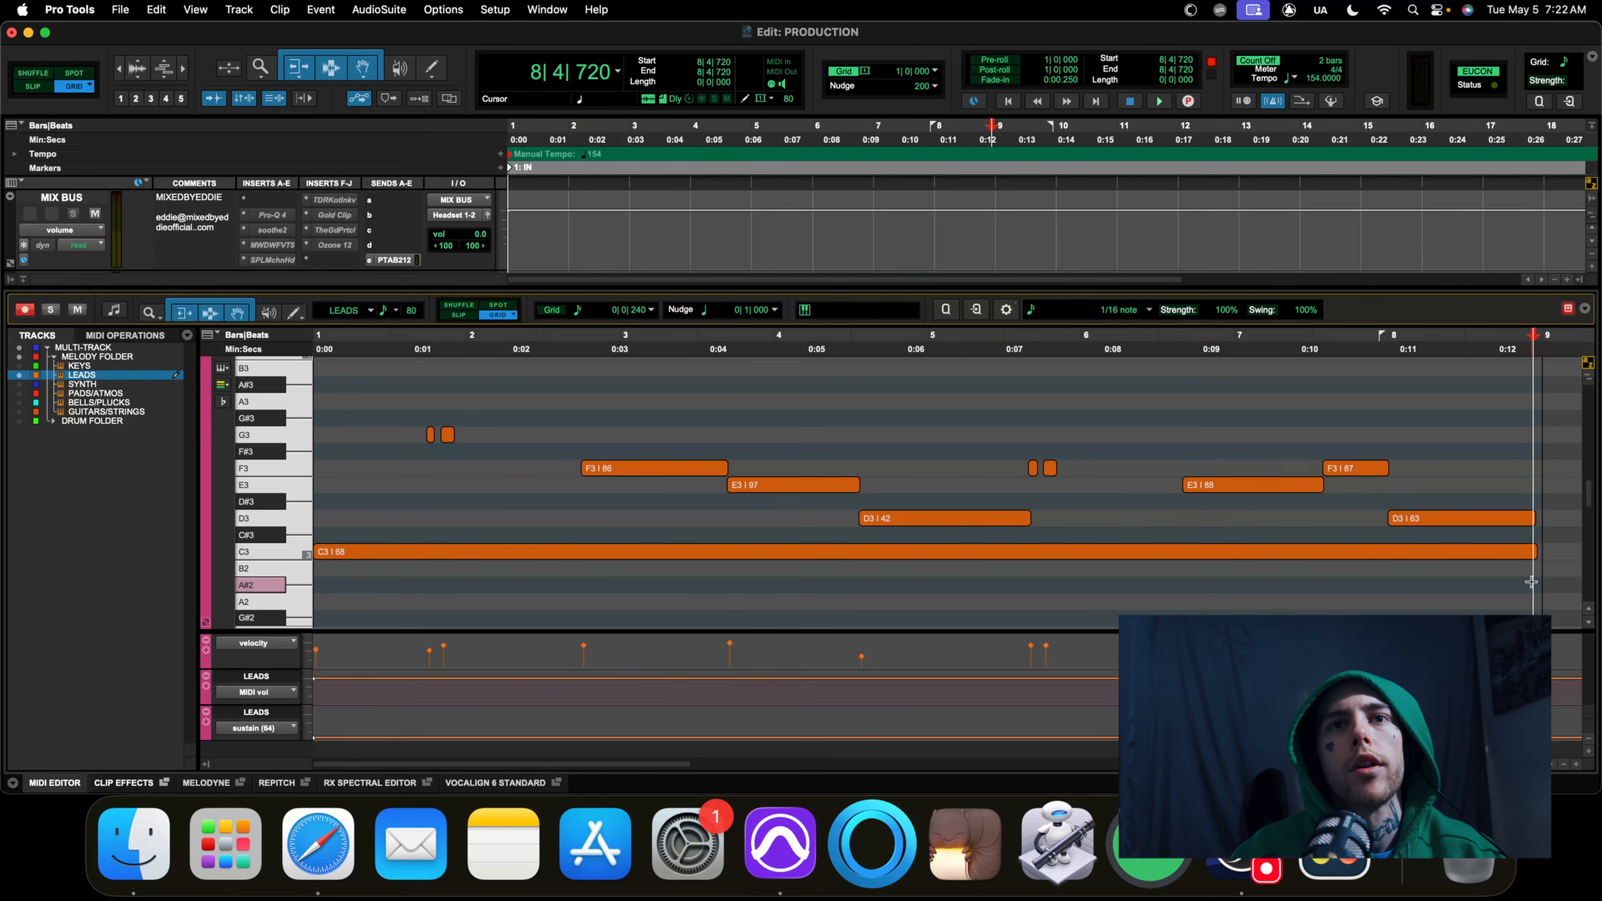
left_click(1533, 552)
left_click_drag(1531, 518, 1540, 519)
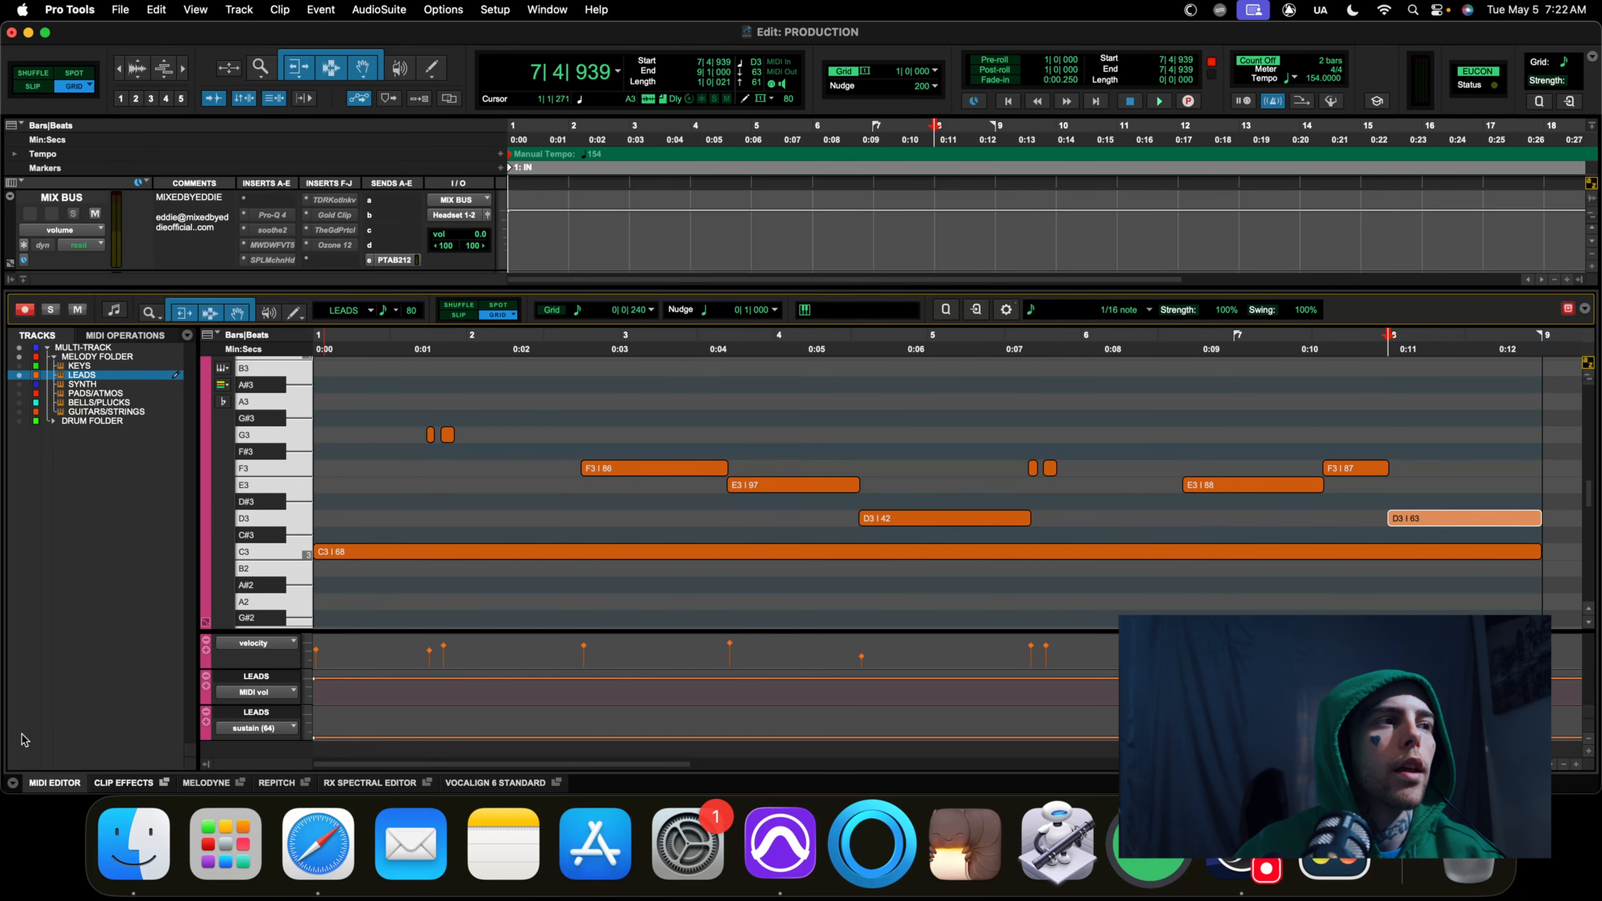
Close the MIDI Editor, then quantize the LEADS clip to a 1/8 note grid and audition it
left_click(54, 785)
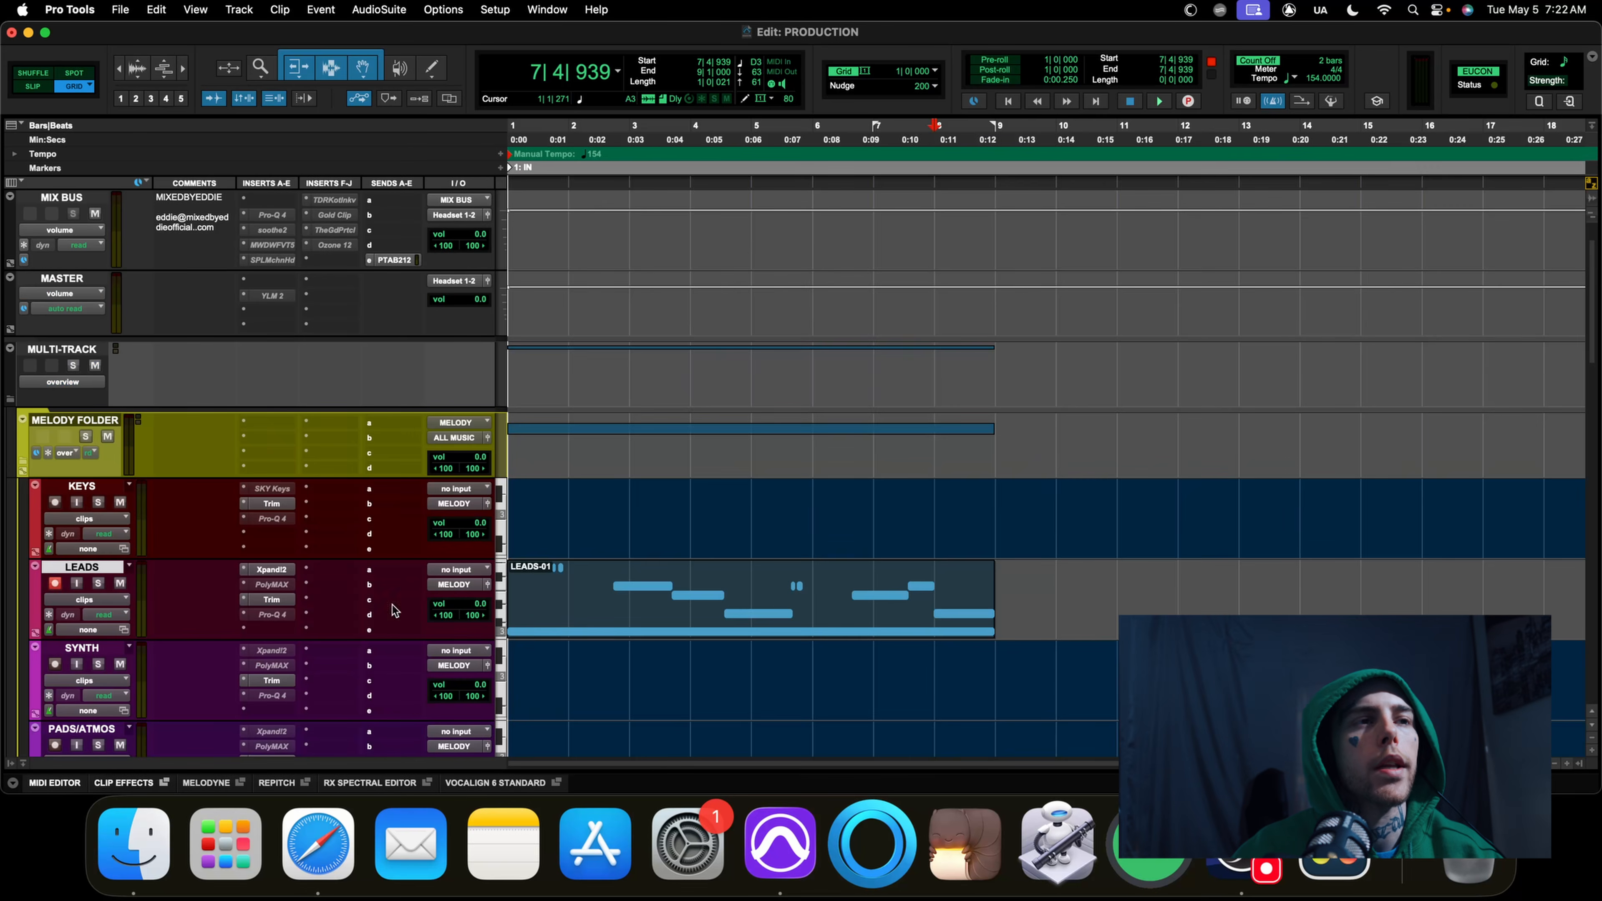
left_click(635, 629)
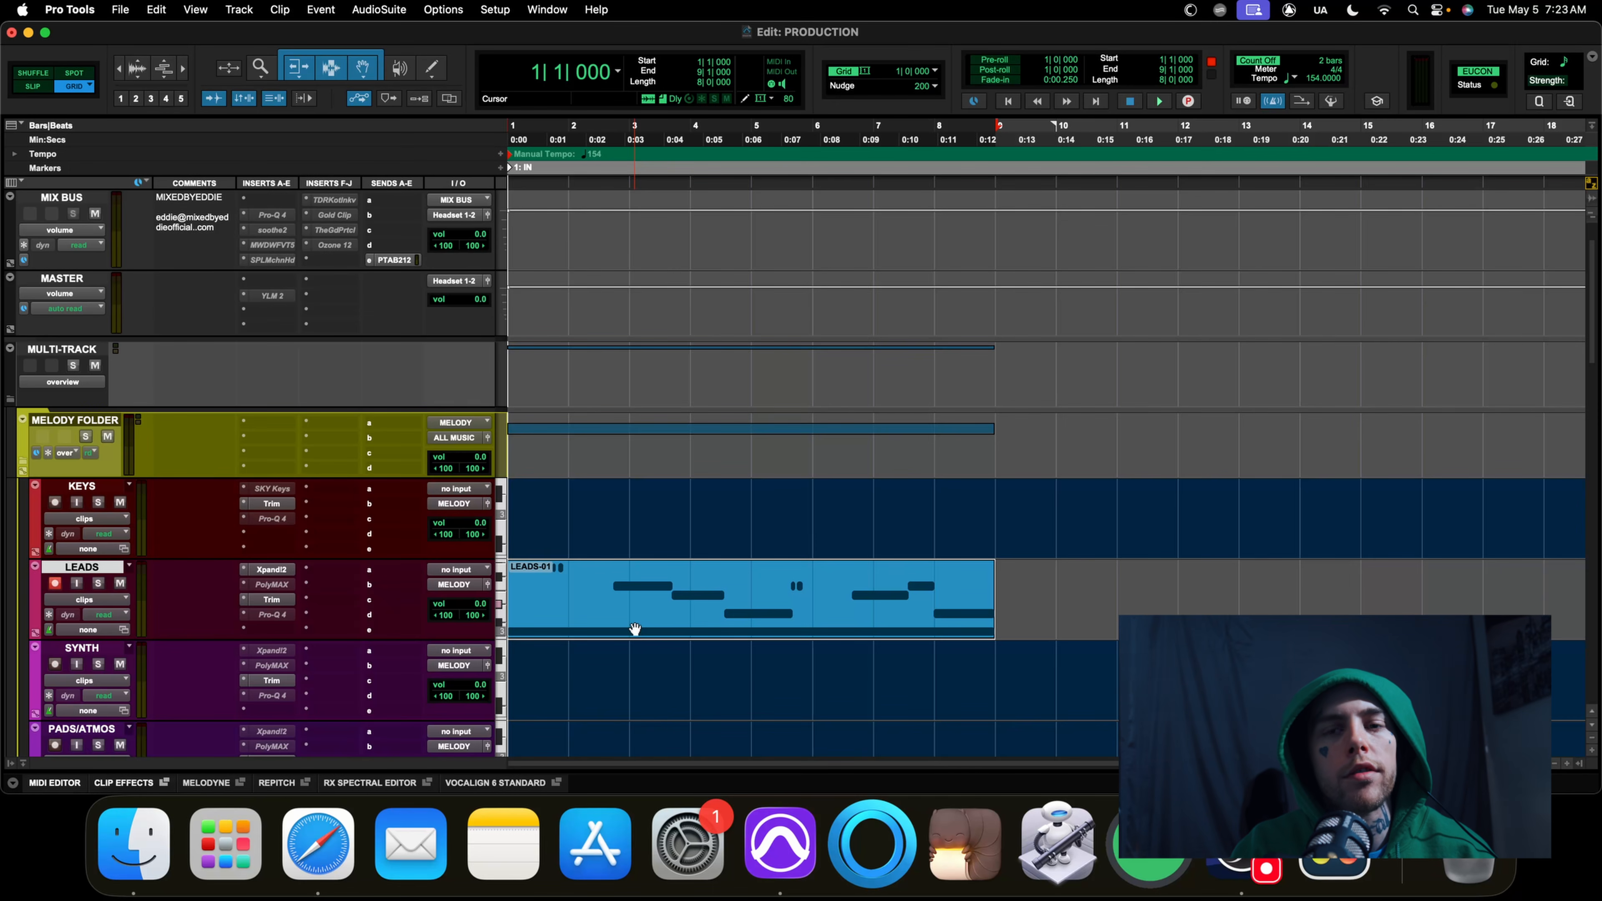
key("alt+0")
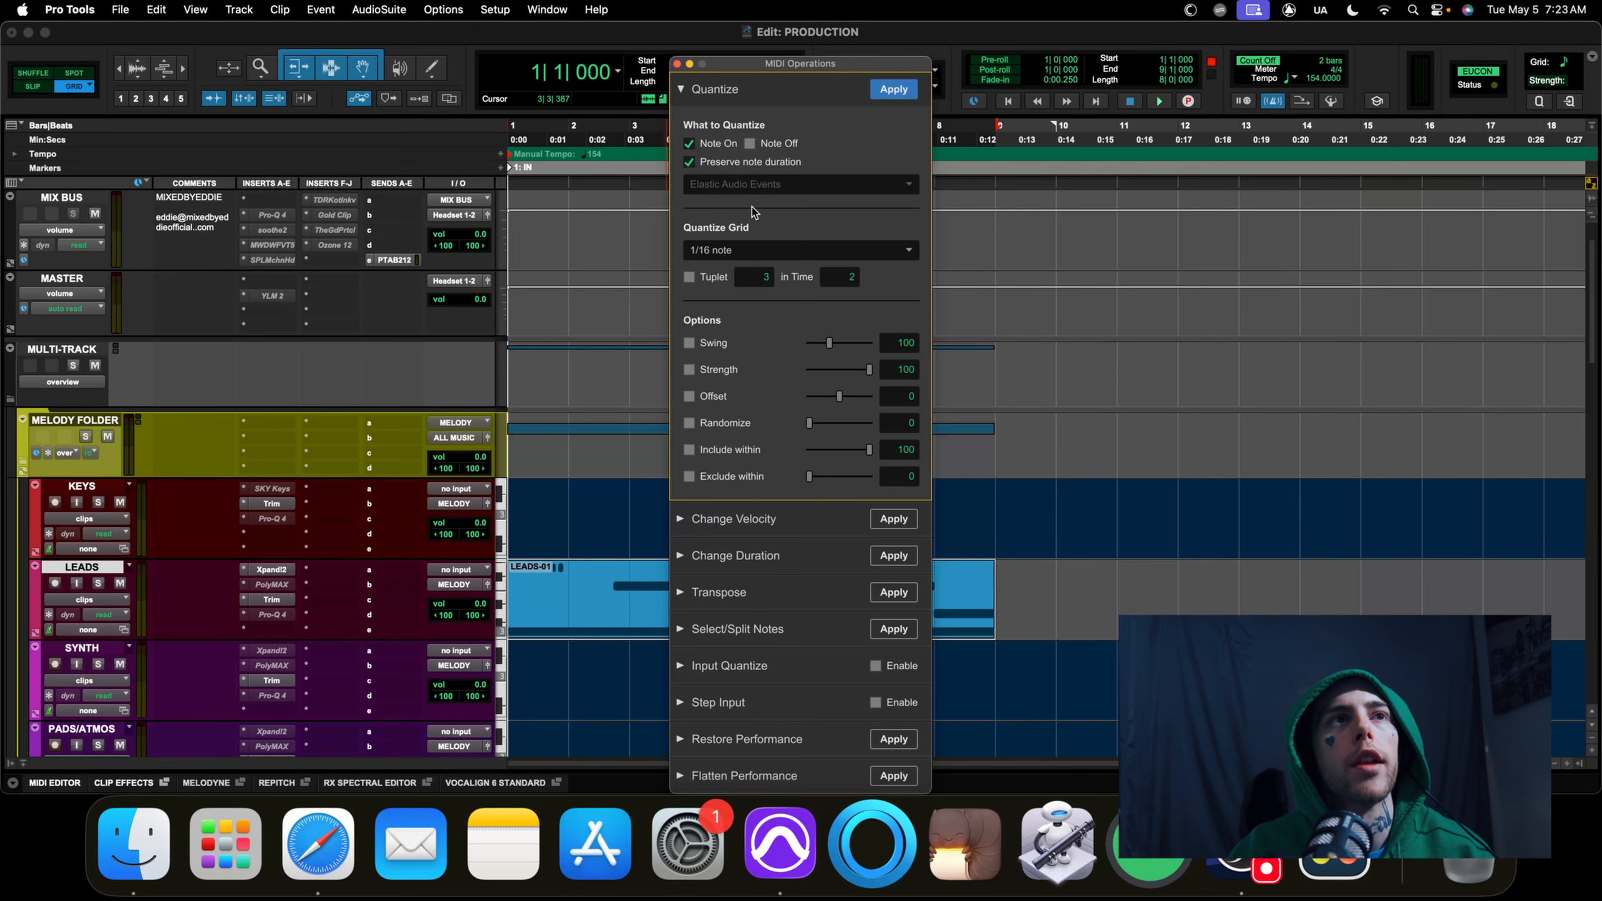
left_click(782, 252)
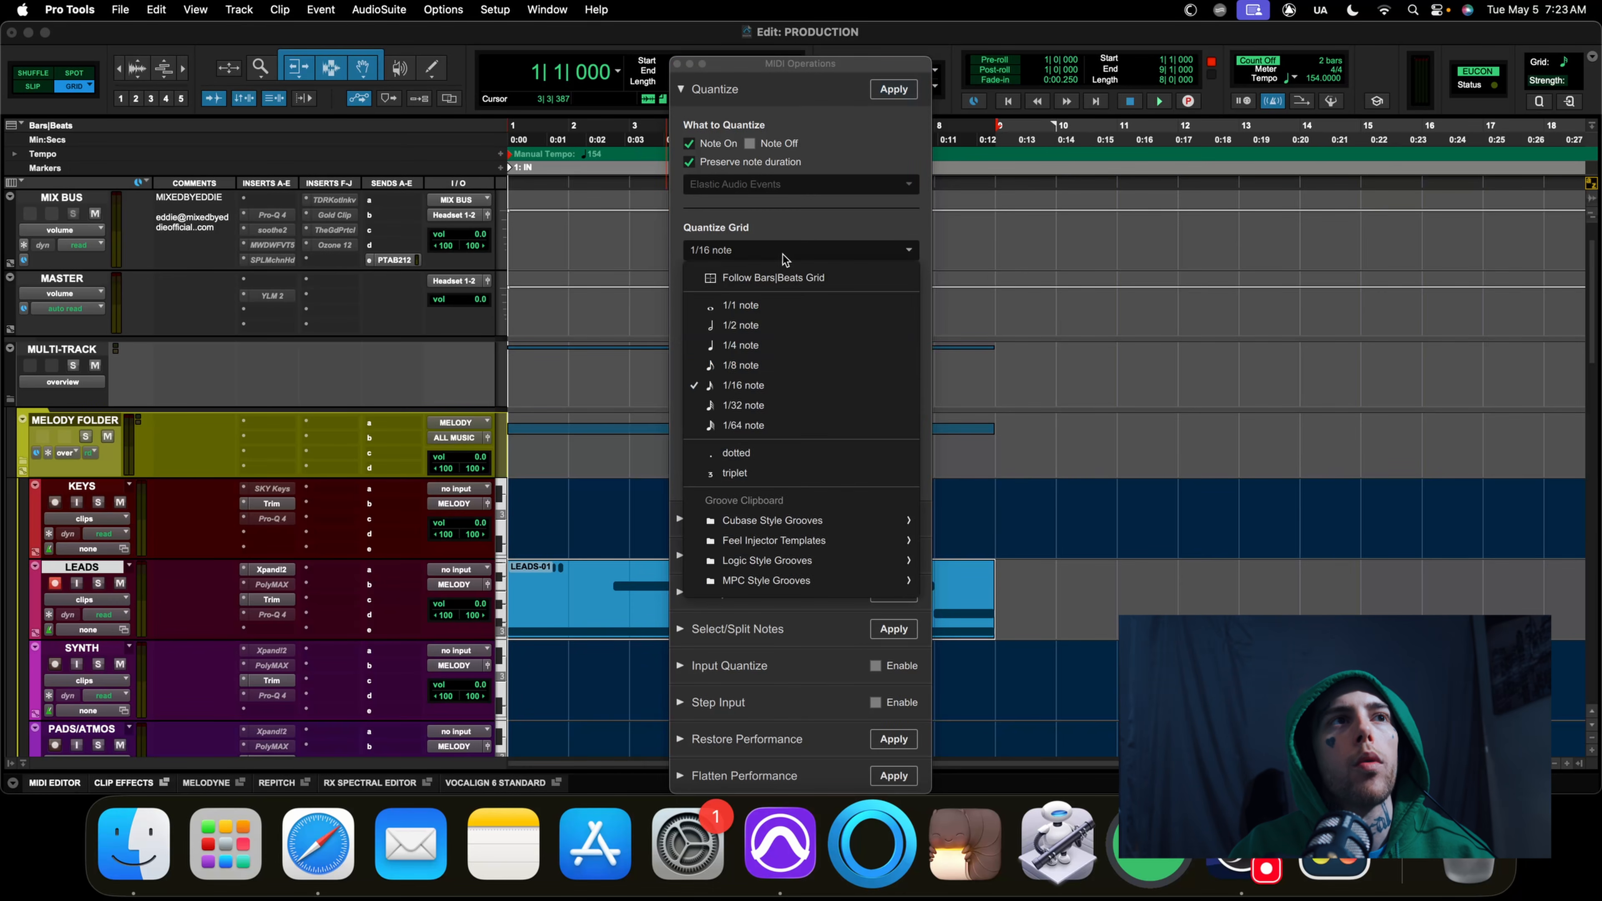
left_click(744, 366)
left_click_drag(821, 63, 1277, 44)
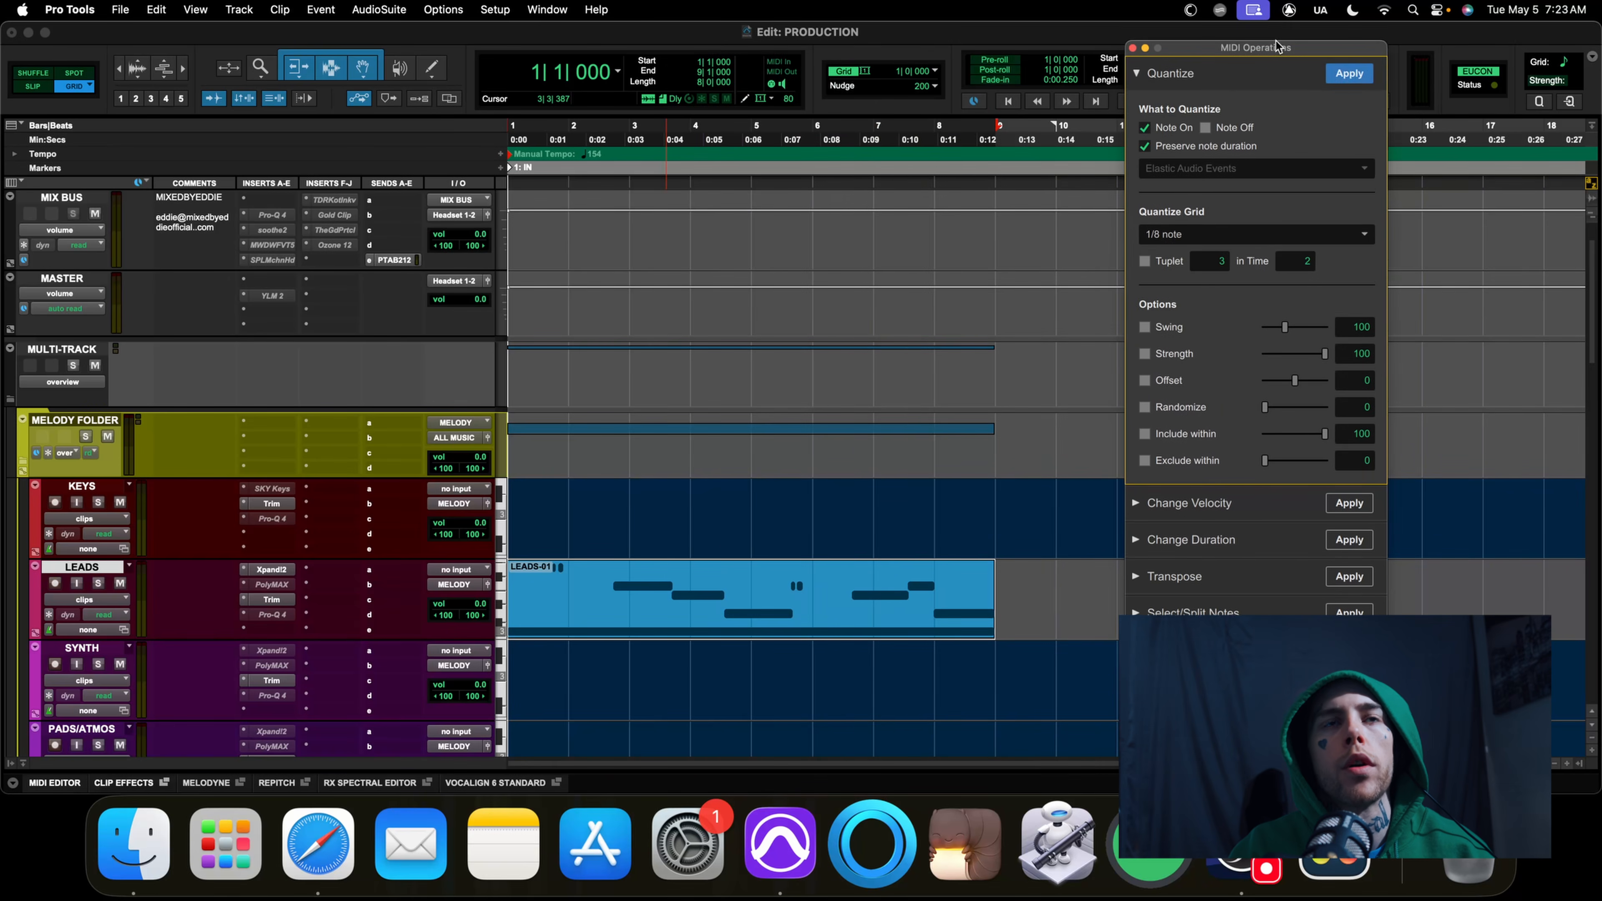
left_click(1351, 72)
key("space")
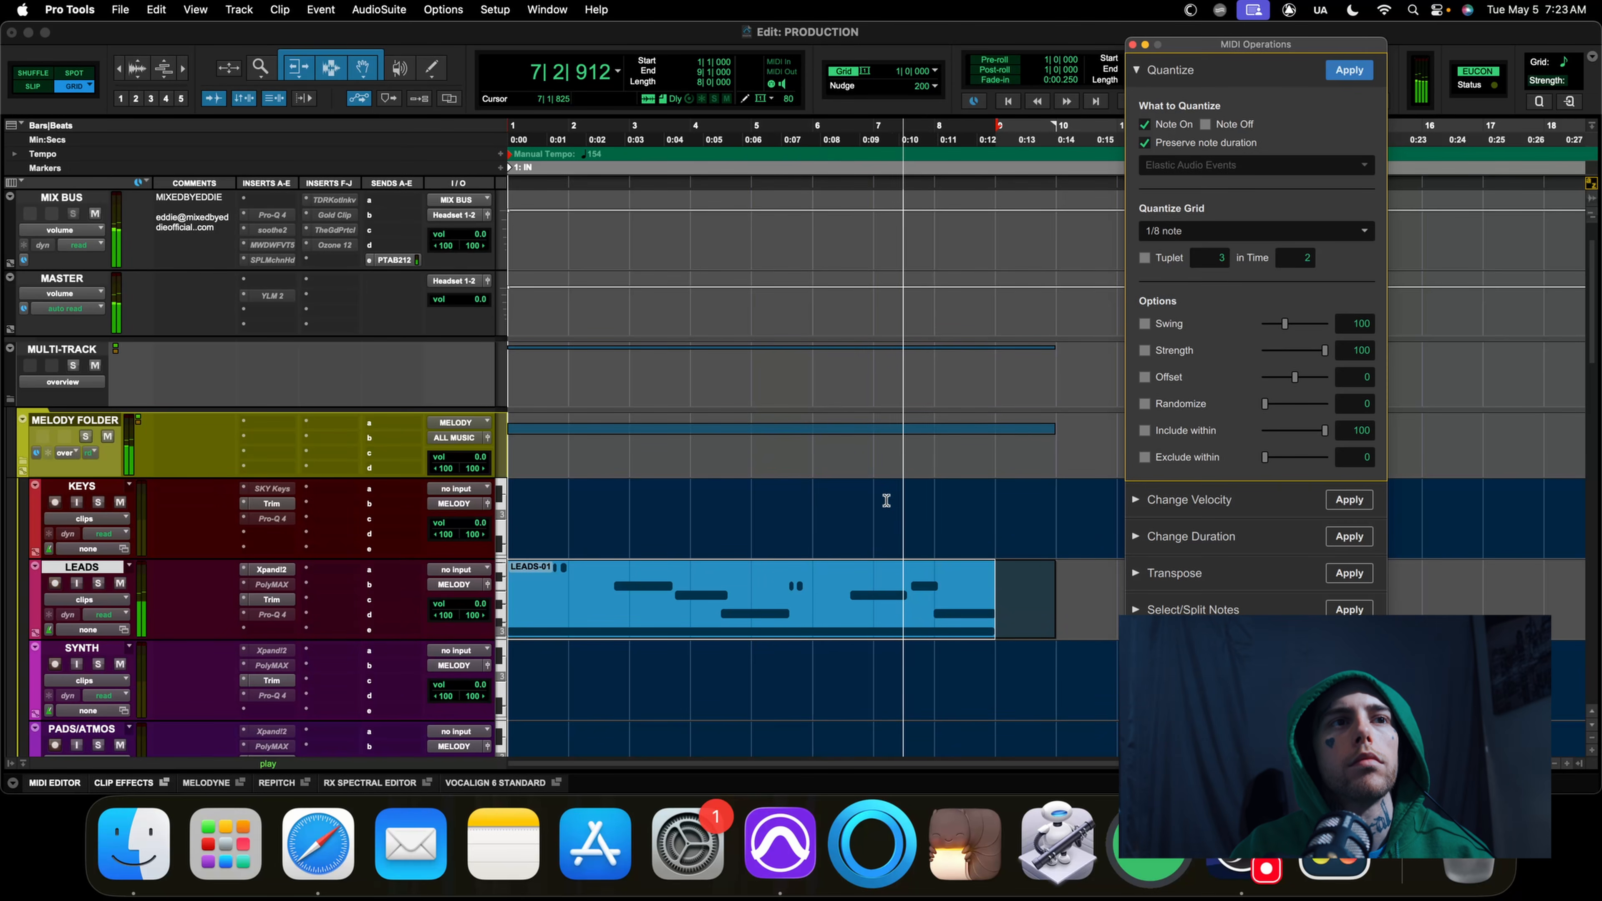
key("space")
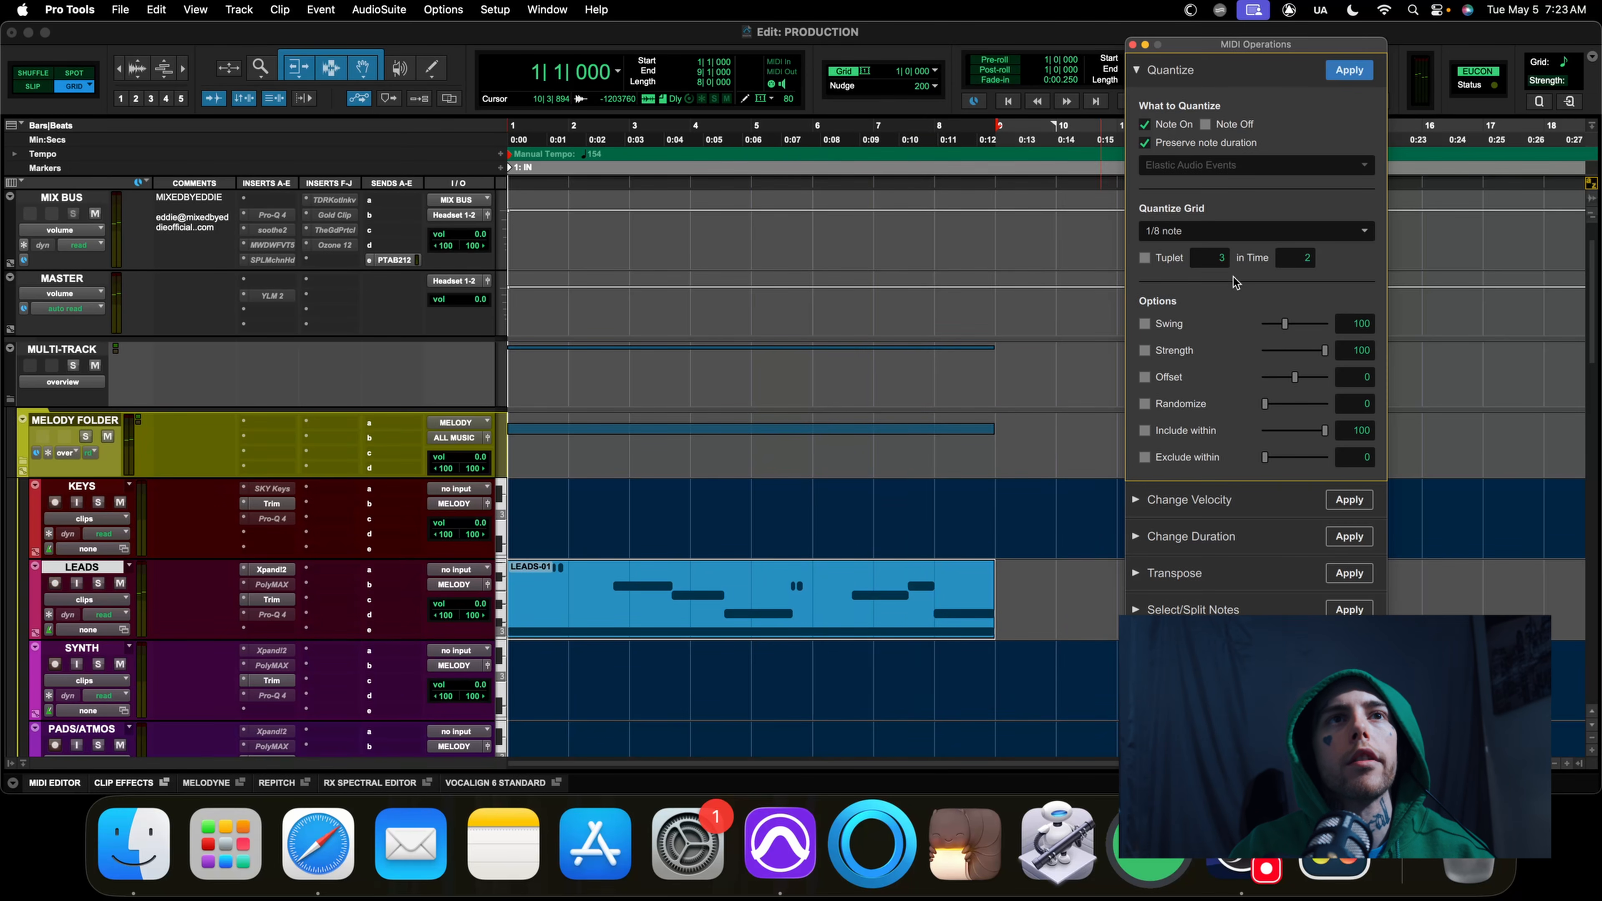
Try quantizing the LEADS clip to a 1/16 note grid, audition it and undo the quantize
left_click(1263, 231)
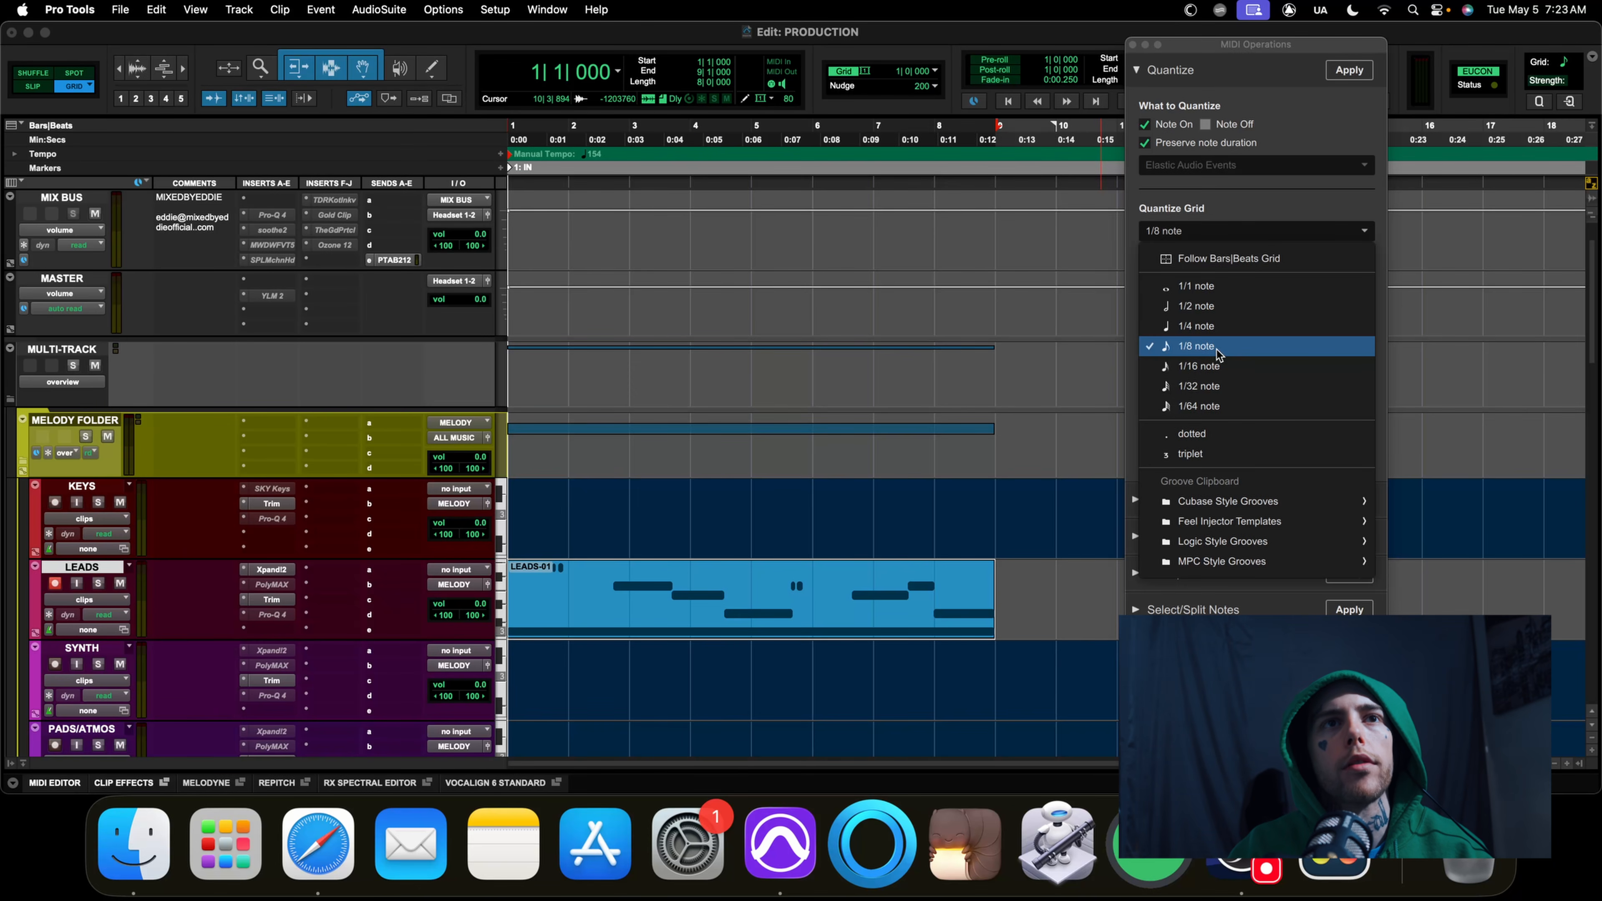
left_click(1218, 367)
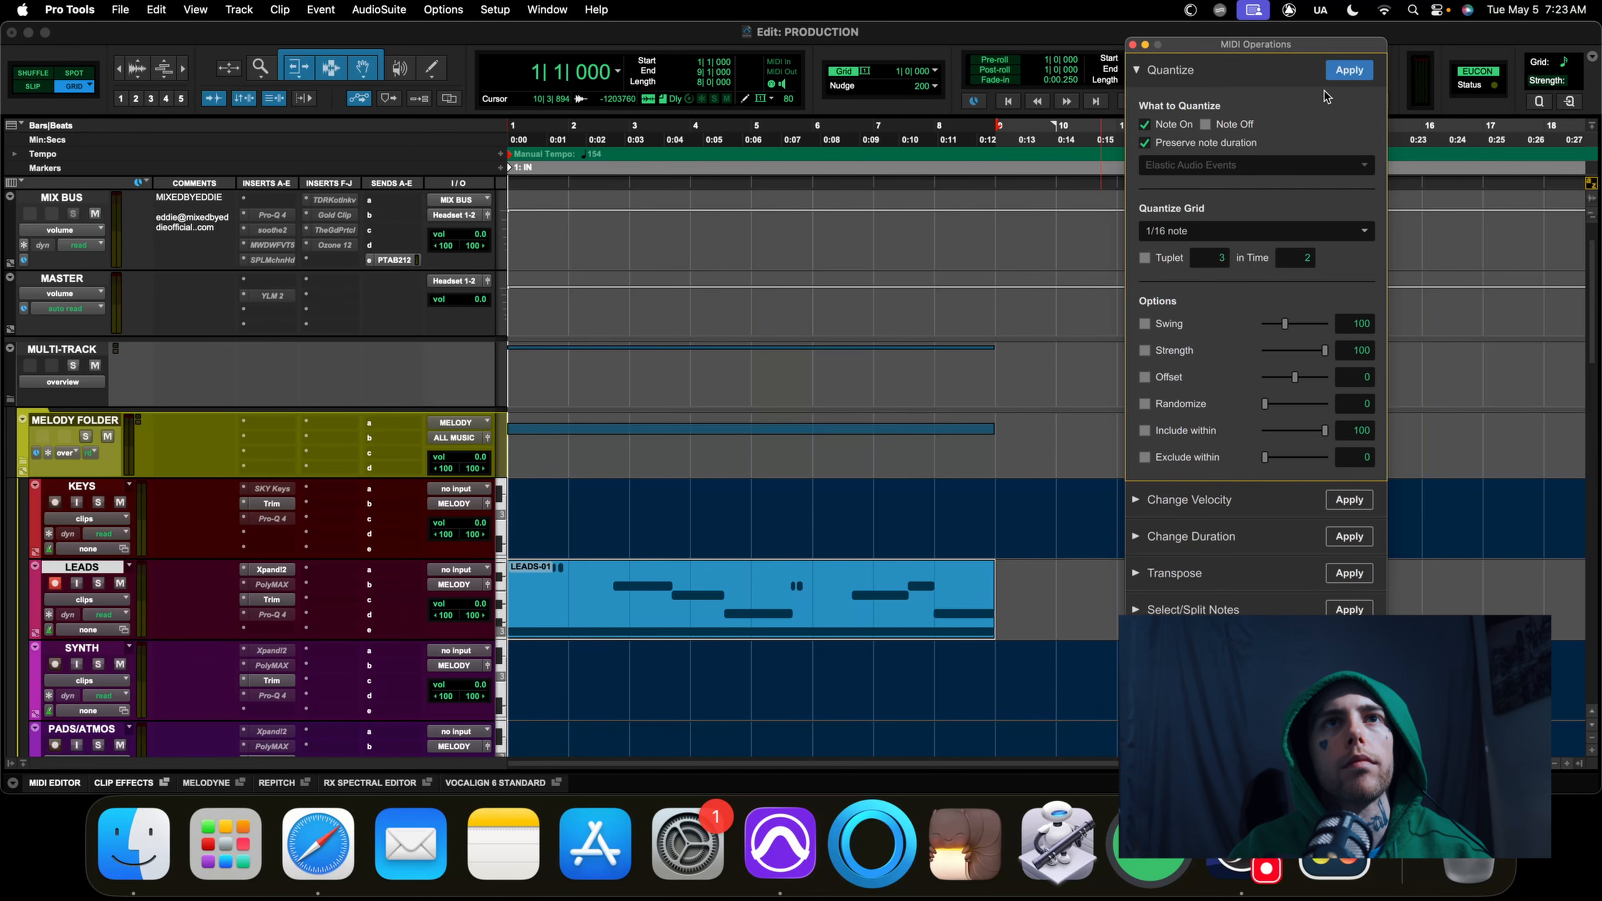
left_click(1348, 70)
key("space")
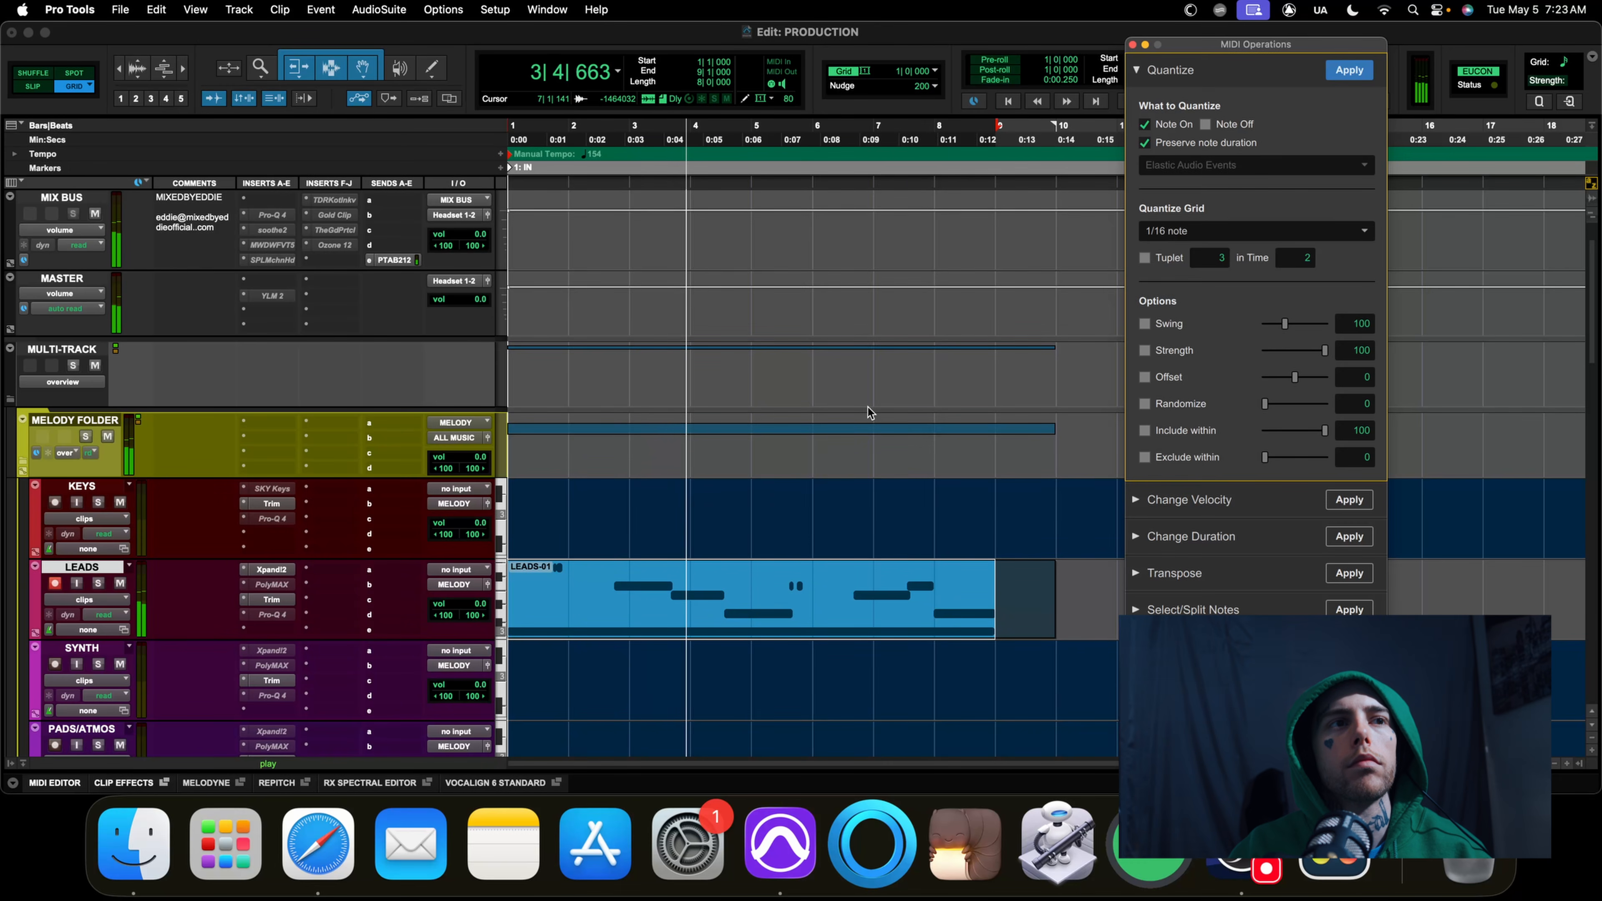
key("space")
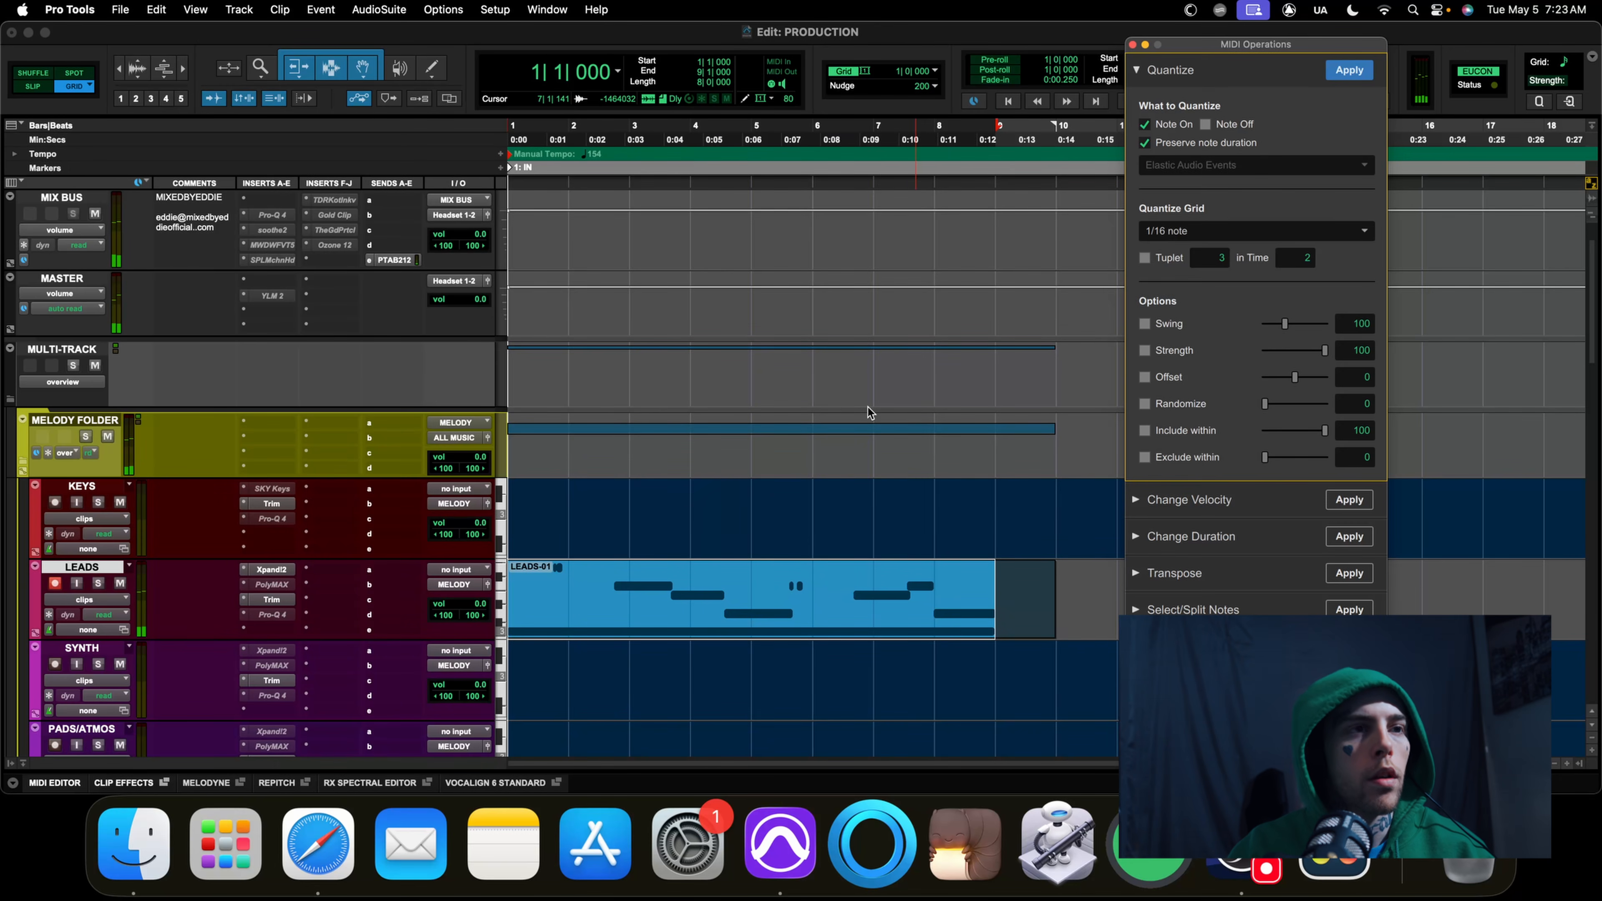
key("super+z")
Quantize the LEADS clip to a 1/8 note grid, start playback and close MIDI Operations
left_click(1324, 238)
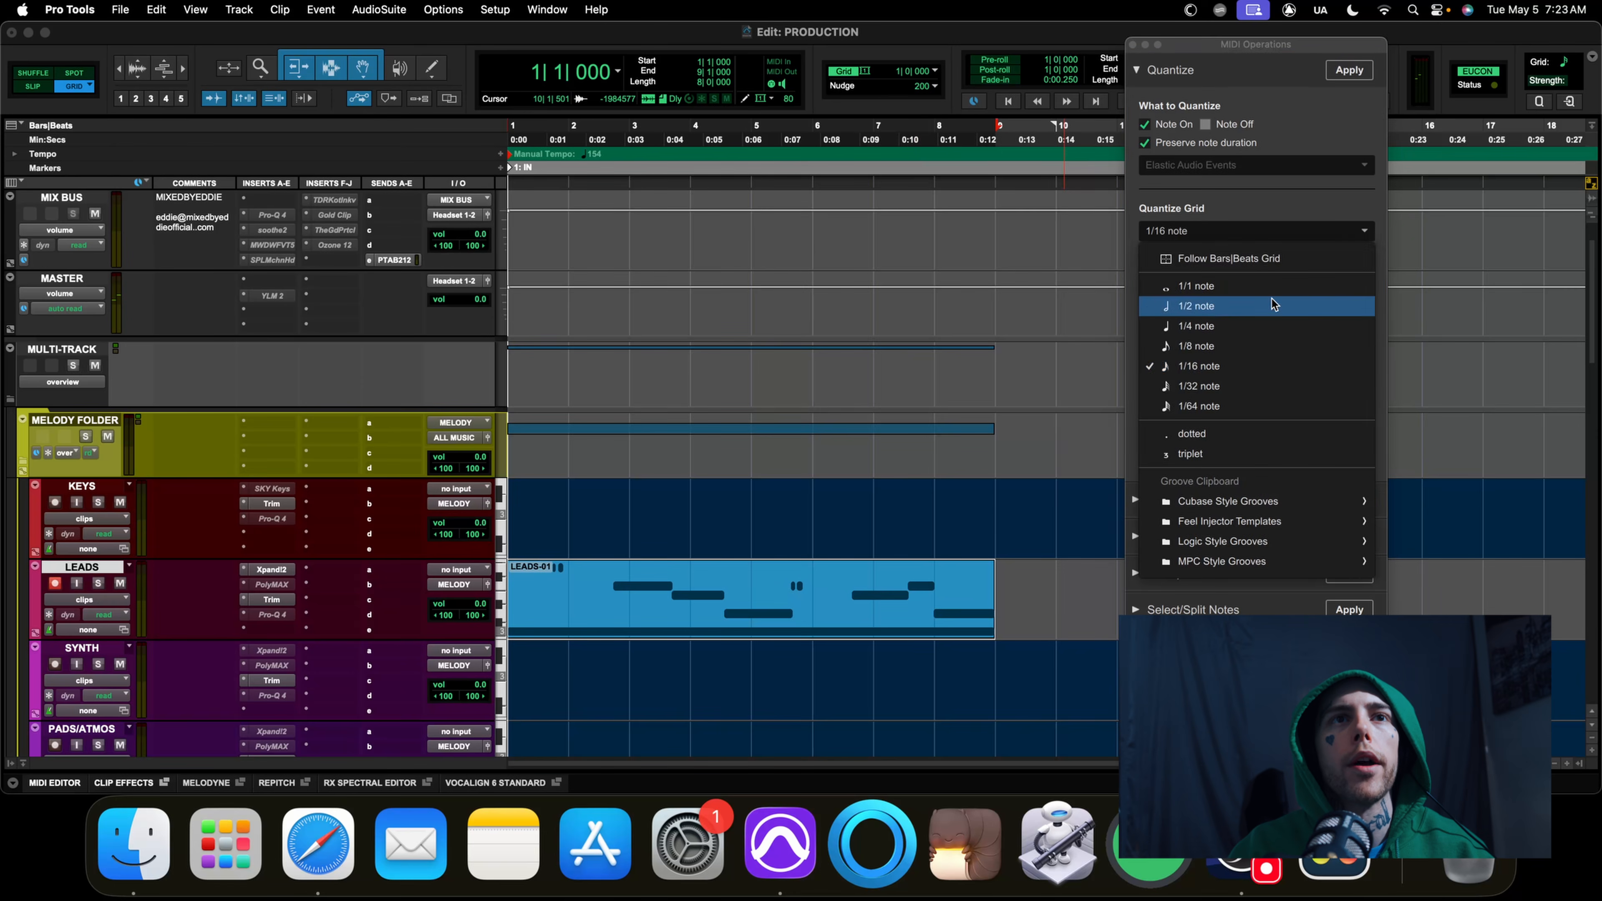
left_click(1233, 355)
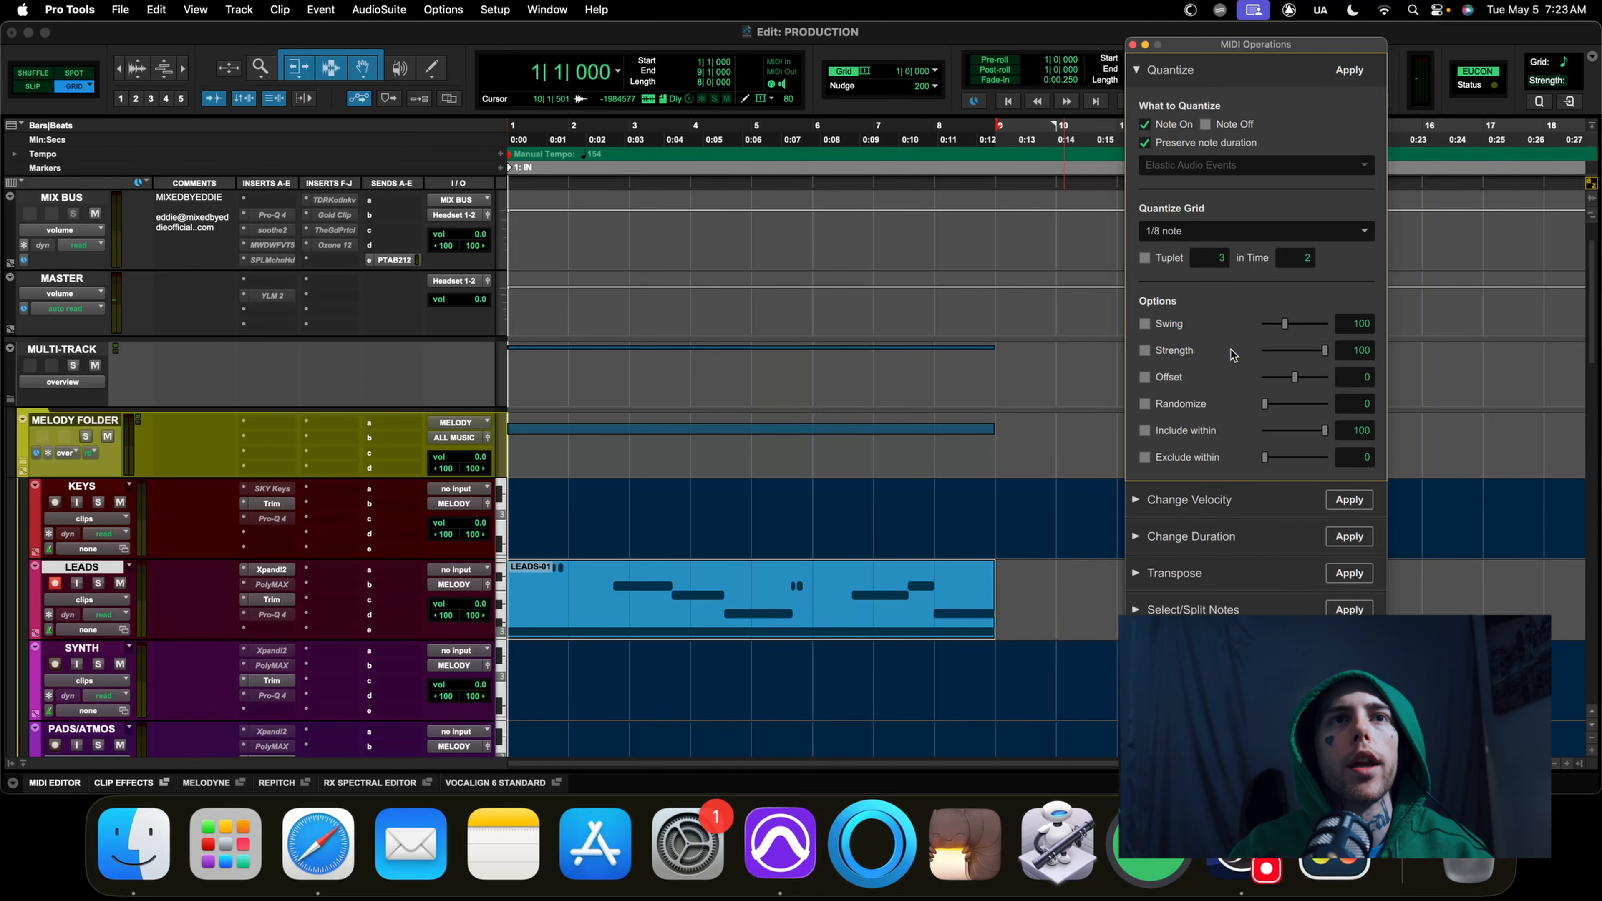
left_click(1347, 71)
key("space")
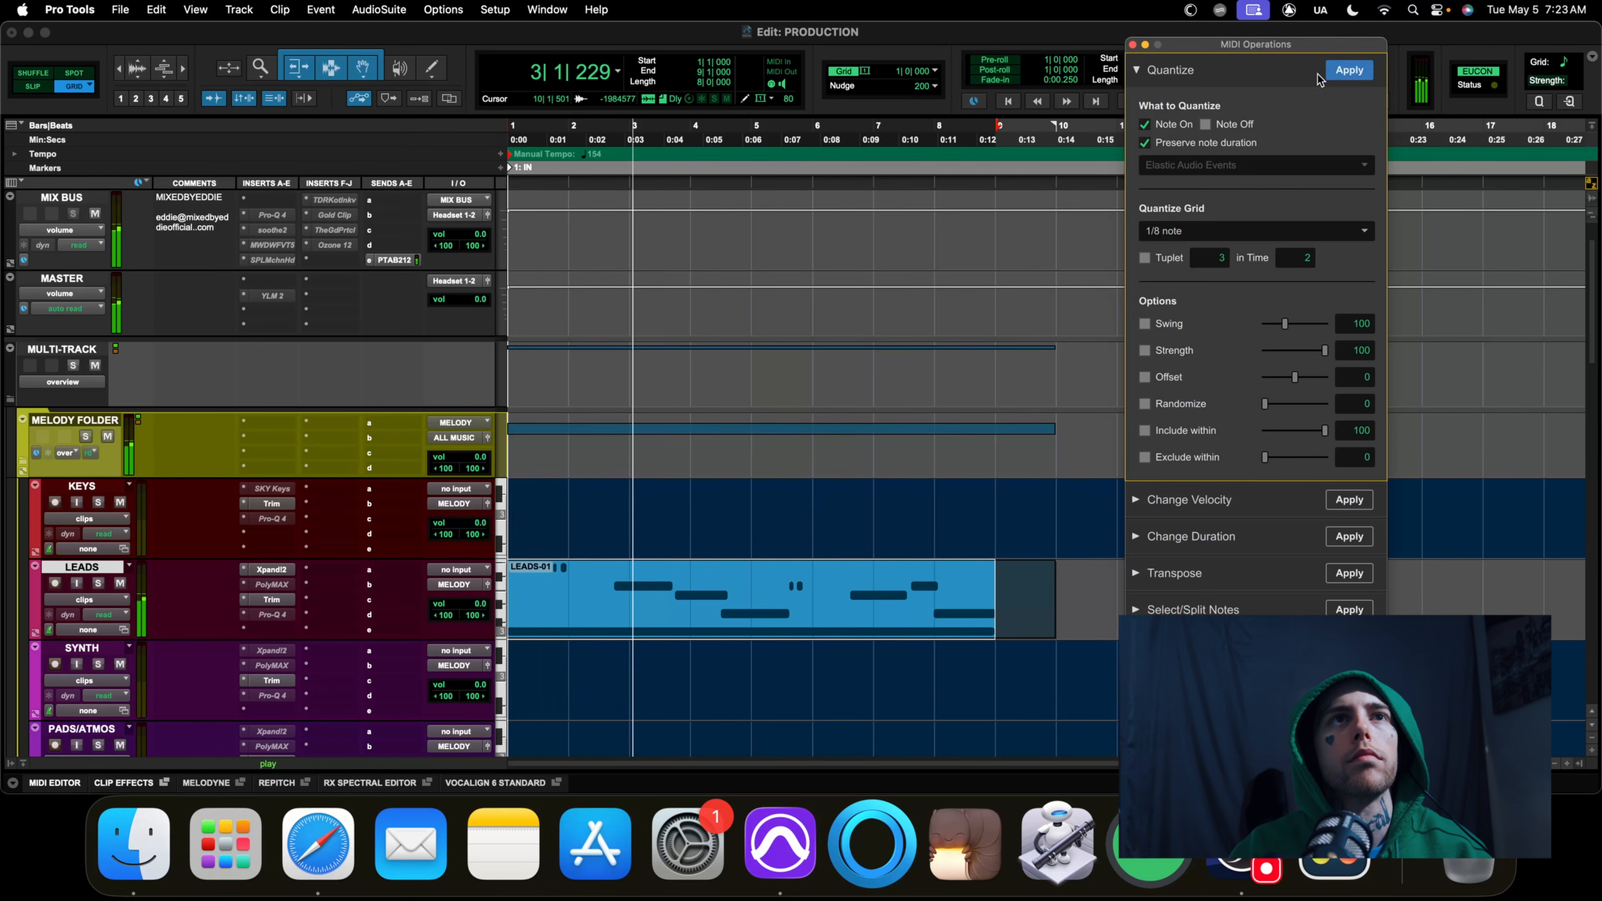
left_click(1133, 45)
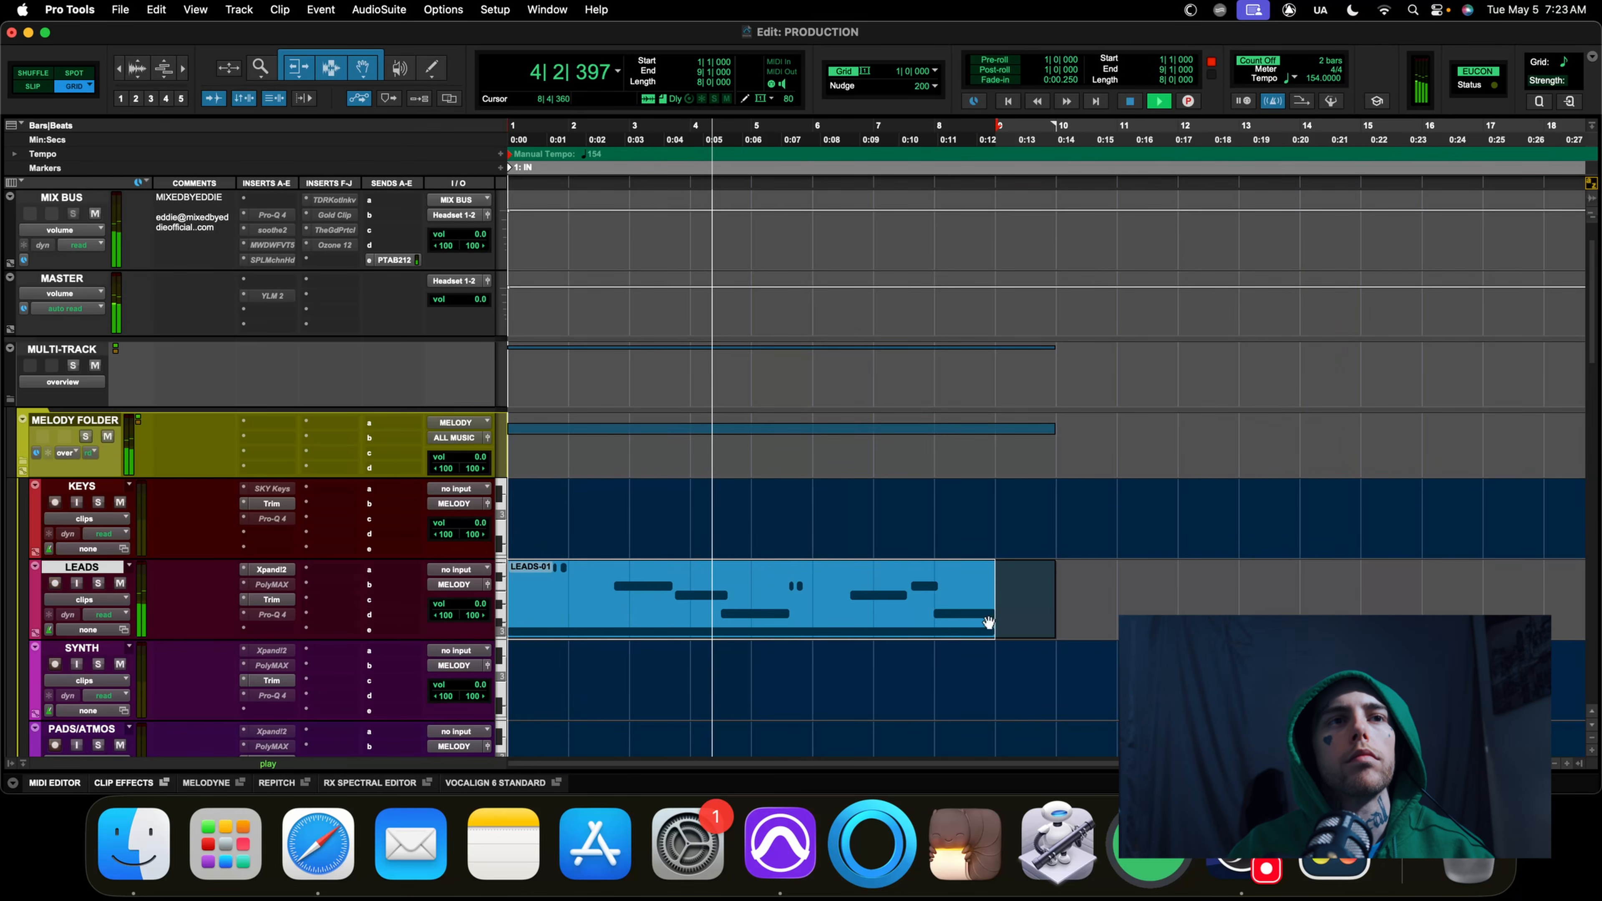
Trim the end of the LEADS clip back to the bar 9 line and stop playback
left_click(1098, 593)
left_click(1020, 631)
left_click(993, 587)
key("s")
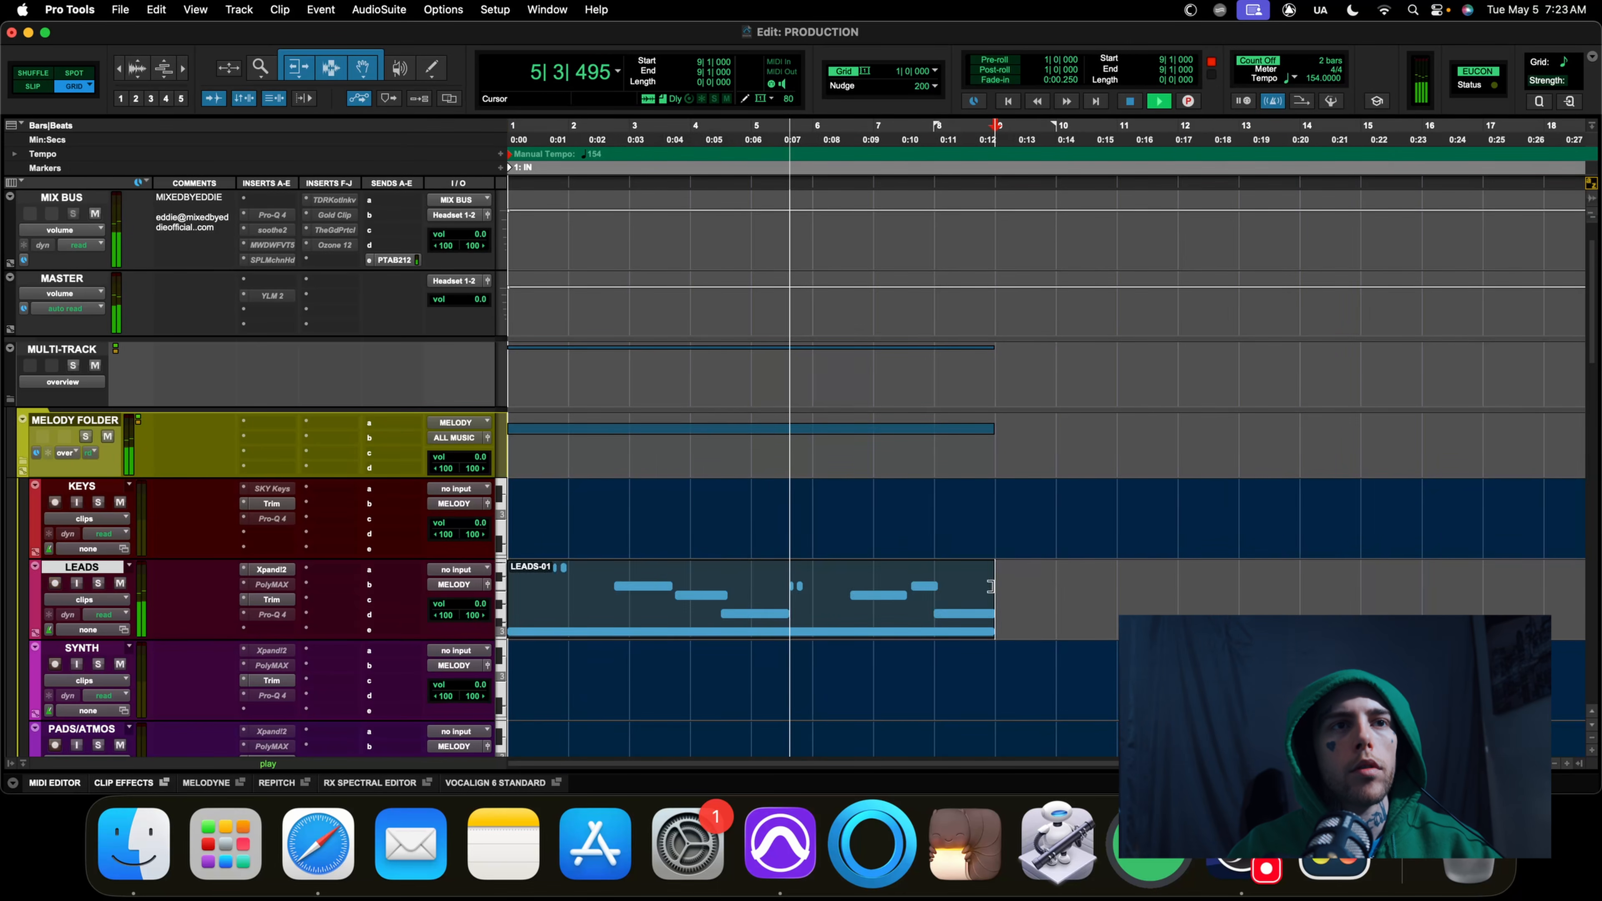
key("t")
key("r")
key("r")
key("r")
key("t")
key("r")
key("t")
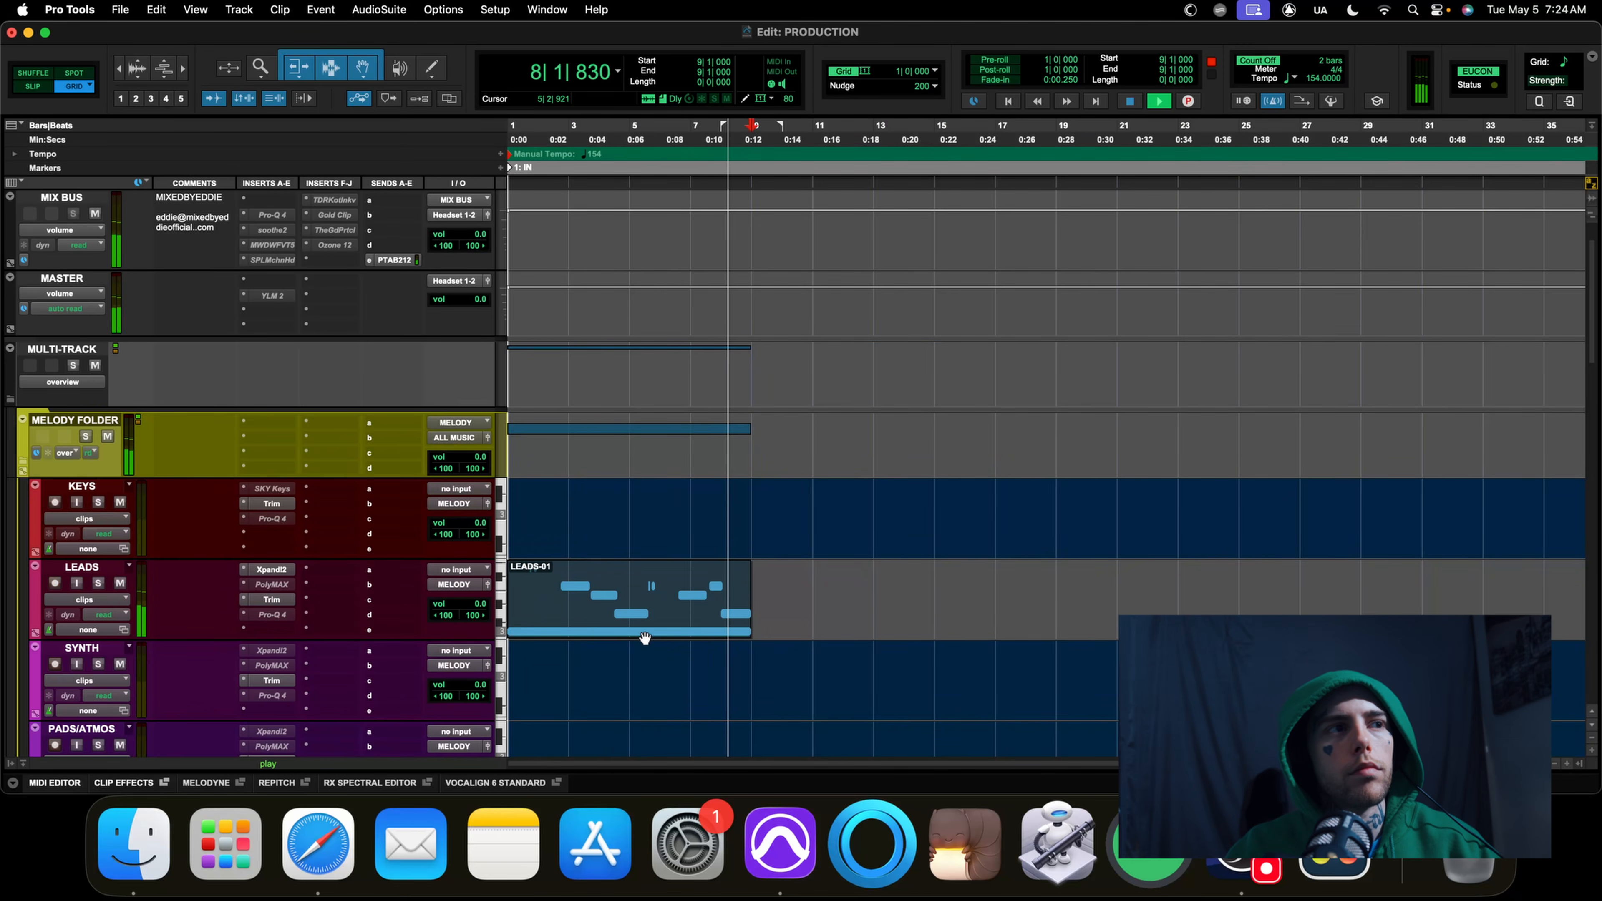
key("space")
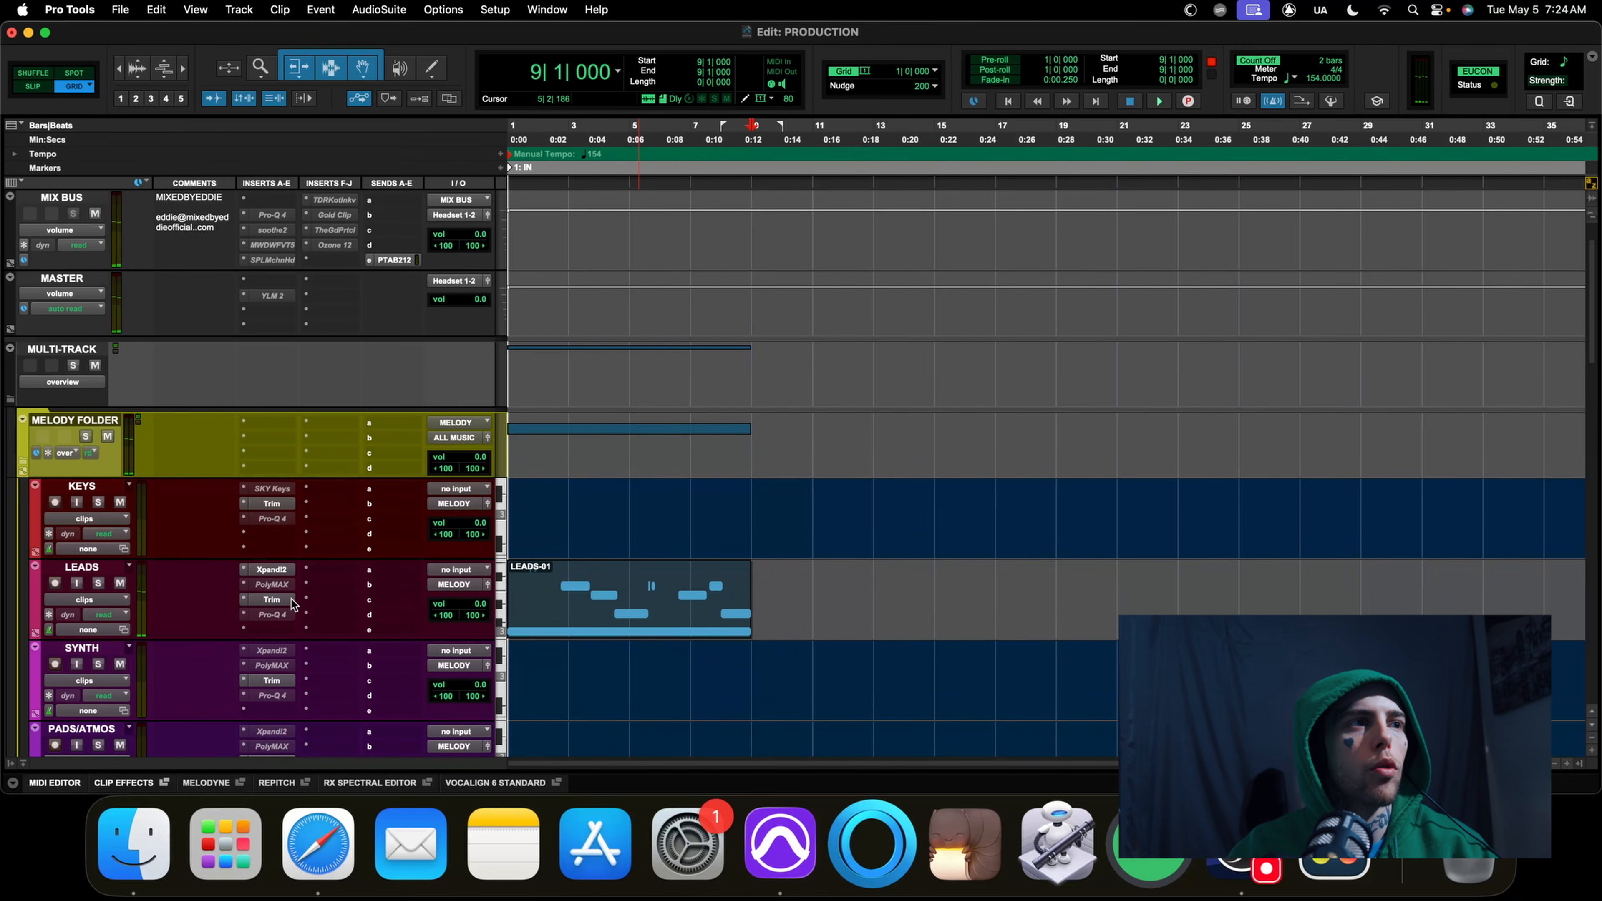
Lower the Trim plug-in gain on the LEADS track to -5.7 dB and audition the level
left_click(272, 599)
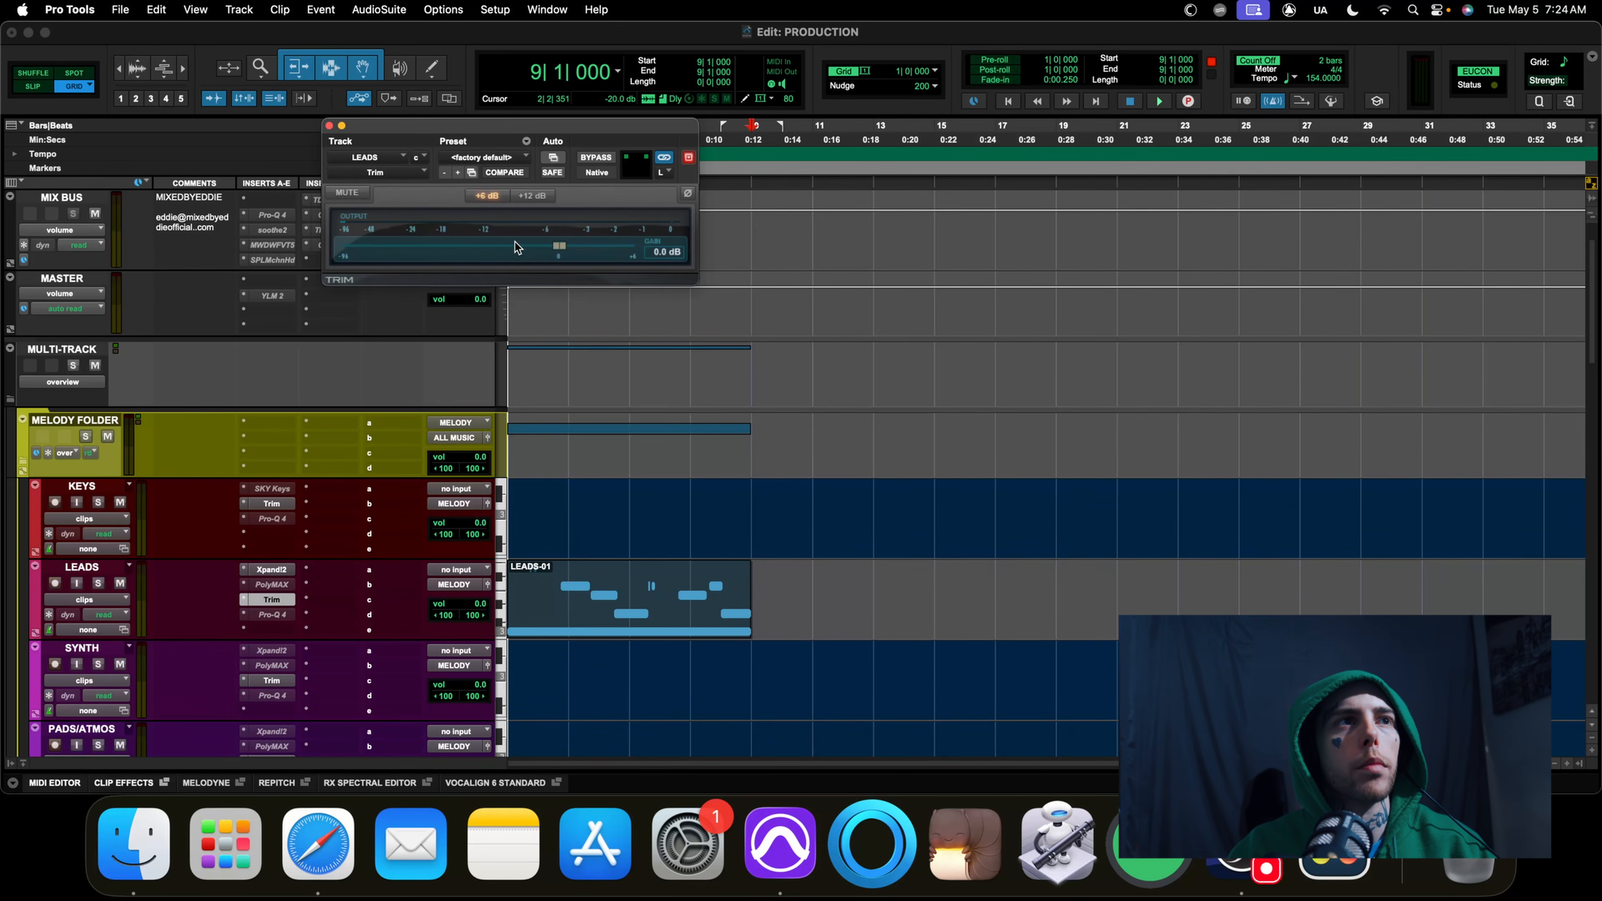
left_click_drag(524, 241, 511, 246)
key("space")
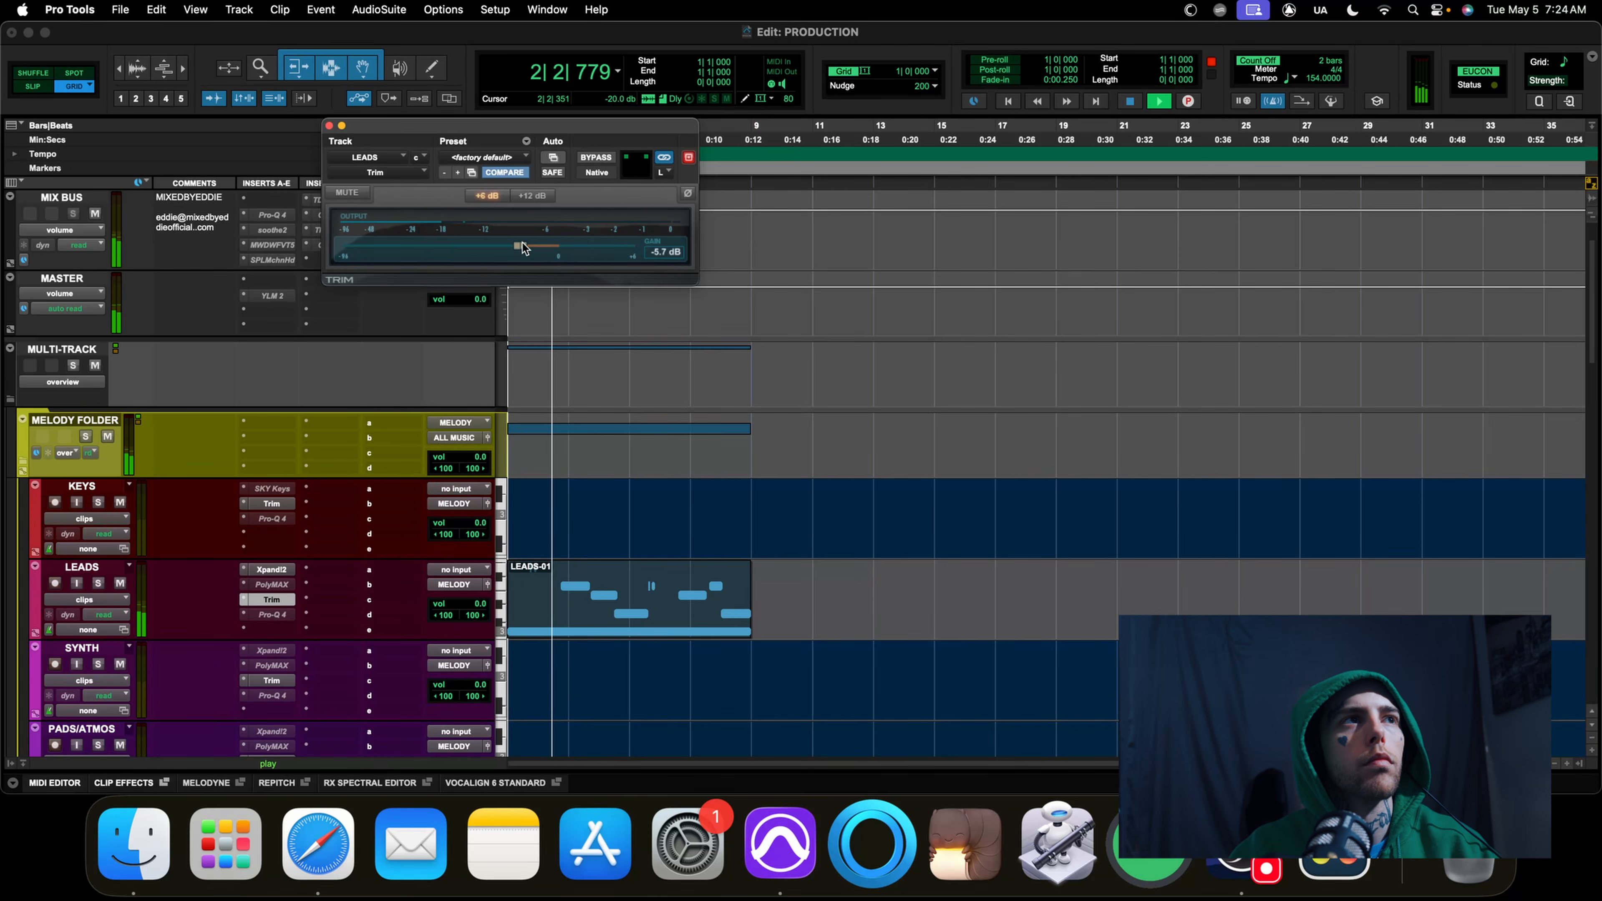
left_click(329, 126)
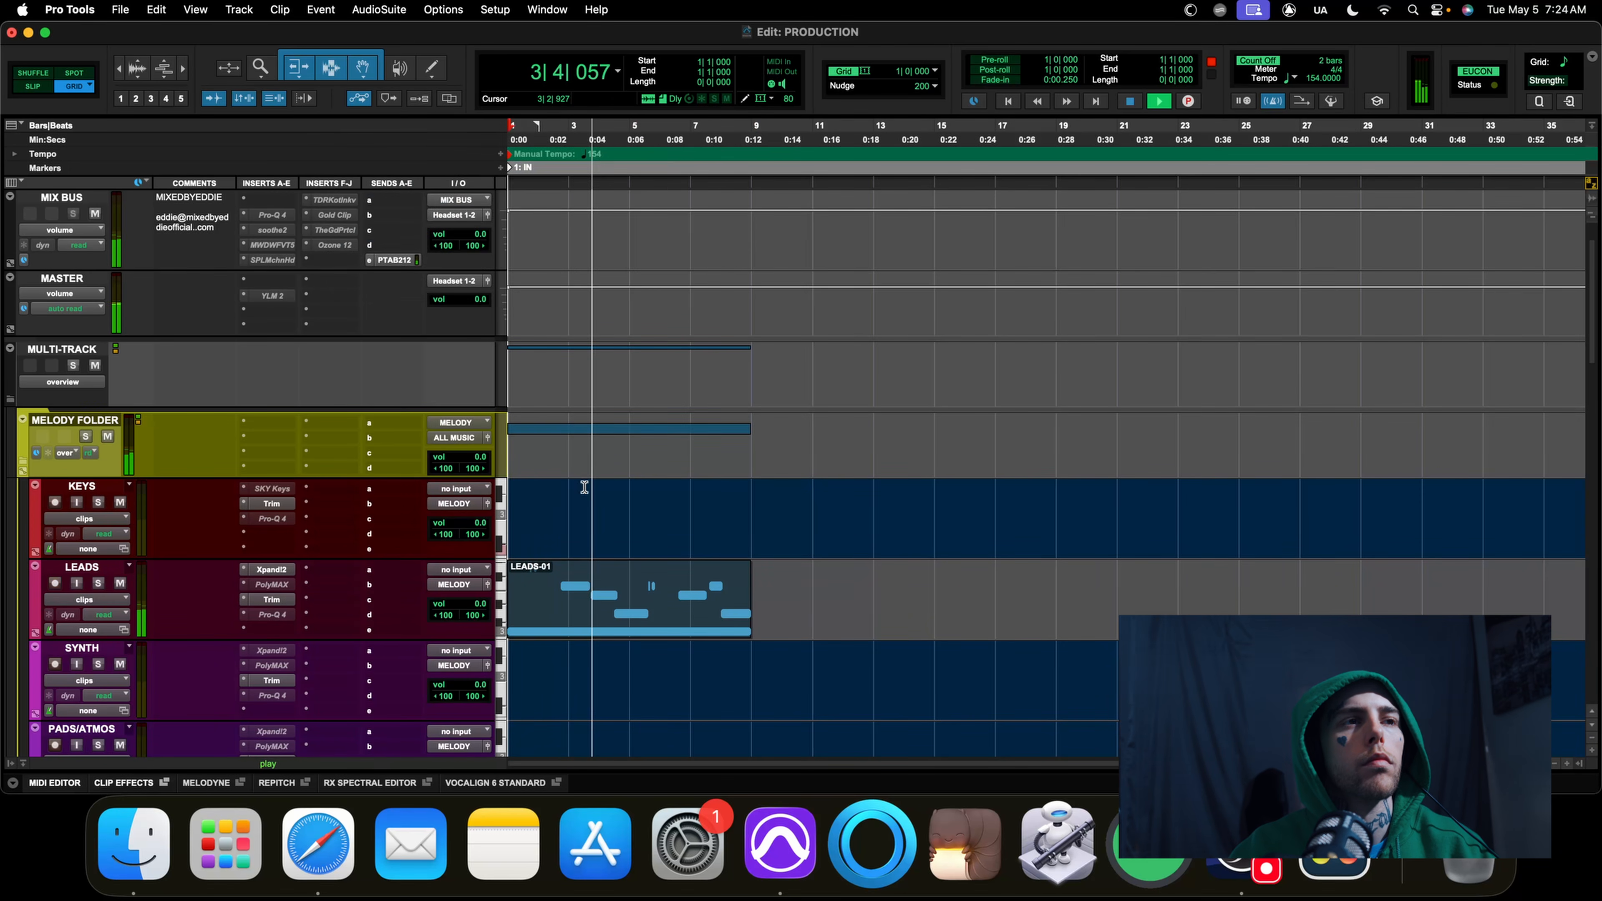
key("space")
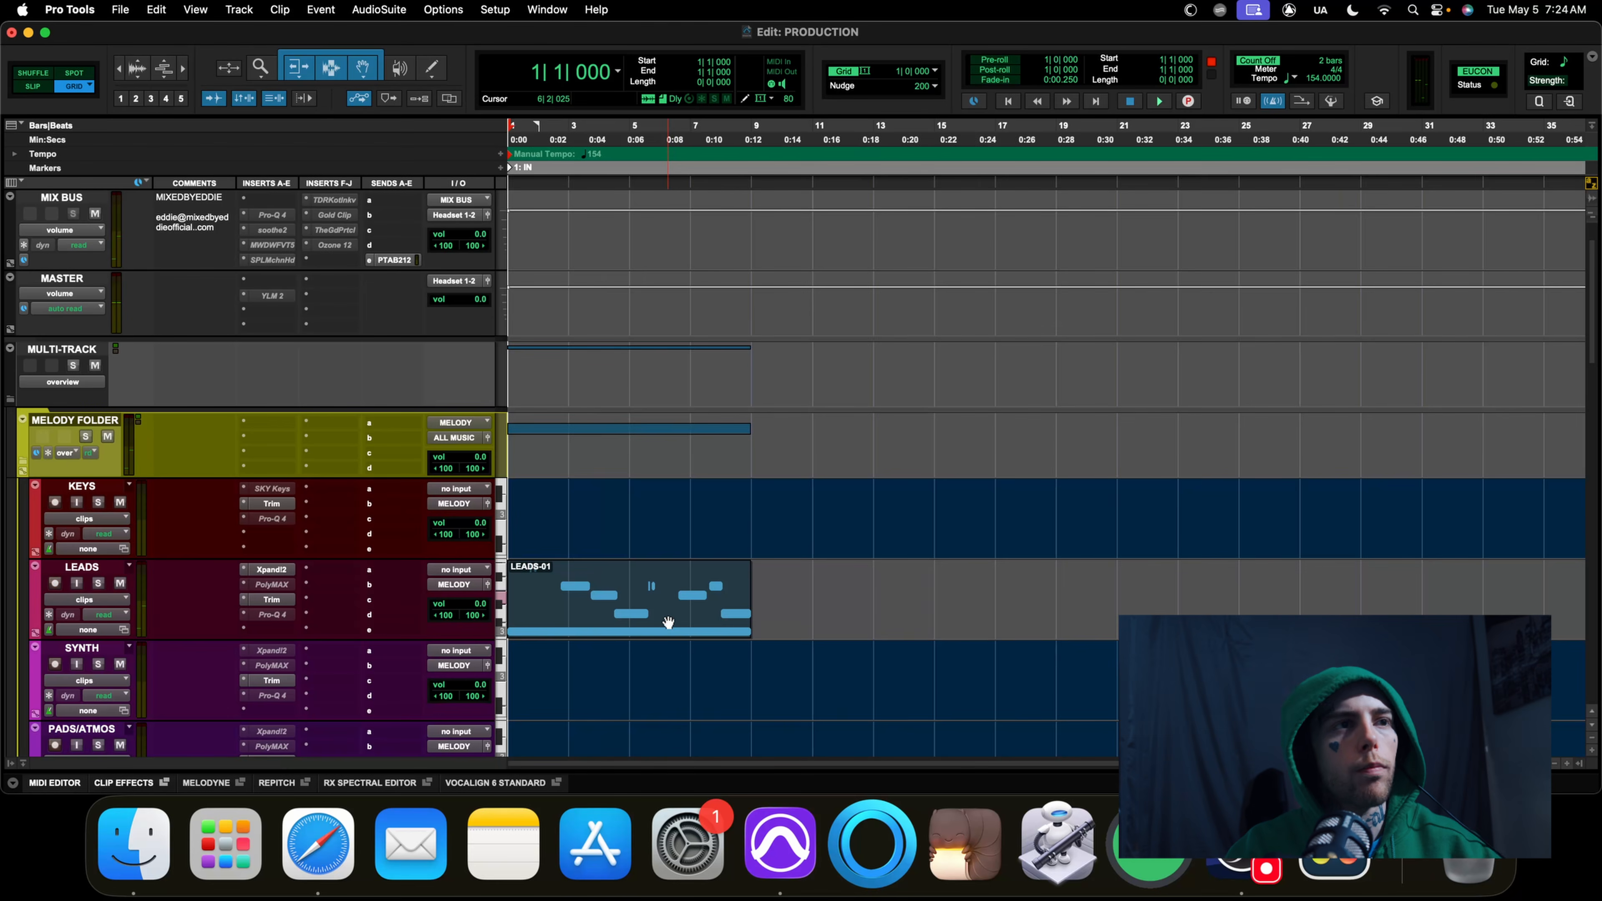
Delete the recorded clip from the LEADS track and select the range from bar 1 to bar 9
left_click(668, 623)
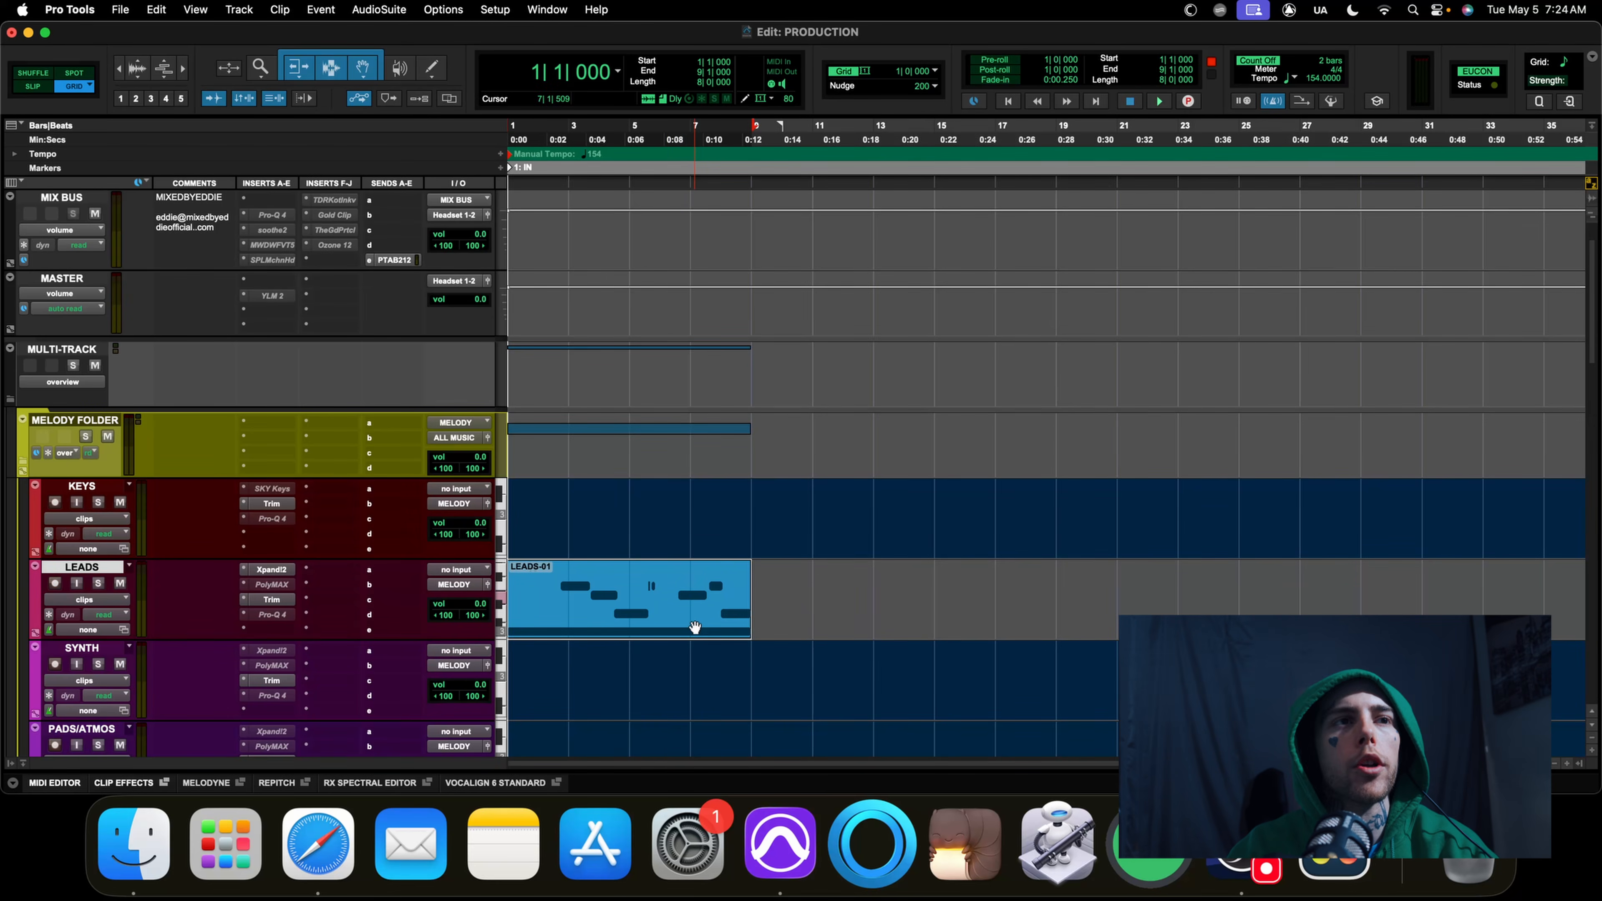
key("Delete")
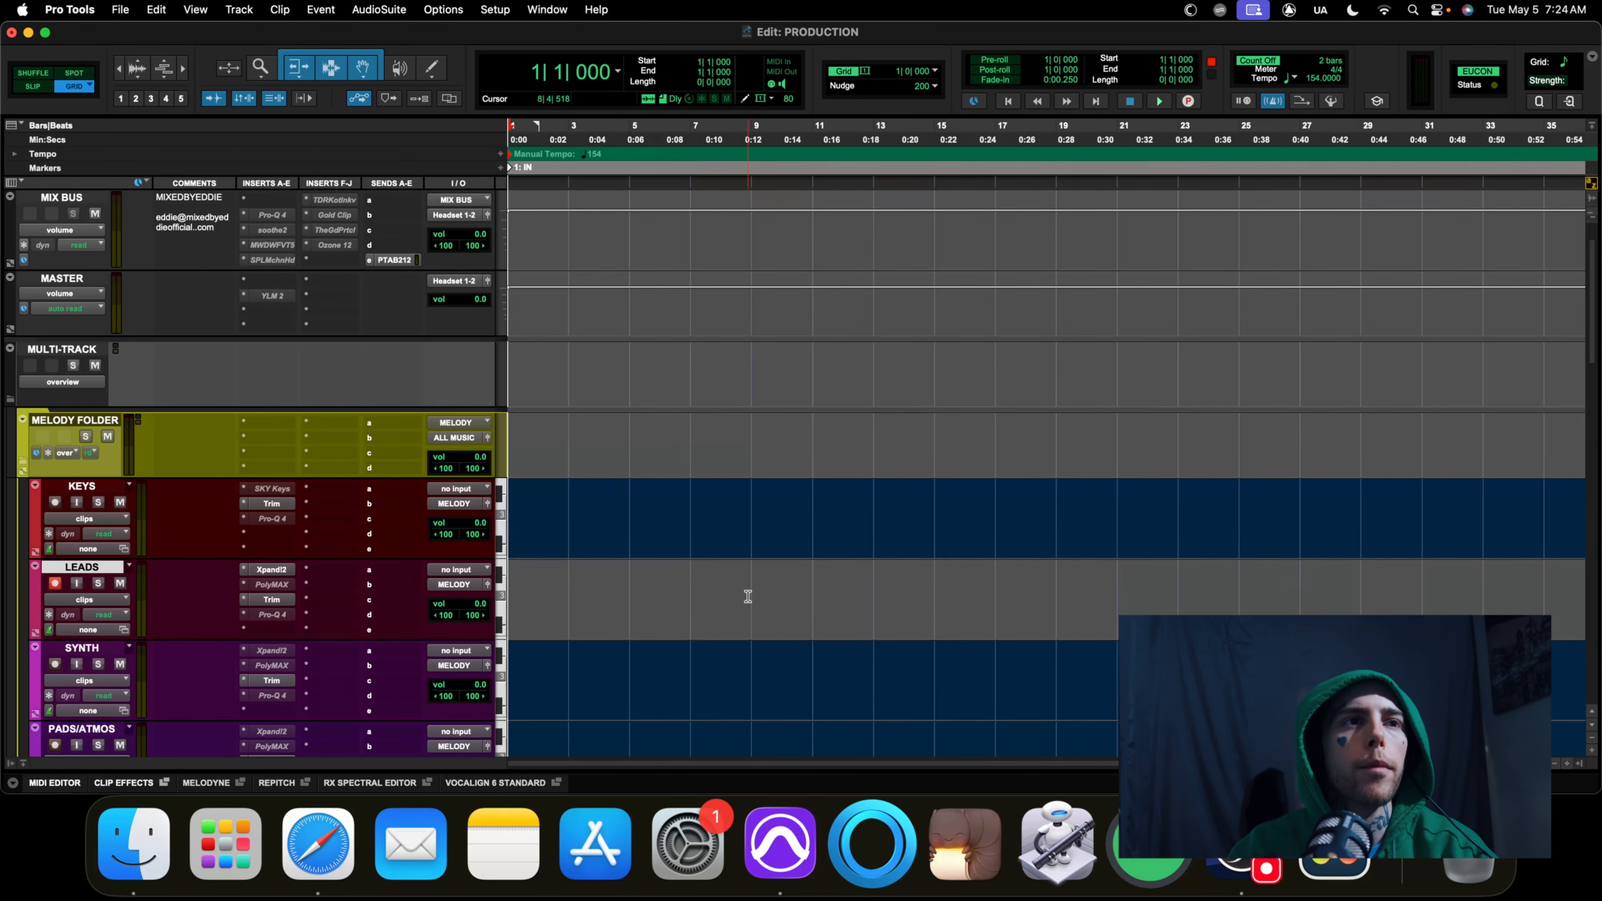
left_click_drag(744, 597, 493, 618)
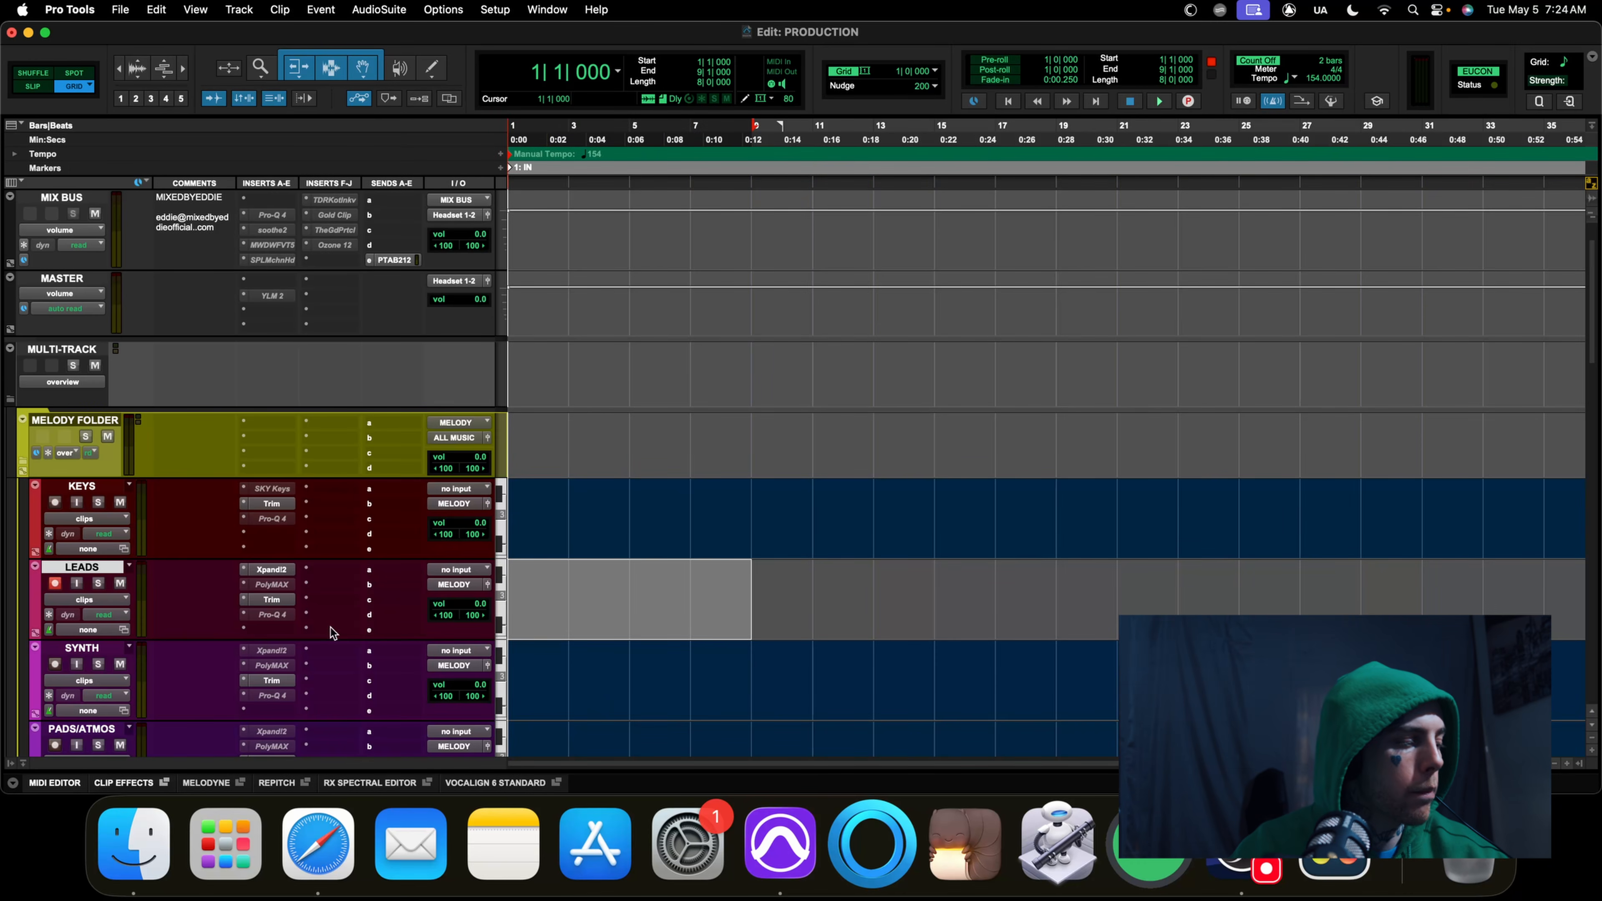
Record a new MIDI part on the LEADS track from bar 1 to bar 5, retaking it once
key("super+space")
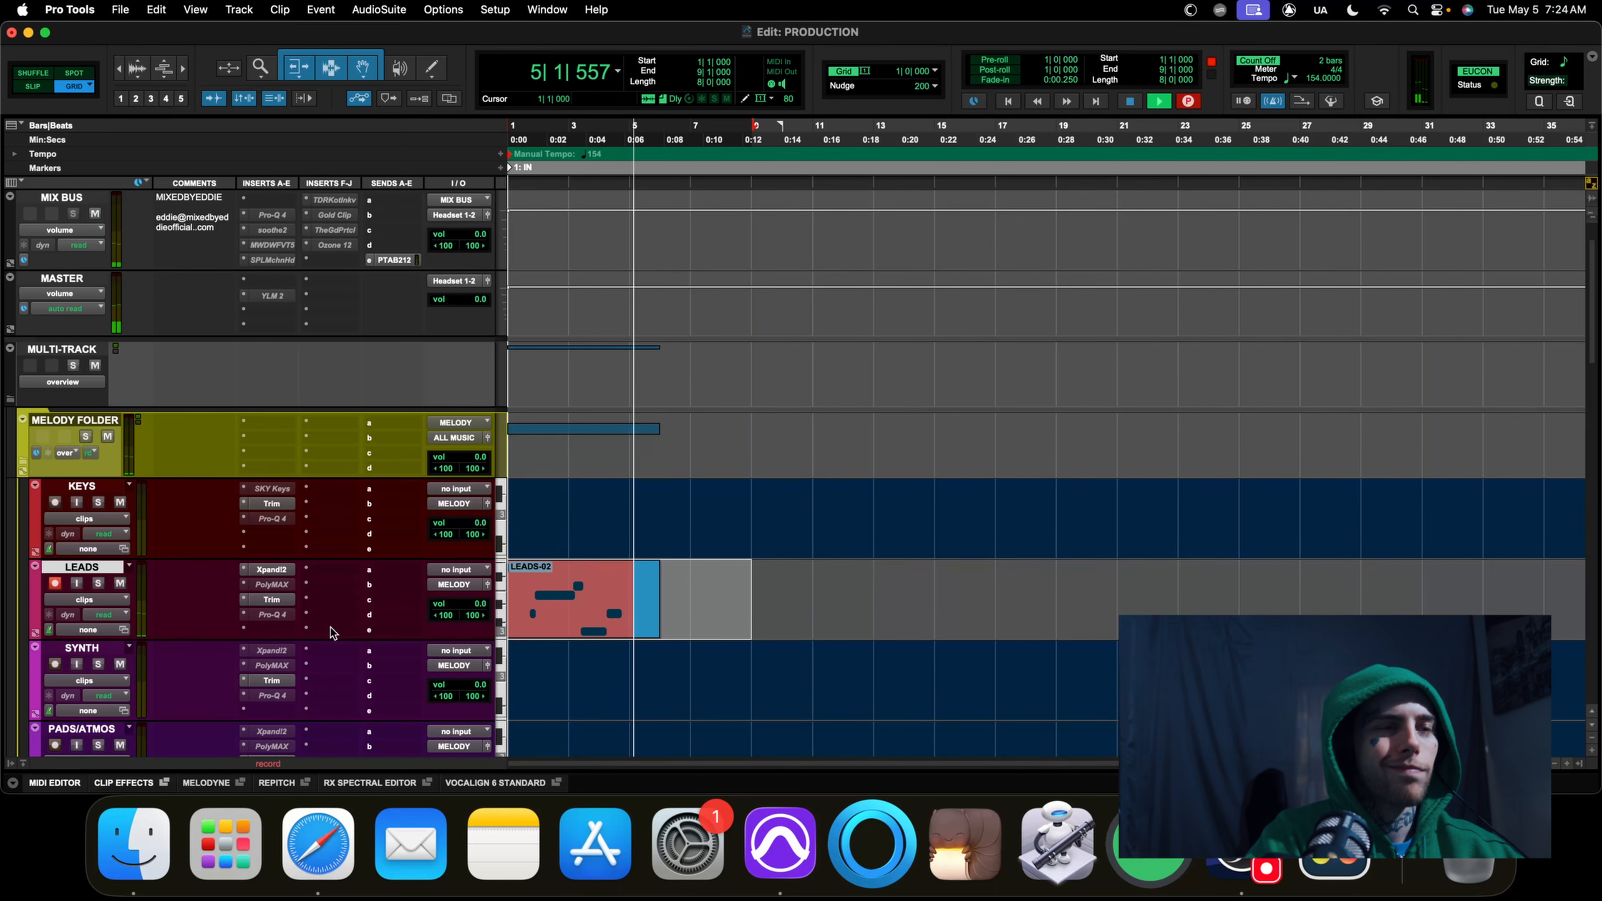
key("space")
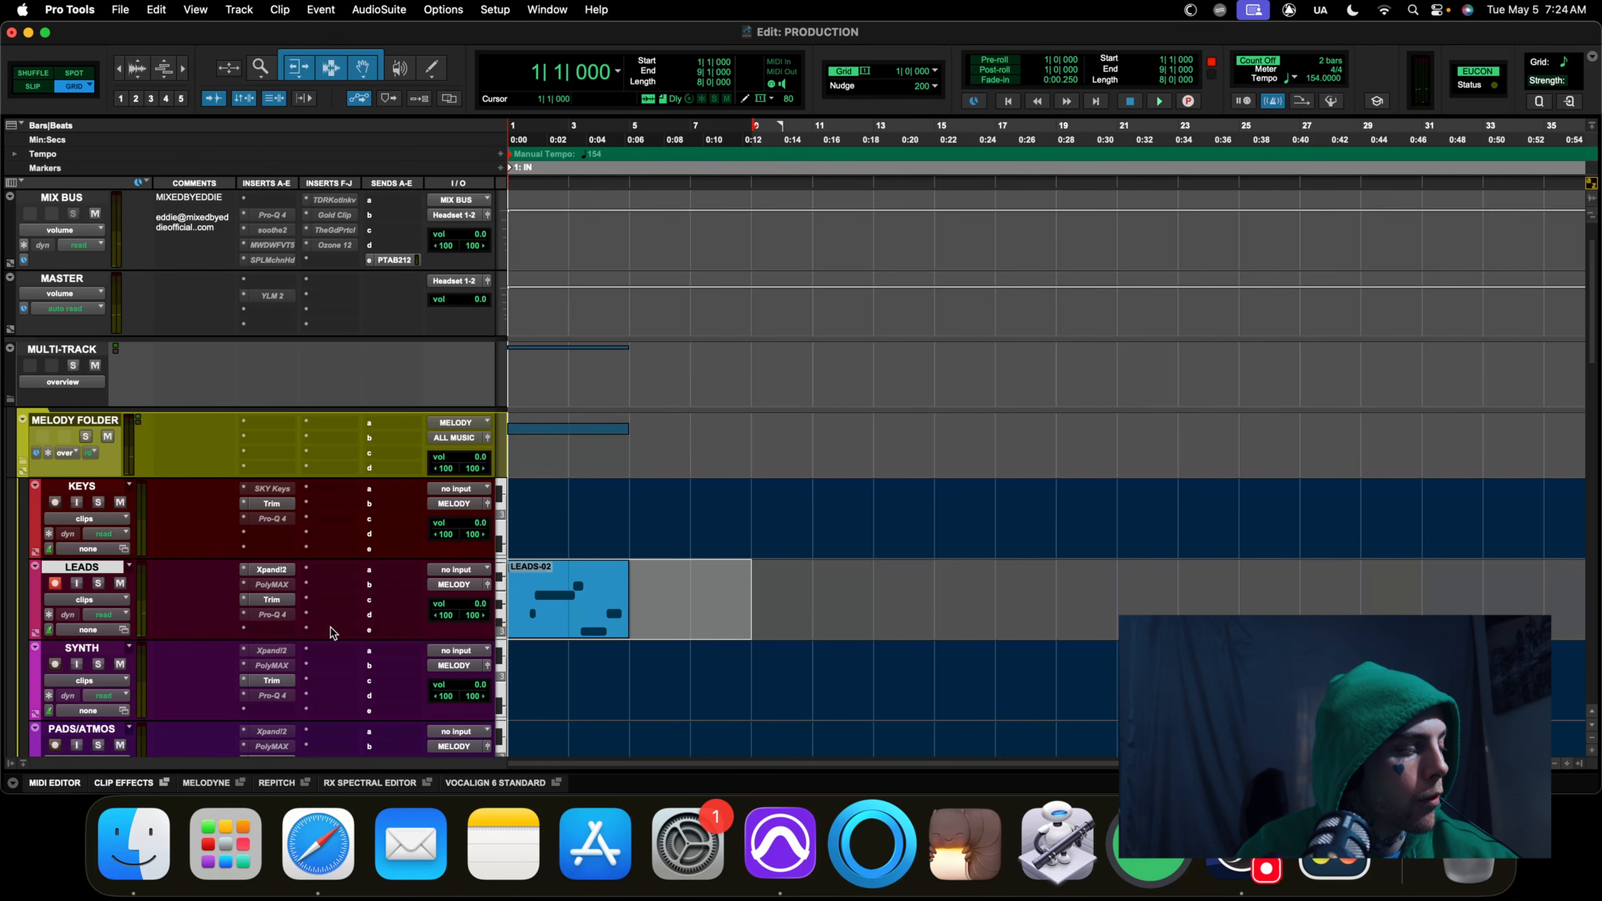
key("super+space")
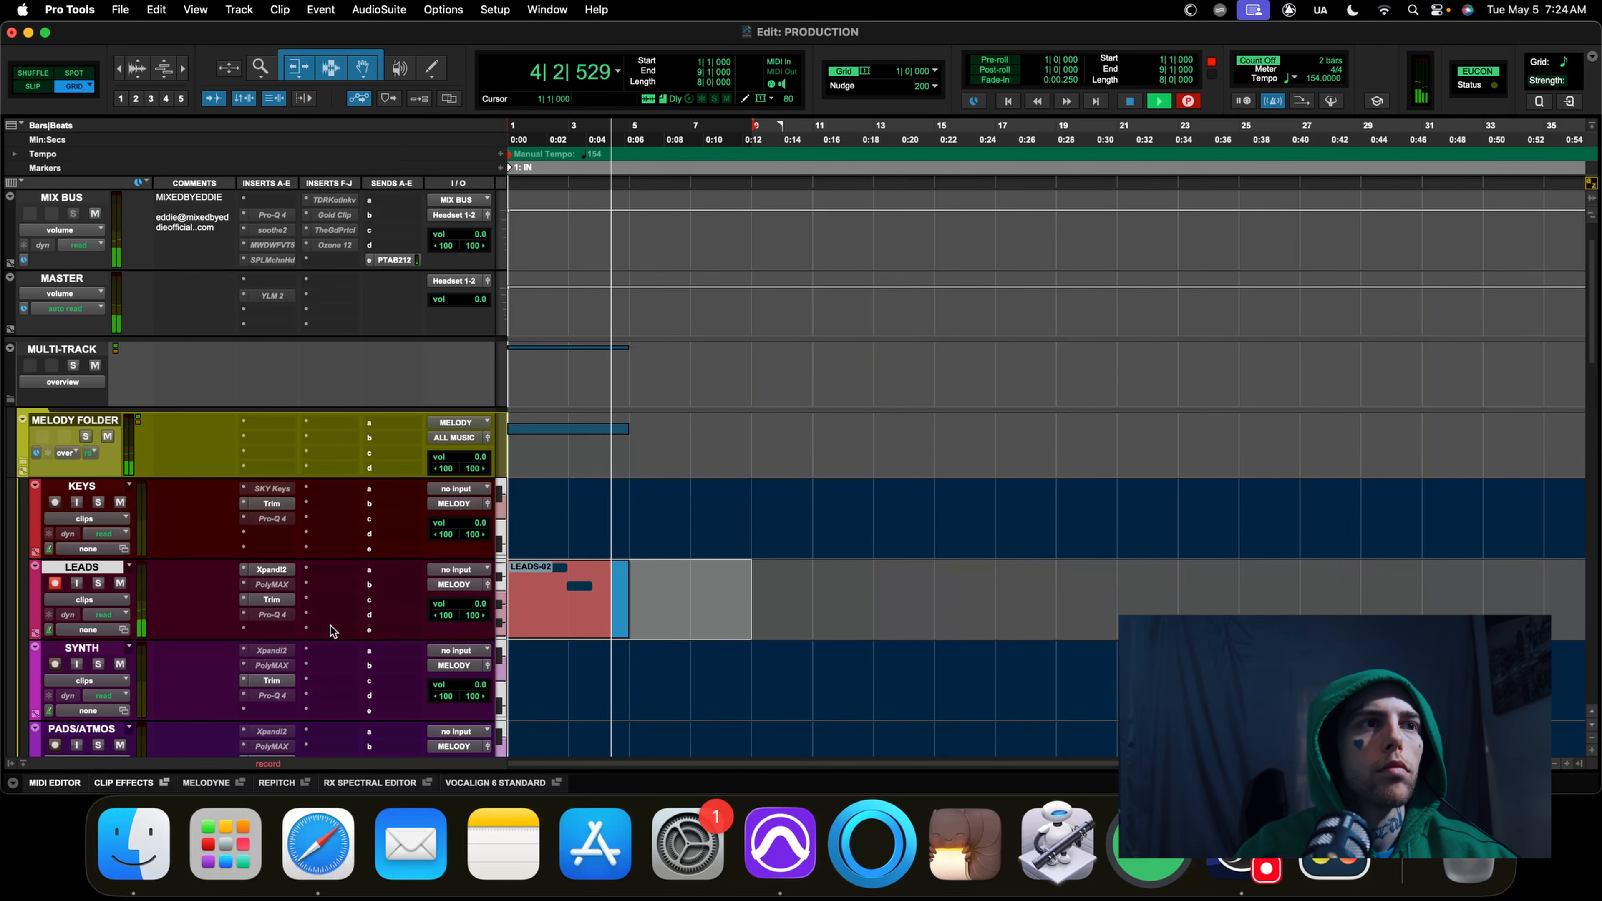
key("space")
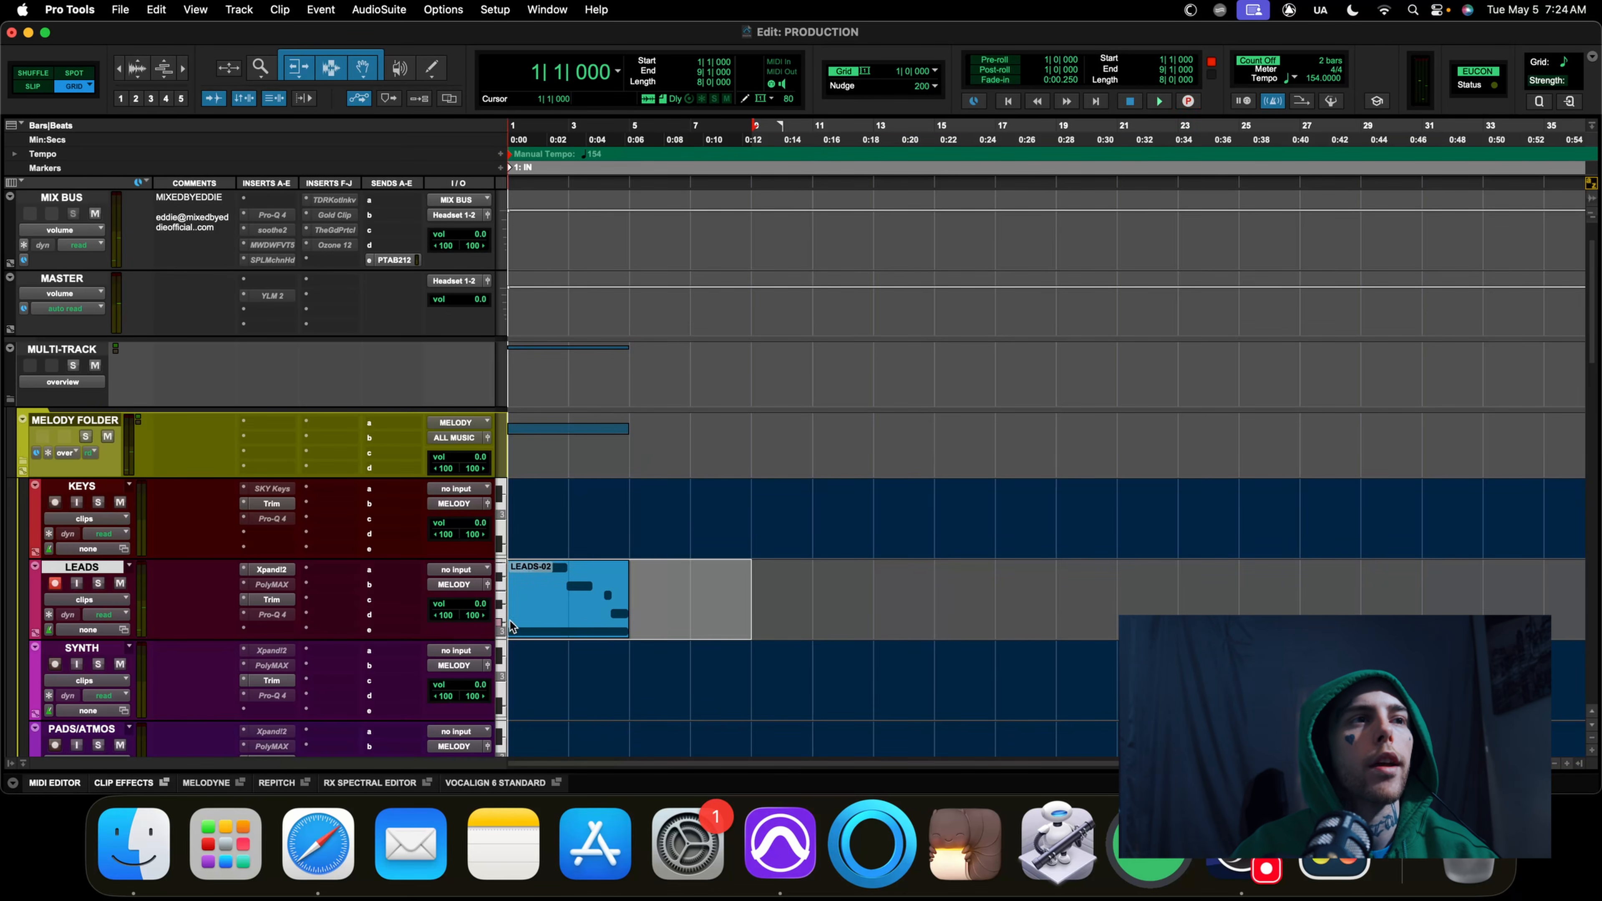
Try a 1/16-note quantize grid for the LEADS clip and audition the melody
left_click(579, 608)
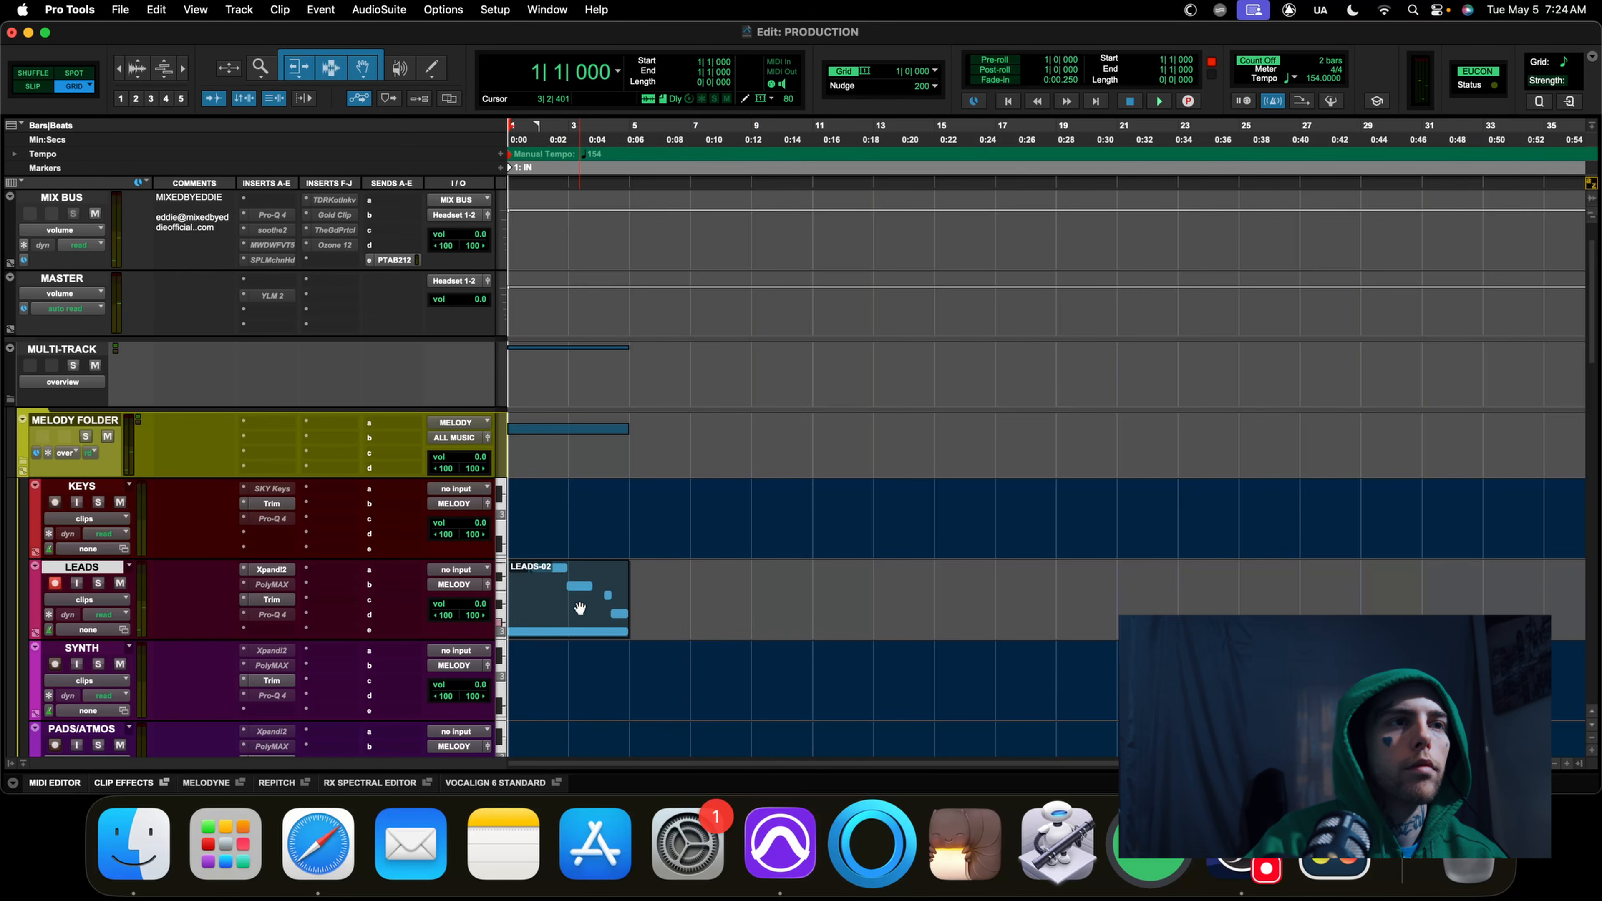
key("alt+0")
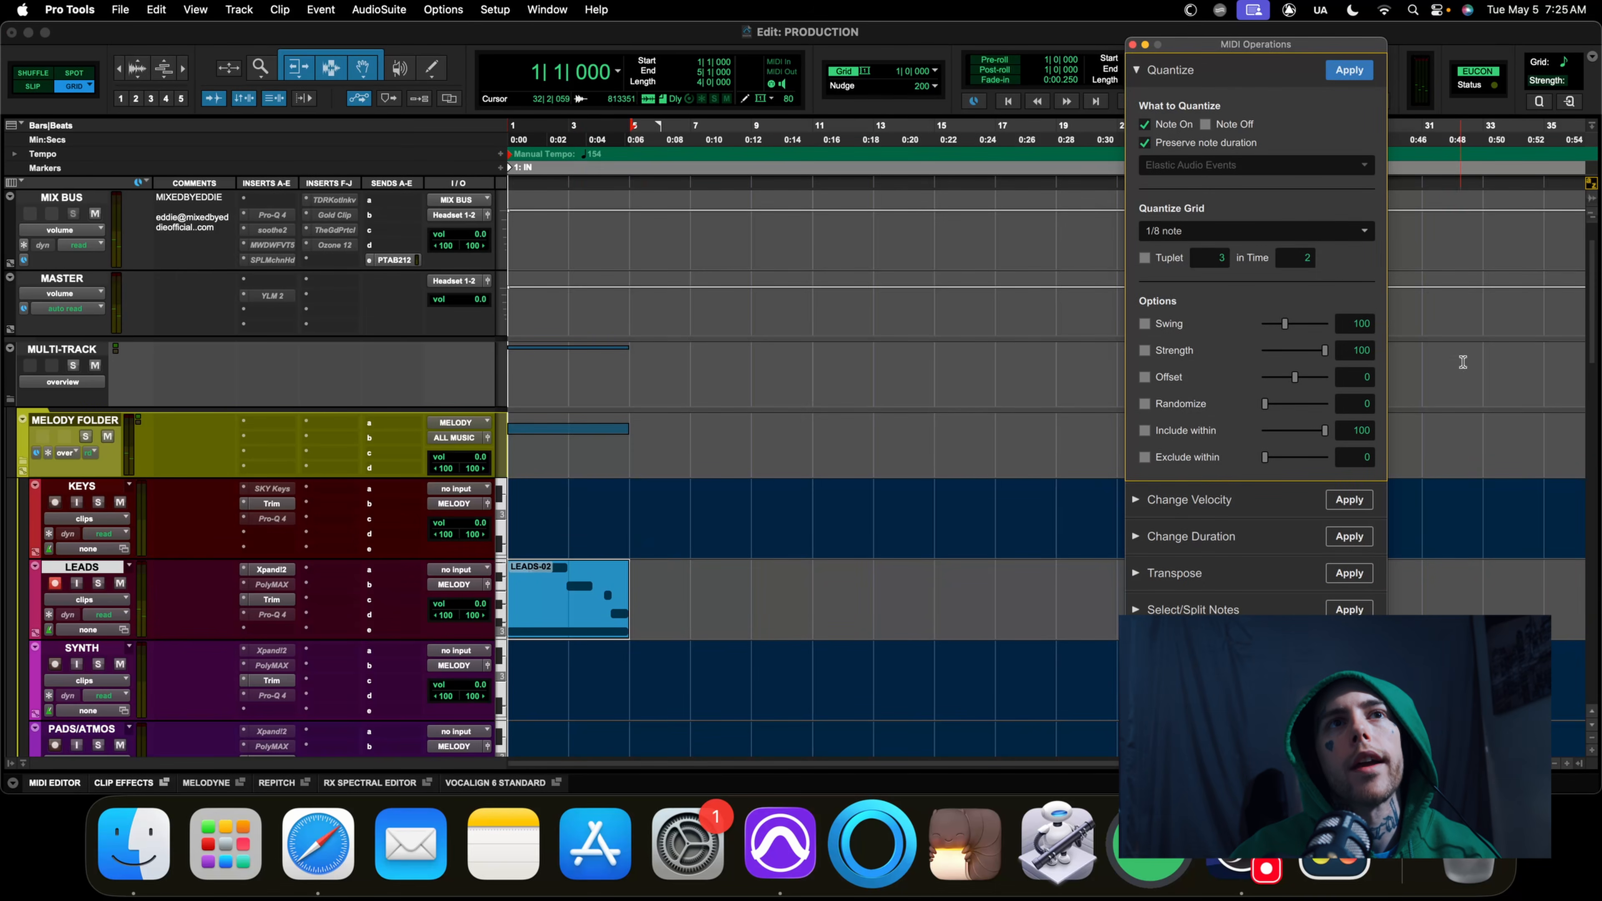
left_click(1281, 239)
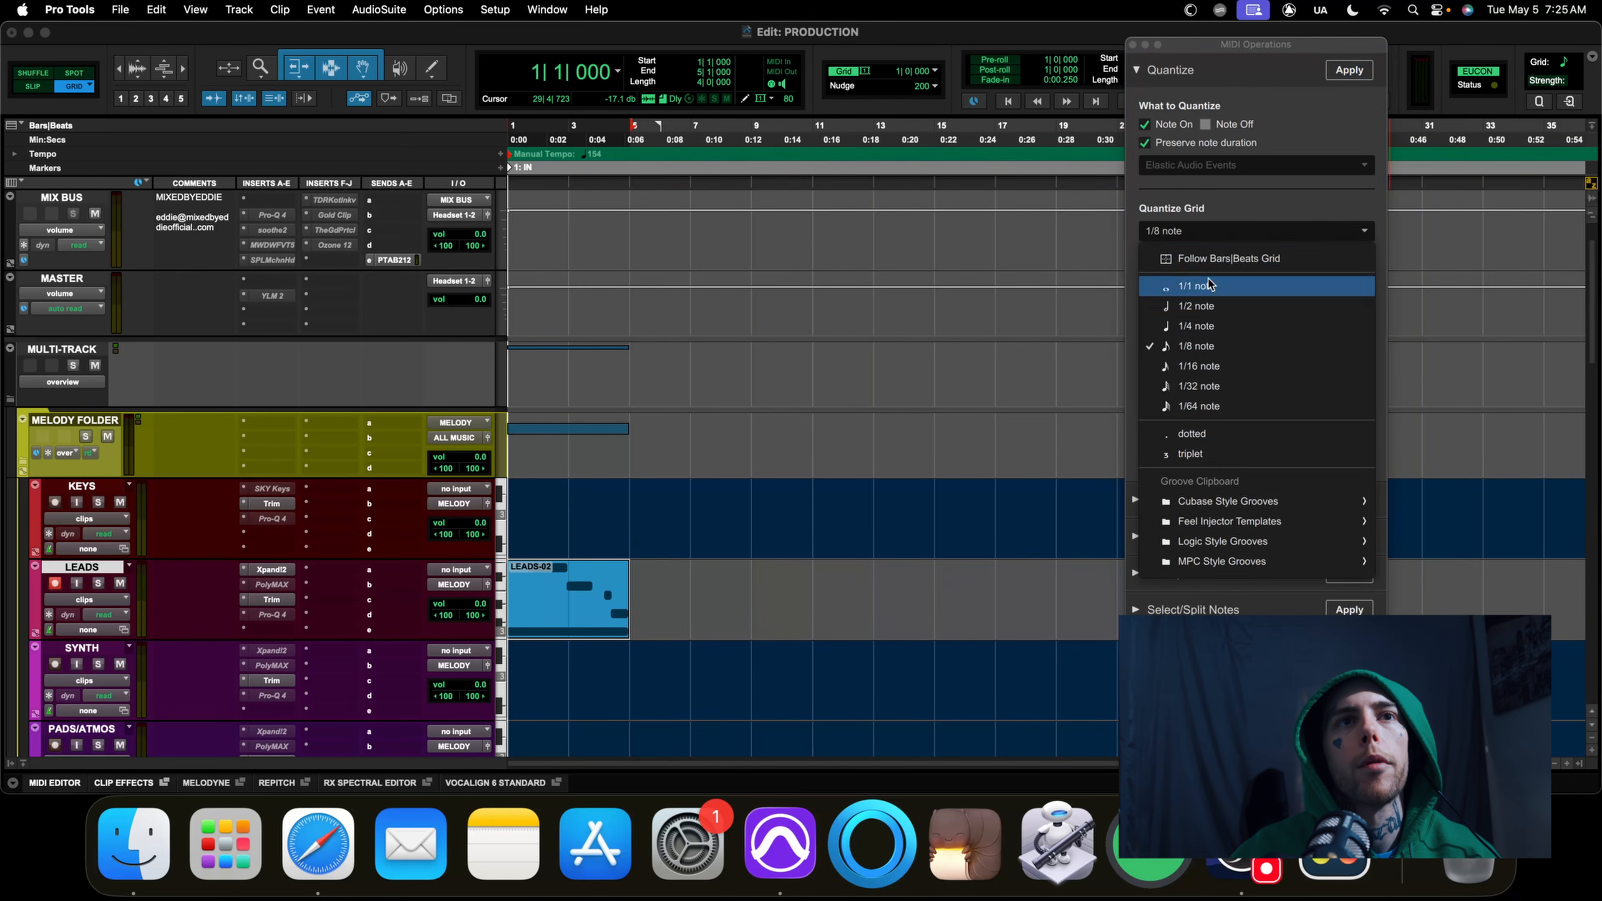
left_click(1233, 367)
key("space")
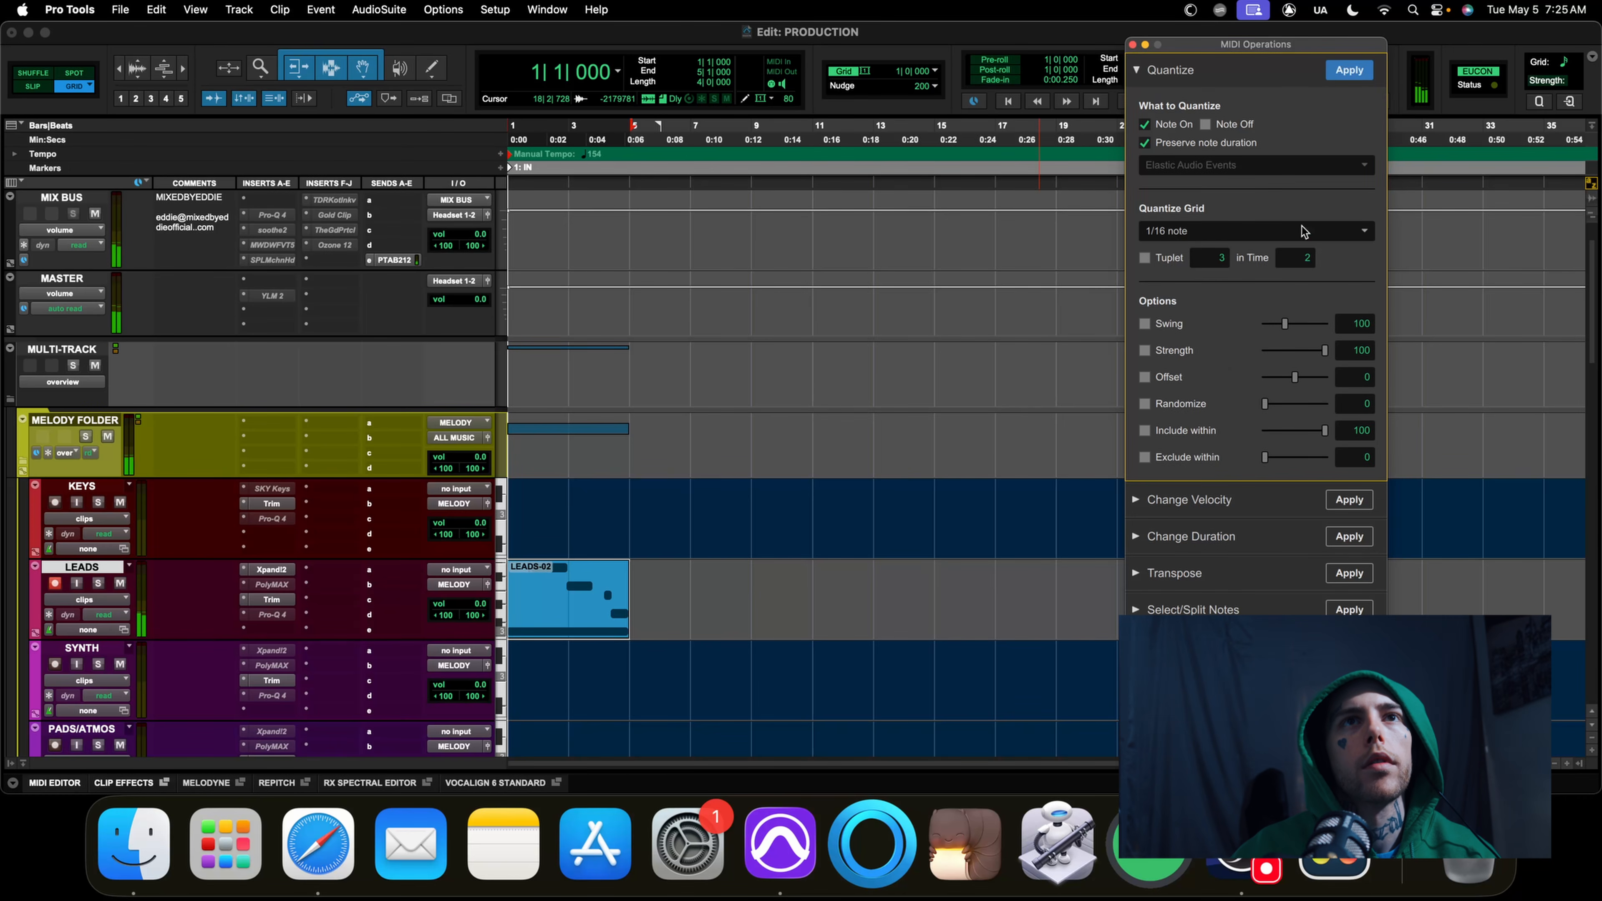
key("space")
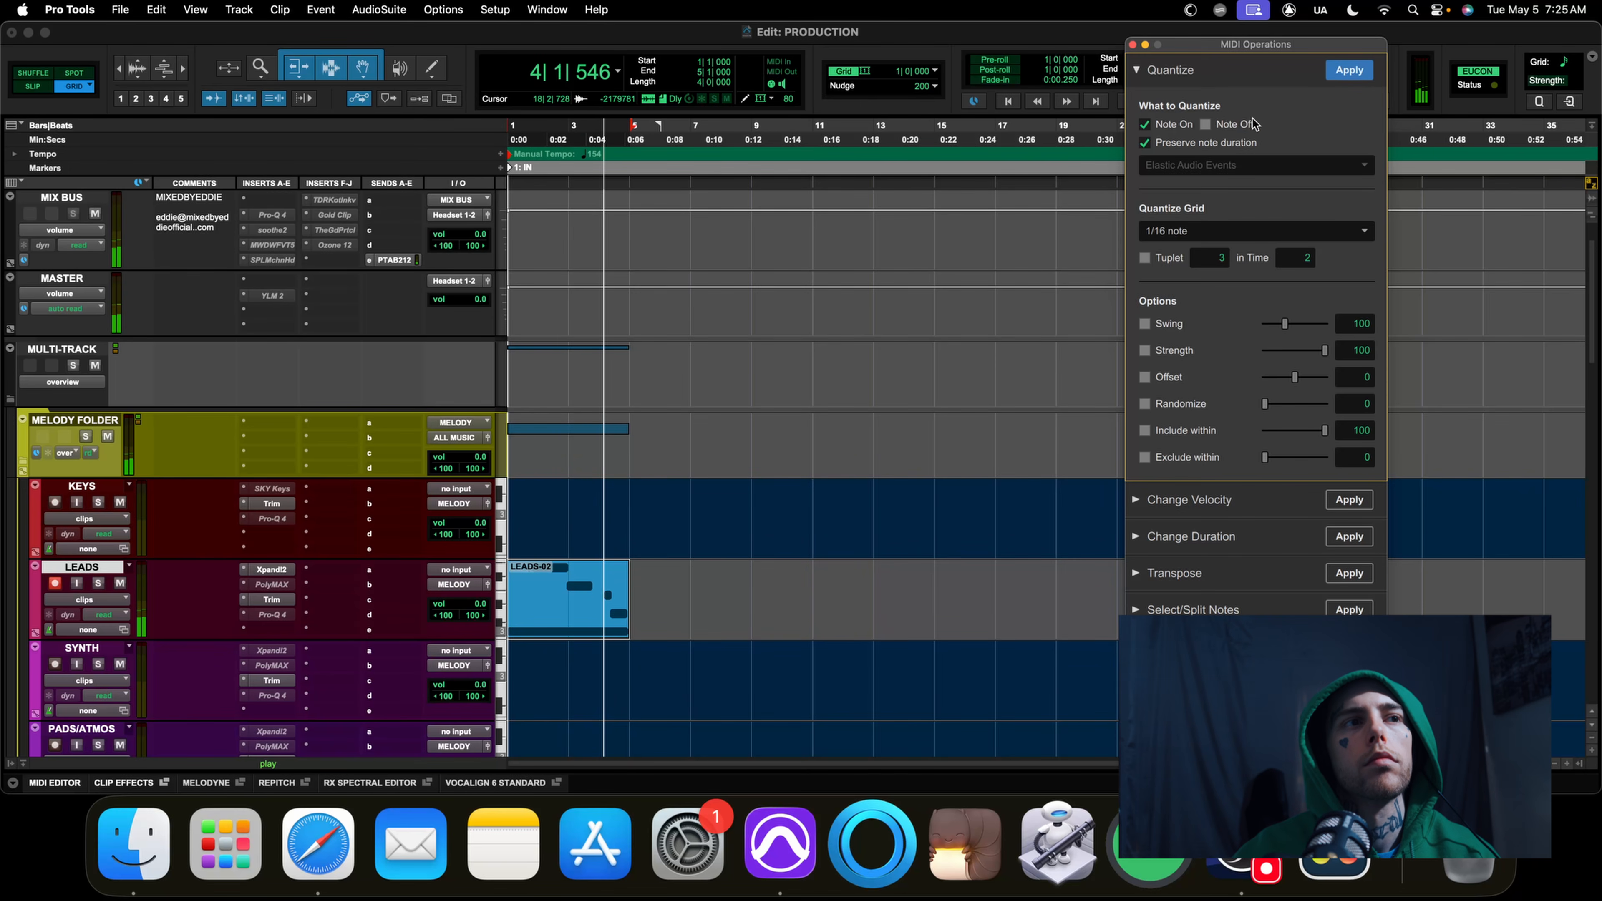
key("space")
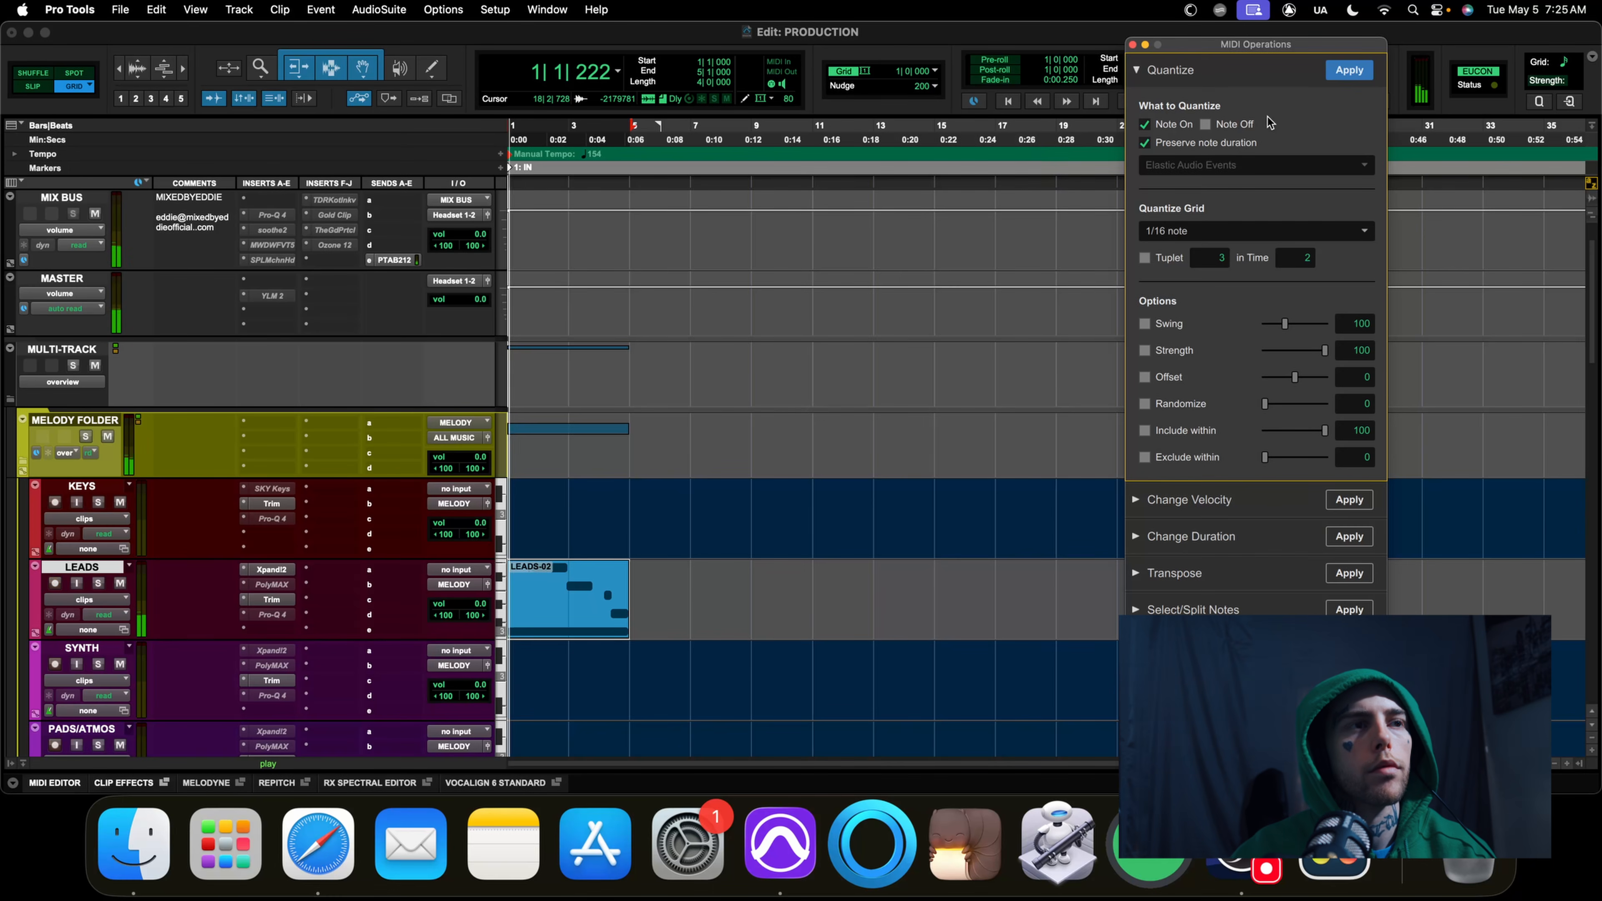
Quantize the LEADS clip to a 1/8-note grid, audition it and close MIDI Operations
left_click(1288, 234)
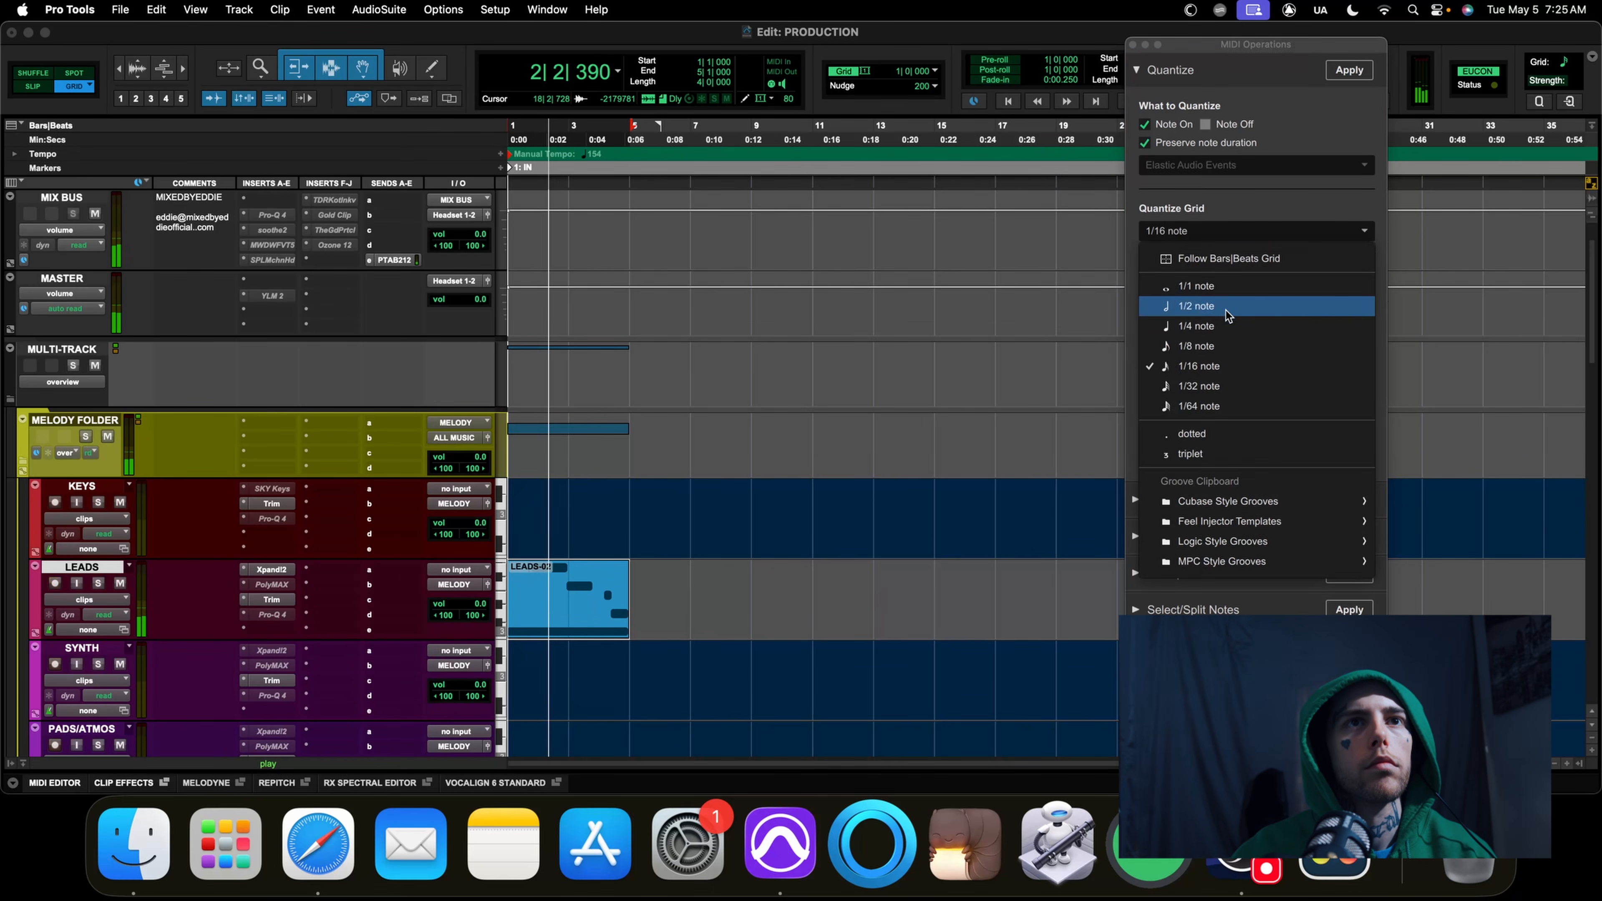
left_click(1222, 348)
left_click(1335, 68)
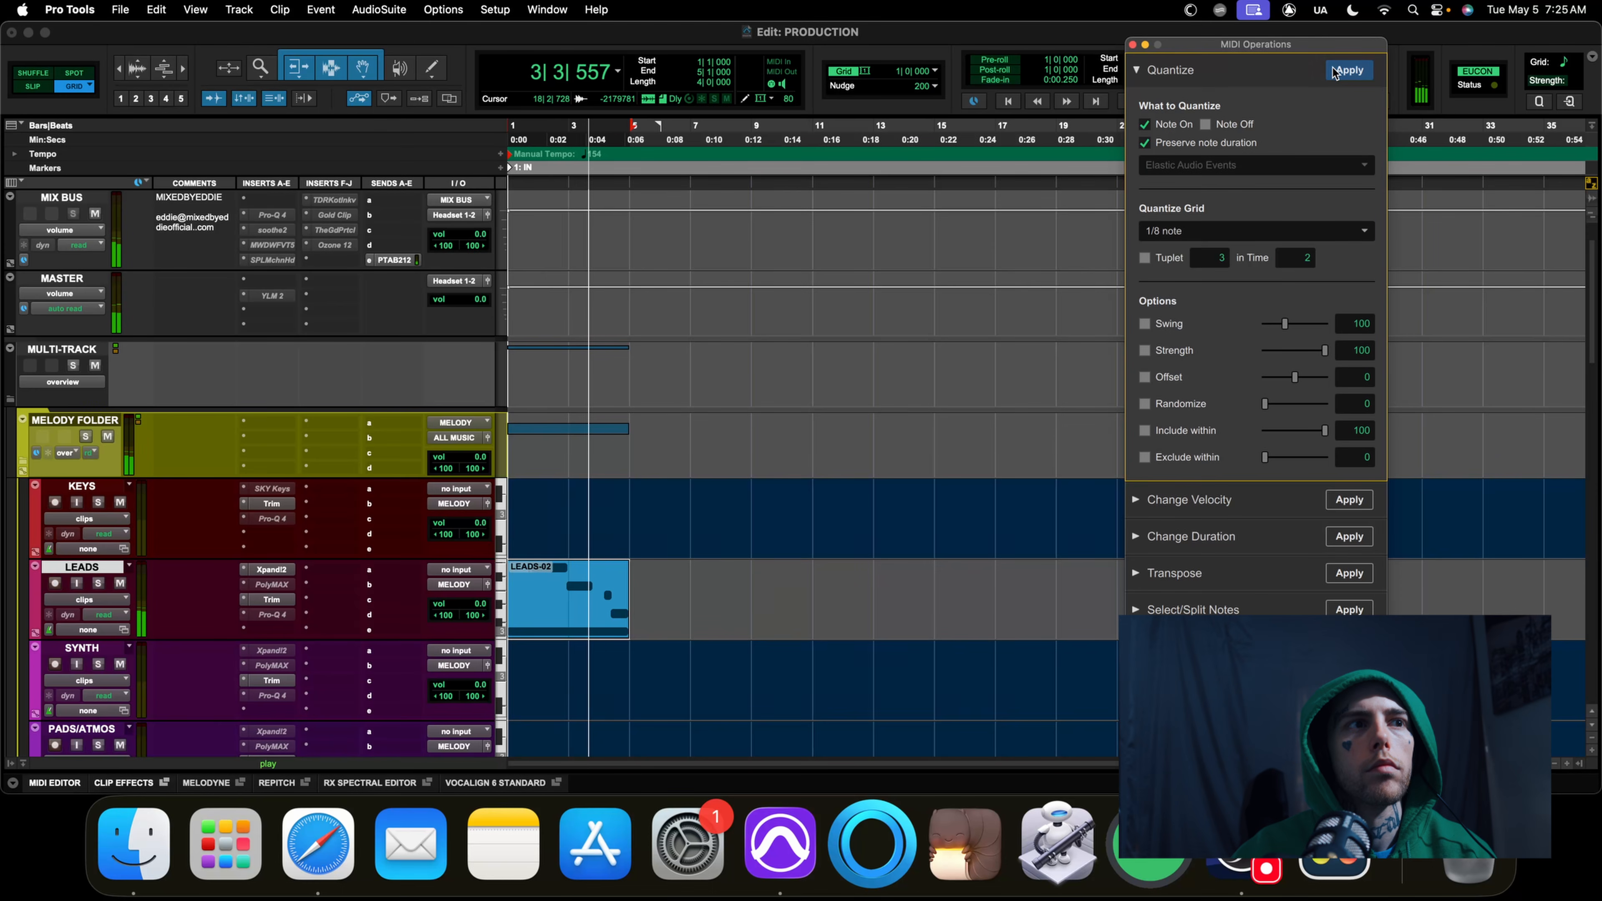
key("space")
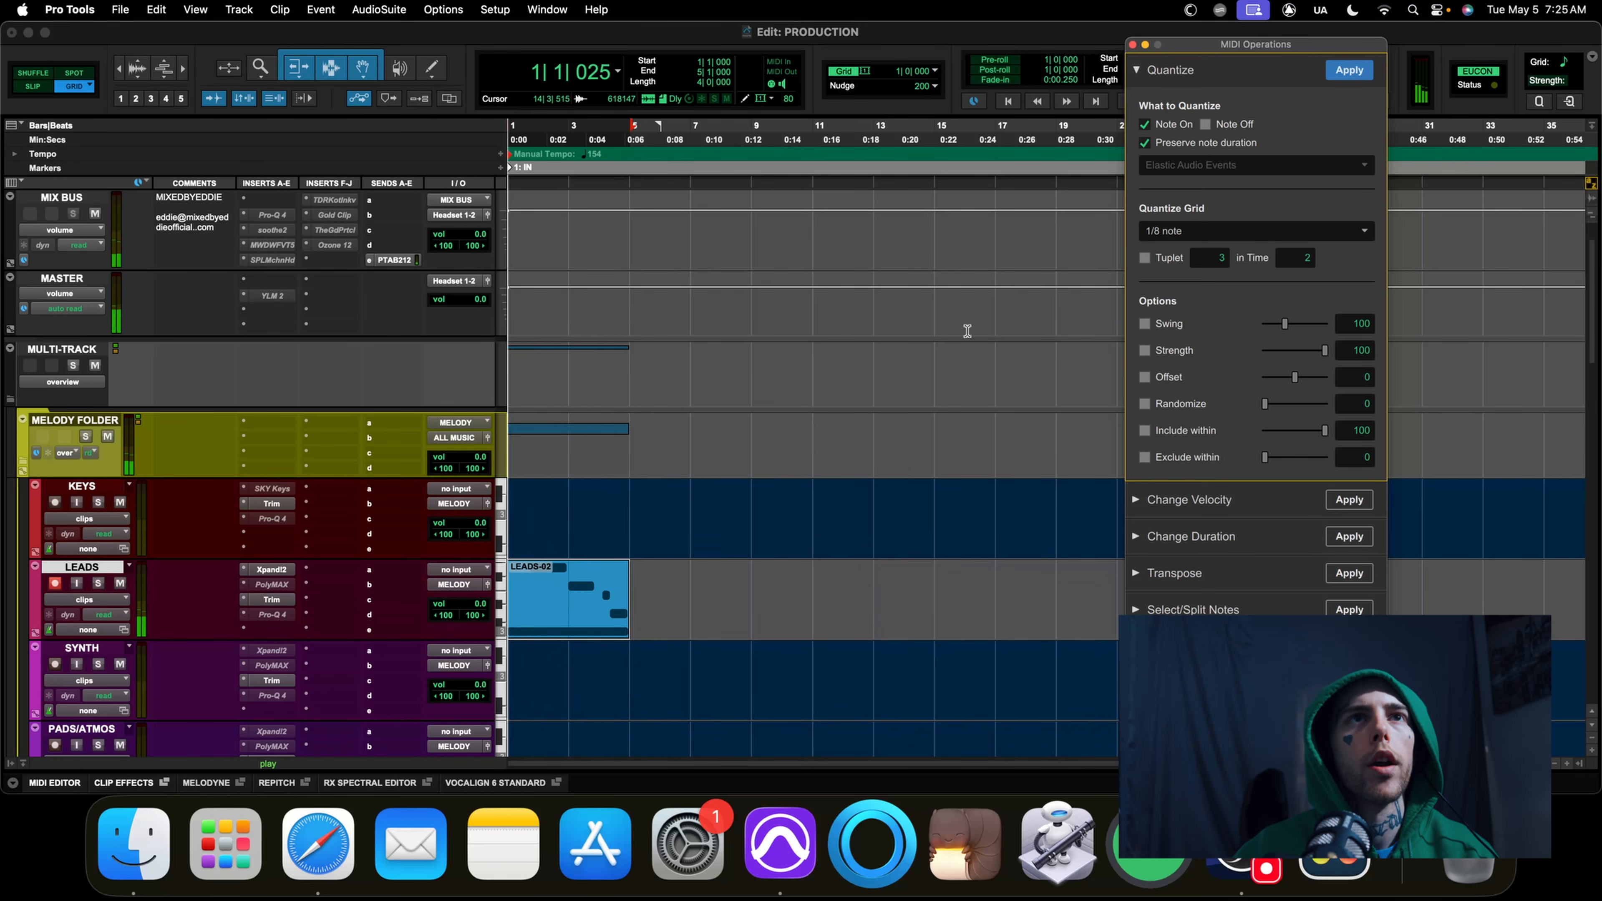
left_click(1132, 45)
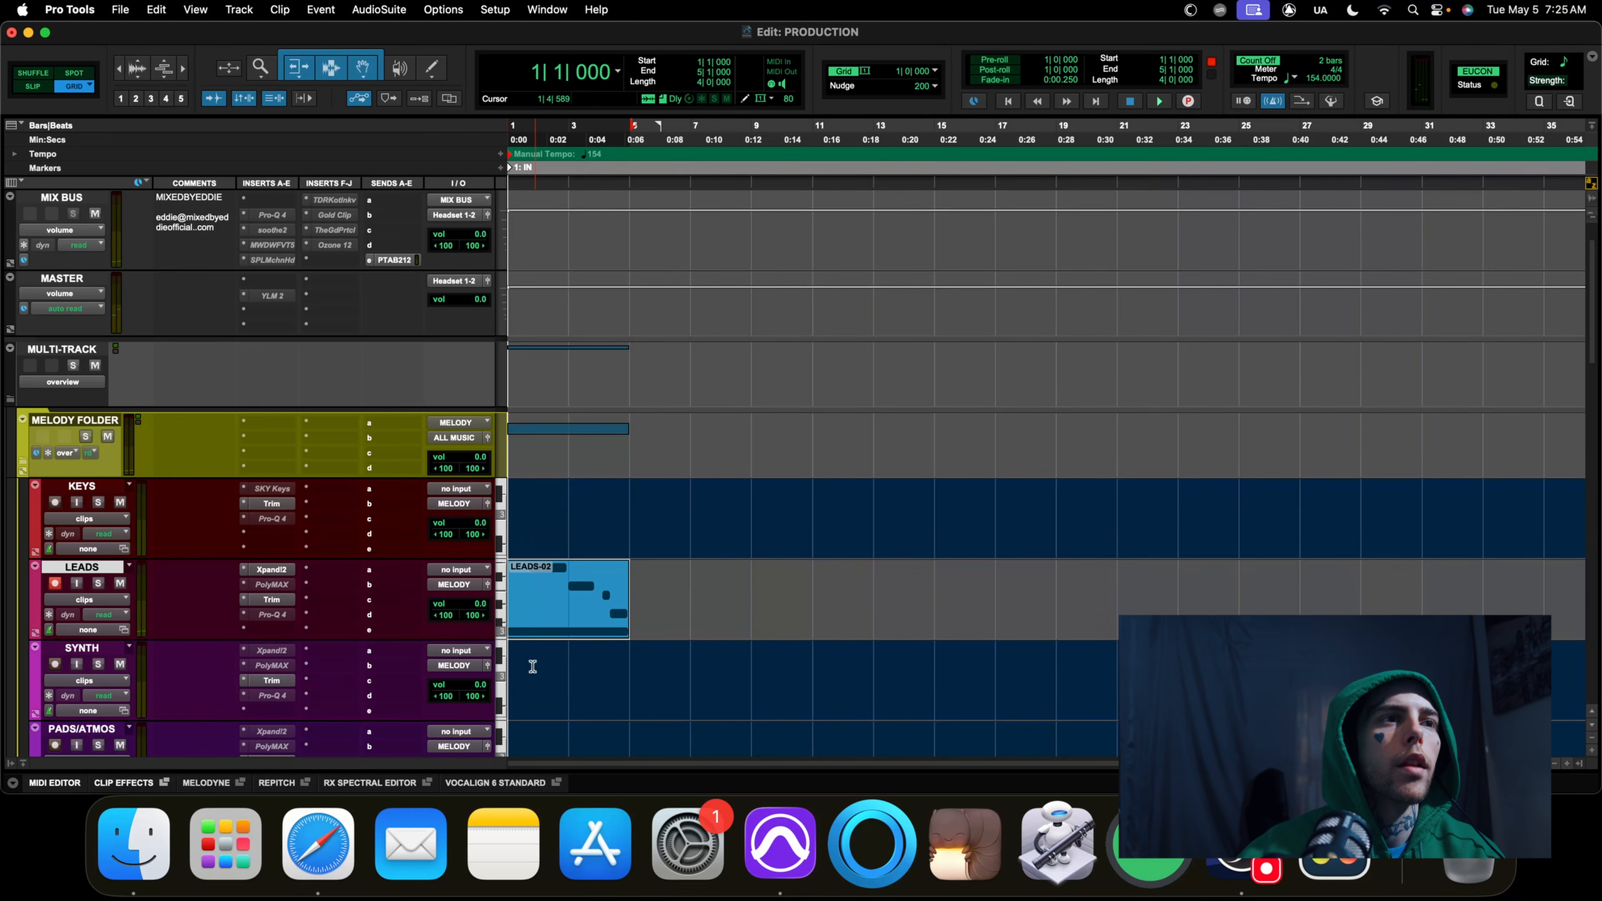
Extend the long C3 note and the last D3 note of the LEADS clip to bar 5 and play the result
double_click(562, 606)
left_click(1513, 566)
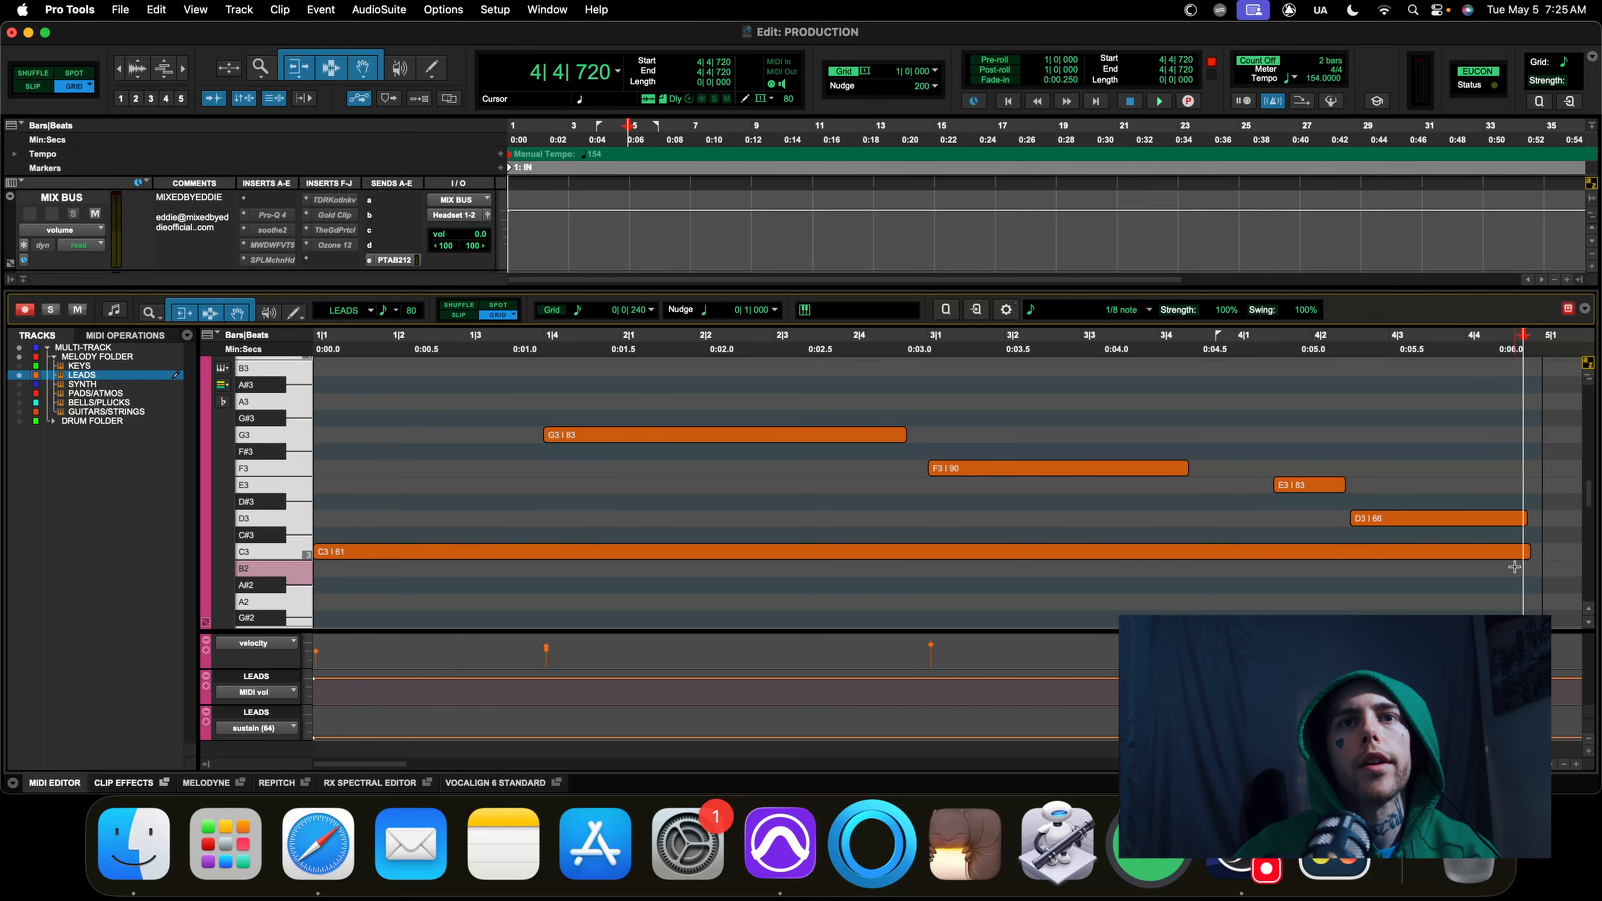
left_click_drag(1522, 553, 1535, 521)
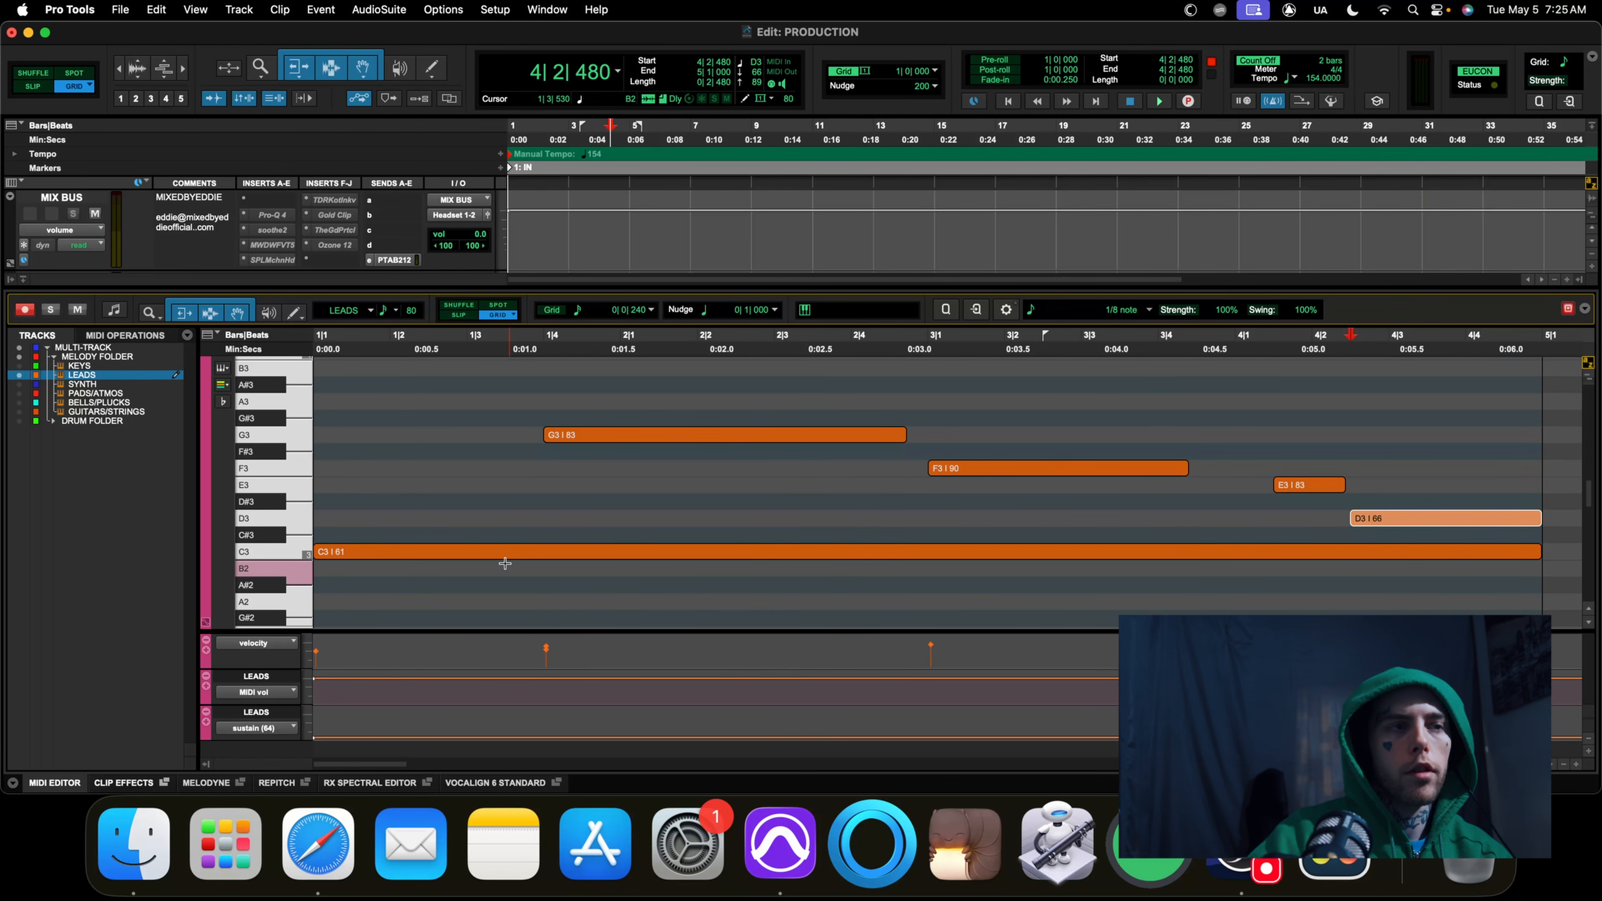
key("Return")
key("space")
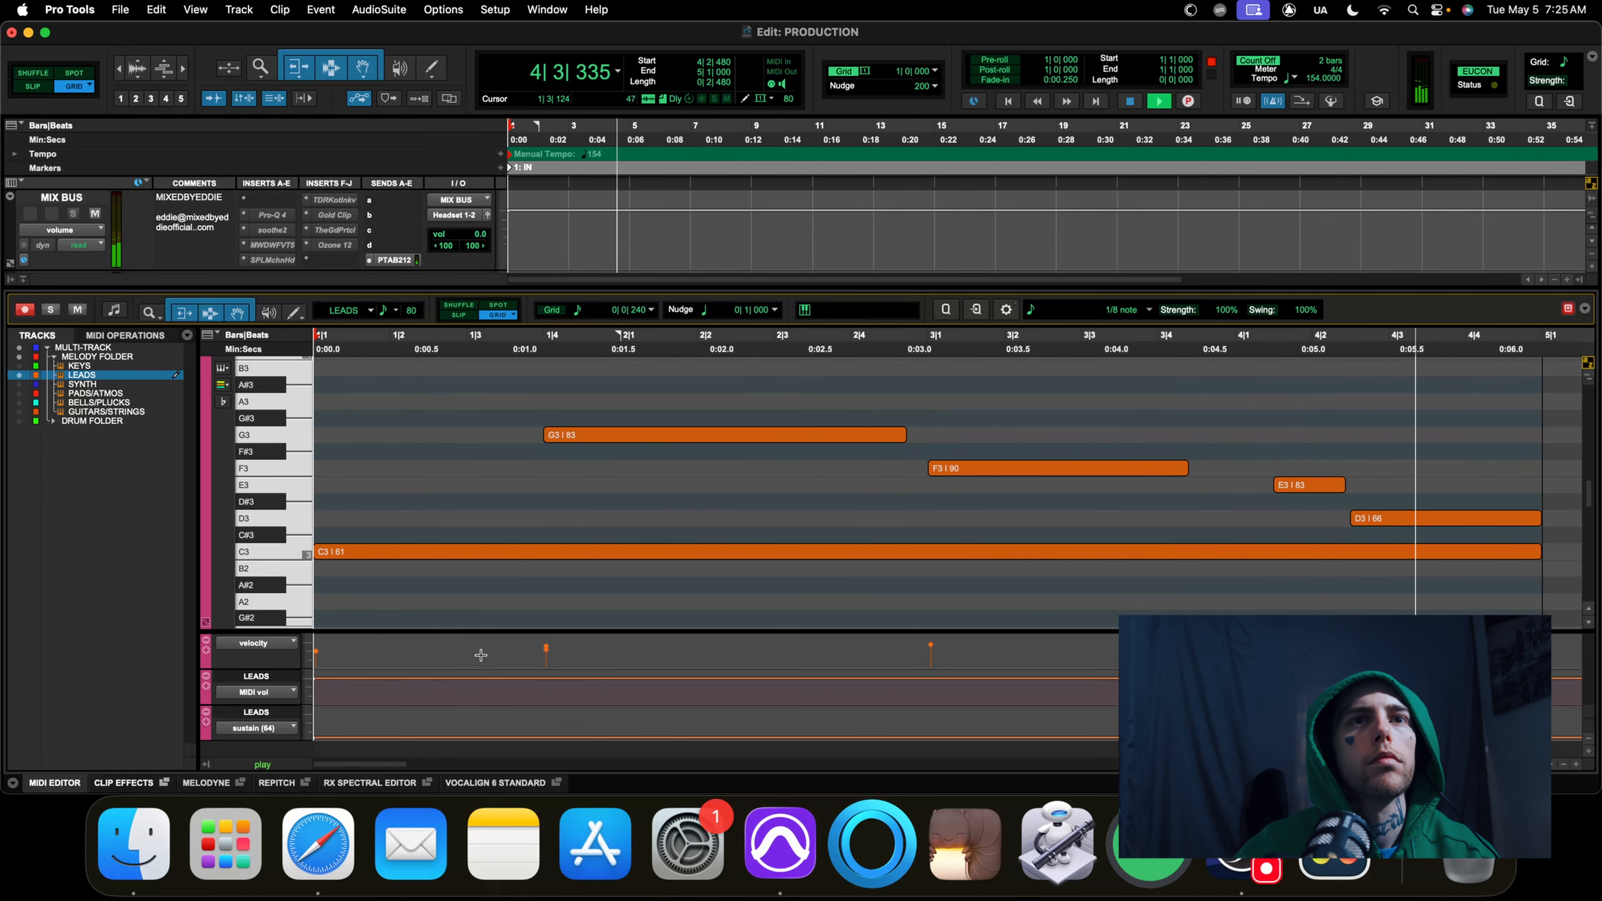
left_click(63, 783)
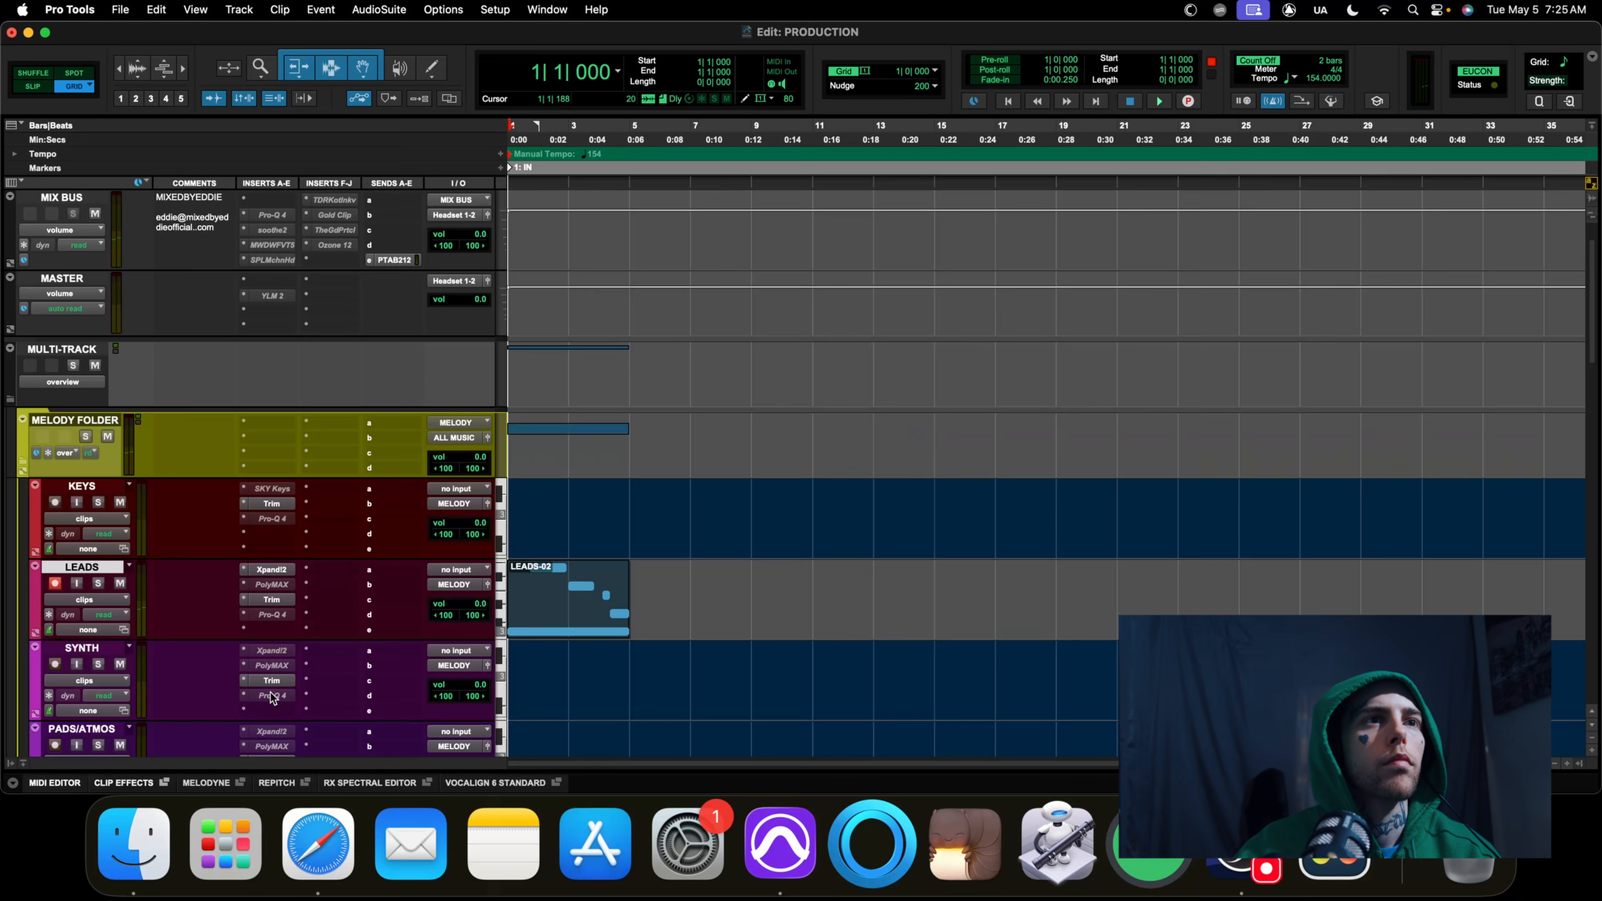
Duplicate the LEADS clip so that four repeats run back to back from bar 1 to bar 17, auditioning the loop
left_click_drag(562, 625, 698, 620)
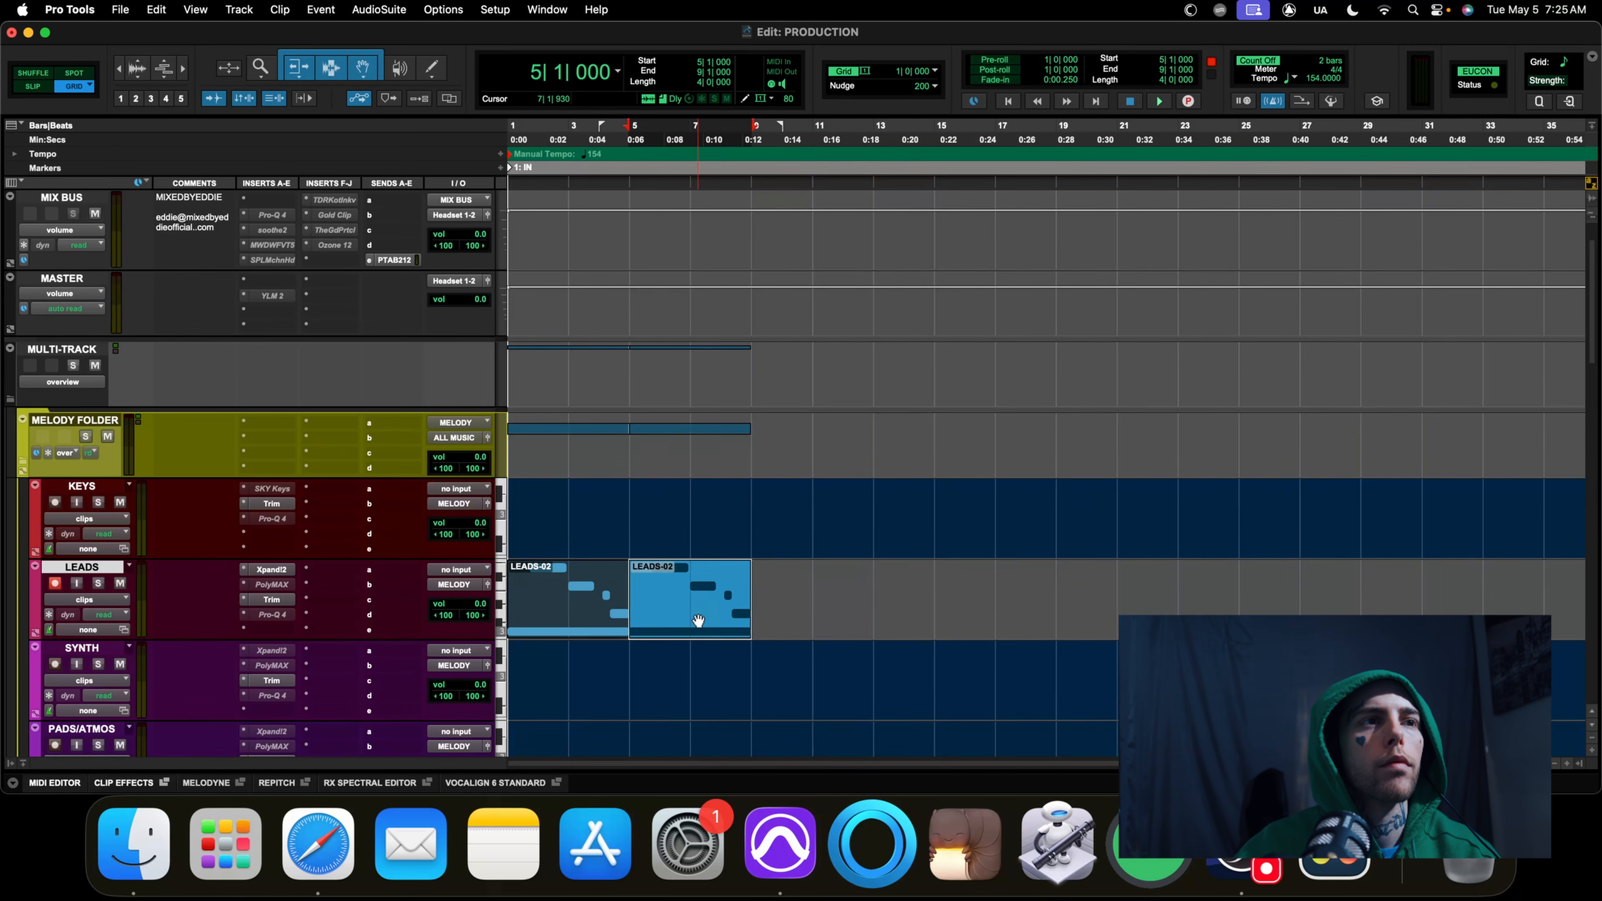
key("Return")
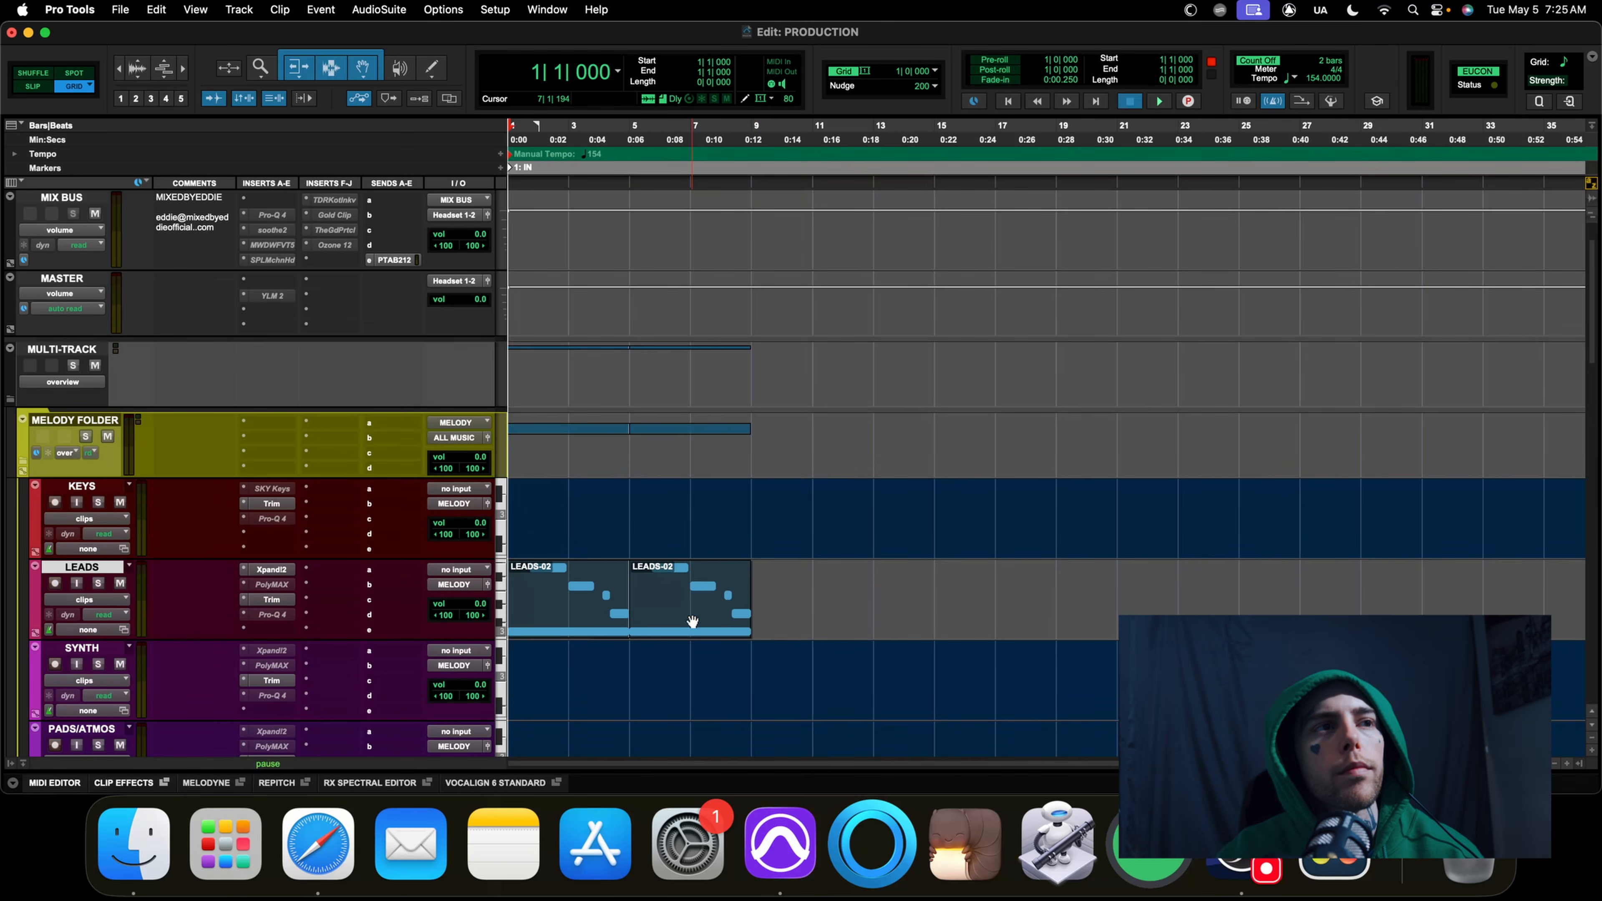
key("space")
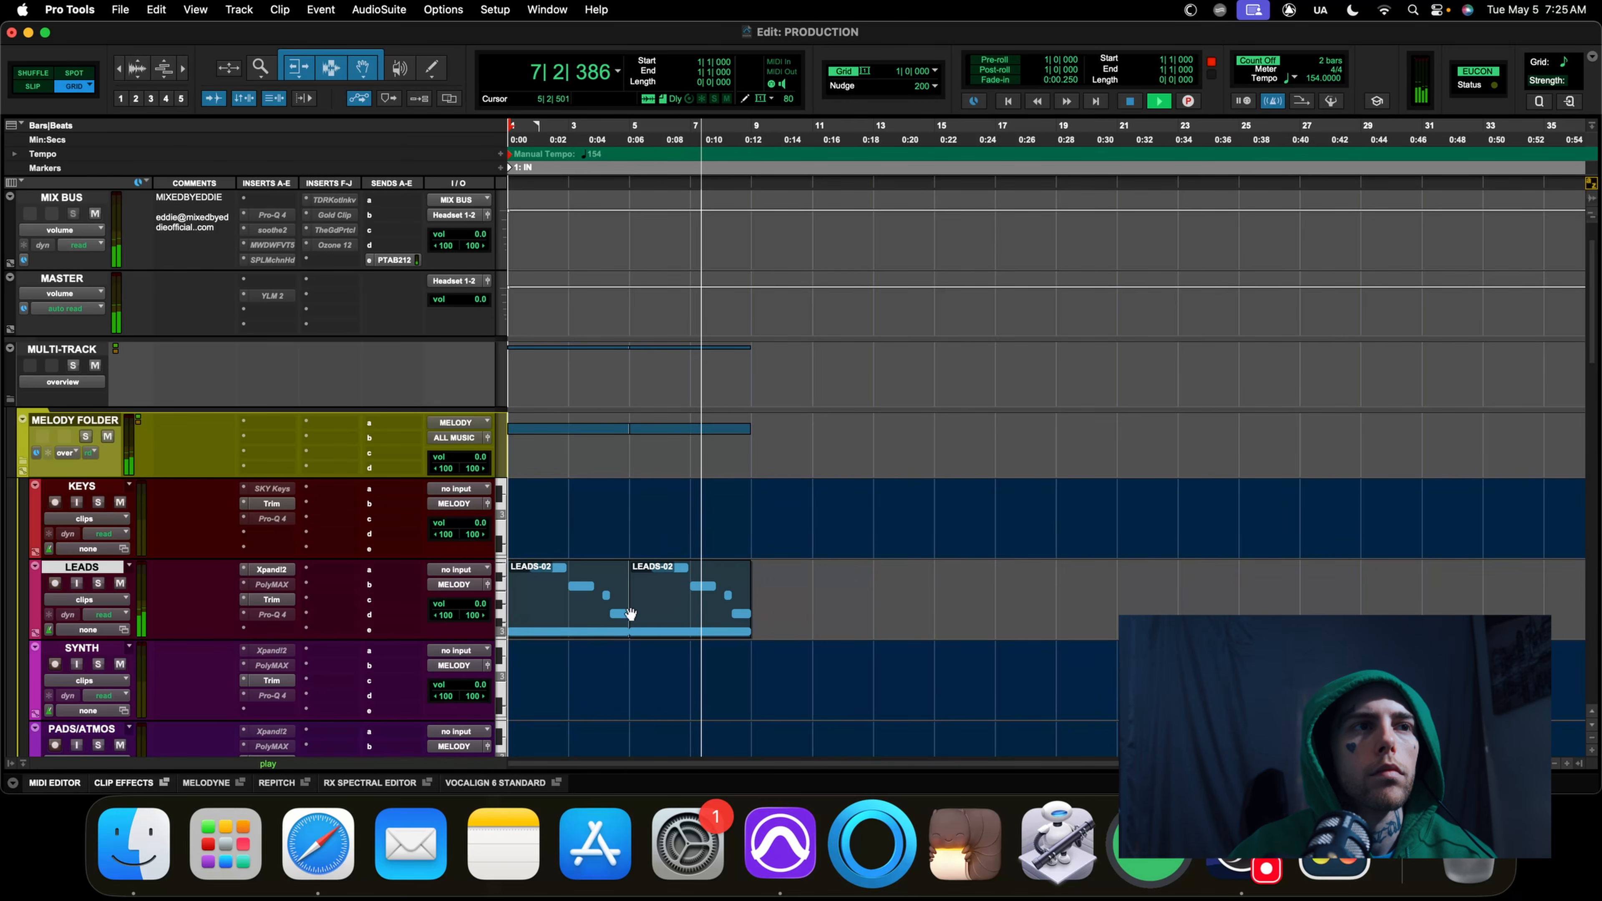
left_click_drag(630, 613, 915, 624, "alt")
left_click(910, 617)
key("space")
Activate Xpand!2 on the PADS/ATMOS track and load the Bellish Choir+ sound from Soft Pads into part A
left_click(721, 667)
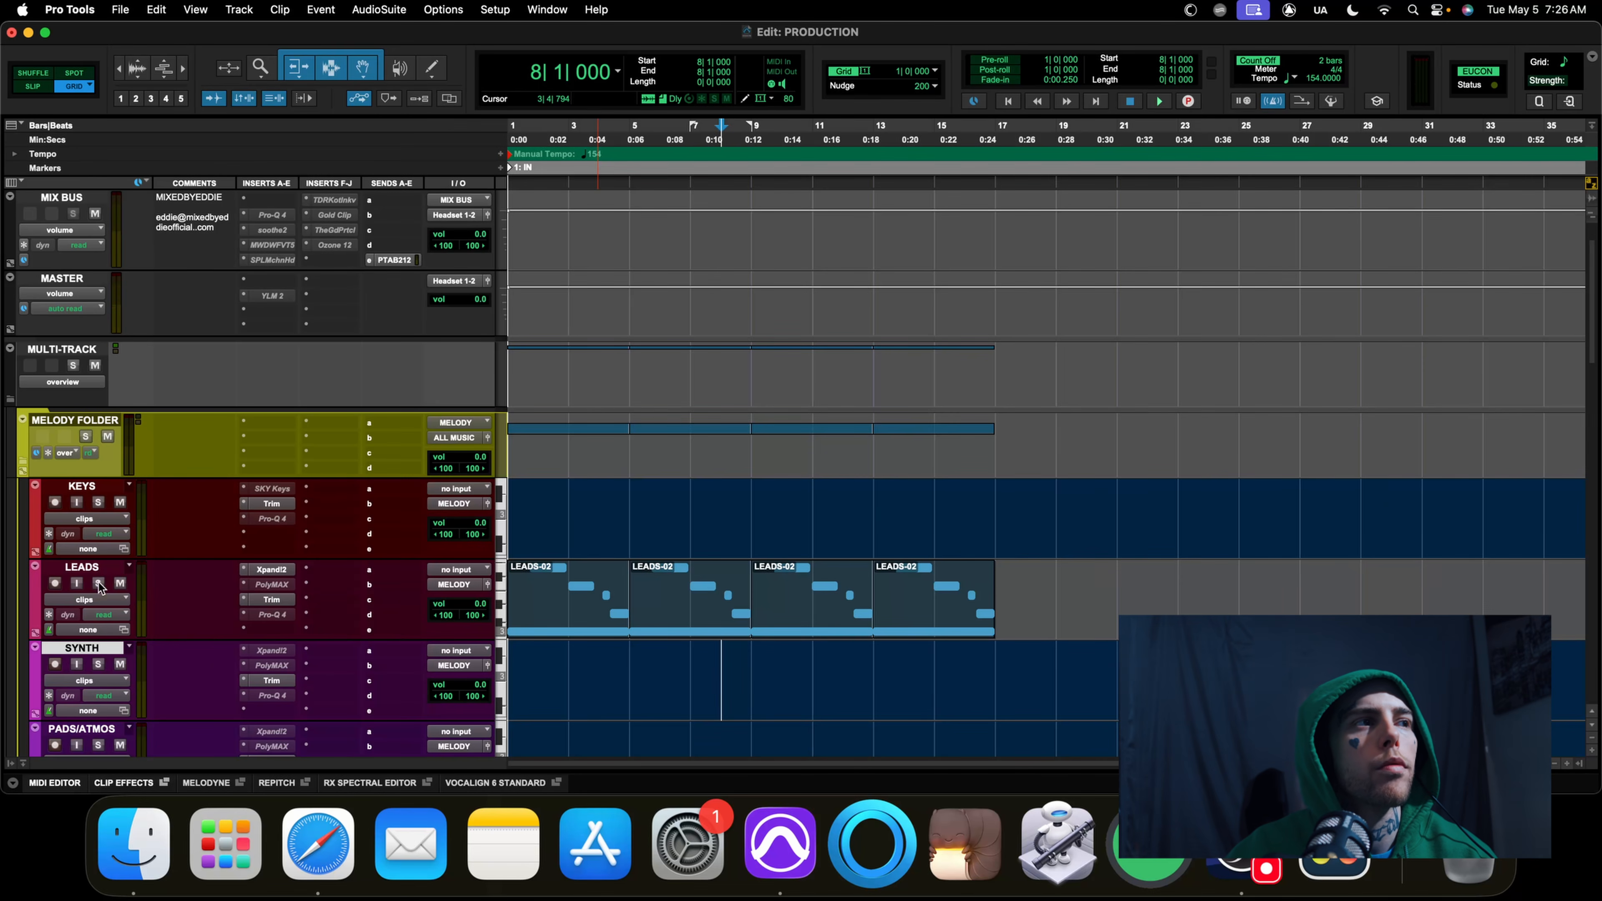
scroll(98, 587, "down", 3)
left_click(88, 646)
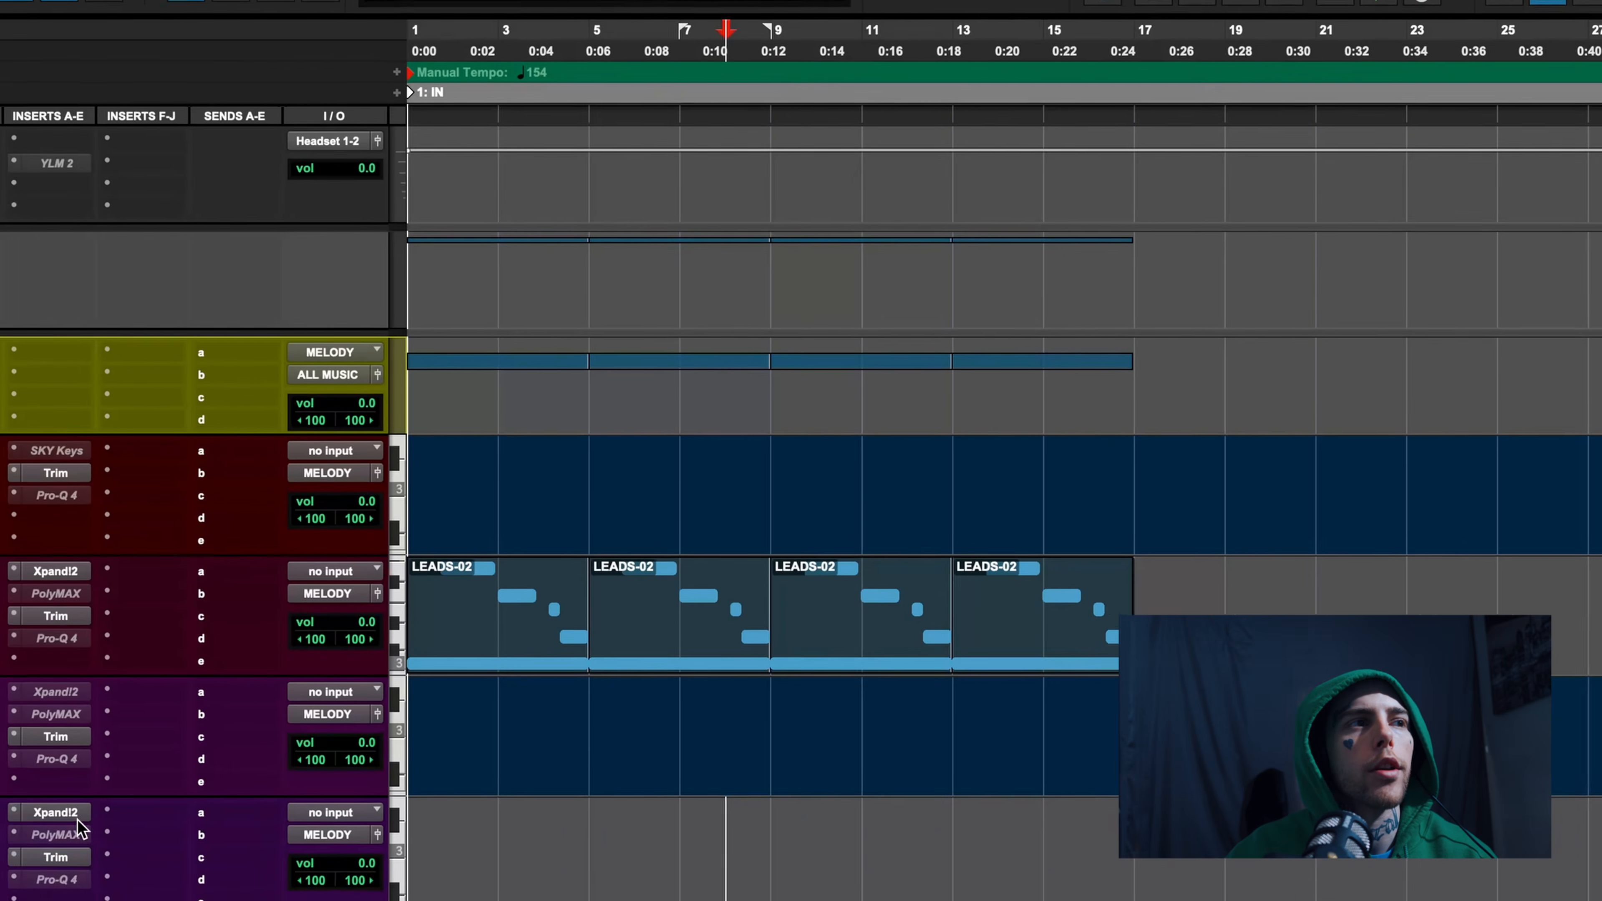
left_click(272, 651)
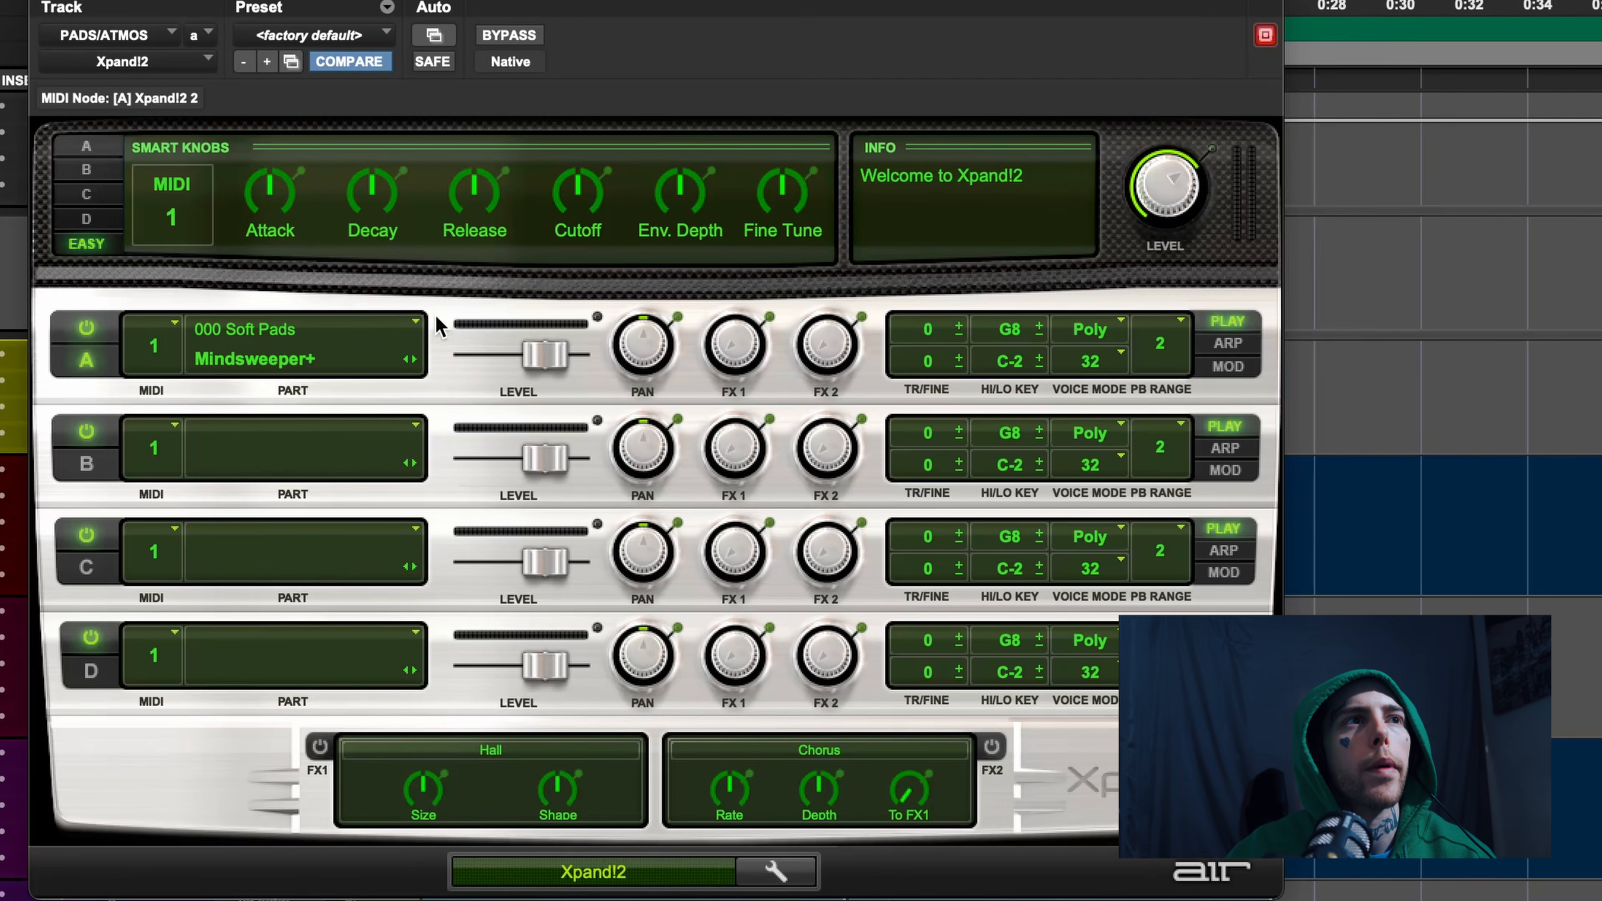
left_click(416, 329)
left_click(496, 443)
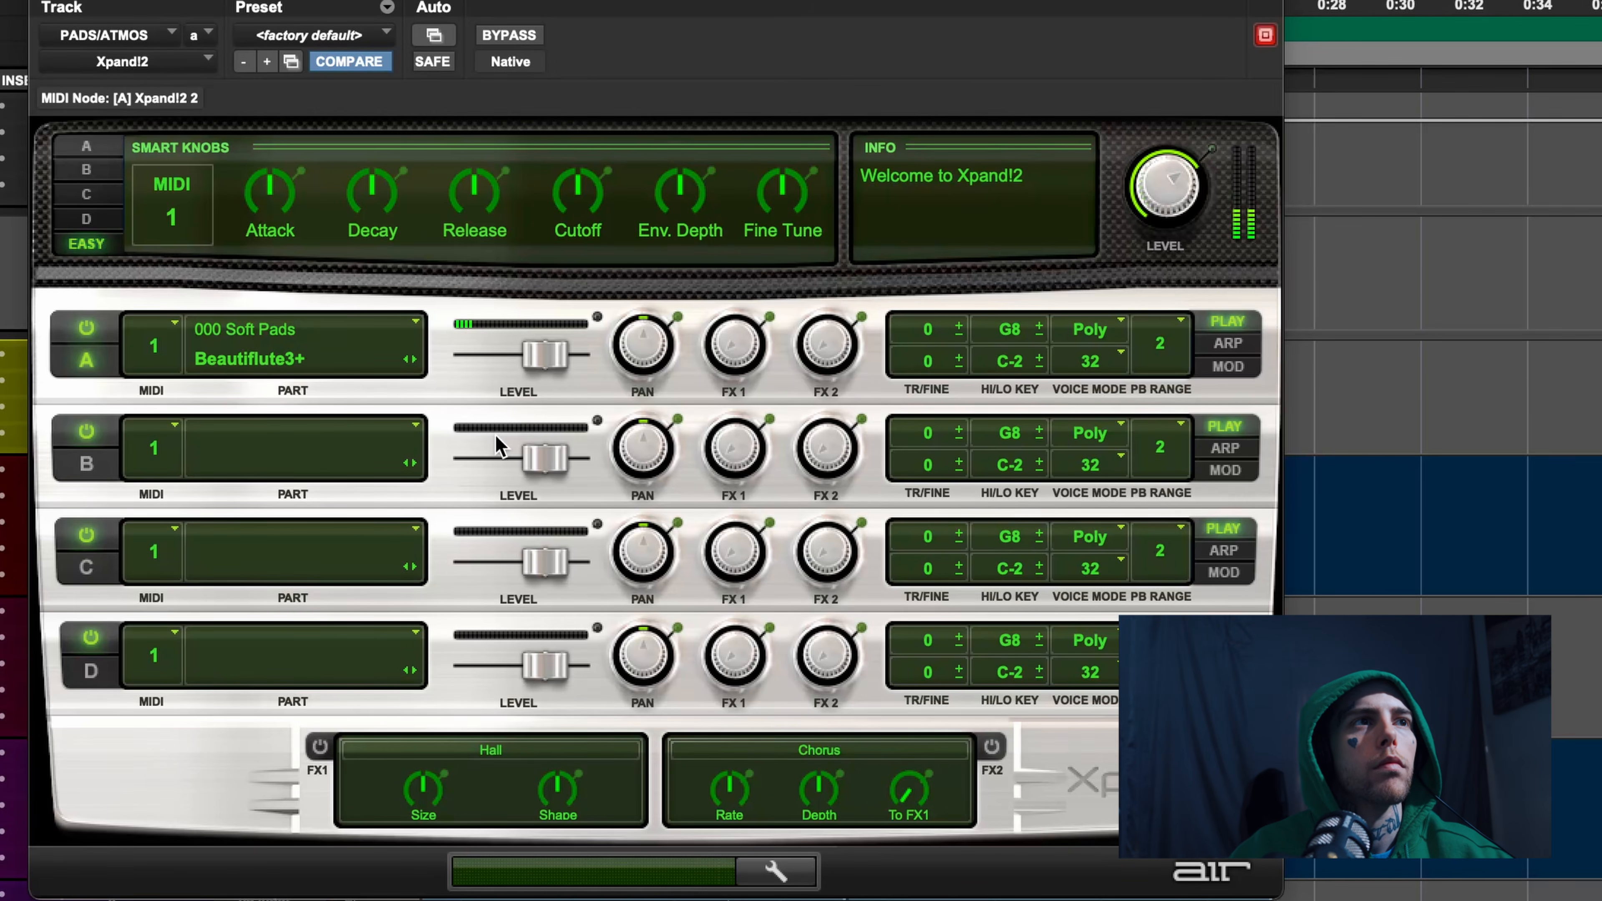
left_click(414, 359)
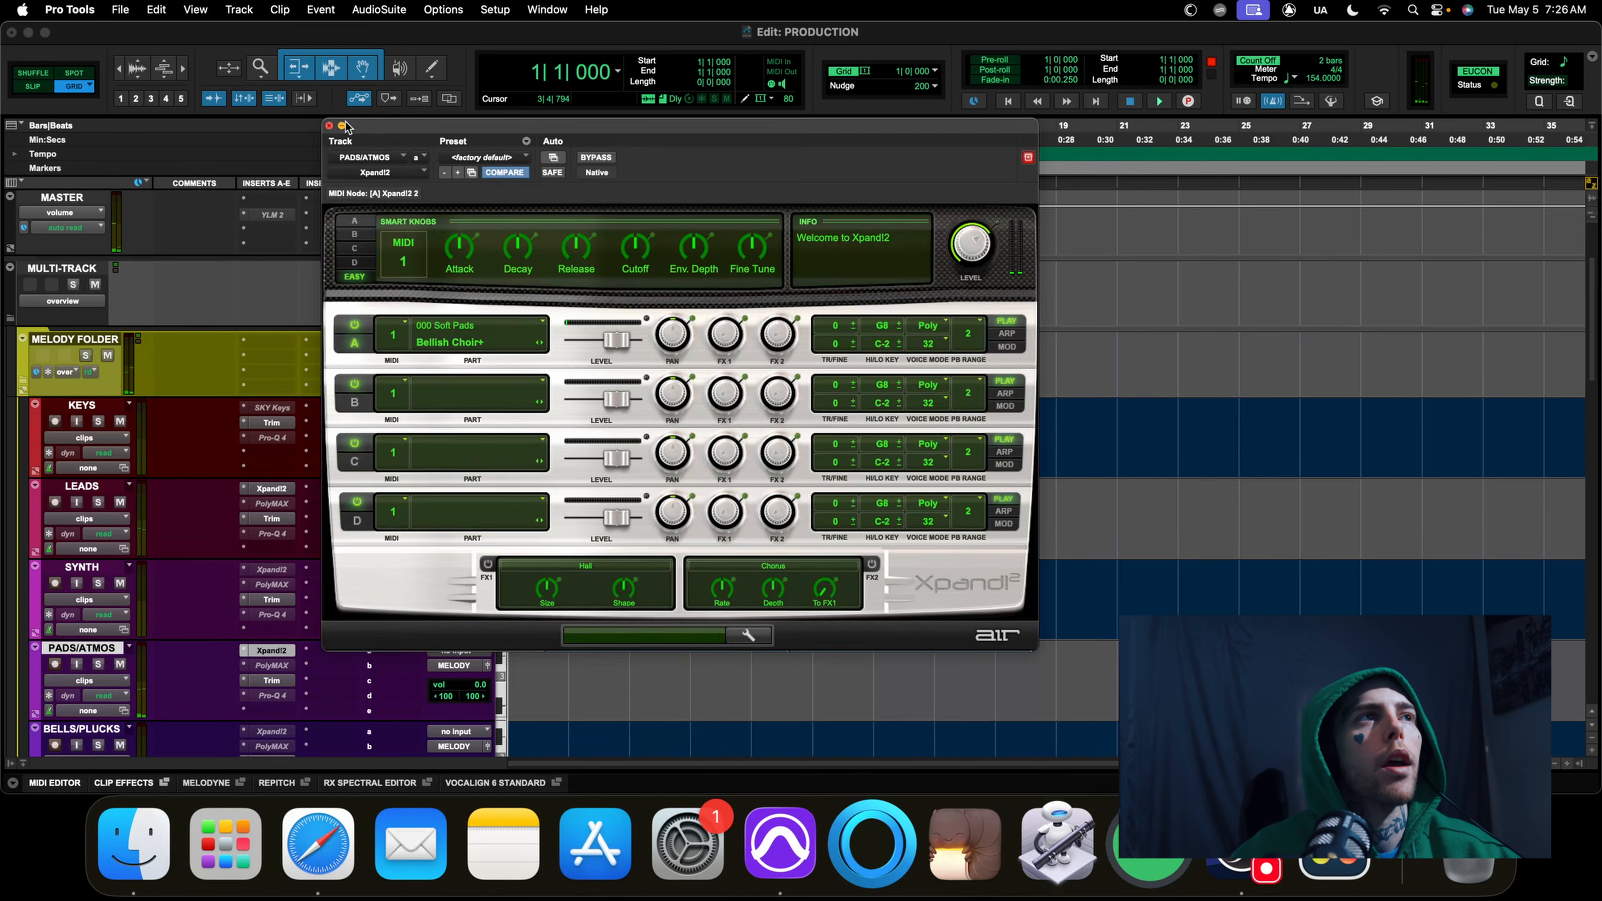
left_click(343, 125)
key("space")
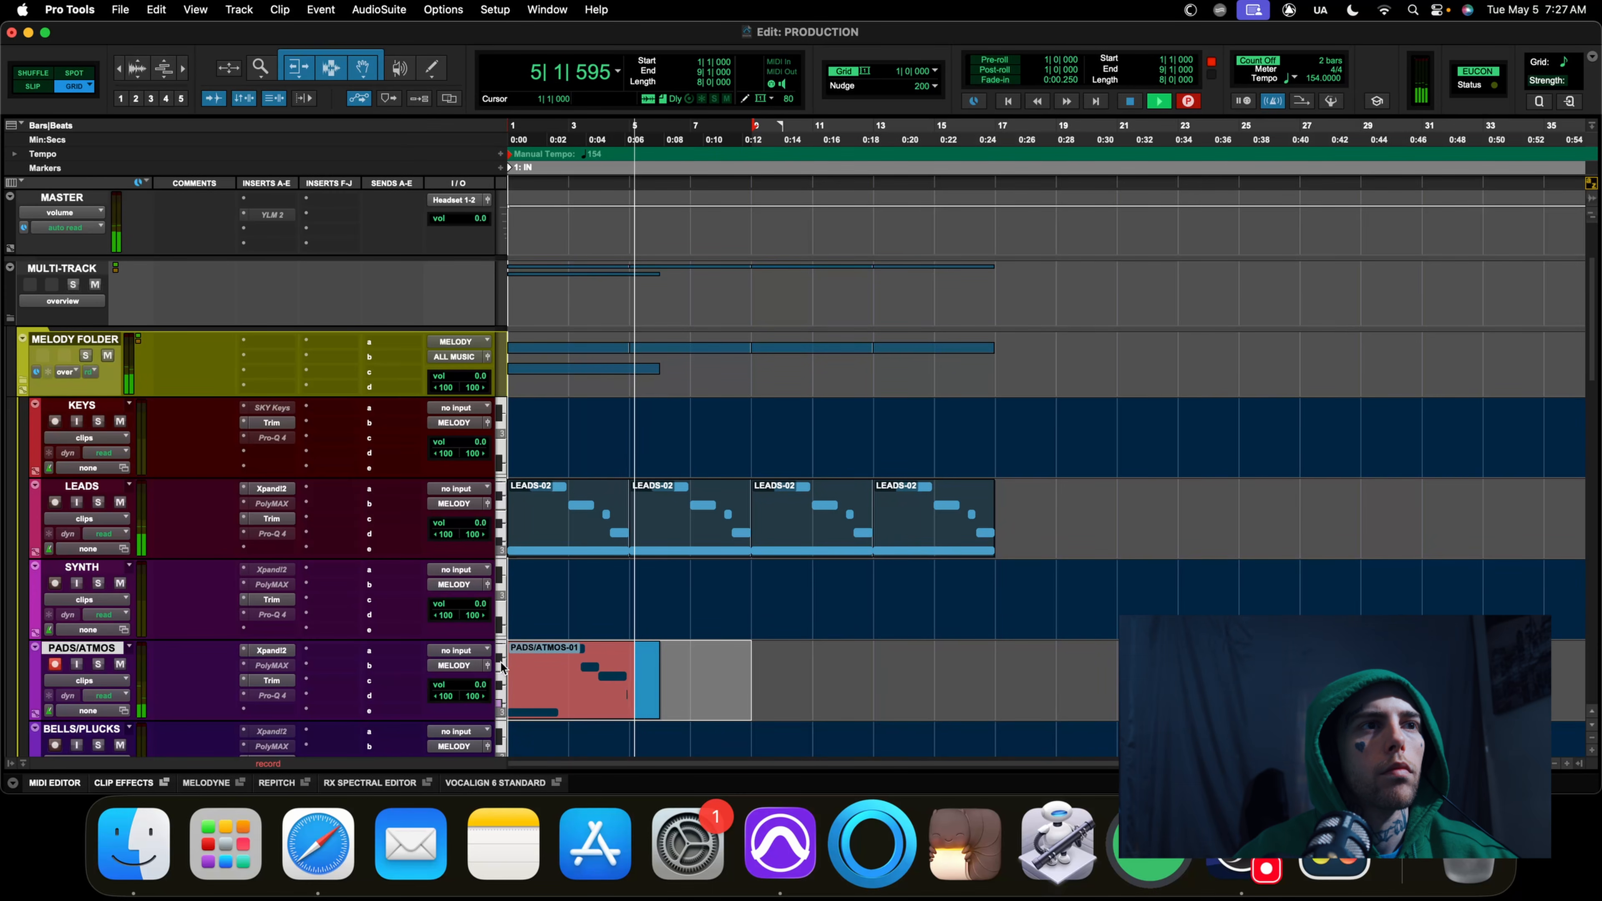
key("space")
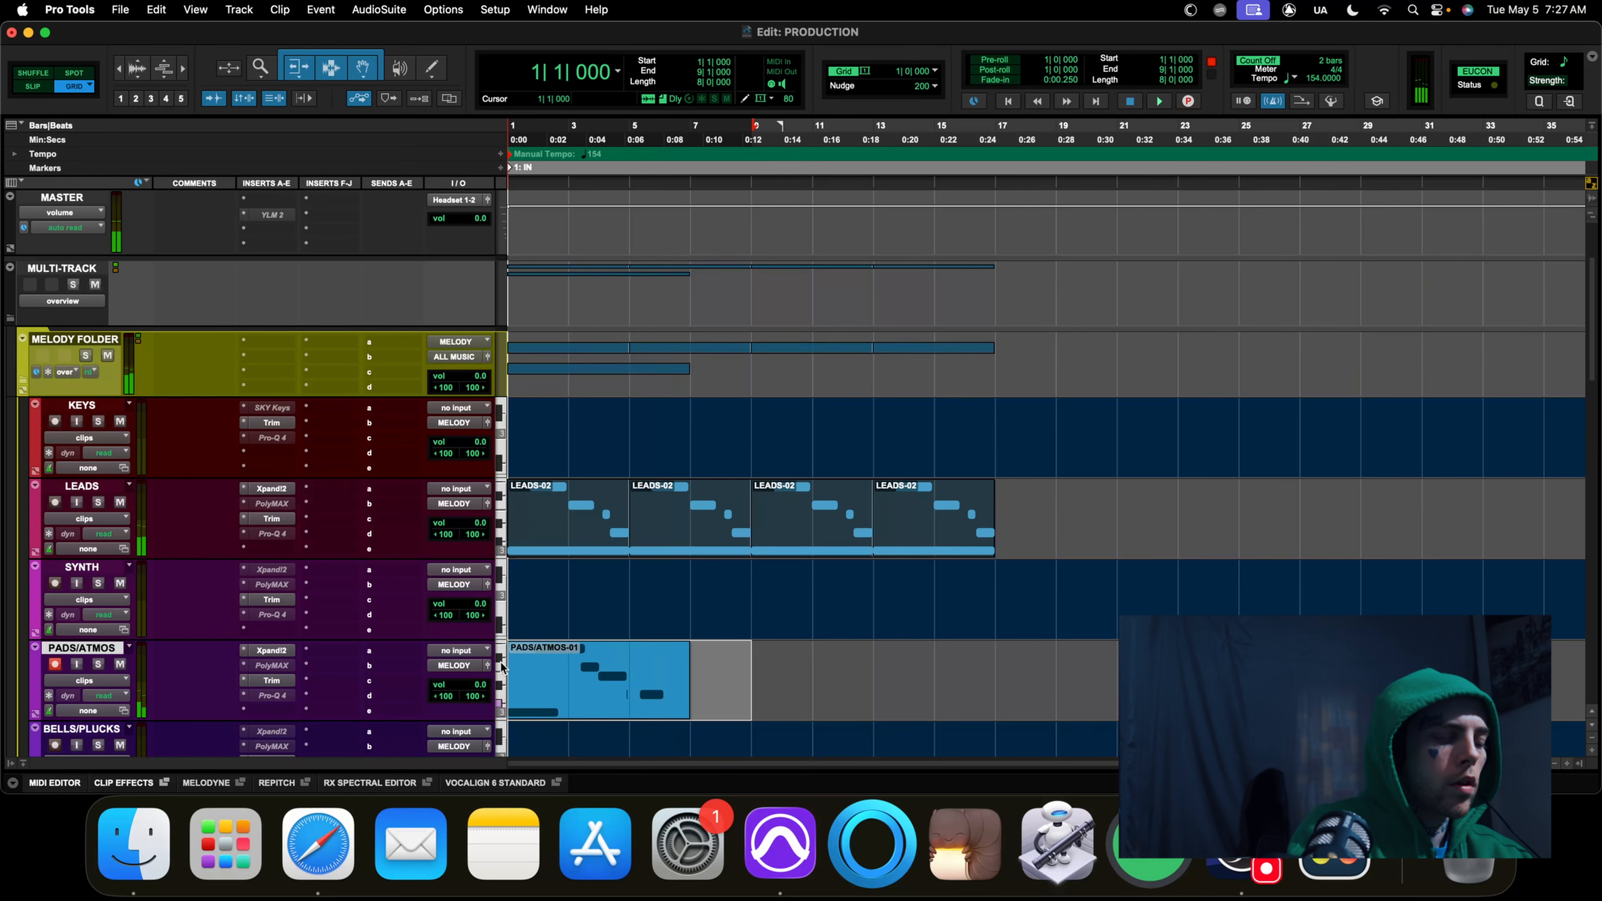
key("super+z")
Record a four-note MIDI pad part on the PADS/ATMOS track, starting at bar 1 and covering eight bars
key("super+space")
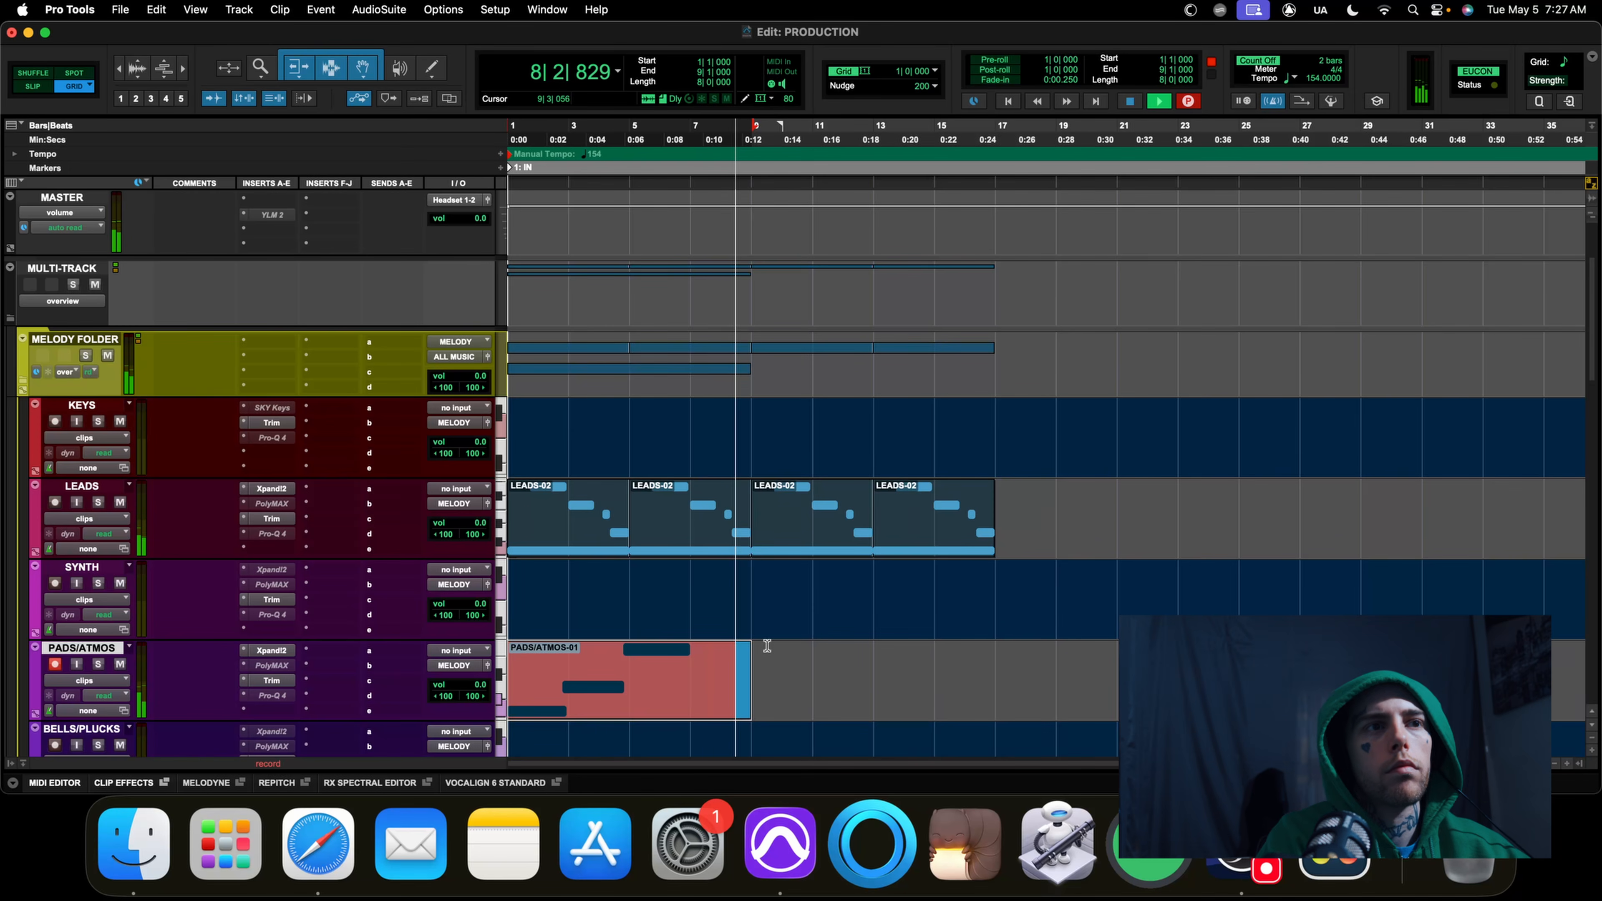
key("space")
left_click(853, 710)
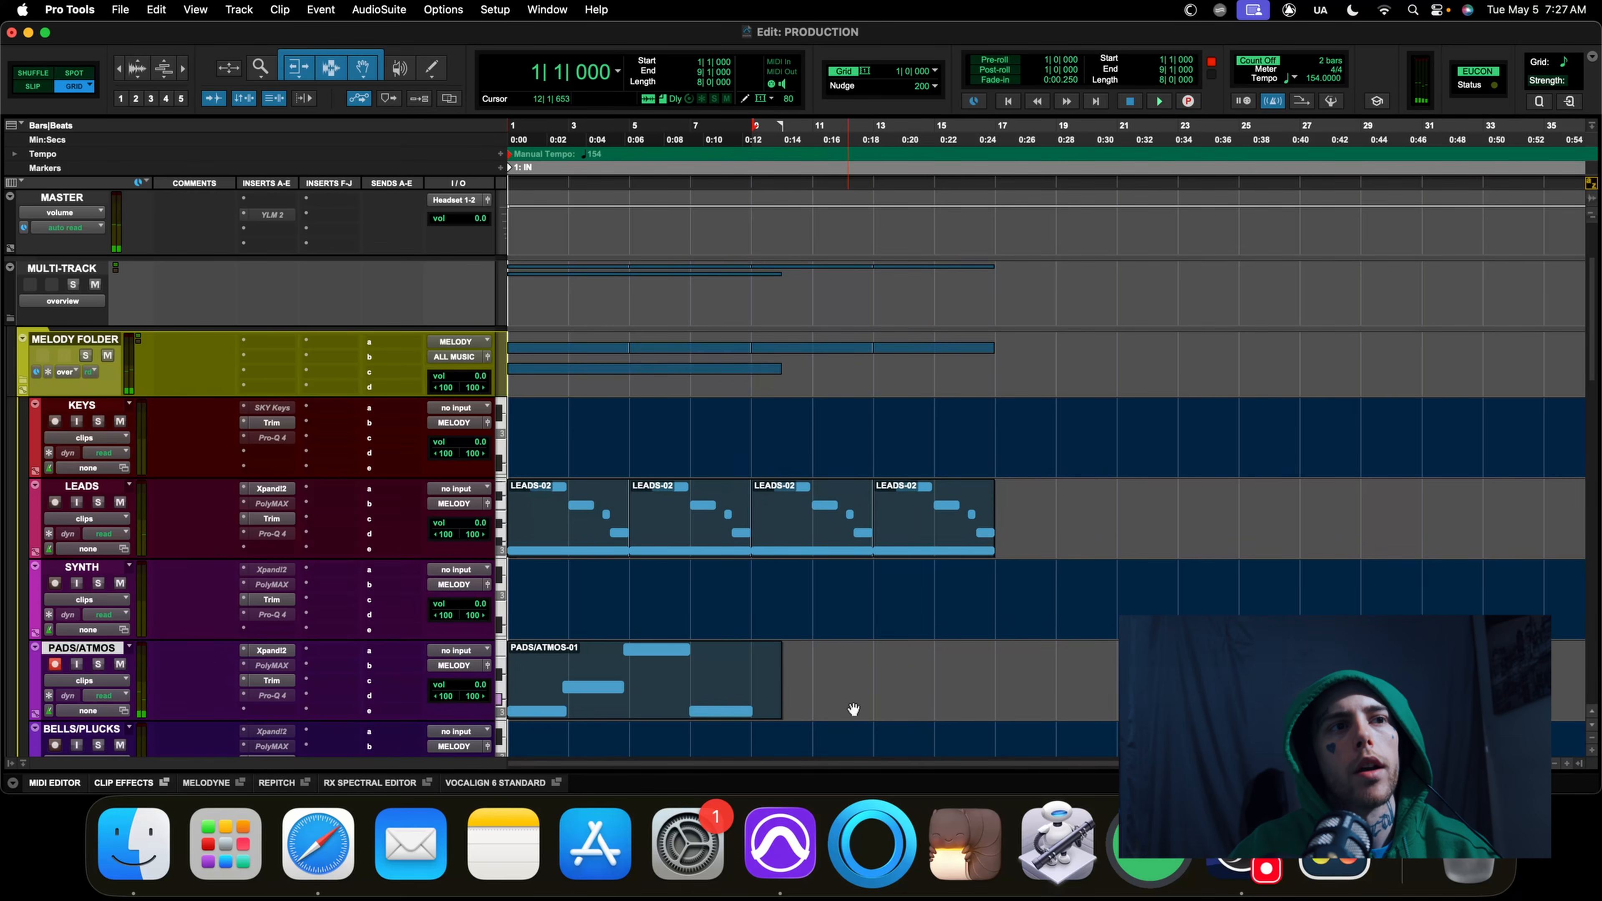
Trim the PADS/ATMOS clip and its last C3 note back to the bar 9 line
left_click(761, 700)
double_click(755, 675)
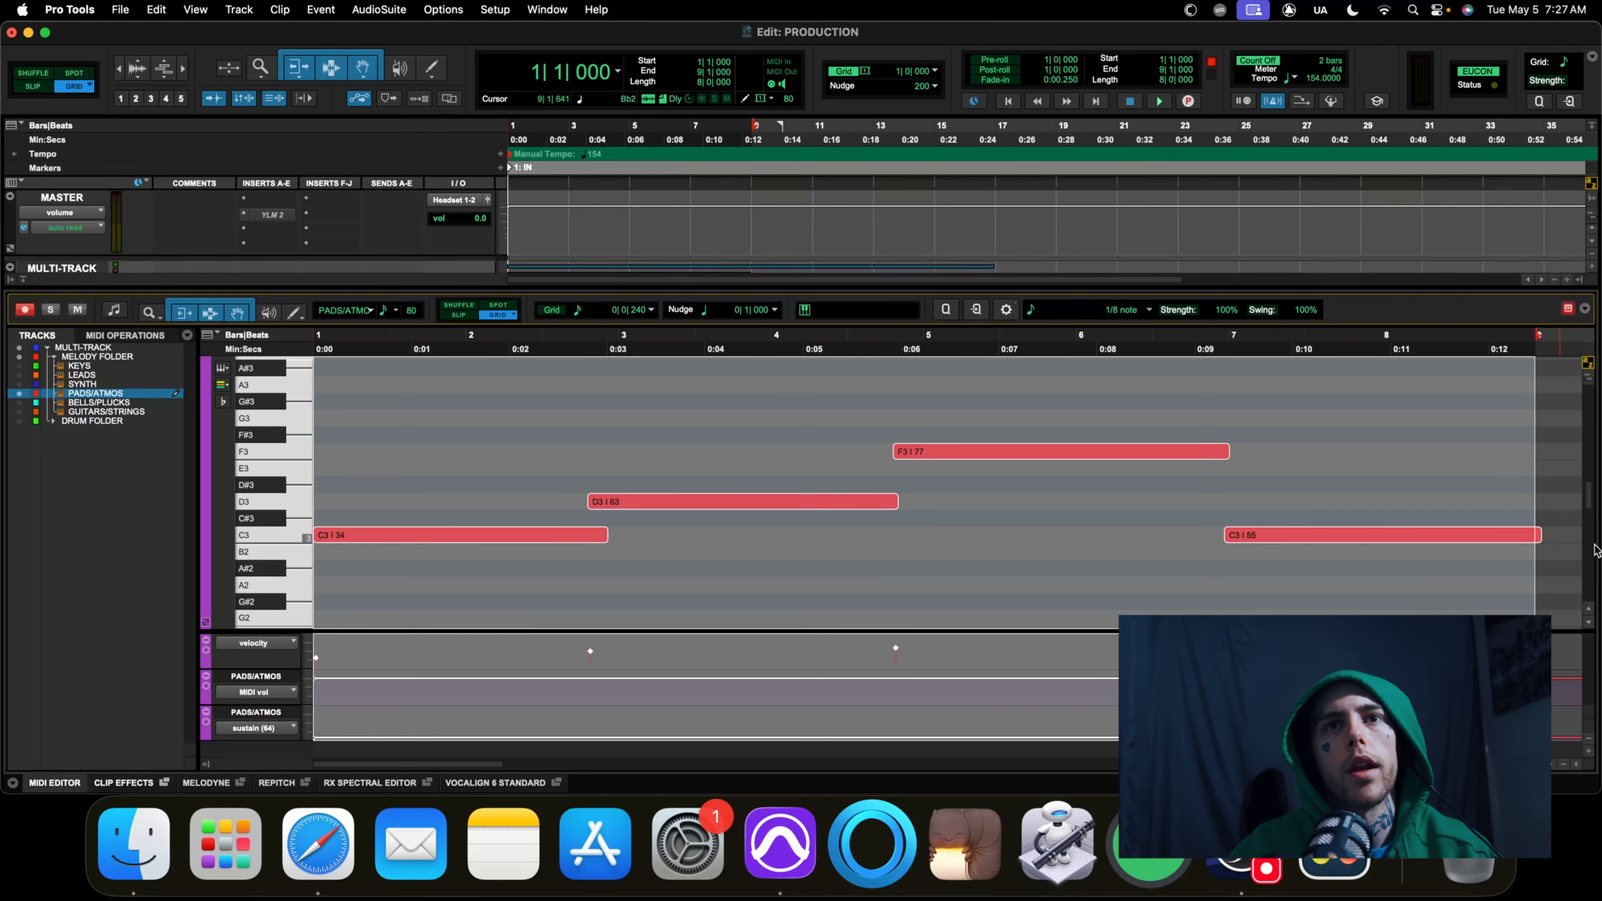
left_click(1534, 536)
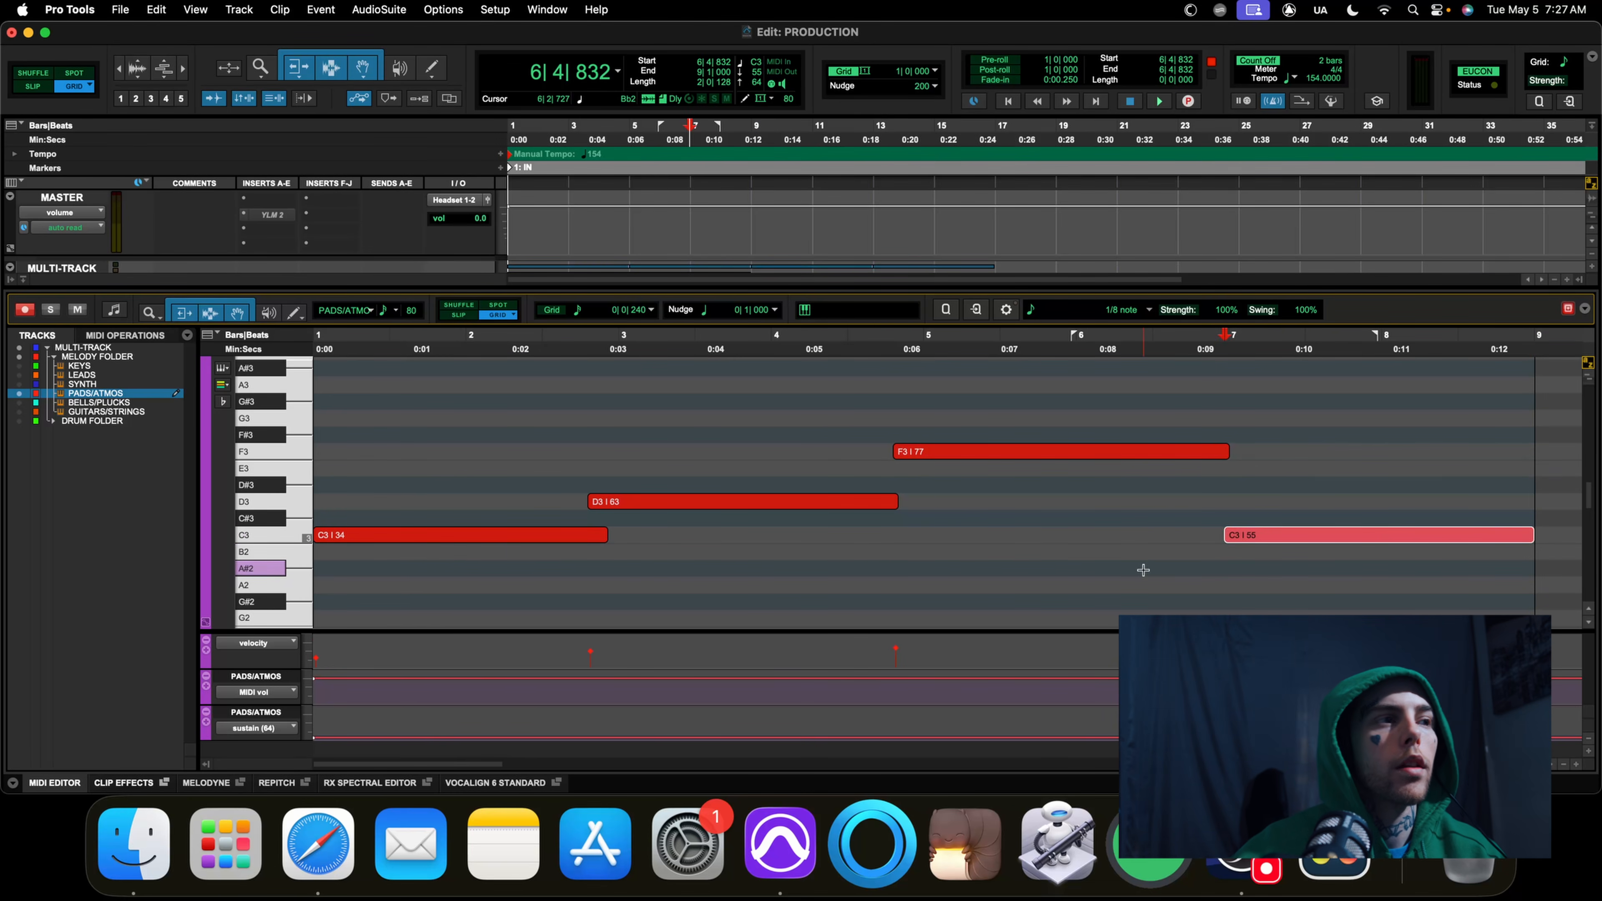
left_click(71, 784)
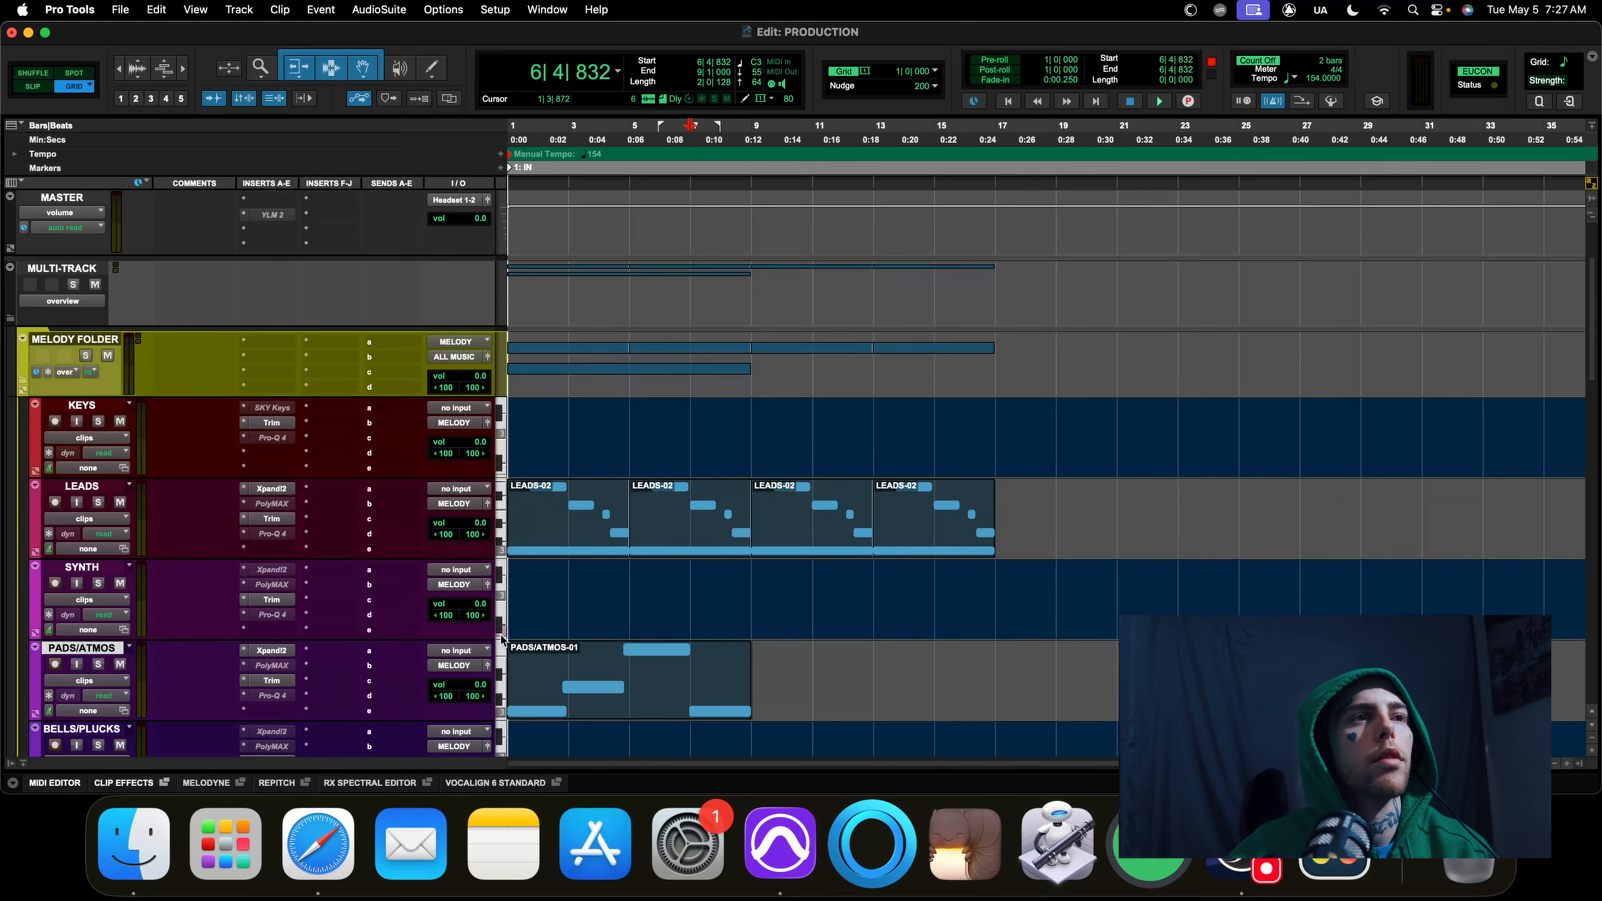
Audition the PADS/ATMOS clip, quantize it to the 1/8-note grid and play it again
left_click(645, 706)
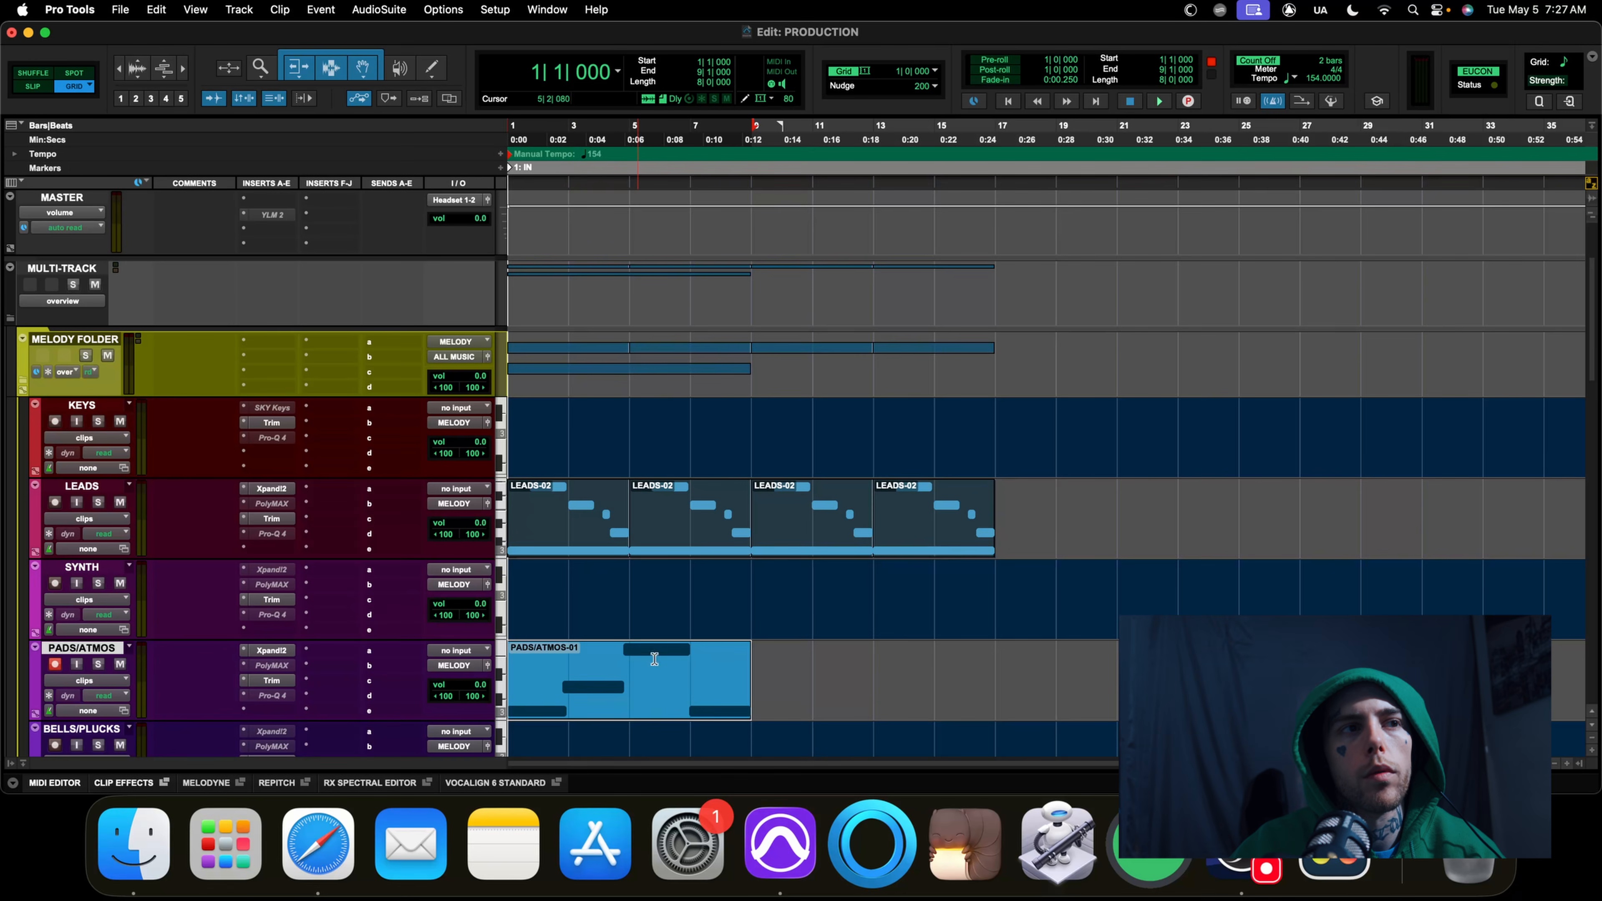
key("space")
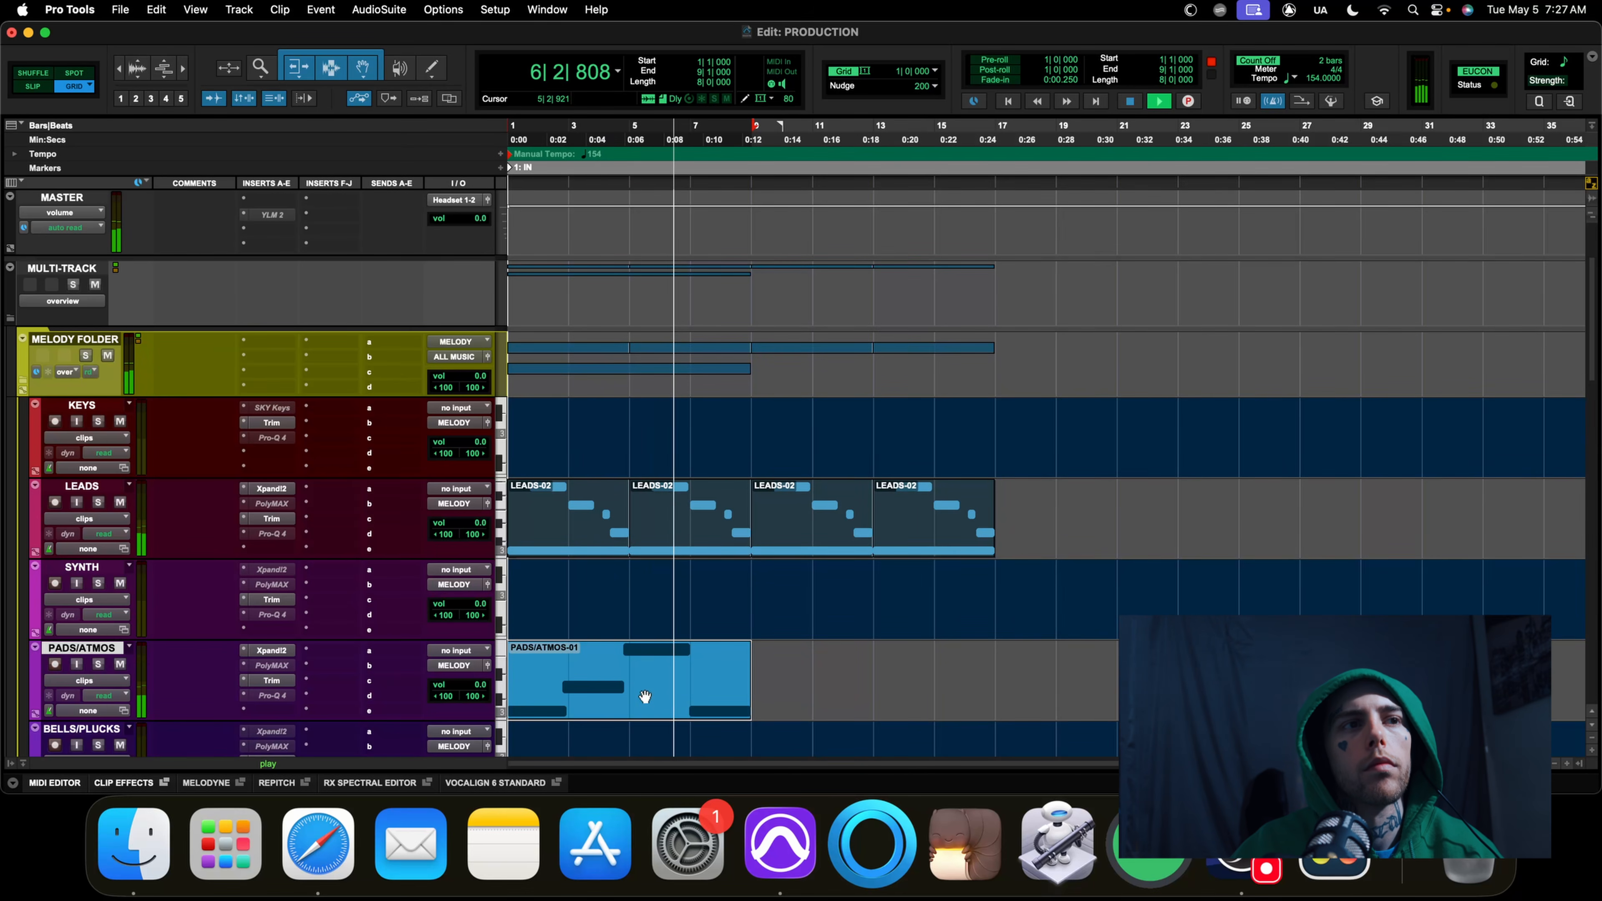
key("space")
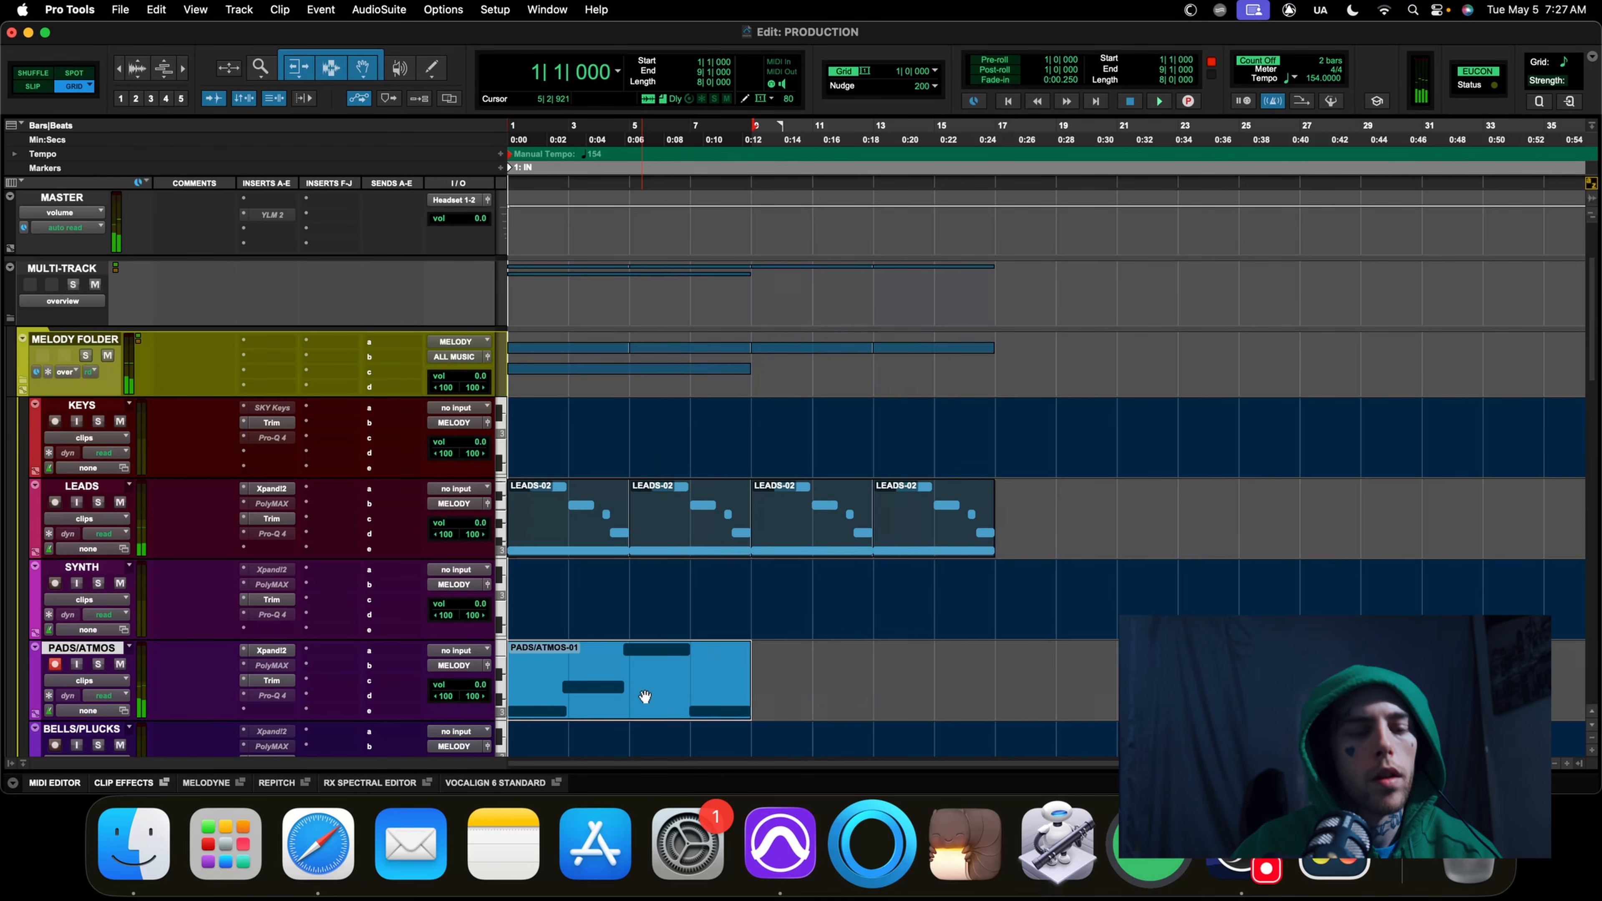
key("alt+0")
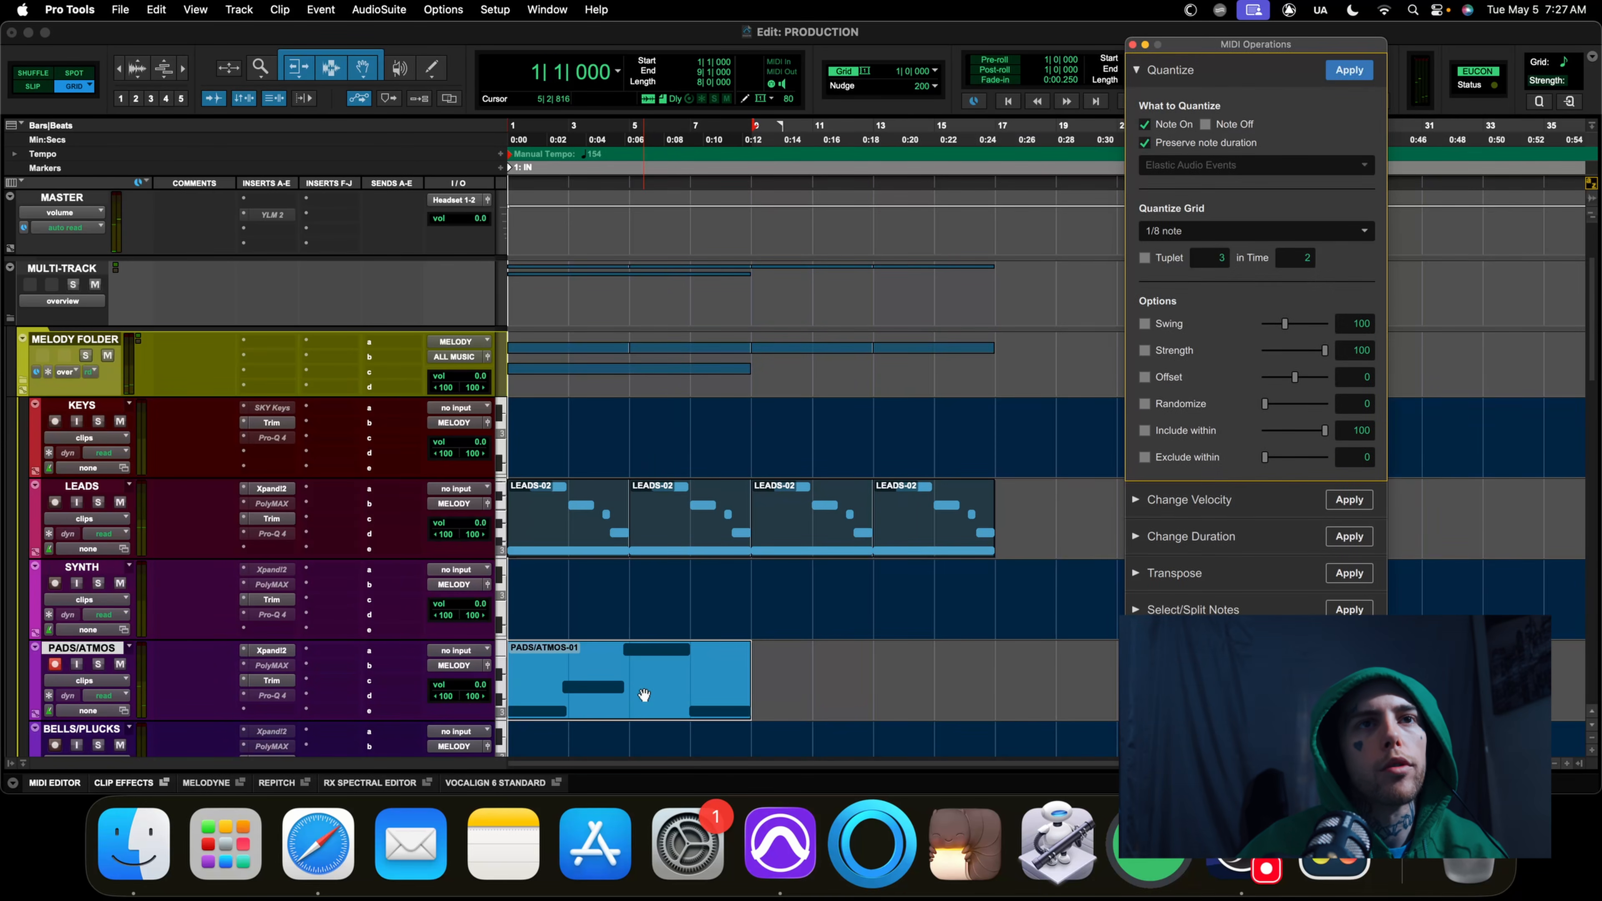
key("Return")
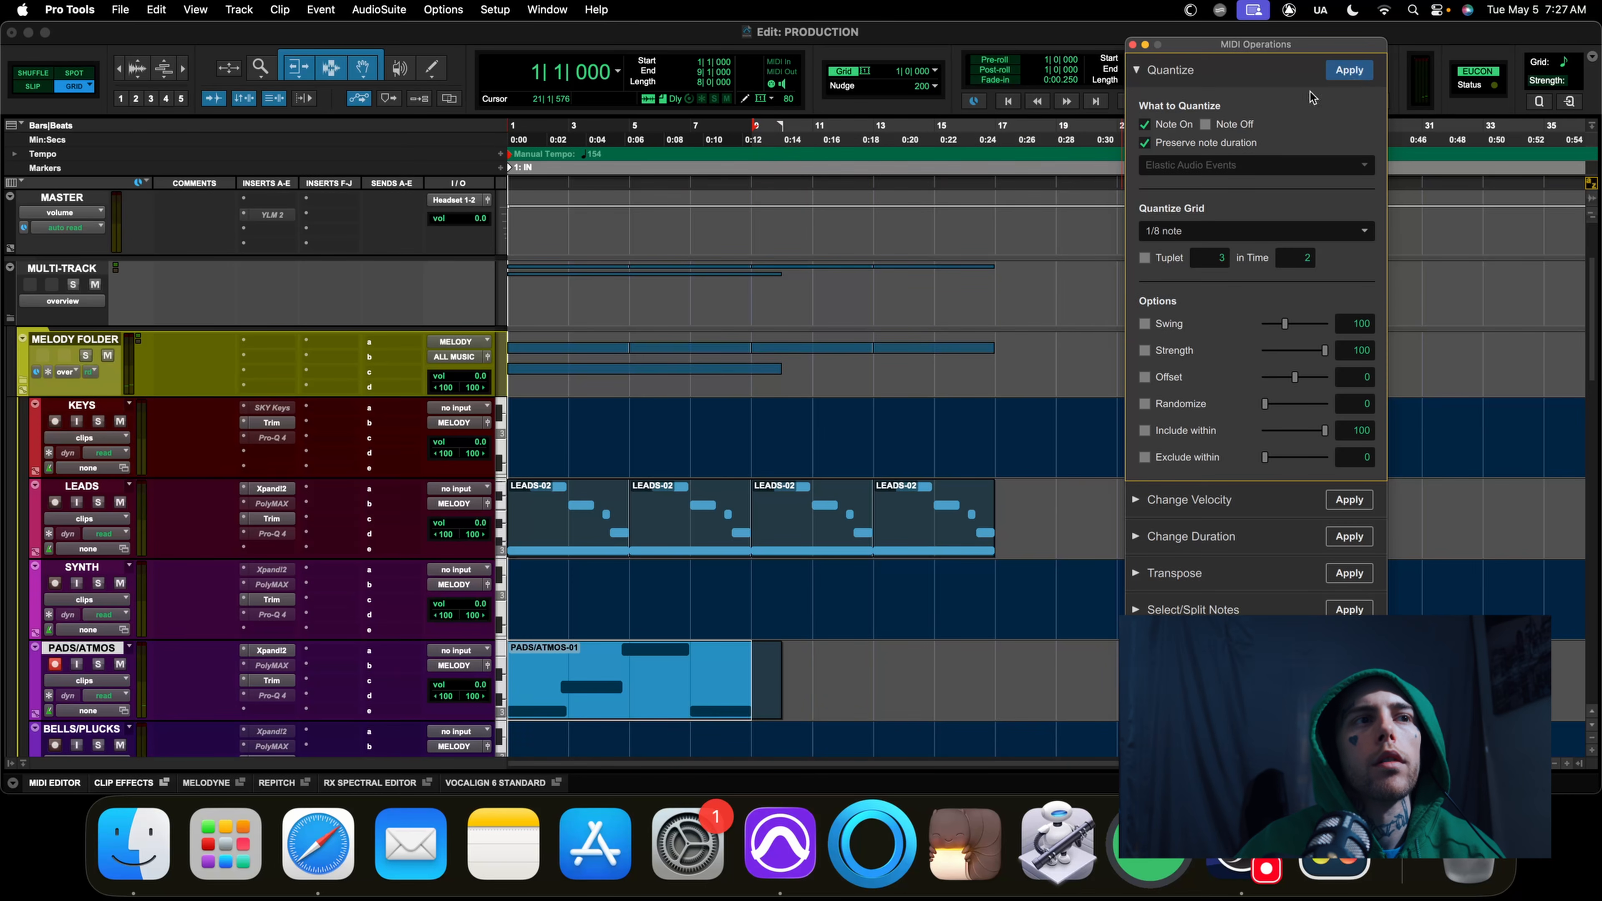
key("space")
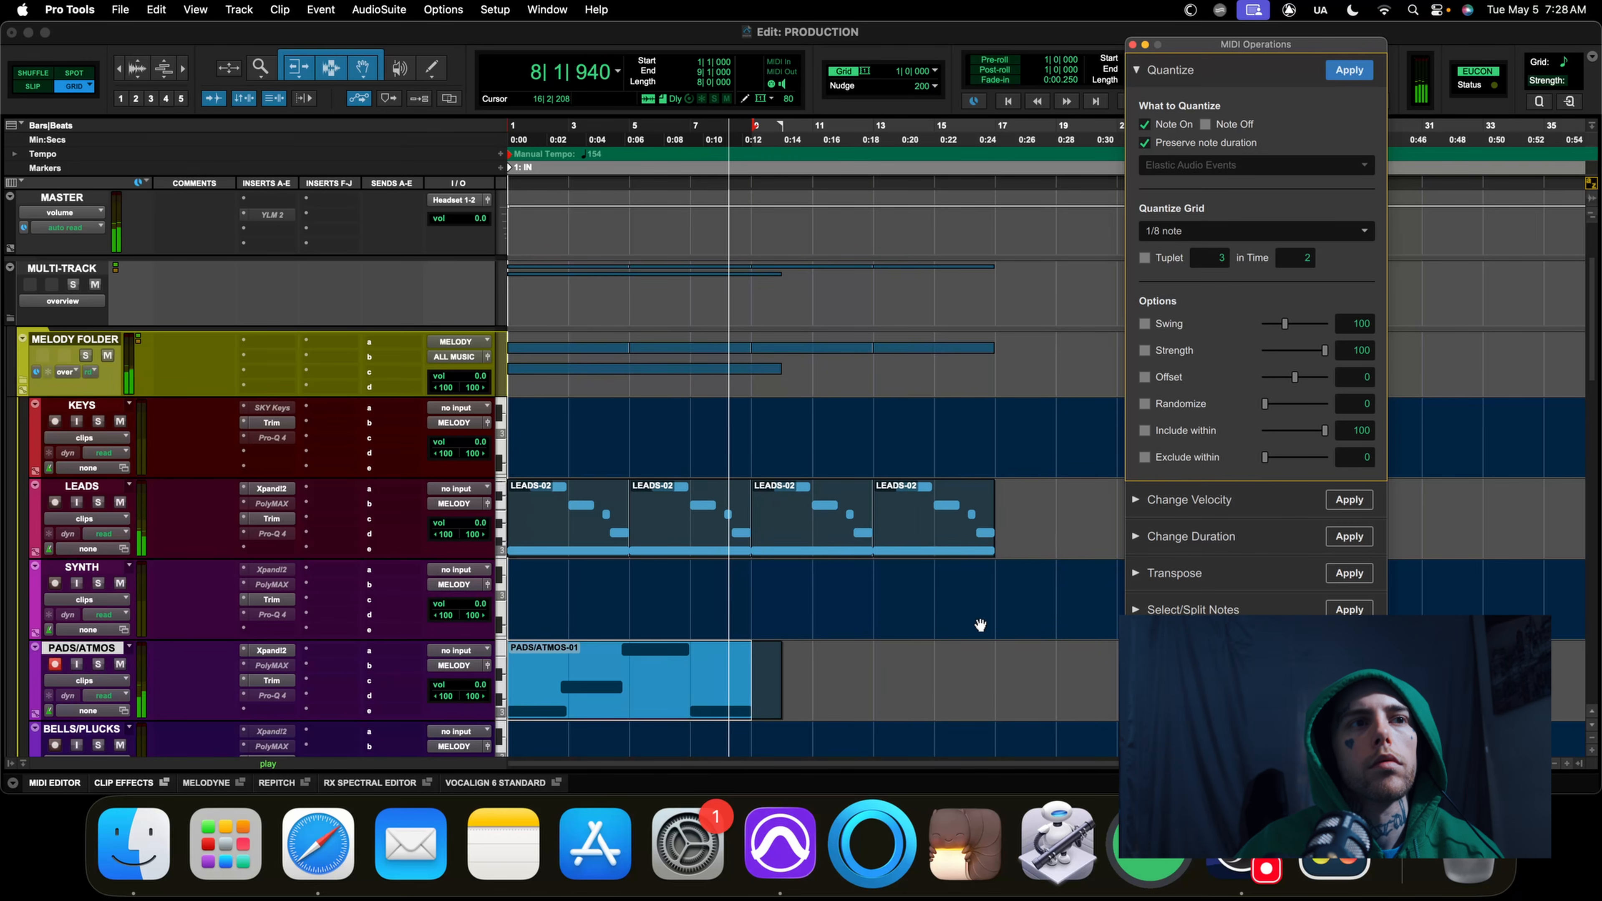
Trim the end of the PADS/ATMOS clip to bar 9, stop playback and close the MIDI Operations window
left_click(825, 697)
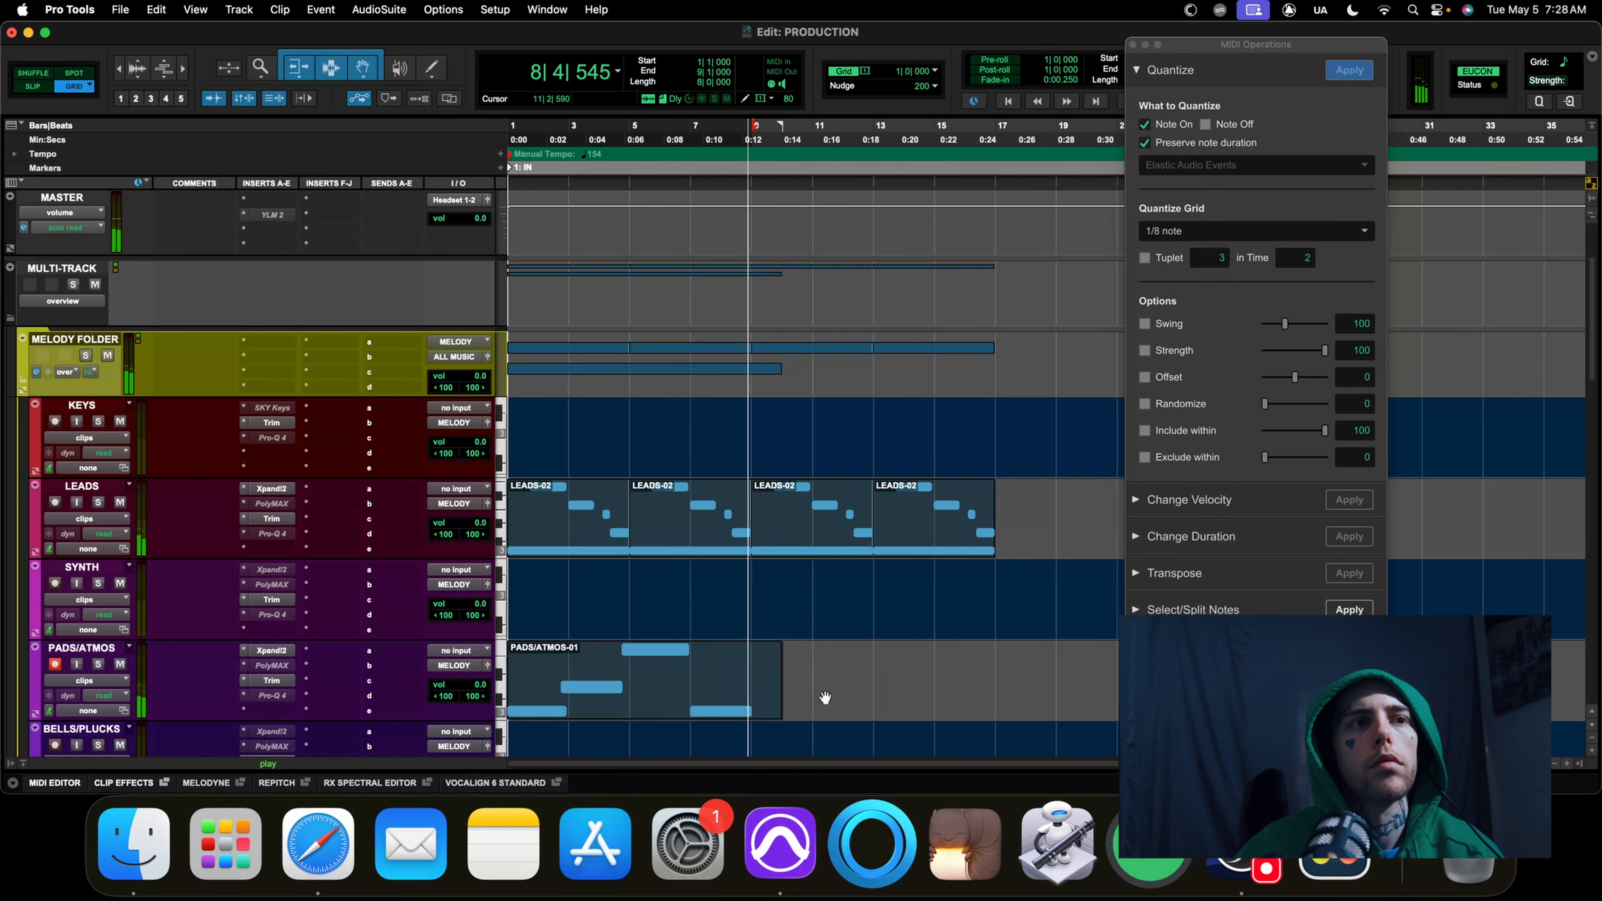
left_click(755, 672)
key("s")
key("r")
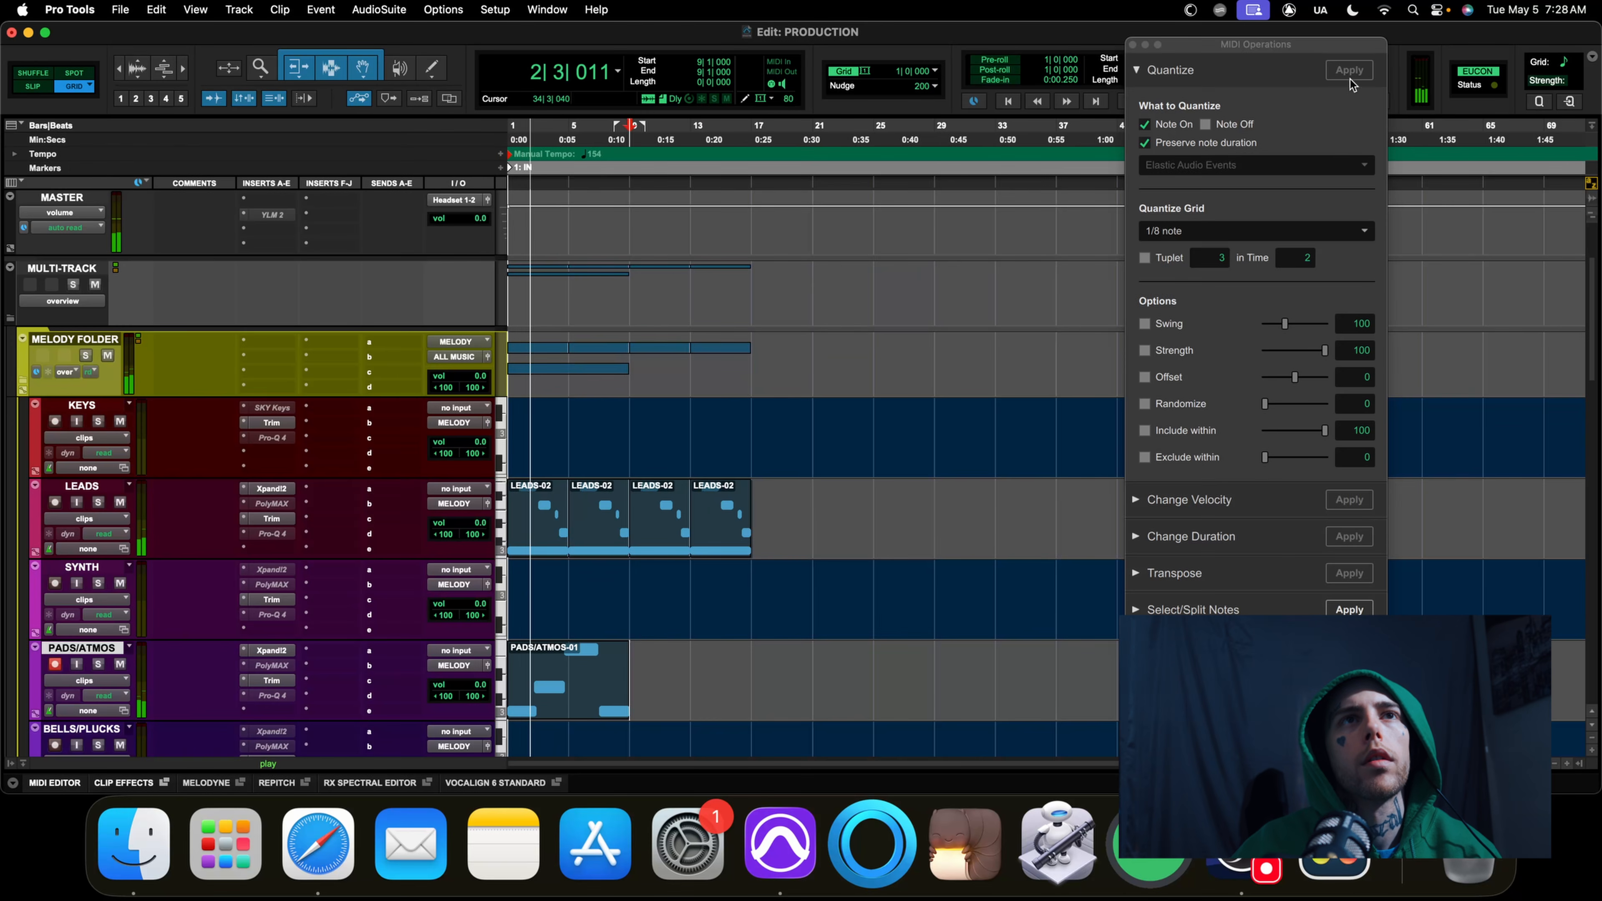
key("space")
left_click(1132, 44)
key("t")
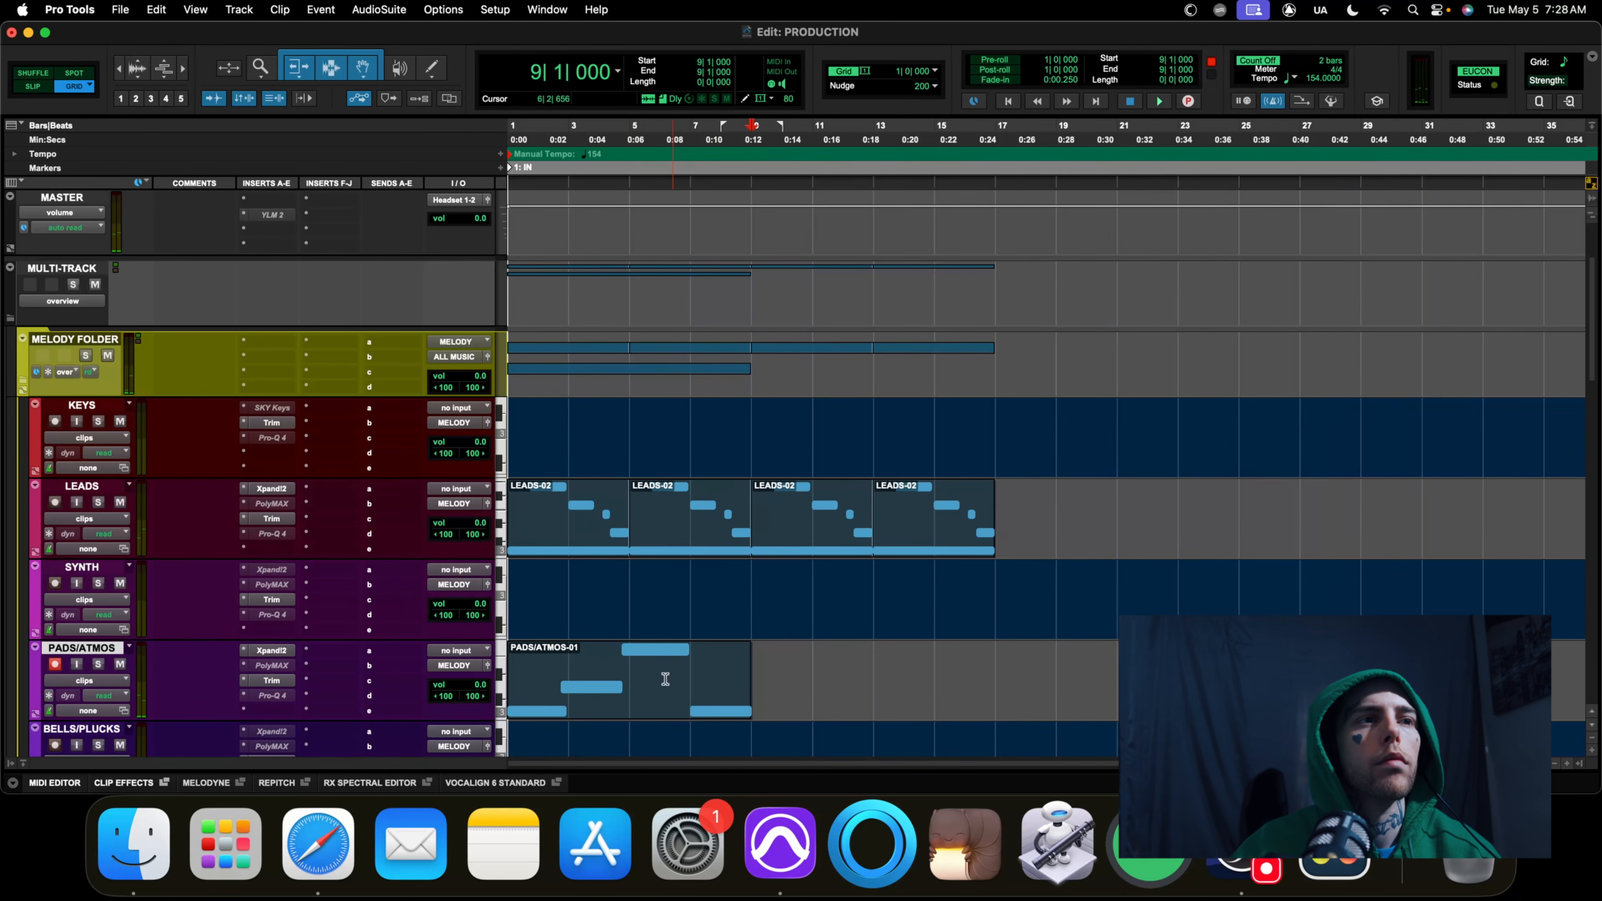
Duplicate the PADS/ATMOS clip so the copy runs from bar 9 to bar 17
left_click_drag(615, 705, 843, 716)
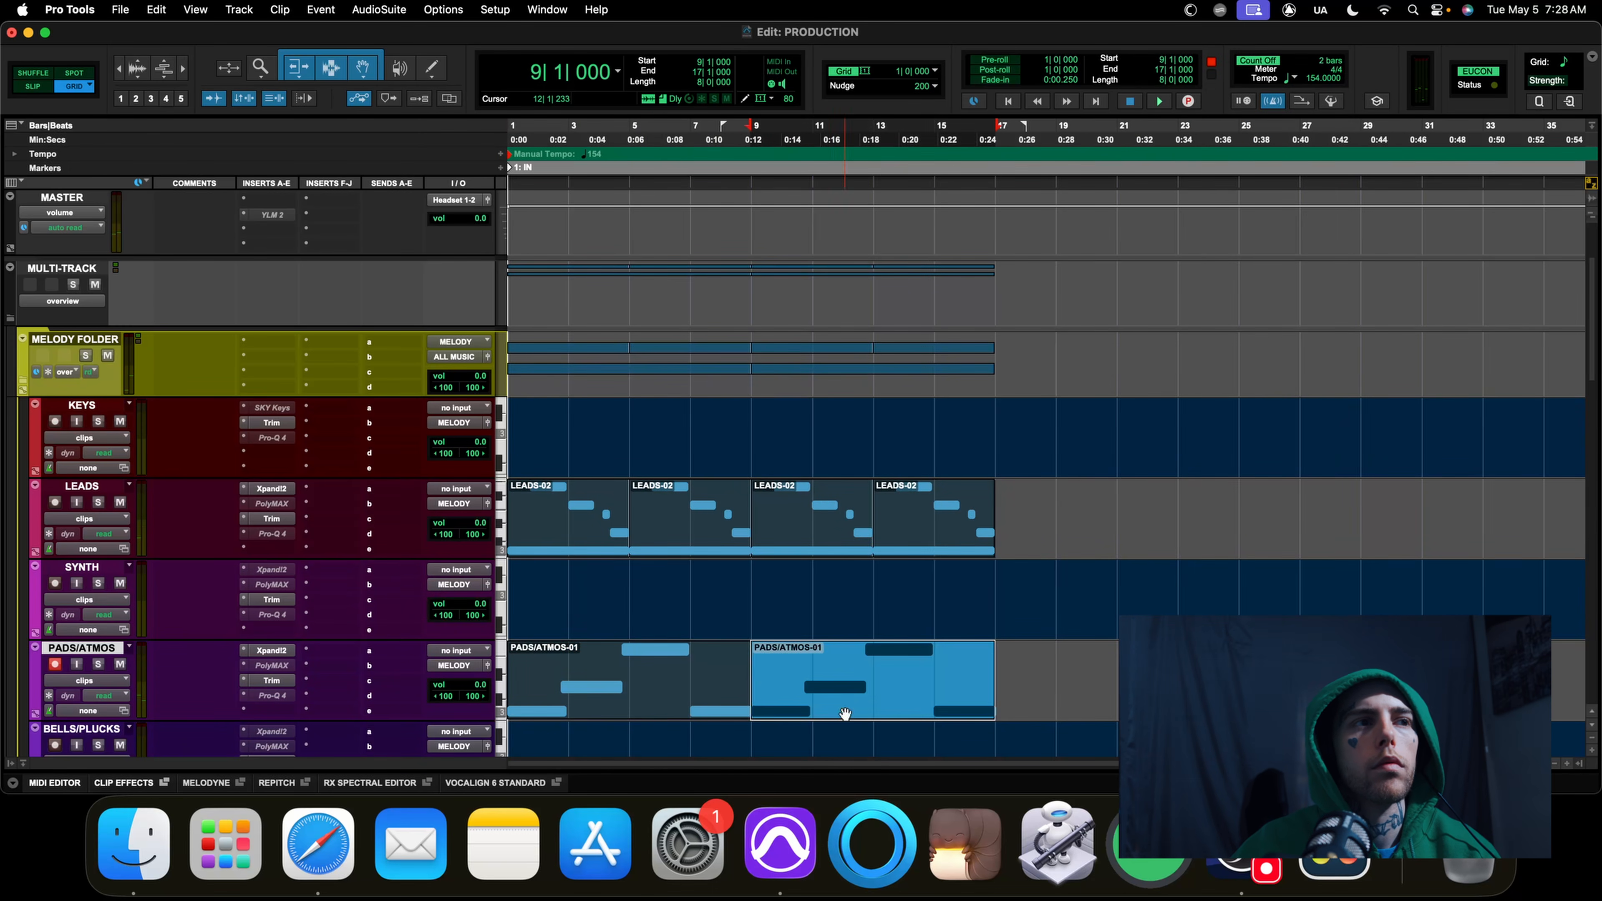
key("space")
key("space")
Lower the Trim plug-in gain on PADS/ATMOS to -6.5 dB and play the arrangement from the start
left_click(271, 680)
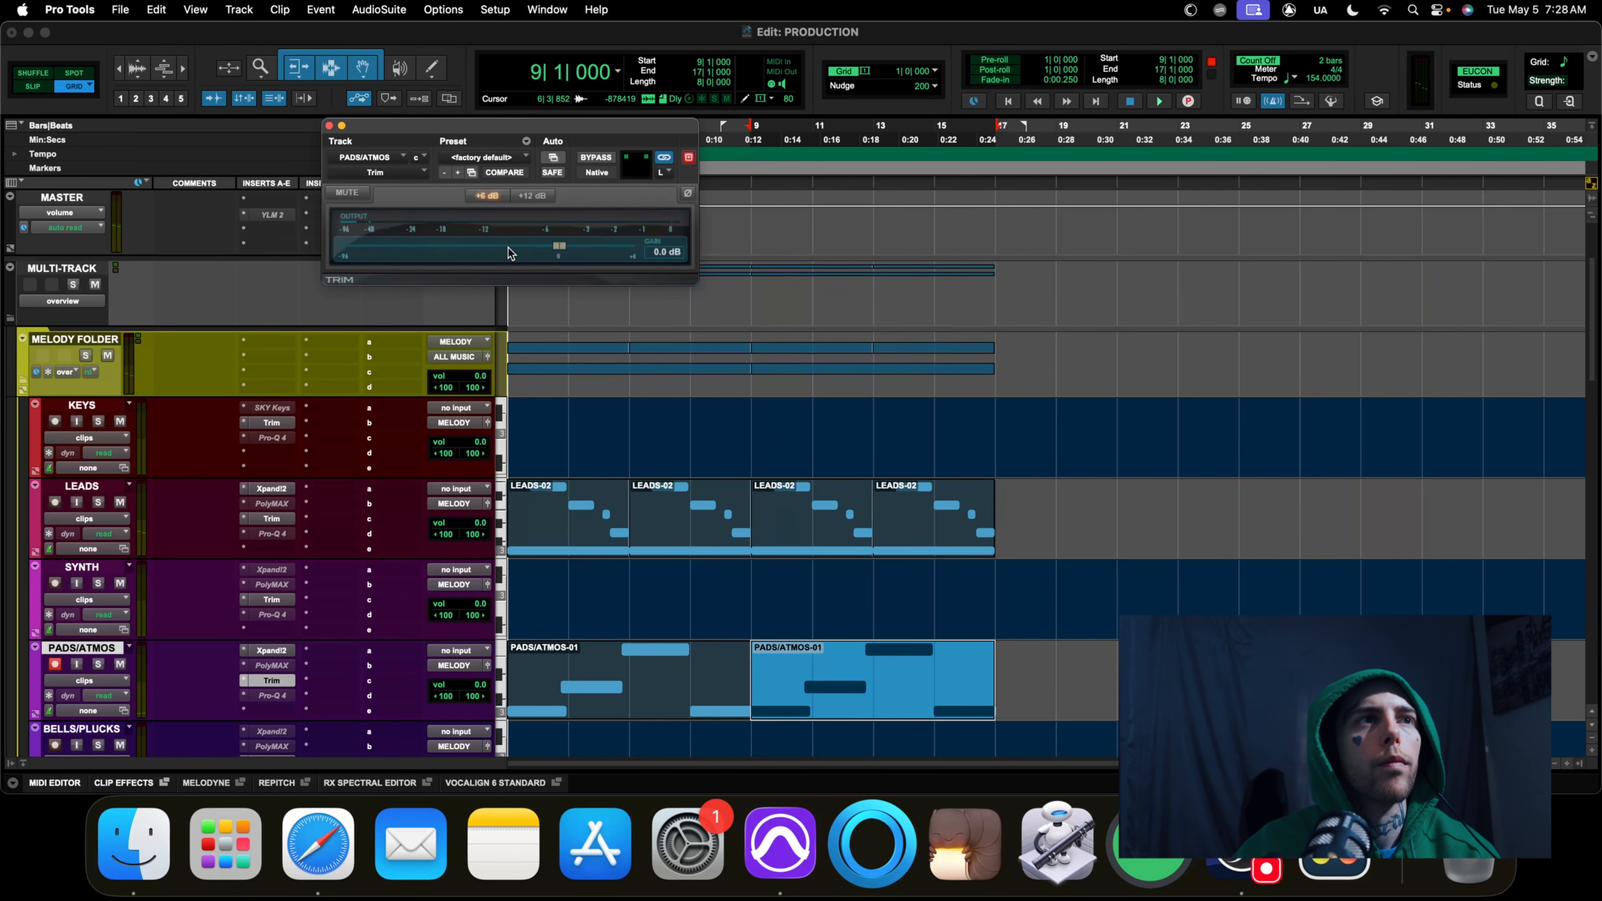
left_click_drag(480, 248, 520, 244)
key("Return")
key("space")
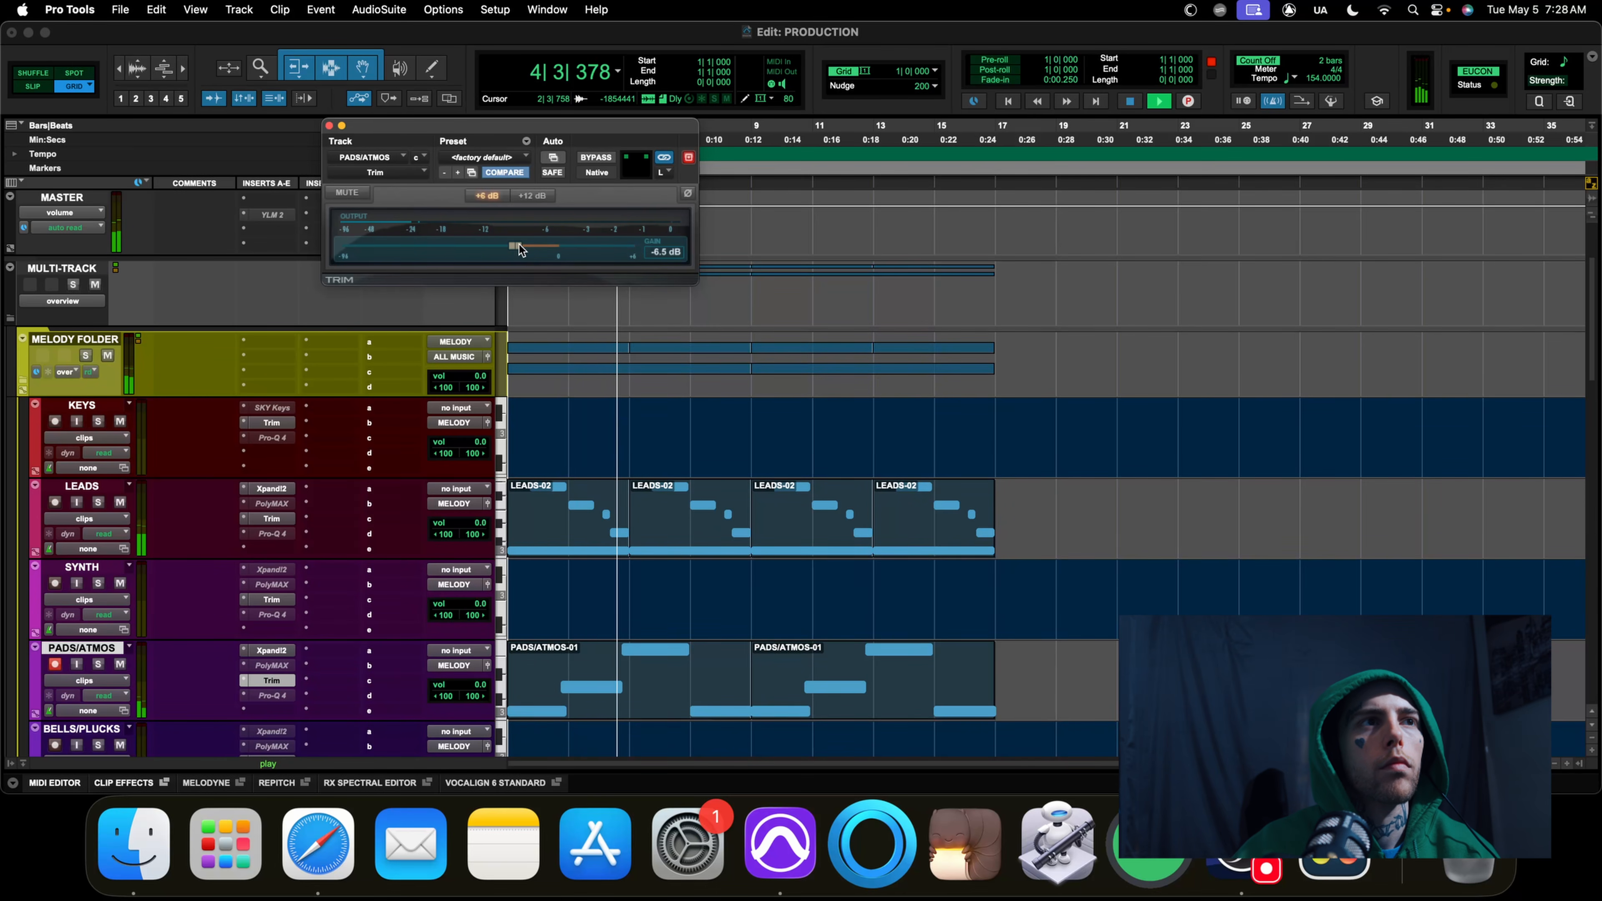
left_click(328, 125)
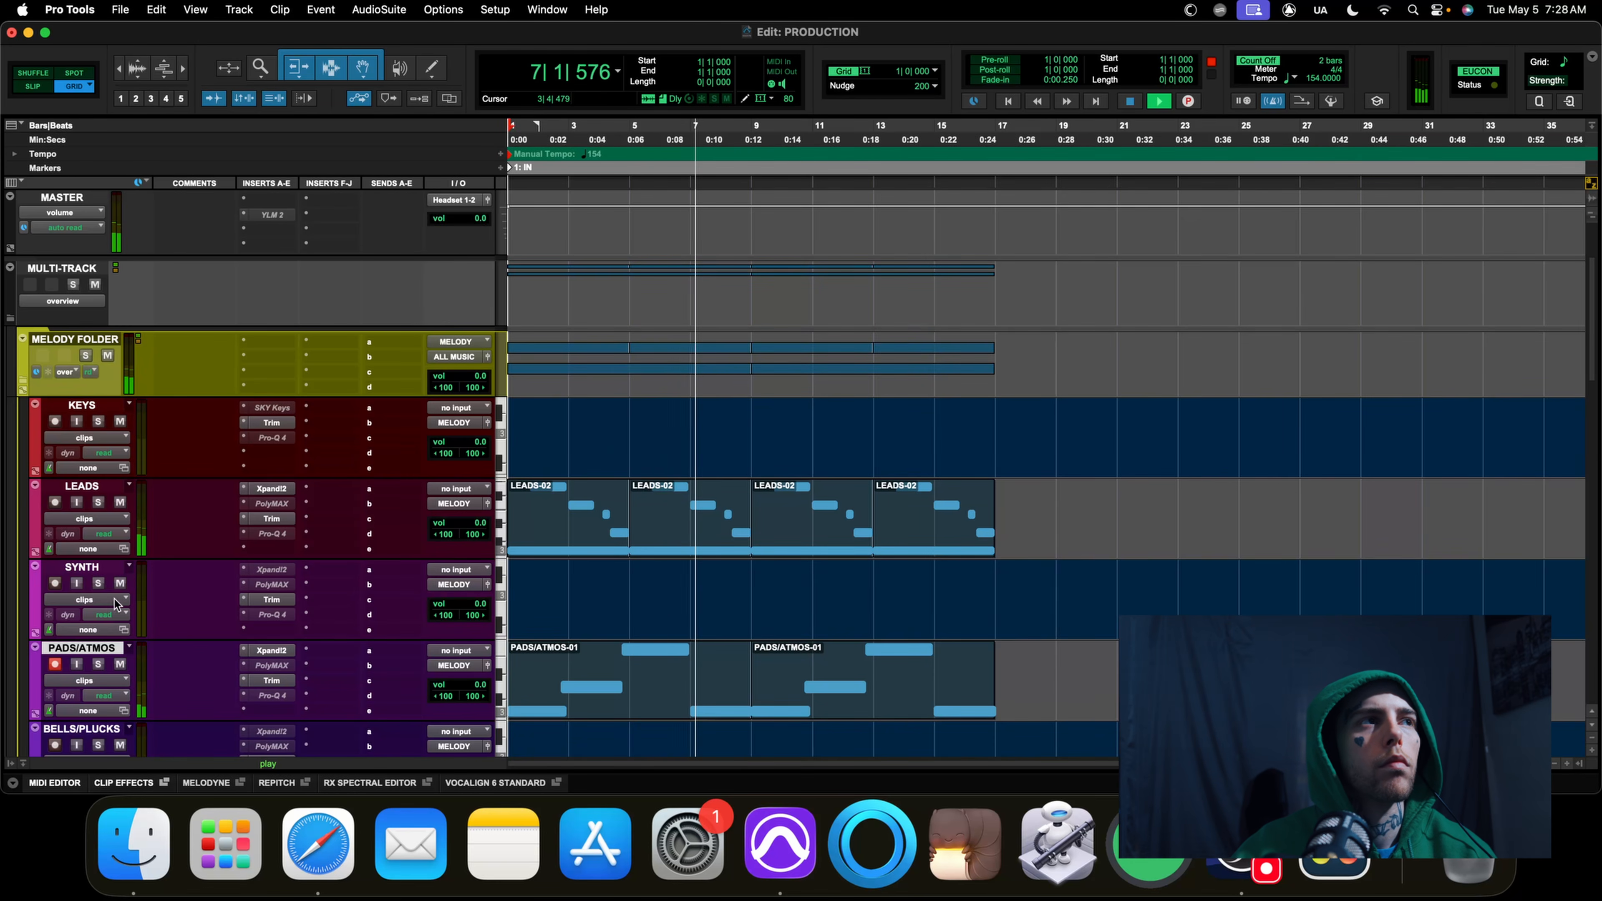
scroll(166, 534, "up", 3)
scroll(166, 534, "down", 6)
key("space")
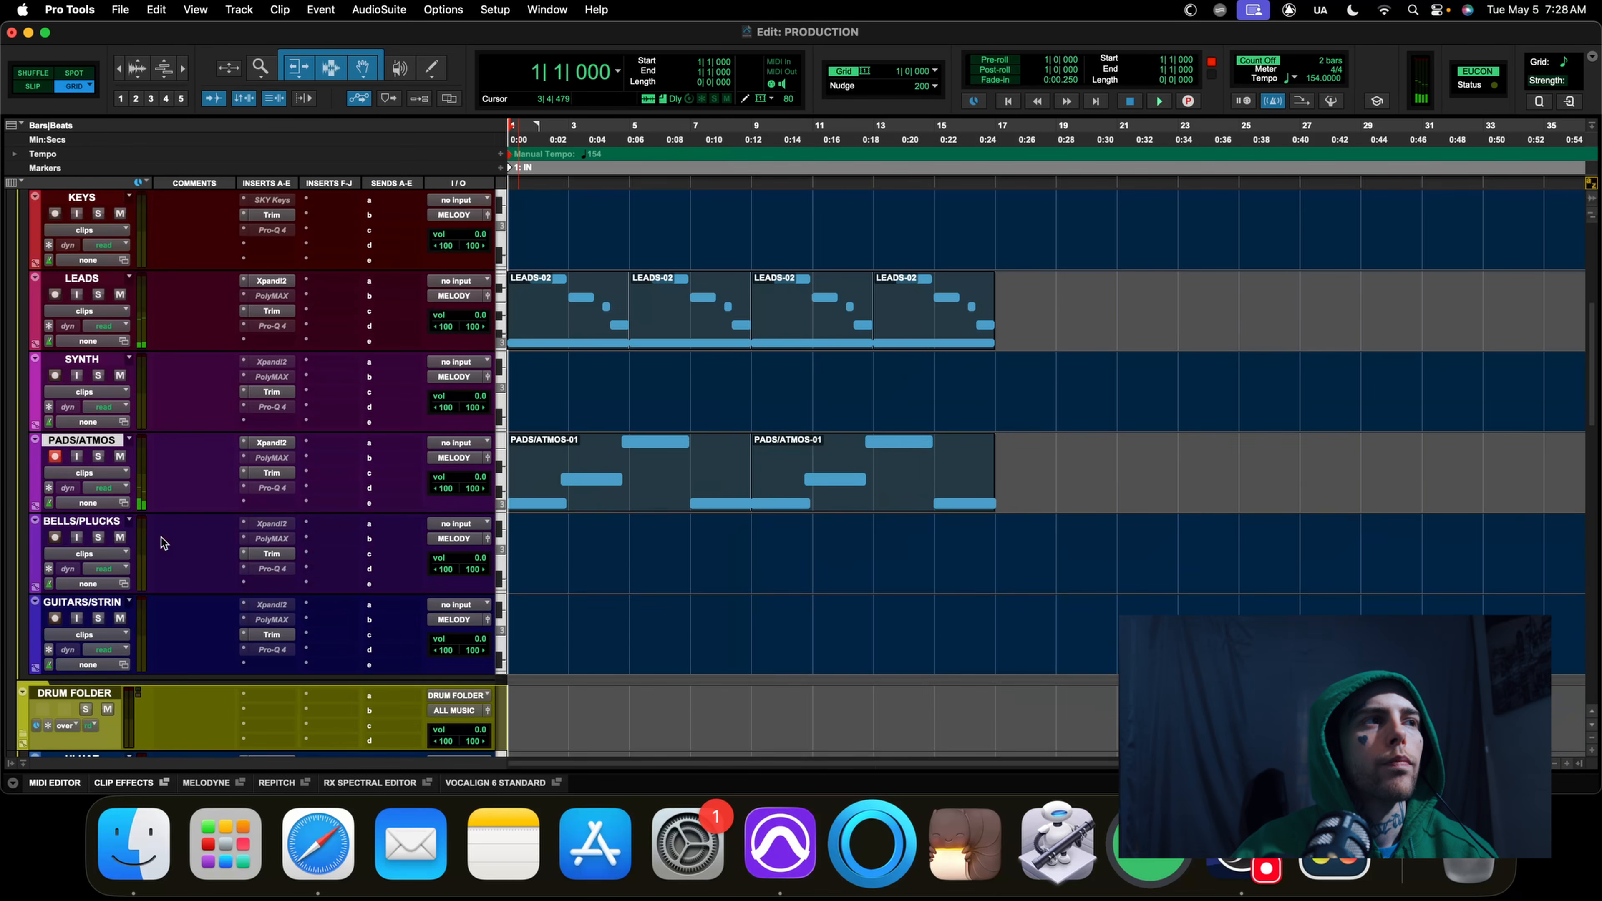
Disarm the PADS/ATMOS track and record-arm the SYNTH track
left_click(55, 456)
scroll(167, 560, "up", 3)
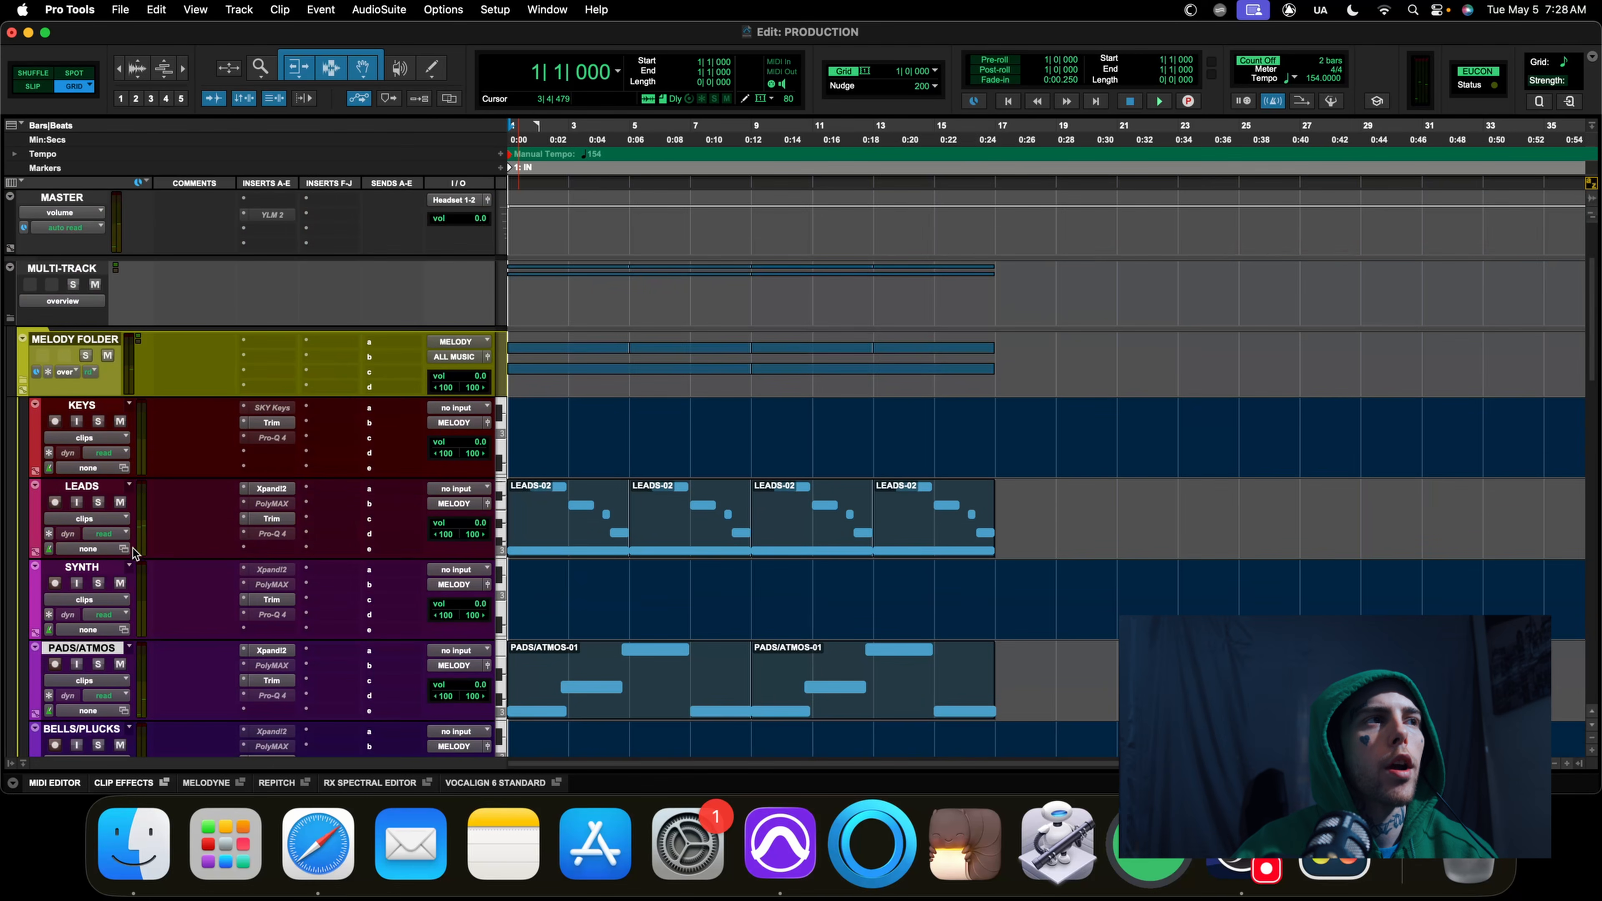
scroll(254, 533, "down", 1)
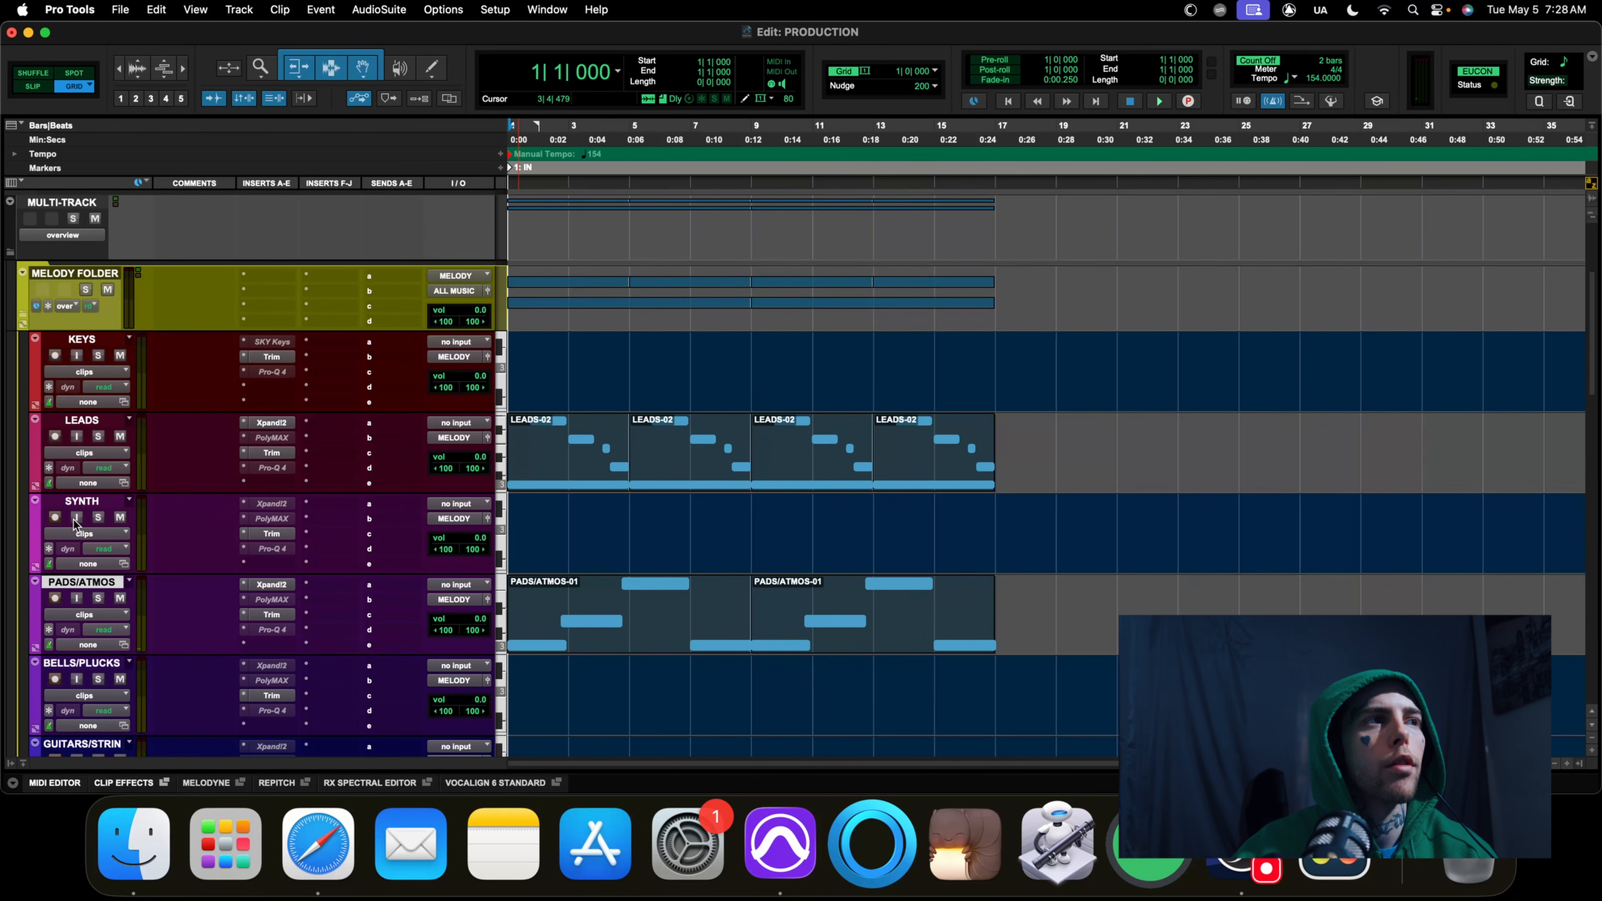
left_click(55, 518)
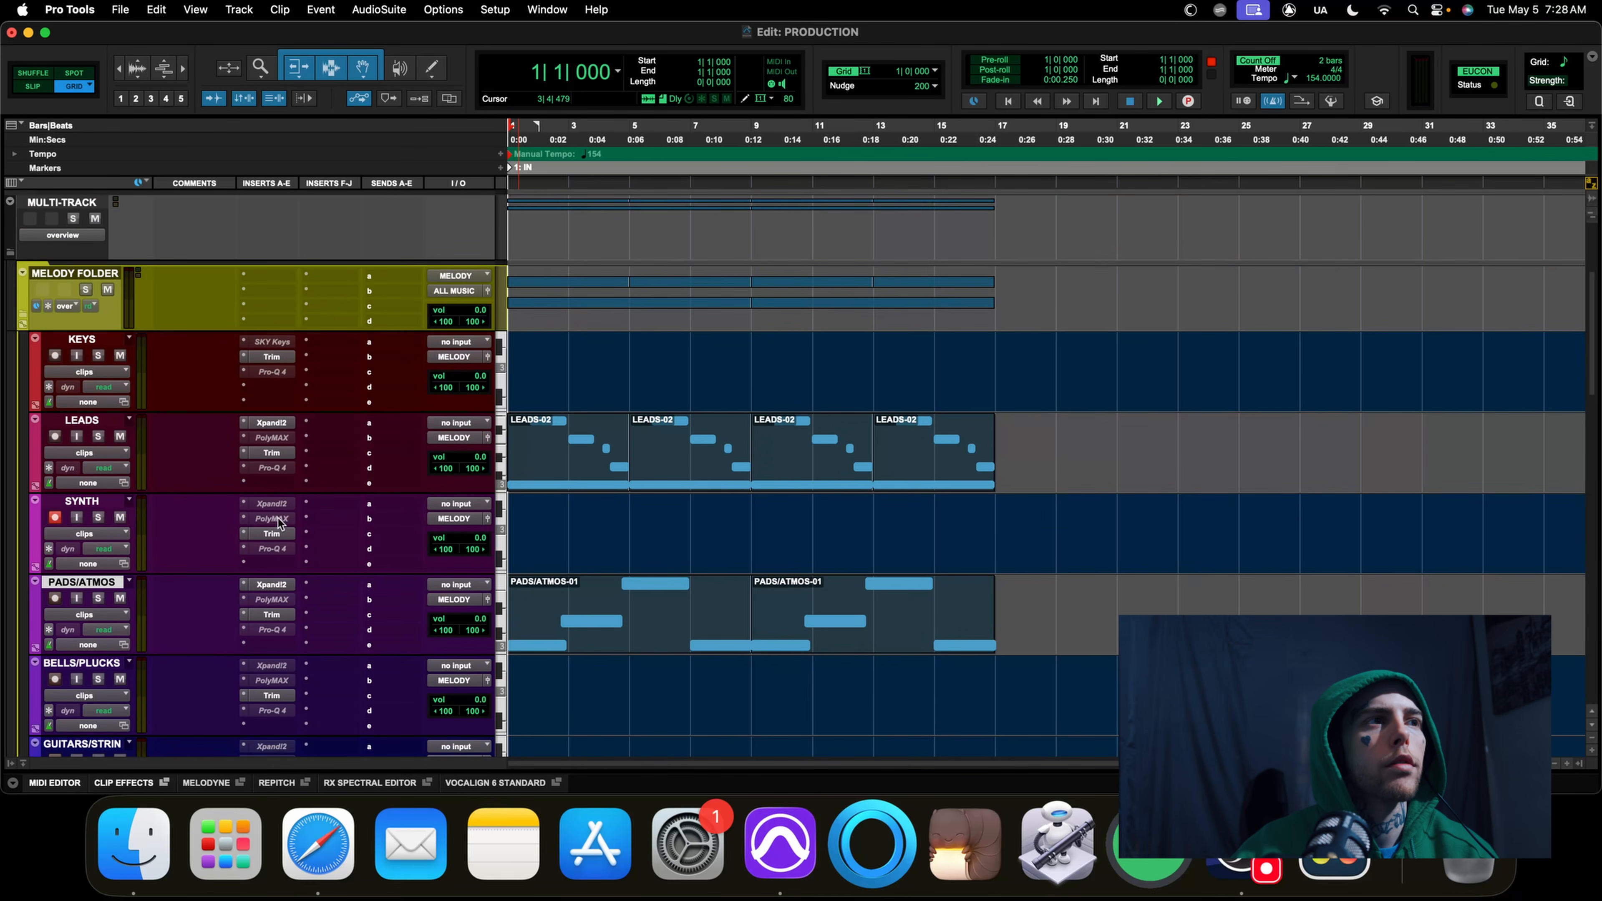
Activate the PolyMAX instrument on the SYNTH track and open its preset browser
right_click(251, 508)
left_click(271, 540)
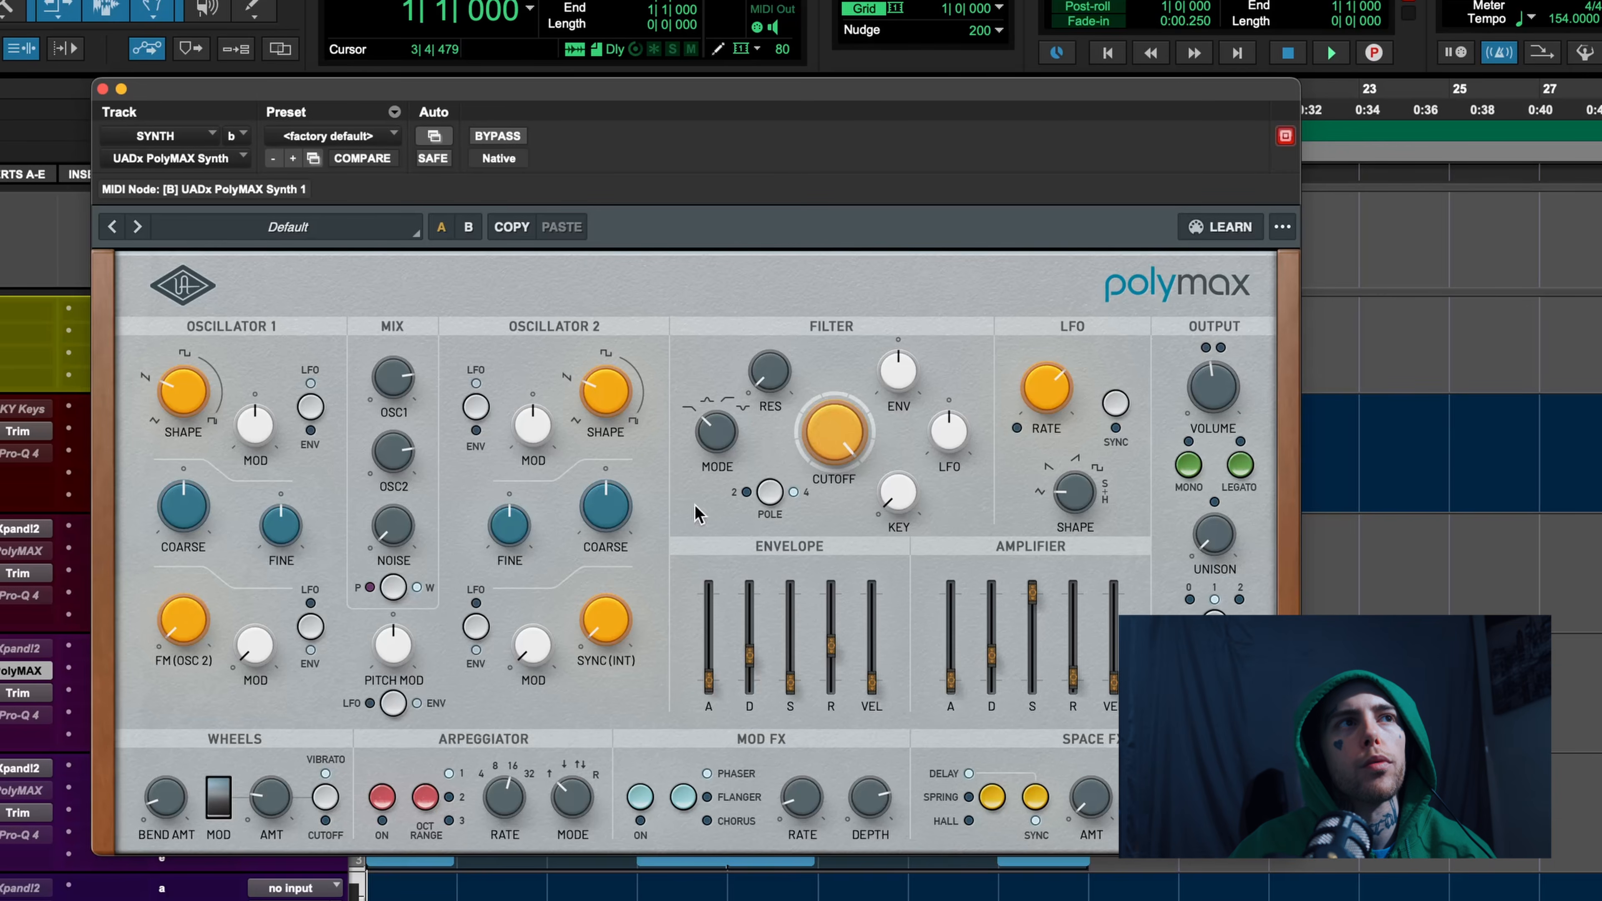
left_click(288, 226)
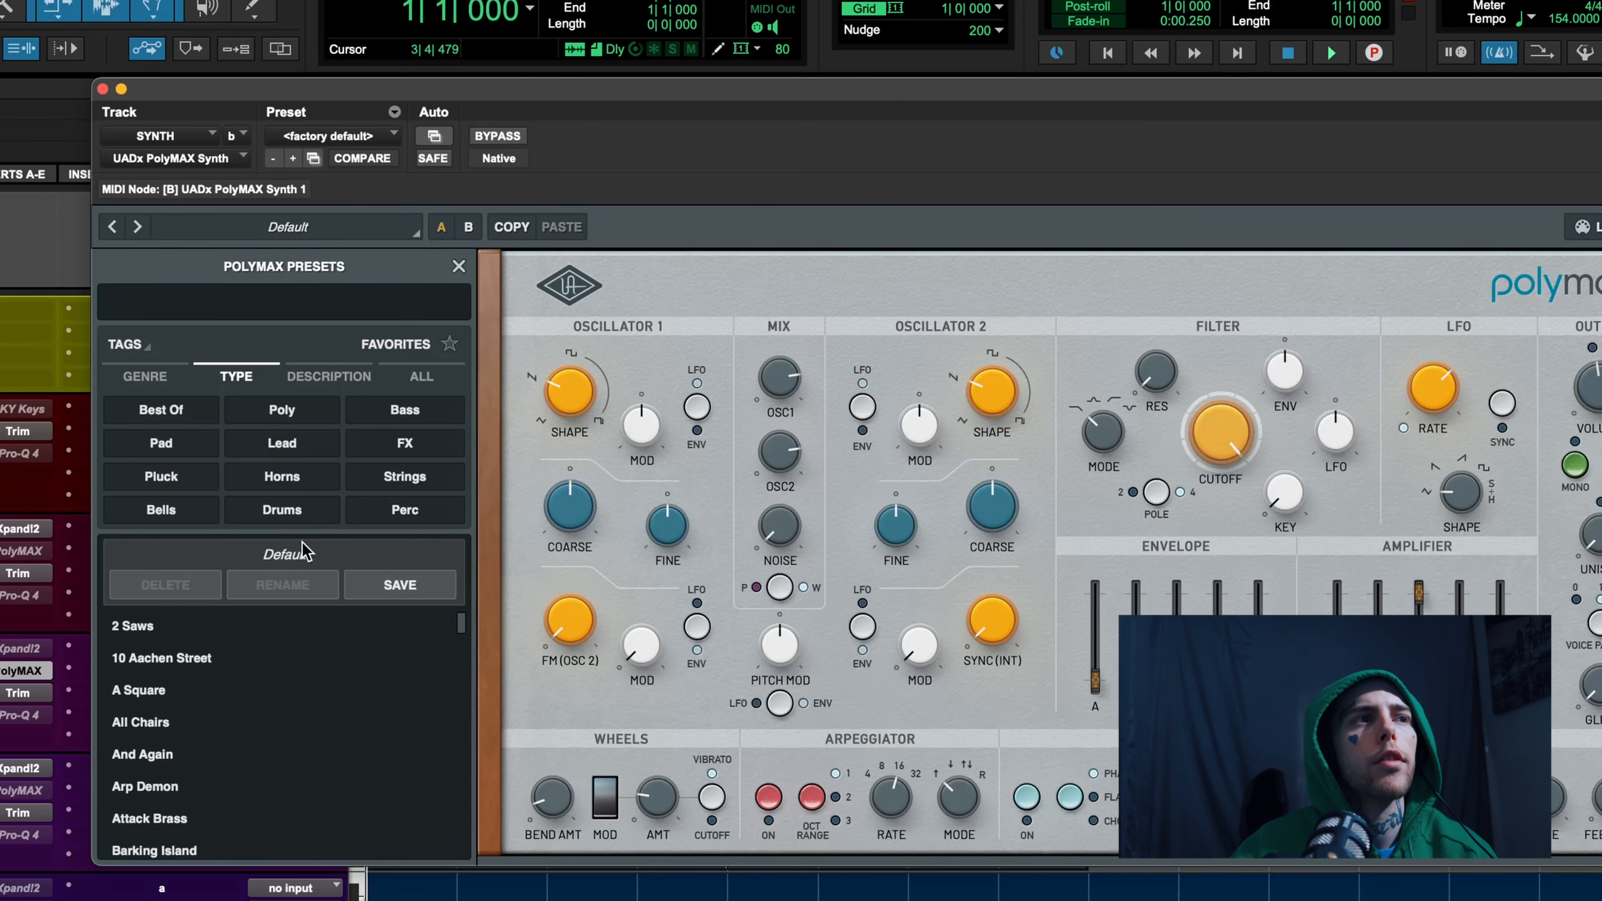
Try the Arp Demon preset, filter the PolyMAX presets to Pad and audition Etherialis and Flange Pad 2
left_click(193, 786)
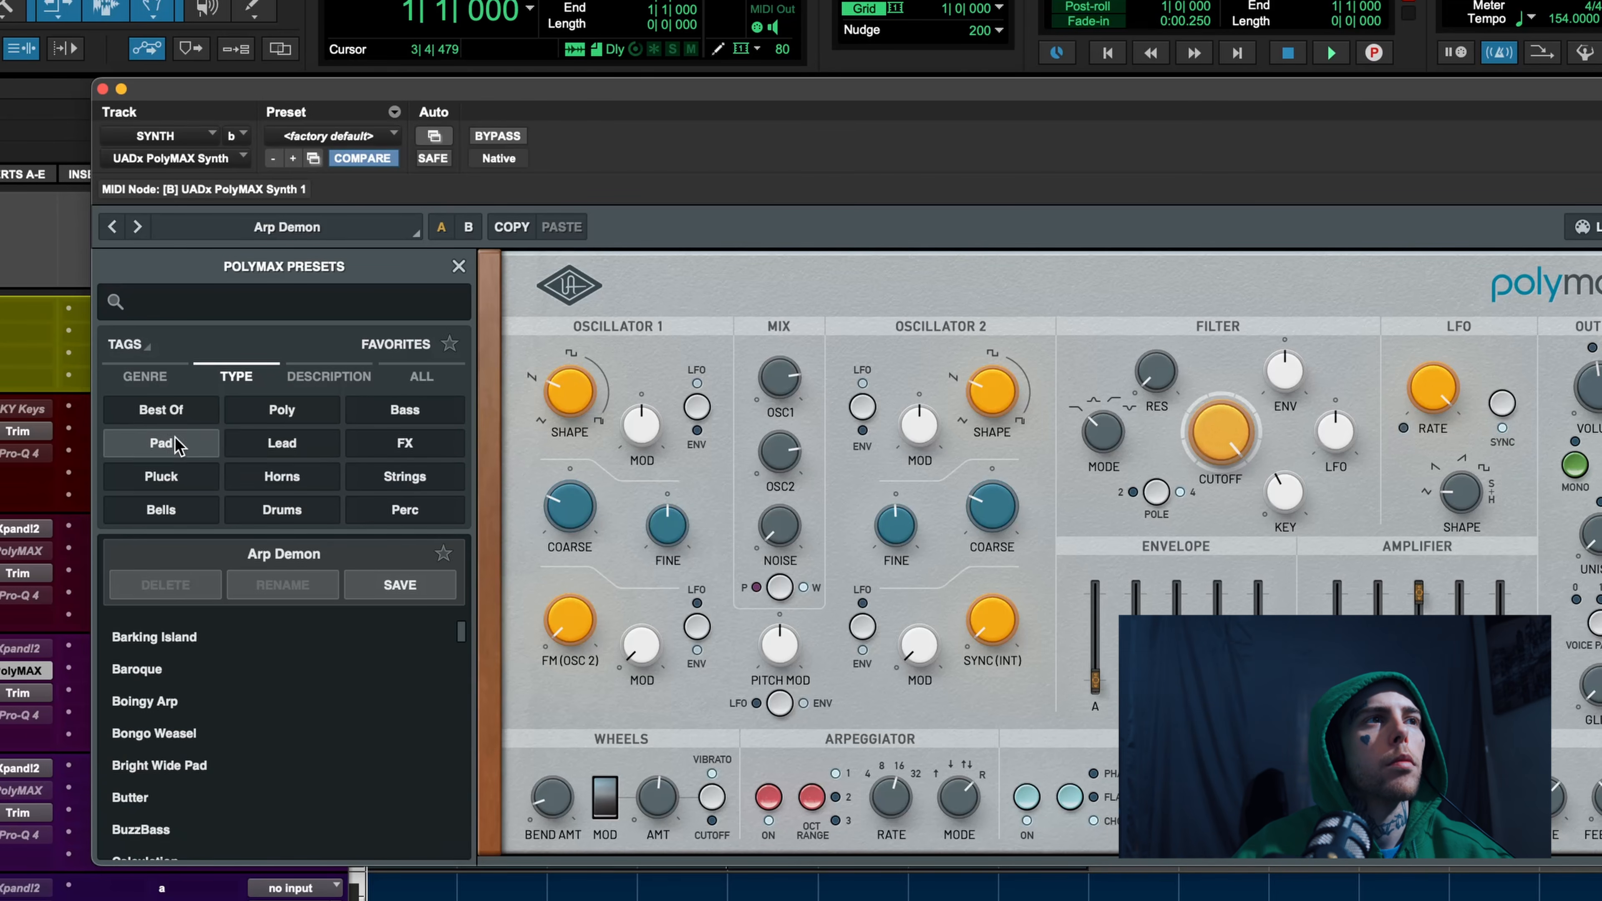
left_click(180, 448)
left_click(282, 667)
scroll(271, 675, "down", 4)
left_click(255, 695)
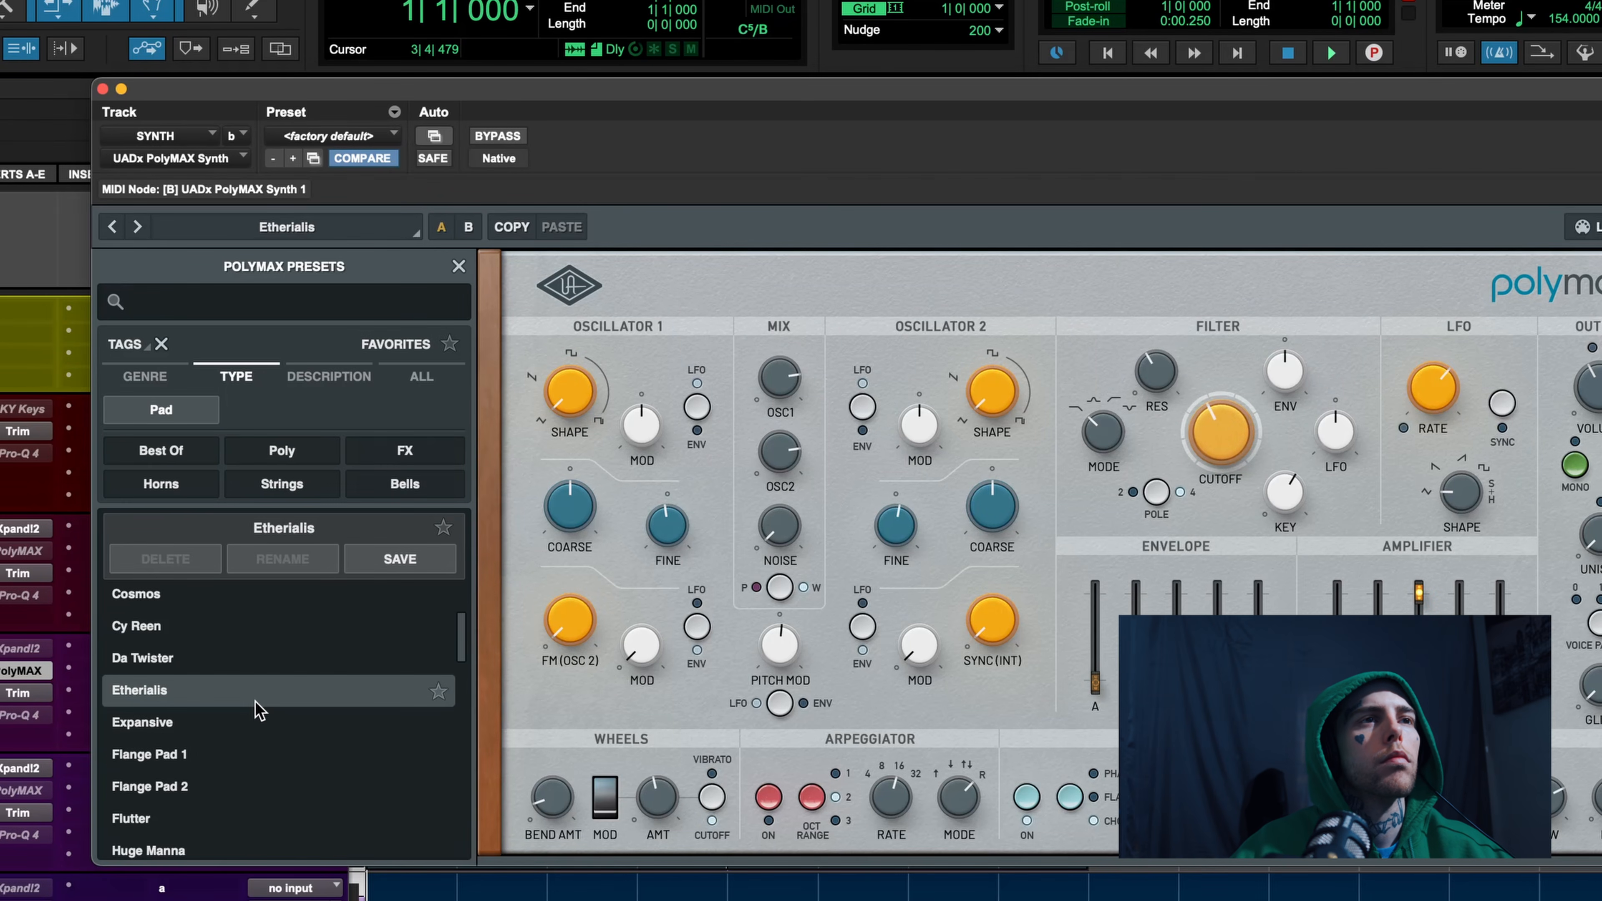
left_click(229, 788)
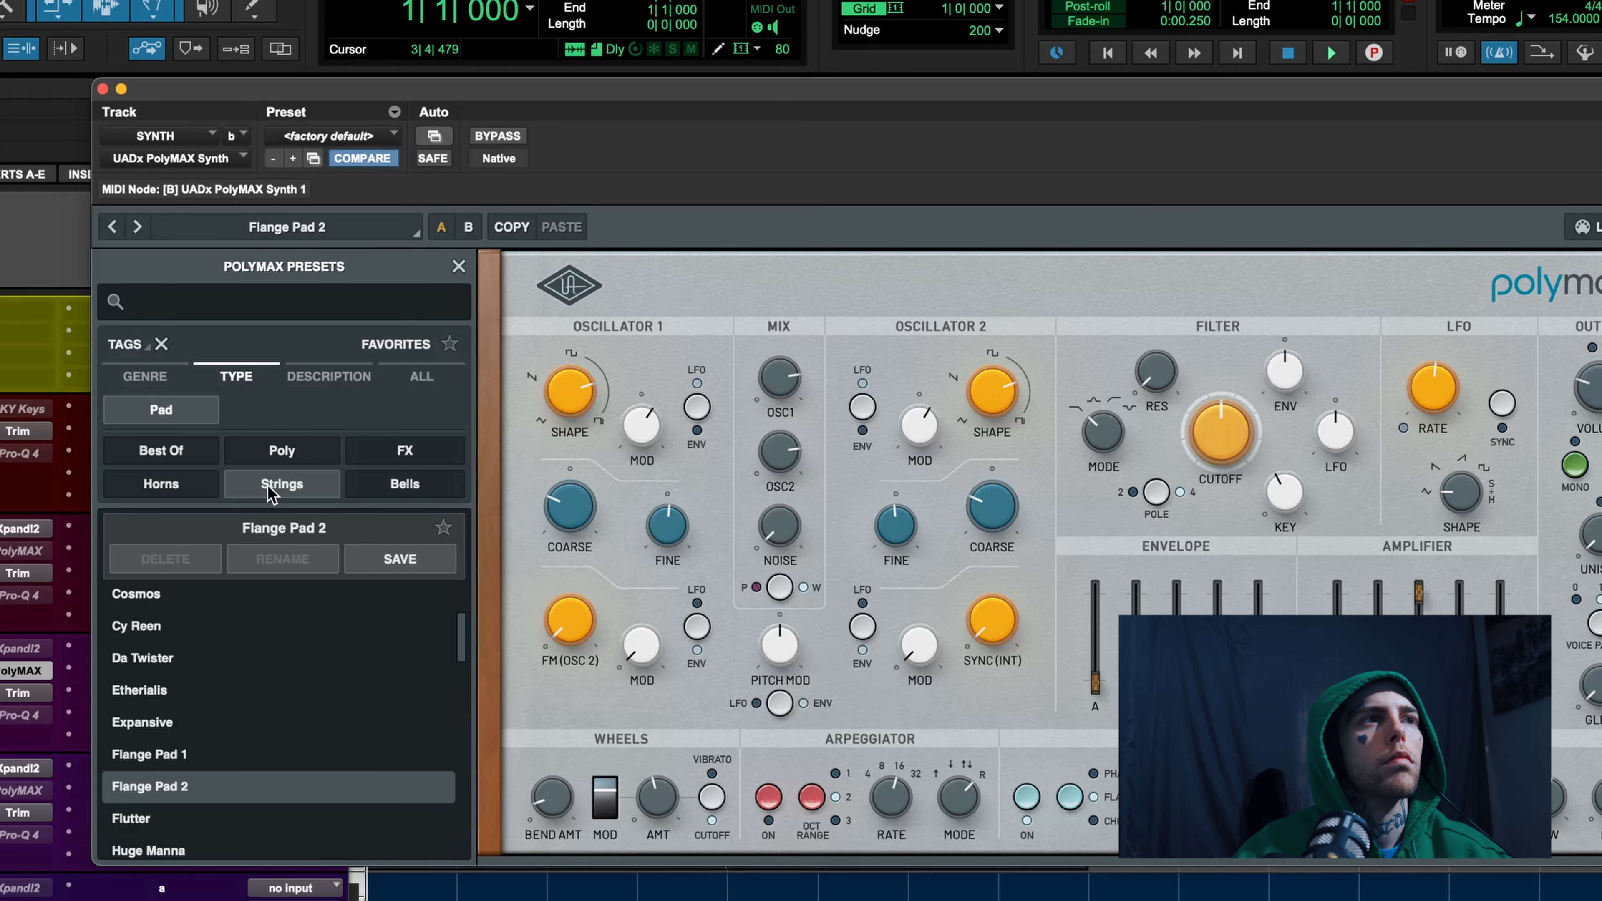
Clear the Pad filter, load the Clockwork preset and try it over the playing arrangement
left_click(214, 409)
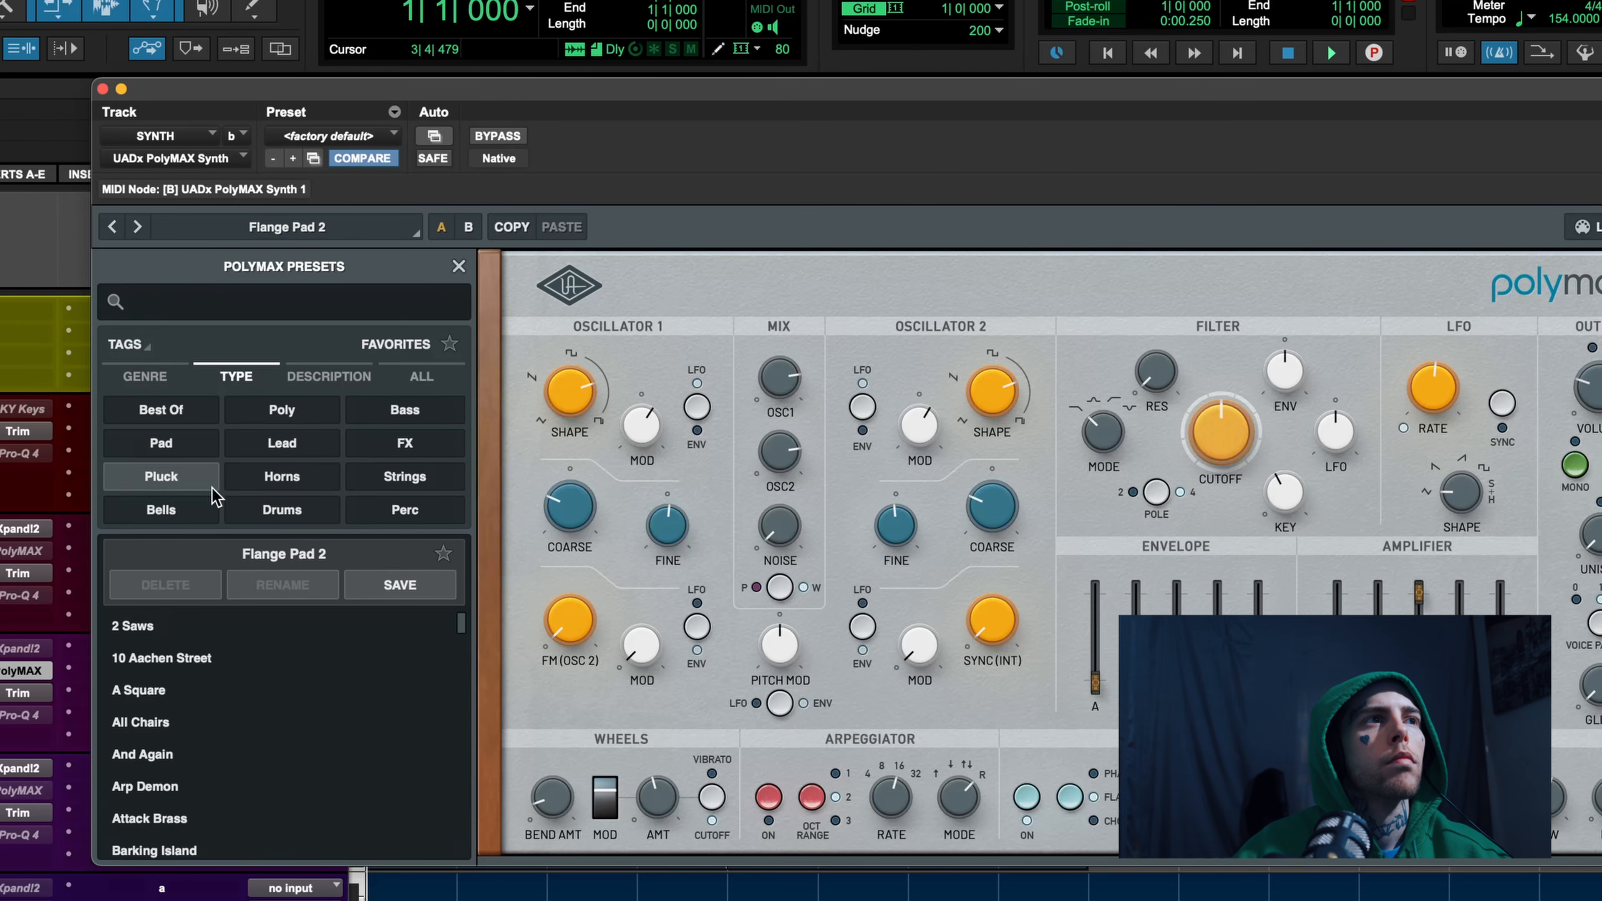
scroll(249, 663, "down", 8)
scroll(249, 663, "down", 5)
left_click(160, 796)
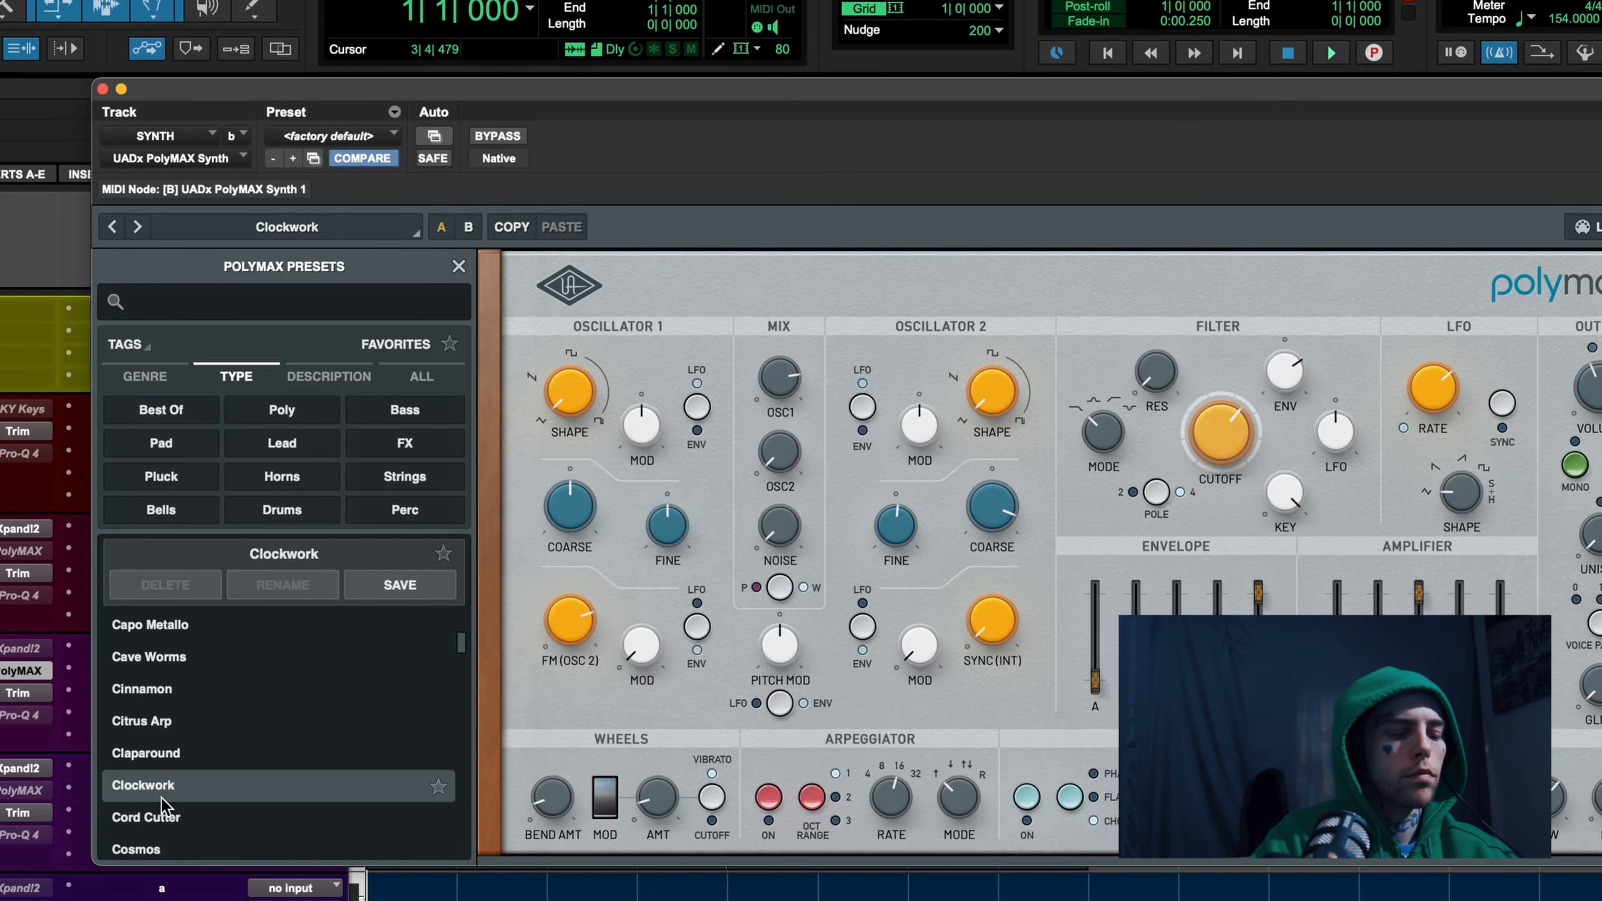
key("space")
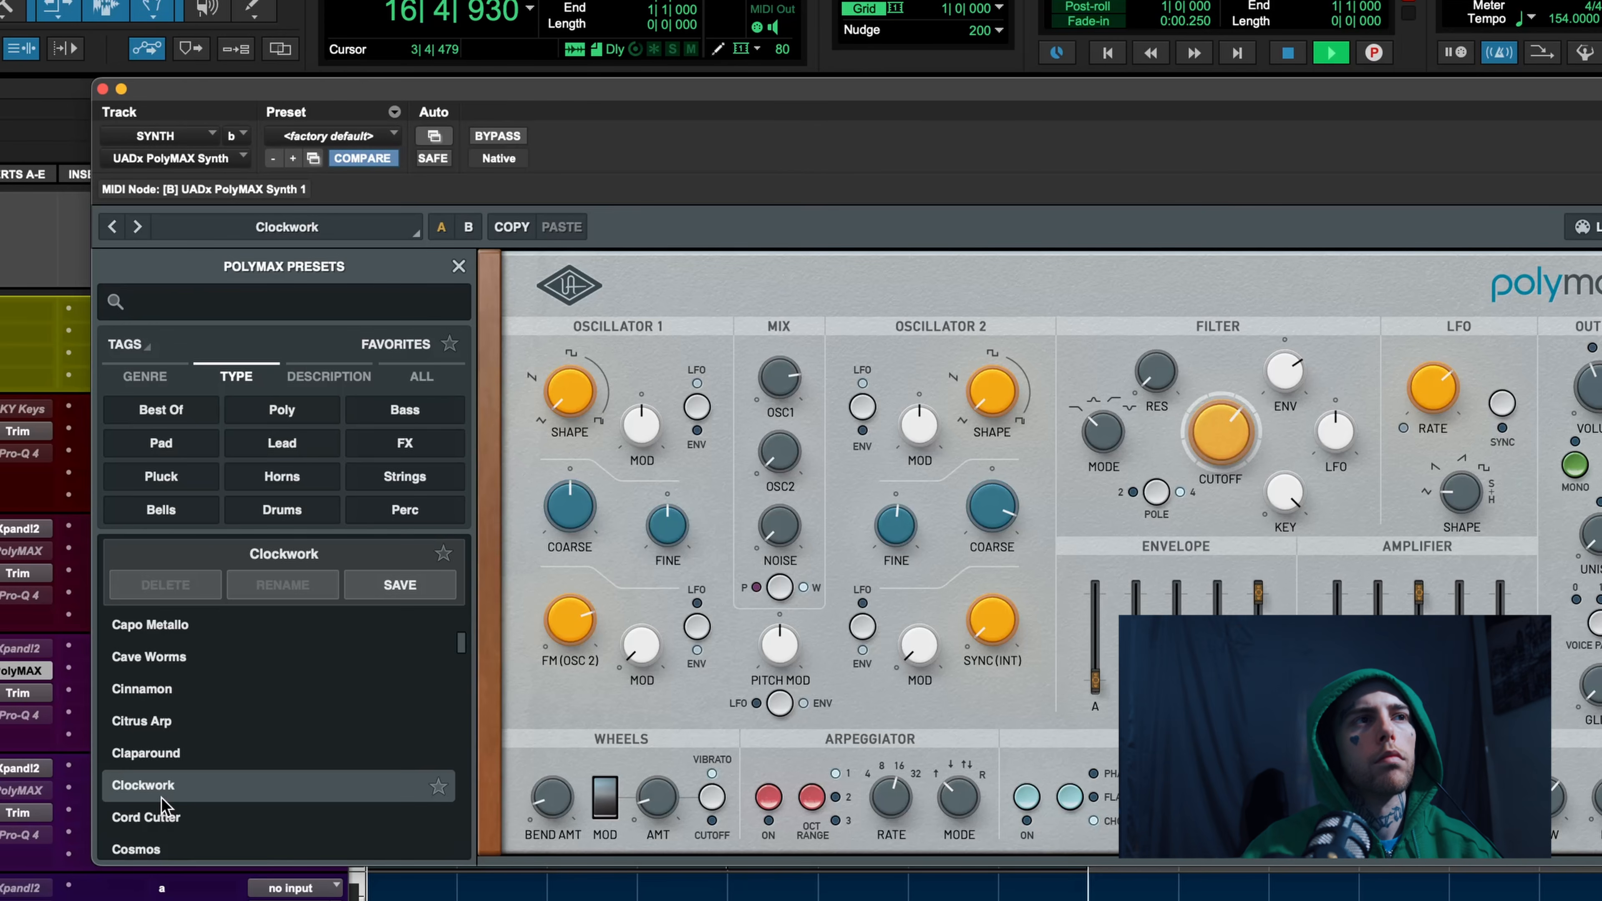
scroll(162, 797, "down", 5)
key("space")
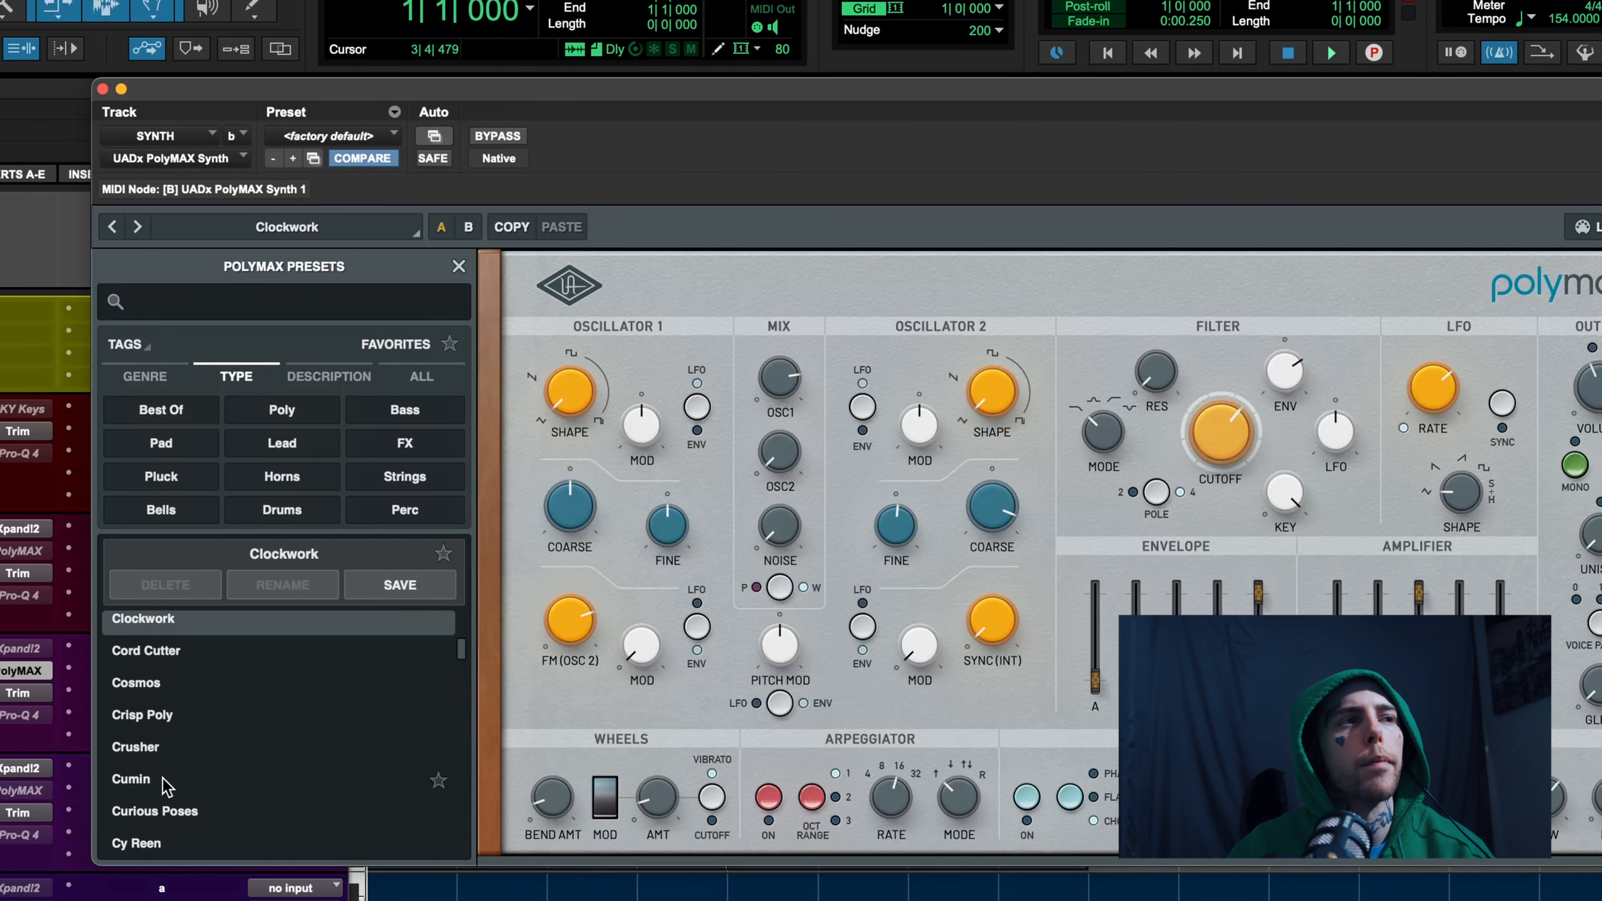
Try the Cumin preset, load Cy Reen and audition it over the playing arrangement
left_click(168, 780)
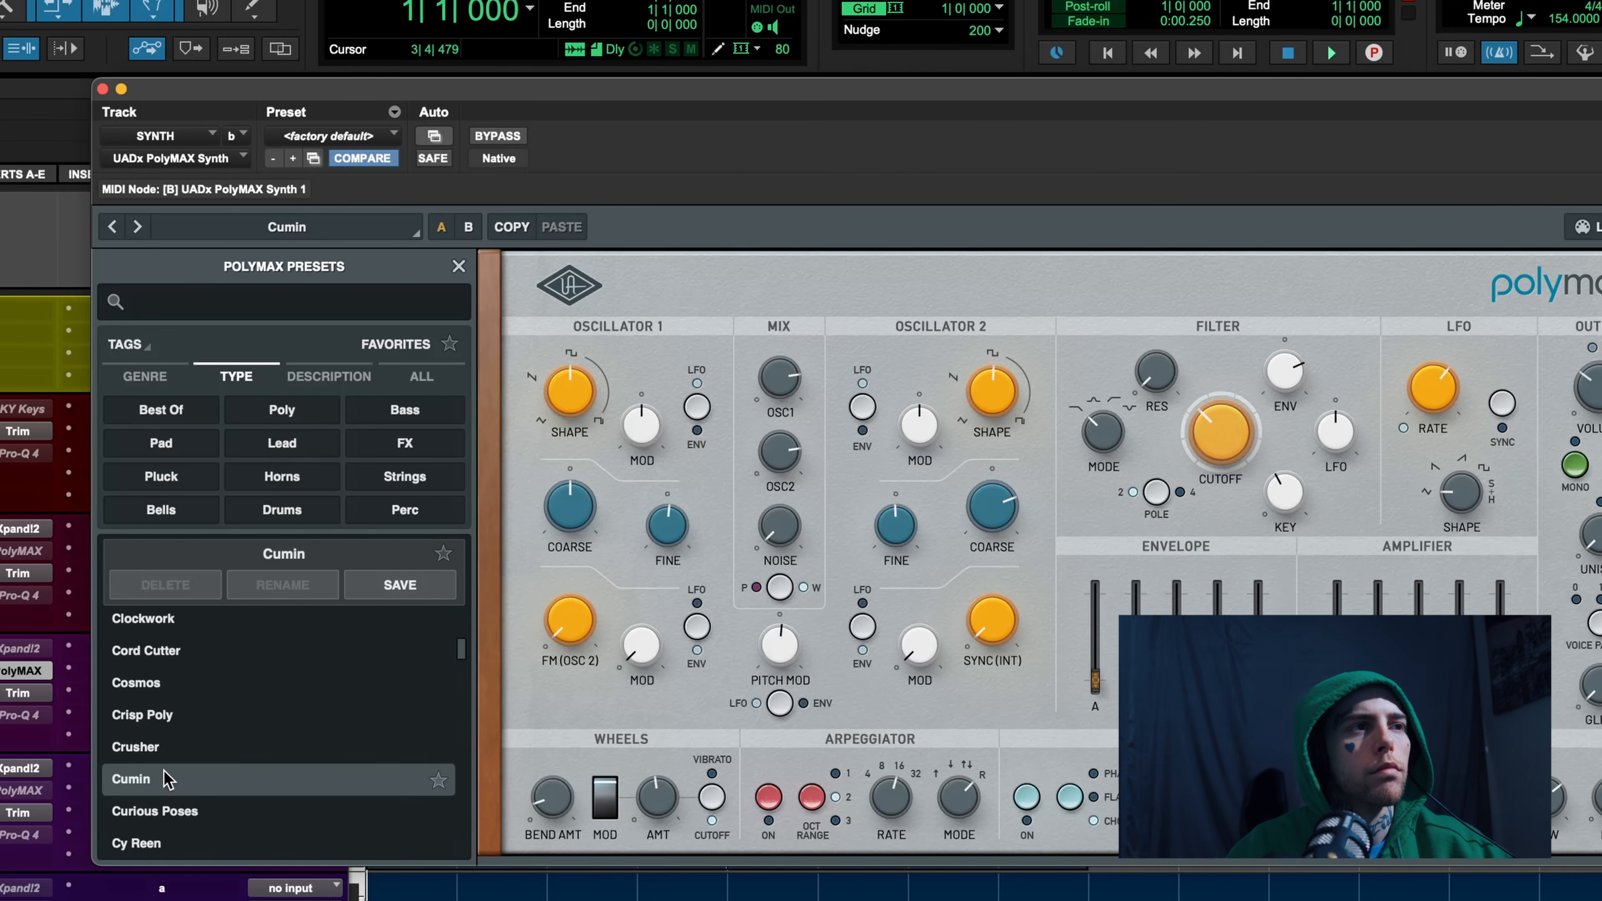
scroll(167, 780, "down", 1)
left_click(171, 792)
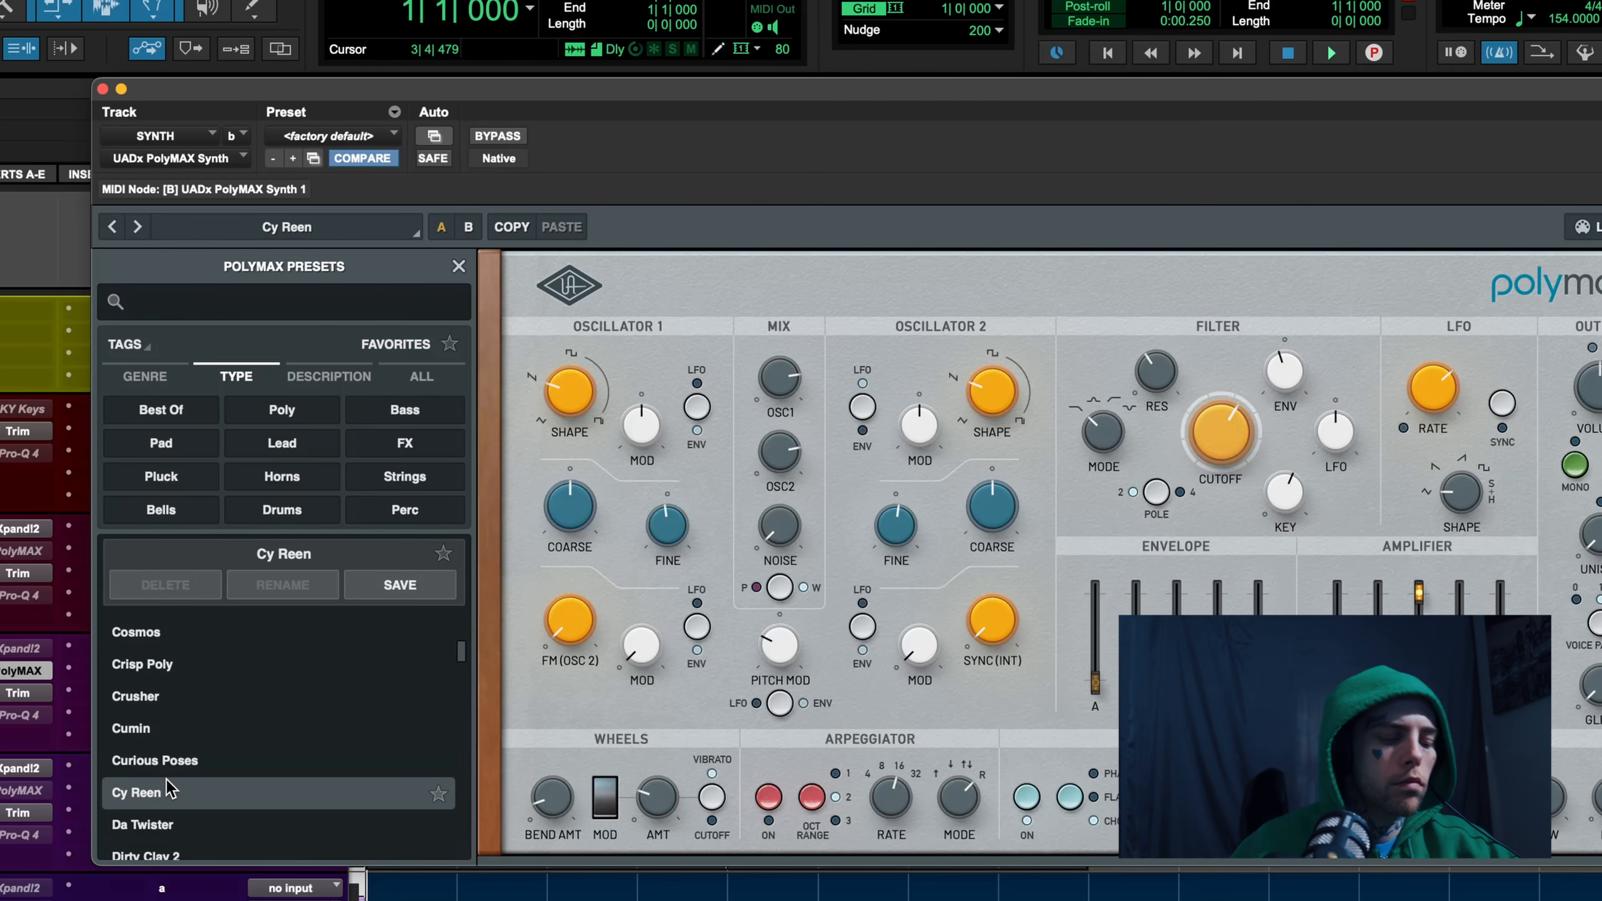
key("space")
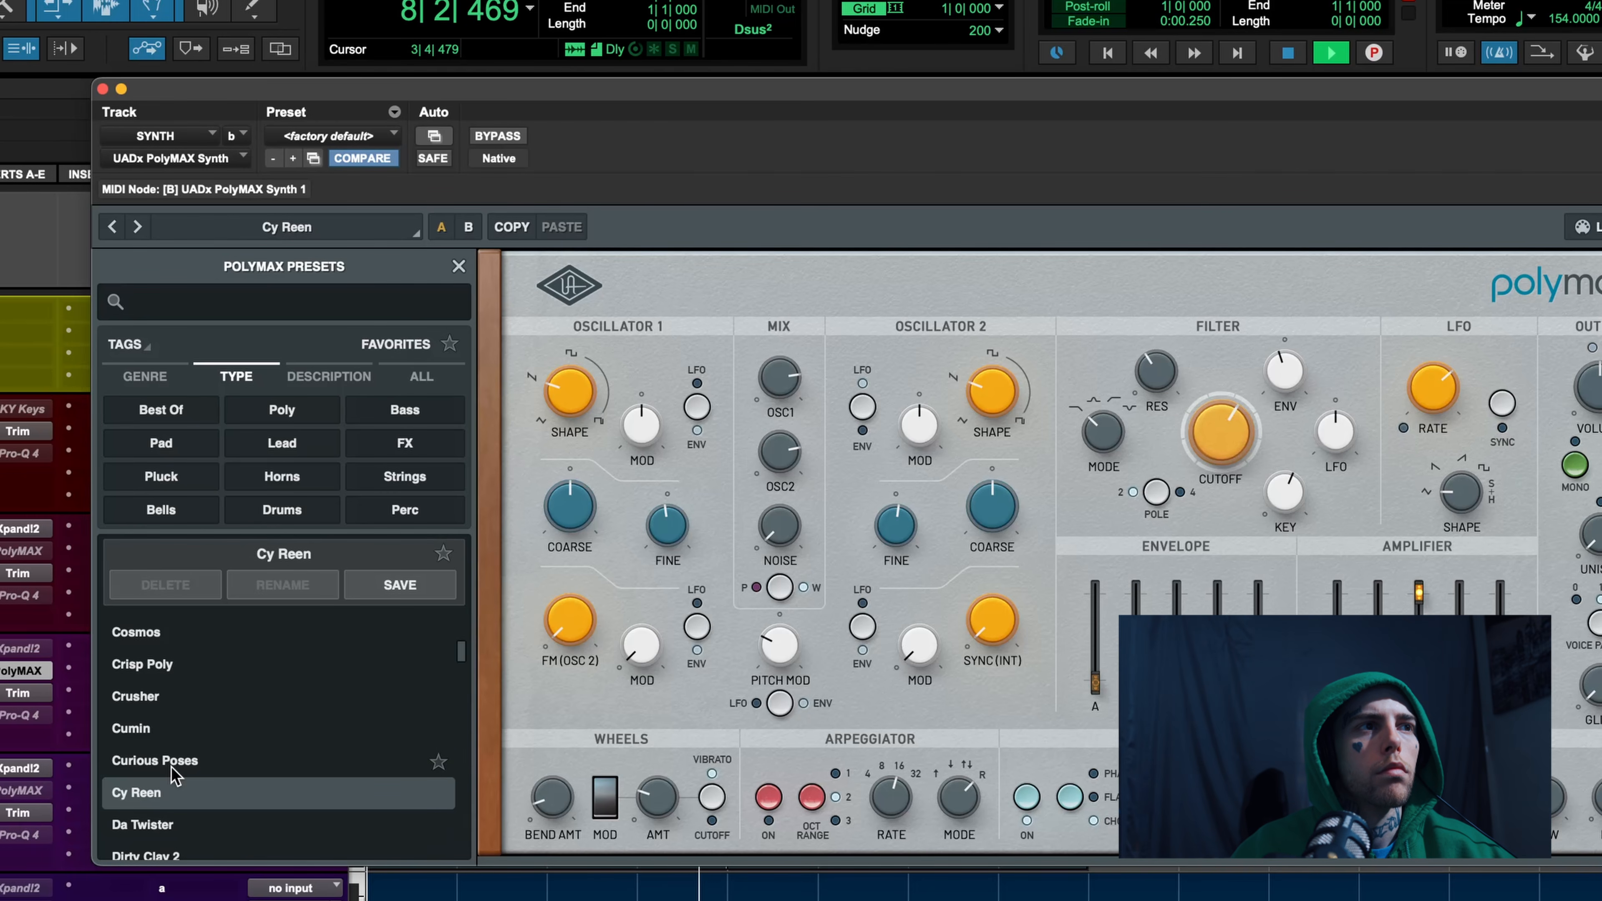
scroll(174, 782, "down", 1)
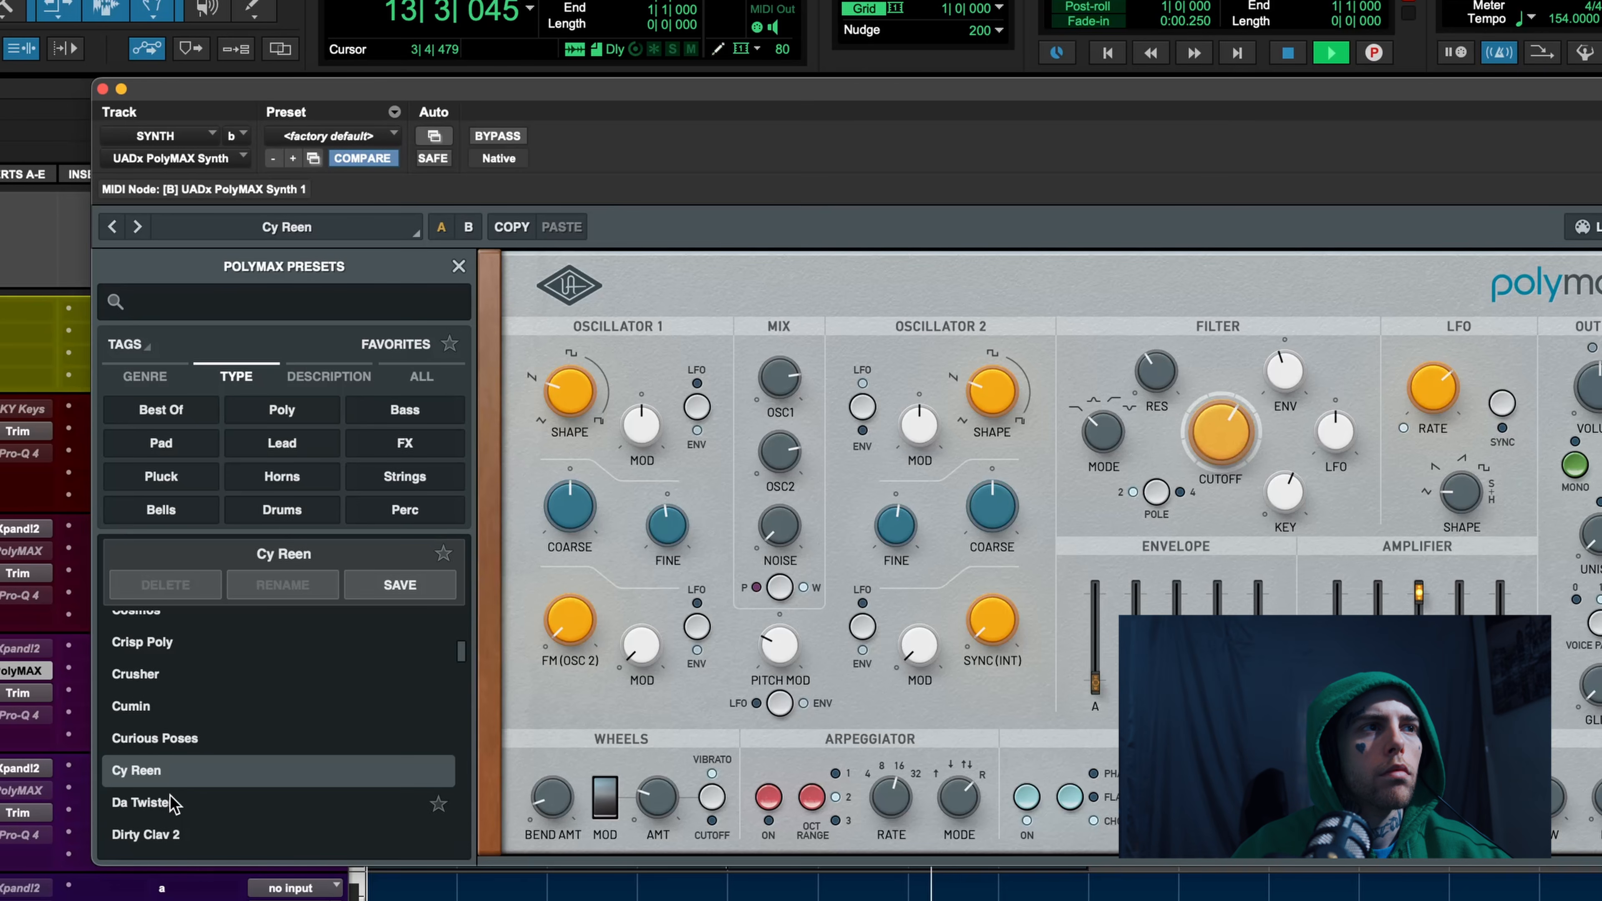
Audition the Da Twister and Dirty Clav 1 presets in PolyMAX
left_click(170, 796)
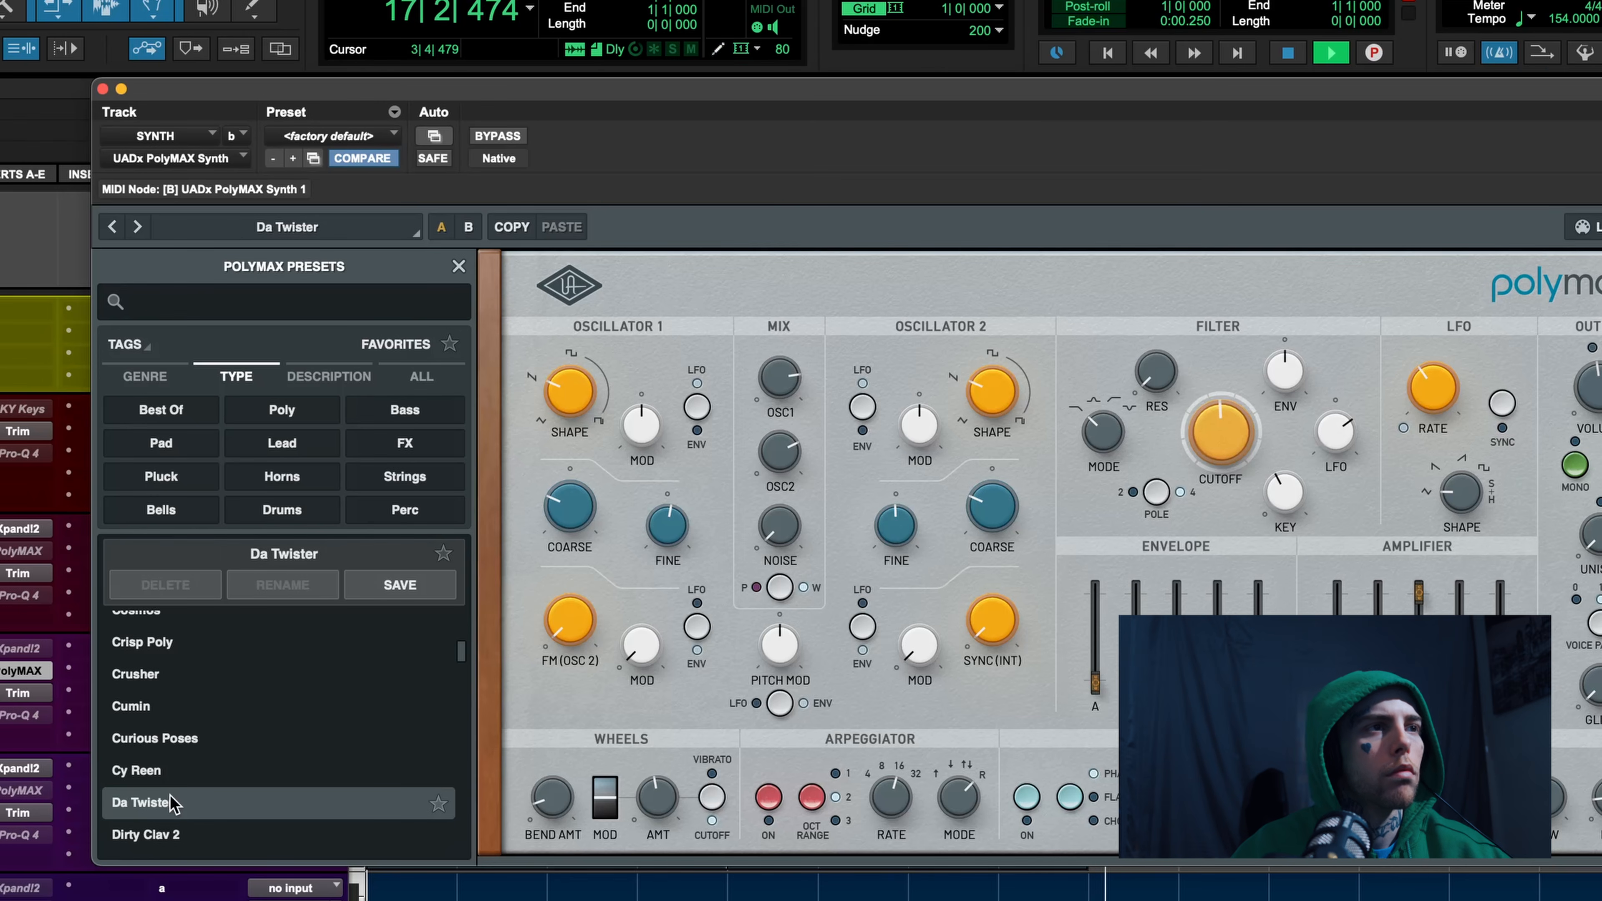
scroll(173, 803, "down", 2)
left_click(174, 800)
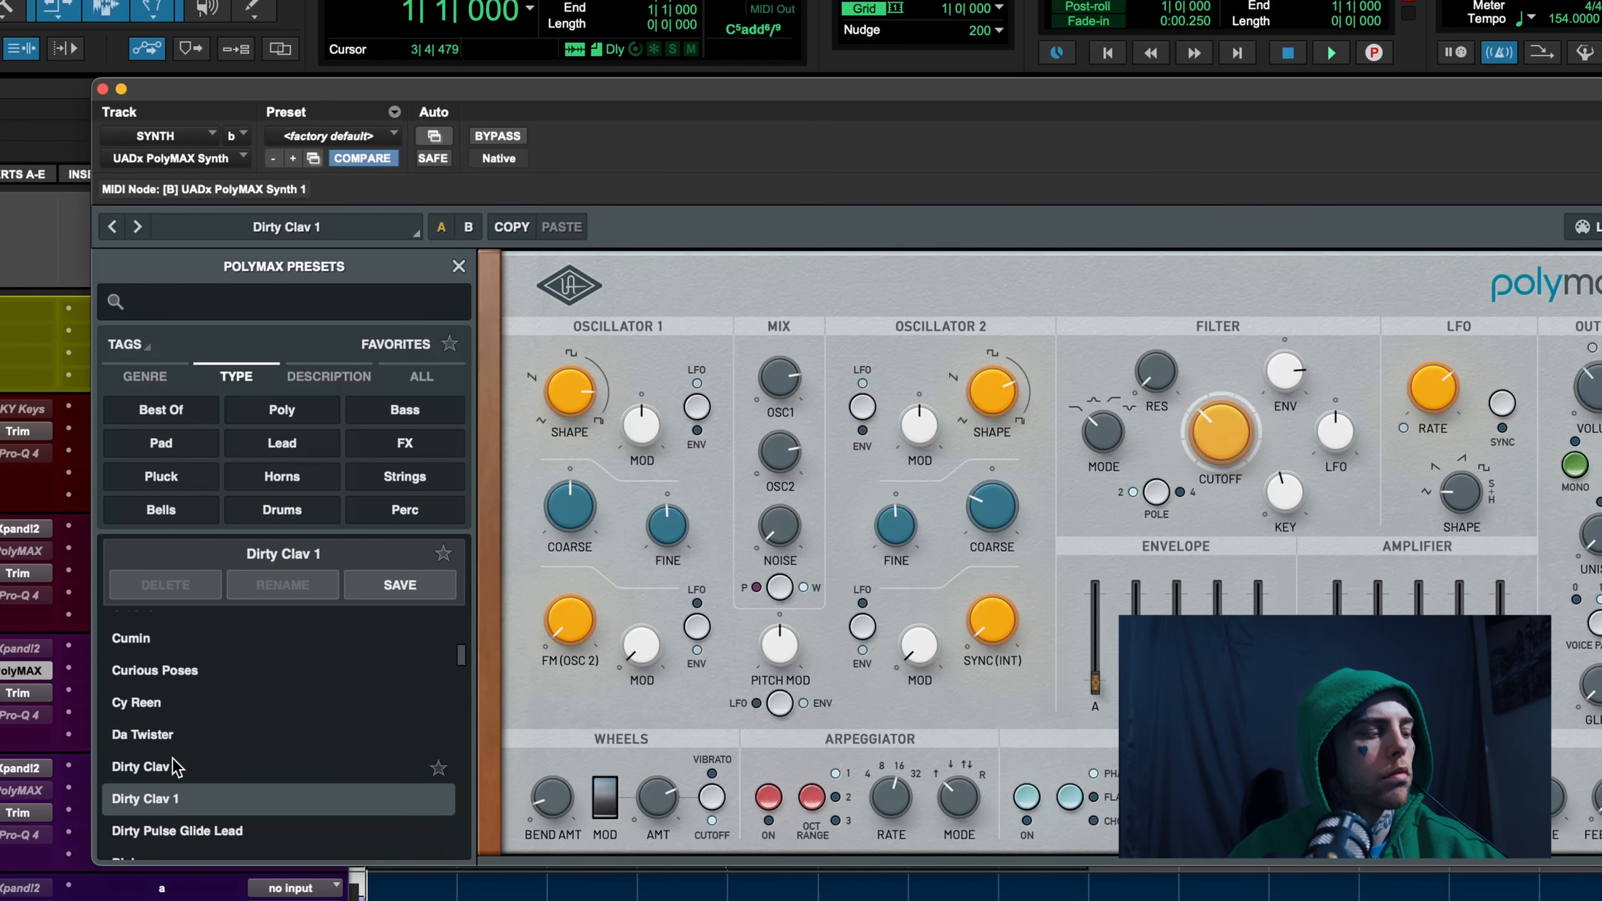
Go back to the Cumin preset and compare it with Da Twister and Cy Reen
scroll(182, 706, "up", 3)
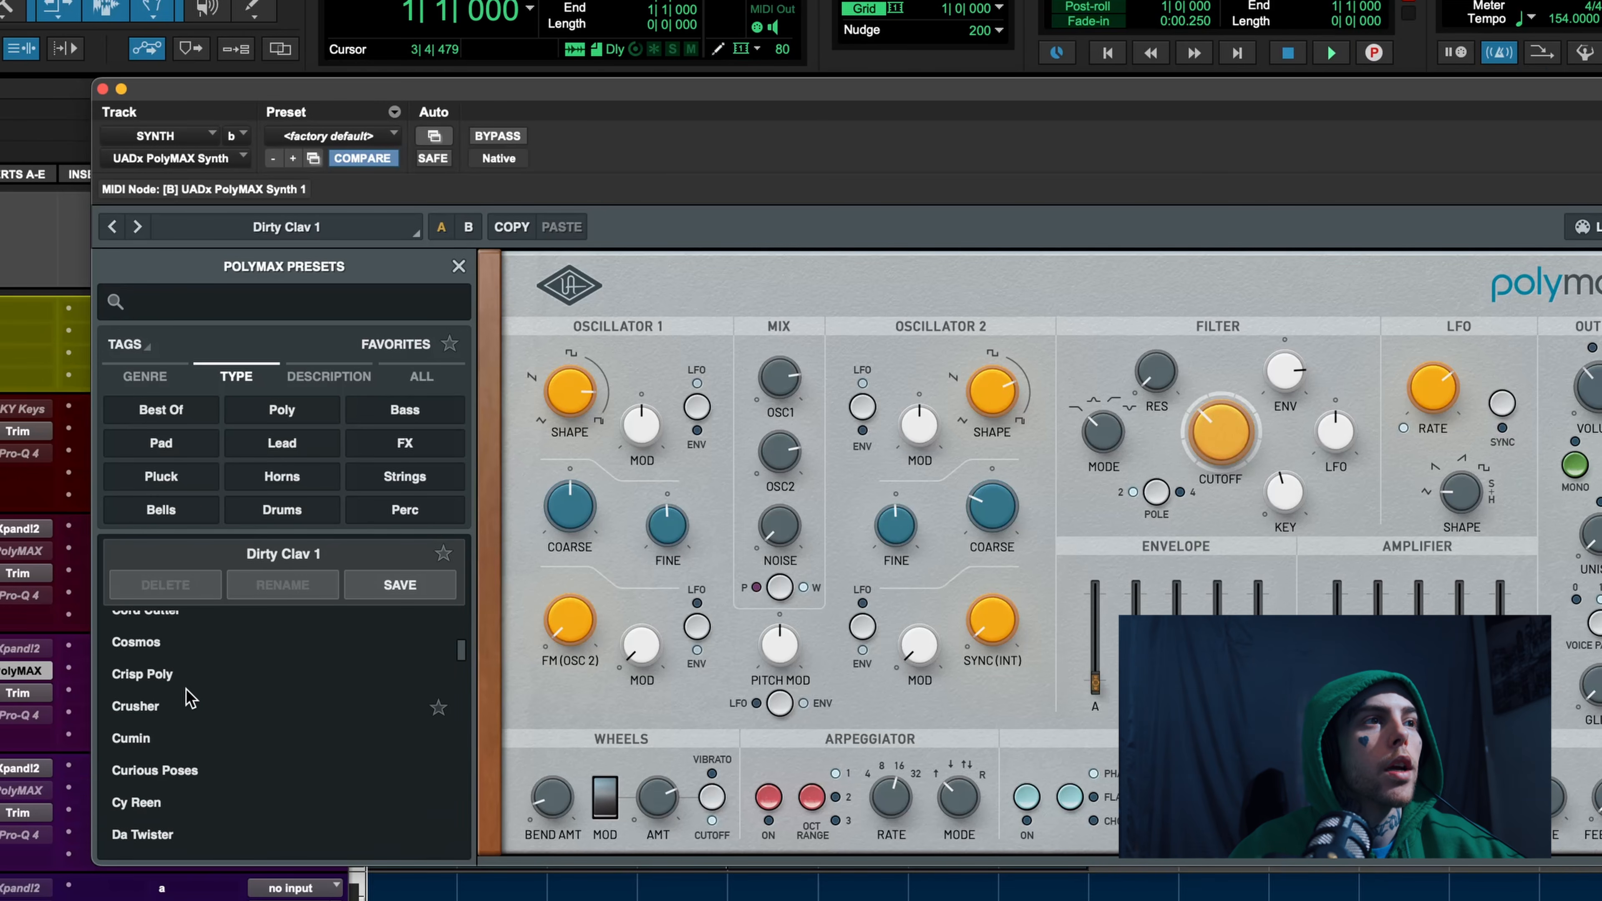
left_click(155, 747)
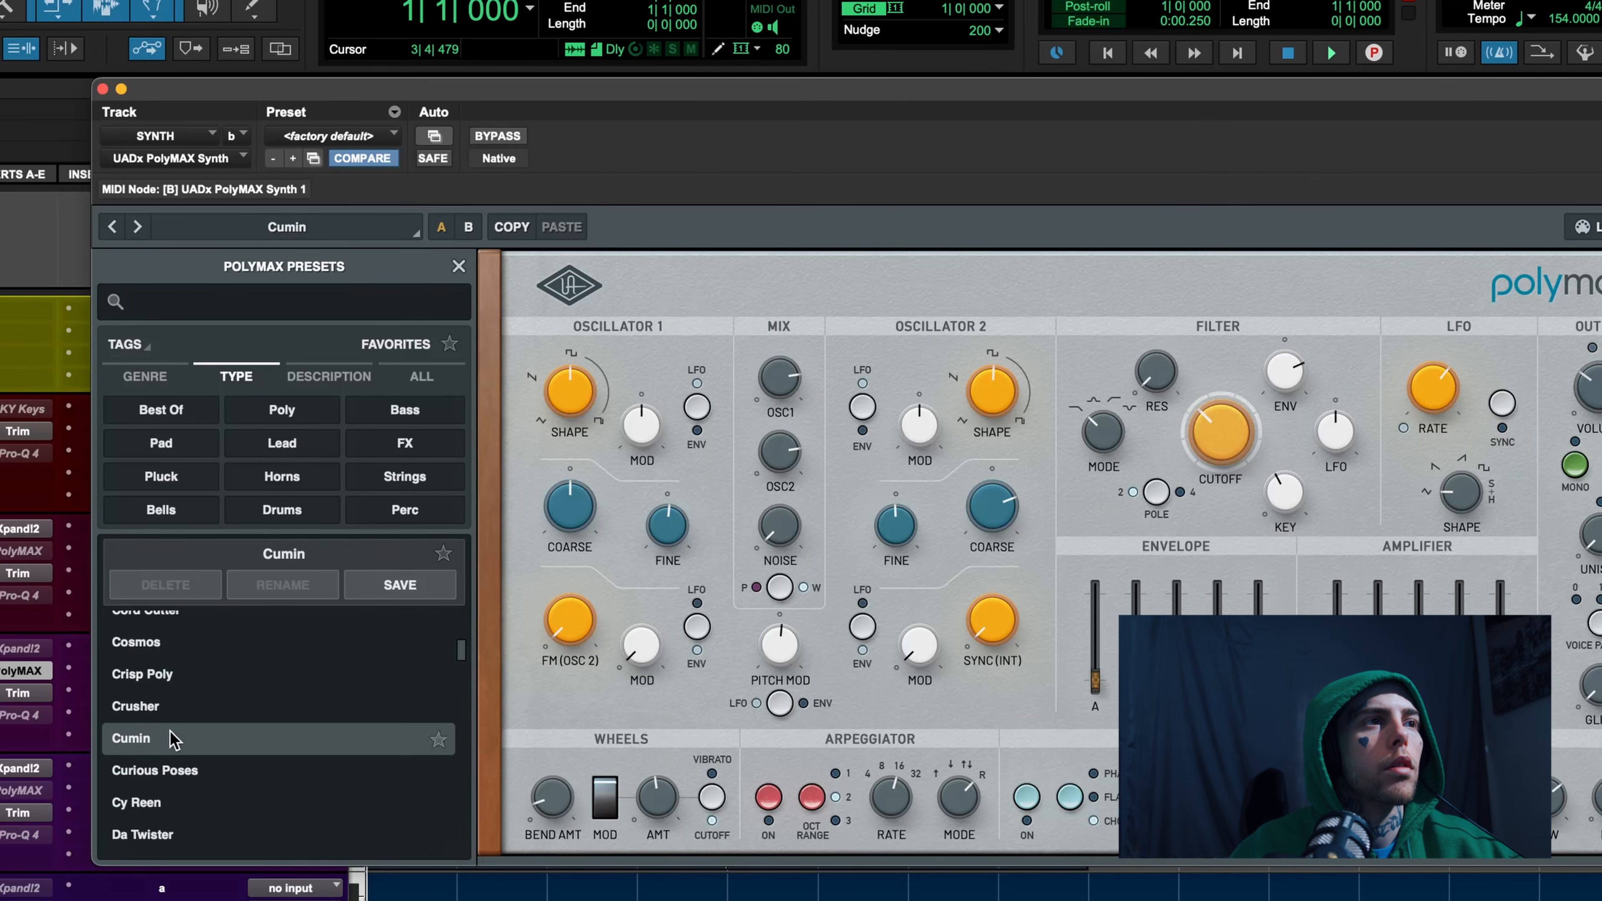
left_click(158, 824)
left_click(161, 841)
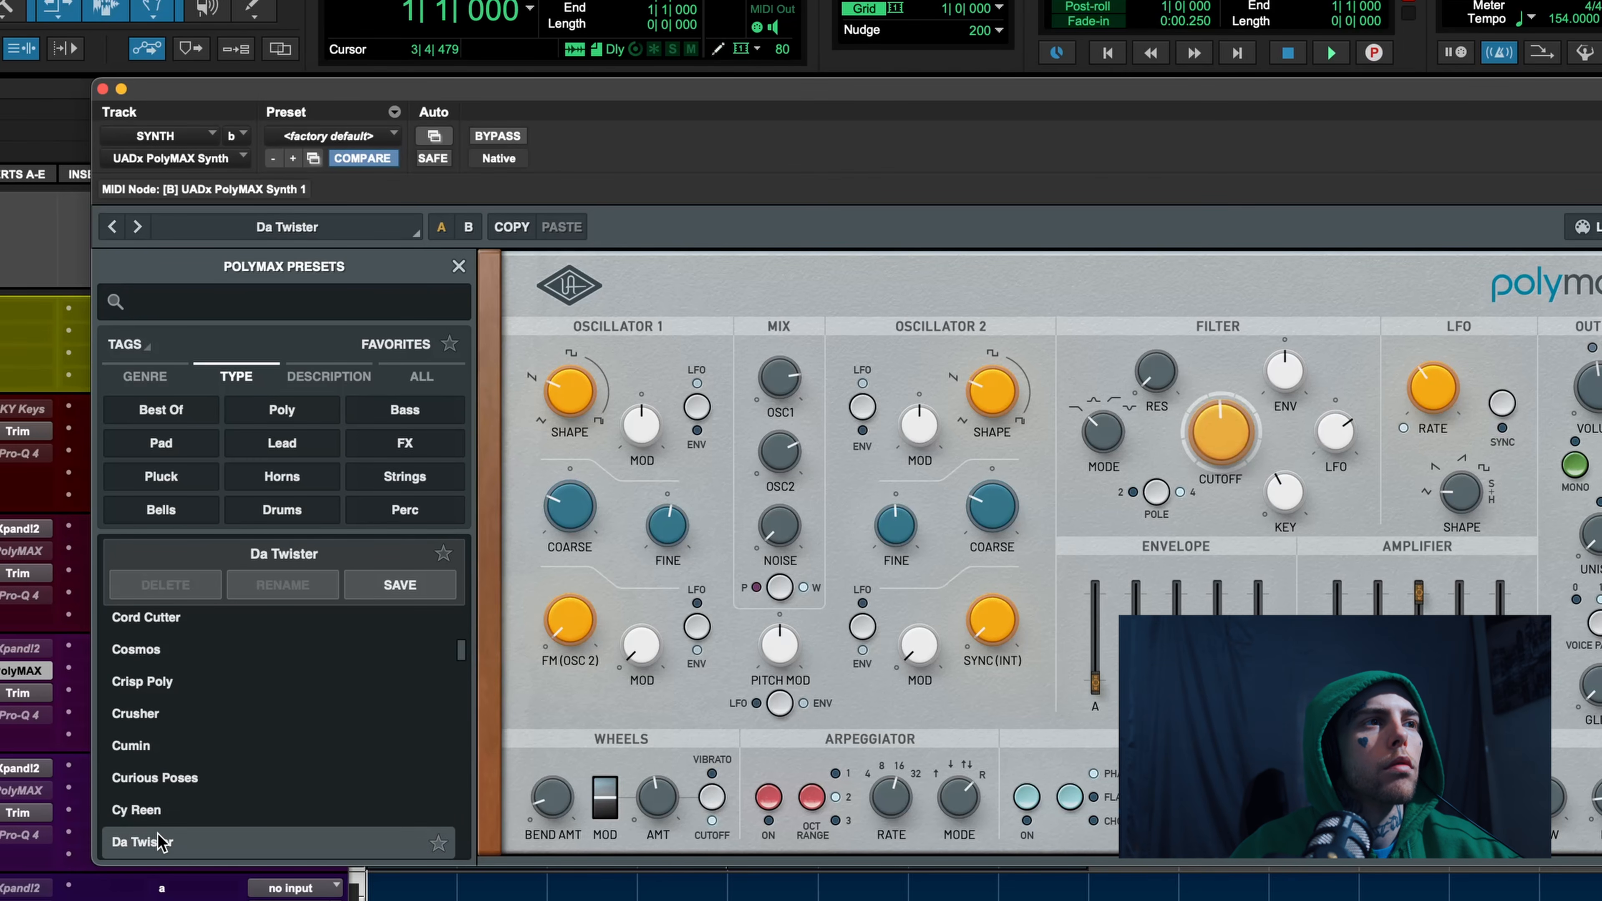
left_click(163, 810)
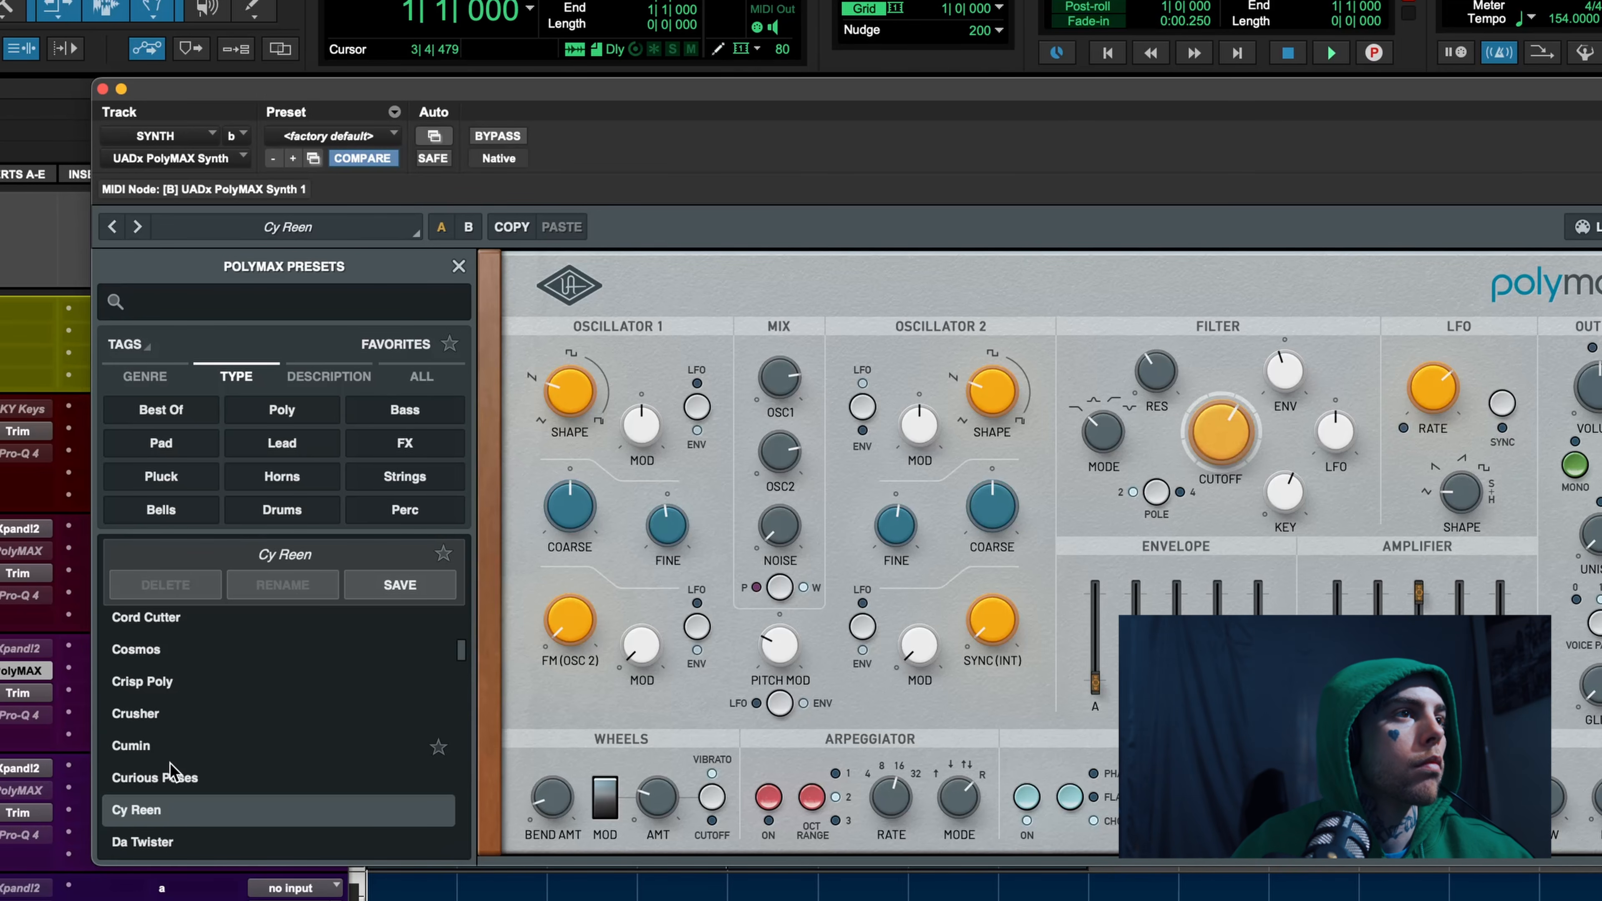
Audition Curious Poses, Crusher and Cumin, and compare them with Da Twister and Cy Reen
left_click(177, 775)
left_click(171, 722)
left_click(170, 748)
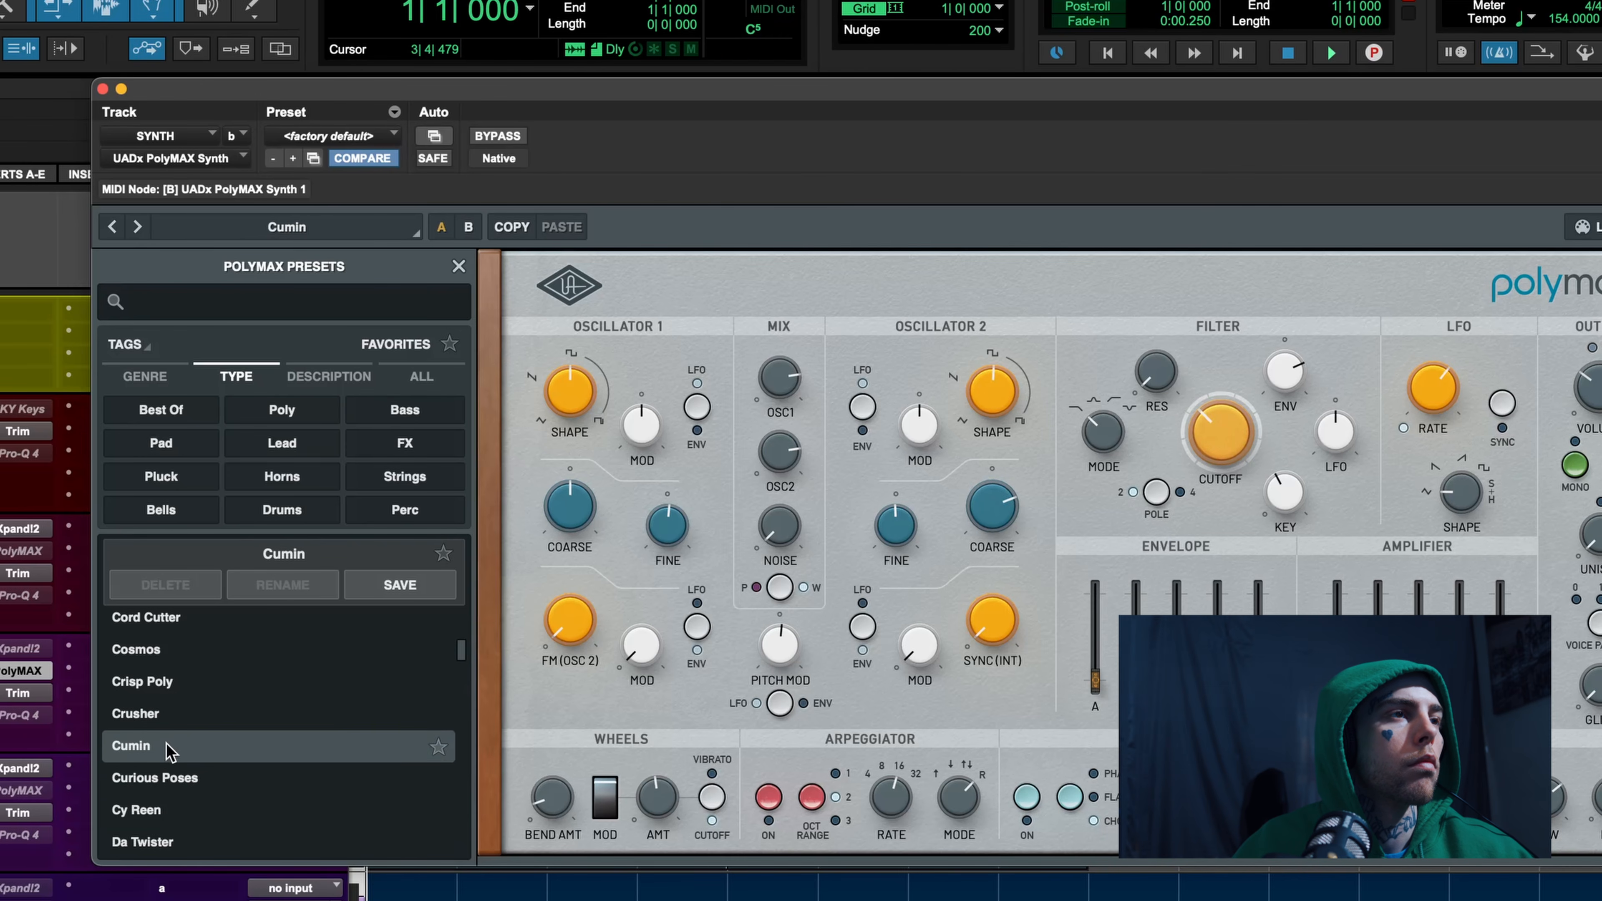
scroll(170, 707, "up", 1)
scroll(171, 707, "down", 2)
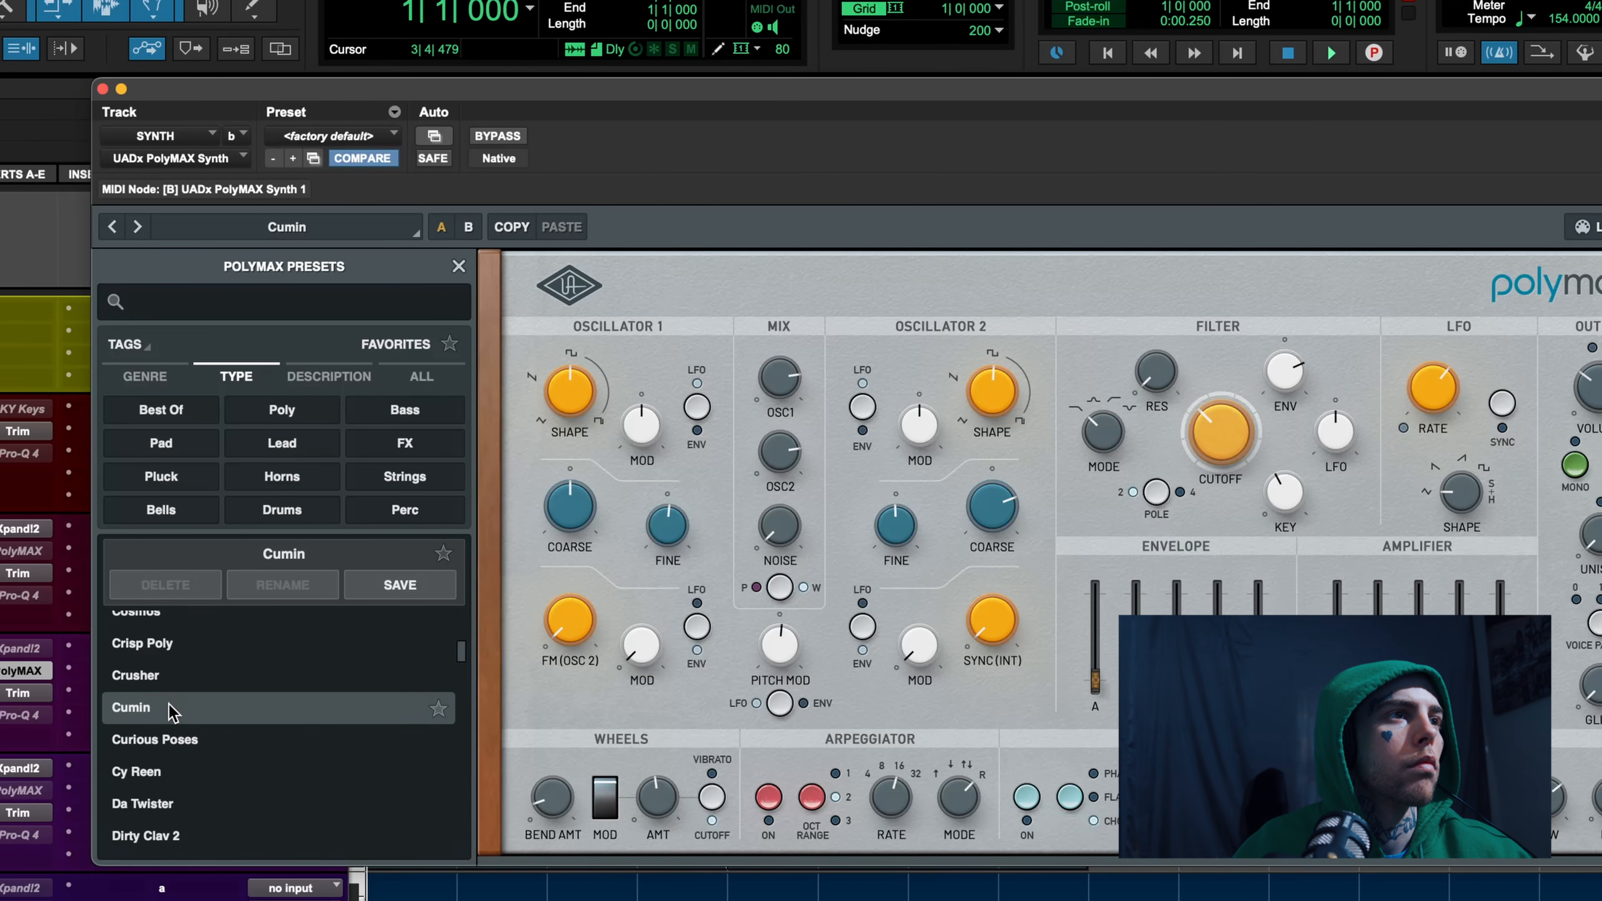
left_click(163, 801)
left_click(166, 773)
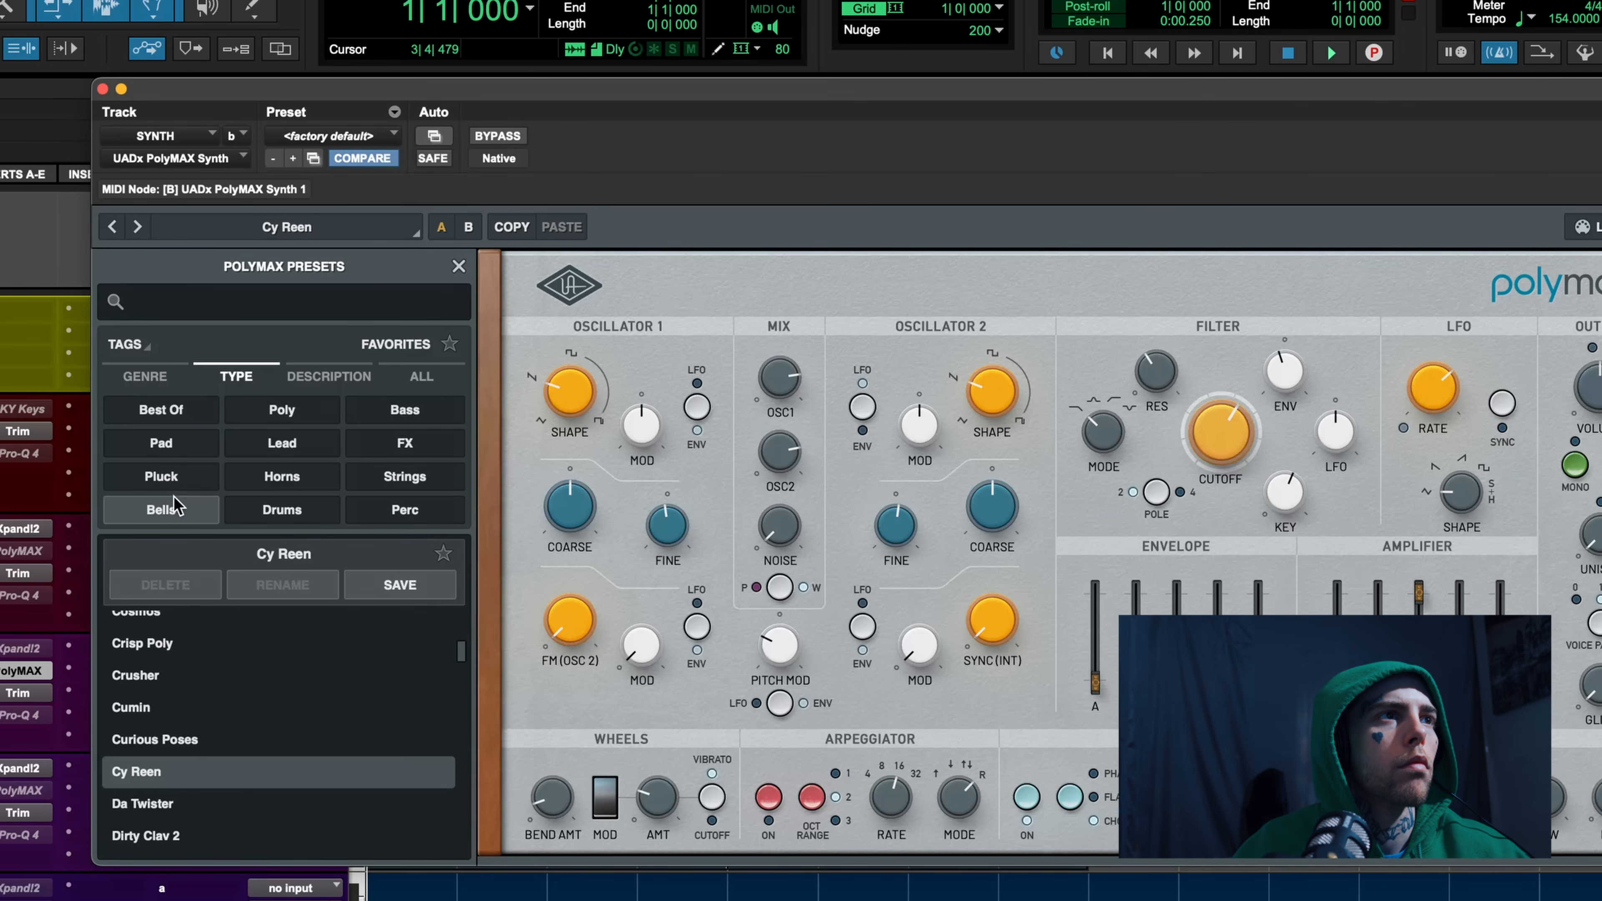
Filter the PolyMAX presets to Bells, audition Temple and load PentaBell
left_click(169, 509)
left_click(357, 856)
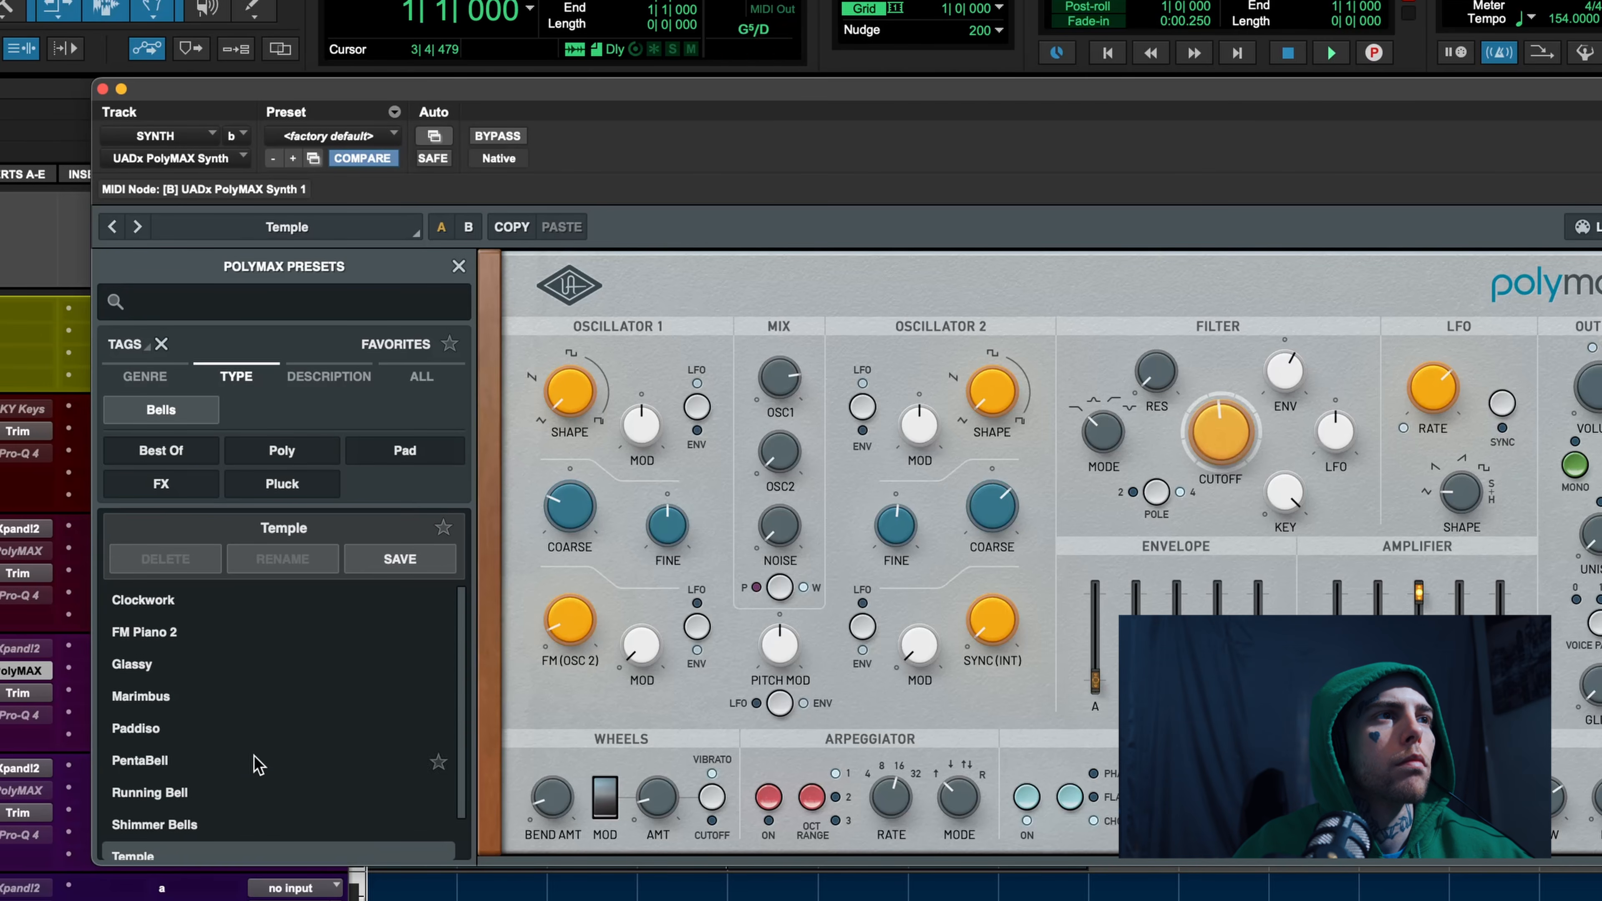
left_click(280, 756)
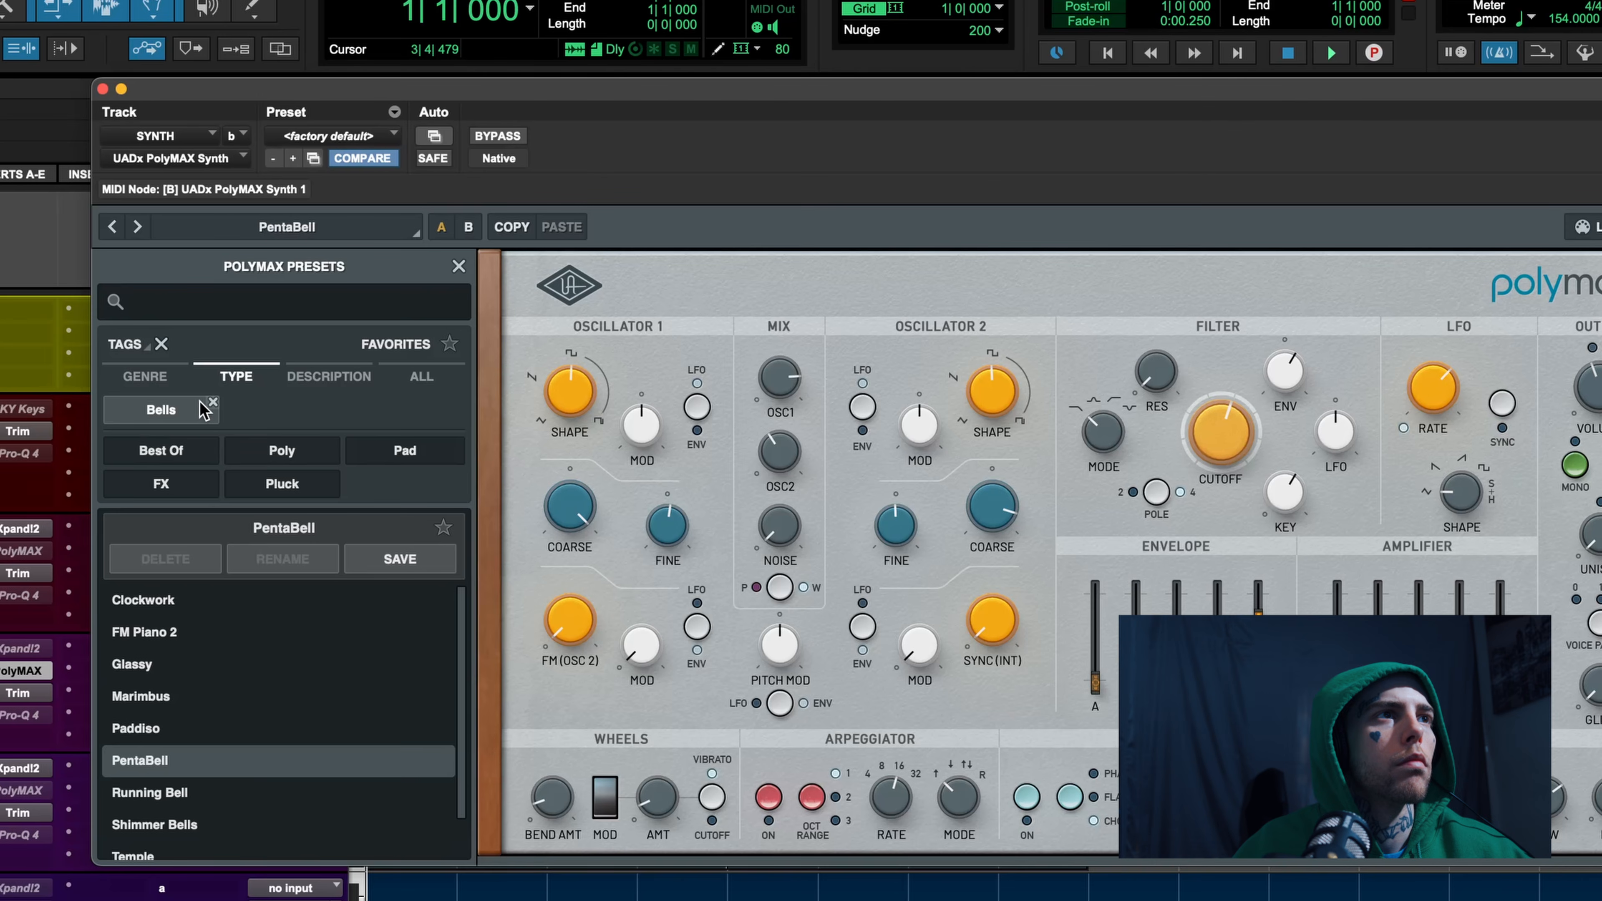
Filter the PolyMAX presets to Poly, audition Bright Wide Pad, and load Crisp Poly before closing the plug-in window
key("space")
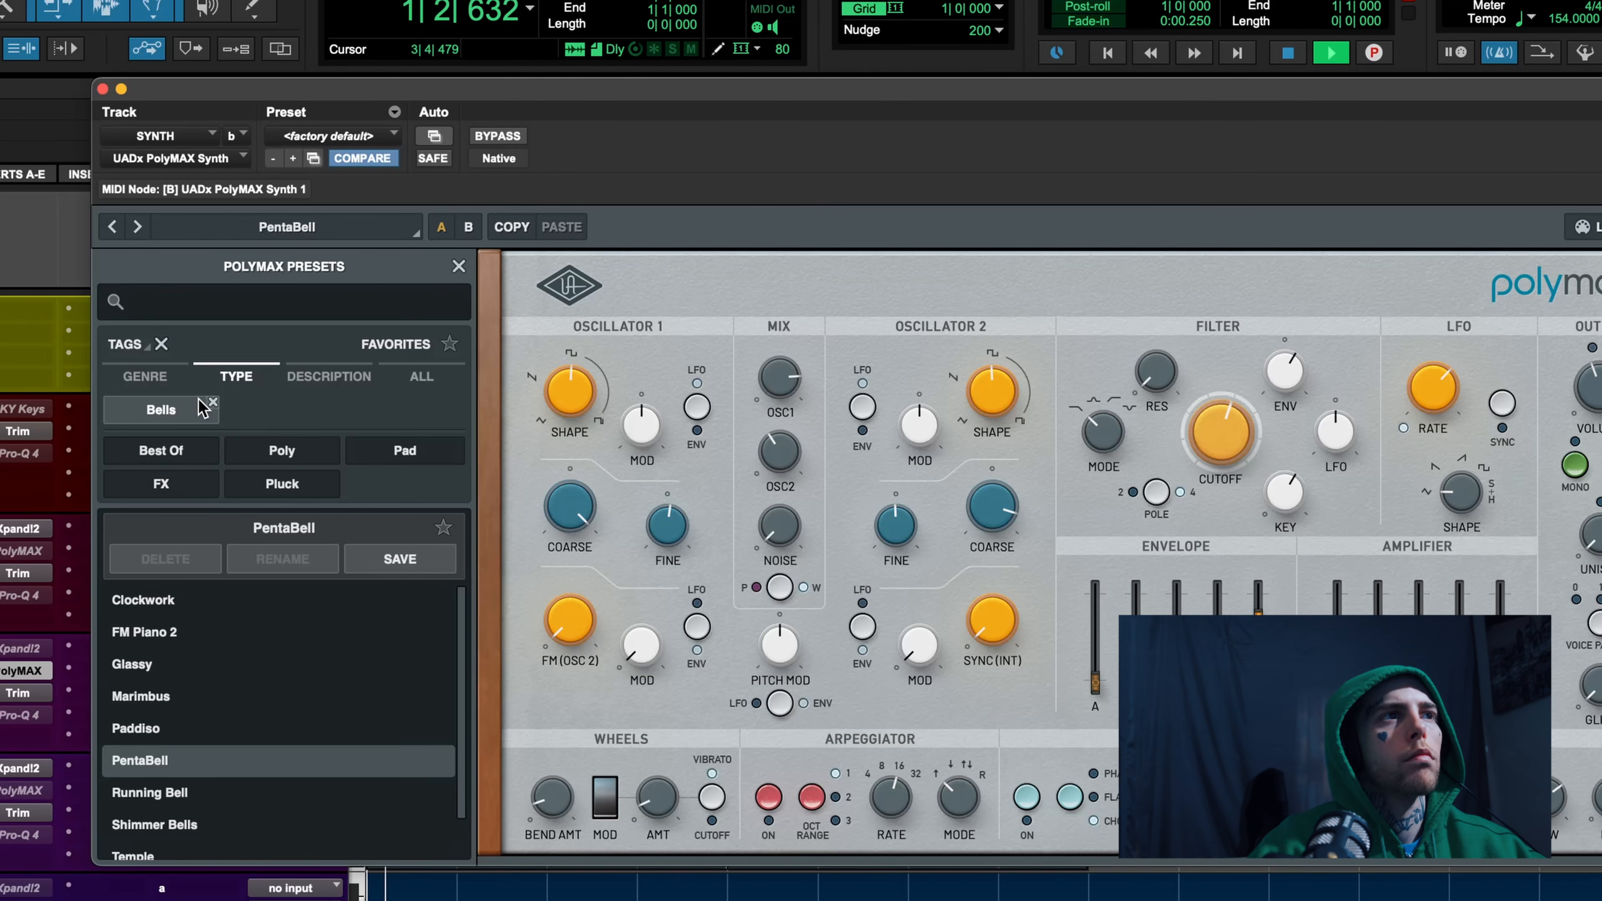
left_click(213, 402)
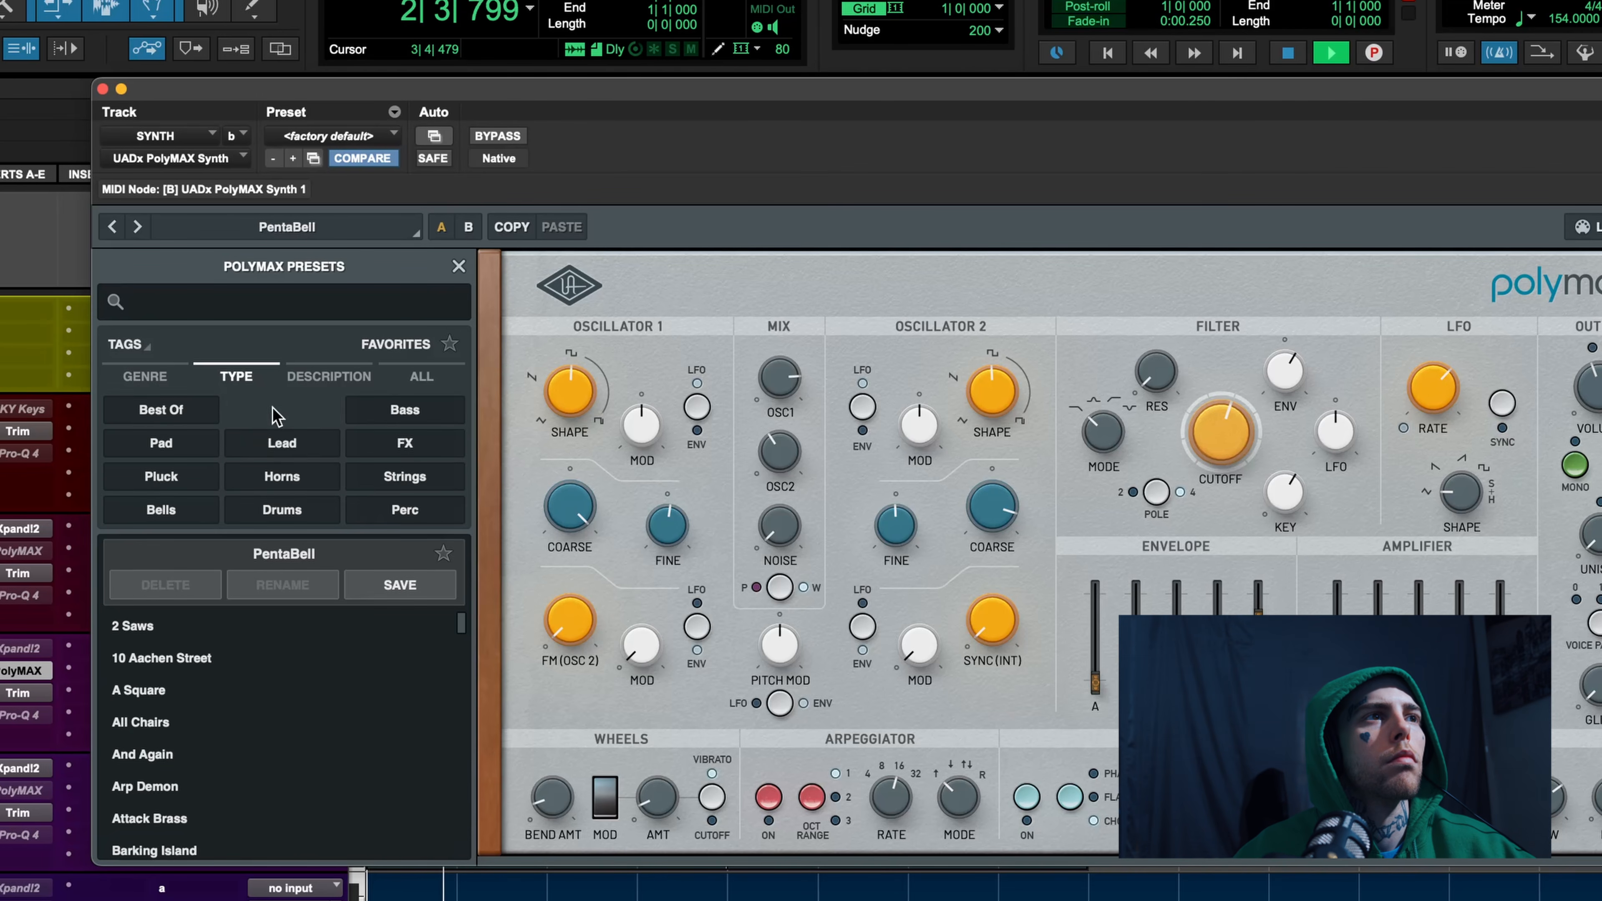
left_click(282, 410)
left_click(182, 805)
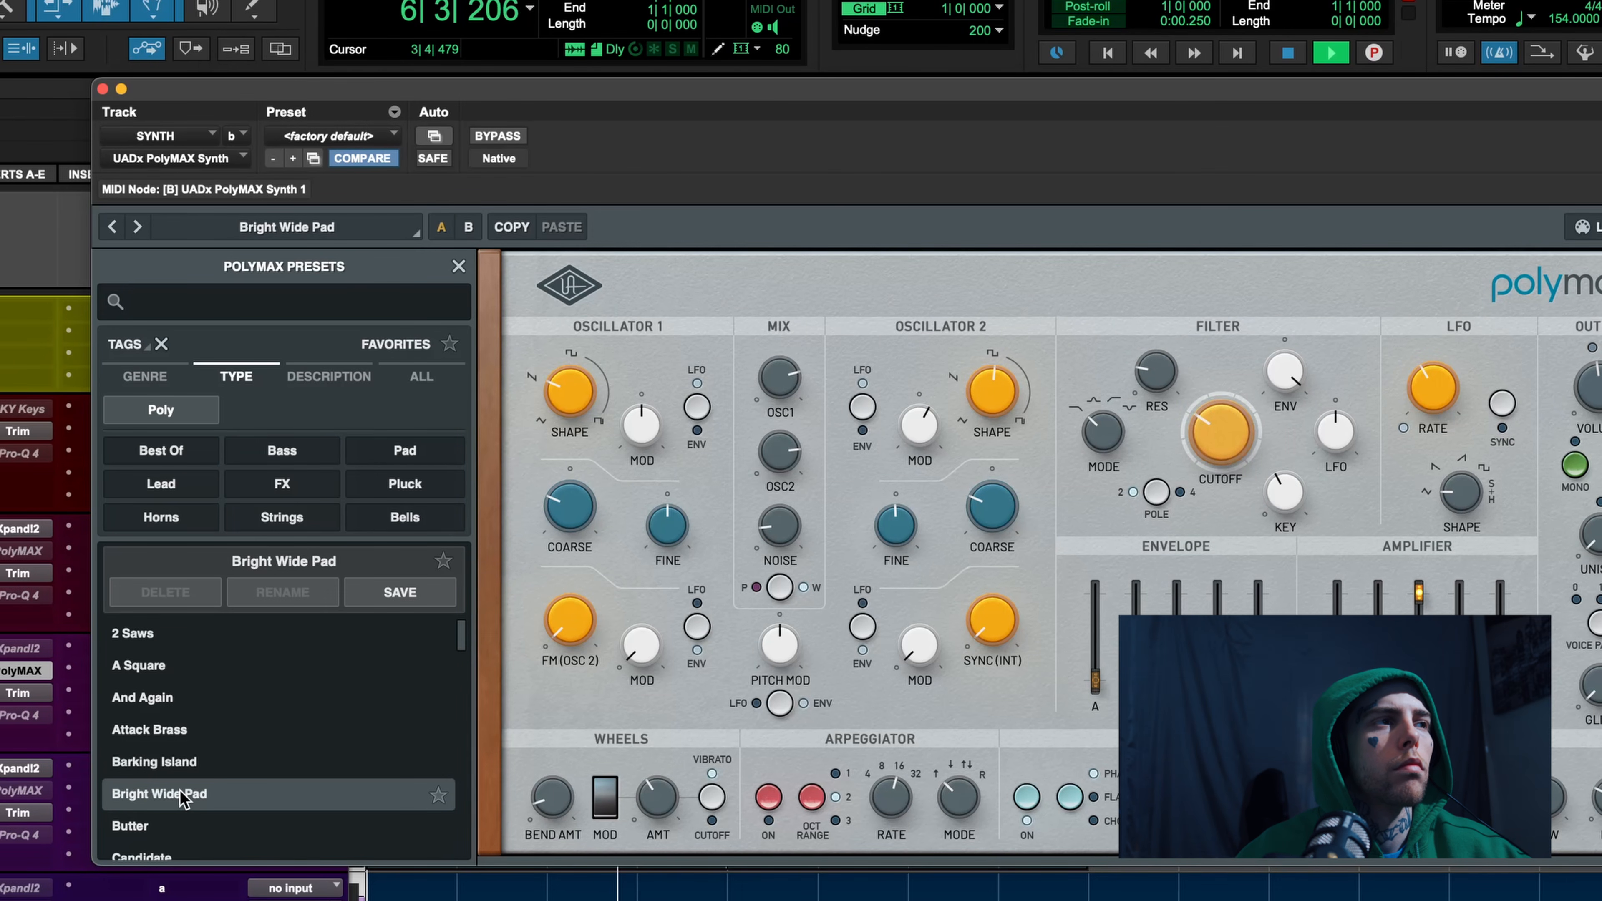
scroll(182, 798, "down", 4)
left_click(182, 795)
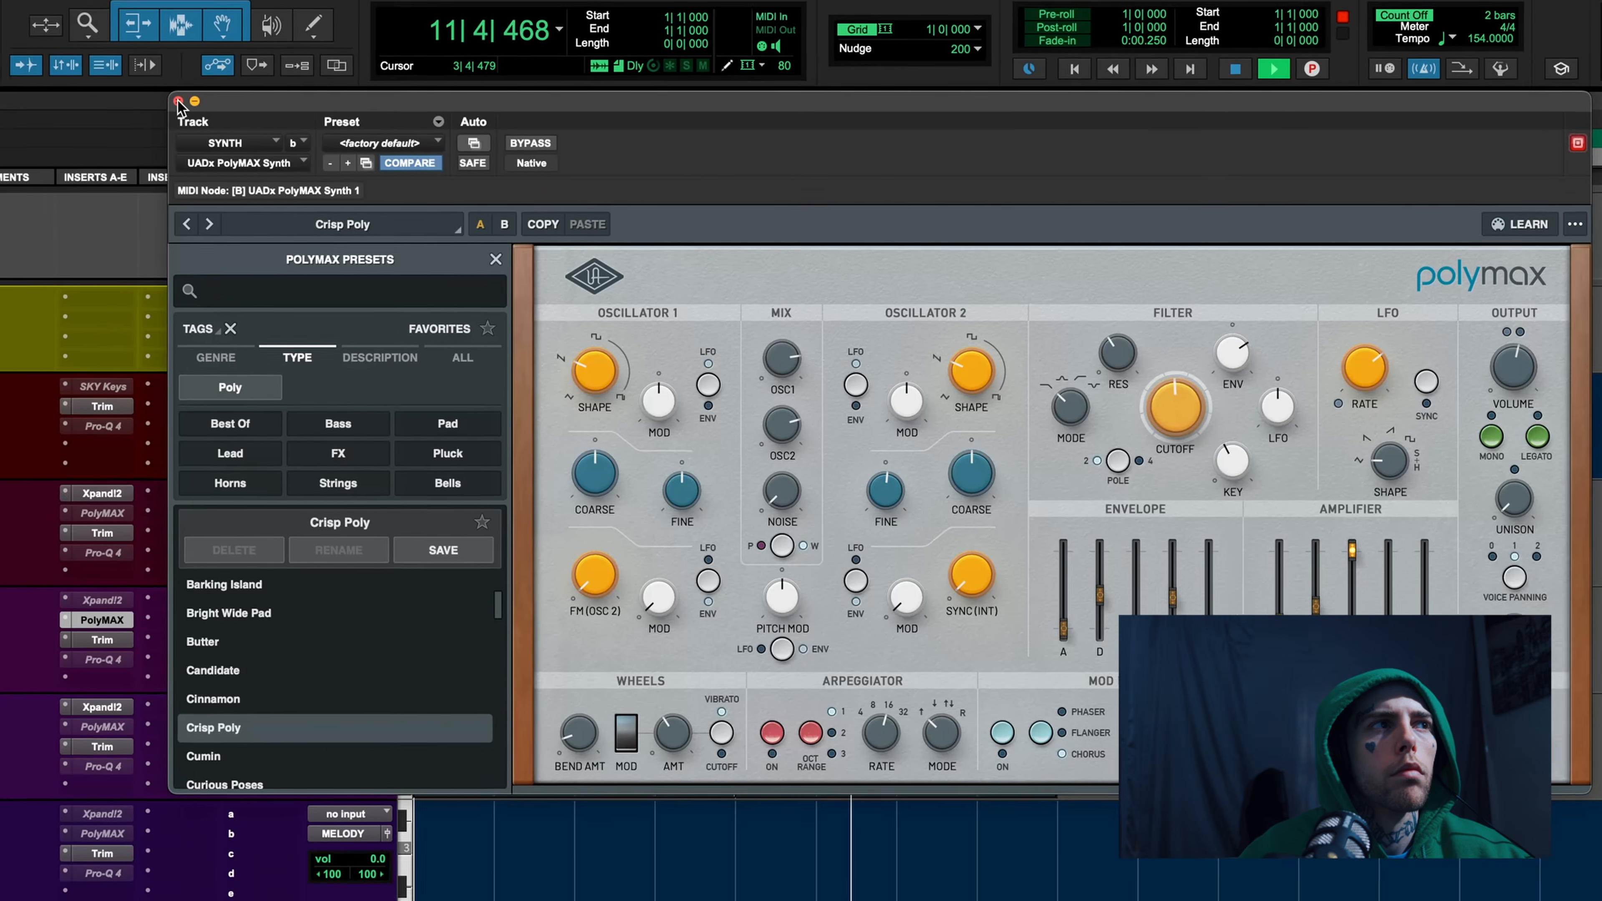
left_click(102, 89)
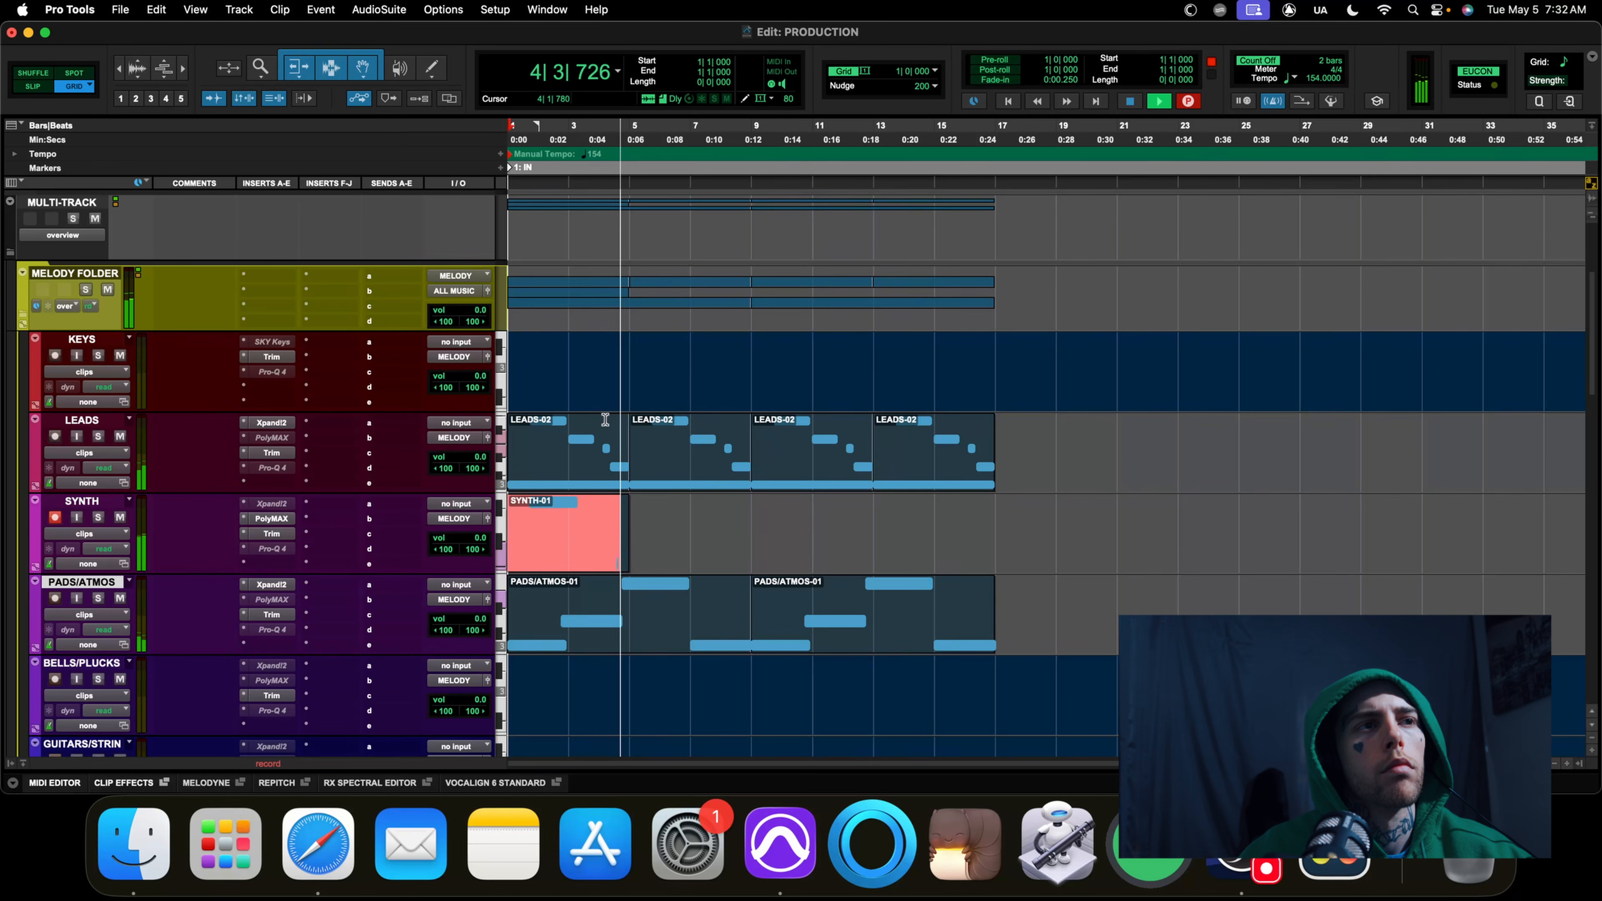
Try recording several takes of the synth part from bar 1 on the SYNTH track and discard each one
key("super+period")
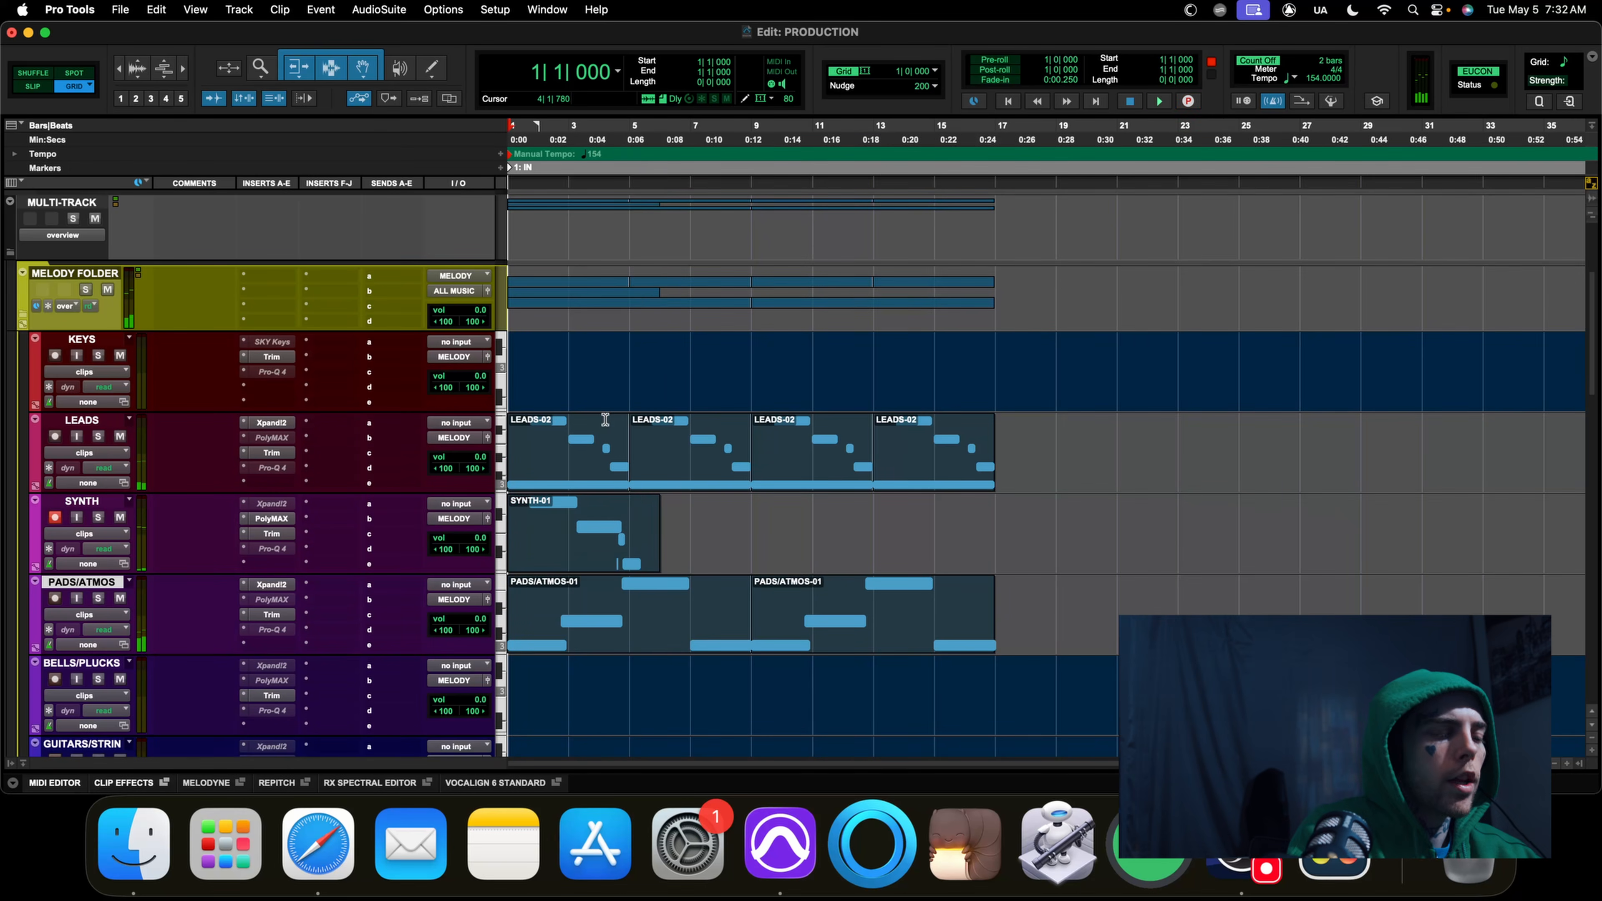
key("super+space")
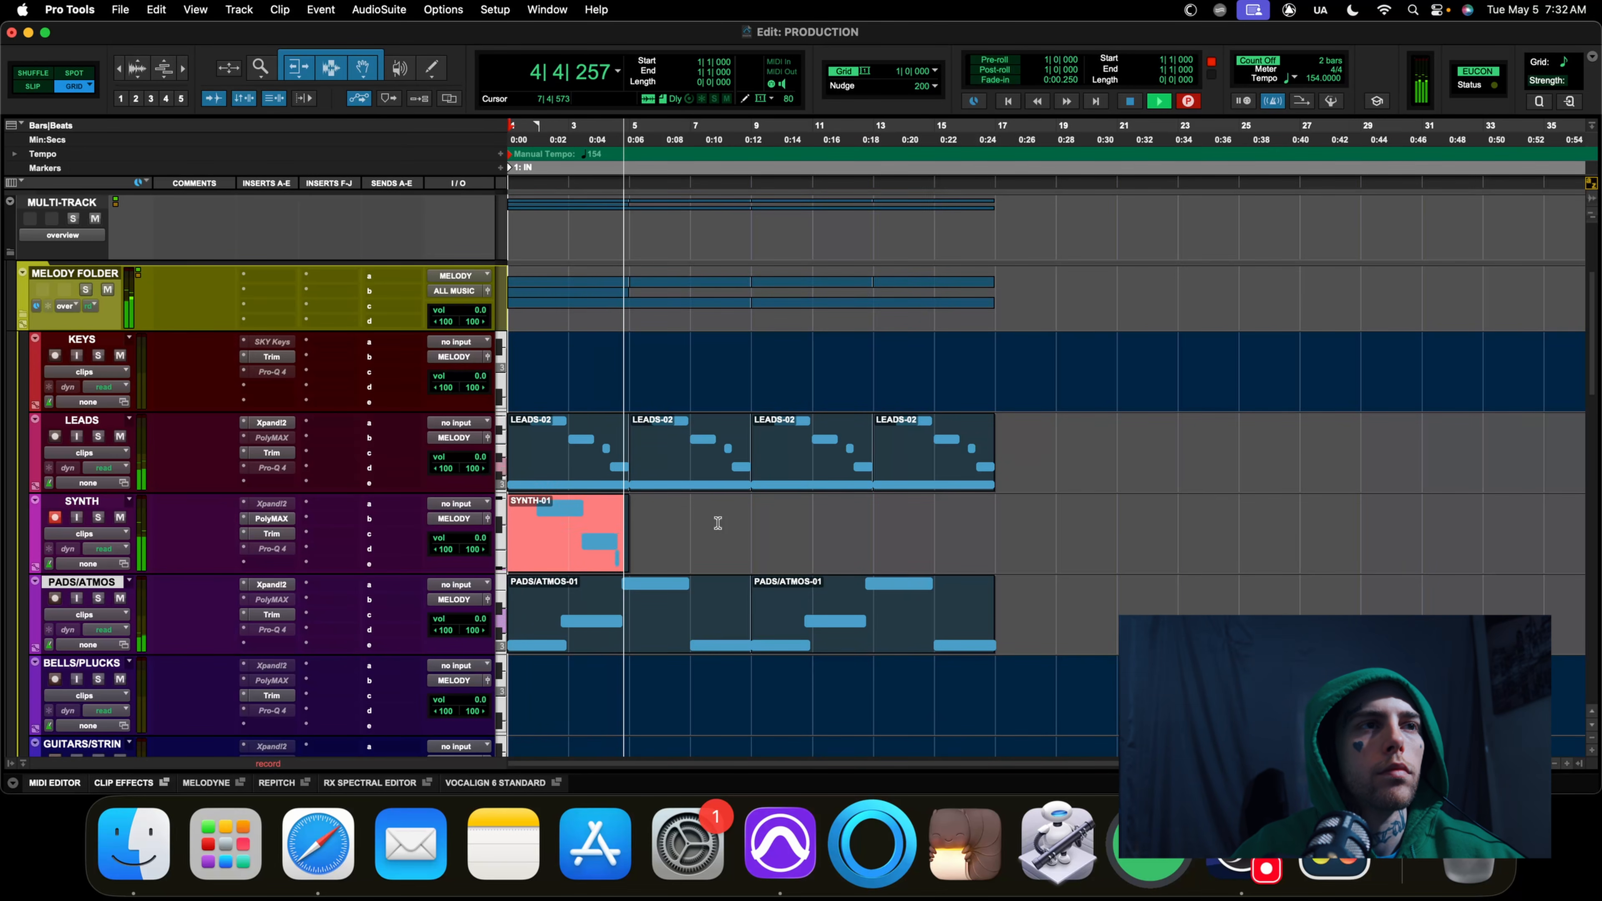
key("space")
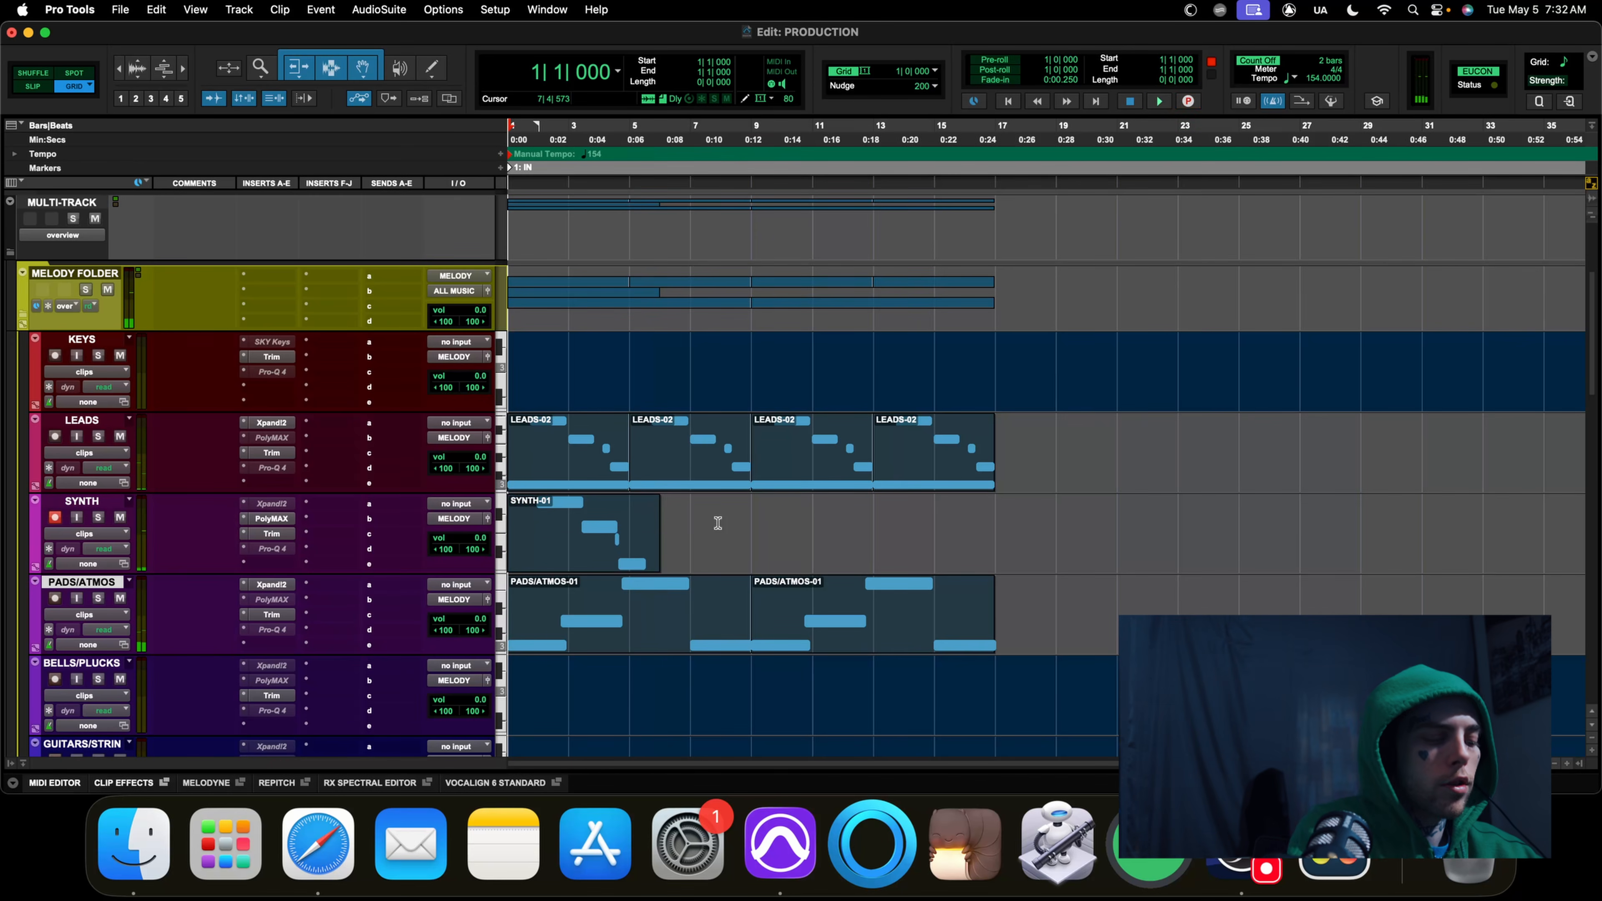
key("super+z")
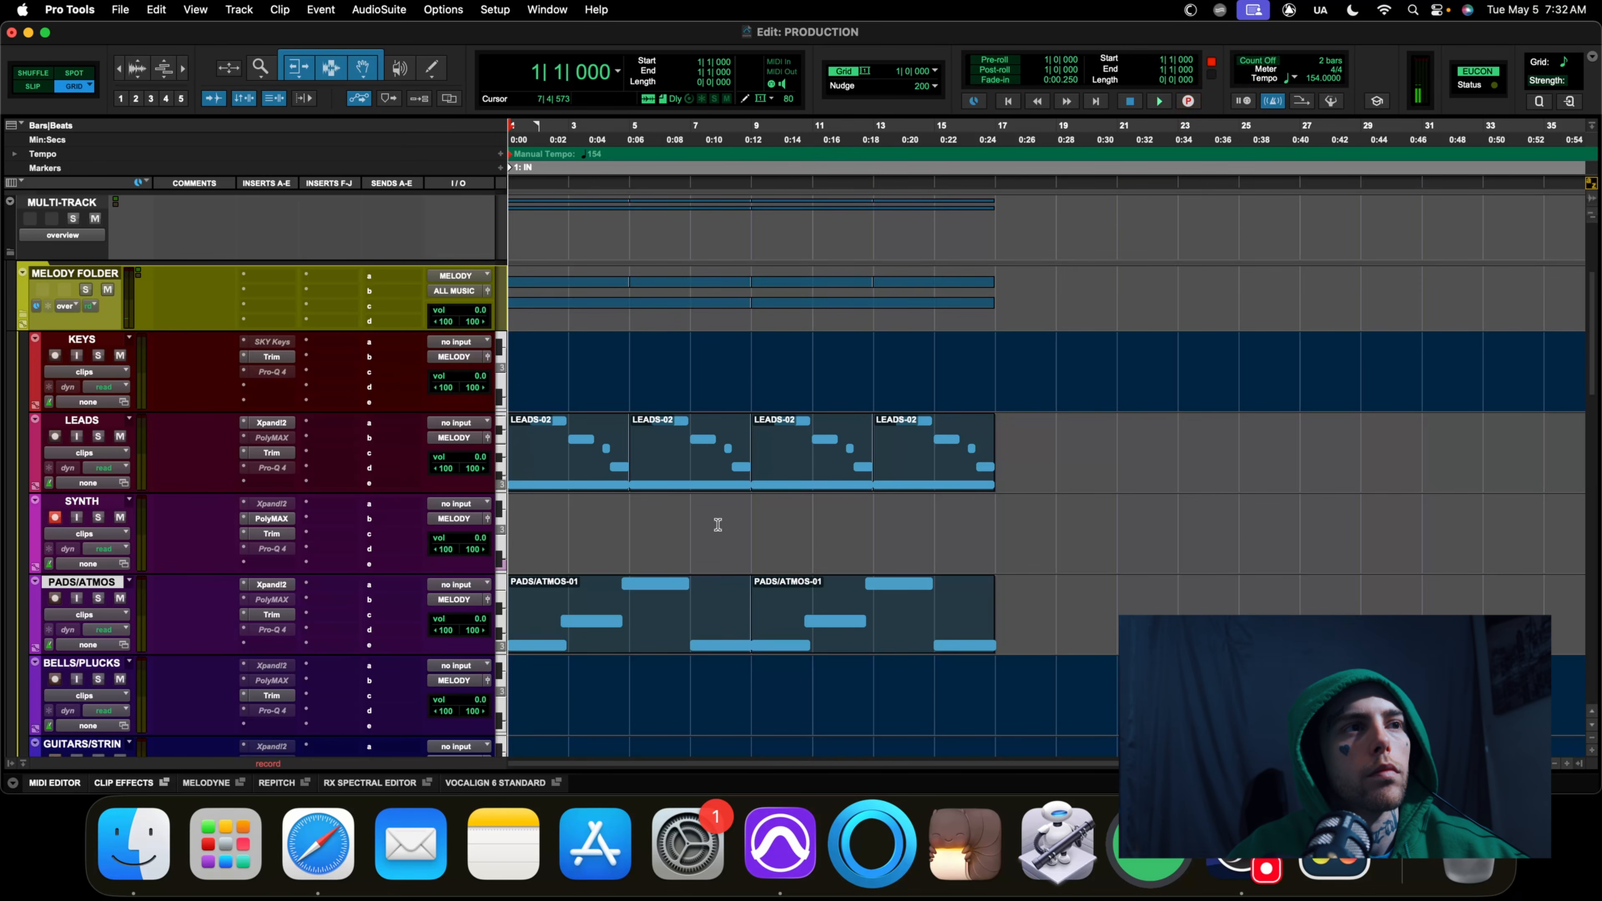
key("space")
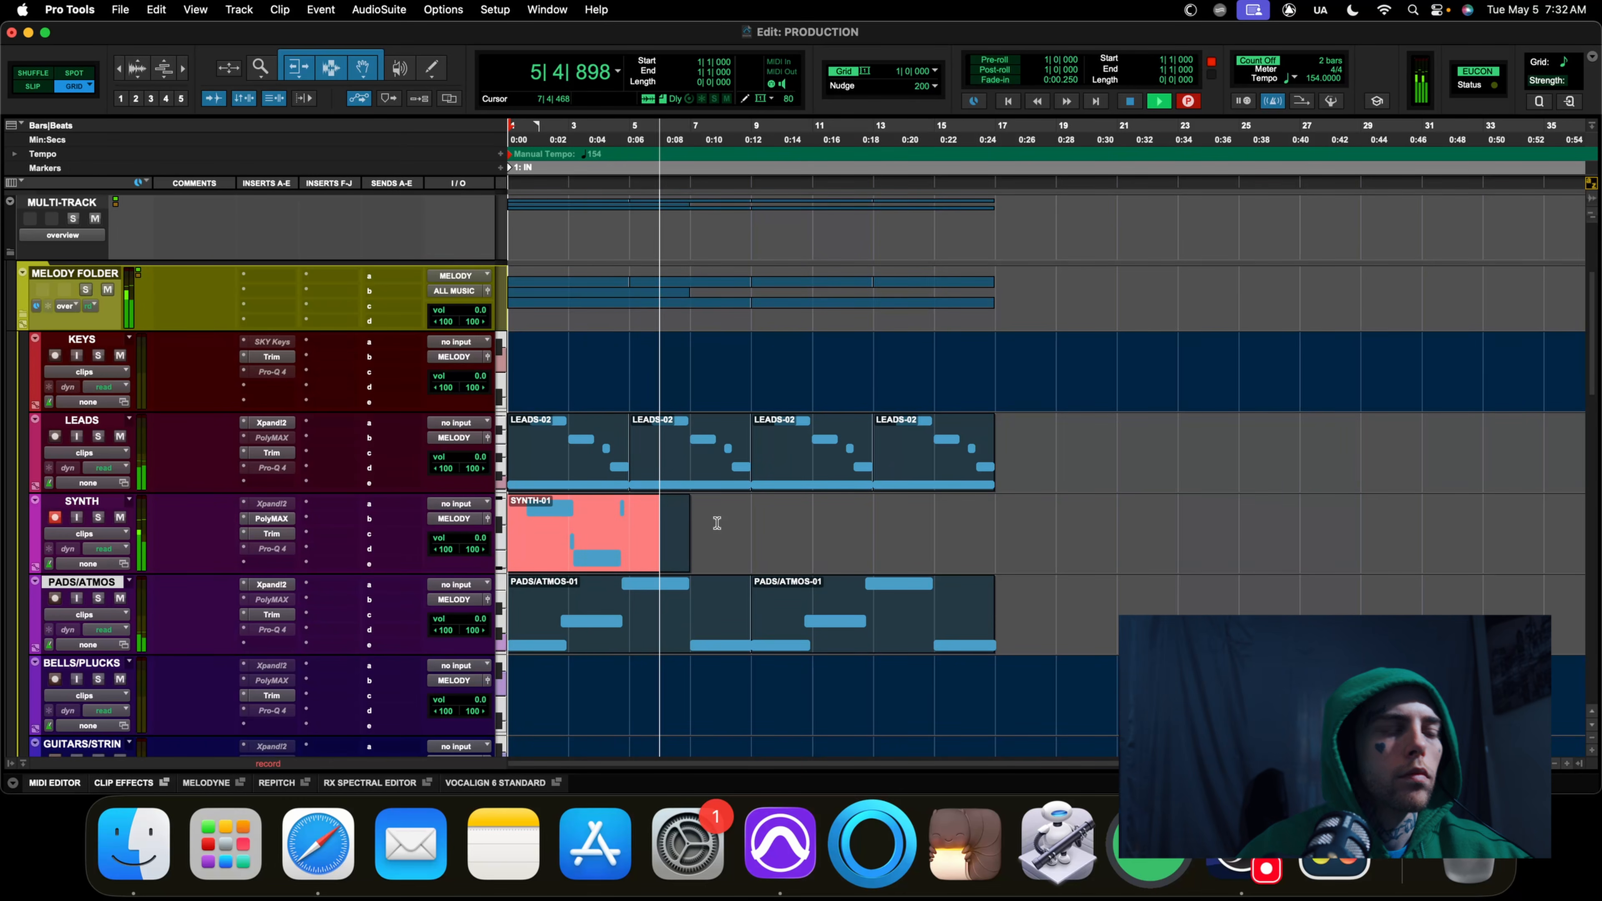
key("super+period")
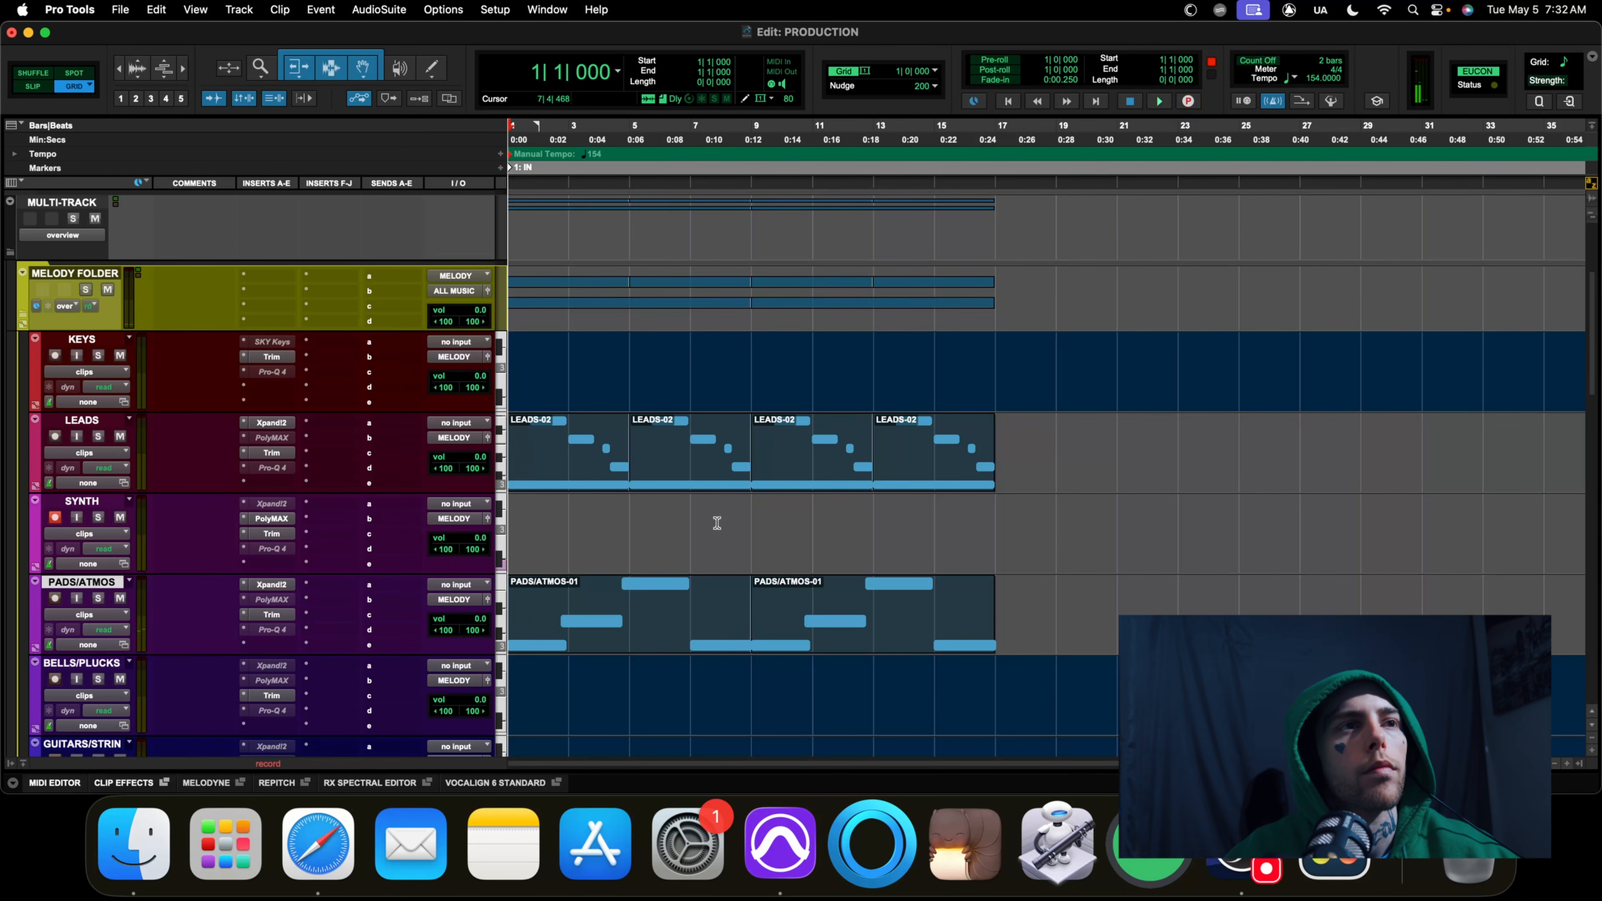
key("super+space")
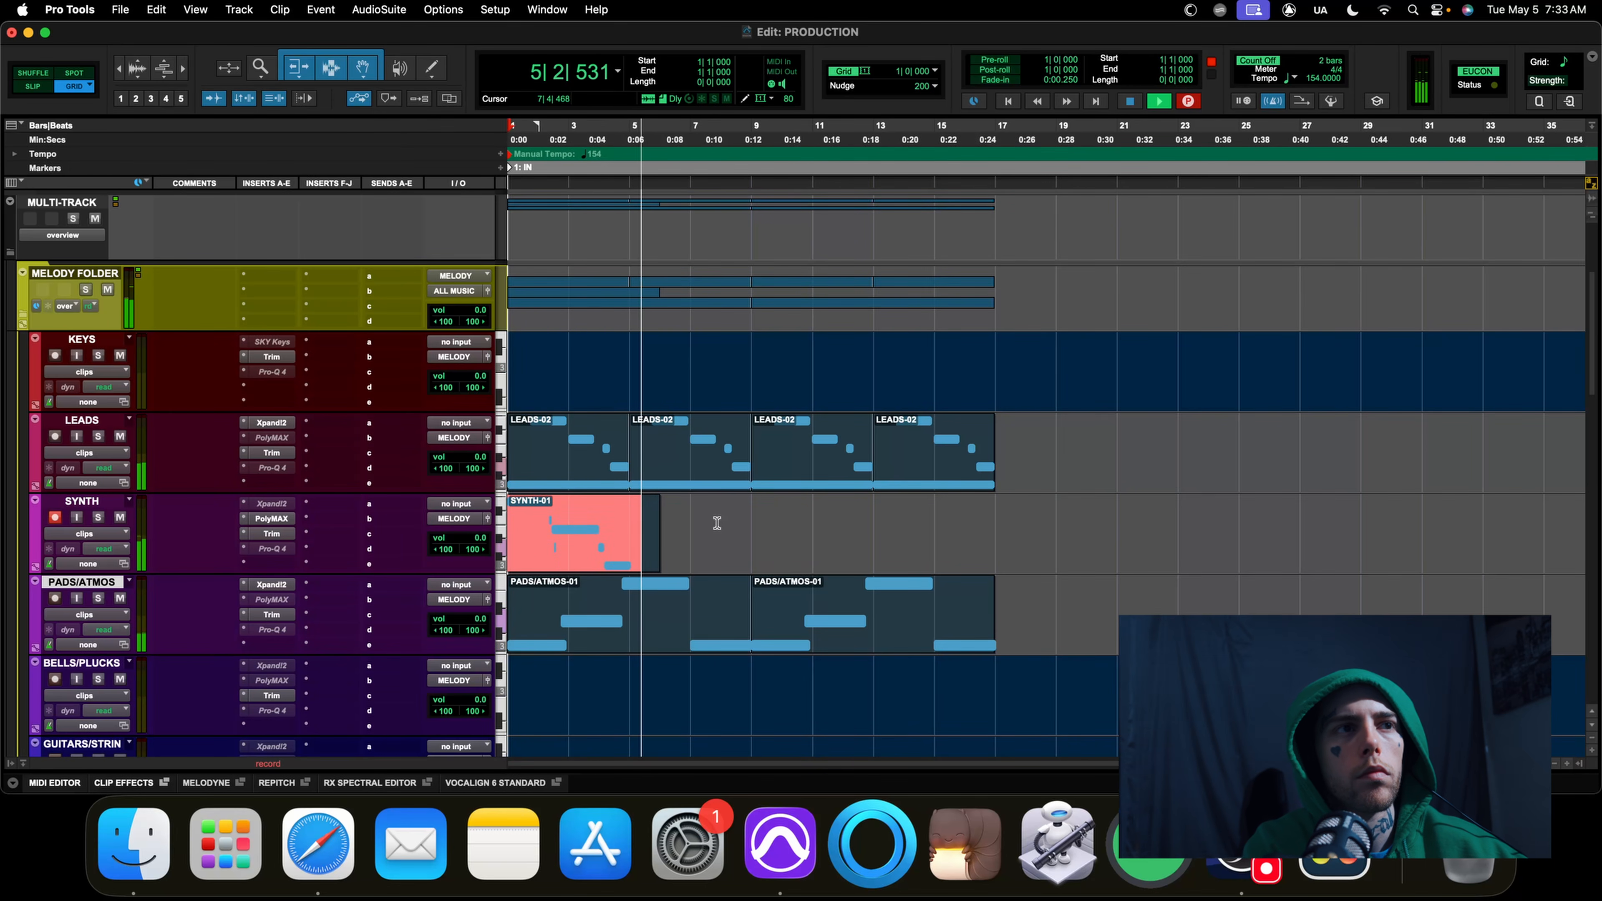
key("space")
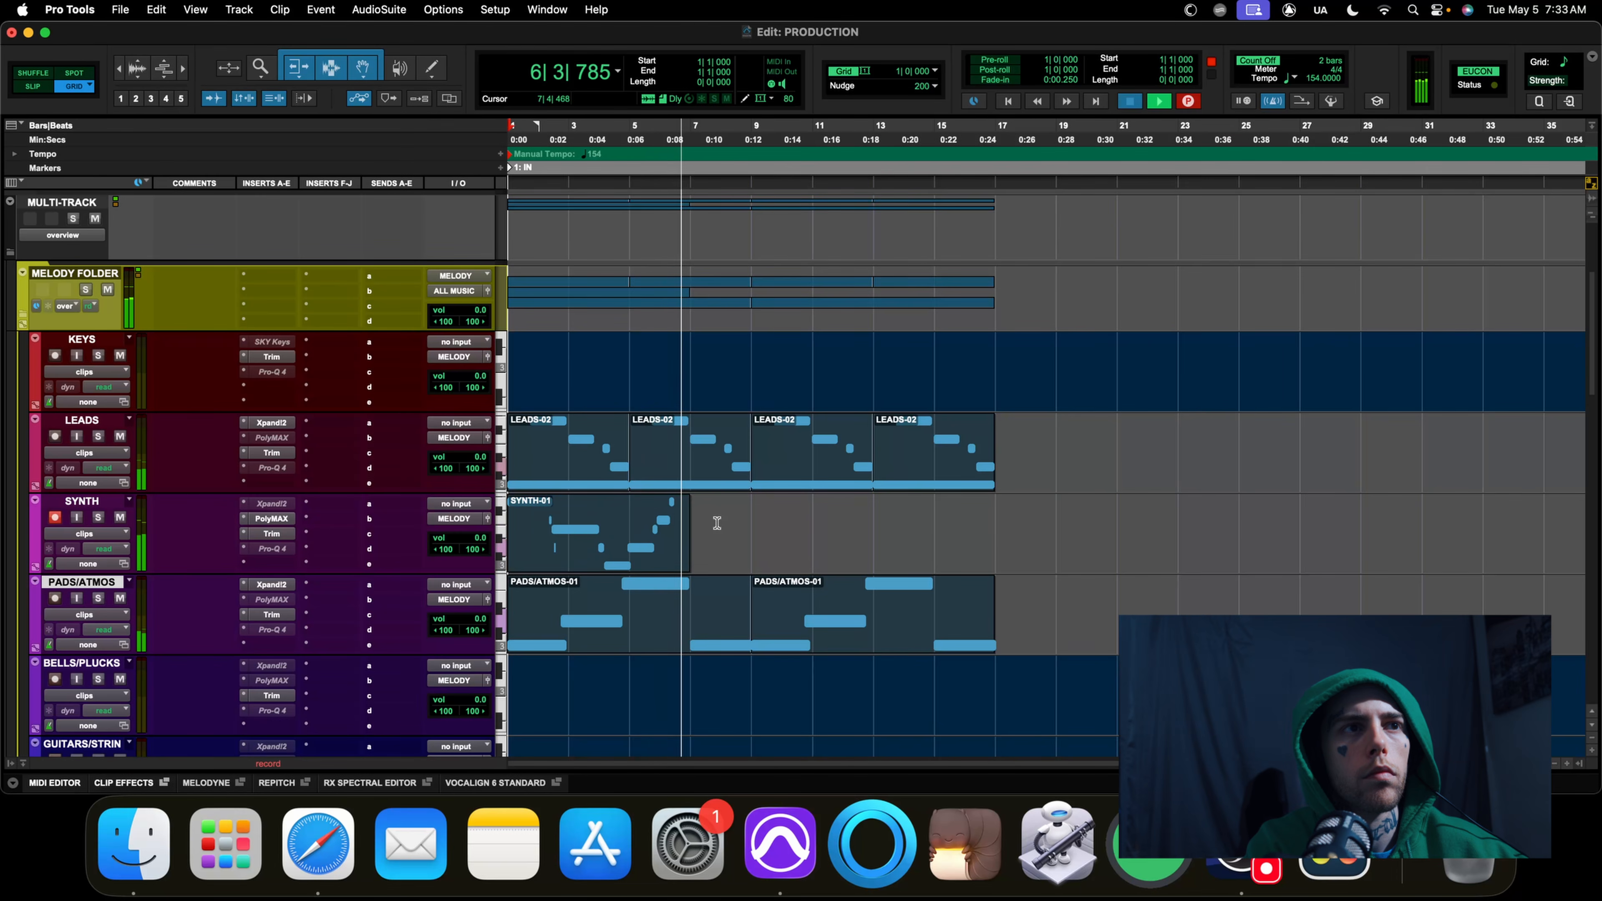
key("super+z")
Record an eight-bar part on the SYNTH track, duplicate the clip at bar 9, and play the result from the start
key("space")
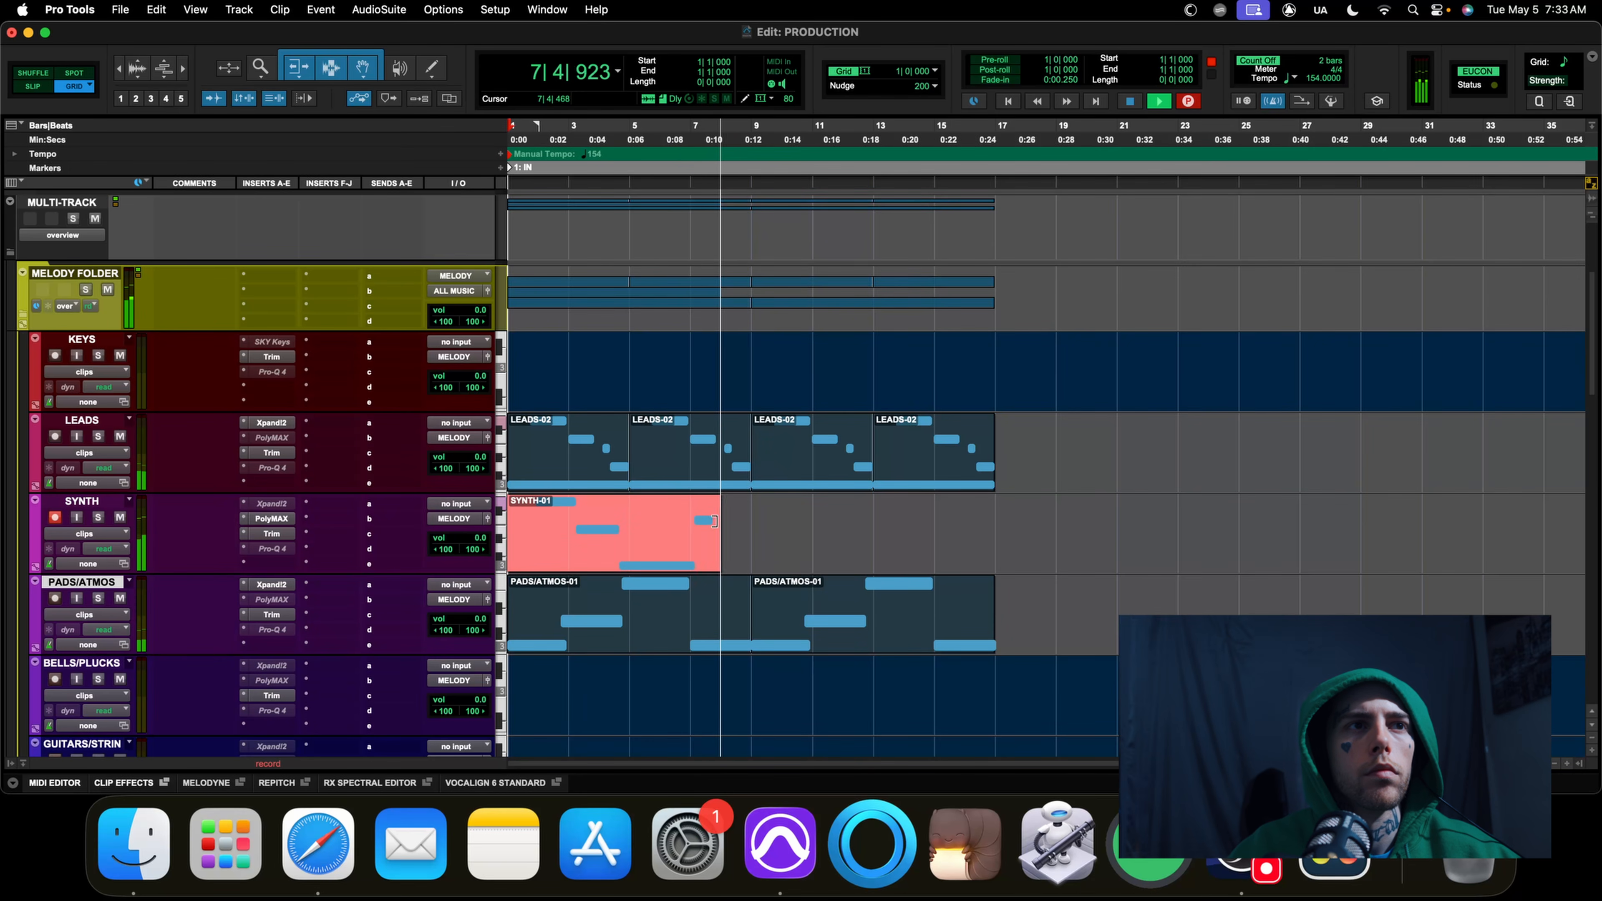
key("space")
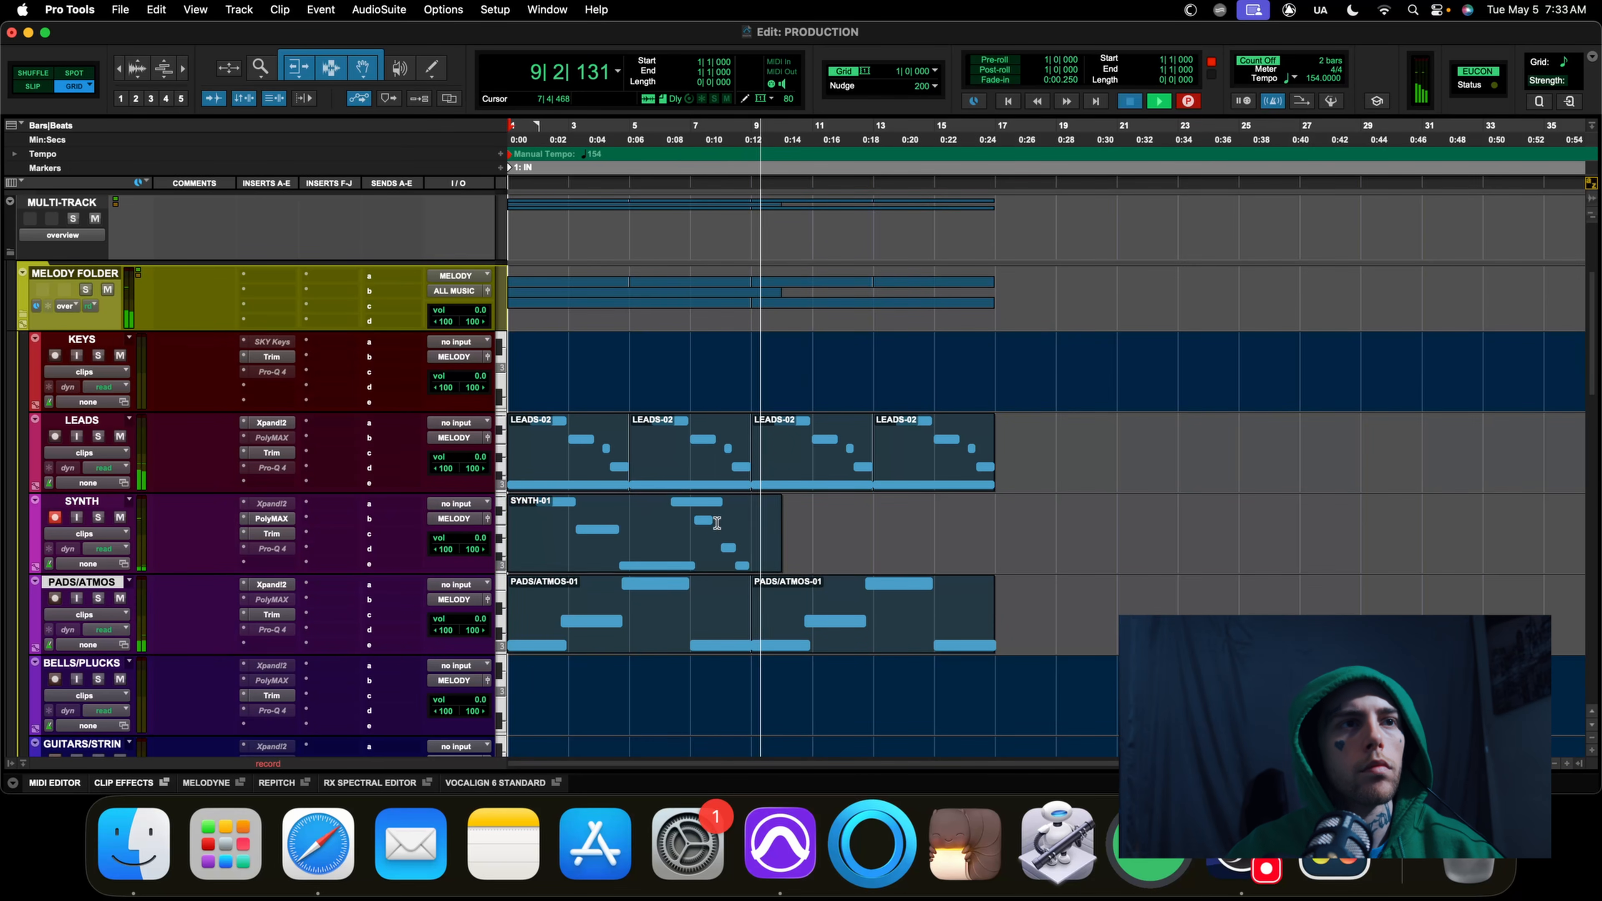
left_click(572, 565)
key("super+d")
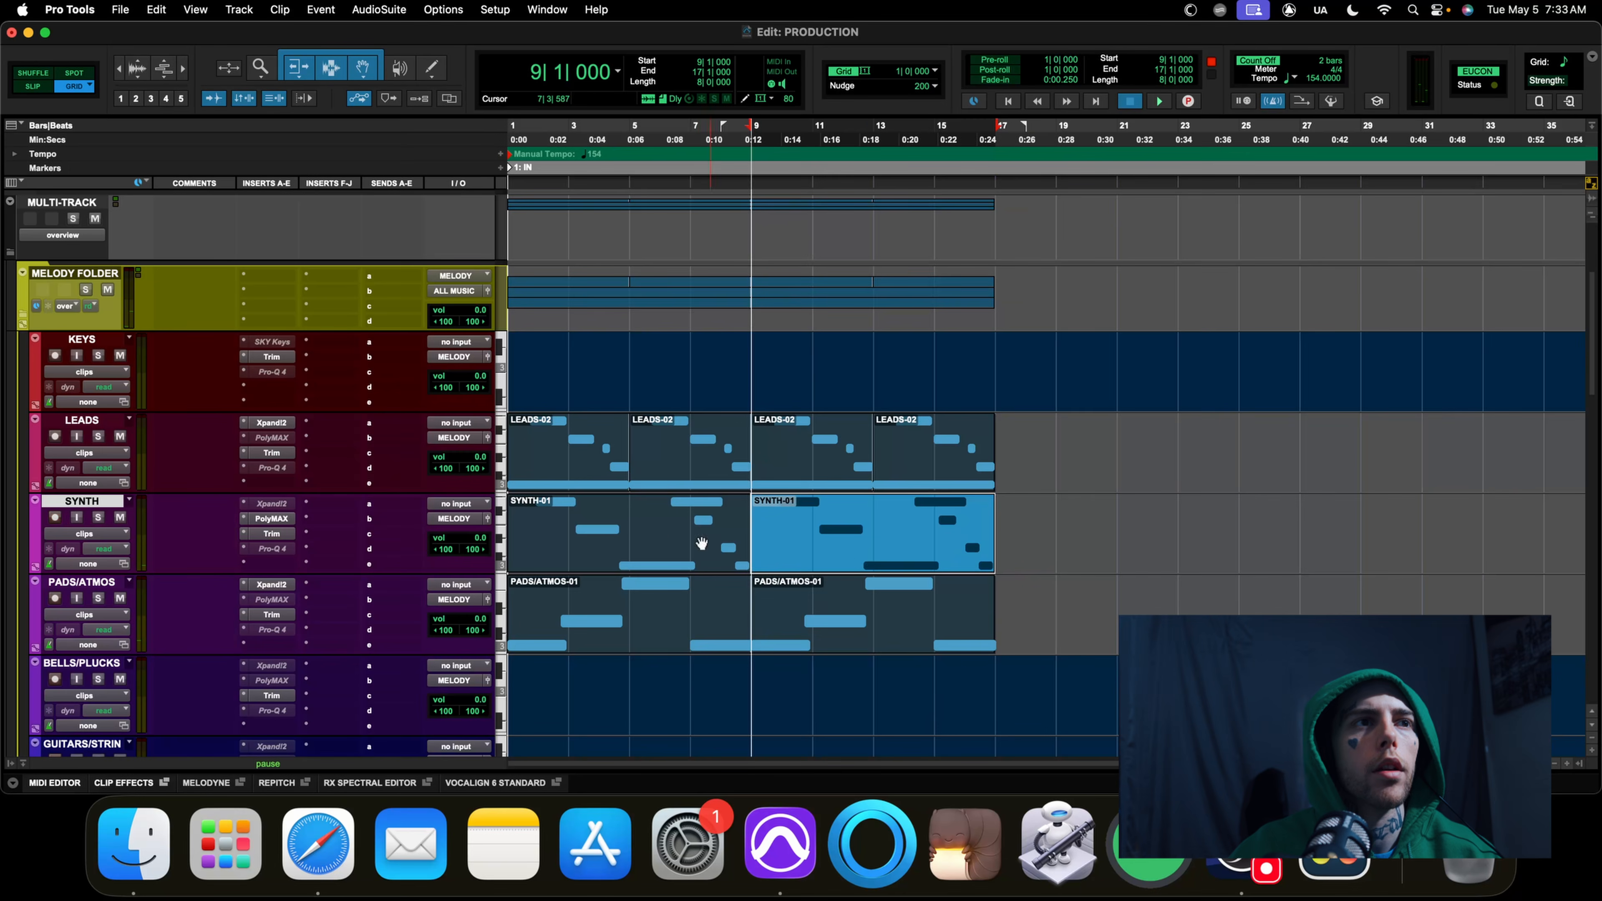
key("space")
key("space")
key("Return")
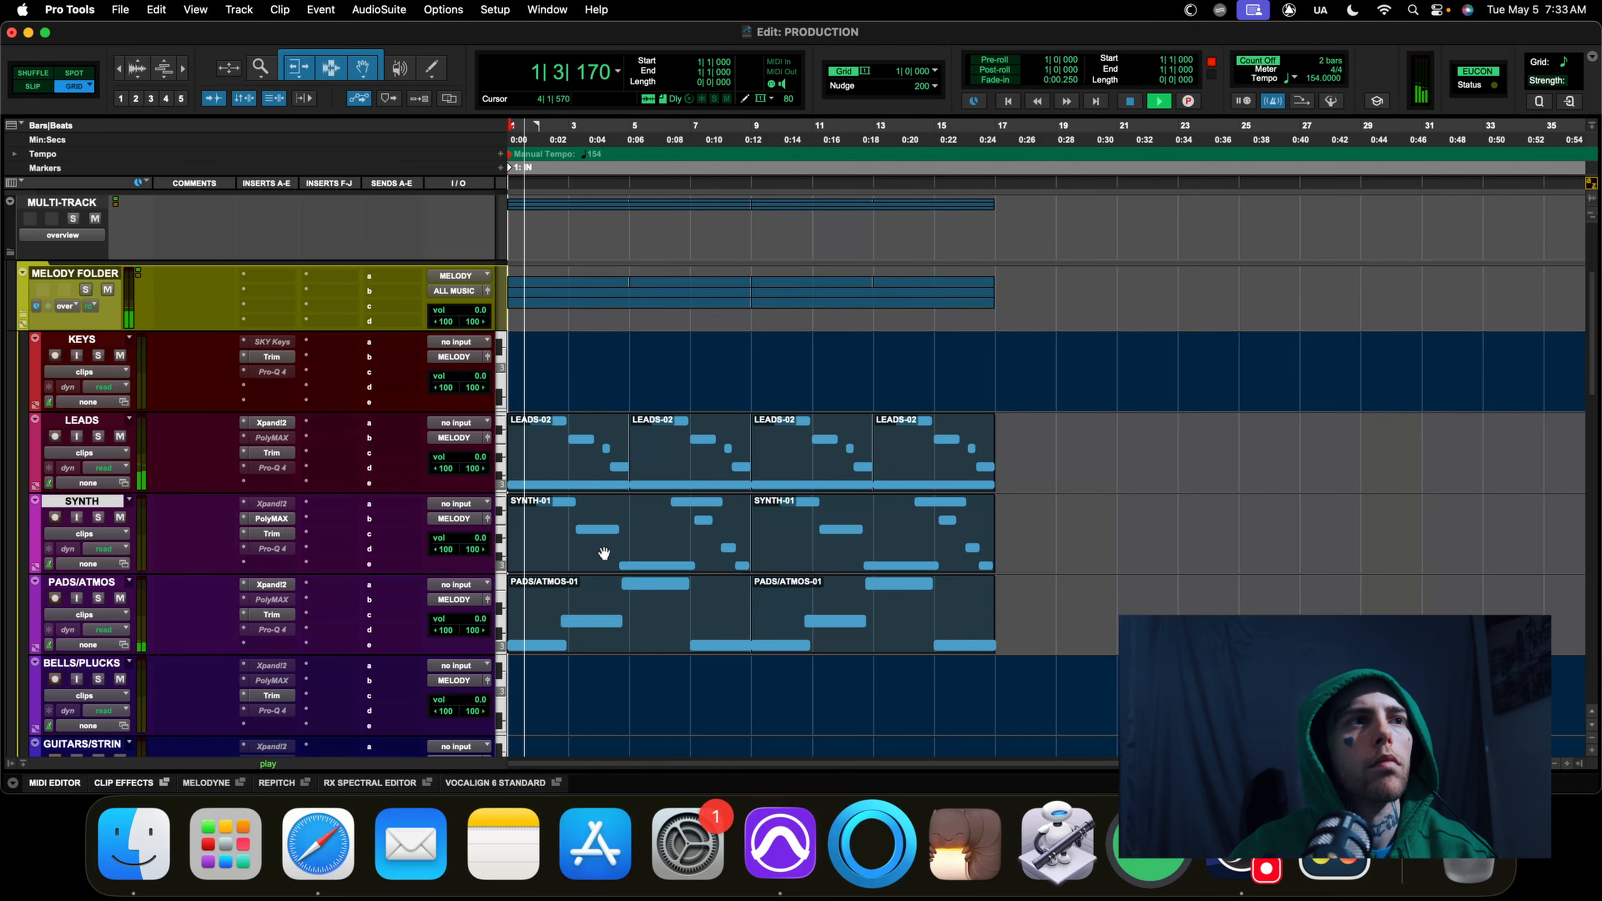
Try quantizing the first SYNTH clip to a 1/16-note grid and listen to it
left_click(630, 559)
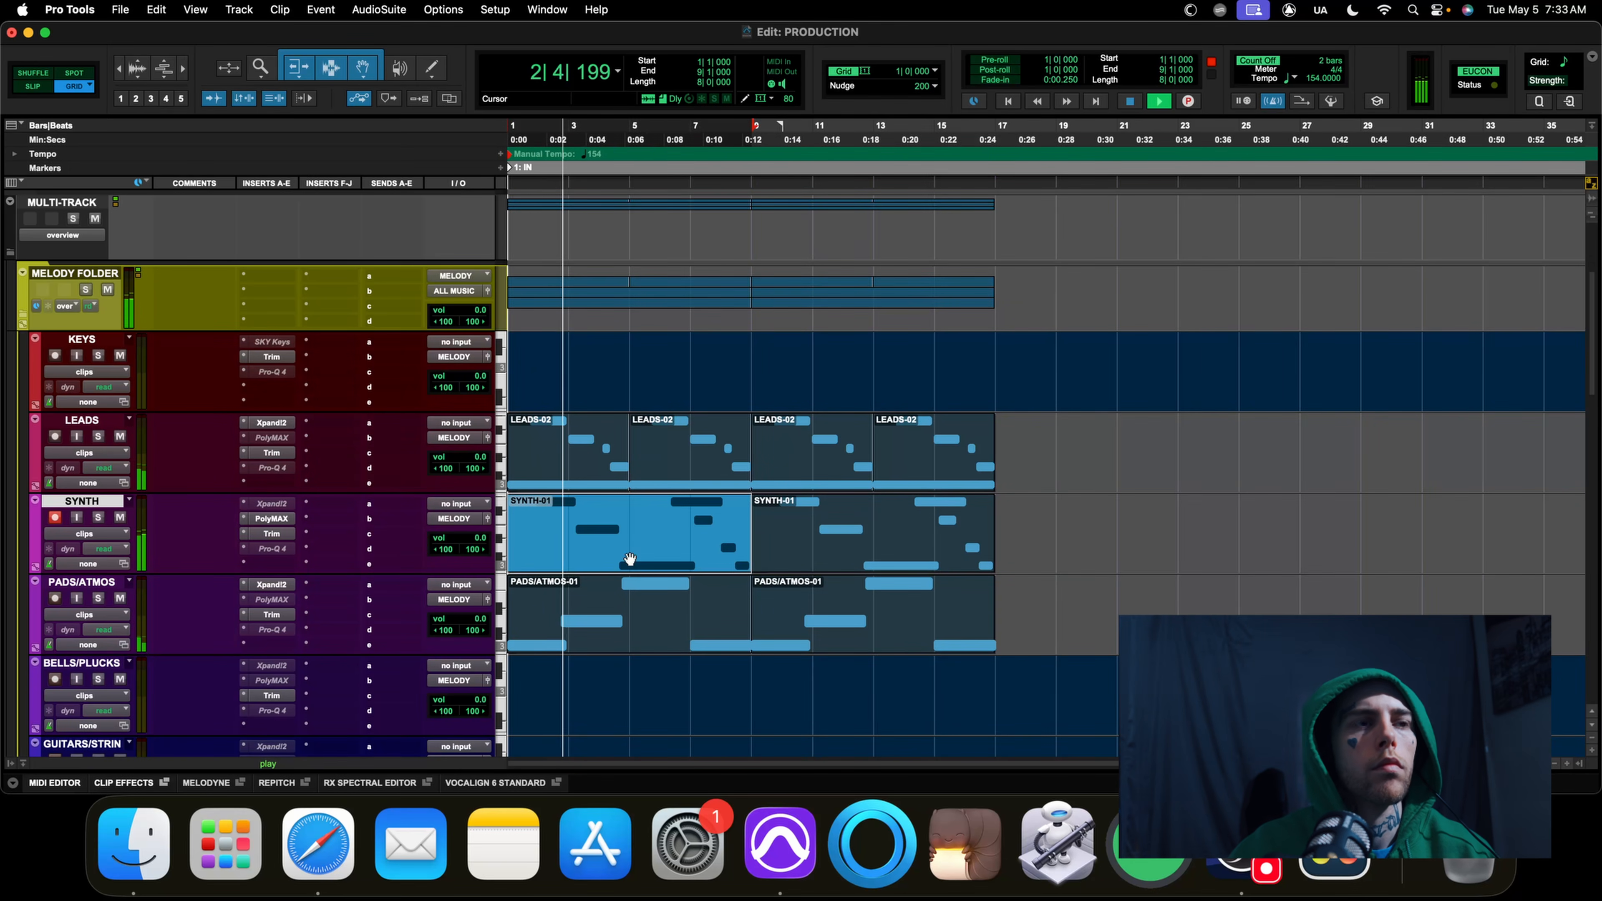
key("space")
key("alt+0")
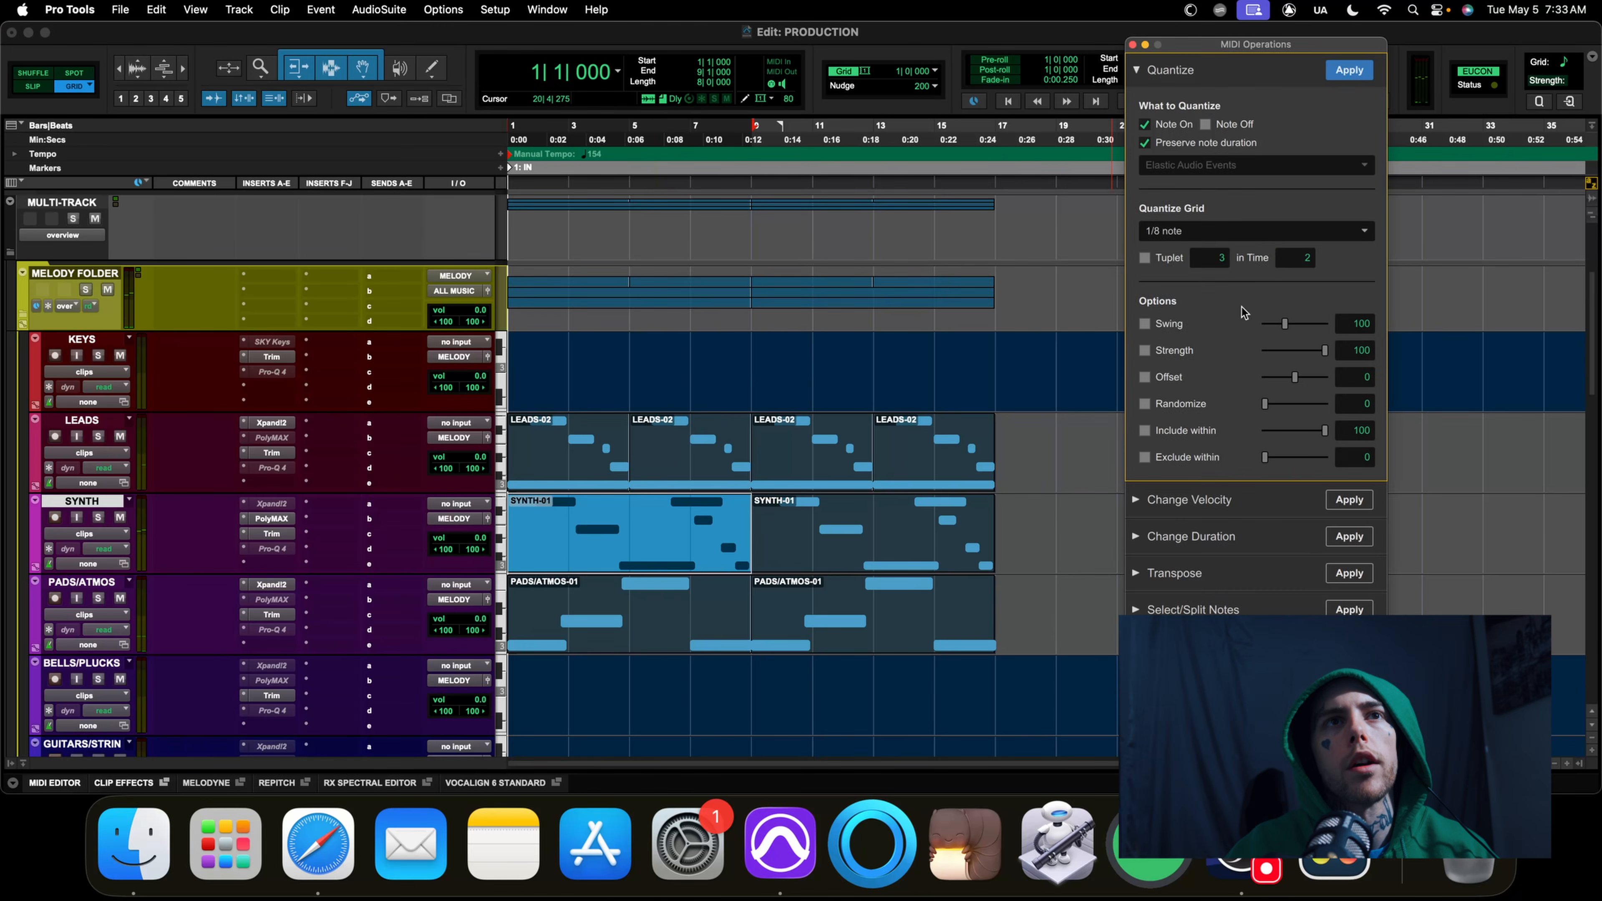
left_click(1264, 239)
left_click(1239, 377)
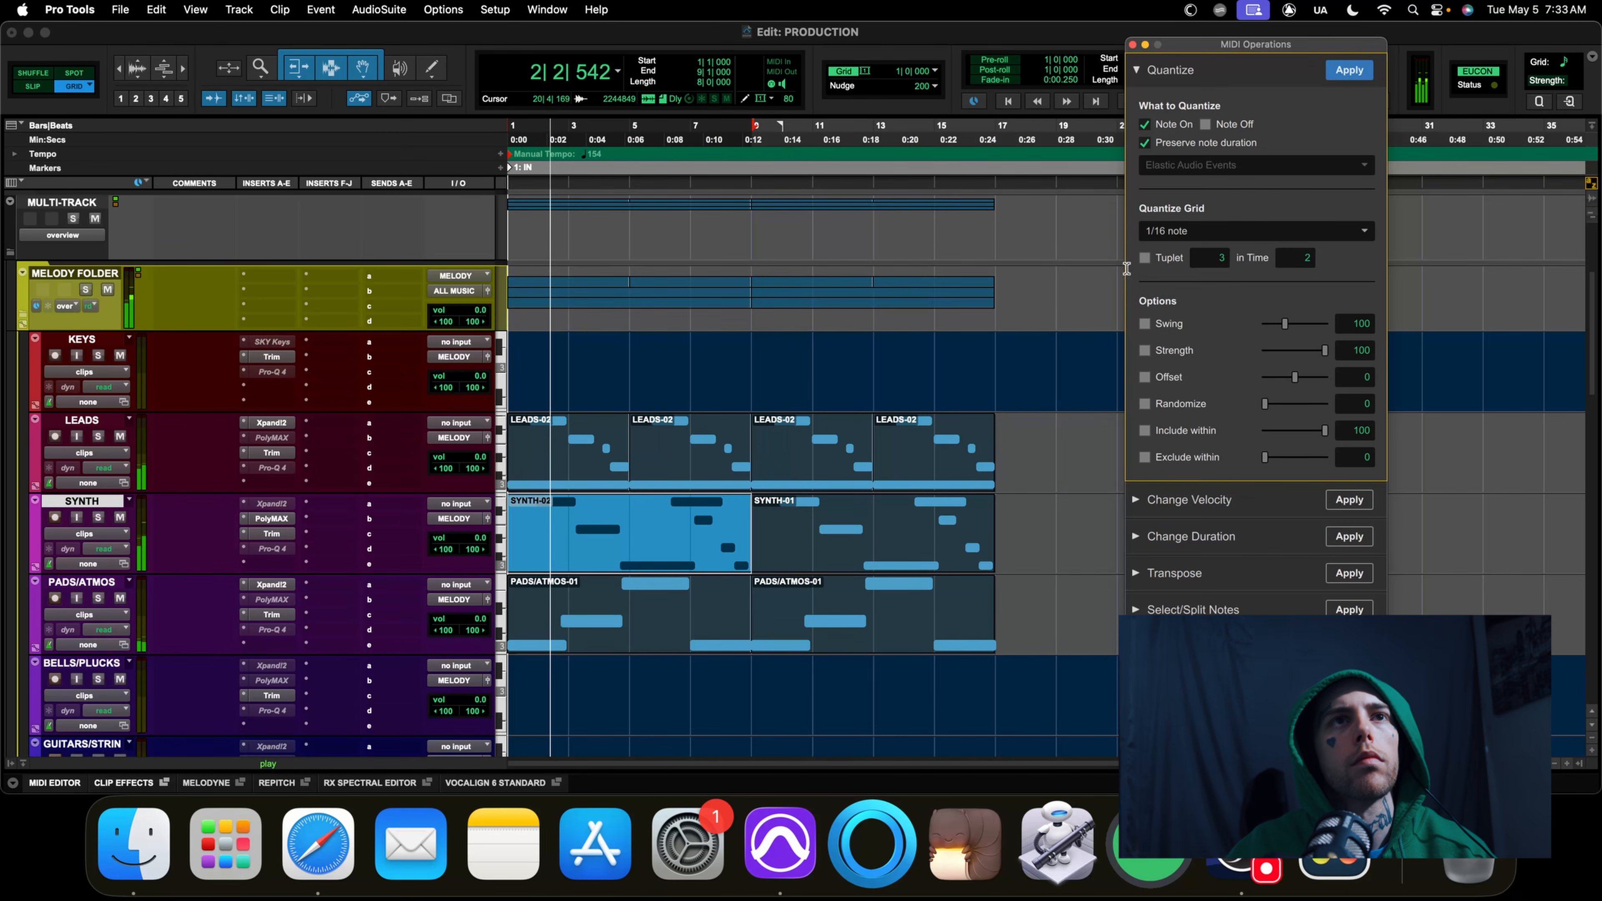
key("space")
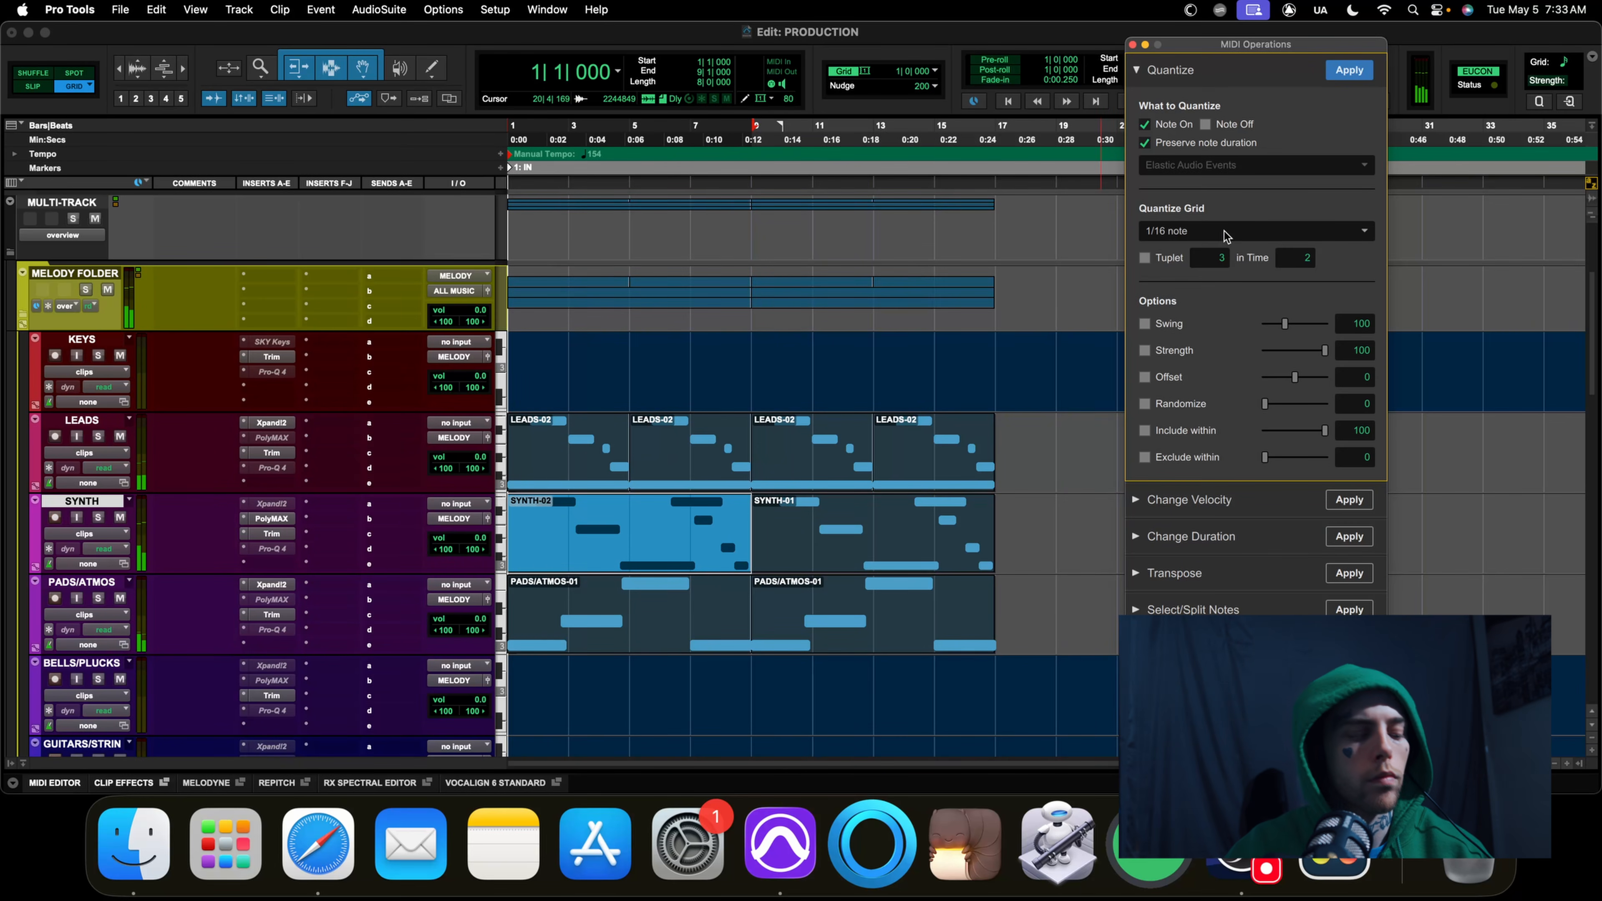
Set the Quantize grid to 1/8 note, audition the first SYNTH clip and close MIDI Operations
left_click(1237, 238)
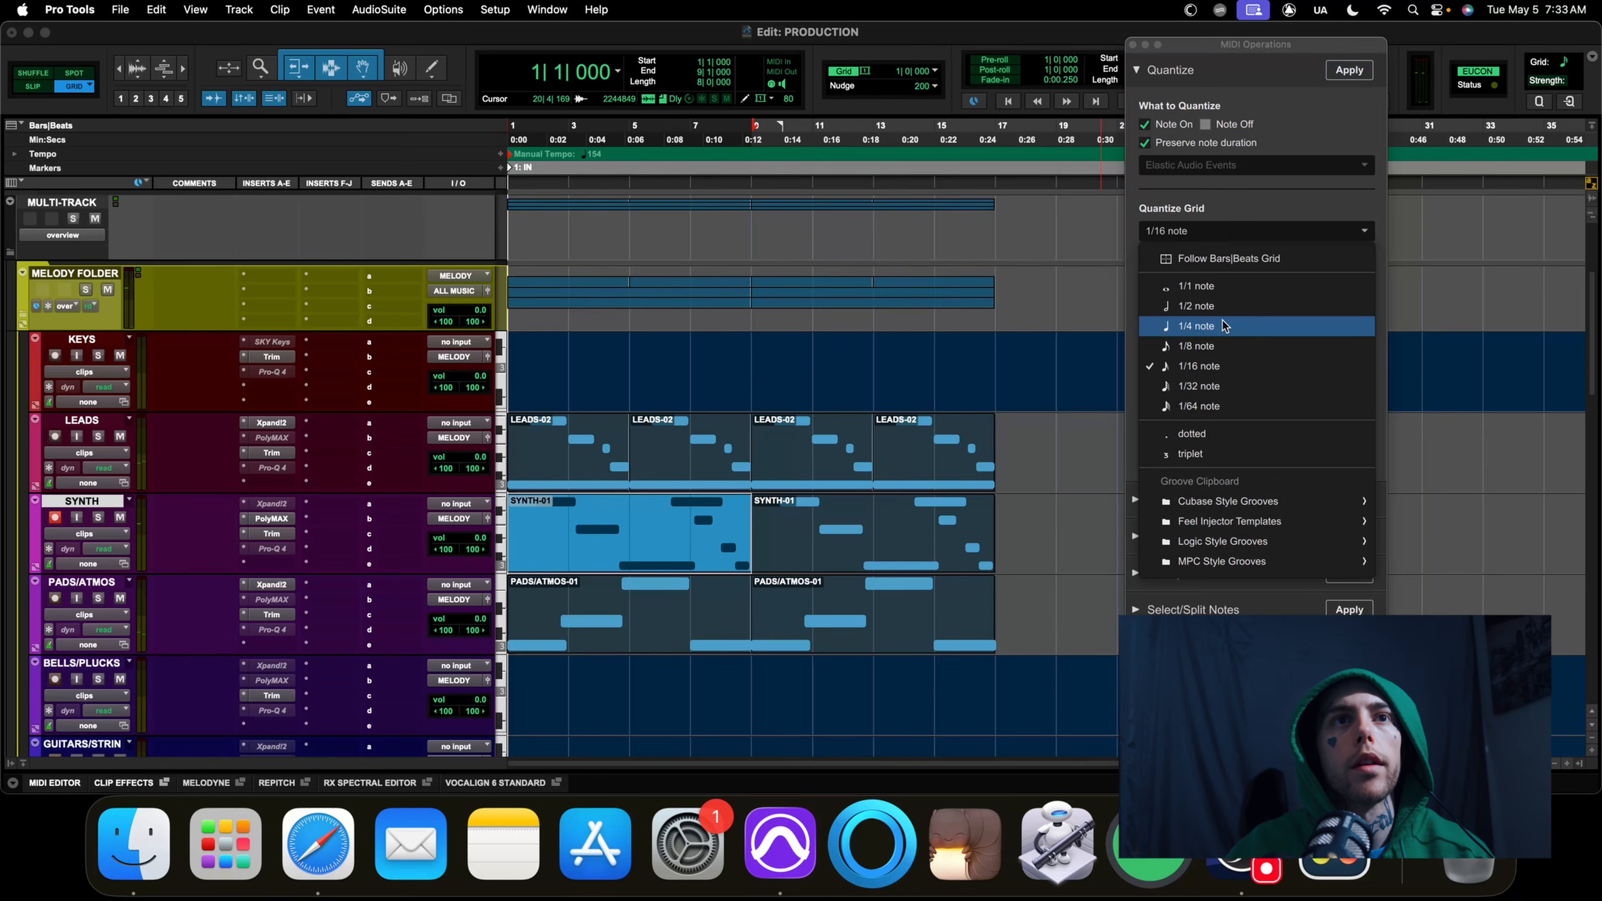
left_click(1220, 357)
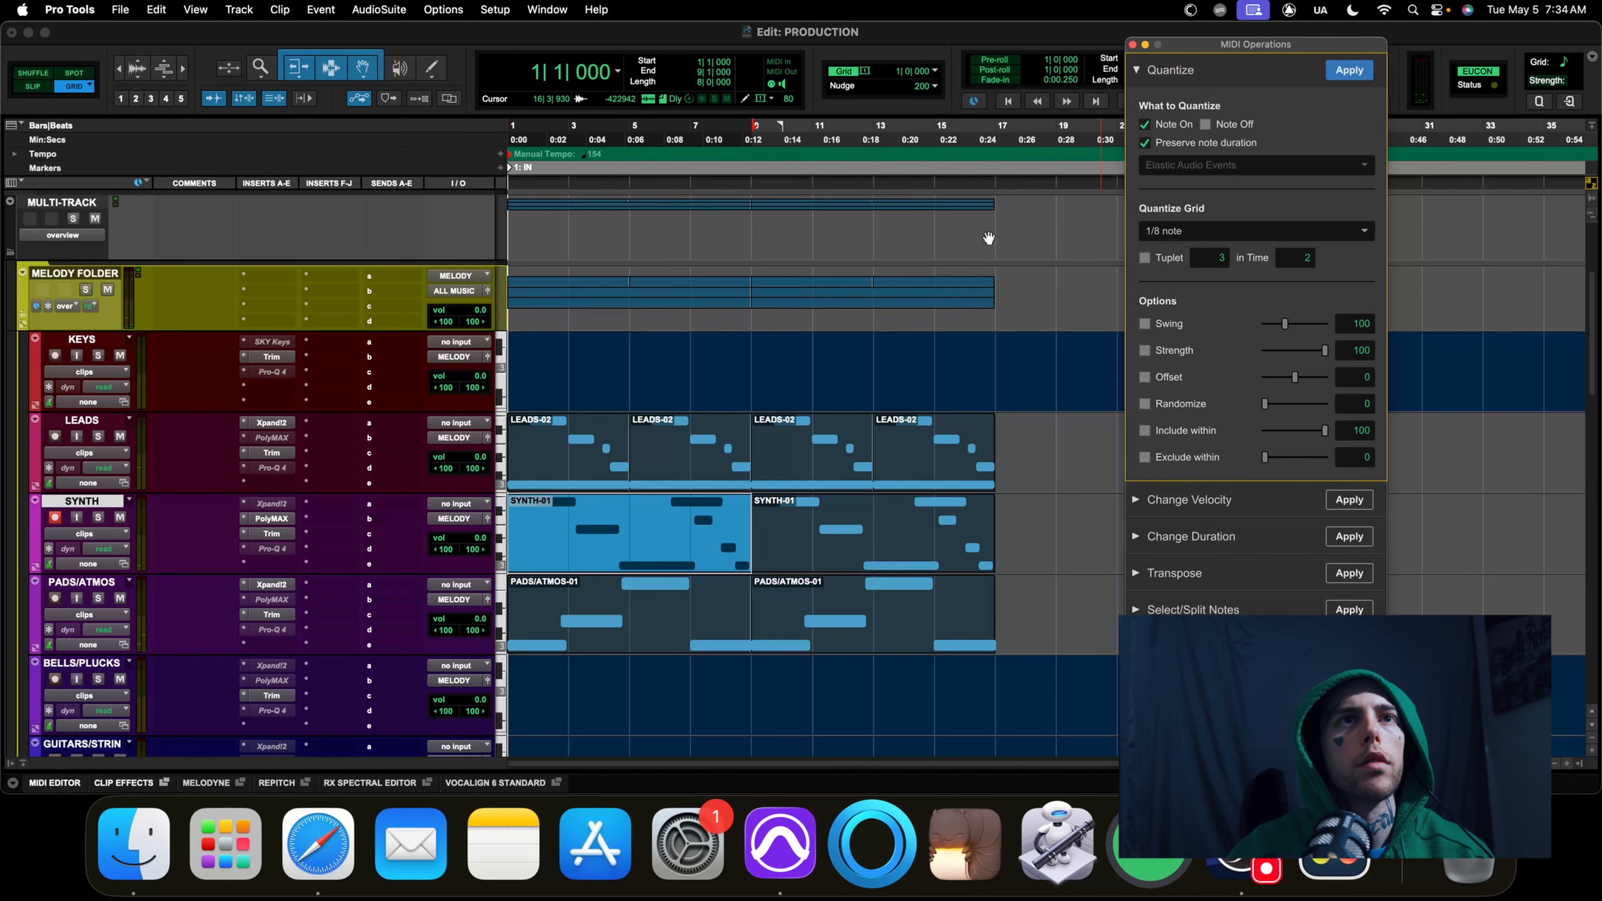
key("space")
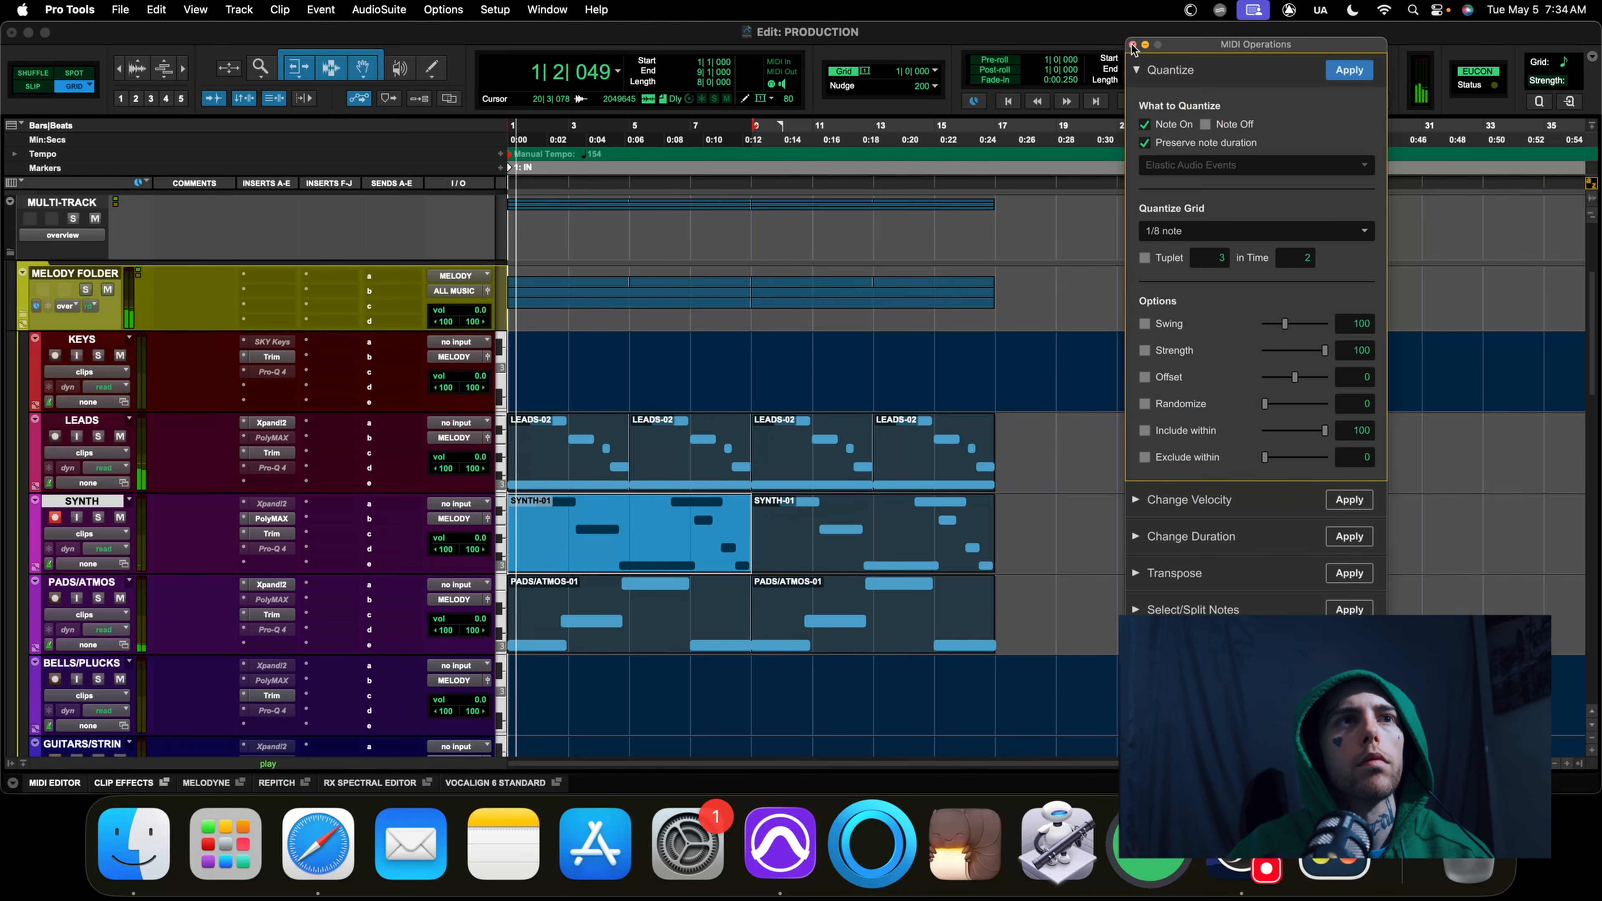
left_click(1132, 44)
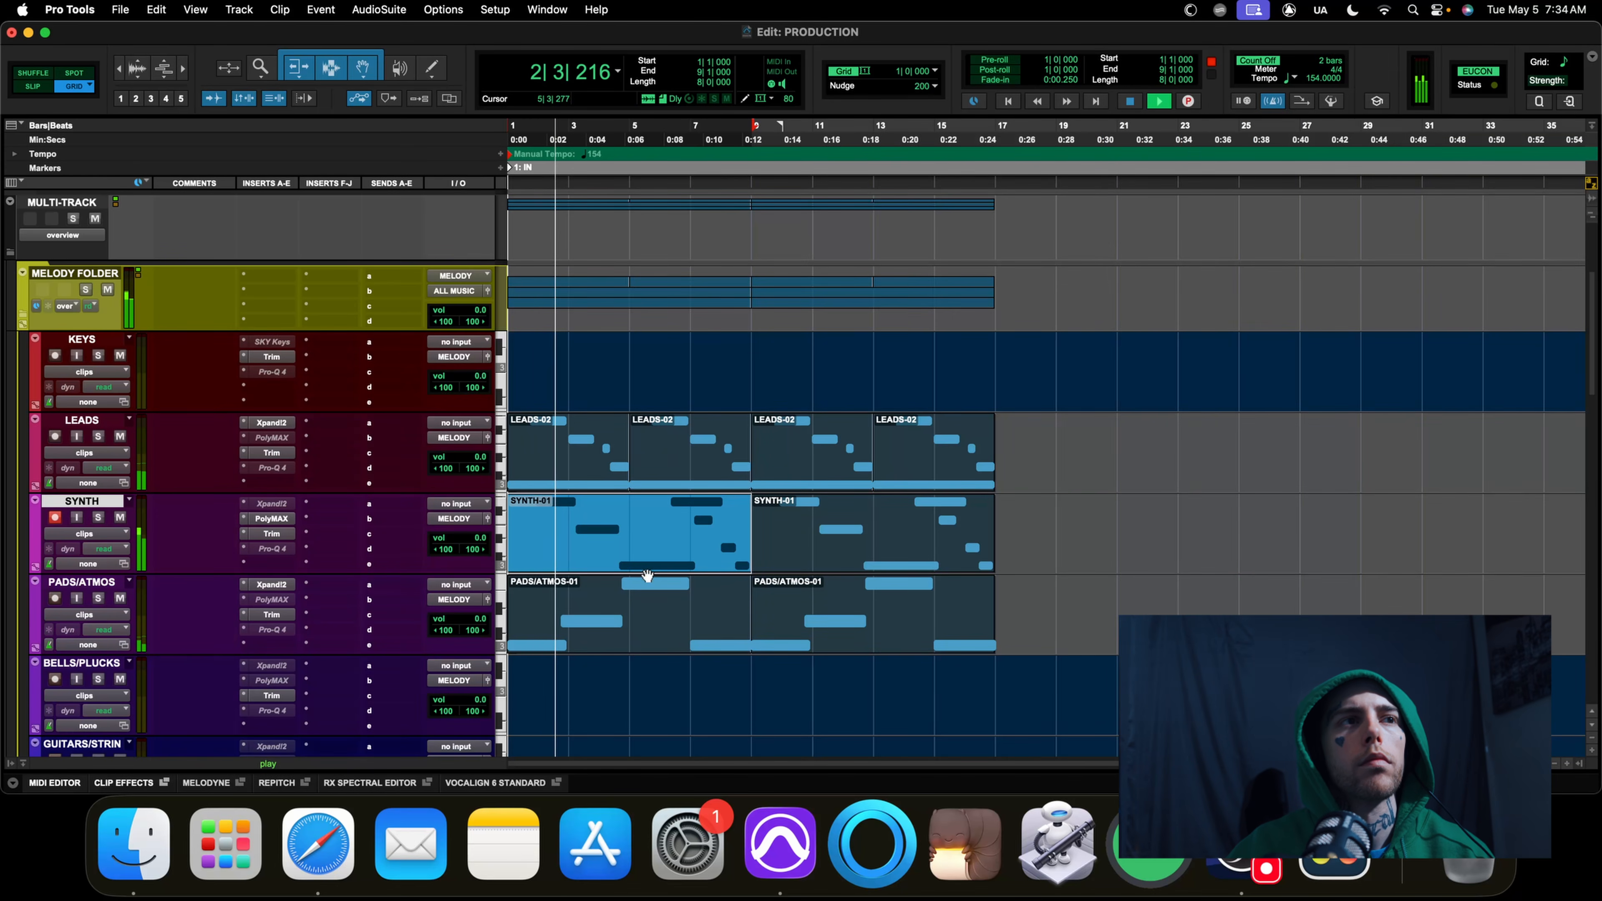
key("space")
Open the first SYNTH clip in the MIDI editor, move its first G3 note to 2|1|240 and audition the timing
left_click(868, 544)
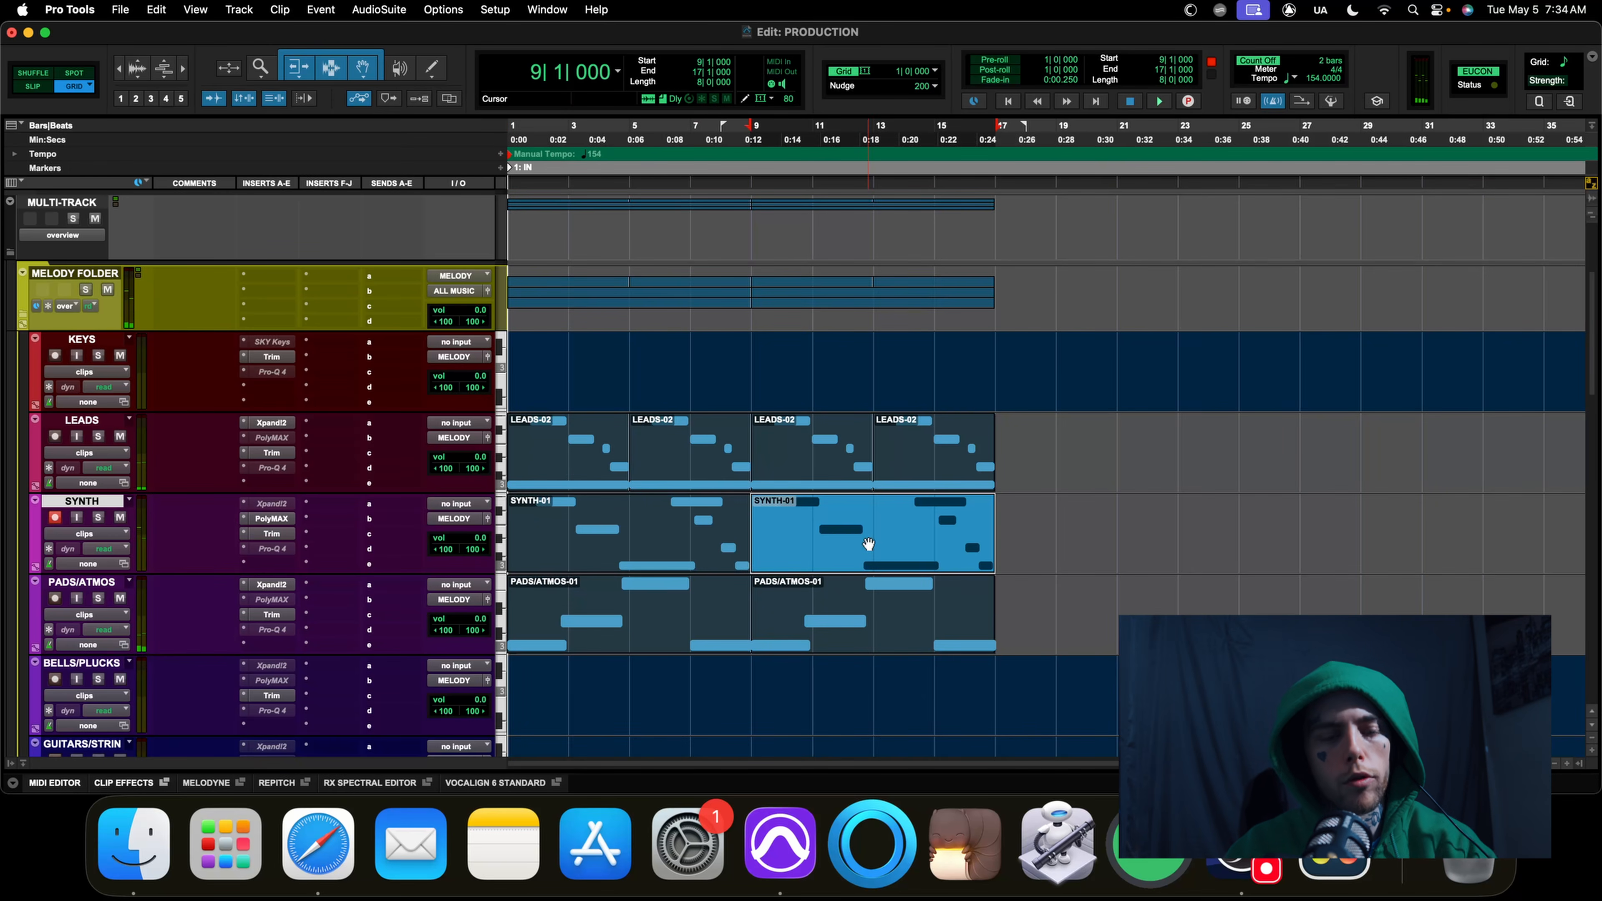
double_click(608, 549)
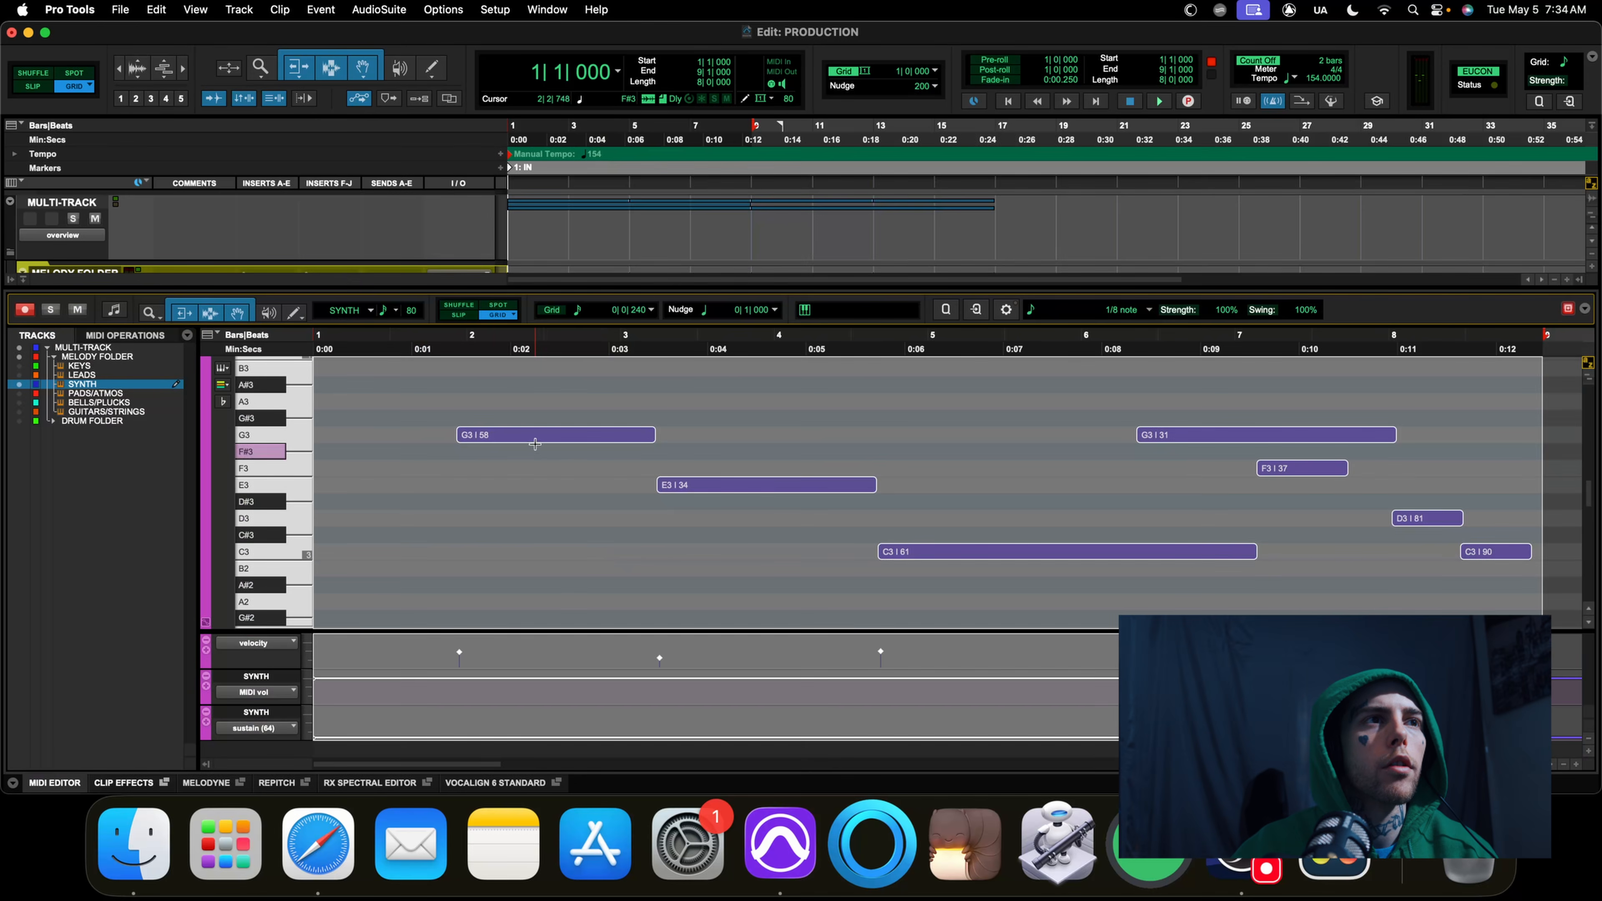
left_click(527, 496)
left_click_drag(530, 437, 542, 440)
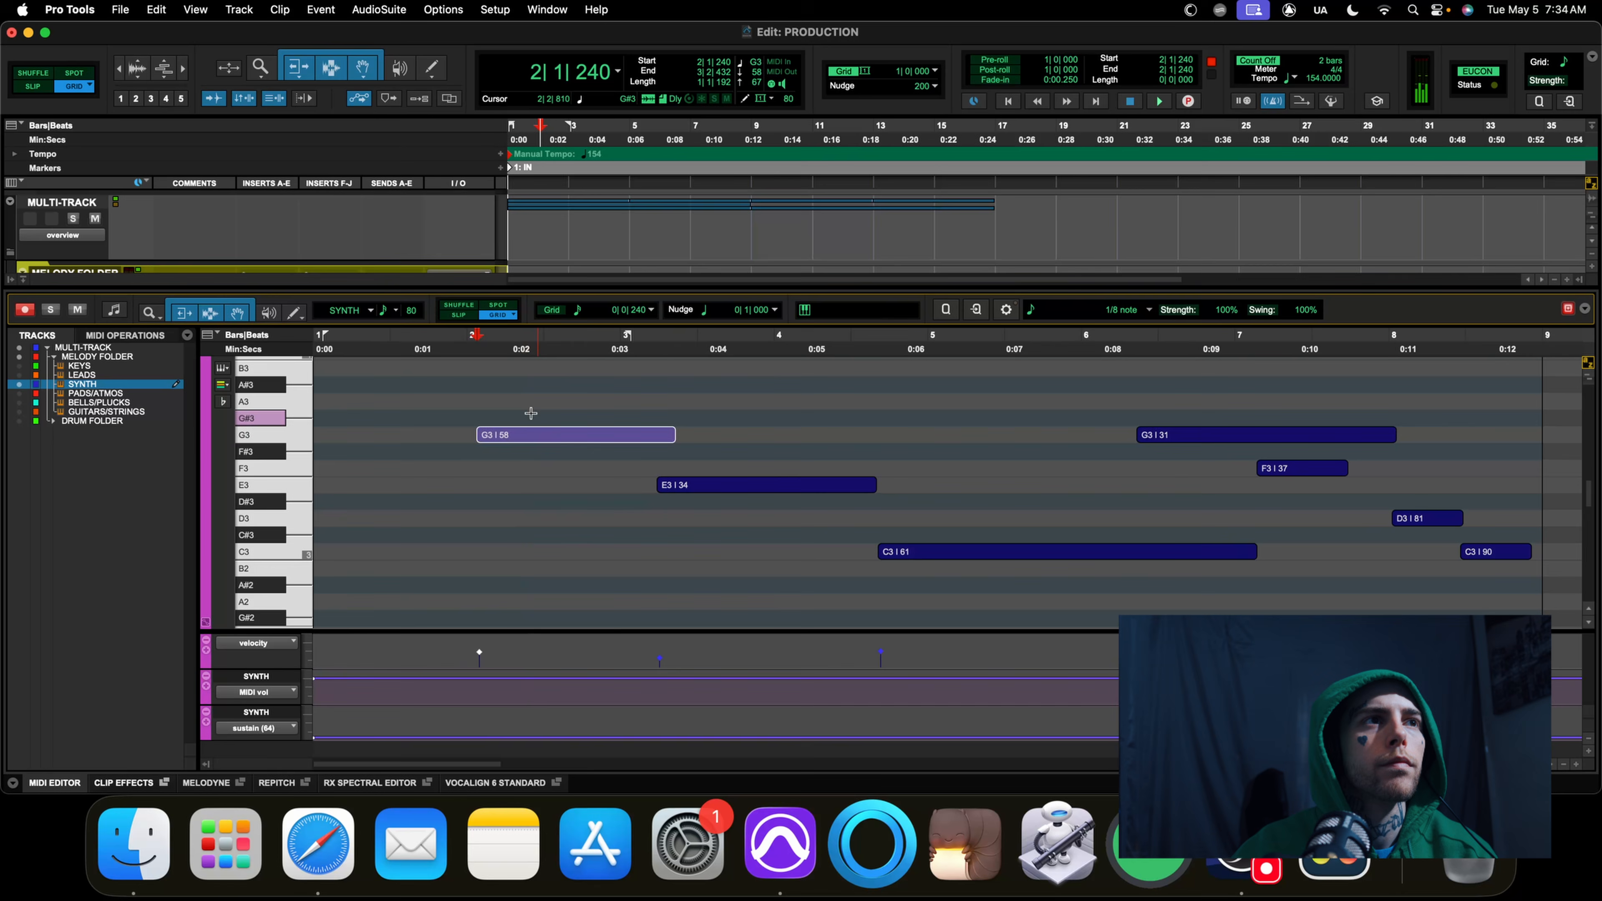
key("space")
key("space")
left_click(358, 355)
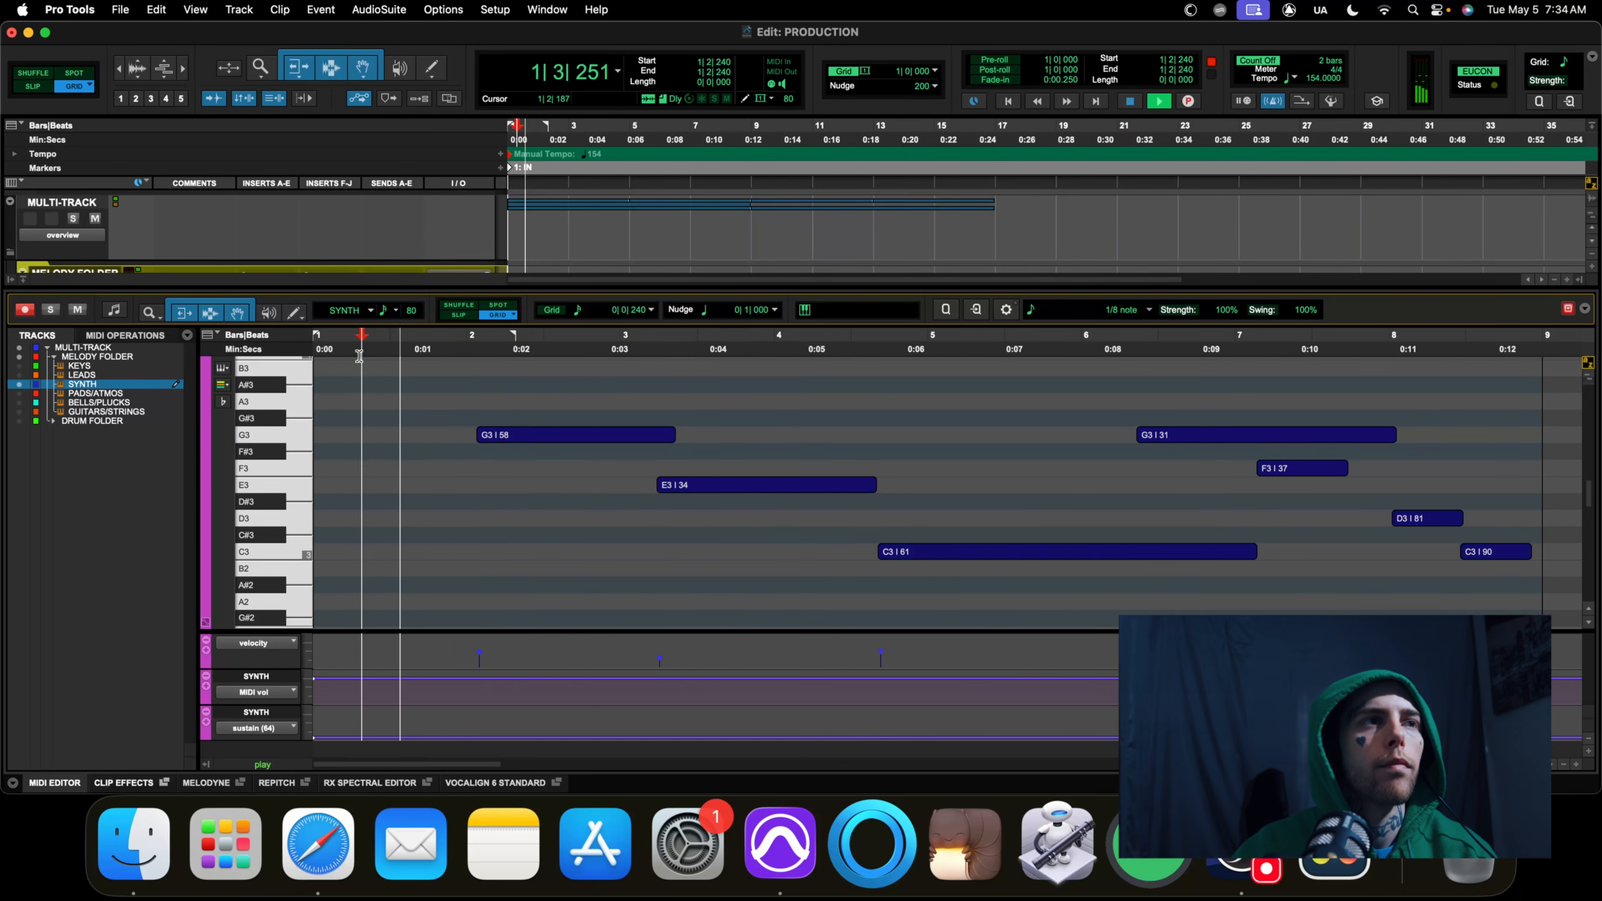
key("space")
Move the first G3 note slightly earlier to about the start of bar 2 and audition it from bar 1
left_click_drag(513, 437, 508, 436)
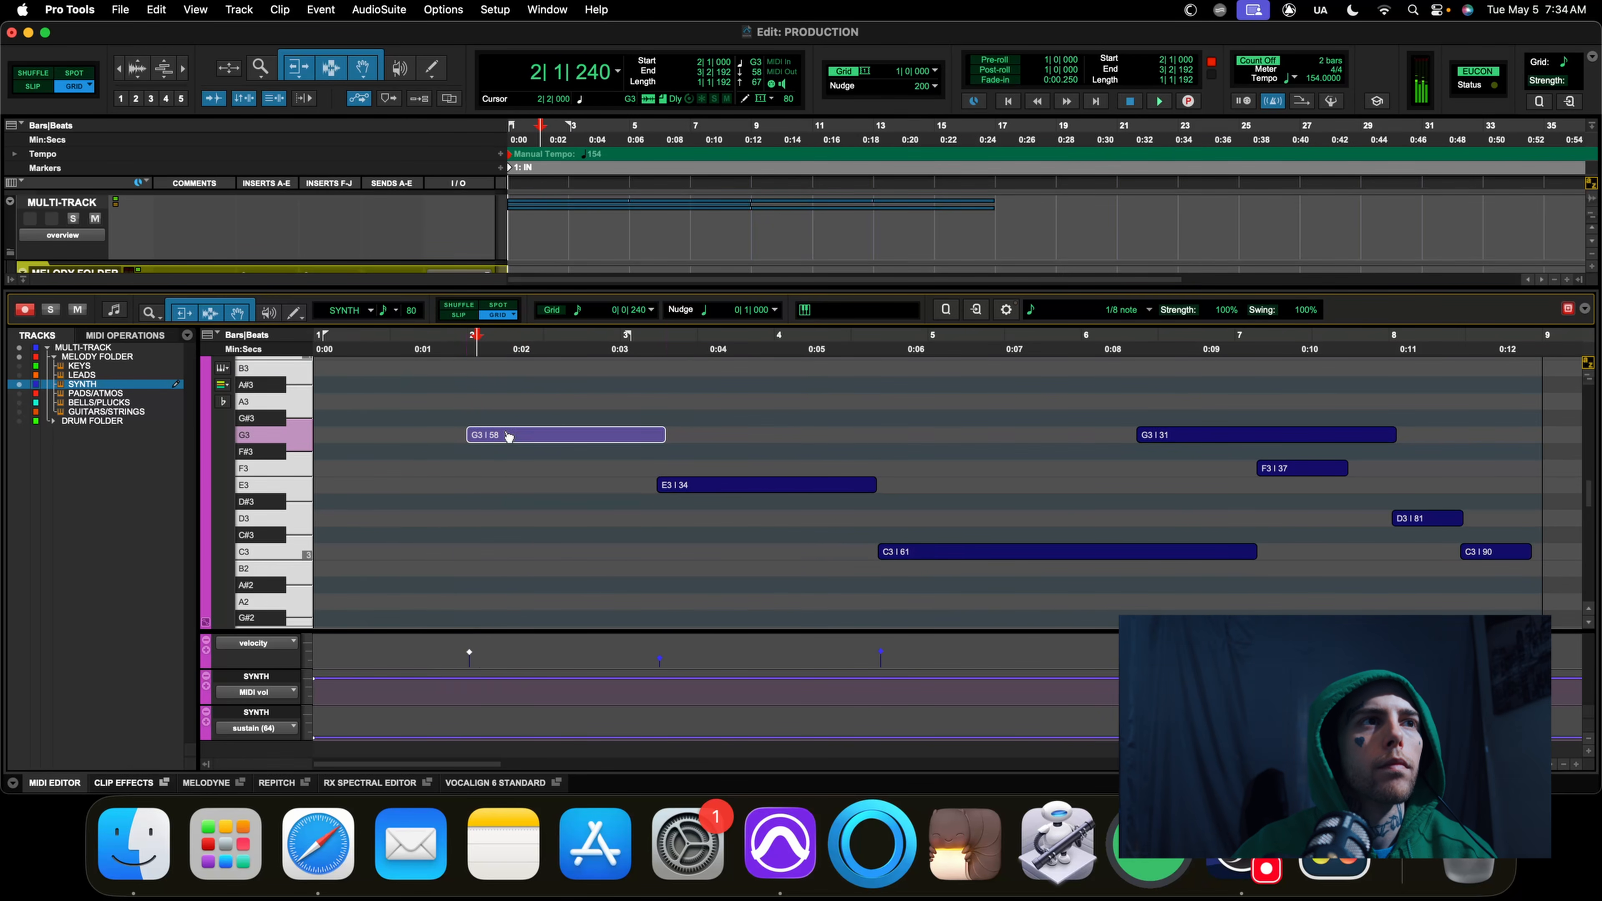
left_click(329, 343)
key("space")
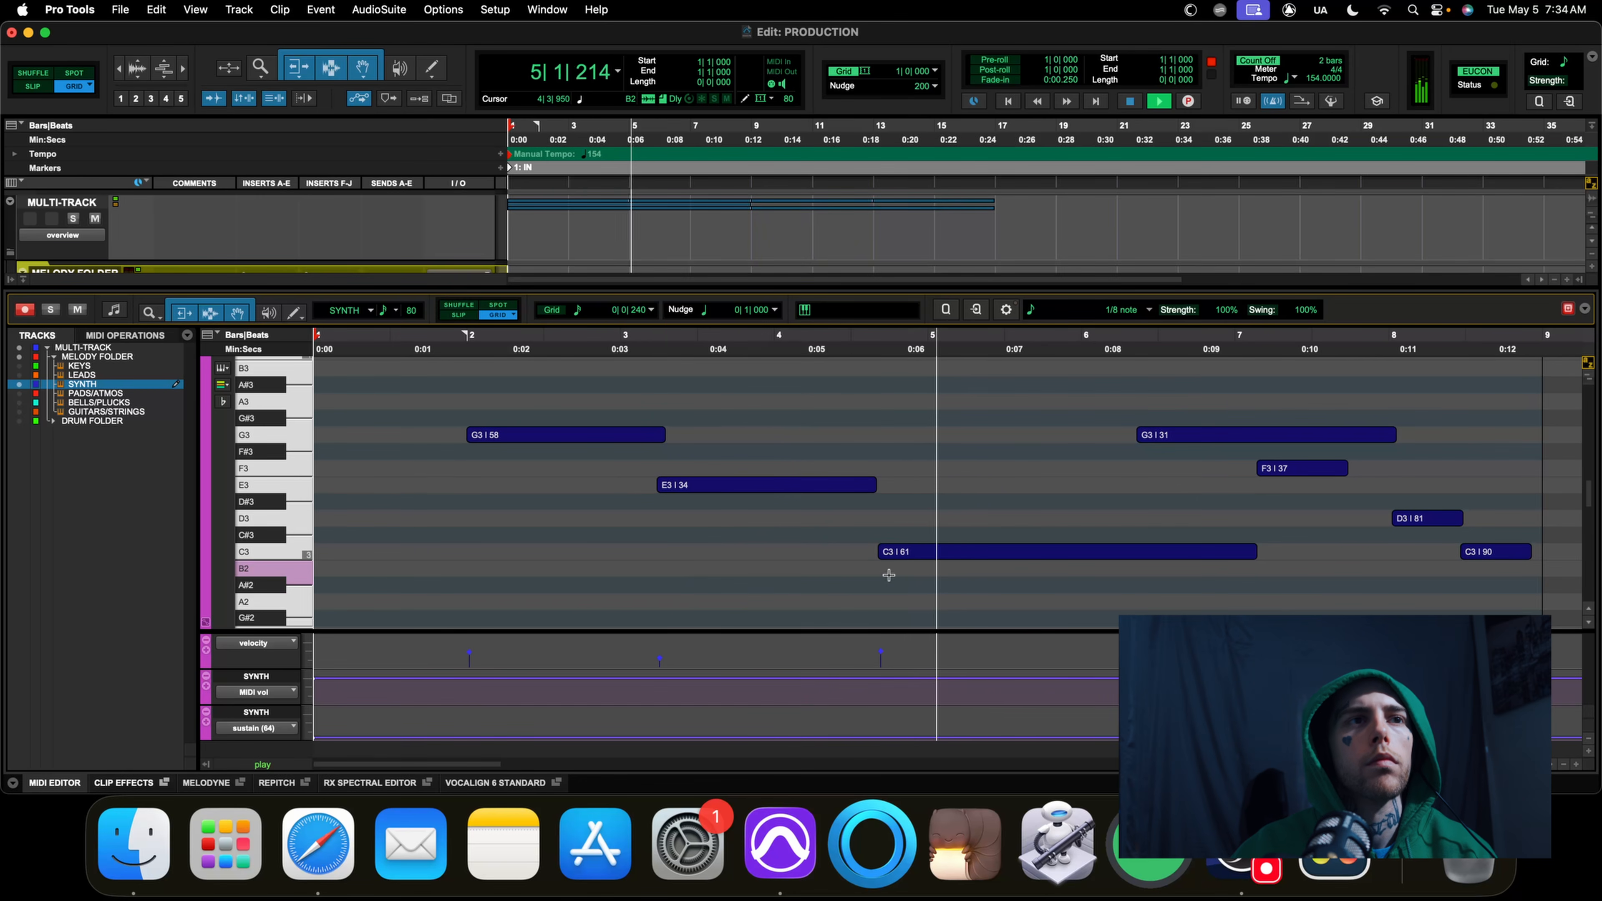
key("space")
Shift the E3 note earlier to about the start of bar 3, checking its timing by playback
key("space")
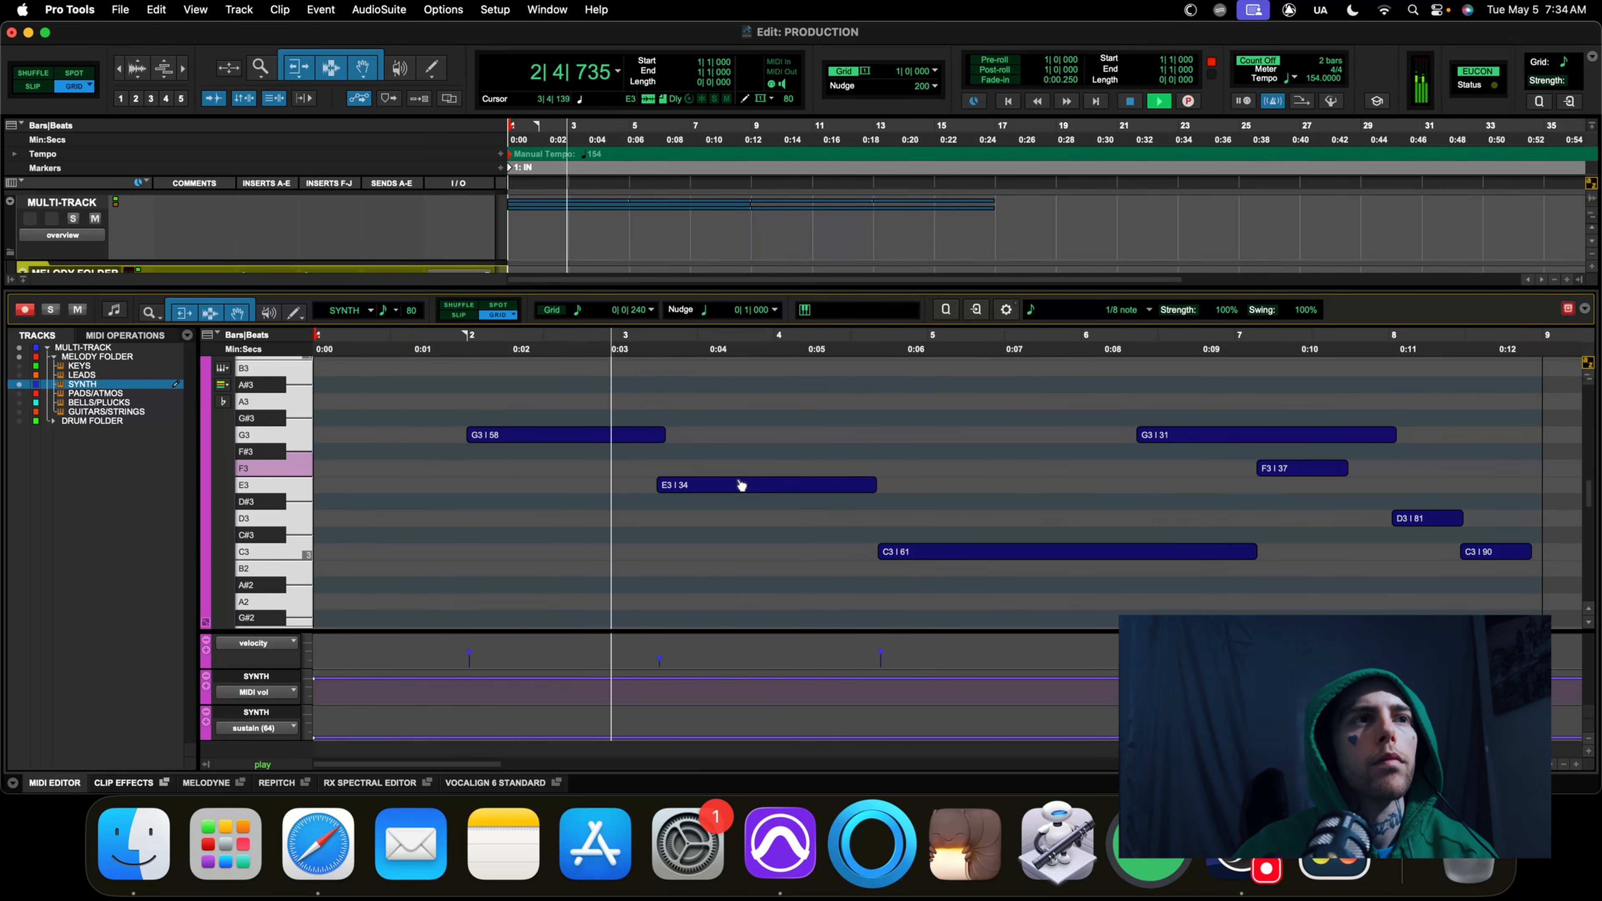
left_click(710, 487)
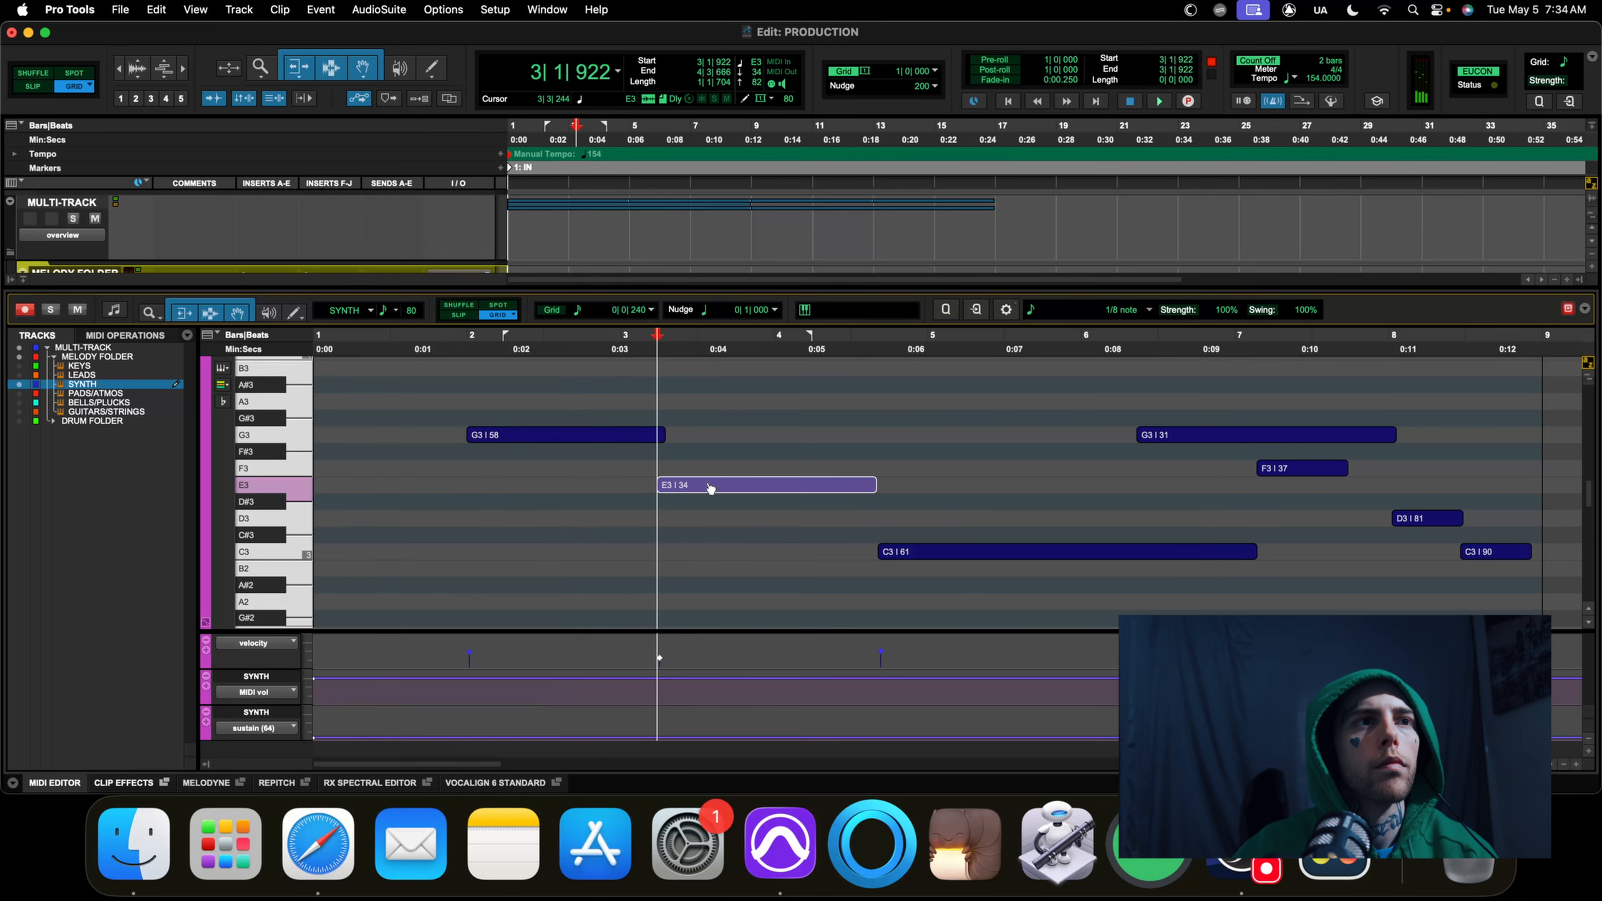
left_click(531, 354)
key("space")
key("space")
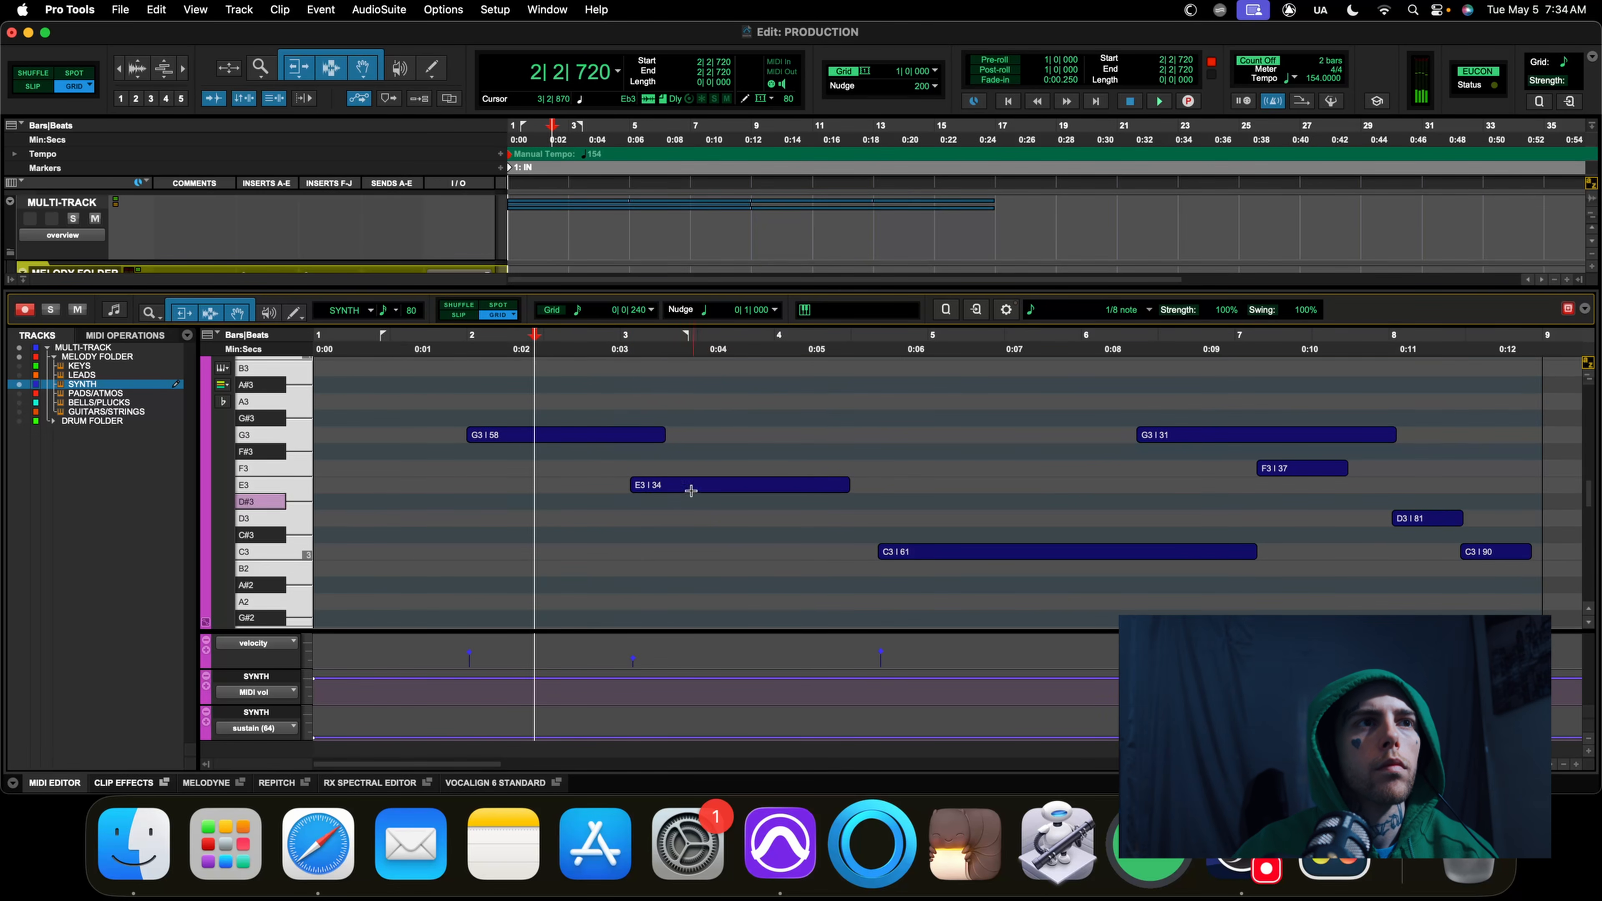
left_click_drag(692, 486, 682, 488)
left_click(365, 354)
key("space")
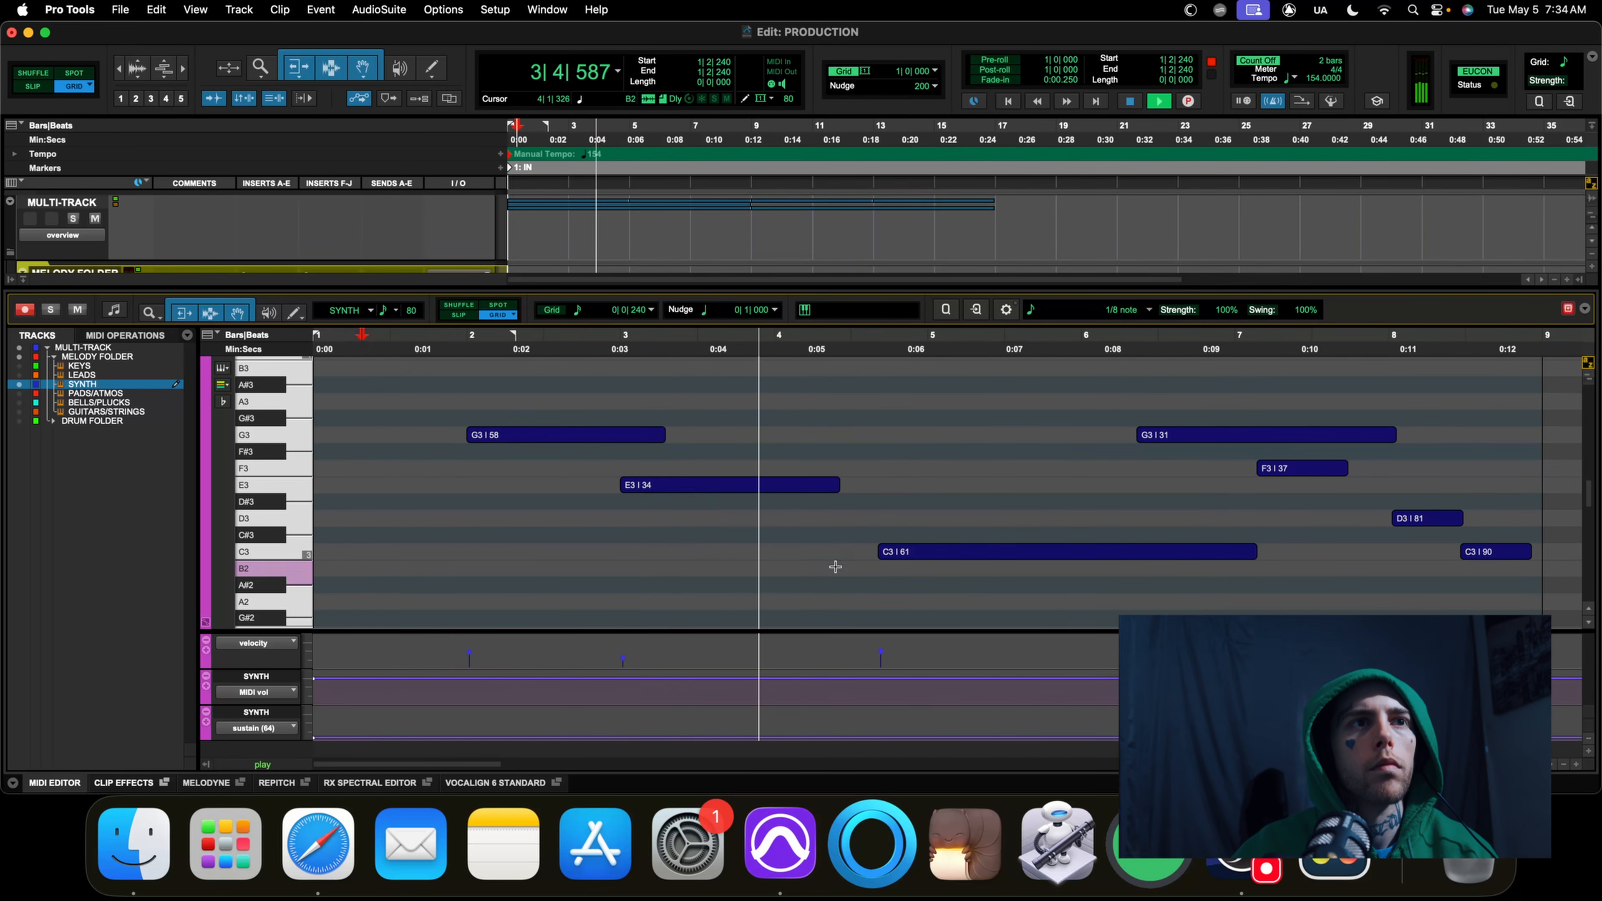
Shift the long C3 note earlier to start at 4|1|000, checking its timing by playback, and audition from bar 1
left_click_drag(929, 551, 910, 552)
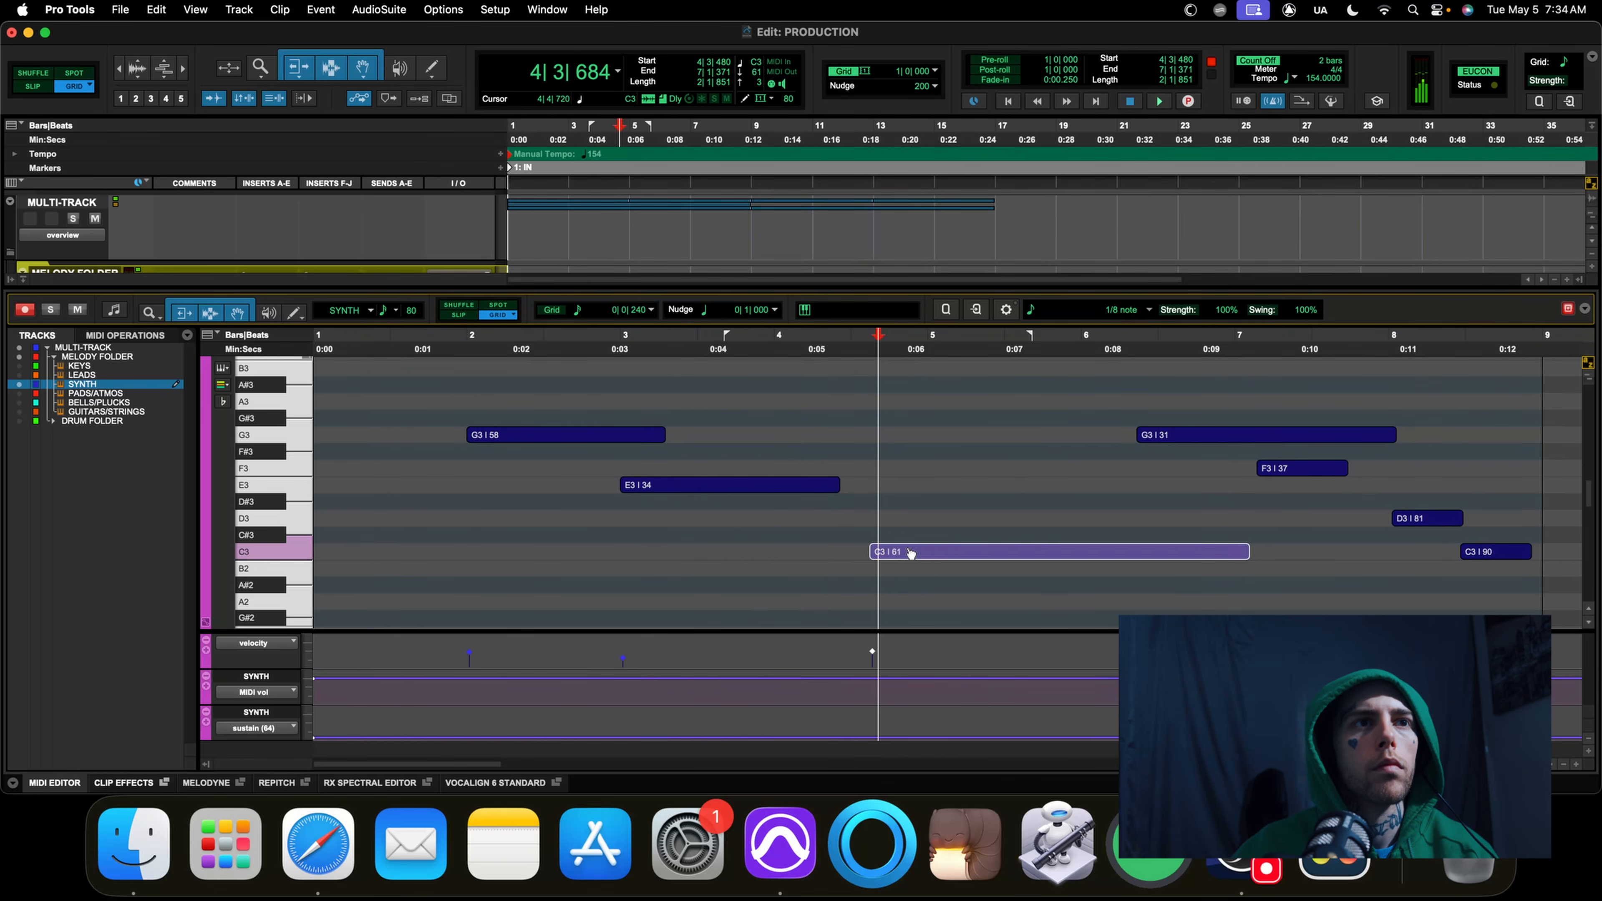
left_click(576, 350)
key("space")
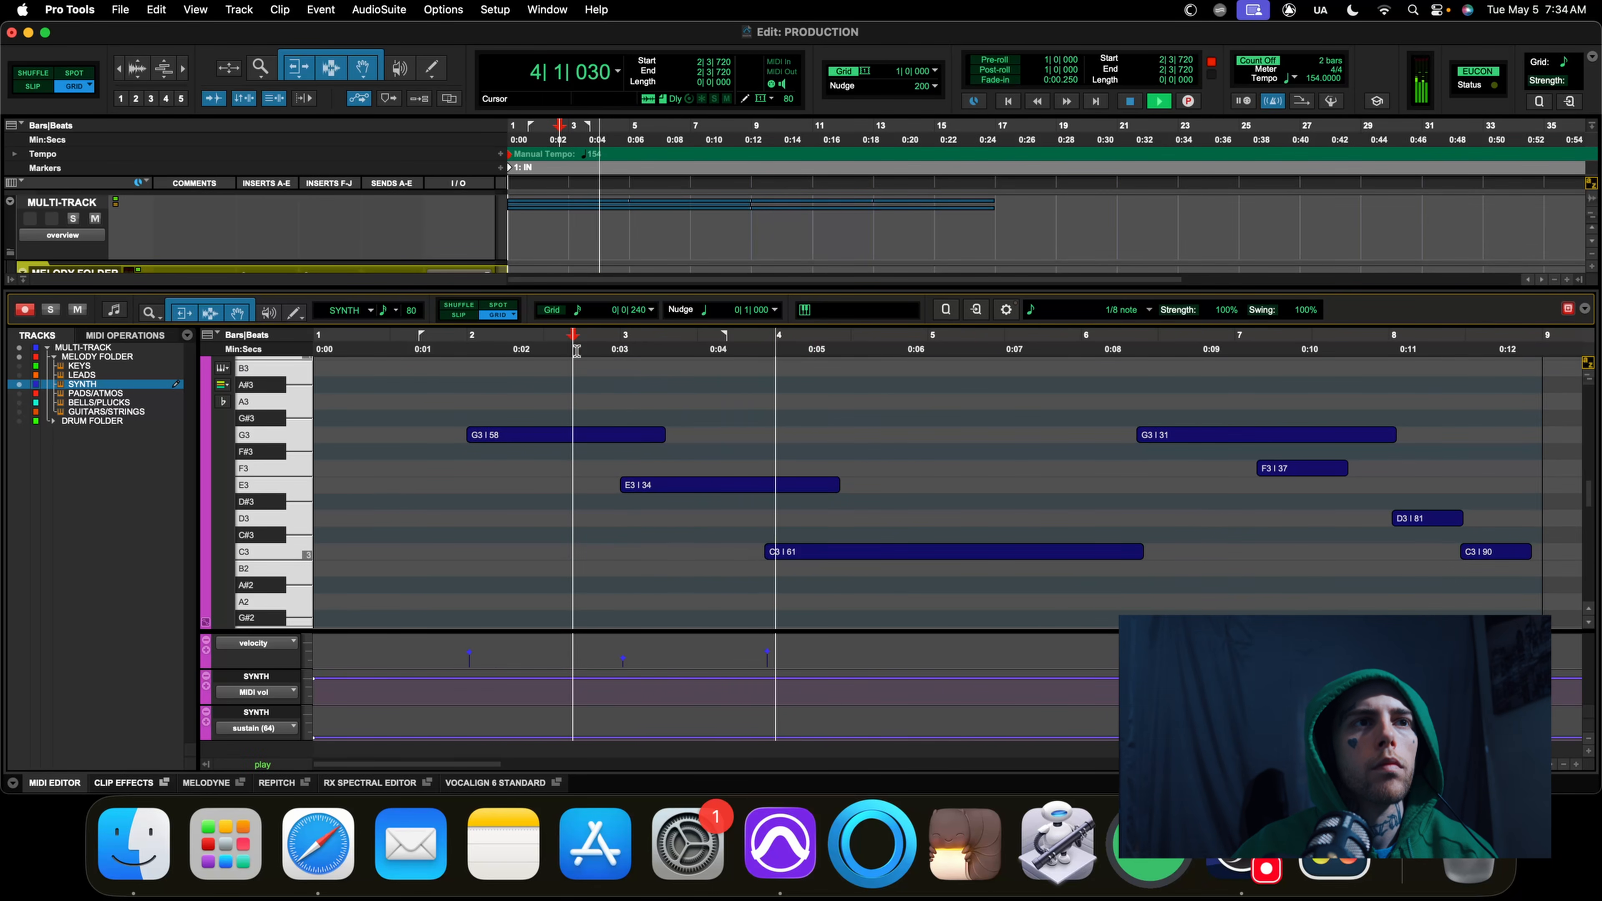
key("space")
left_click_drag(781, 558, 791, 561)
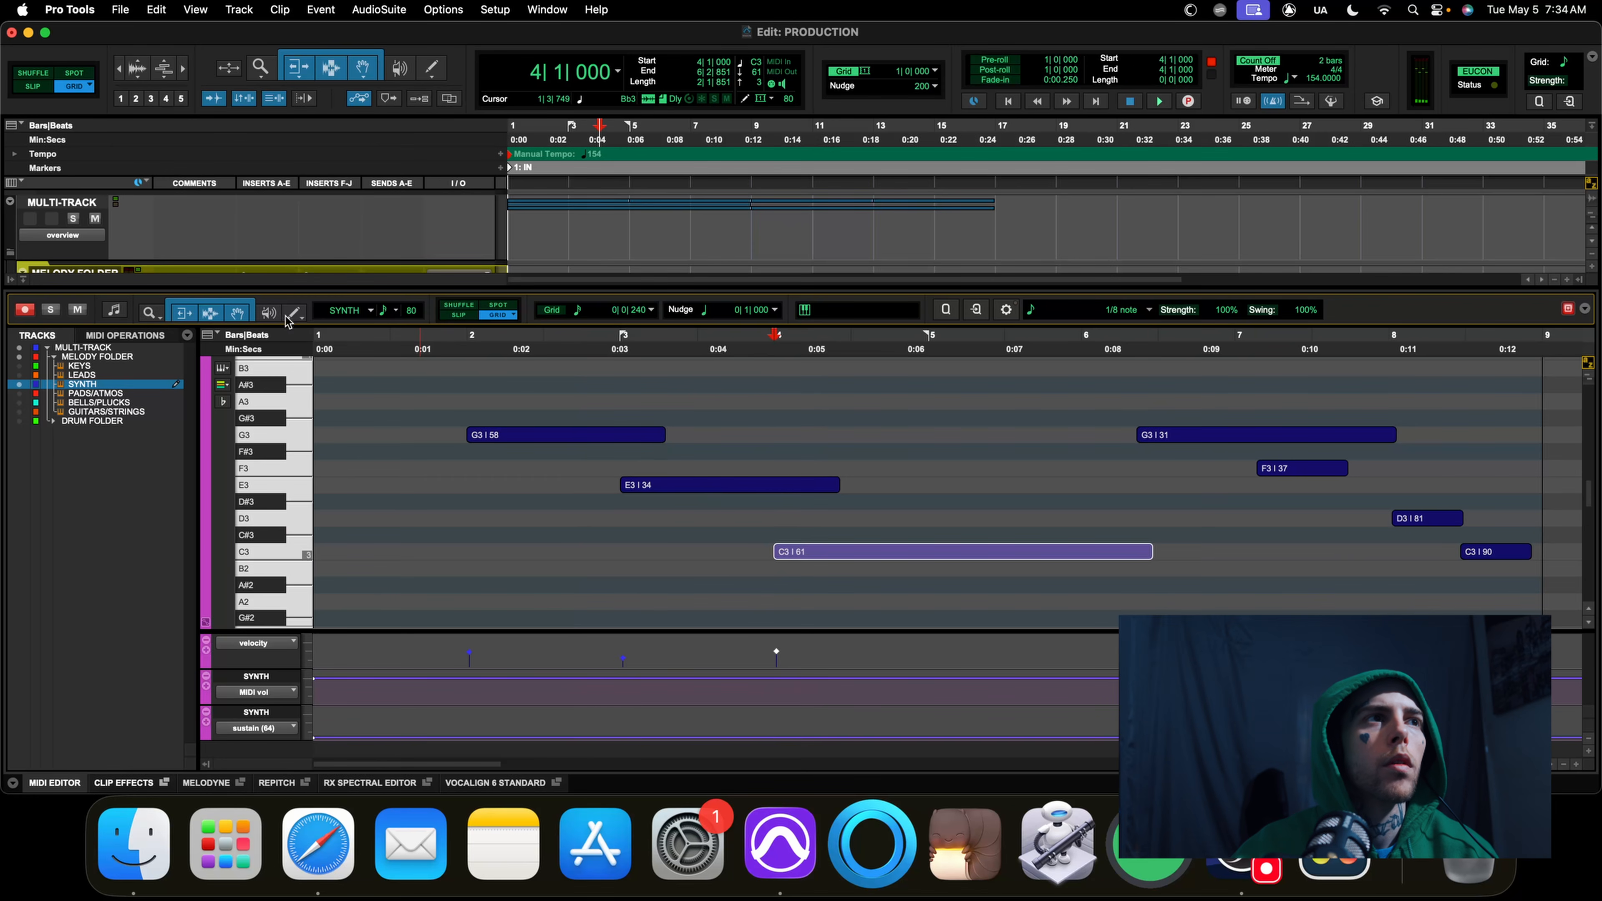
left_click(317, 350)
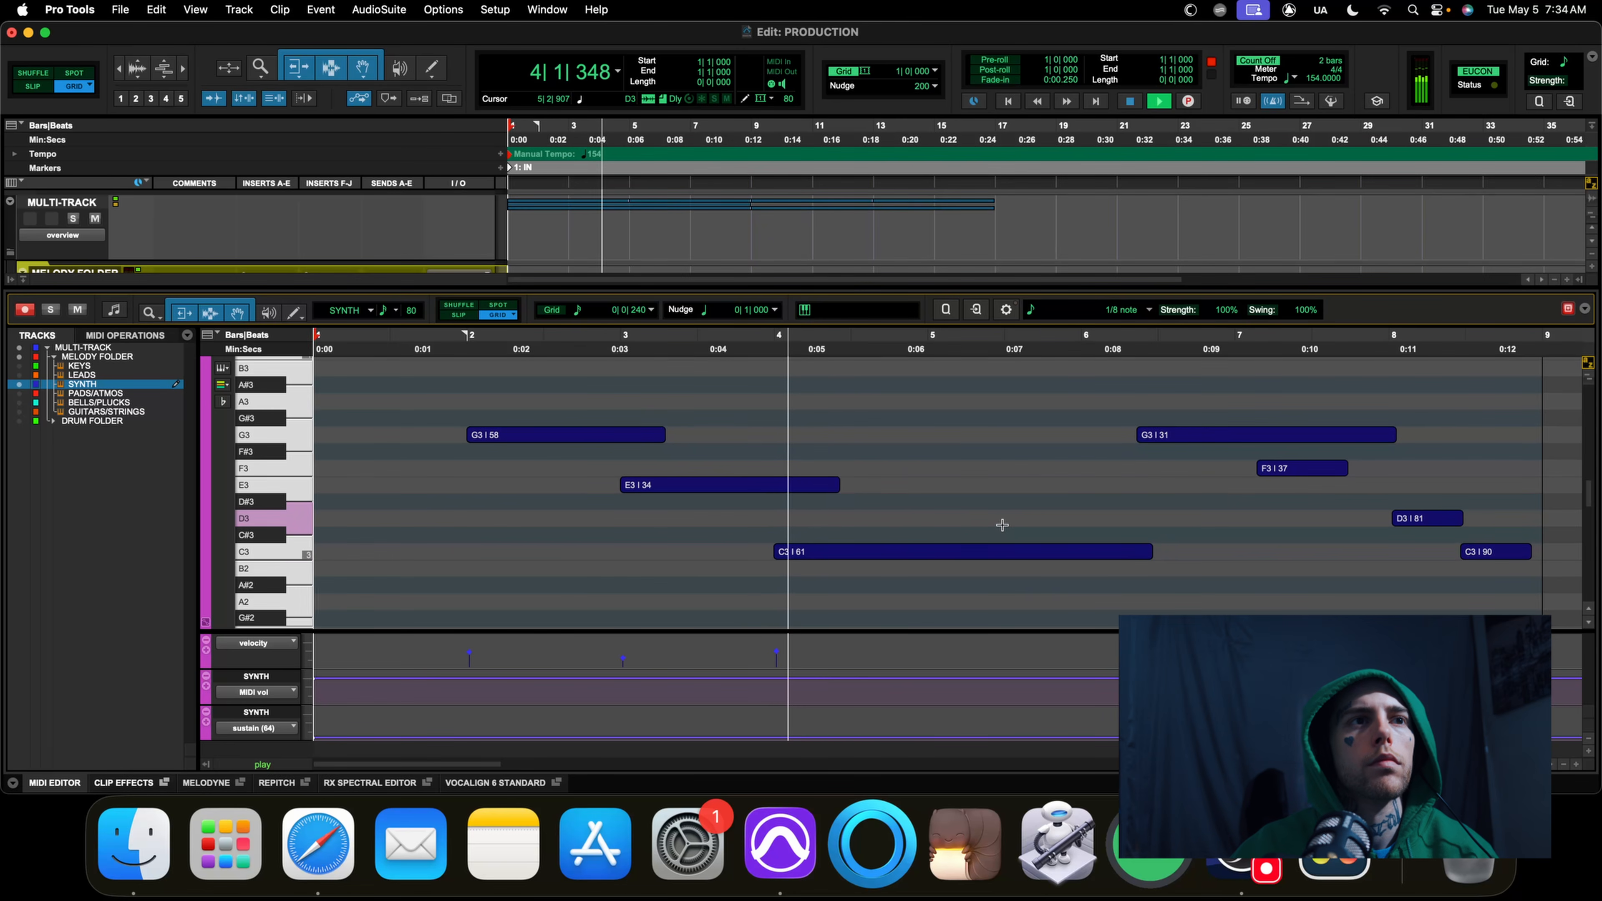
Audition the phrase from around bar 5 and lengthen the F3 note to end at 8|1|720
left_click(1032, 518)
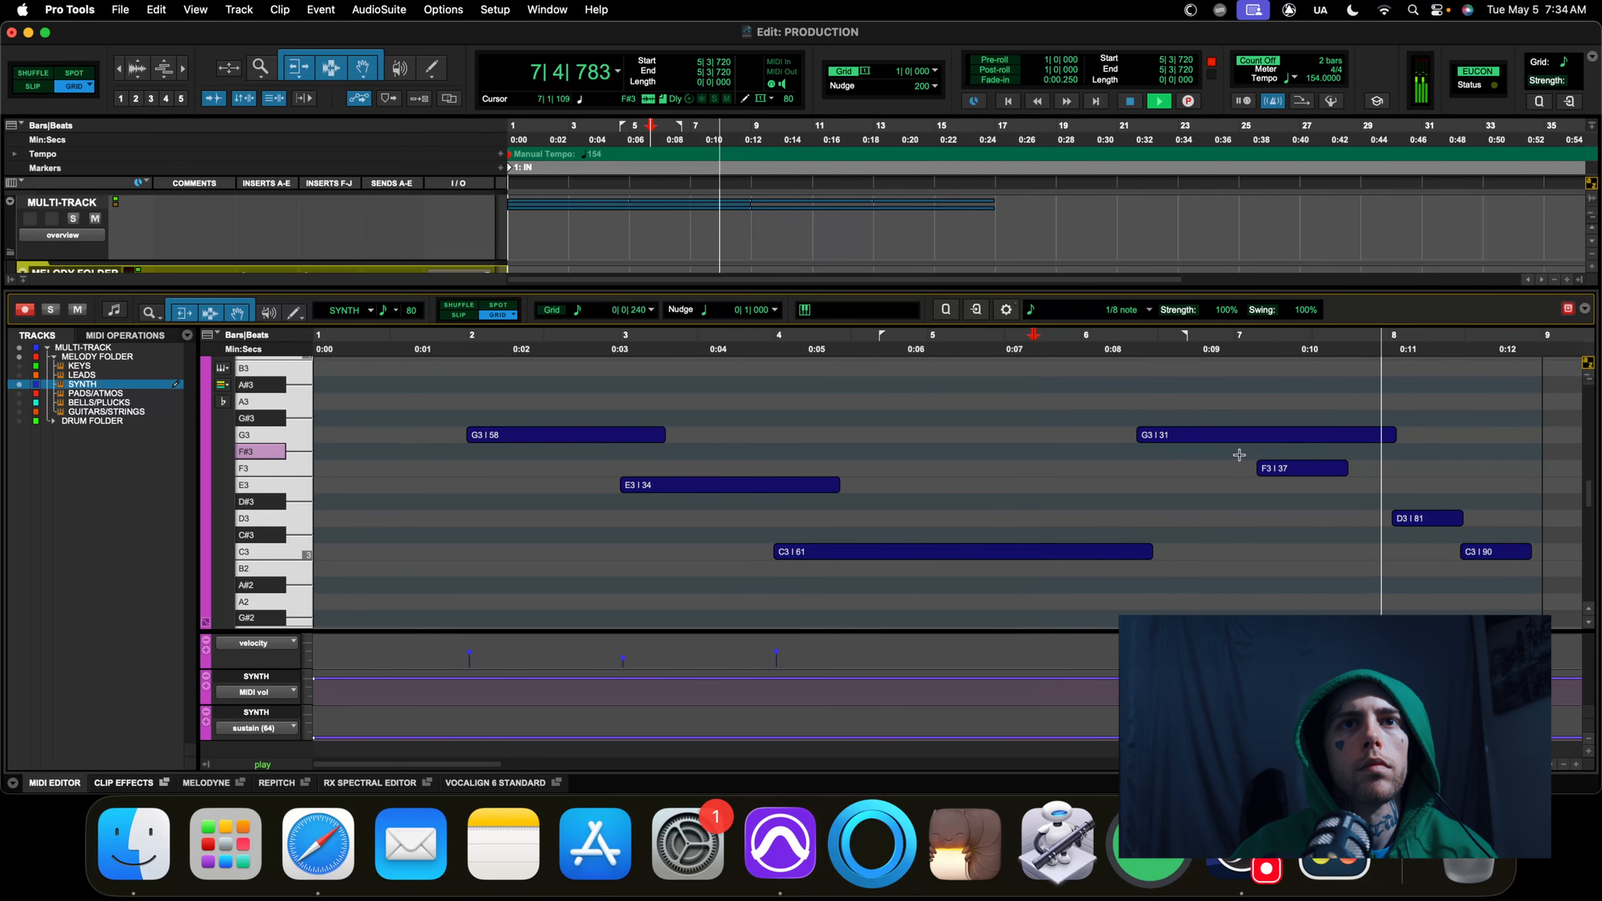
key("space")
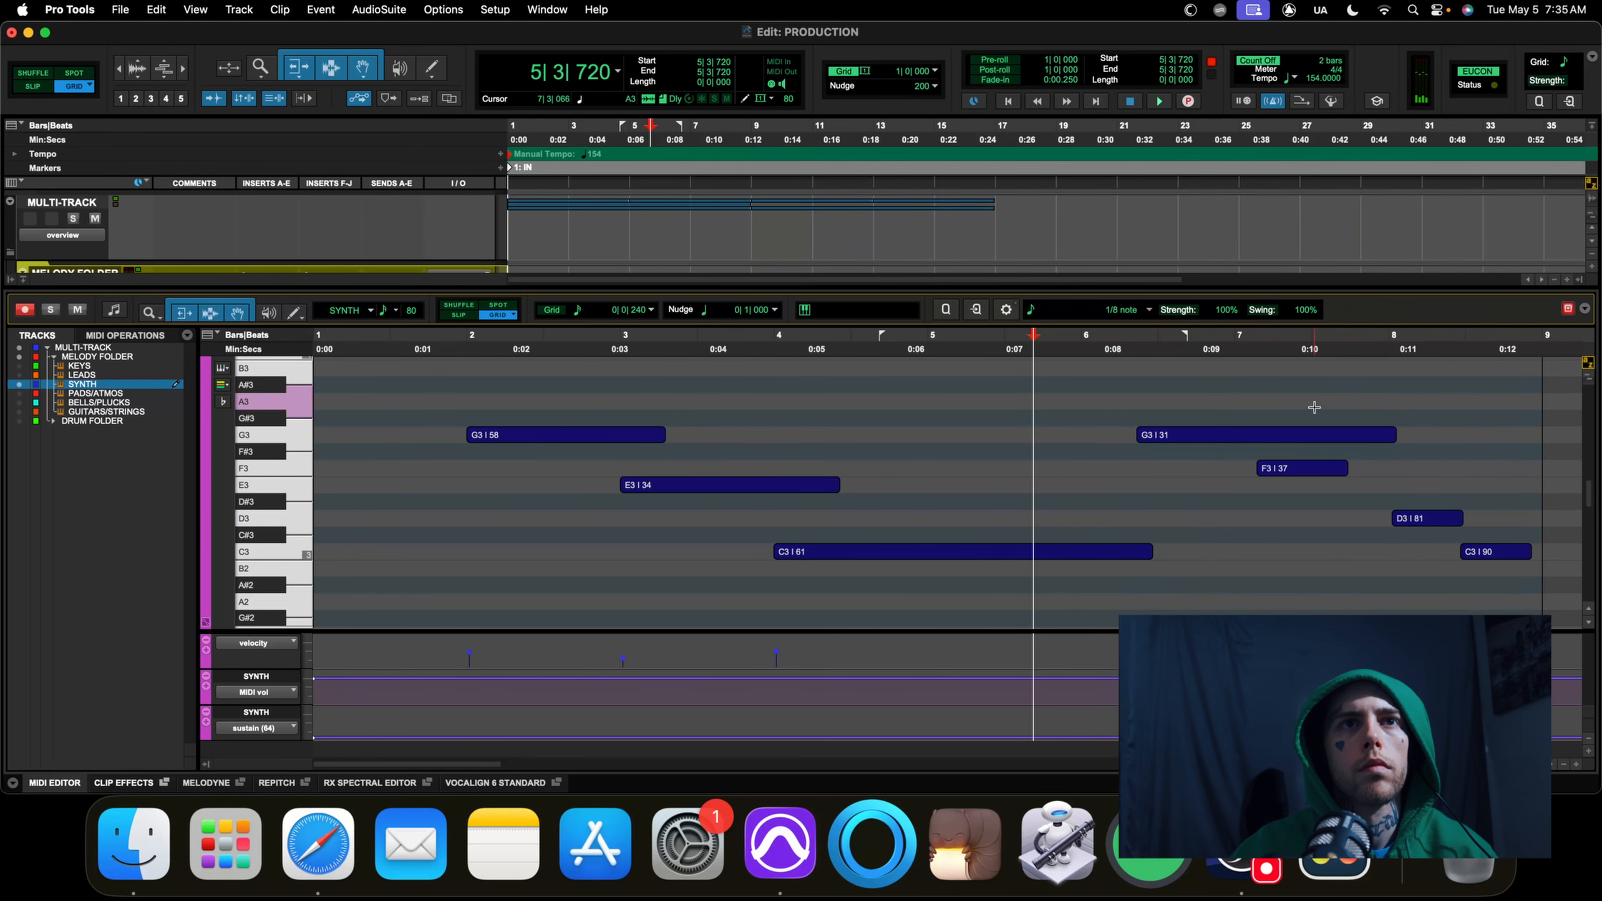
key("space")
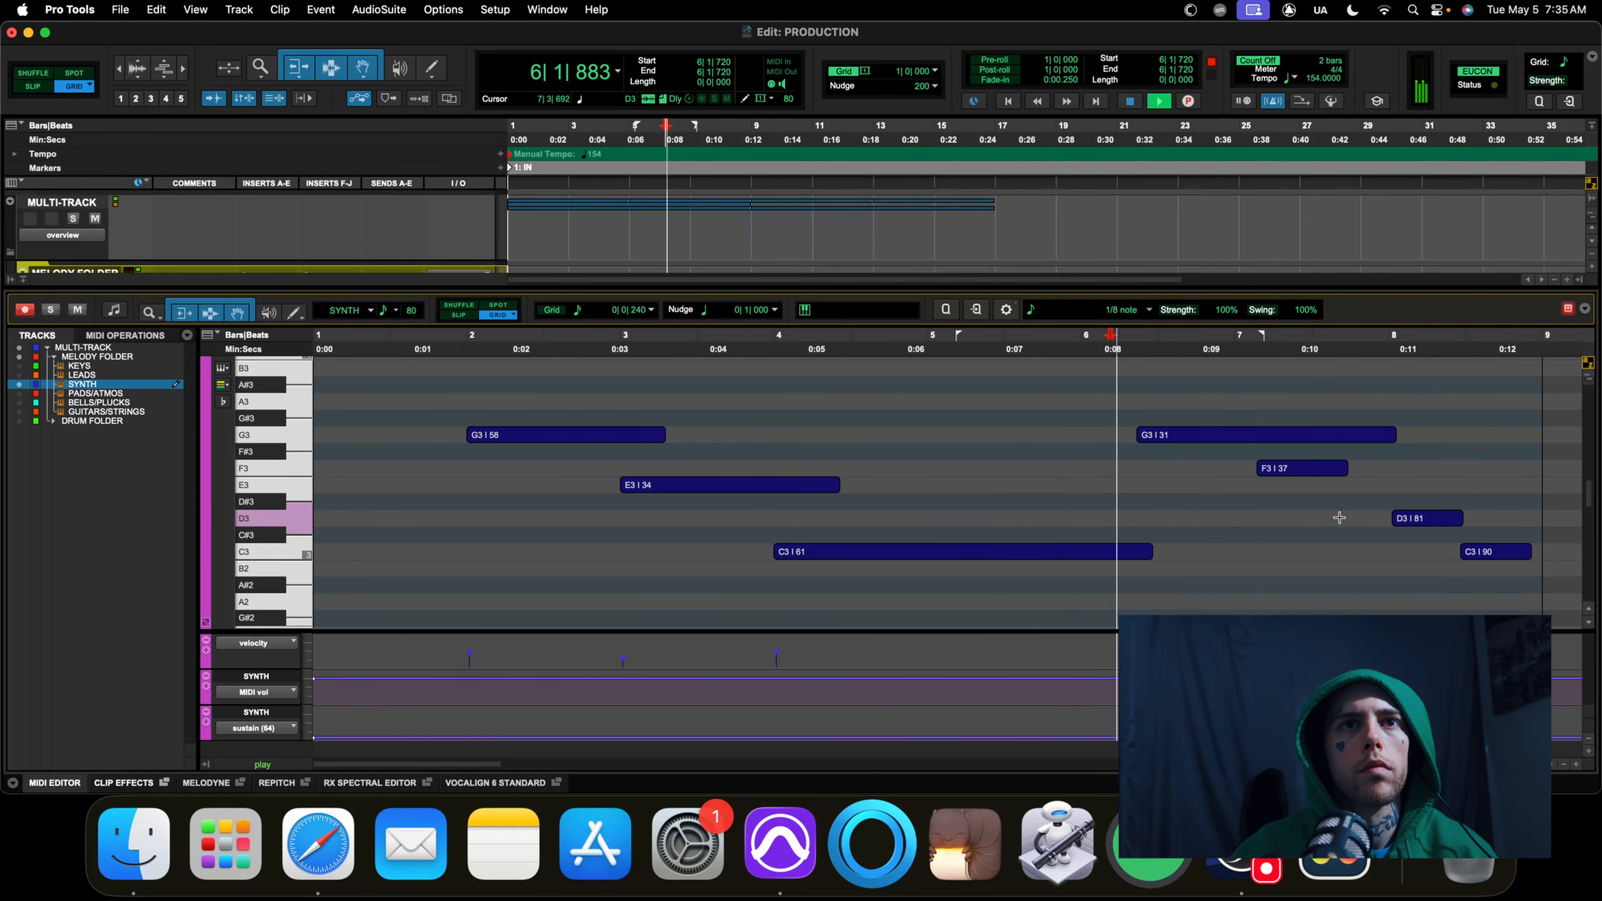
left_click(1345, 468)
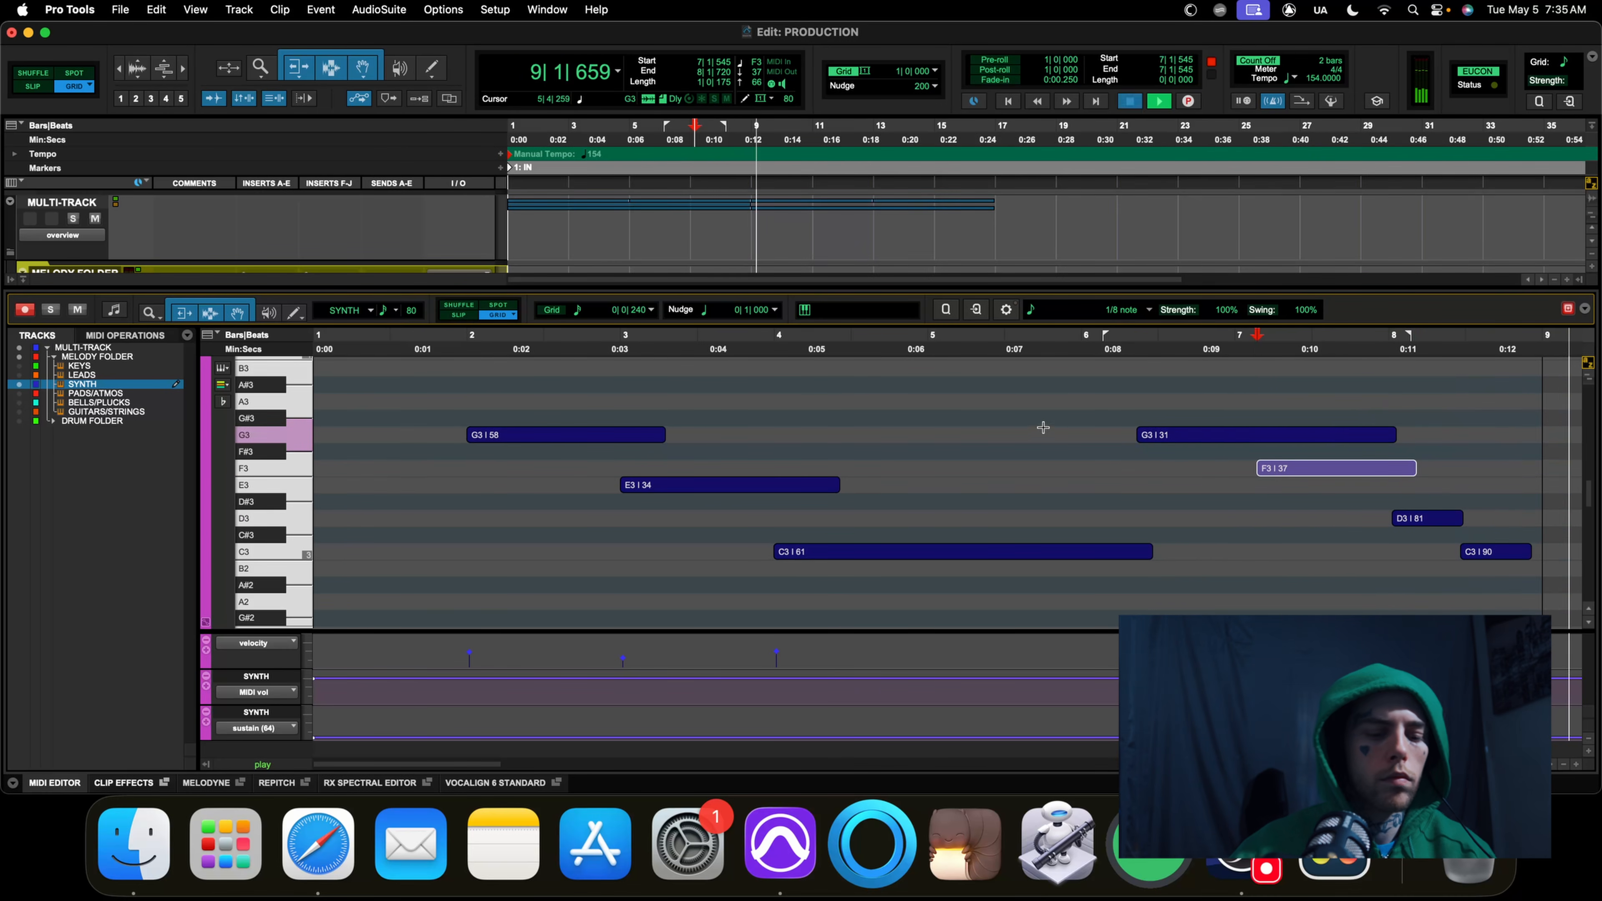
Stop playback, close the MIDI editor and duplicate the SYNTH clip so the copy starts at bar 9
key("space")
left_click(63, 783)
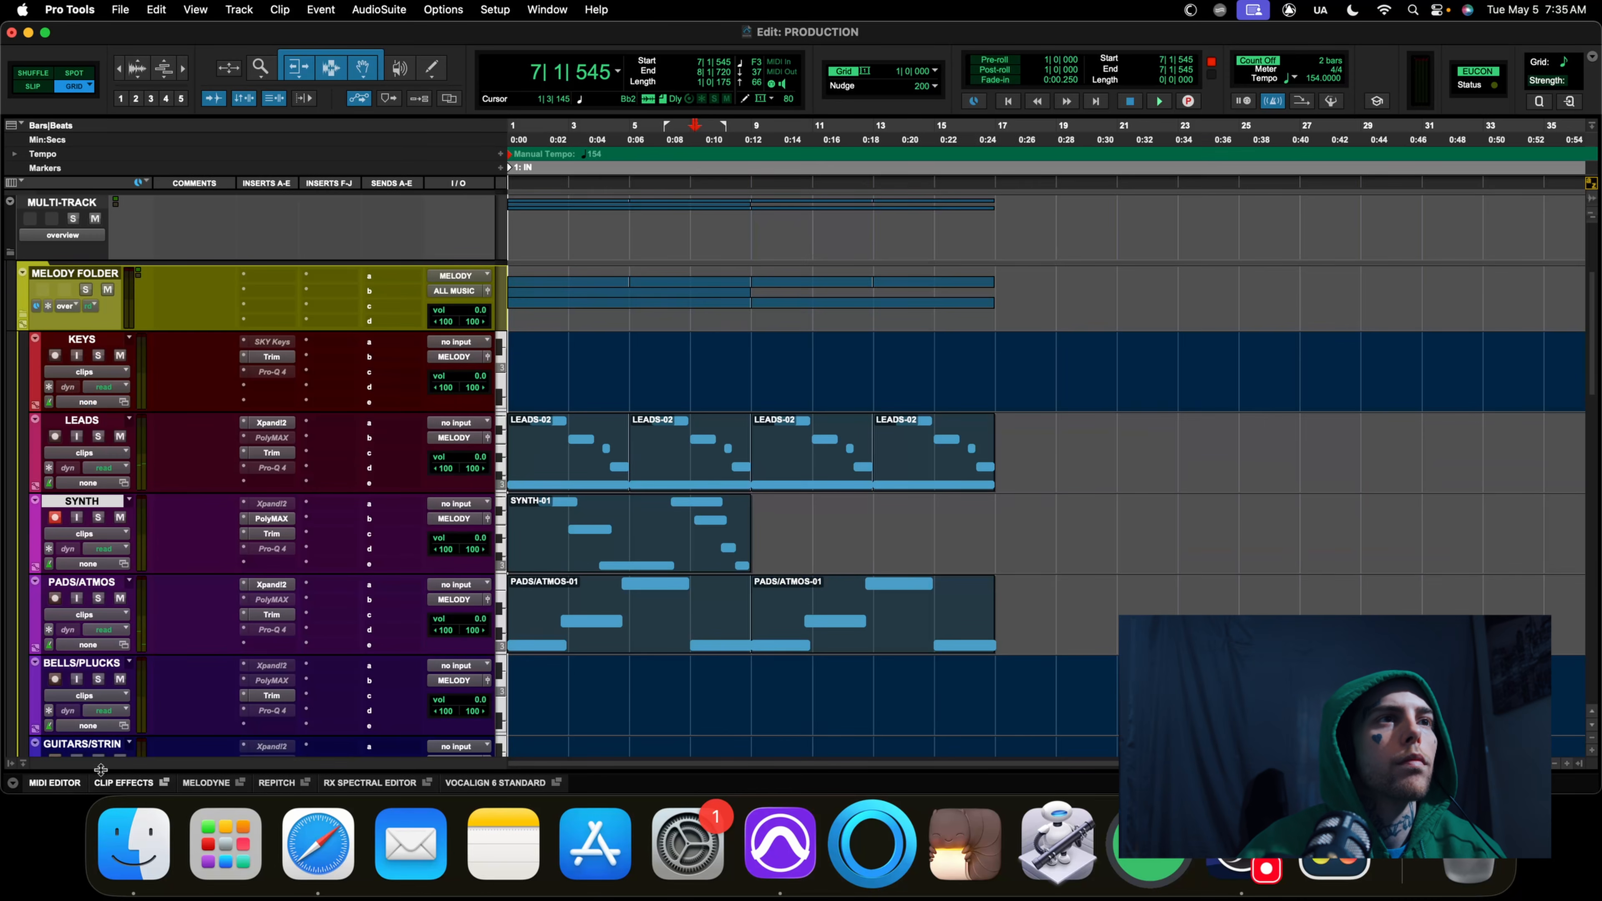
left_click_drag(589, 555, 833, 555)
Set the SYNTH track's Trim gain to -3.2 dB while the loop plays and close the plug-in
left_click(277, 535)
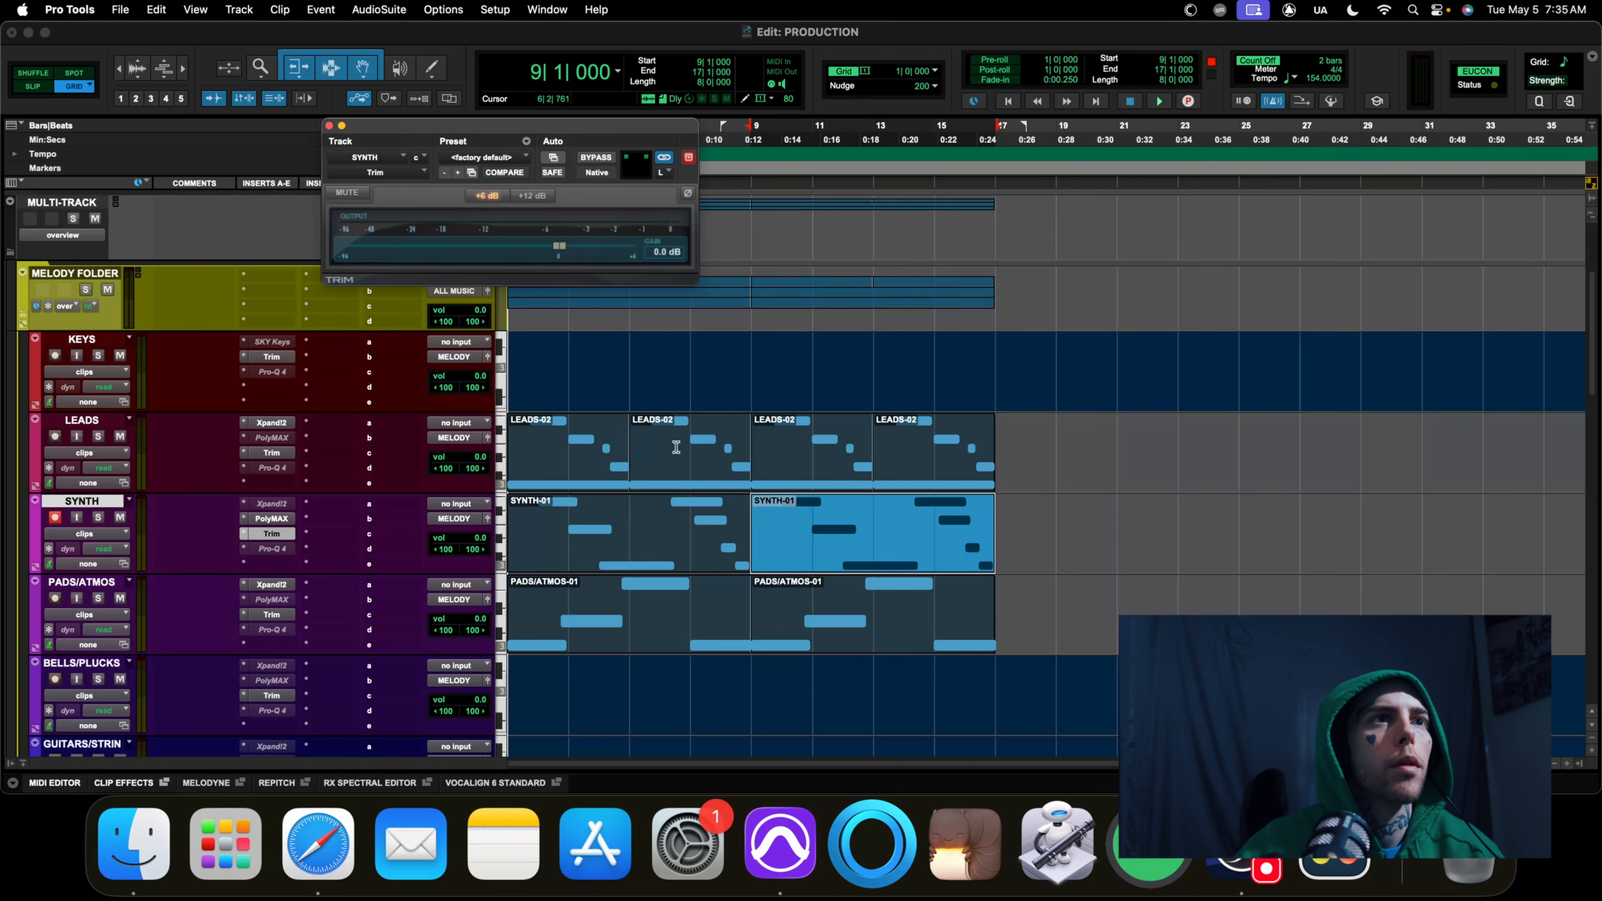
key("space")
left_click(528, 246)
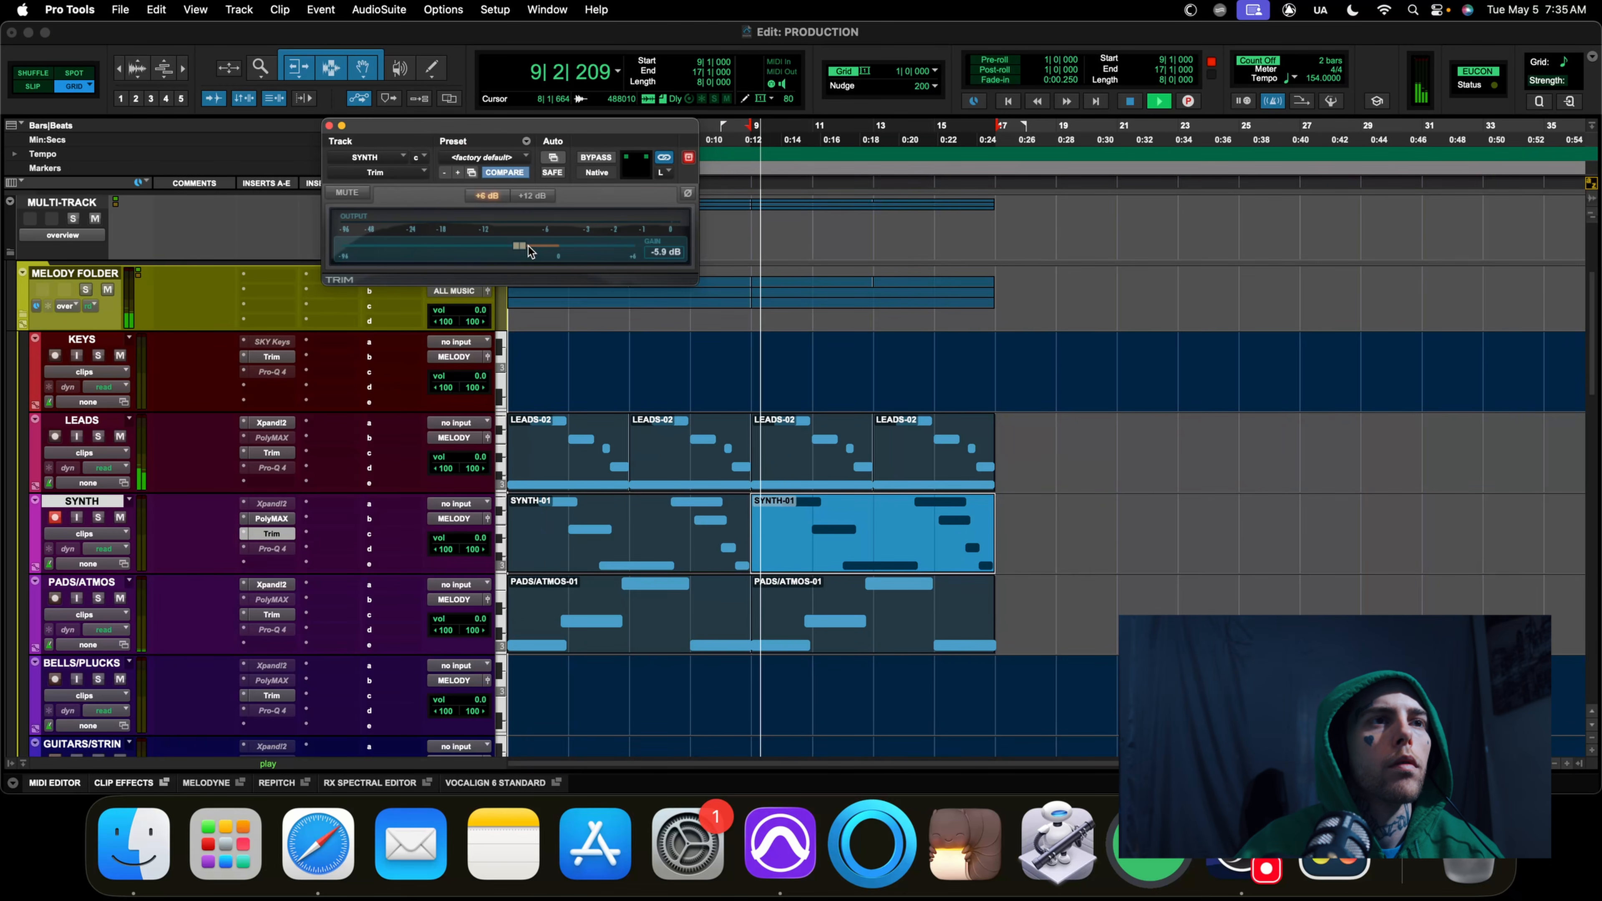
left_click_drag(518, 247, 537, 246)
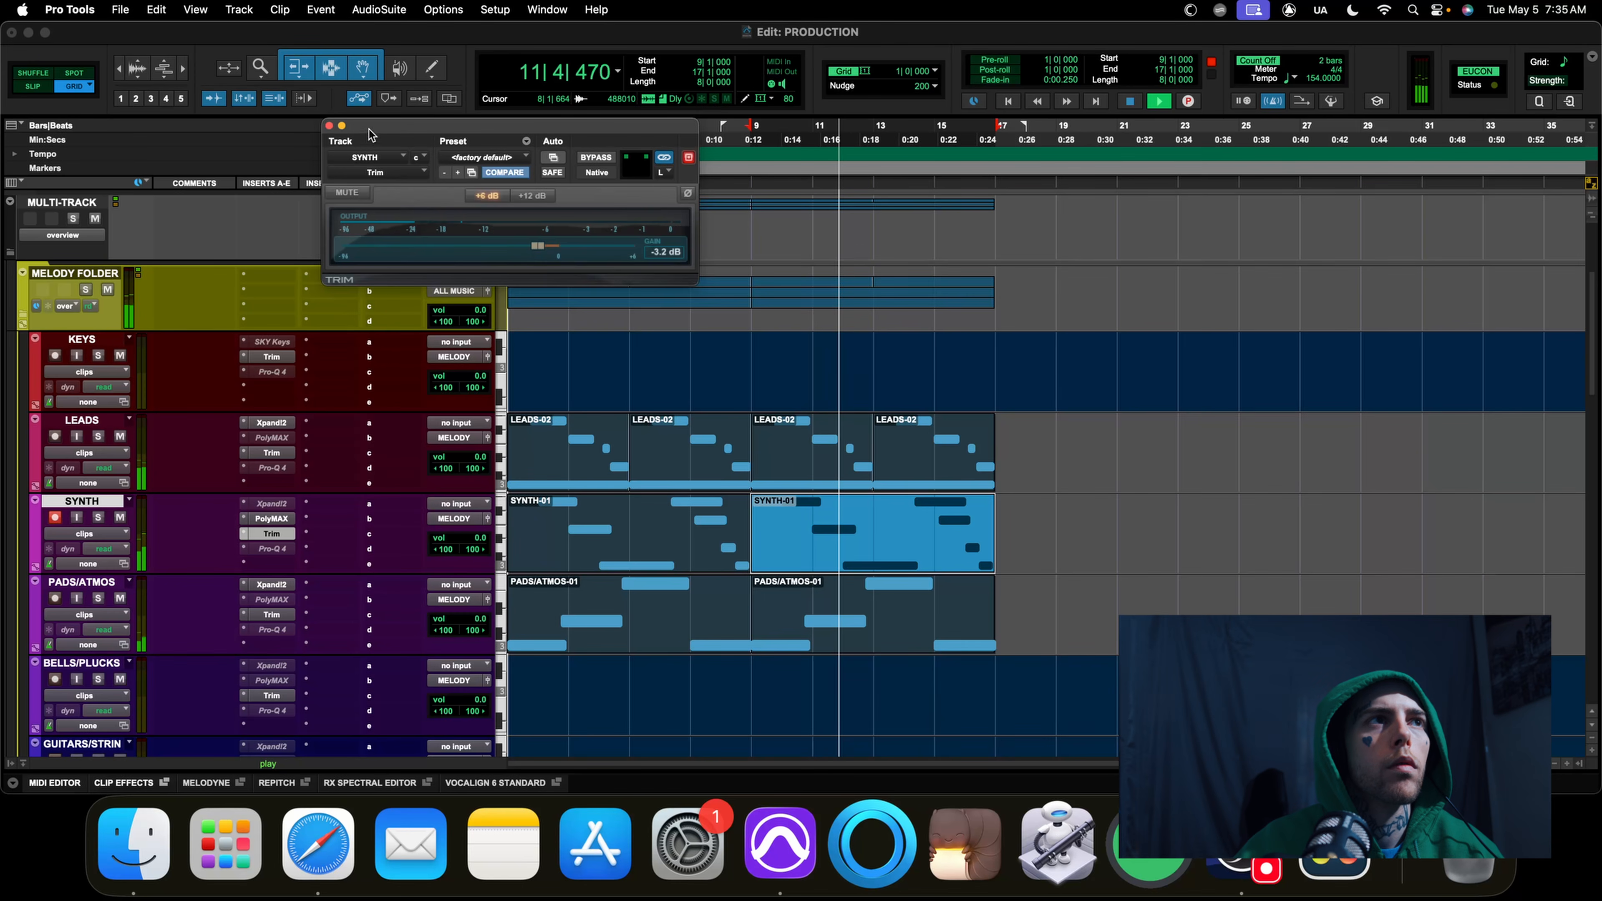
left_click(328, 126)
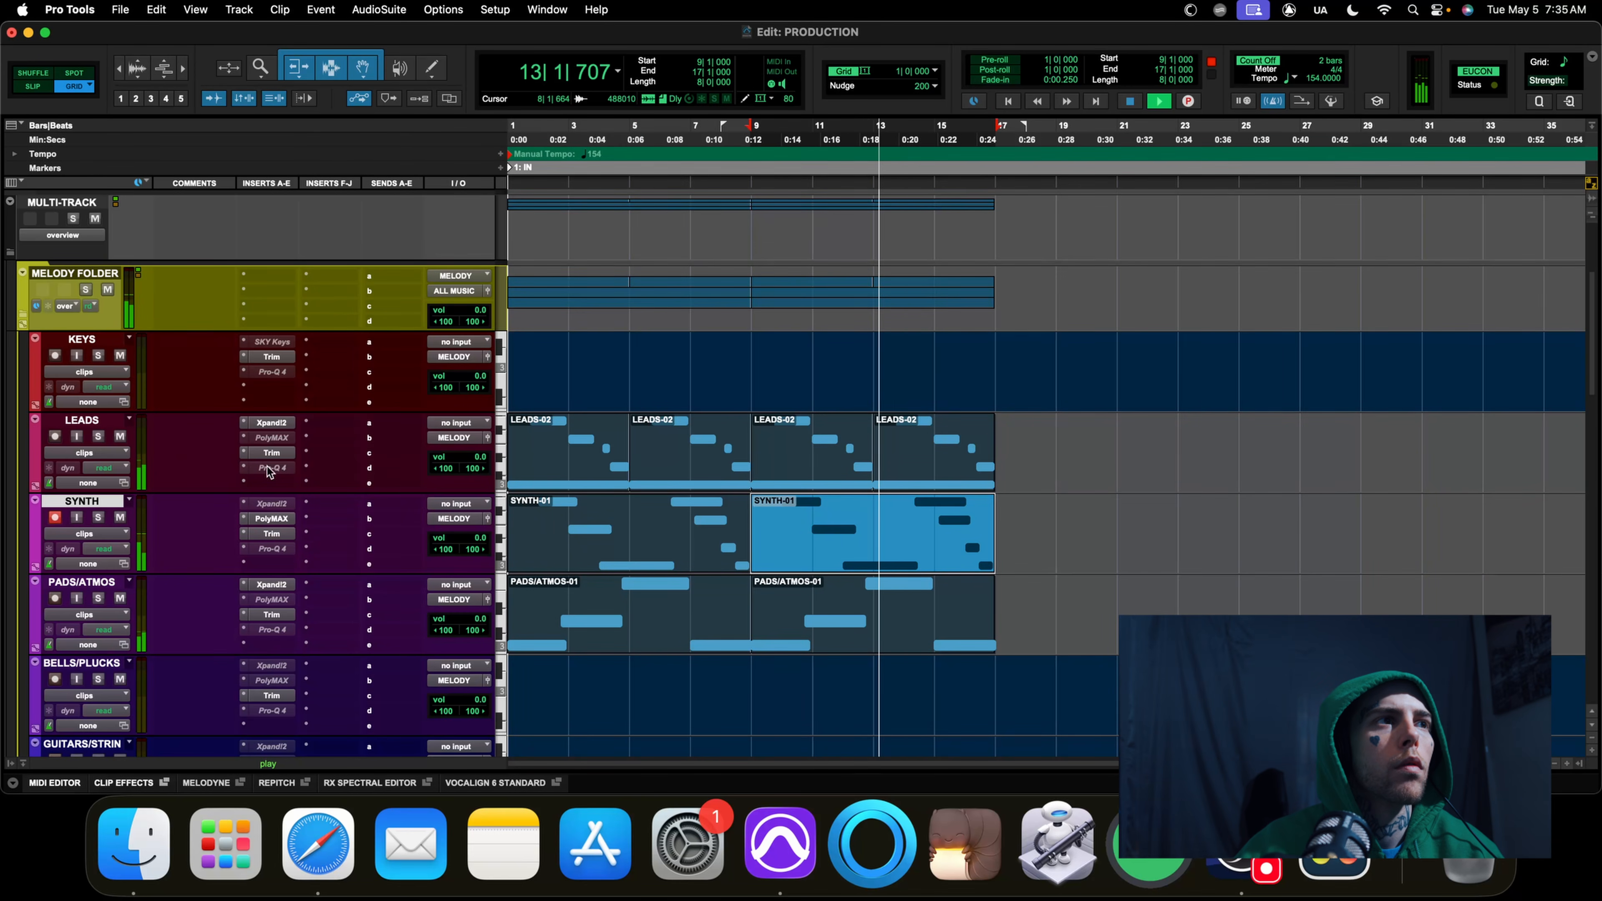
Toggle solo on the LEADS track to check it, and set its Trim gain to -4.4 dB during playback
left_click(99, 437)
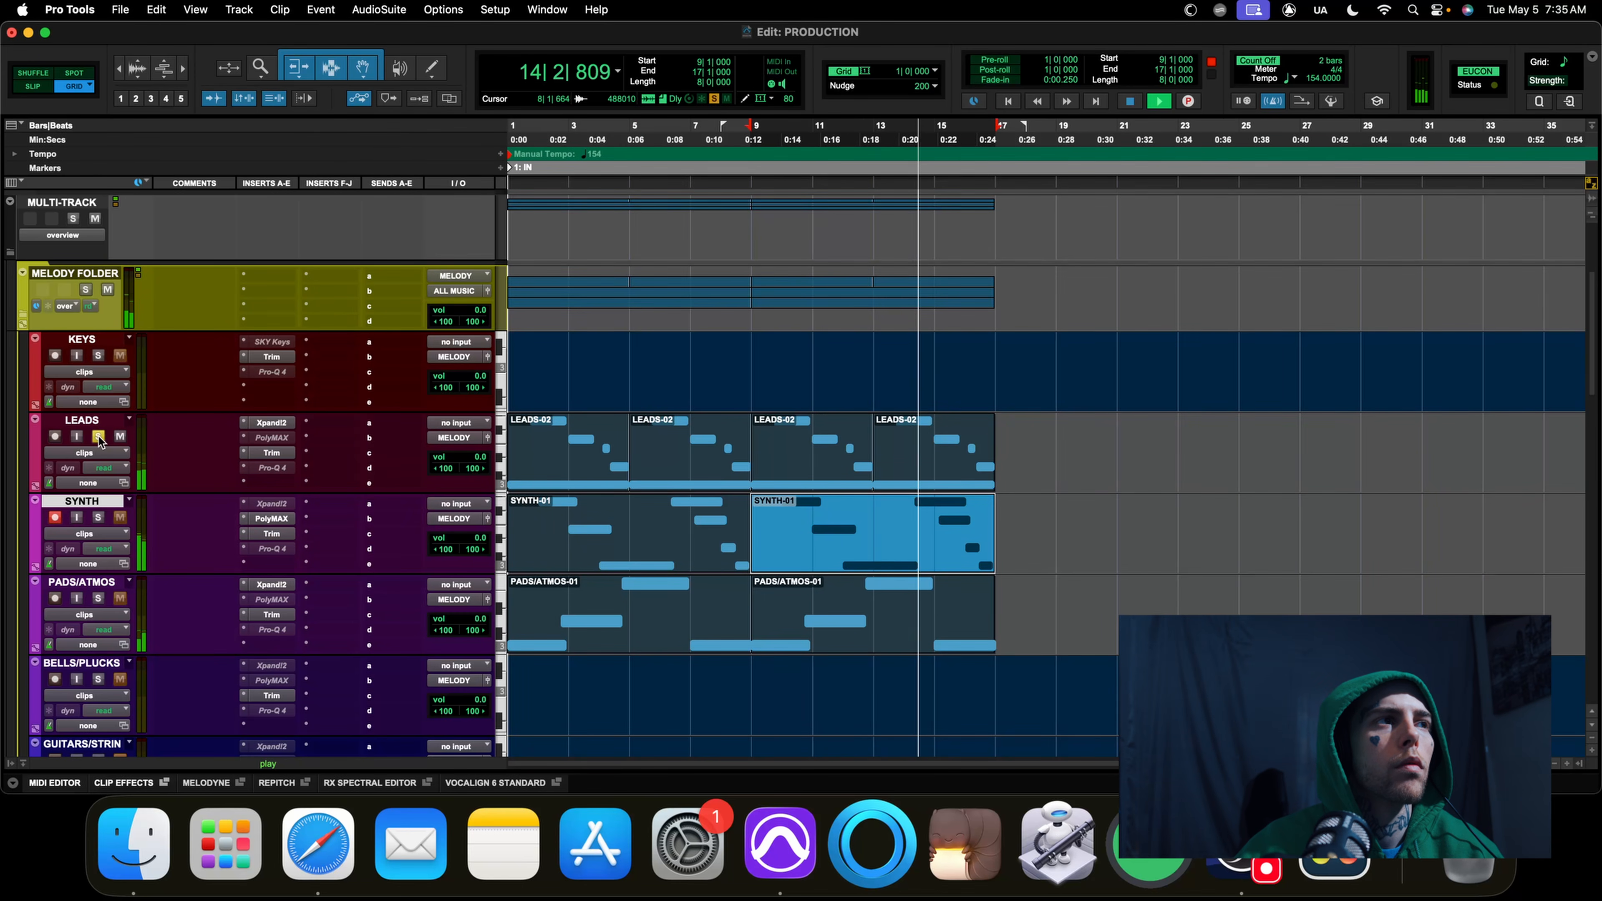
left_click(99, 438)
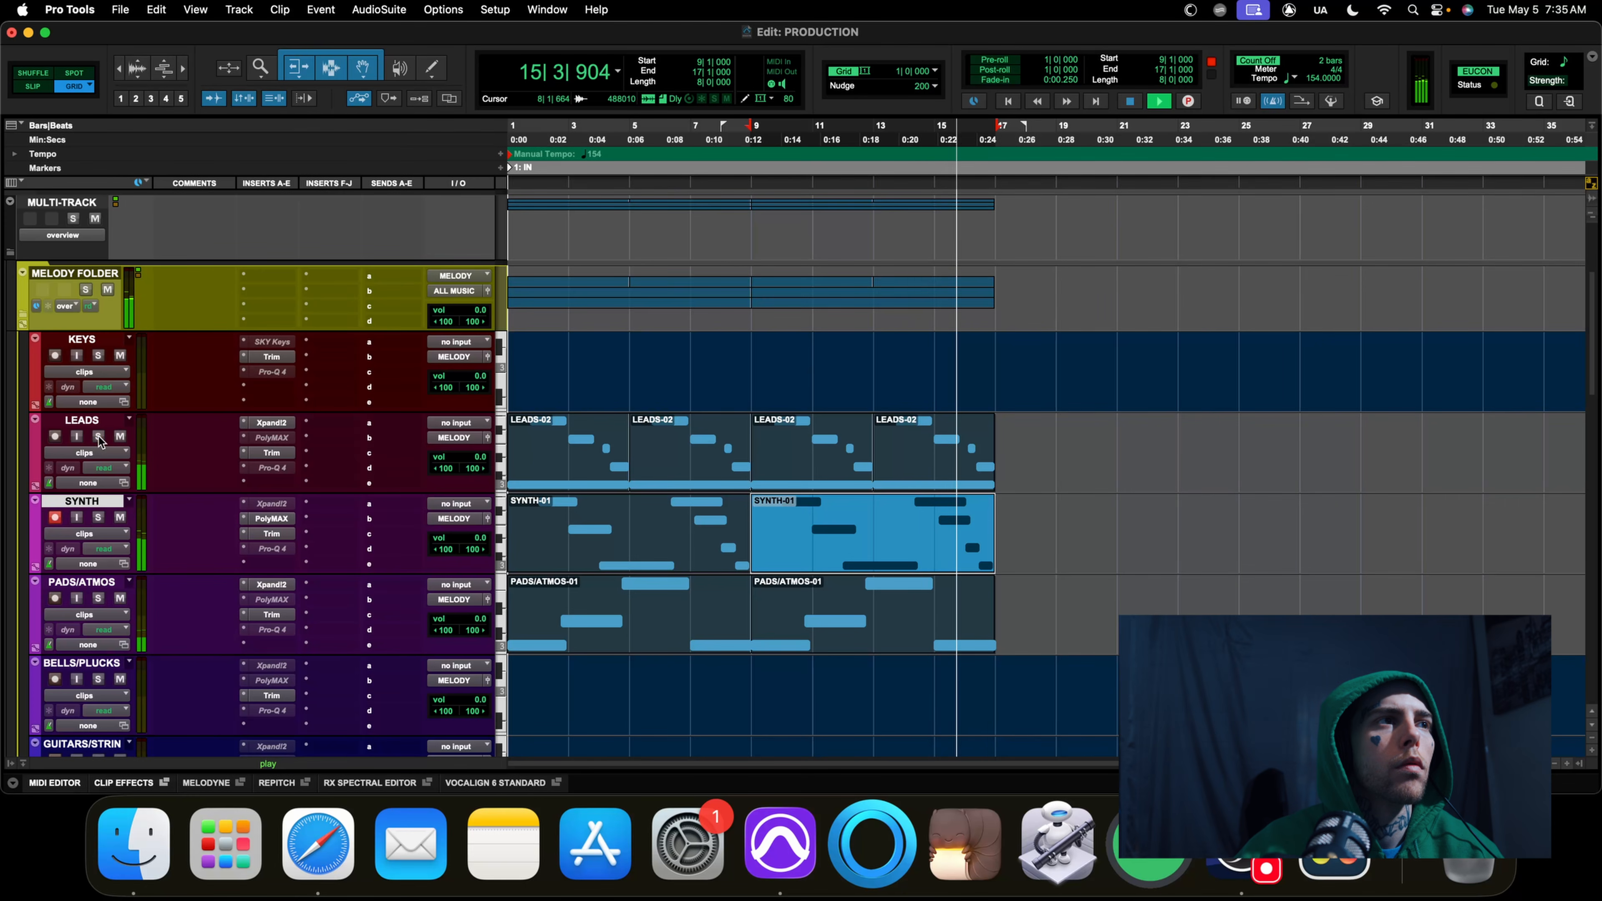
left_click(273, 453)
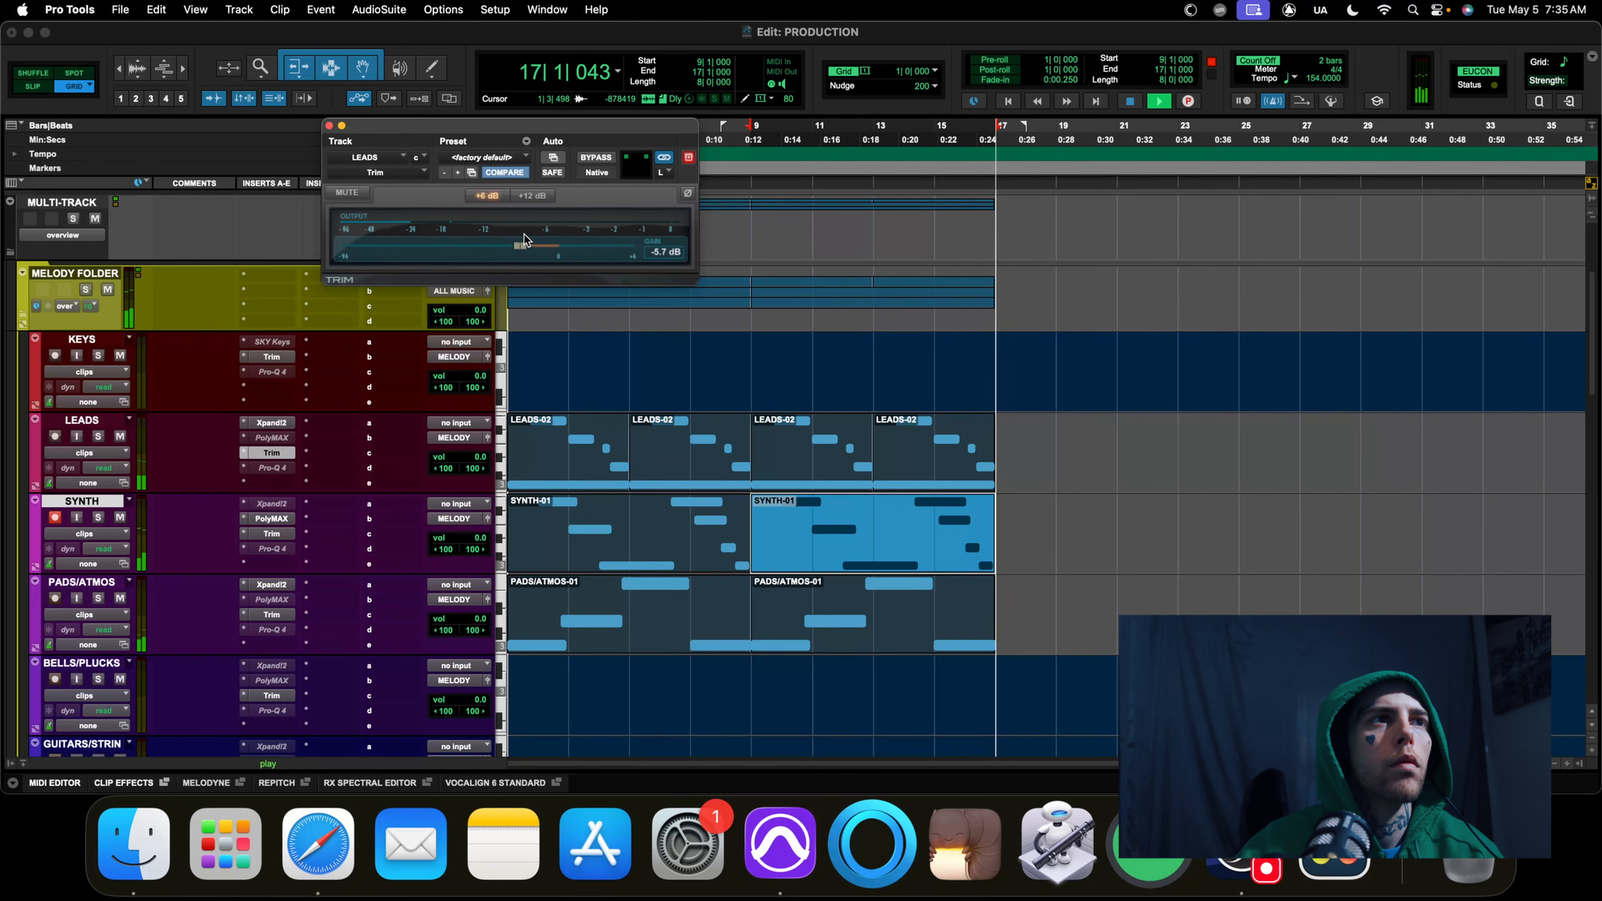
left_click_drag(515, 247, 511, 248)
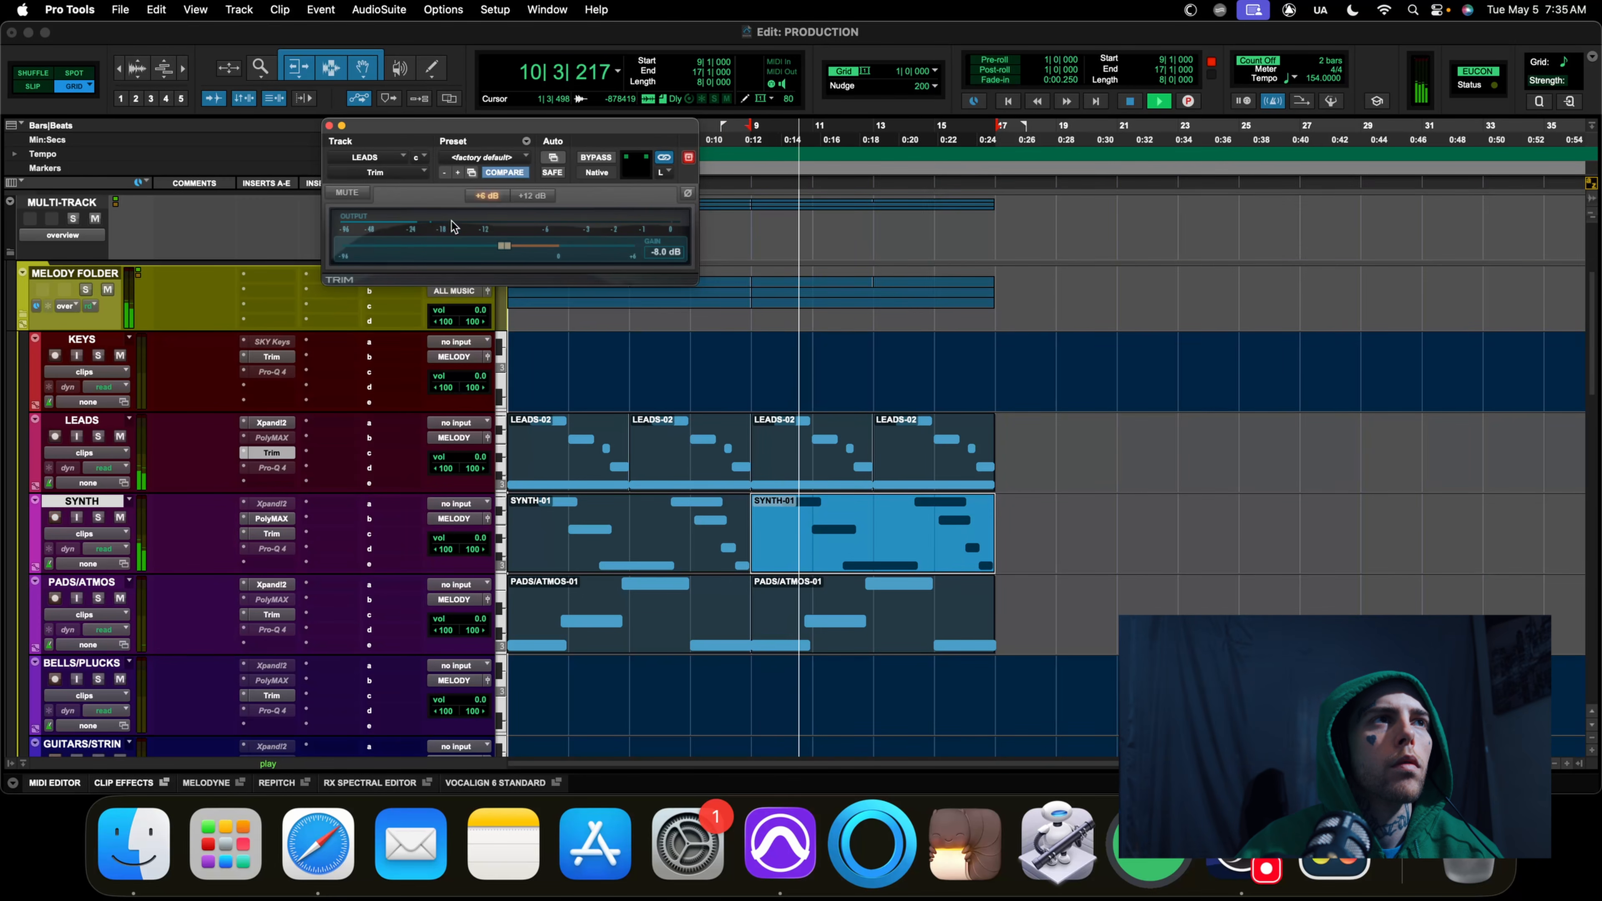
left_click_drag(509, 247, 529, 251)
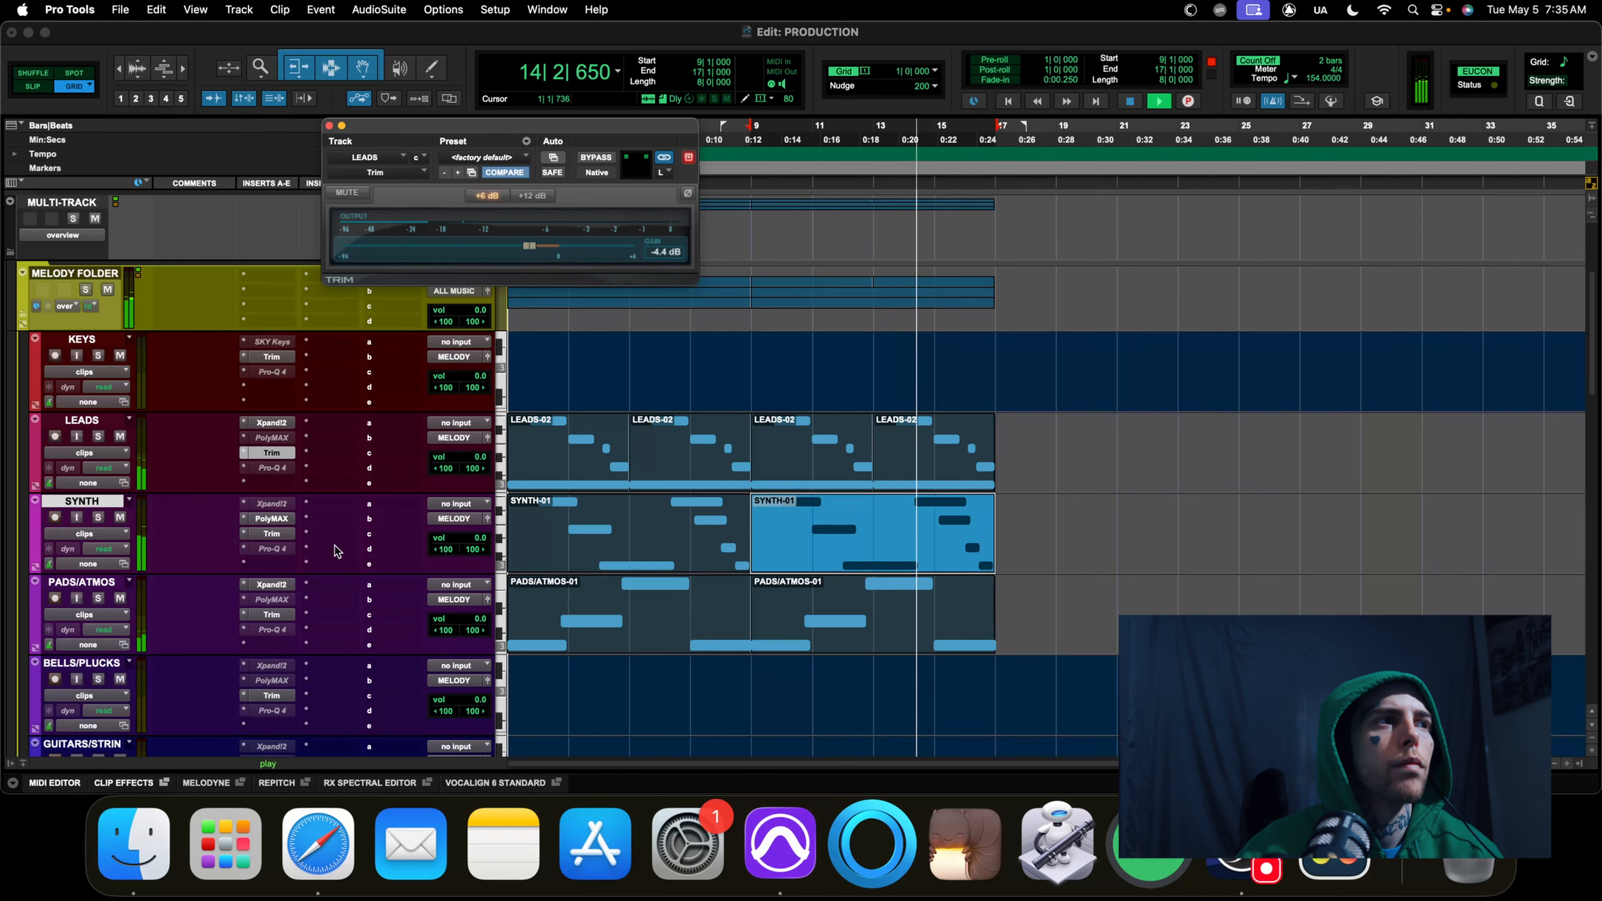
Disarm recording on the SYNTH track and restart playback from bar 9
key("space")
left_click(55, 517)
key("space")
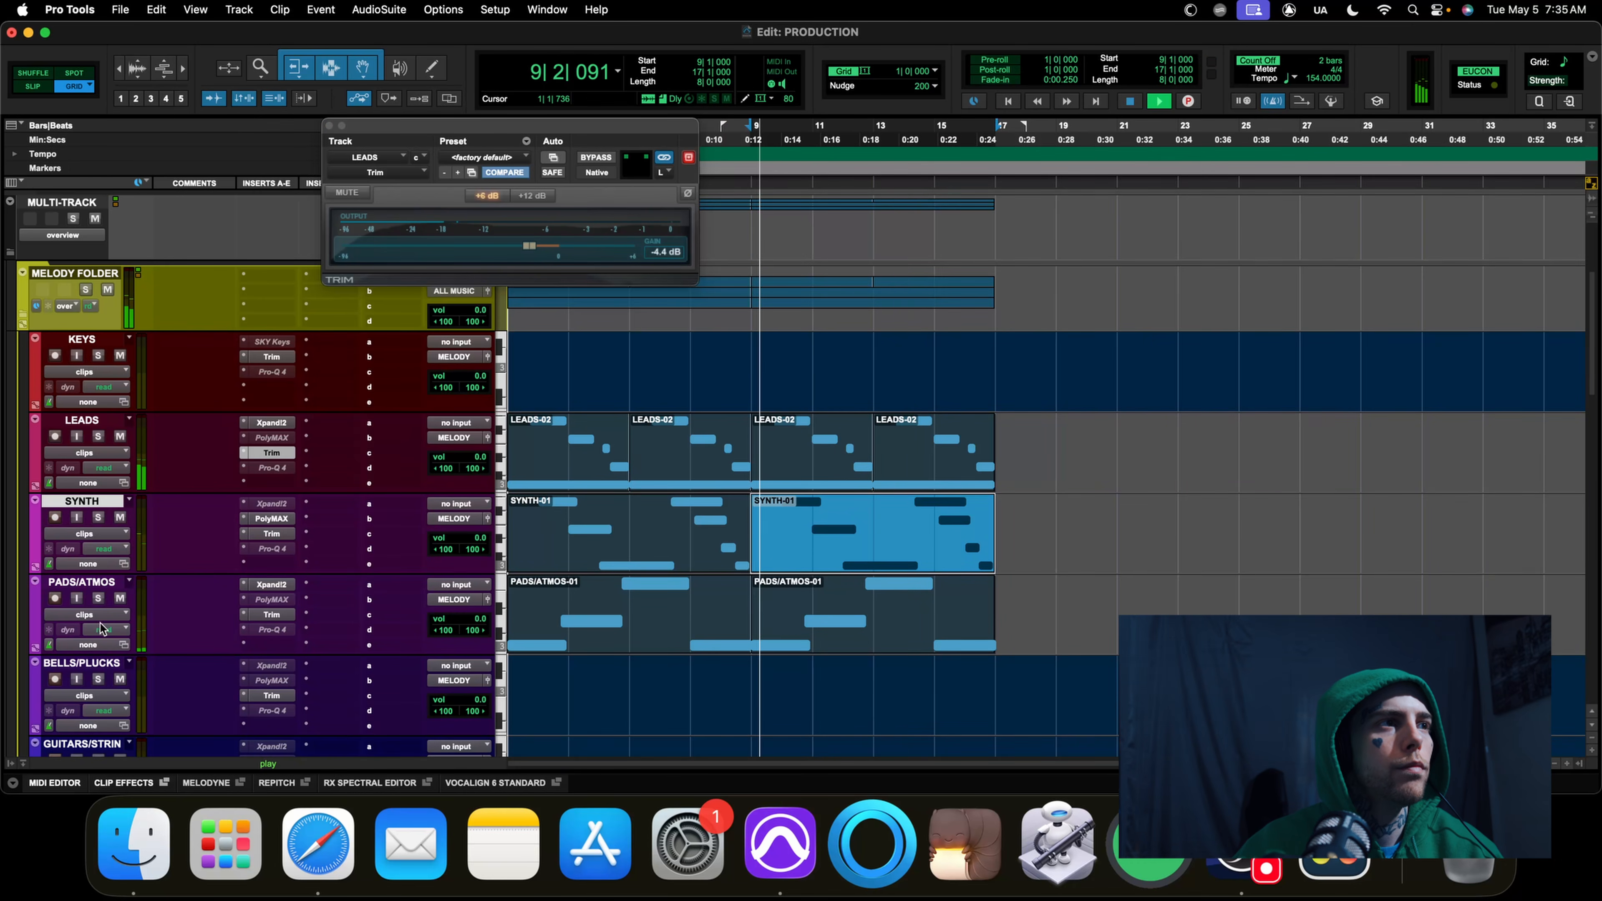
Solo PADS/ATMOS, set its Trim gain to -4.0 dB, unsolo it, stop playback and close the plug-in
left_click(99, 598)
left_click(265, 614)
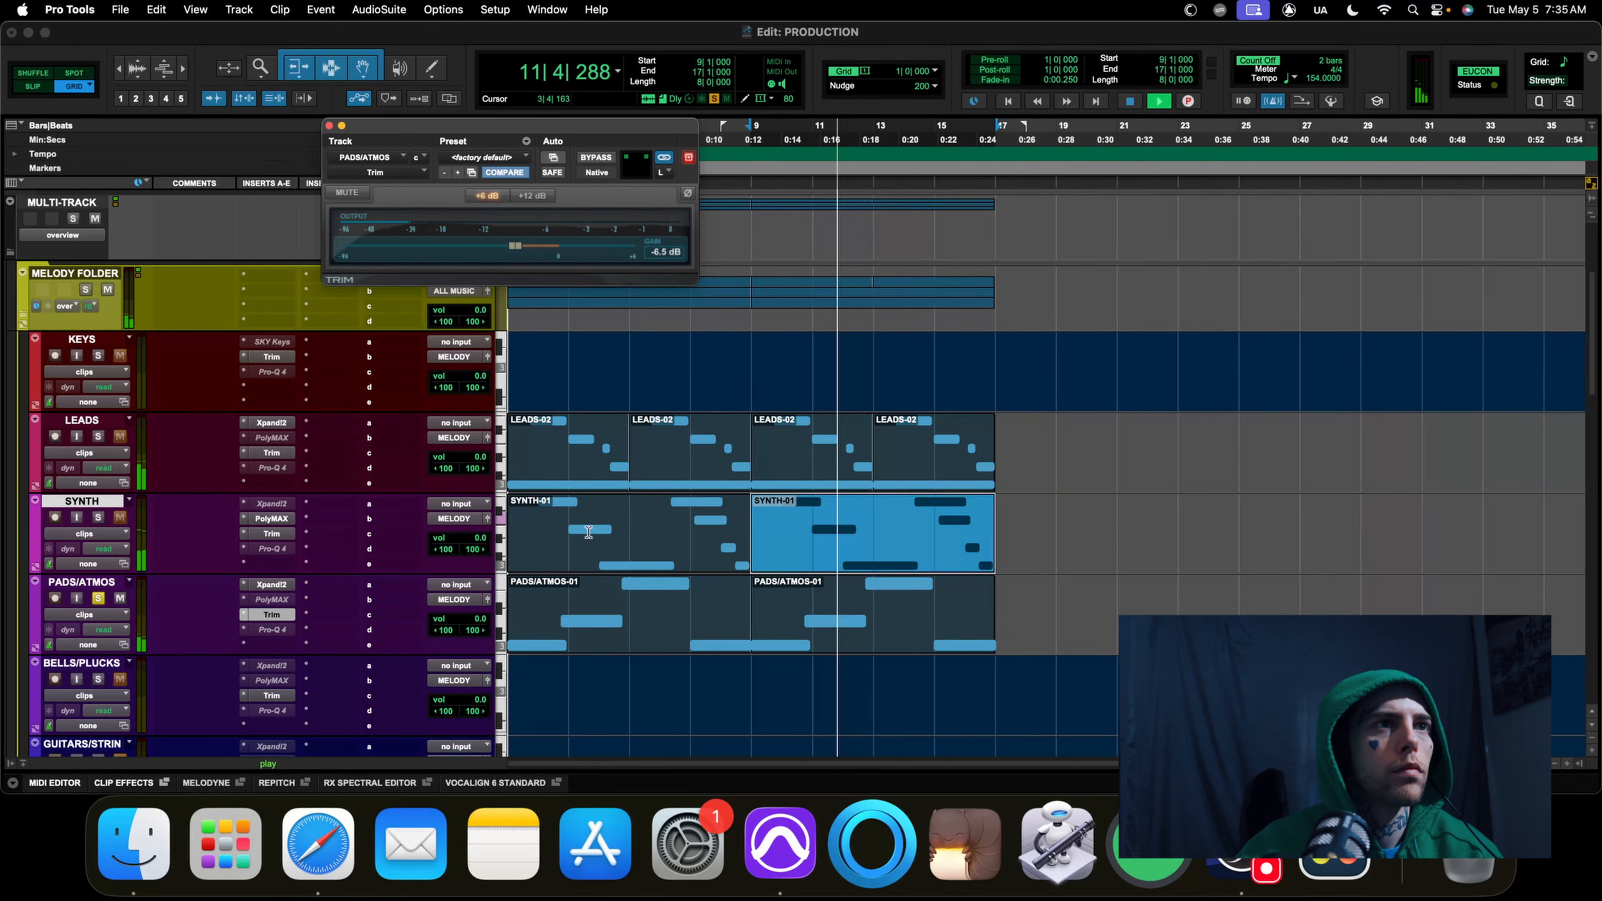
left_click_drag(529, 247, 533, 251)
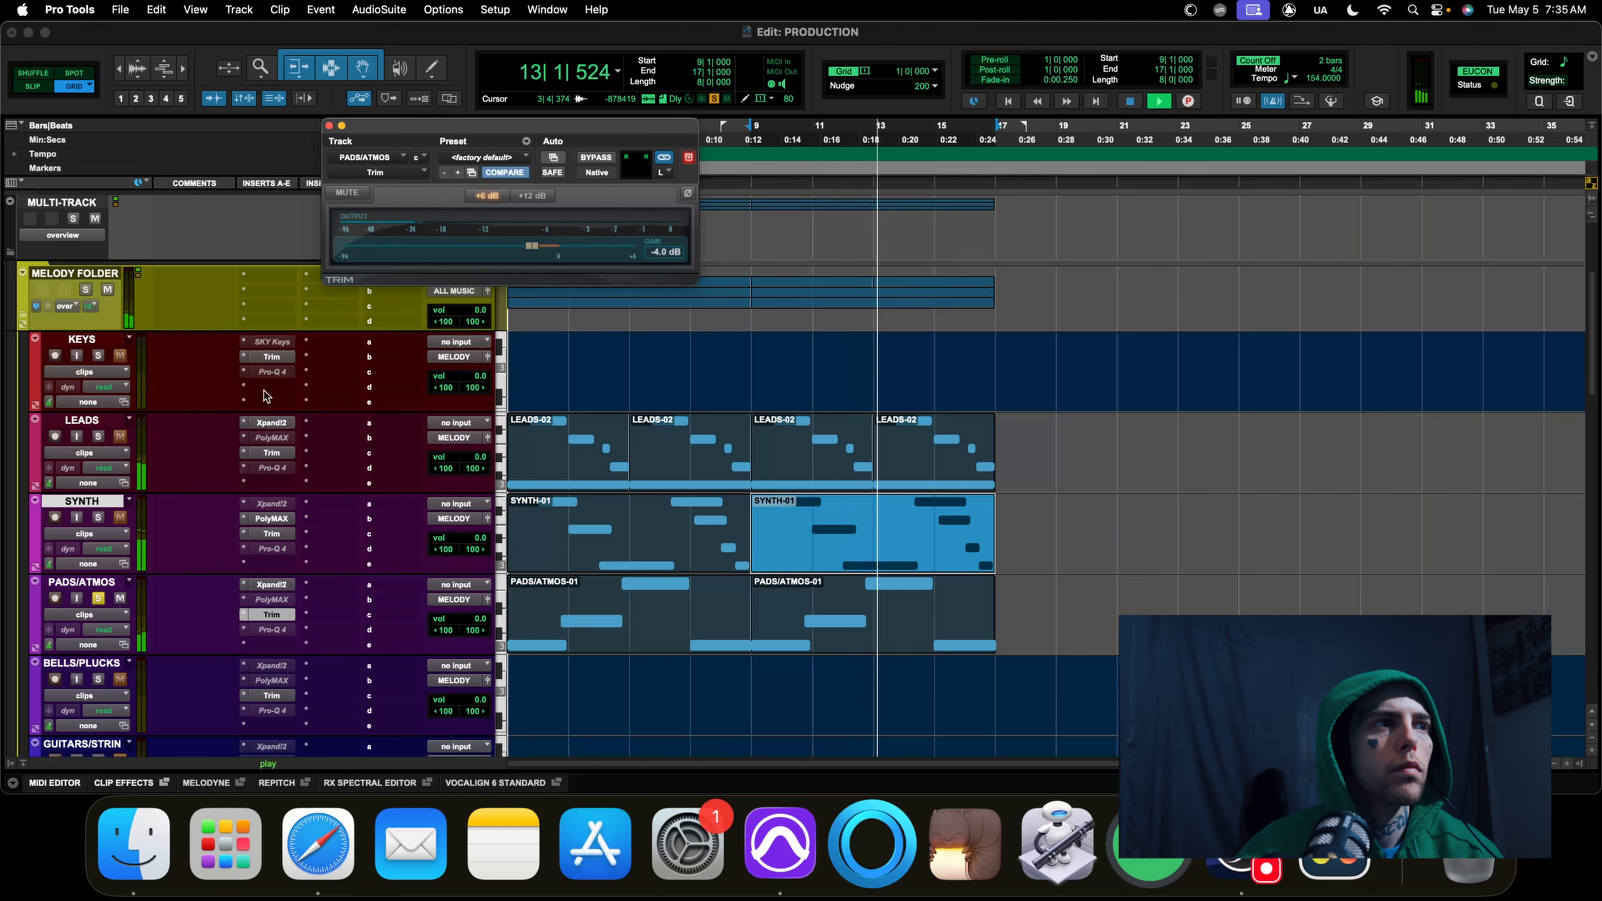
left_click(99, 603)
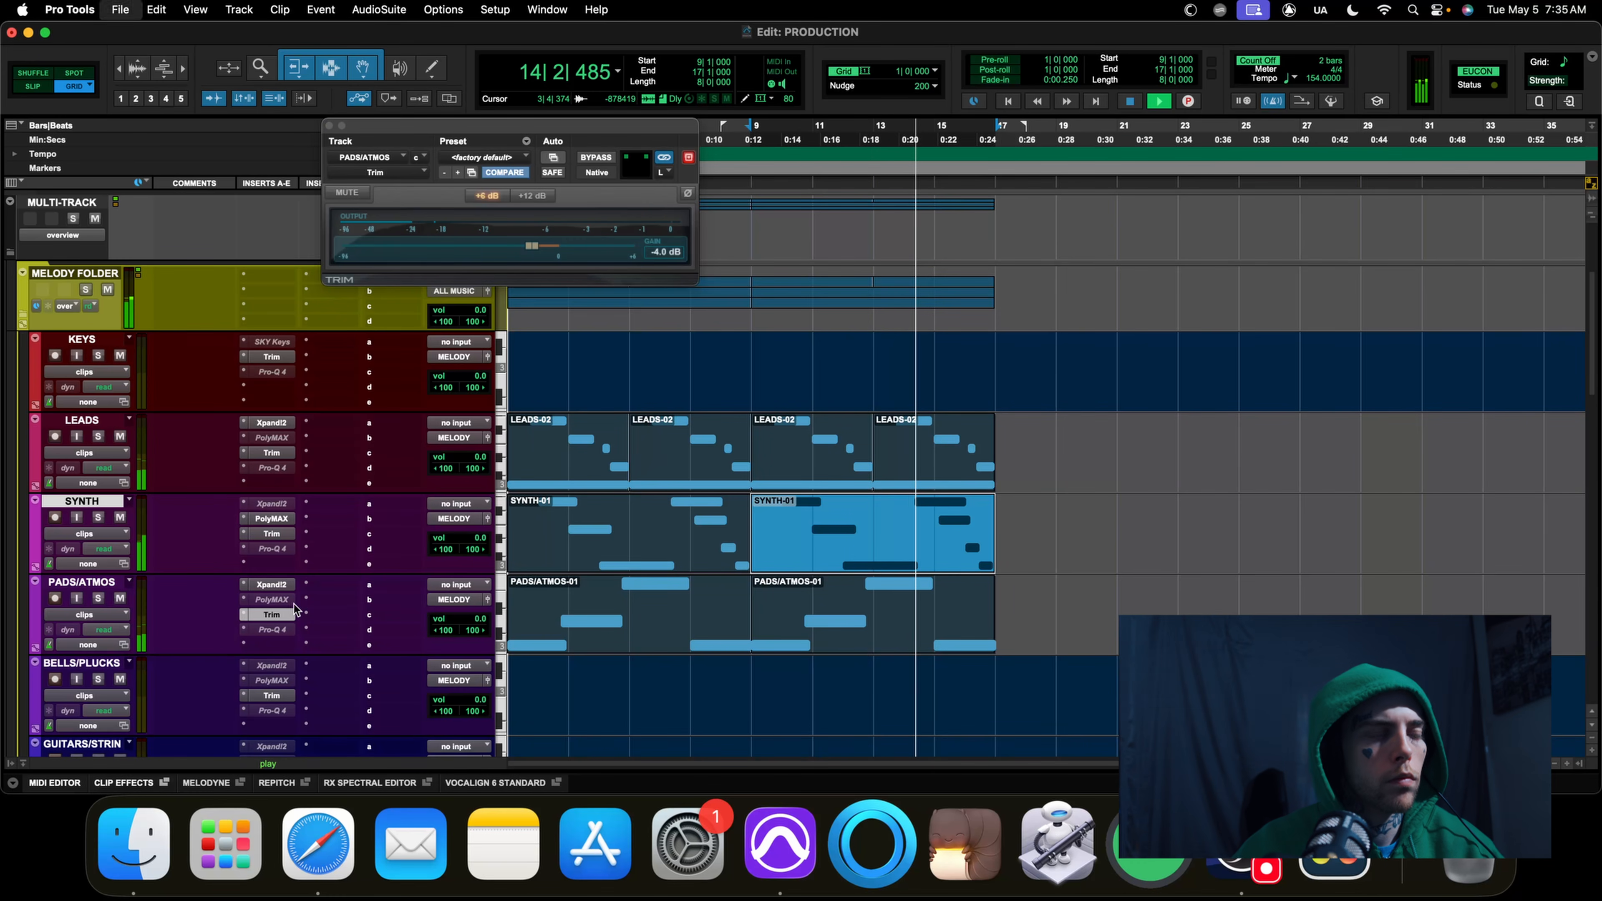
key("space")
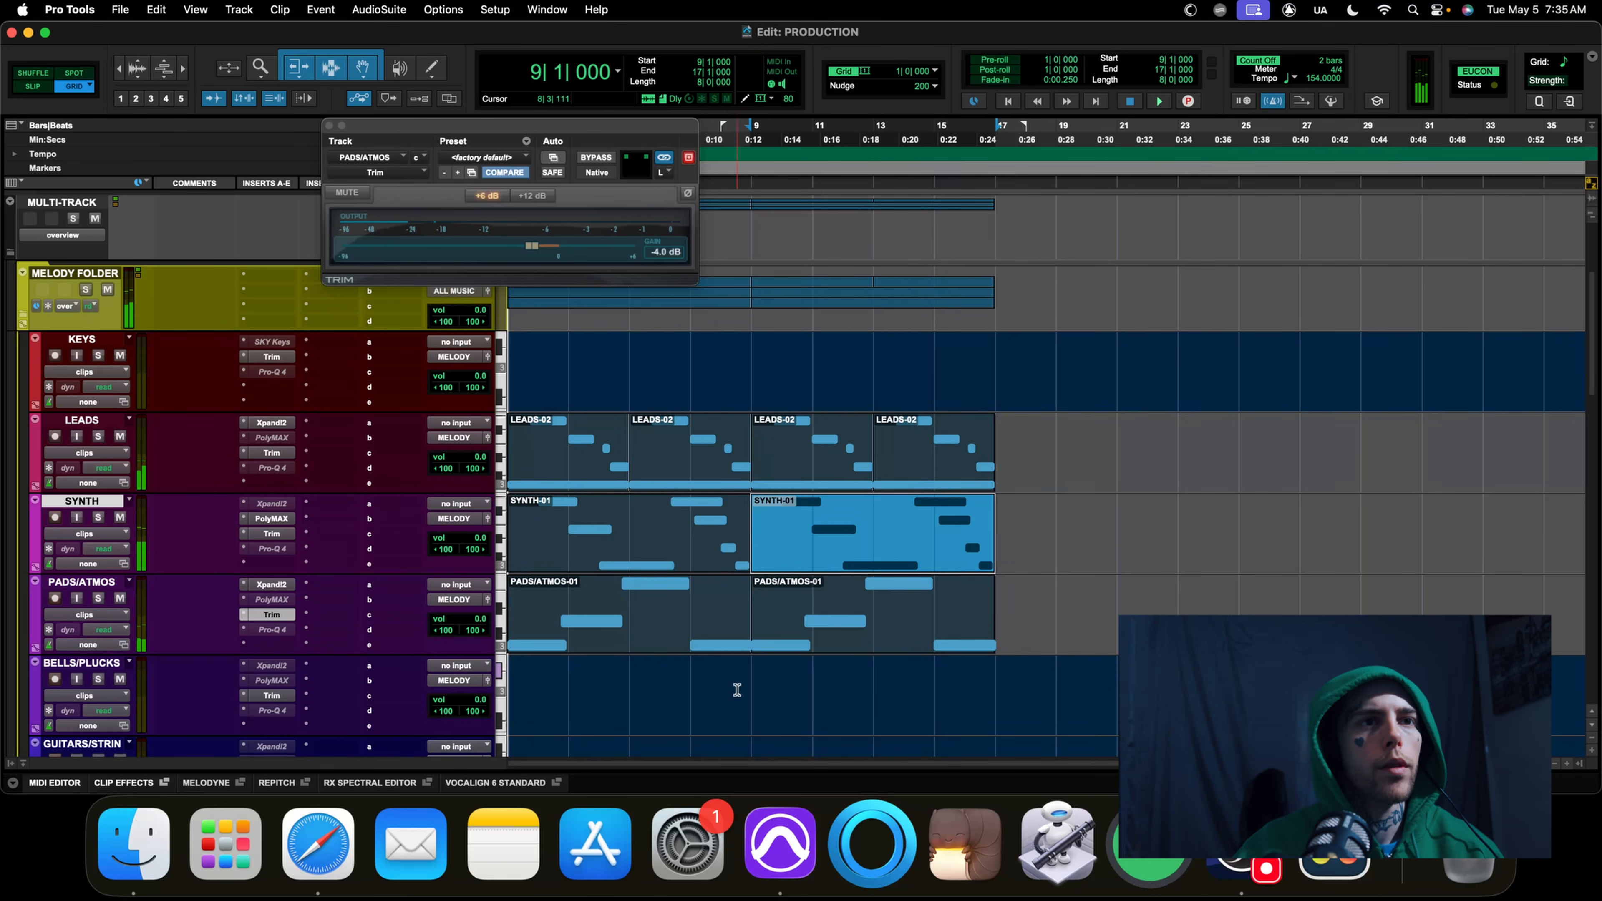
left_click(1146, 634)
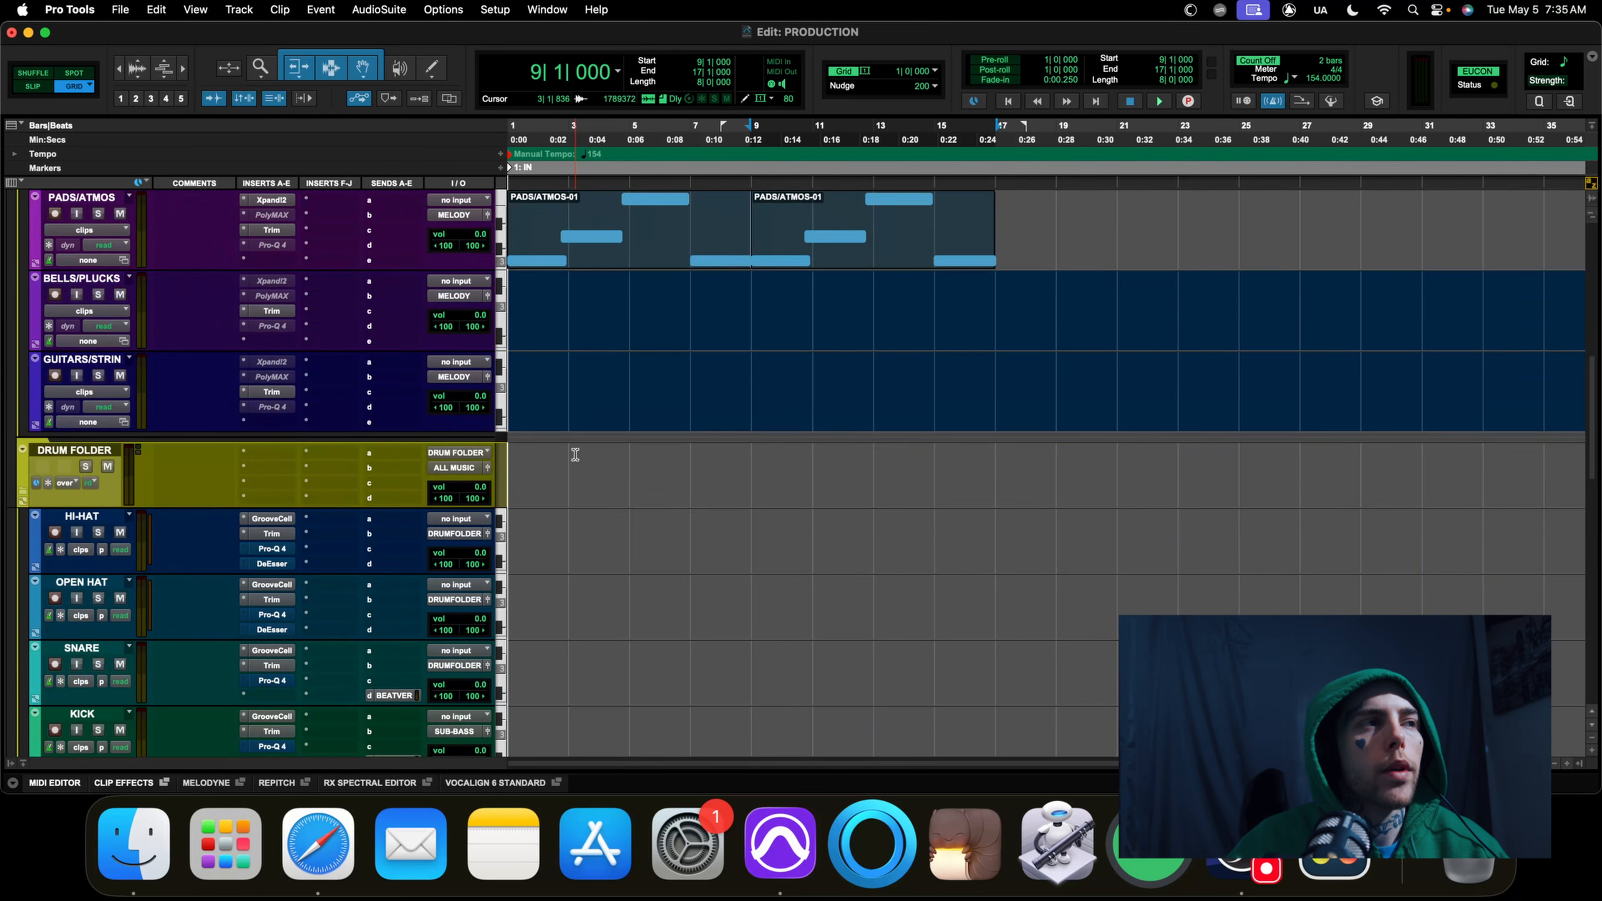
Open the GrooveCell instrument on the HI-HAT track and reposition its window
scroll(564, 456, "down", 2)
left_click(271, 437)
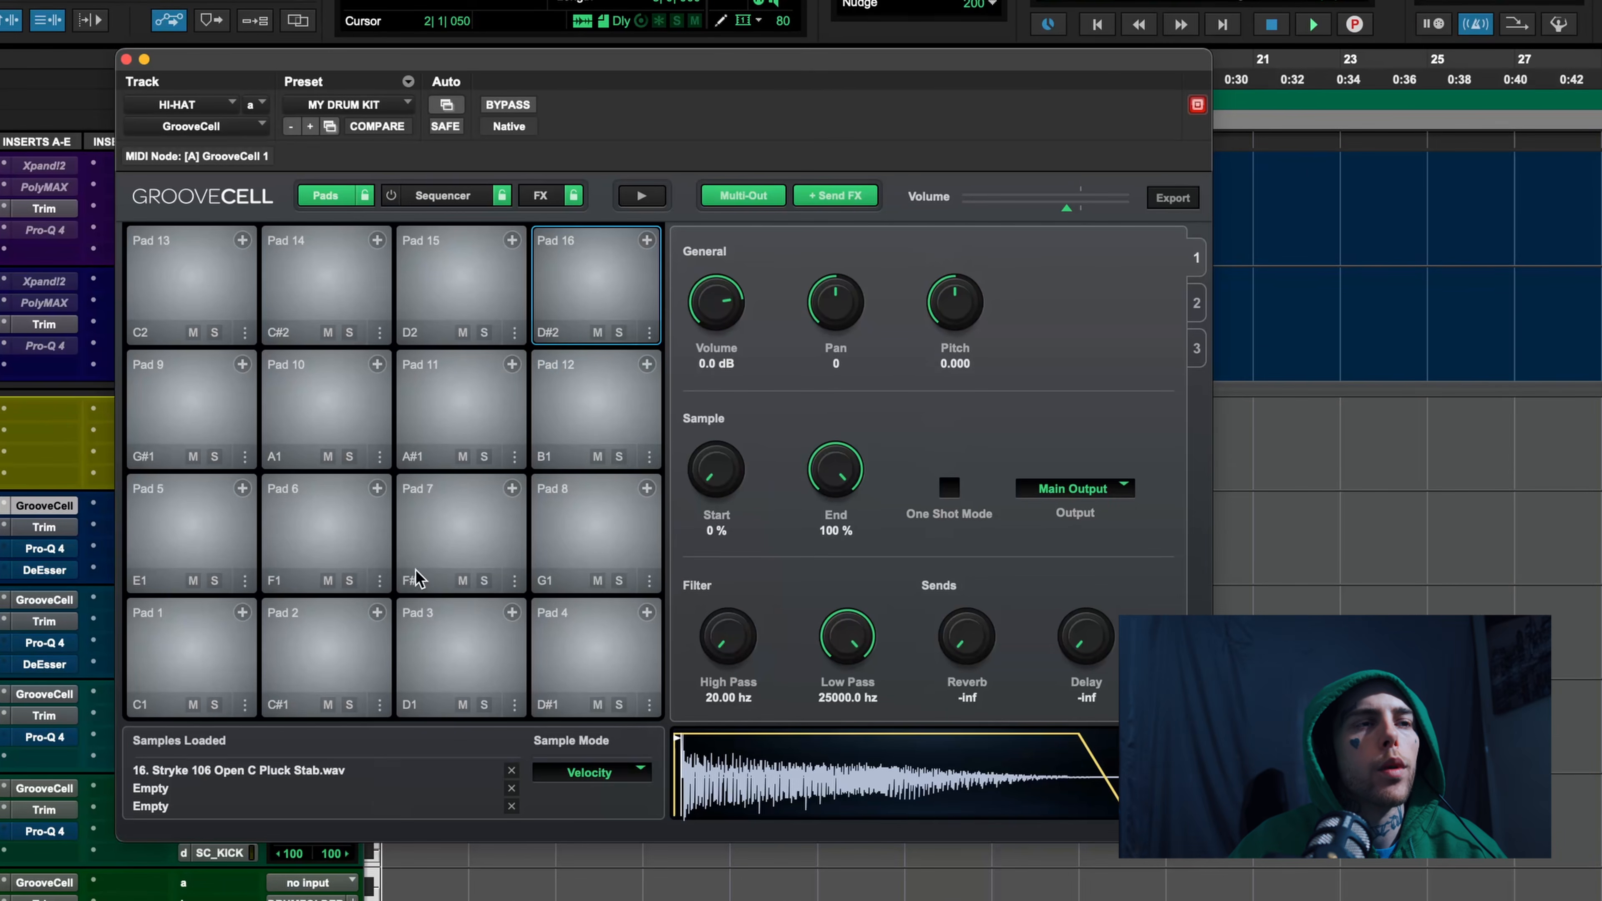
left_click_drag(615, 56, 1093, 164)
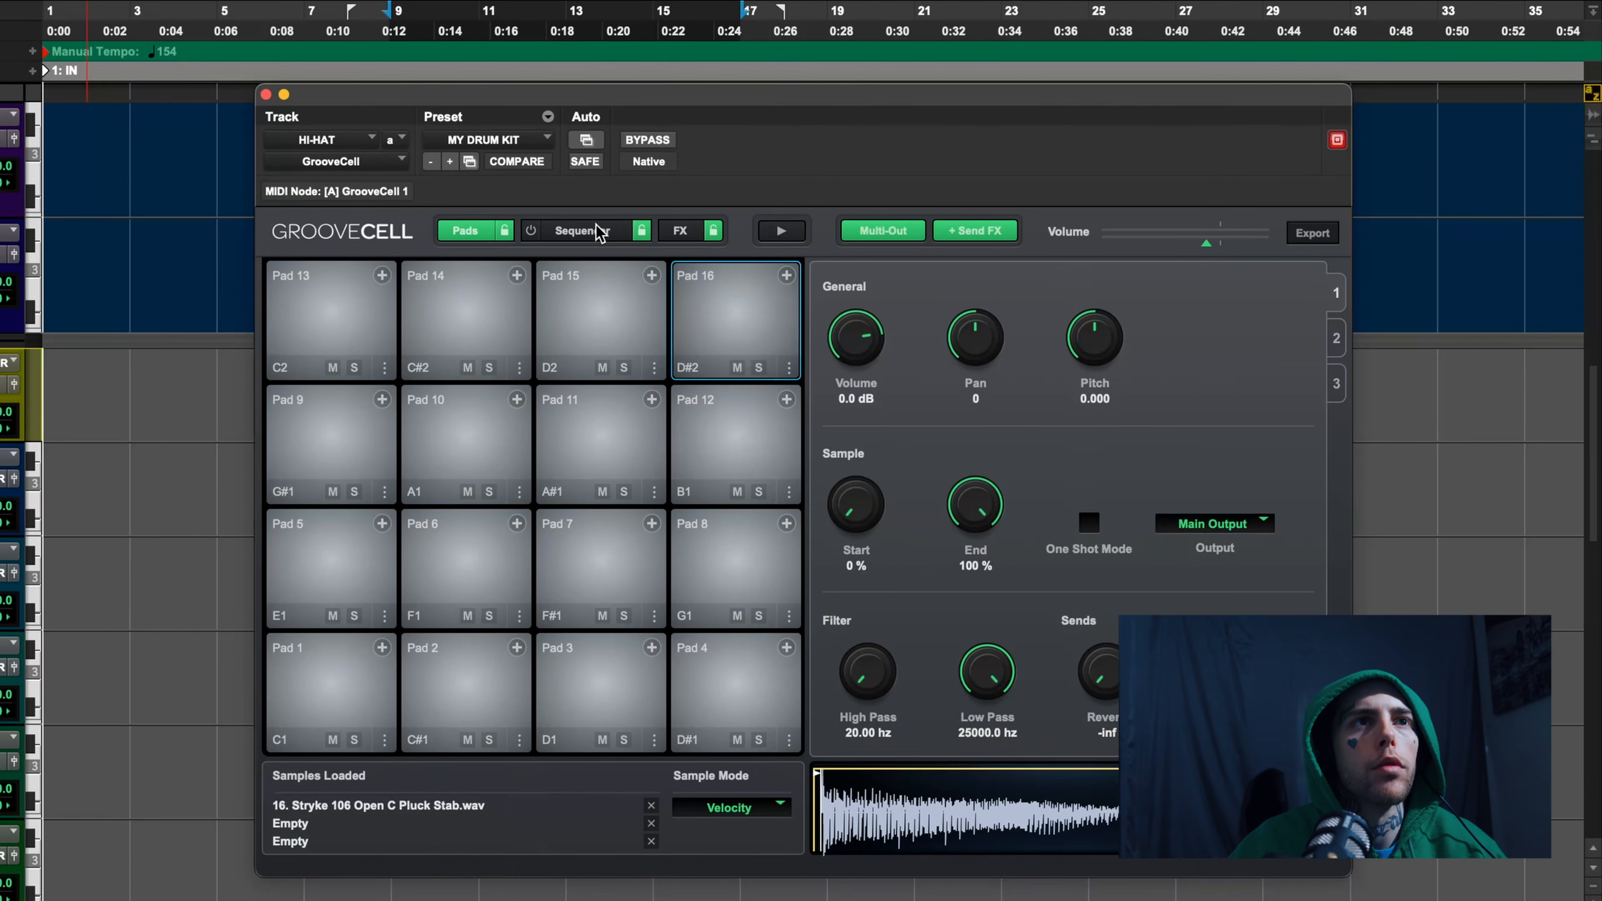
Enable GrooveCell's Sequencer and return to the Pads view
left_click(601, 232)
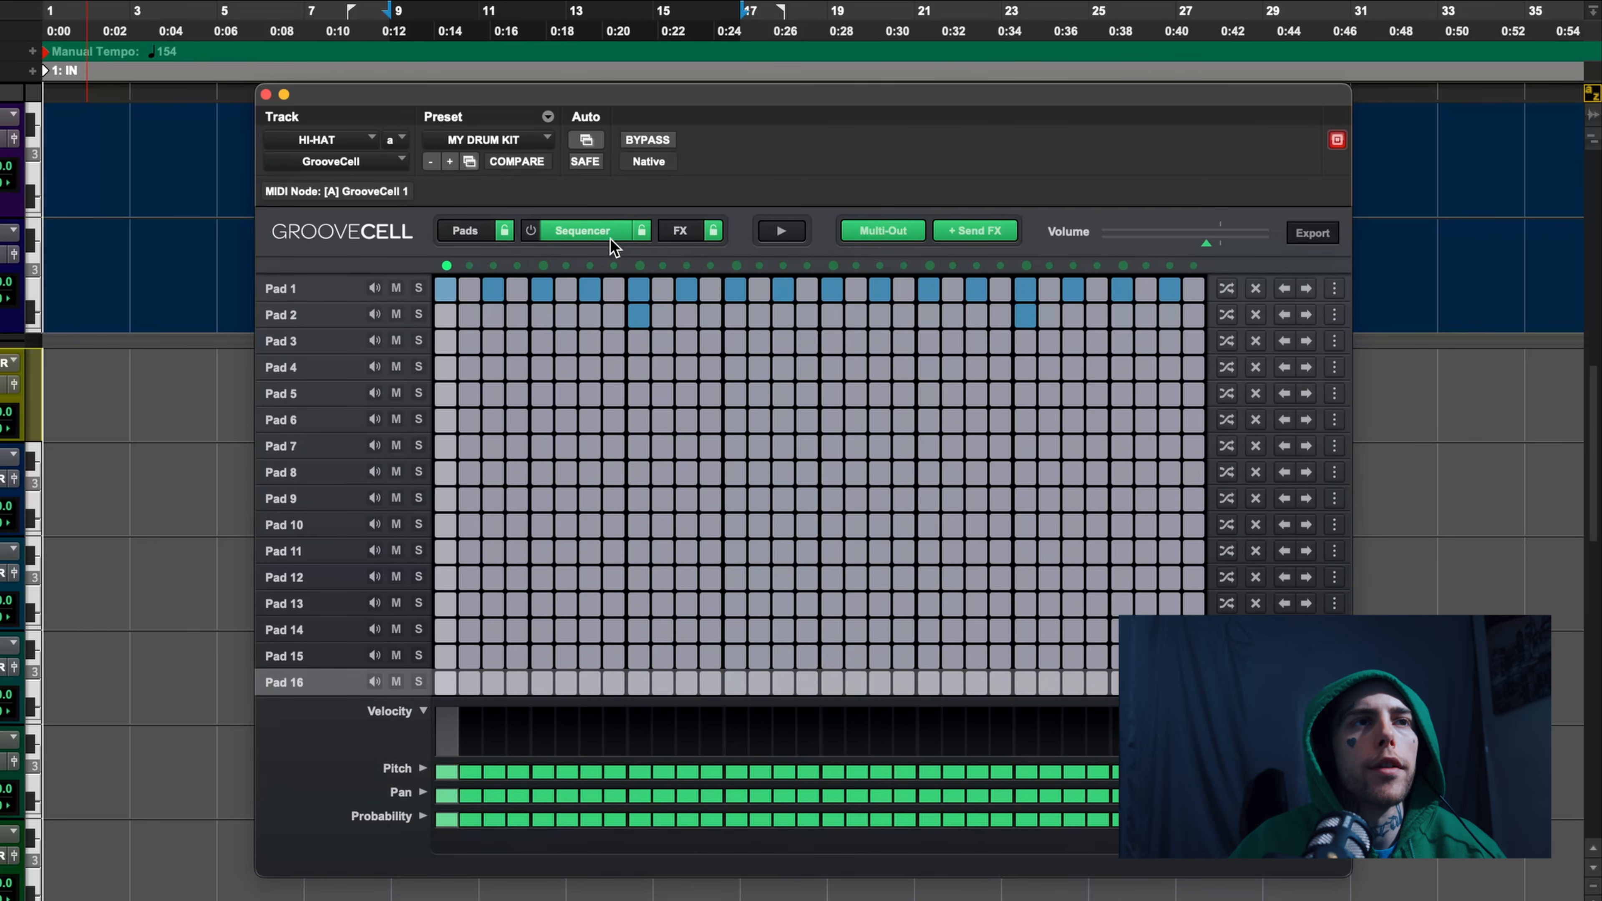
left_click(530, 230)
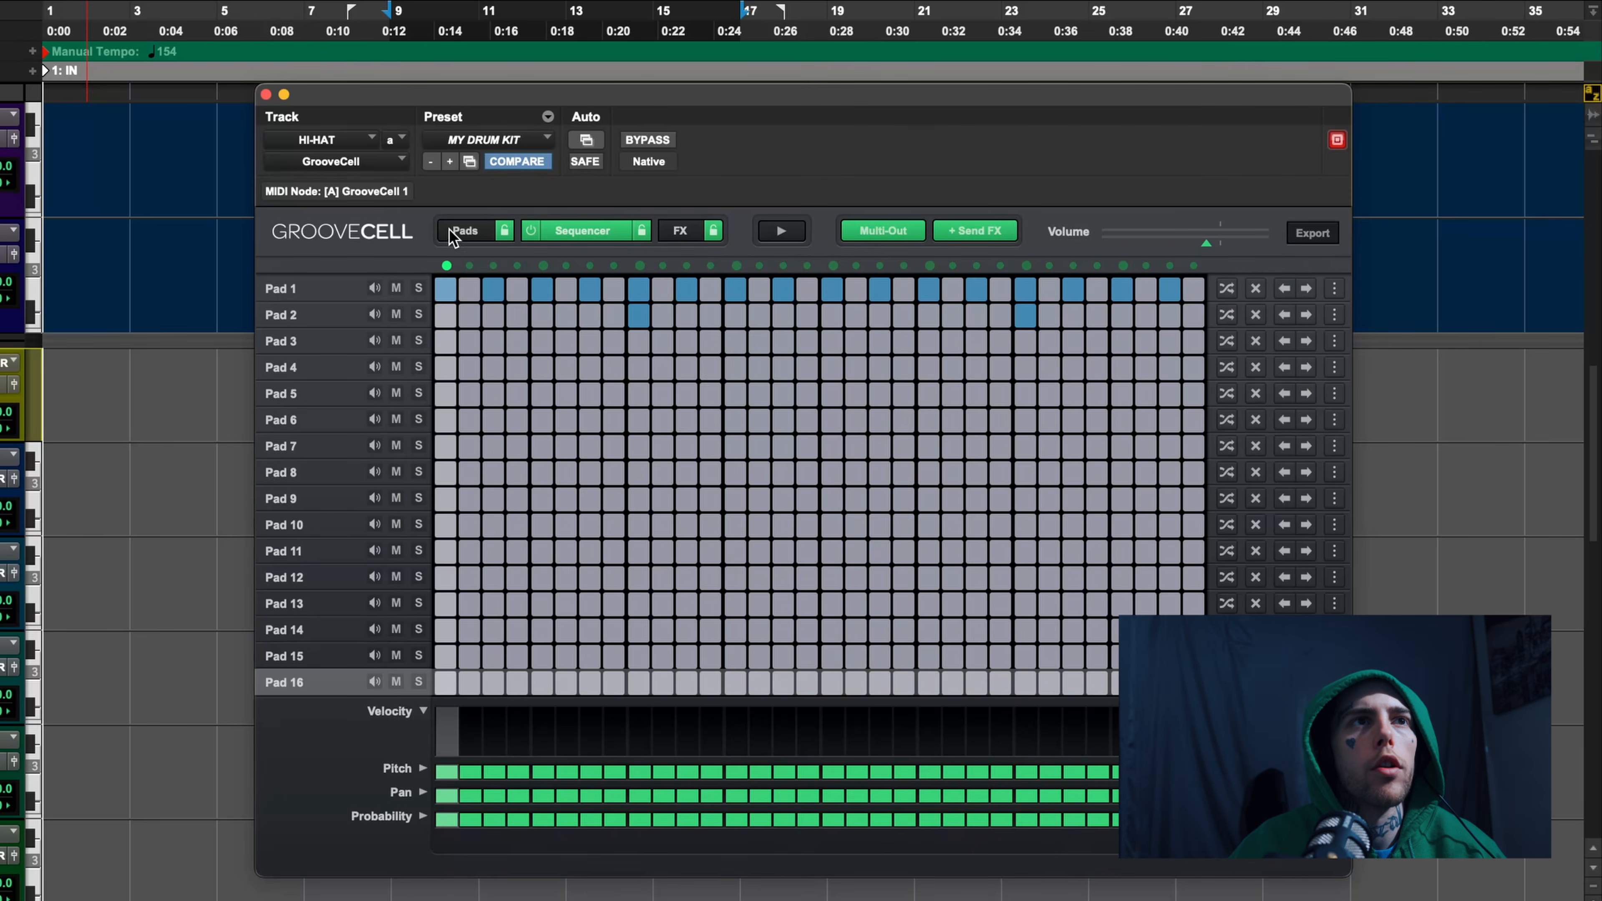
left_click(451, 230)
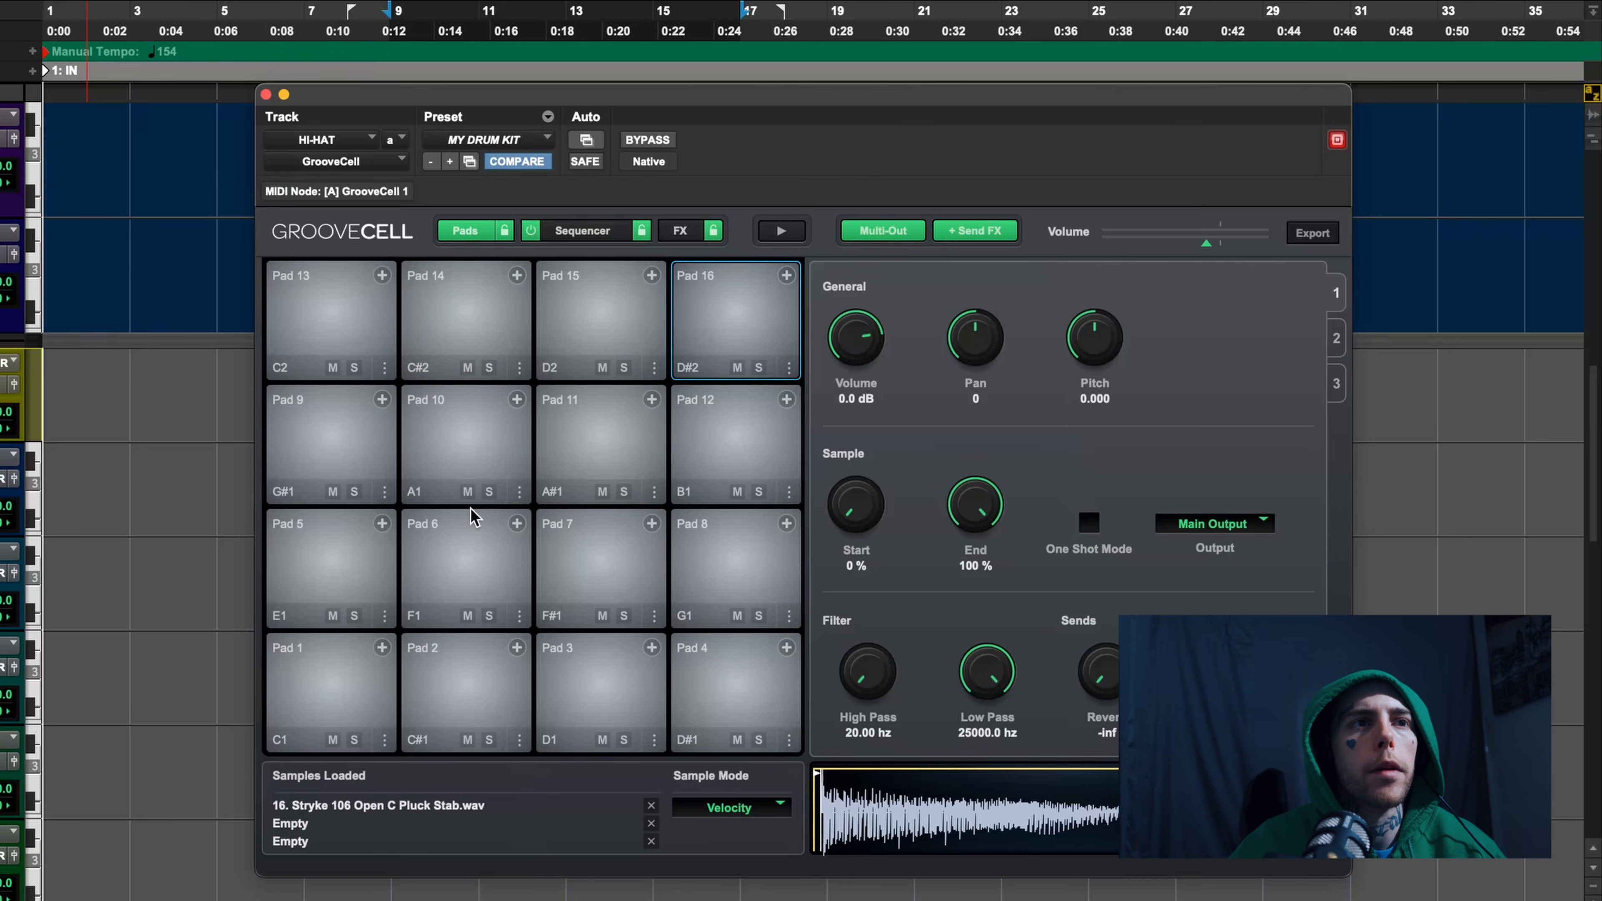
Start adding a sample to Pad 1 and browse to the HI-HAT sample folder
left_click(382, 648)
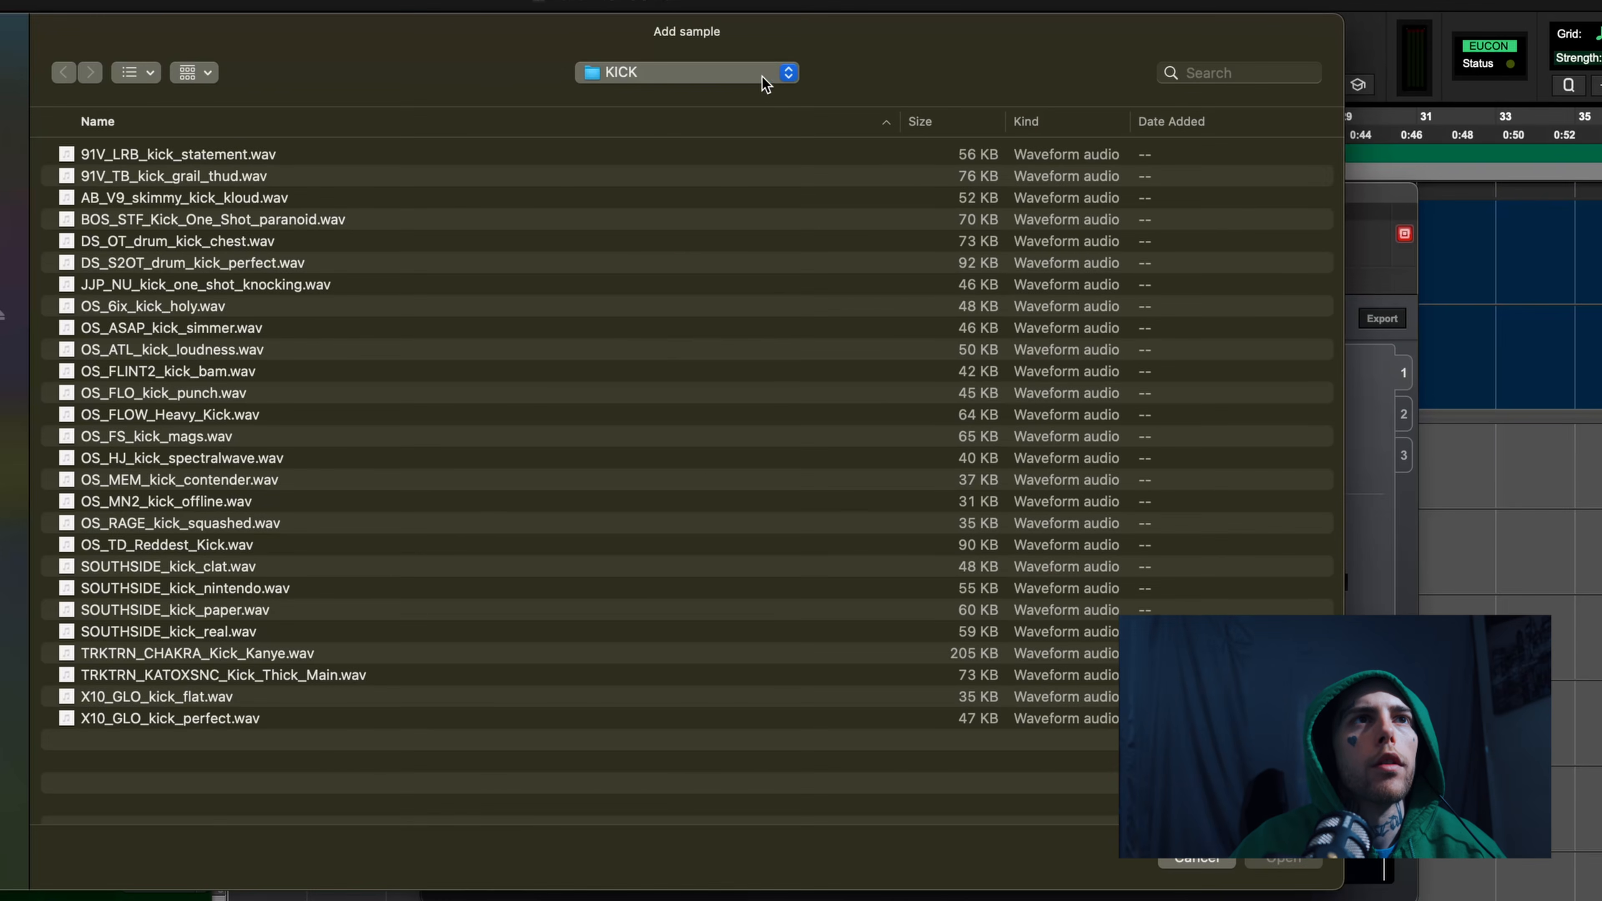
left_click(762, 76)
left_click(628, 90)
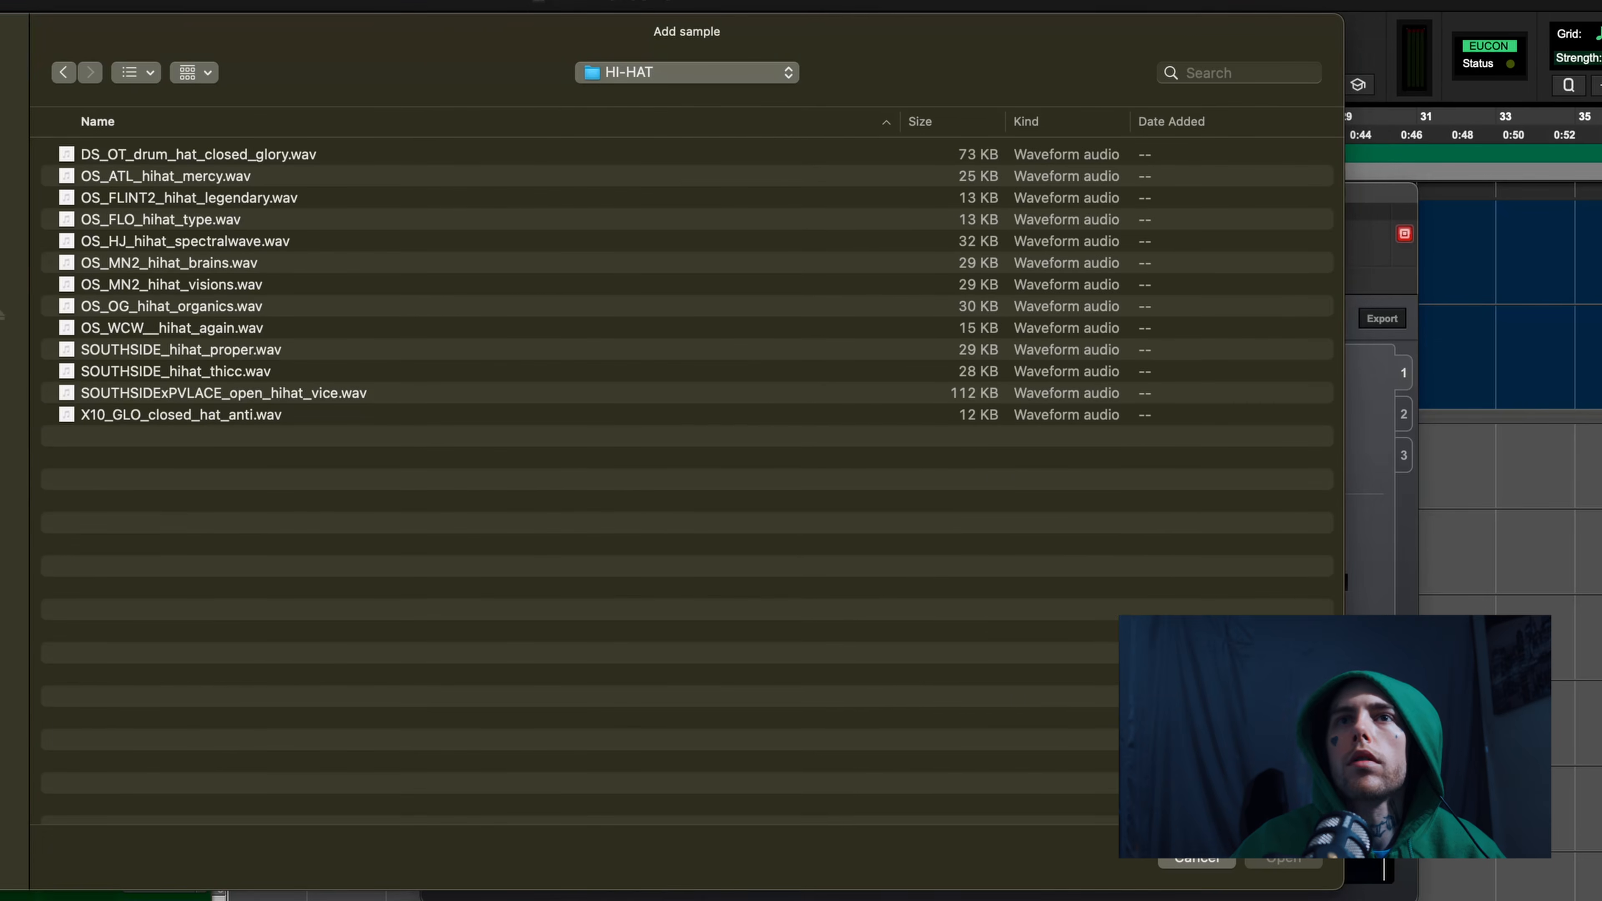
Preview the closed hi-hat samples SOUTHSIDE thicc, OS_WCW again, OS_FLO type, OS_ATL mercy and DS_OT glory, returning to OS_WCW again
left_click(260, 369)
key("space")
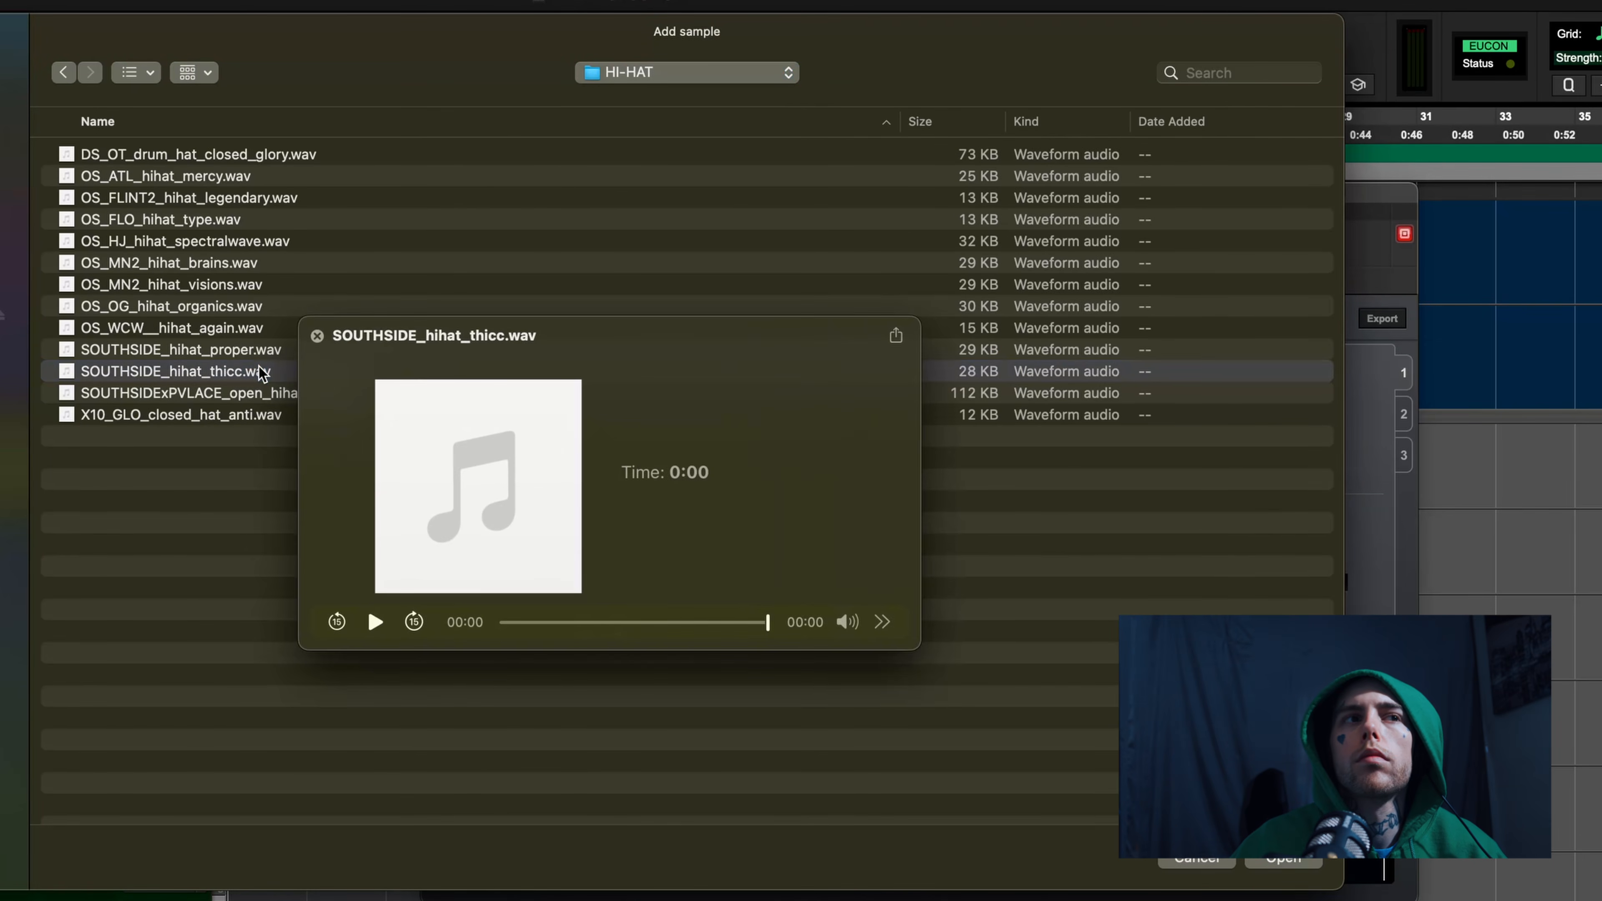
key("space")
left_click(228, 334)
key("space")
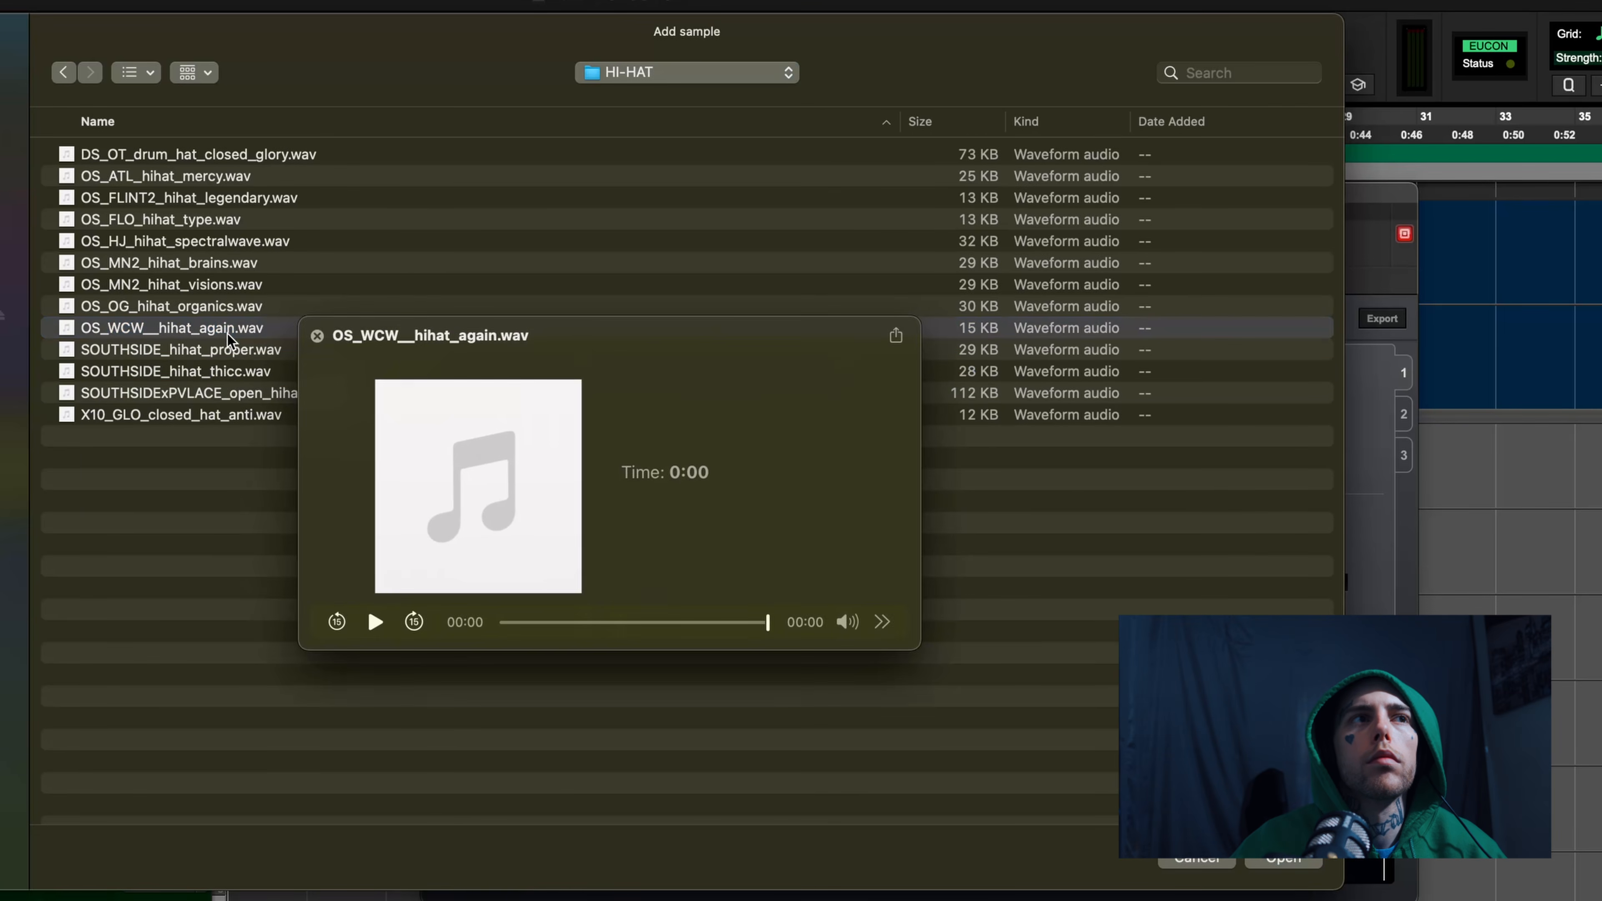
key("space")
left_click(249, 225)
key("space")
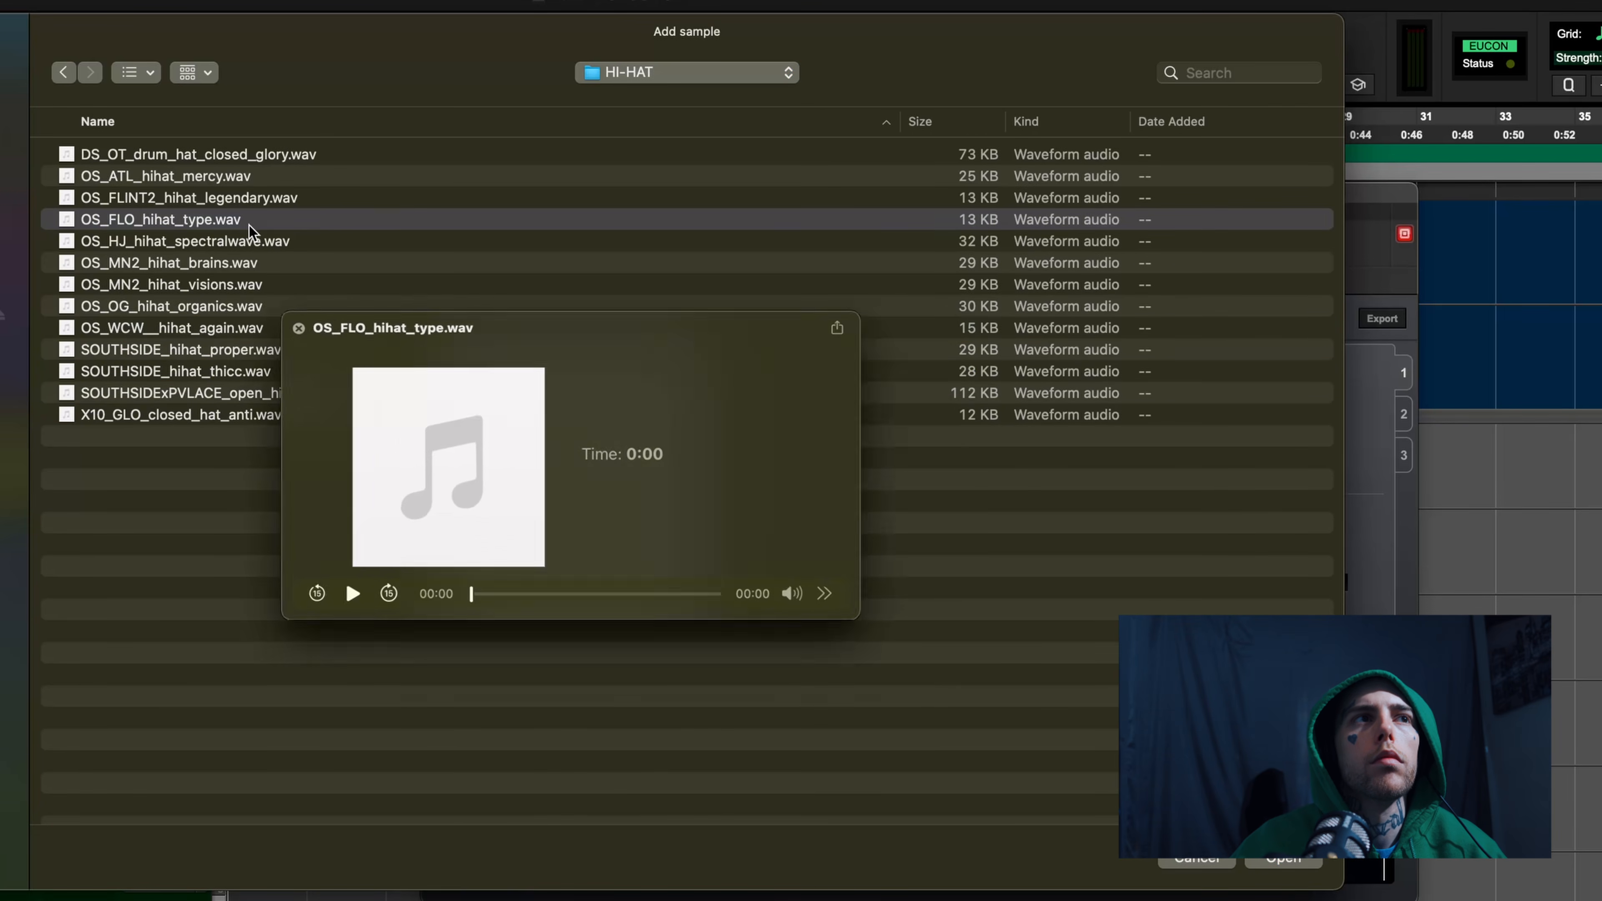
key("space")
left_click(243, 171)
key("space")
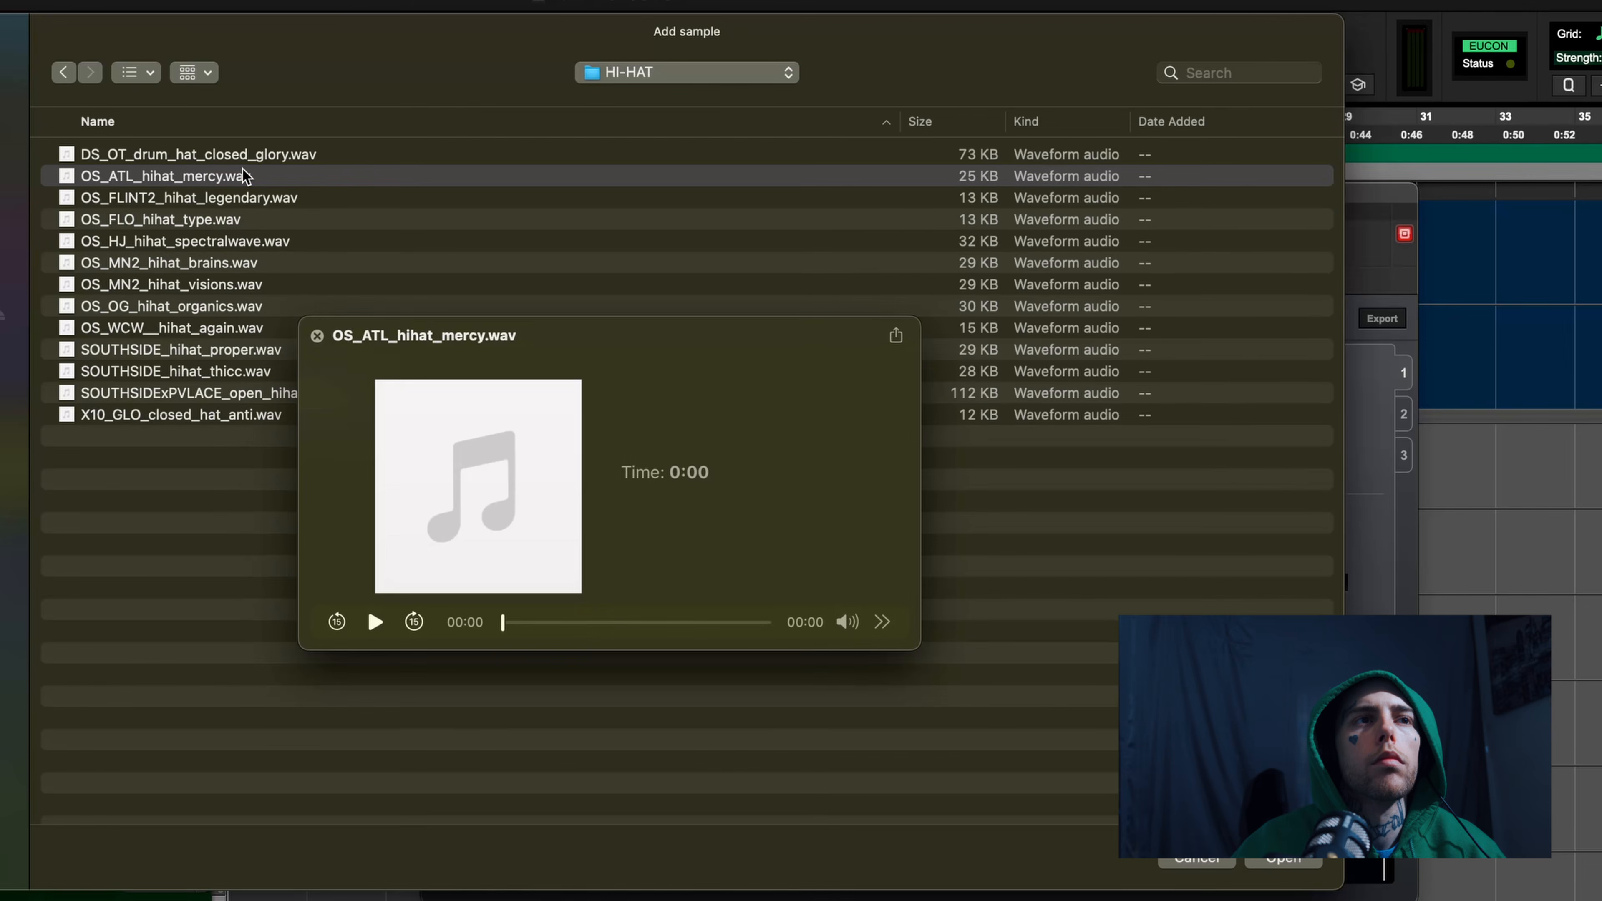
key("space")
left_click(246, 155)
key("space")
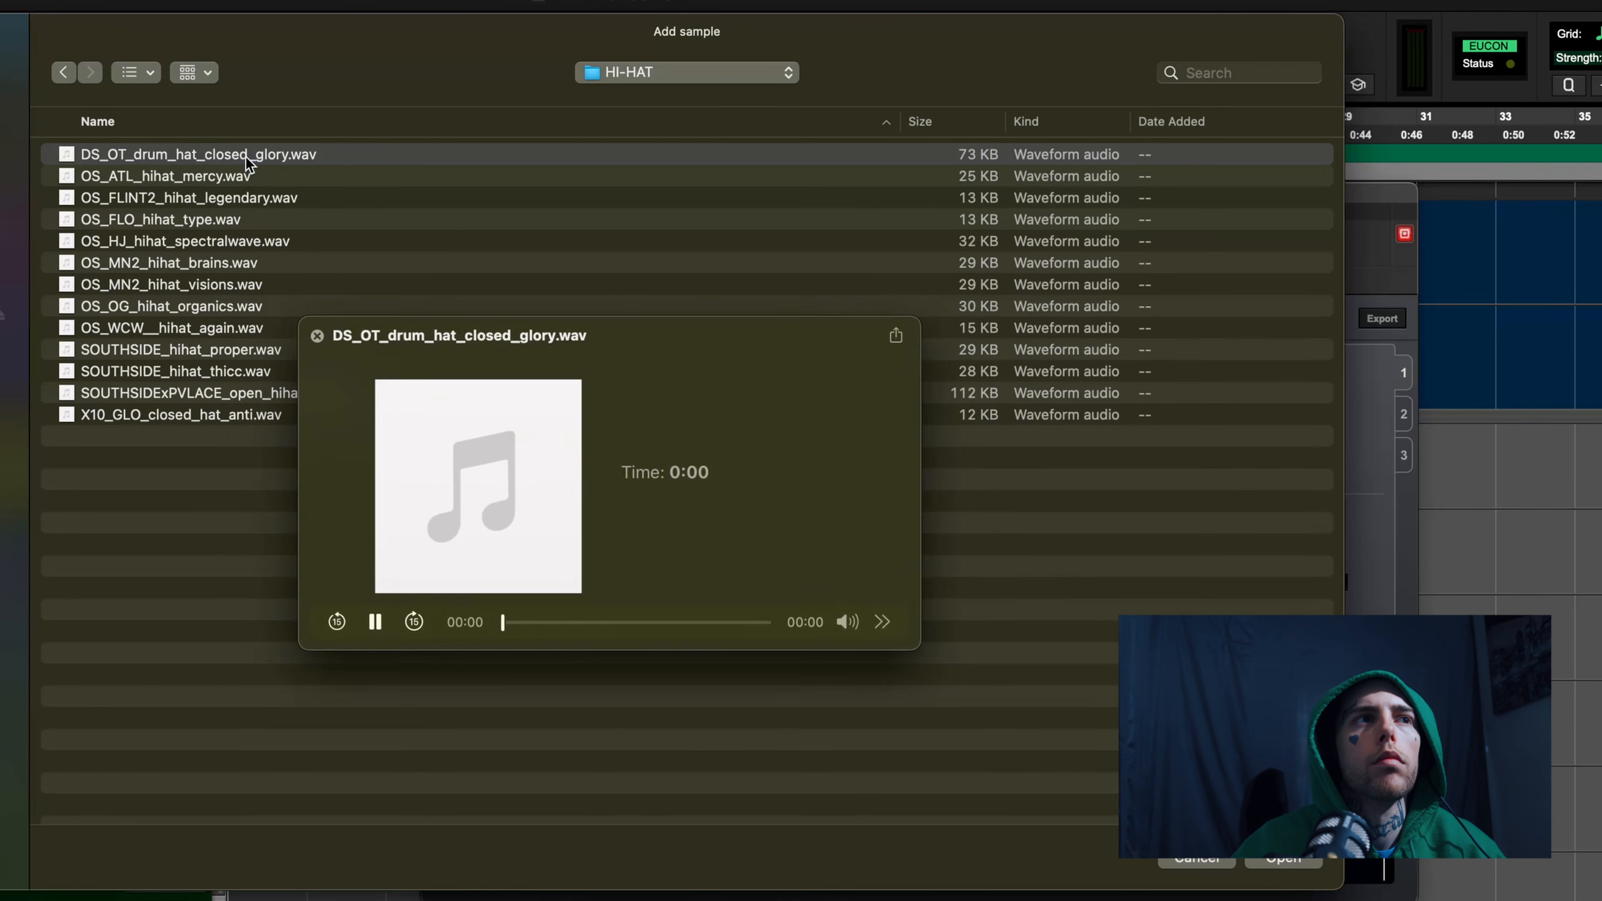
key("space")
left_click(223, 321)
key("space")
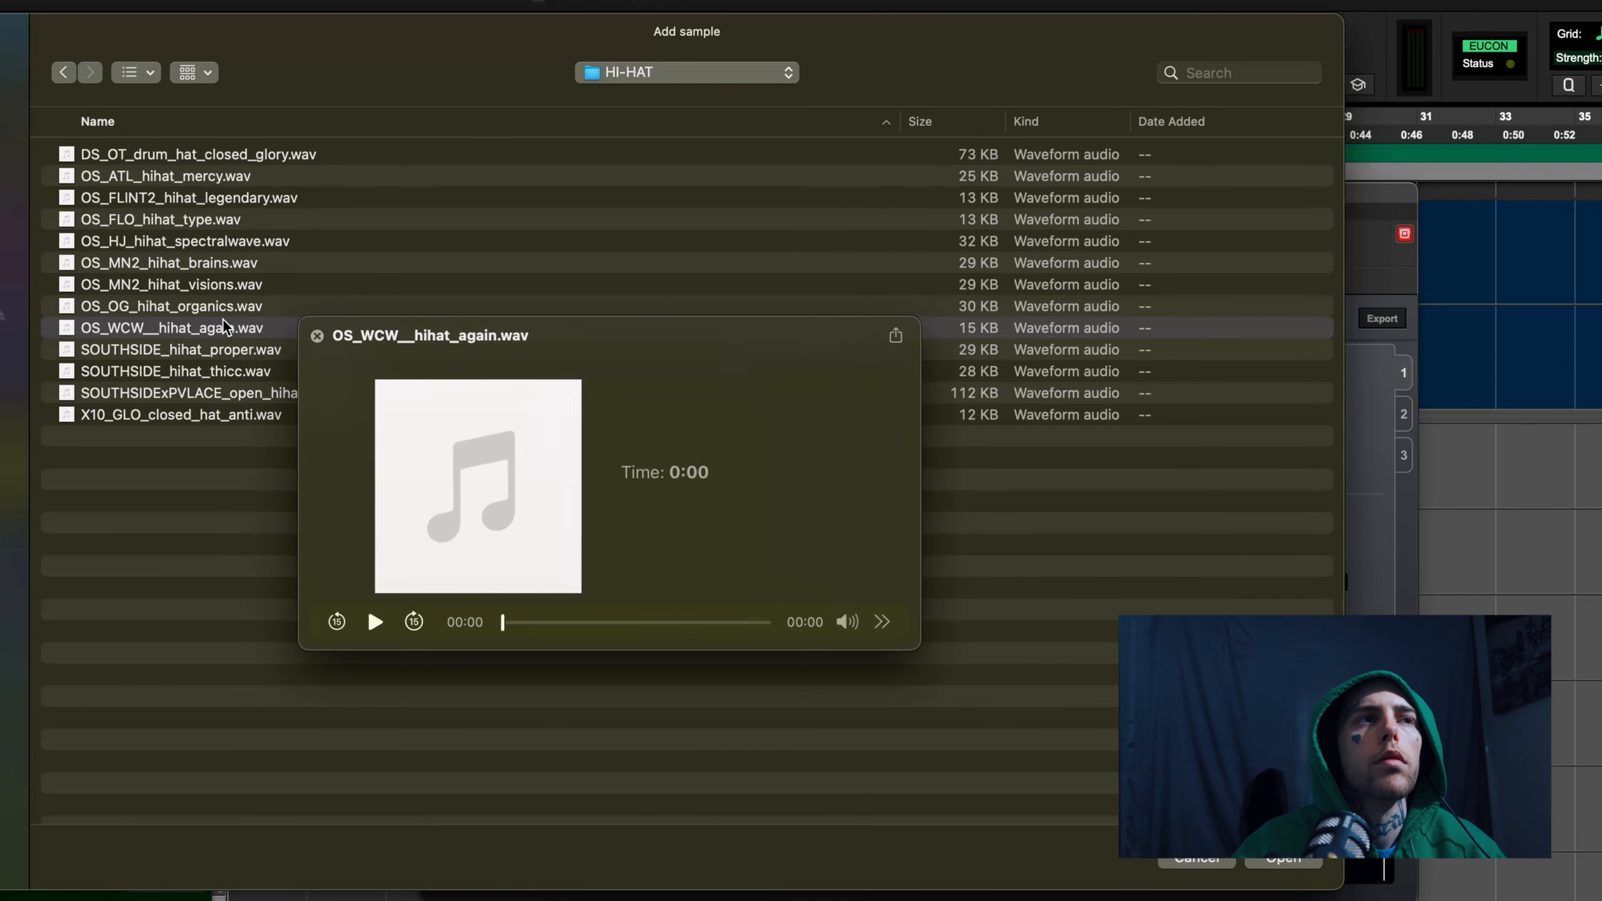
key("space")
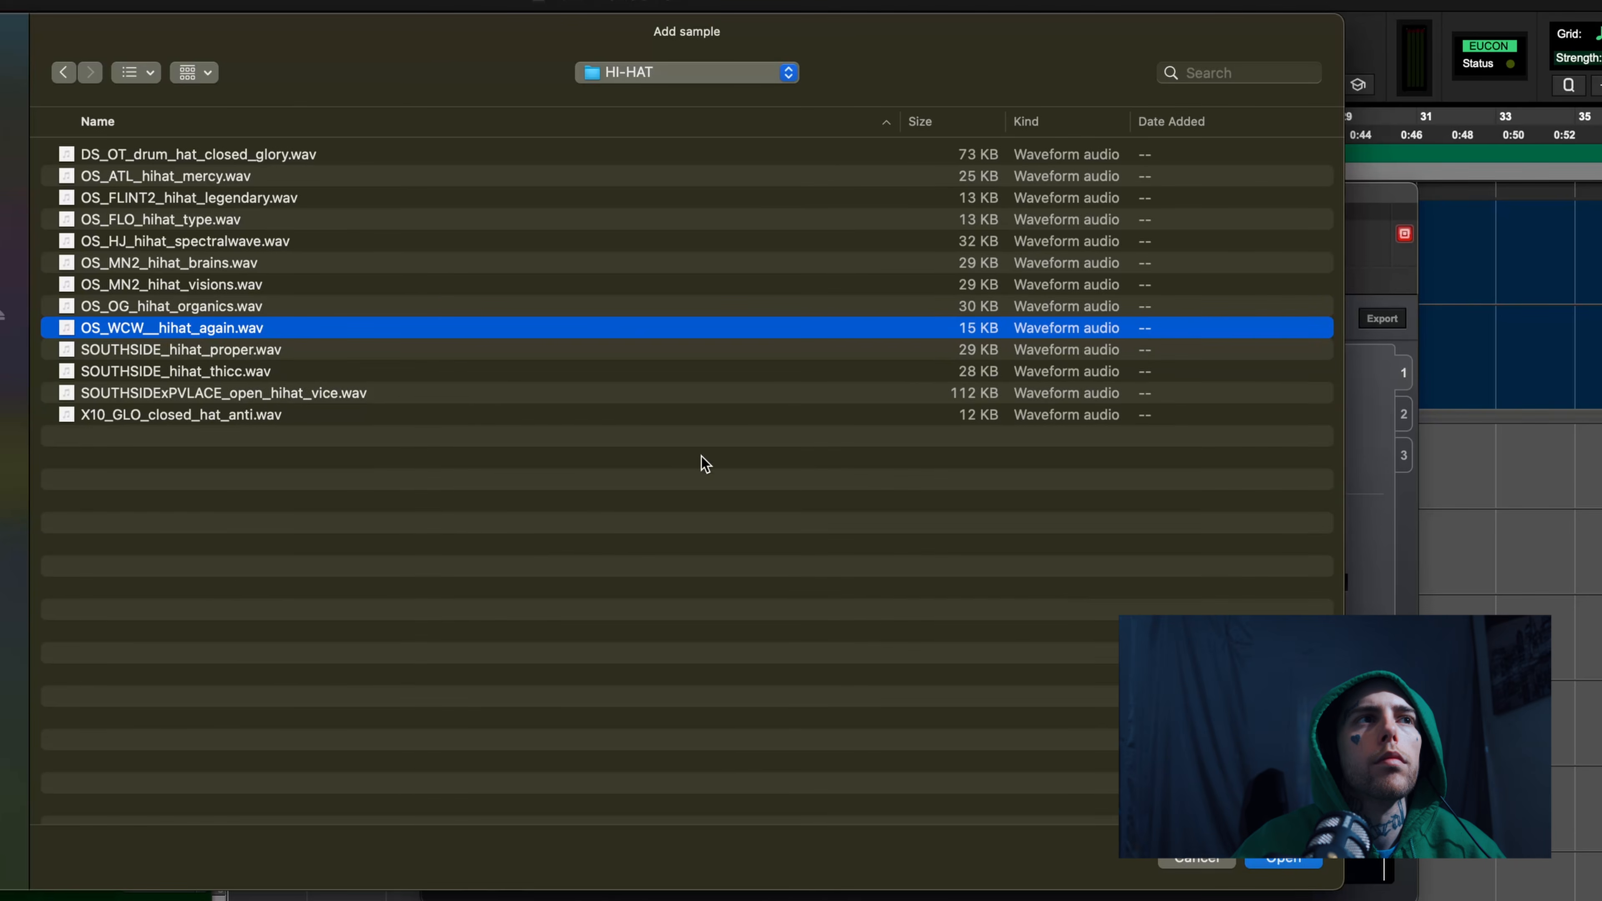
Compare further hi-hat samples, including SOUTHSIDE proper and thicc, OS_OG organics, OS_MN2 visions and the SOUTHSIDExPVLACE open hi-hat vice
left_click(245, 351)
key("space")
key("space")
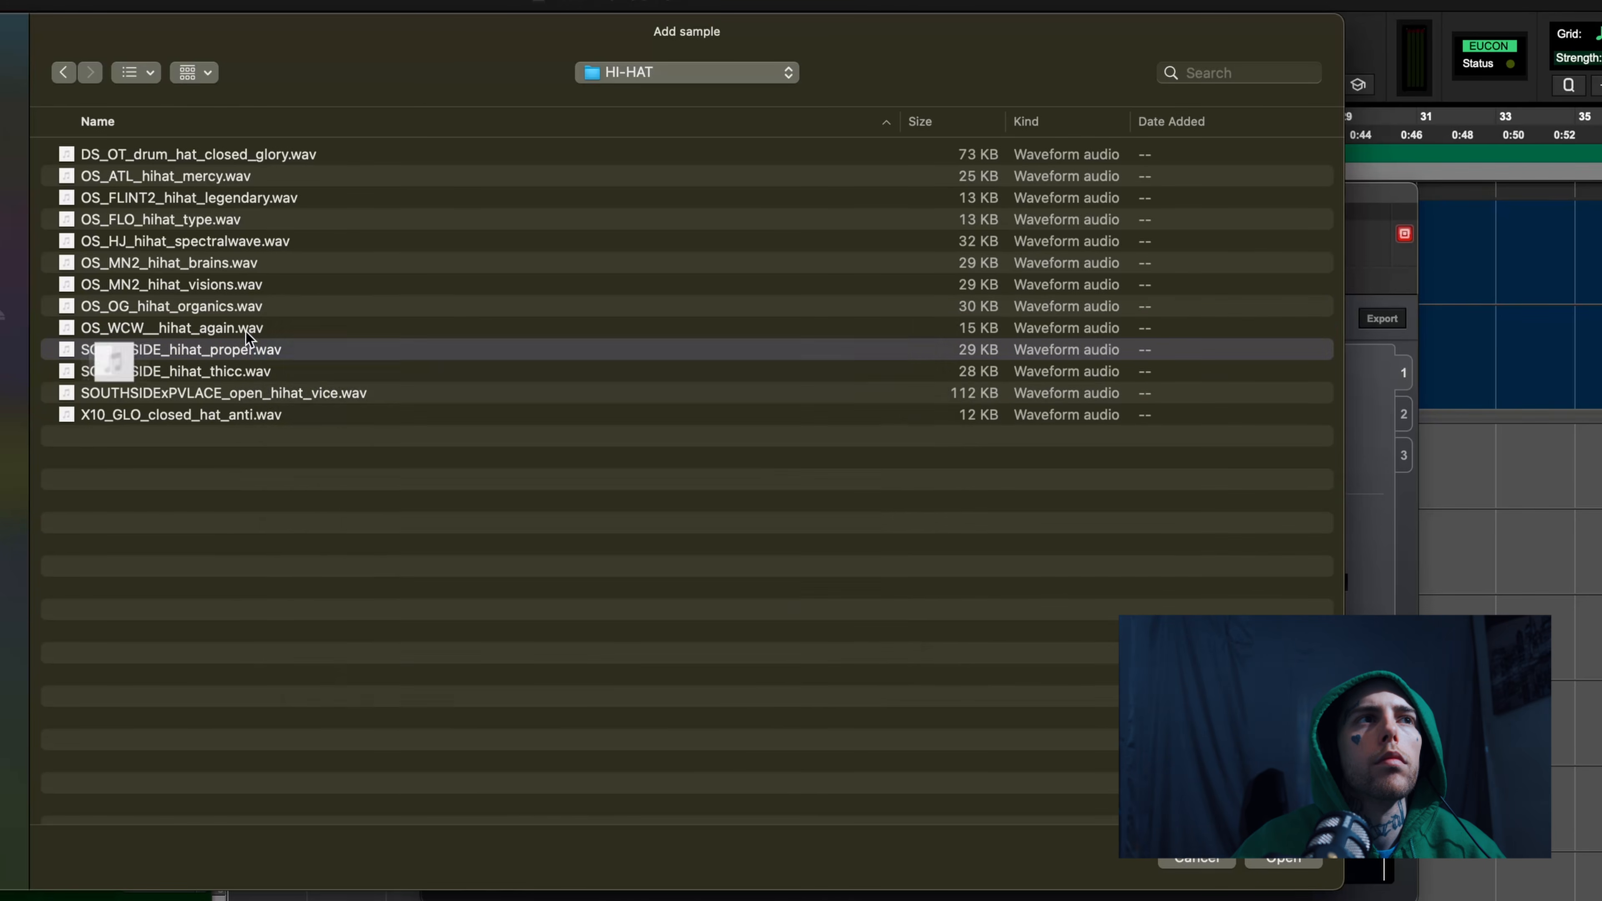
left_click(245, 307)
key("space")
key("space")
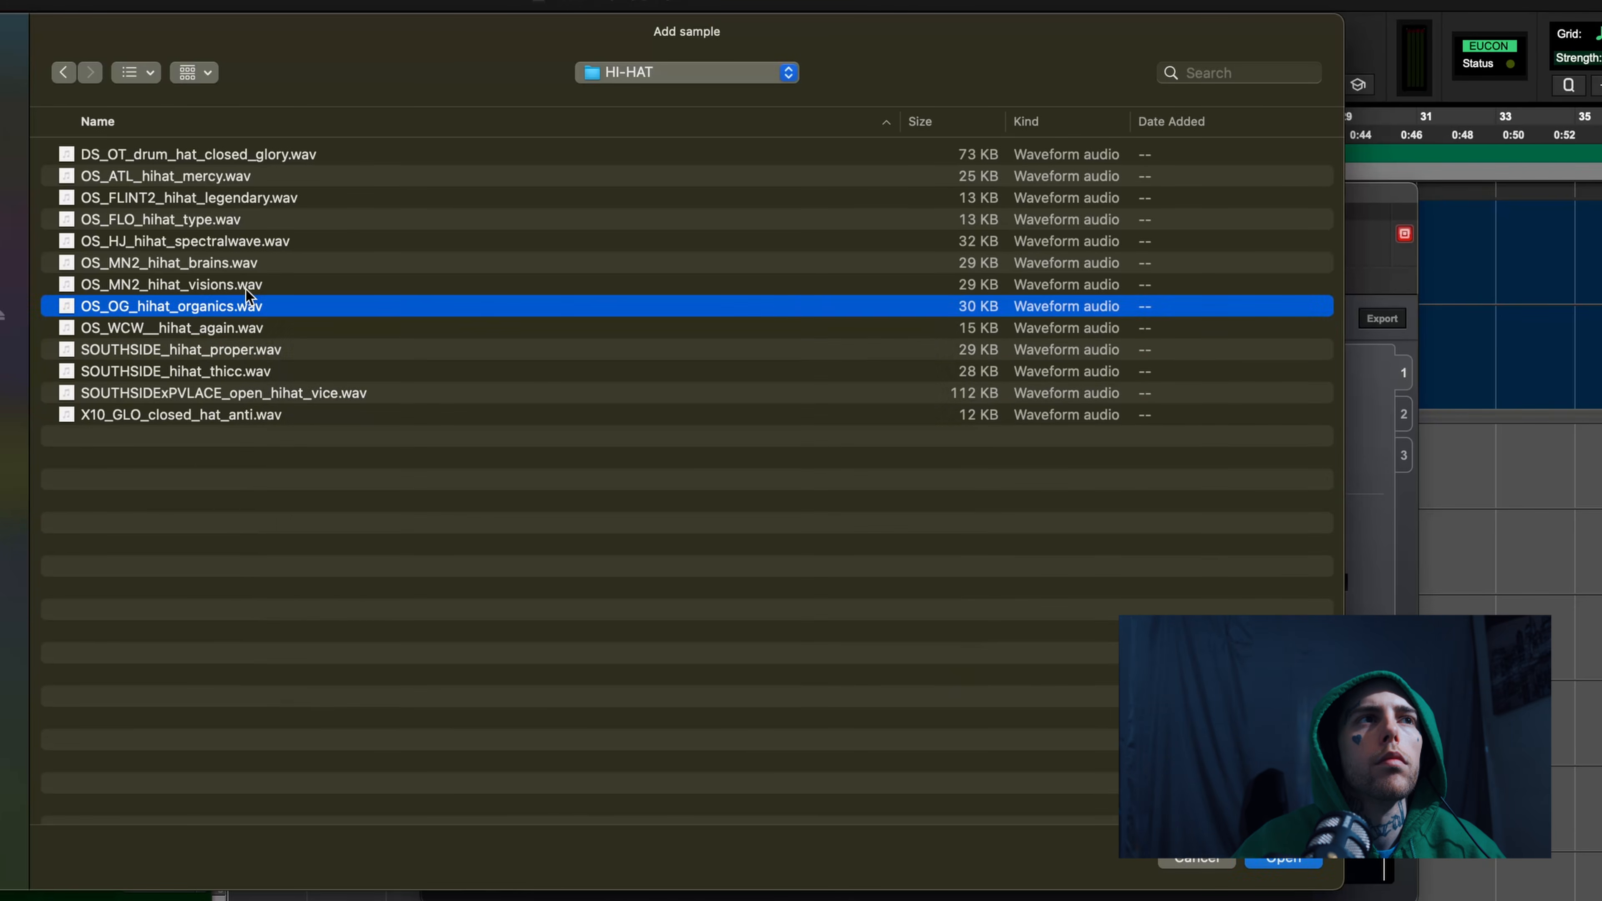
left_click(246, 285)
key("space")
key("space")
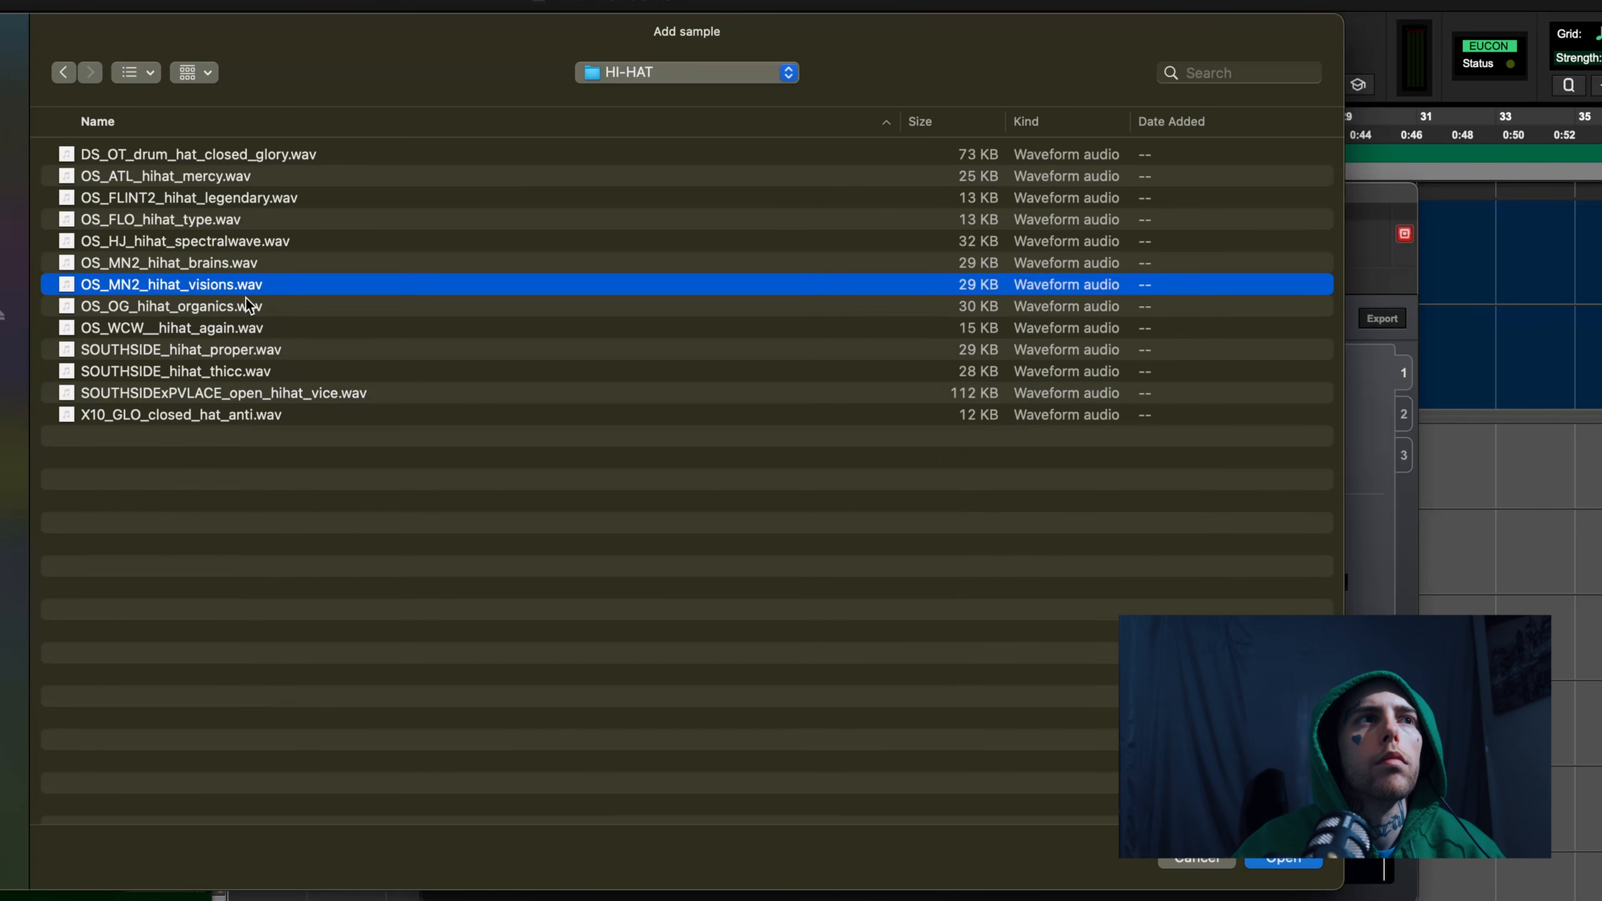
left_click(241, 371)
key("space")
key("space")
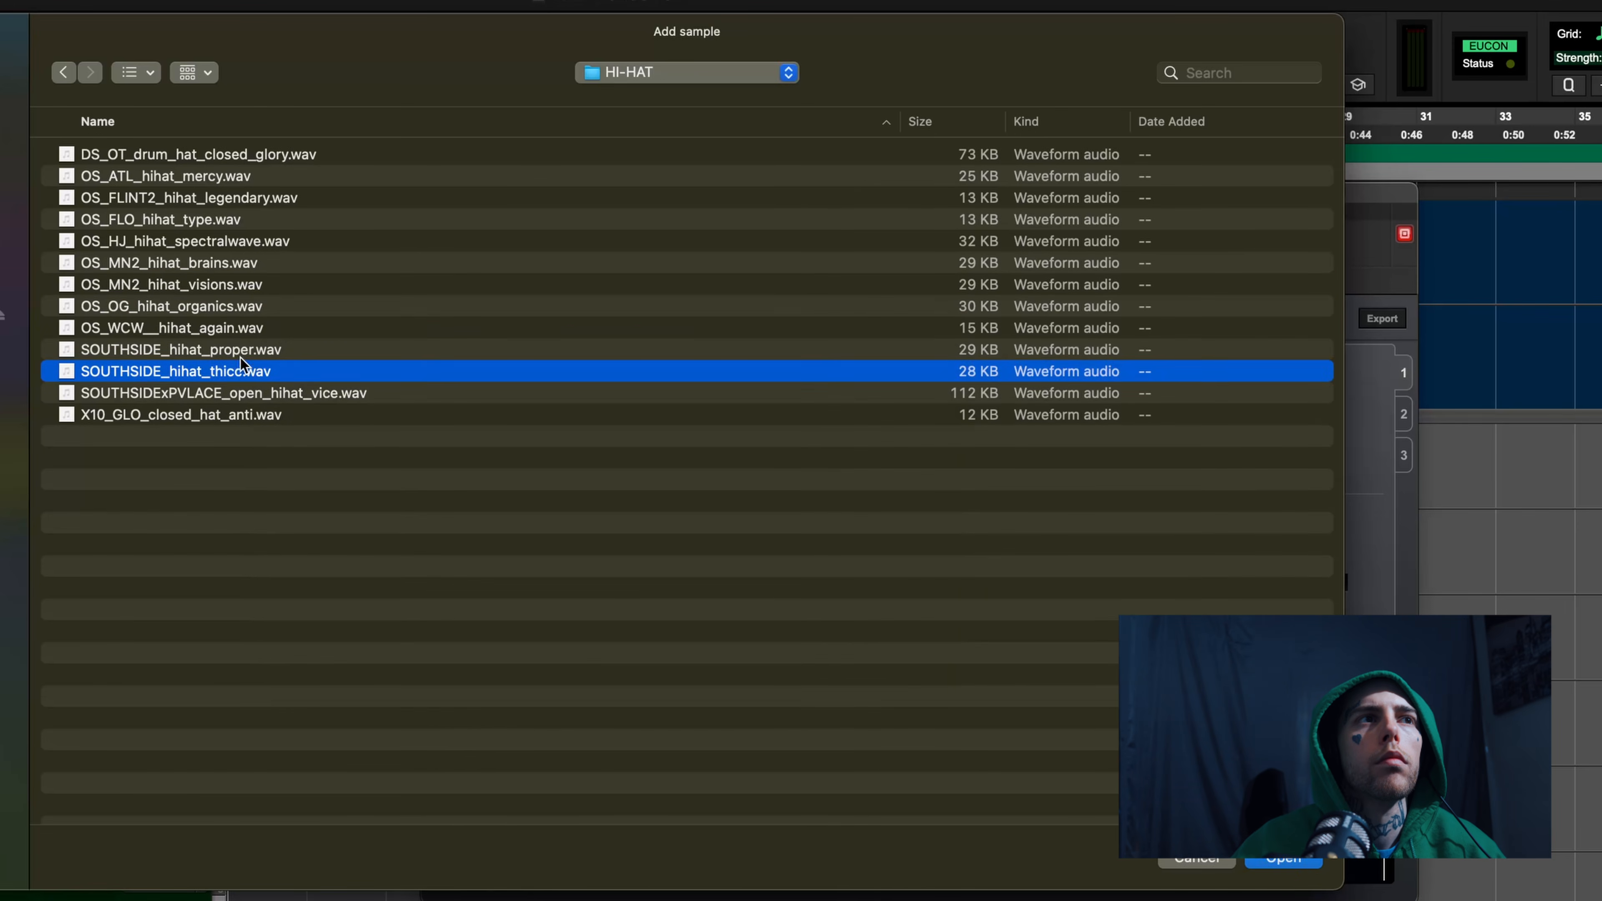
left_click(242, 351)
left_click(237, 390)
key("space")
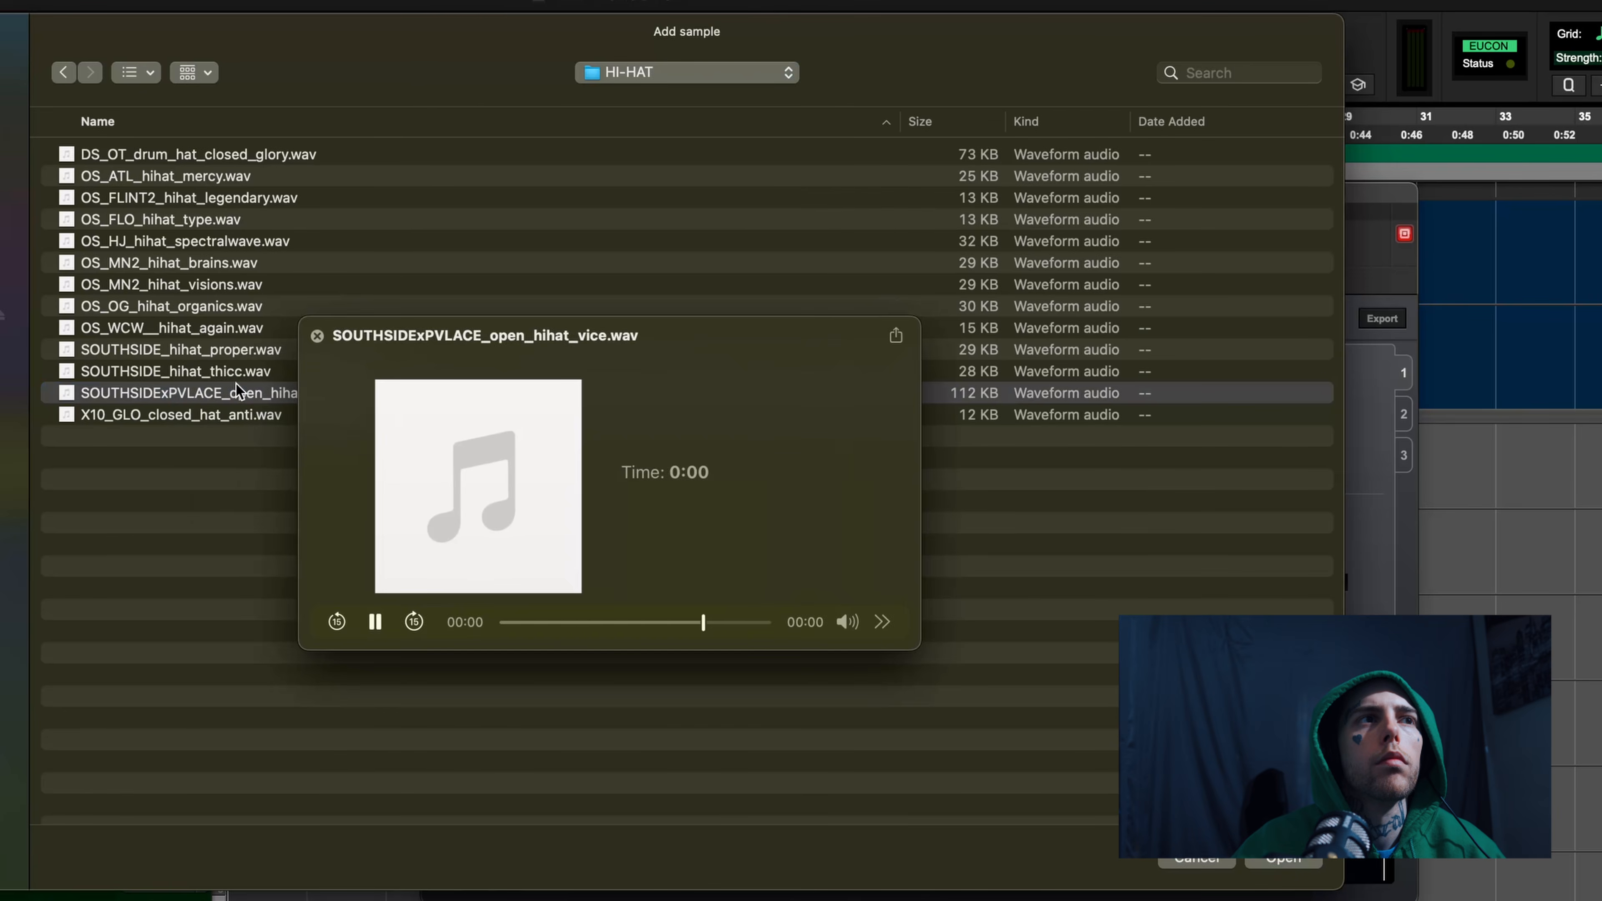
key("space")
left_click(239, 351)
key("space")
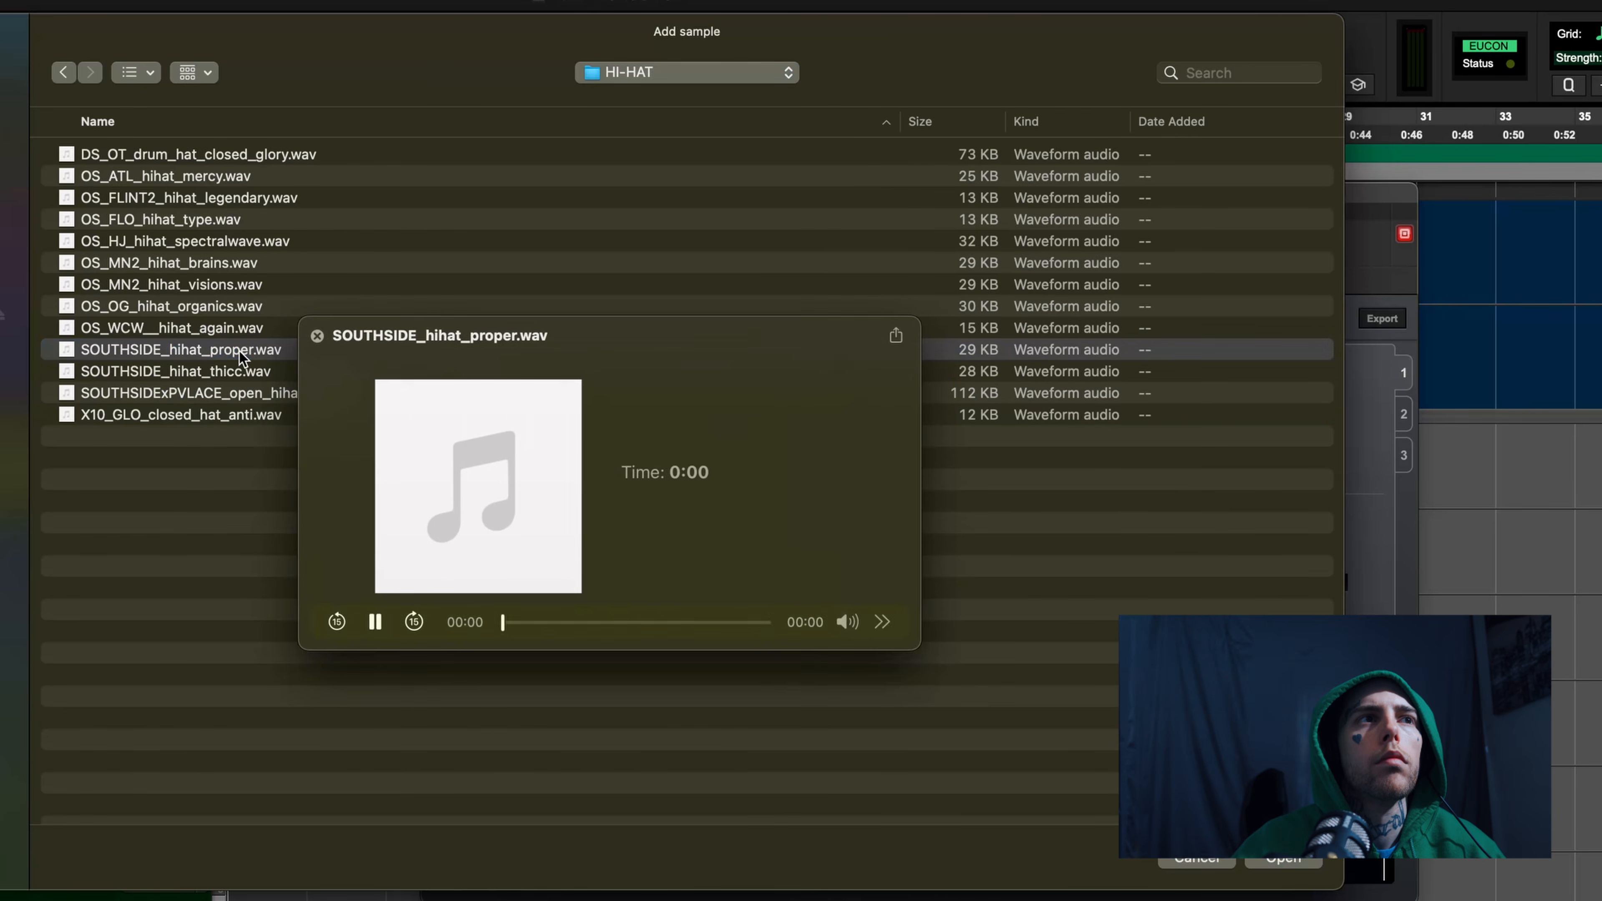
key("space")
Preview OS_WCW__hihat_again.wav once more and load it onto Pad 1
left_click(236, 326)
key("space")
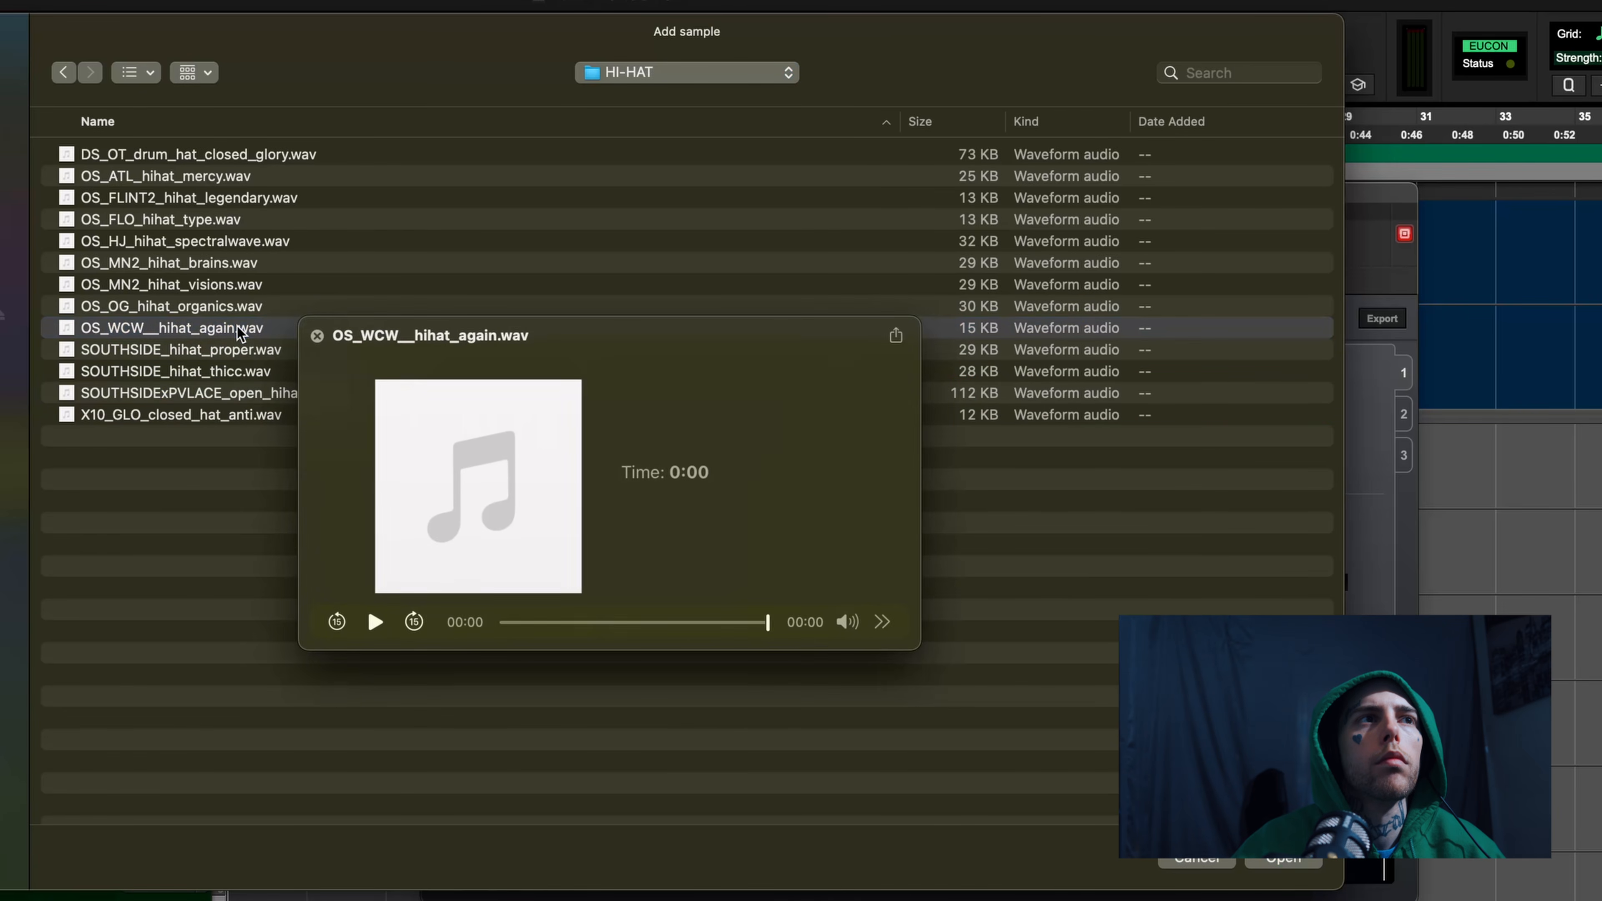
key("space")
left_click(1298, 859)
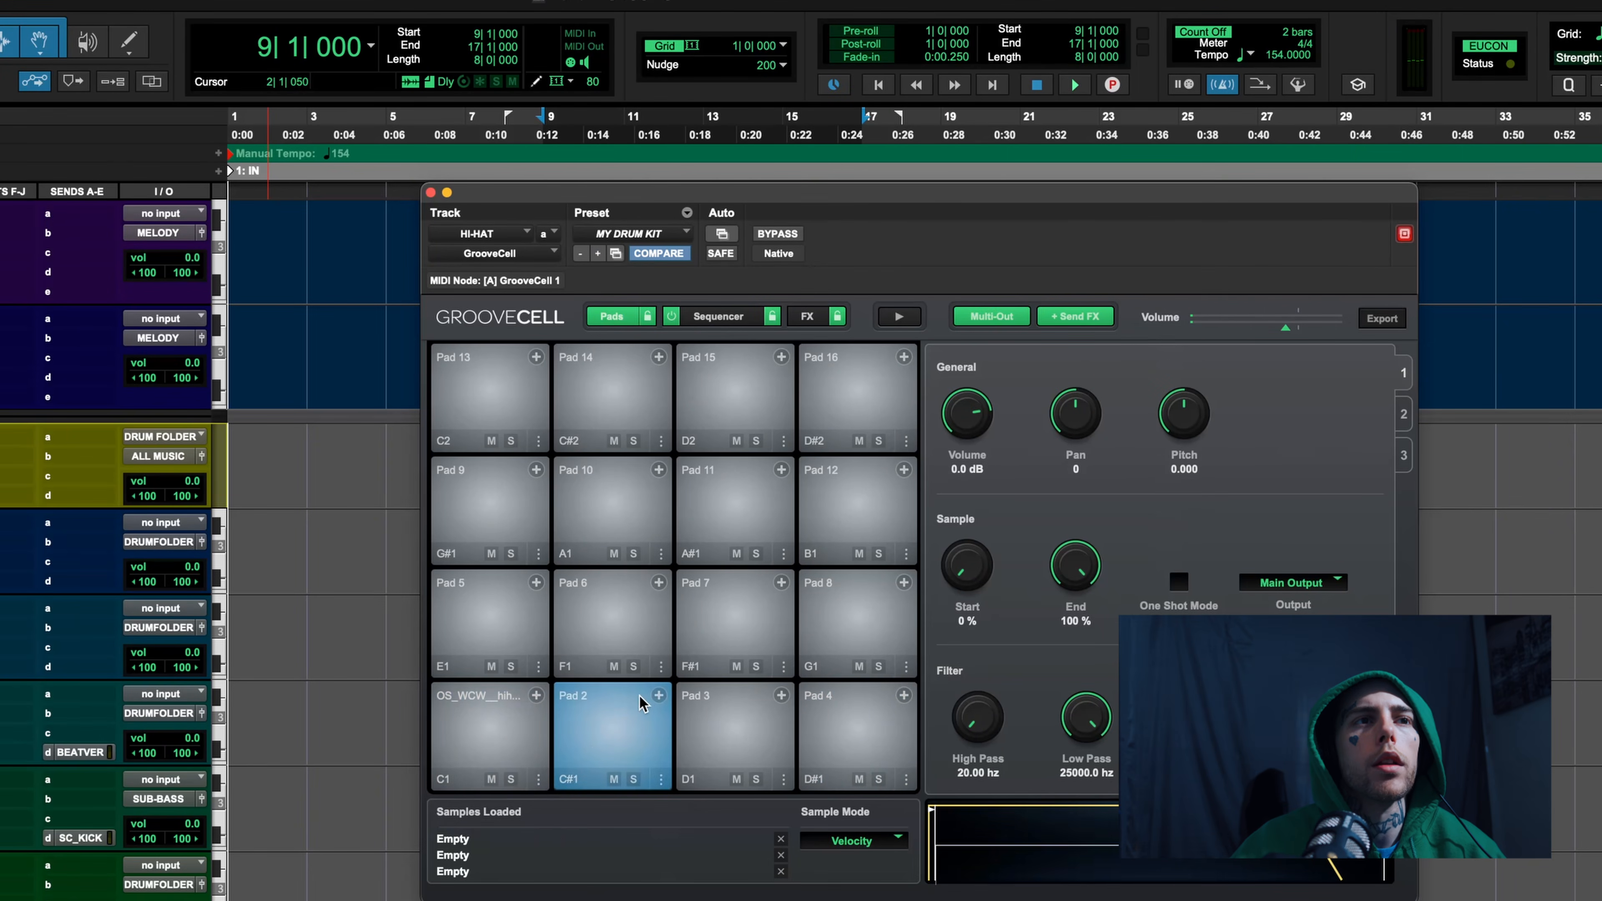
Load BOI1DA_open_hihat_04.wav from the OPEN HAT folder onto Pad 2 and audition the pad
left_click(658, 694)
left_click(692, 74)
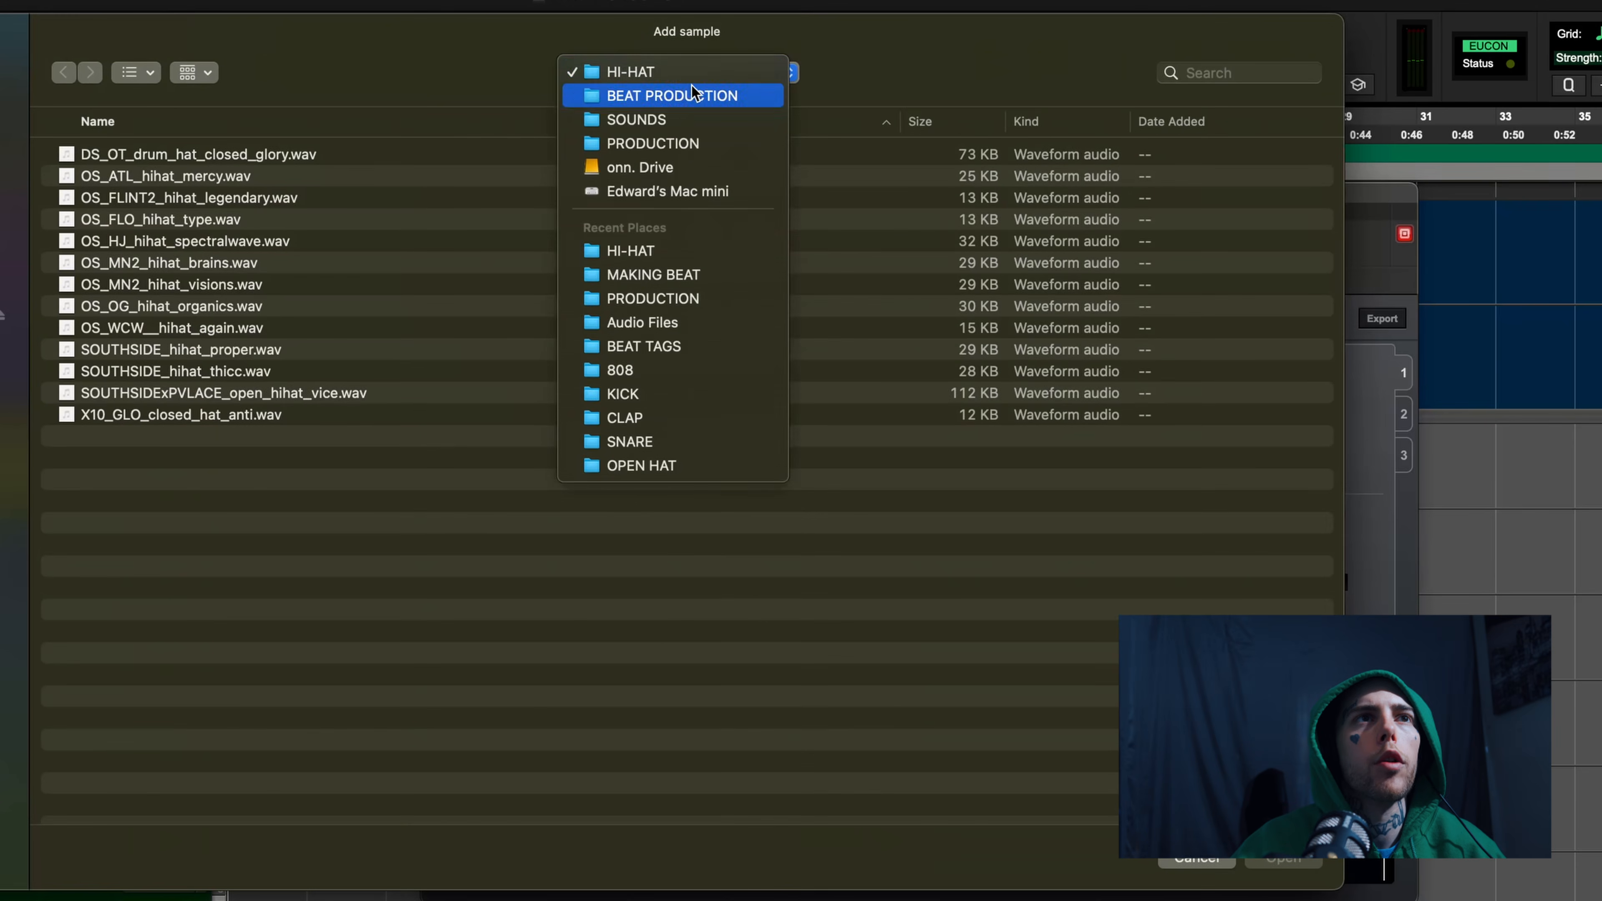
left_click(684, 100)
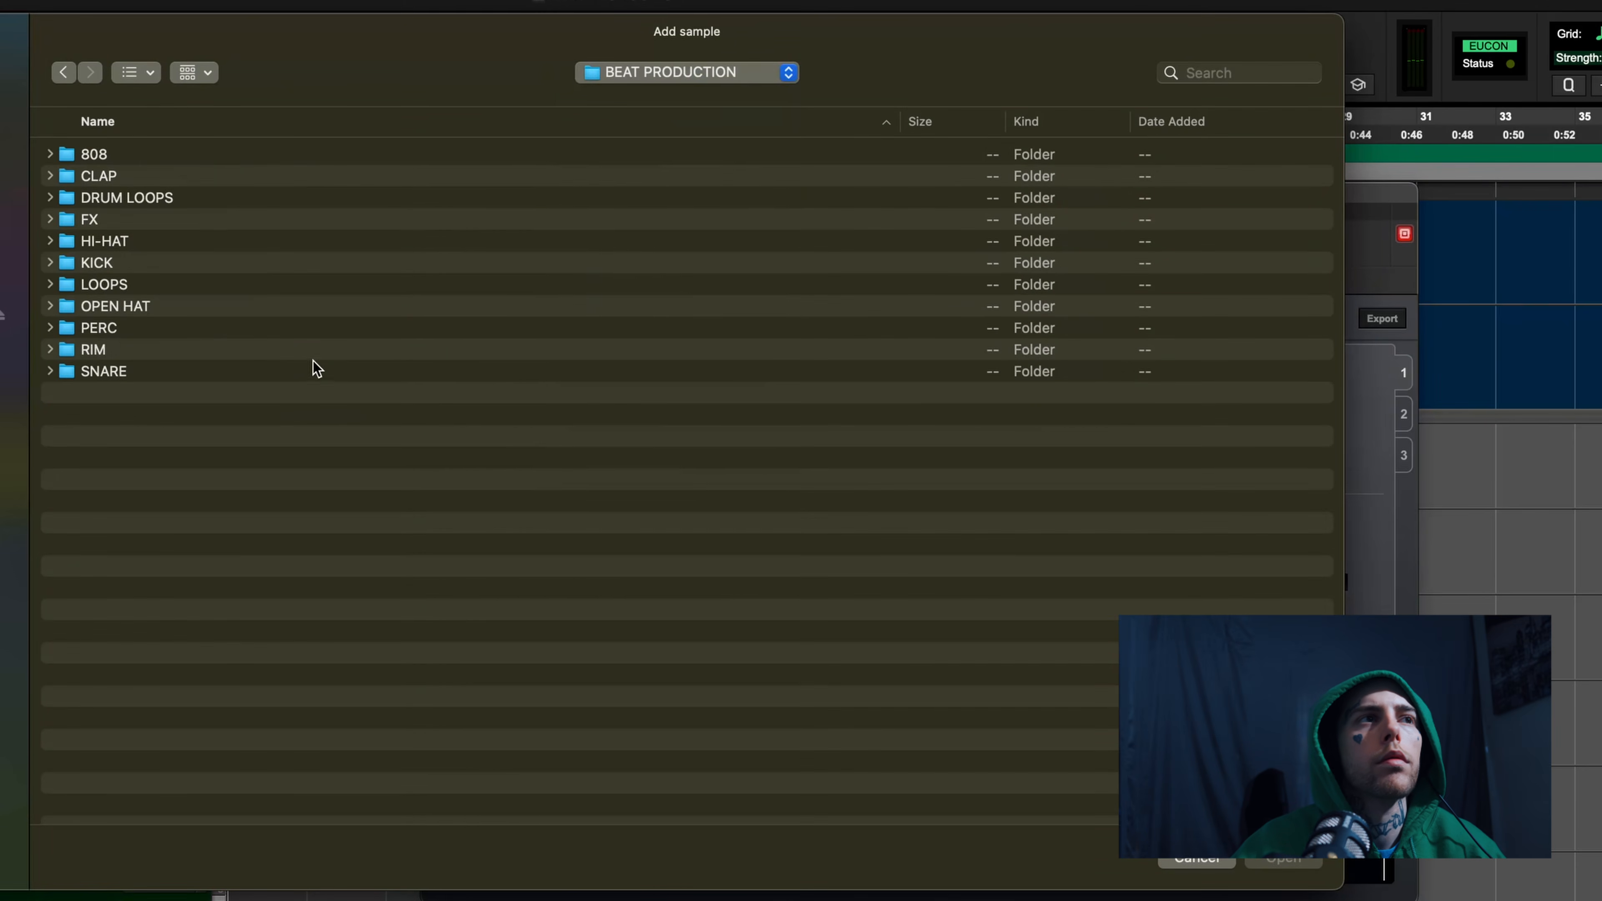
double_click(169, 307)
left_click(218, 155)
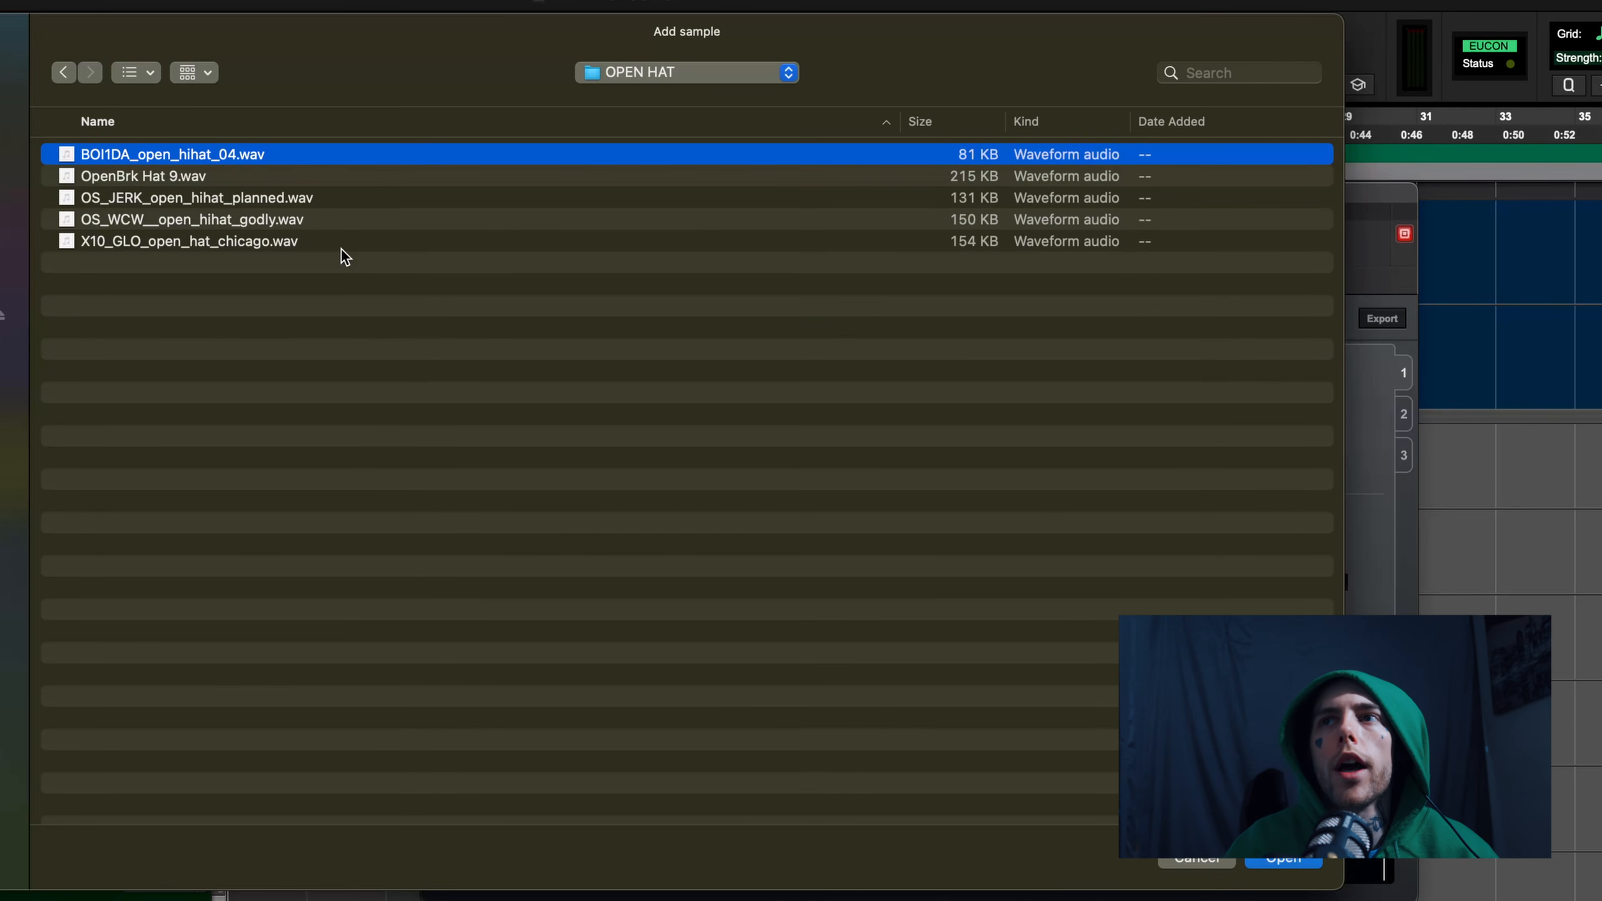
key("space")
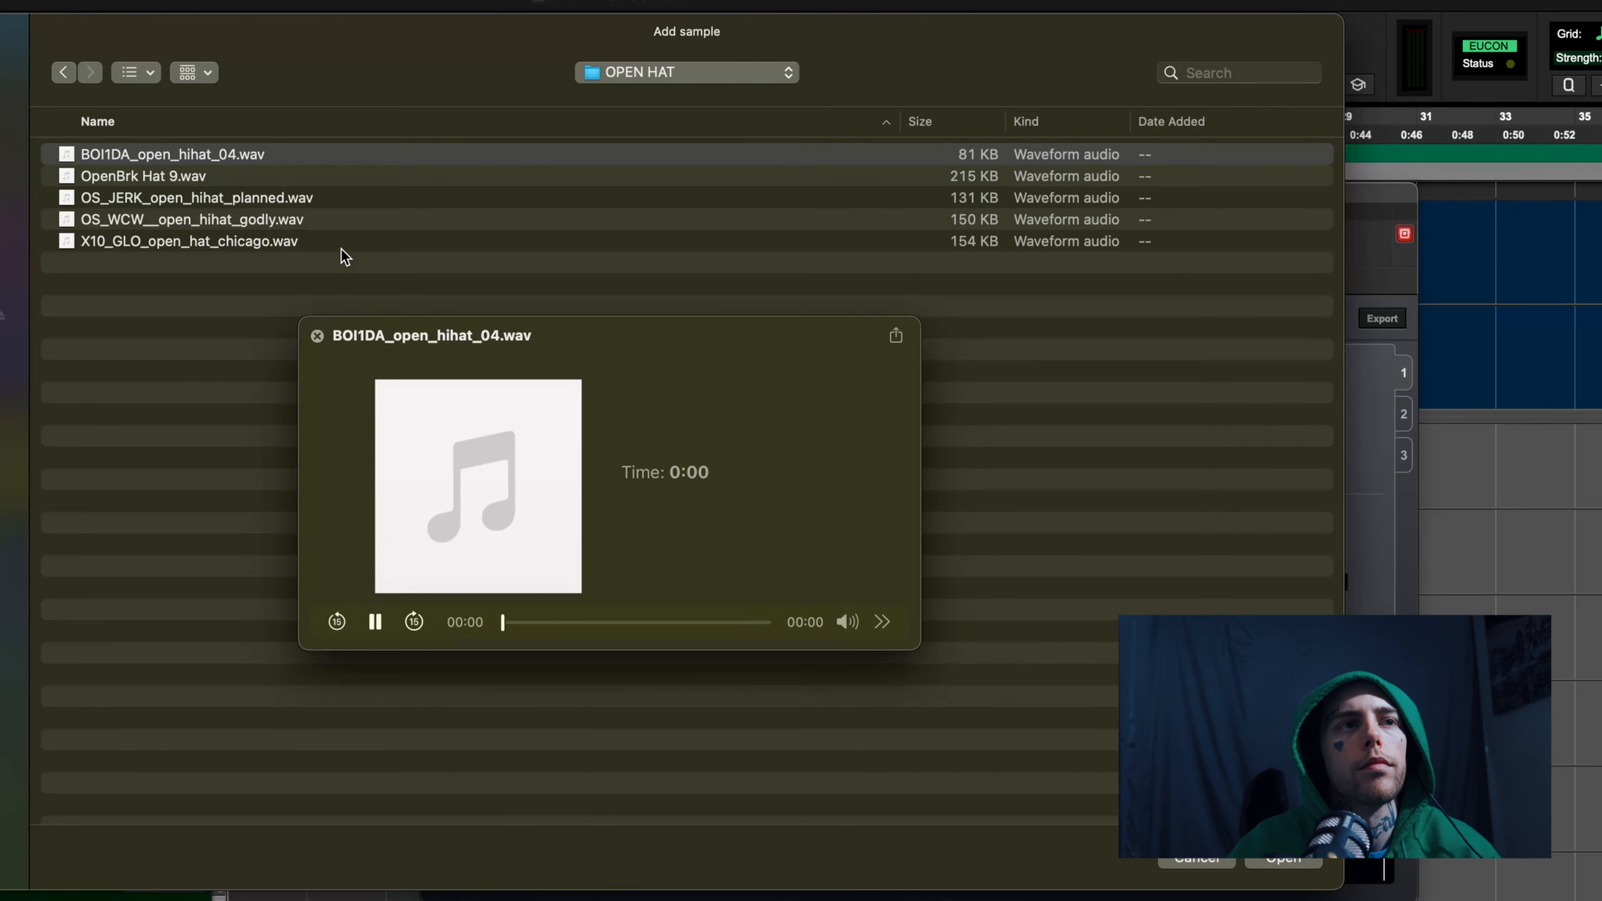
key("space")
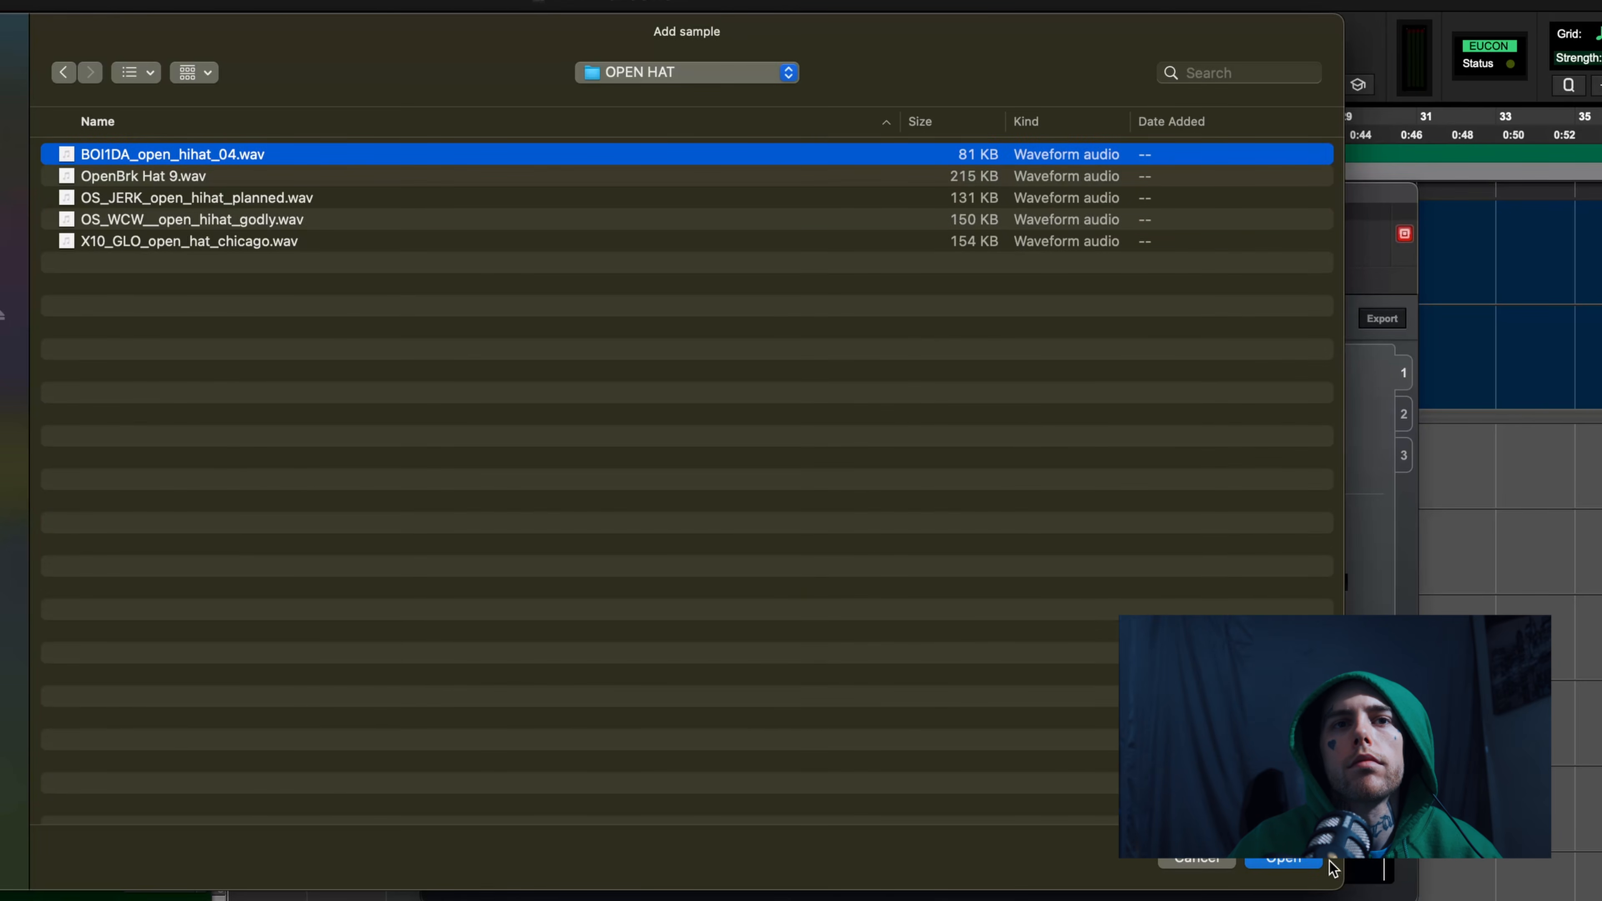
left_click(1293, 863)
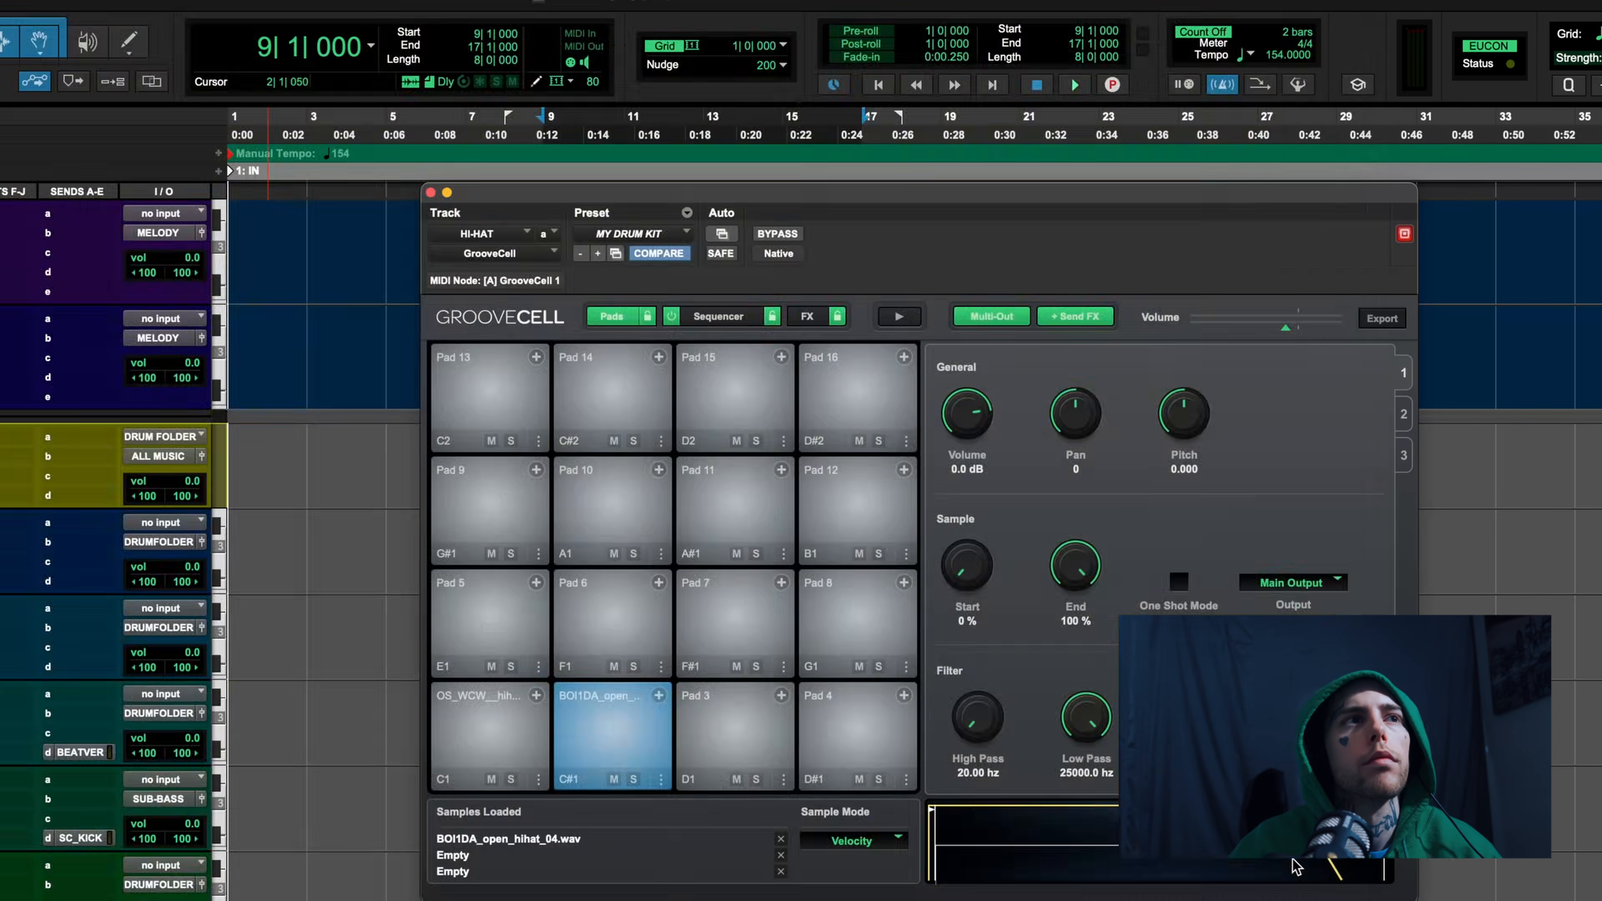
left_click(629, 751)
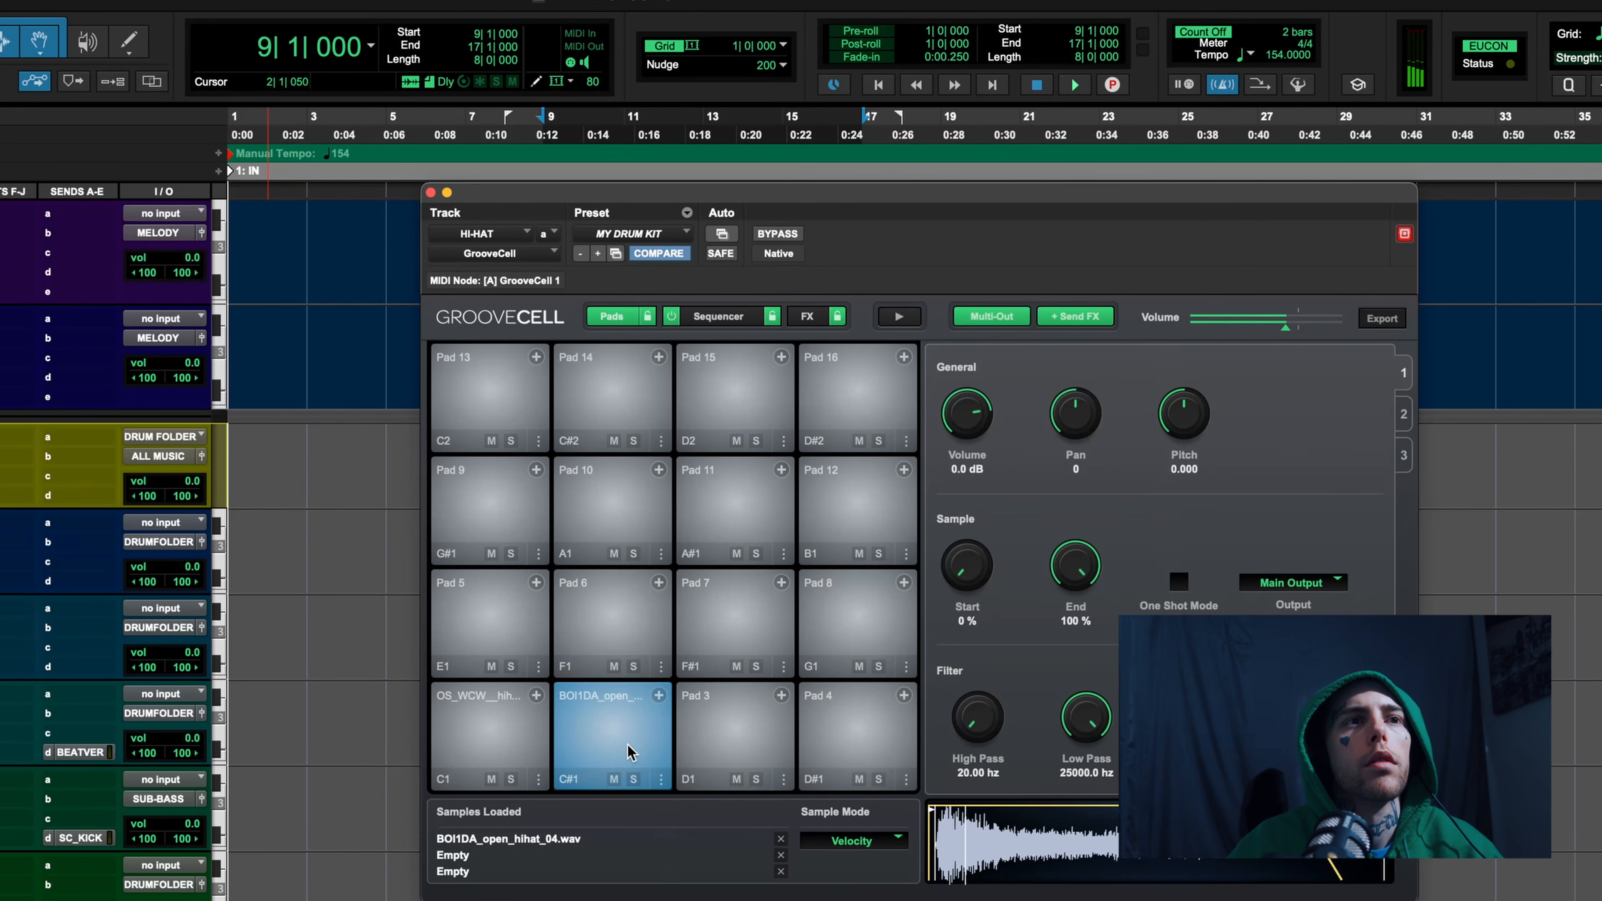
Start adding a sample to Pad 3 and browse to the SNARE folder within BEAT PRODUCTION
left_click(750, 744)
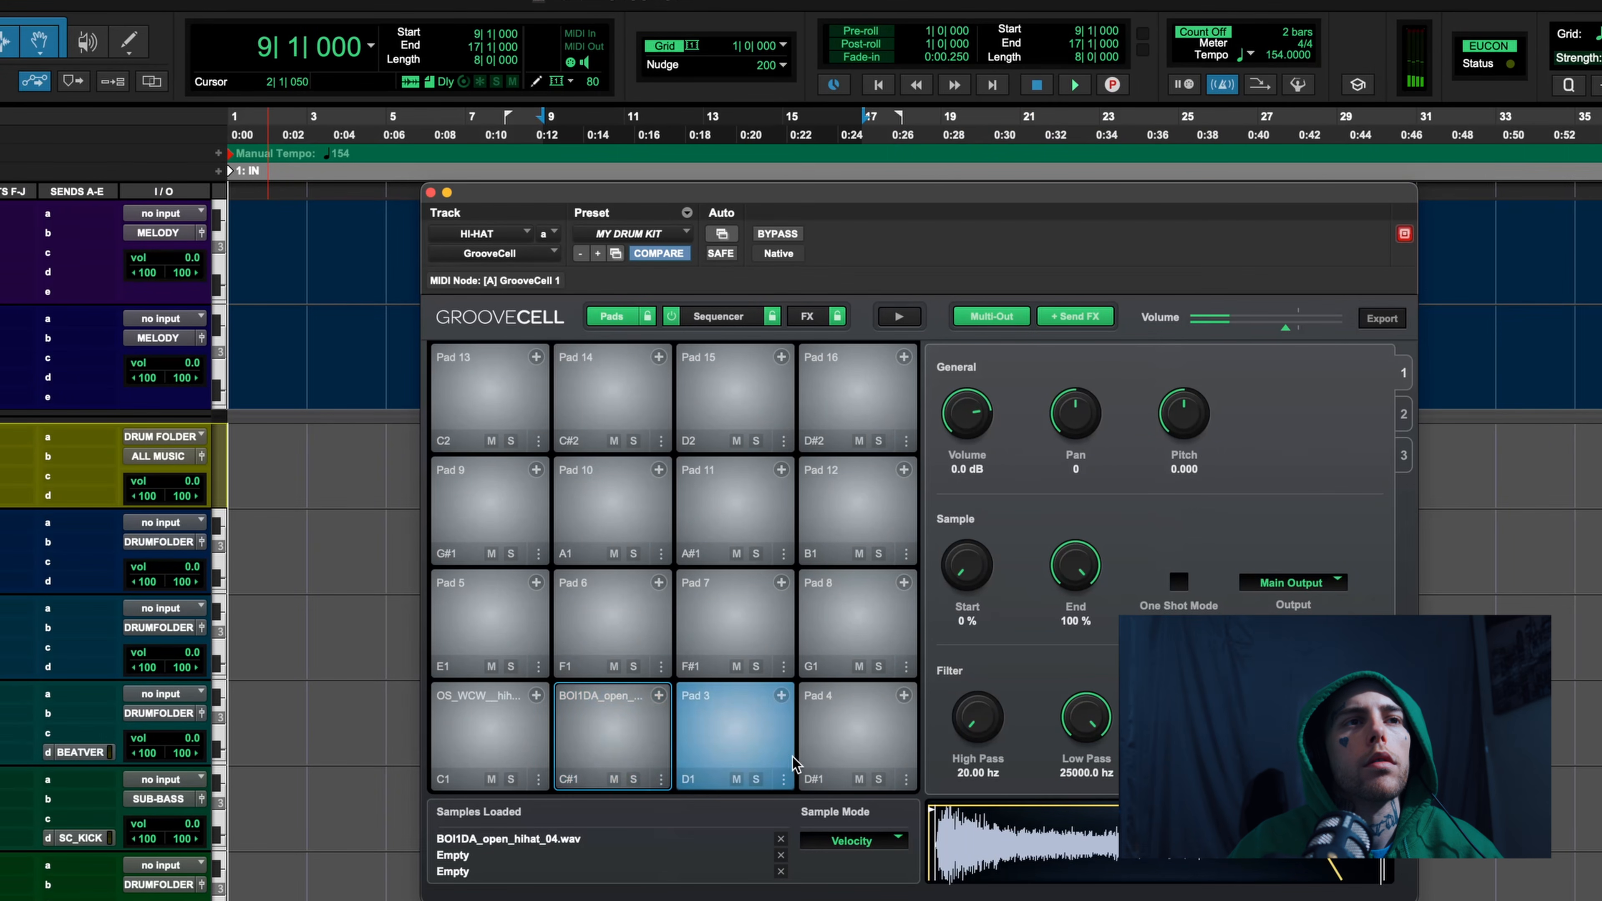
left_click(781, 695)
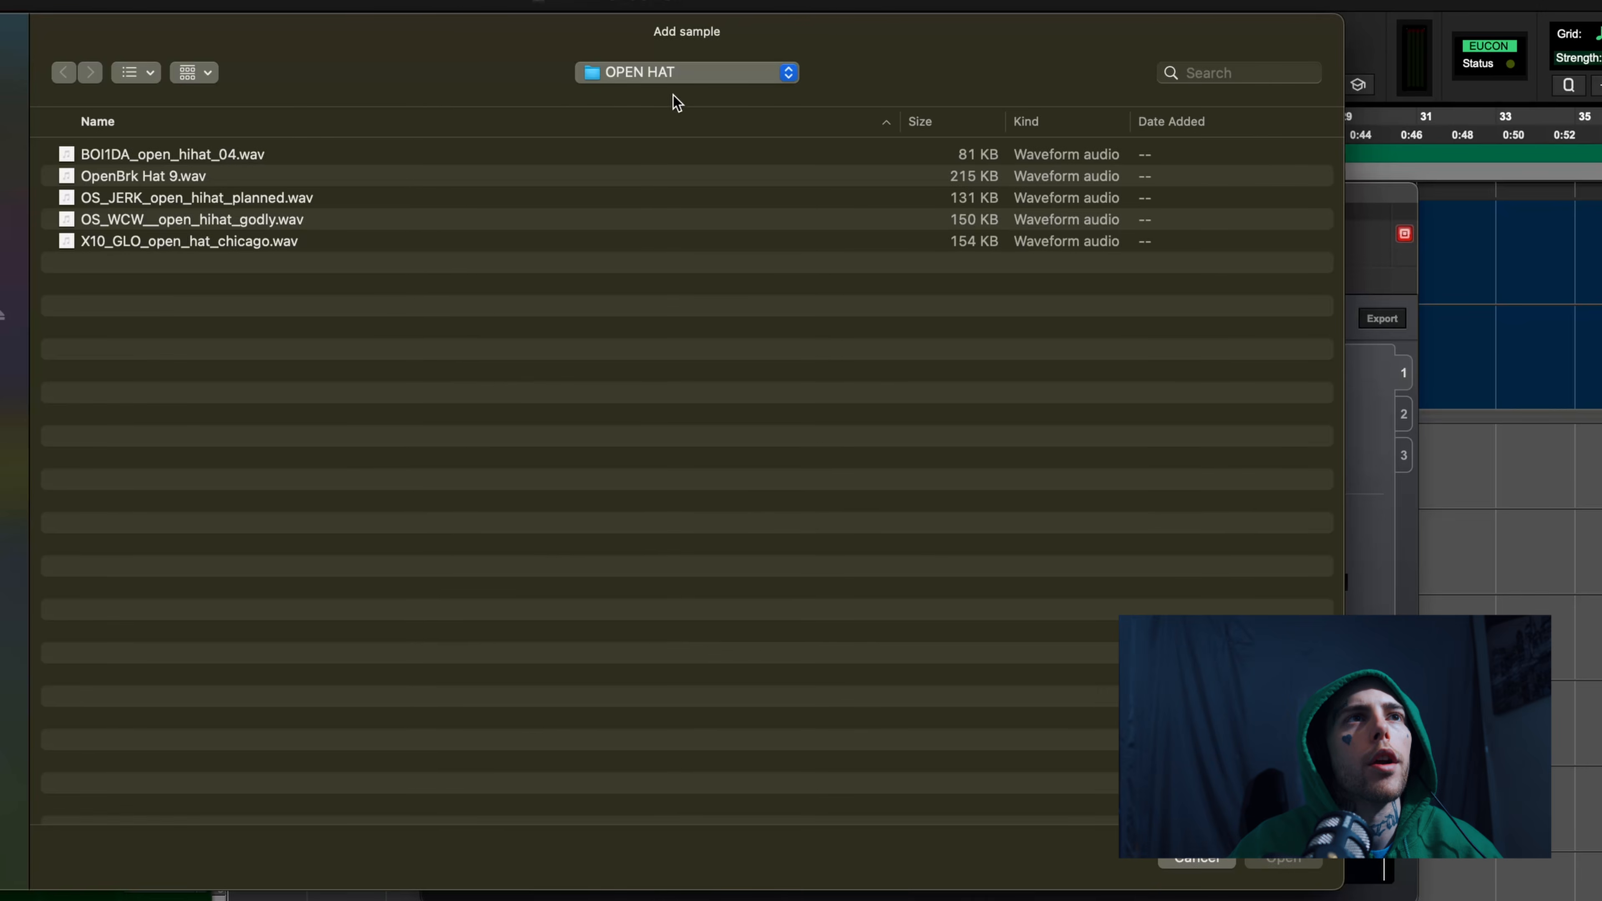
left_click(678, 79)
left_click(676, 97)
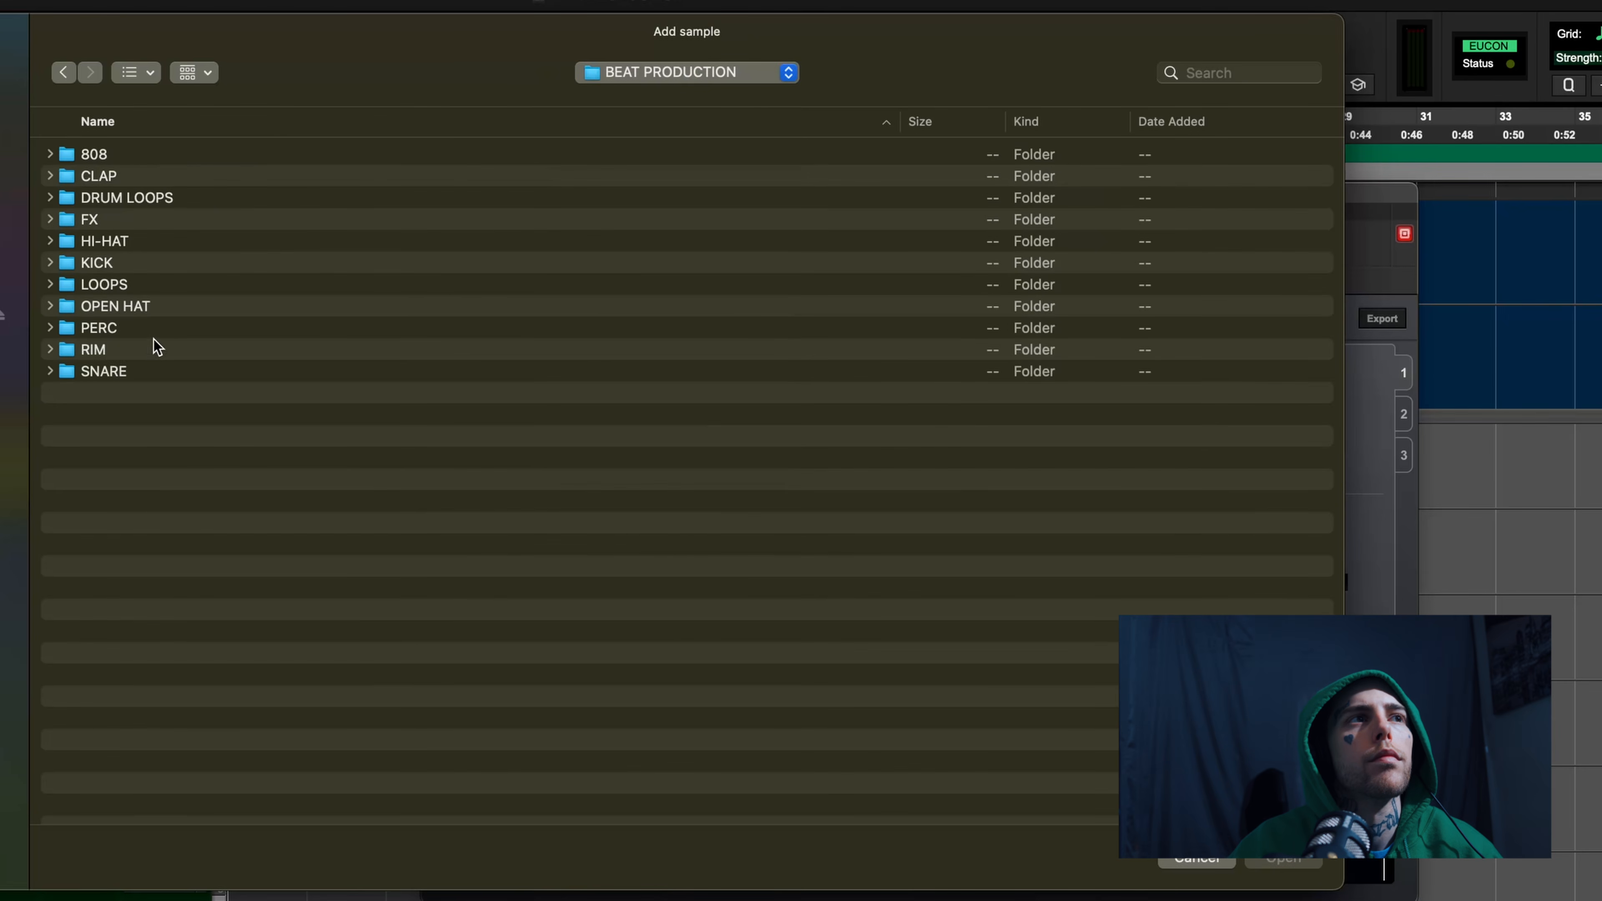
left_click(152, 352)
double_click(142, 367)
Audition several snare samples and load OS_ASAP_snare_clean.wav onto Pad 3
left_click(188, 372)
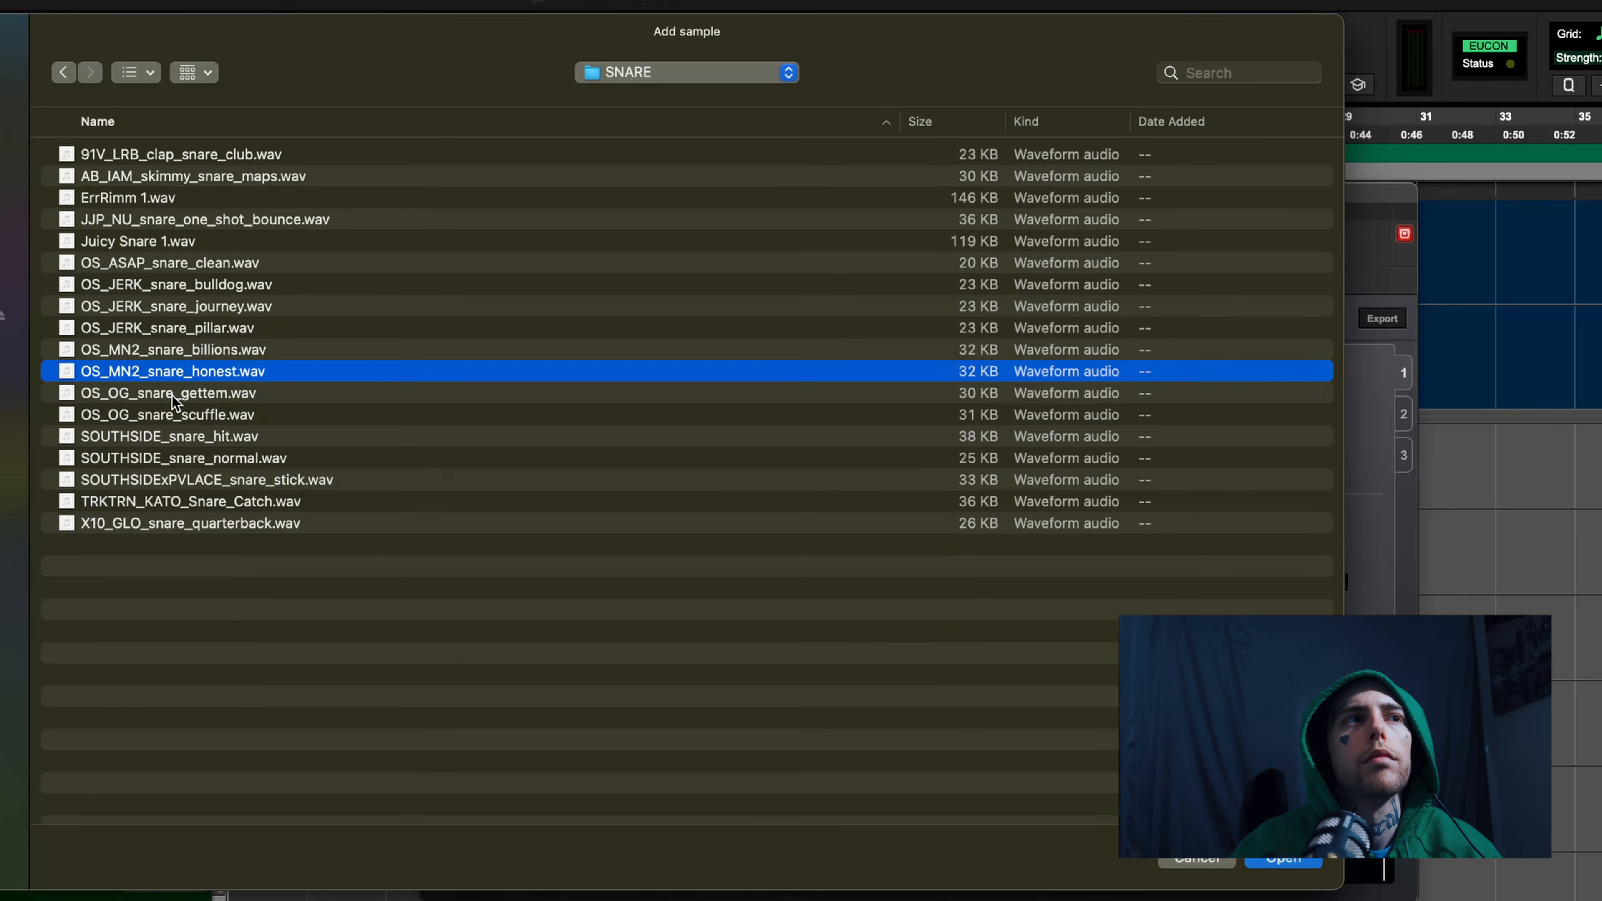
left_click(171, 396)
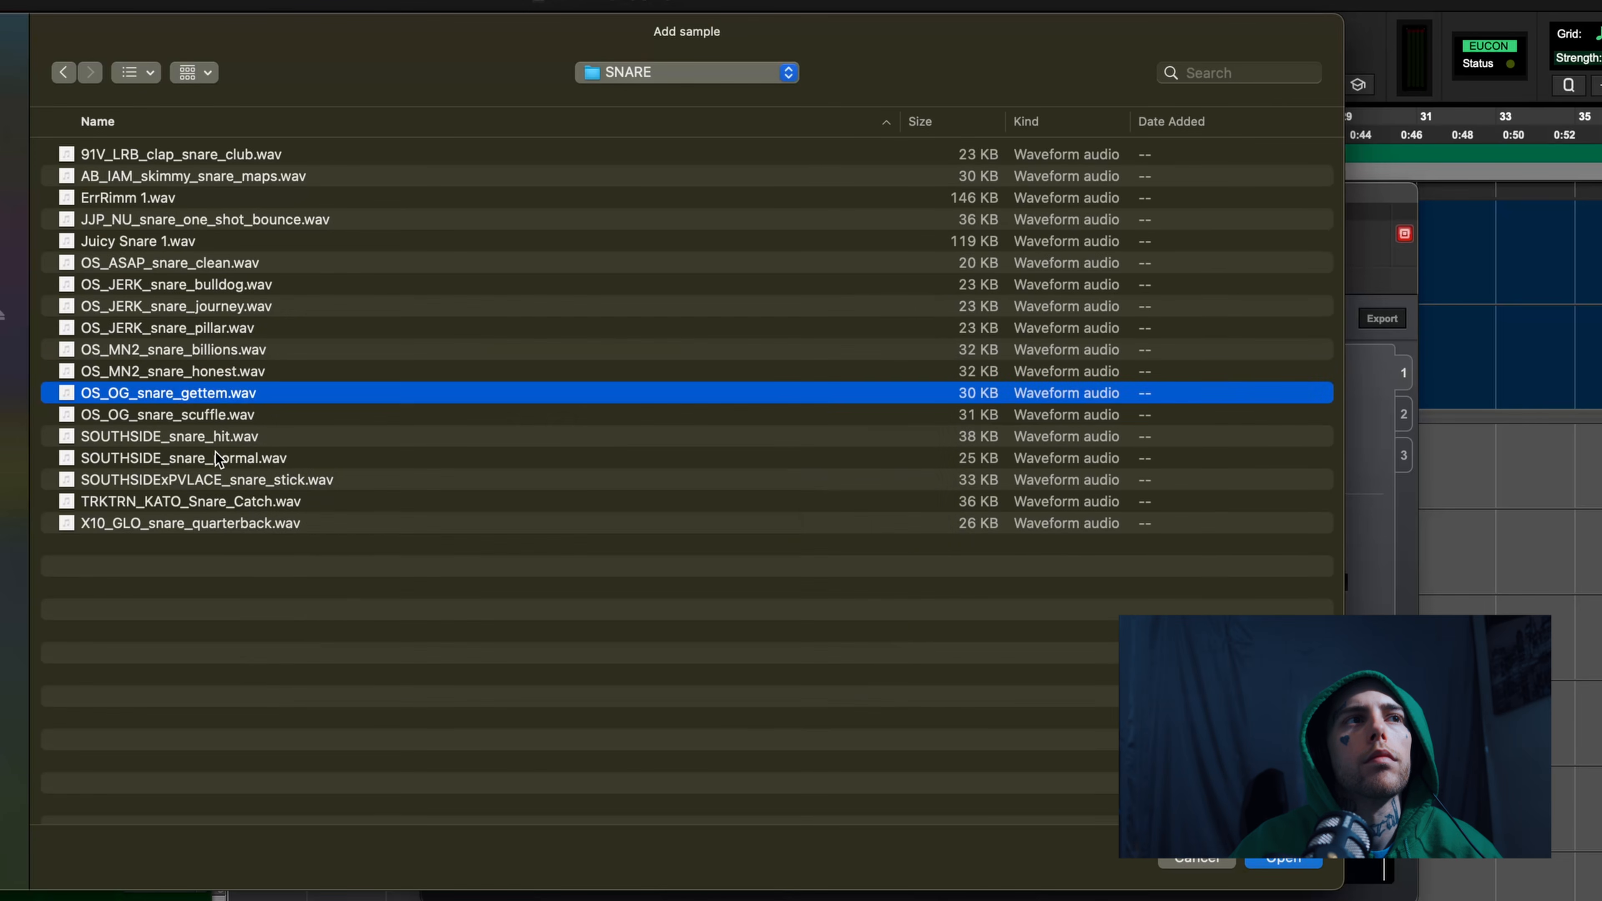
left_click(215, 452)
left_click(216, 435)
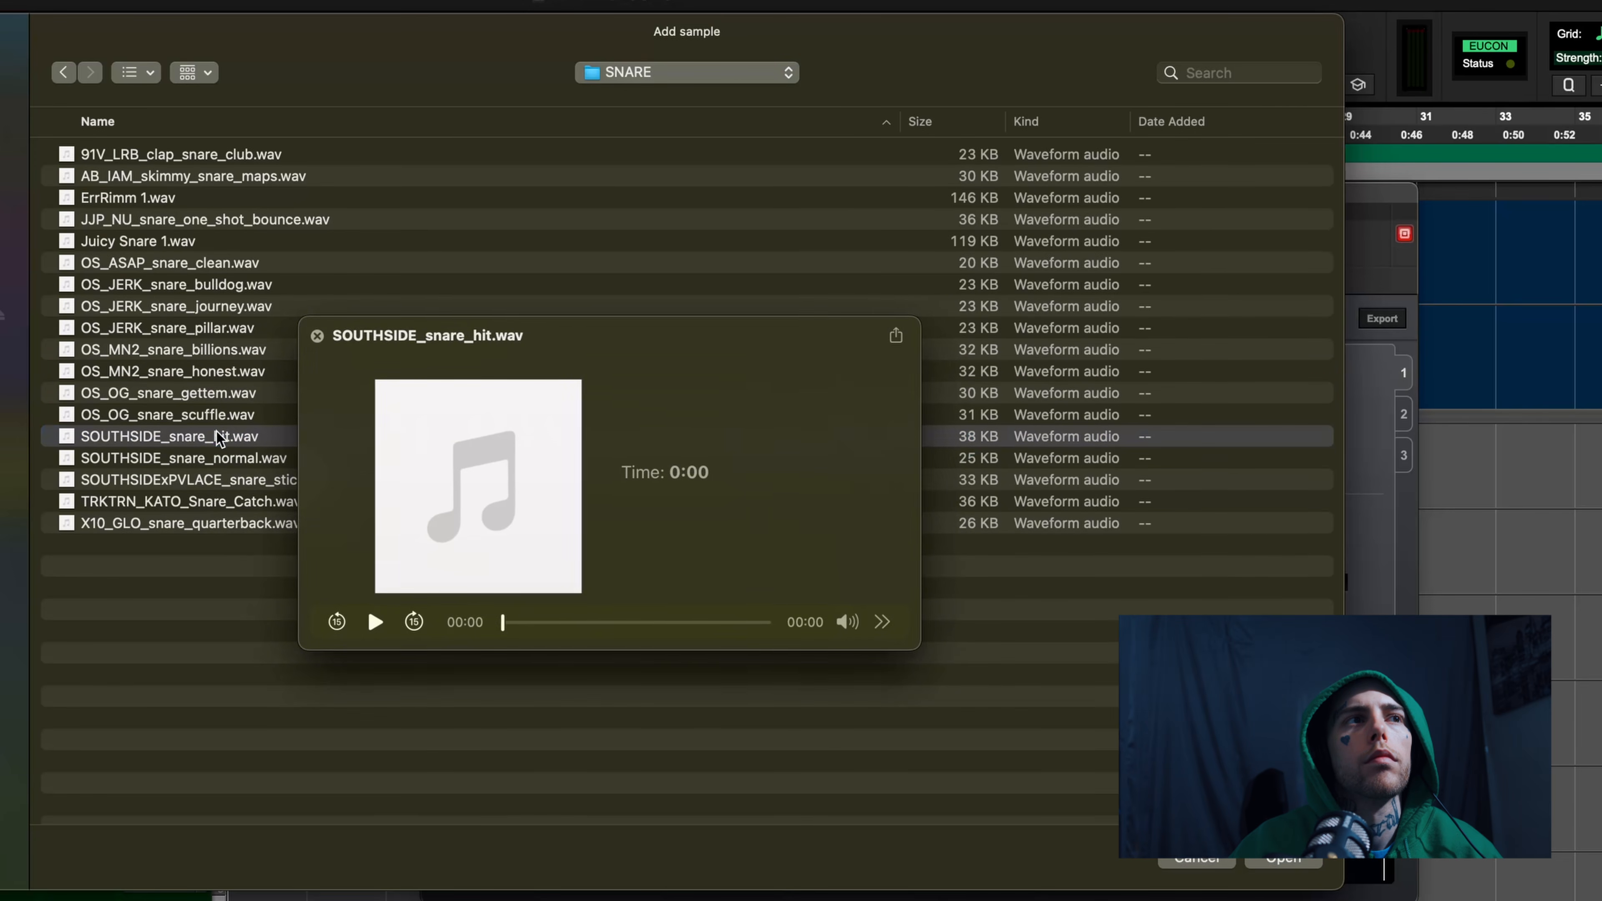
left_click(216, 154)
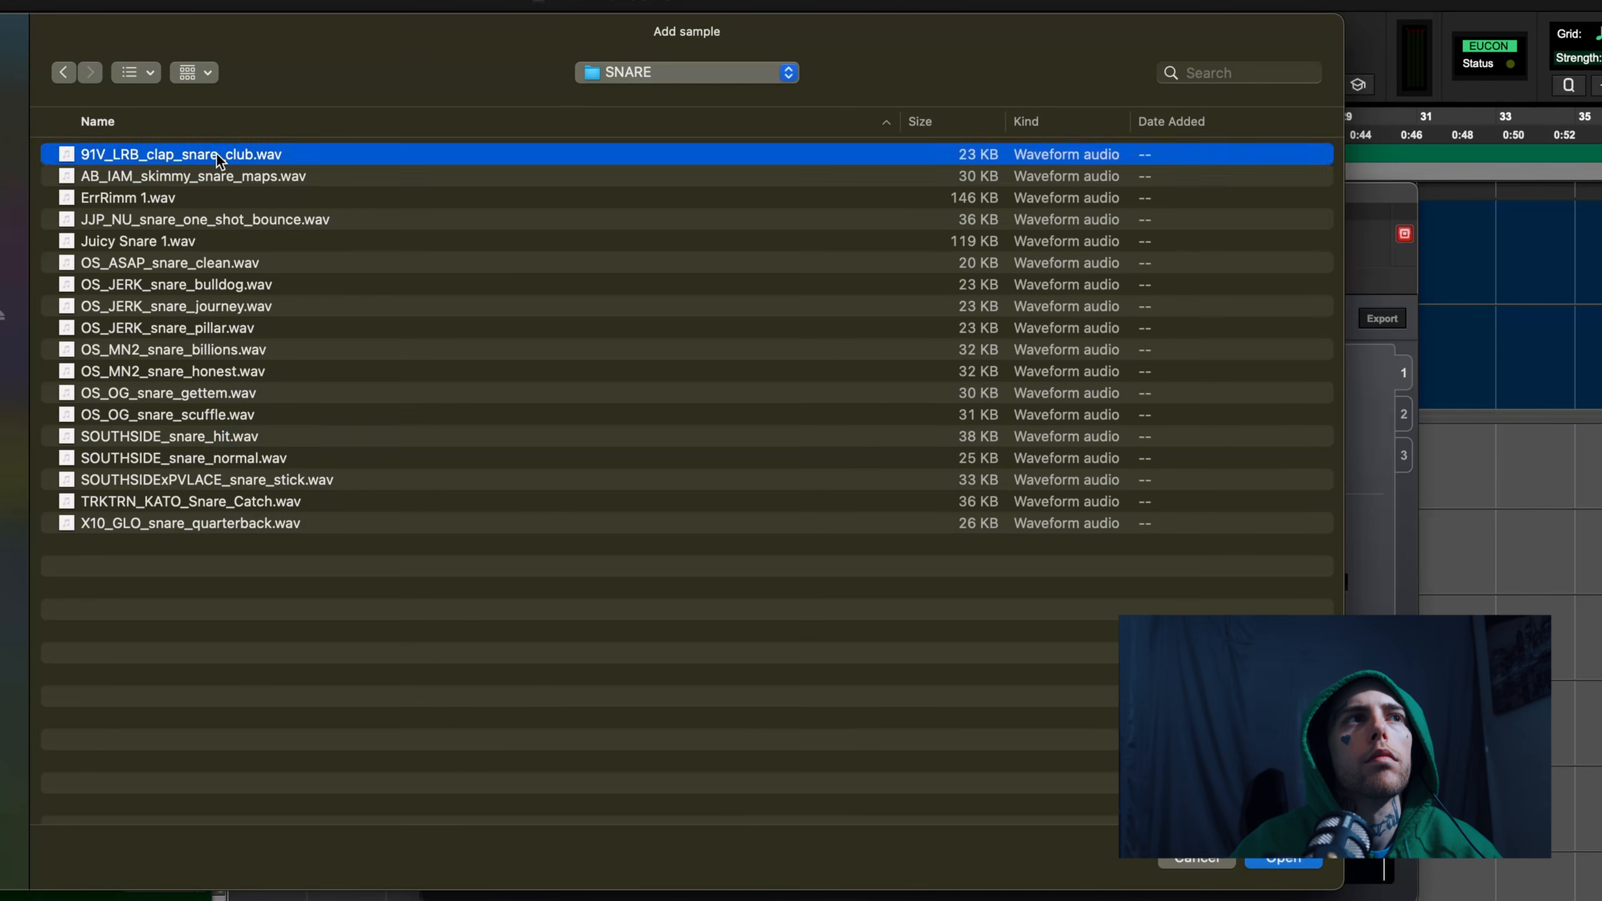
left_click(216, 181)
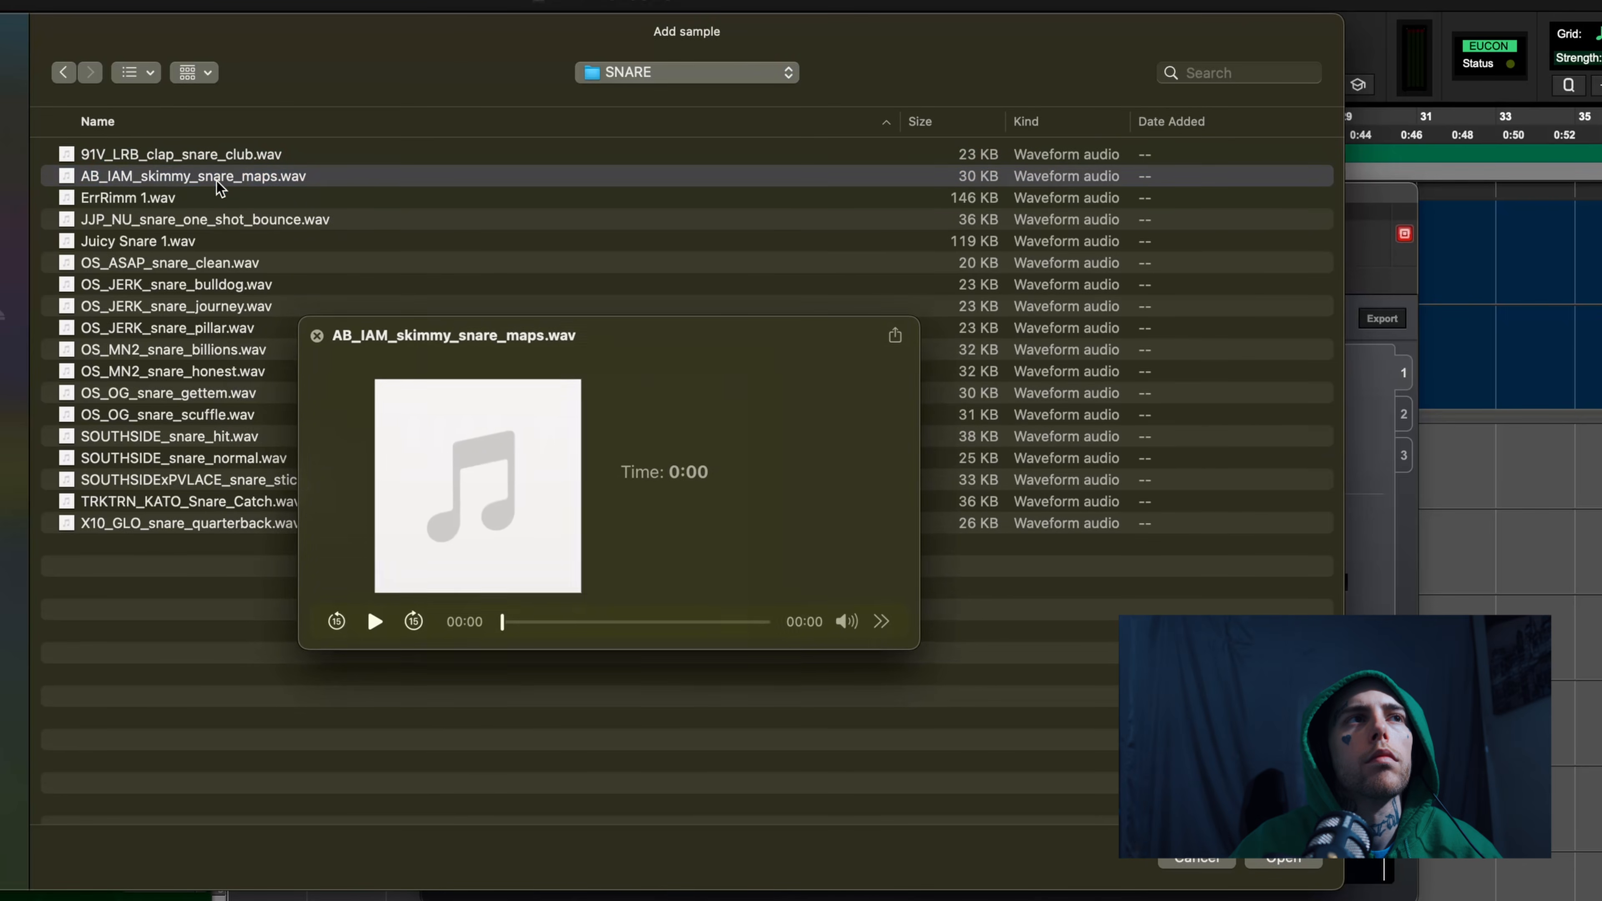
left_click(221, 174)
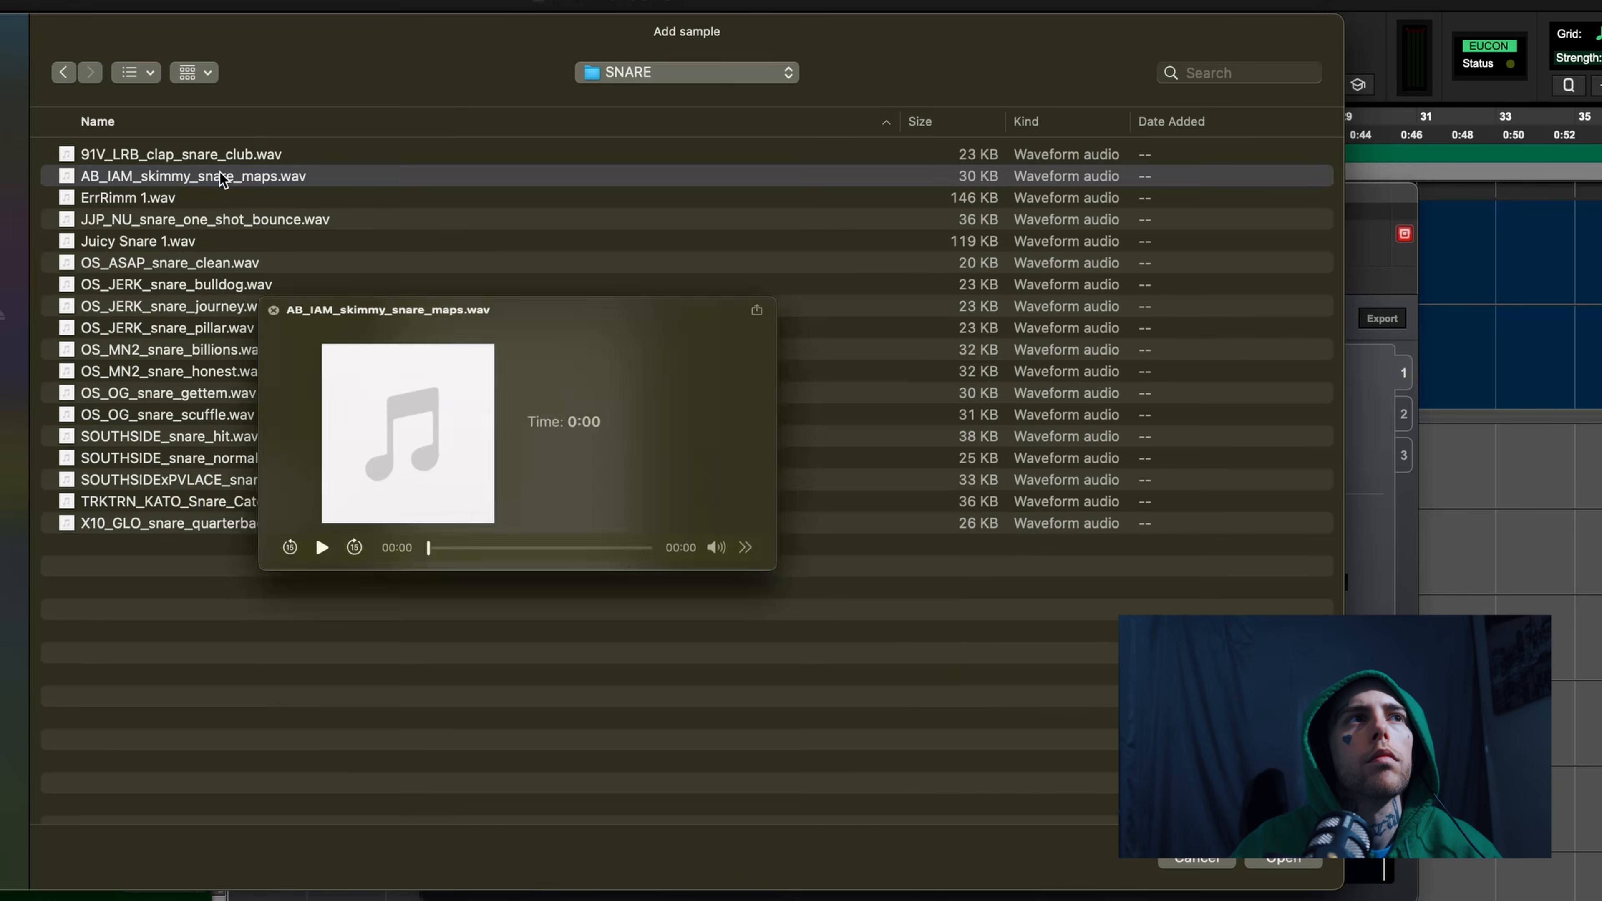
left_click(214, 260)
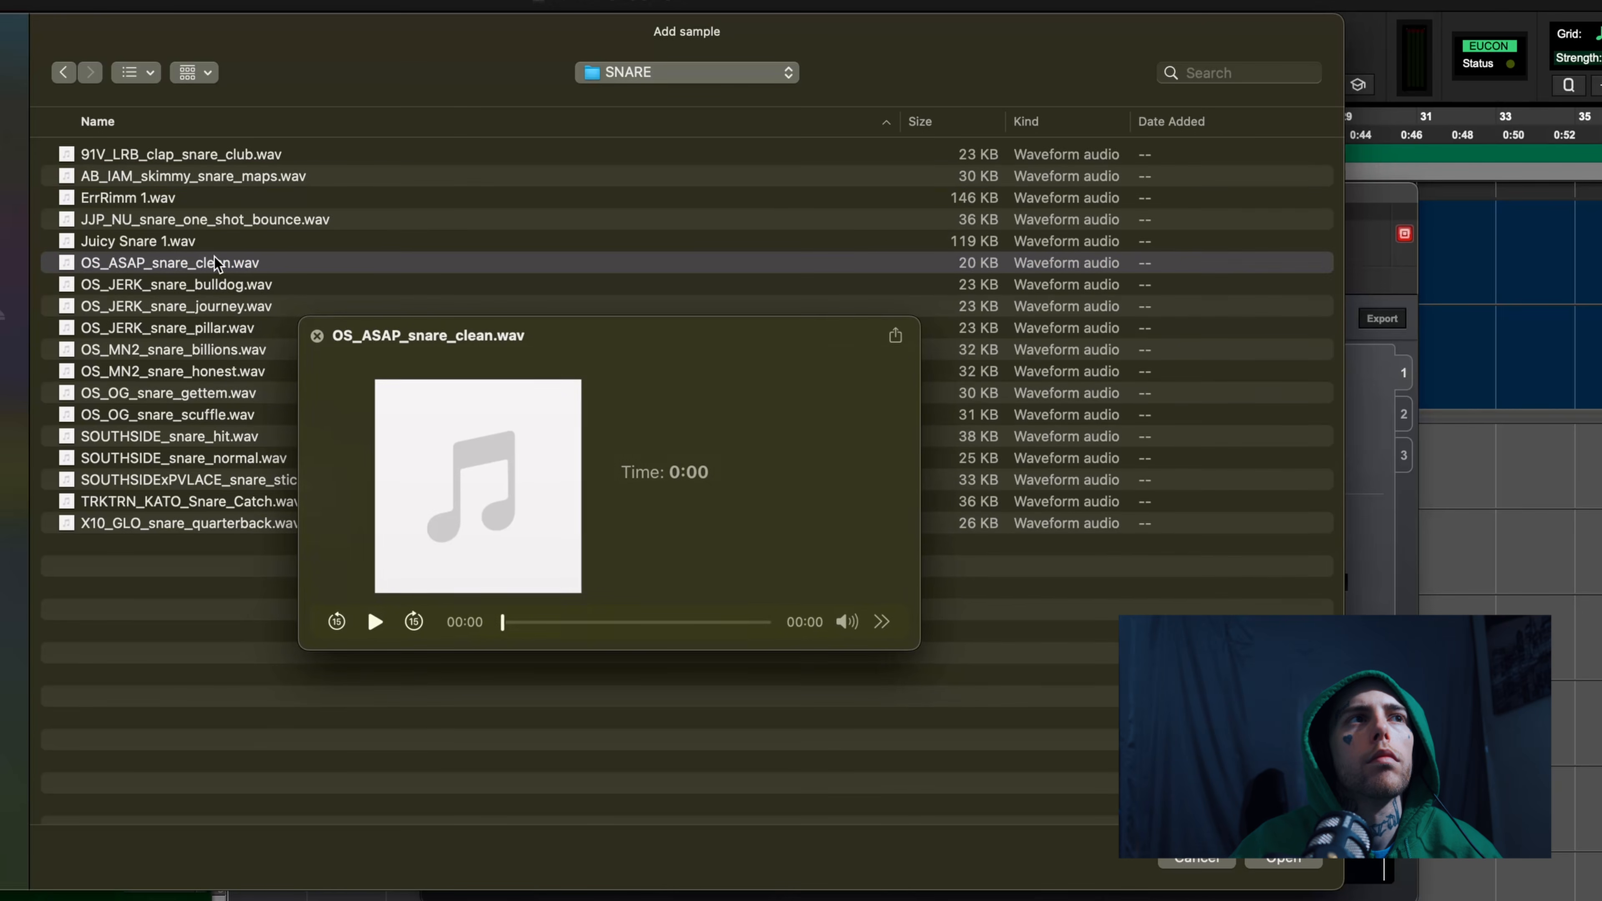
left_click(1303, 859)
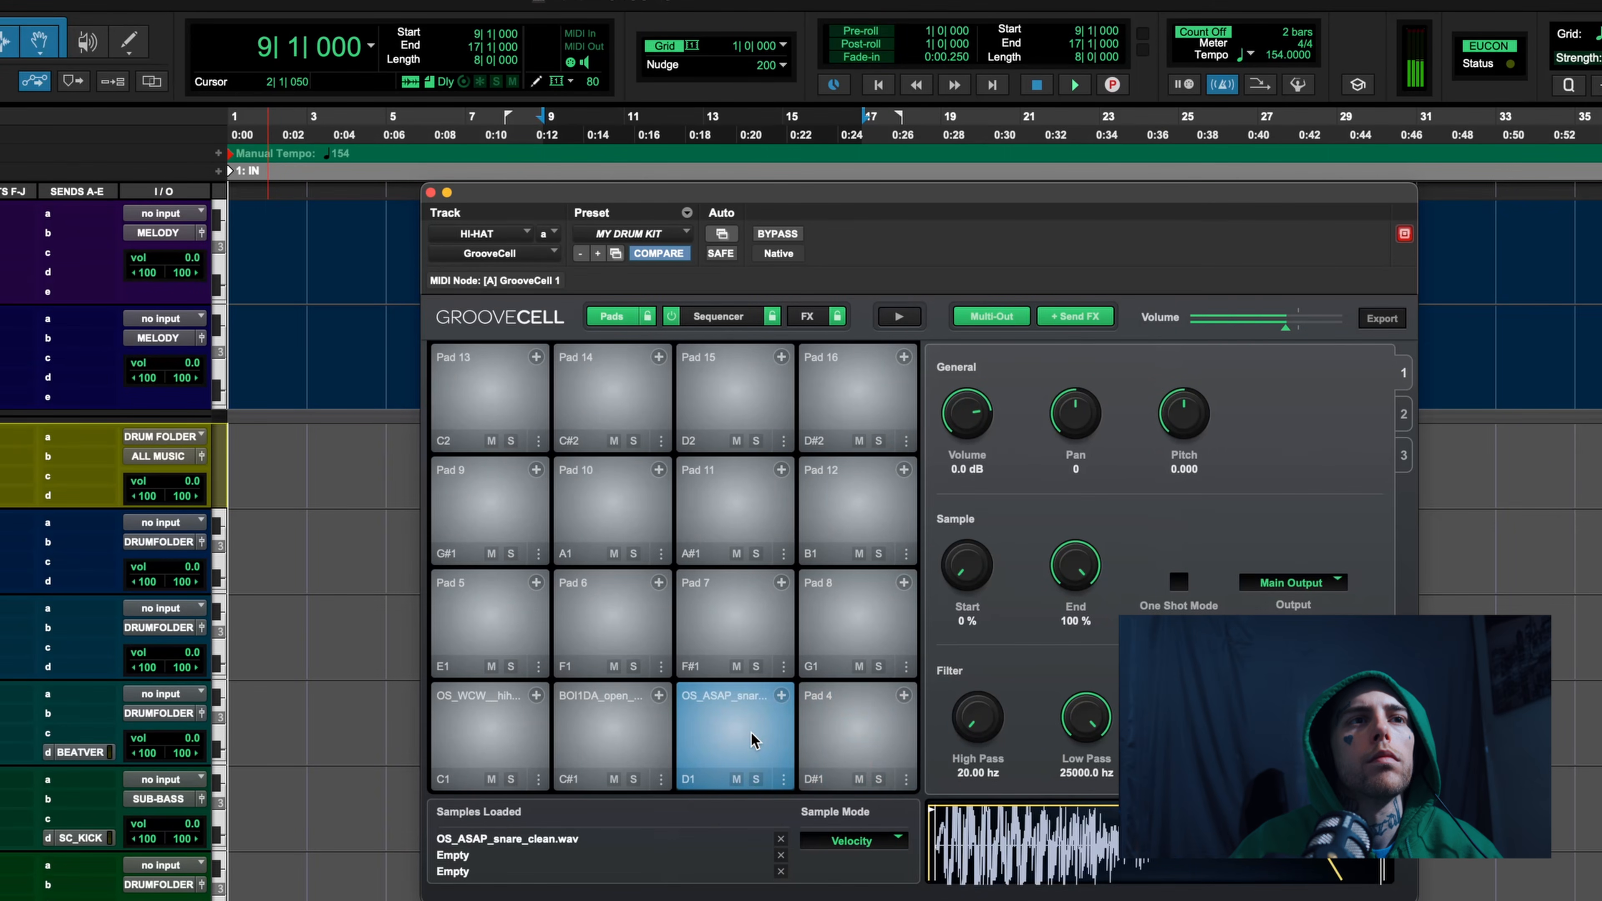
Browse to the kick samples folder, preview OS_TD_Reddest_Kick.wav and load it onto Pad 4
left_click(903, 695)
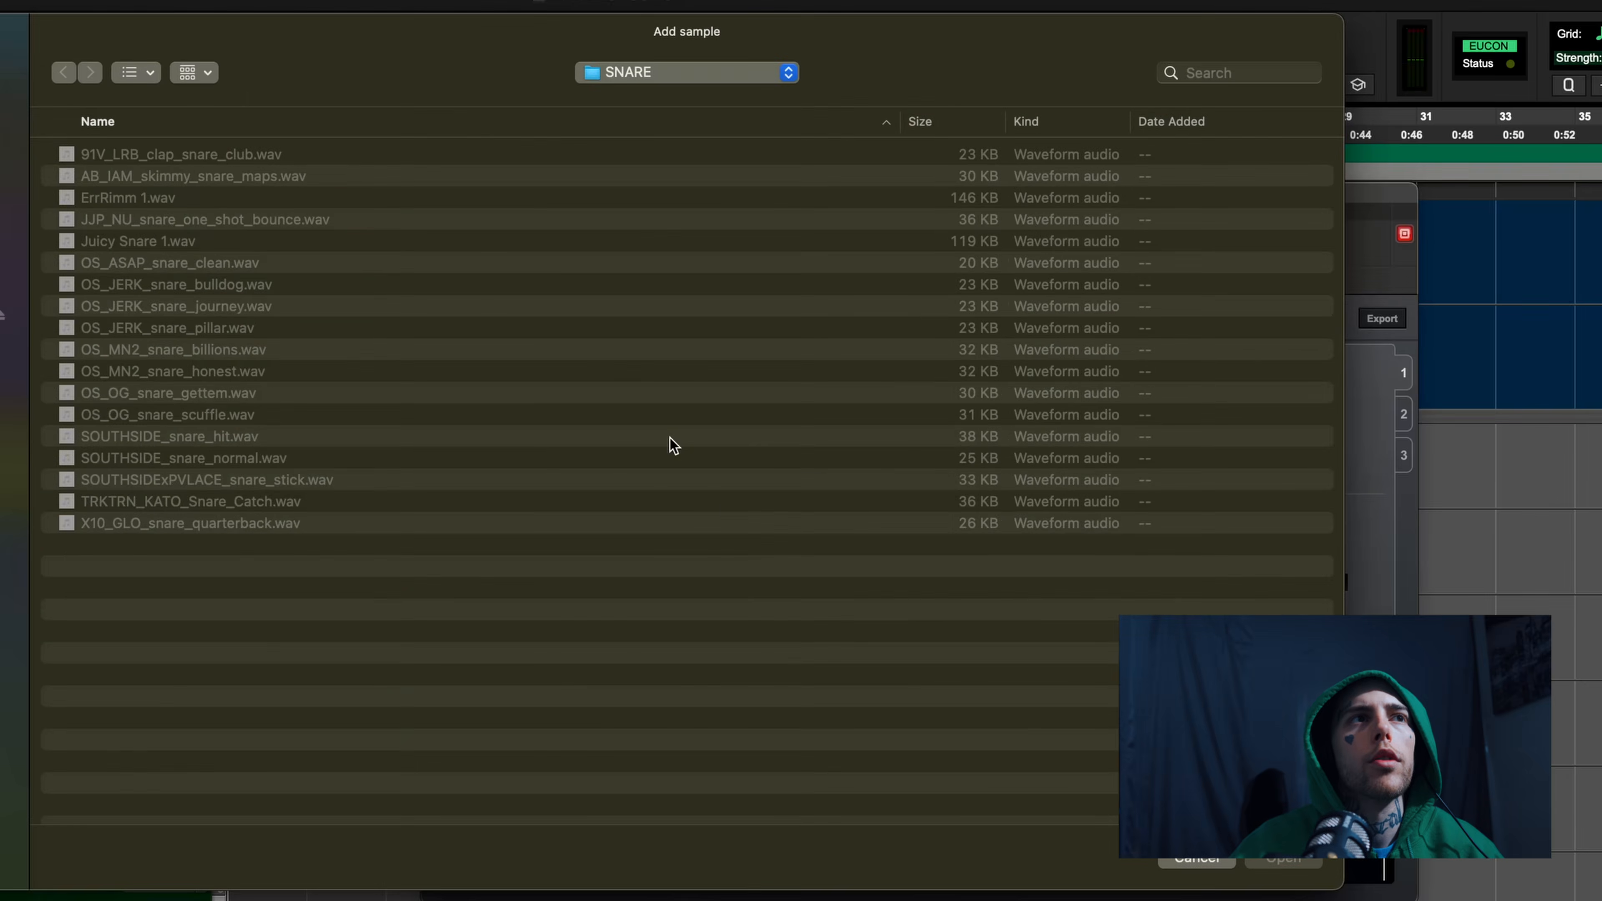
left_click(624, 70)
left_click(404, 454)
key("space")
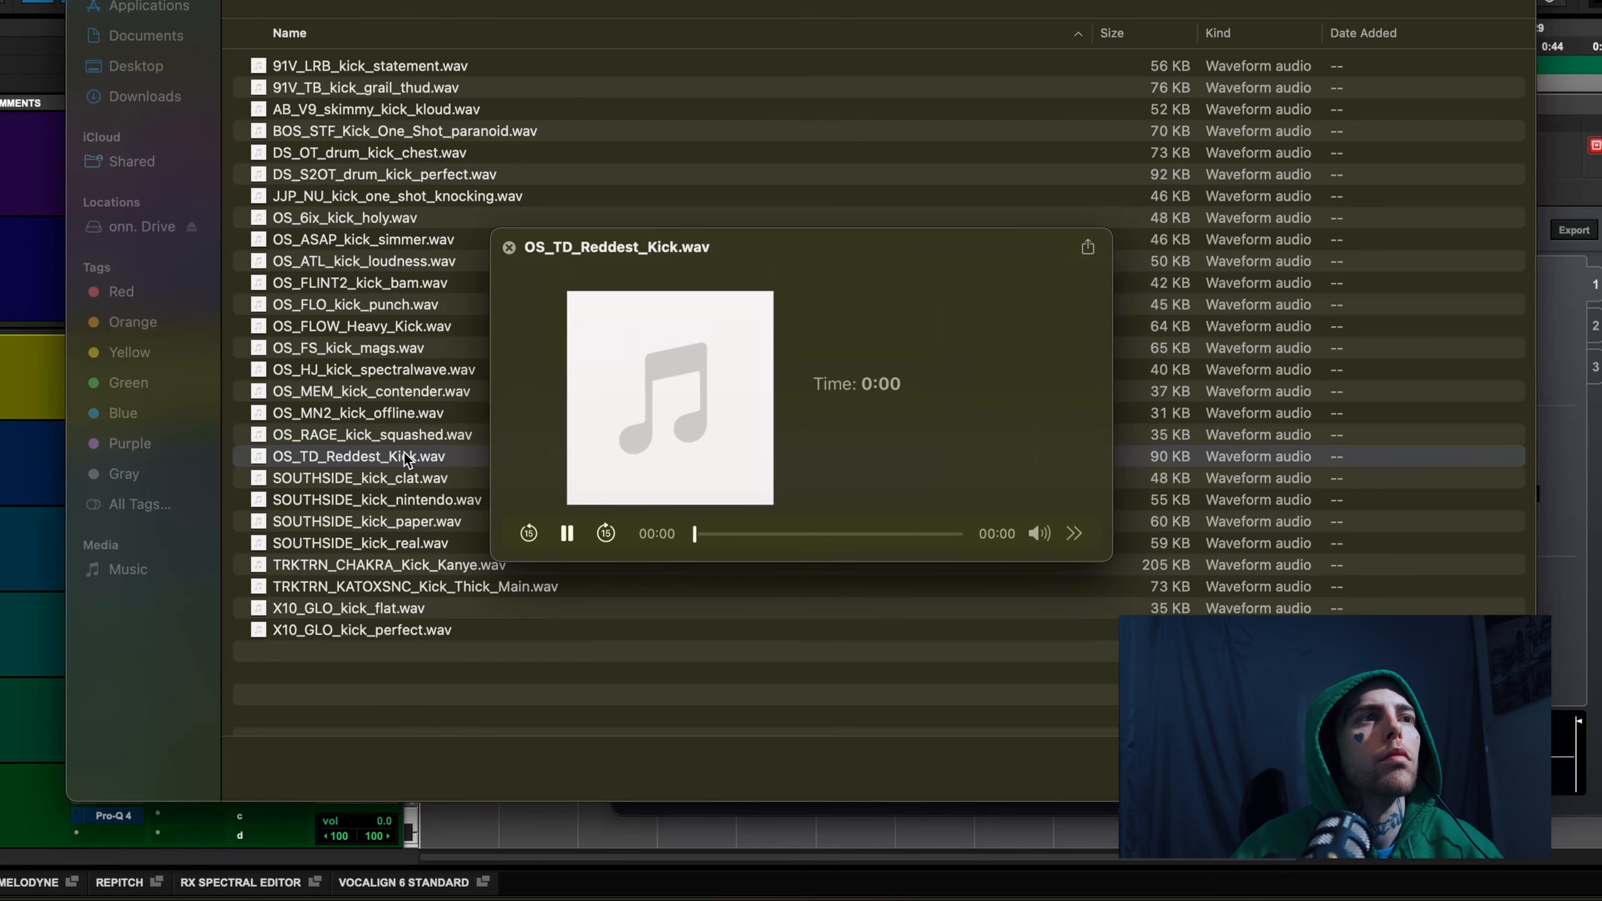
key("space")
key("Return")
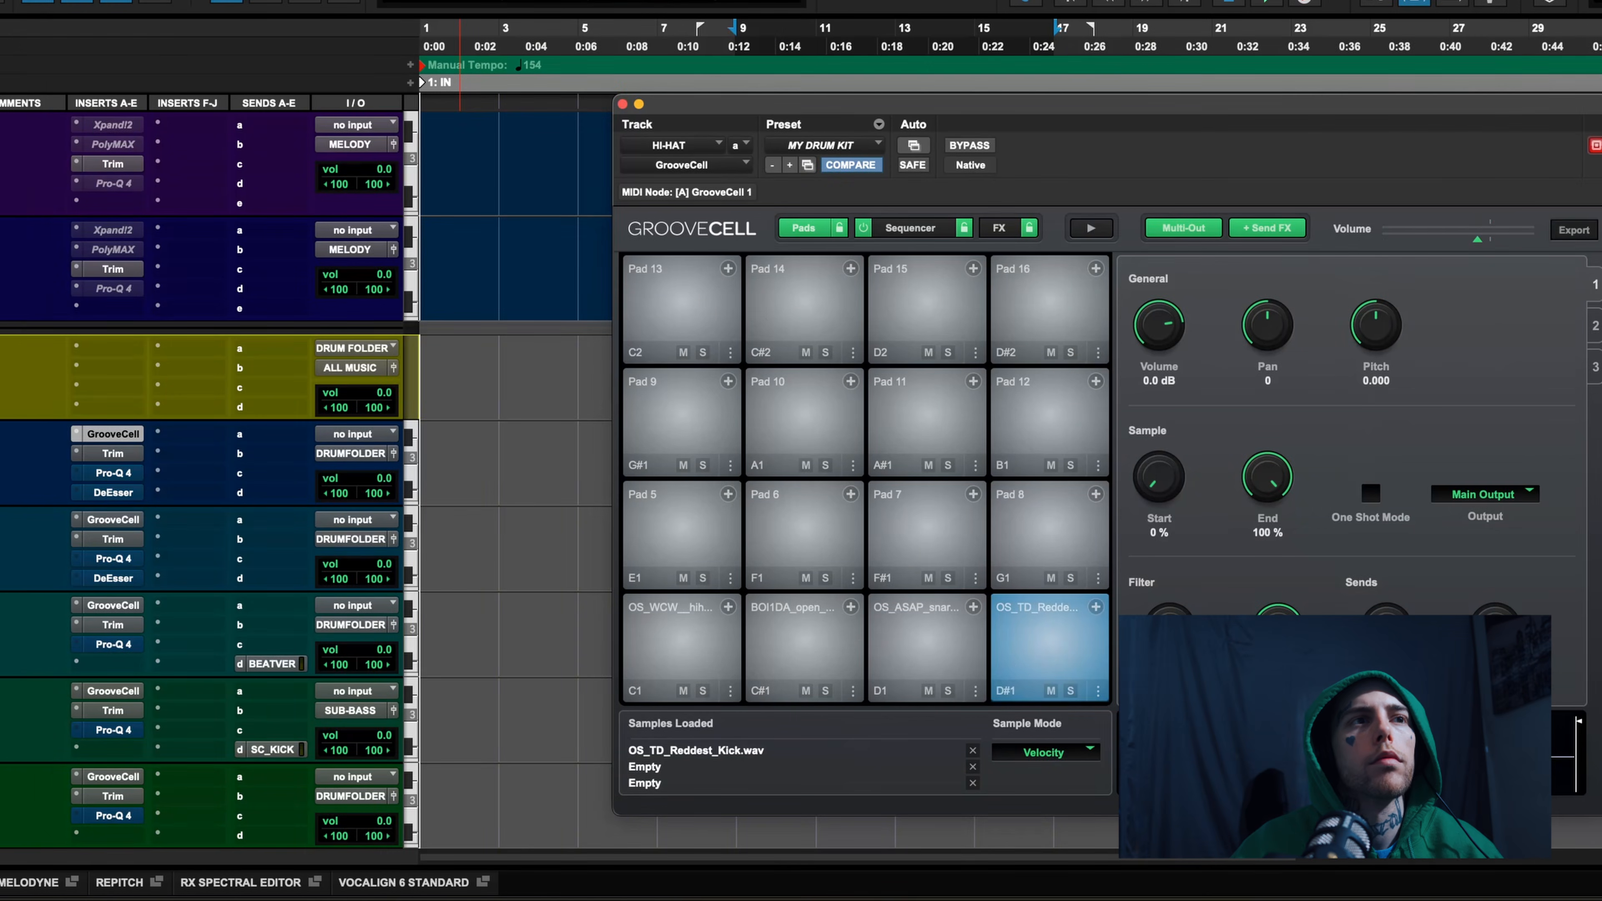
Audition the snare on Pad 3 and the kick on Pad 4 alternately to hear them together
left_click(942, 637)
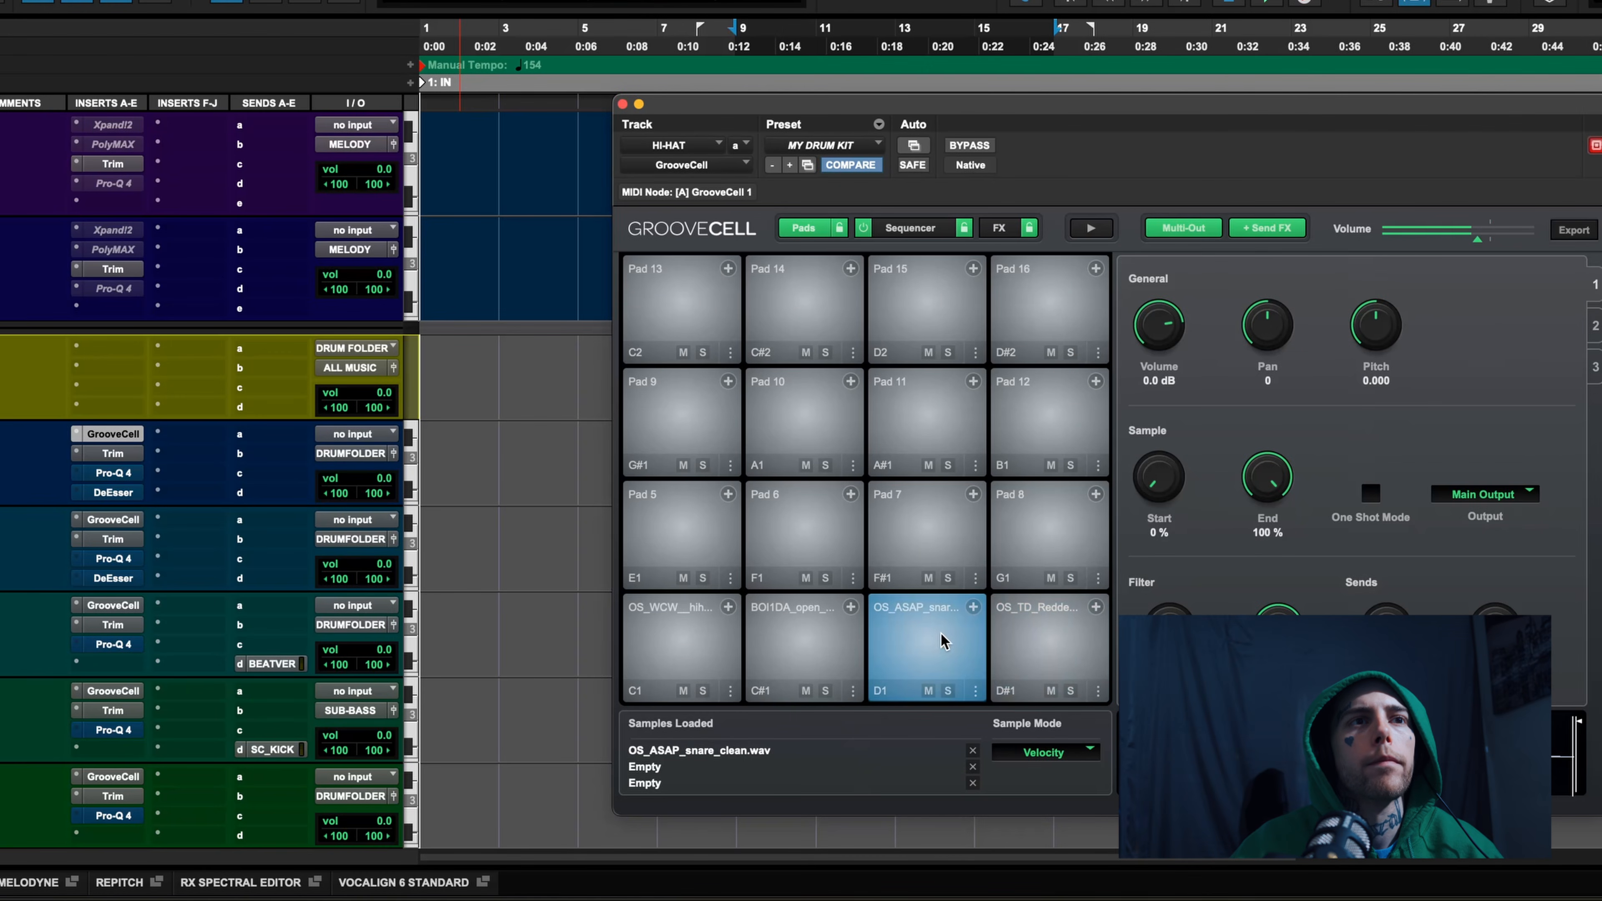
left_click(1023, 647)
left_click(927, 644)
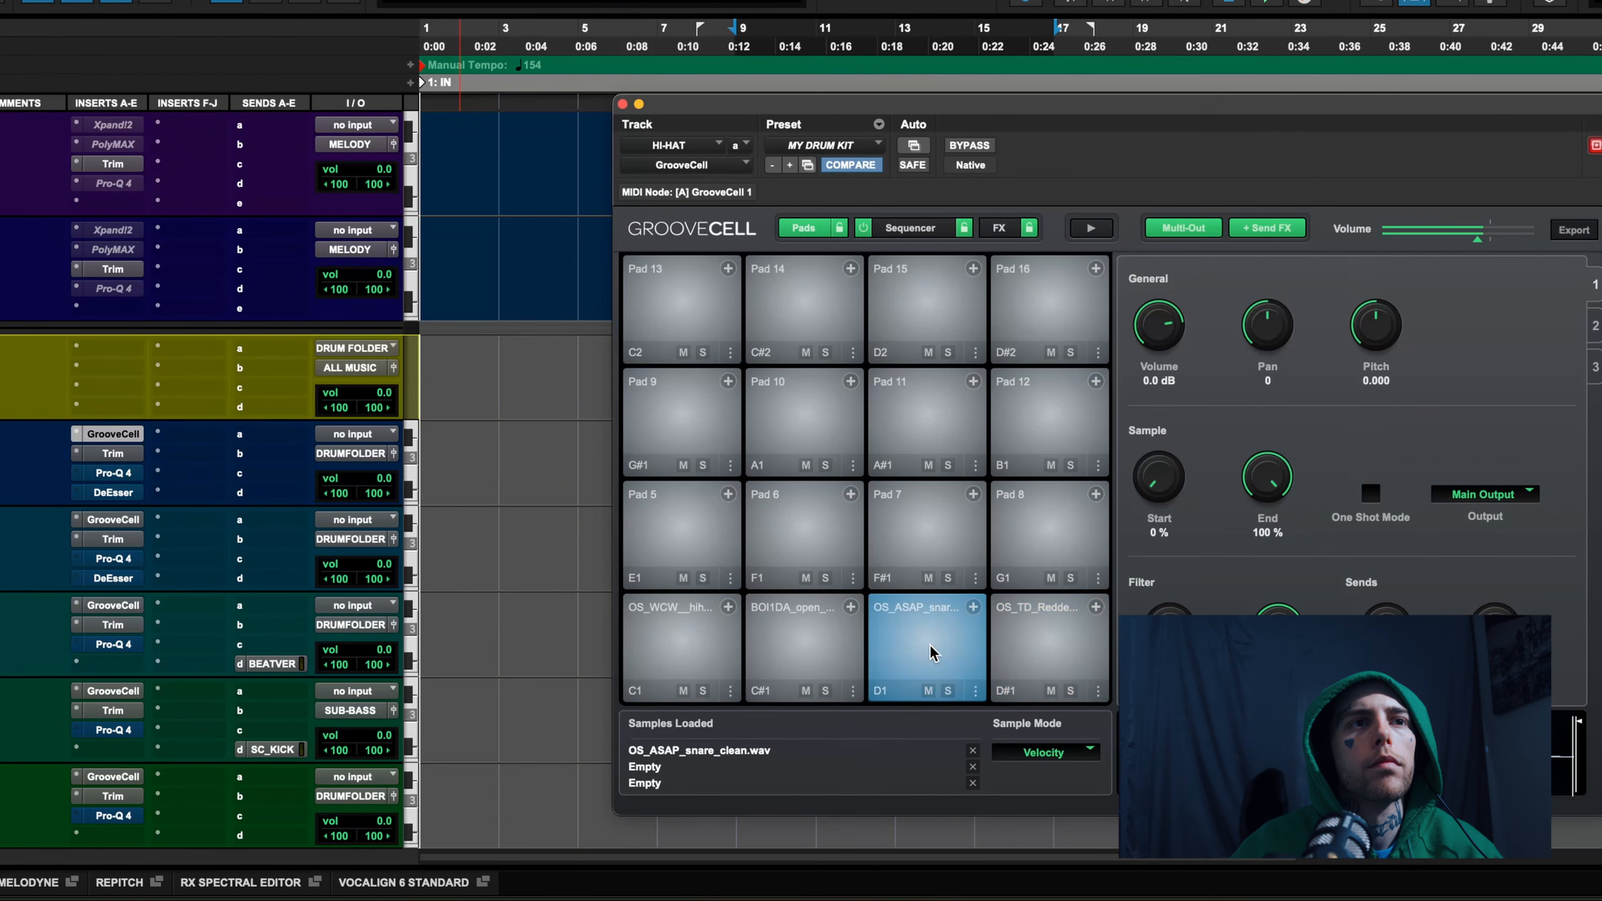
left_click(1017, 647)
left_click(926, 644)
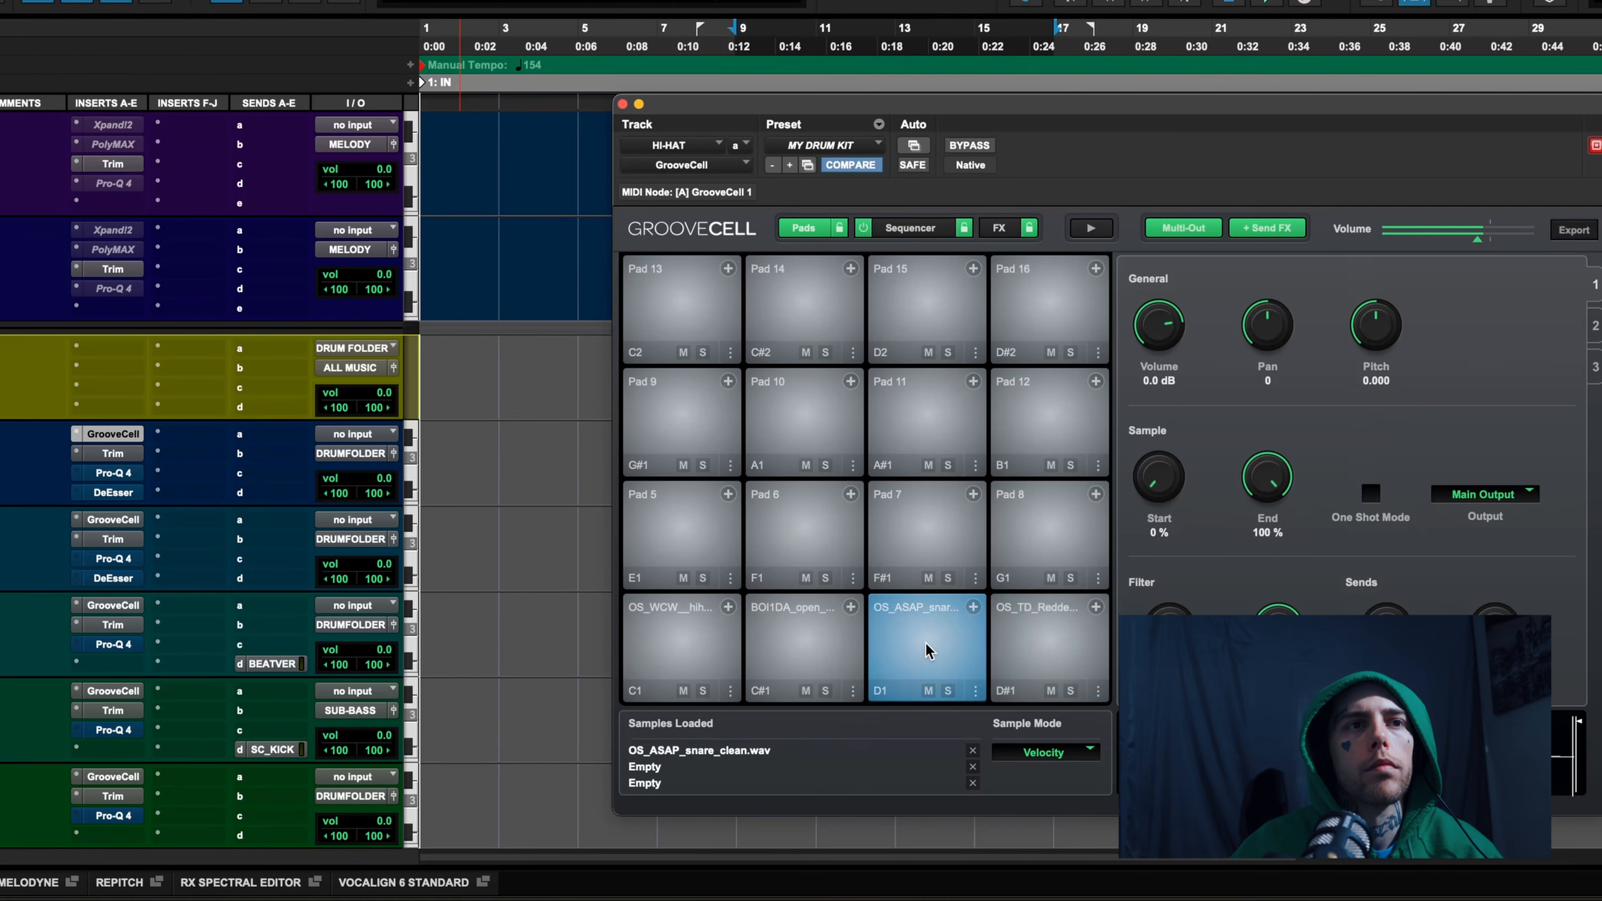
left_click(1028, 649)
left_click(925, 656)
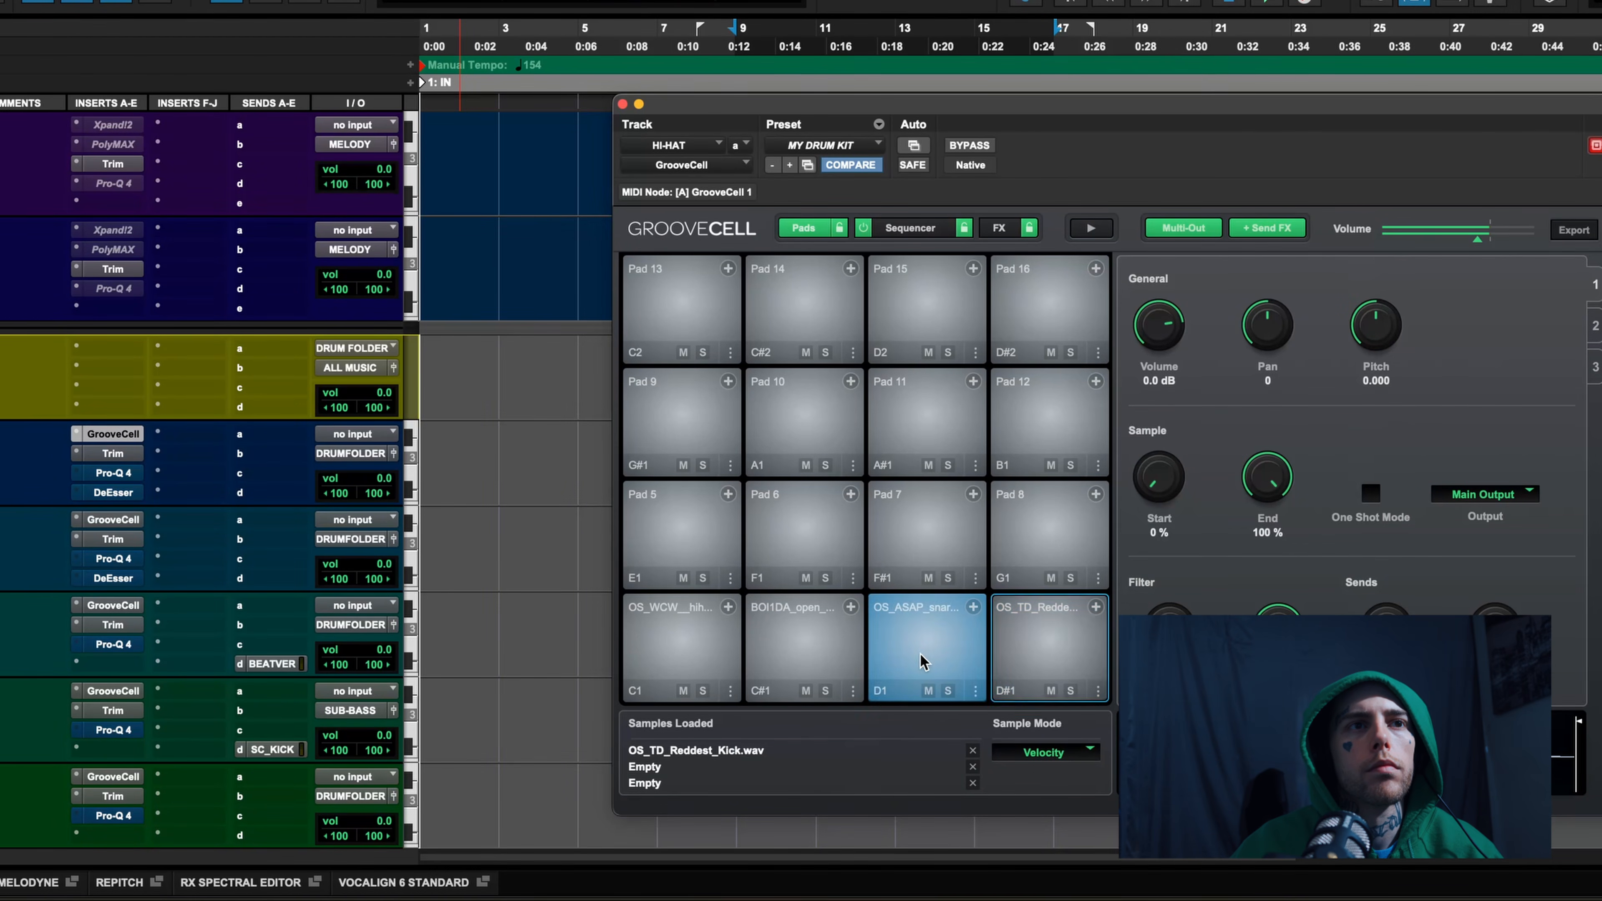
left_click(1041, 654)
left_click(927, 650)
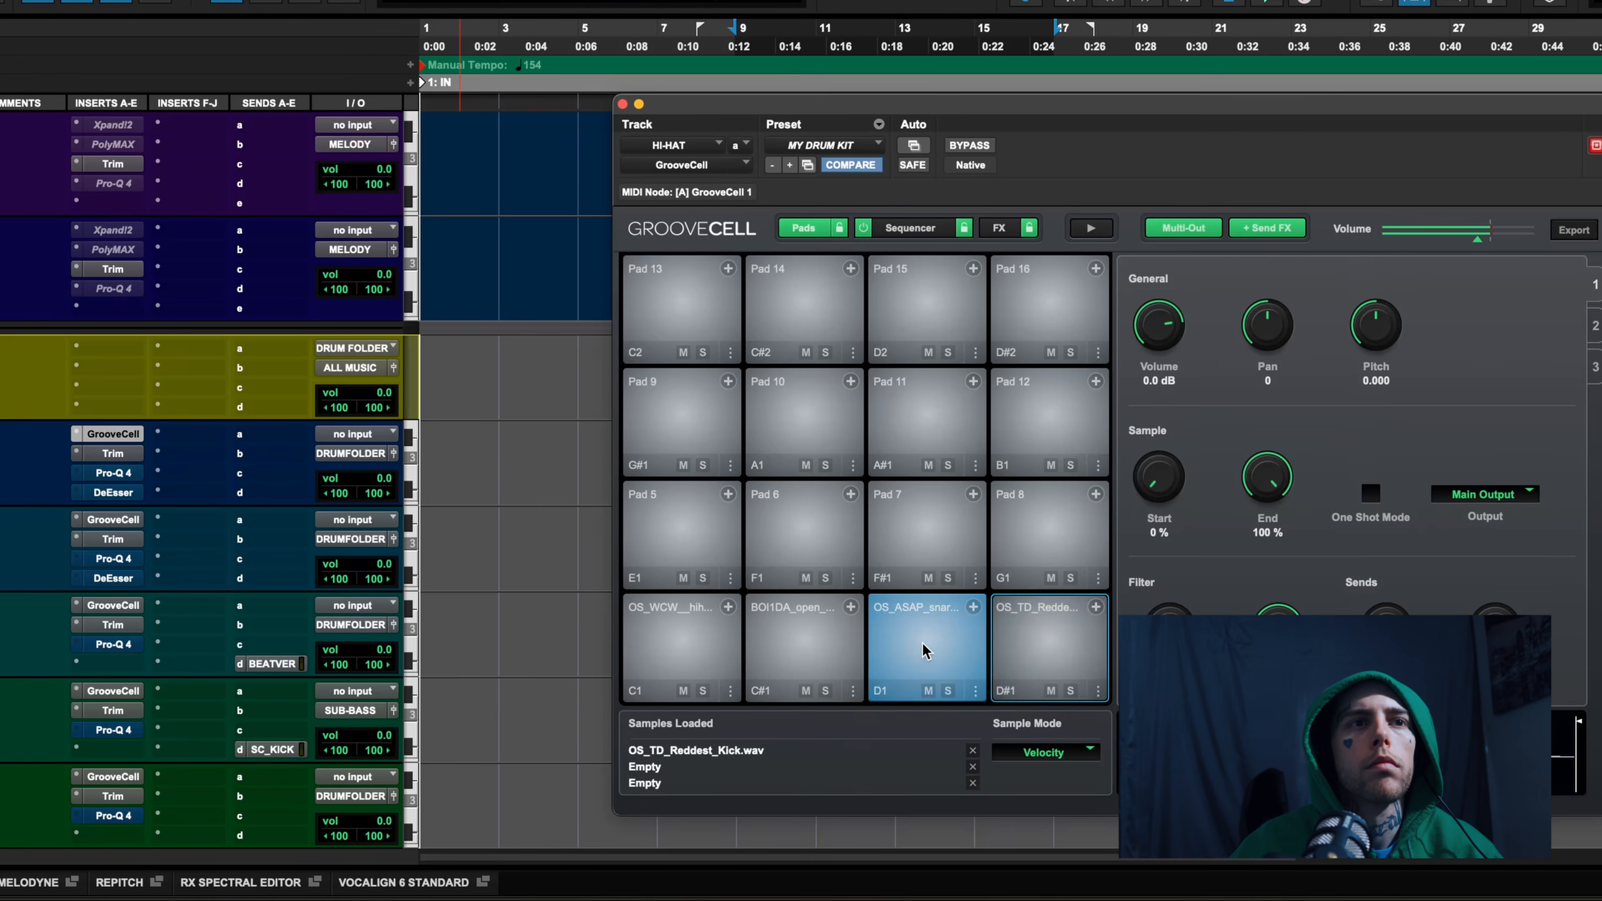
left_click(1019, 649)
left_click(939, 648)
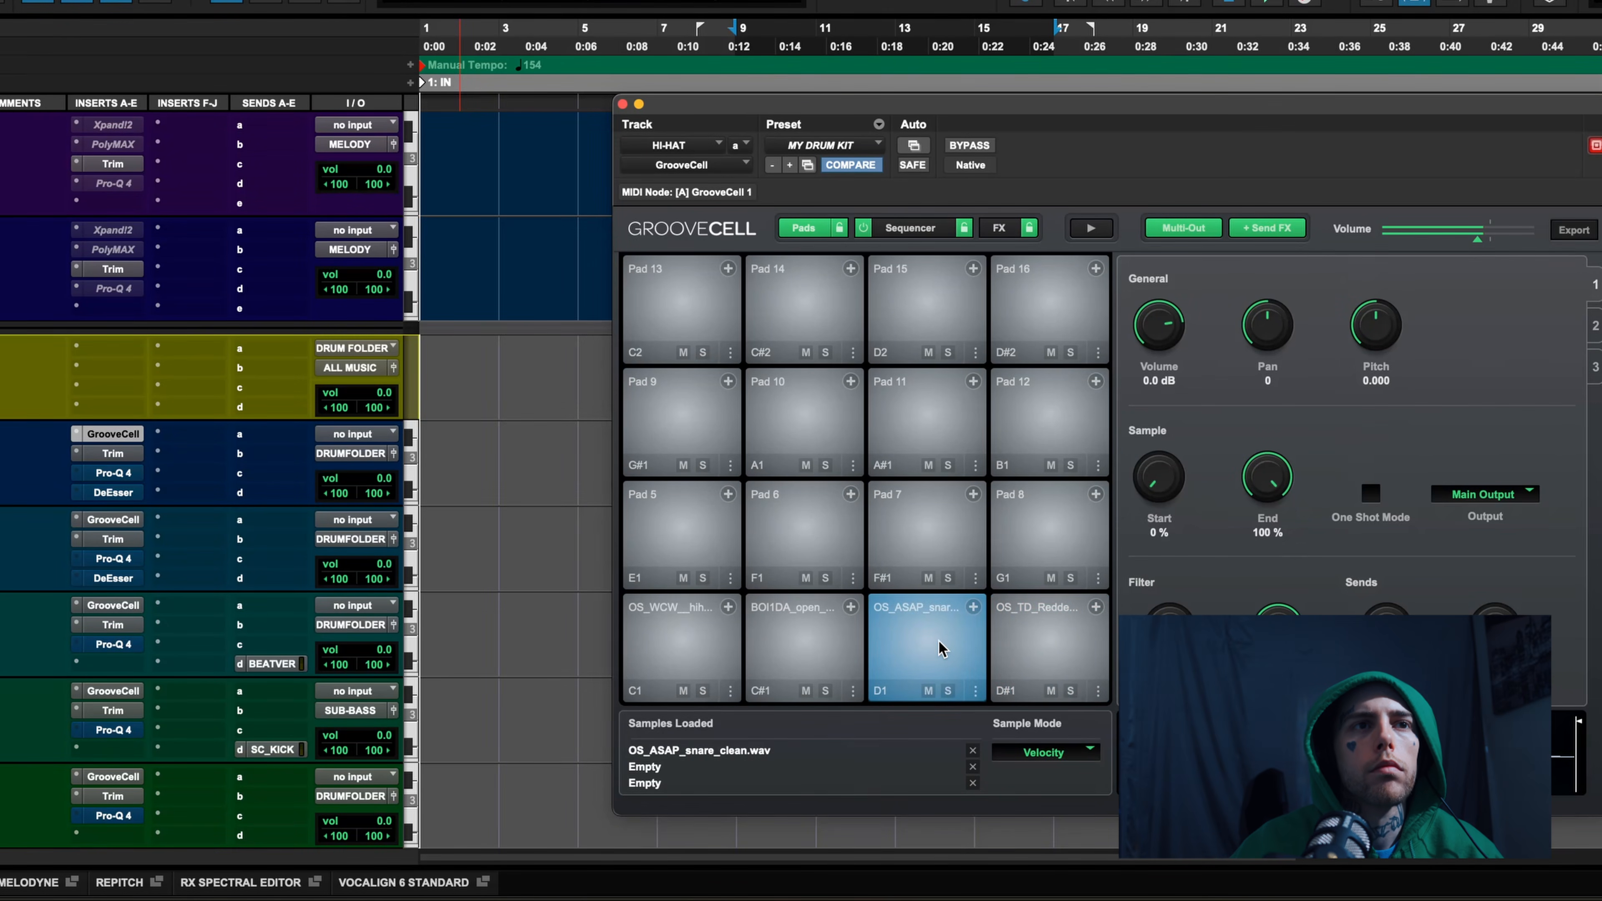
left_click(1045, 653)
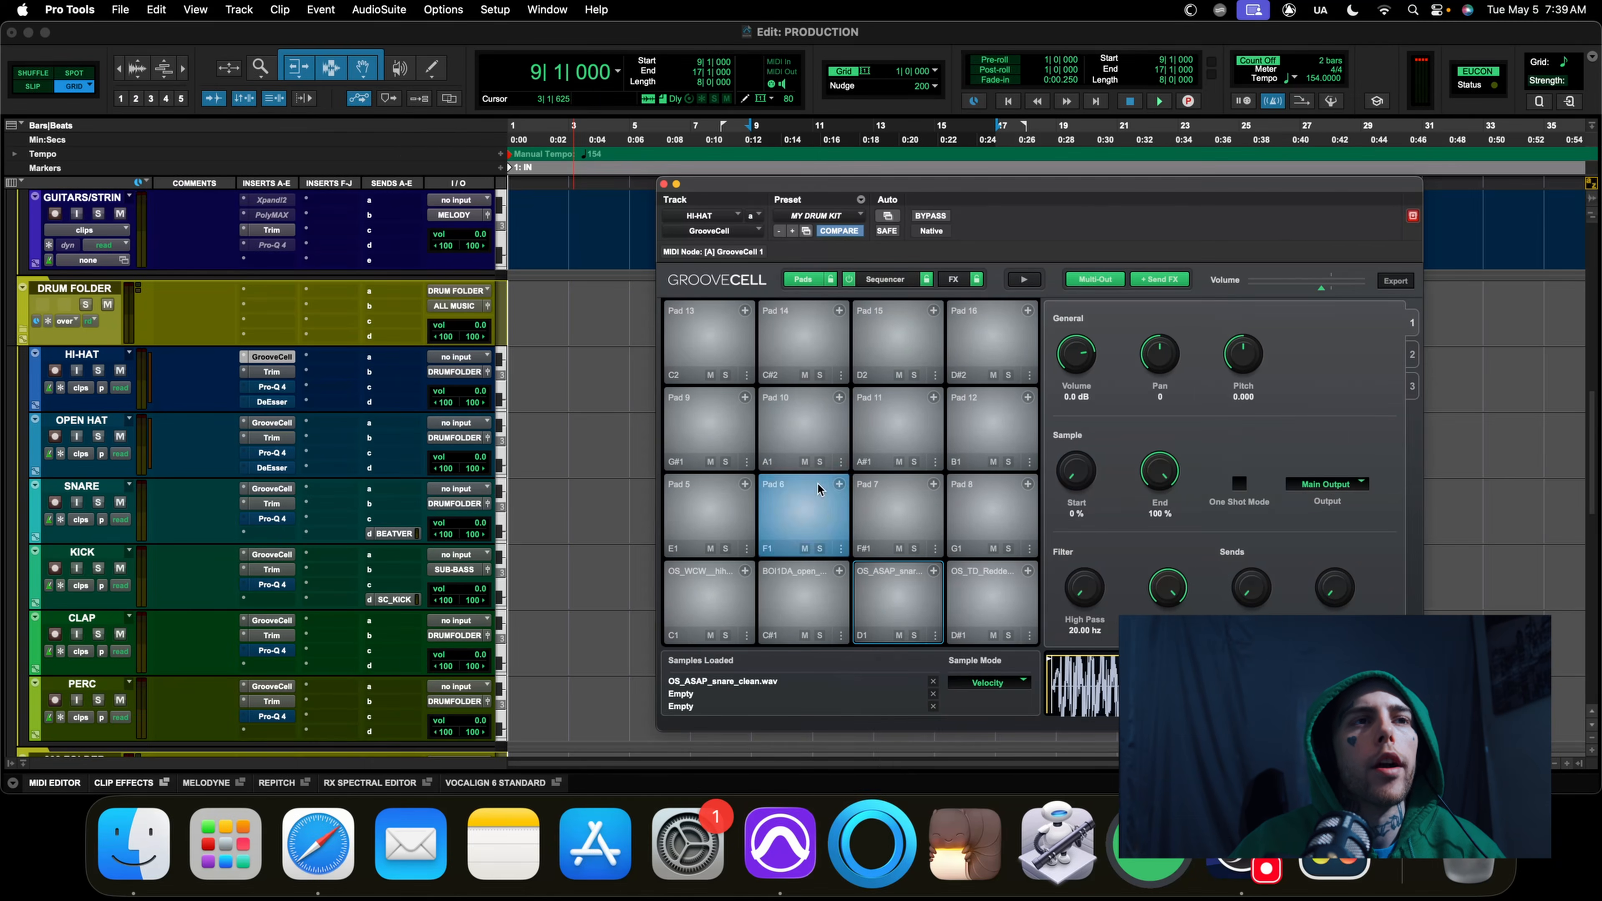
Show the GrooveCell sequencer, play the pattern and add snare hits on Pad 3 at steps 9 and 25
left_click(885, 280)
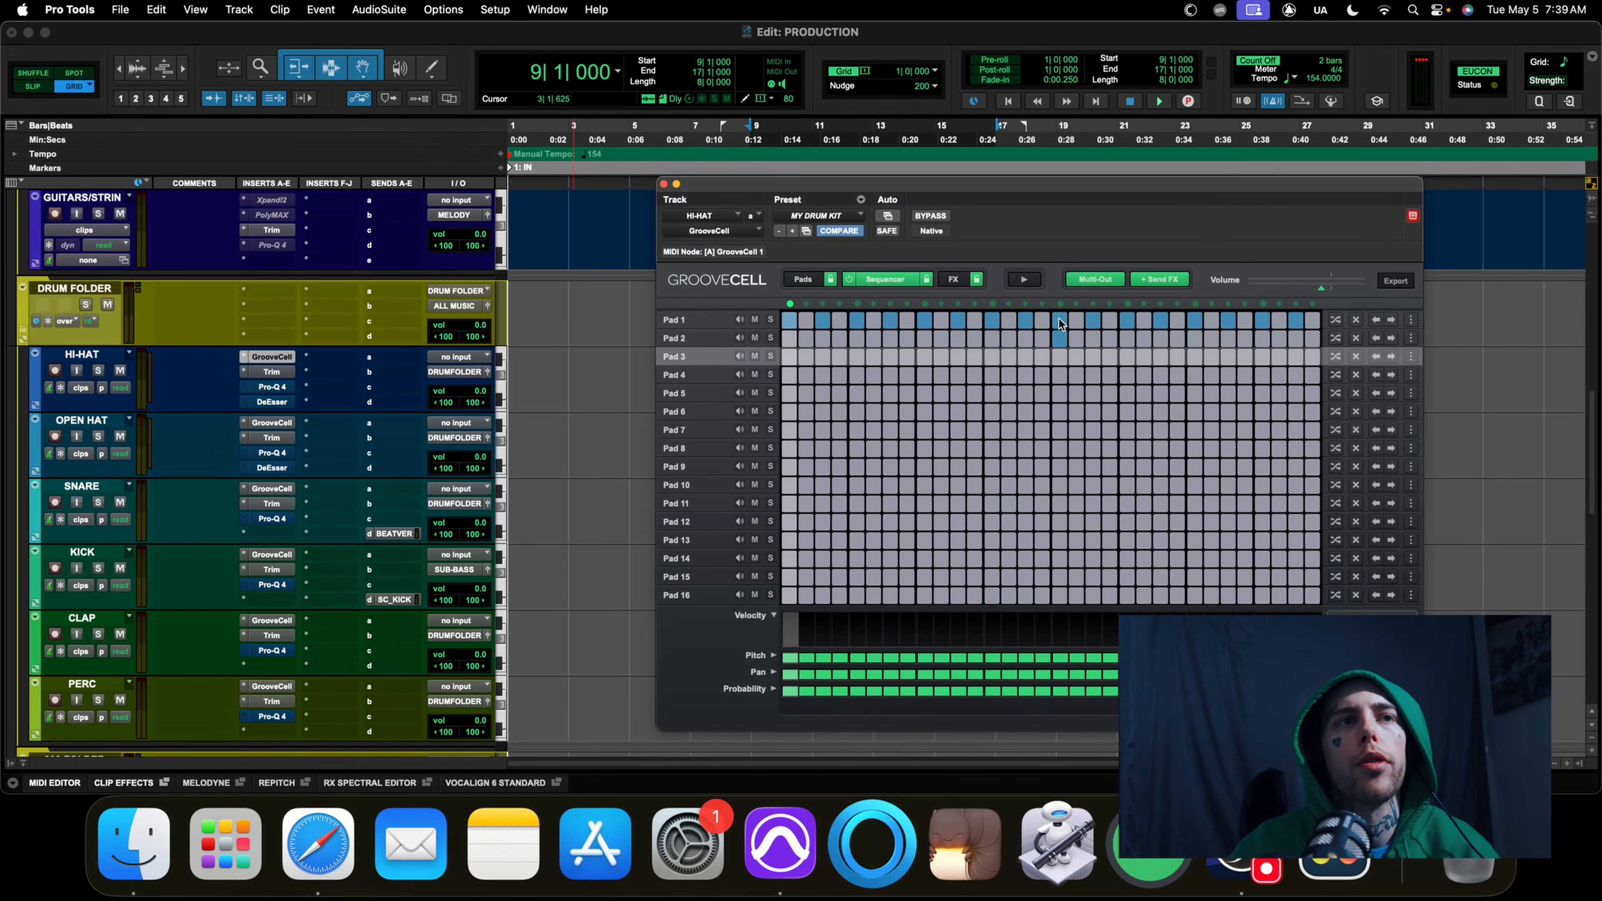
key("space")
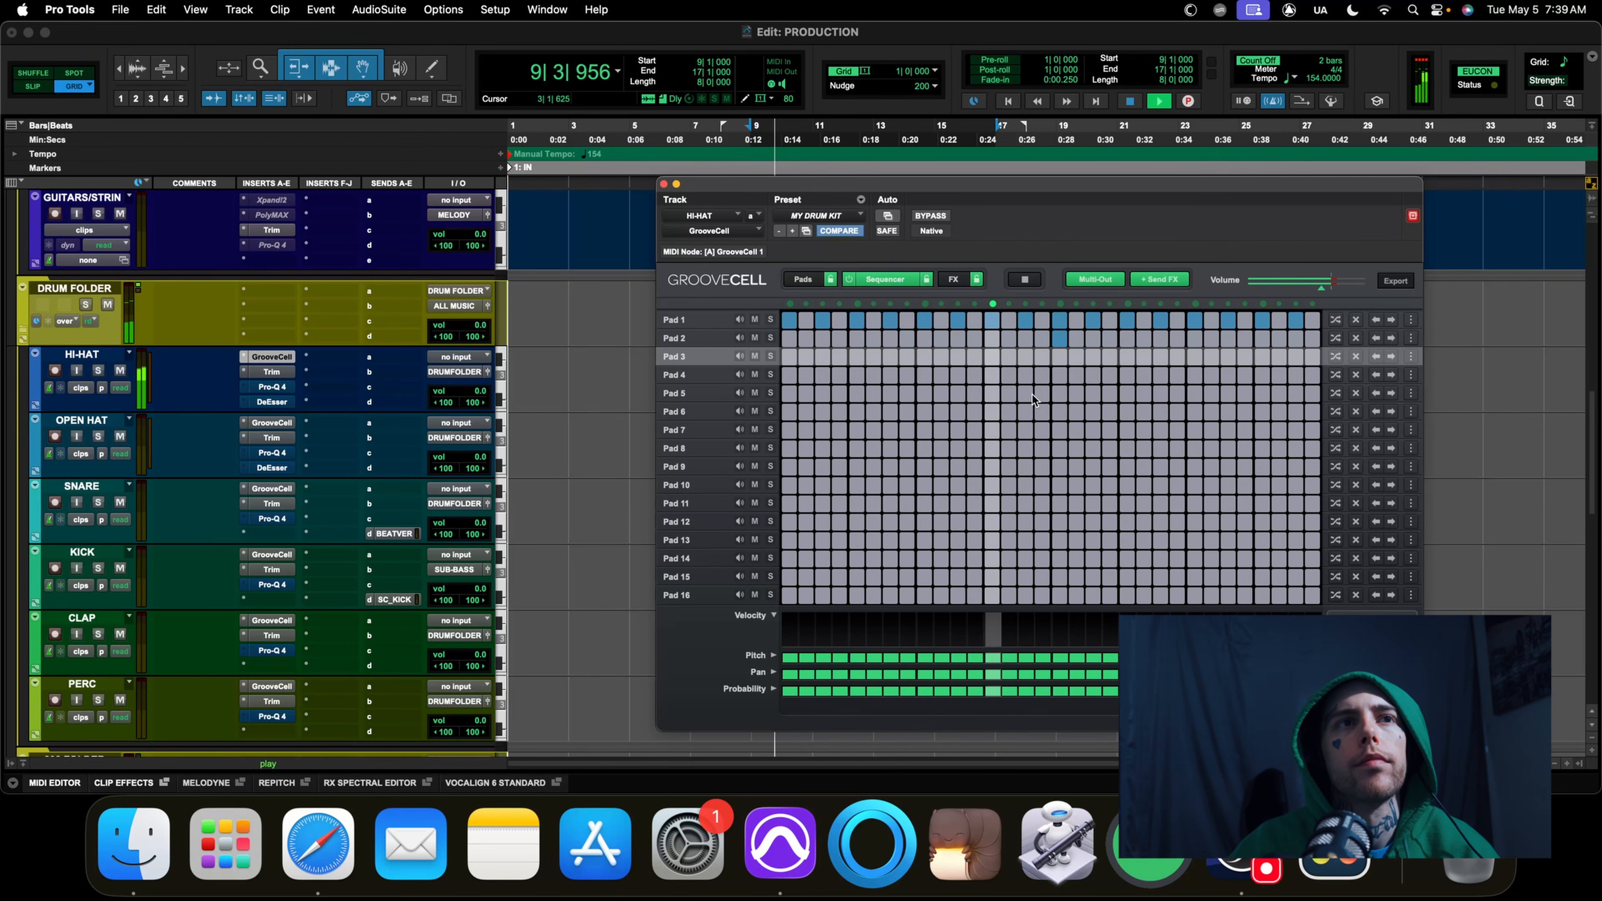
key("space")
key("space")
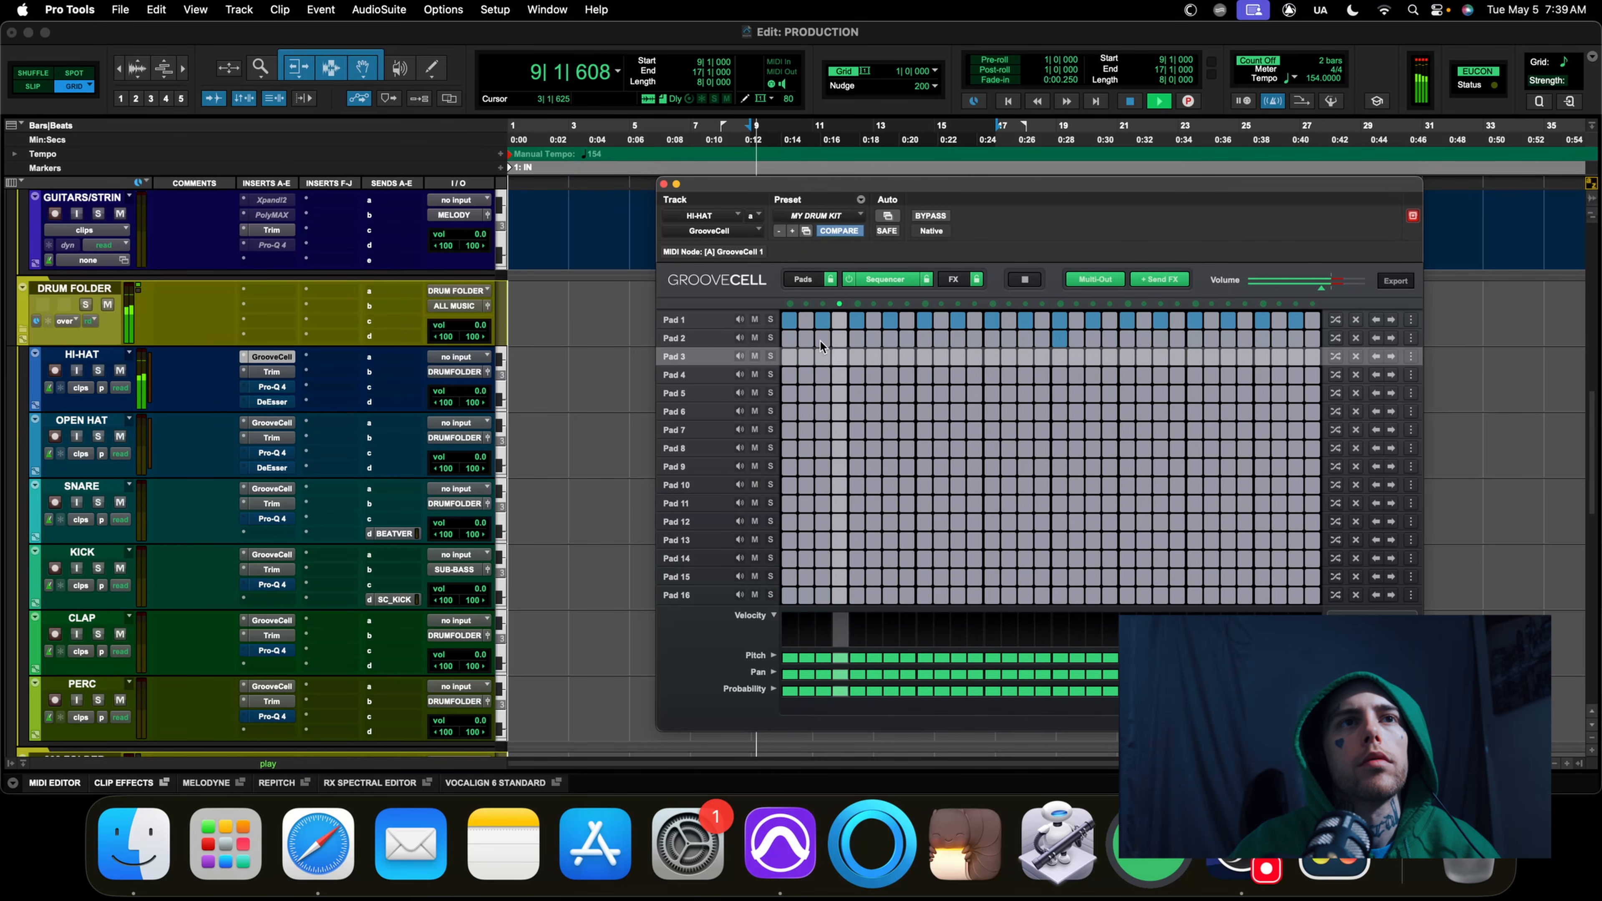
key("space")
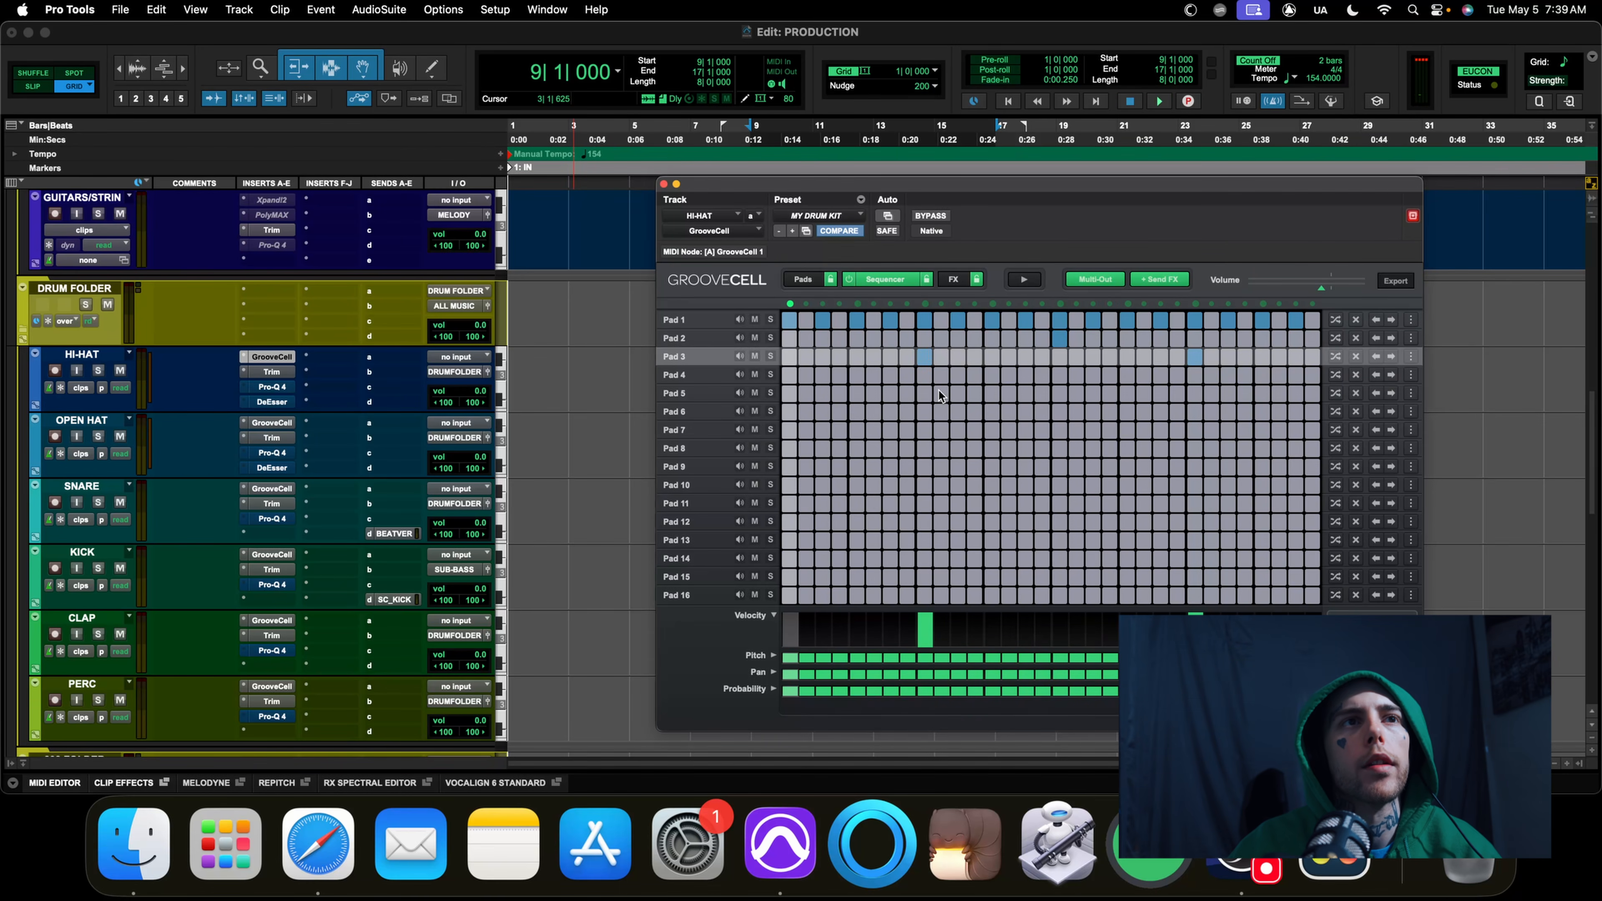
Add kick hits on Pad 4 at steps 1, 7, 19 and 23 while the pattern plays
left_click(789, 375)
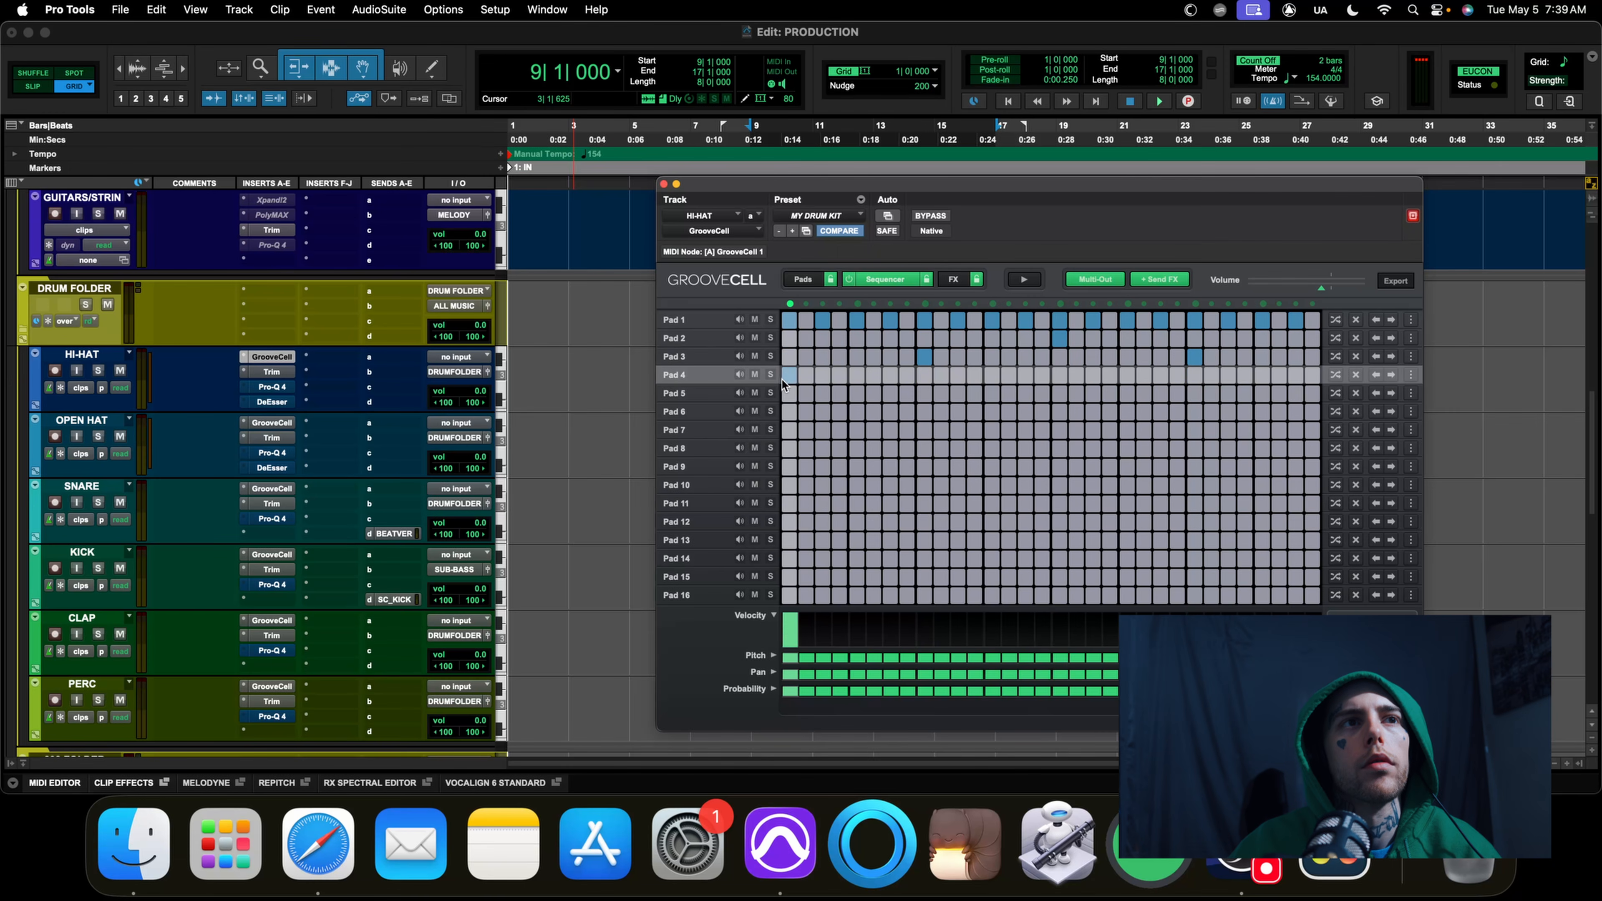
key("space")
left_click(889, 375)
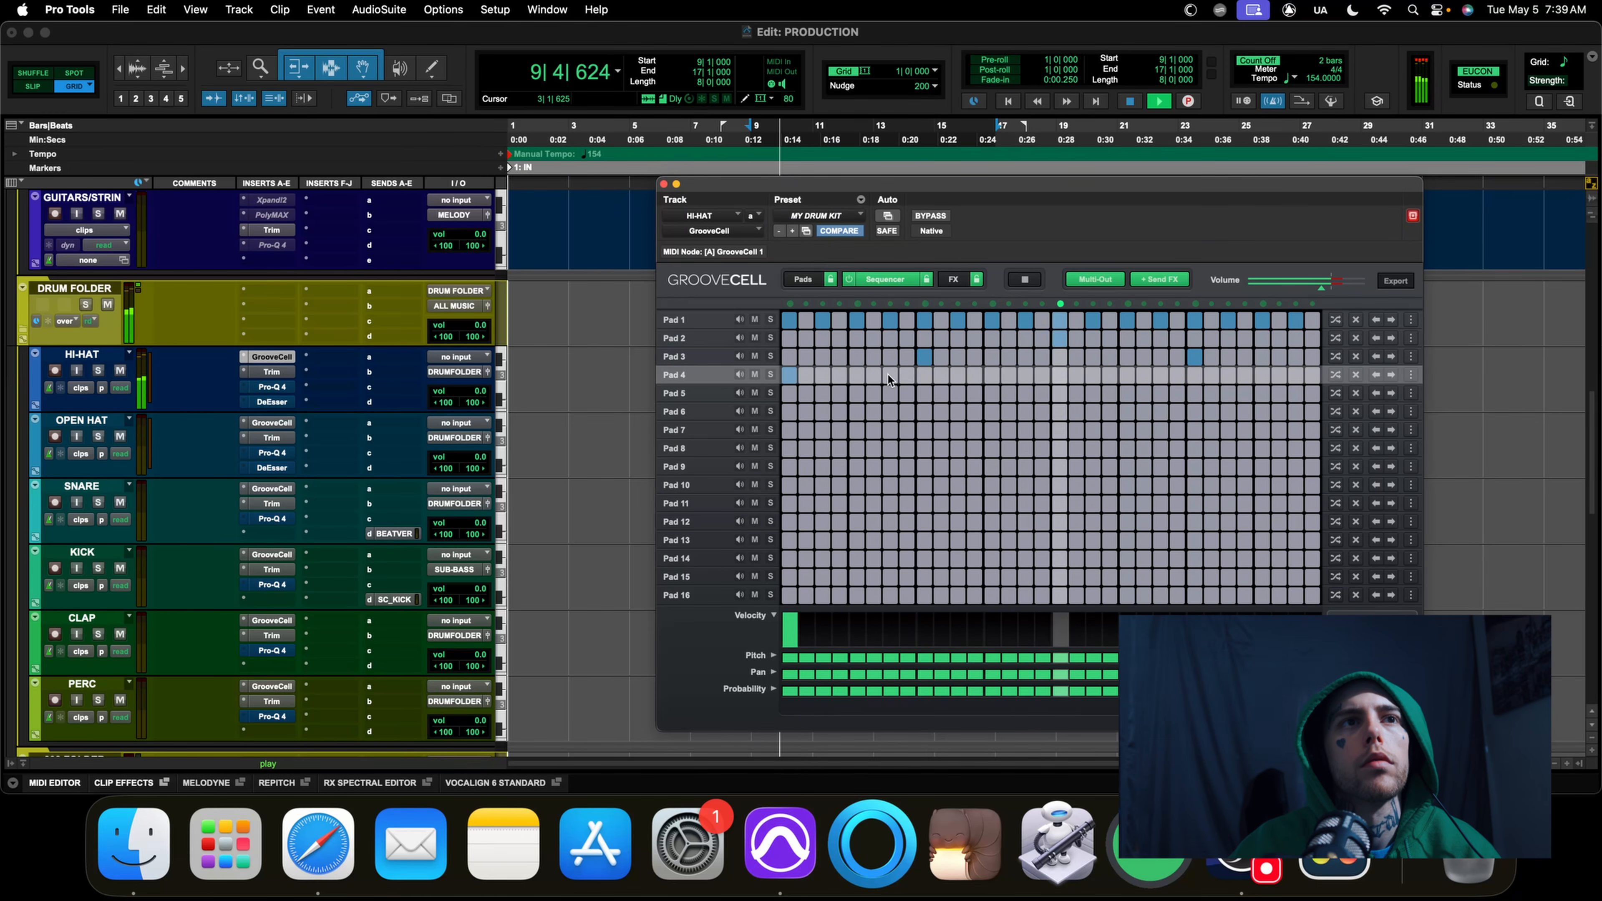
left_click(1093, 375)
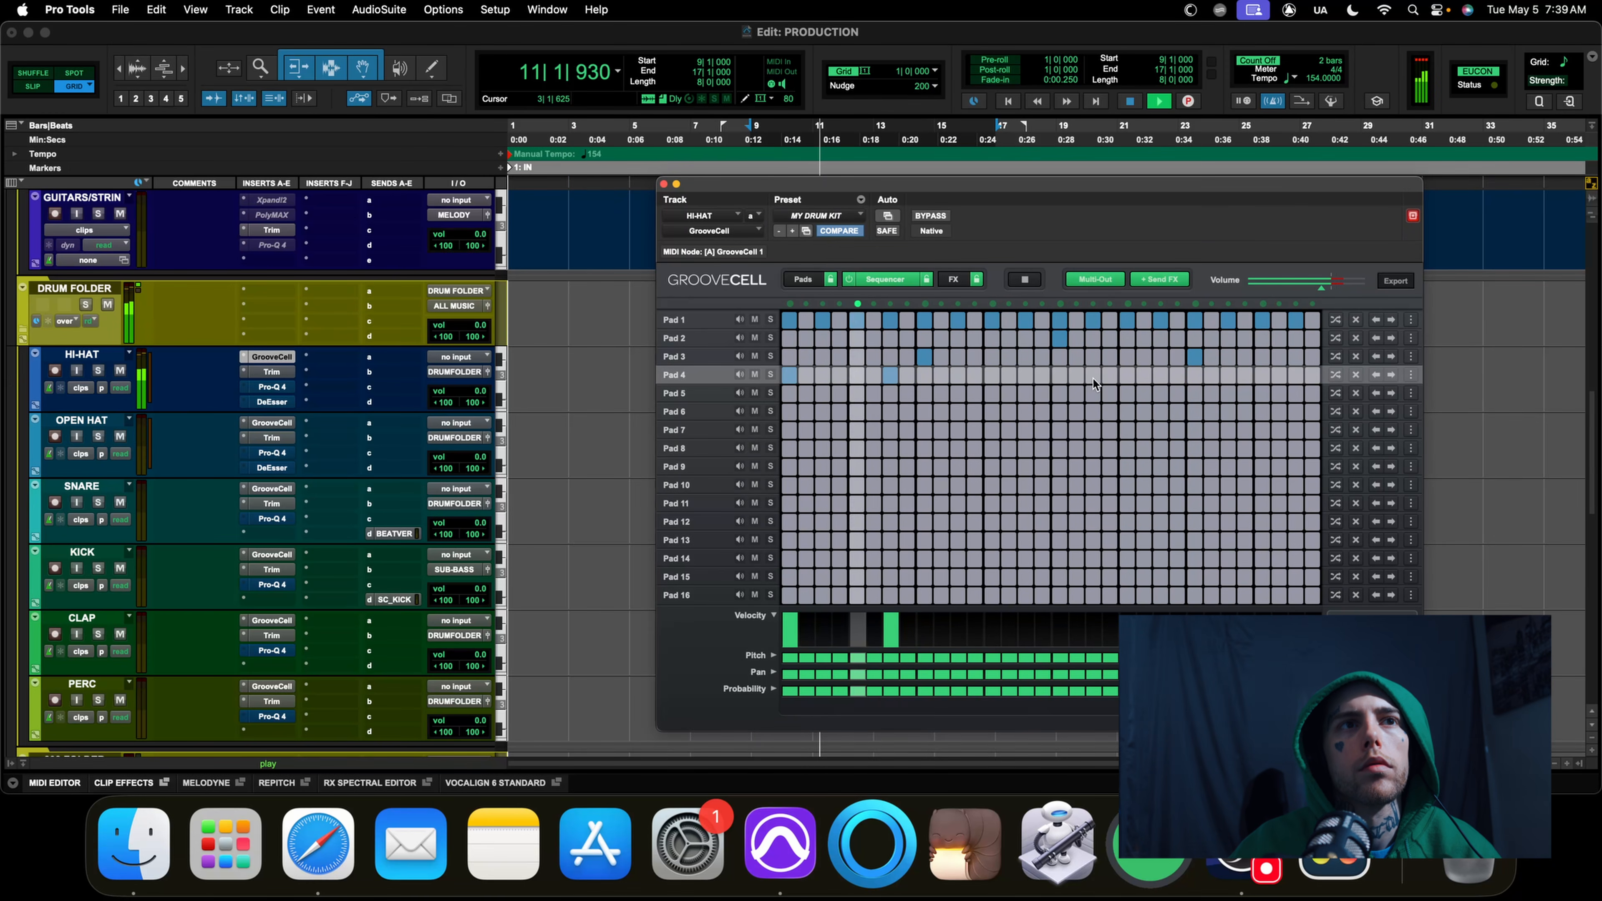
left_click(1167, 374)
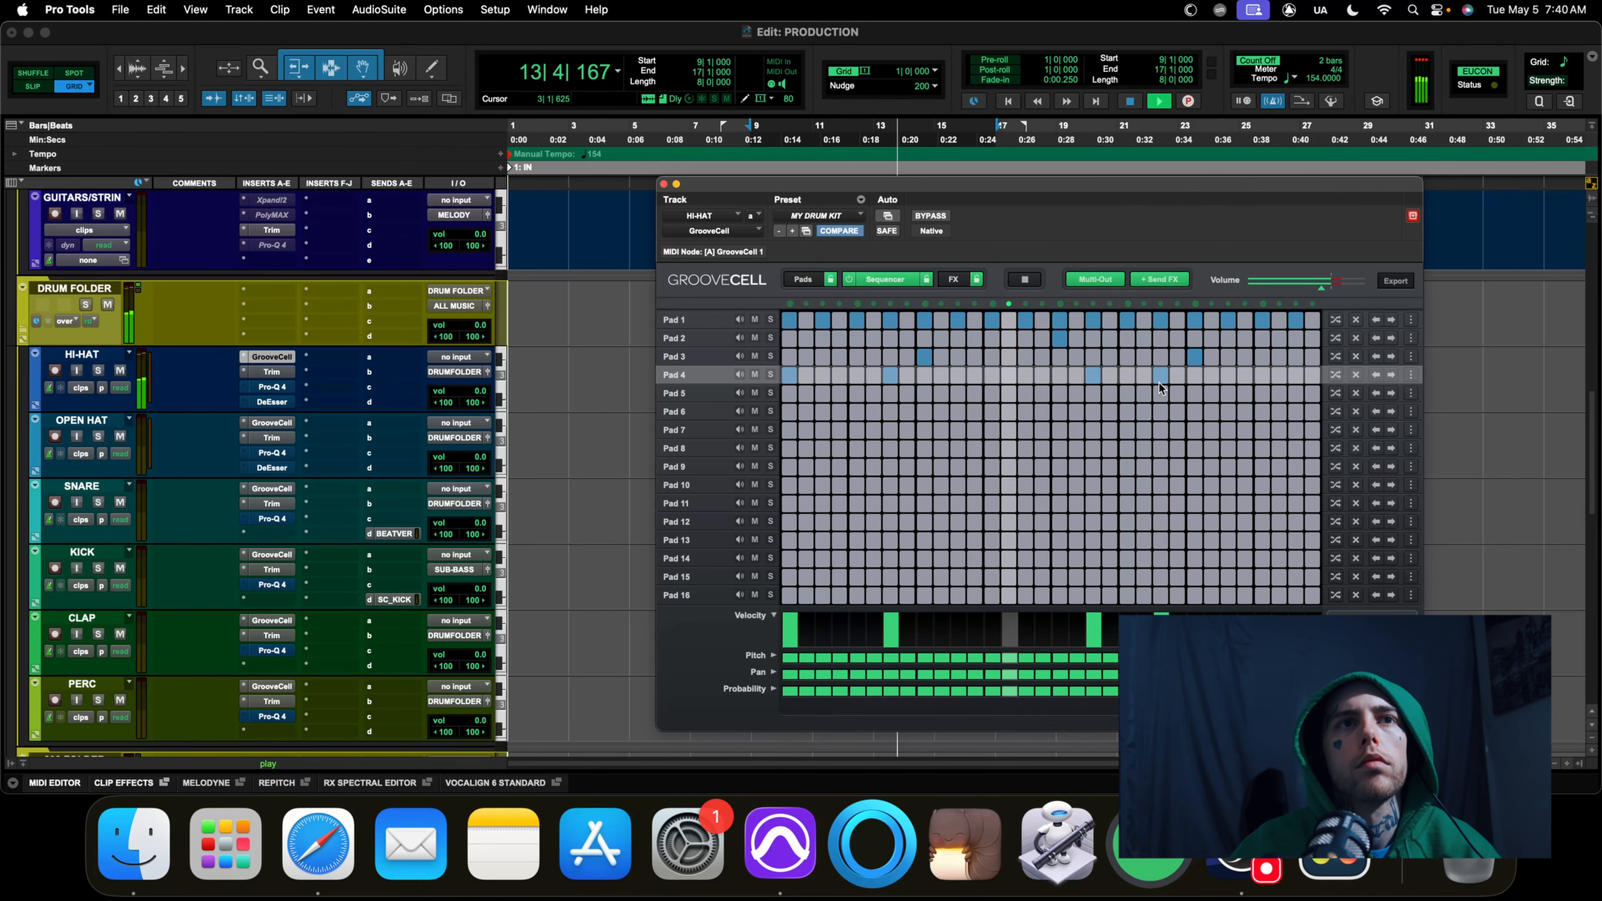
Try the Pad 2 open hat hit at step 15, settle it on step 13, and play back the pattern
left_click(1062, 338)
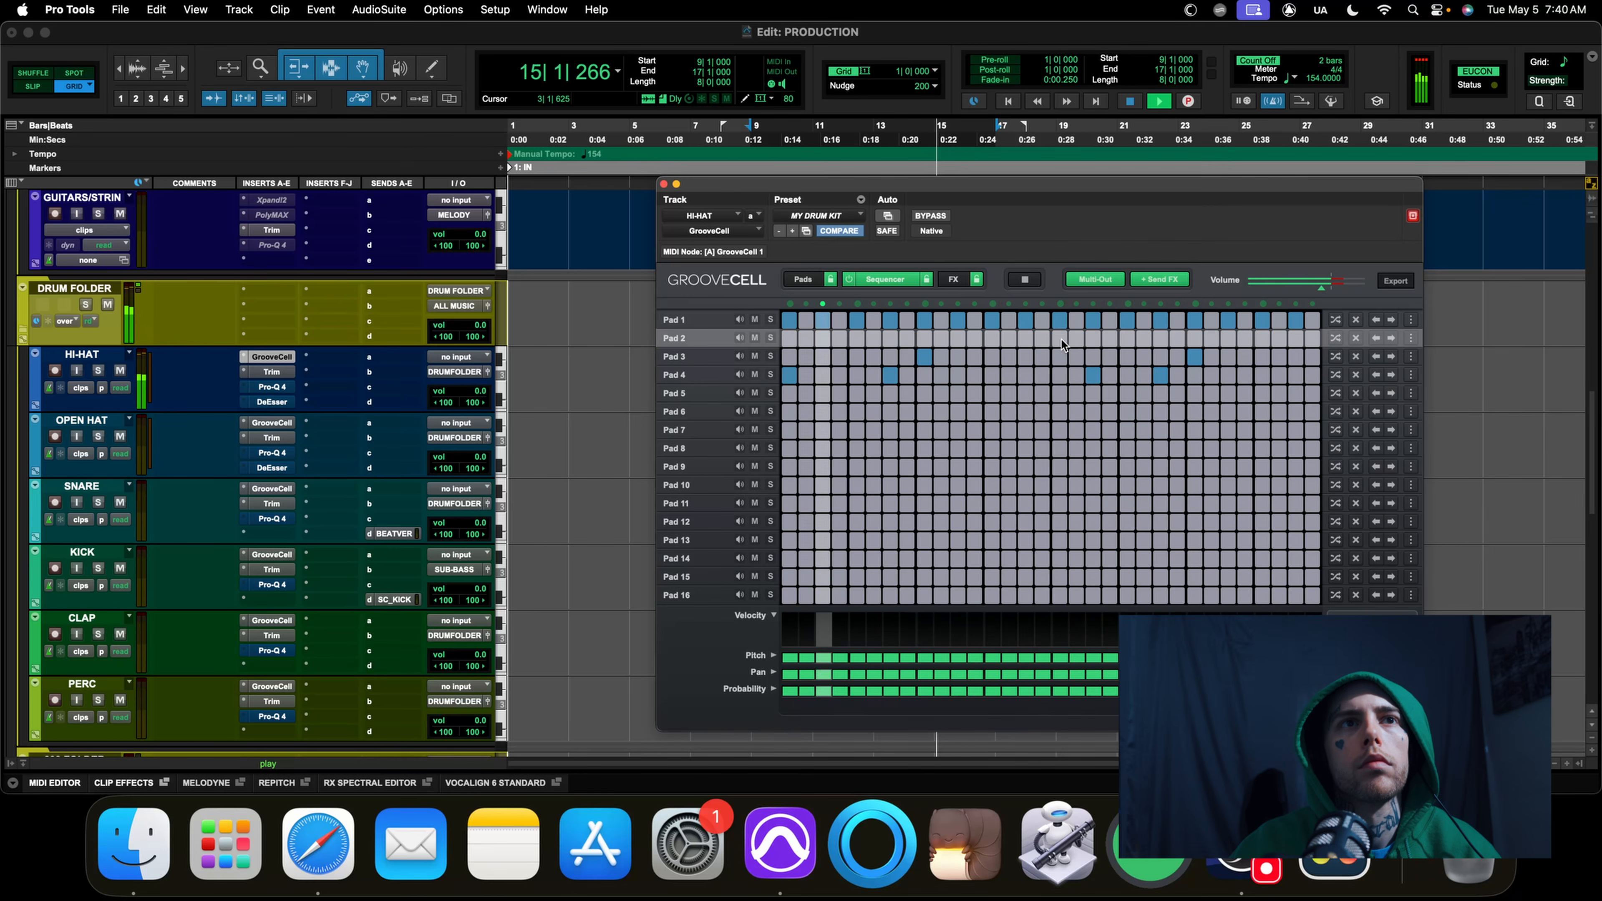
left_click(1026, 338)
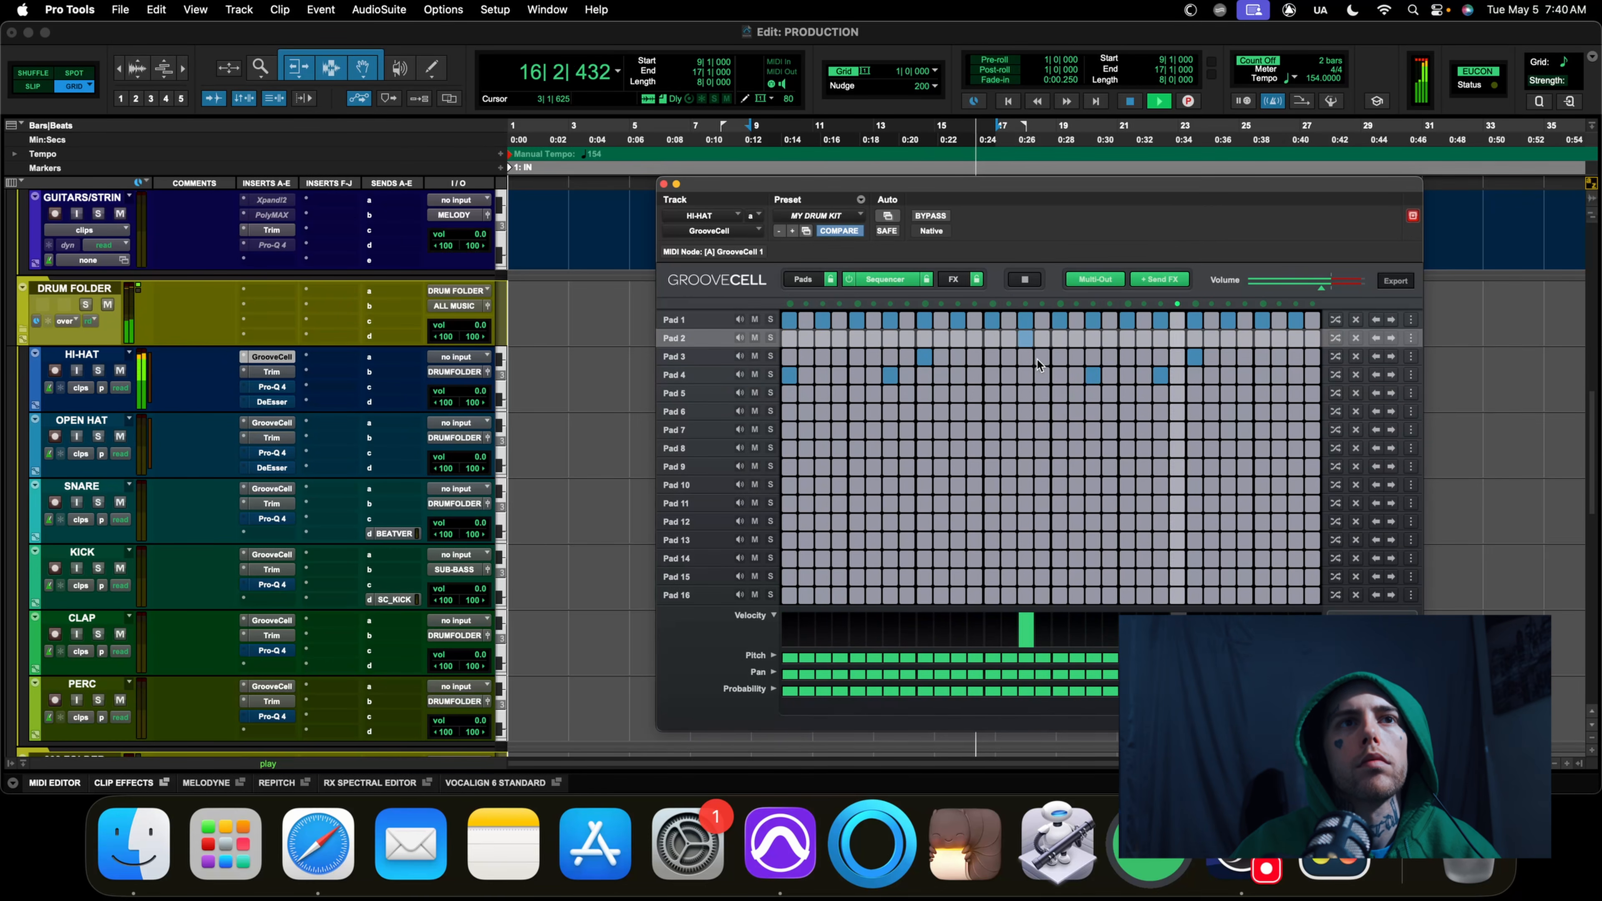
key("space")
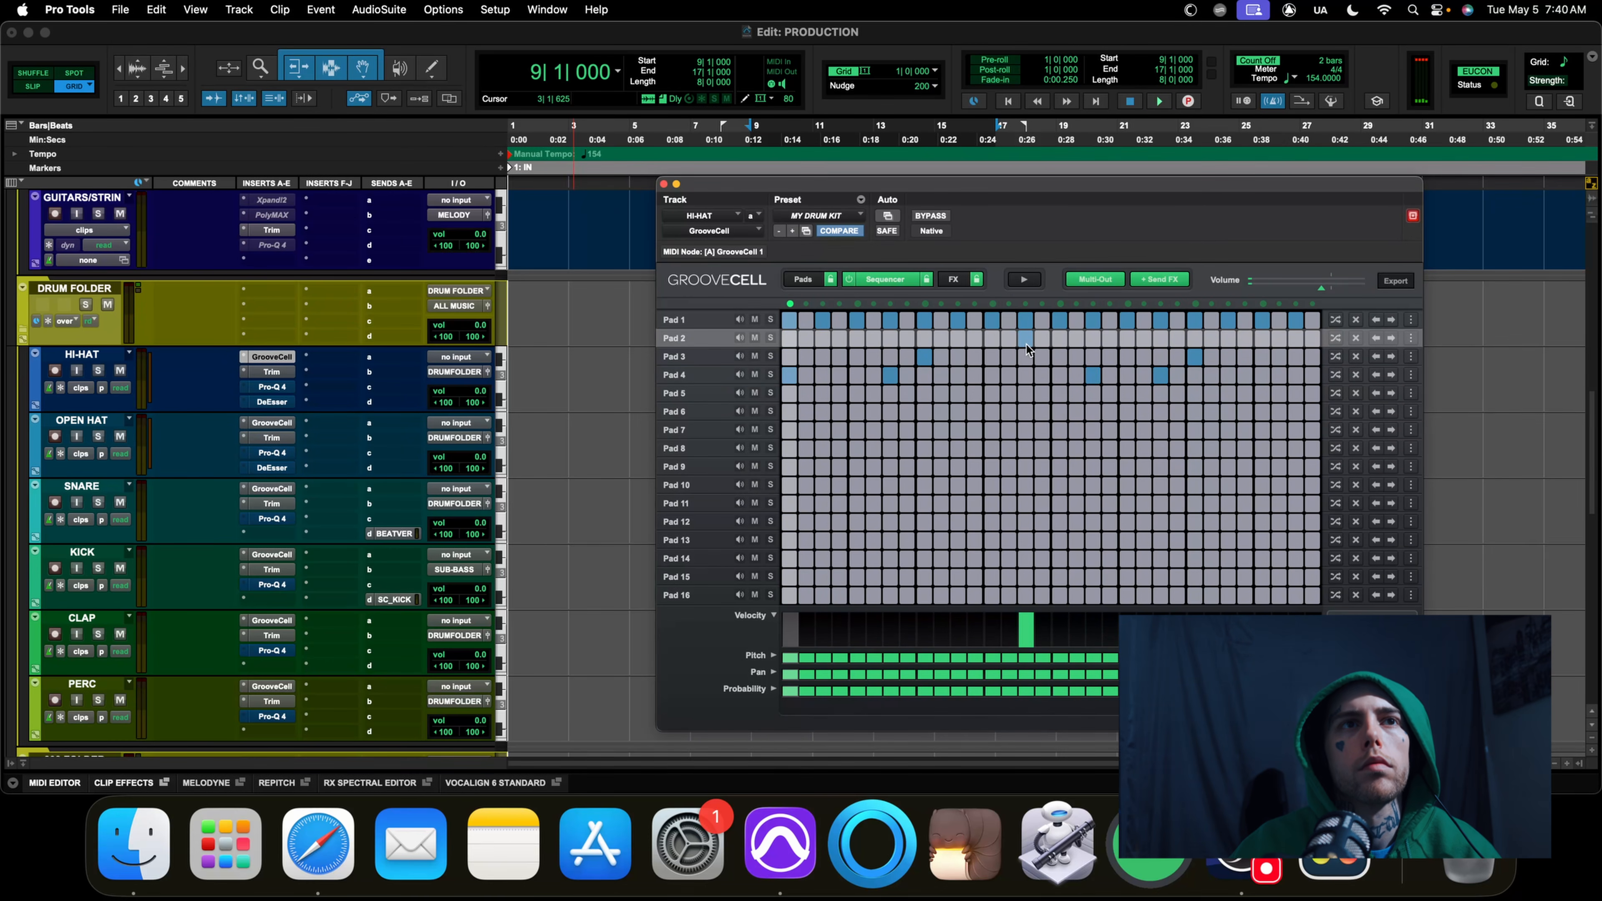
left_click(1026, 344)
left_click(992, 339)
key("space")
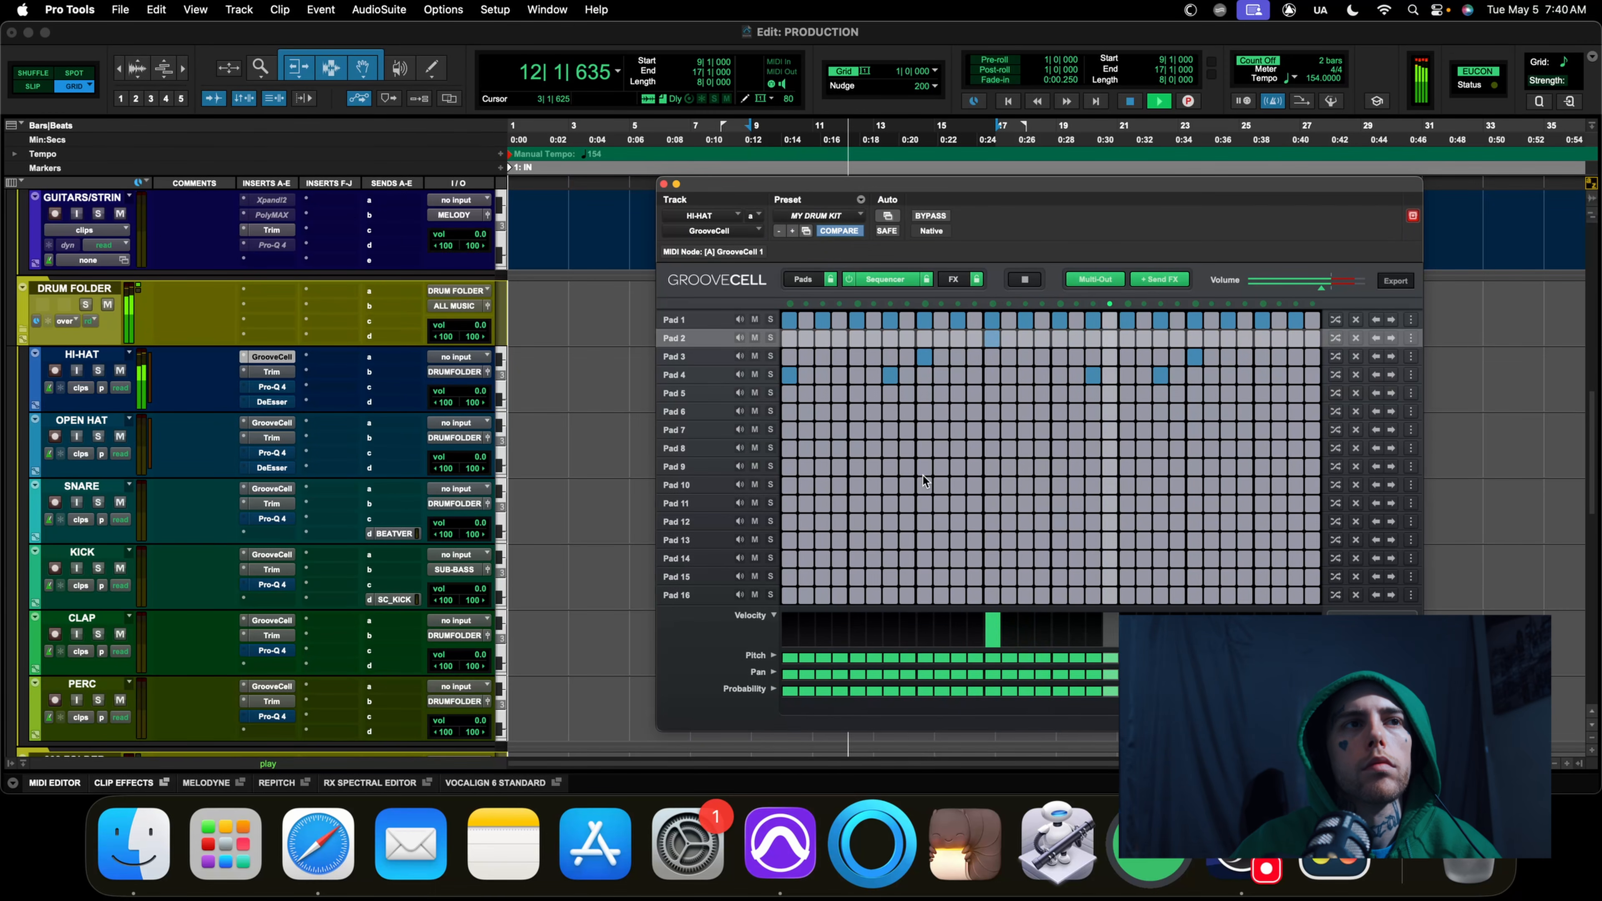
key("space")
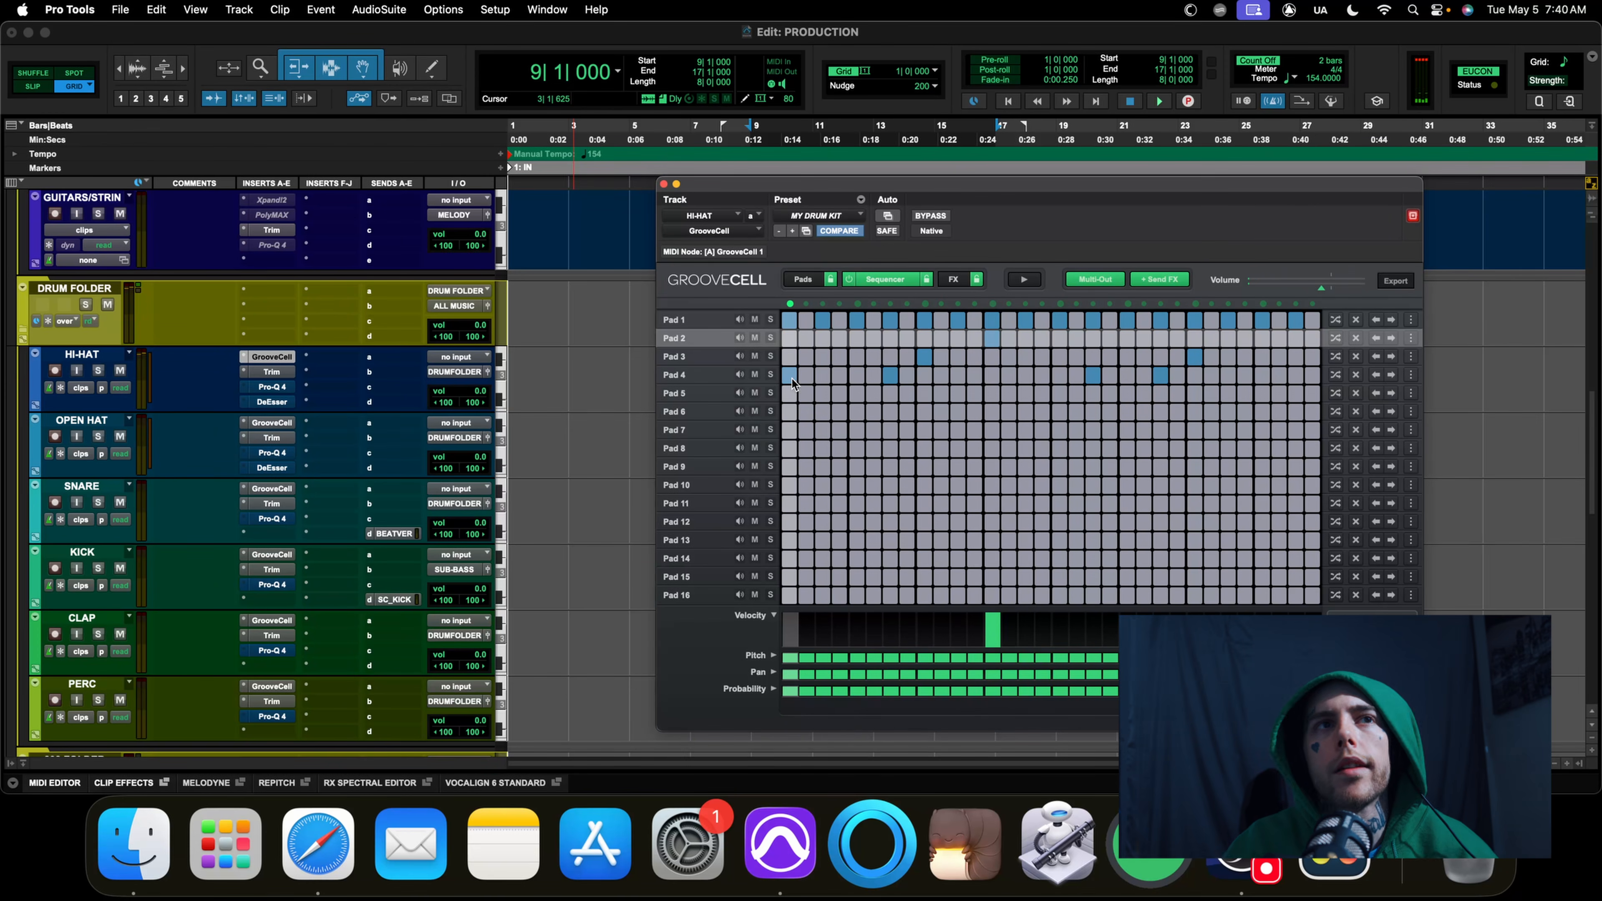
Export the drum pattern as separate MIDI lanes onto the HI-HAT, OPEN HAT, SNARE and KICK tracks, starting at bar 1
left_click_drag(1083, 216, 1236, 223)
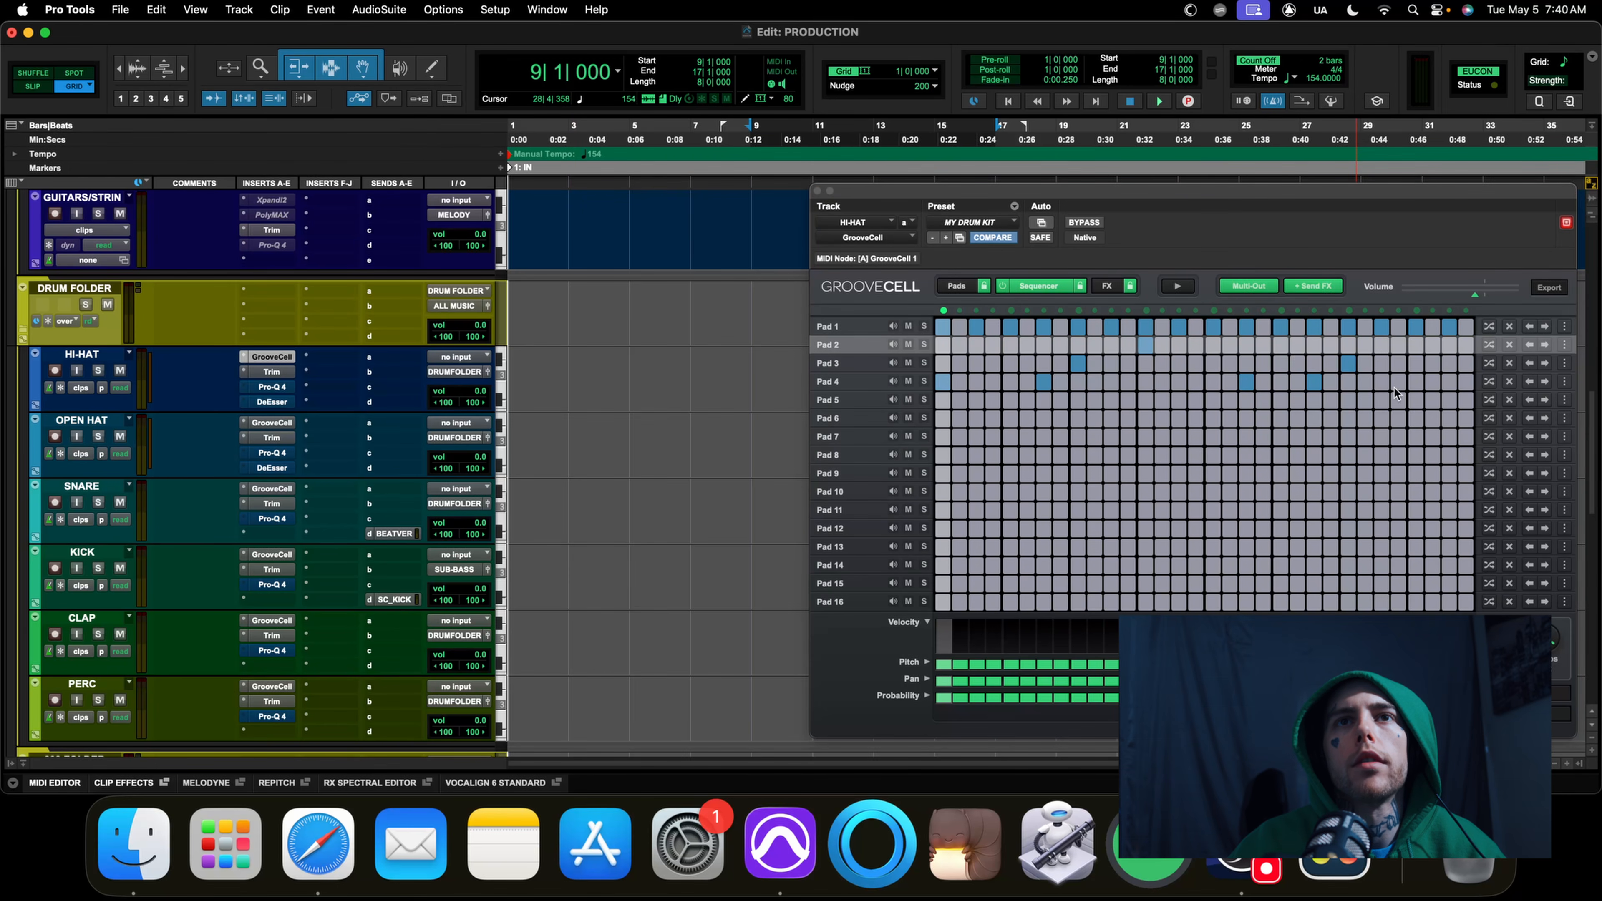
left_click(1548, 288)
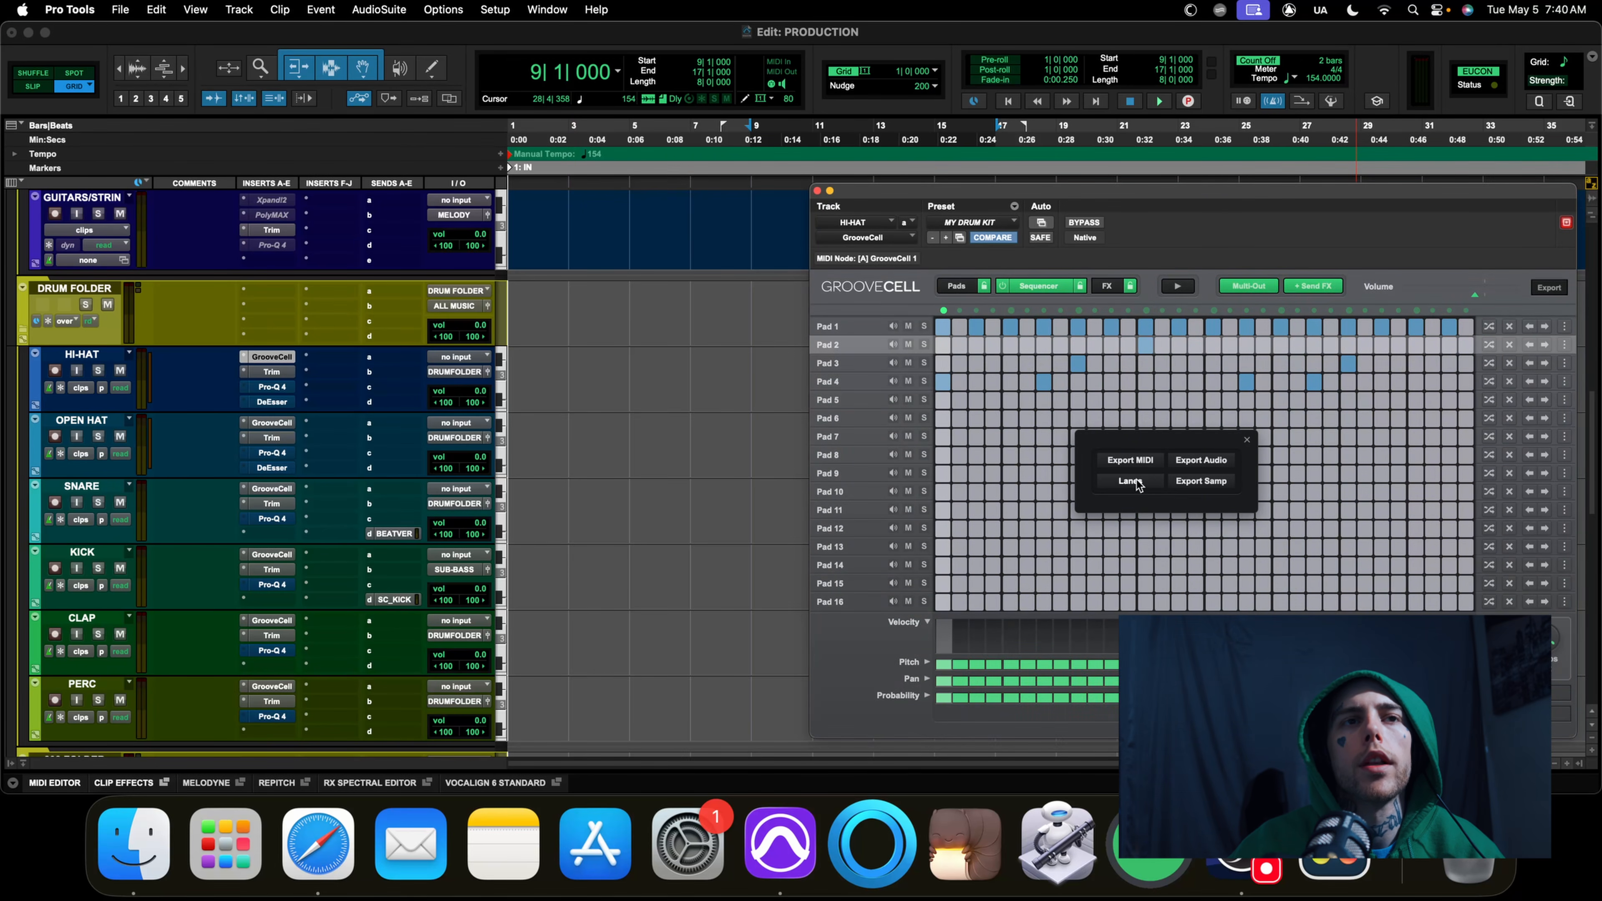
left_click_drag(802, 435, 514, 389)
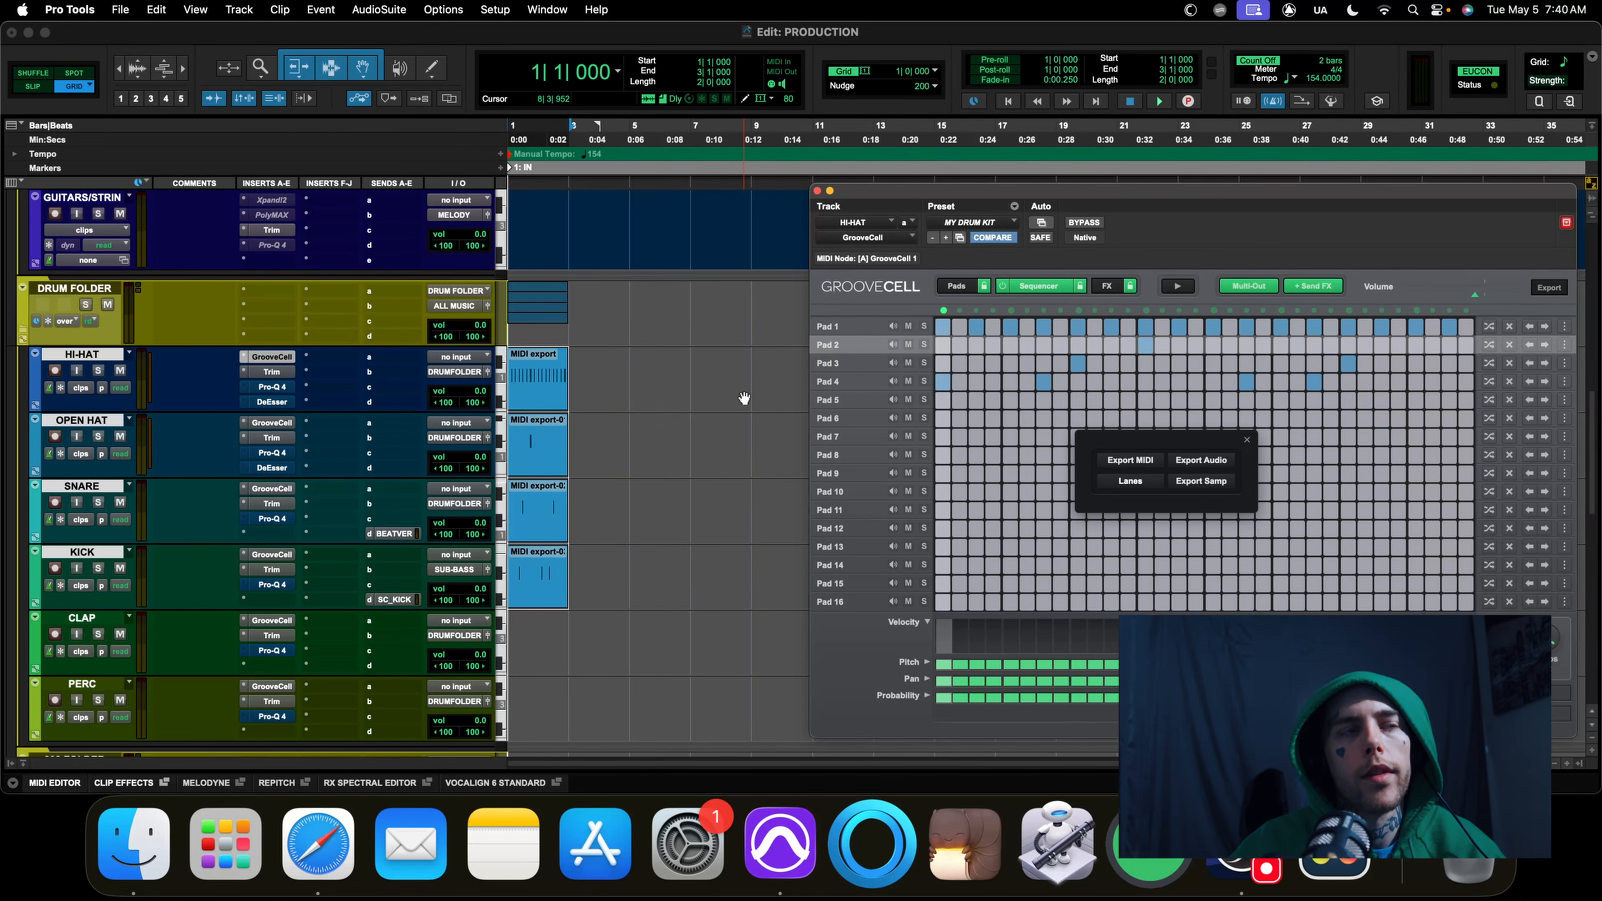
Switch off the GrooveCell sequencer and copy the instrument from HI-HAT to the OPEN HAT, SNARE and KICK tracks
left_click(1001, 286)
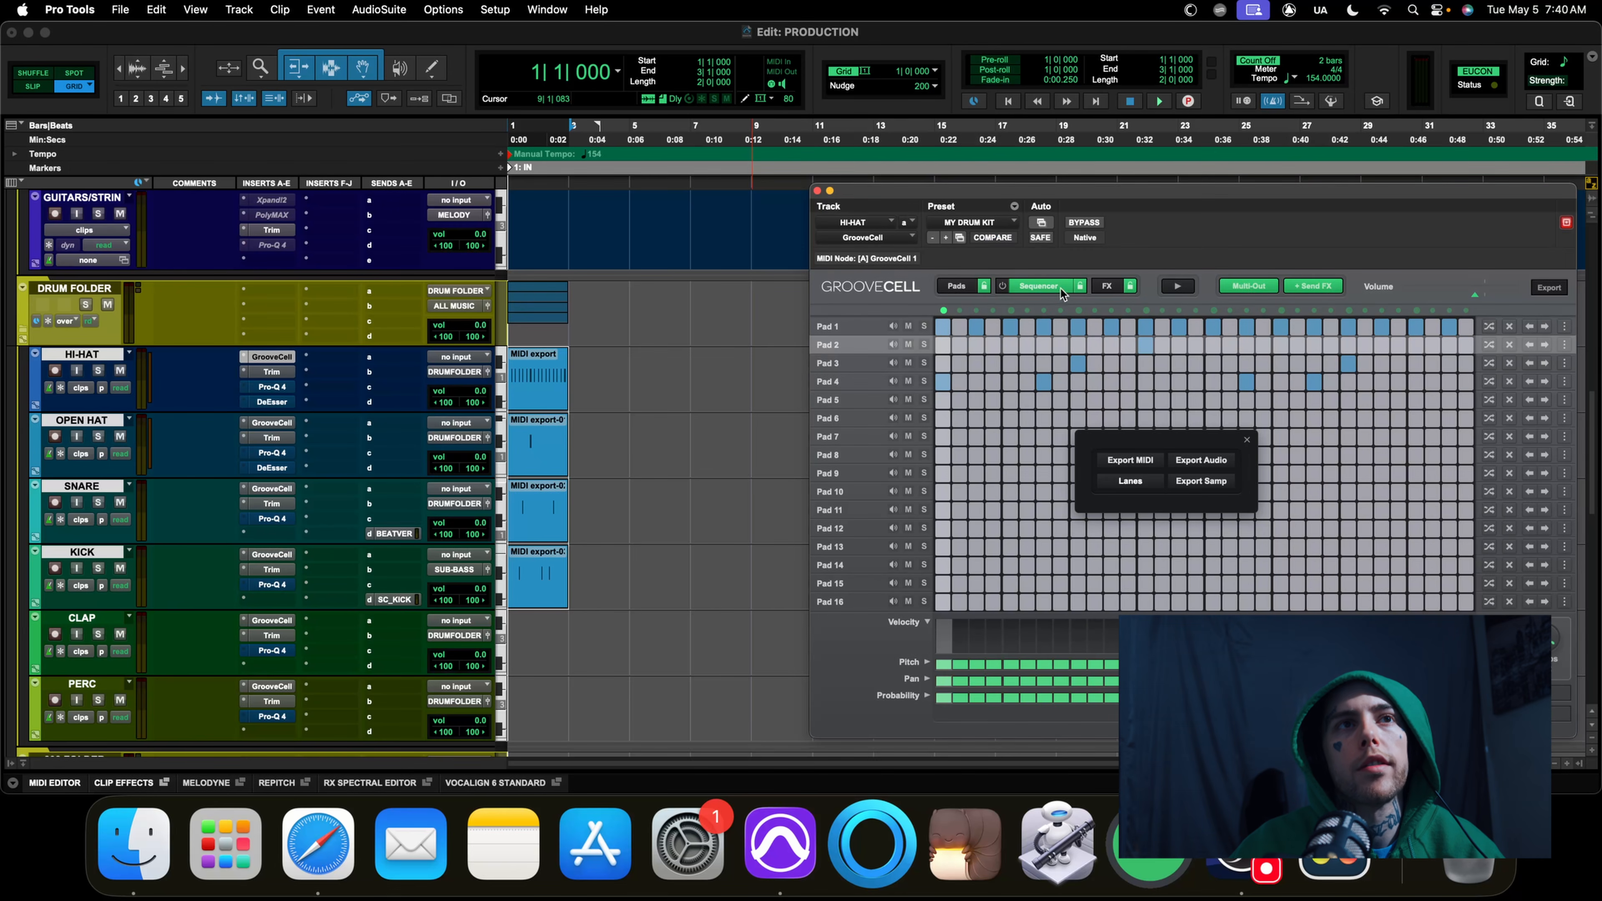
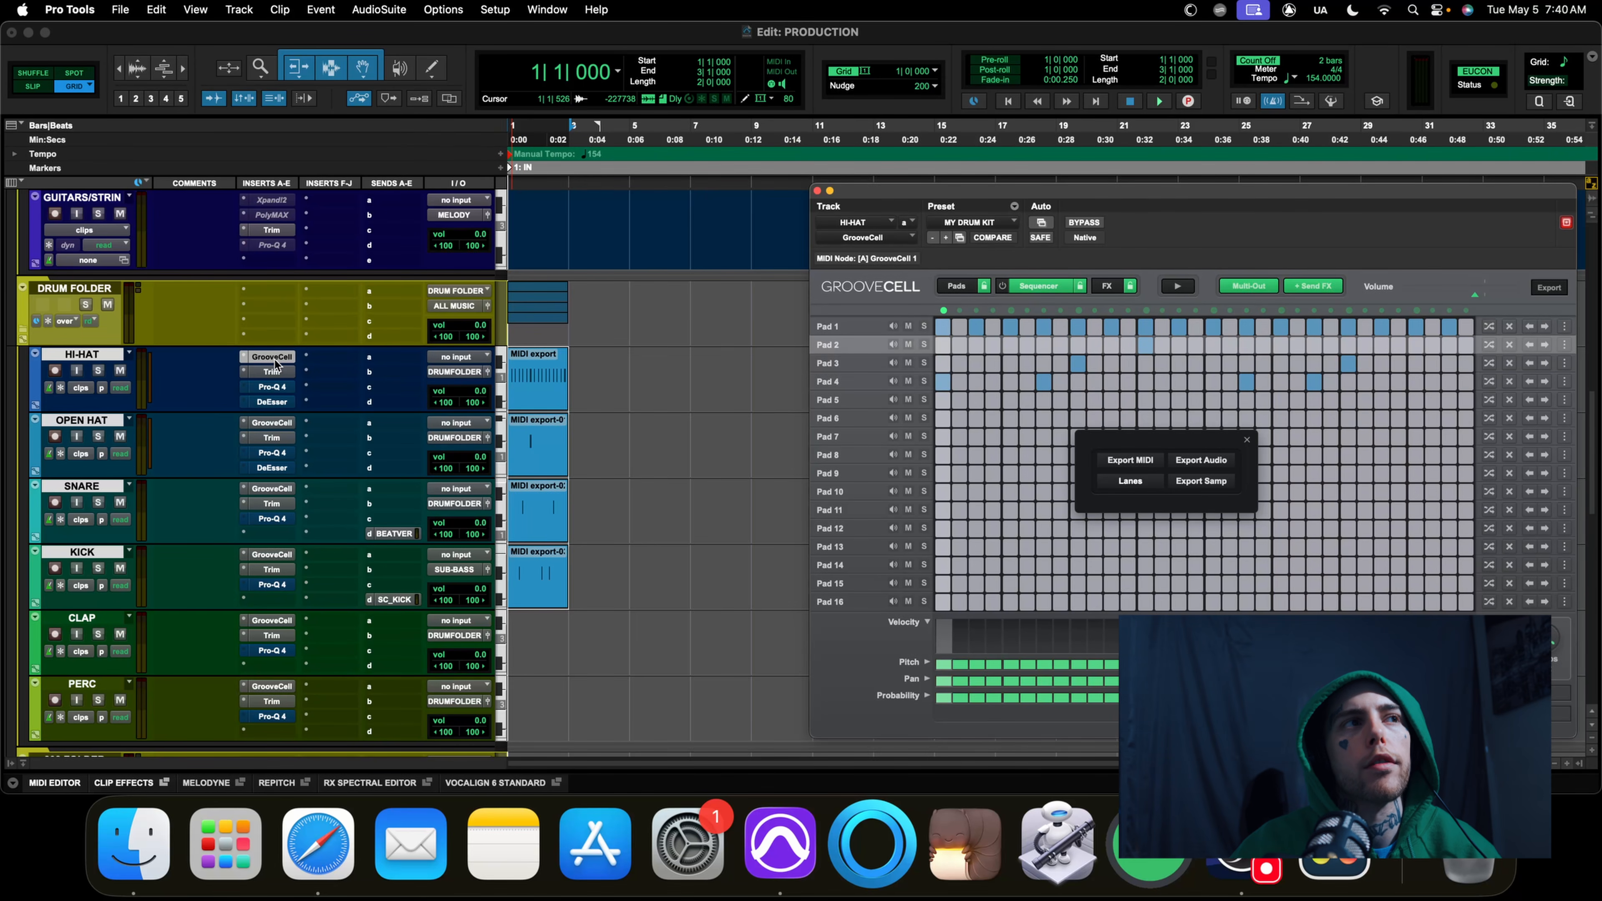
left_click_drag(273, 361, 272, 494)
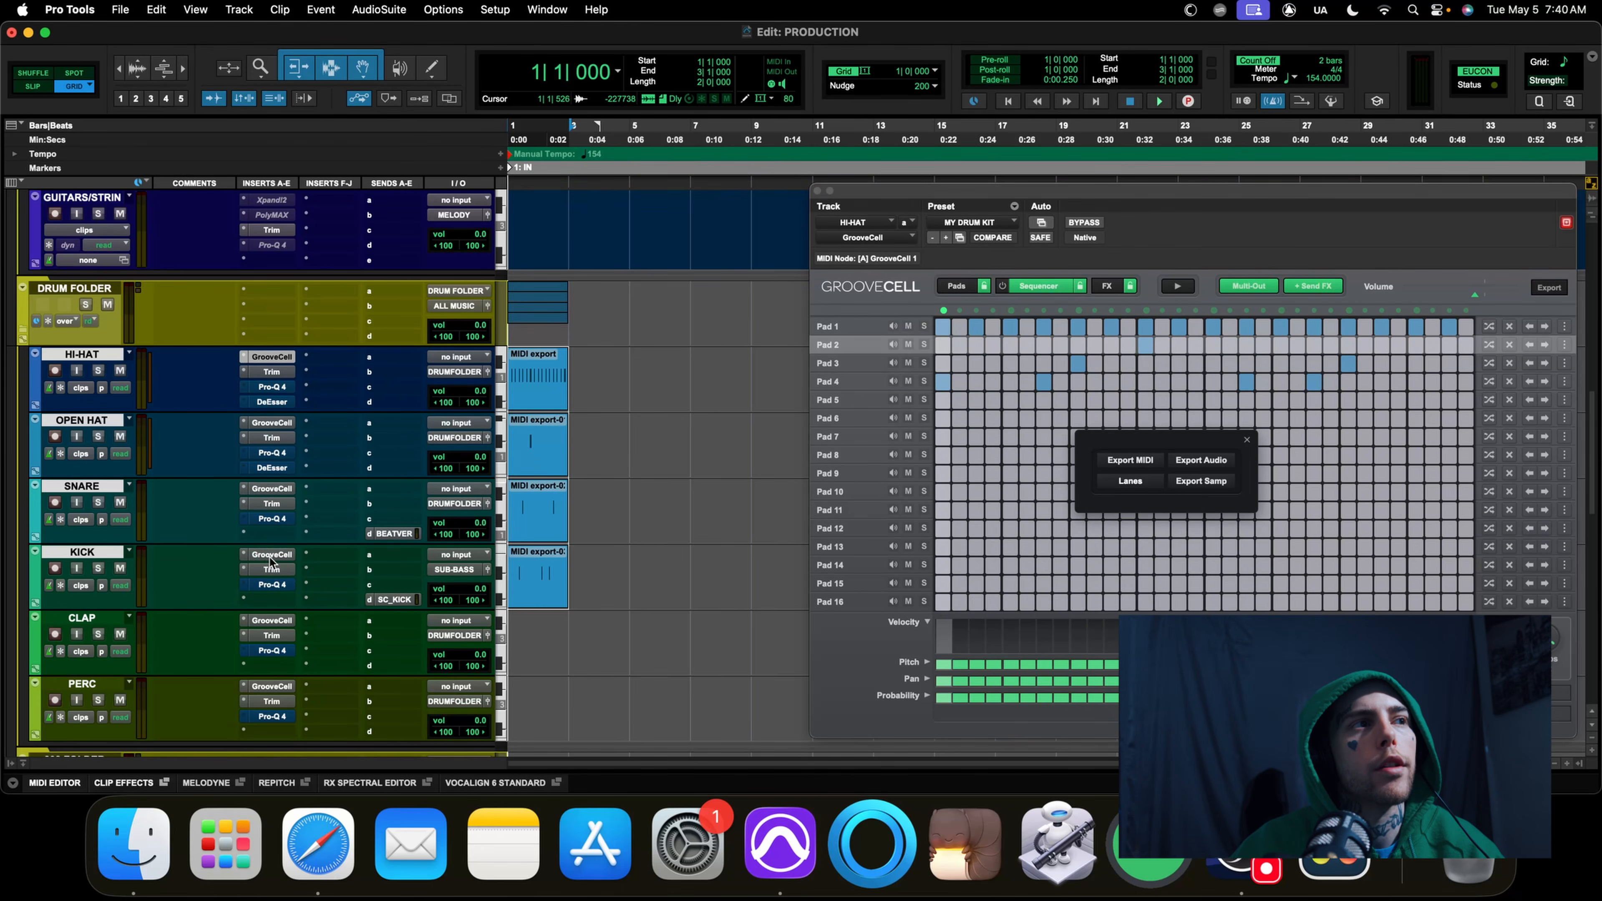
Delete the unused CLAP and PERC tracks
left_click(79, 615)
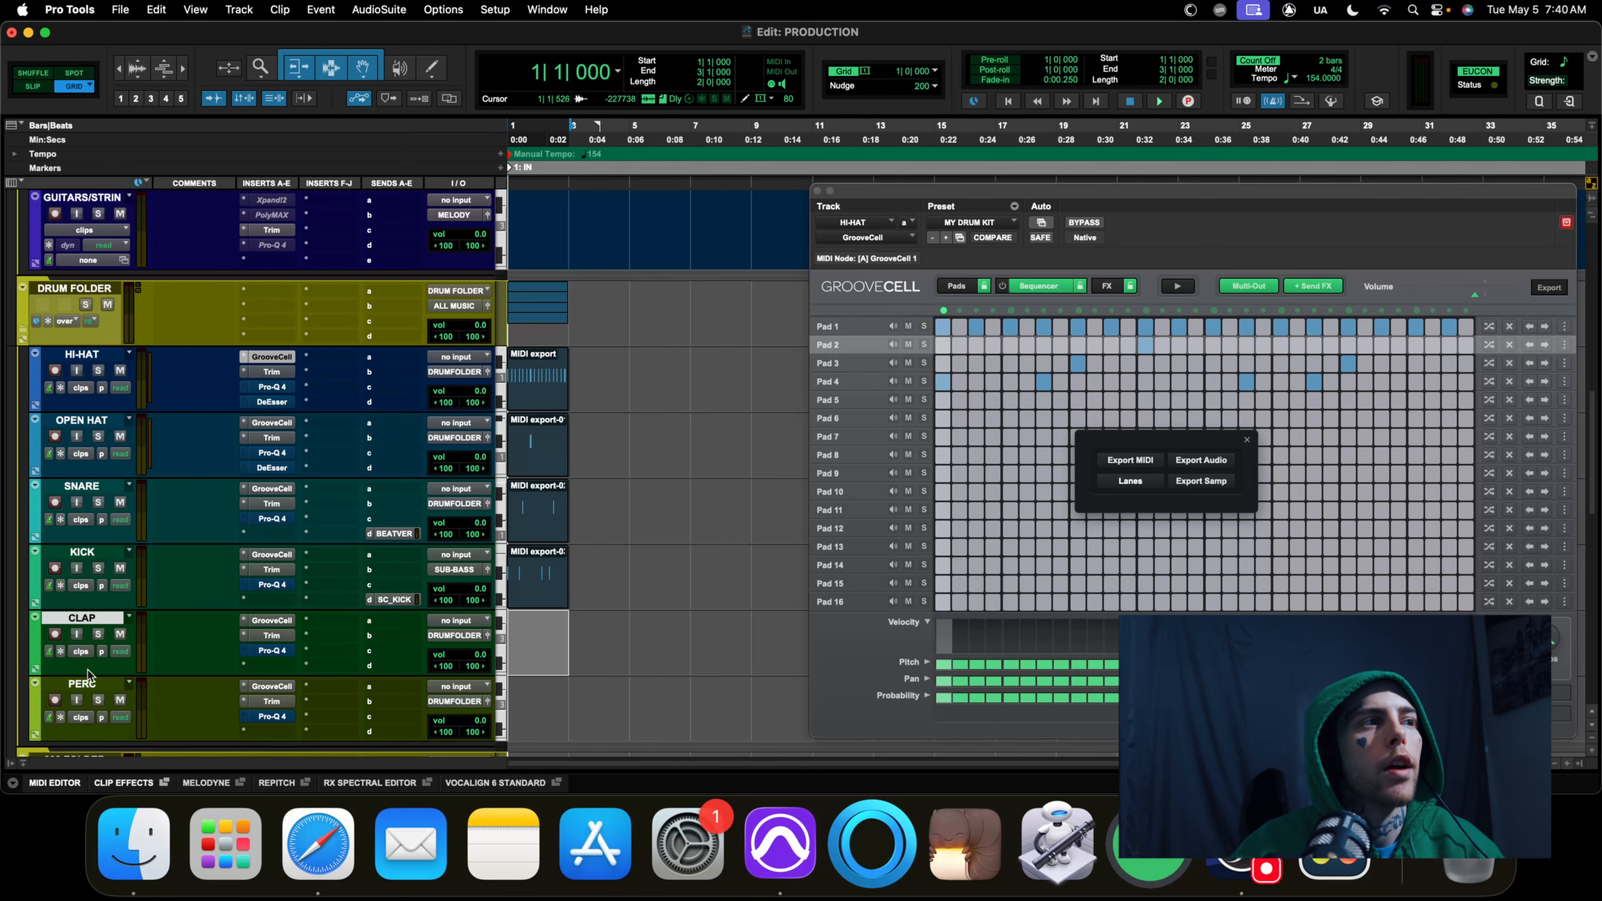
left_click(84, 685, "shift")
right_click(83, 686)
left_click(126, 574)
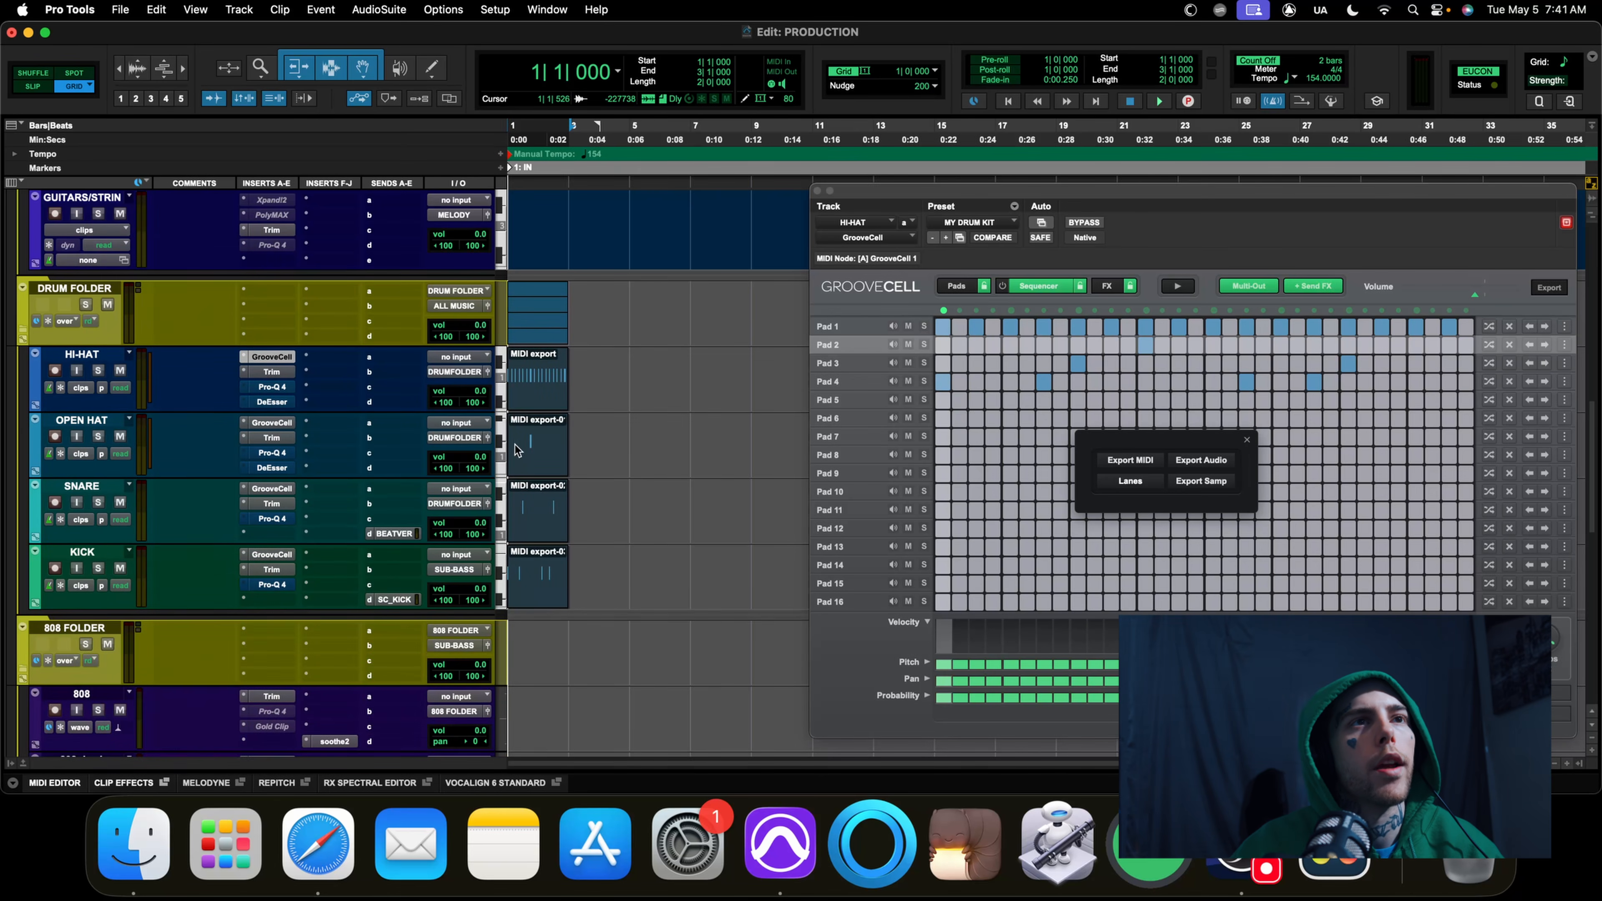
Close the GrooveCell window and play the exported drum clips from the start of the session
left_click(816, 190)
left_click(600, 369)
key("t")
key("t")
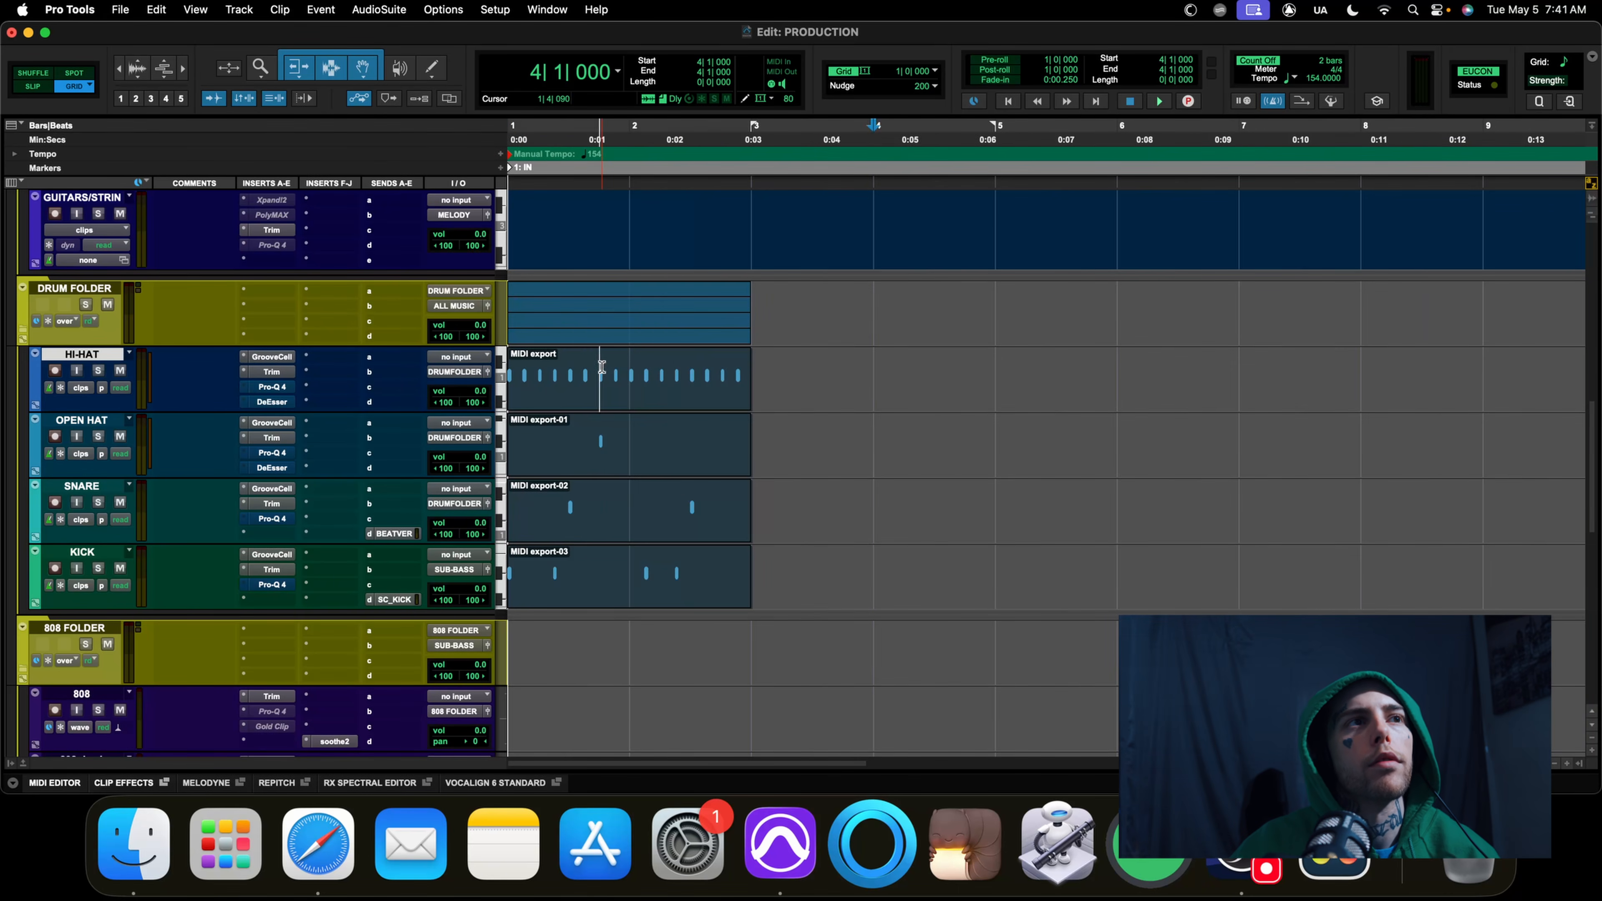
key("Return")
key("space")
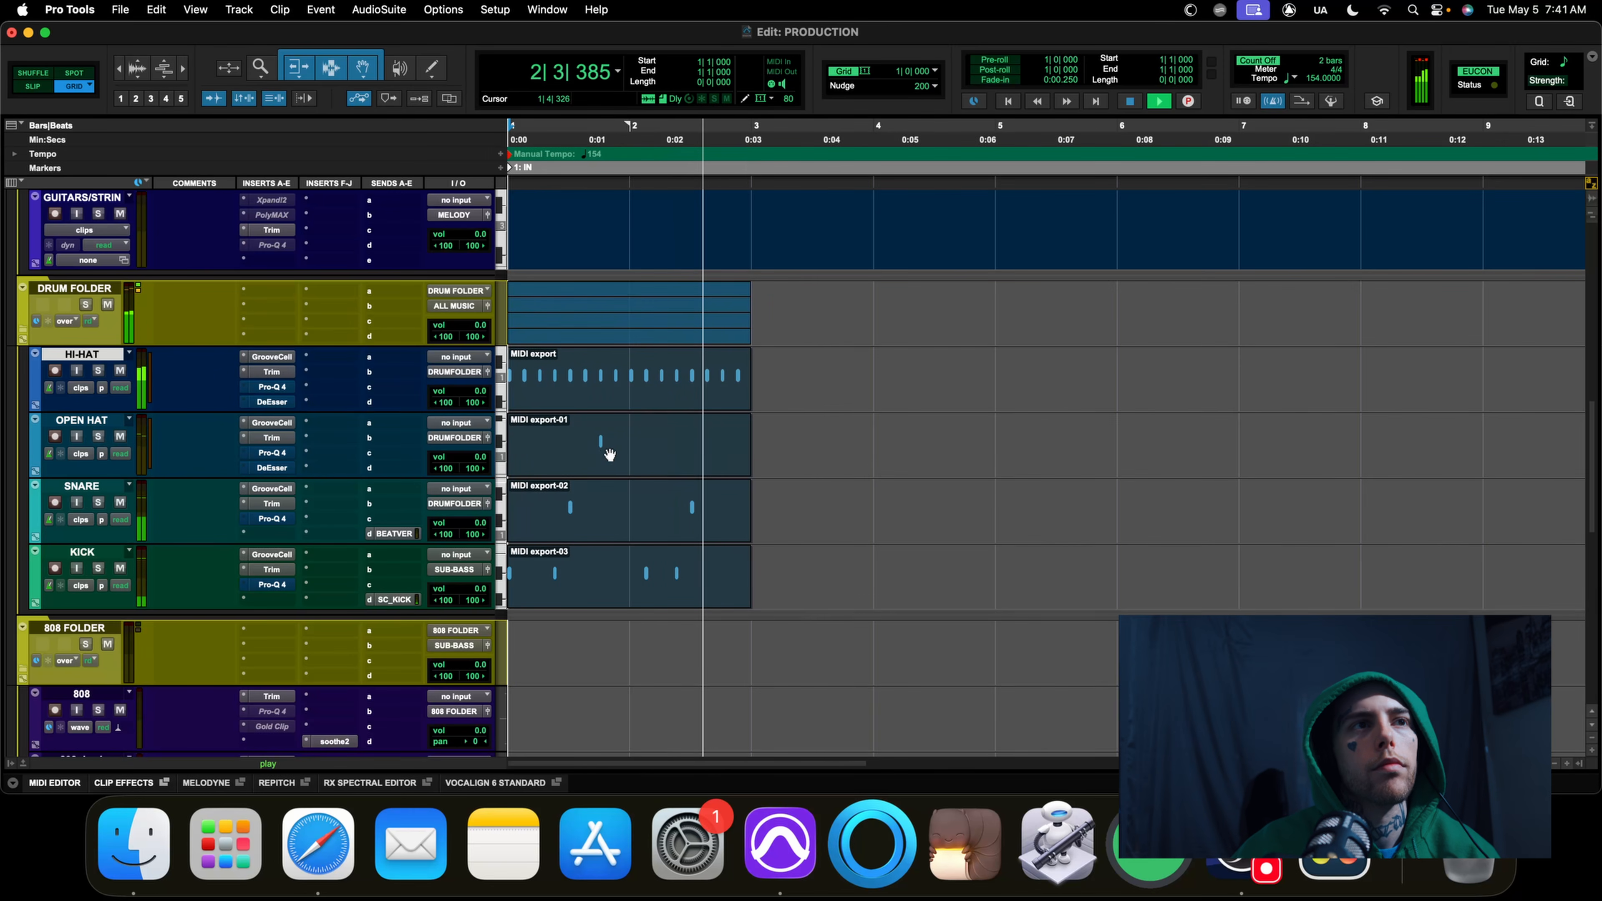
key("space")
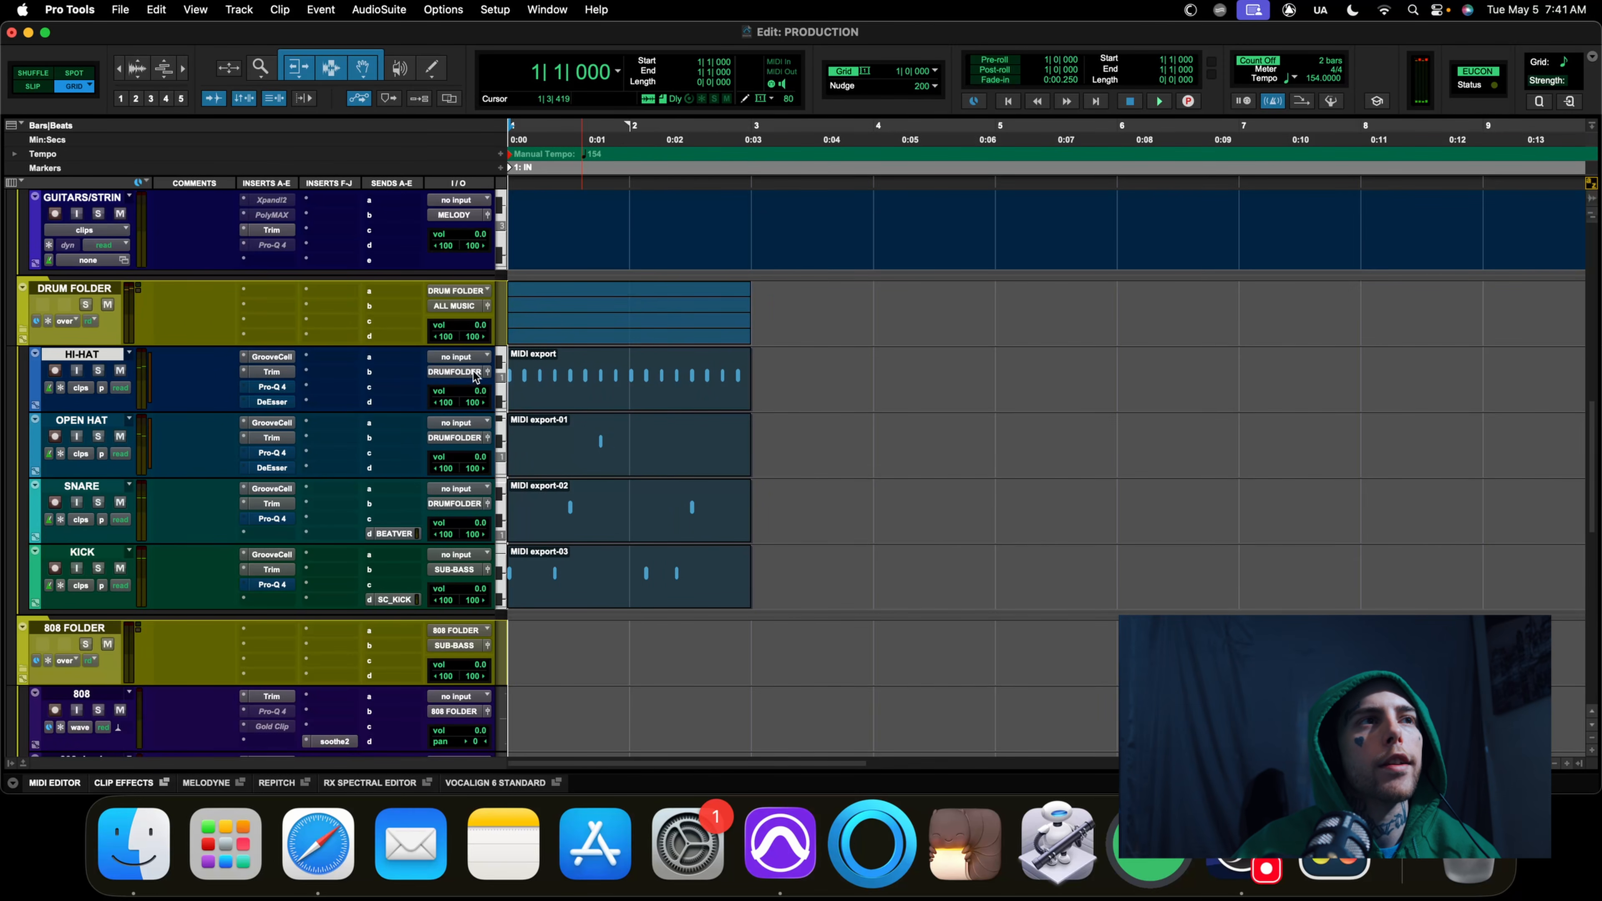
Lower the HI-HAT track's Trim gain to -8.2 dB and play the drums to check its level
left_click(488, 371)
left_click(272, 372)
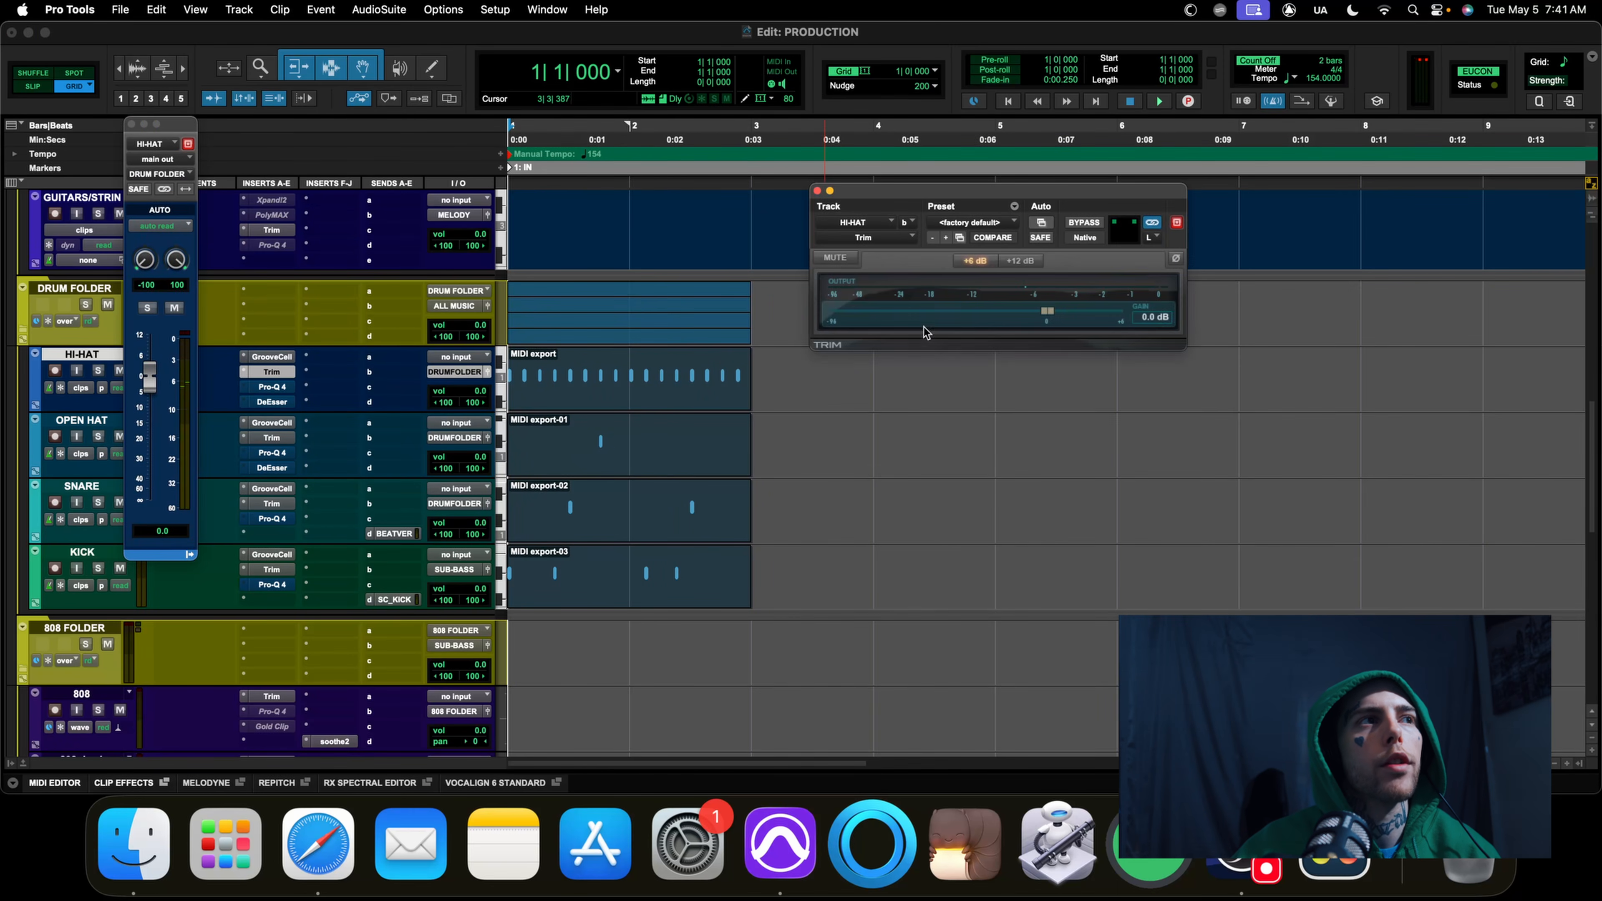
left_click_drag(997, 309, 989, 310)
key("space")
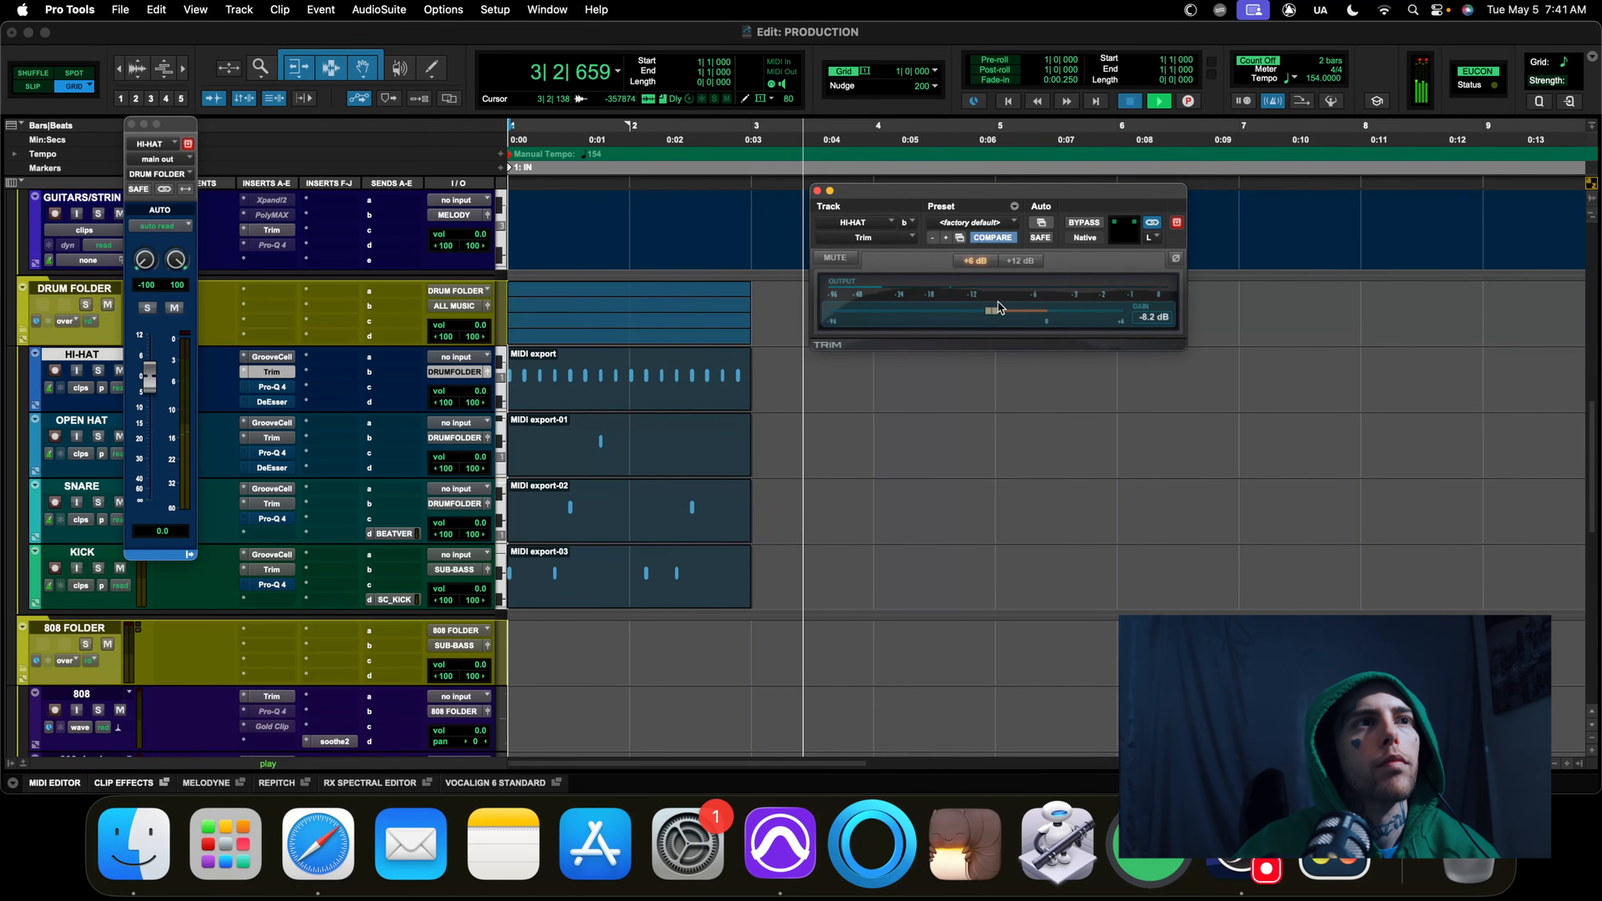
key("space")
Copy the HI-HAT track's Trim insert to the OPEN HAT track and set its gain to -6.5 dB while auditioning the drums
left_click(267, 438)
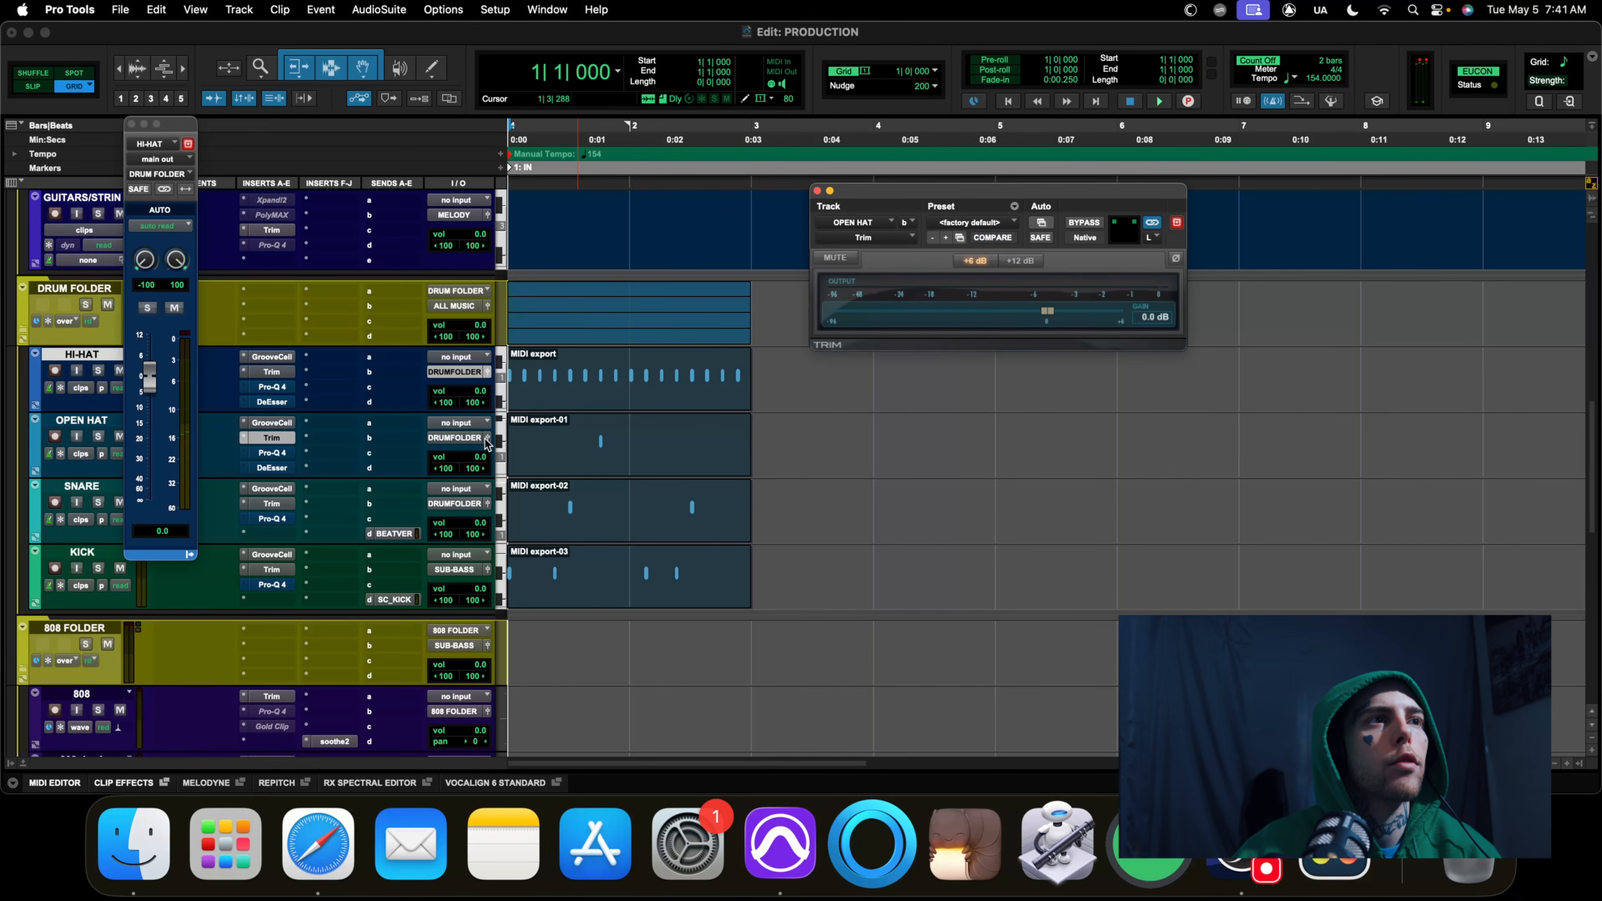
left_click(478, 442)
left_click_drag(278, 373, 276, 440)
key("space")
left_click(278, 439)
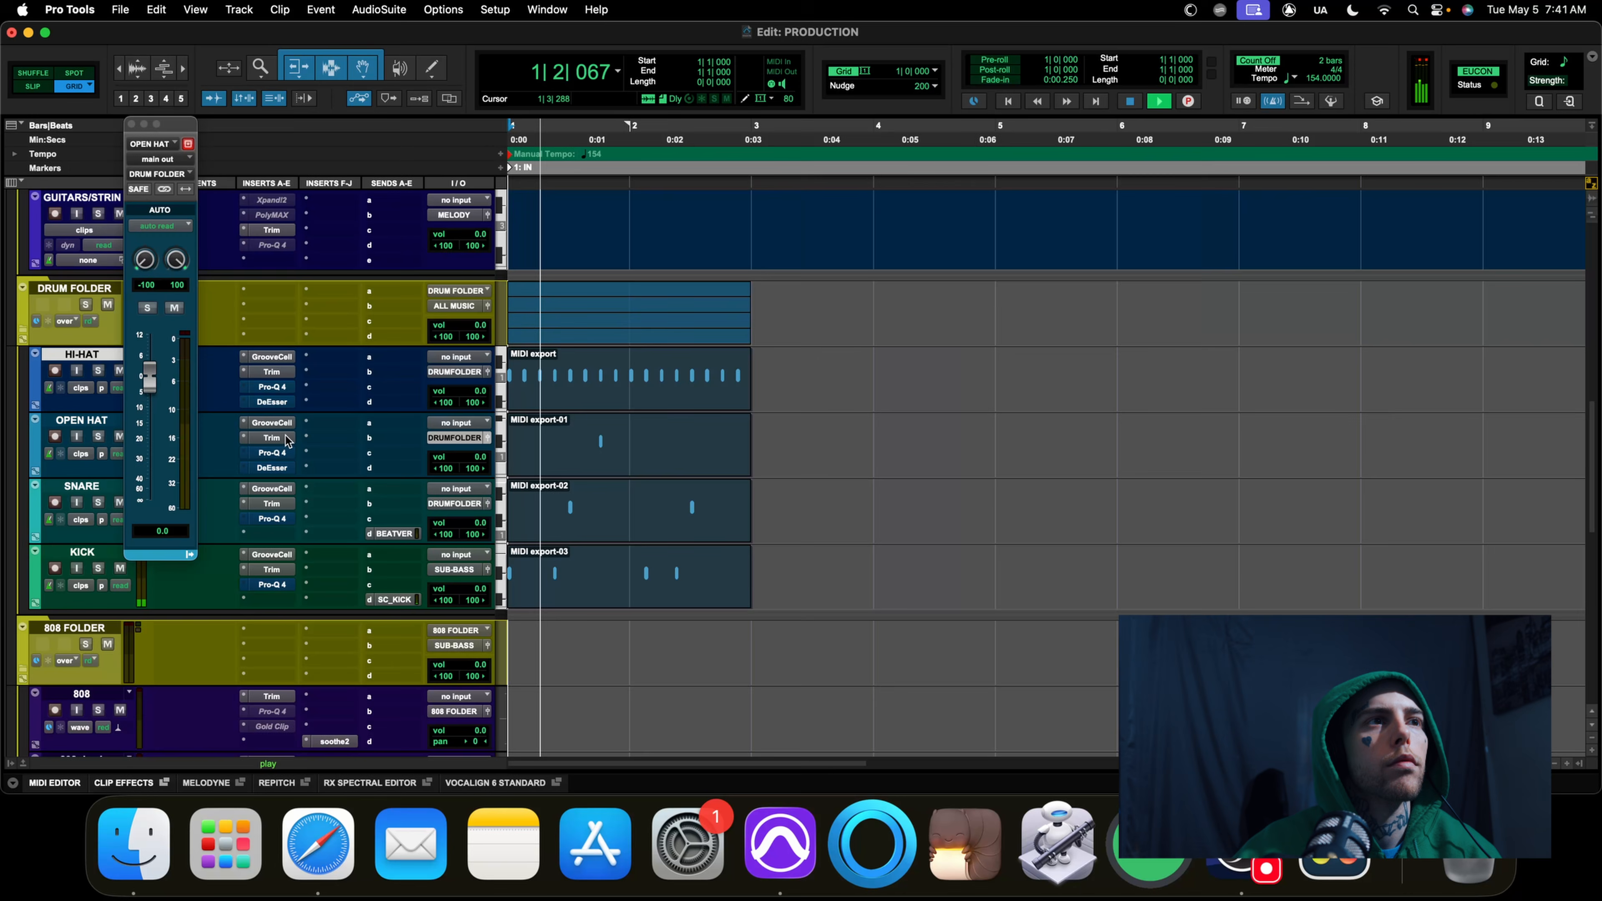
left_click(282, 439)
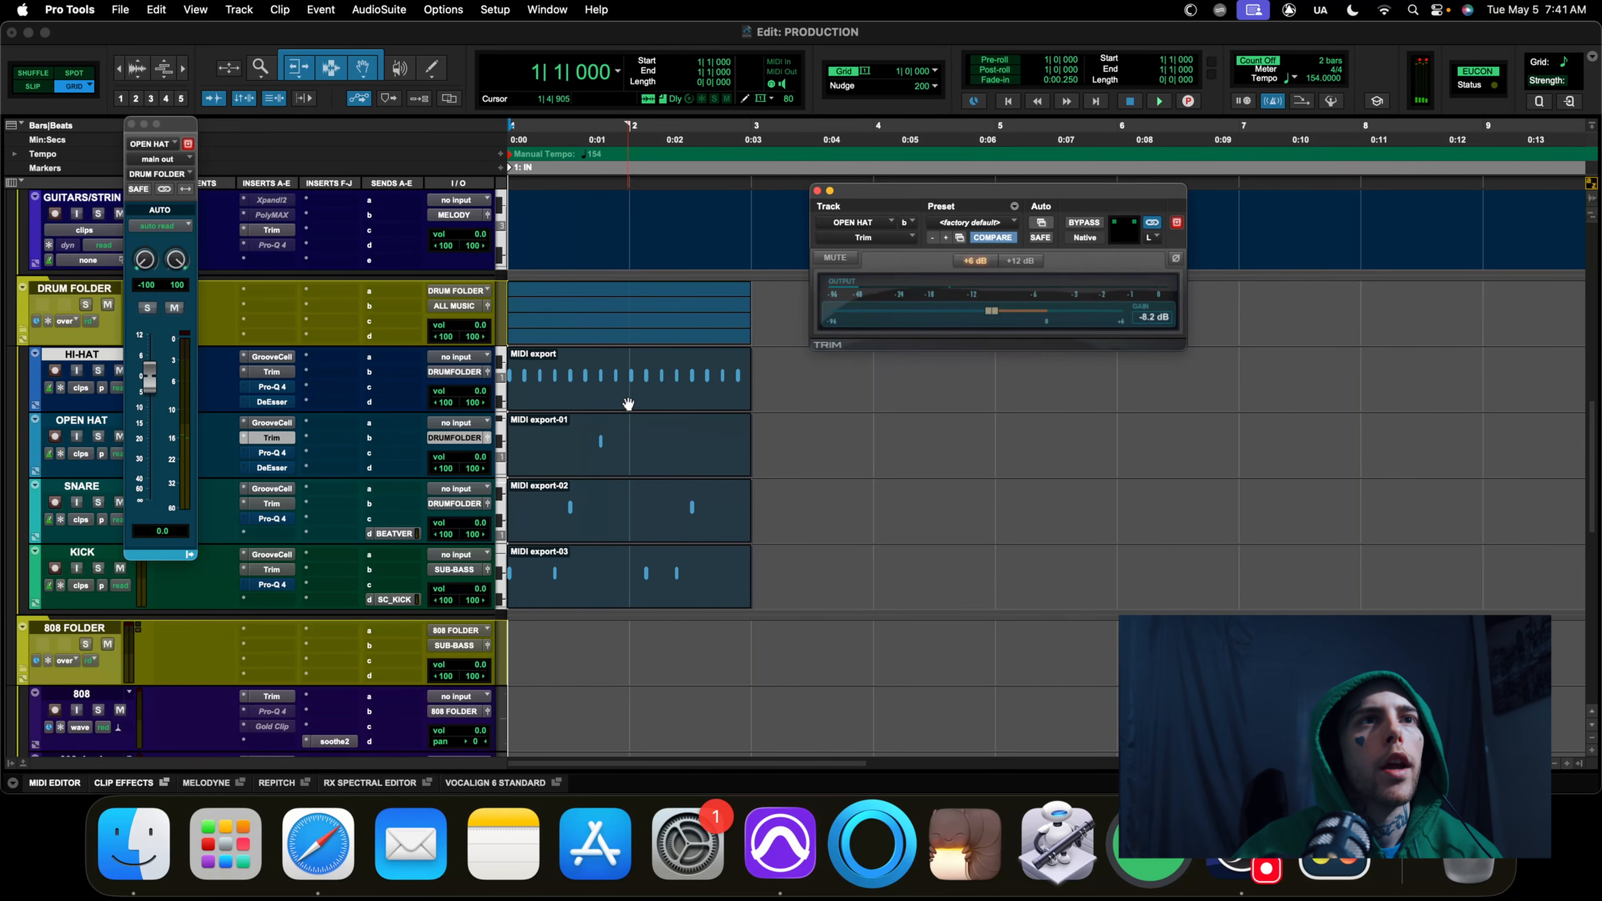
key("space")
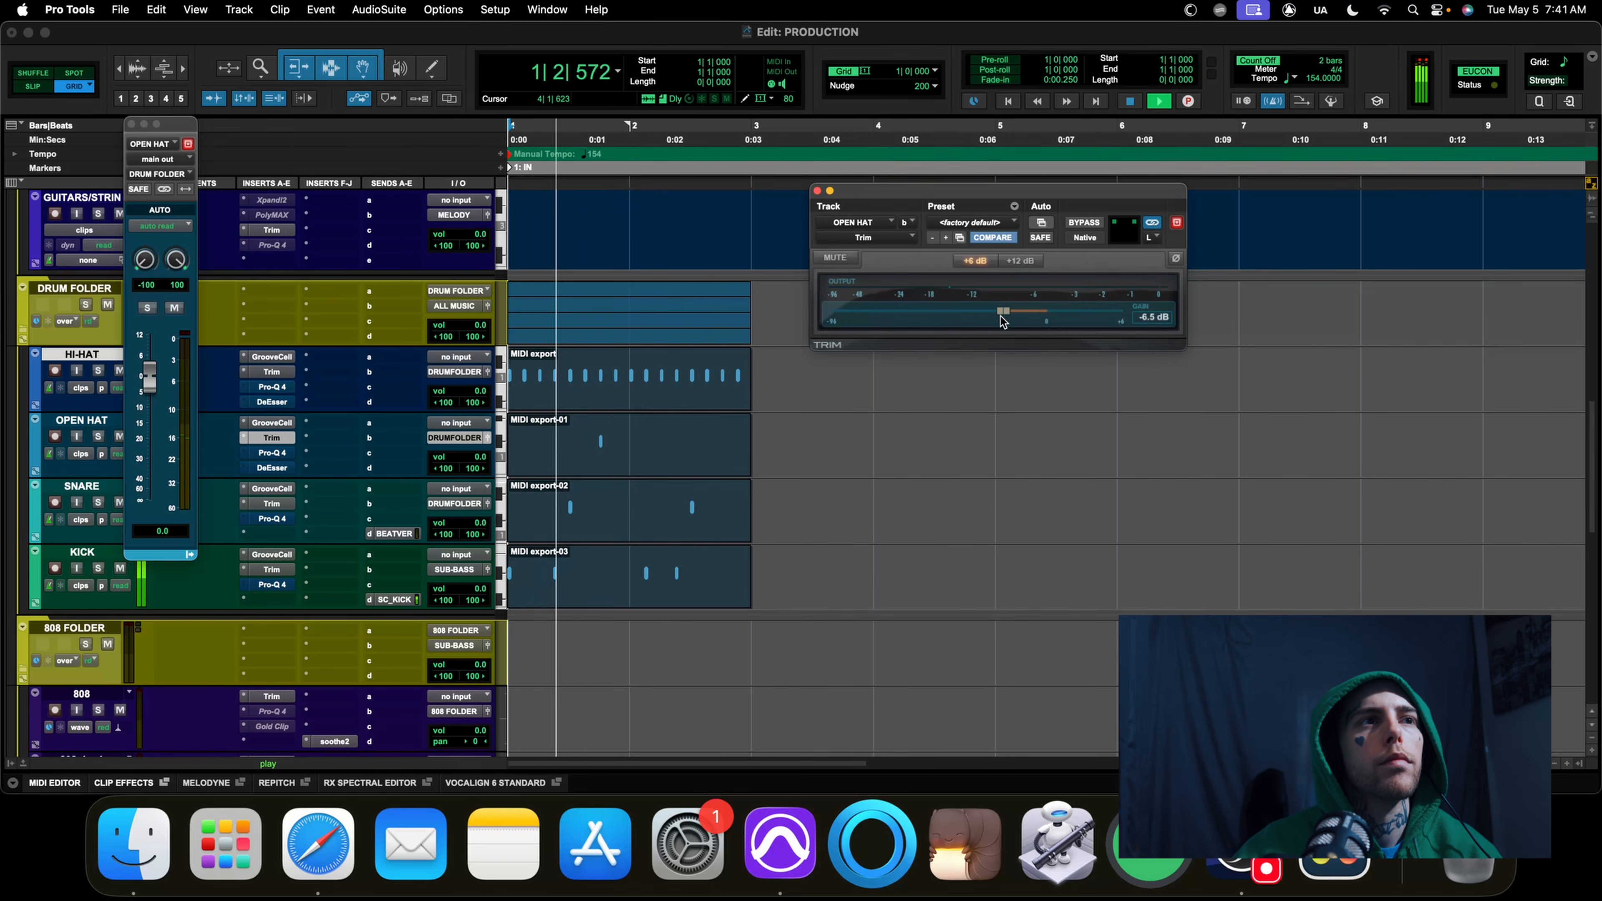
key("space")
left_click(817, 191)
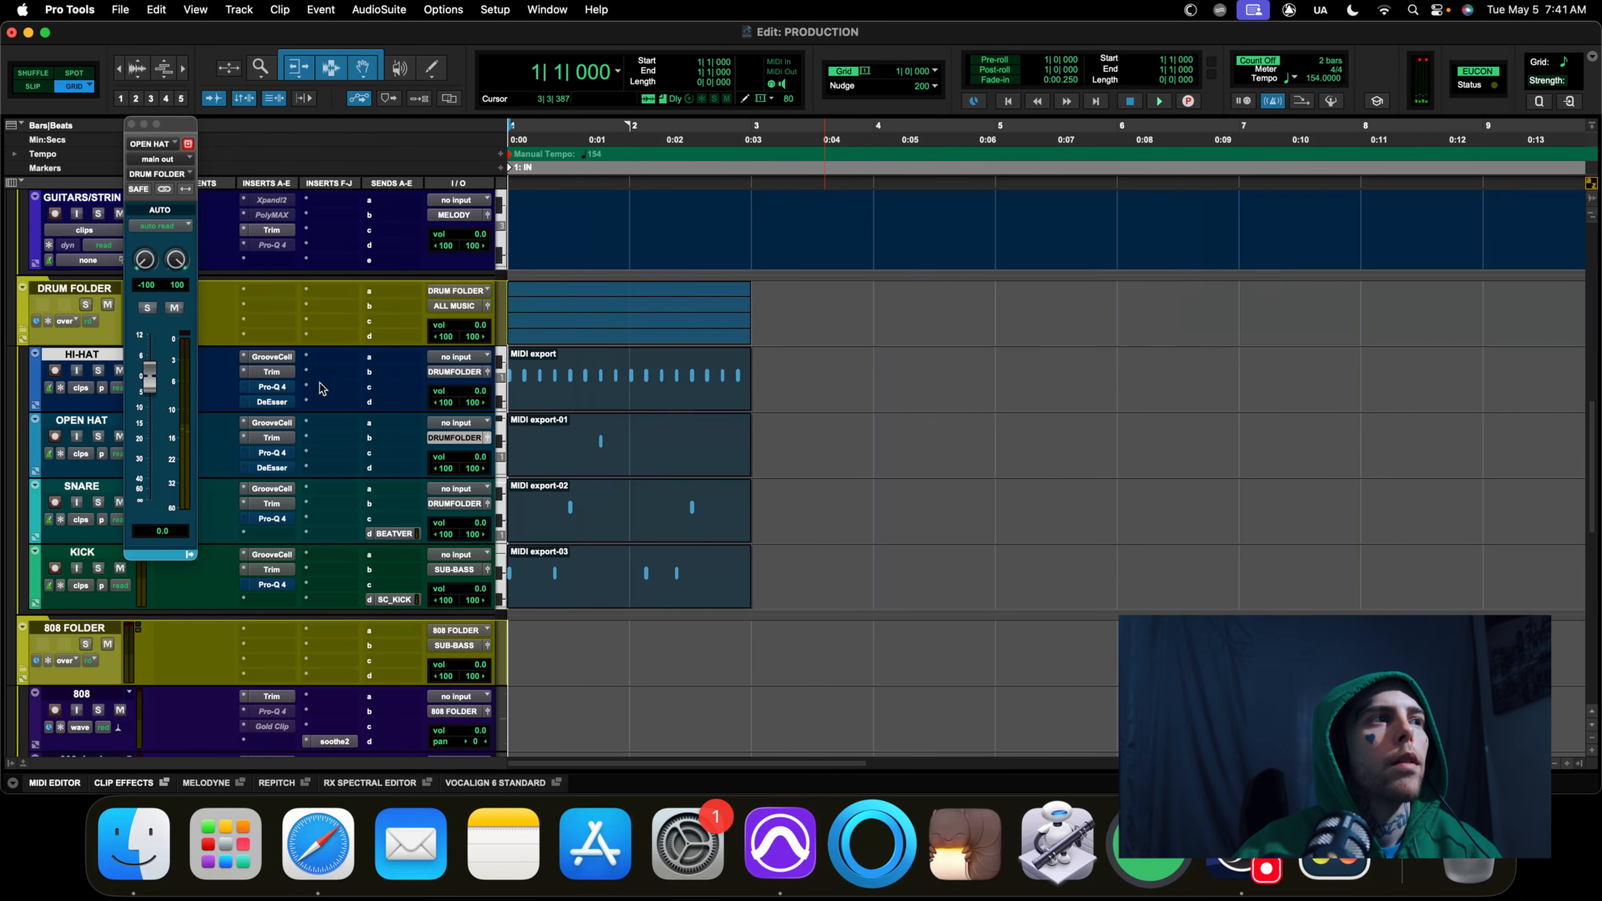
Lower the SNARE track's Trim gain to -4.4 dB while repeatedly auditioning the drums, then close the plug-in
left_click(272, 505)
left_click(488, 505)
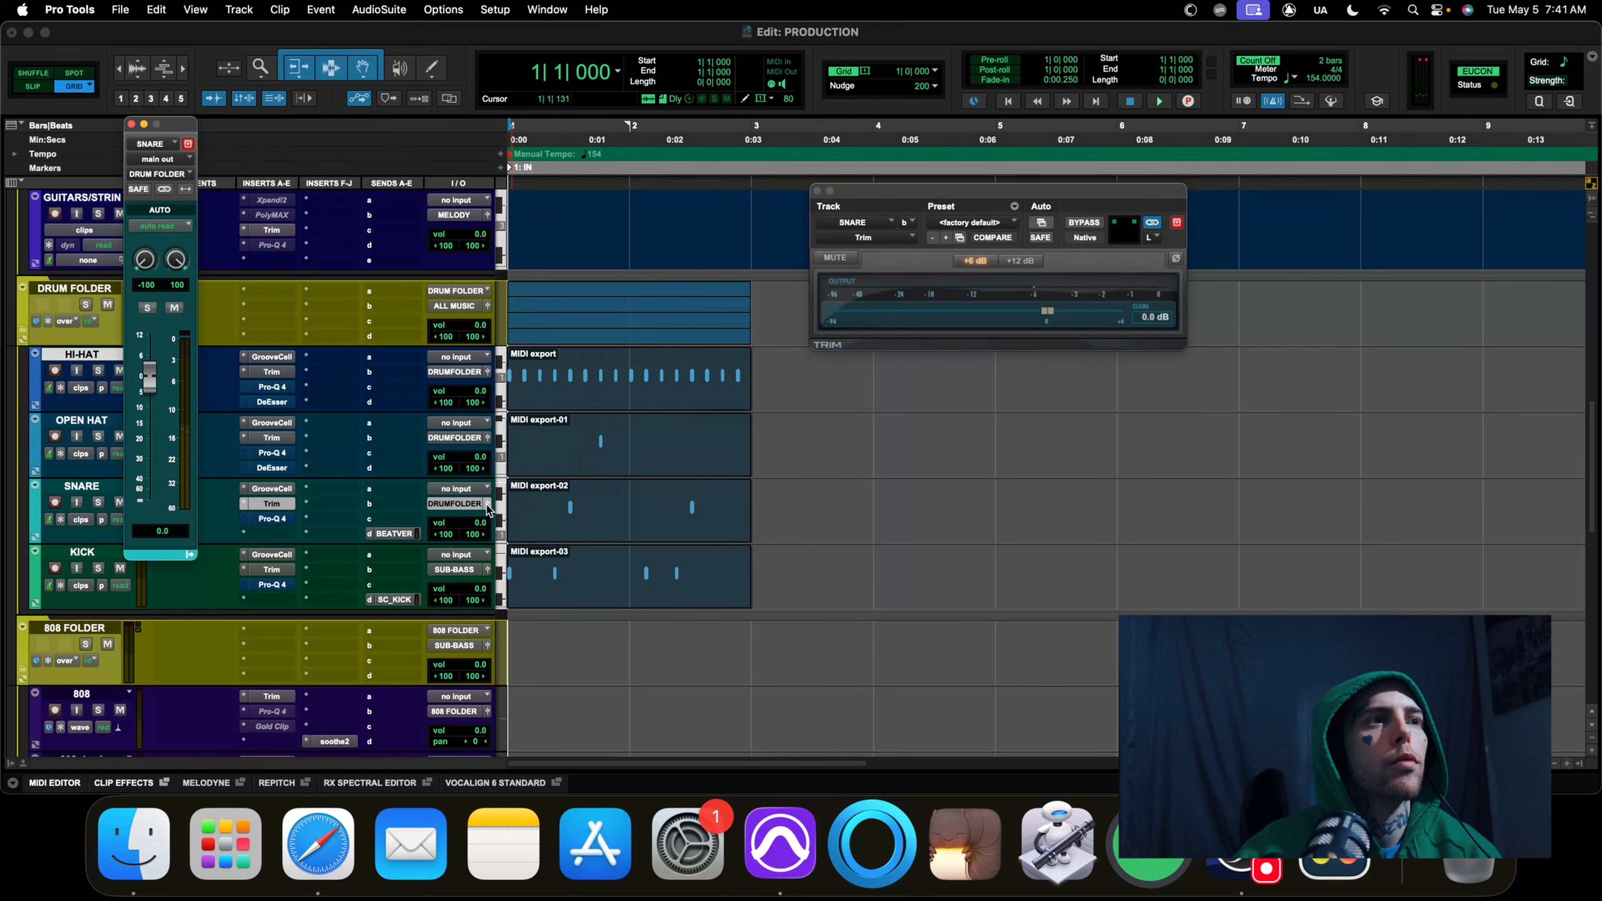
key("space")
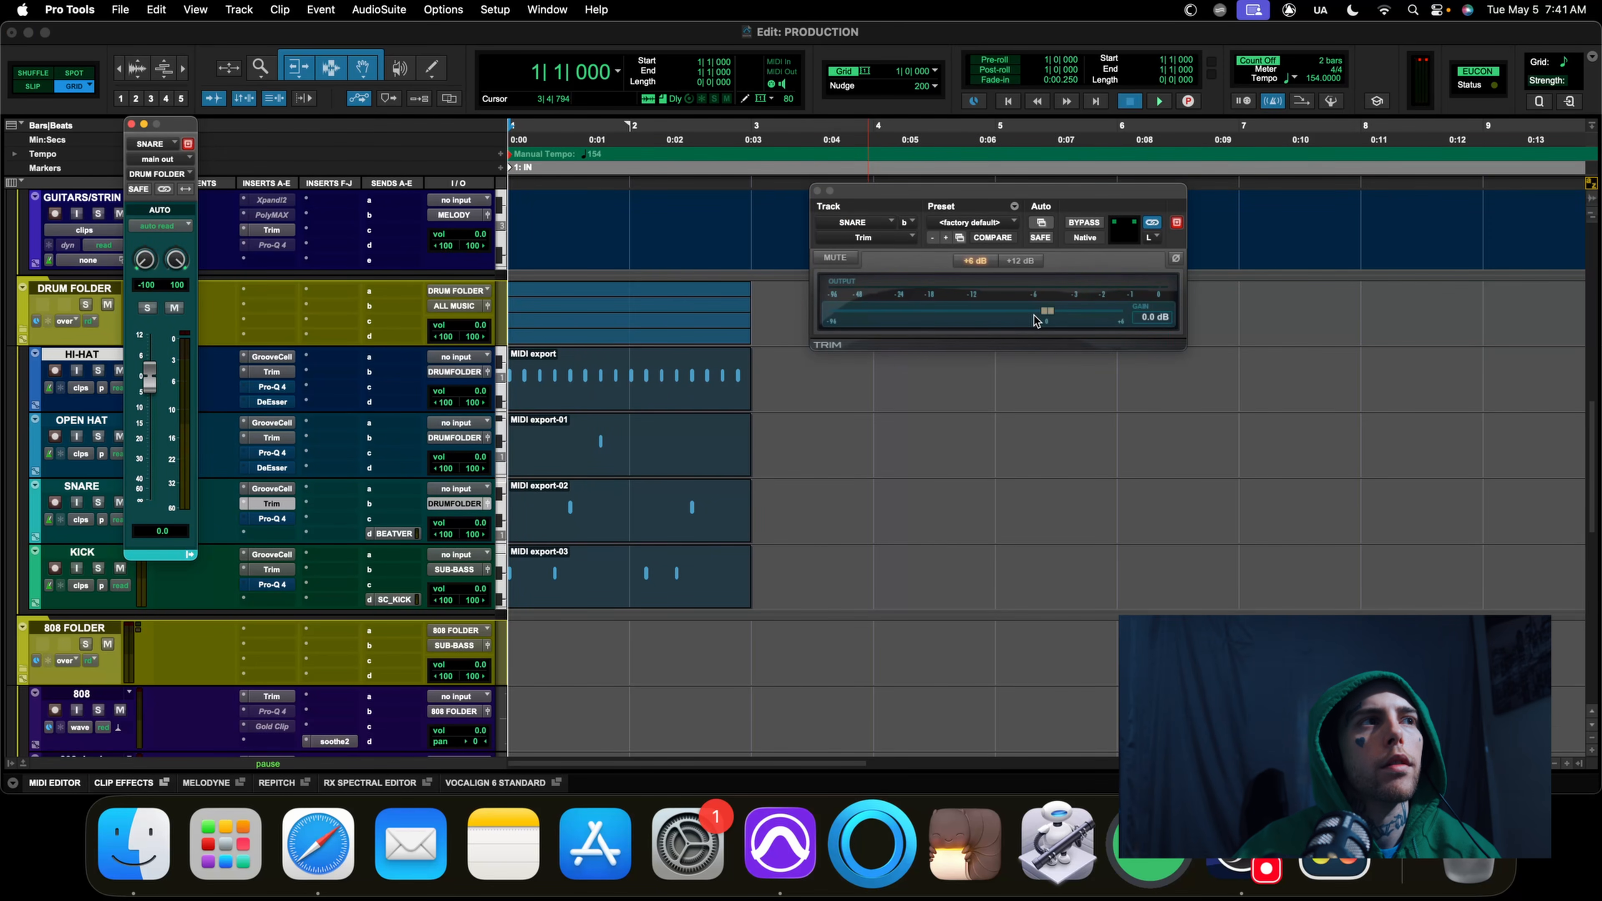
key("space")
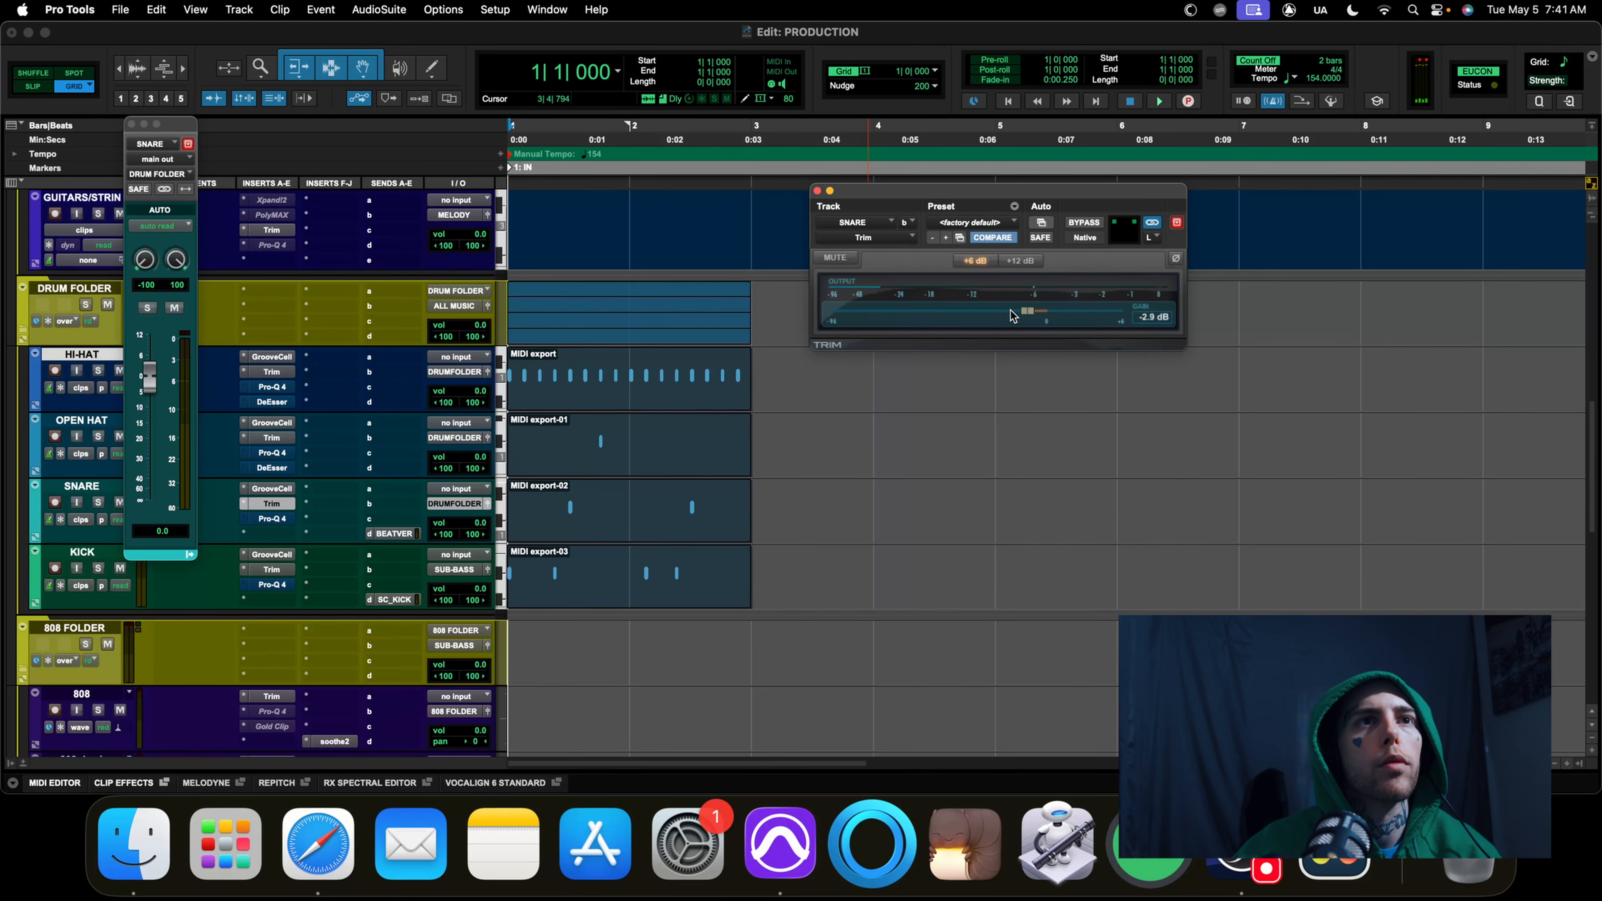
key("space")
left_click_drag(1011, 310, 1012, 311)
key("space")
key("space")
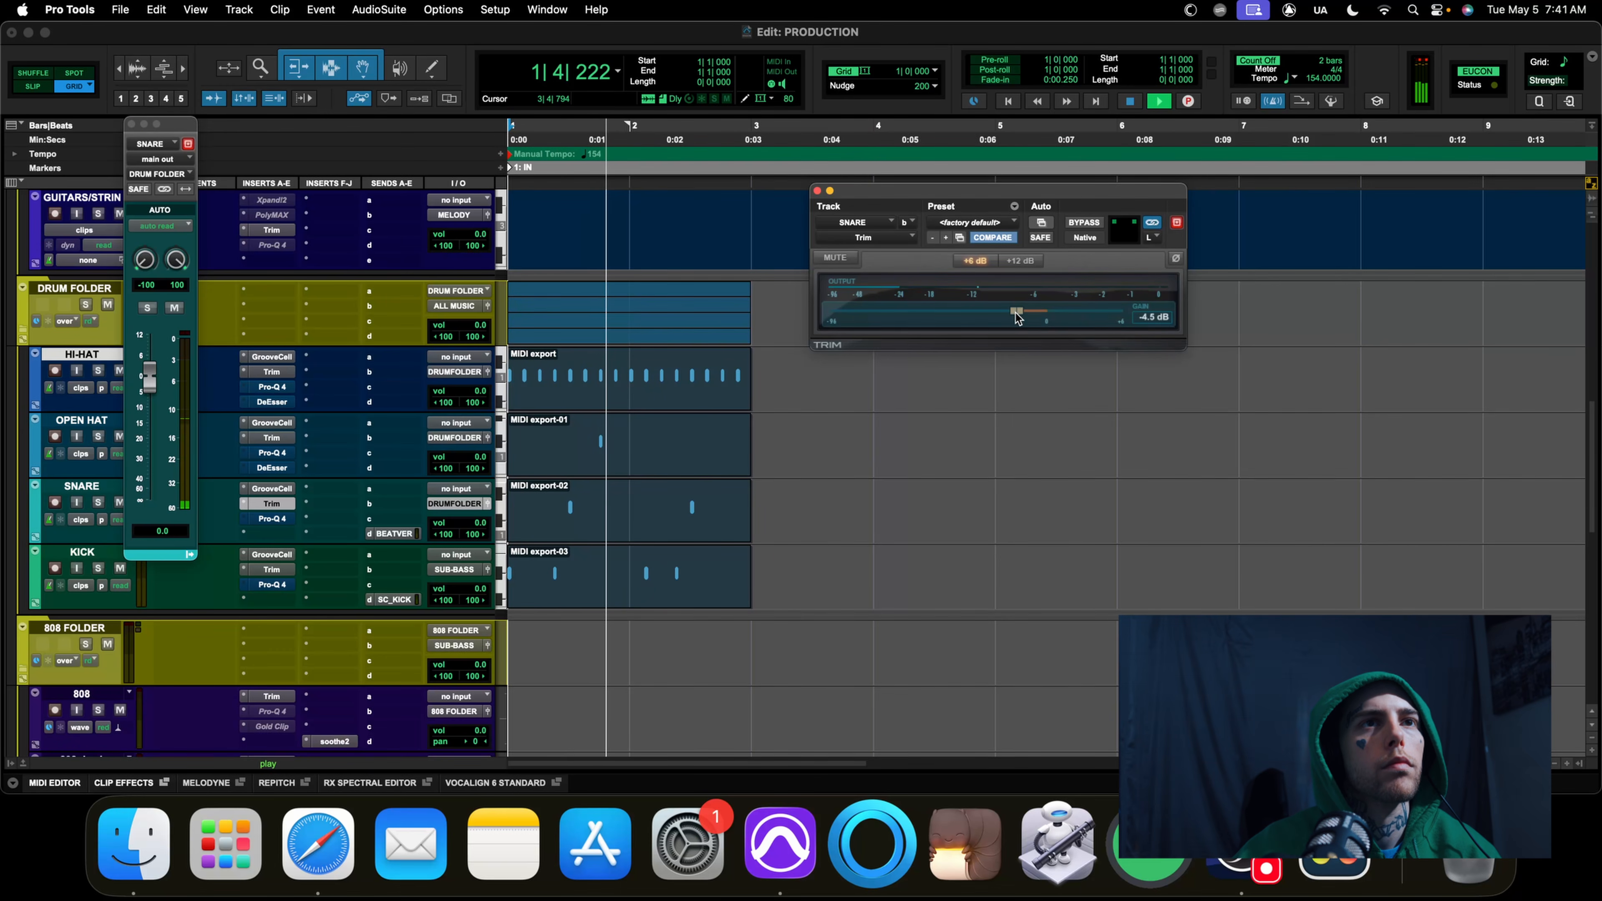
key("space")
key("space")
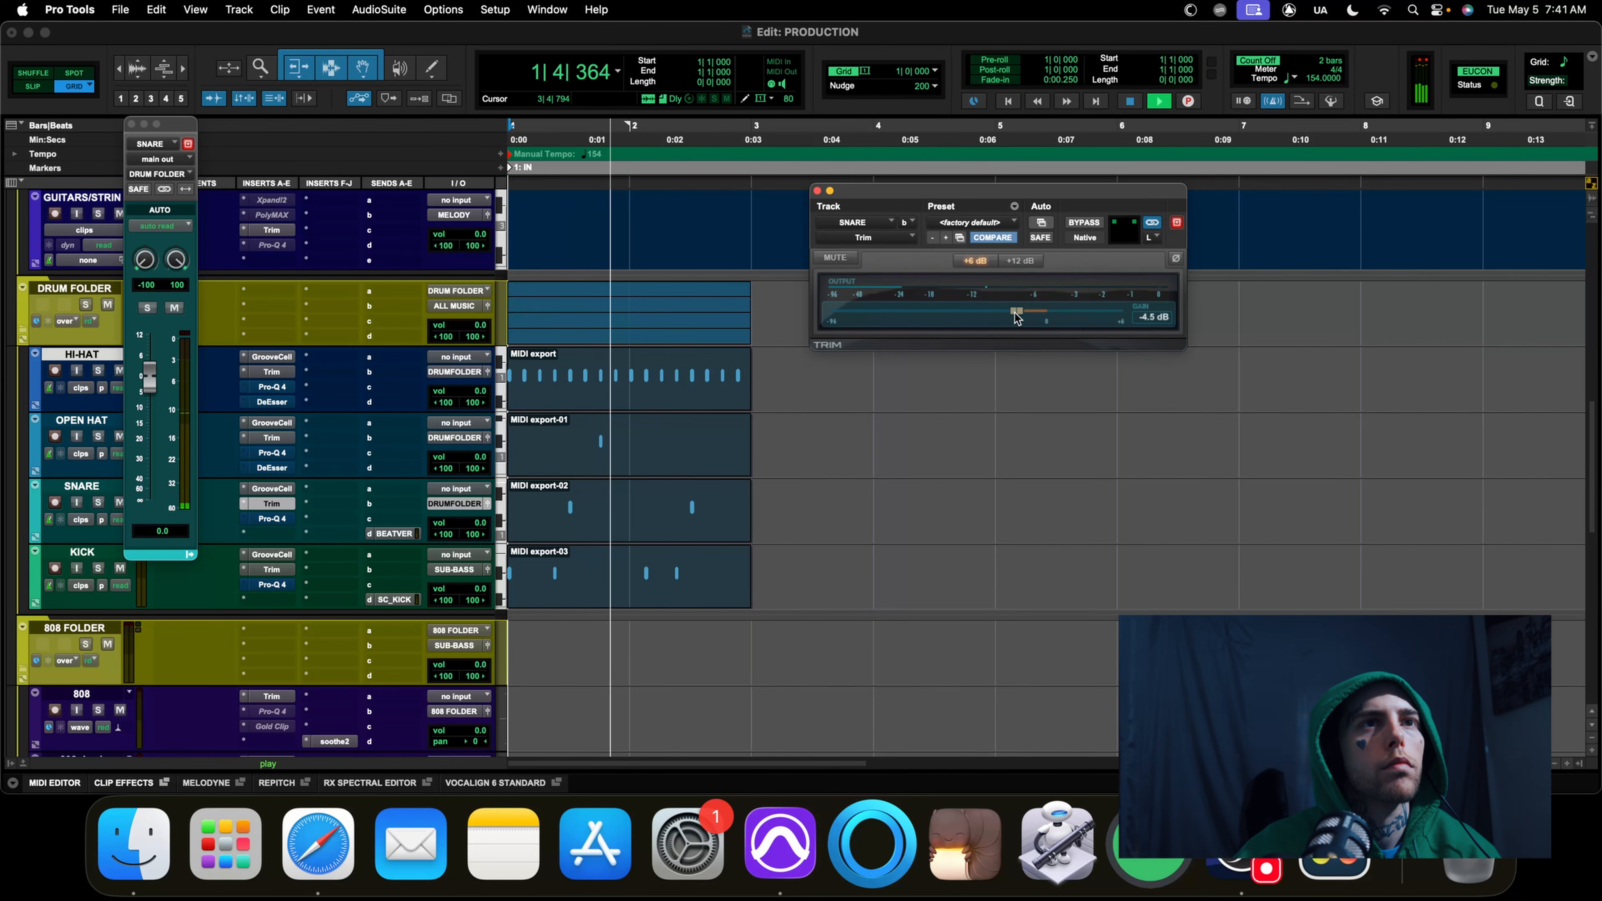
left_click_drag(1015, 313, 1016, 312)
key("space")
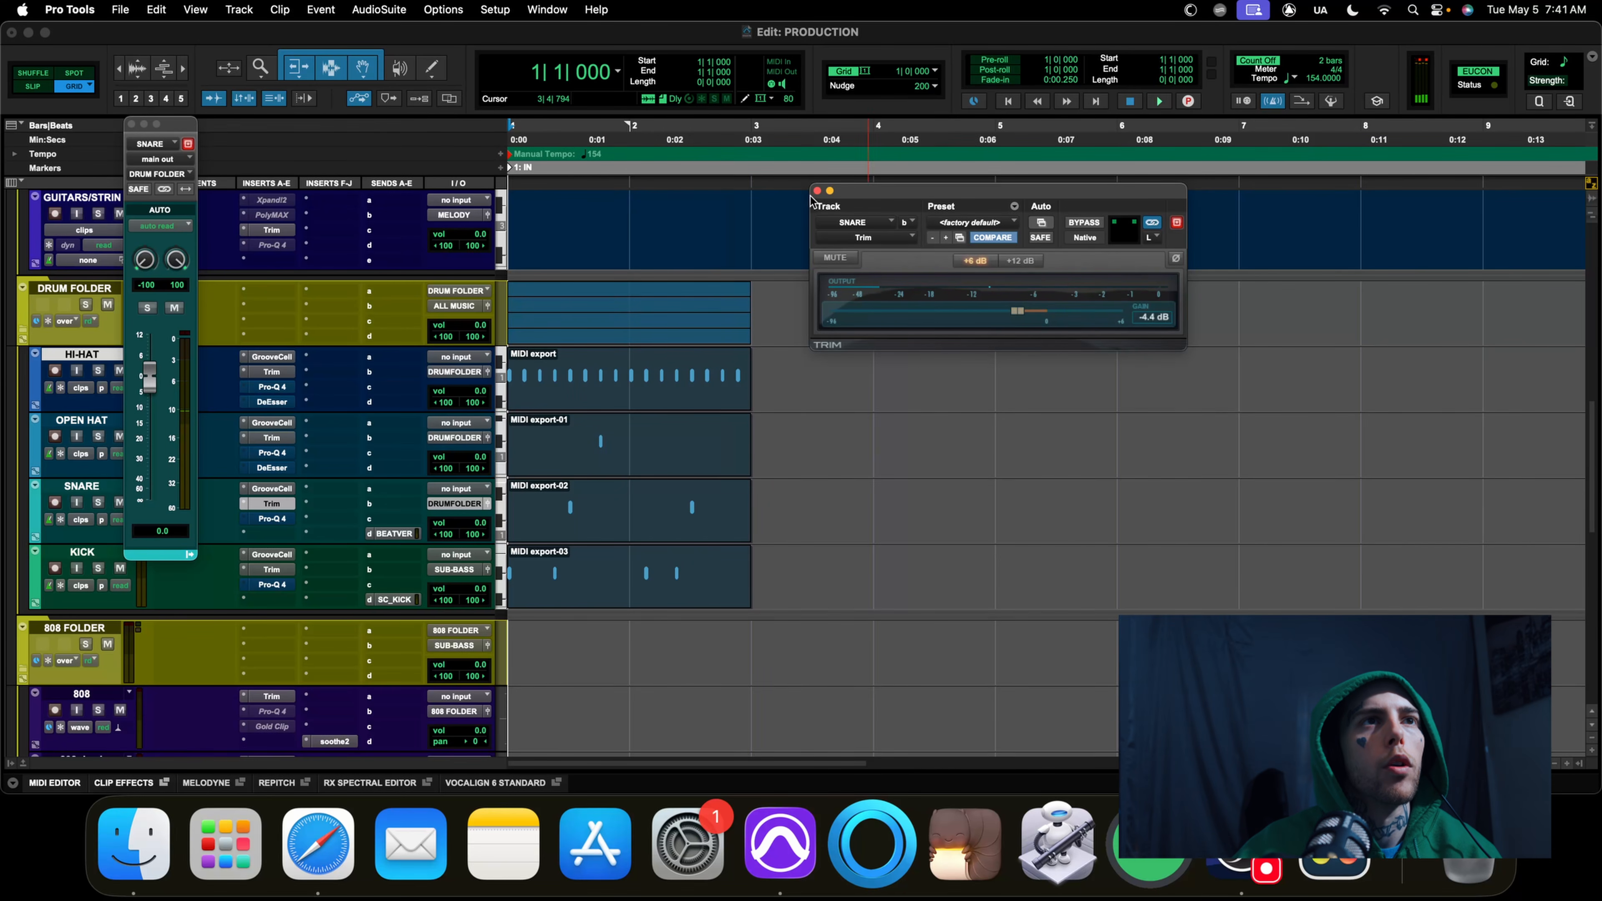
left_click(817, 190)
Check the KICK level in playback with its Trim plug-in and output fader open, and close both windows
left_click(270, 570)
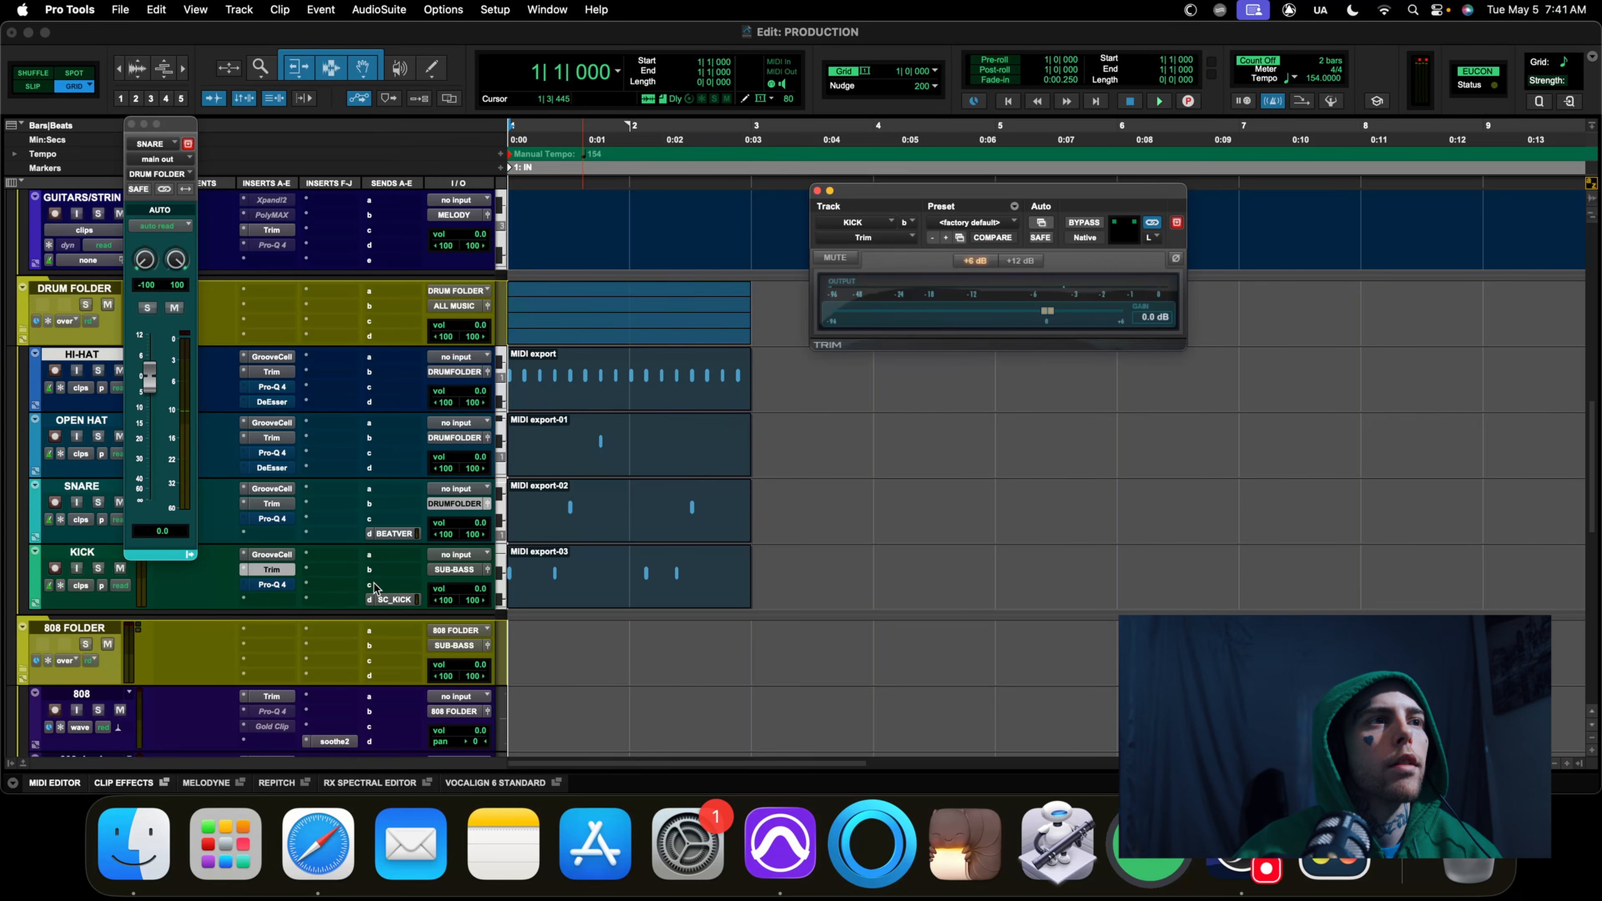
left_click(487, 571)
key("space")
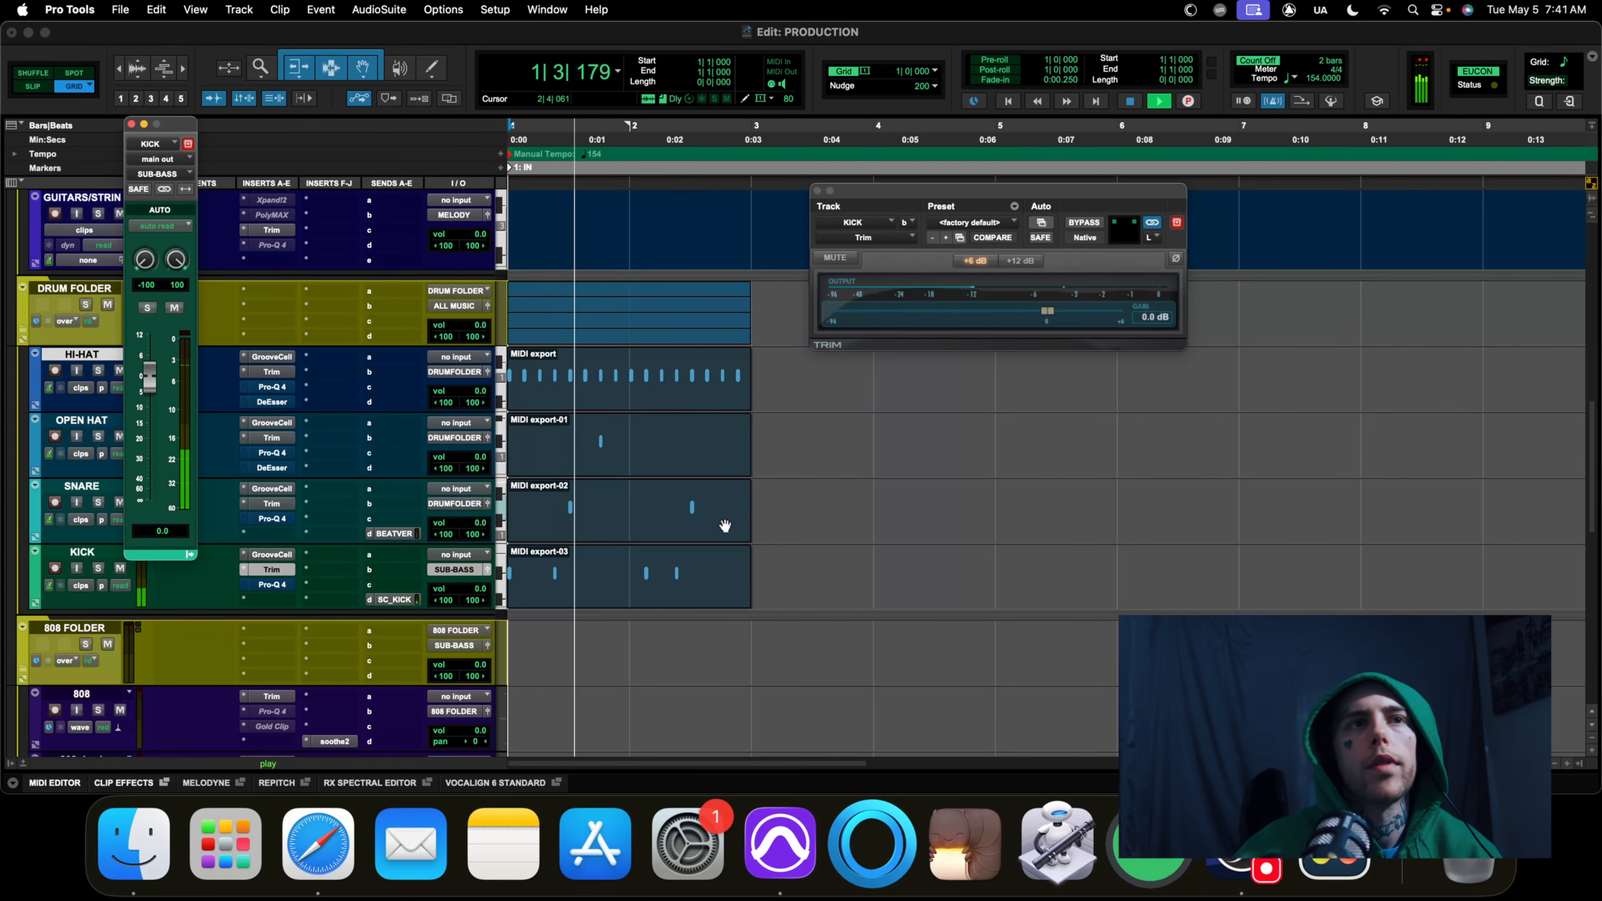
left_click(817, 190)
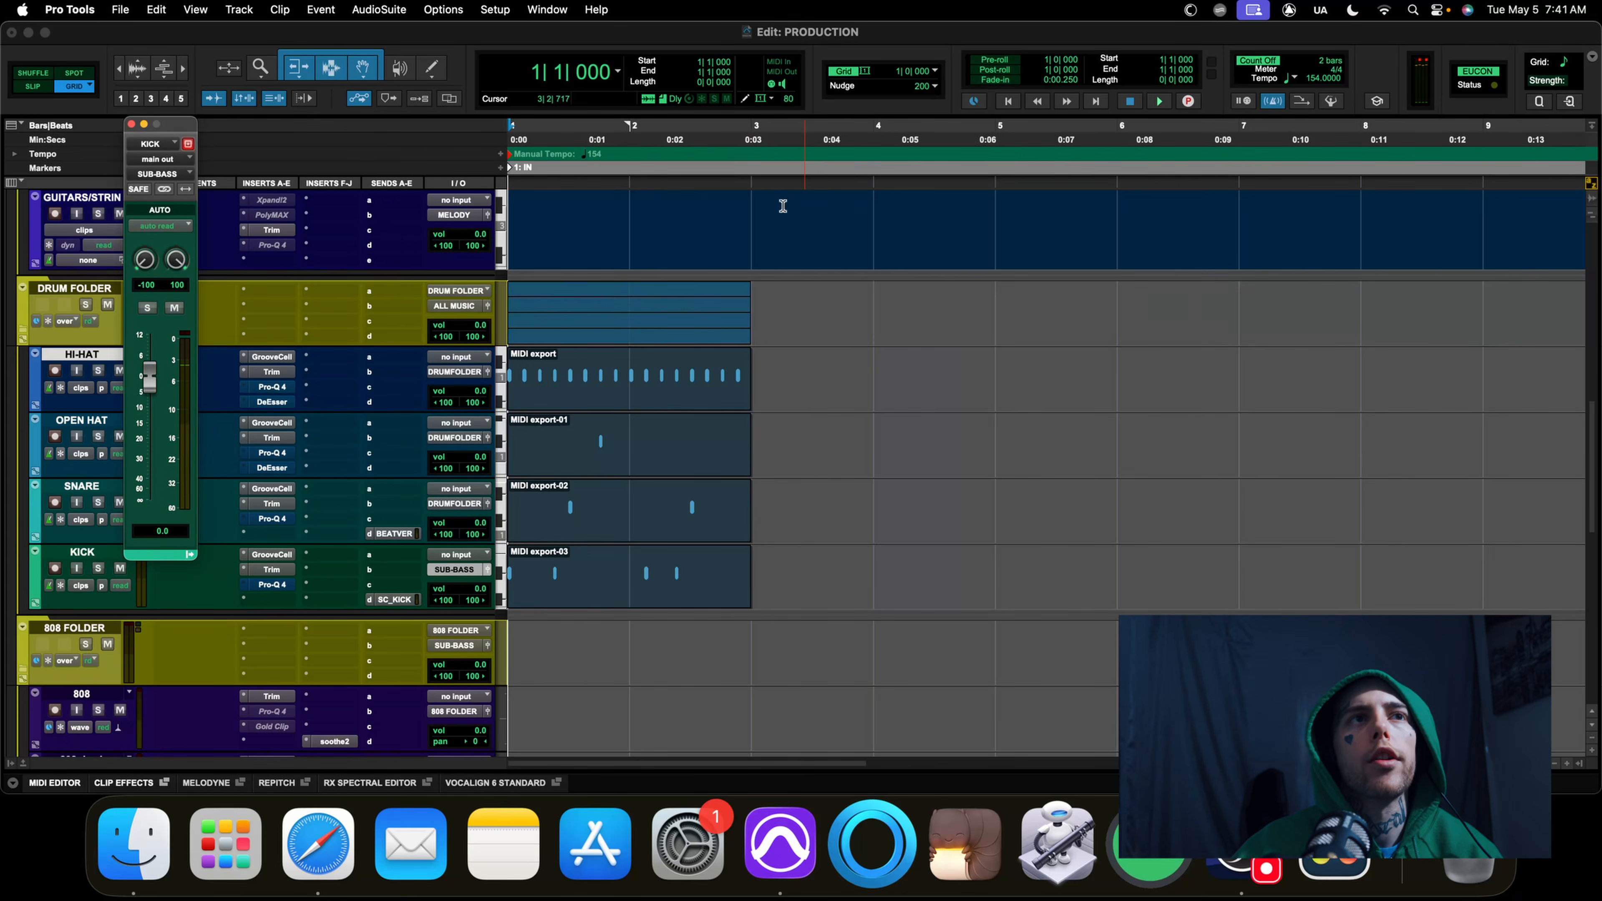
left_click(131, 124)
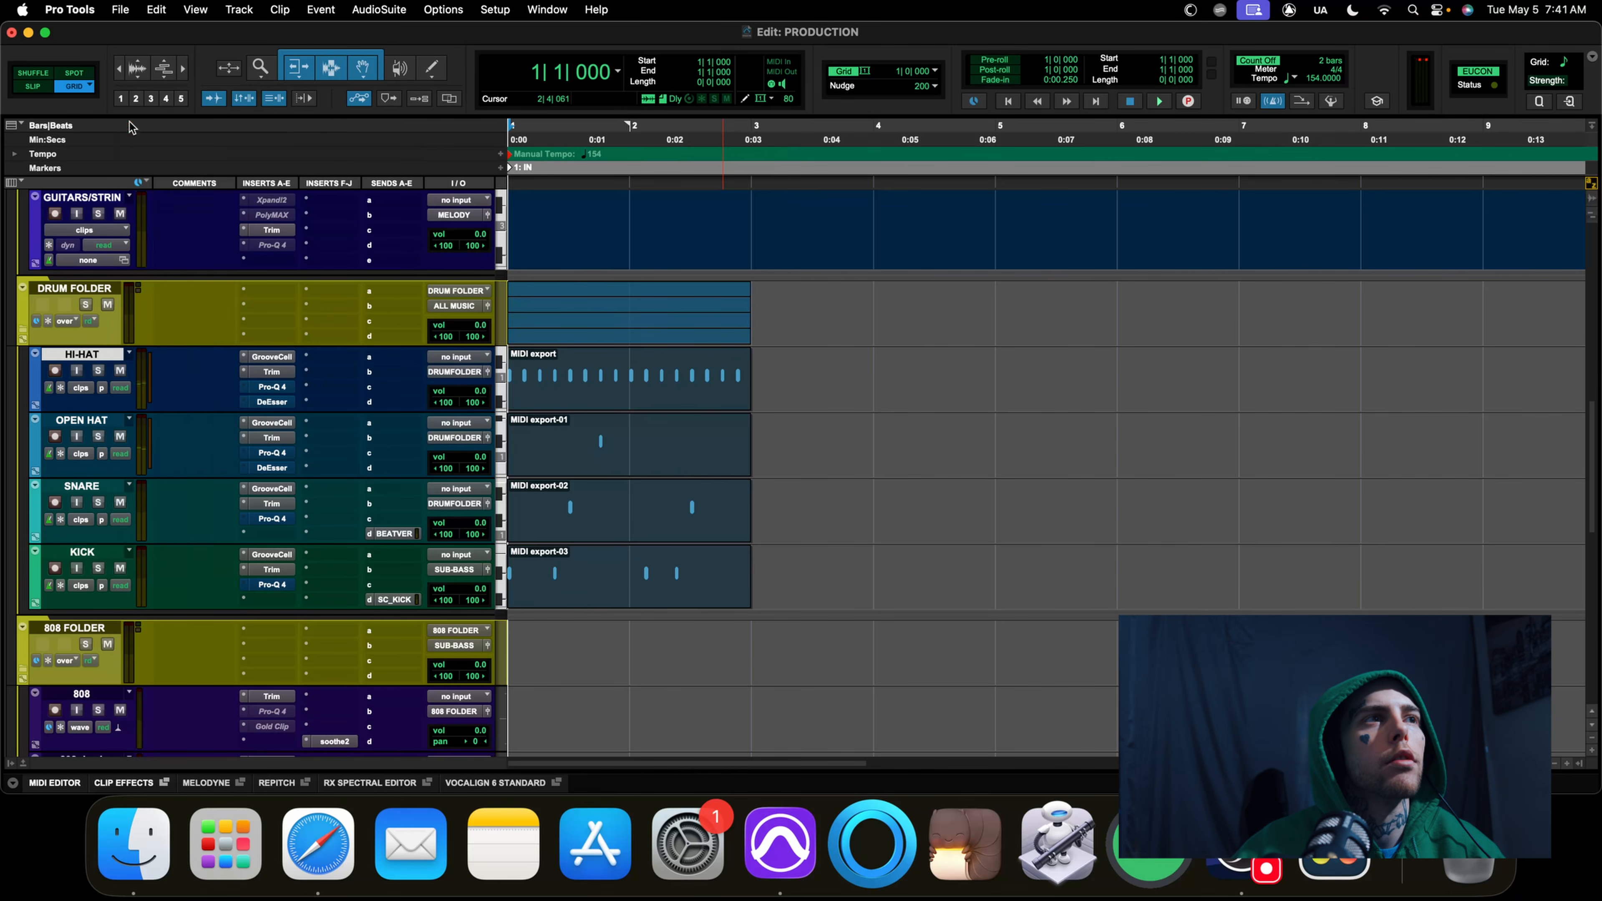
Duplicate the two-bar HI-HAT, OPEN HAT, SNARE and KICK clips from bar 1 to bar 3
scroll(1082, 605, "up", 4)
scroll(1073, 600, "down", 4)
key("r")
key("t")
scroll(829, 539, "up", 4)
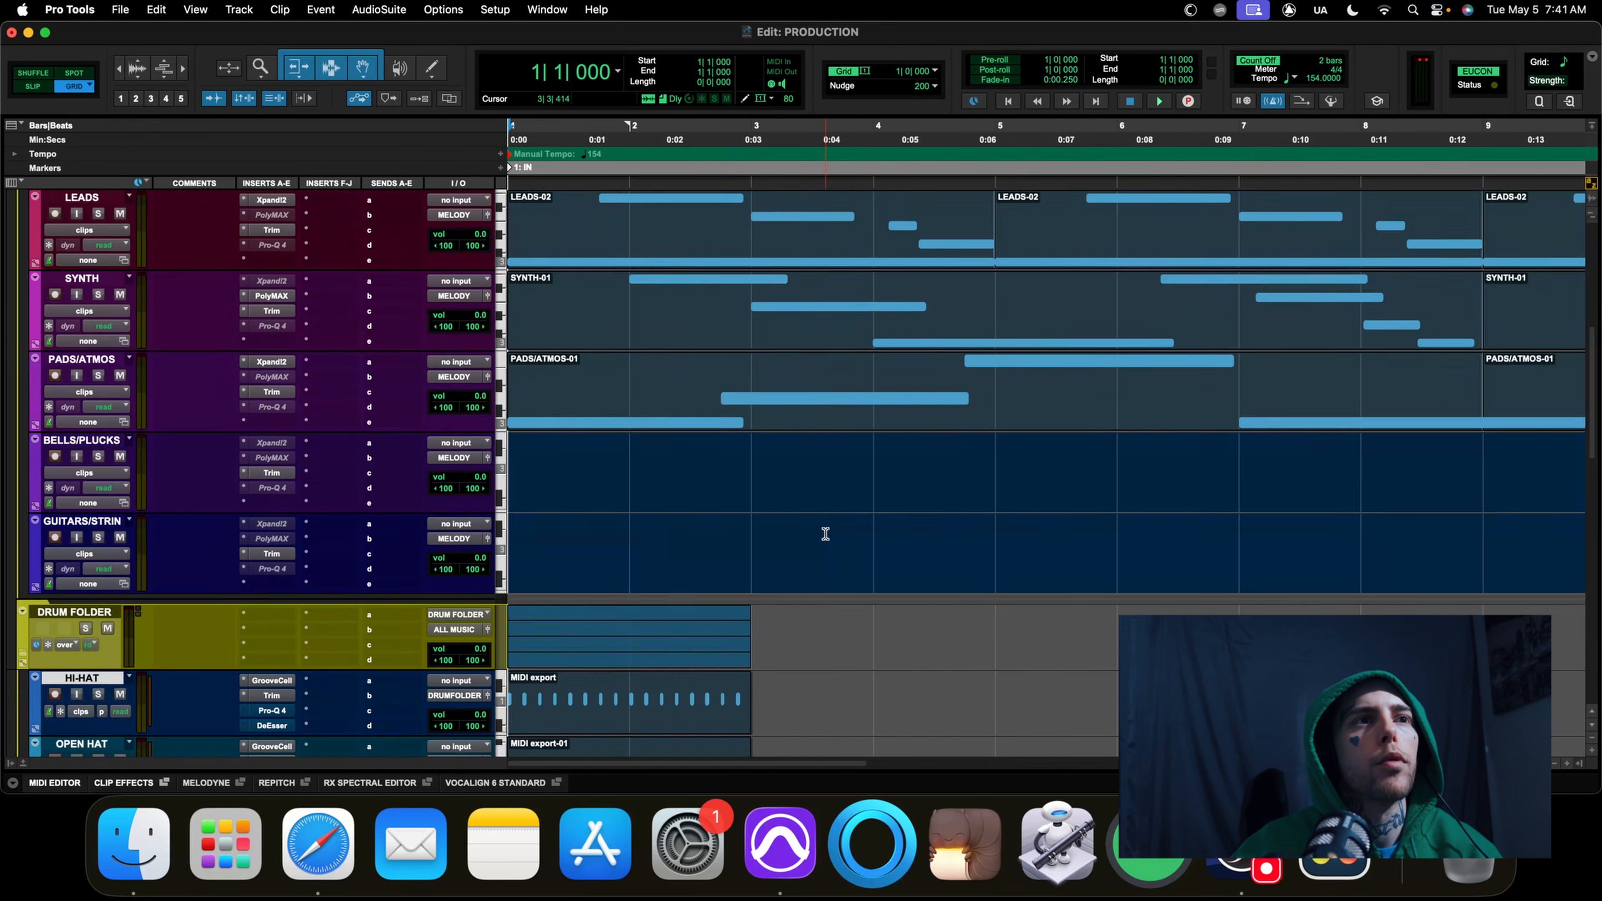
key("r")
key("r")
scroll(803, 541, "down", 5)
key("t")
scroll(654, 525, "up", 3)
key("r")
key("t")
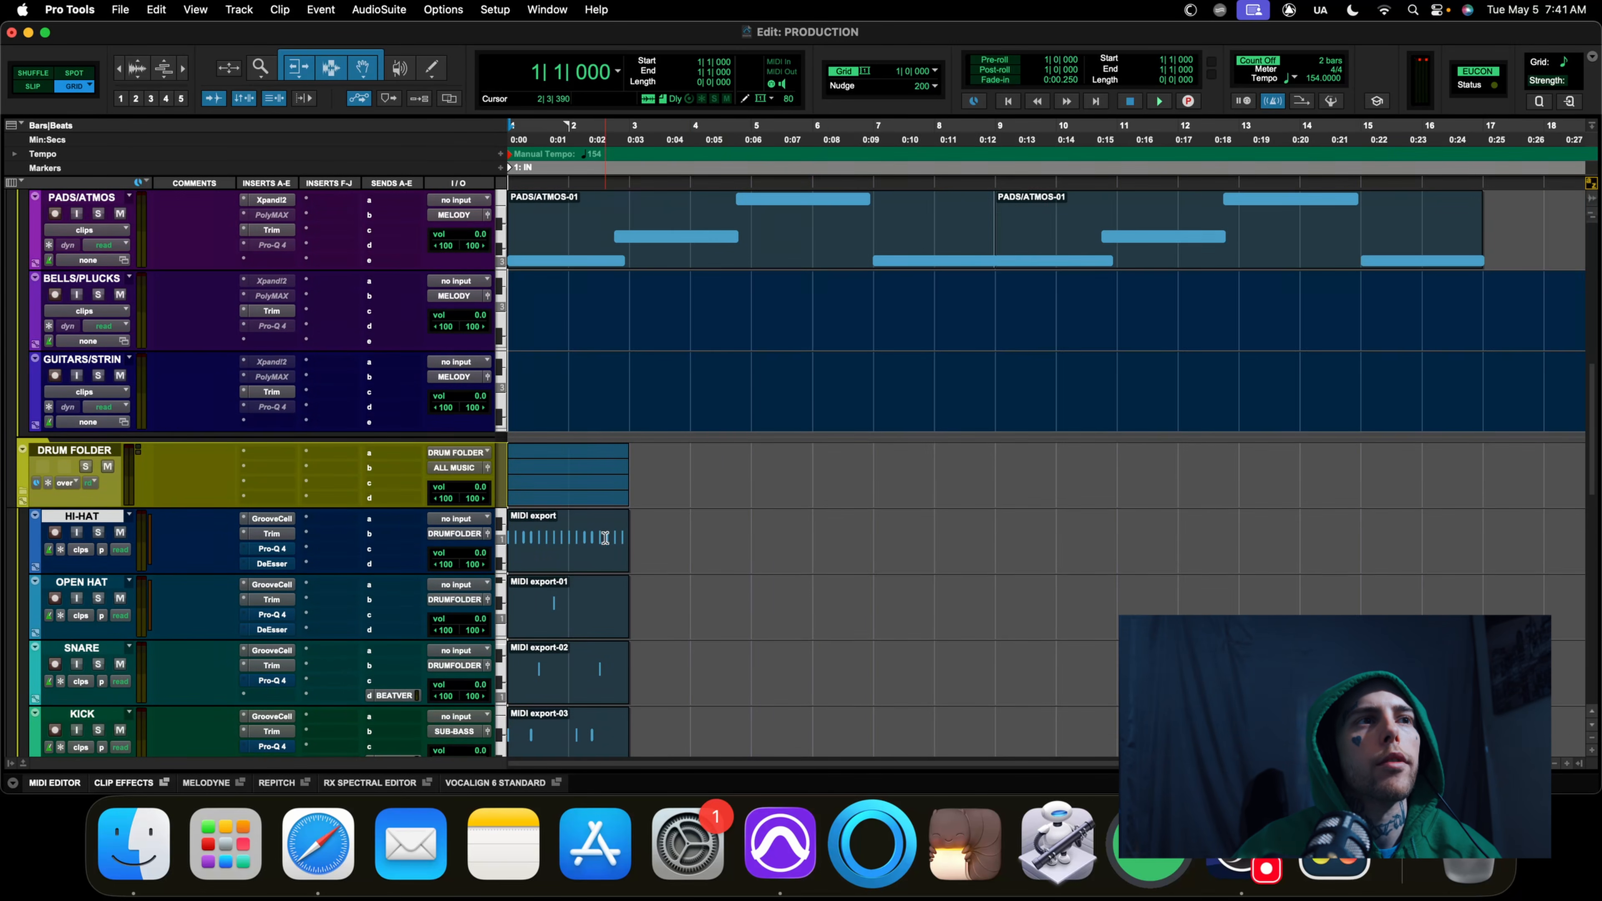
left_click(539, 548)
scroll(573, 590, "down", 3)
left_click(565, 603, "shift")
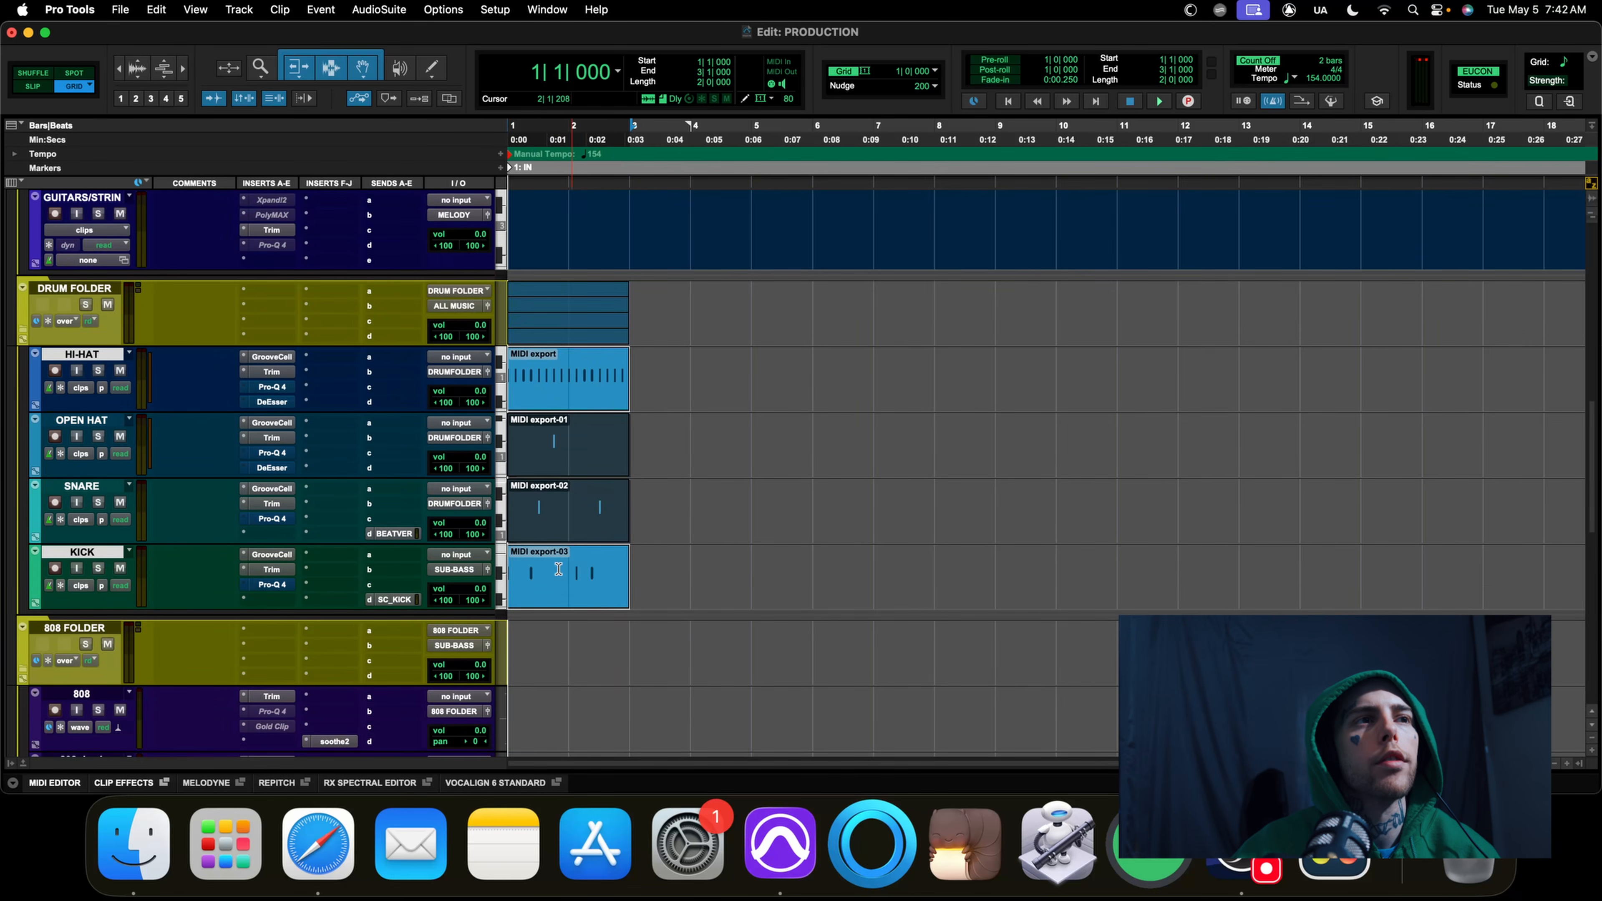
left_click(564, 537, "shift")
left_click(568, 467, "shift")
scroll(659, 491, "up", 4)
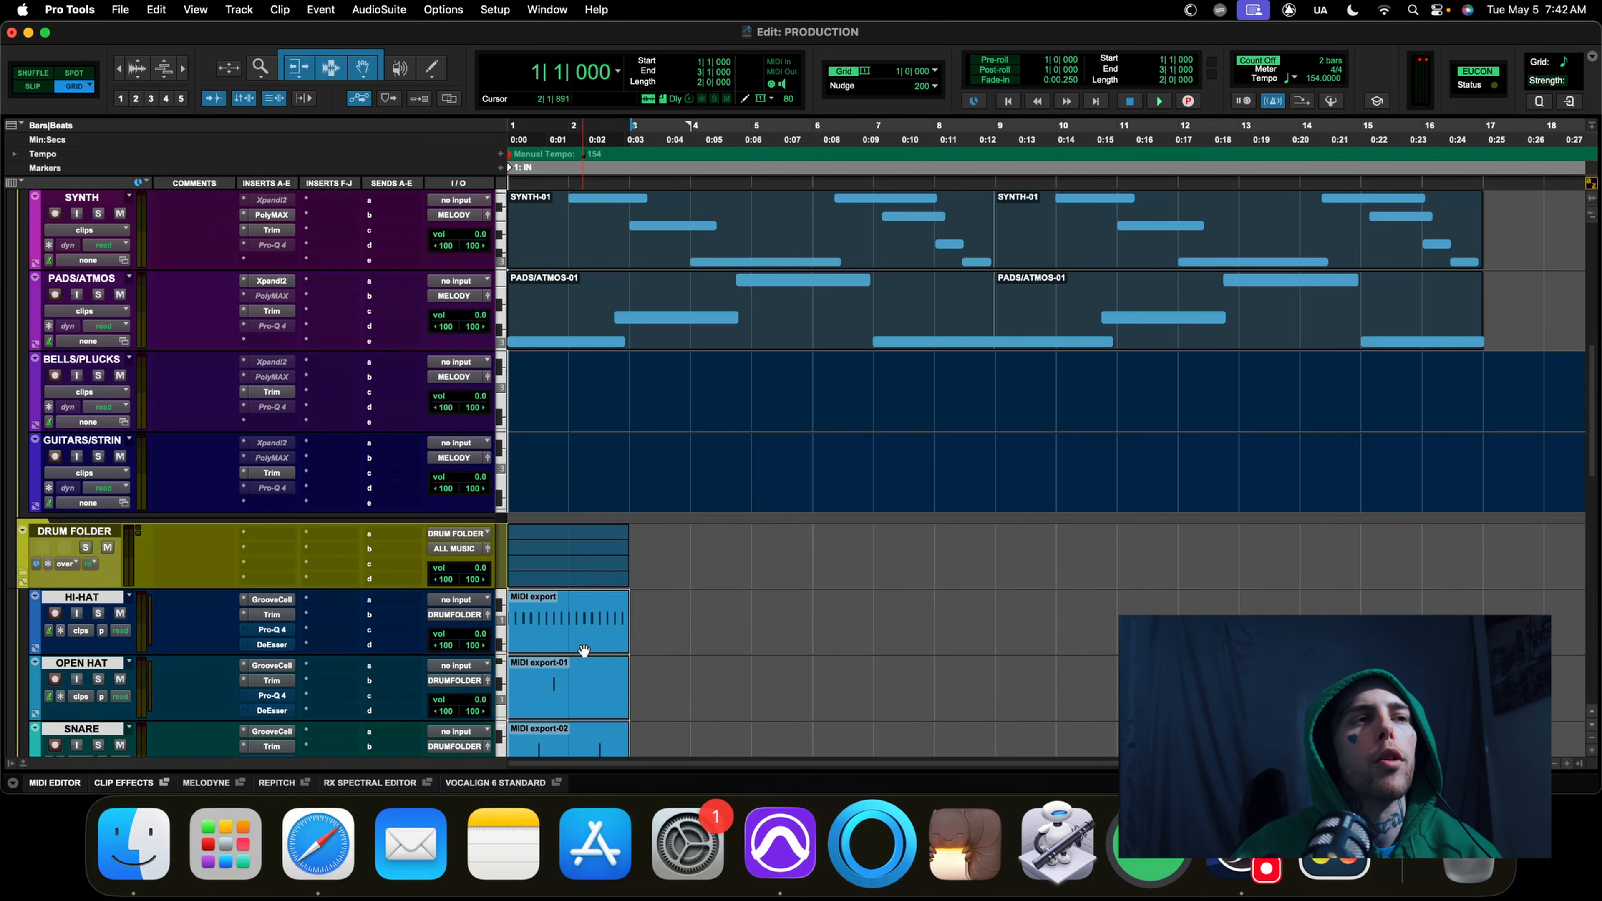
left_click_drag(563, 635, 689, 644)
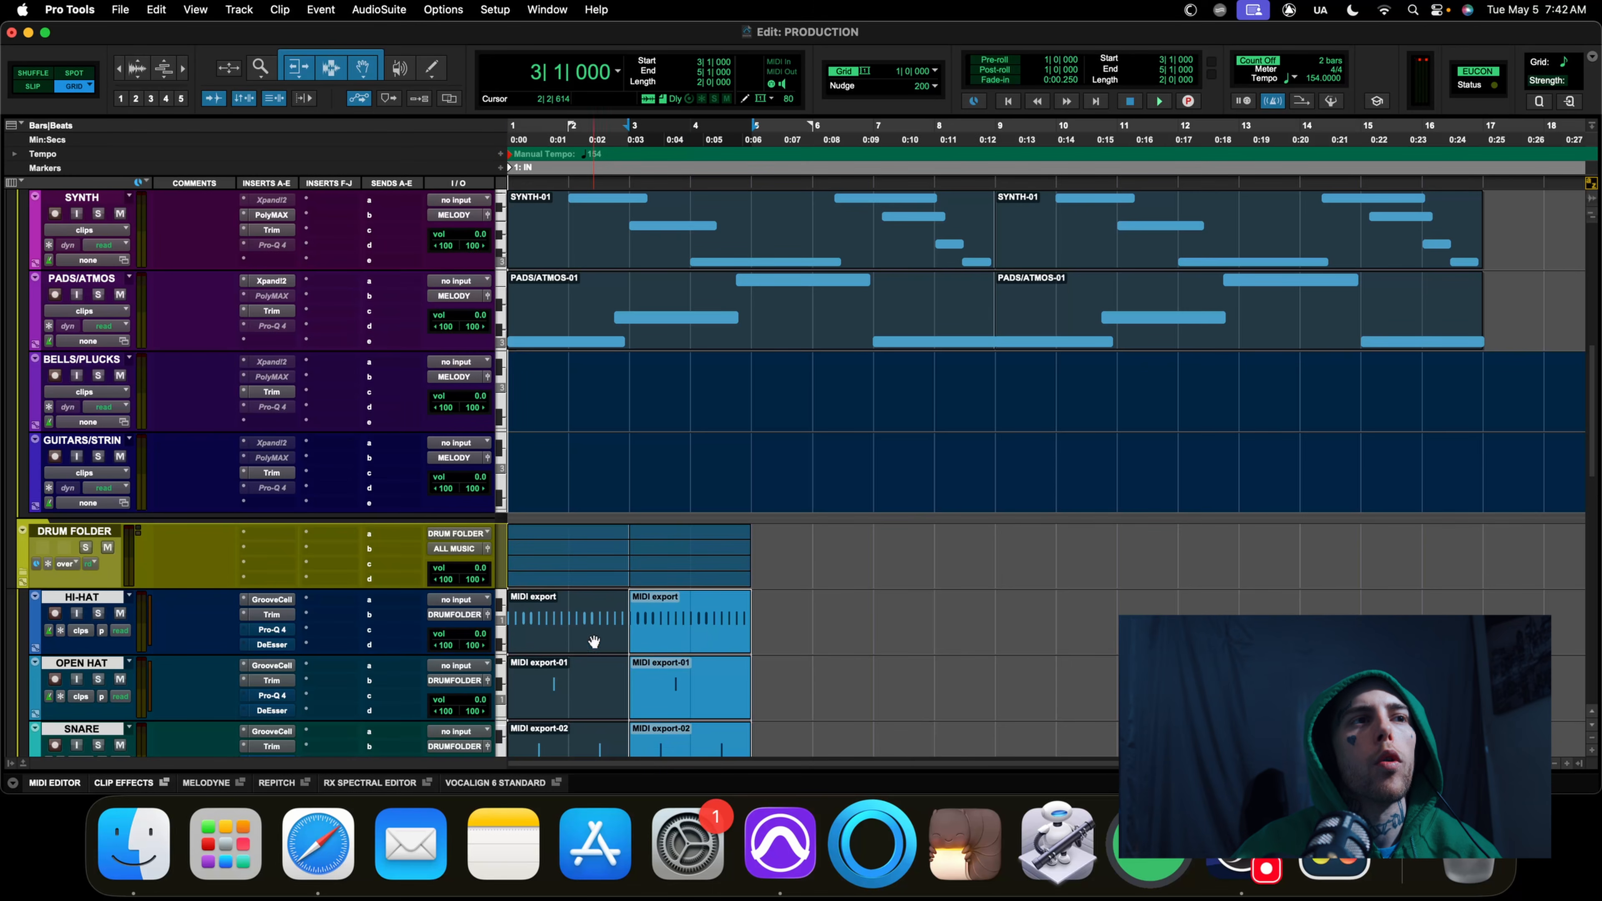
Select both sets of drum clips covering bars 1 to 5 and repeat them 4 times
left_click(578, 642, "shift")
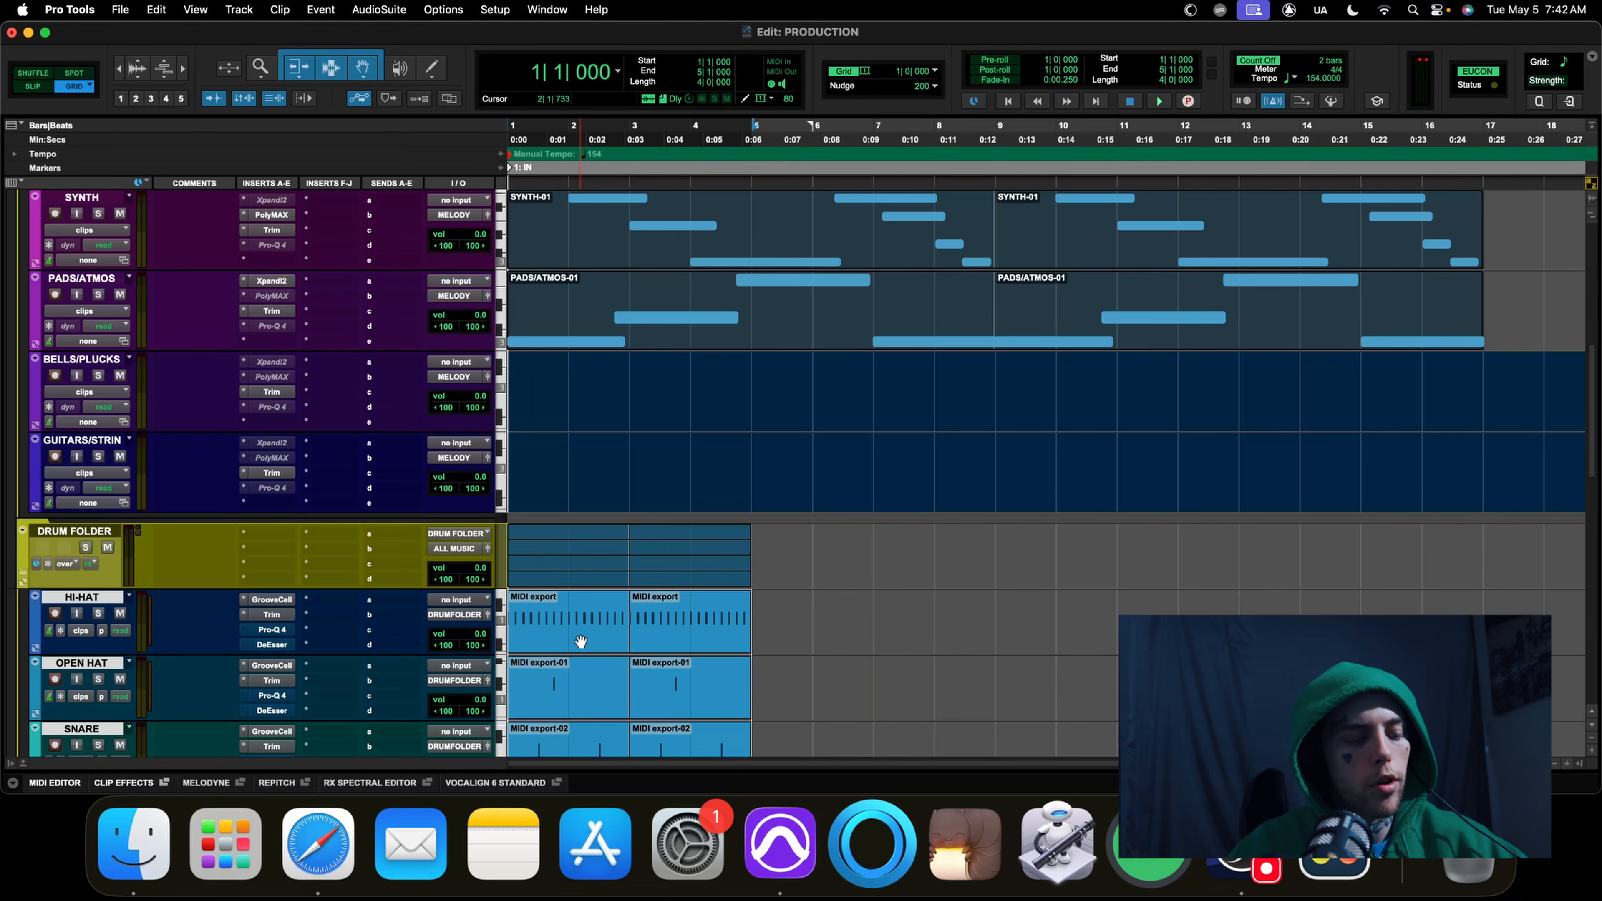
key("alt+r")
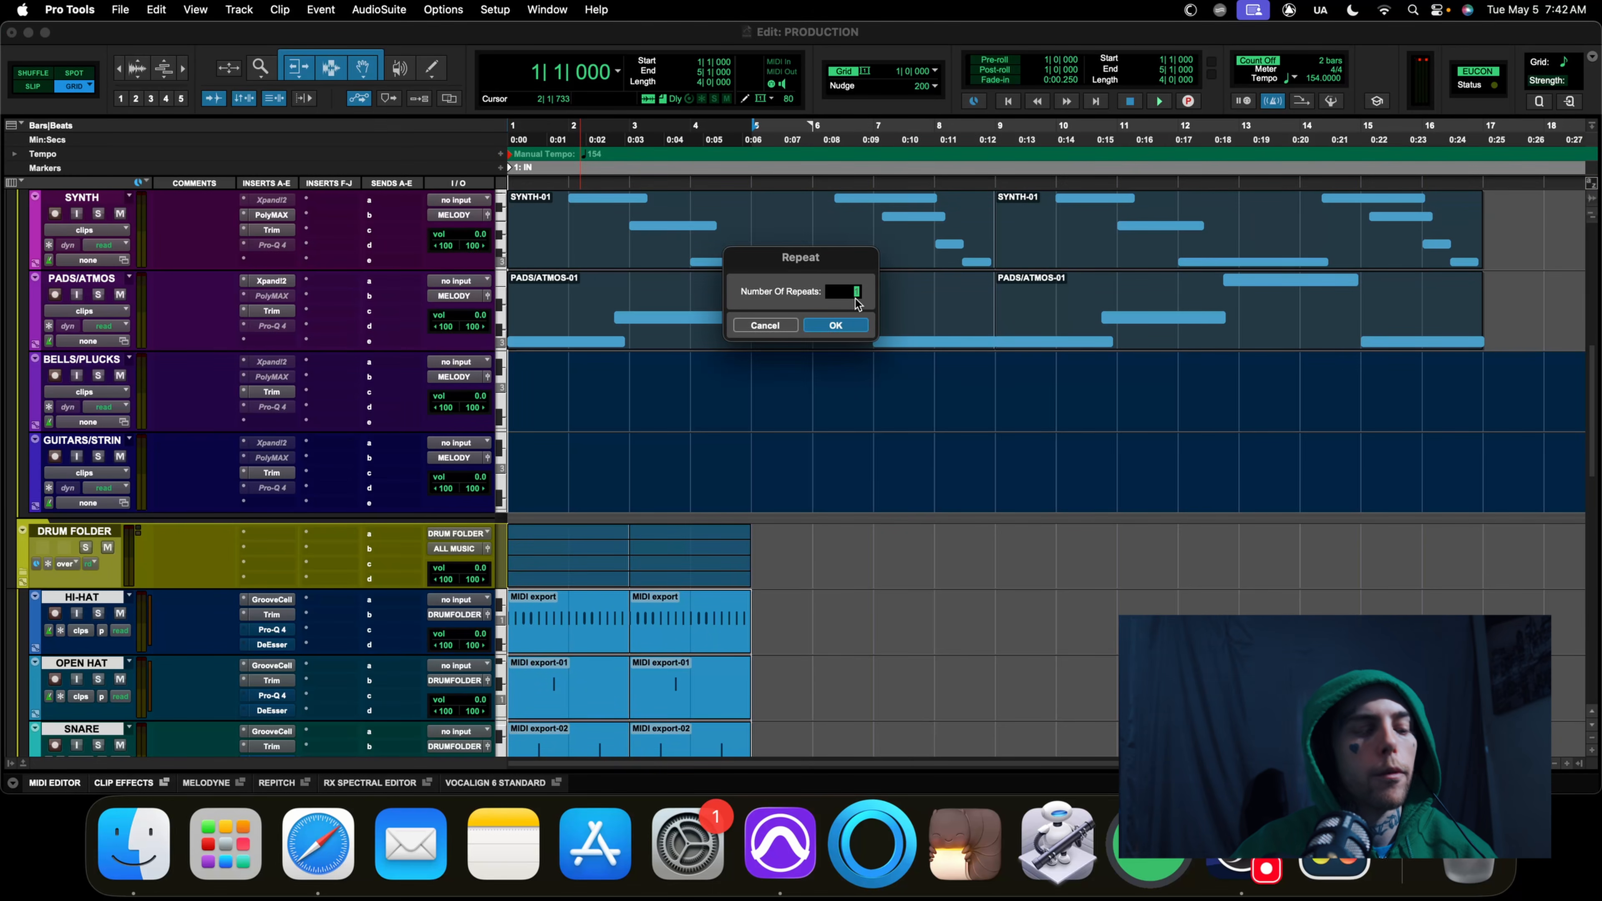
type("4")
key("Return")
key("super+bracketleft")
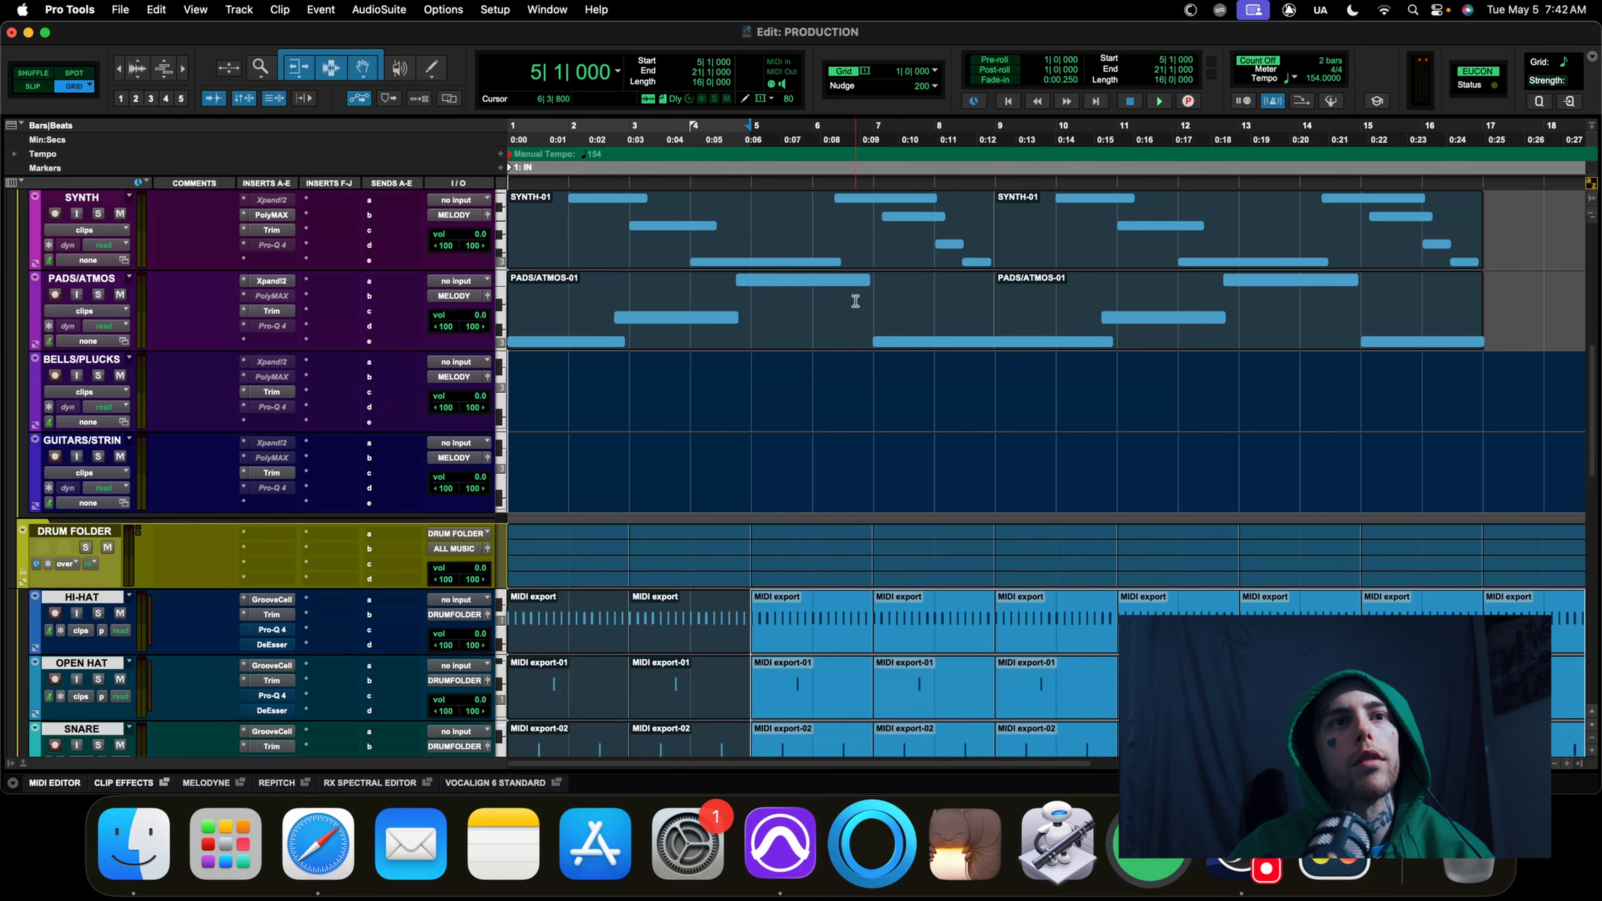
Remove the repeated drum clips beyond bar 17 so the drums end with the melody clips
left_click(1133, 593)
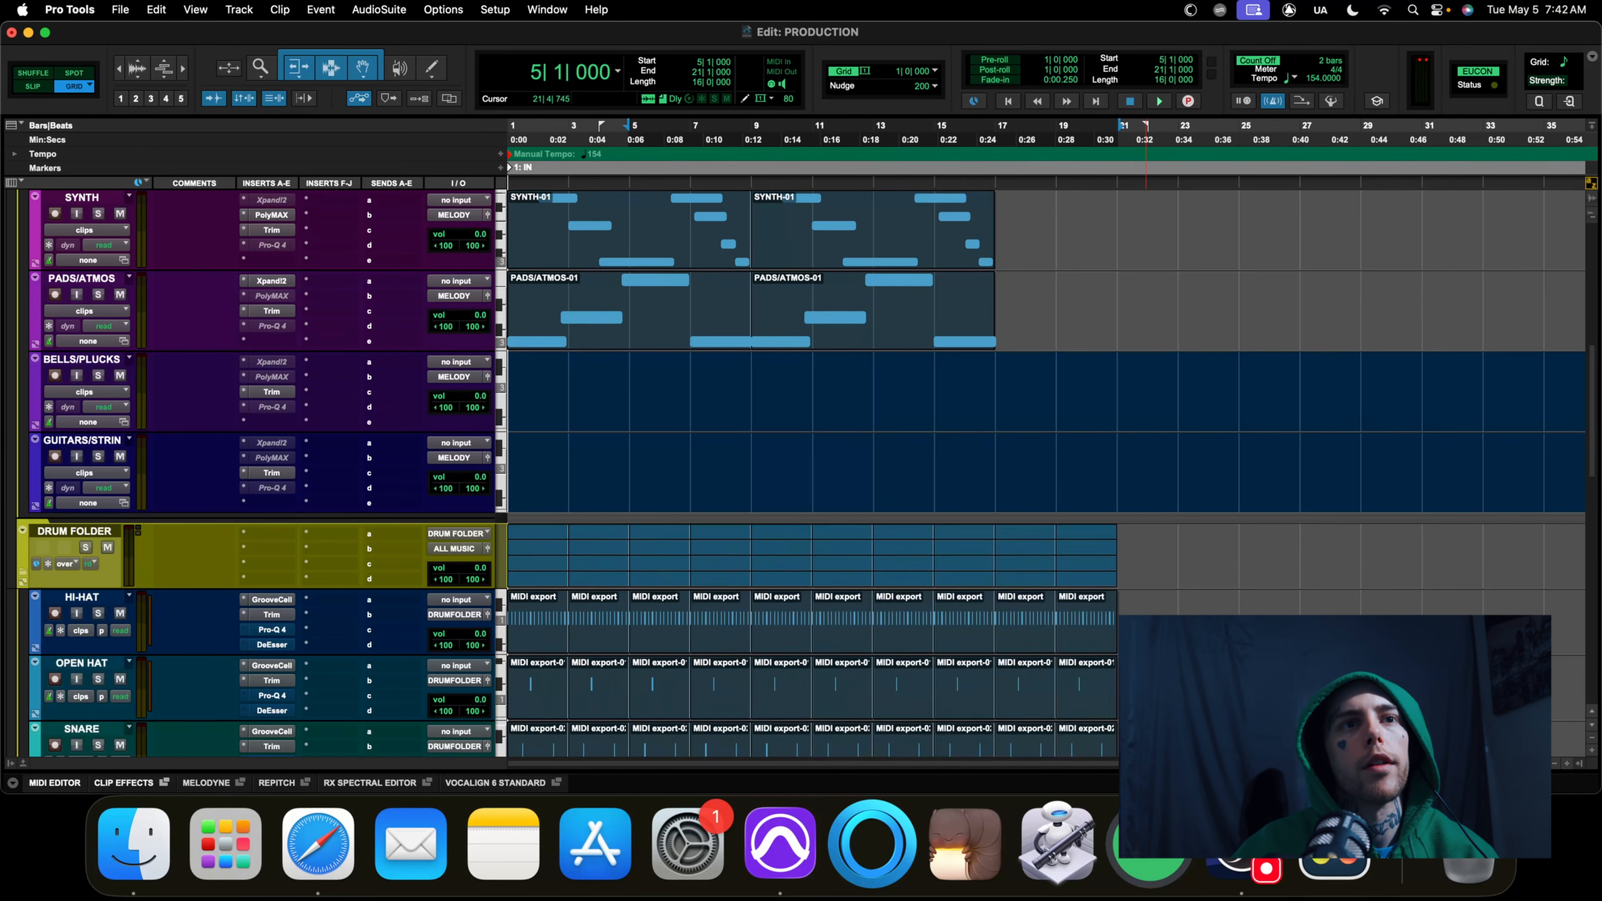
key("r")
key("r")
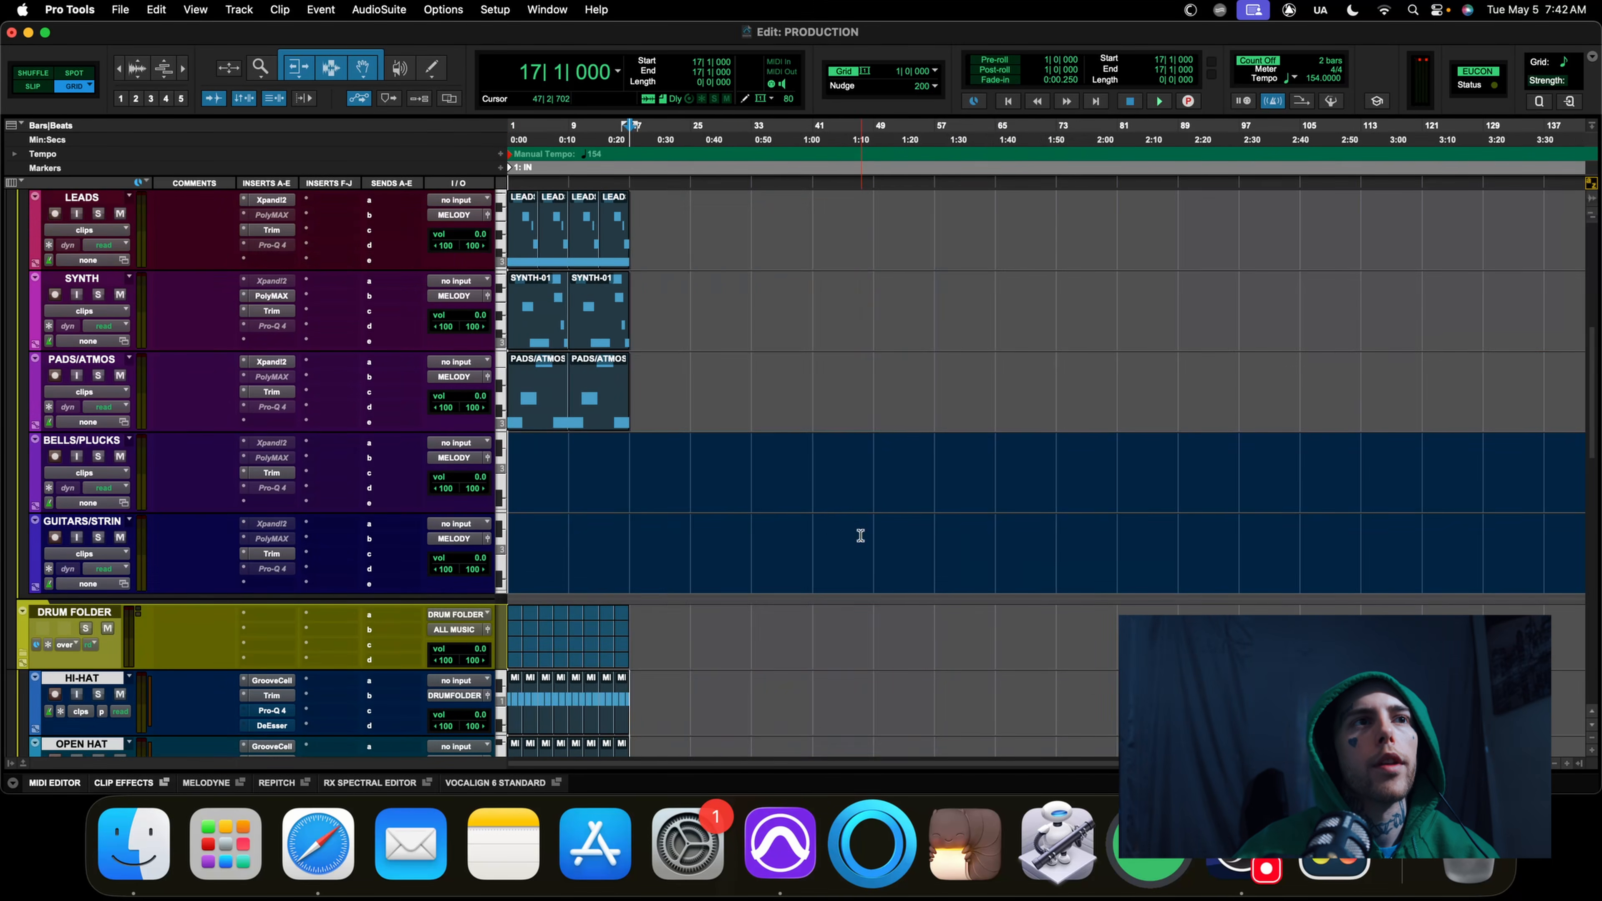
Return to the start of the session and play the repeated drums together with the melody
key("t")
key("t")
key("Return")
key("t")
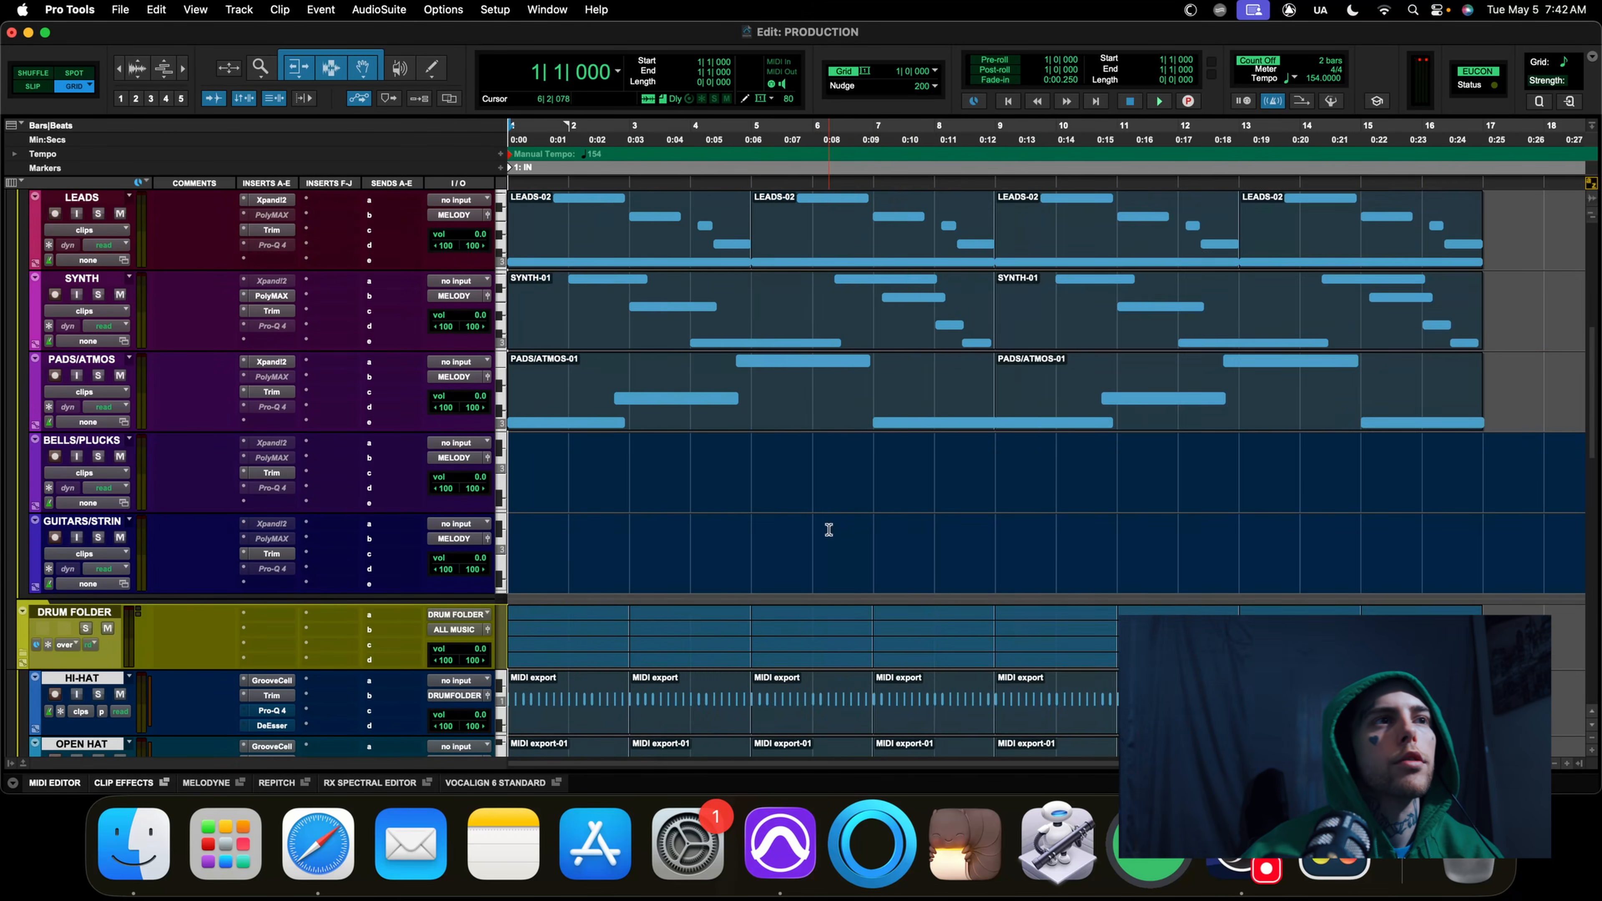
key("space")
scroll(827, 531, "down", 3)
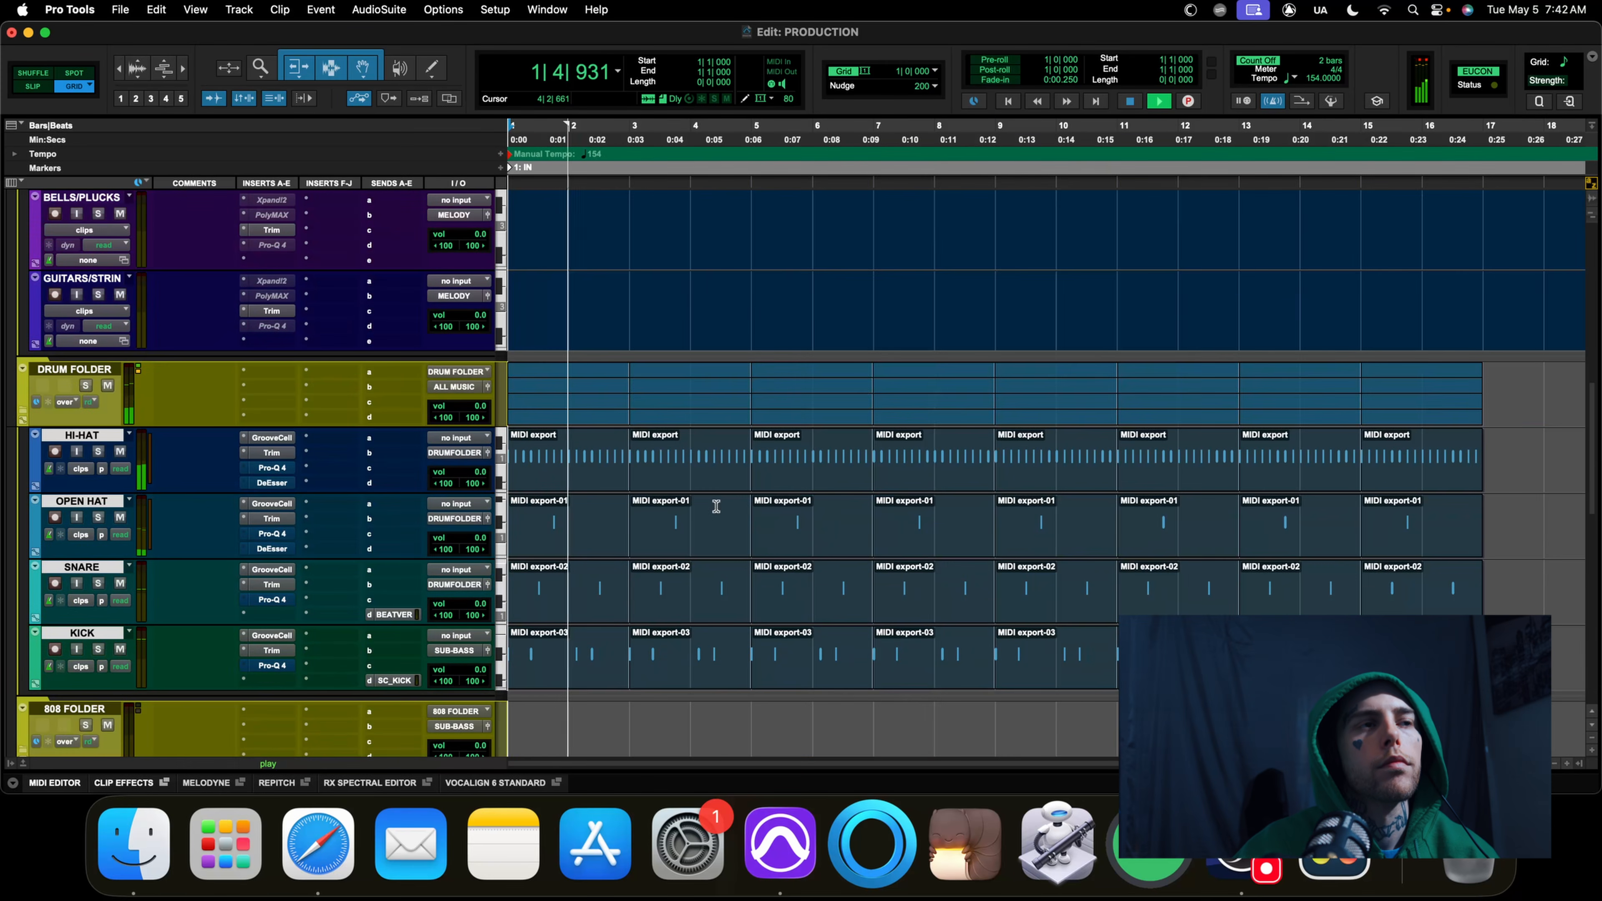
key("space")
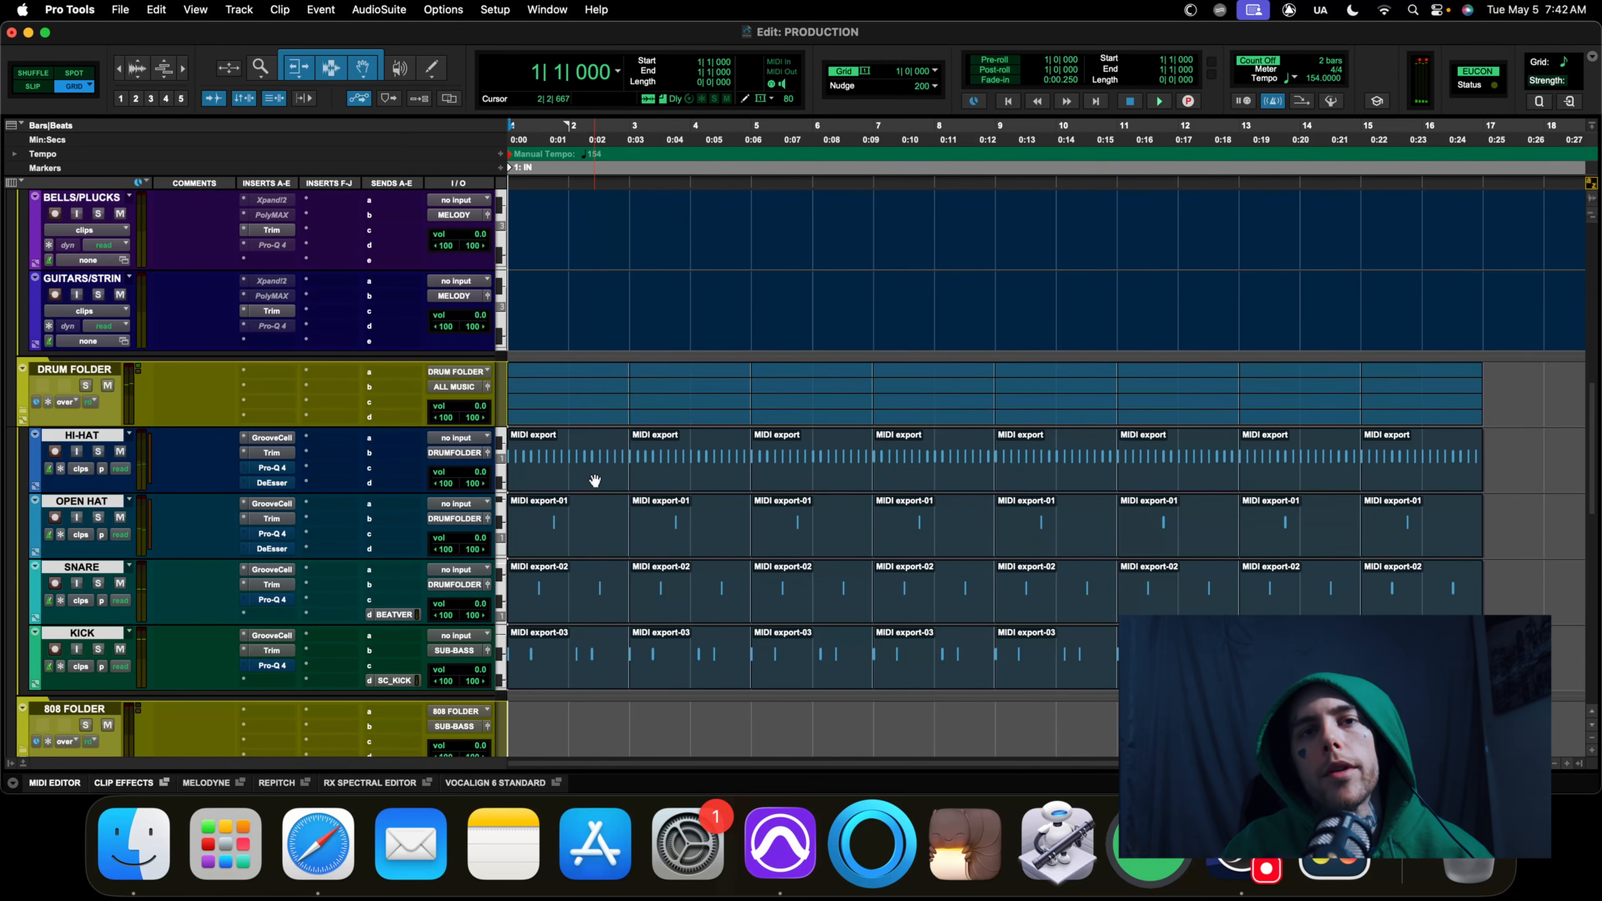
Examine the first HI-HAT clip's notes up close and audition the pattern from bar 2 and from the session start
left_click(595, 480)
key("t")
key("t")
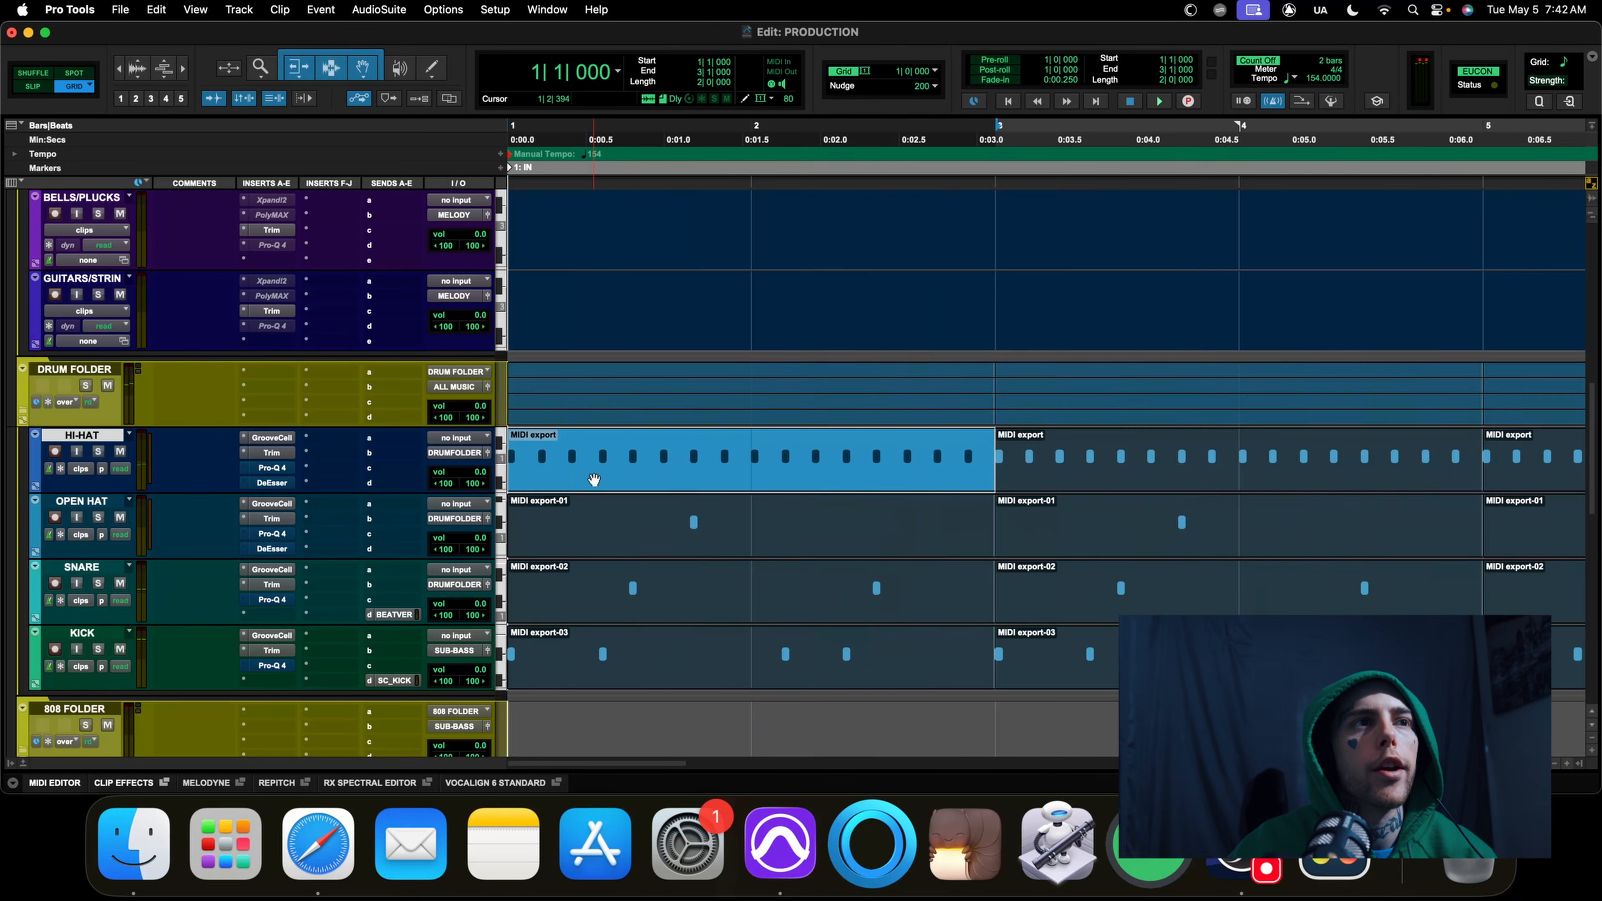
key("r")
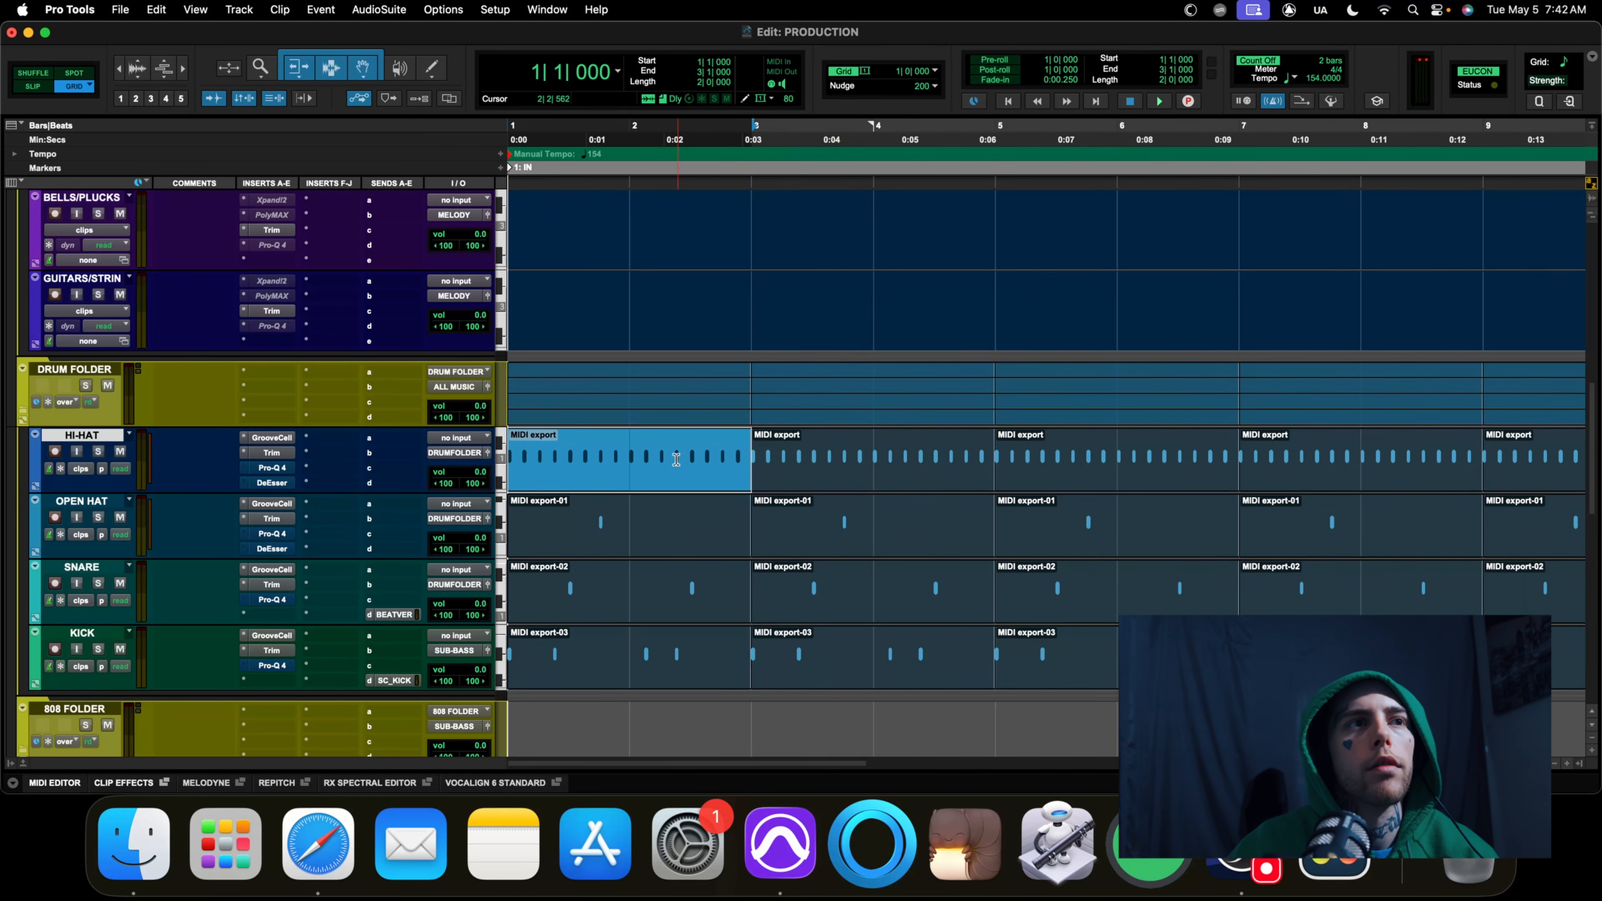
key("space")
left_click(673, 456)
key("t")
key("space")
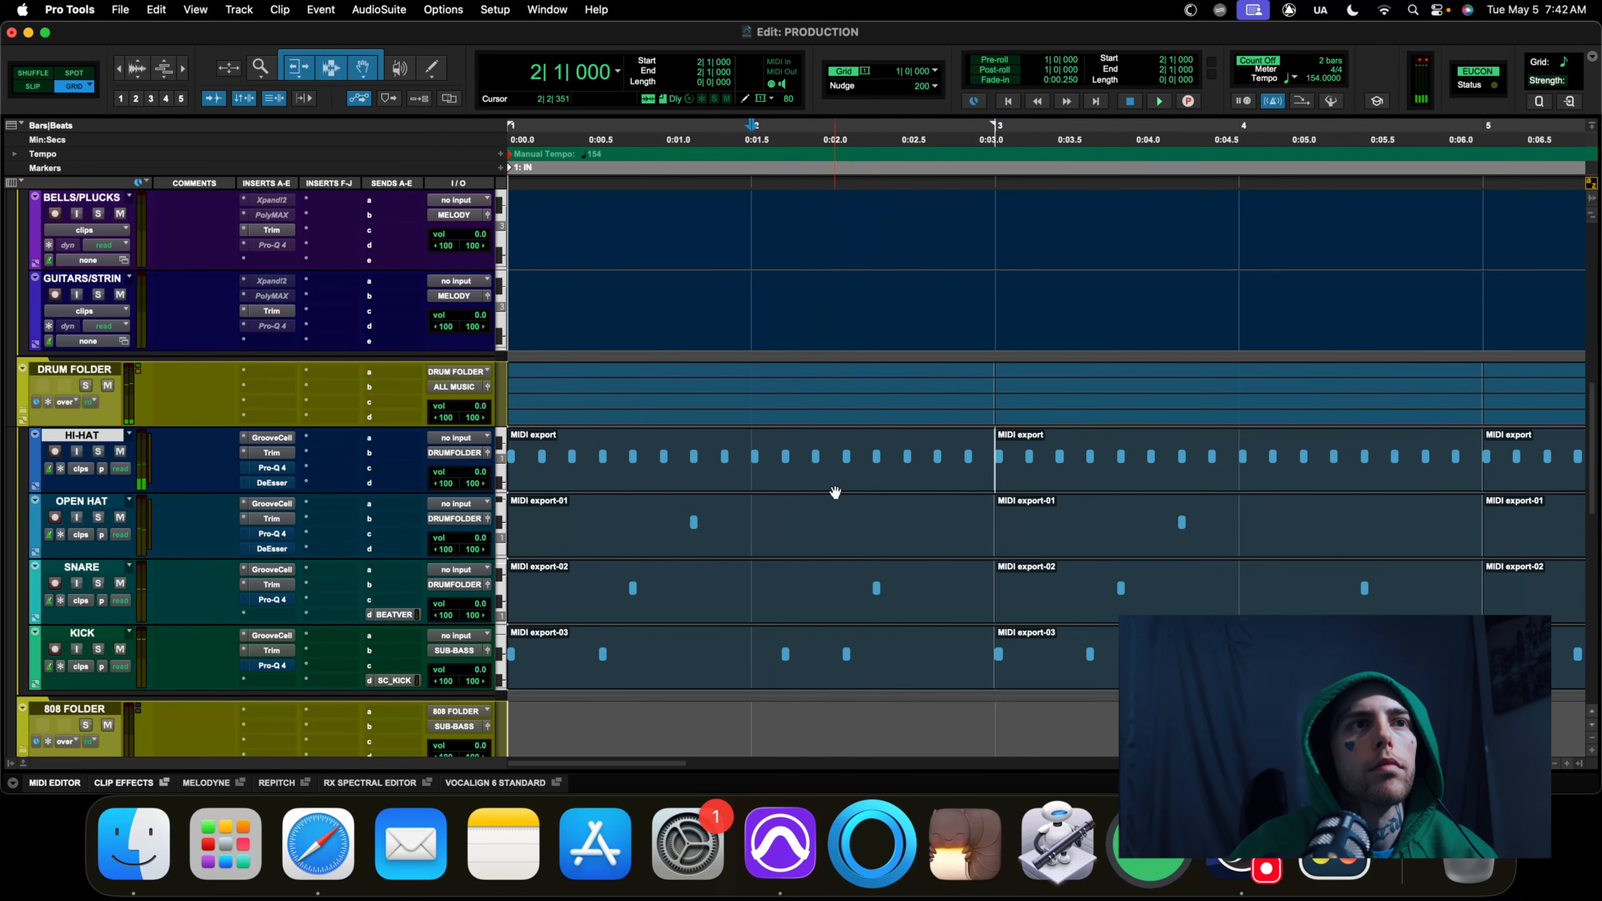
key("space")
key("space")
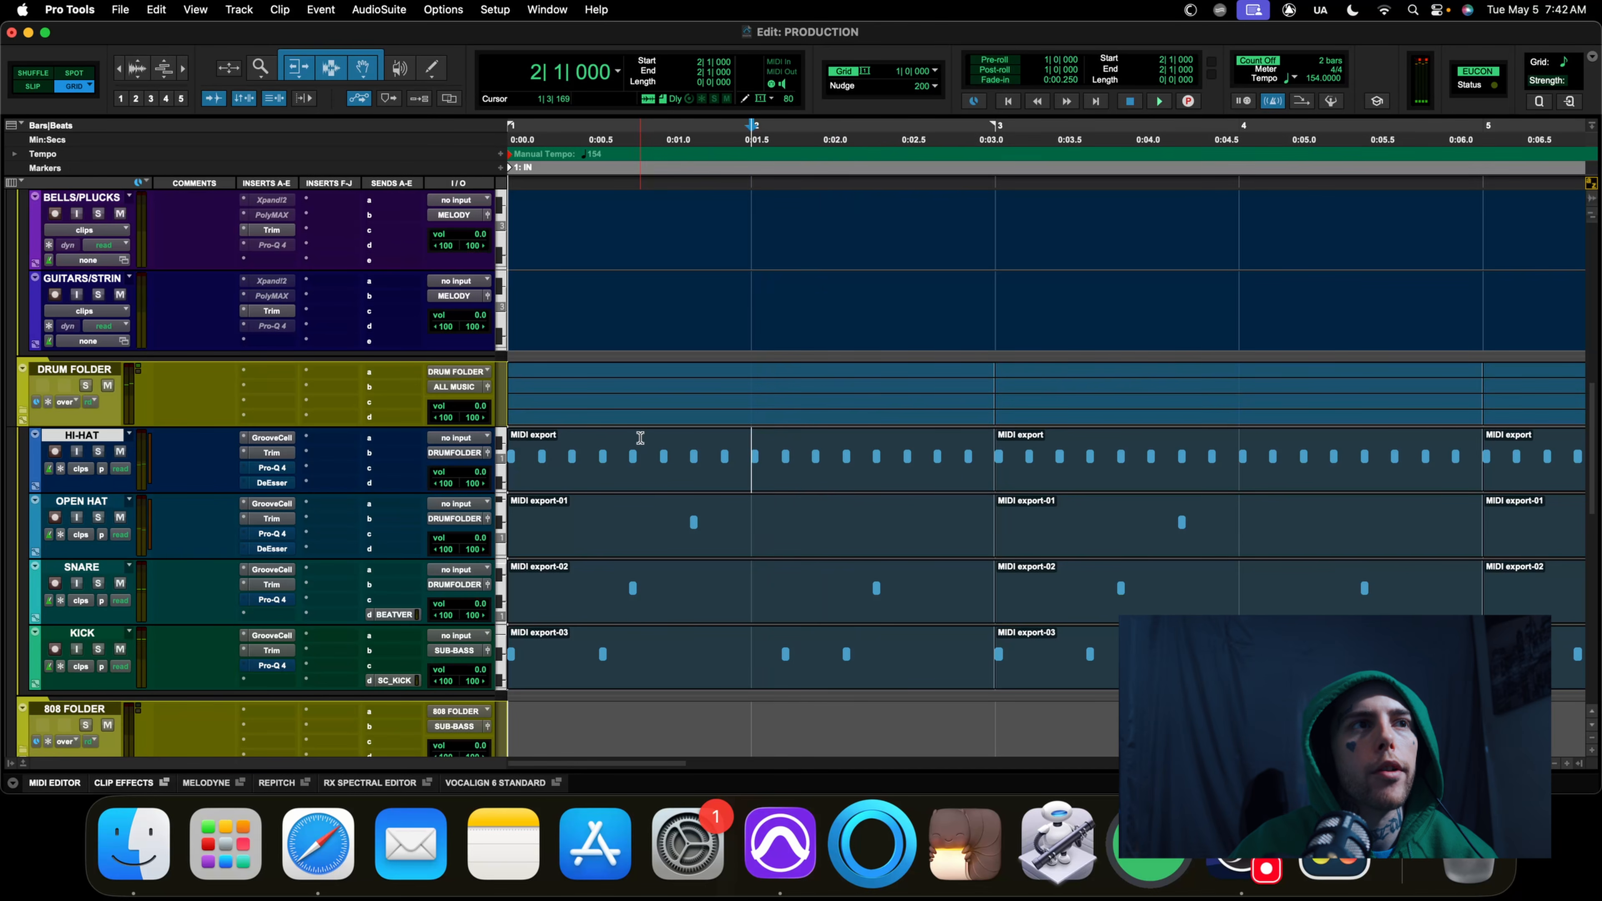
key("Return")
key("space")
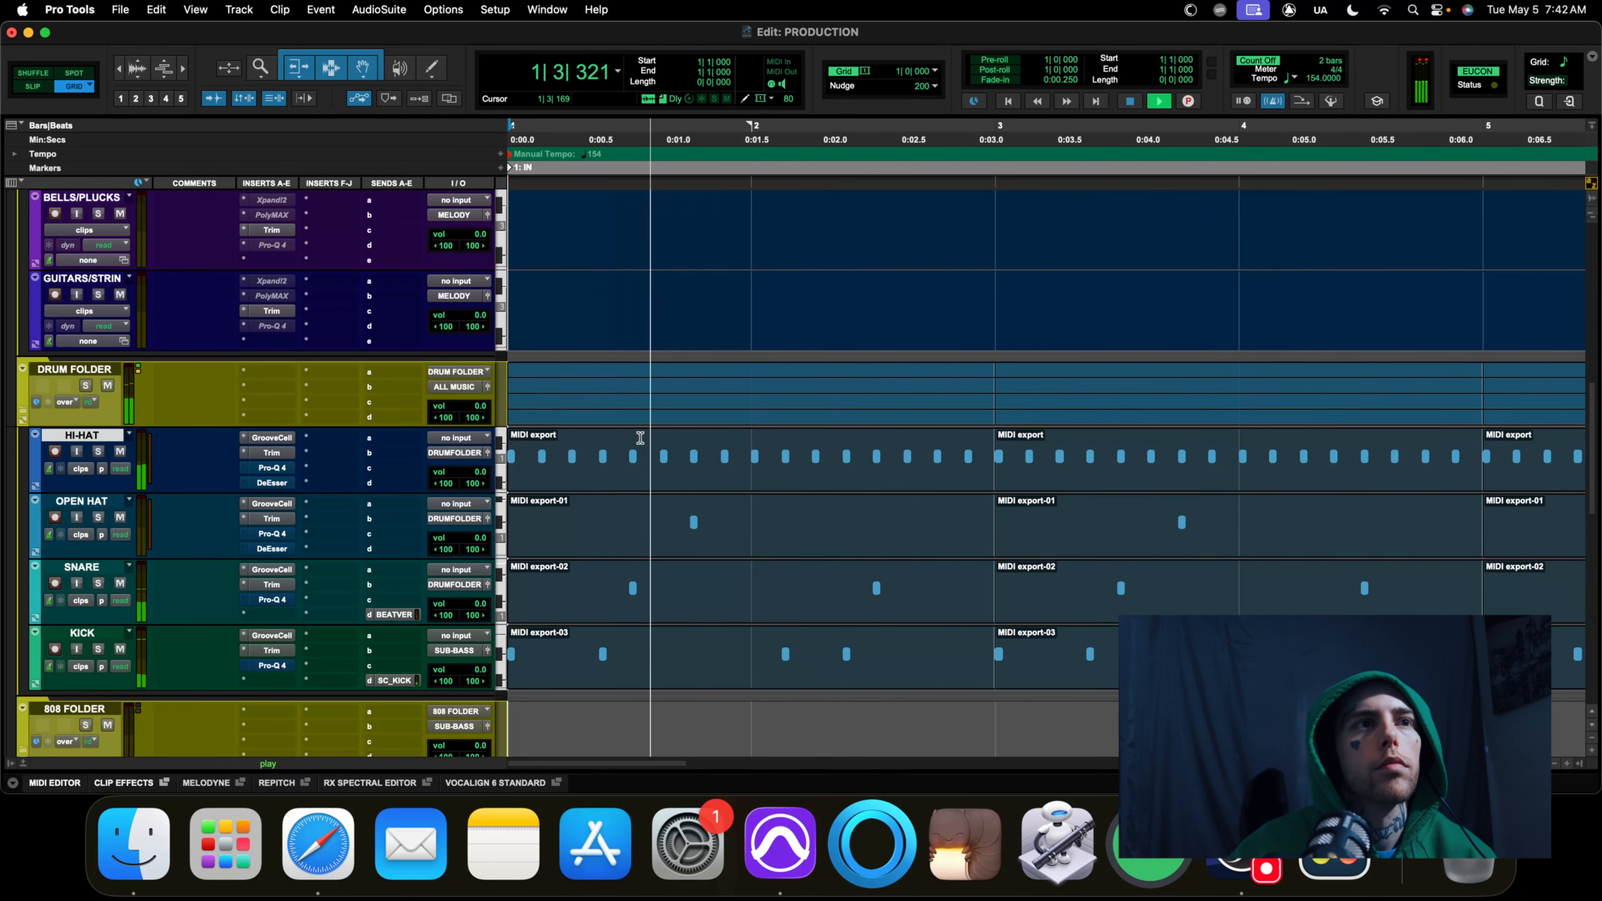
Set the grid to 1/32 note and audition the hi-hat pattern from the session start
key("Return")
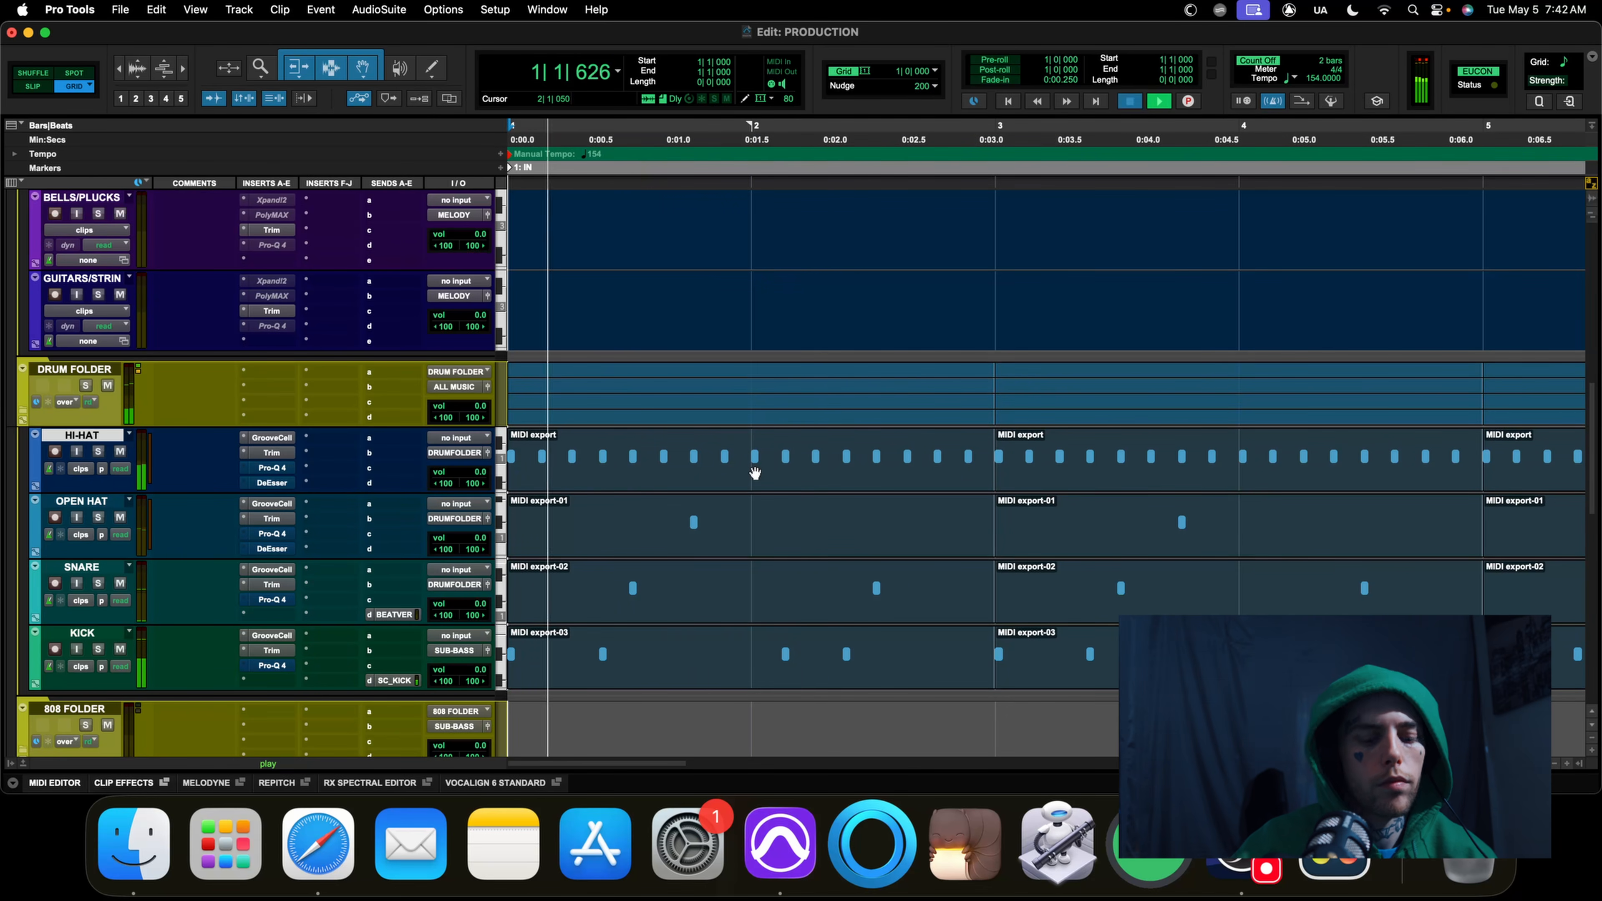
key("space")
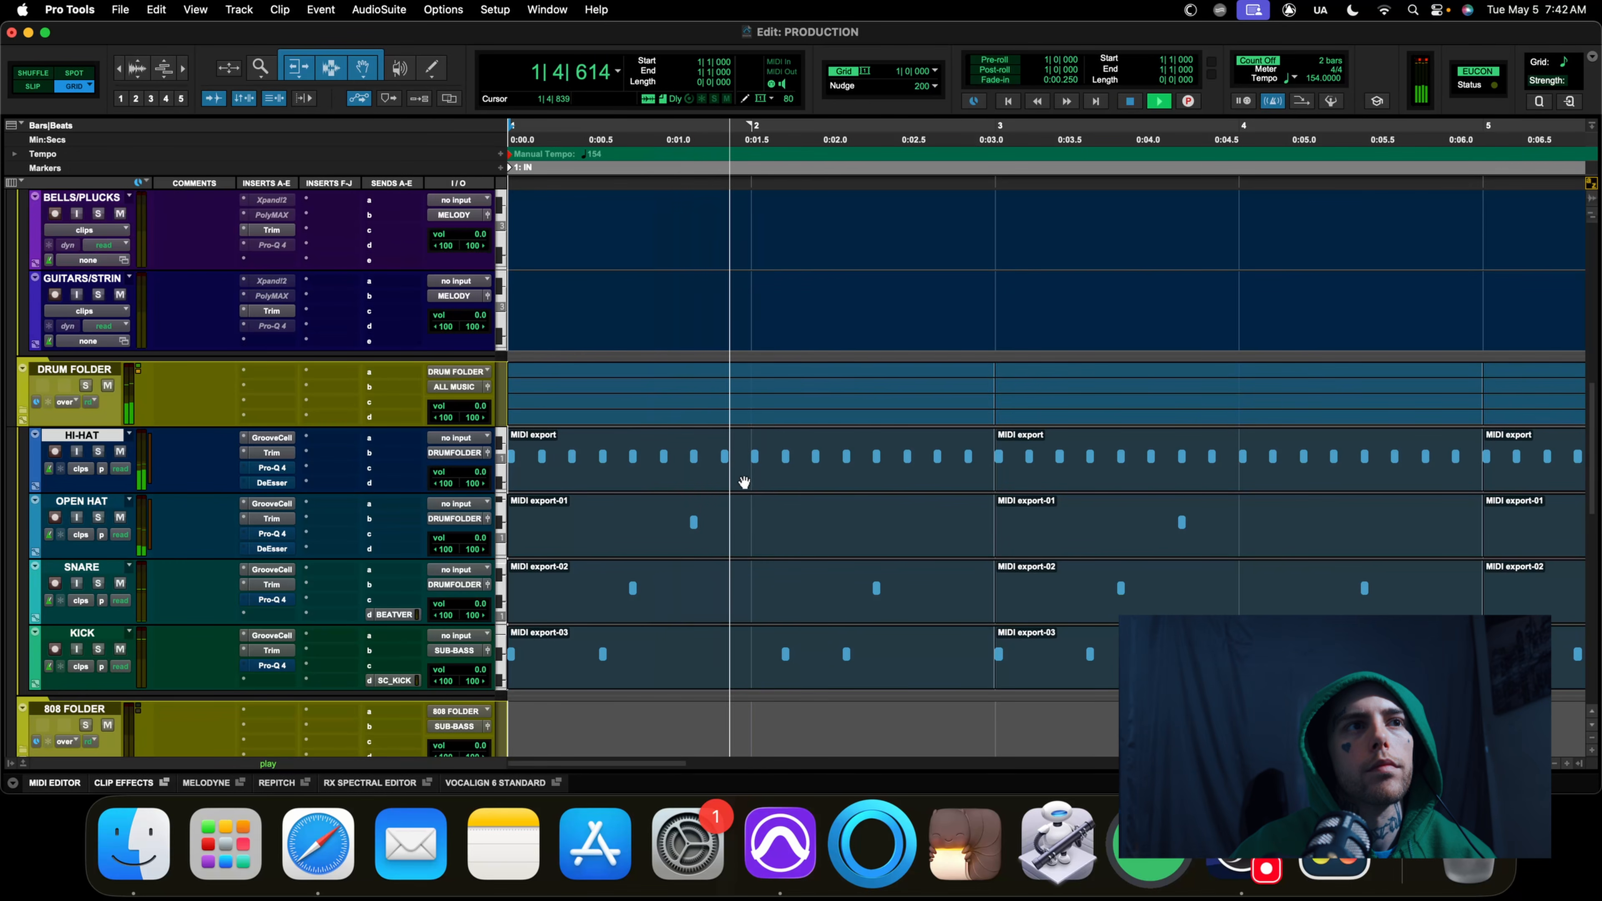
key("space")
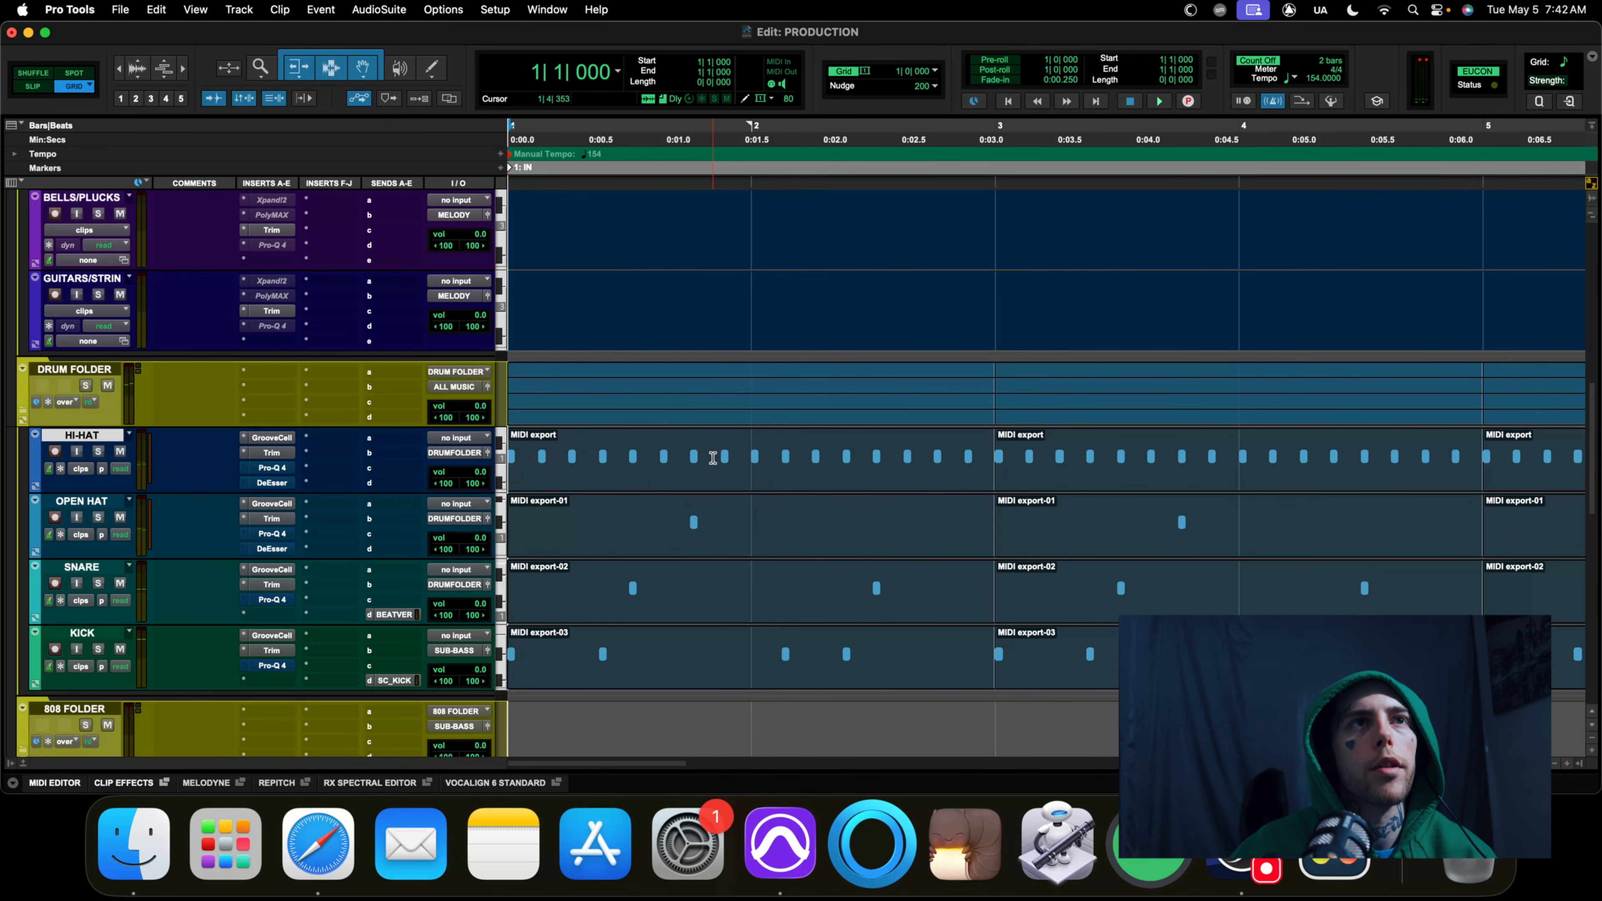
left_click(936, 72)
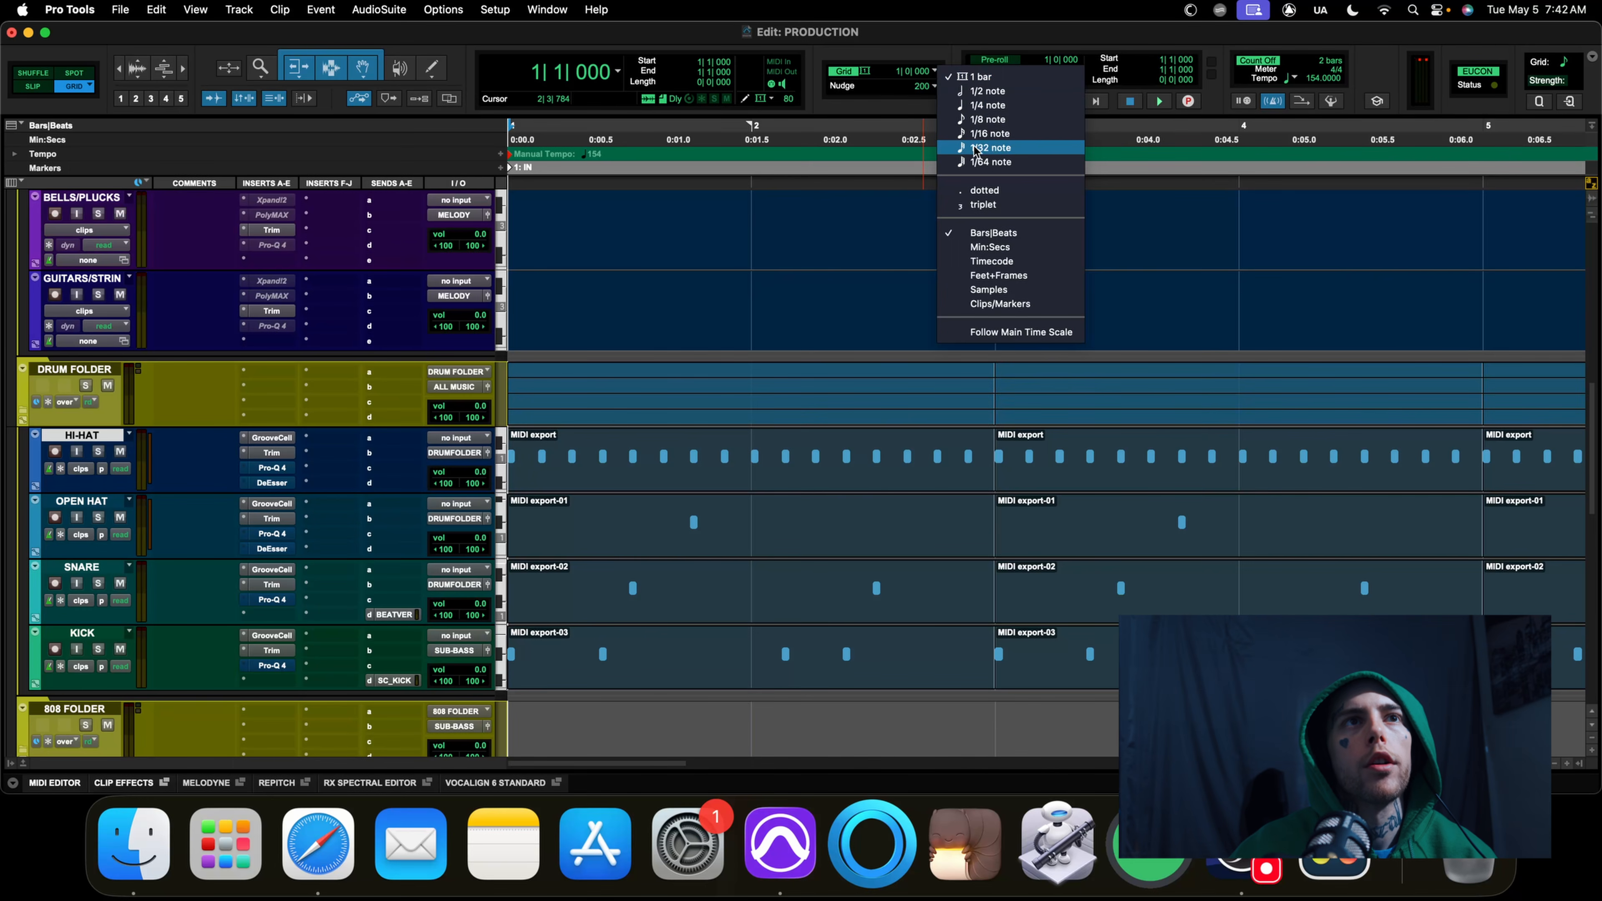
left_click(989, 149)
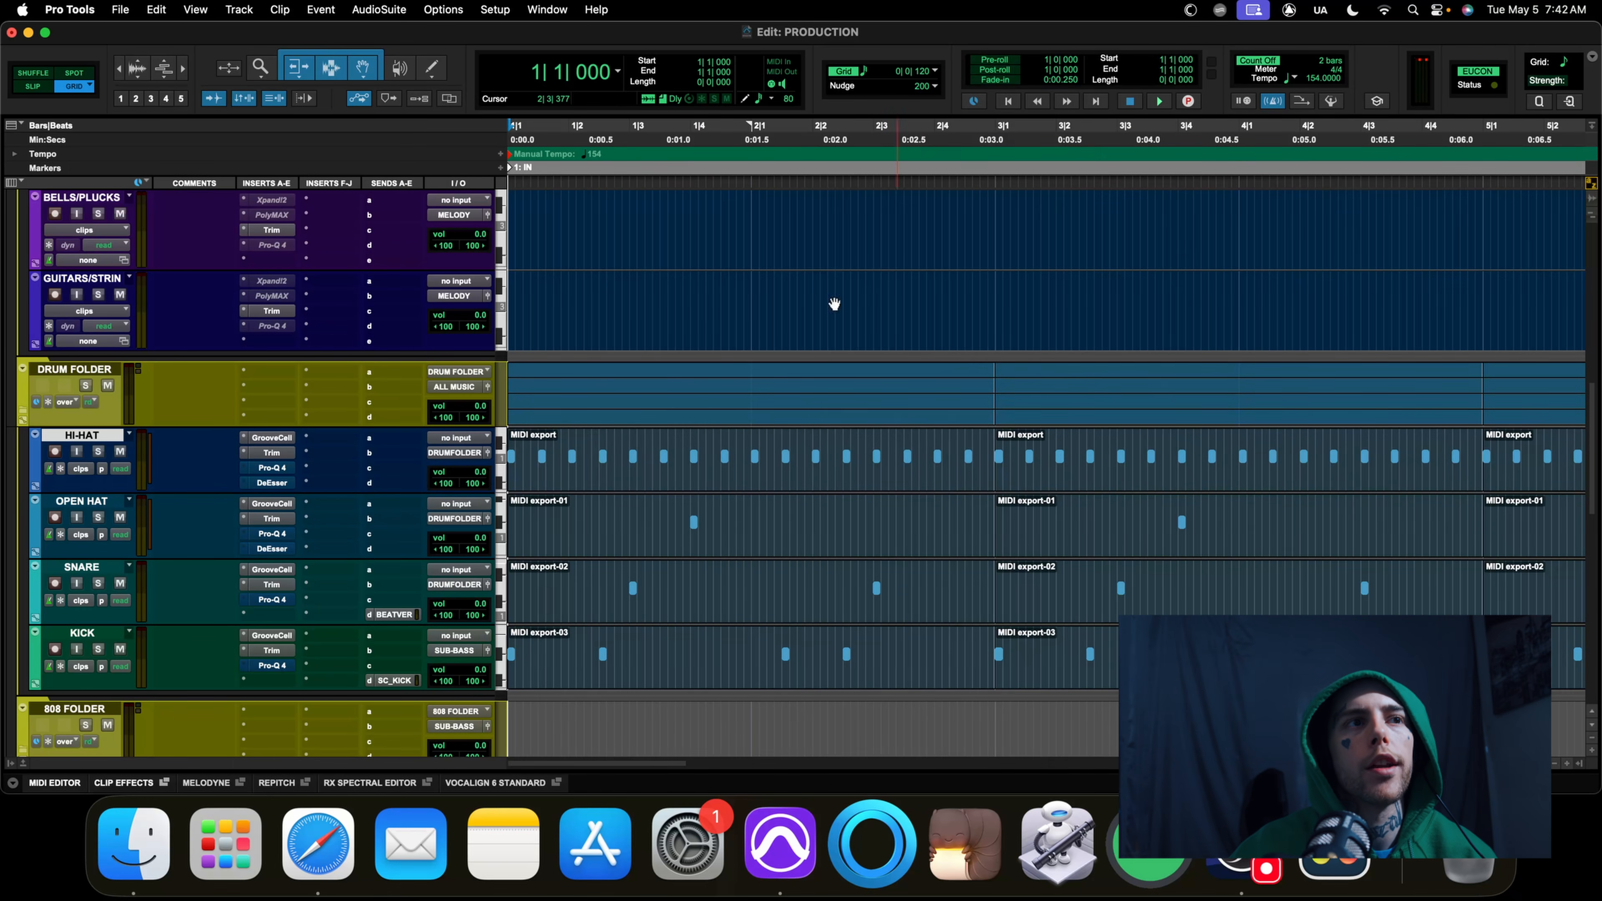
key("space")
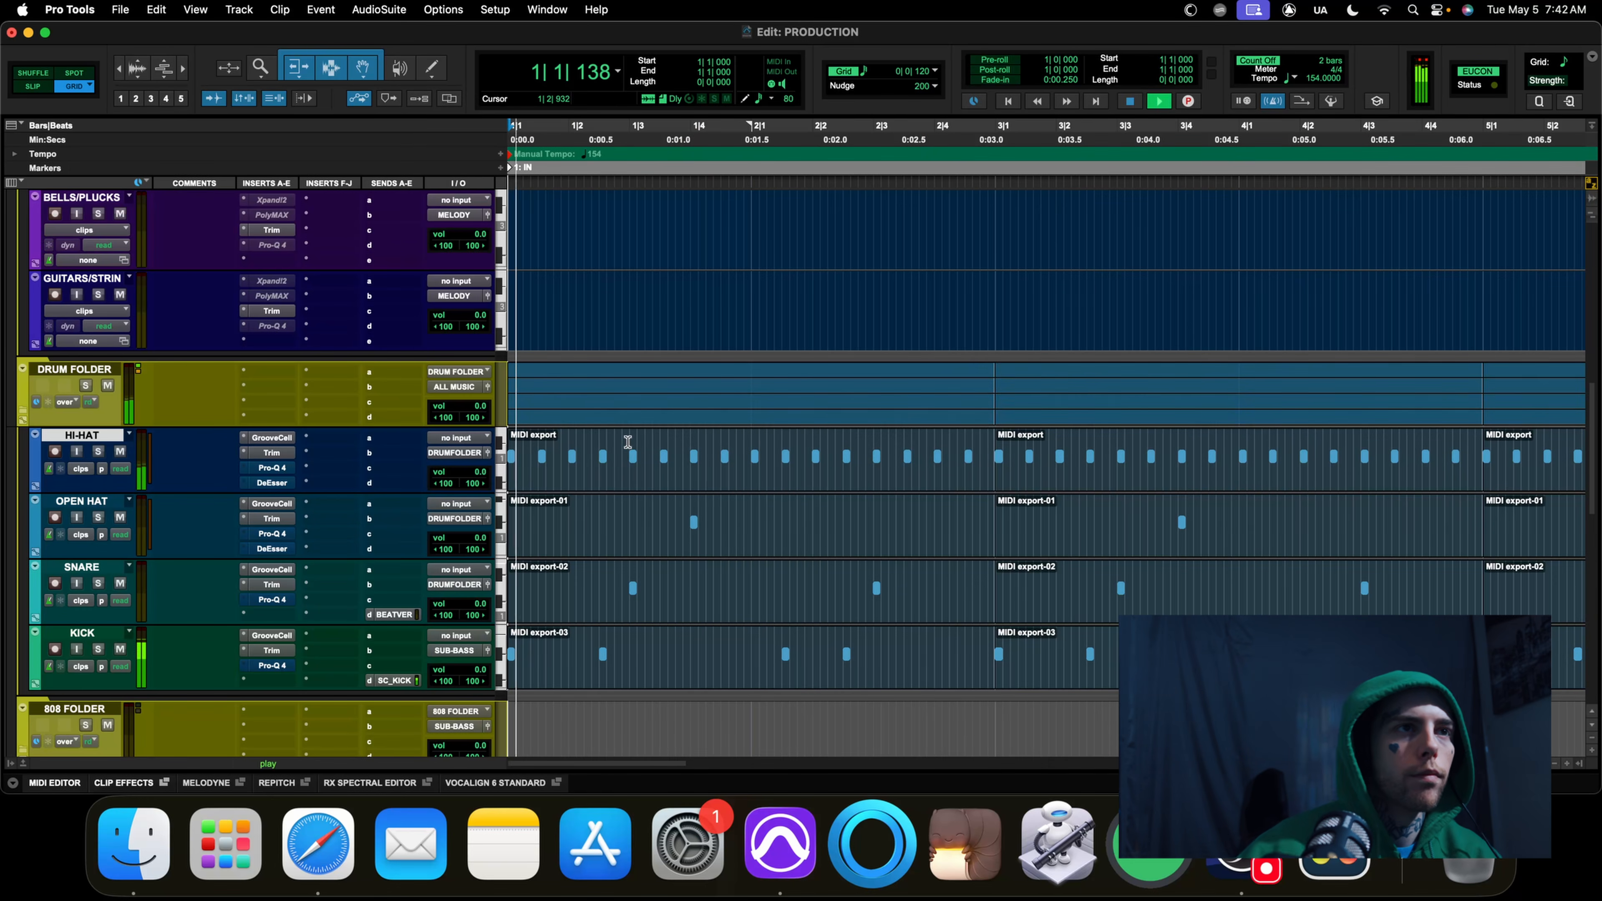
key("space")
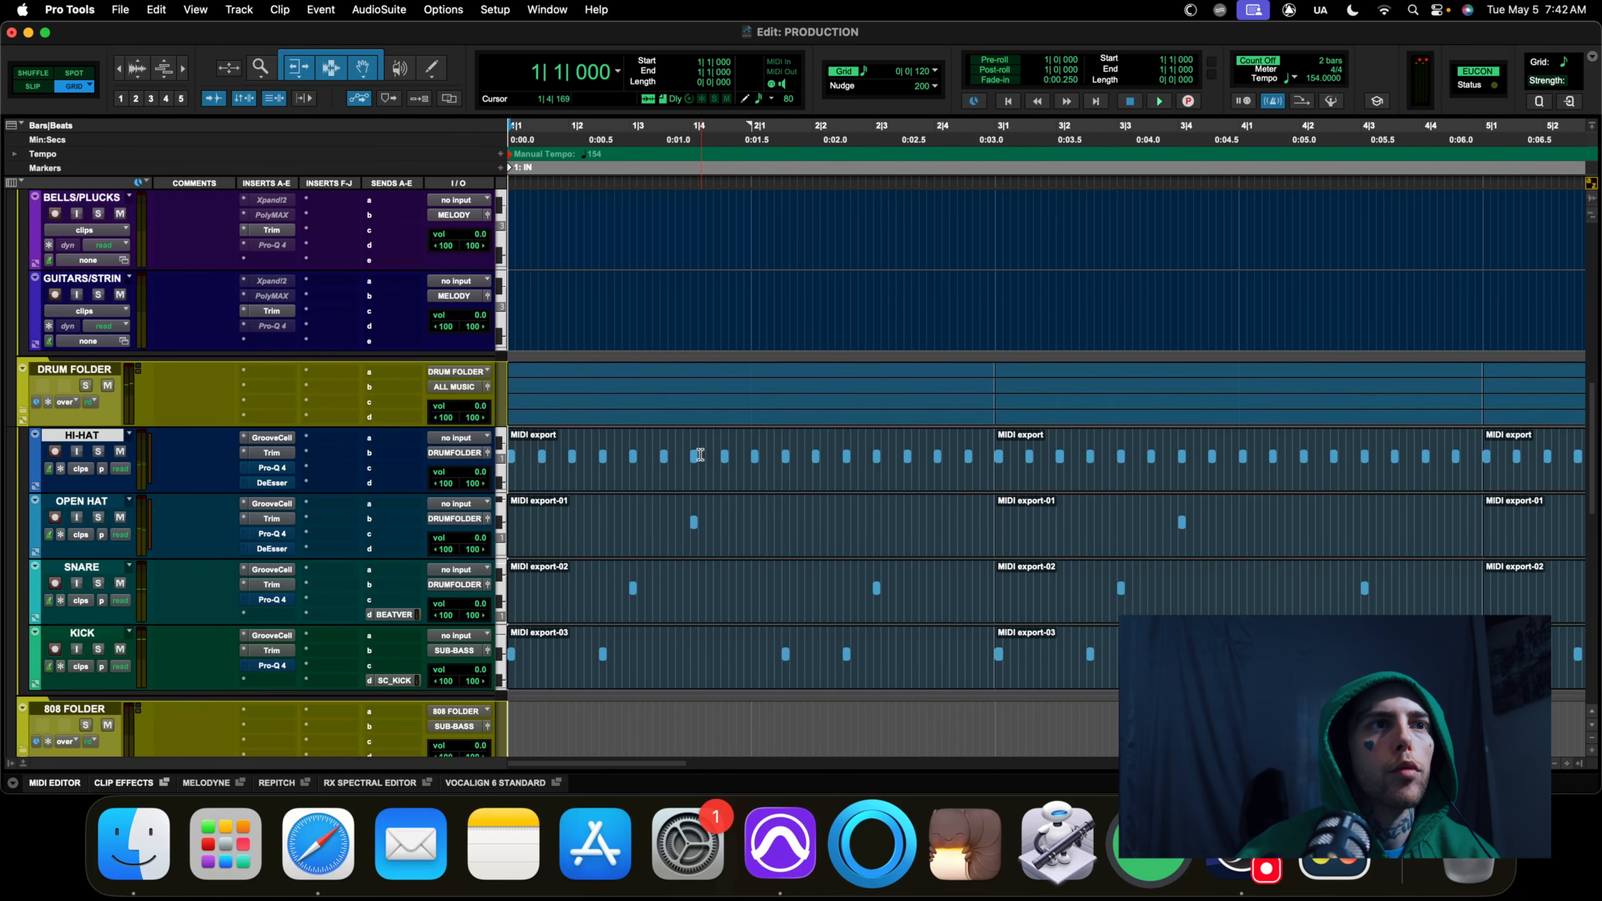
Separate the 1/32 hi-hat note at beat 4 of bar 1, duplicate it three times as a roll, and play it back
left_click_drag(694, 456, 699, 456)
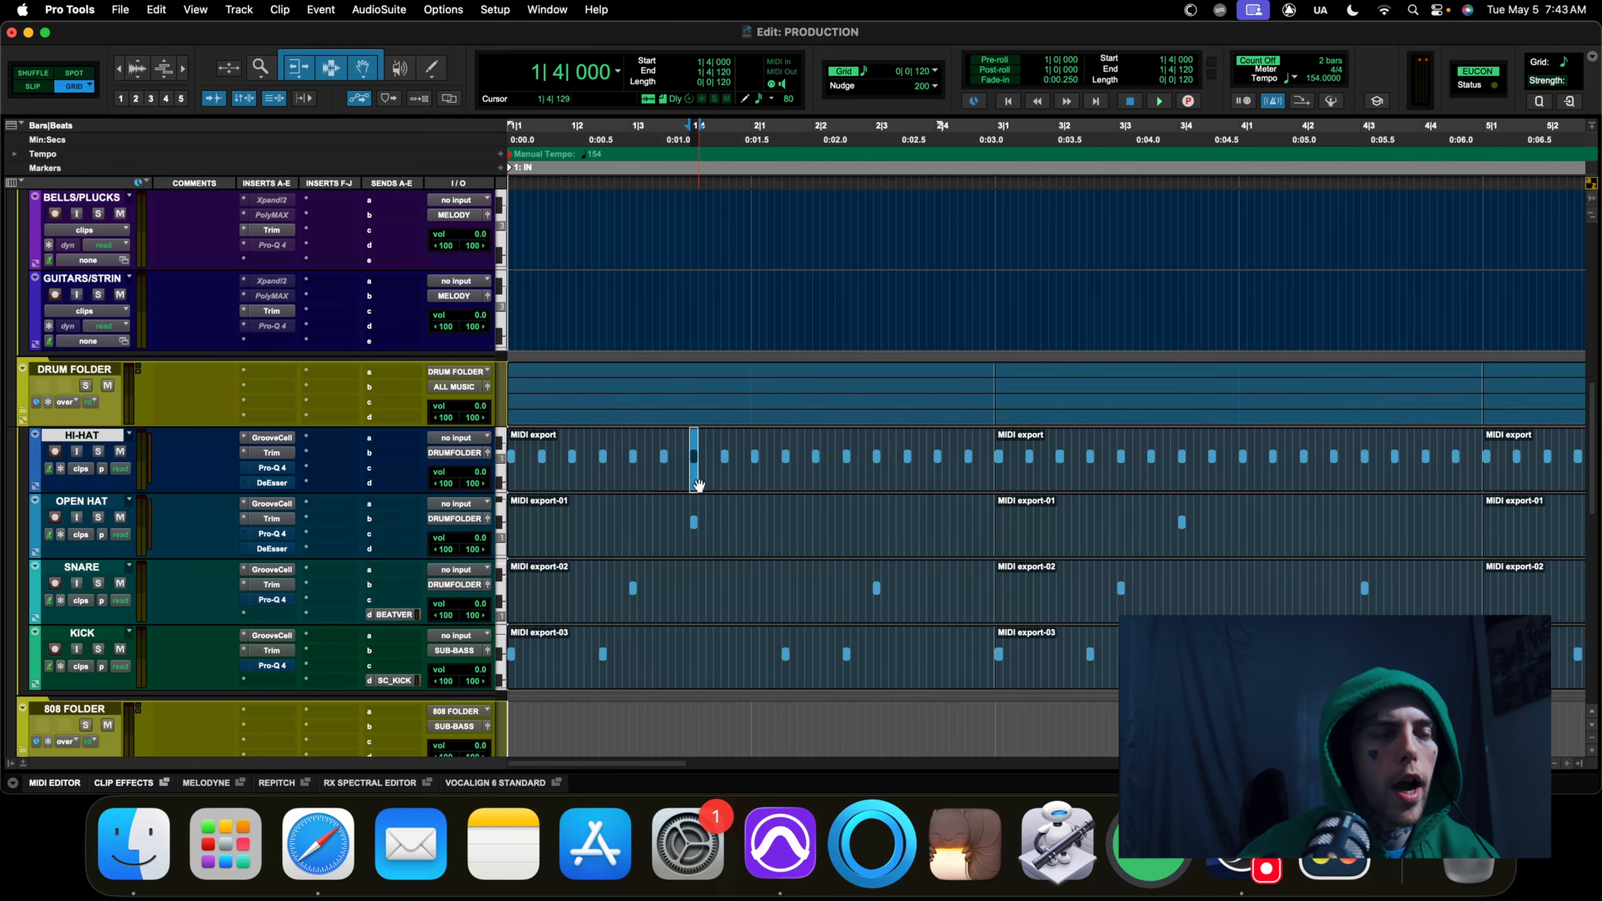
key("super+e")
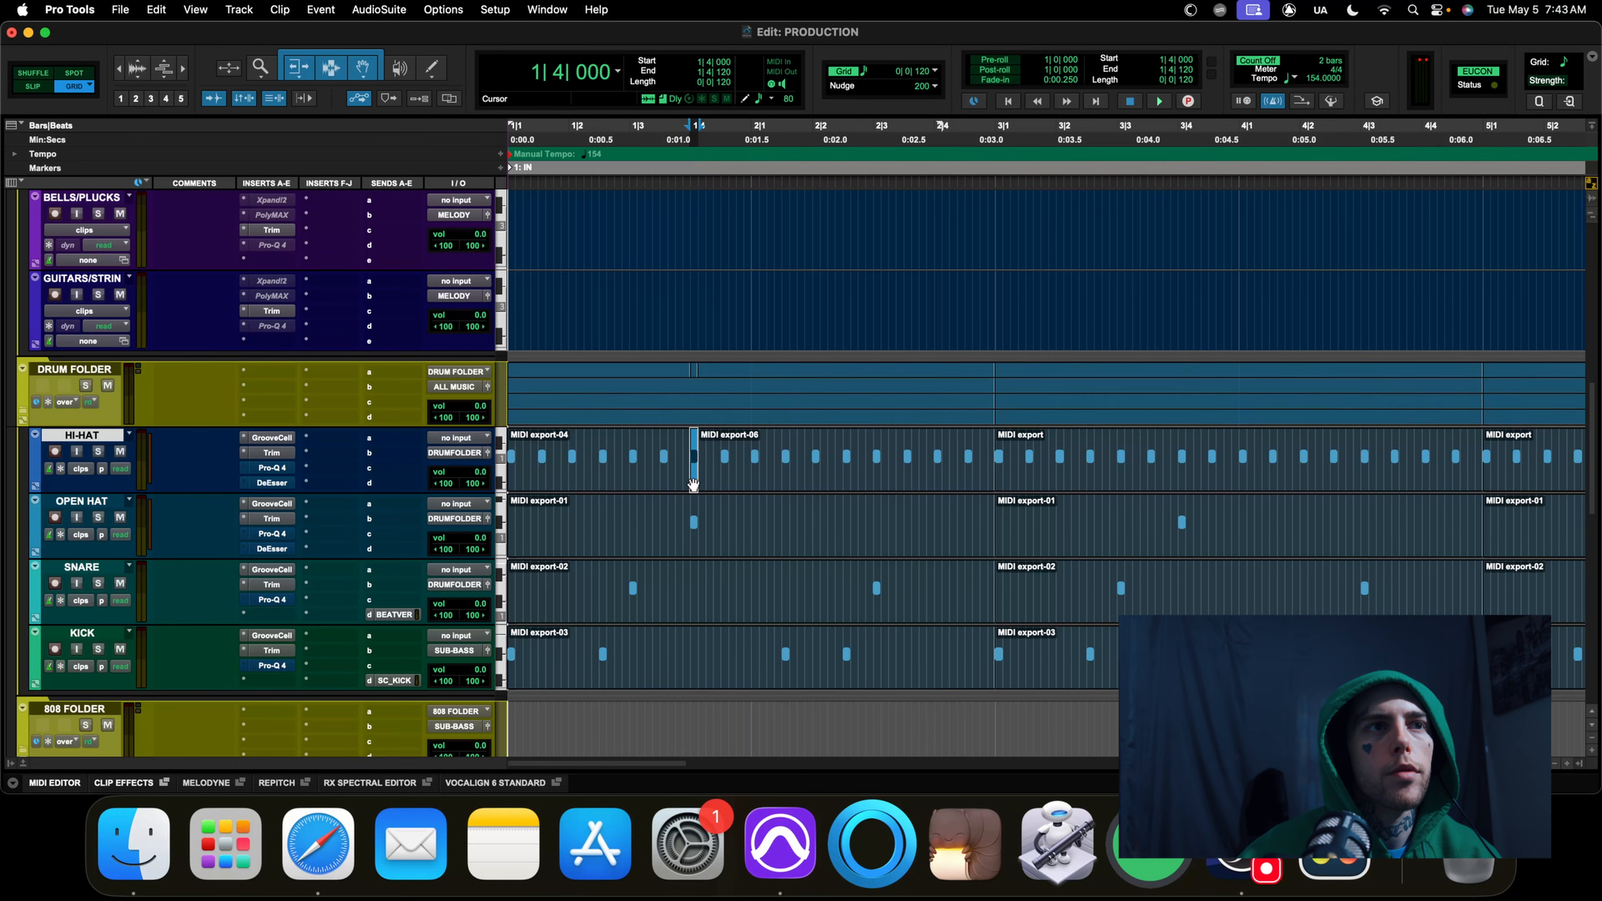
left_click_drag(693, 485, 717, 482)
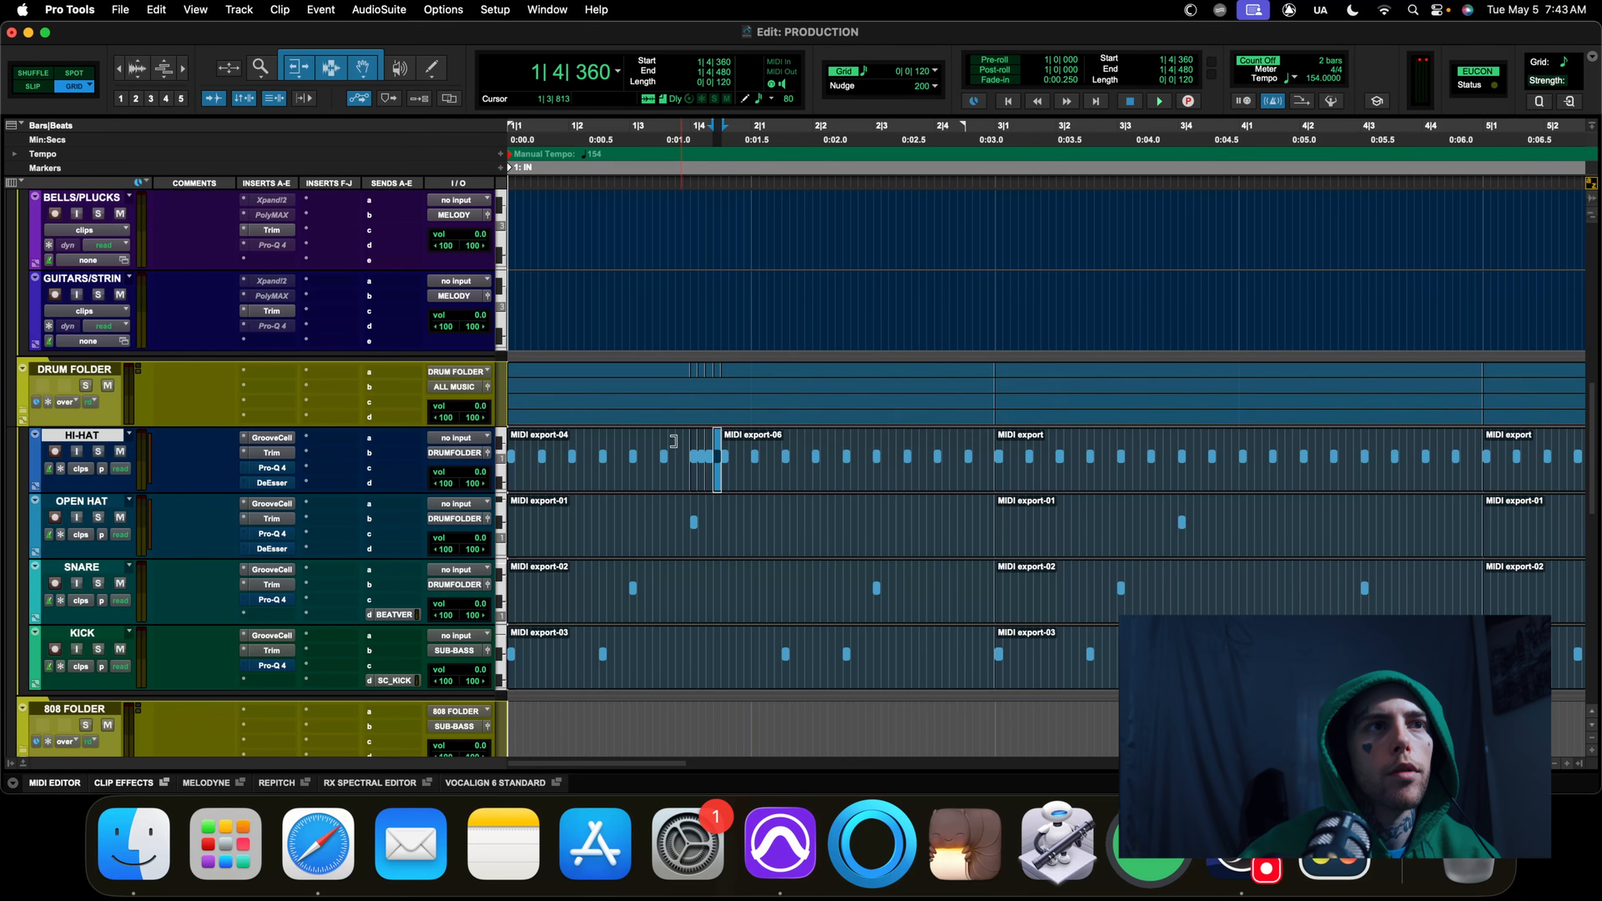
left_click(583, 443)
key("Return")
key("space")
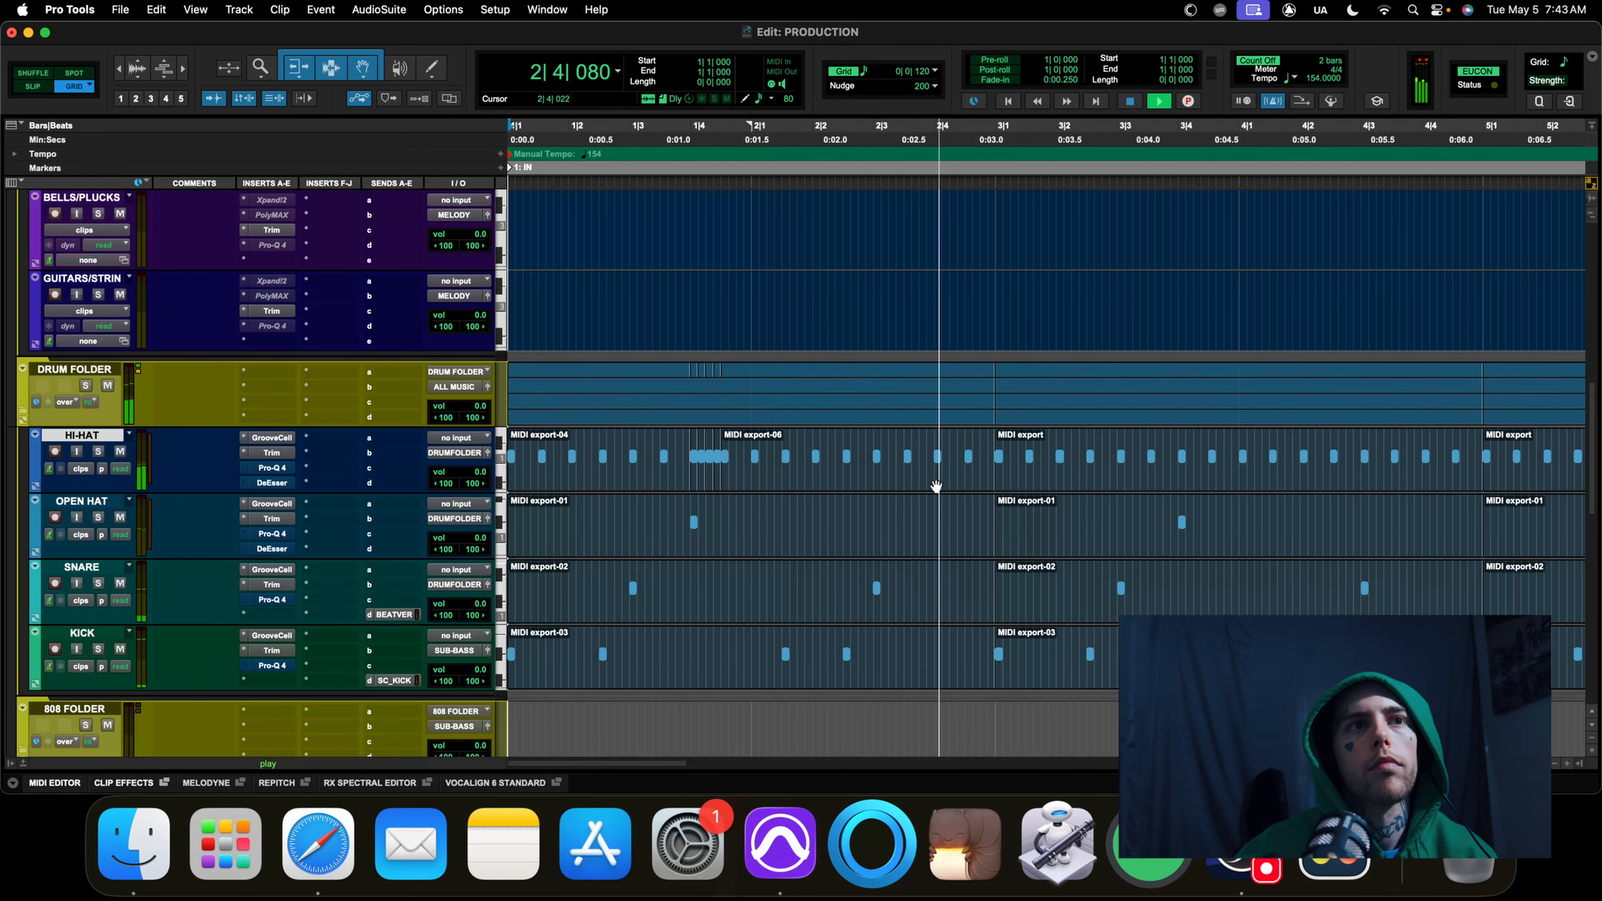
Separate the 1/32 hi-hat note at beat 4 of bar 2, duplicate it three times, and audition the second roll
key("space")
left_click_drag(936, 456, 939, 456)
key("b")
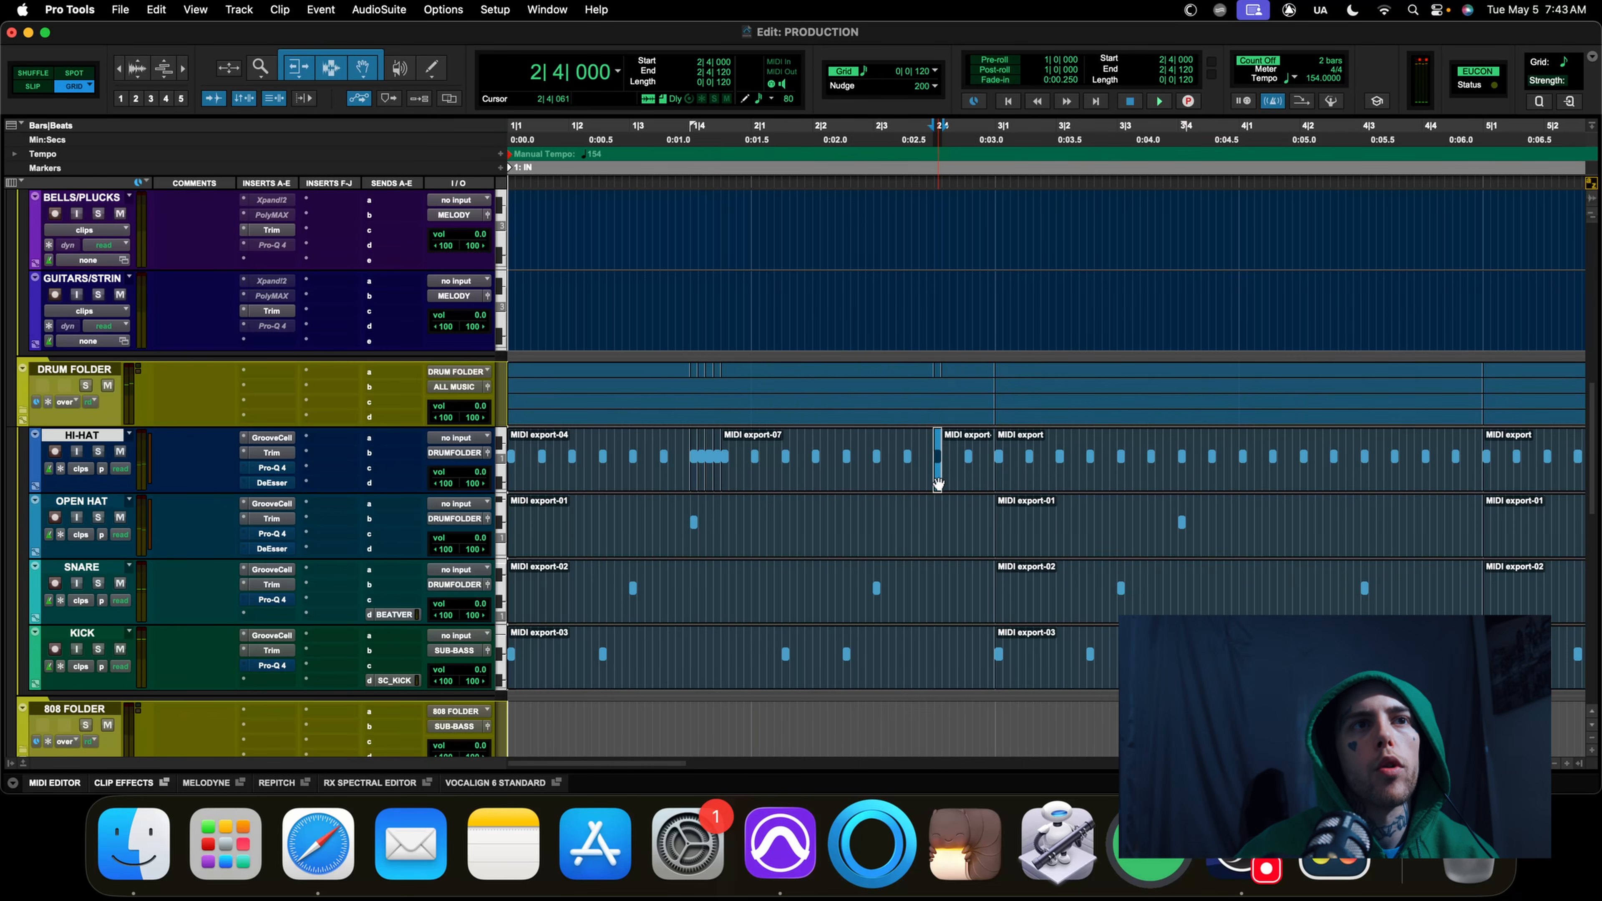
key("super+d")
key("super+d")
key("super+d")
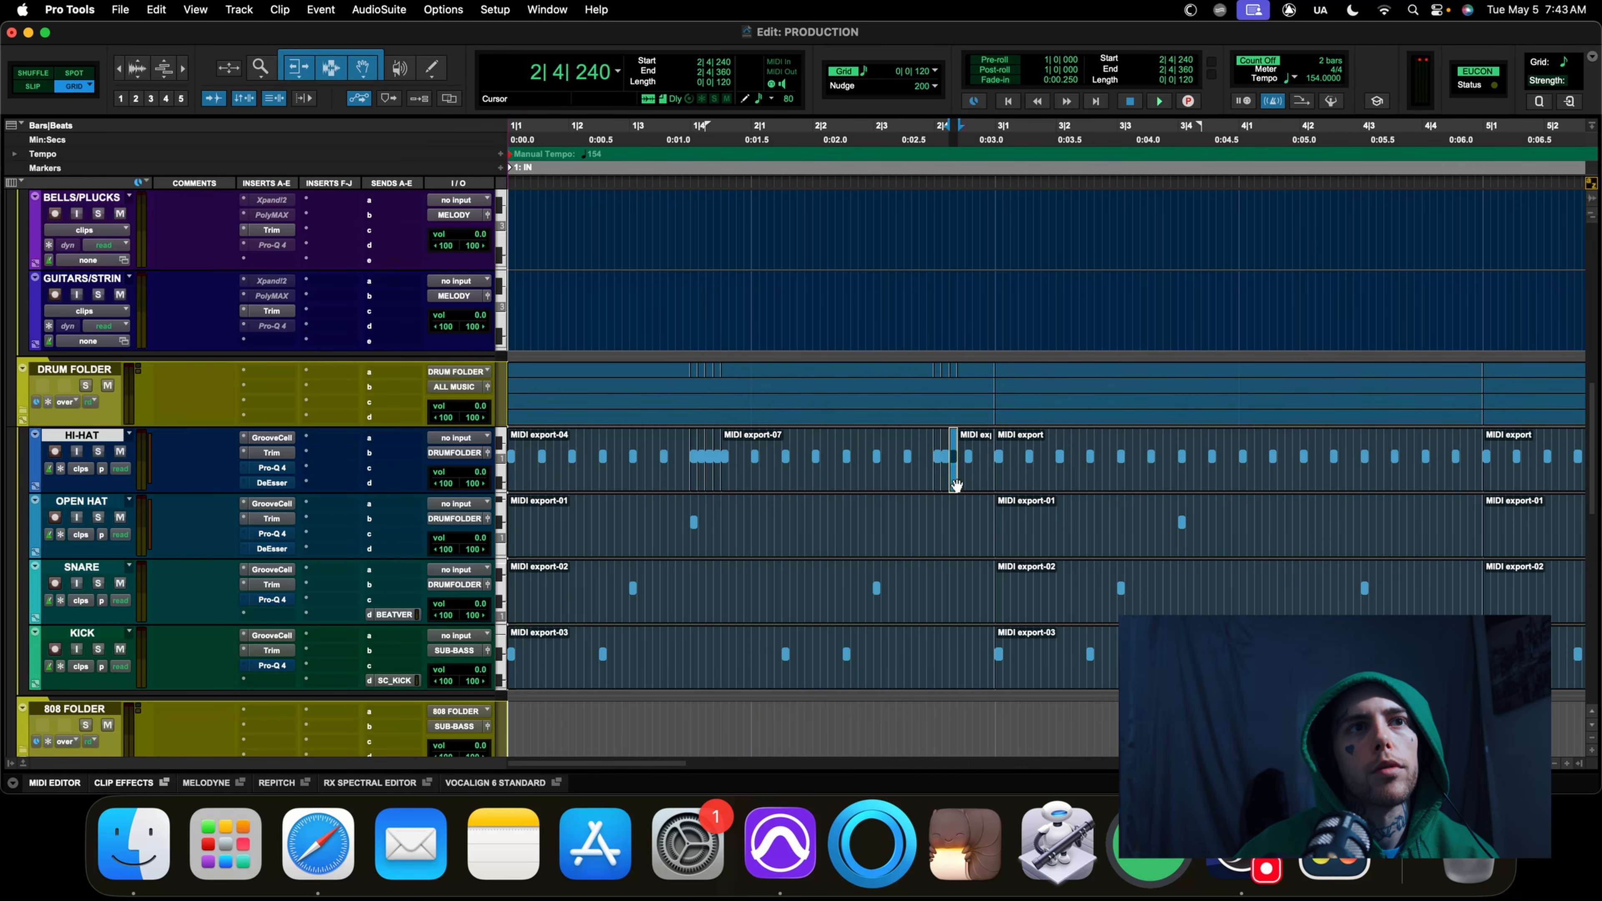
left_click(883, 449)
key("space")
key("r")
key("r")
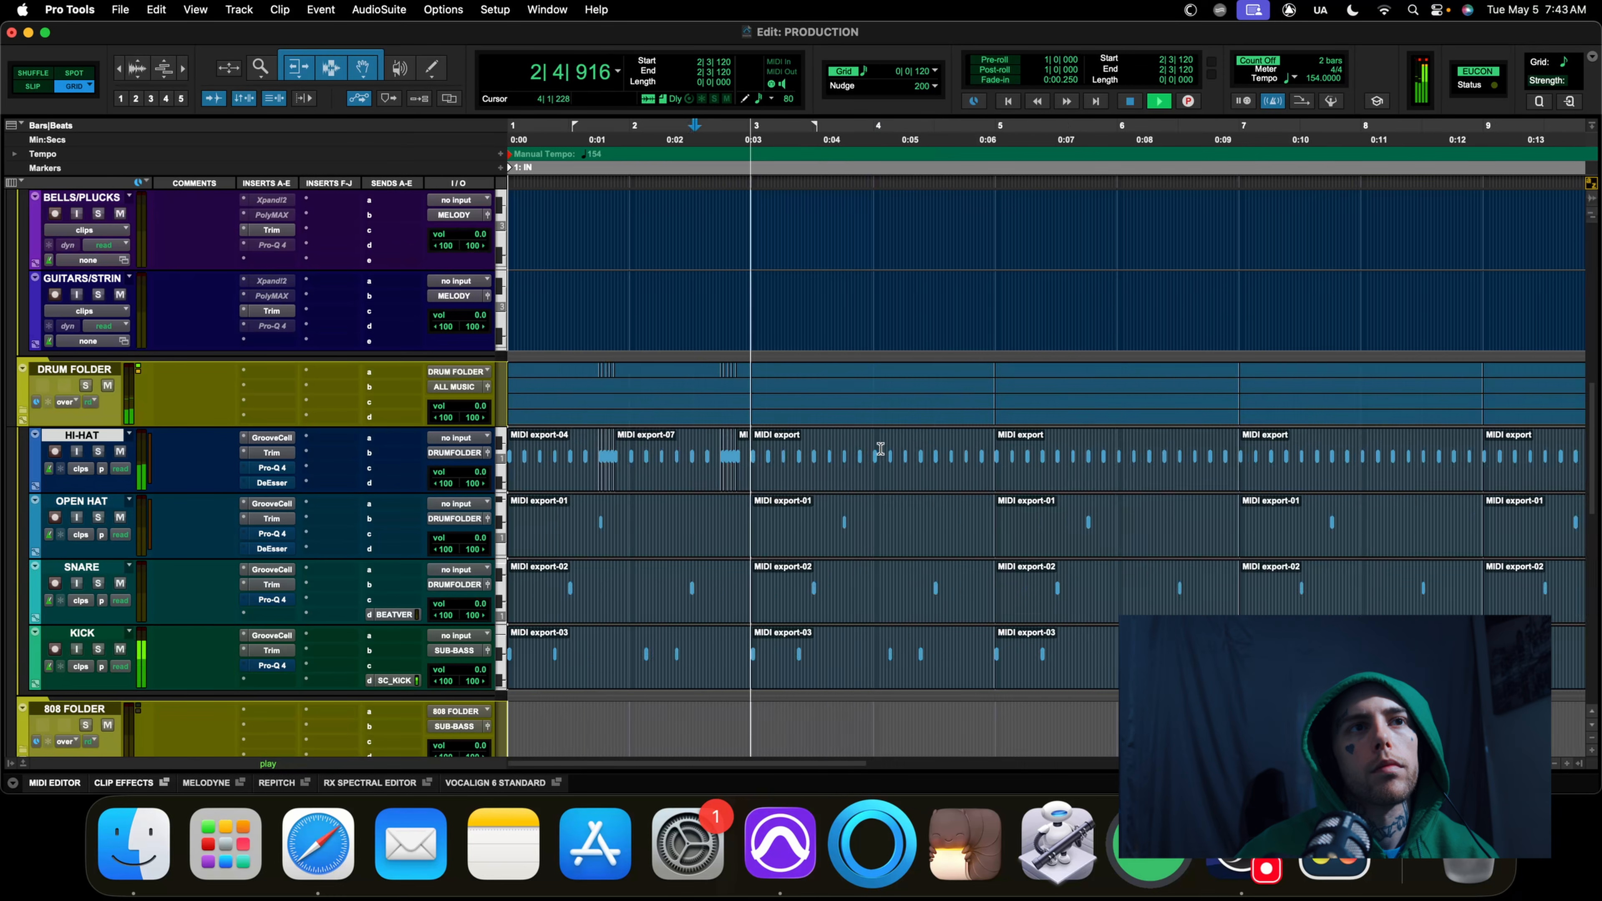
key("space")
Consolidate the HI-HAT clips from bar 1 to bar 5 into a single clip
left_click(688, 476)
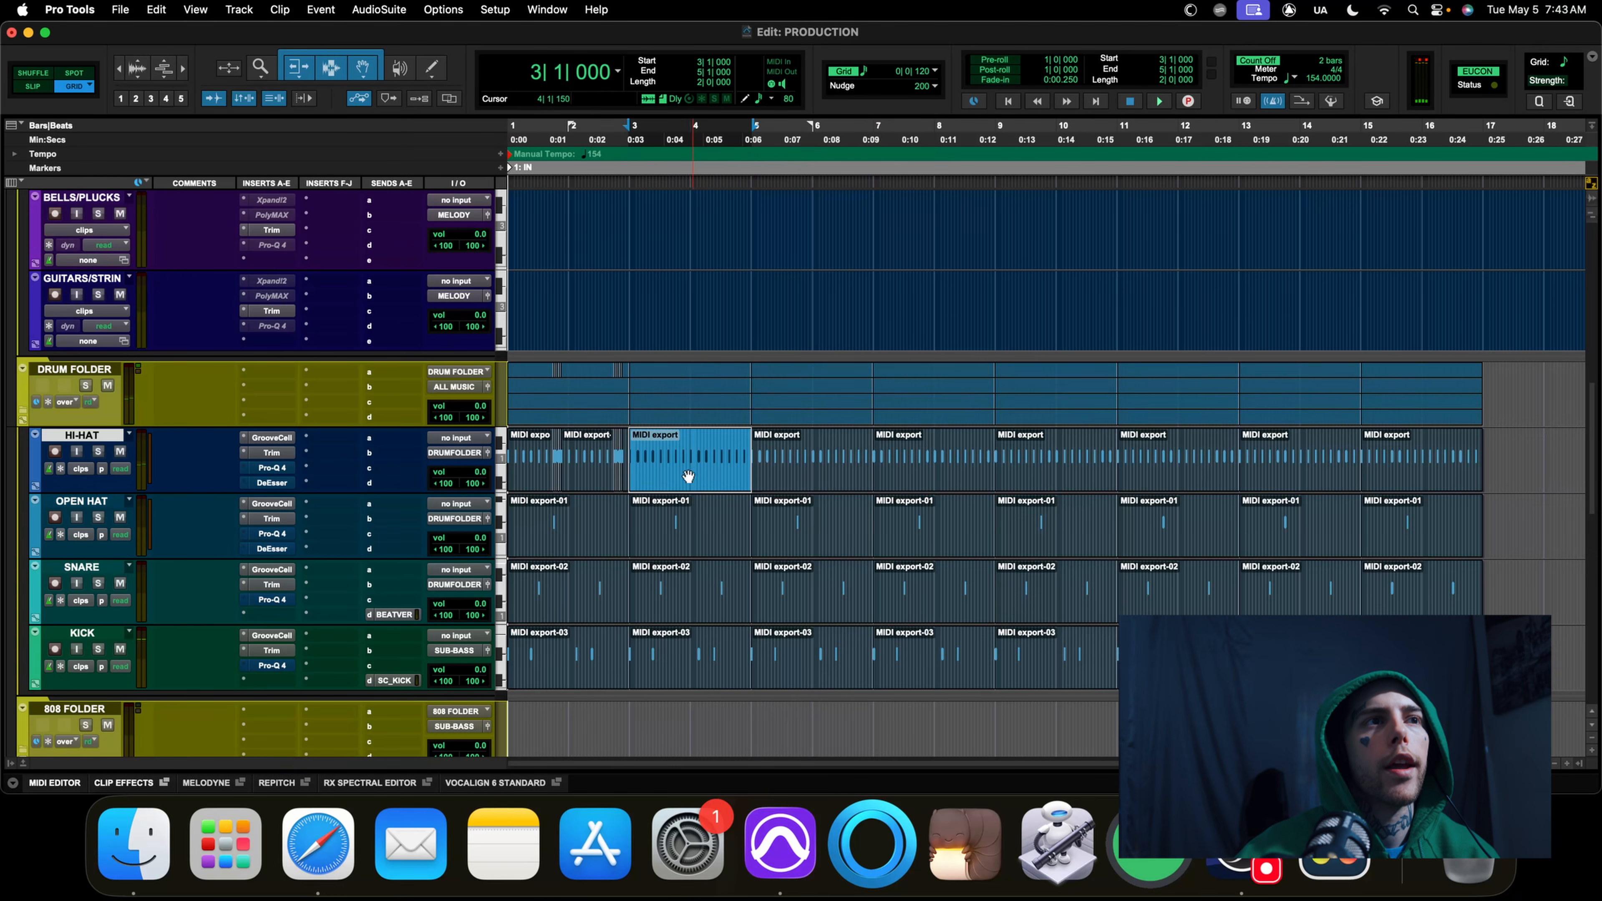
left_click(518, 483, "shift")
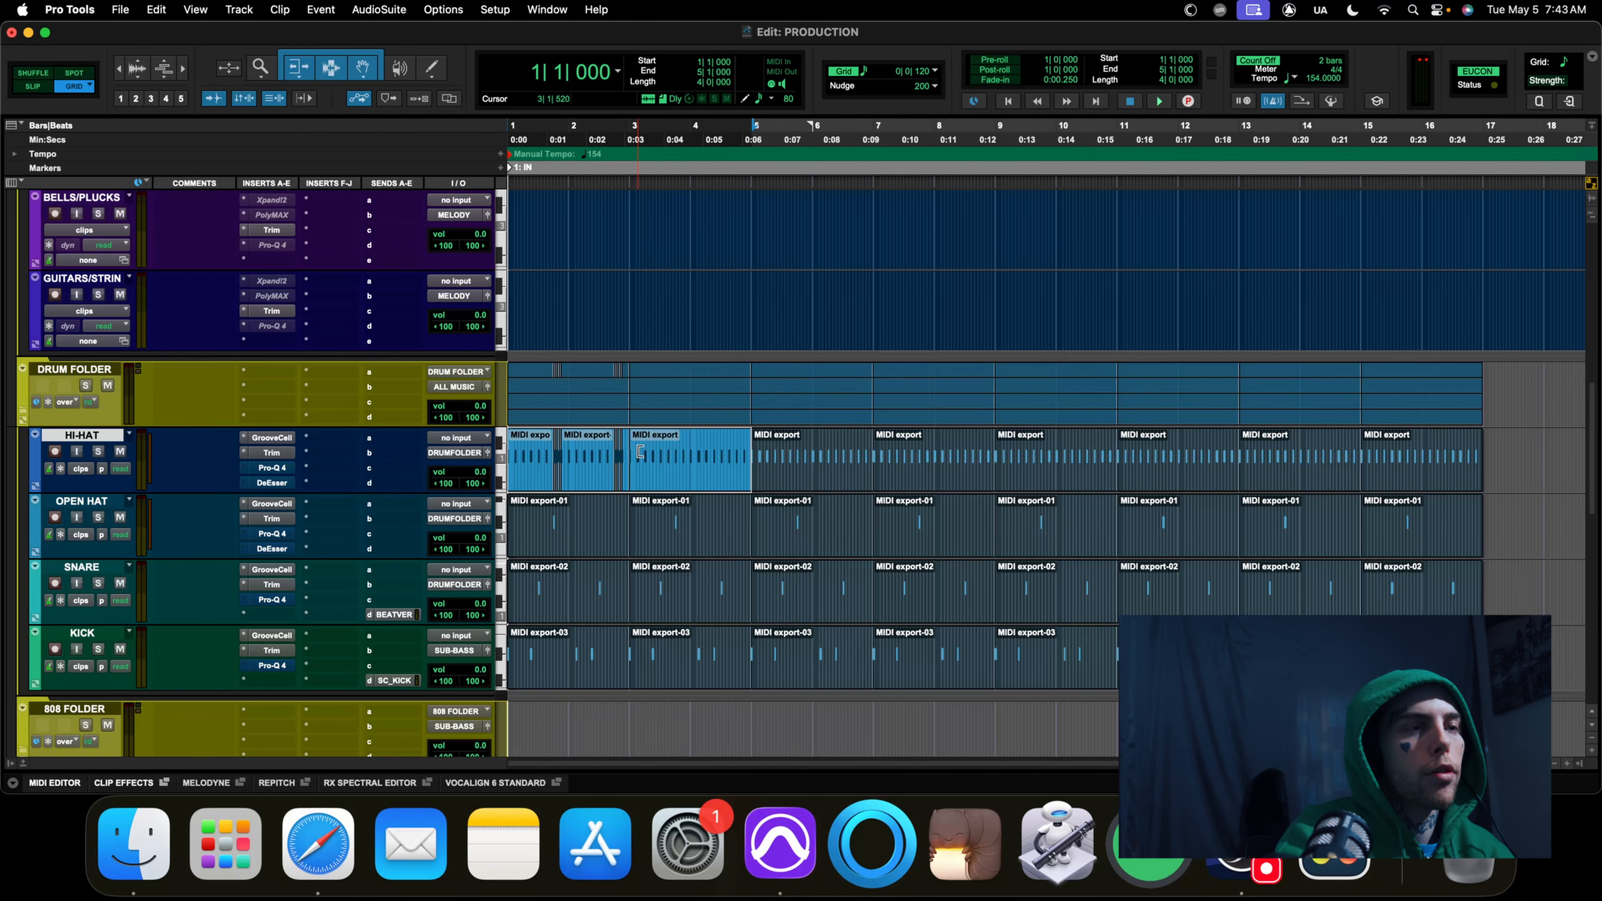
key("alt+shift+3")
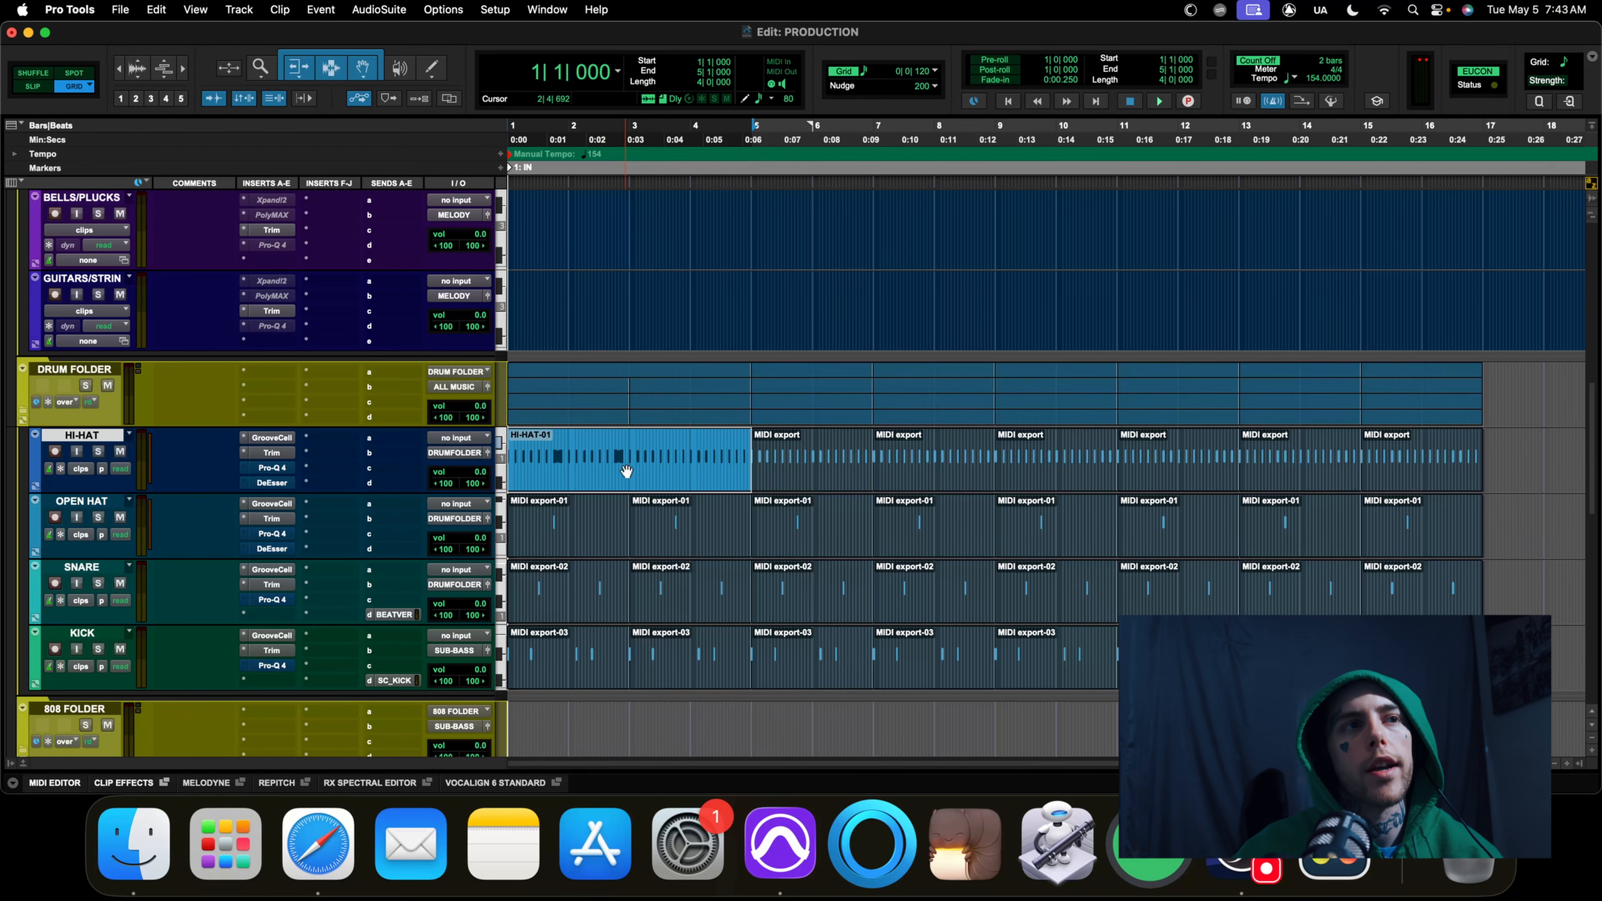
Set the grid to 1 bar and repeat the consolidated hi-hat clip up to bar 17, replacing the old hi-hat clips
left_click(937, 72)
left_click(971, 61)
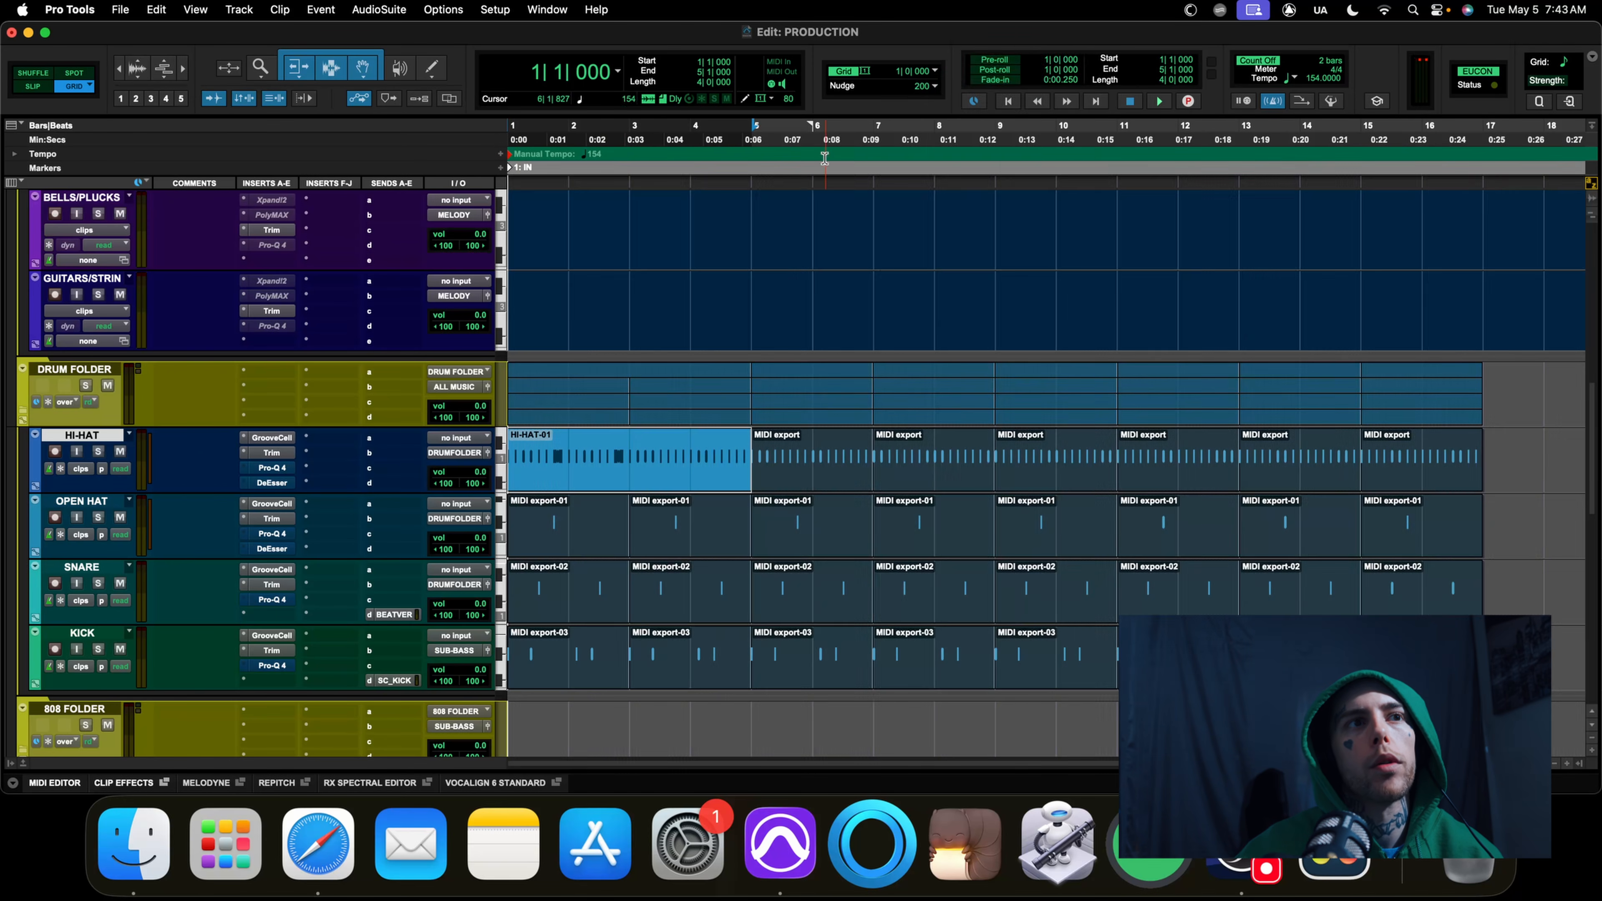
left_click_drag(600, 487, 1298, 478)
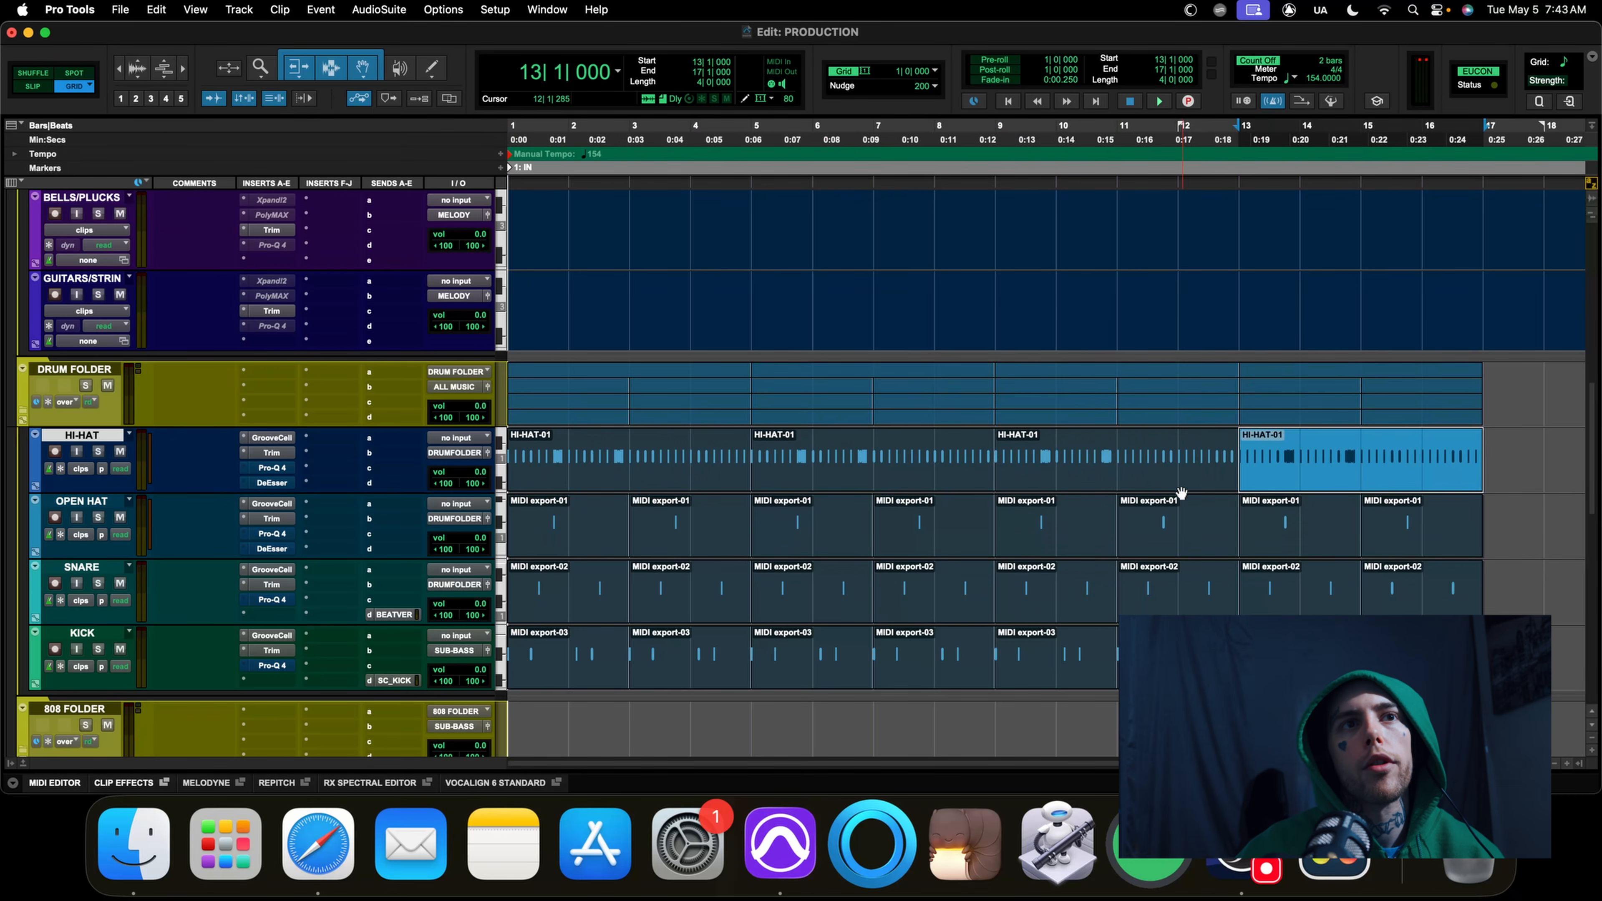
Play the beat from the session start to check the hi-hat rolls with the other drums and the melody
left_click(1041, 501)
key("space")
key("space")
key("Return")
key("space")
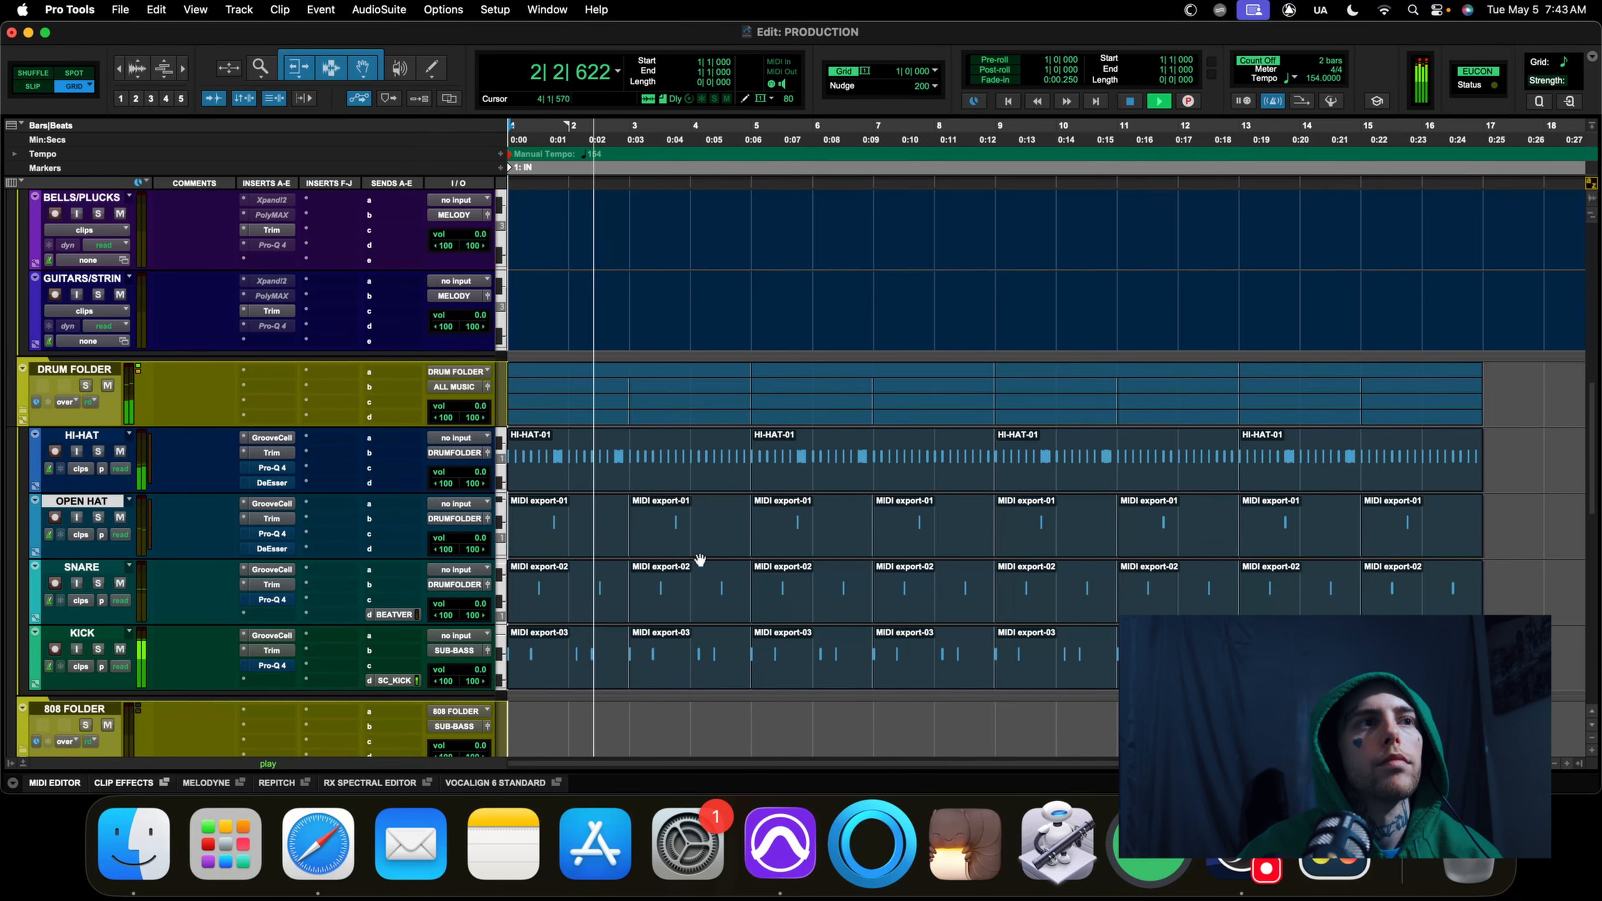
key("r")
scroll(666, 549, "up", 1)
scroll(666, 549, "down", 2)
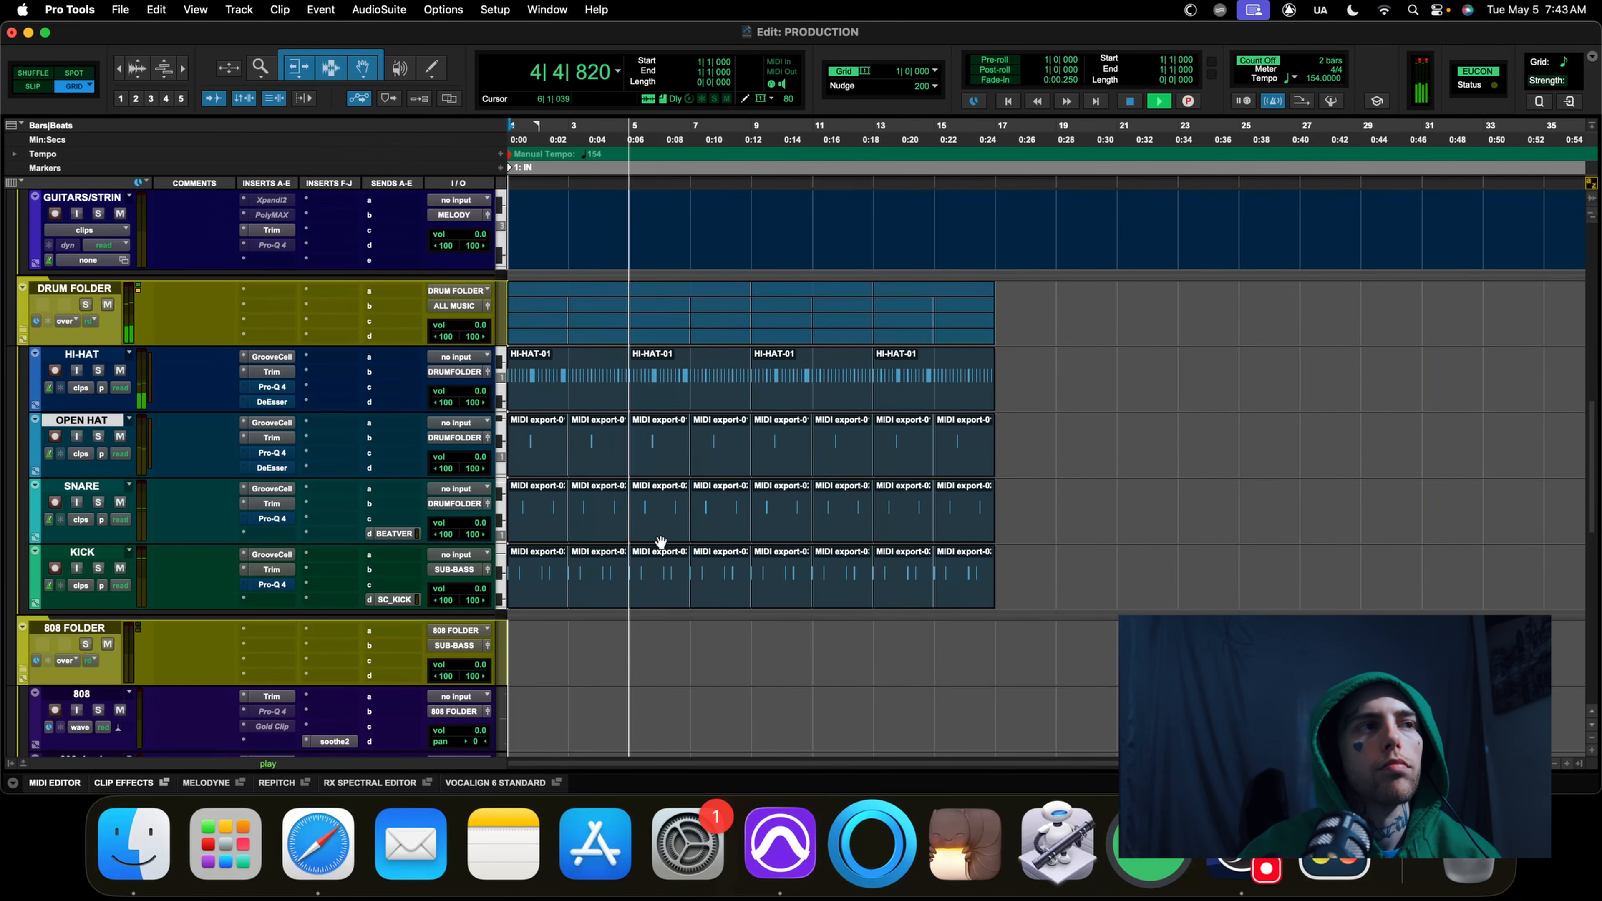
scroll(660, 542, "up", 6)
key("space")
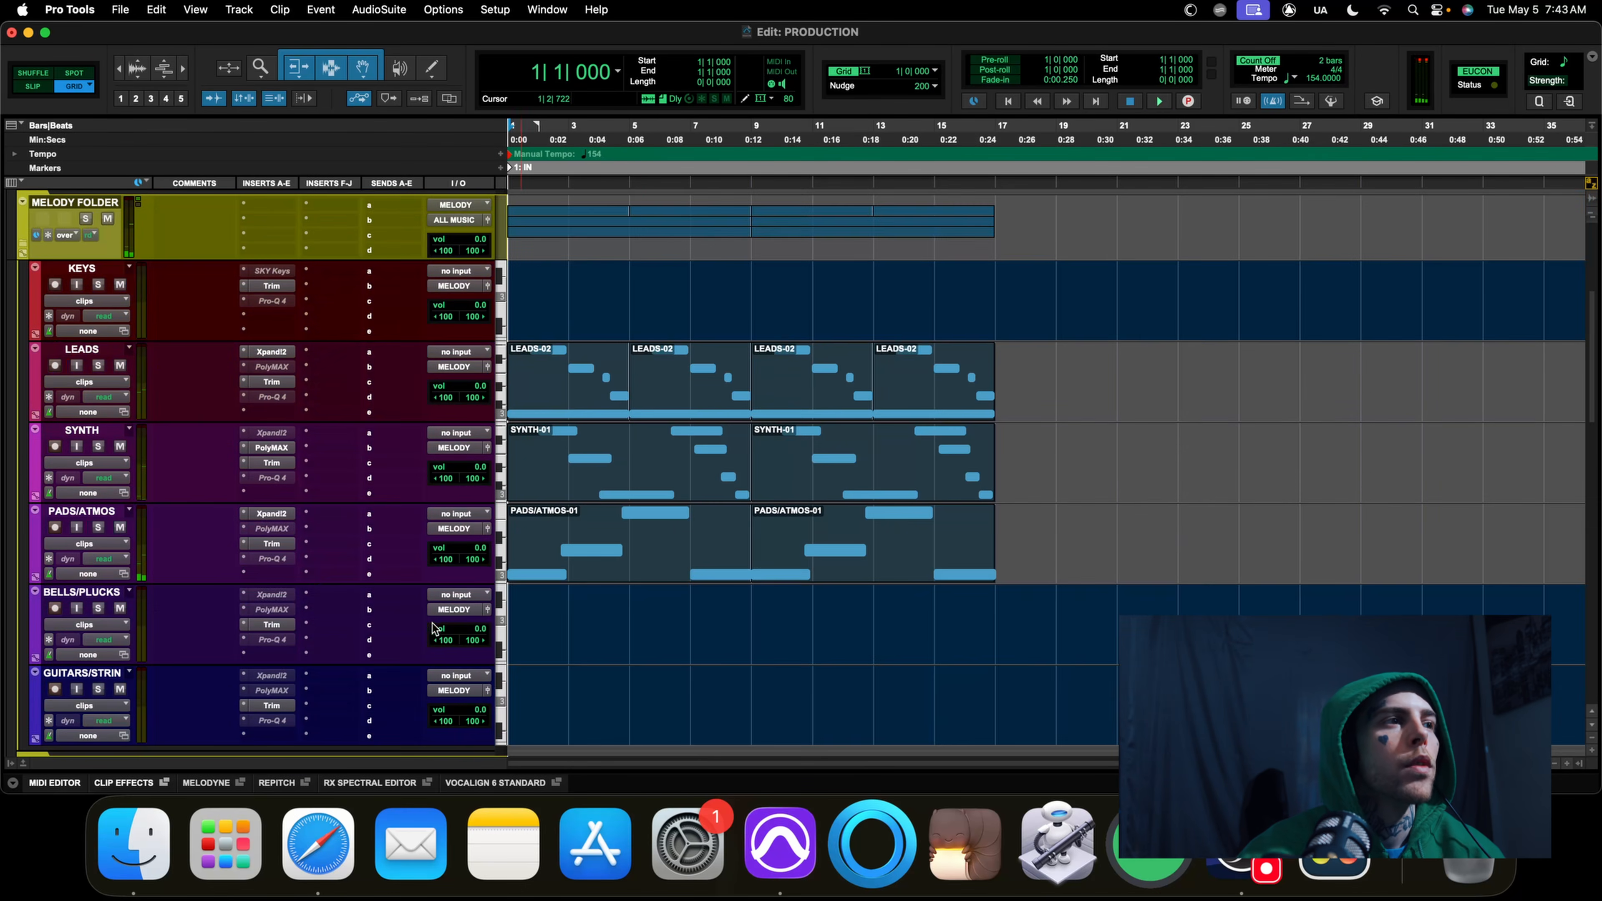
Delete the unused BELLS/PLUCKS and GUITARS/STRIN tracks
left_click(86, 587)
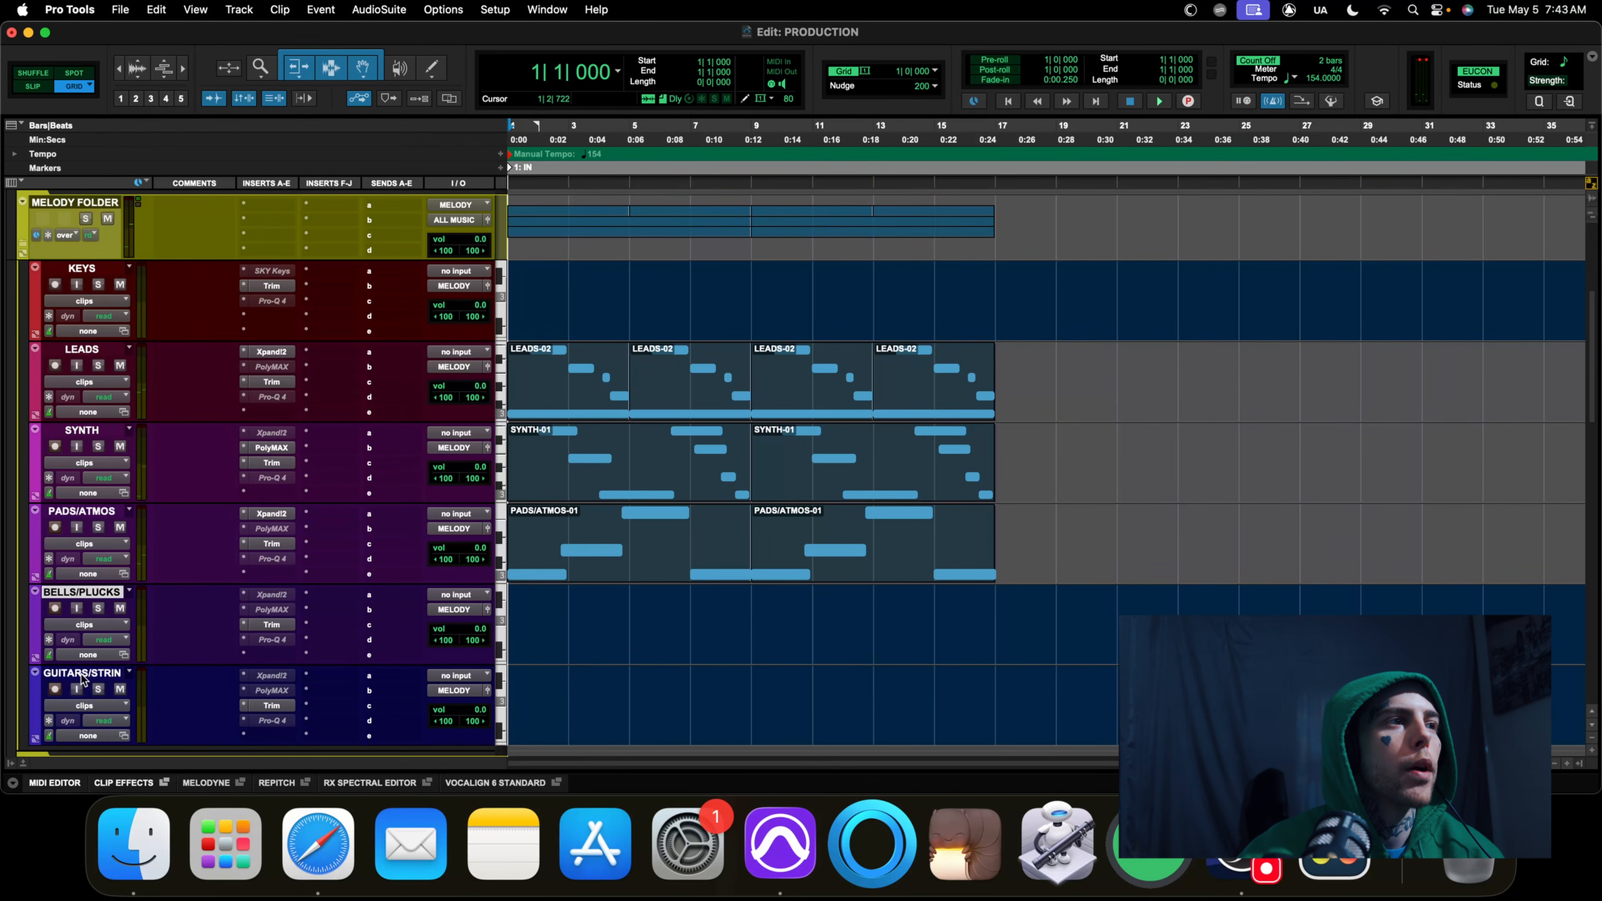
left_click(103, 677, "shift")
right_click(103, 678)
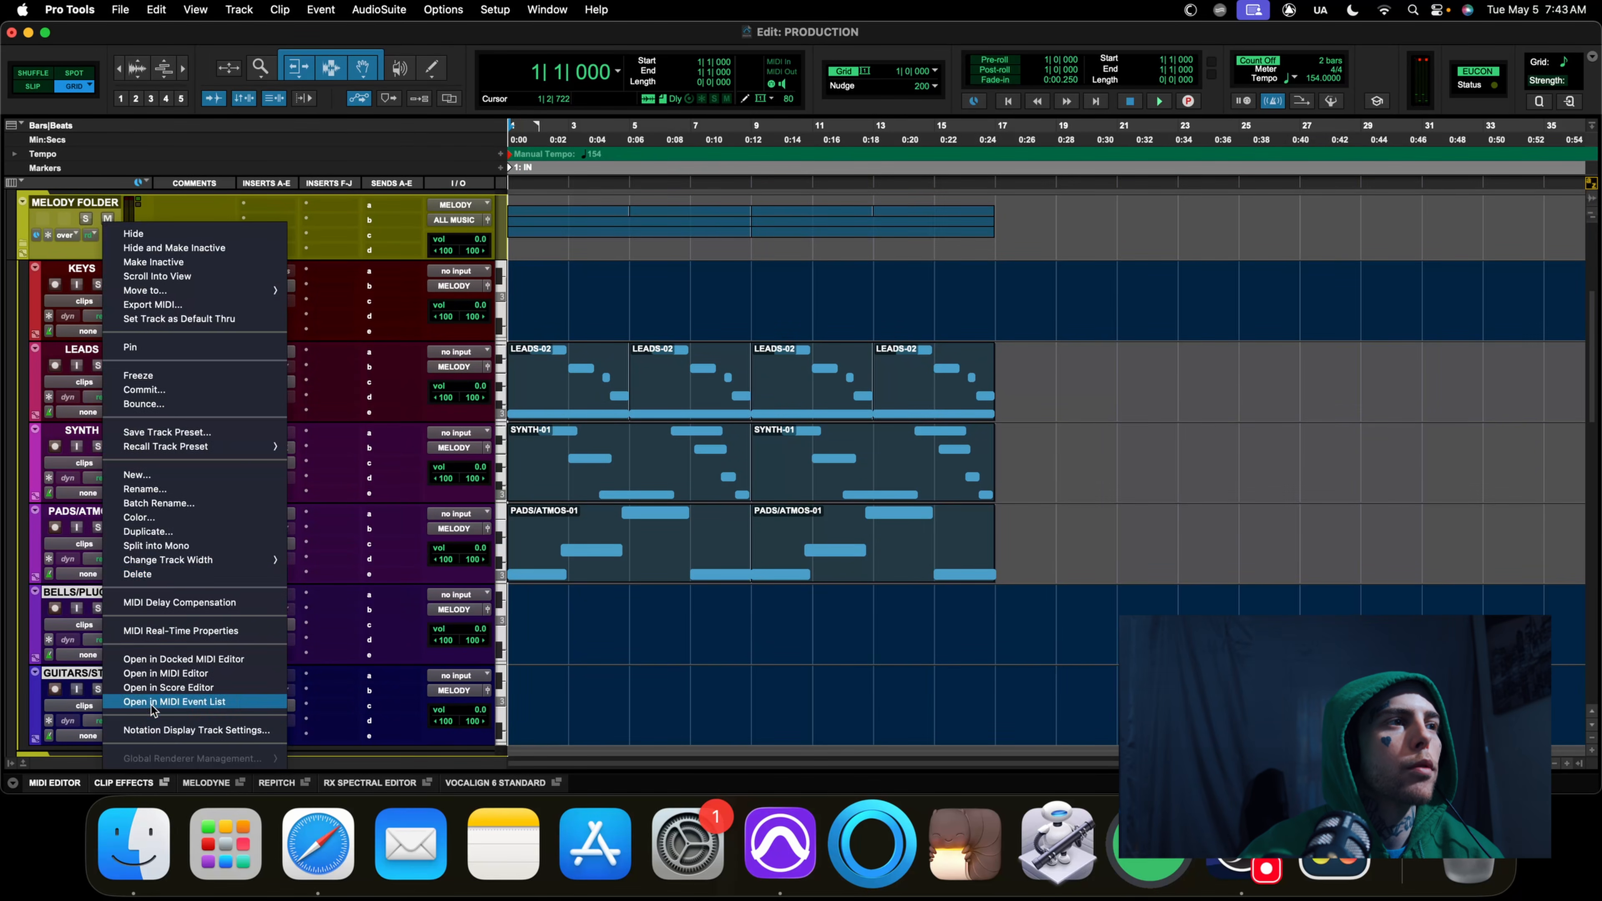
left_click(184, 576)
Review the session's tracks from the mix bus to the FX folder and briefly play the beat from the start
scroll(648, 549, "up", 5)
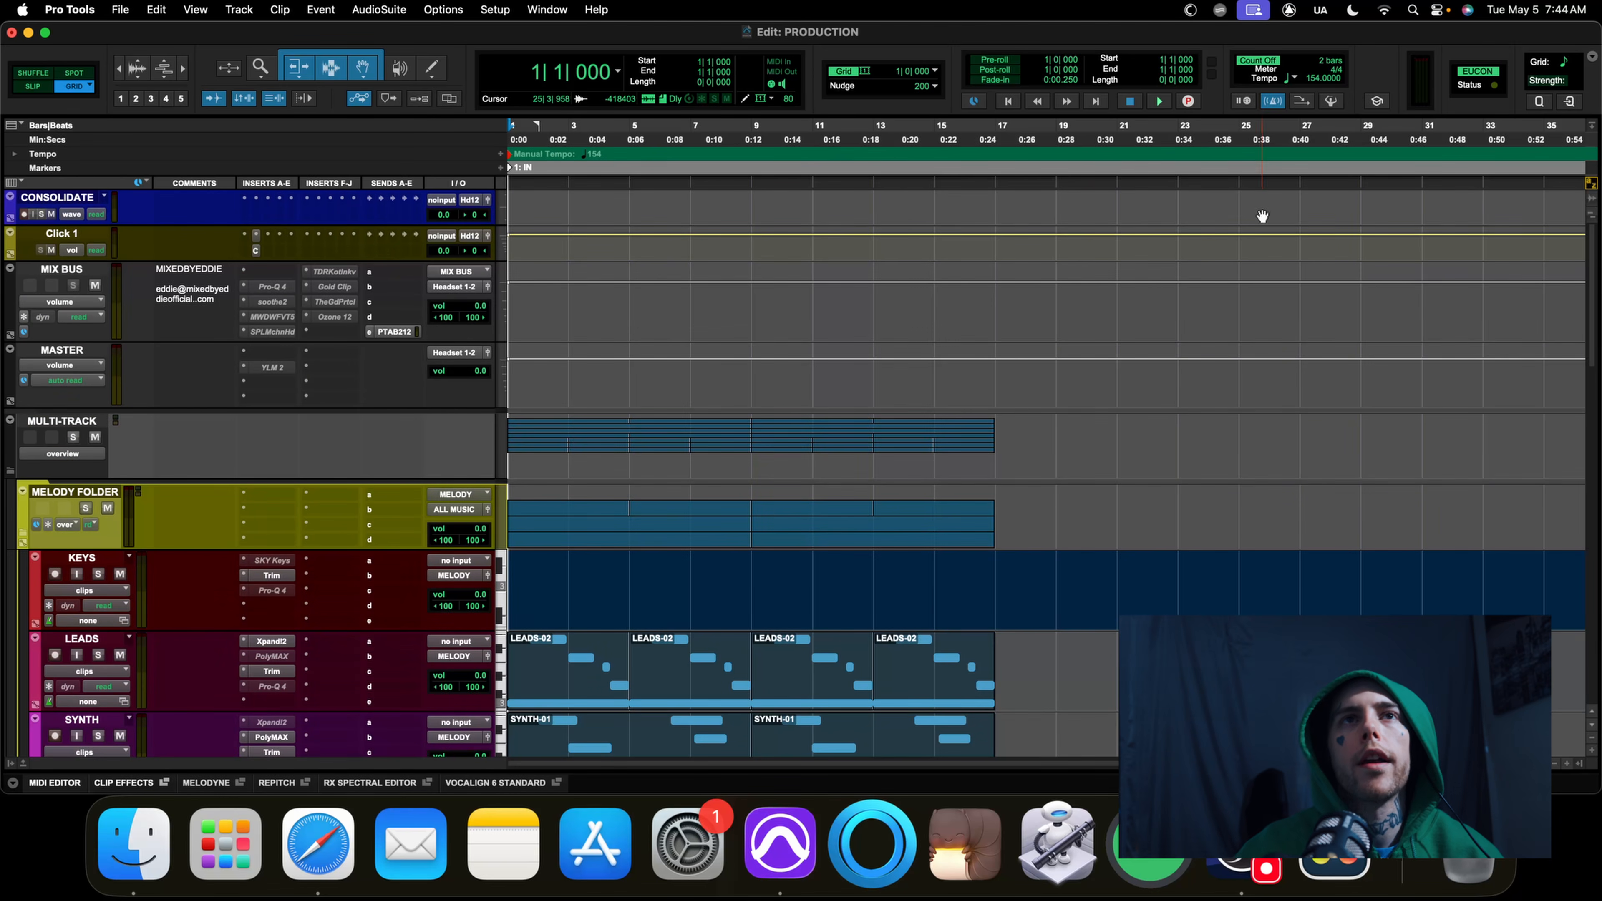
scroll(667, 369, "down", 12)
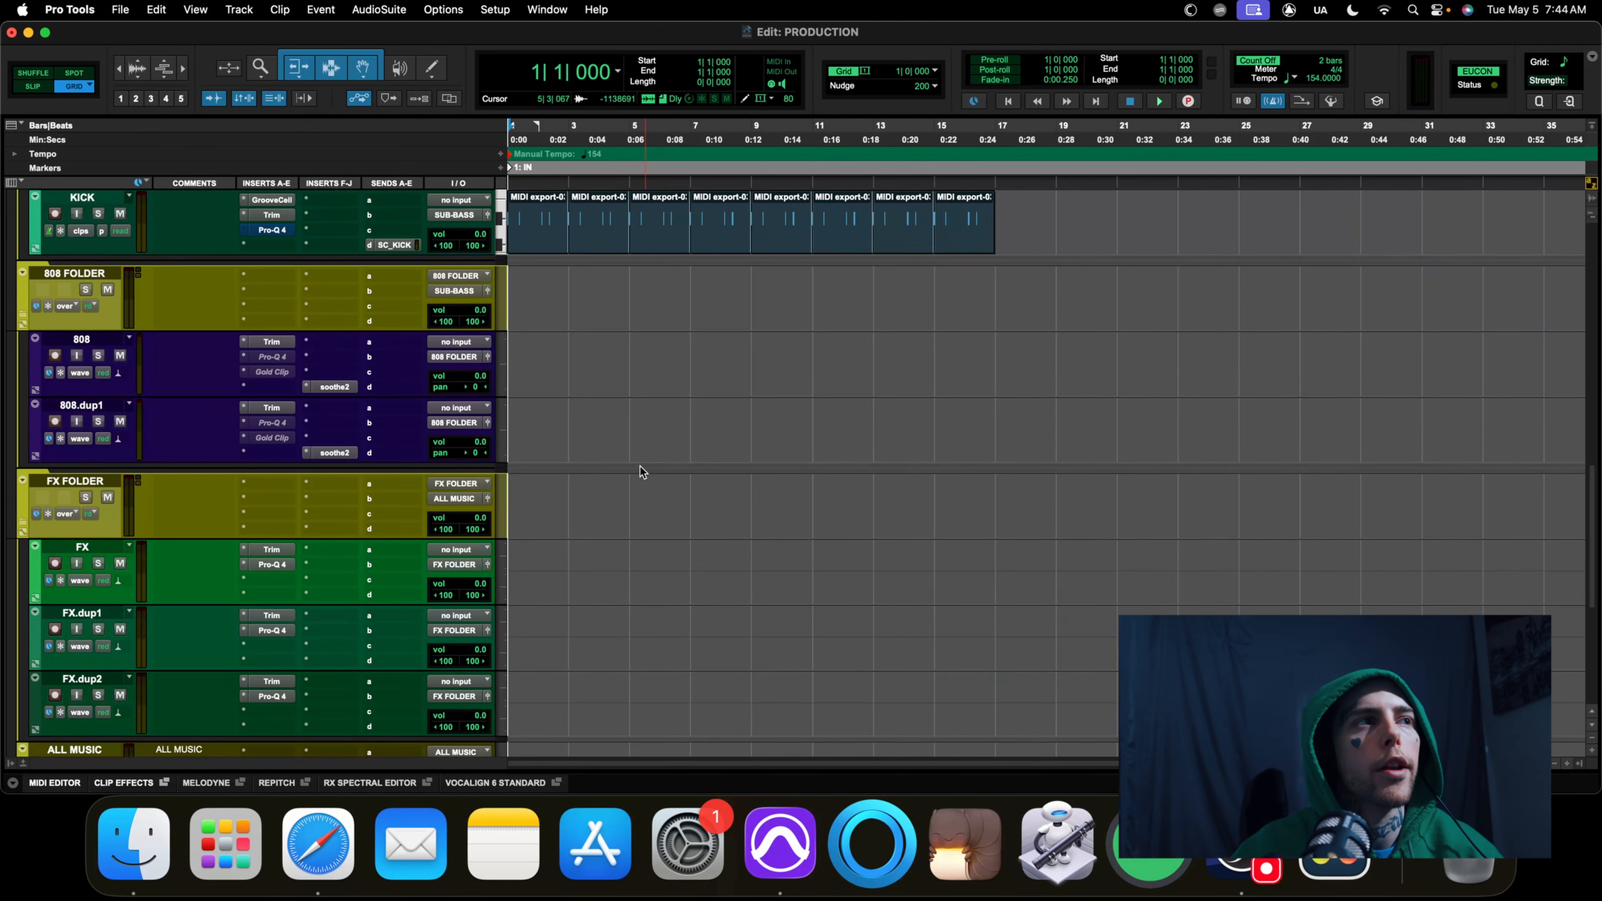
scroll(640, 472, "up", 8)
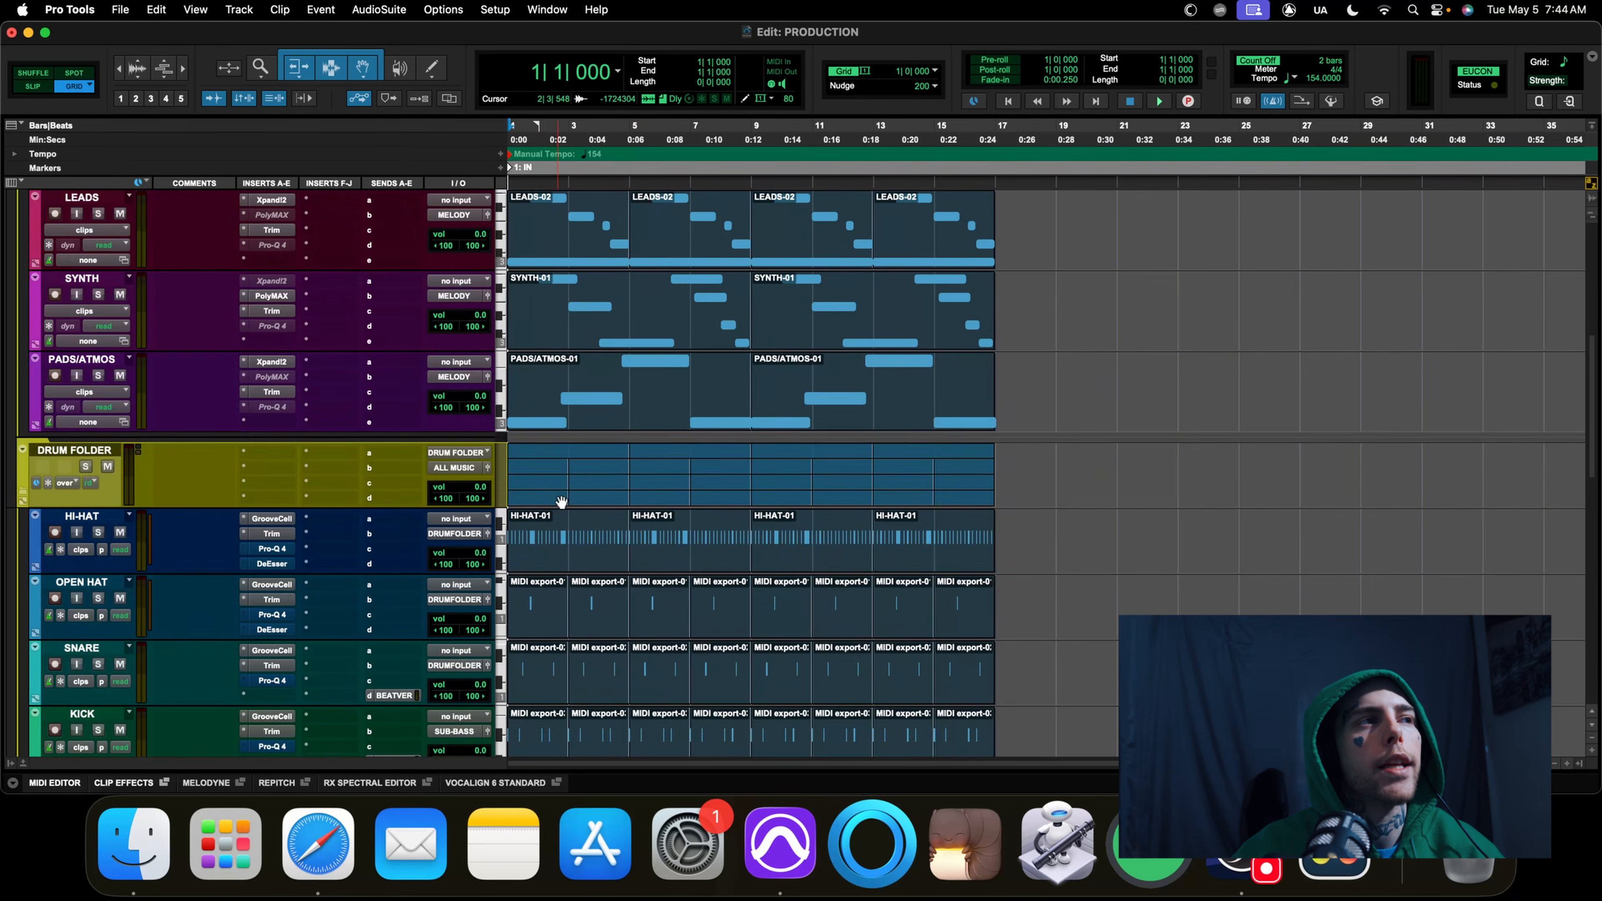
scroll(561, 502, "down", 3)
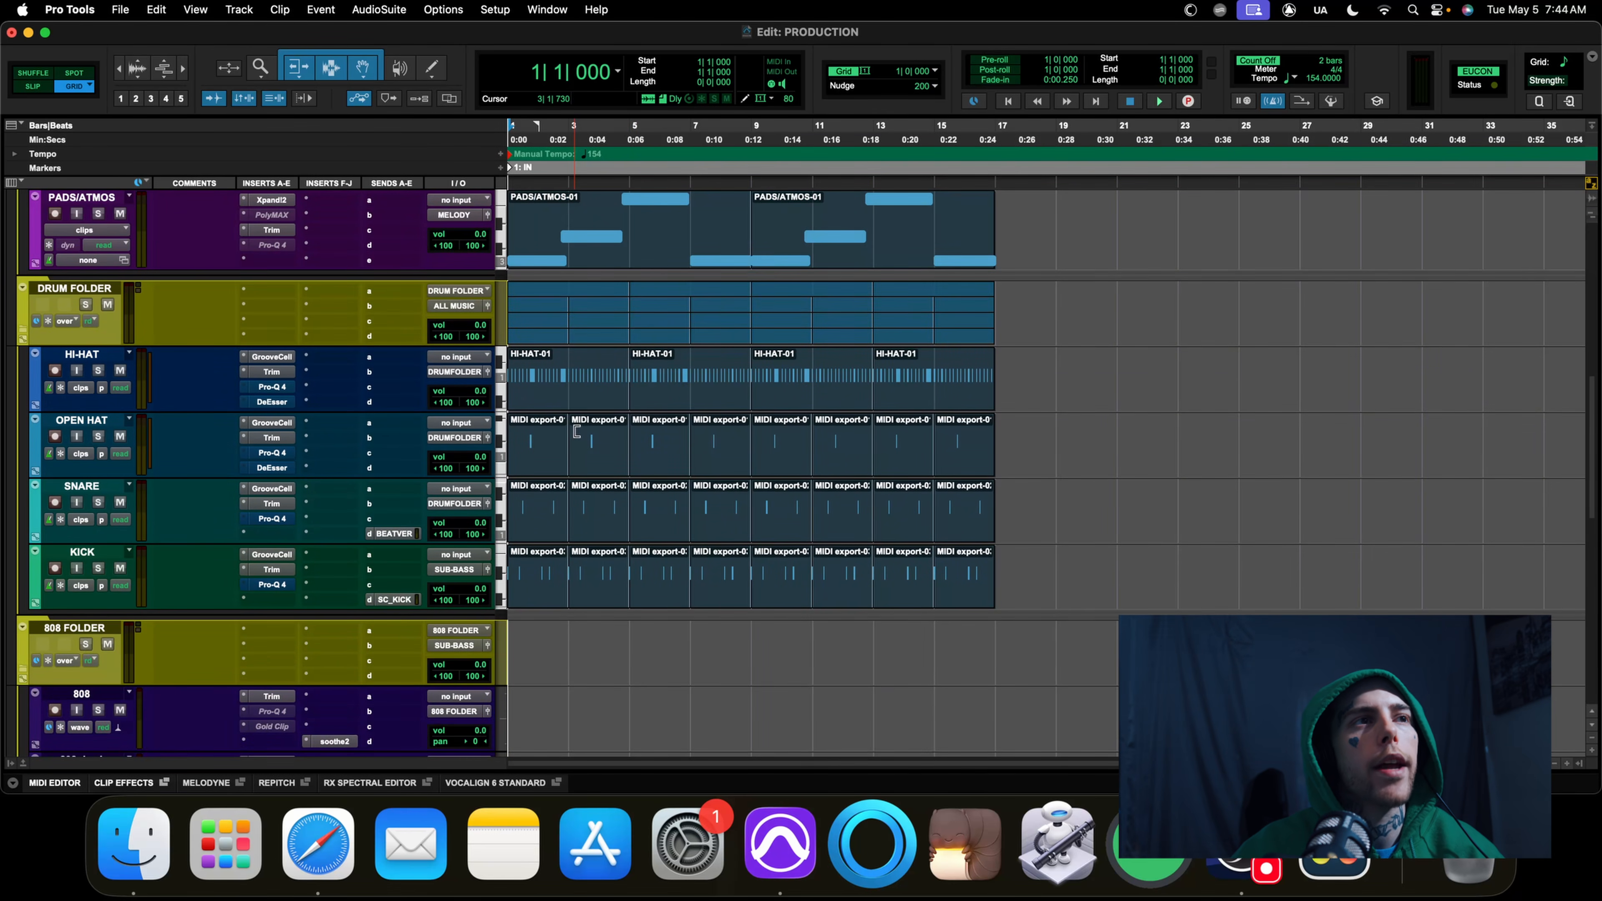
scroll(575, 433, "up", 6)
key("space")
scroll(574, 434, "down", 2)
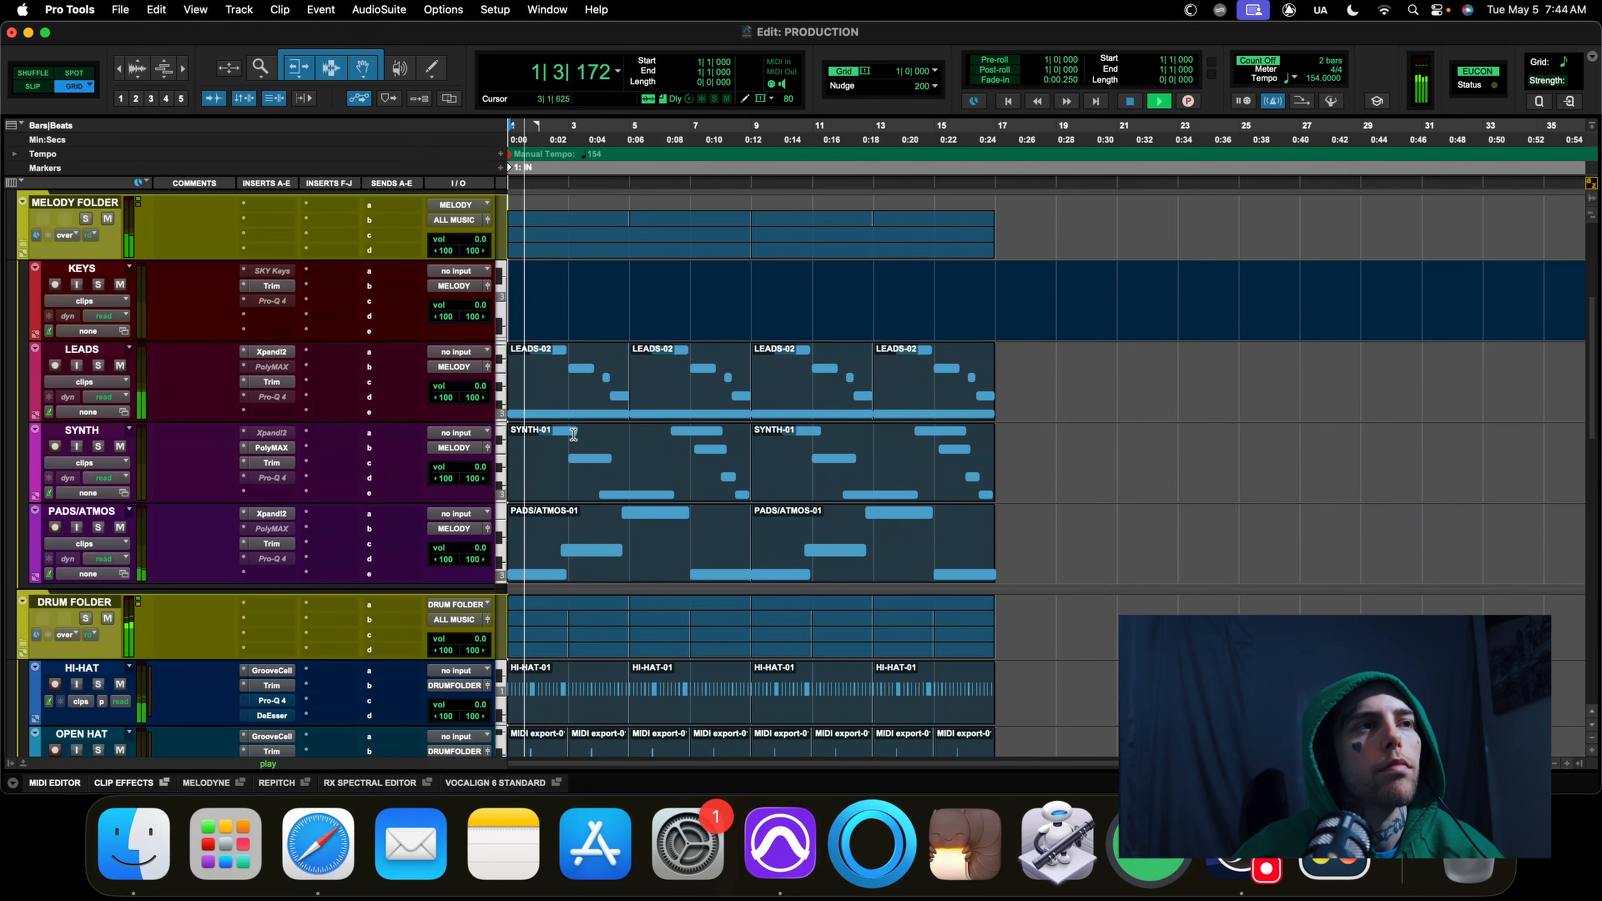
key("space")
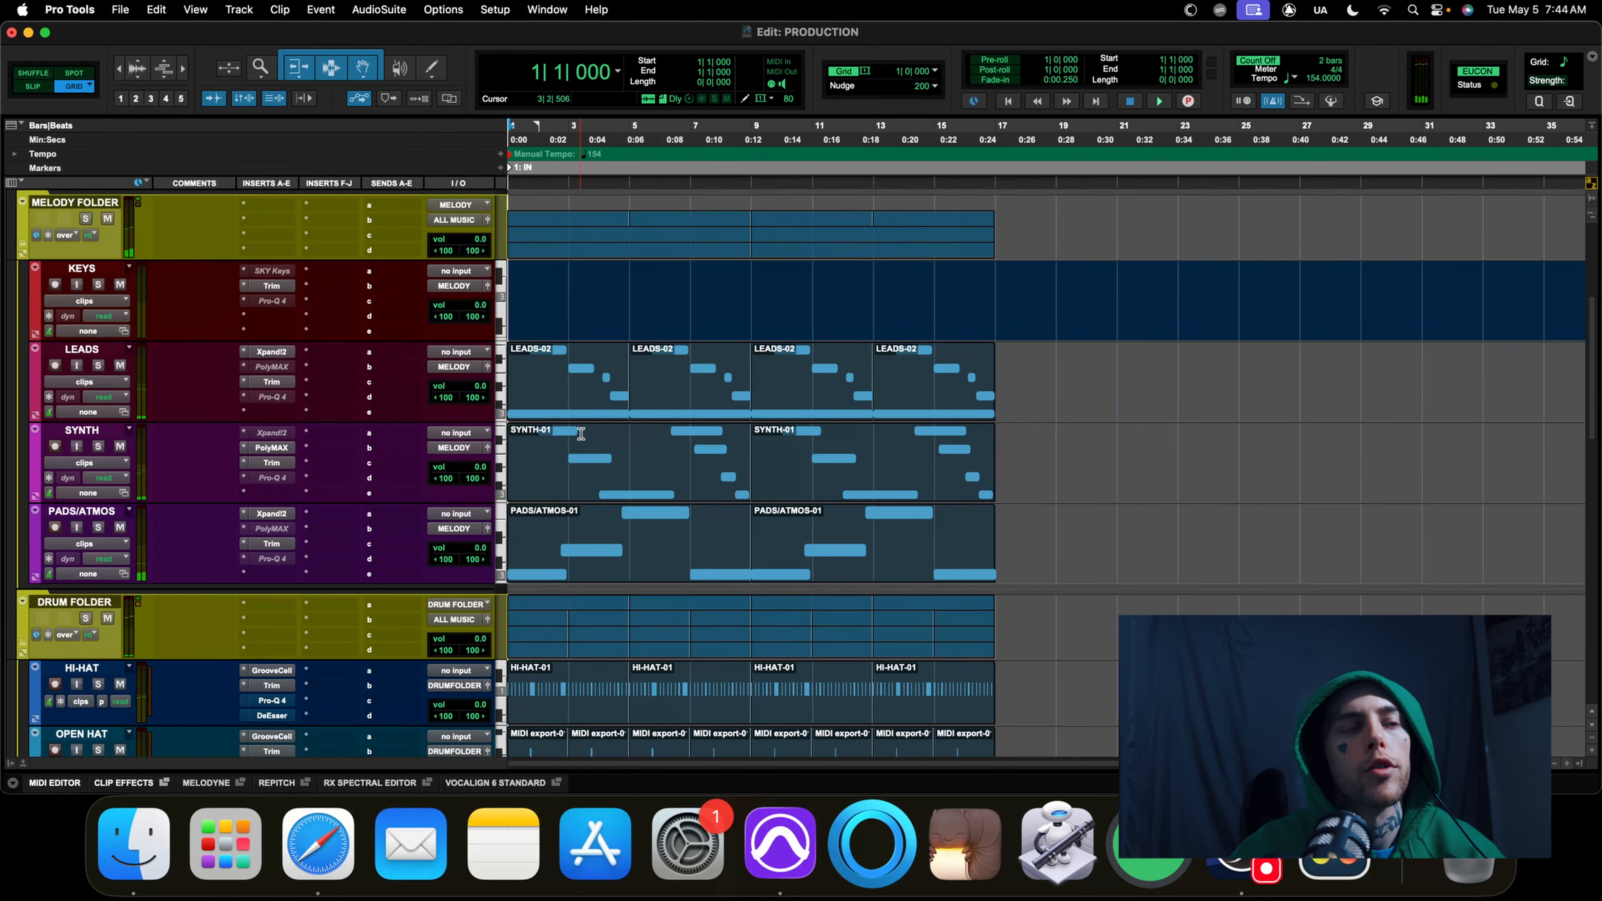
Start an audio import with the 808 track selected and go up from the BEAT TAGS folder to the PRODUCTION folder
scroll(577, 435, "down", 10)
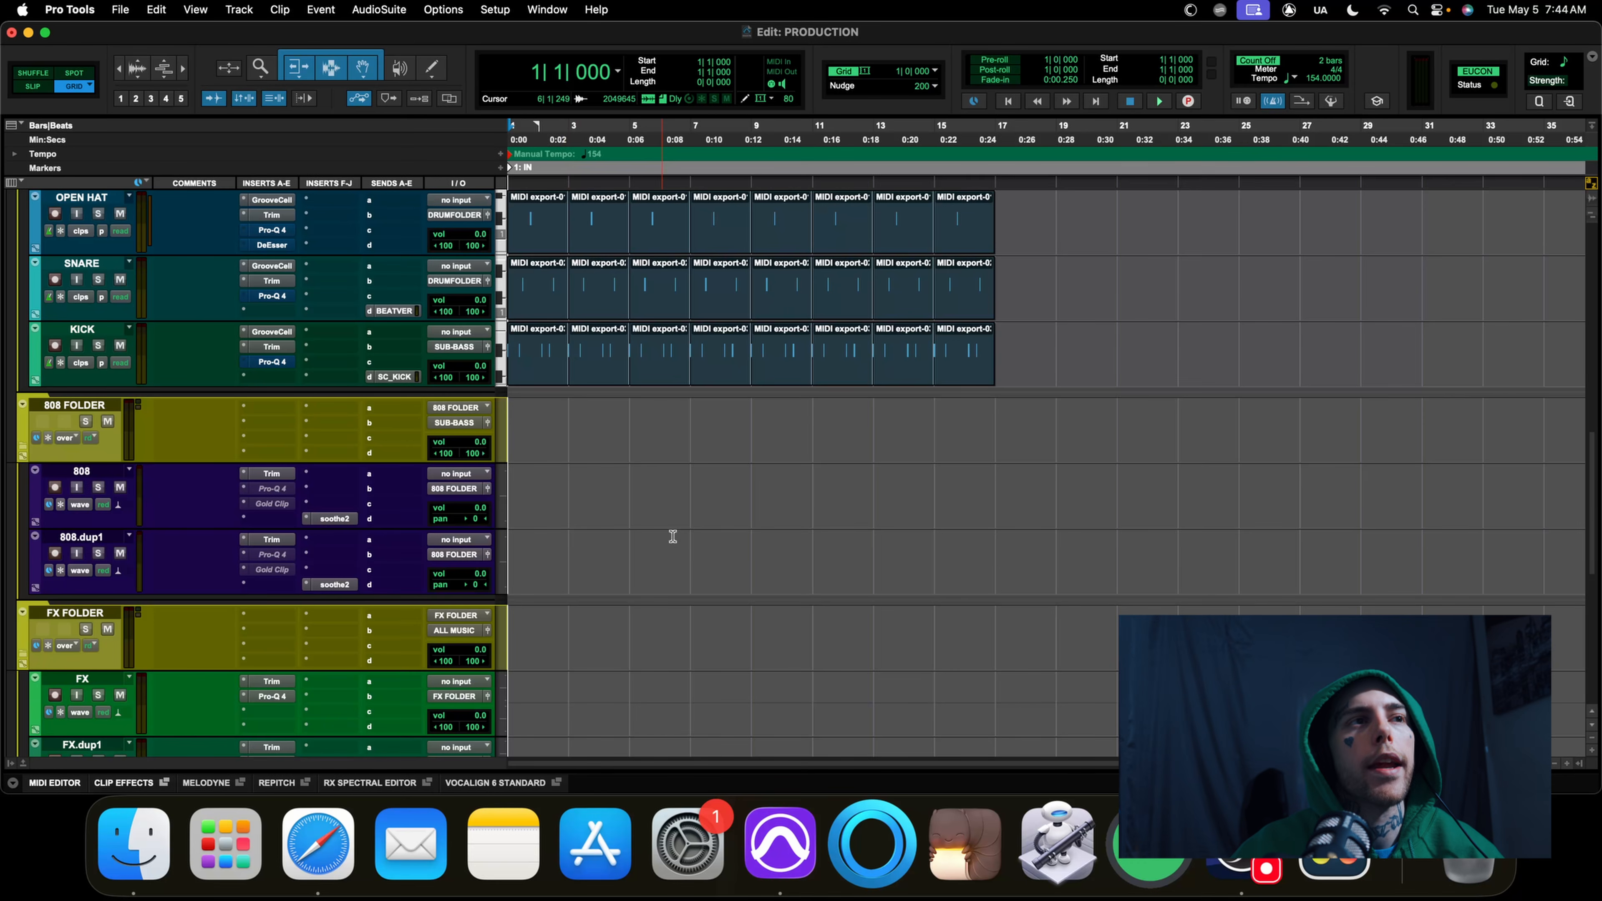
left_click(561, 492)
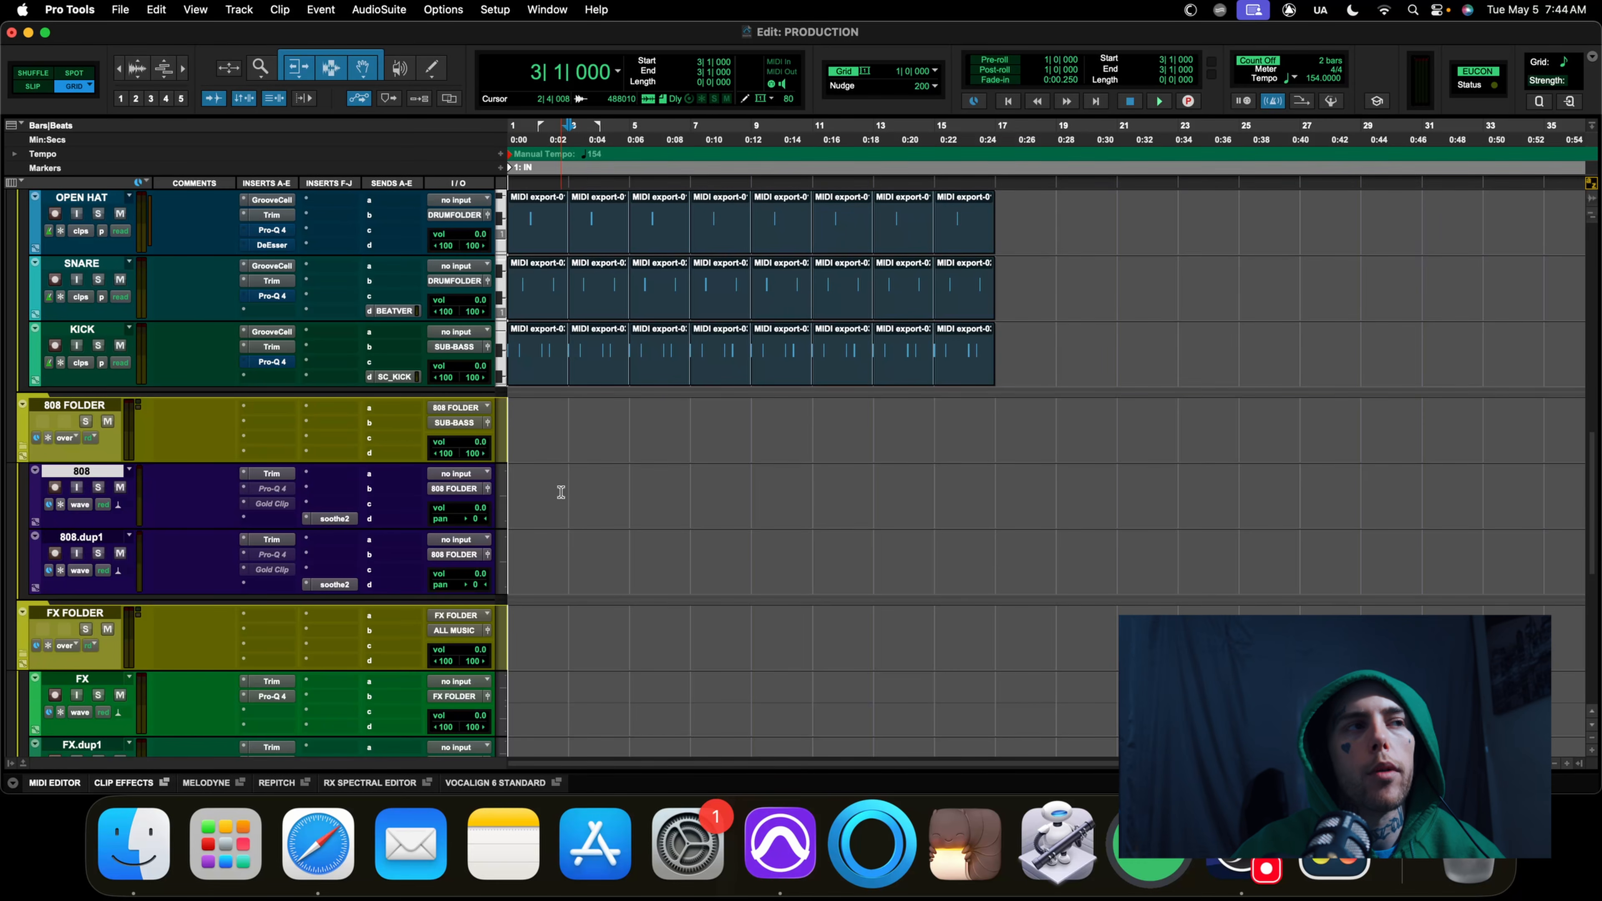
left_click(120, 12)
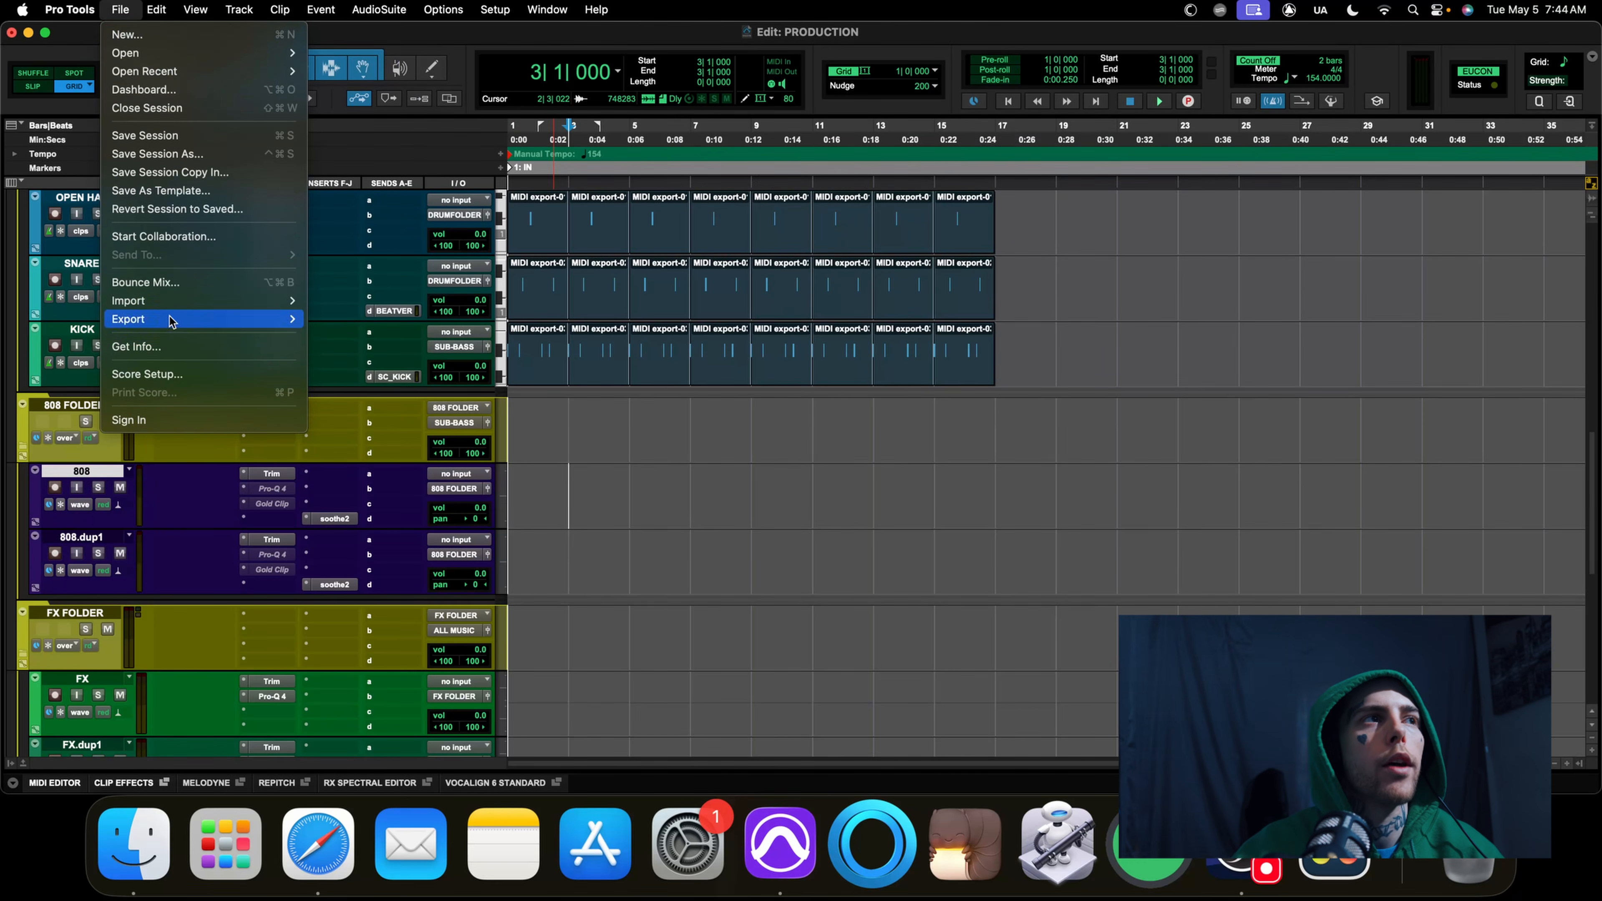
mouse_move(183, 301)
left_click(366, 325)
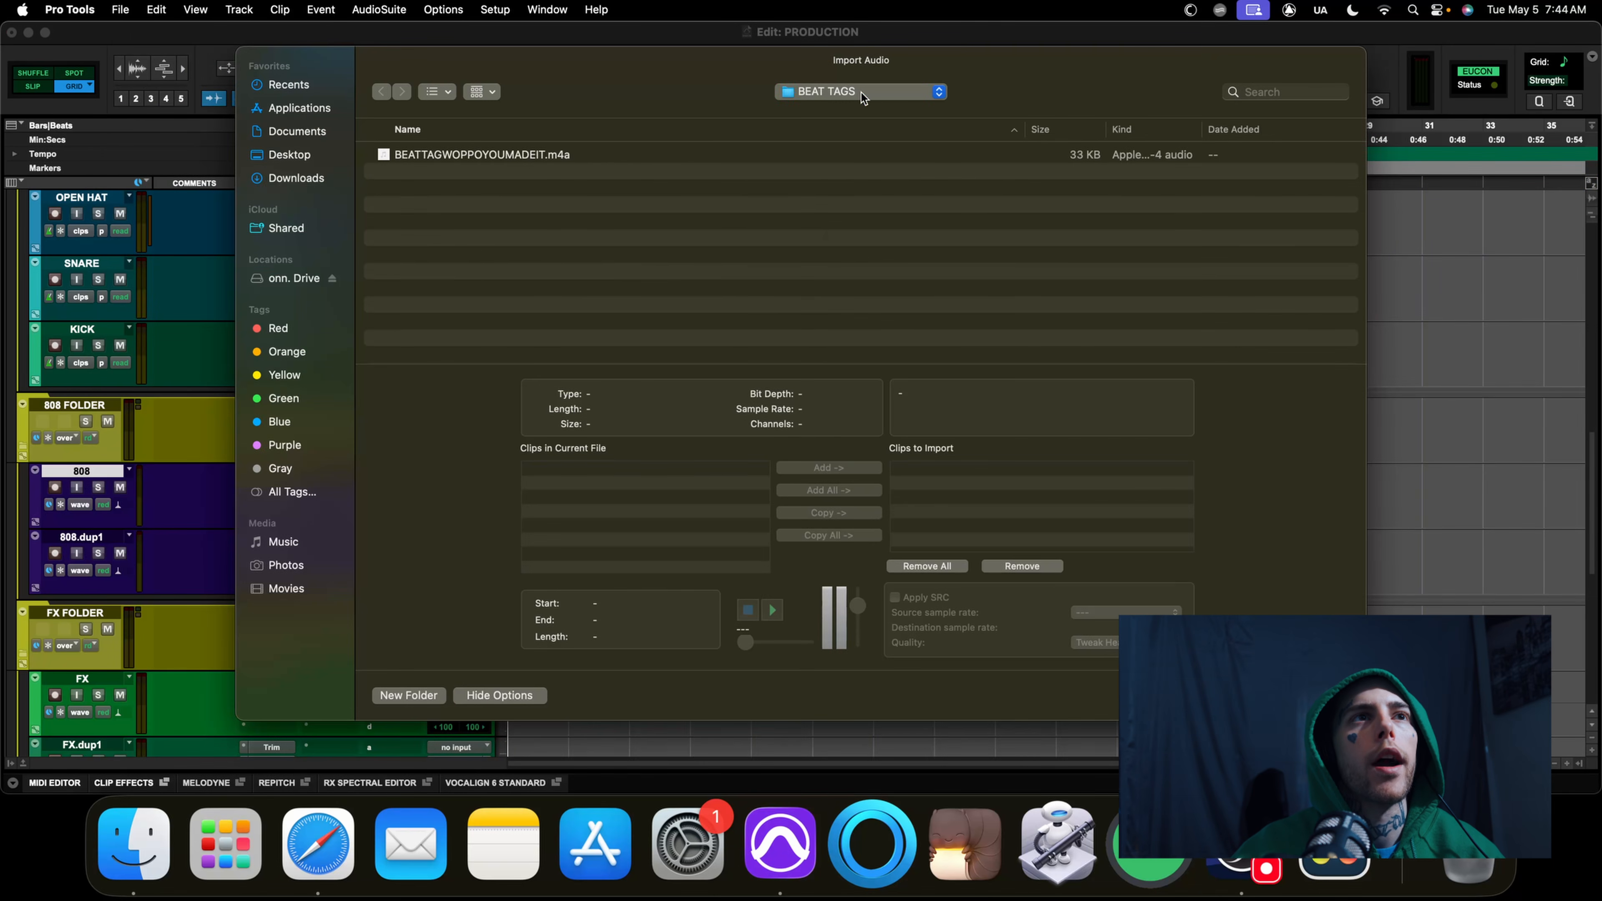
left_click(863, 94)
left_click(861, 109)
Import OS_MEM_808_spin_C from the 808 folder inside SOUNDS and BEAT PRODUCTION onto a new track at session start
left_click(448, 205)
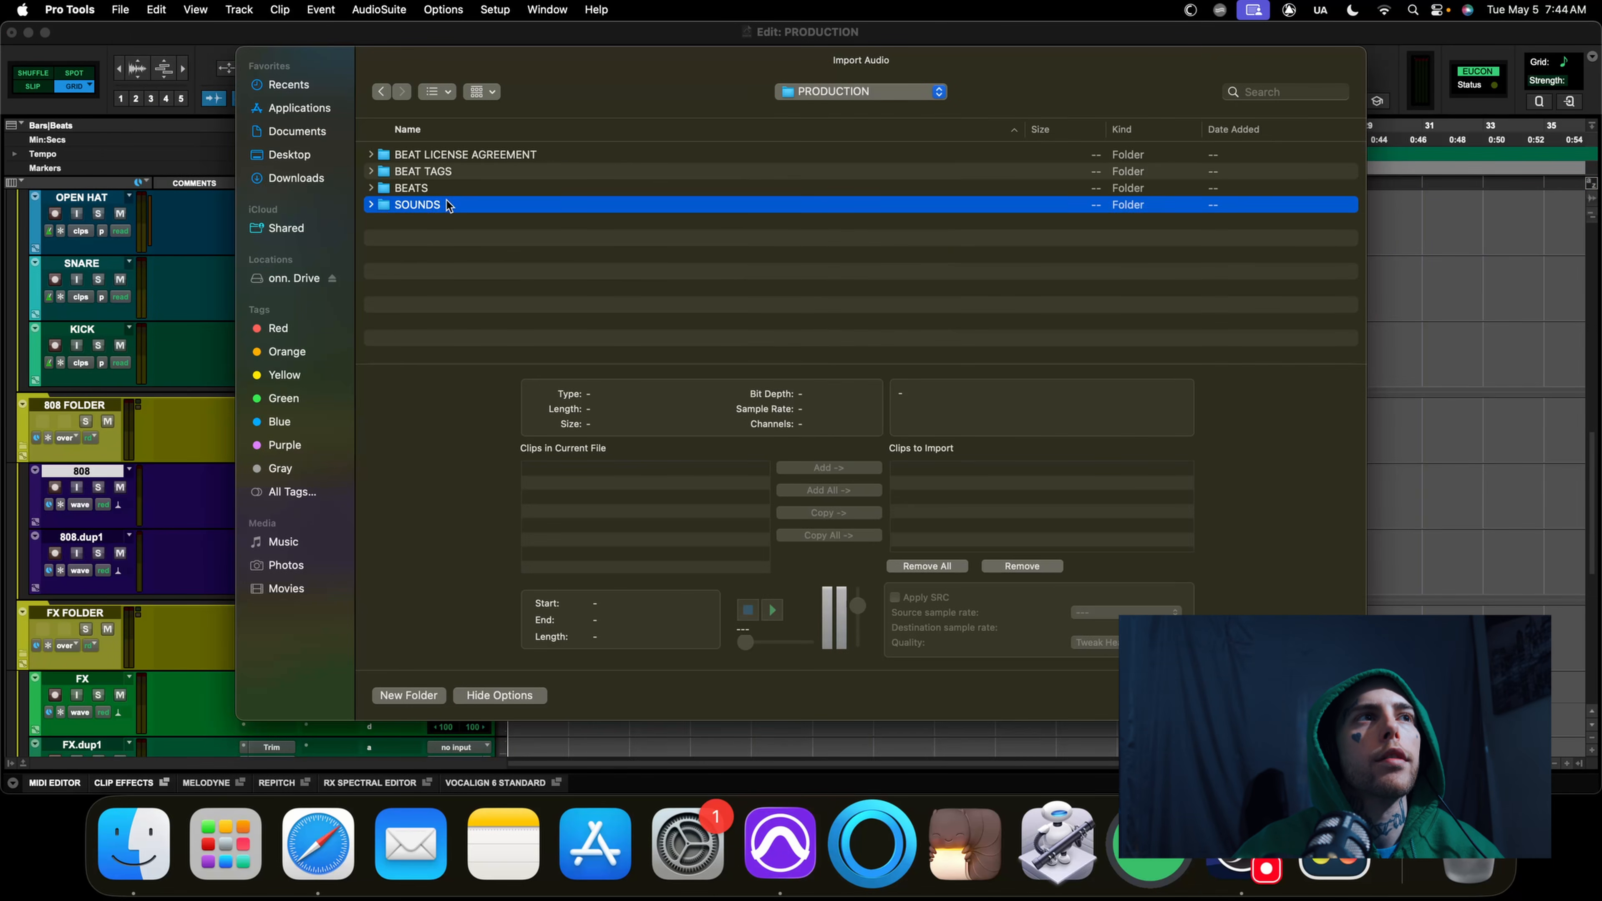
double_click(447, 204)
double_click(468, 157)
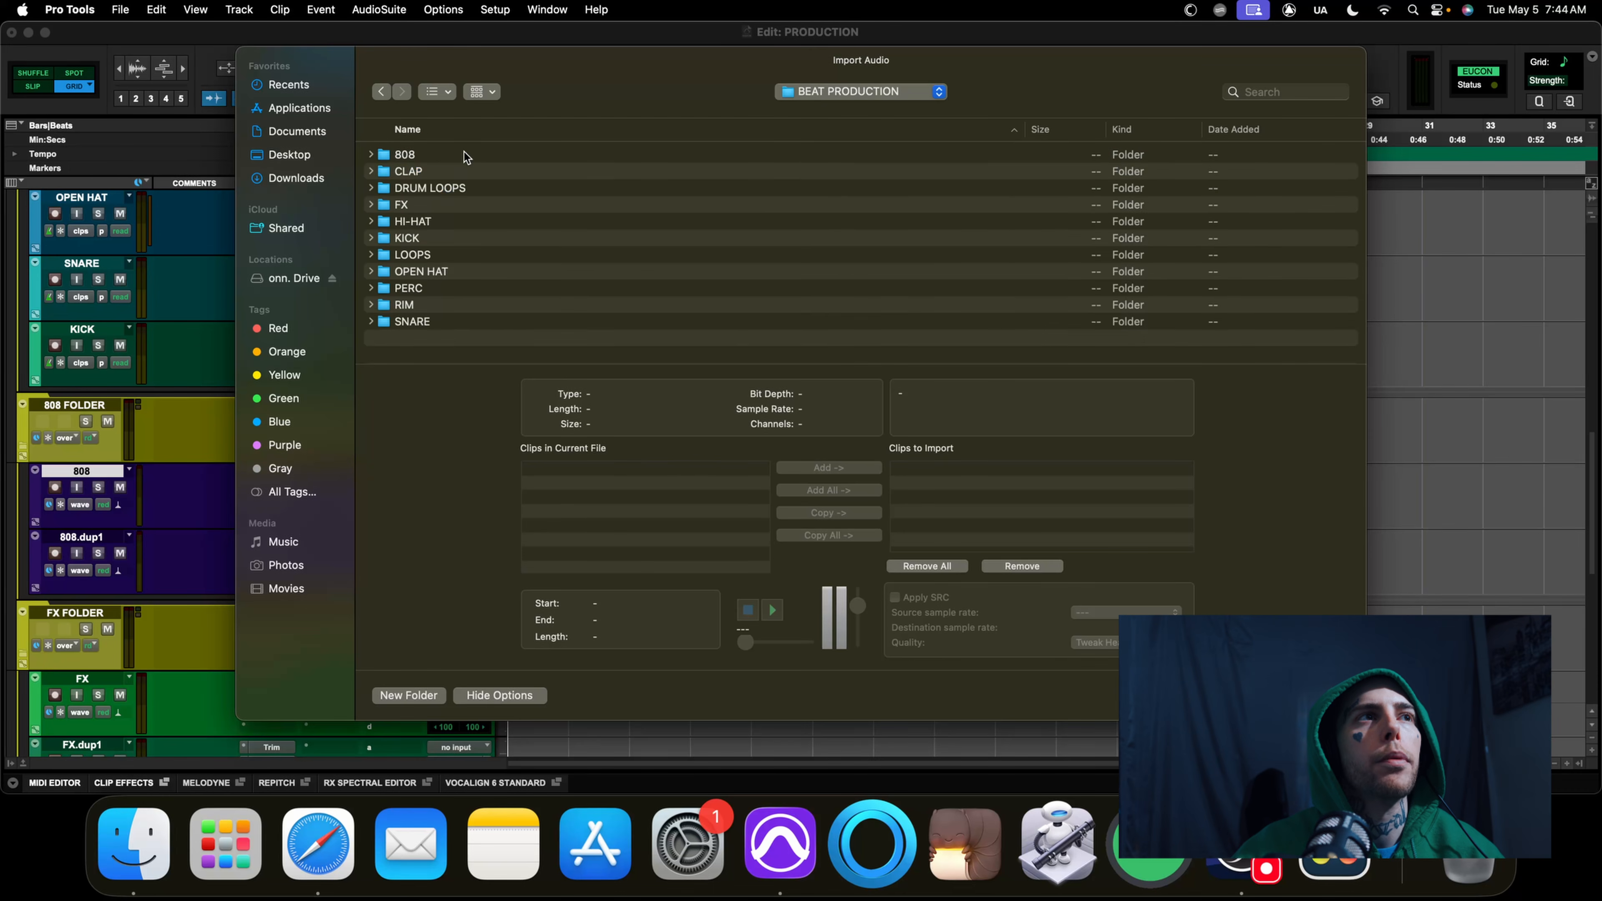
double_click(453, 155)
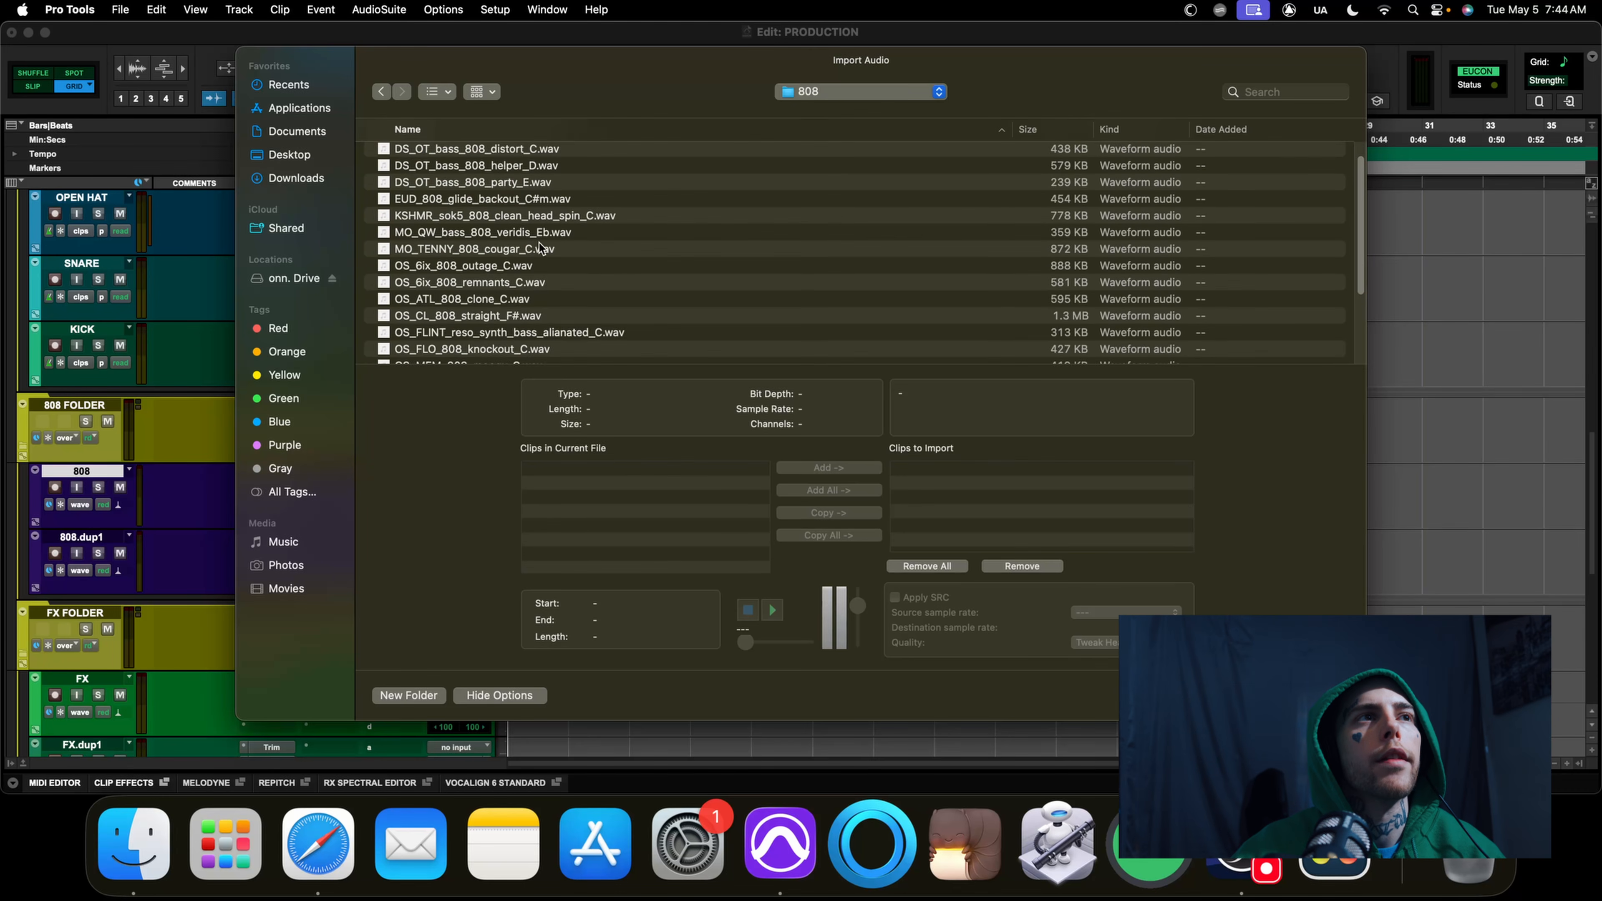
double_click(533, 205)
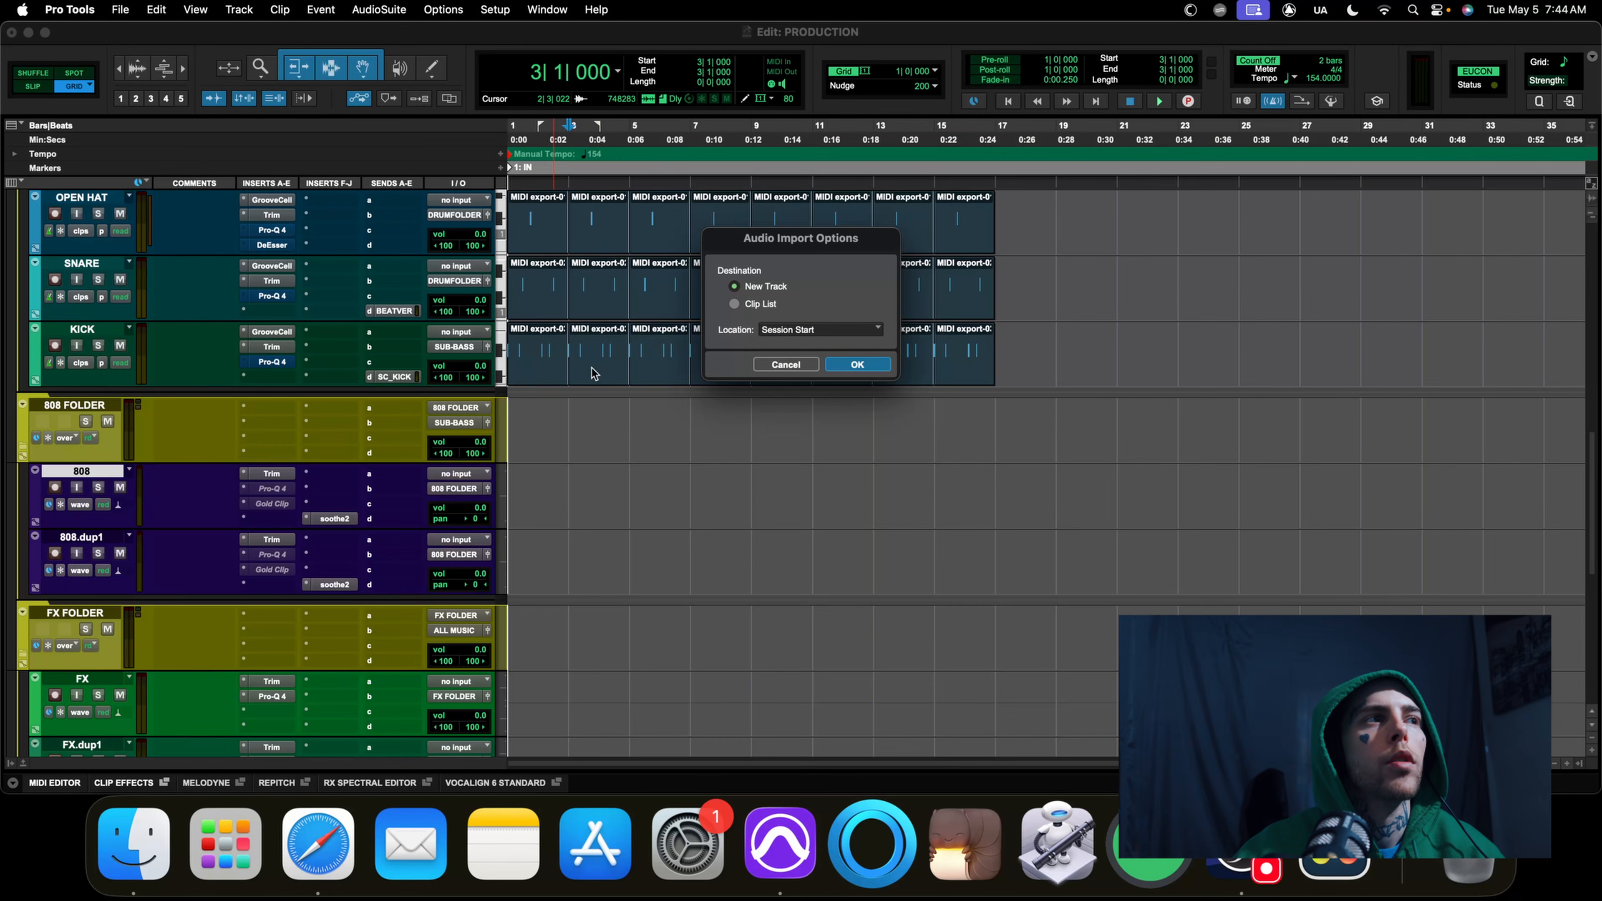
left_click(855, 364)
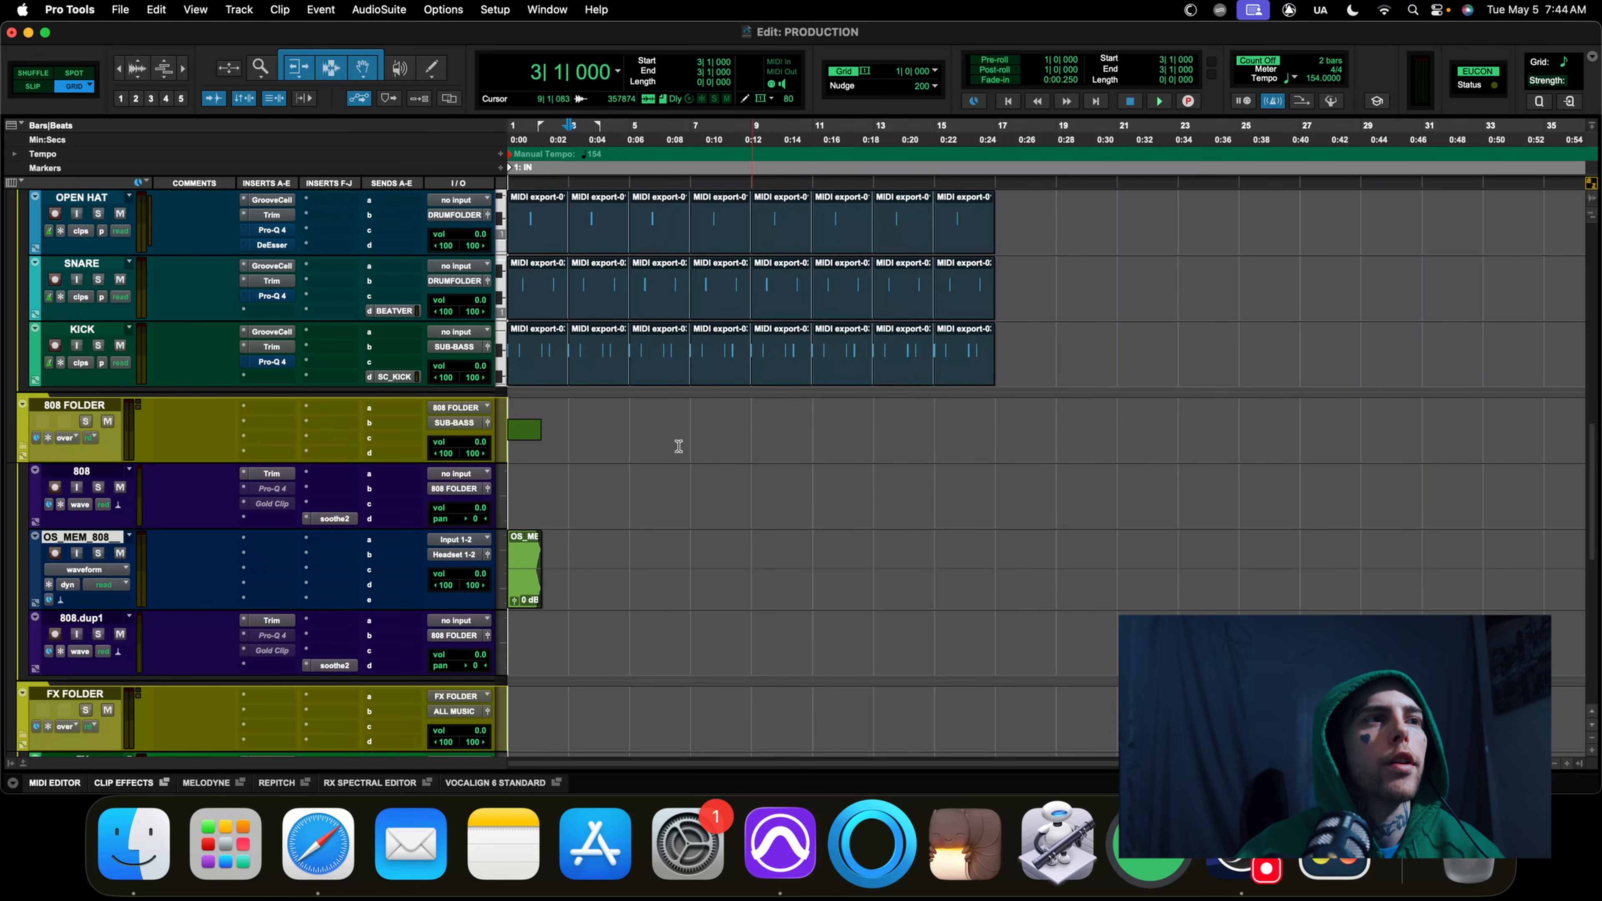
Change the 808 track's width to stereo and move the imported clip onto it at the session start
left_click(533, 570)
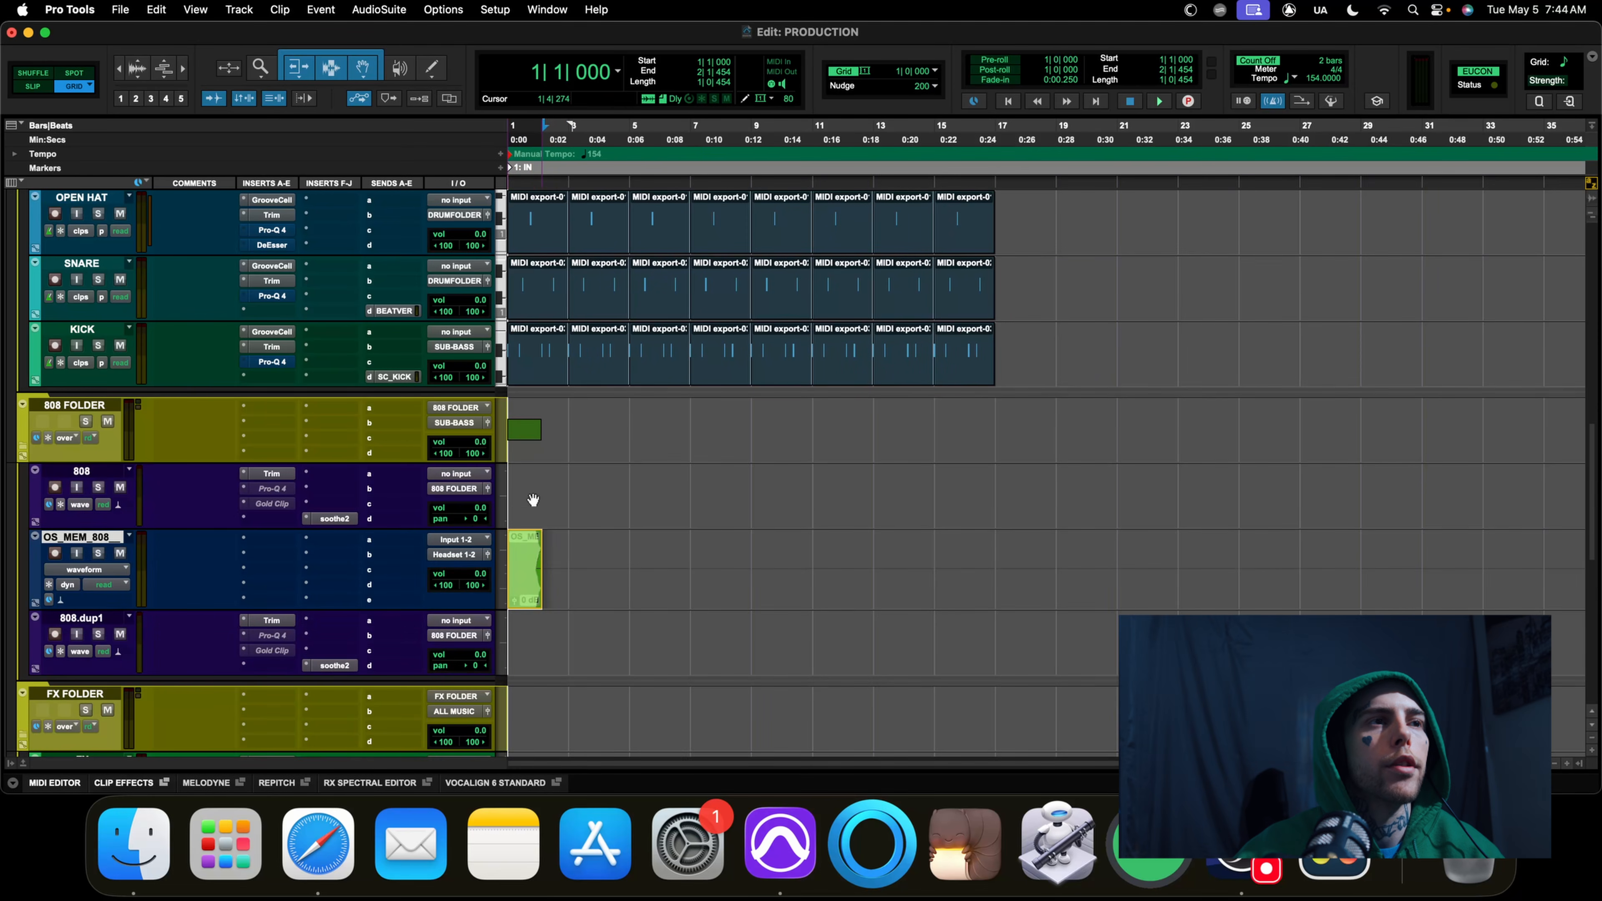
left_click_drag(533, 500, 532, 492)
right_click(103, 471)
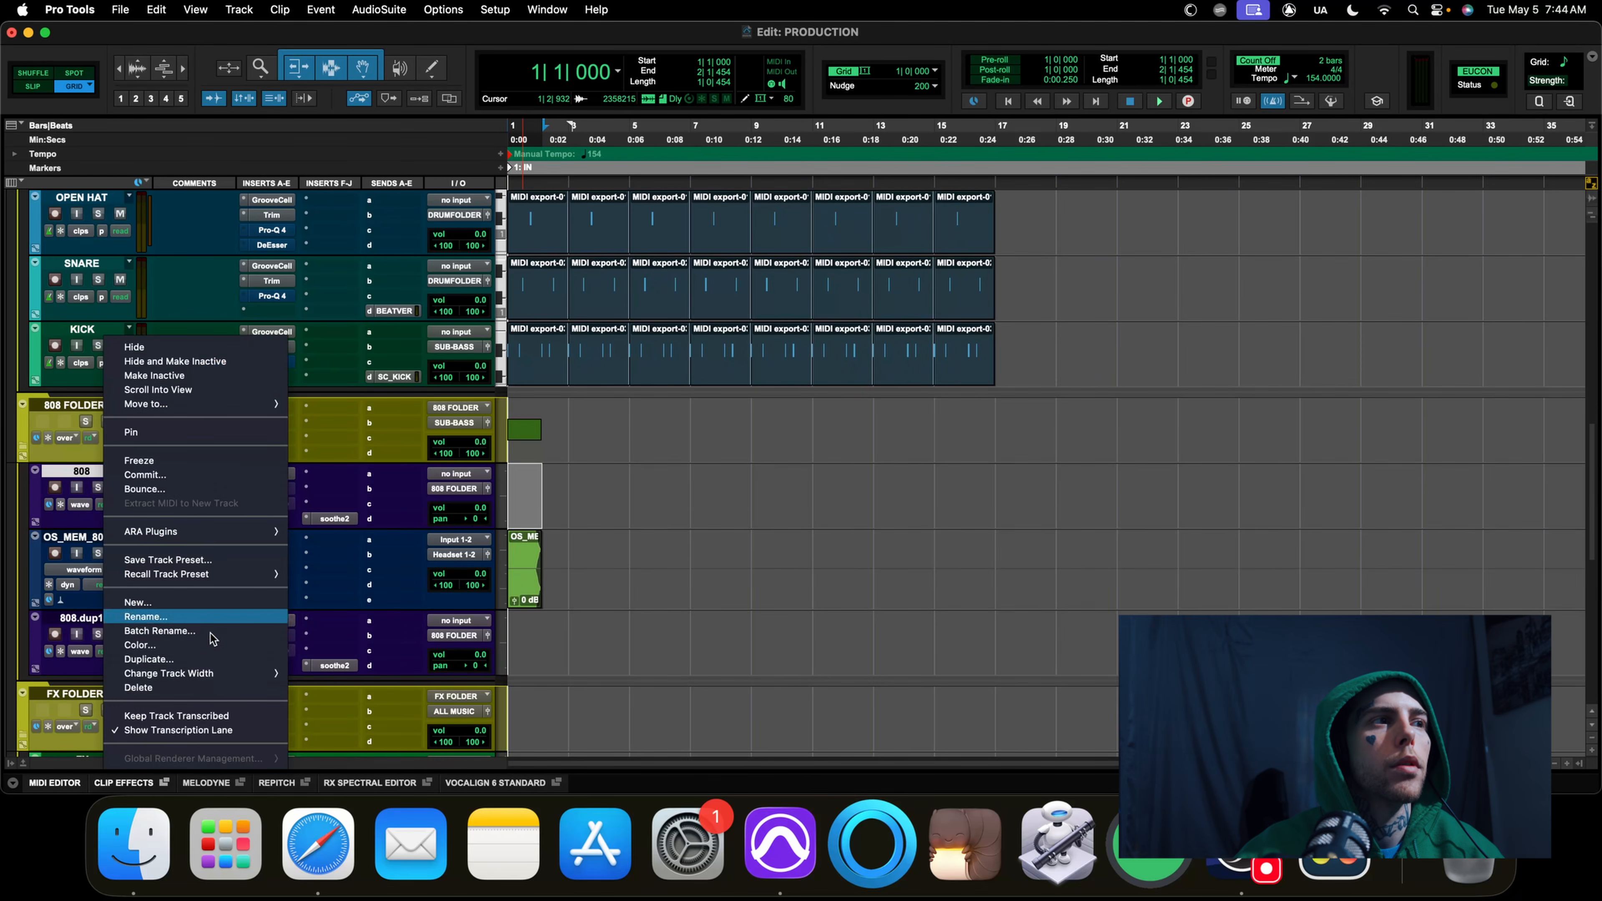
mouse_move(209, 674)
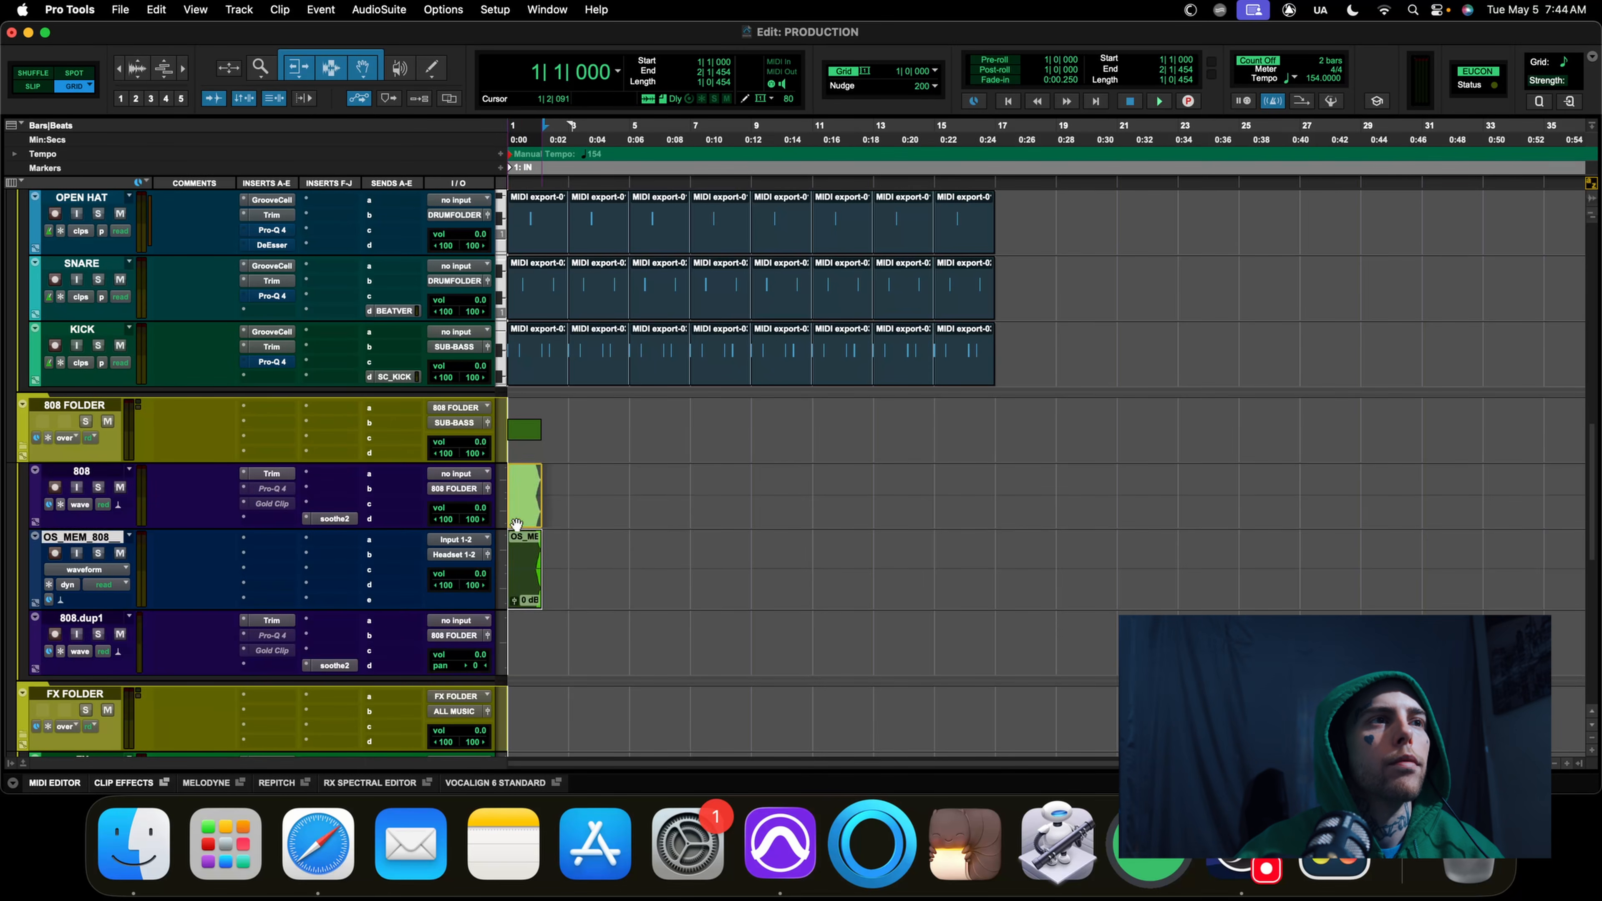
Delete the OS_MEM_808 import track and the unused 808.dup1 track
left_click(77, 544, "shift")
left_click(98, 621, "shift")
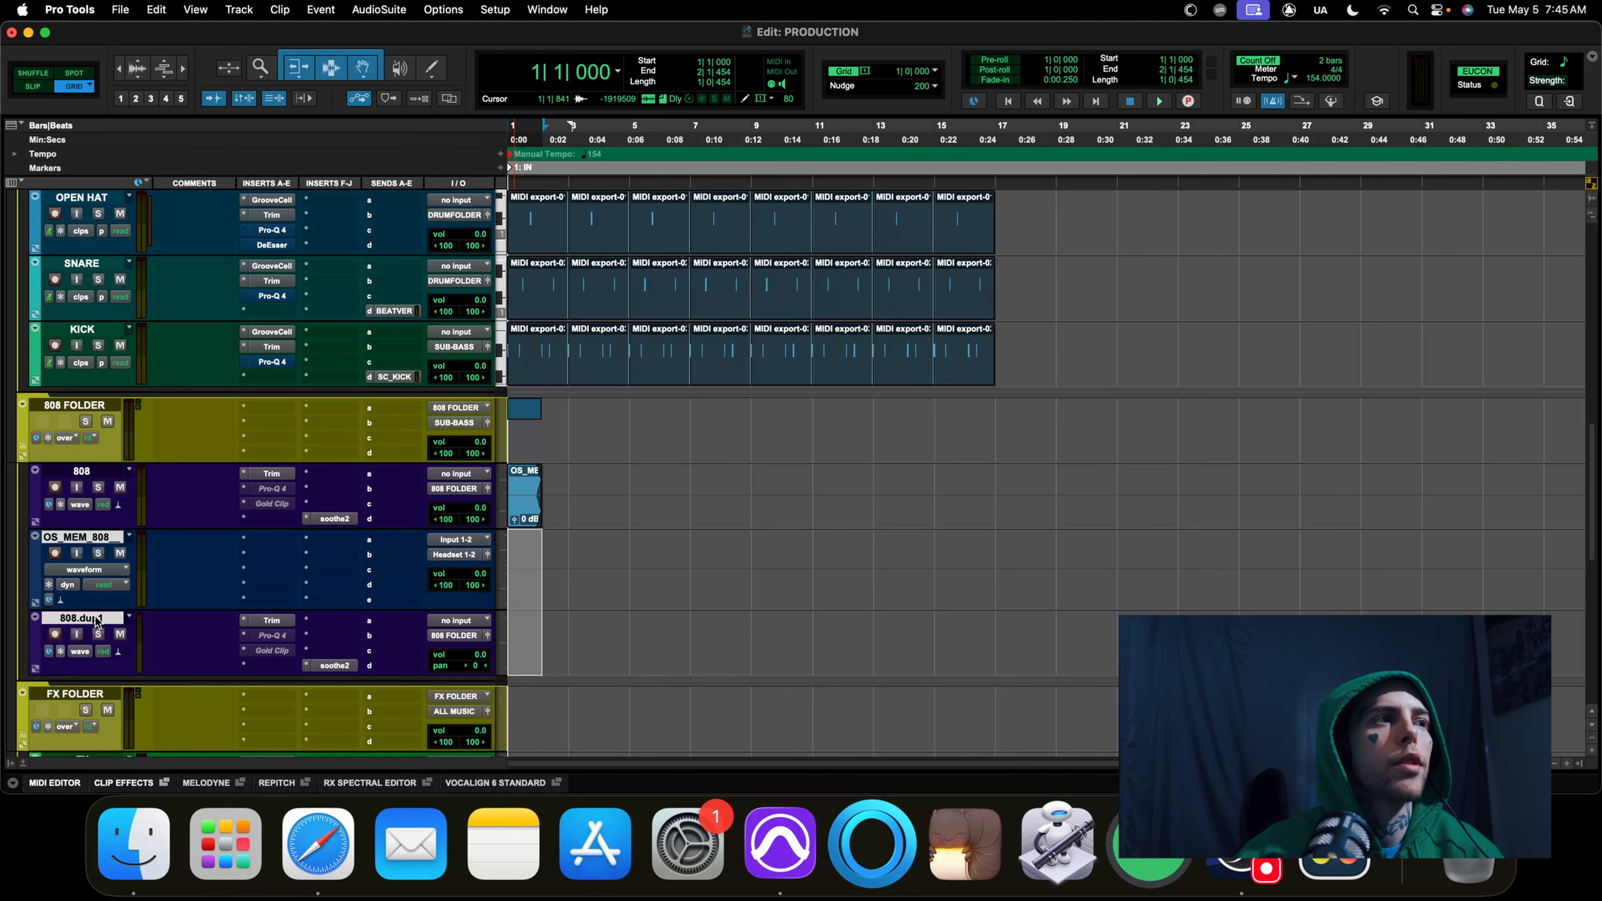
right_click(99, 621)
left_click(198, 687)
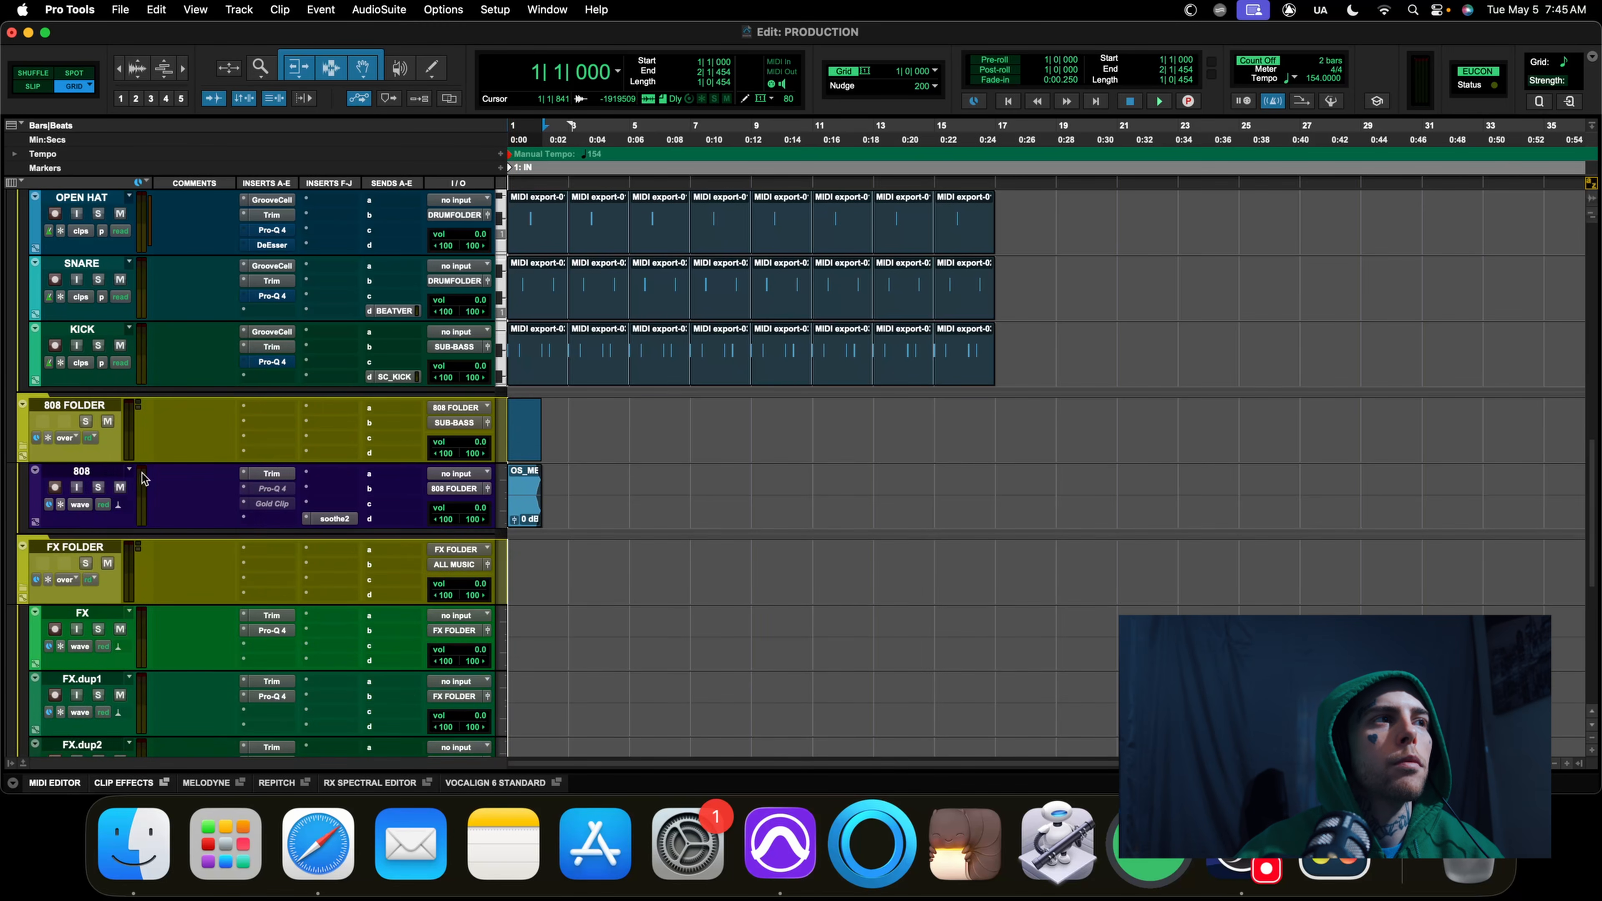
Split the stereo 808 track into mono tracks
right_click(125, 474)
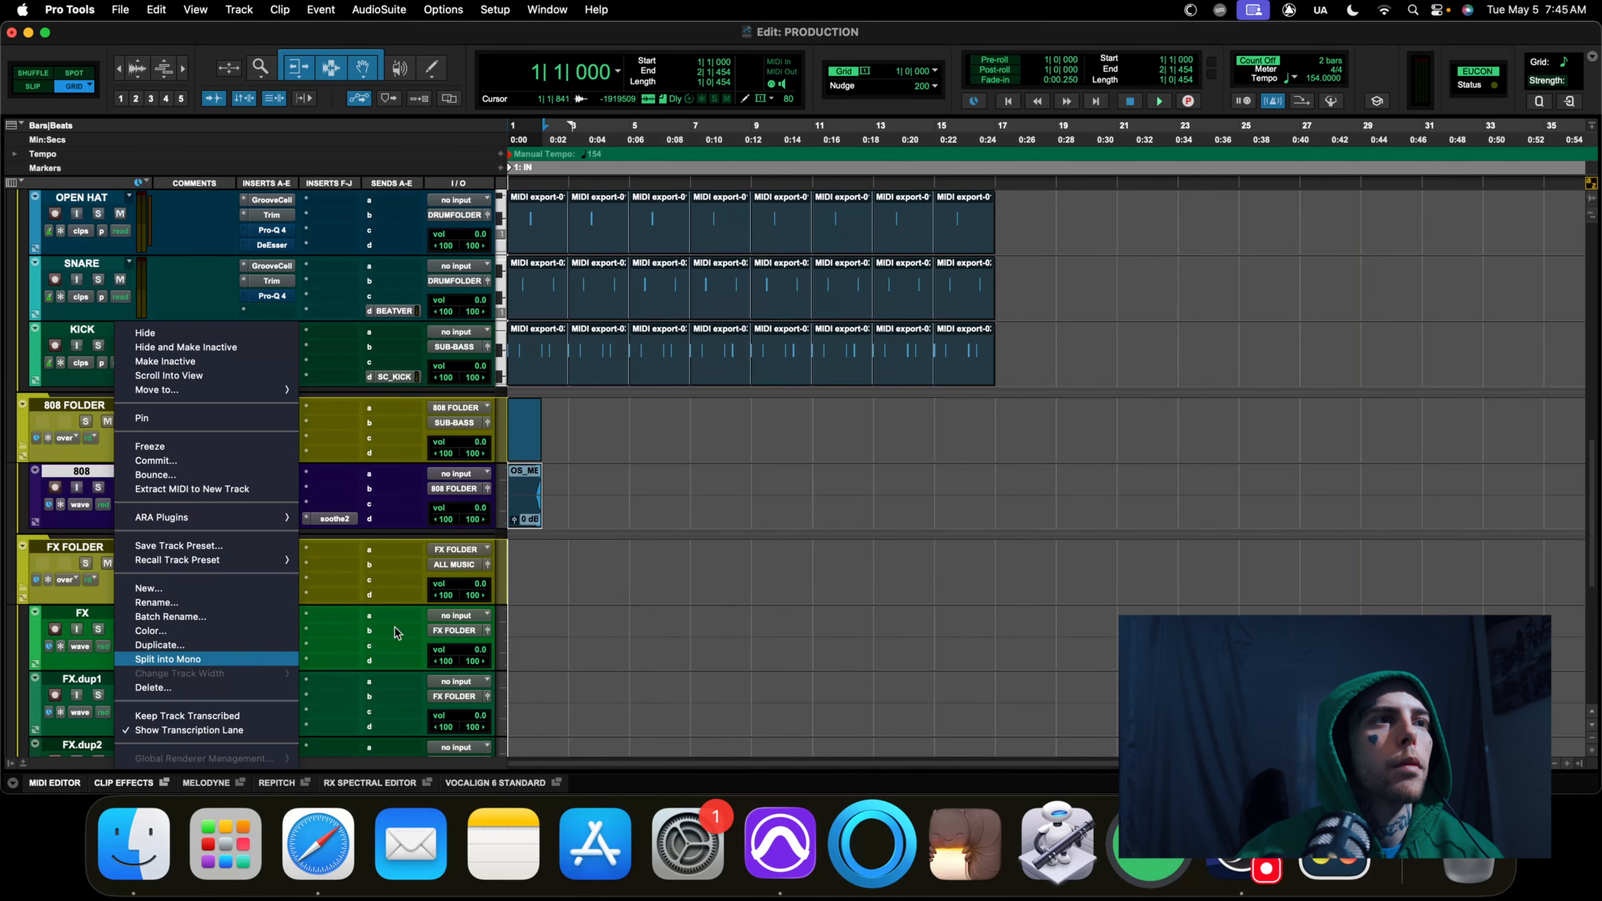
key("Return")
left_click(599, 571)
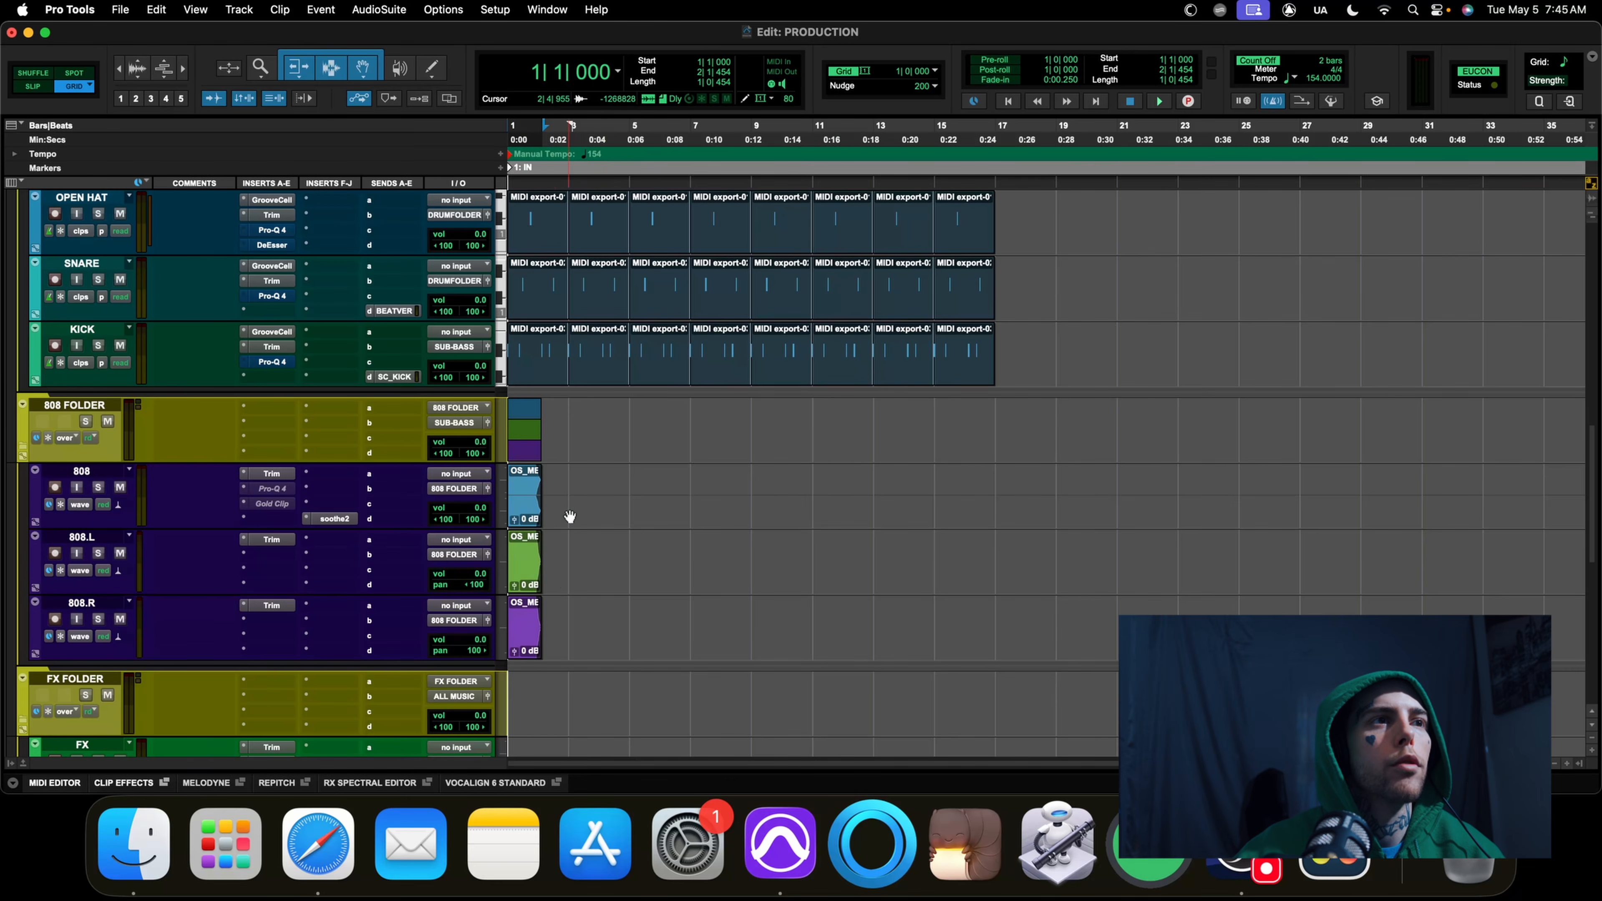
Delete the 808 and 808.L tracks together with their clips, keeping only 808.R
left_click(531, 514)
left_click(534, 570, "shift")
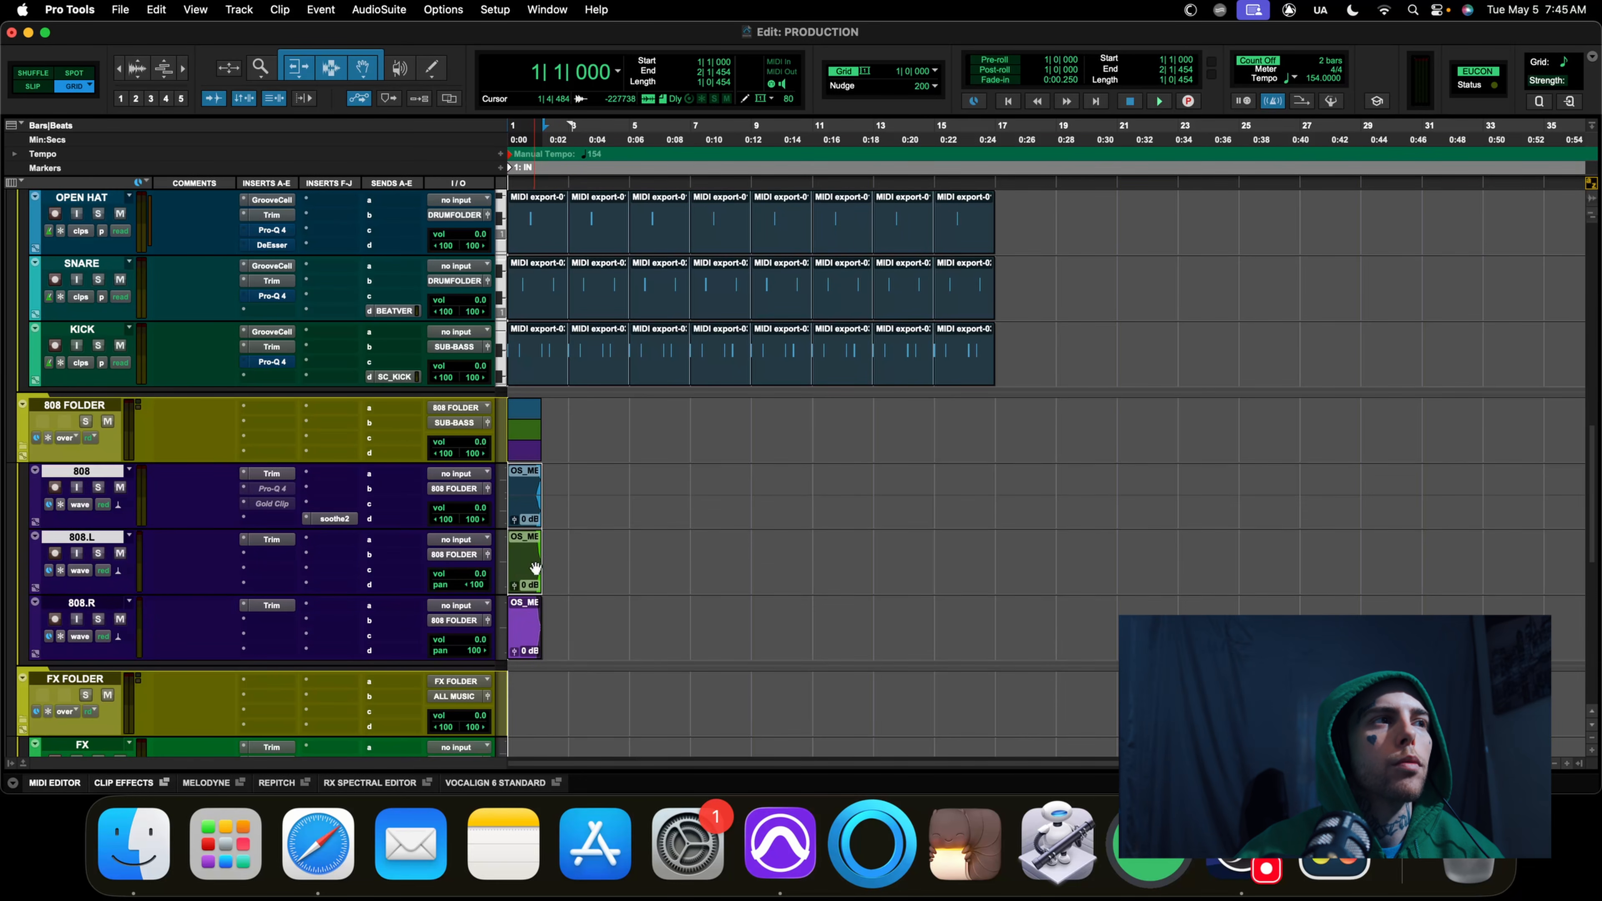
right_click(101, 542)
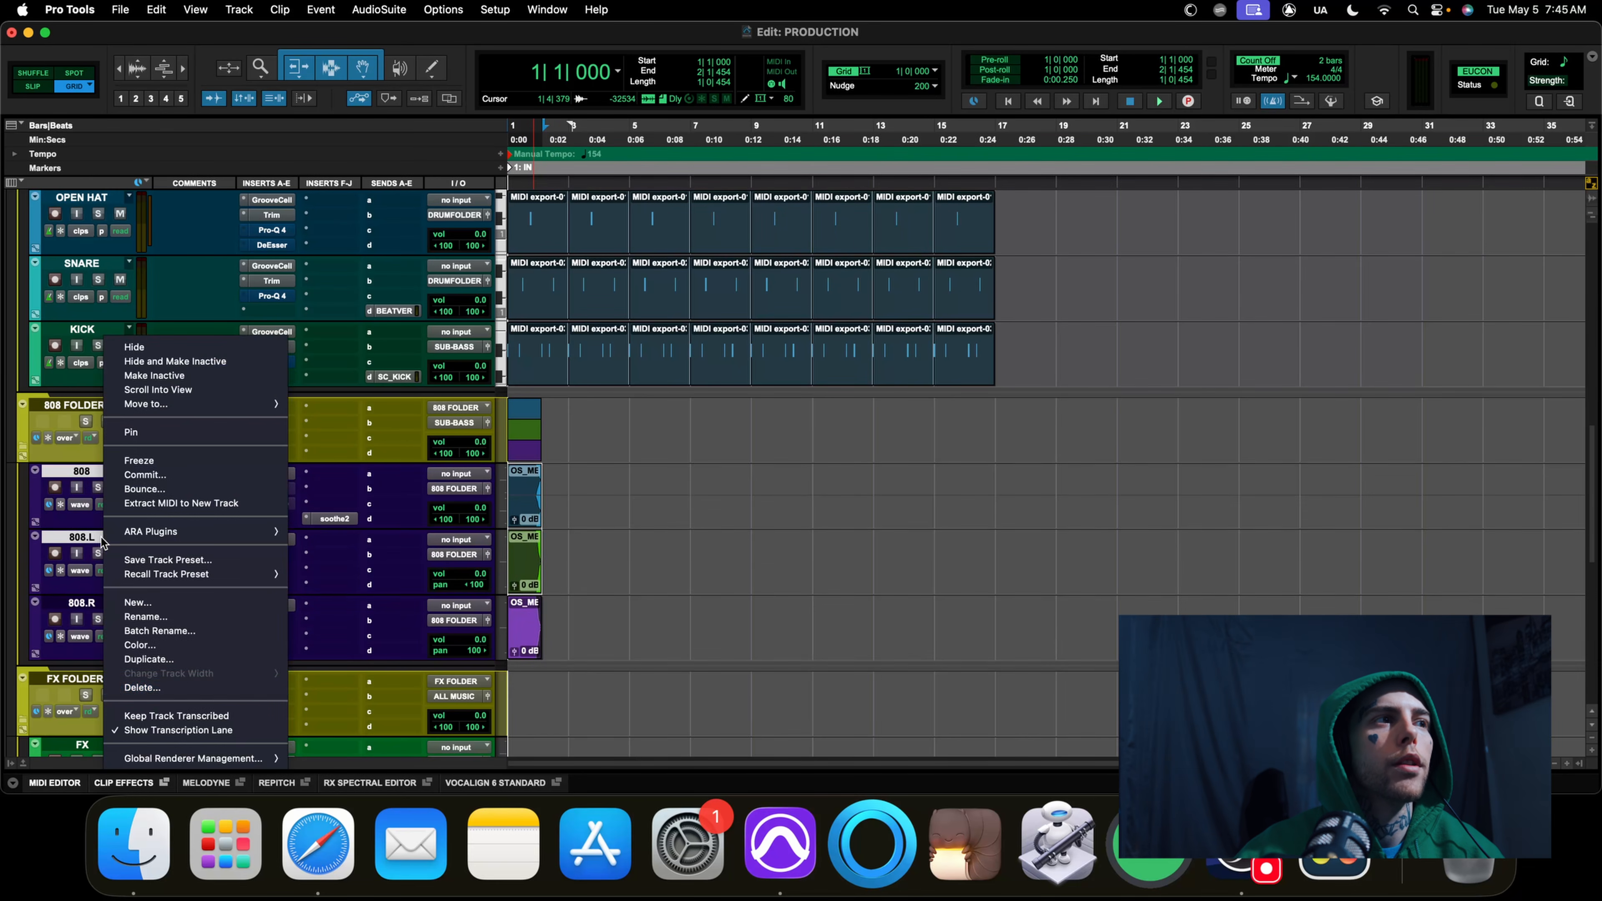
left_click(175, 688)
left_click(932, 352)
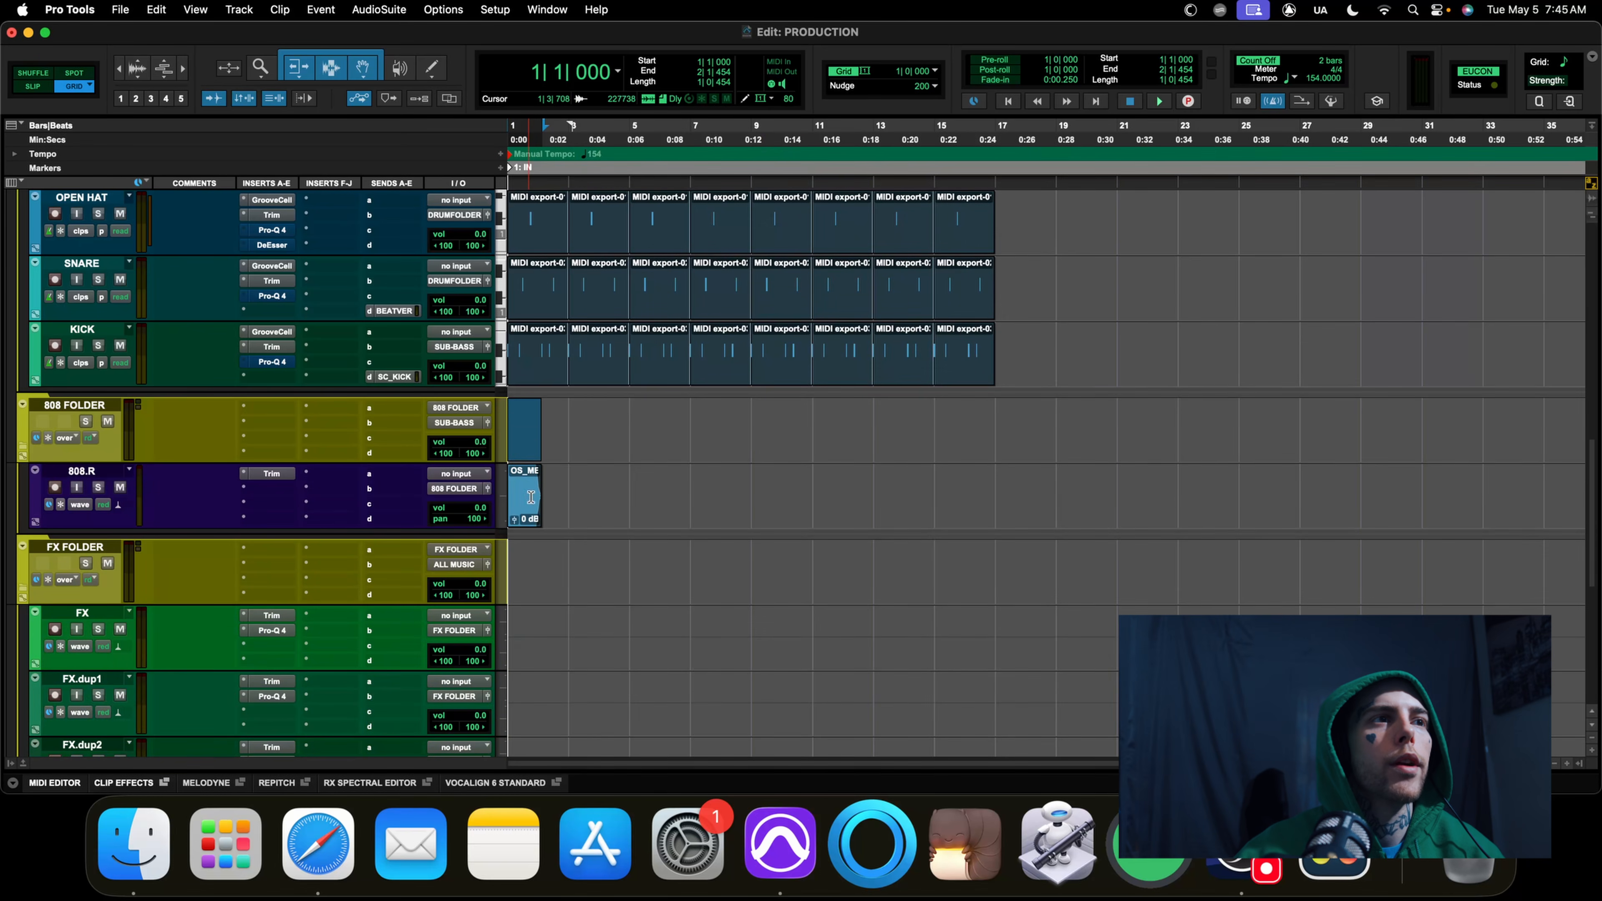
Reset the 808.R track's pan to centre and briefly play the 808 from the session start
left_click(479, 520, "alt")
key("Return")
key("space")
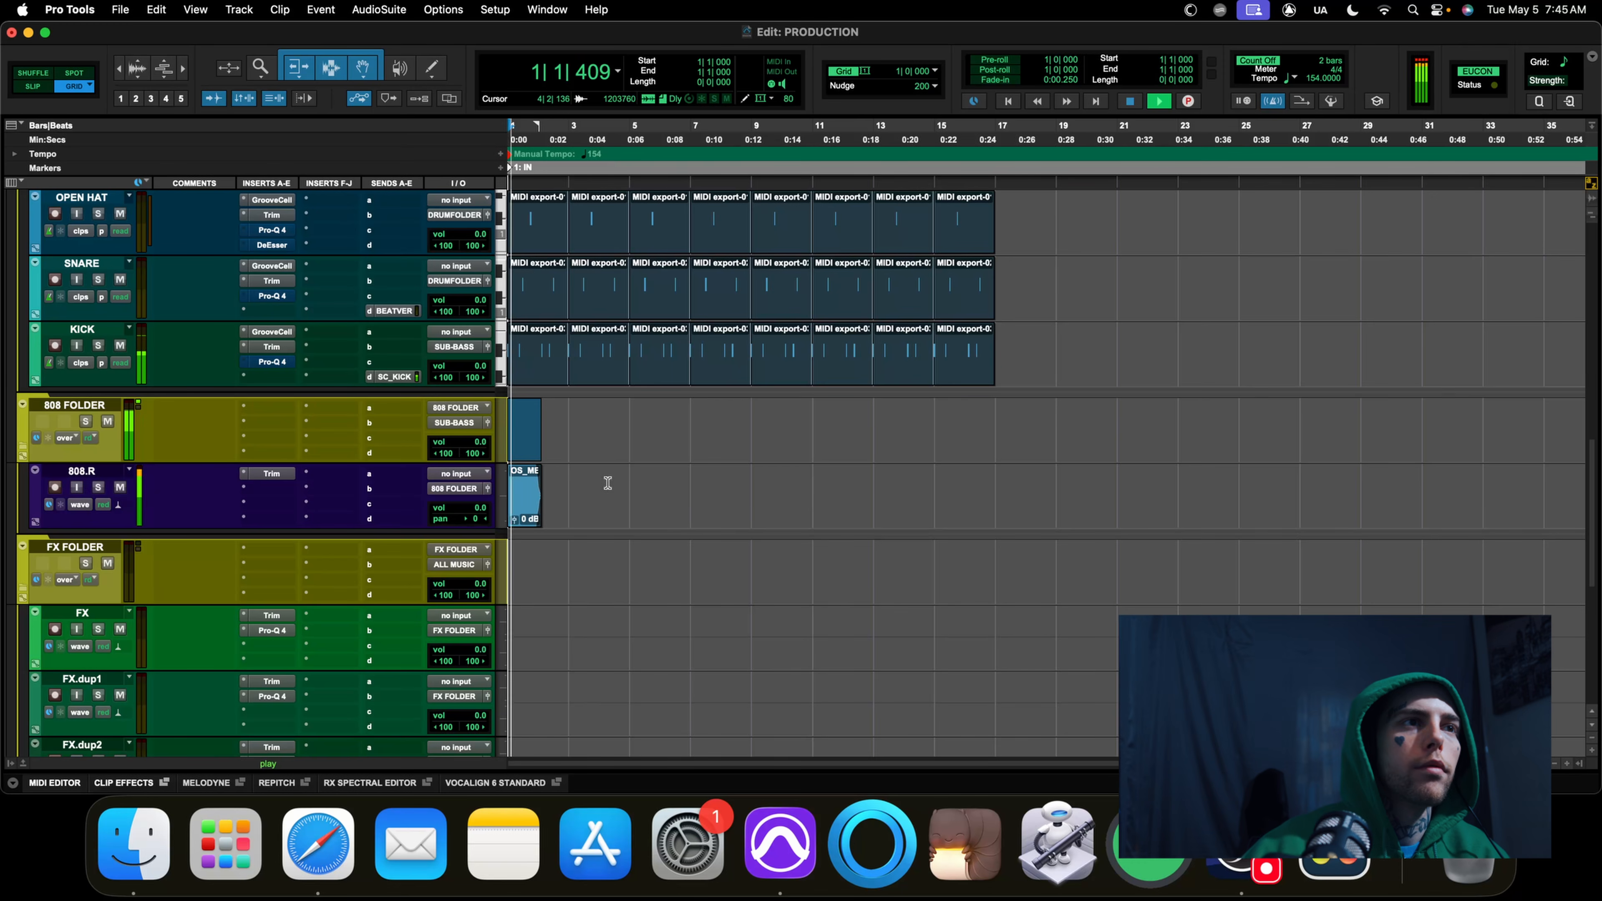
key("space")
key("t")
key("t")
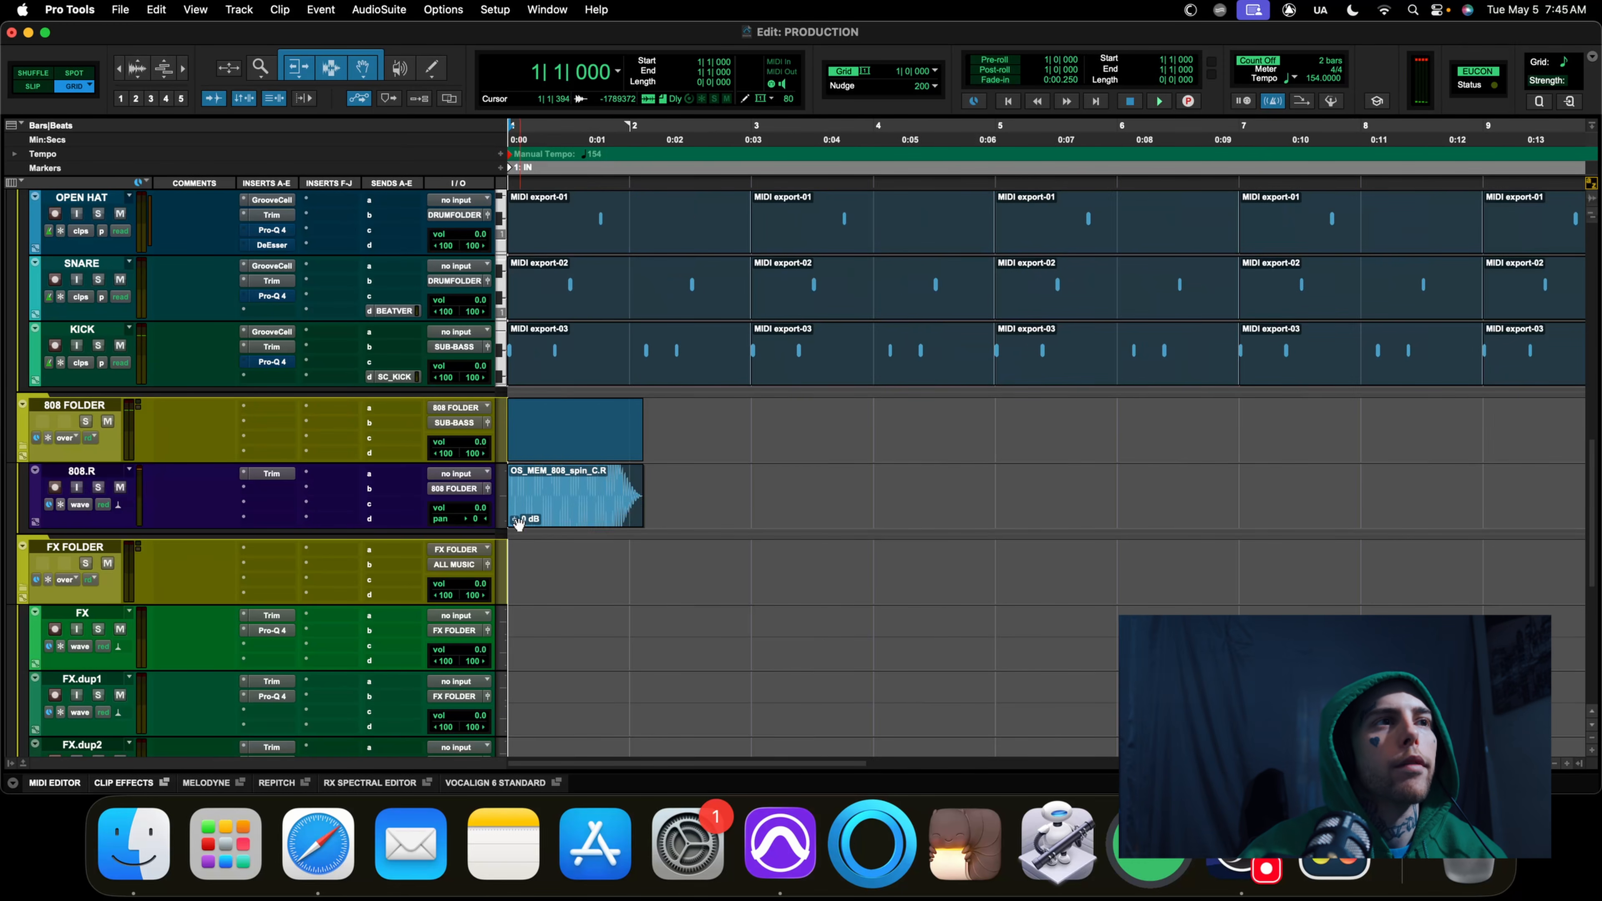
Lower the Trim gain on the 808.R track to -6.7 dB and check its level against the kick during playback
left_click(267, 475)
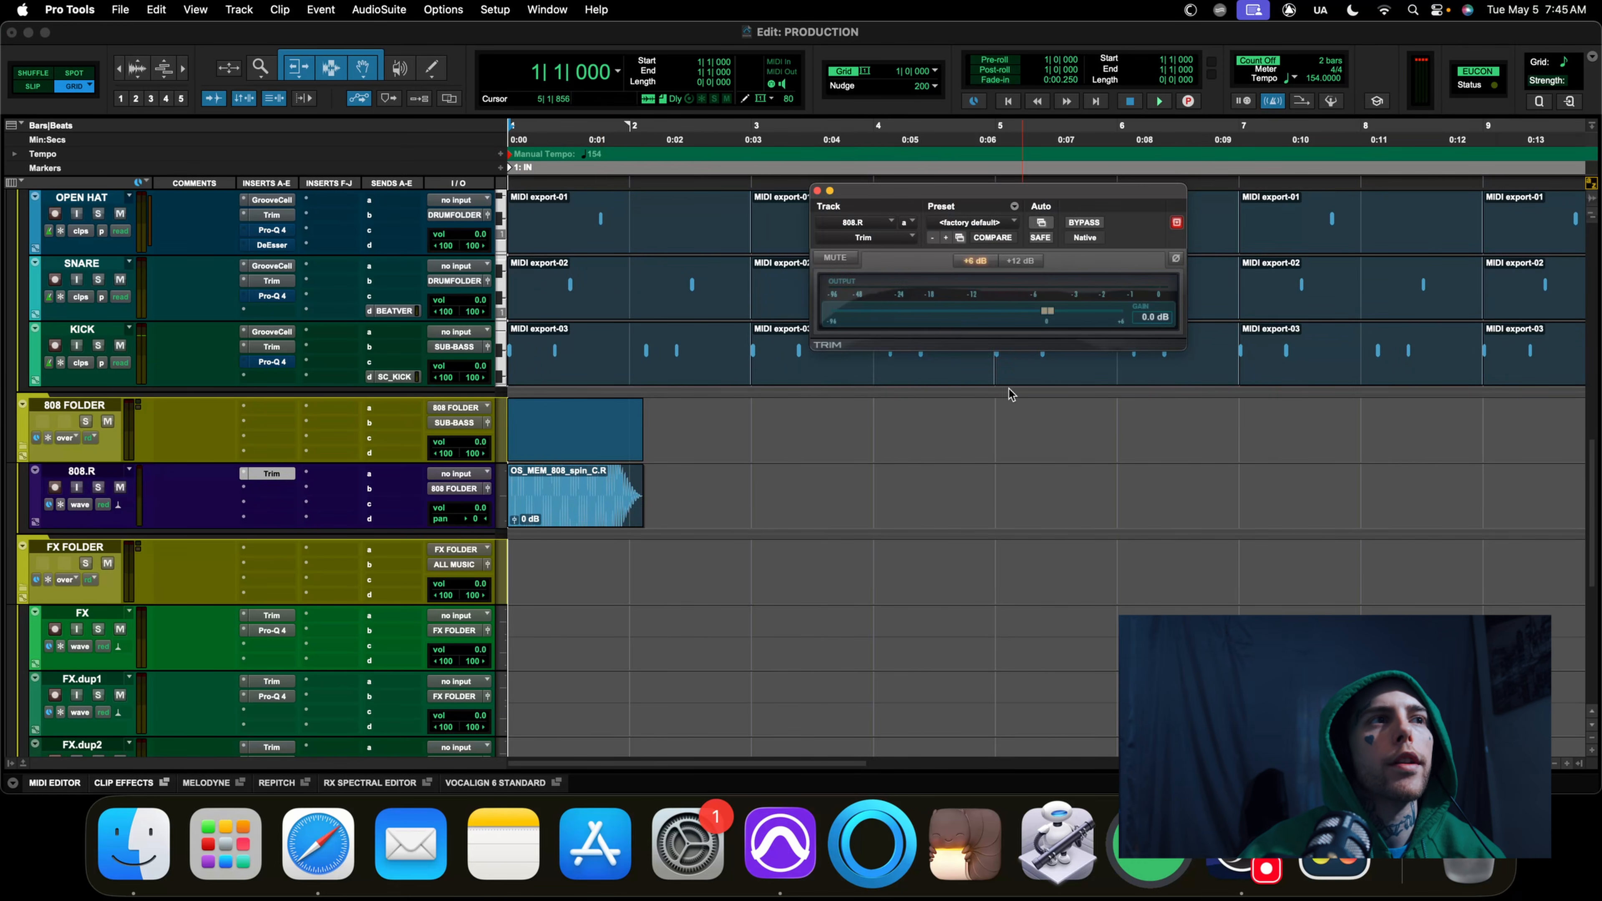
left_click(487, 489)
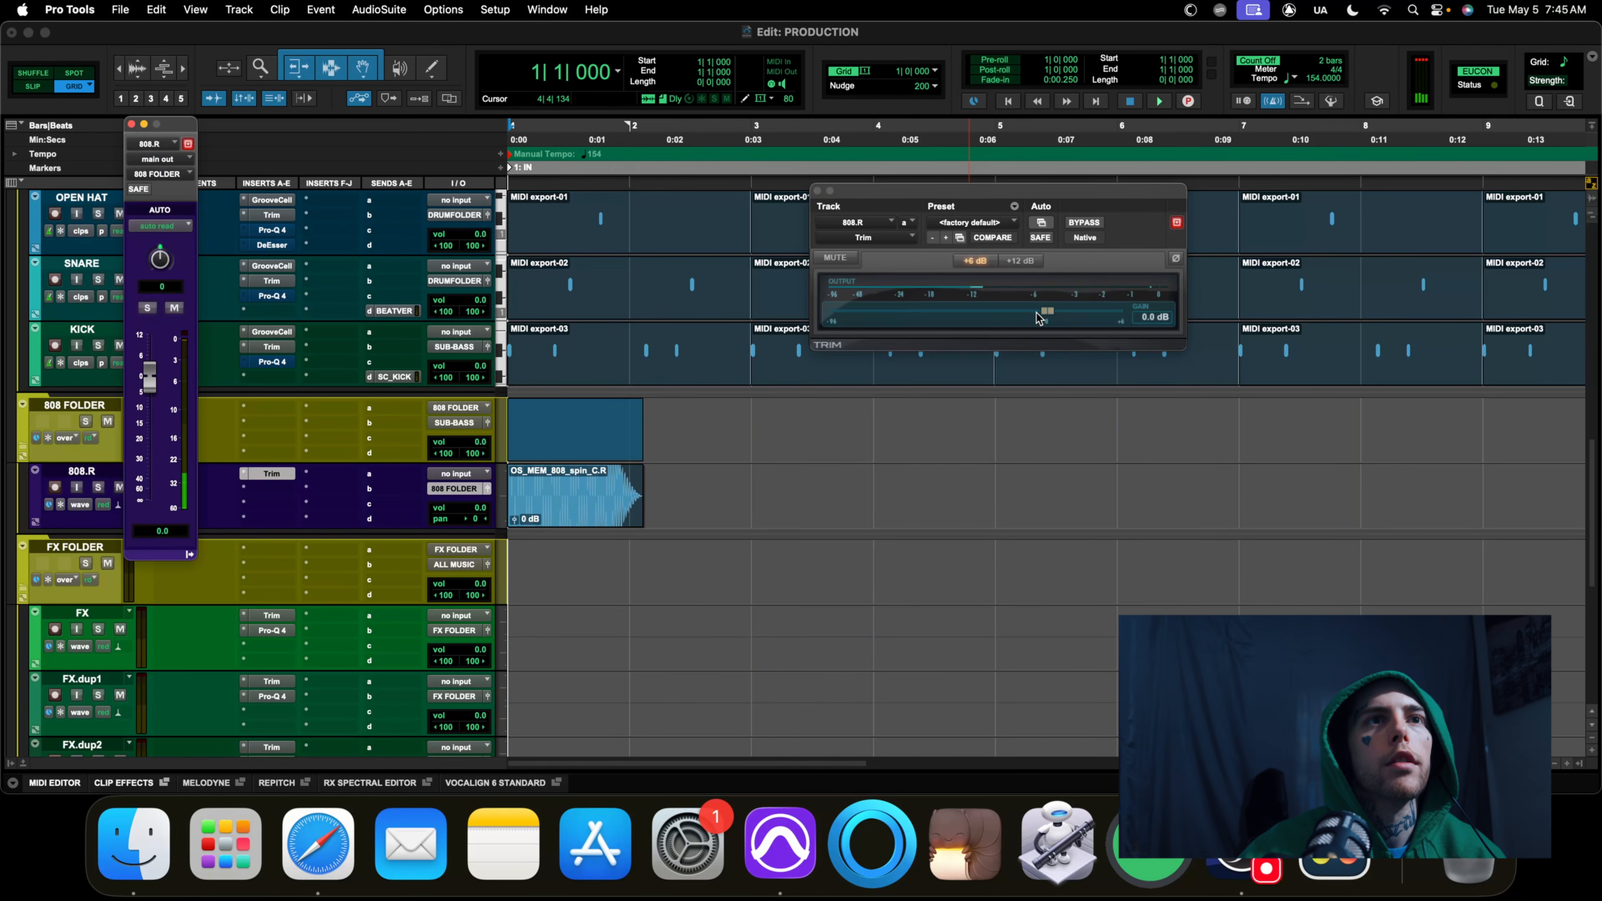
left_click_drag(1047, 311, 1030, 314)
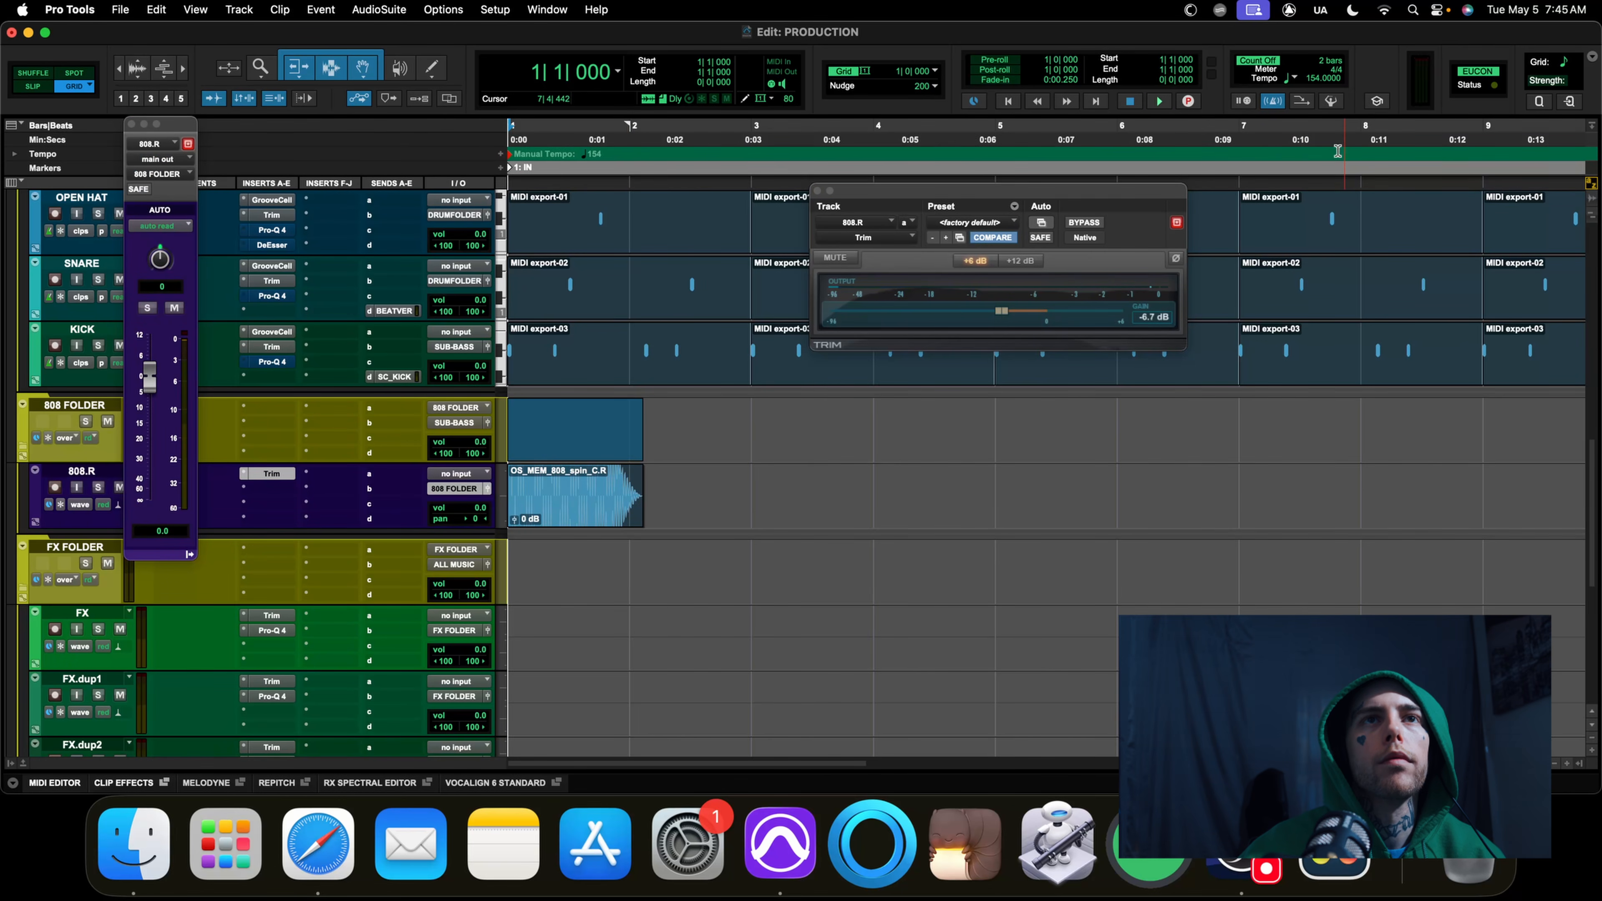
key("space")
key("space")
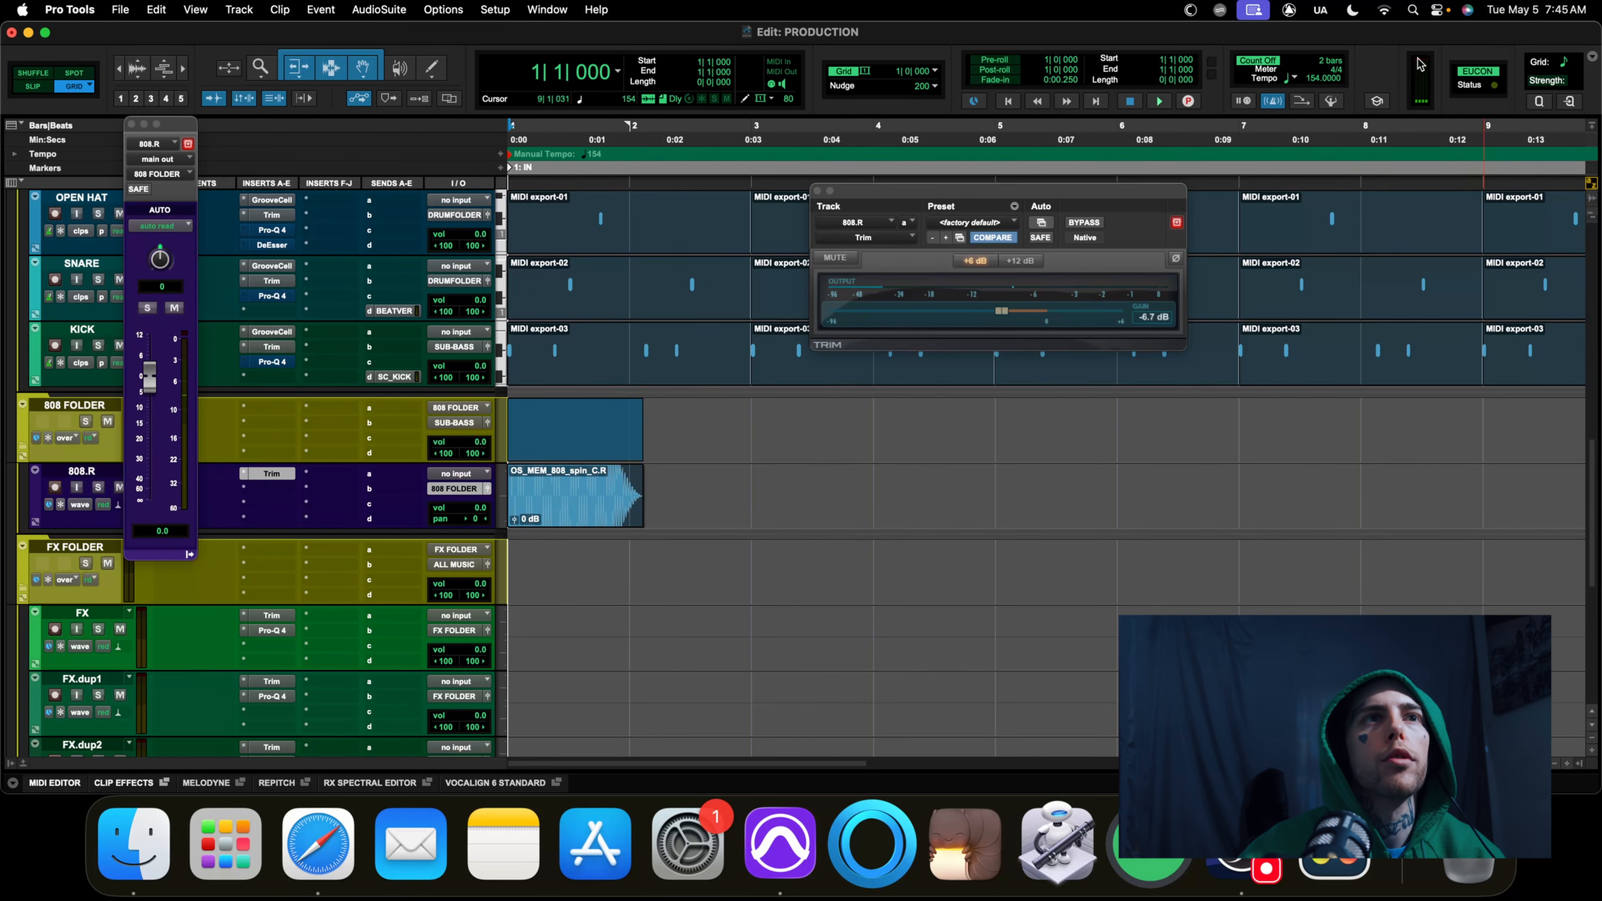
Fine-tune the 808.R Trim gain to -10.2 dB between short playbacks and close the plug-in window
left_click_drag(1000, 311, 980, 312)
key("space")
key("space")
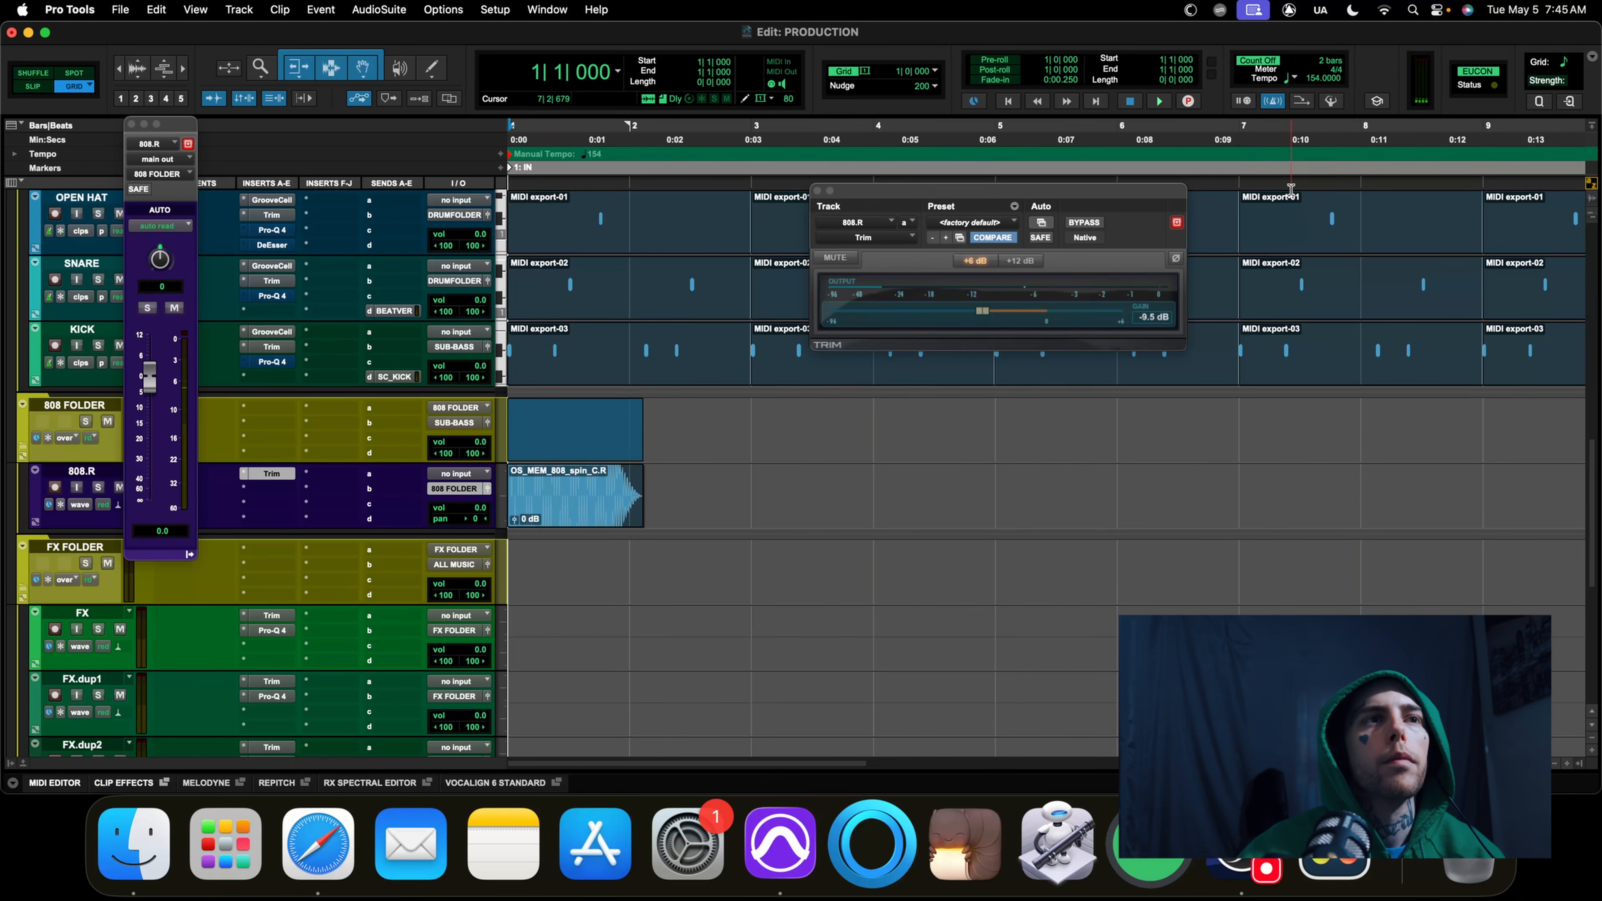
left_click_drag(984, 310, 987, 307)
key("space")
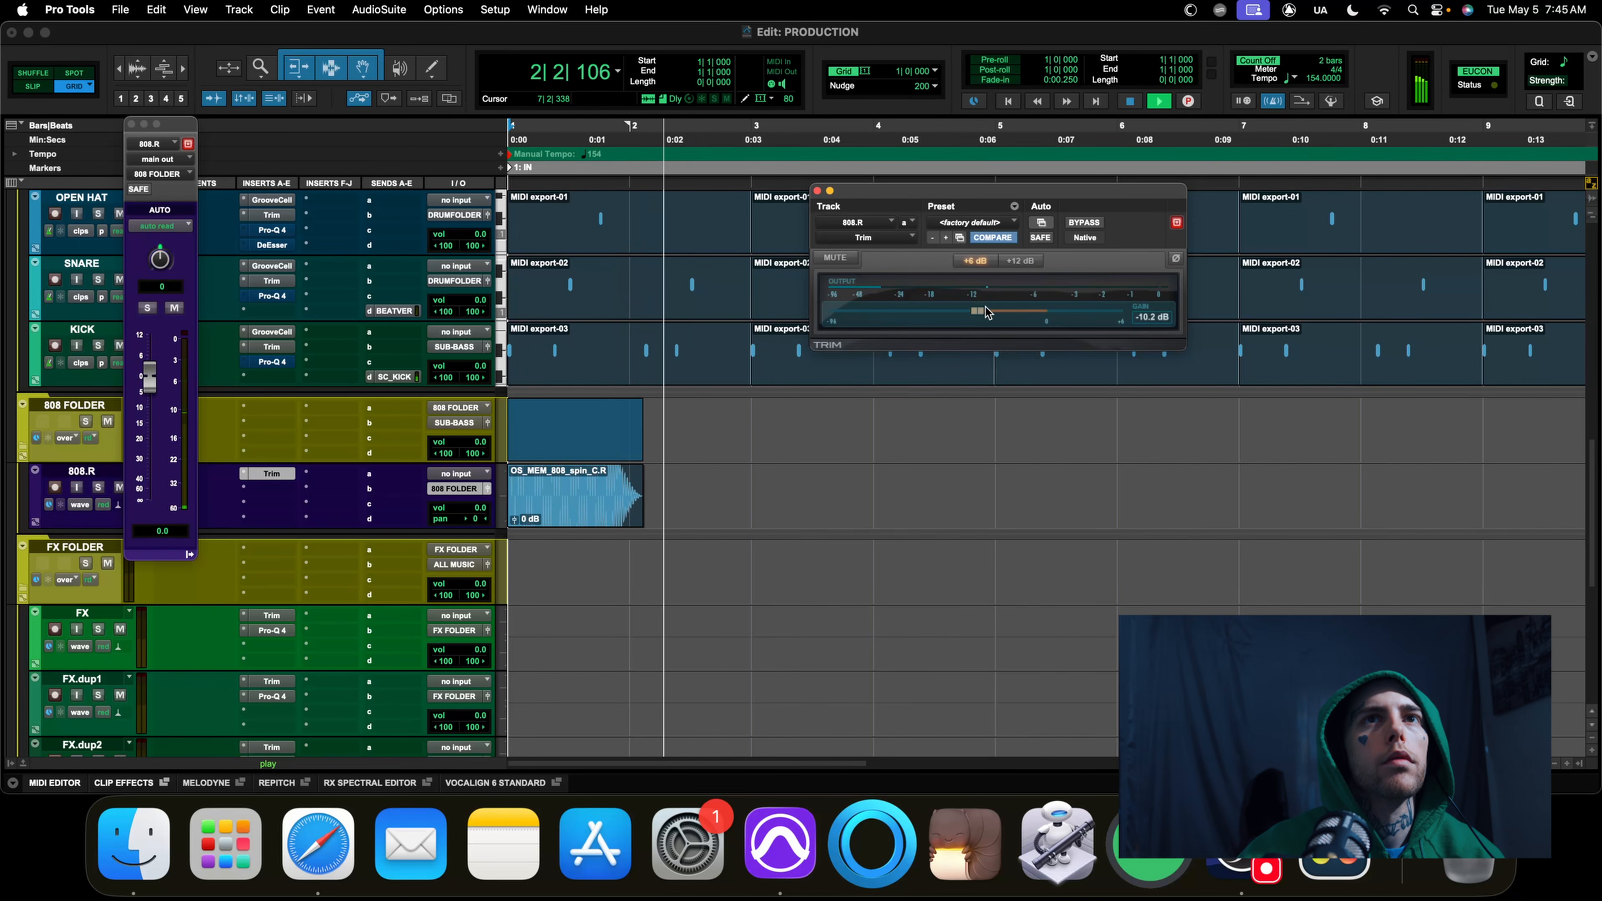
key("space")
key("space")
key("space")
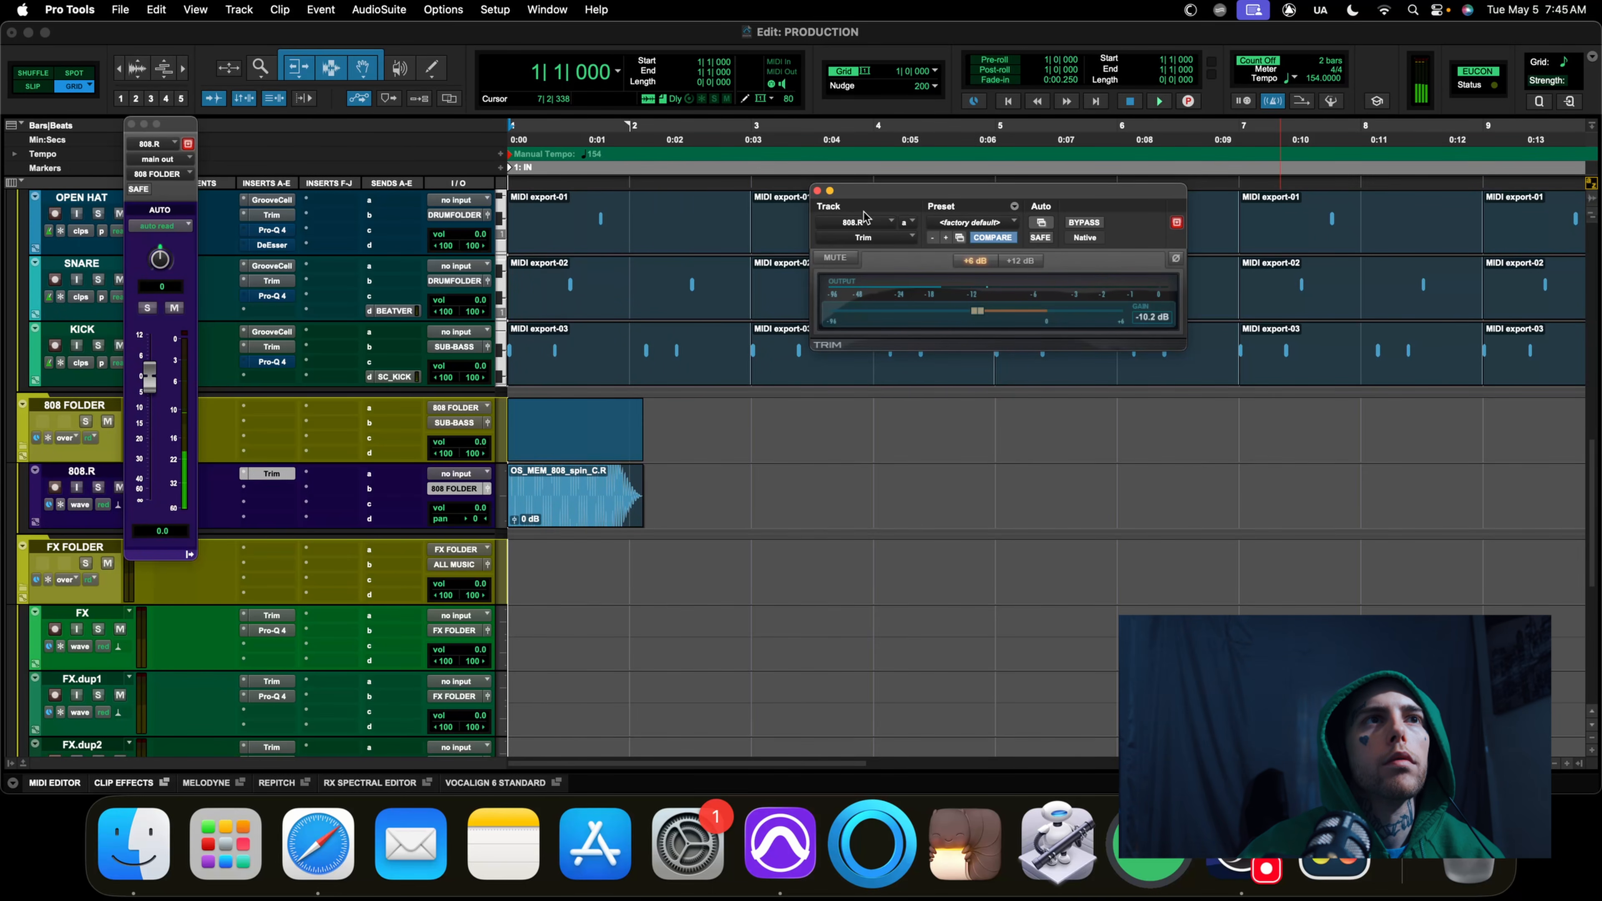
left_click(817, 190)
Set the grid value to 1/4 note for editing the 808.R clip against the kick pattern
key("r")
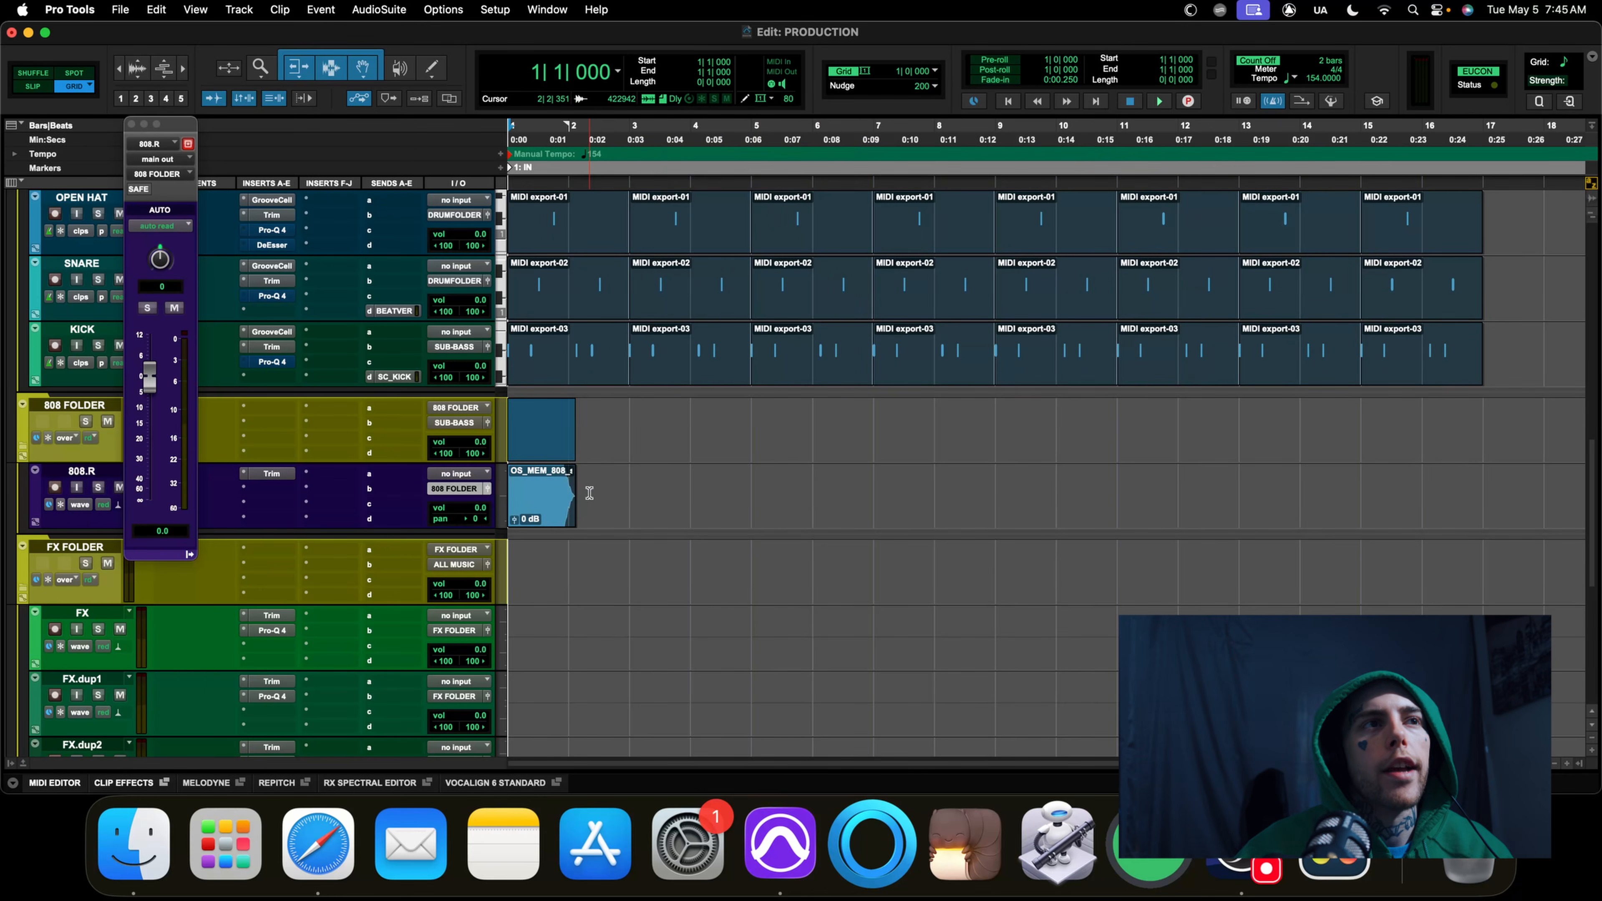
left_click(603, 493)
key("t")
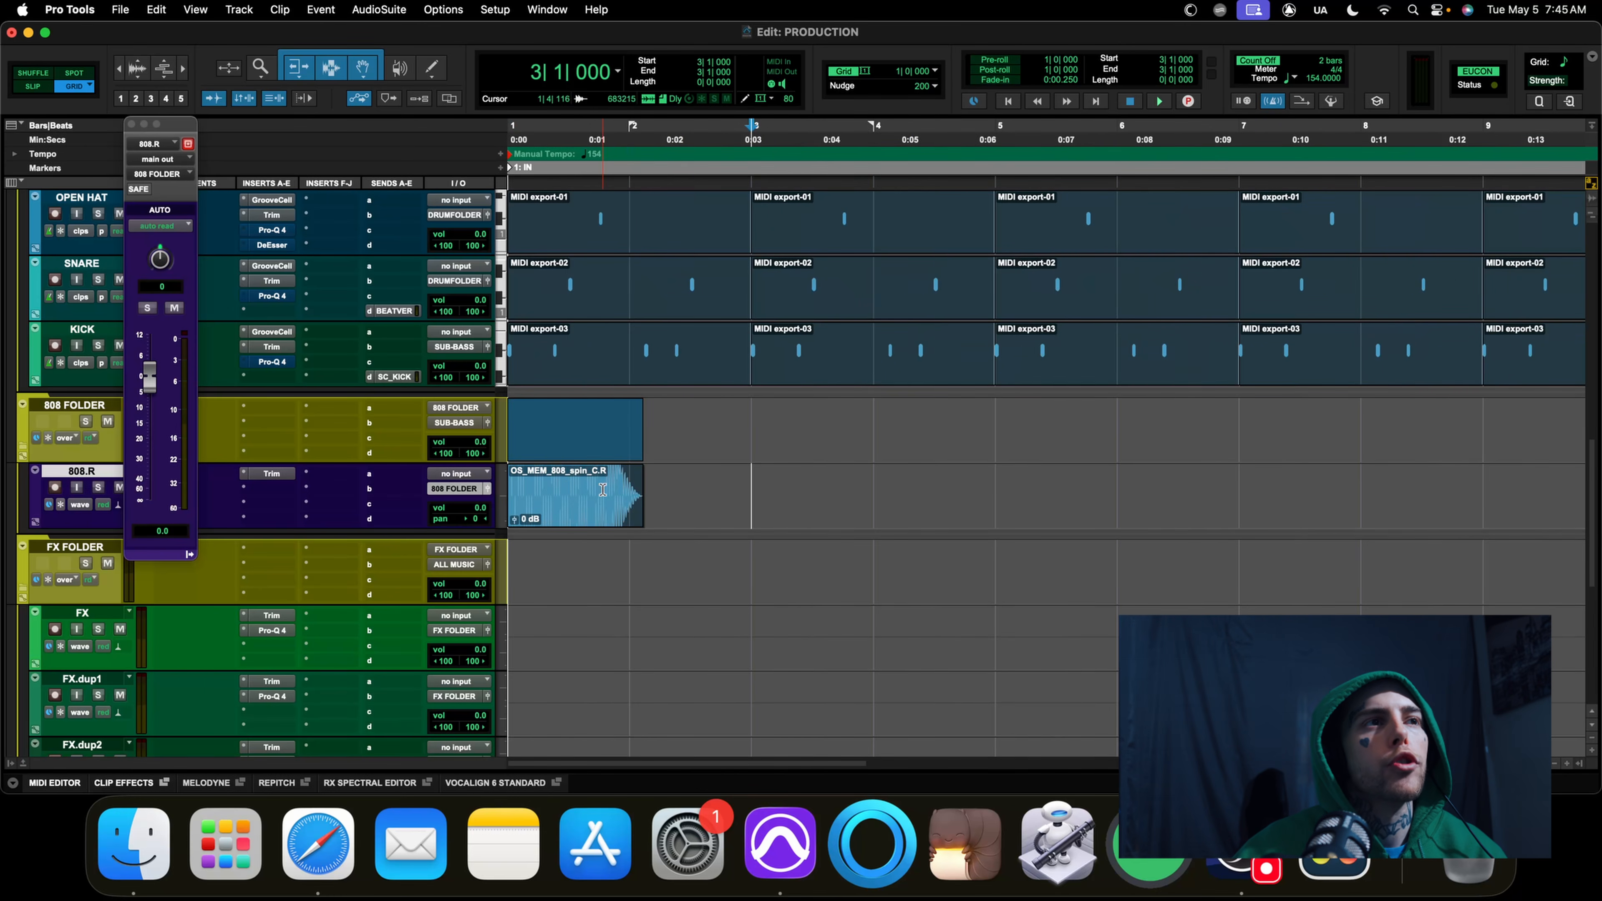
key("r")
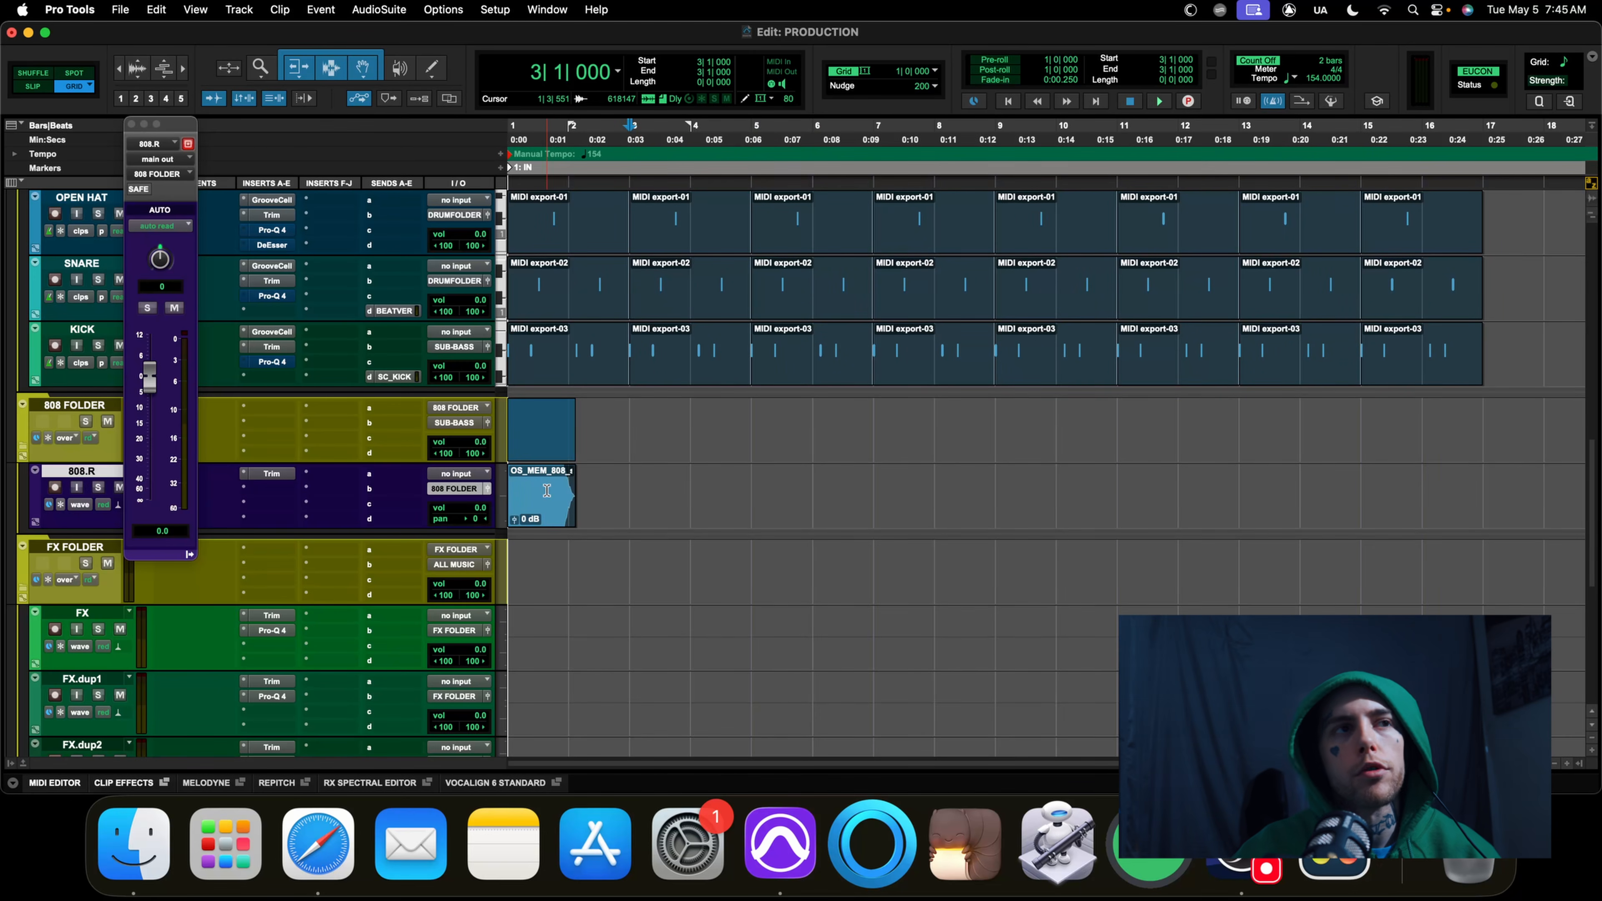
left_click(936, 74)
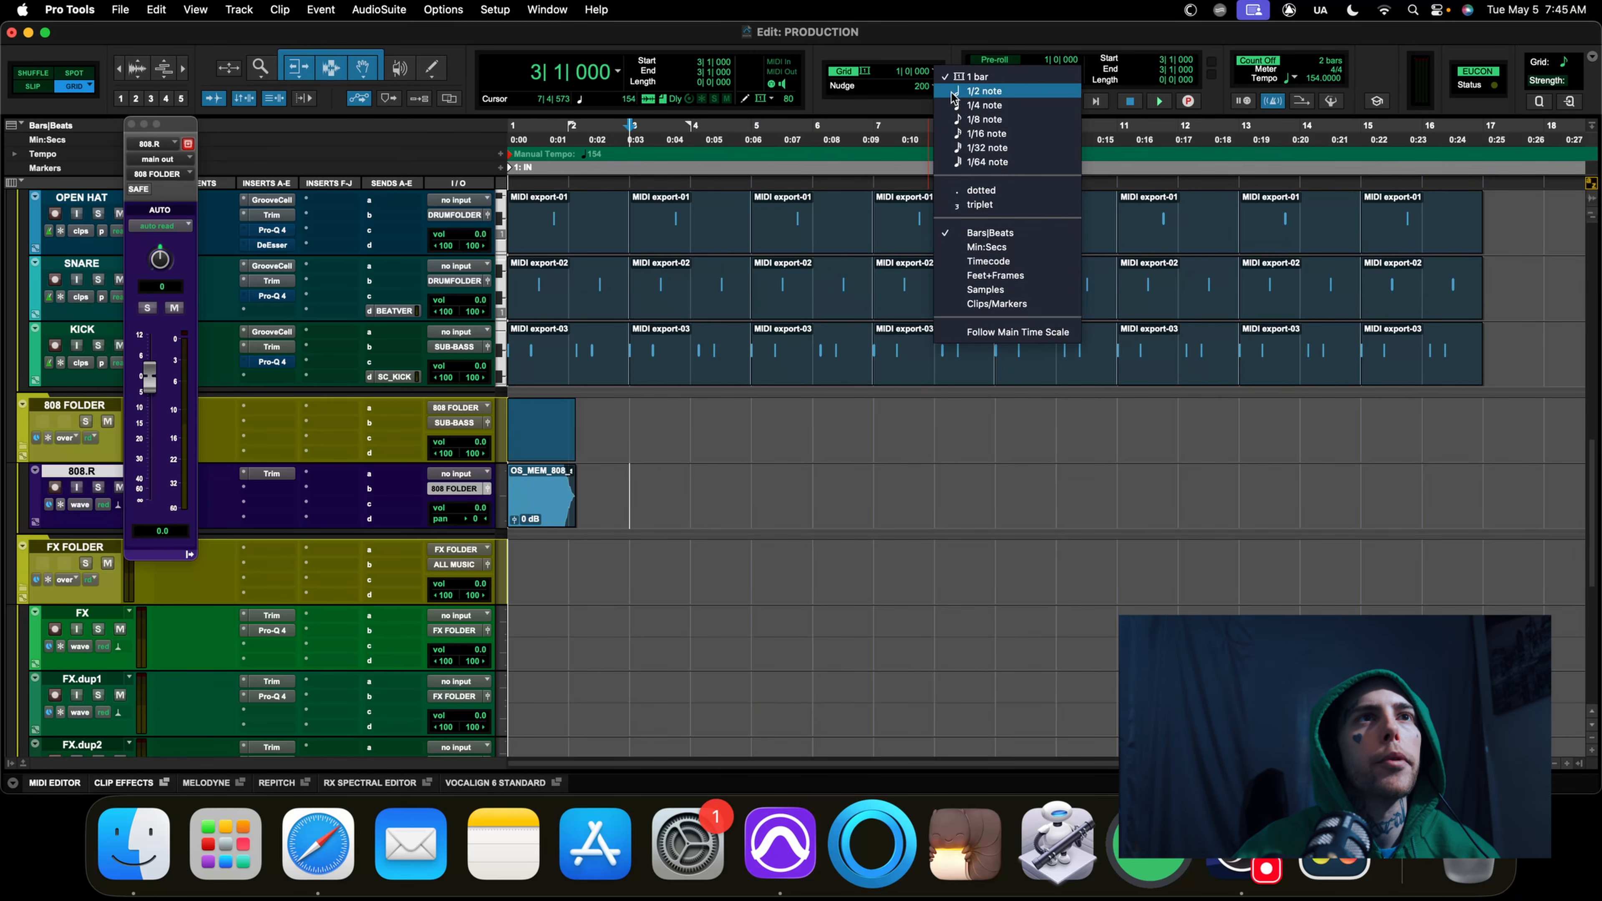
left_click(987, 107)
left_click(616, 489)
key("t")
key("t")
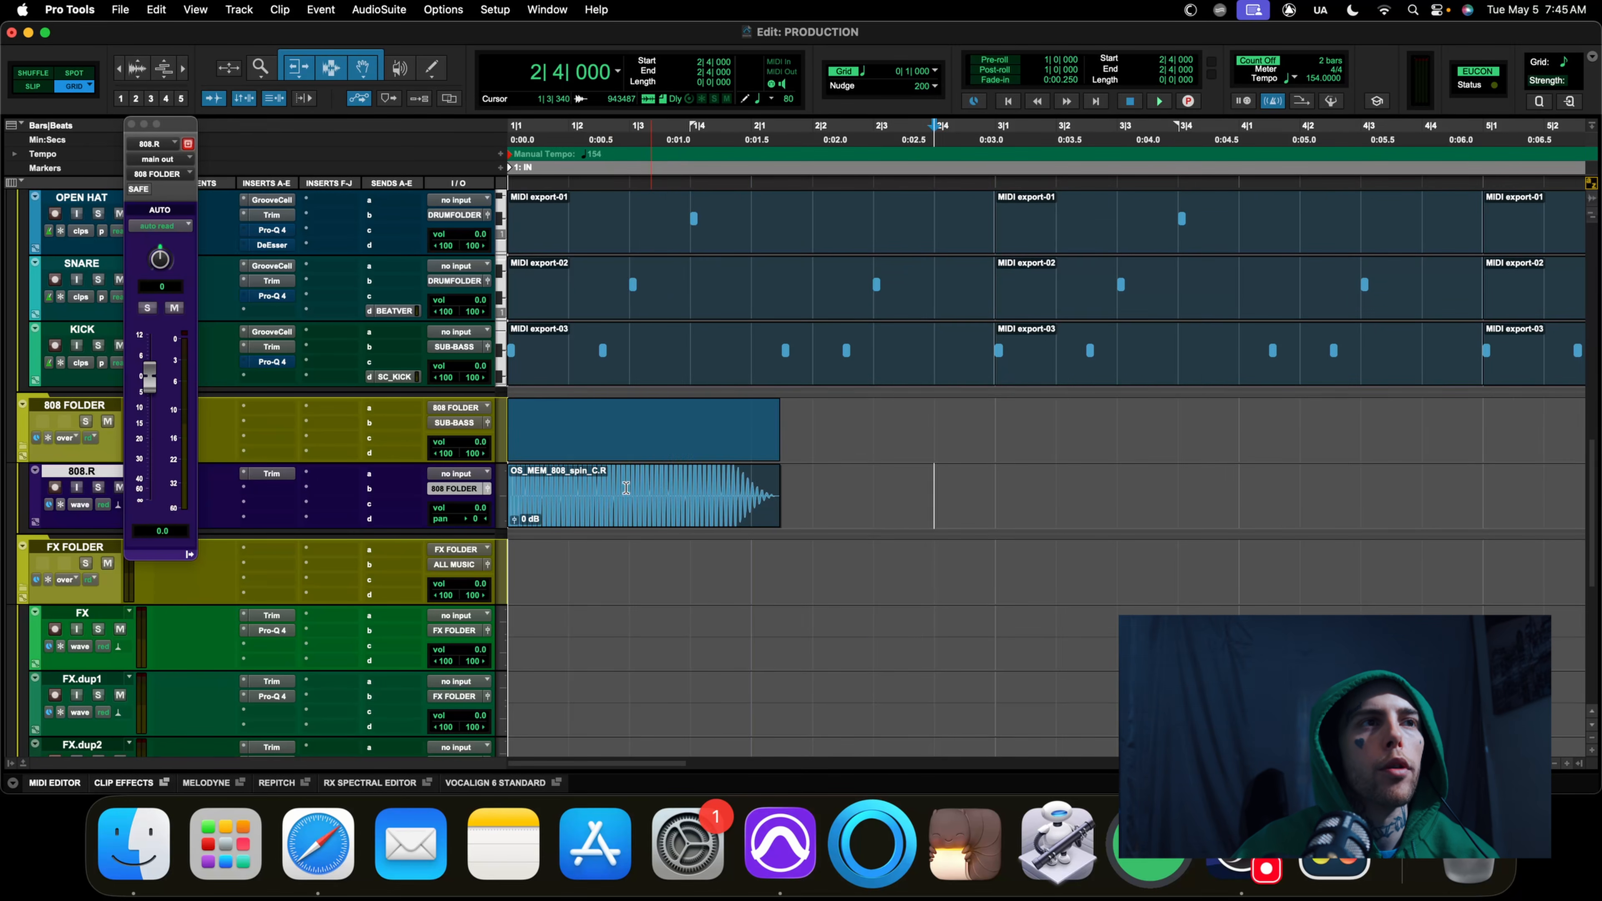
Play the beat from the session start to hear the 808 clip with the kick
key("r")
key("Return")
key("space")
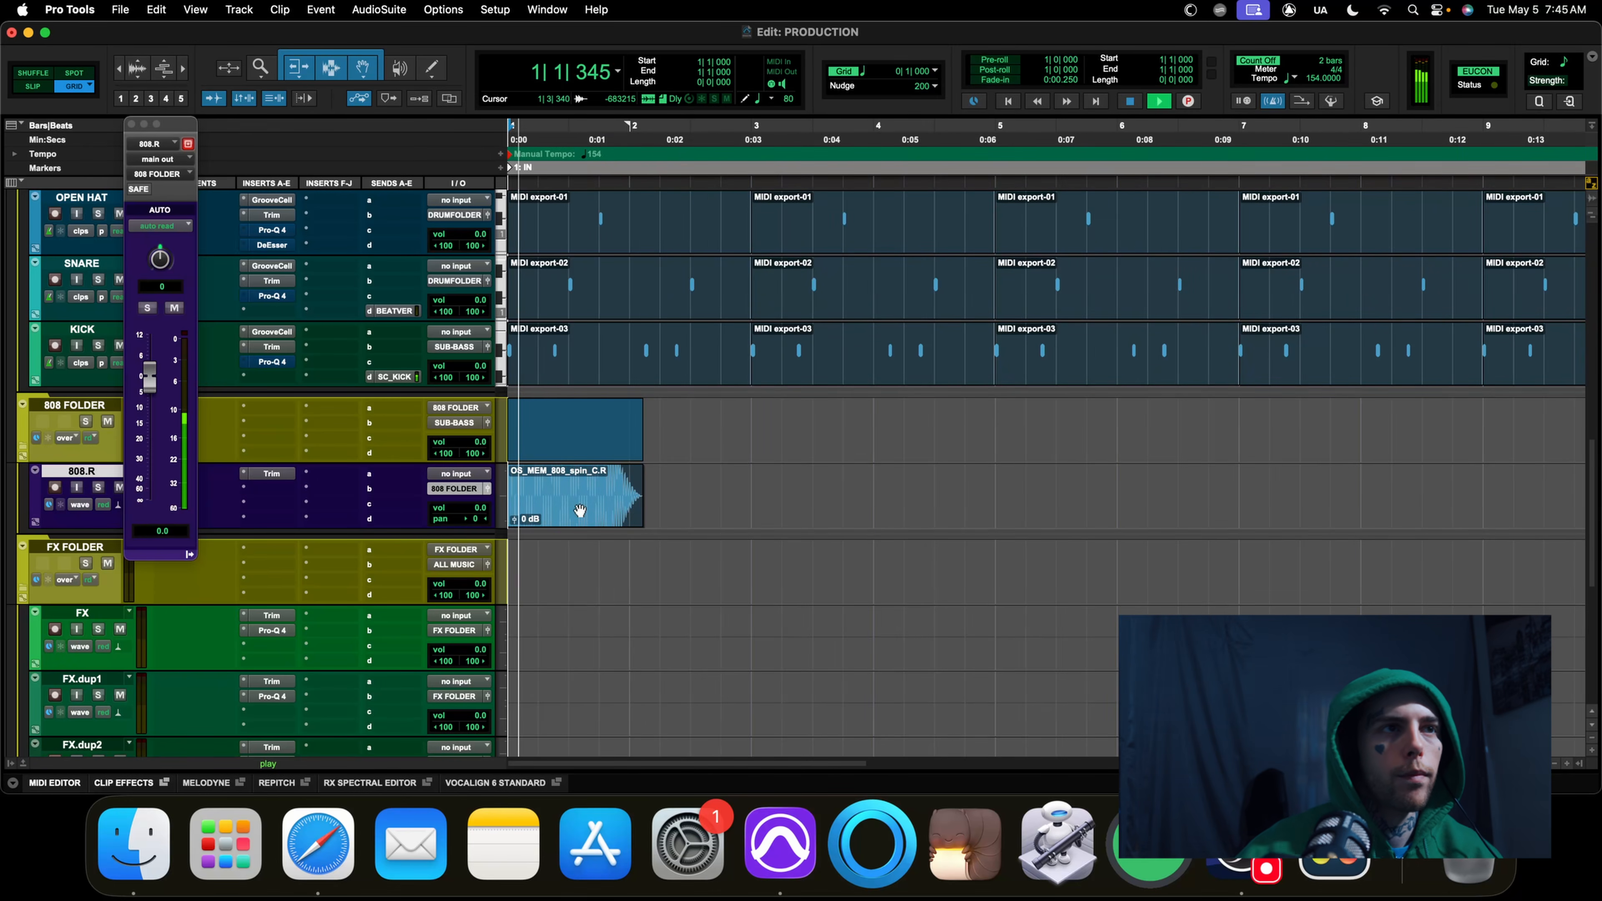
key("space")
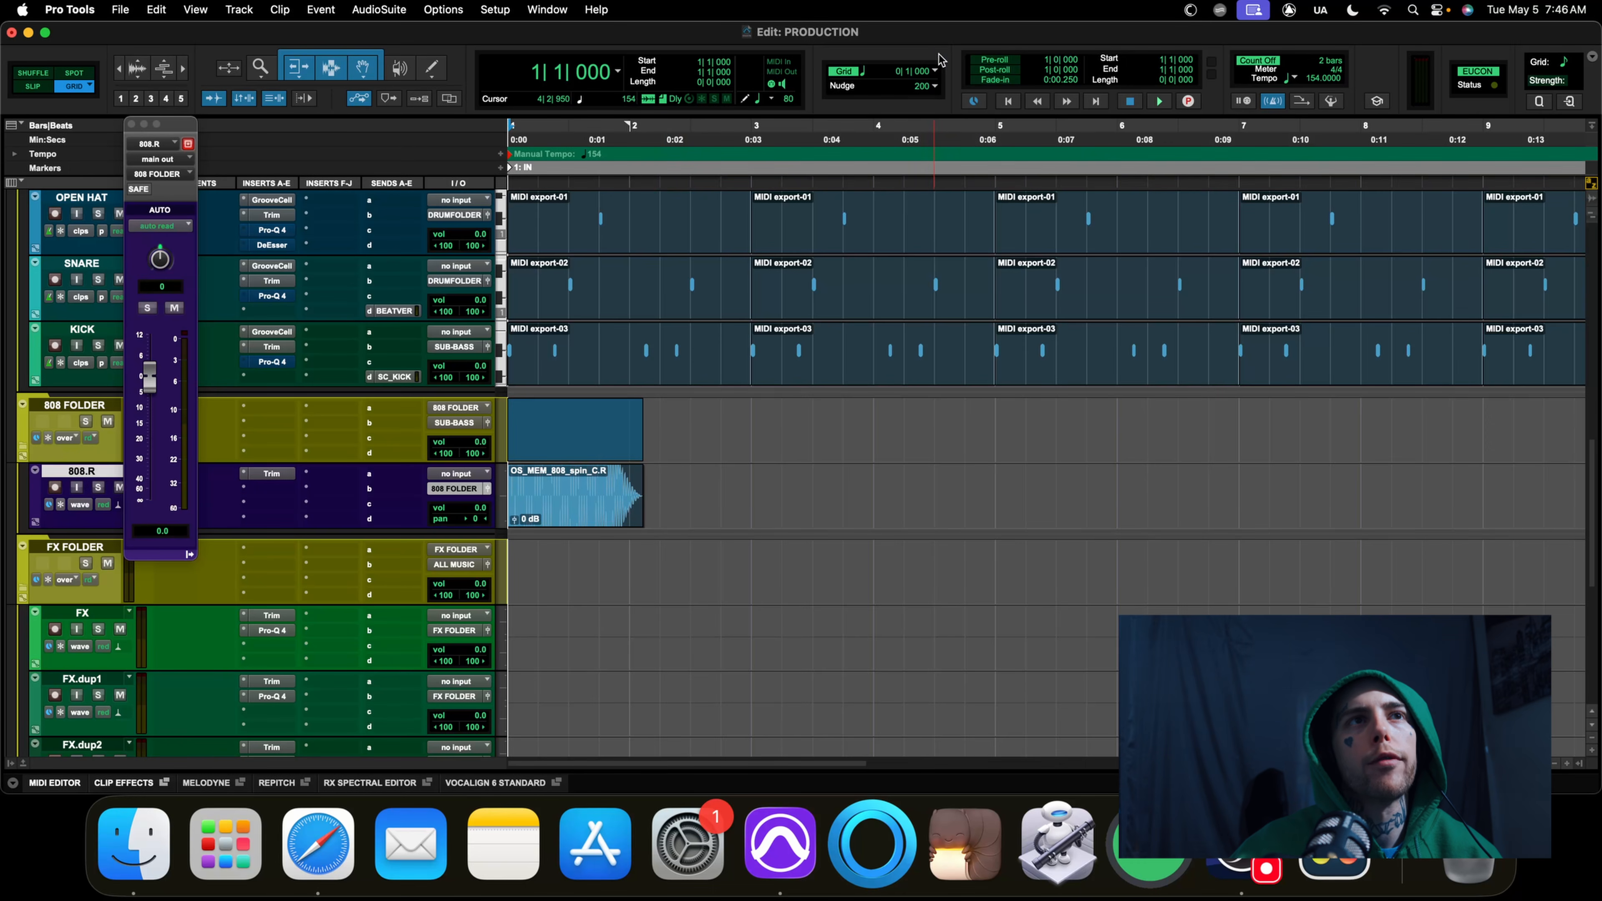
Try a 1/2 note grid value and set the grid back to 1/4 note
left_click(936, 68)
left_click(983, 69)
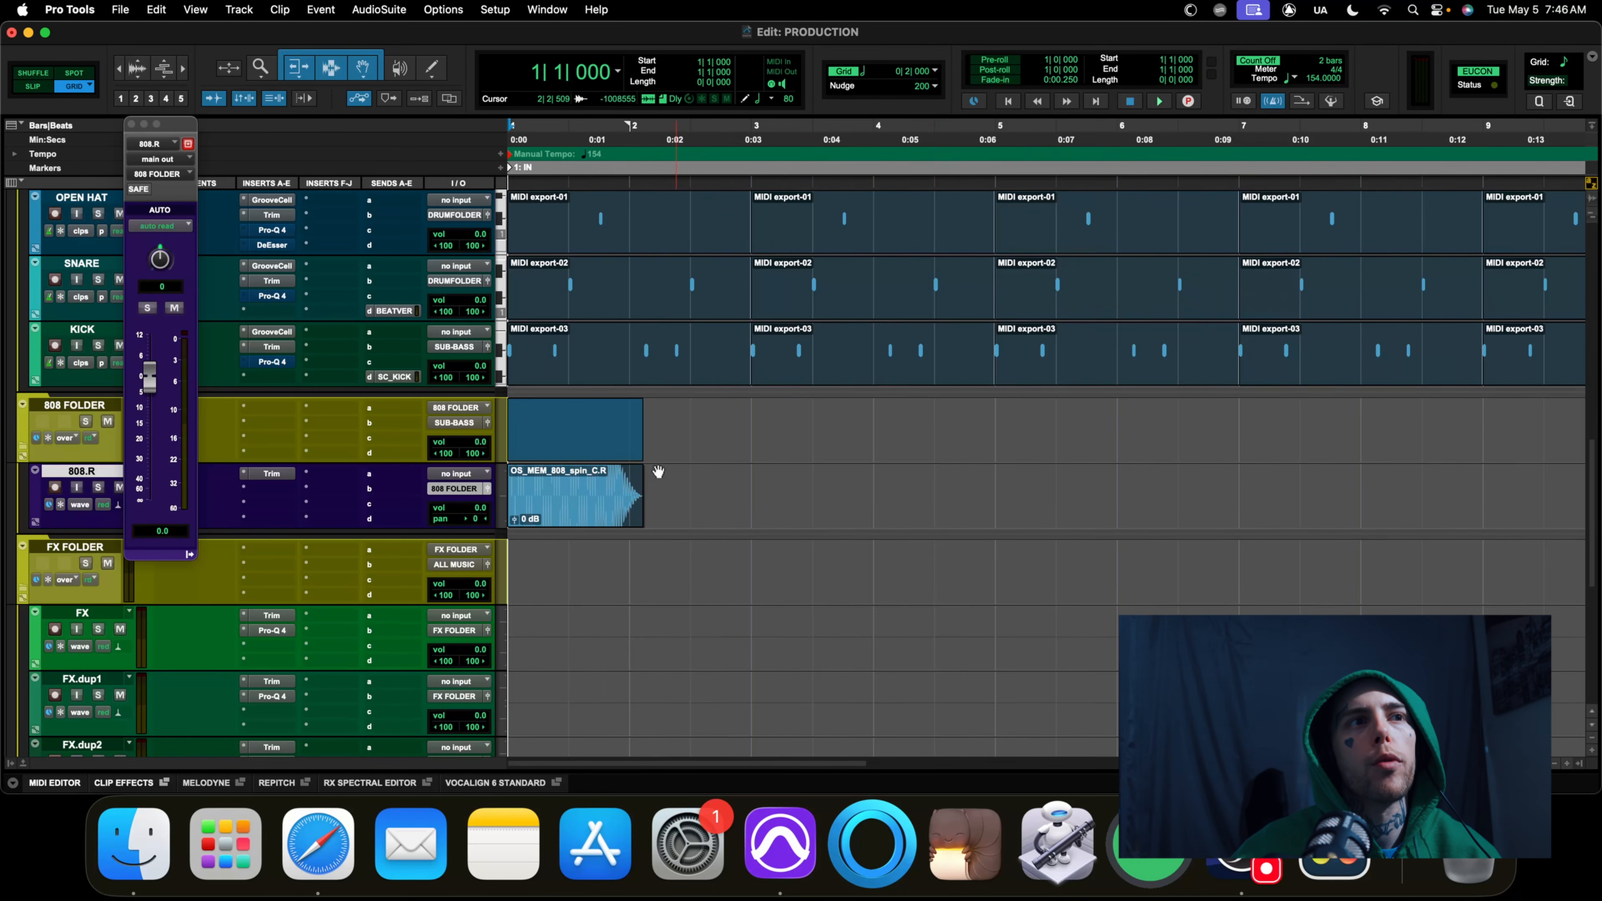
left_click(937, 68)
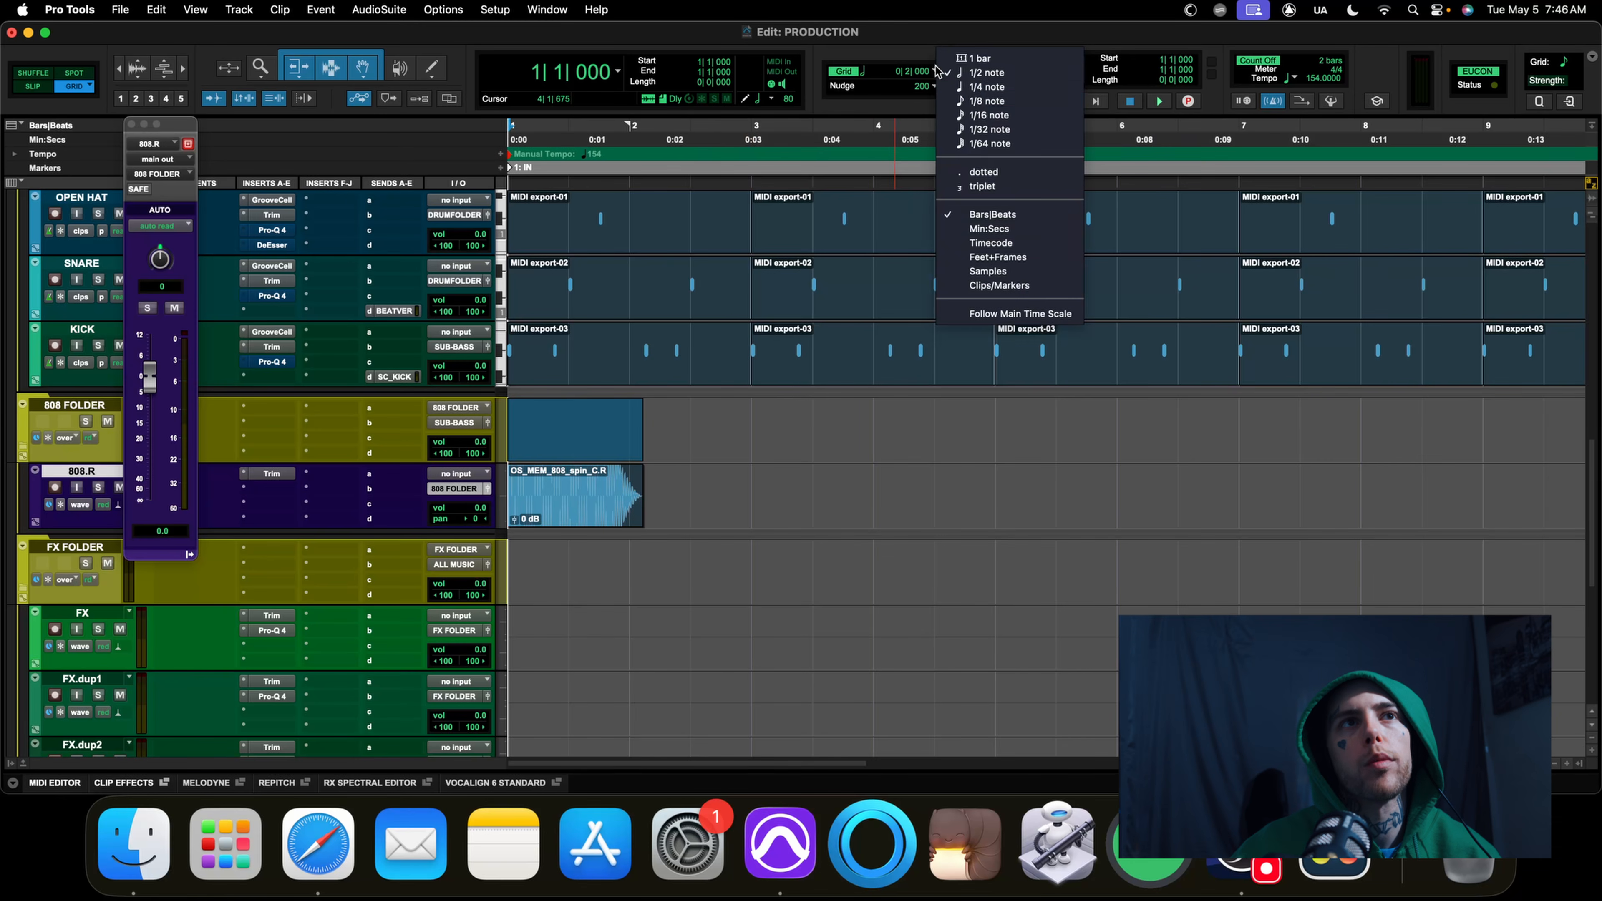
left_click(976, 101)
Copy the 808 clip to bar 2 beat 2 on the 808.R track and play the result from the session start
left_click_drag(570, 508, 723, 514)
key("Return")
key("space")
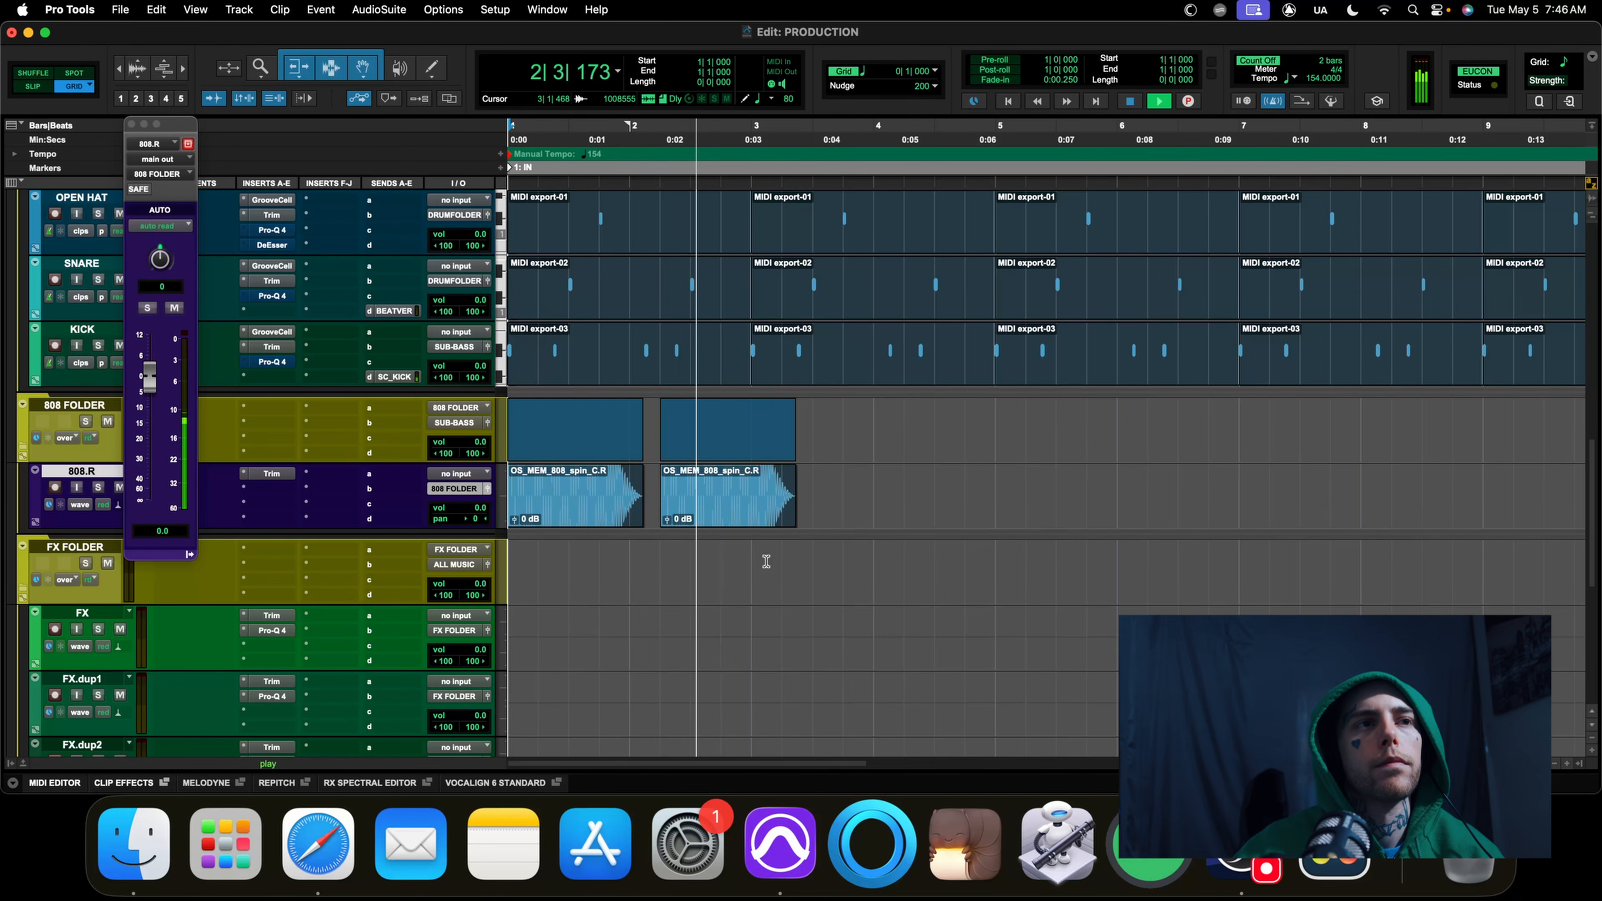
key("space")
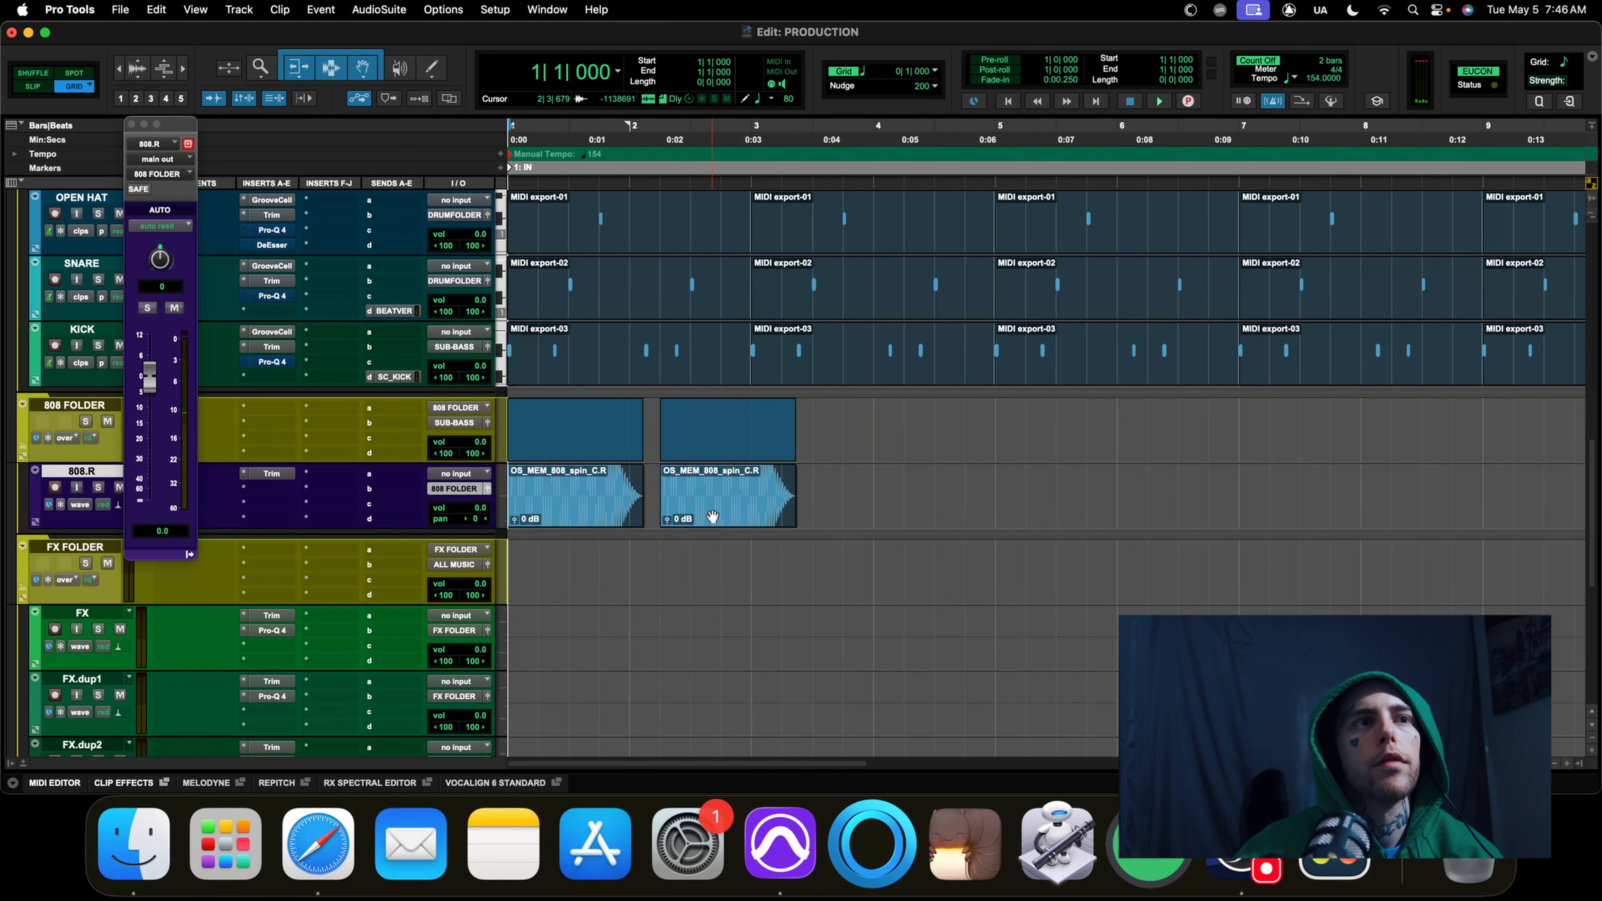
Copy the second 808 clip to the start of bar 3 and play from bar 2 beat 2
left_click_drag(712, 516, 811, 519, "alt")
left_click(650, 478)
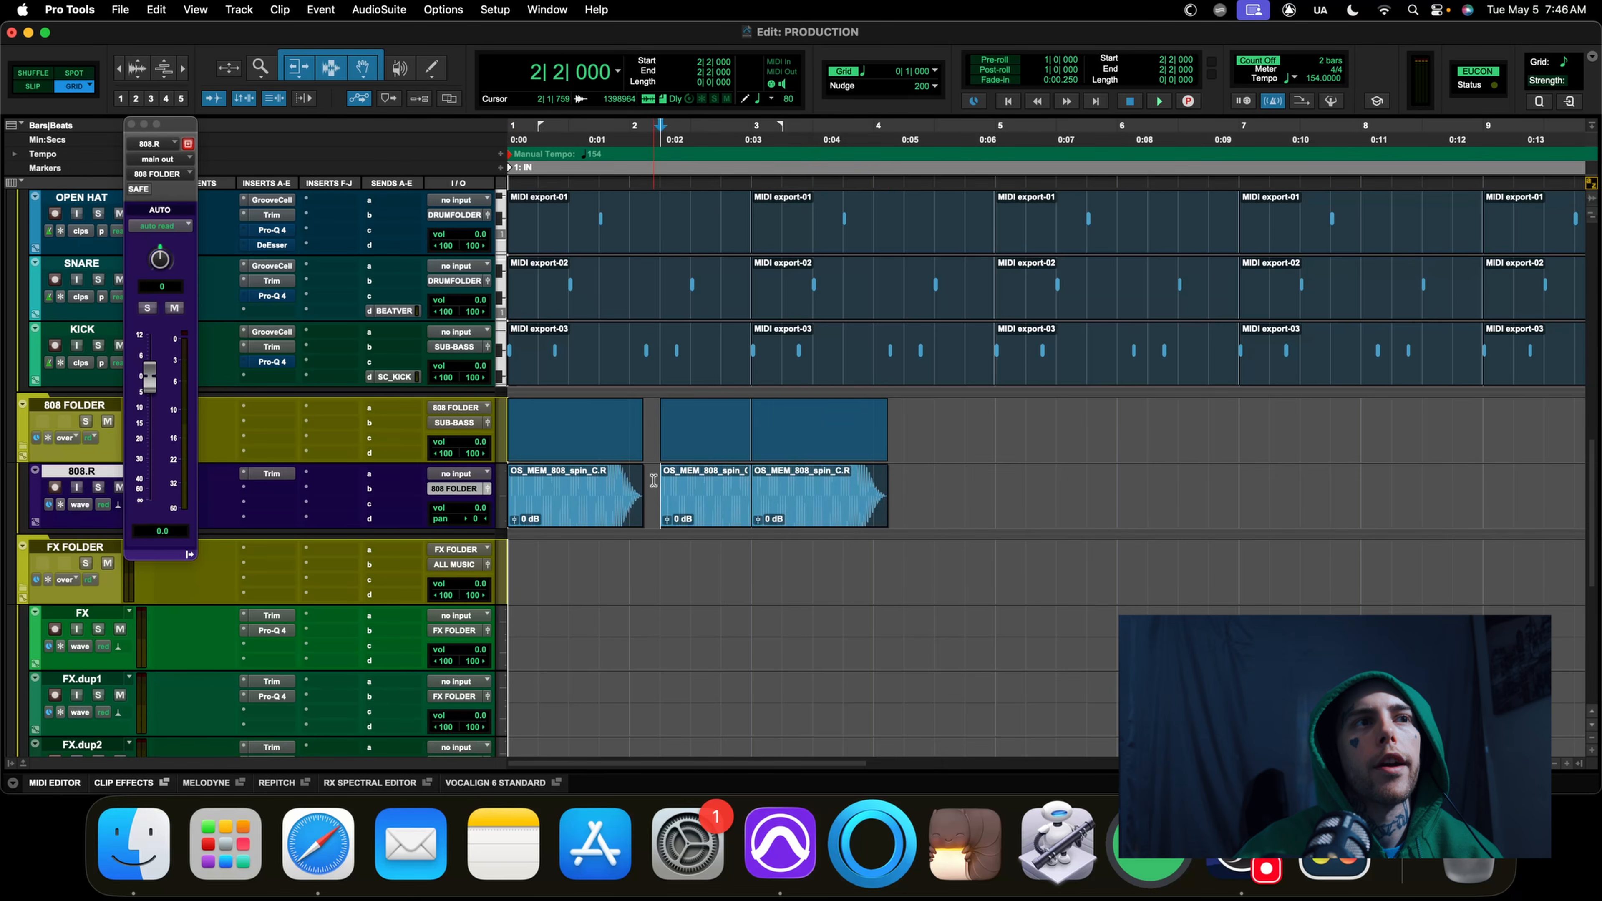
key("space")
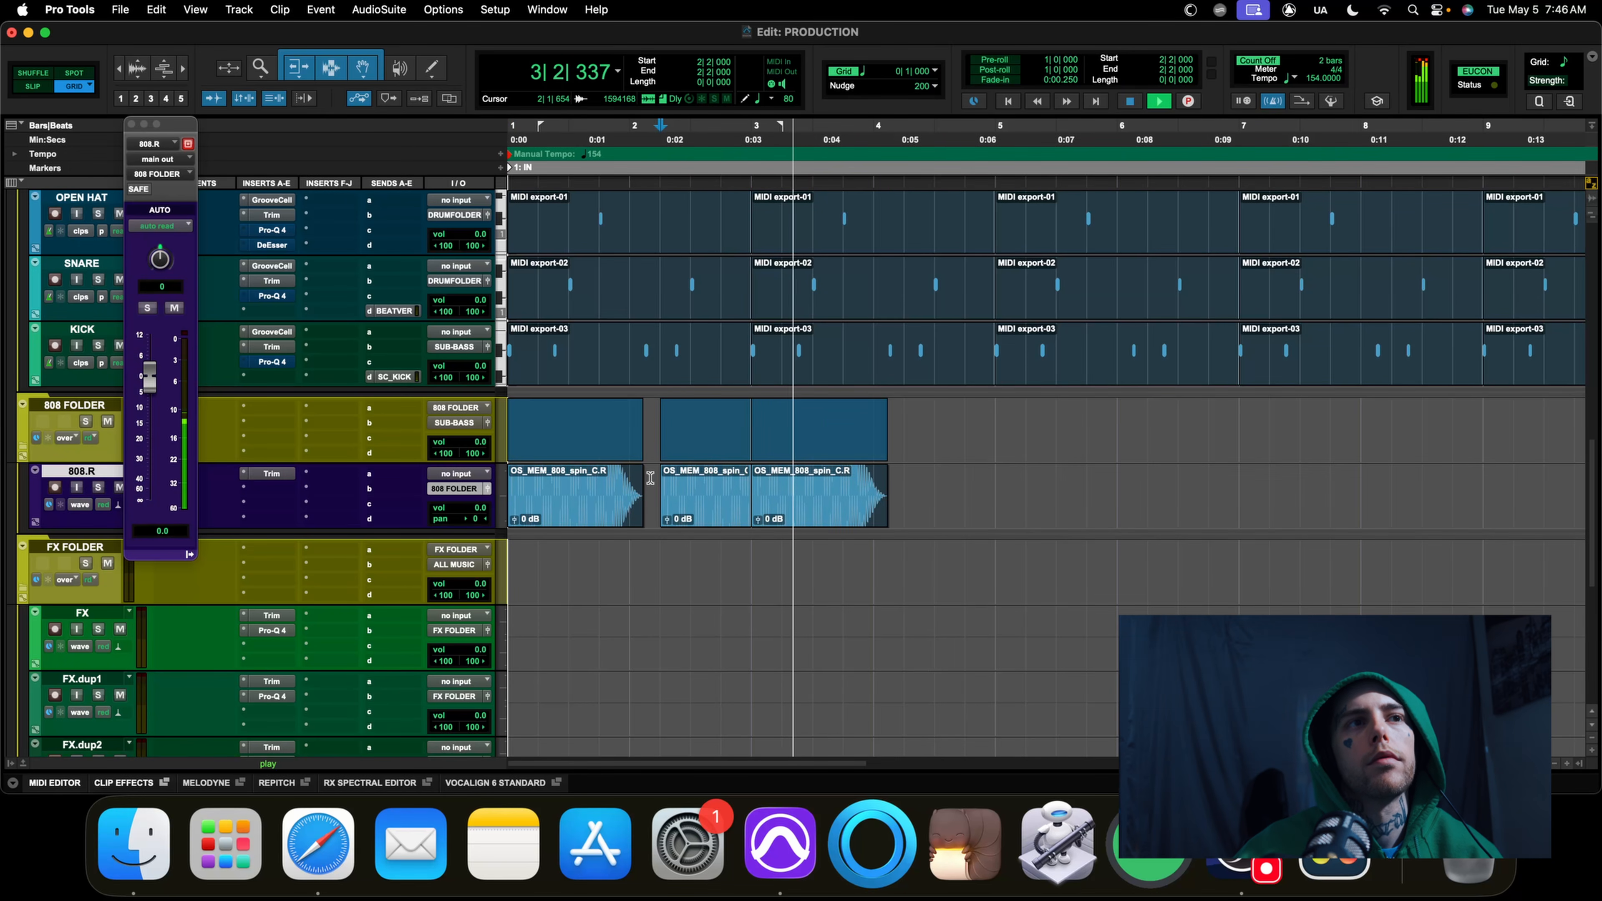
key("space")
Shorten the end of the second 808 clip to about 2|4|455 and play it back with the kick
left_click_drag(750, 489, 737, 488)
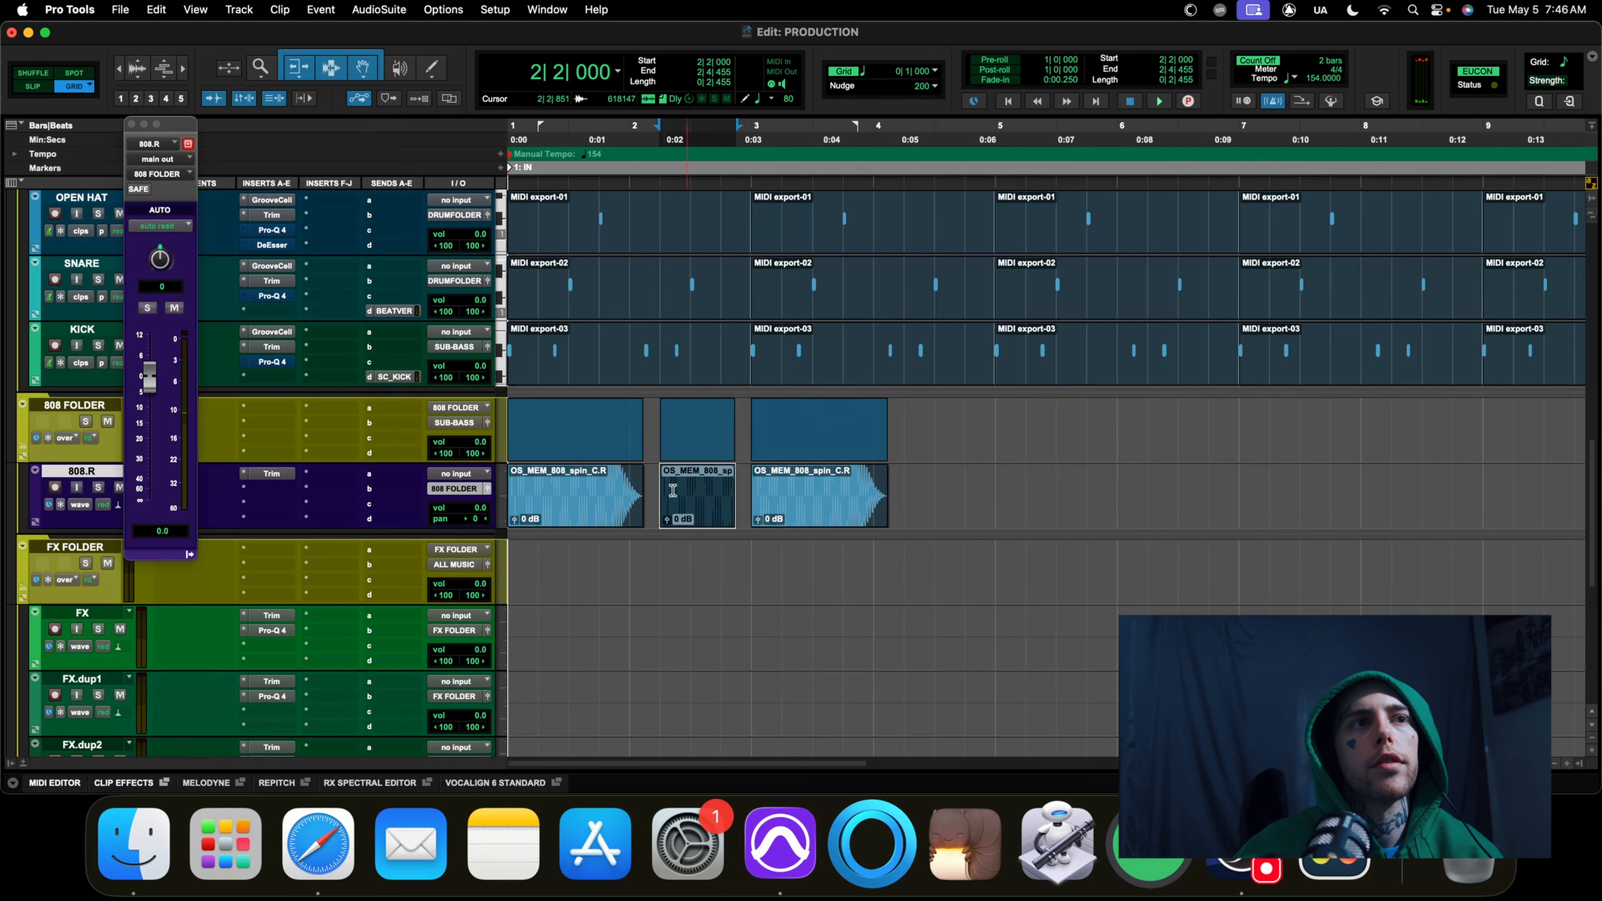
left_click(653, 483)
key("space")
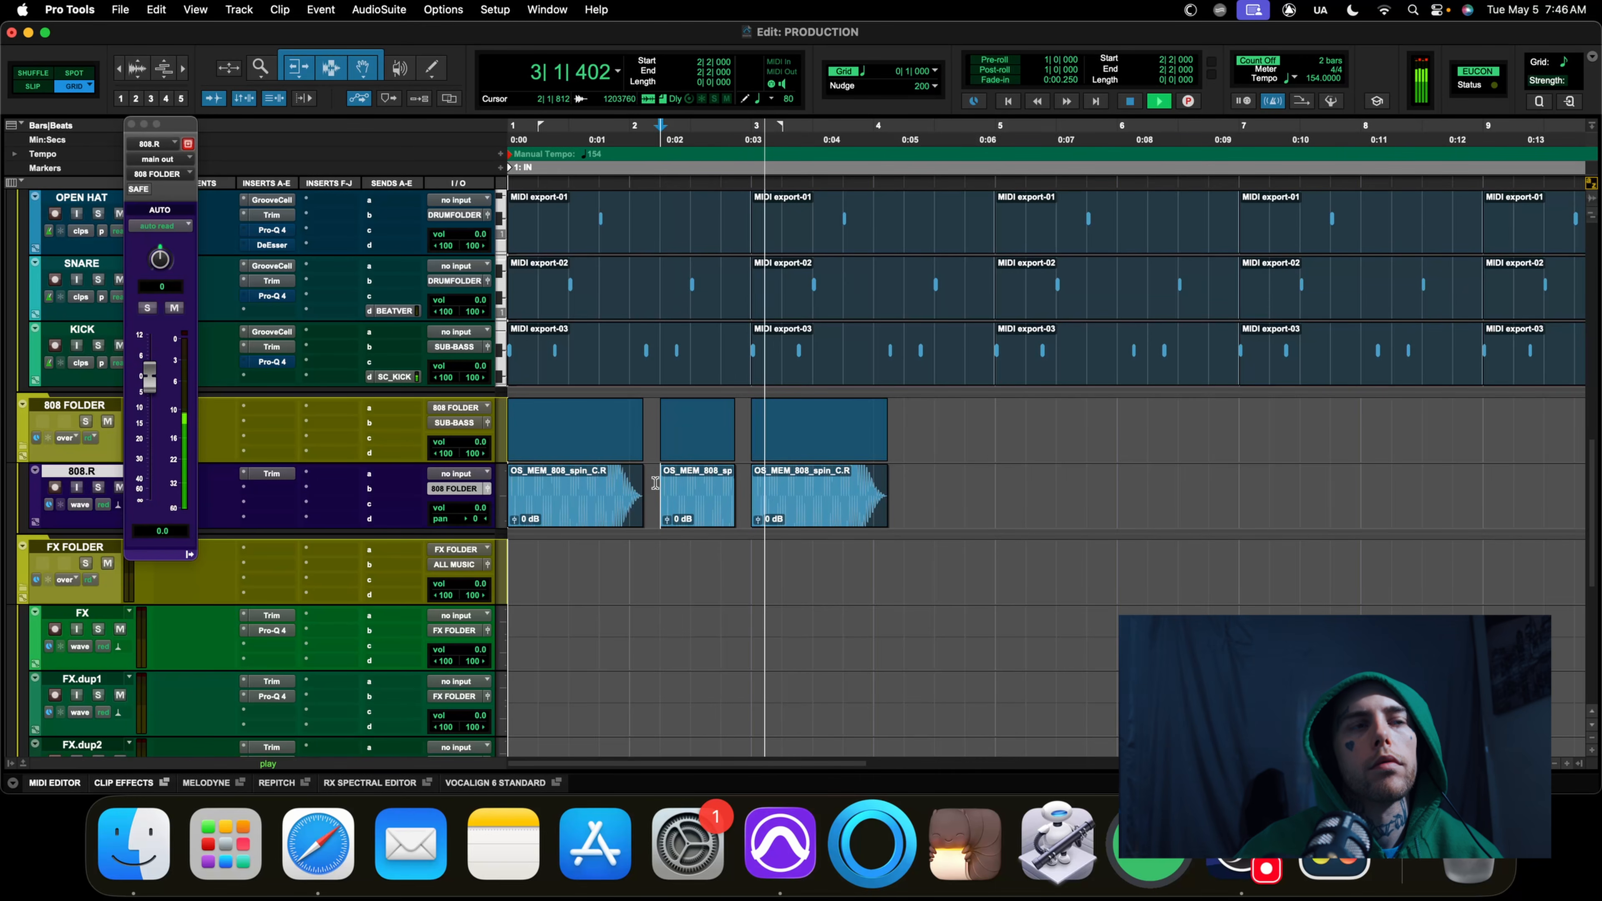
key("space")
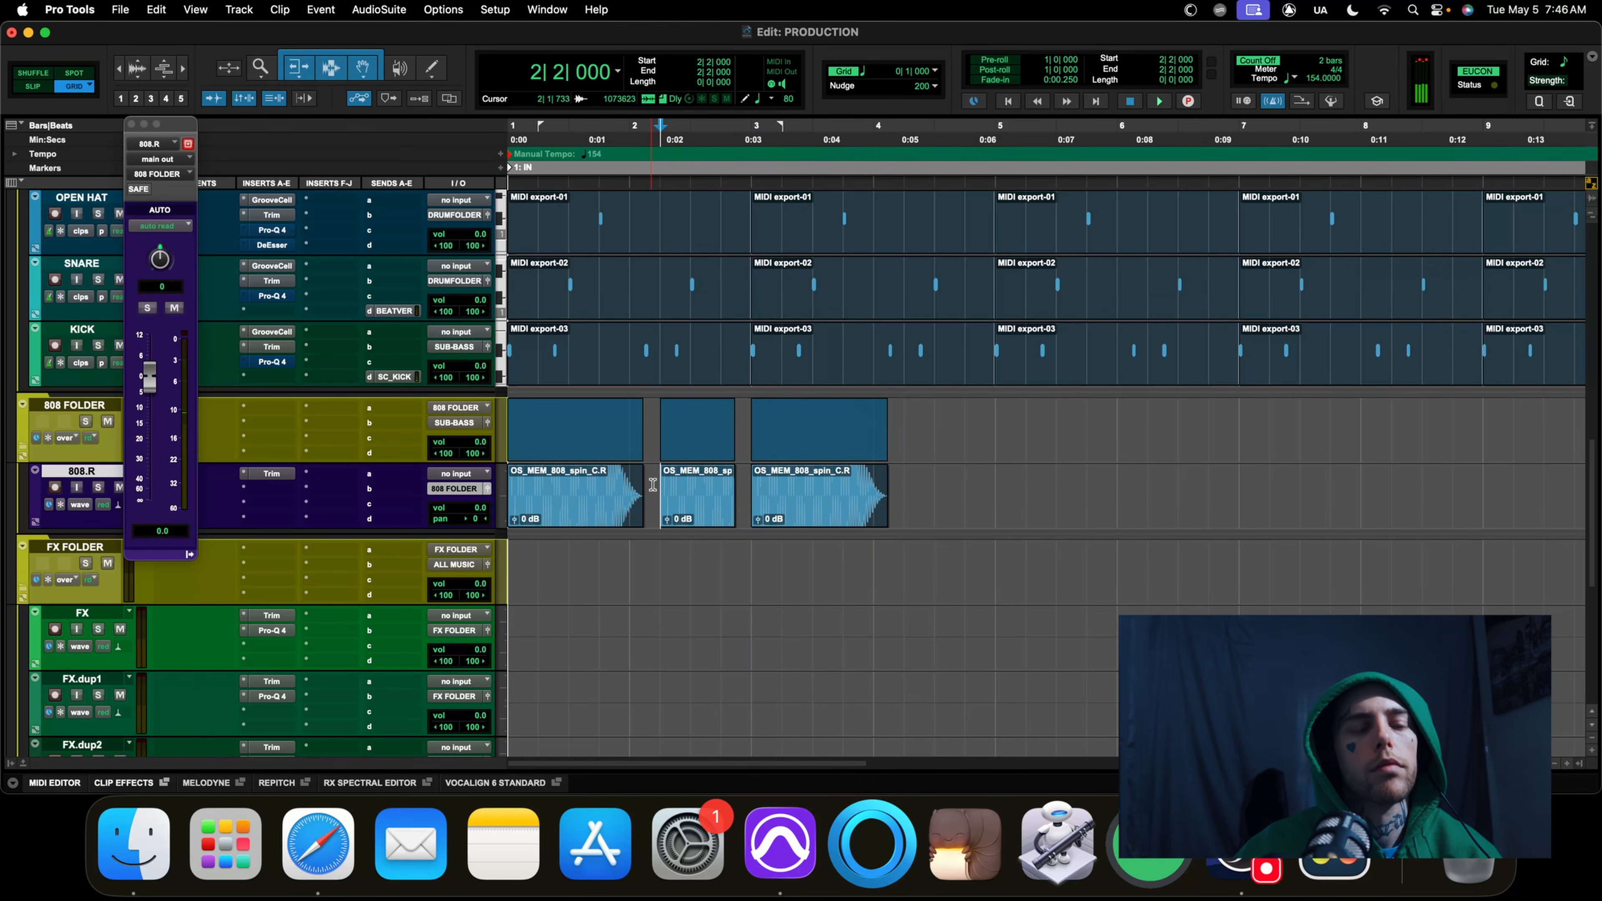
key("Return")
key("space")
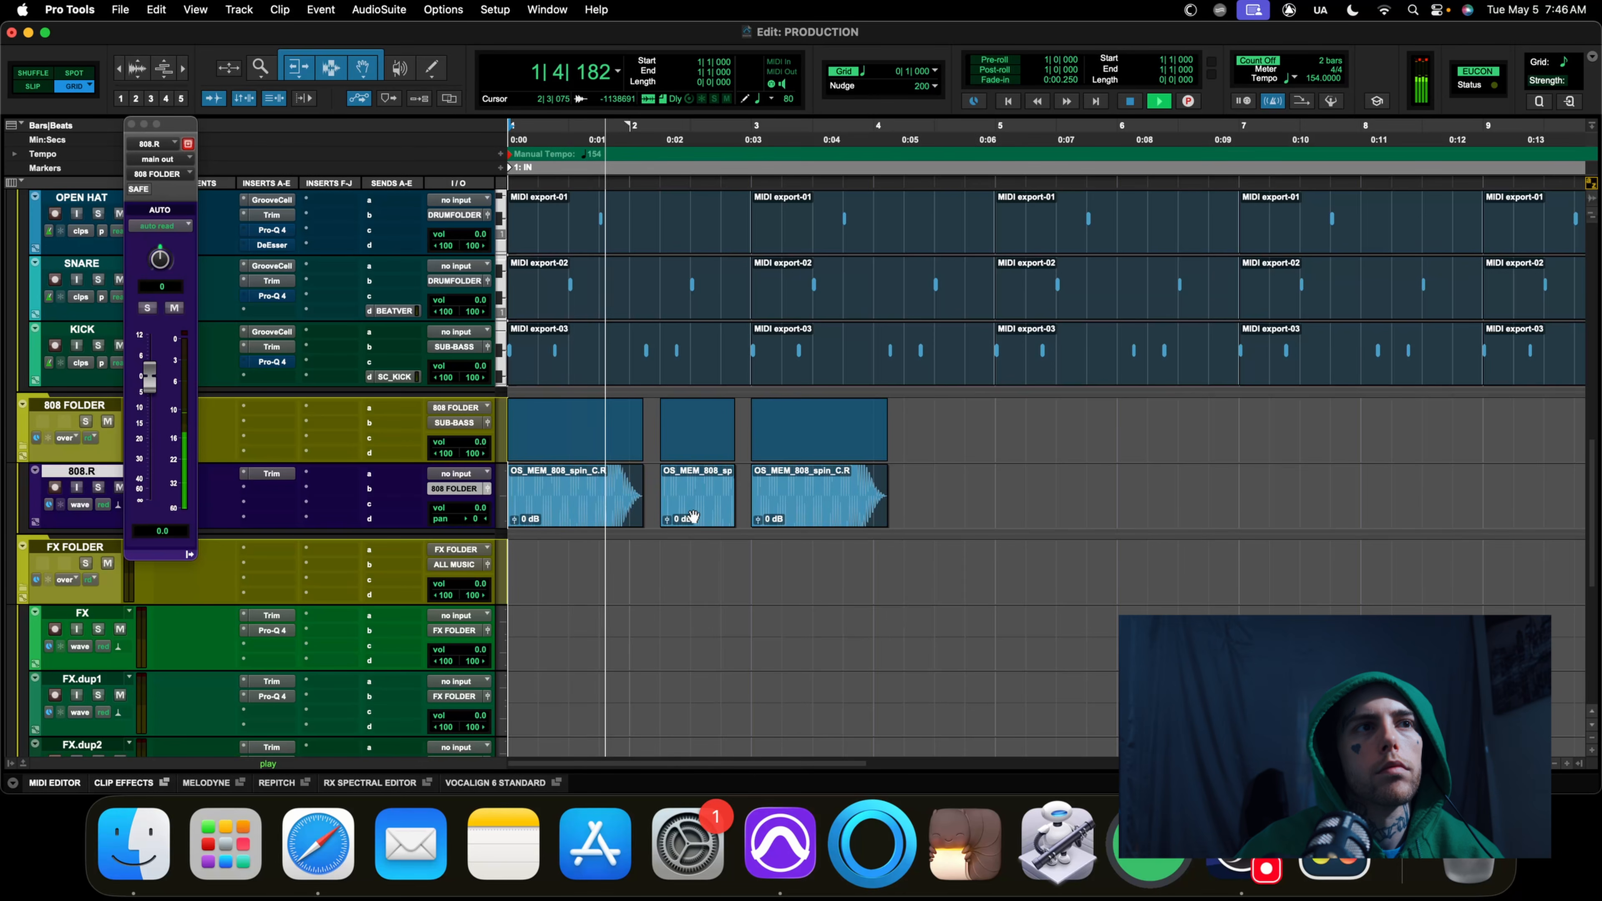
key("space")
Shorten the second 808 clip further, move it to bar 2 beat 3, and play it back with the drums
left_click_drag(695, 514, 755, 496)
key("super+z")
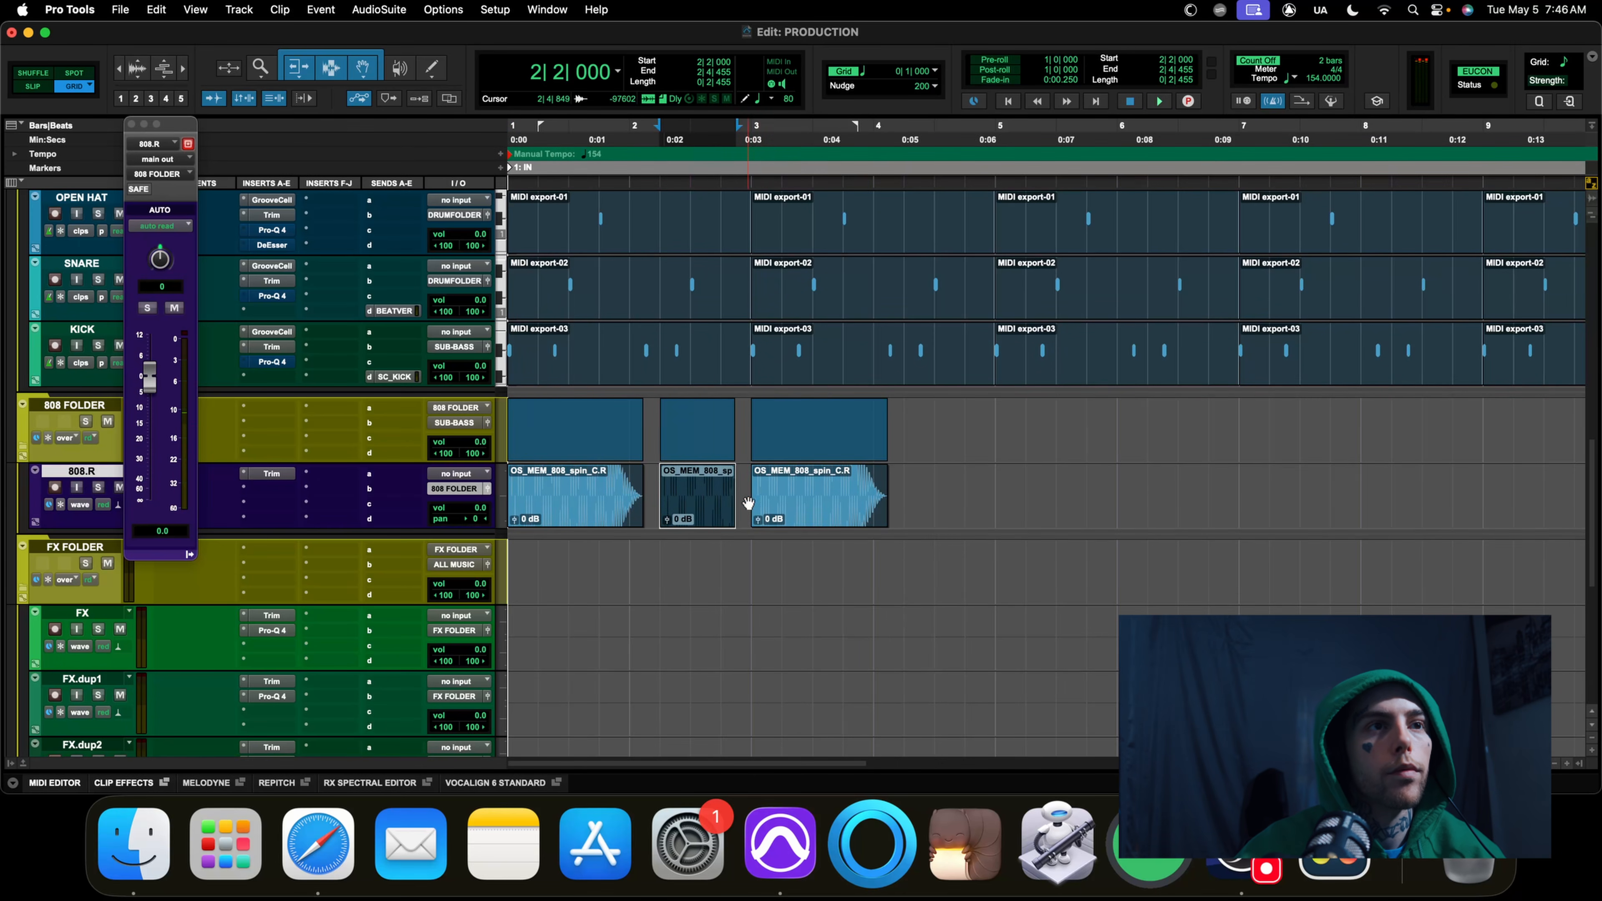
left_click_drag(703, 494, 724, 509)
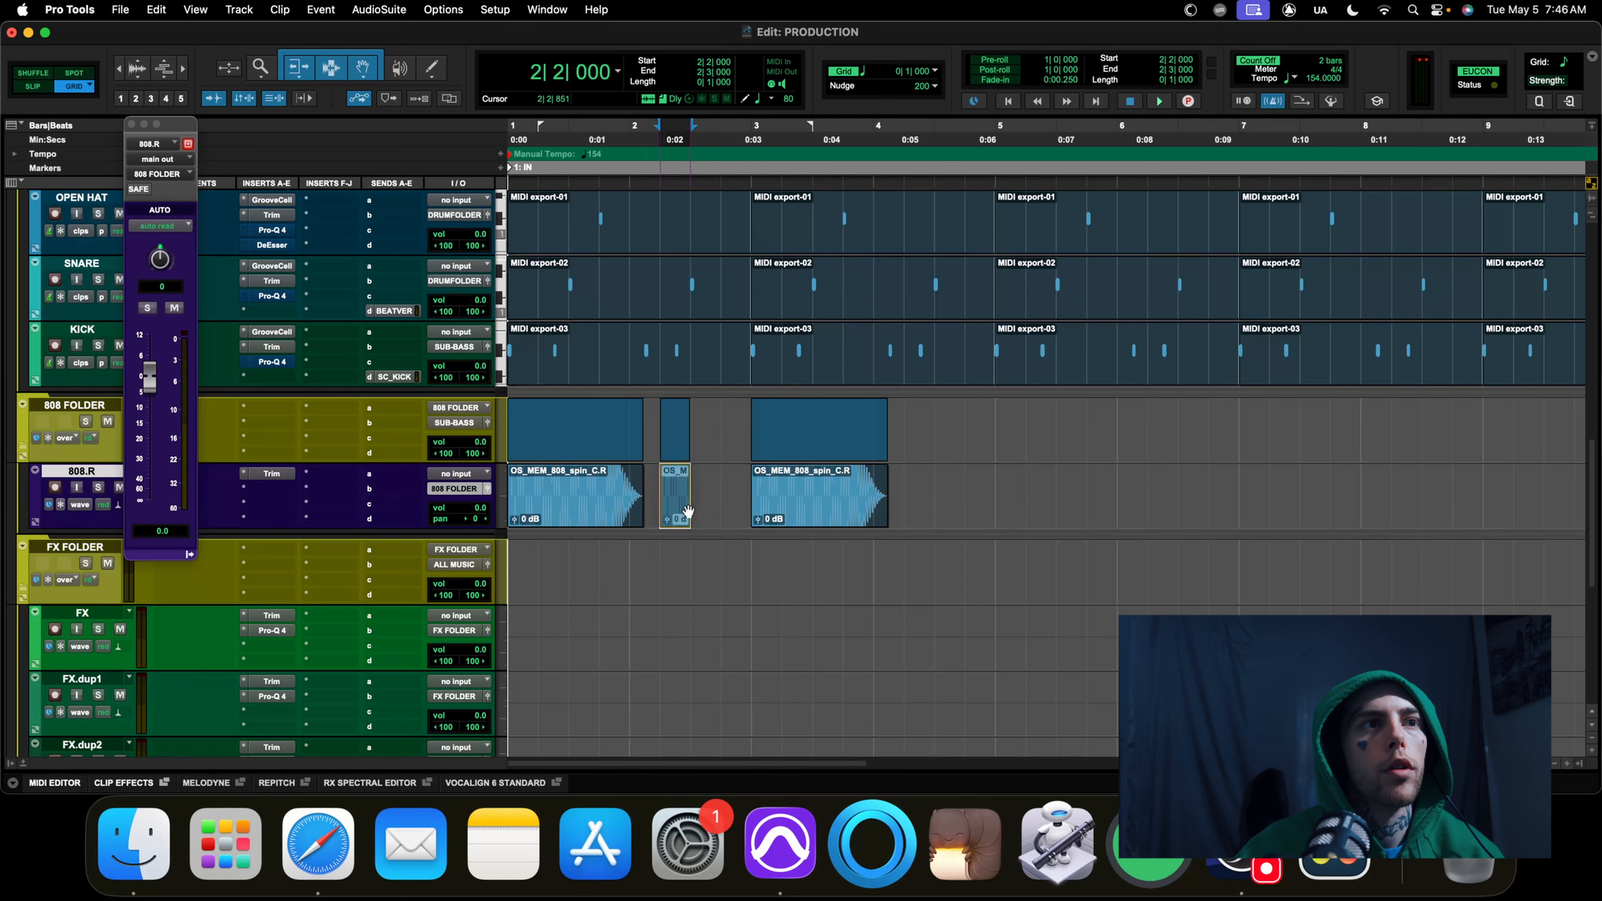
key("super+t")
left_click(652, 493)
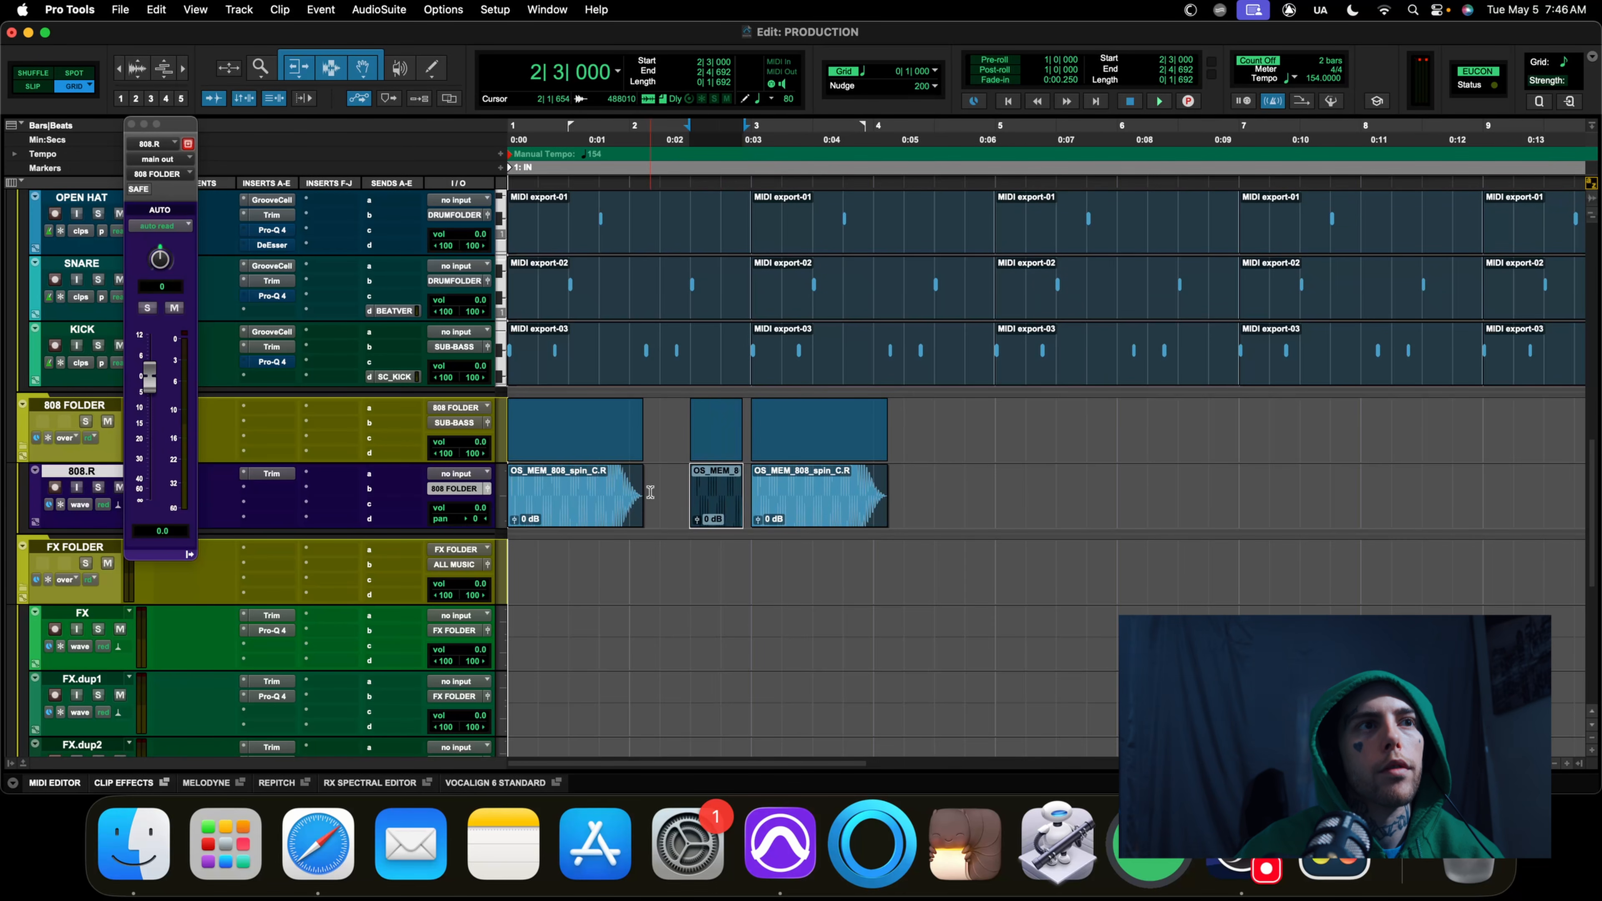
key("space")
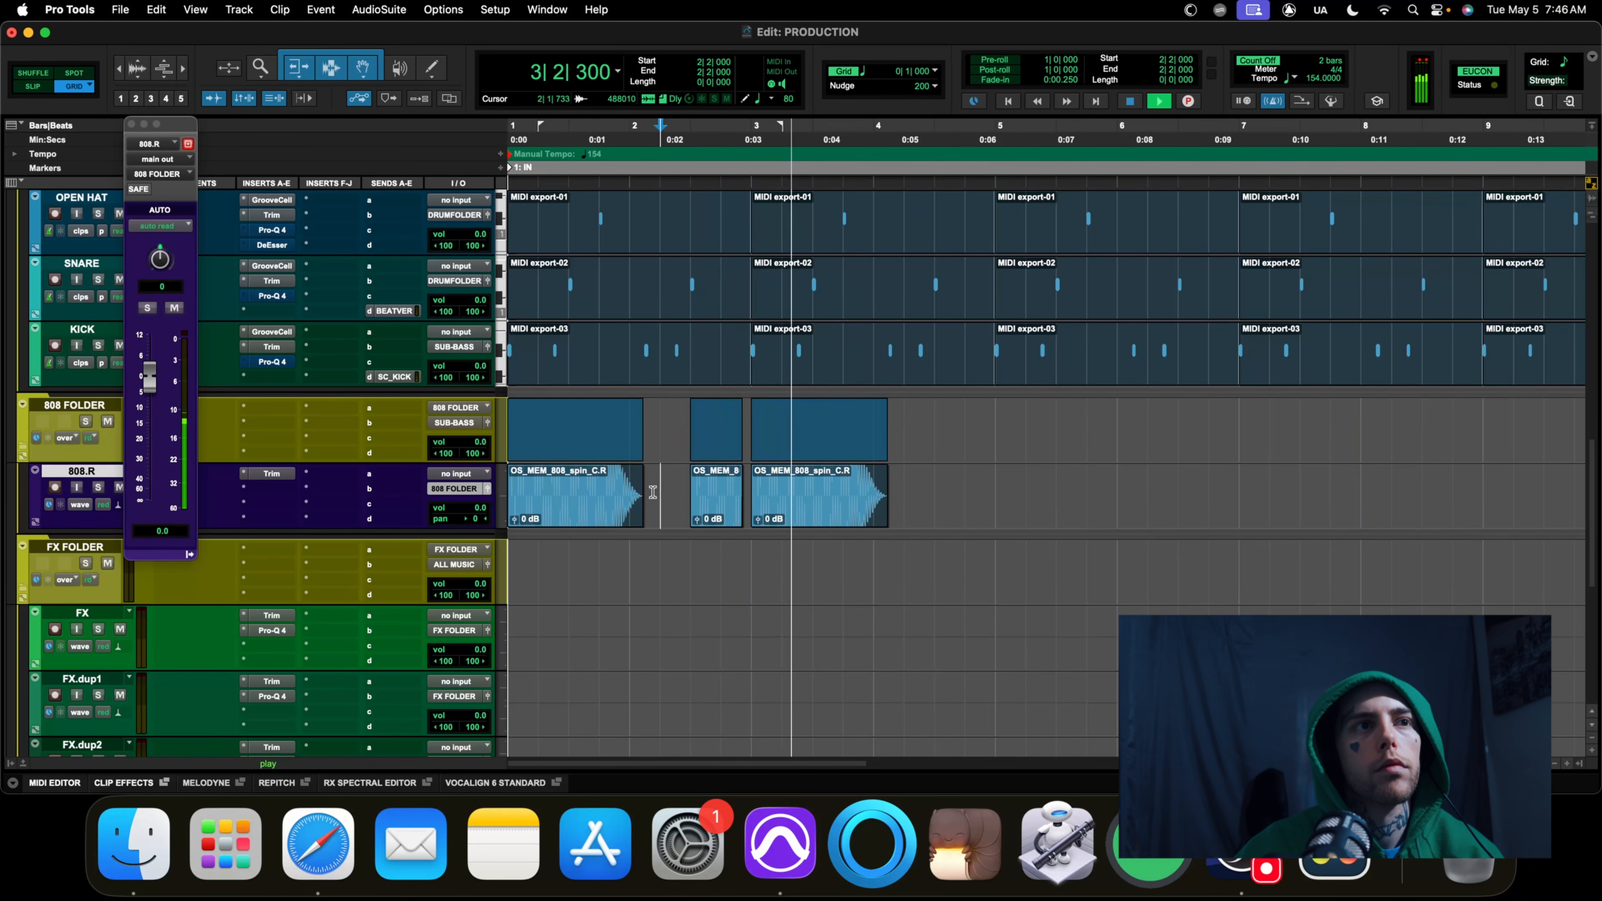
key("Return")
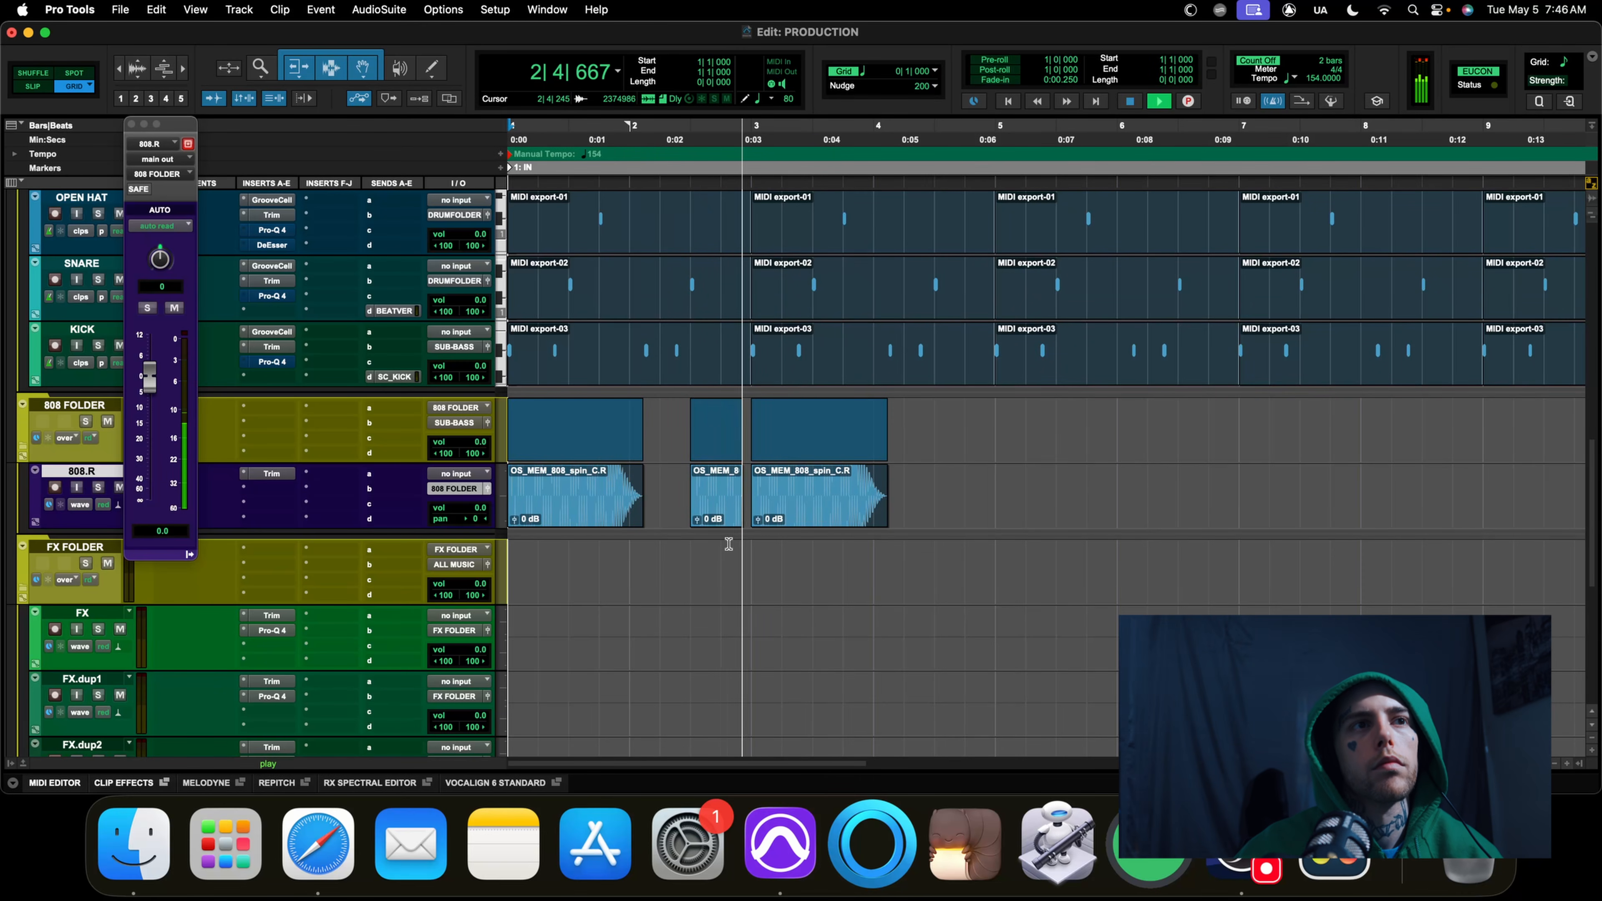
key("space")
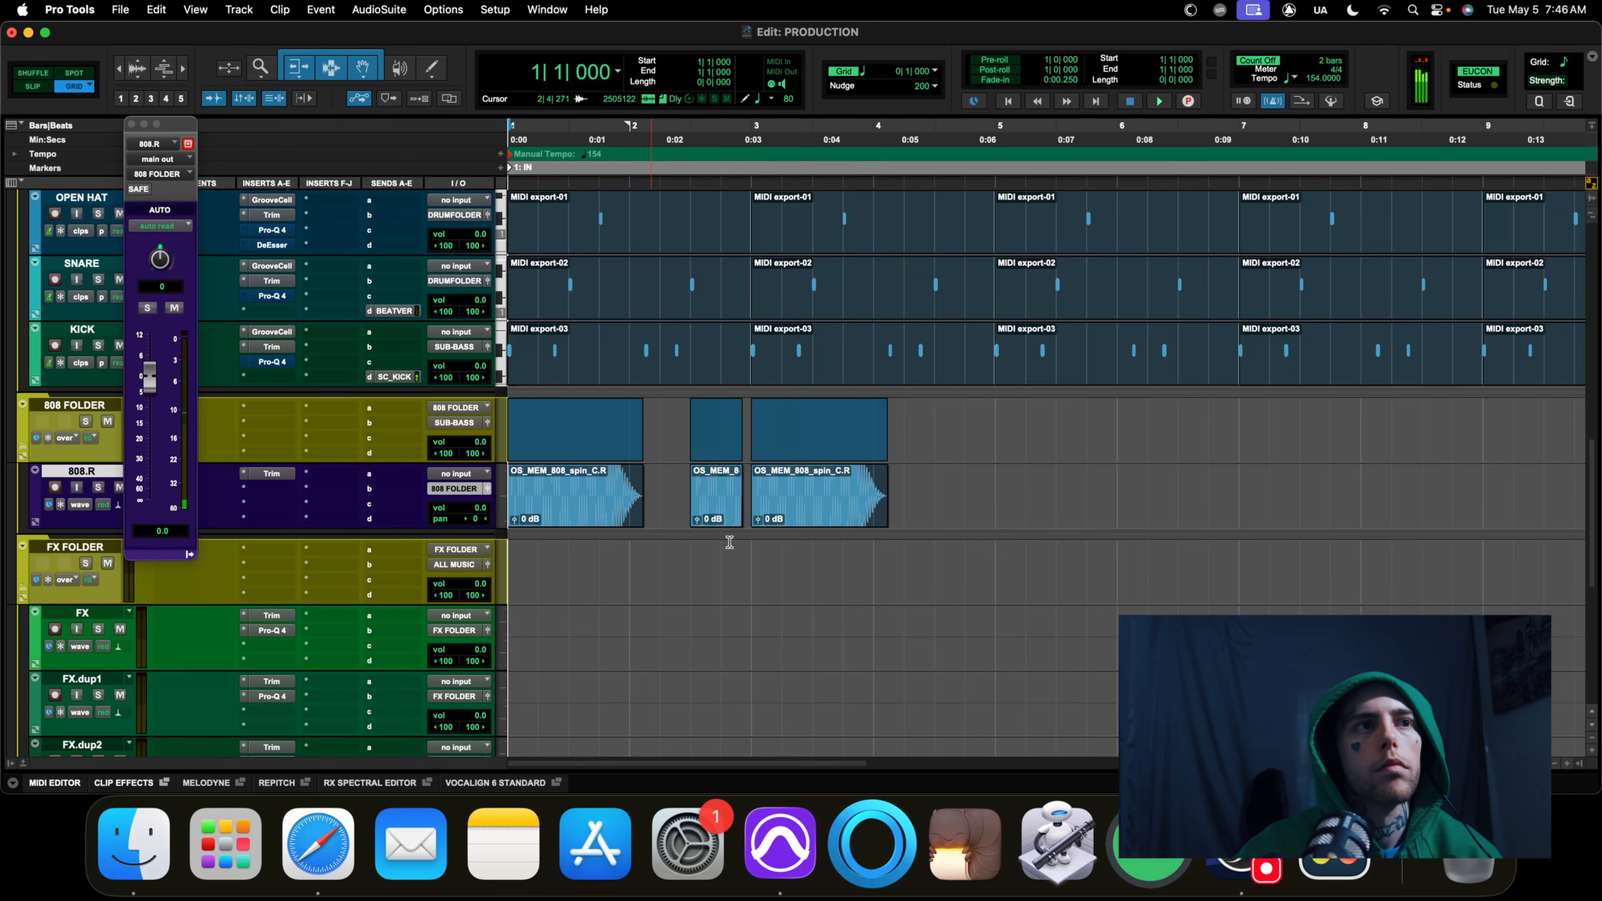
key("space")
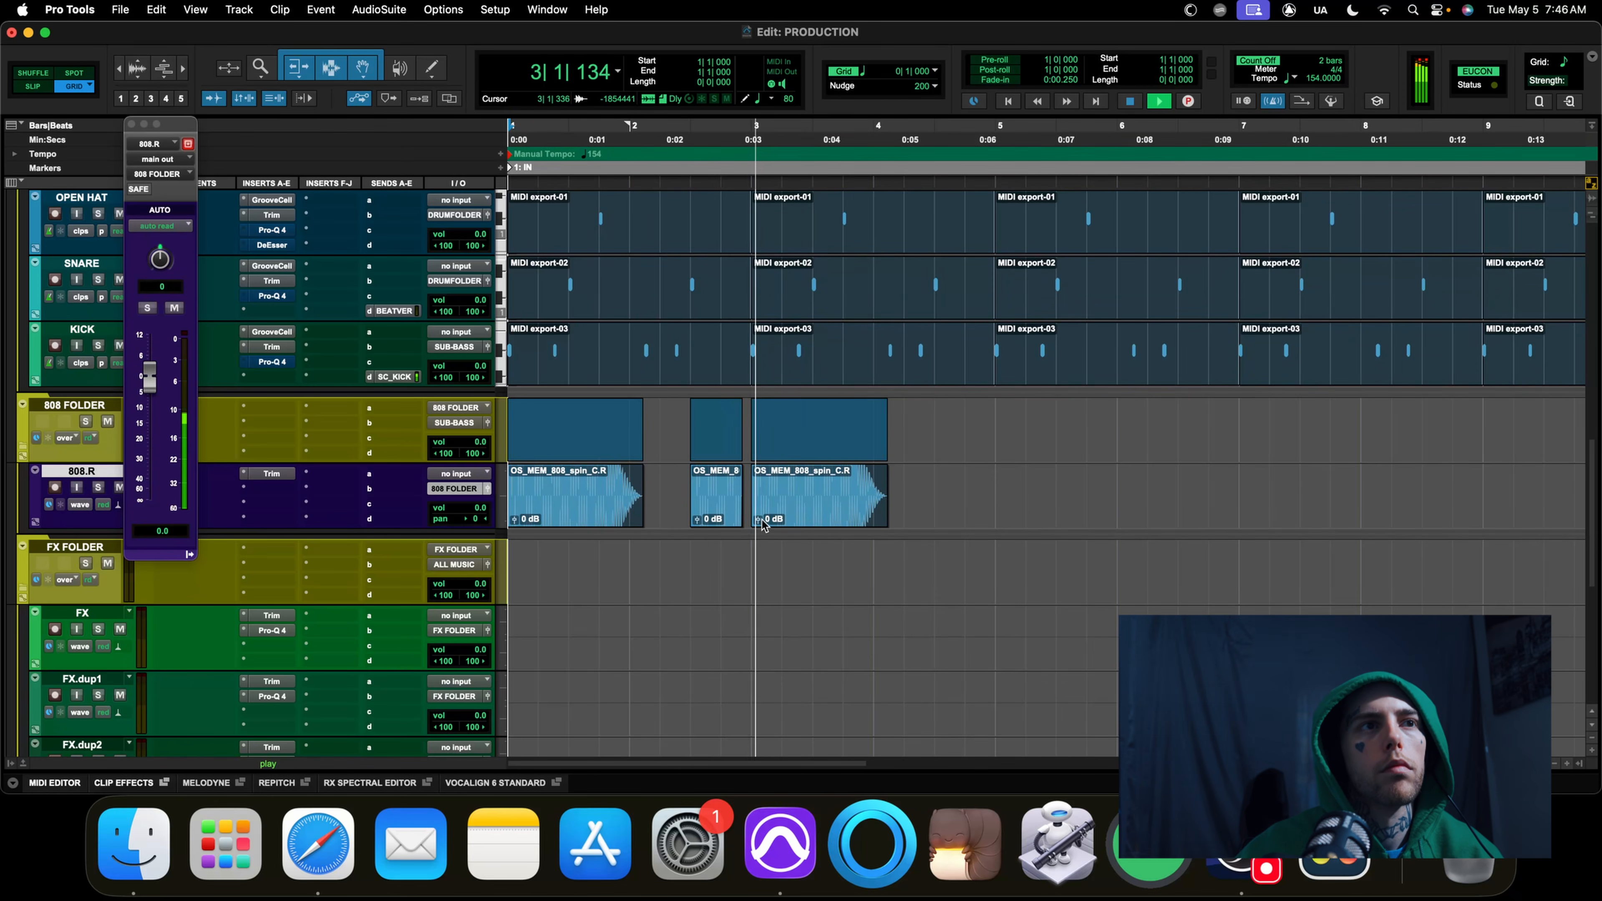
key("space")
Move the shortened second 808 clip back to bar 2 beat 2 and play from the session start
left_click_drag(717, 508, 693, 504)
key("Return")
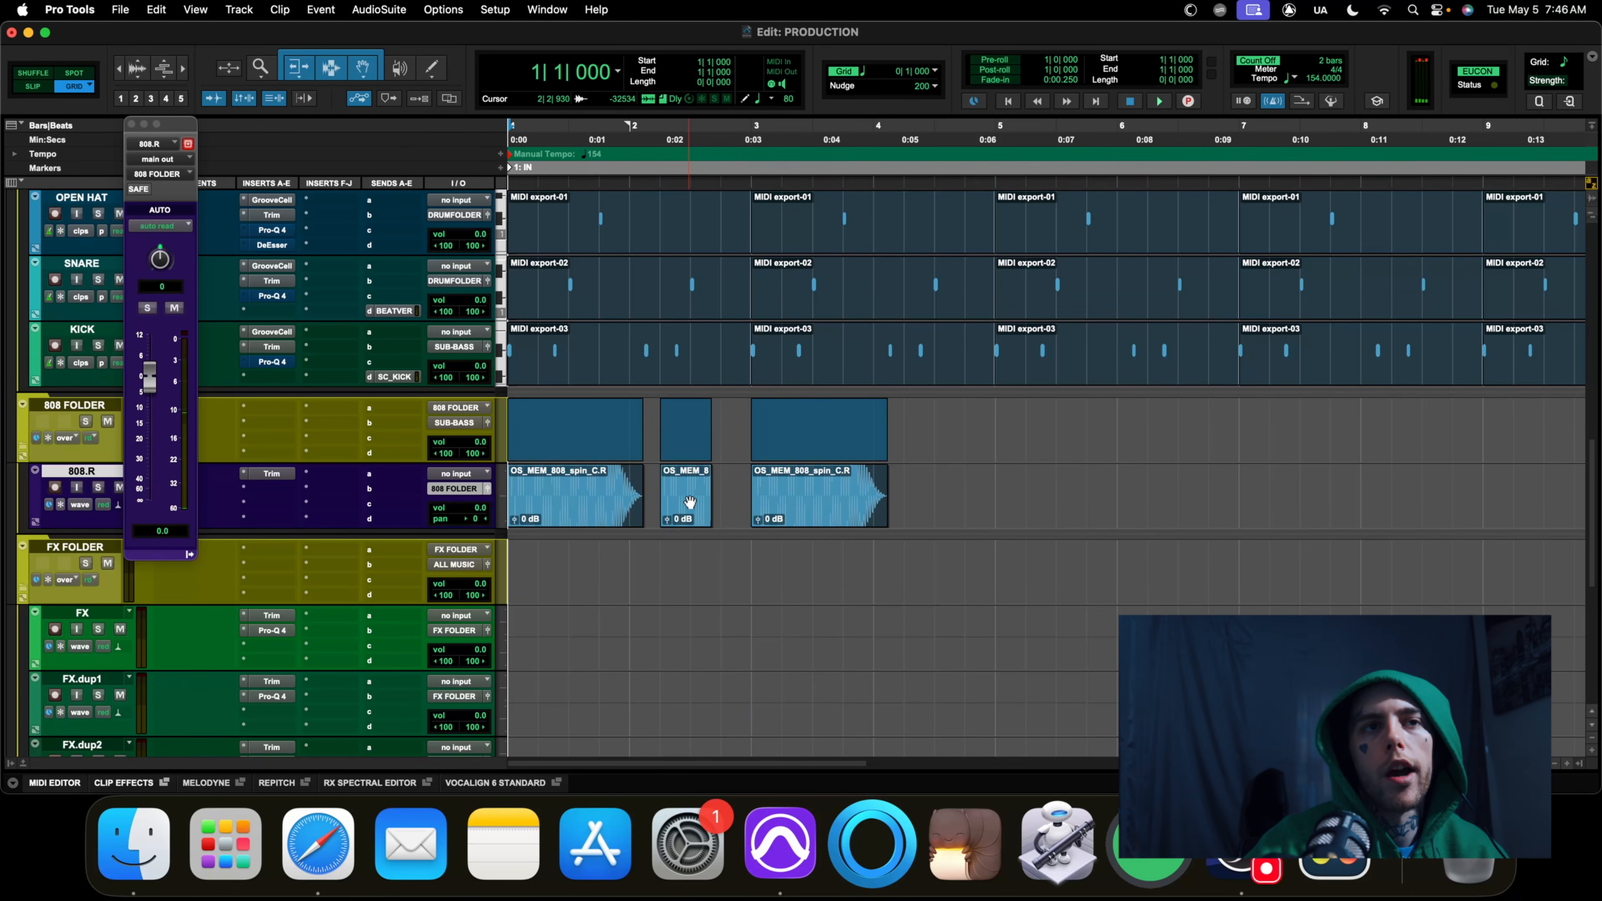
key("space")
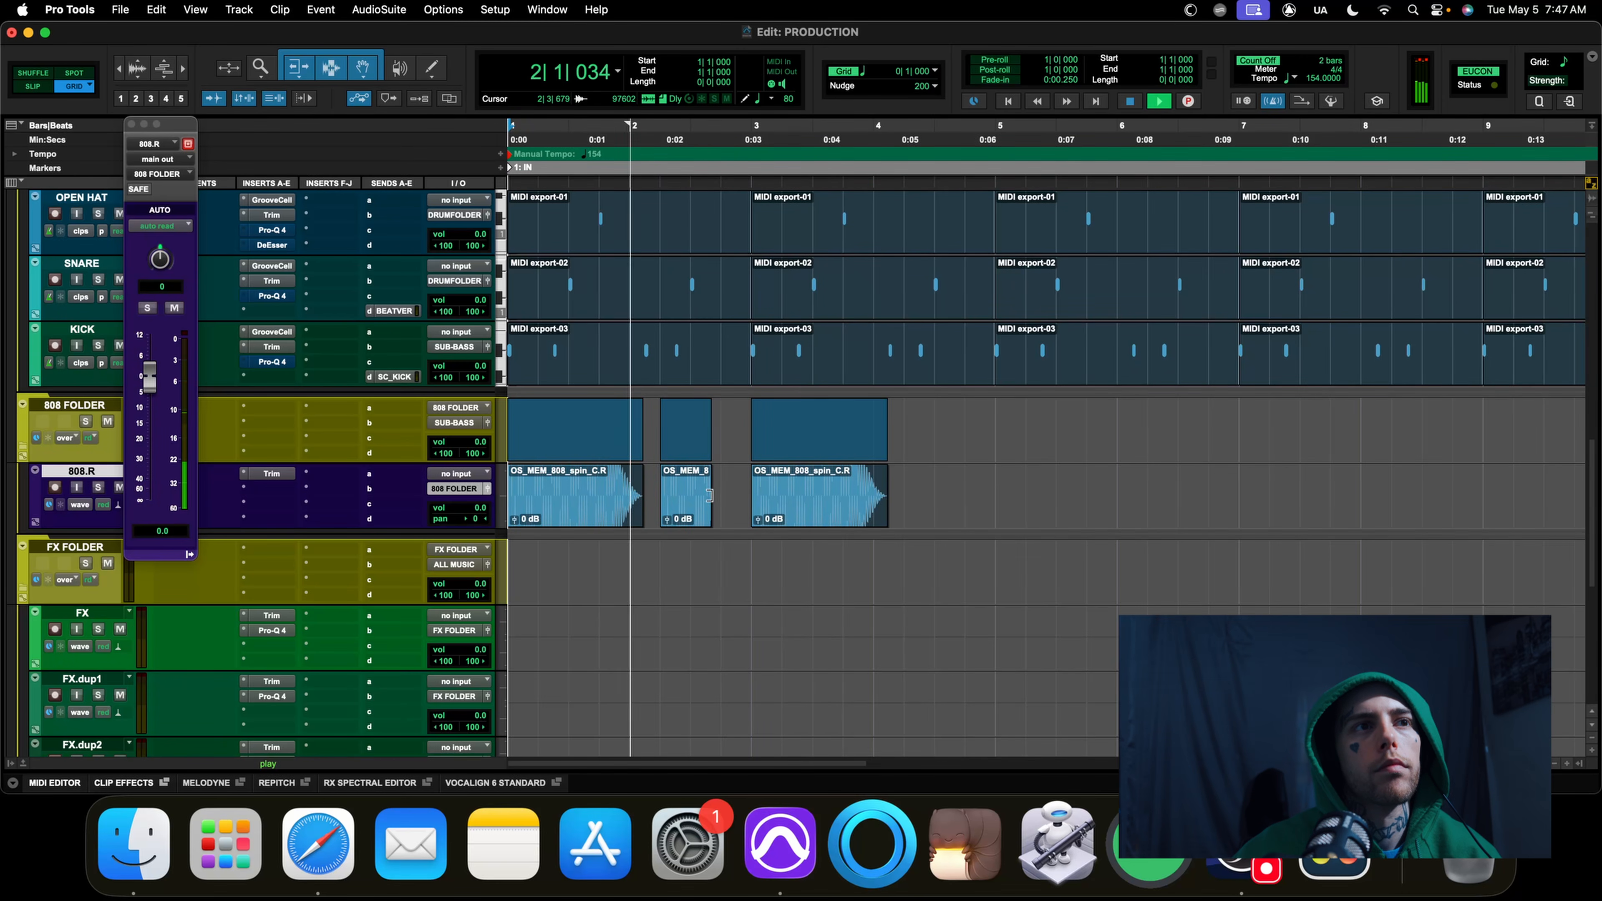
left_click(678, 508)
key("space")
Start the second 808 clip at bar 2 with its end at about 2|4|403, and trim the first clip's end to about 1|4|011
left_click_drag(675, 512, 733, 499)
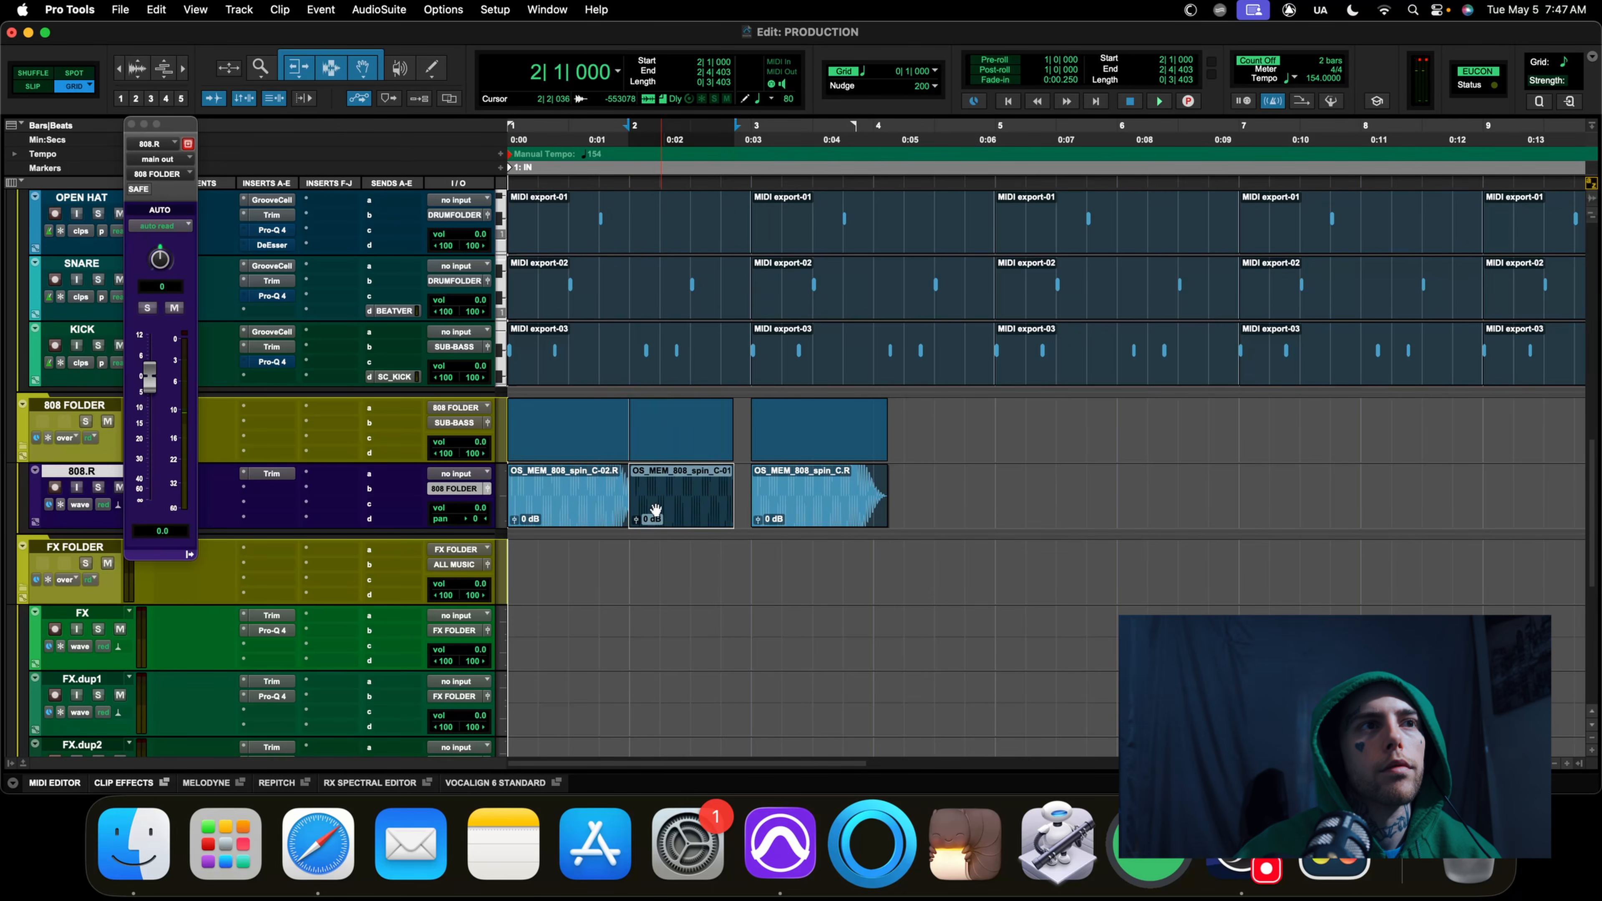
left_click_drag(622, 494, 603, 497)
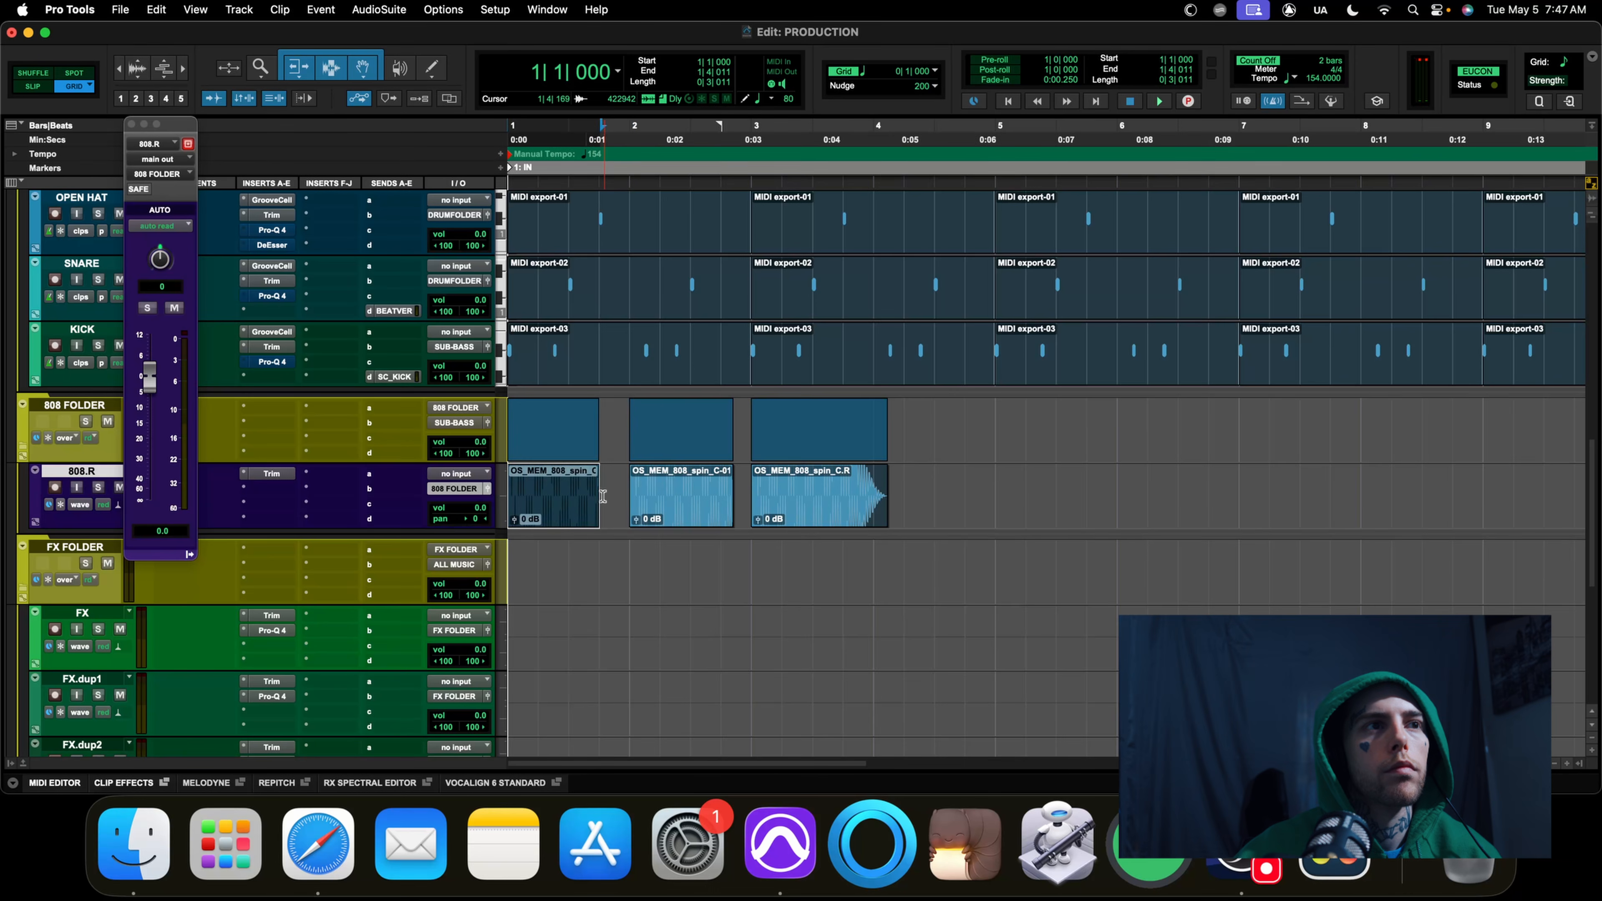
key("Return")
key("space")
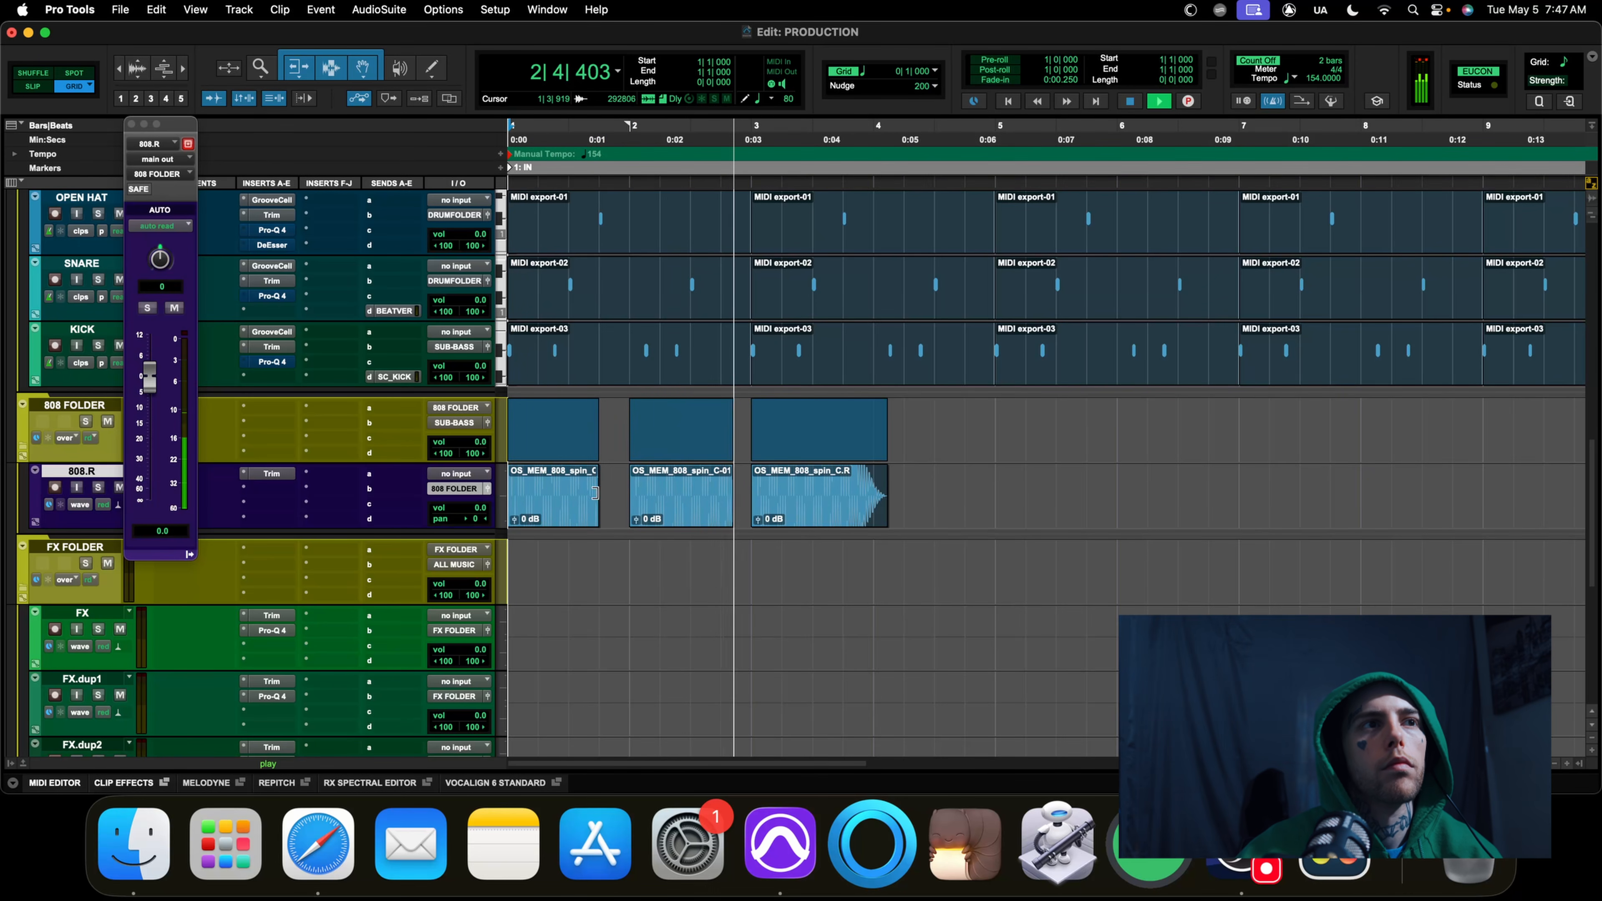
Extend the end of the first 808 clip to about 1|4|484 and play the pattern from the session start
left_click_drag(598, 498, 613, 498)
left_click(727, 584)
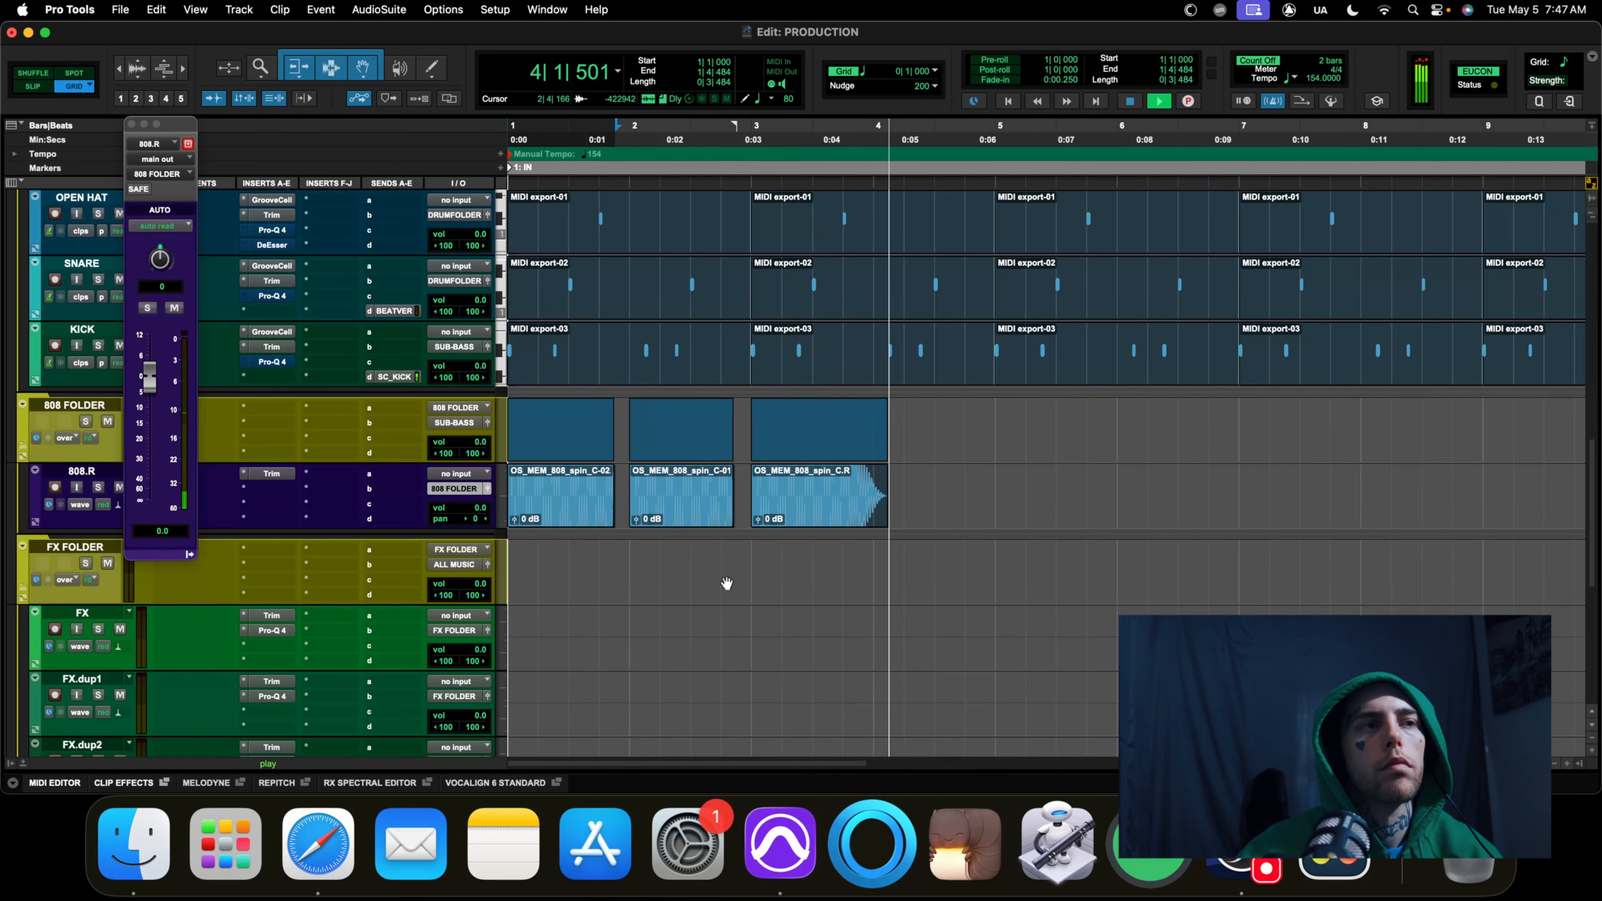
key("space")
key("space")
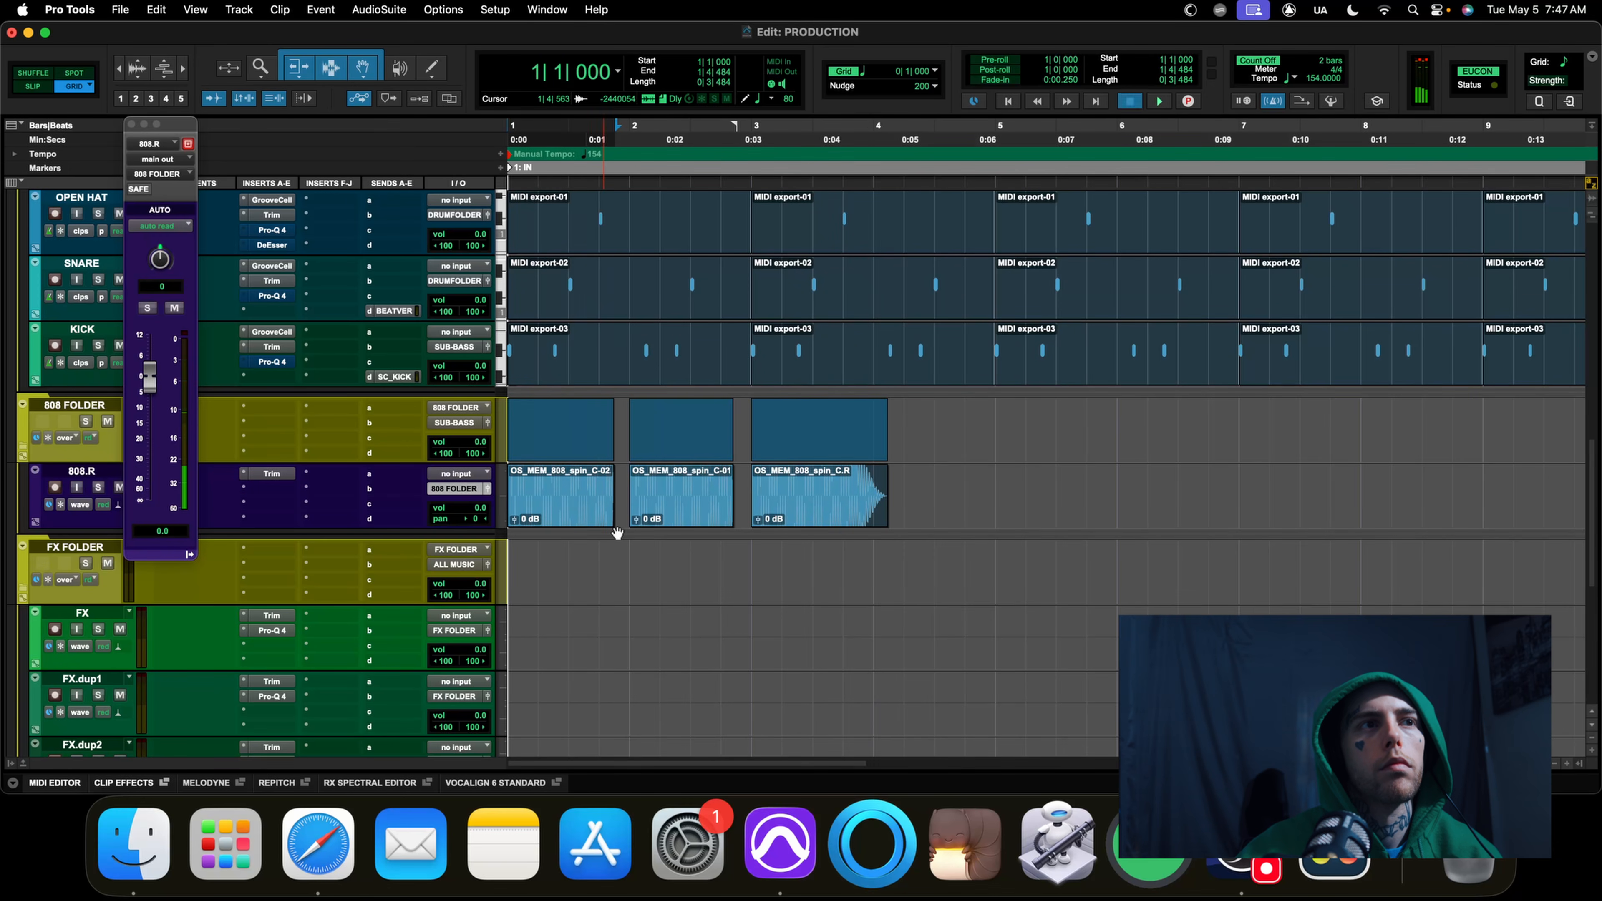
key("Return")
key("space")
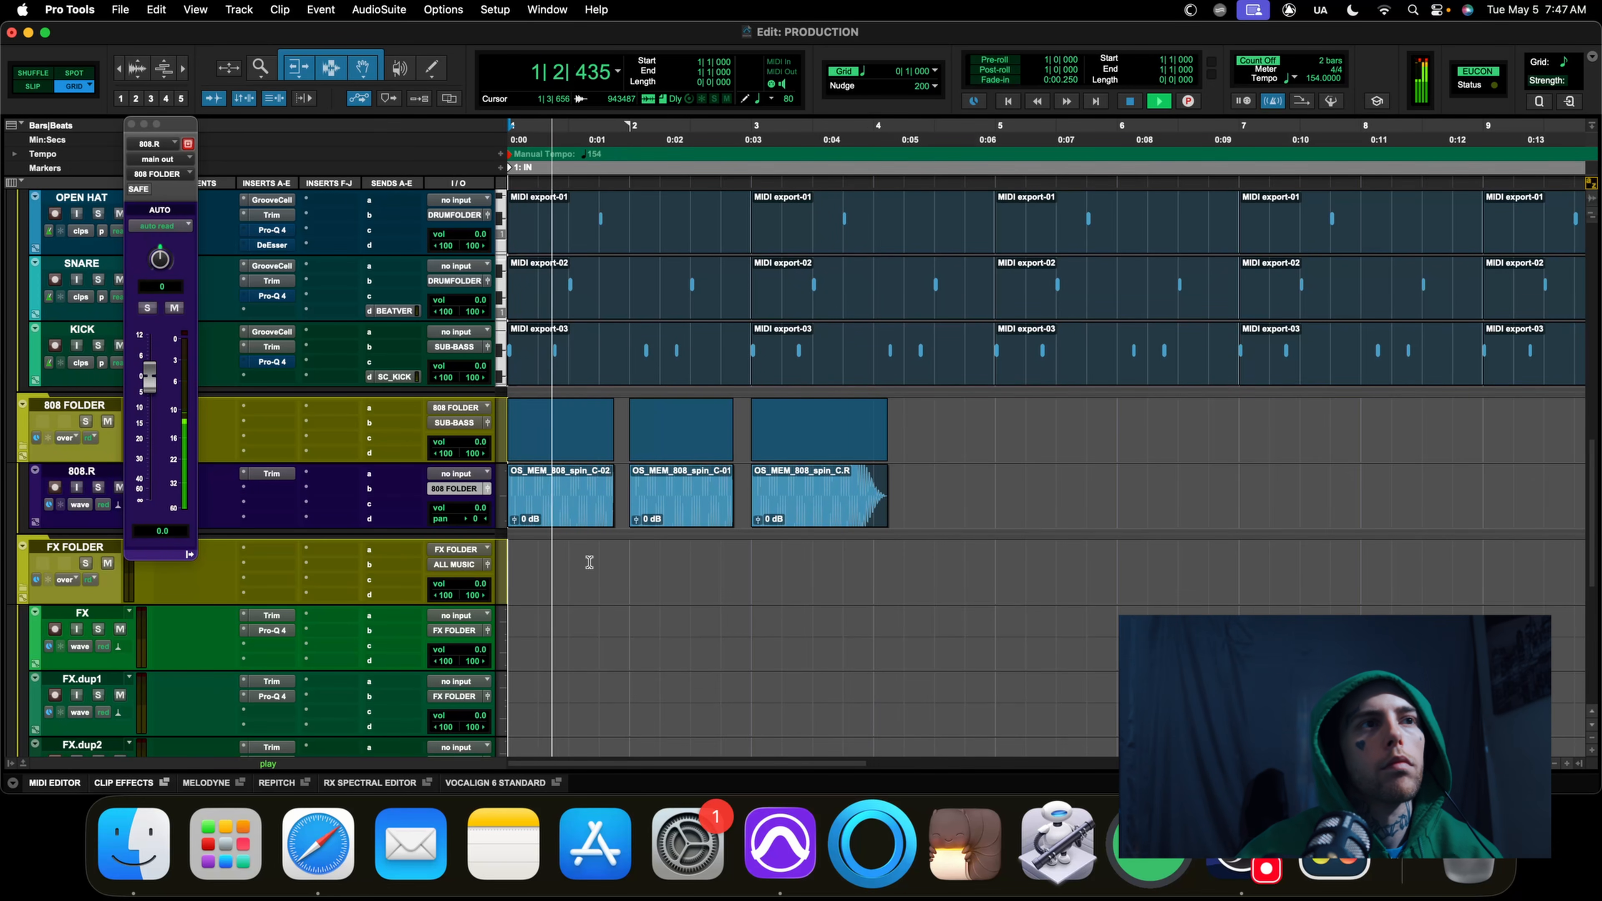
key("space")
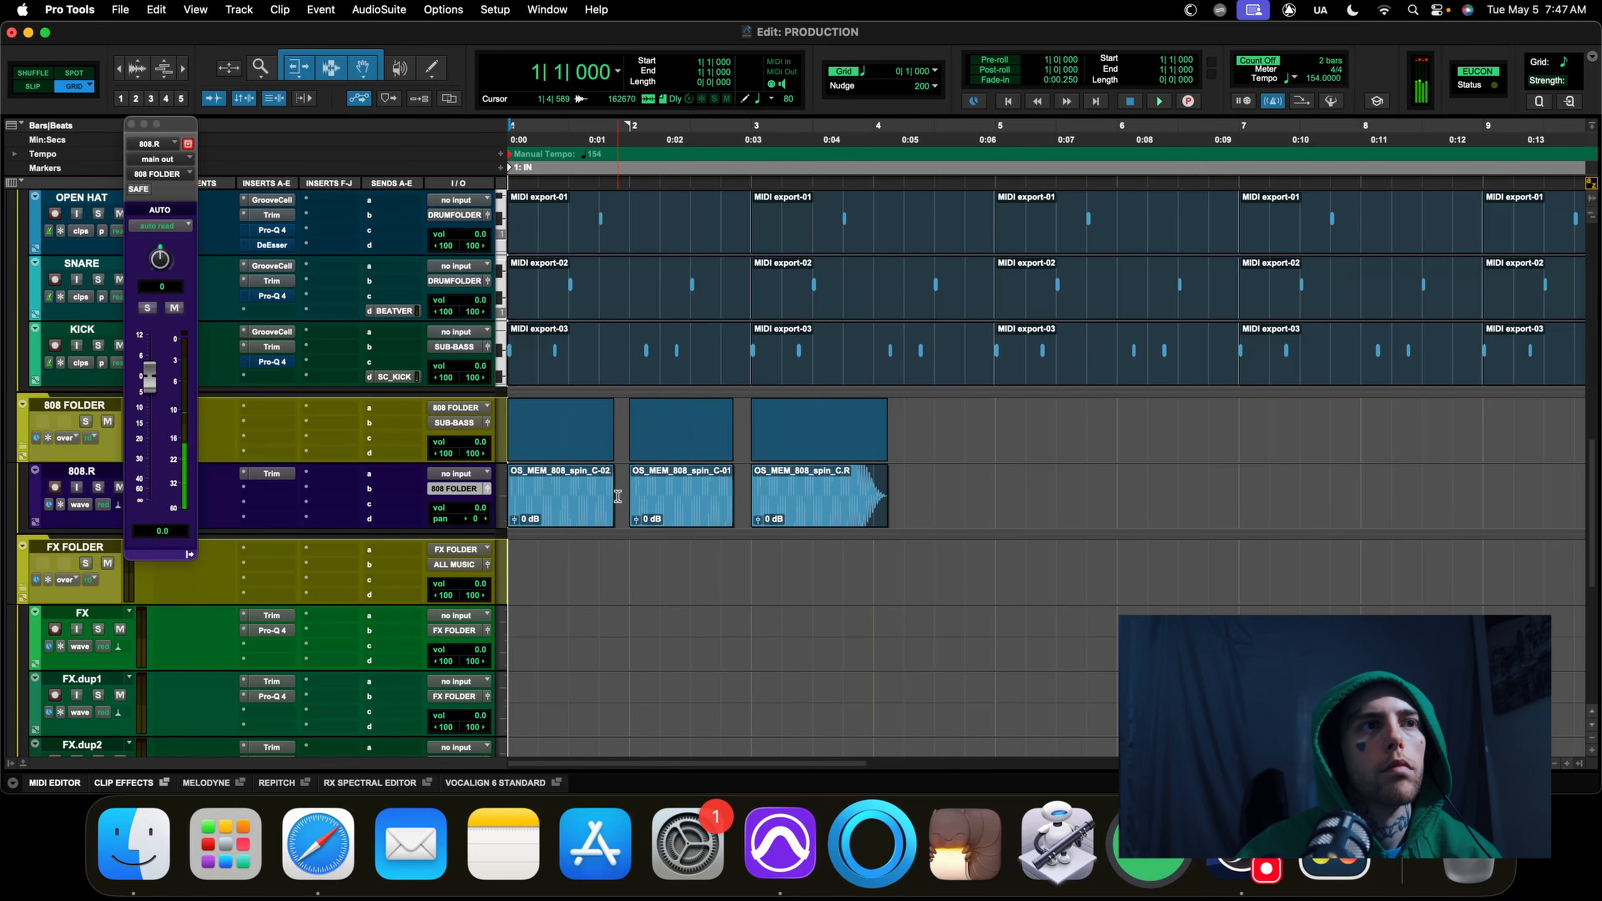
Trim the end of the first 808 clip back to about bar 1 beat 4 and play it from the session start
left_click_drag(608, 489, 607, 481)
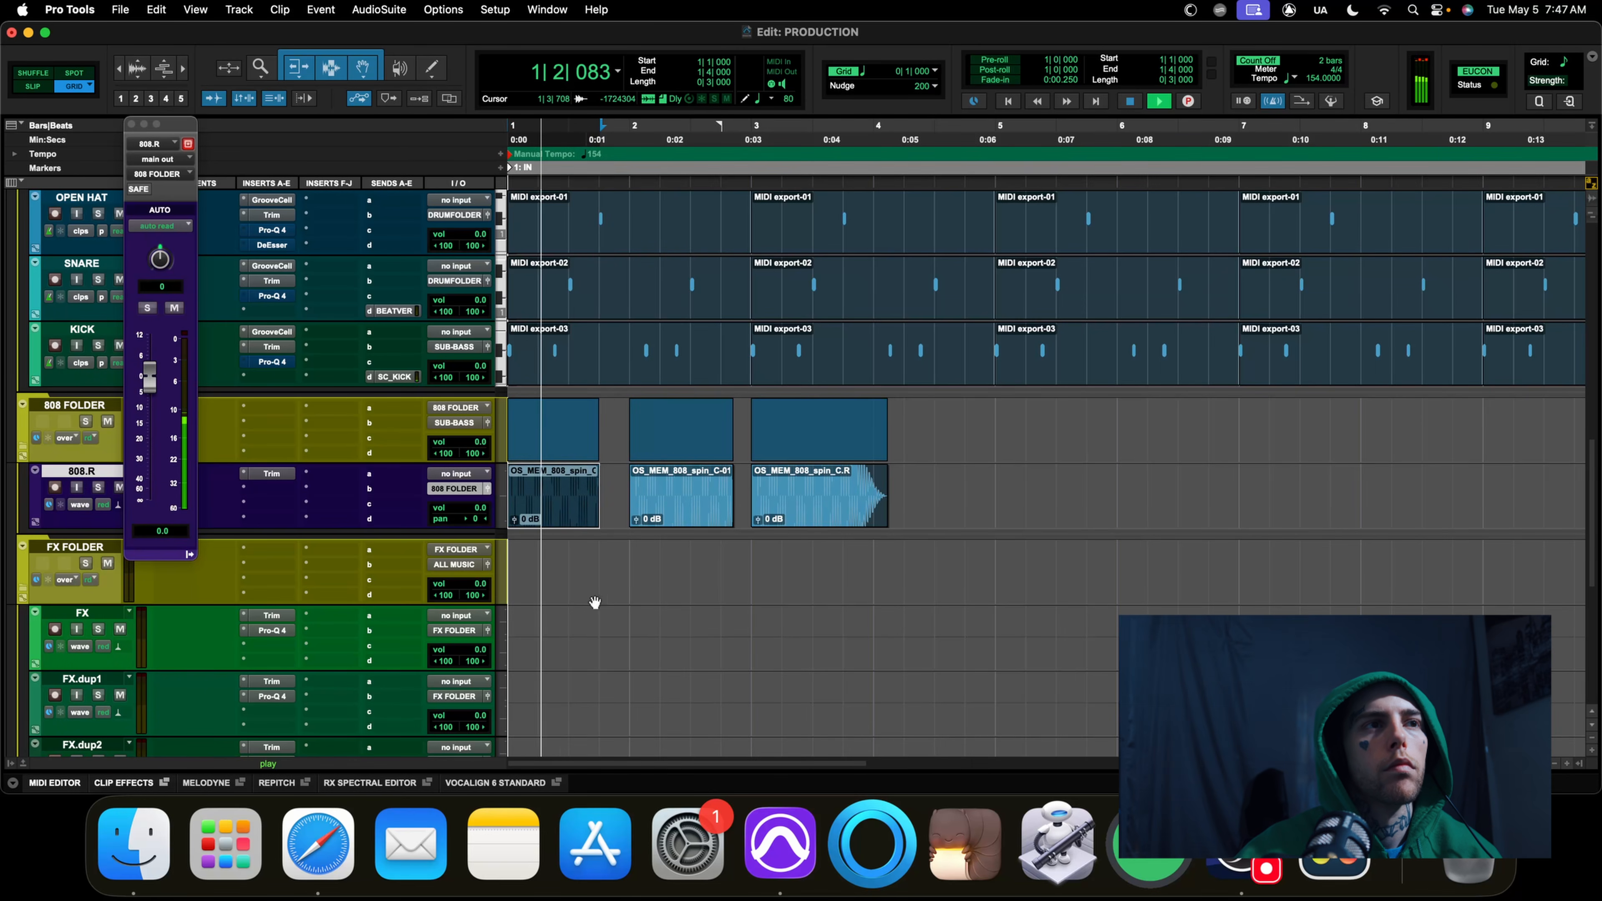
left_click(575, 577)
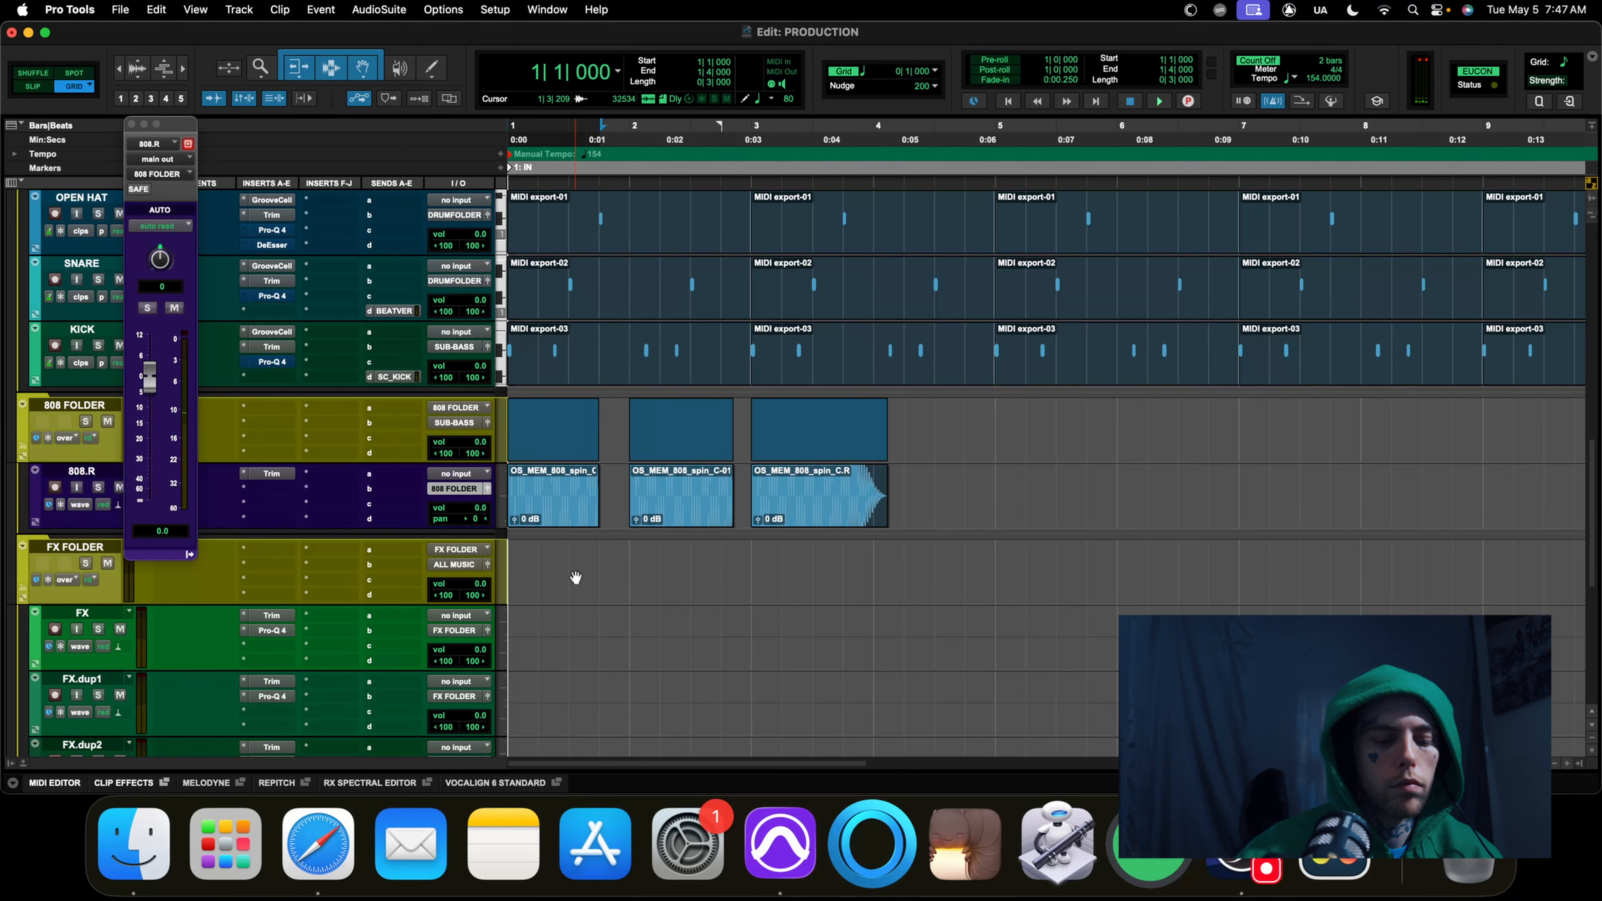
key("space")
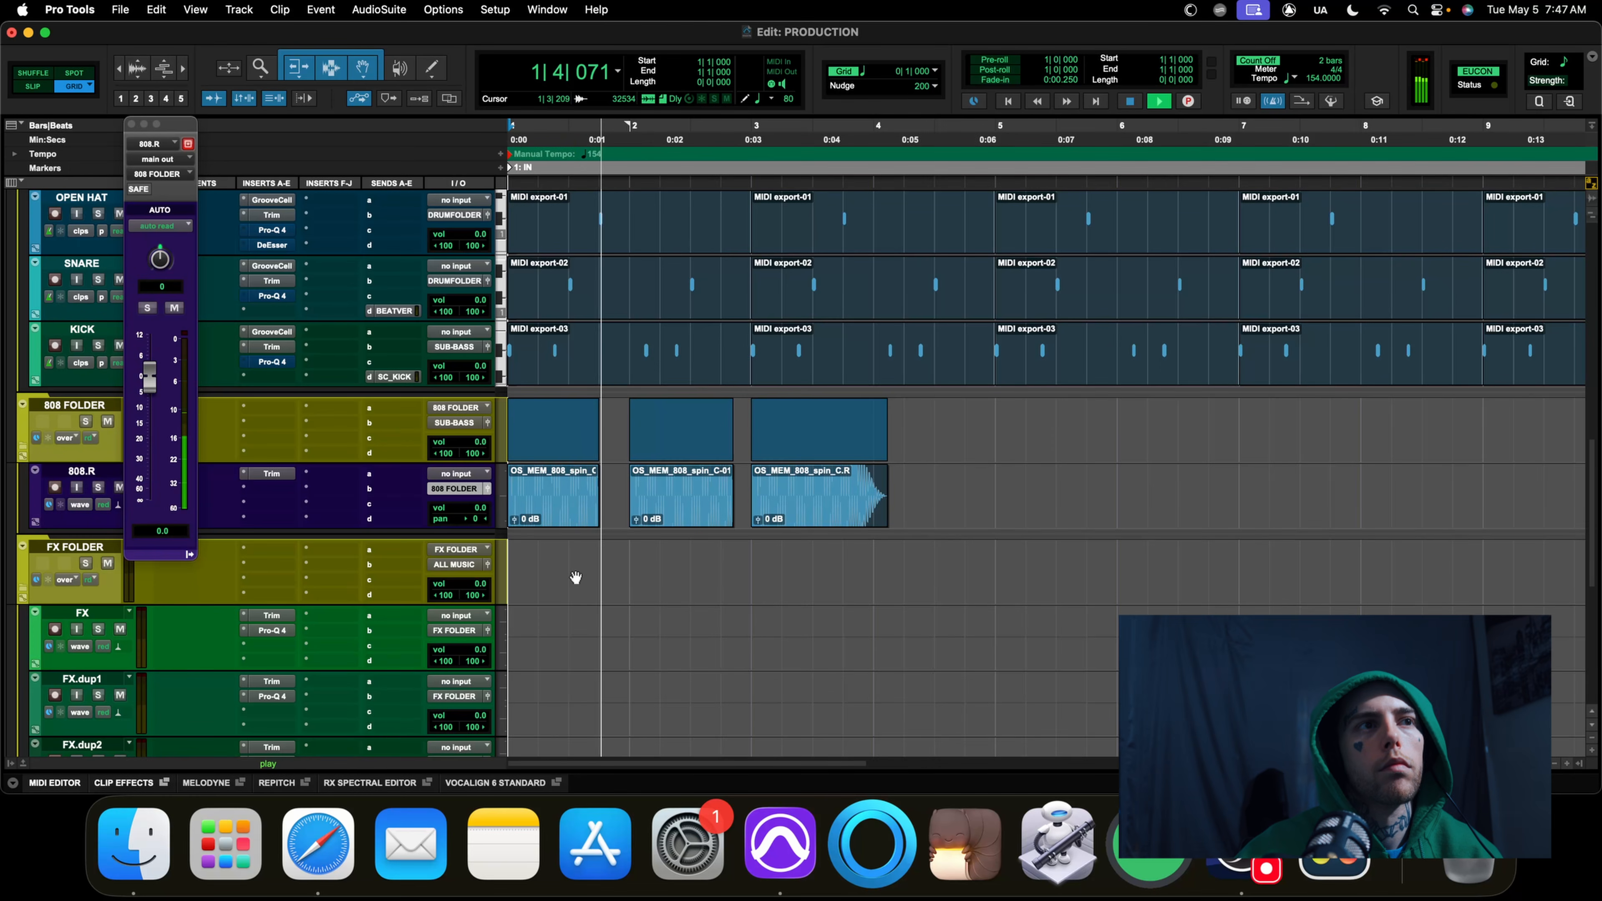
Replace the second 808 clip with a copy of the trimmed first clip at the start of bar 2 and play from the session start
left_click(678, 521)
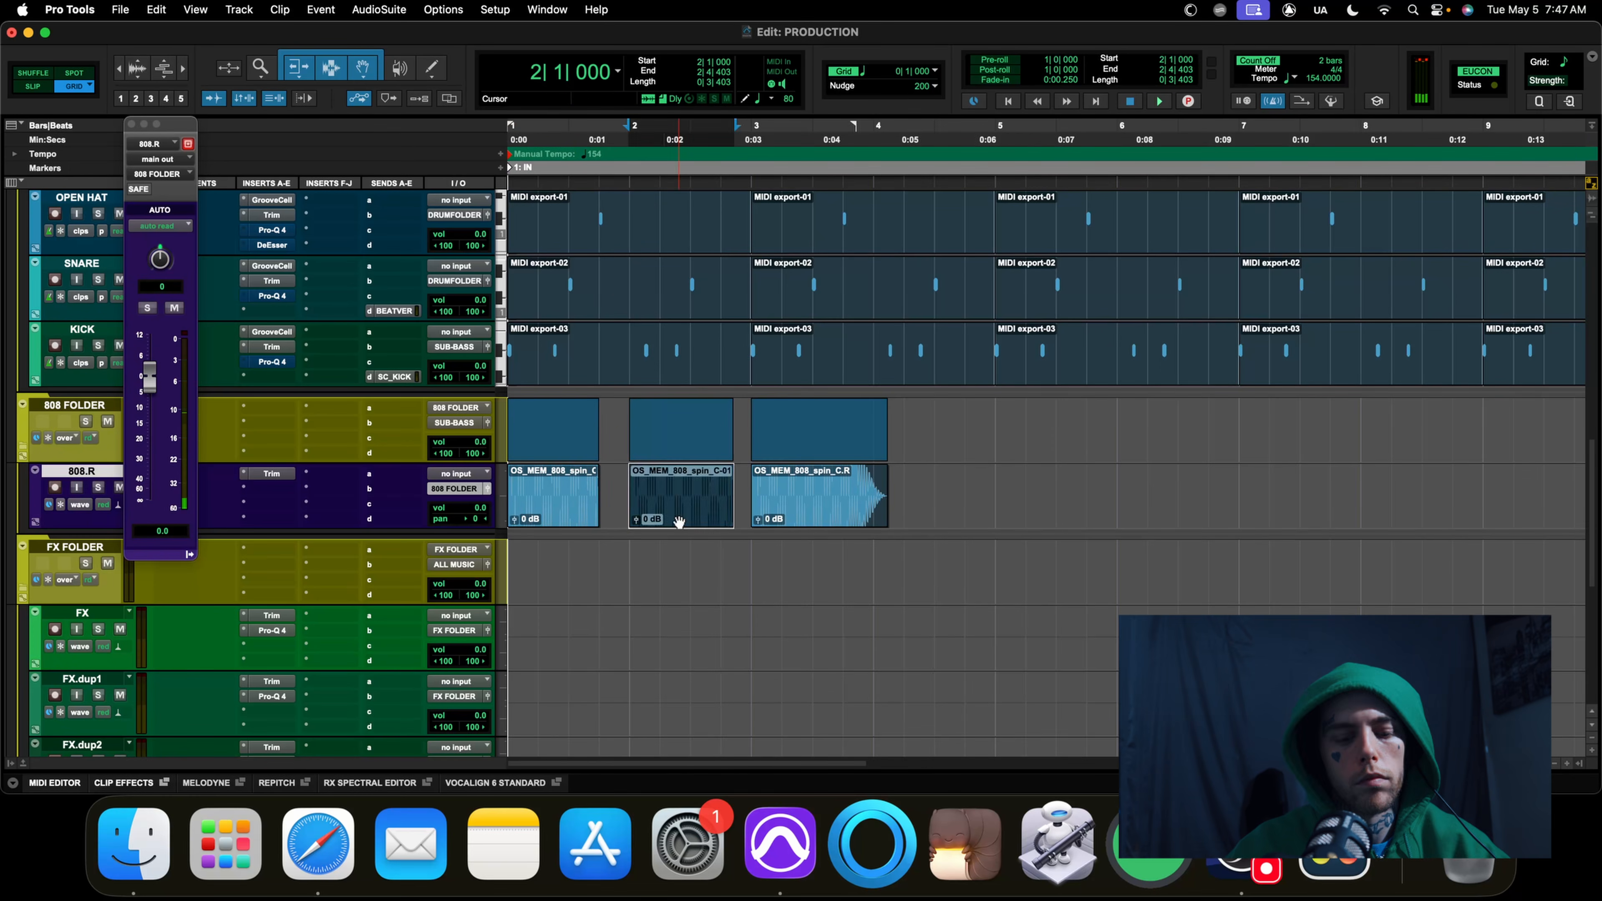
key("Delete")
left_click_drag(551, 516, 670, 515)
key("Return")
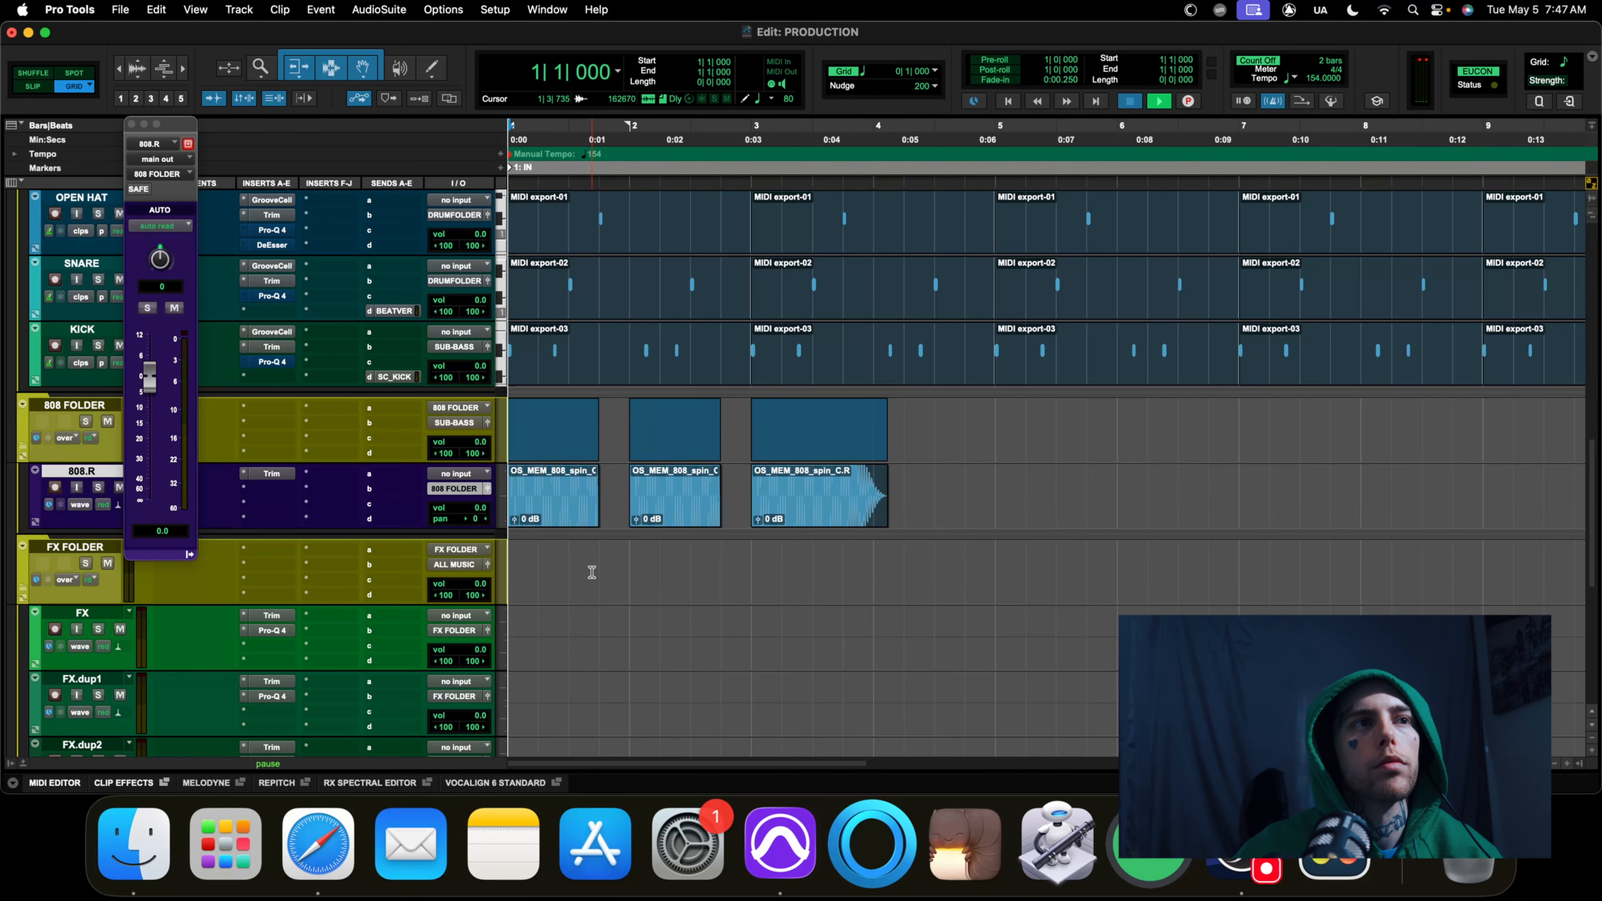
Play the 808 pattern from the start and reduce the 808.R track to a single clip at bar 1
key("space")
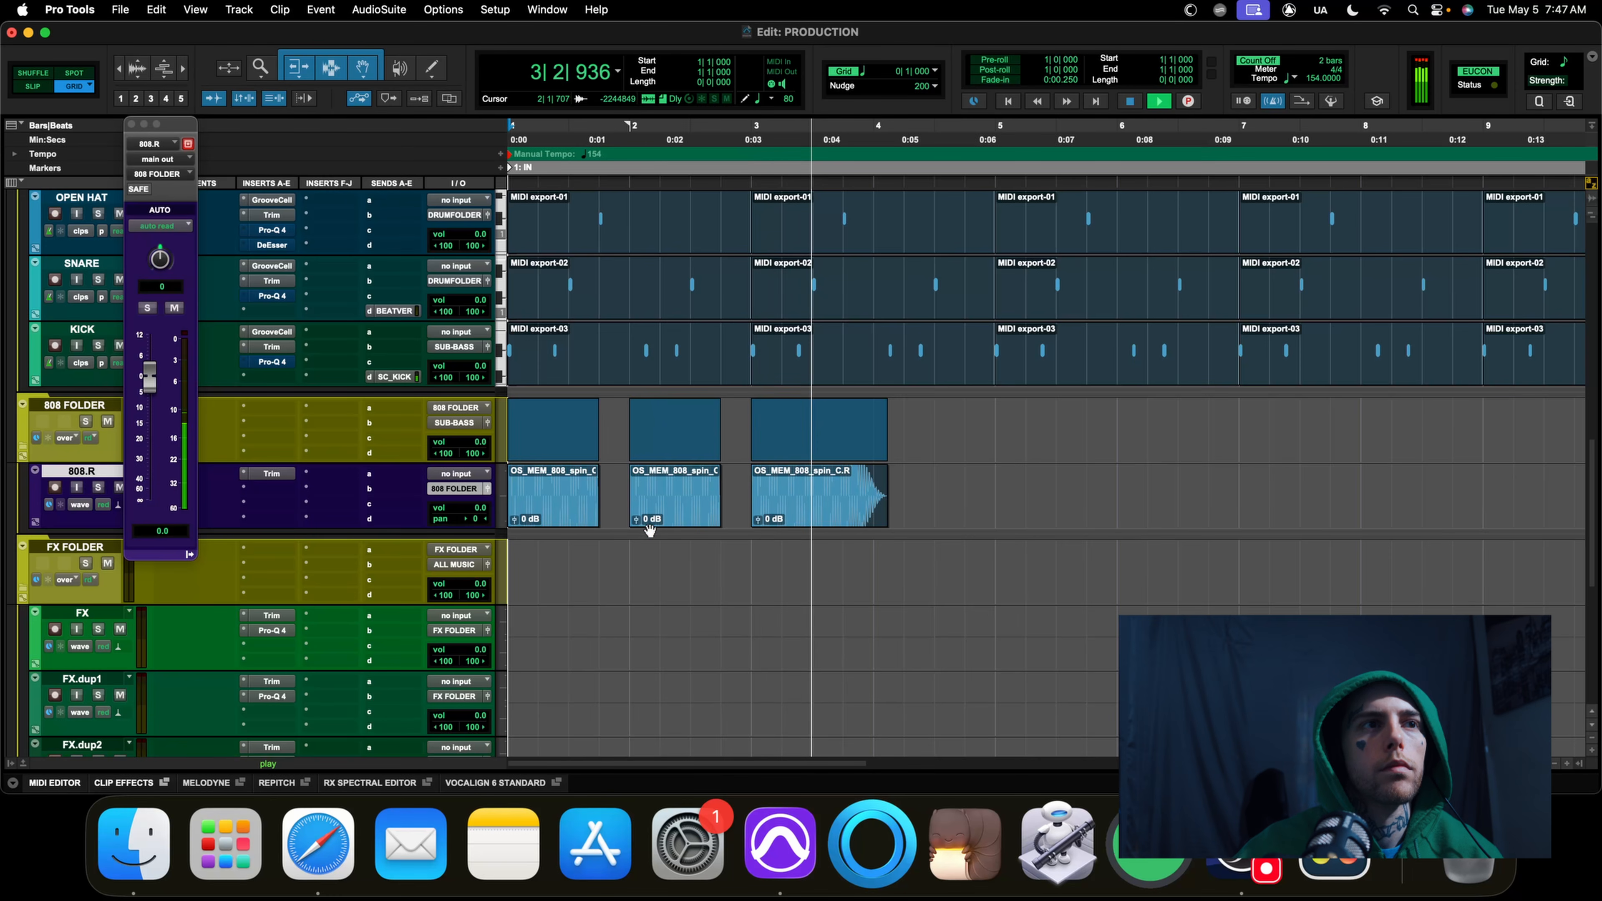
key("space")
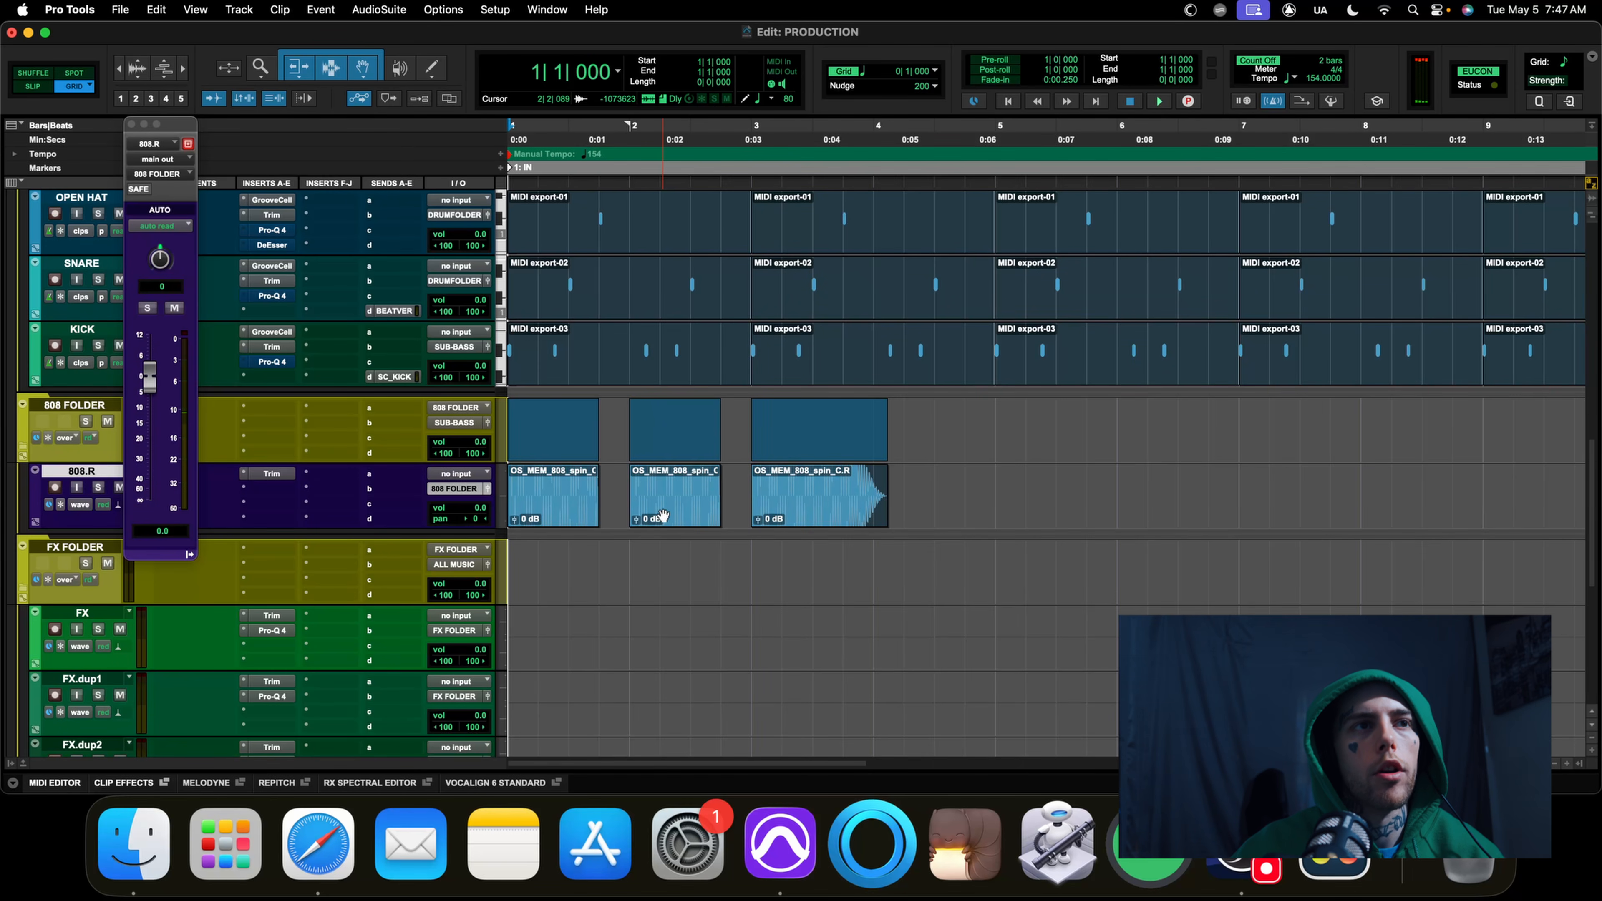
key("r")
left_click_drag(725, 492, 594, 497)
key("Delete")
key("space")
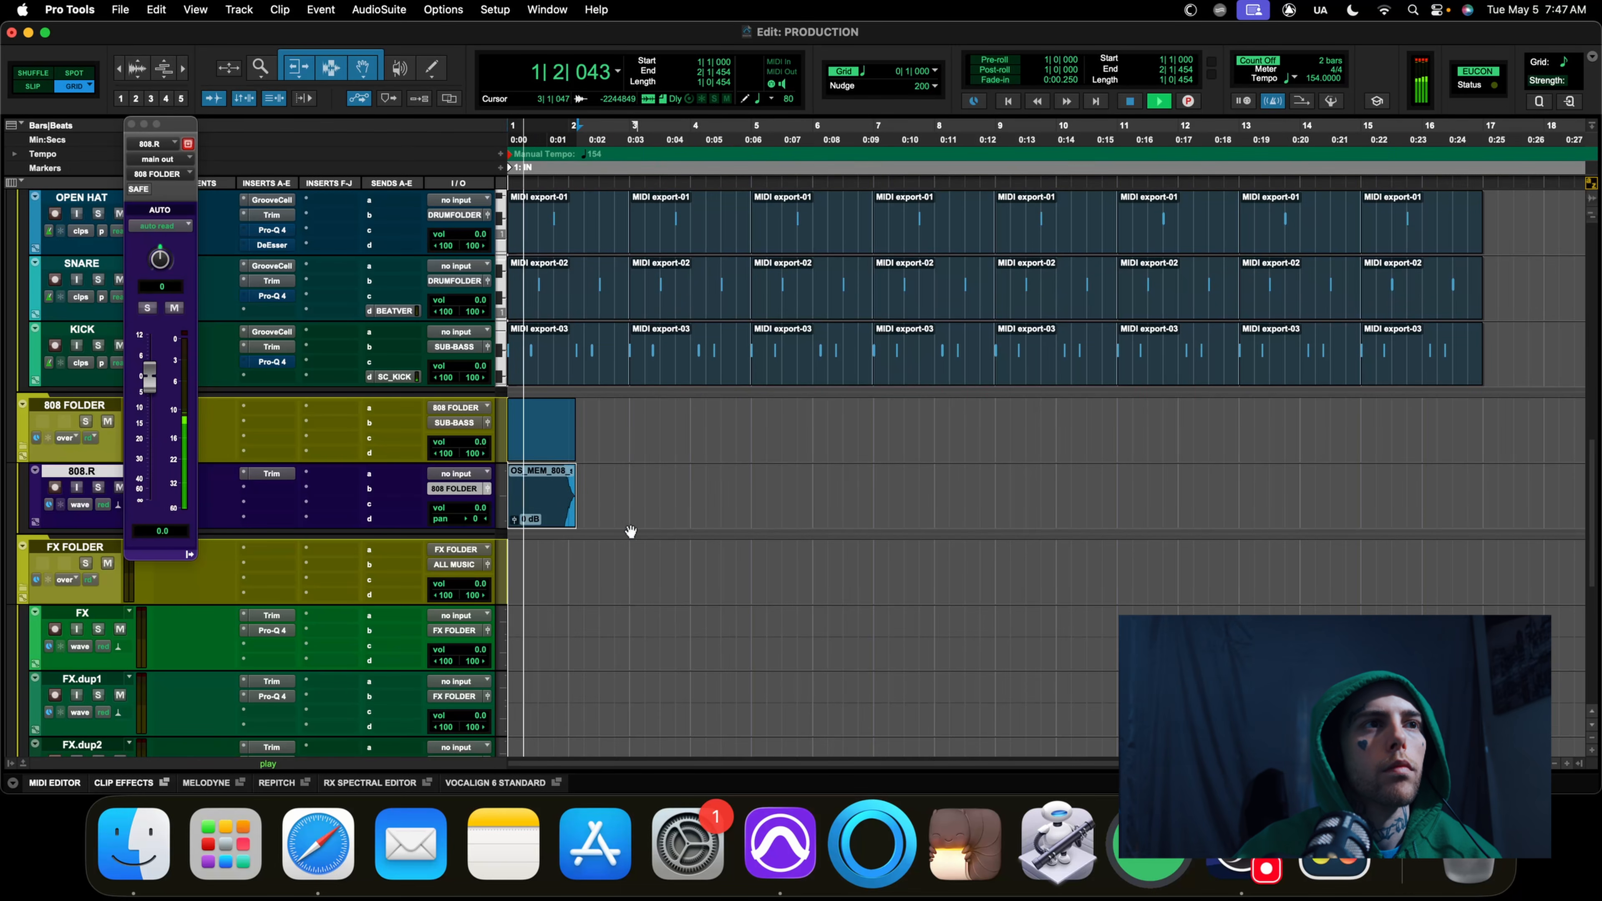
left_click(616, 531)
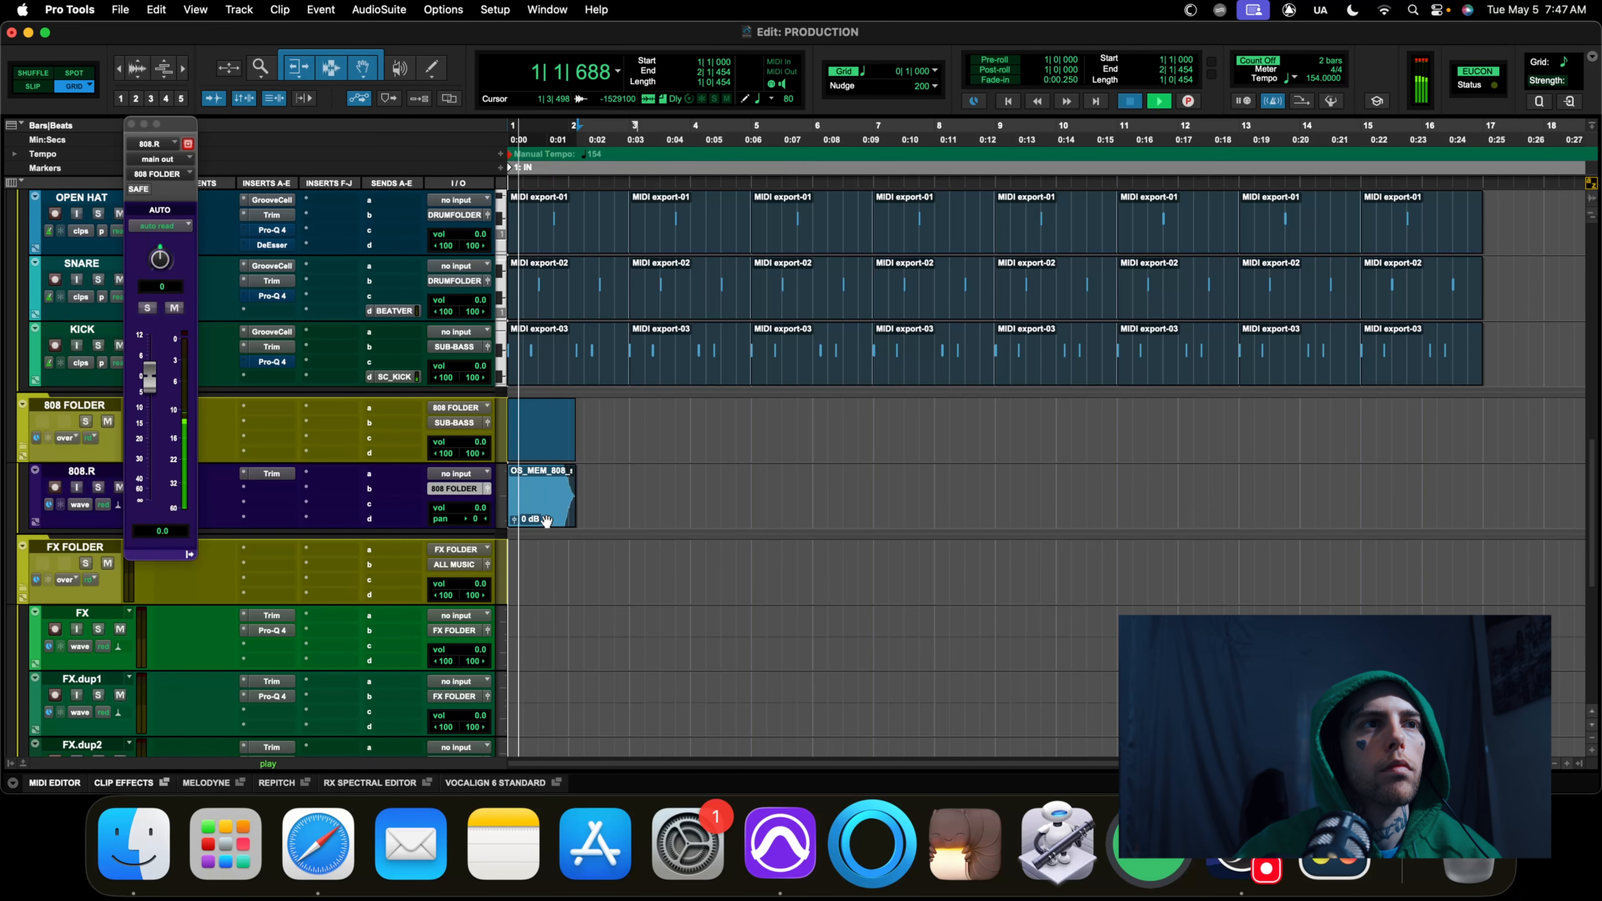
Copy the 808 clip on the 808.R track to bar 3 and play the pattern from the start
left_click_drag(542, 513, 664, 516)
left_click(600, 506)
key("space")
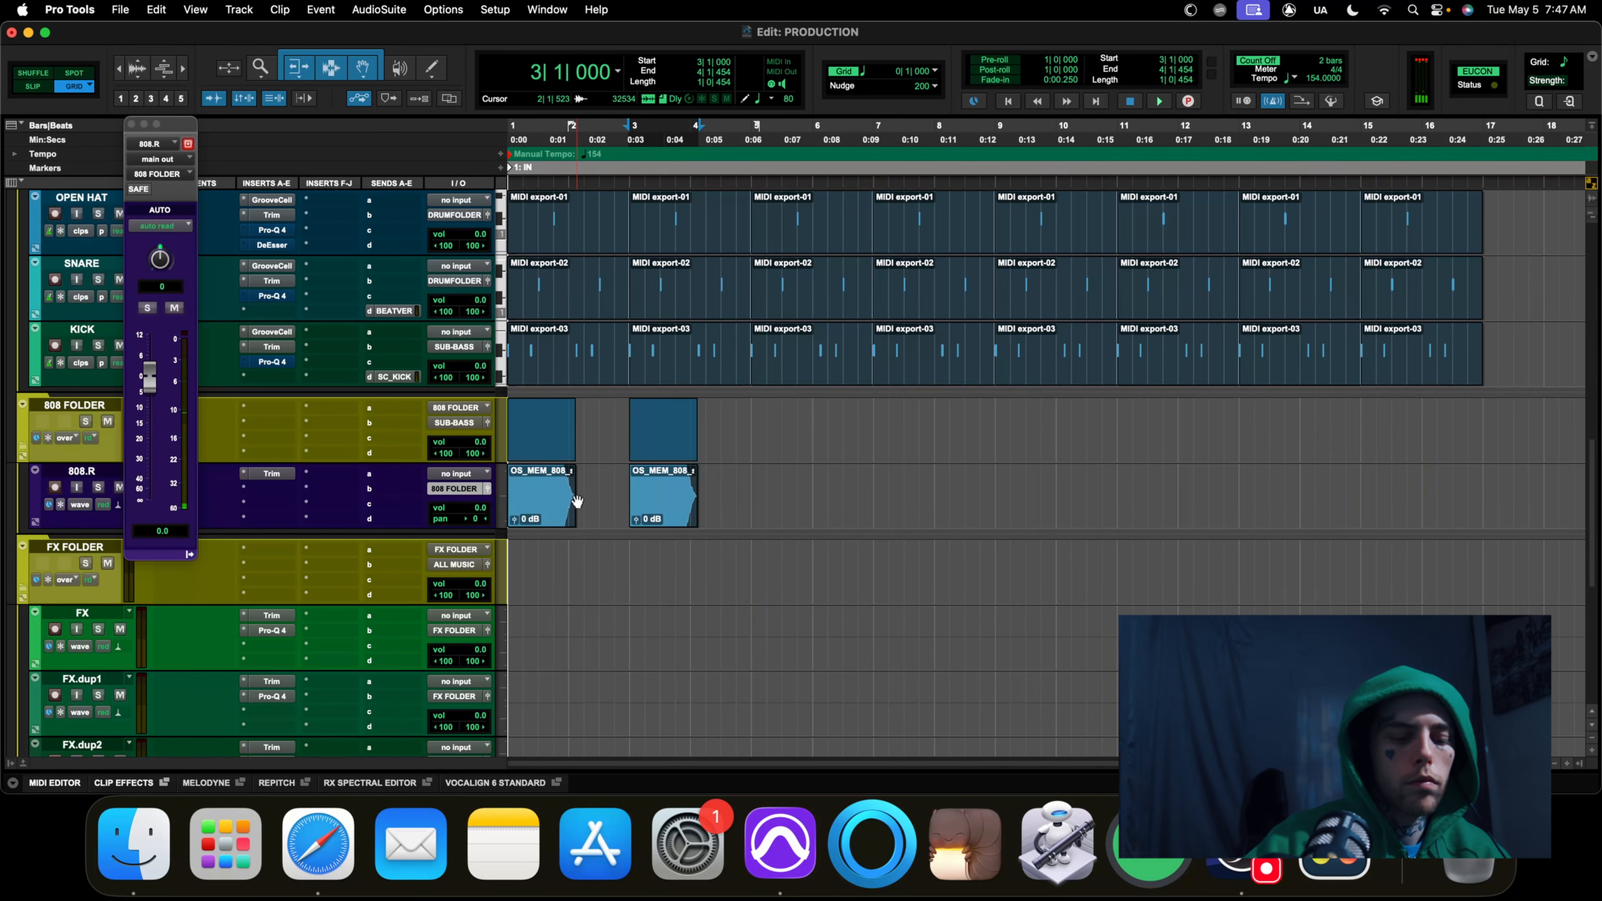
key("Return")
key("space")
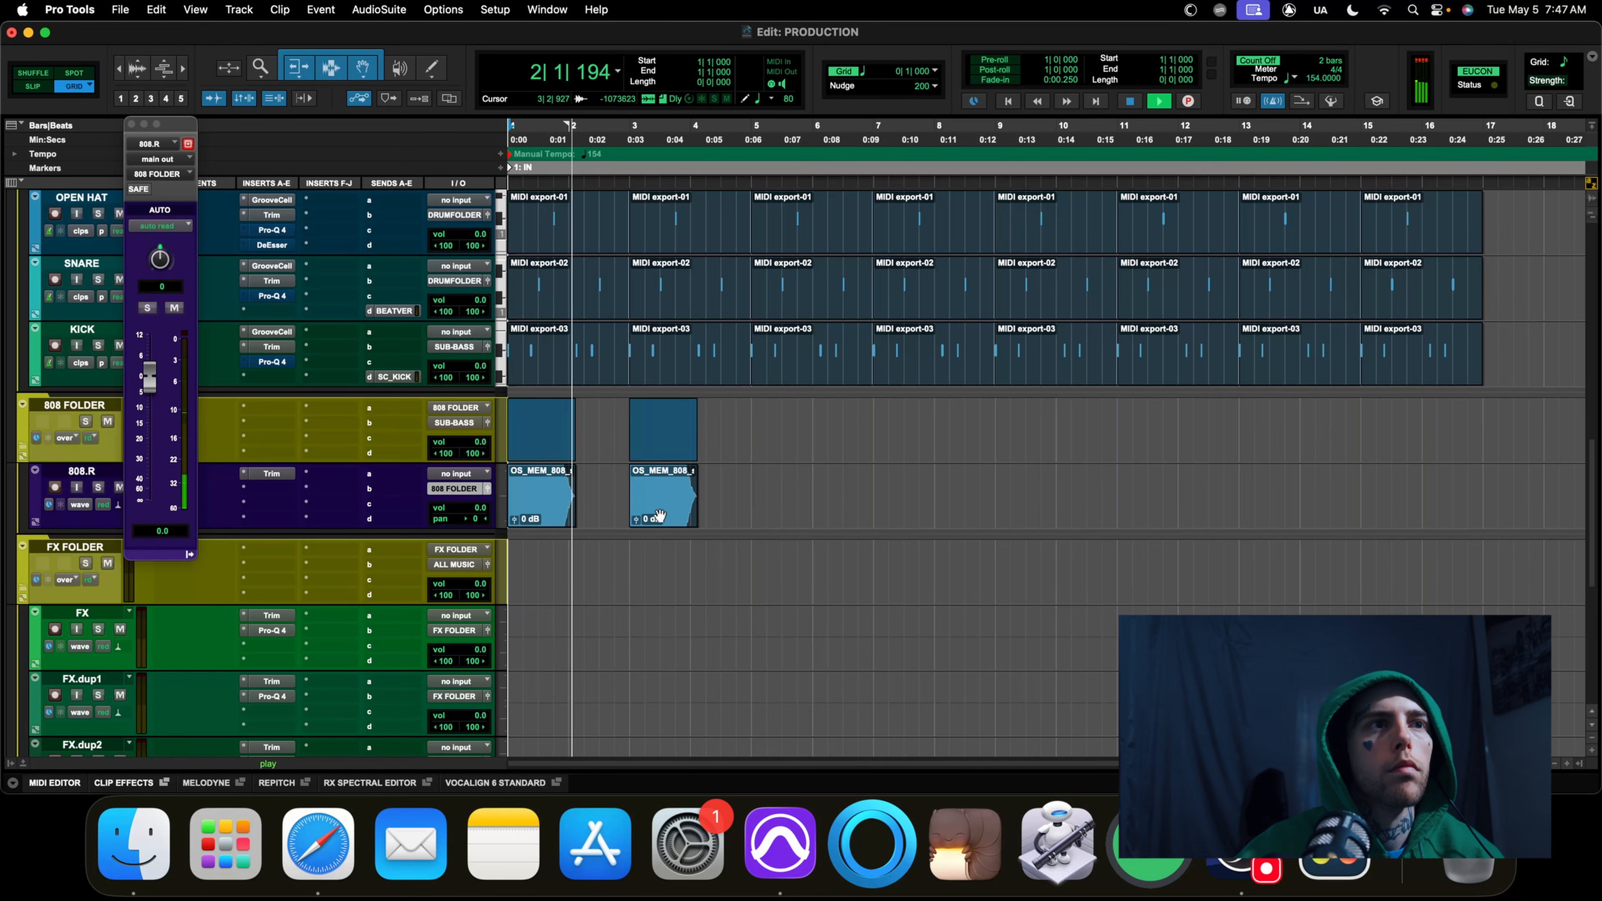
Try copying the 808 clip to bar 4 and shortening the end of the bar 3 clip, listening from 2|3|000
left_click_drag(661, 518, 705, 517)
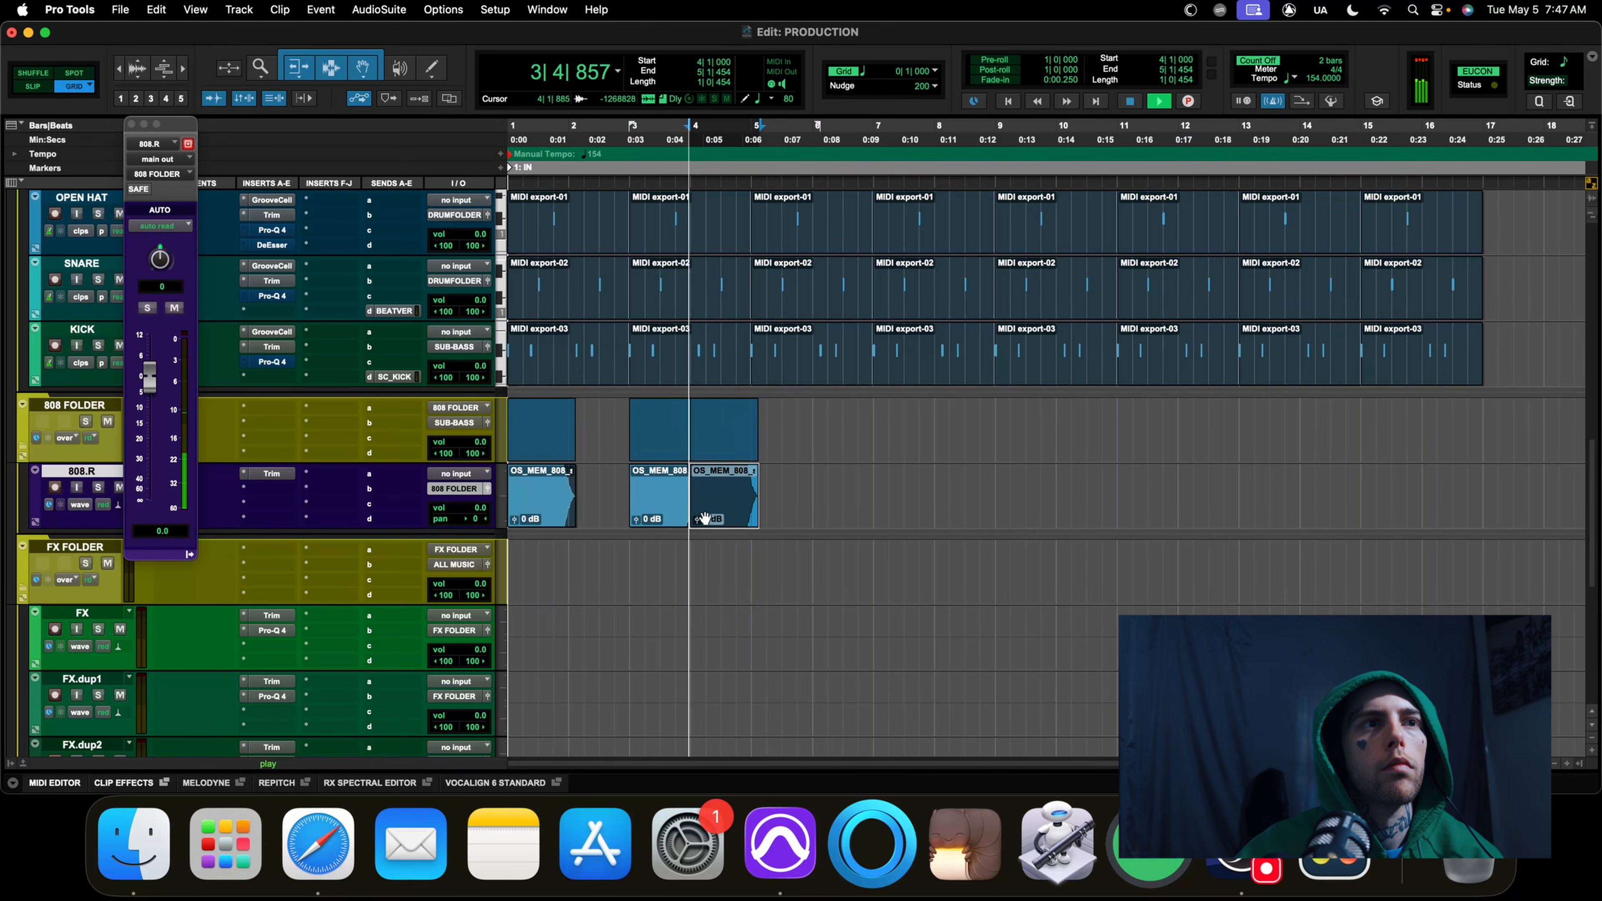
left_click(617, 548)
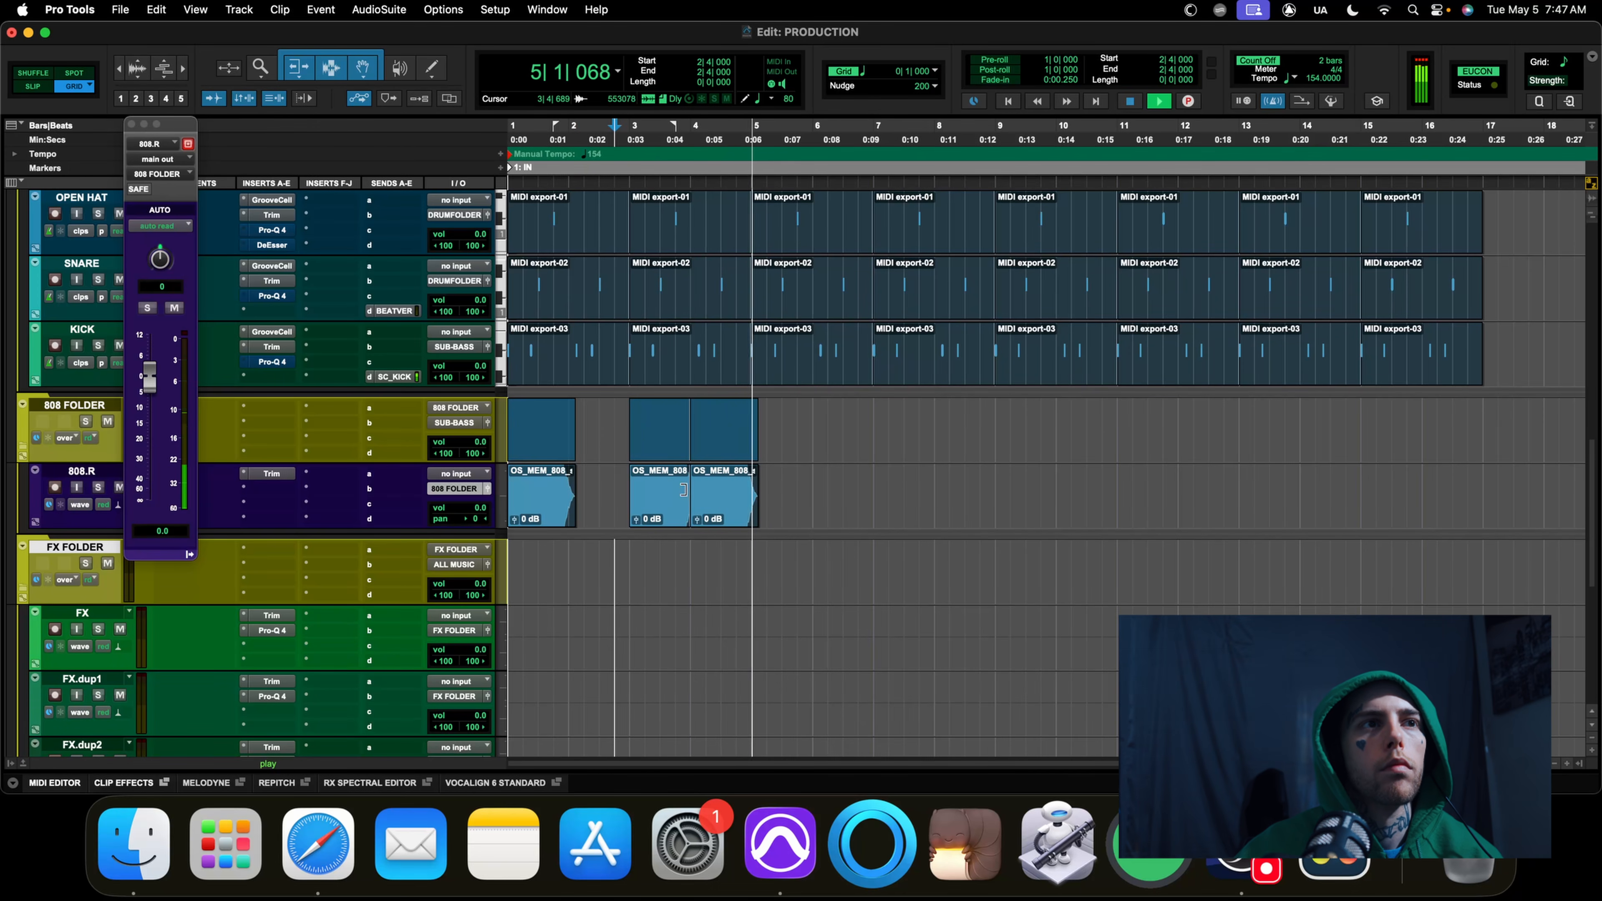
left_click_drag(689, 493, 680, 484)
left_click(593, 484)
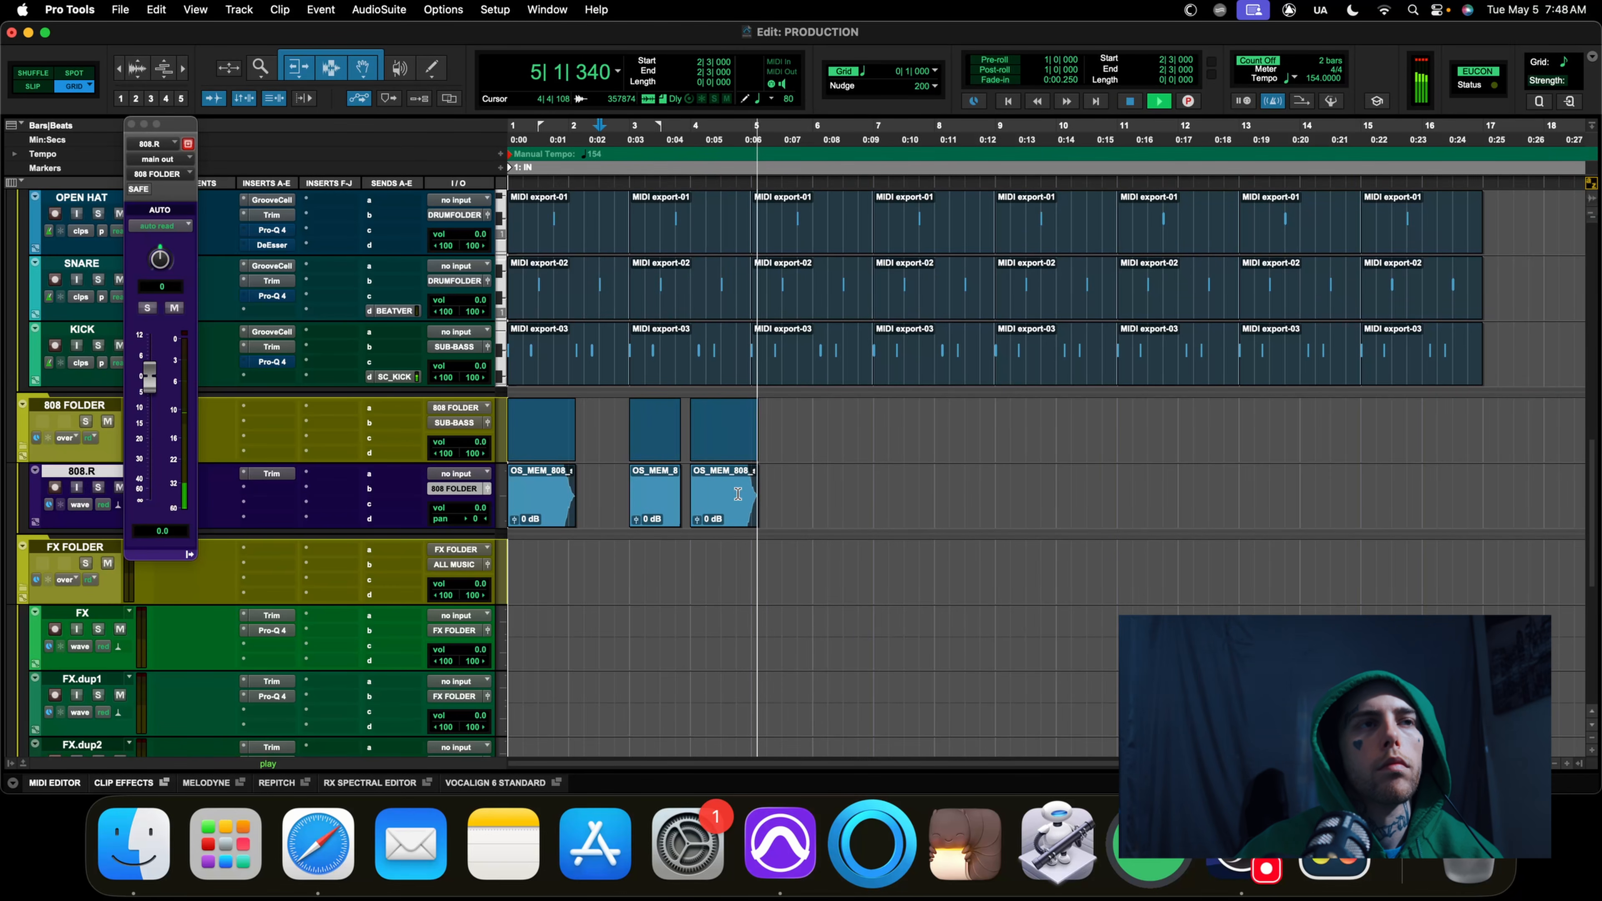
key("space")
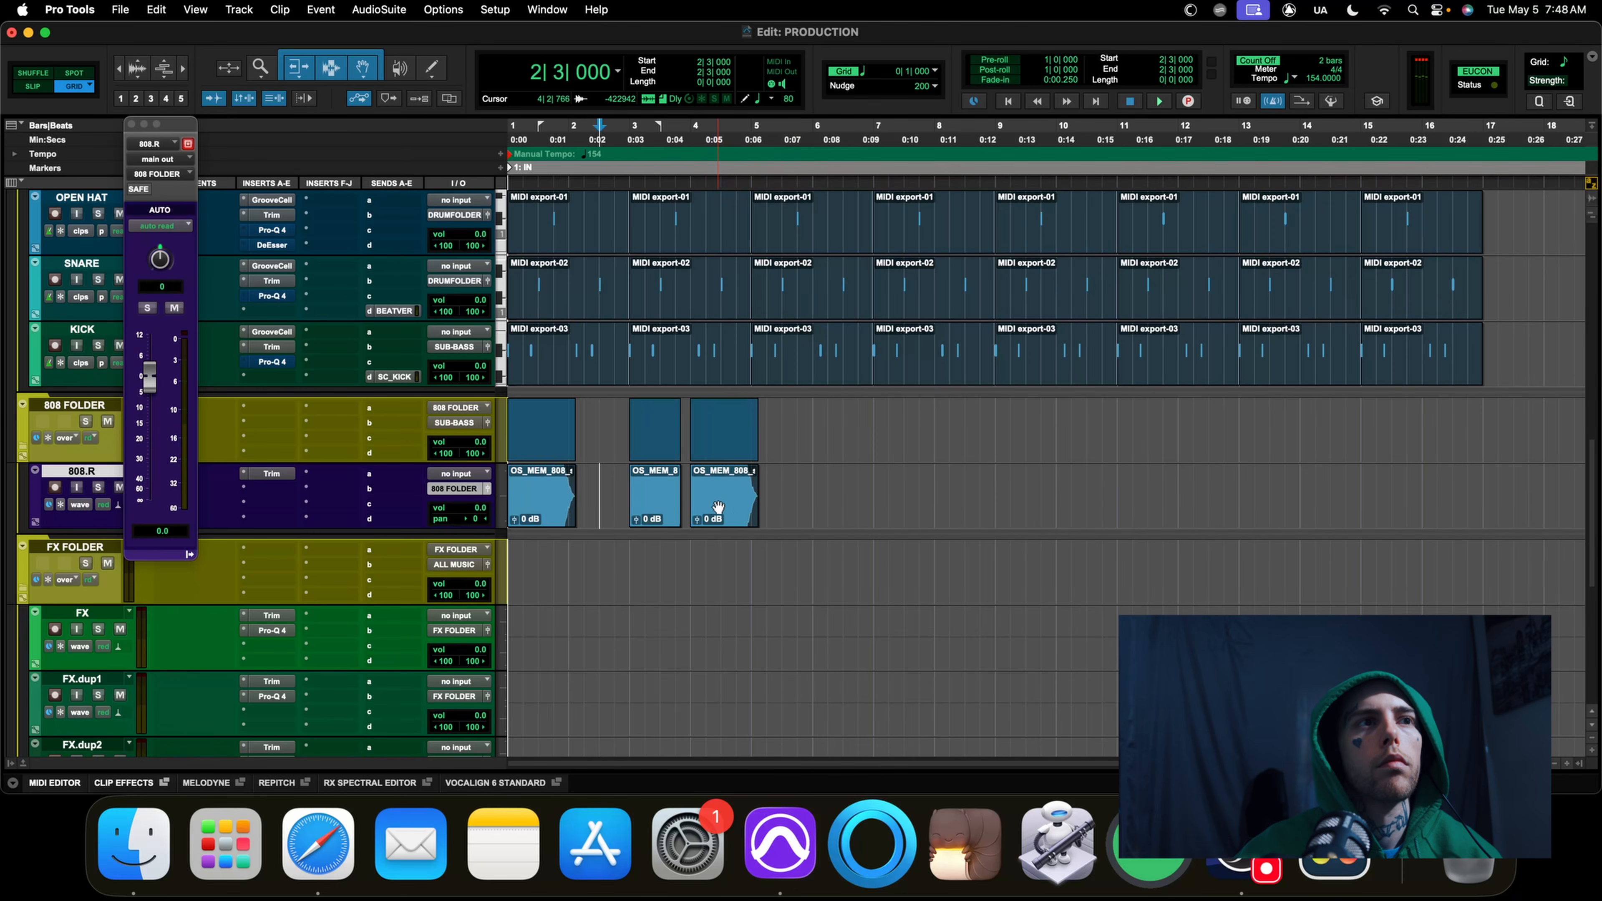
Undo the clip trim and the bar 4 copy, and replay the pattern from 2|3|000
key("super+z")
key("super+z")
left_click(599, 477)
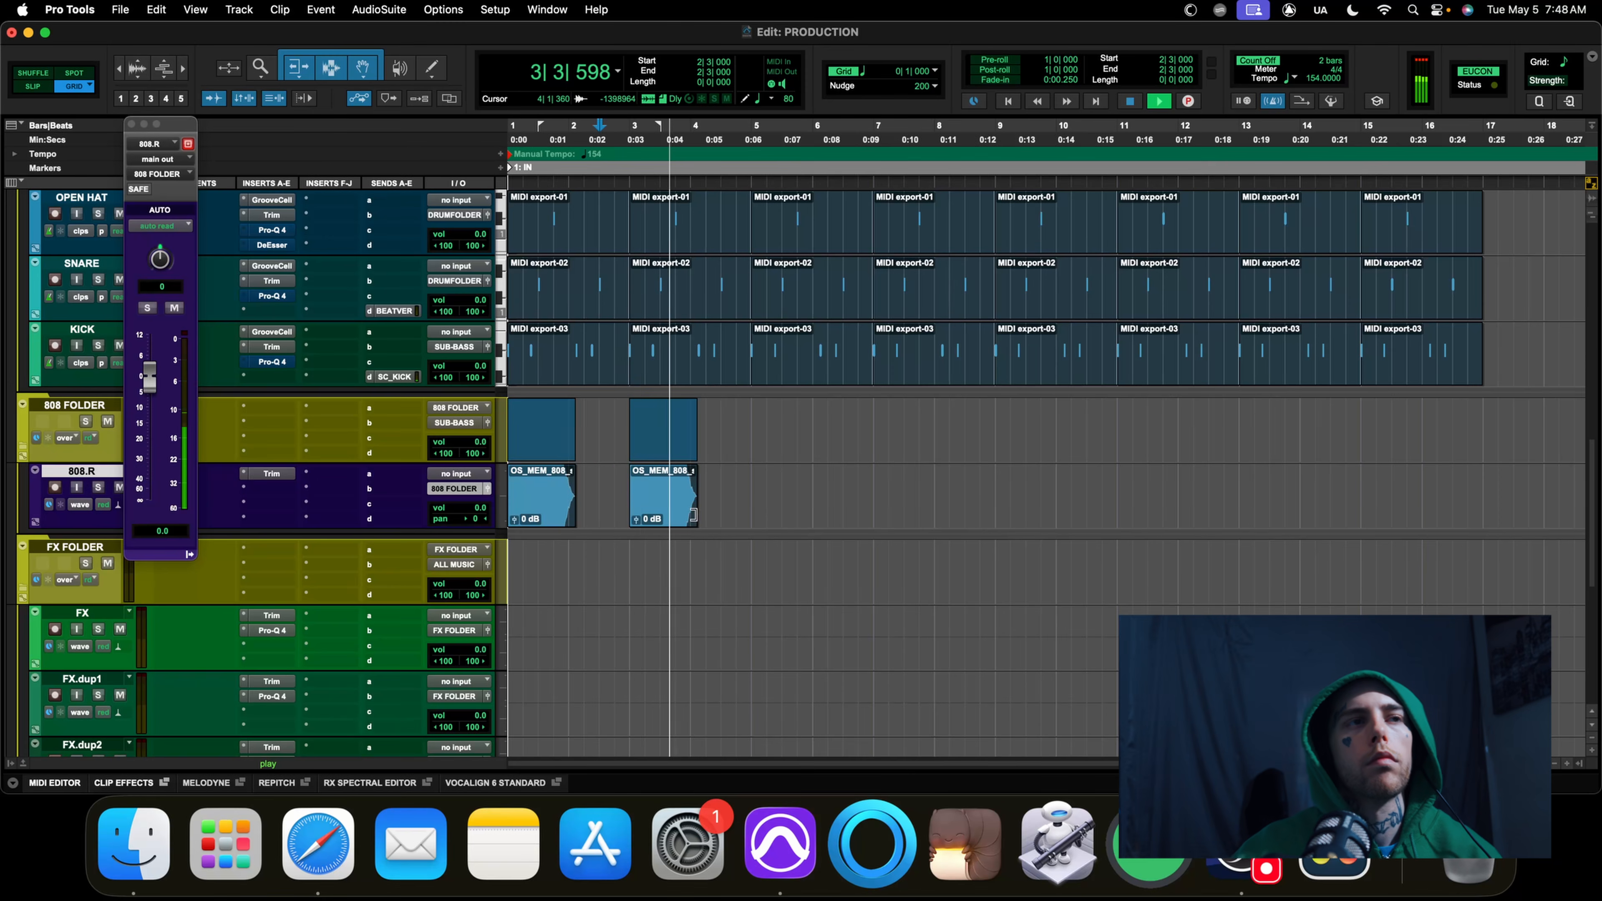
scroll(692, 524, "up", 2)
key("r")
key("t")
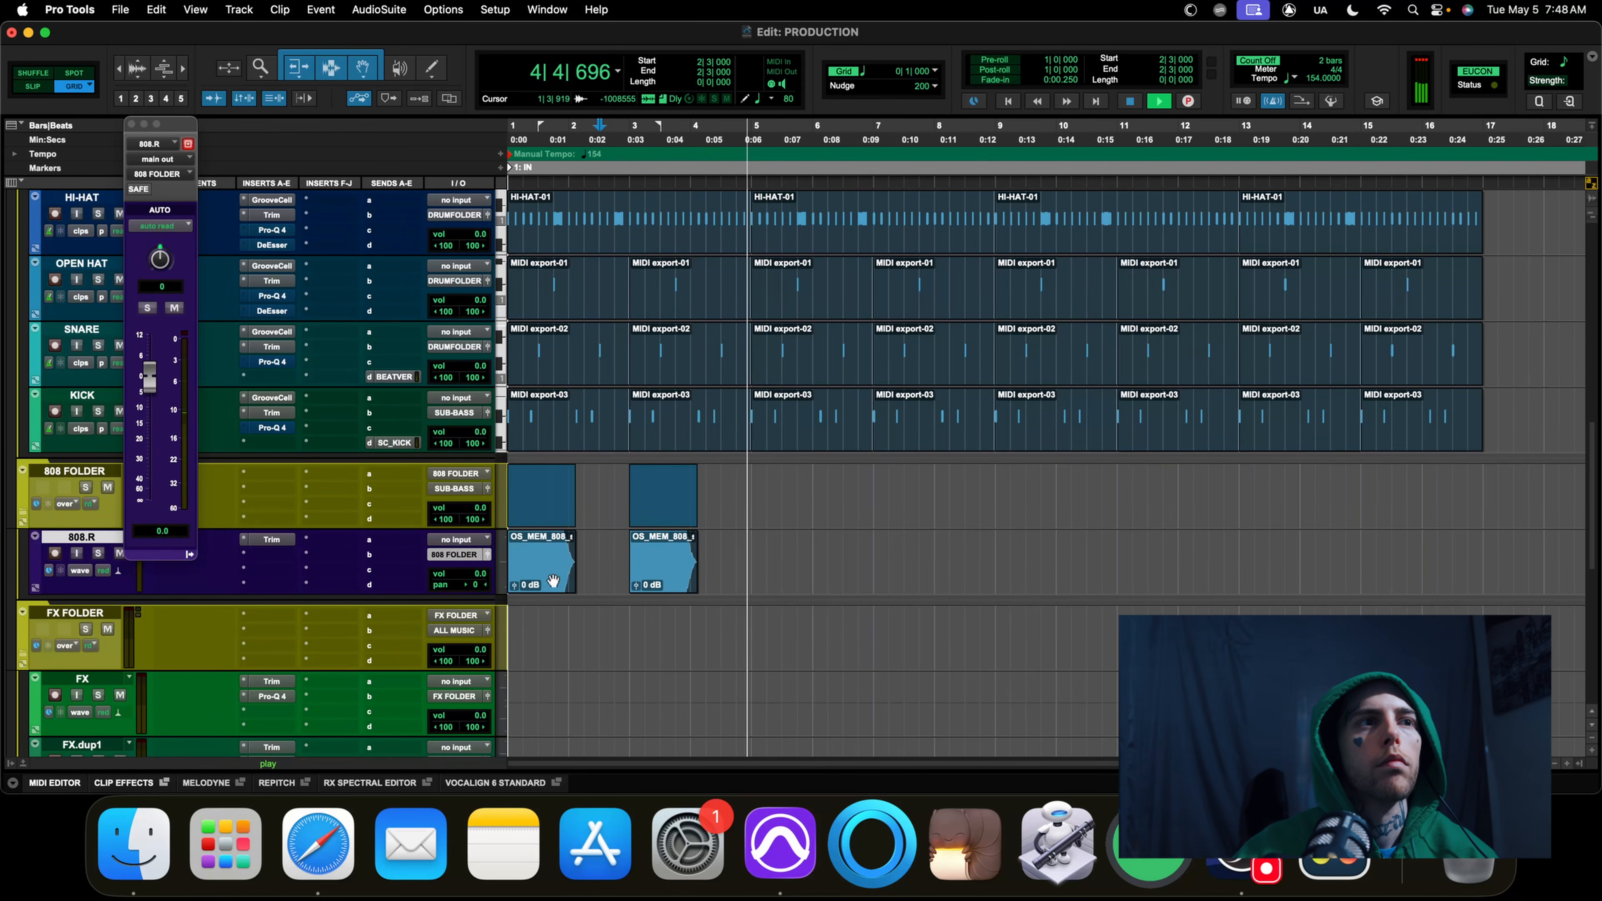
Consolidate the 808.R track from bar 1 up to bar 5 into one clip, including the silence between hits
left_click(555, 579)
left_click(667, 567, "shift")
key("space")
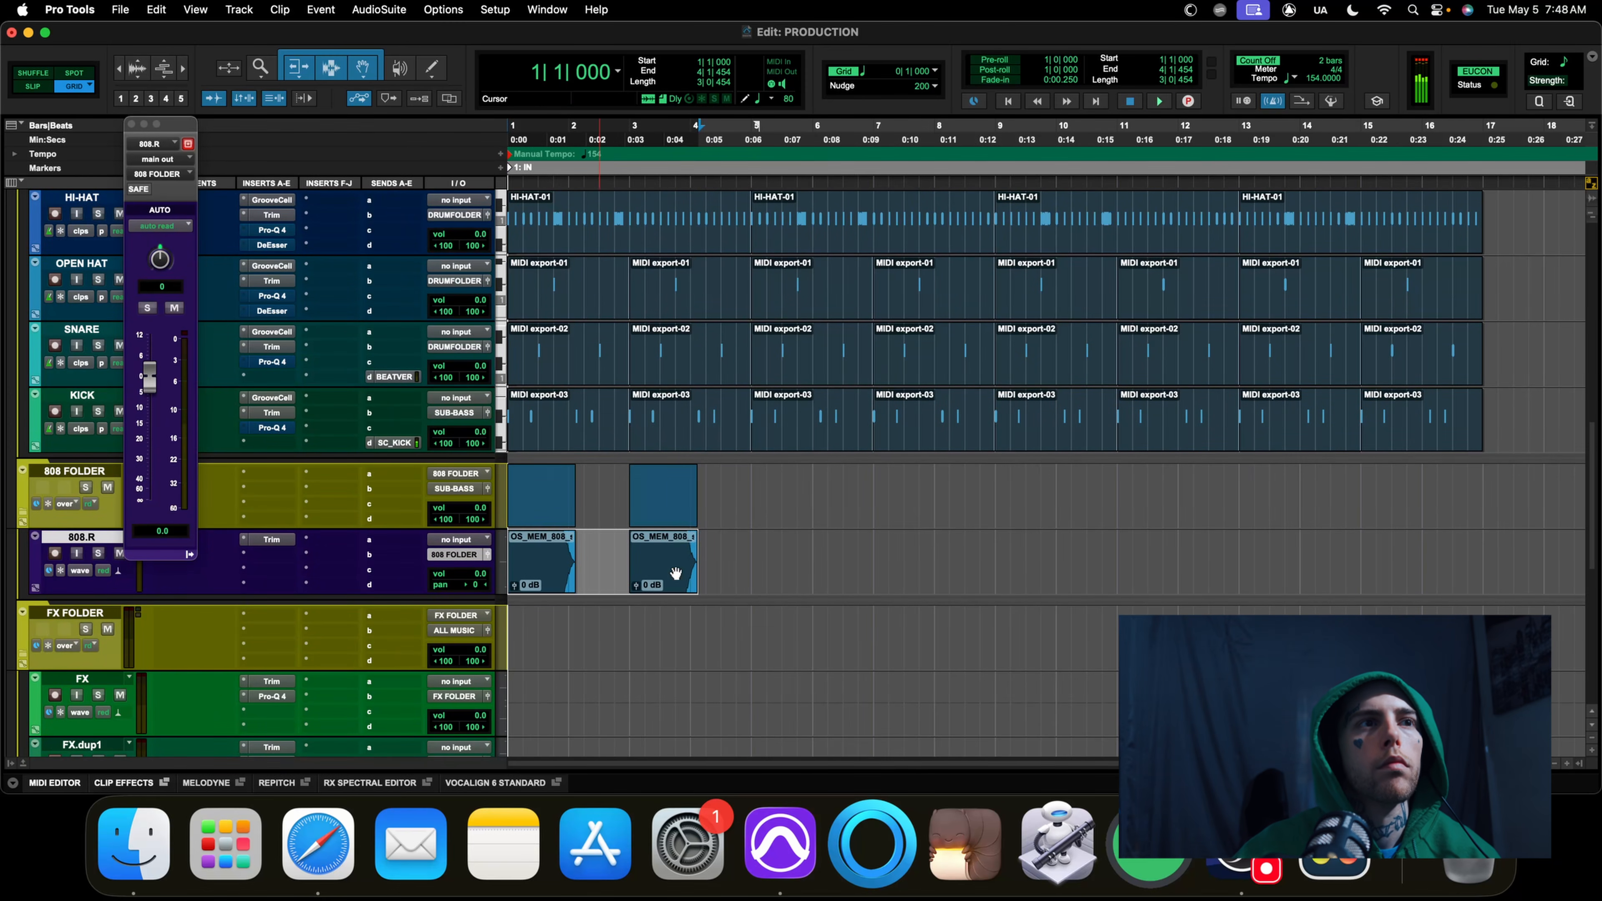
left_click(742, 552)
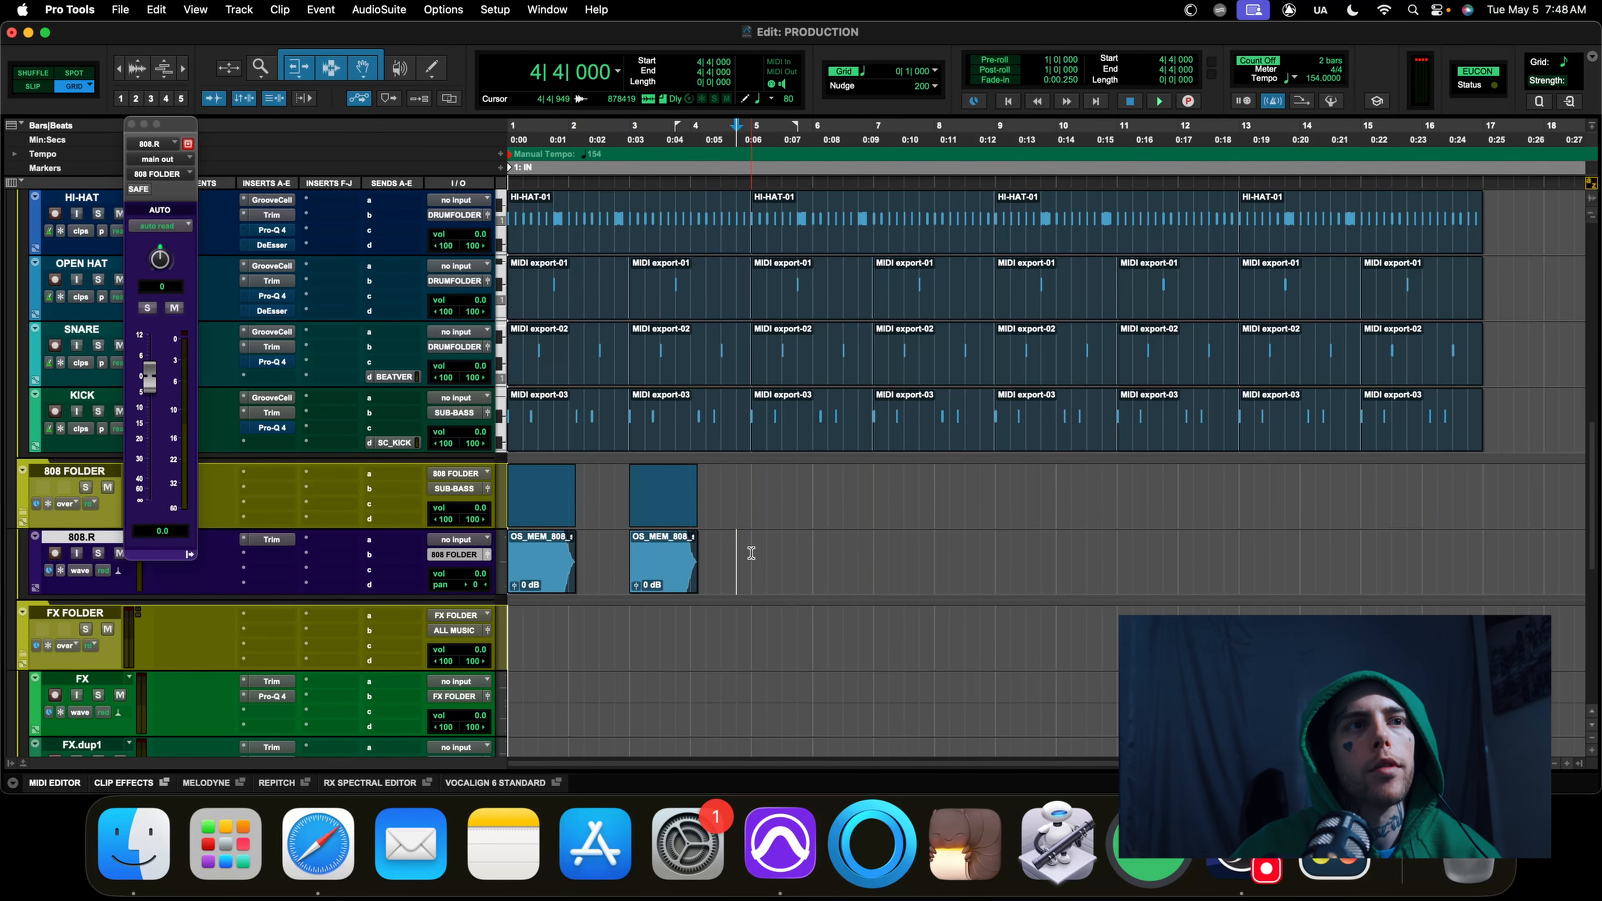
left_click_drag(751, 553, 450, 557)
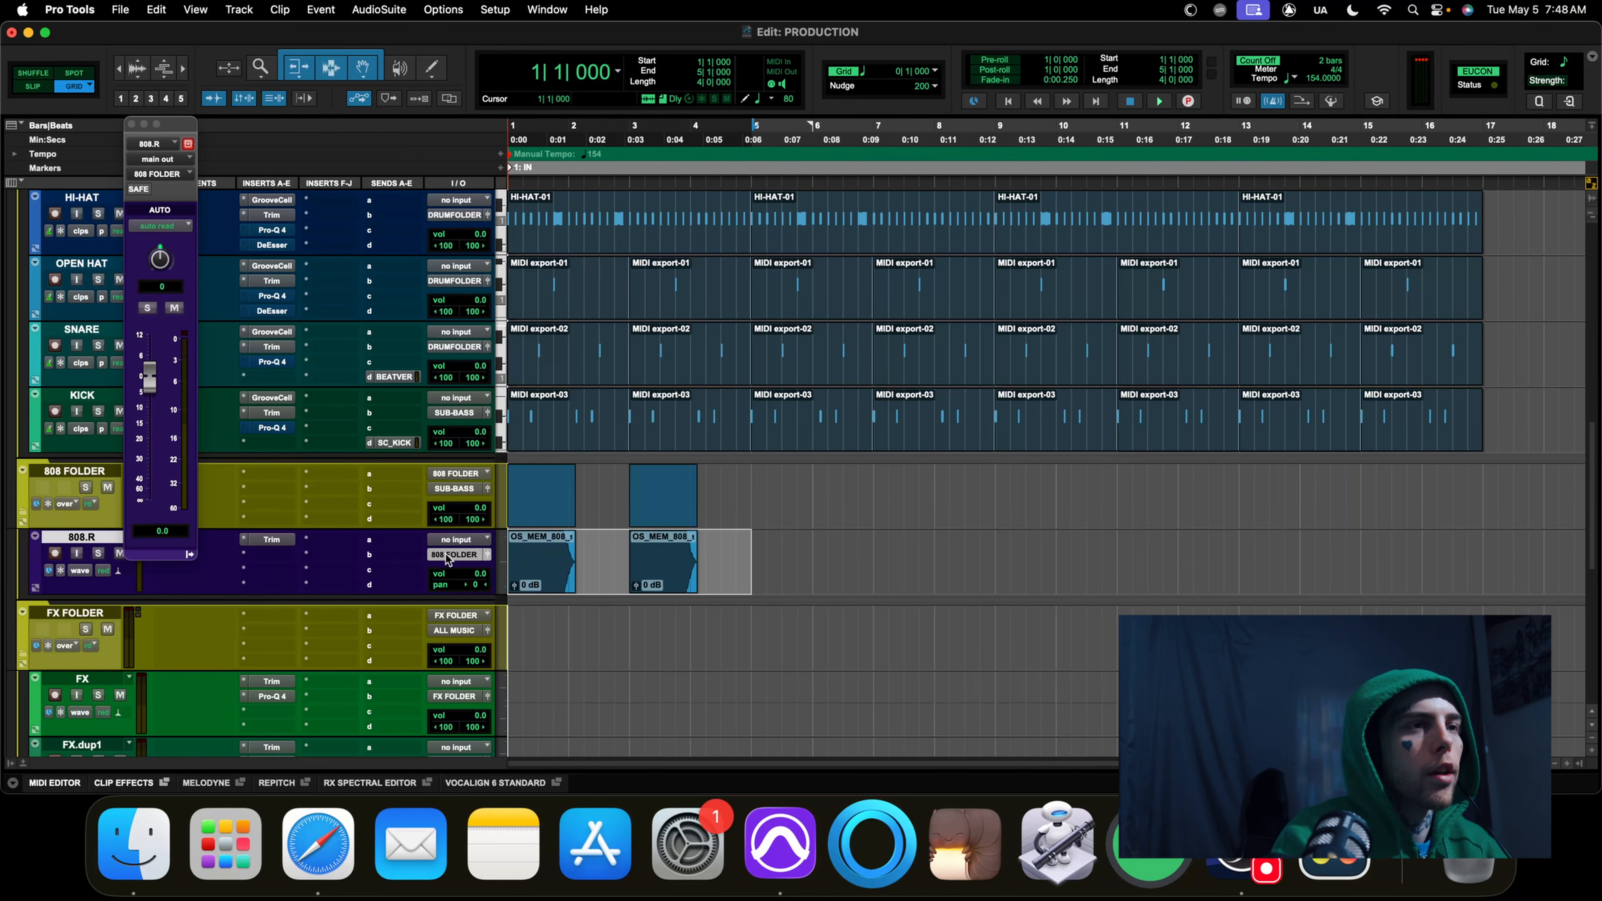
key("alt+shift+3")
Repeat the consolidated 808 clip at bars 5, 9 and 13, and play the pattern from the start
left_click_drag(600, 570, 1072, 578)
left_click_drag(1073, 578, 1317, 583)
key("Return")
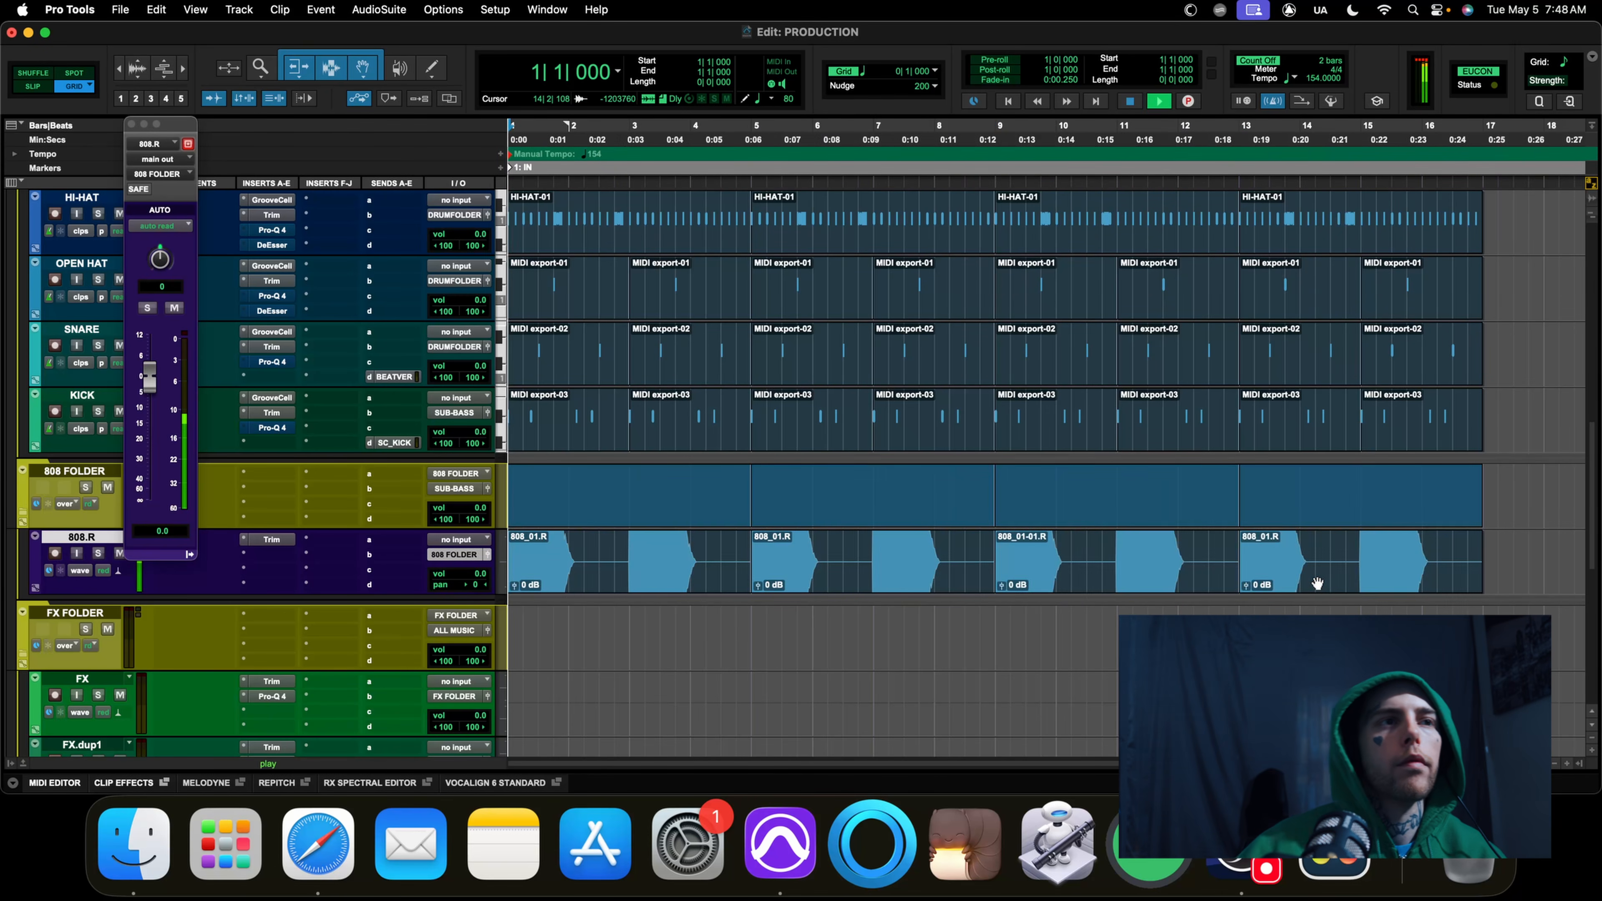
key("space")
scroll(978, 639, "up", 1)
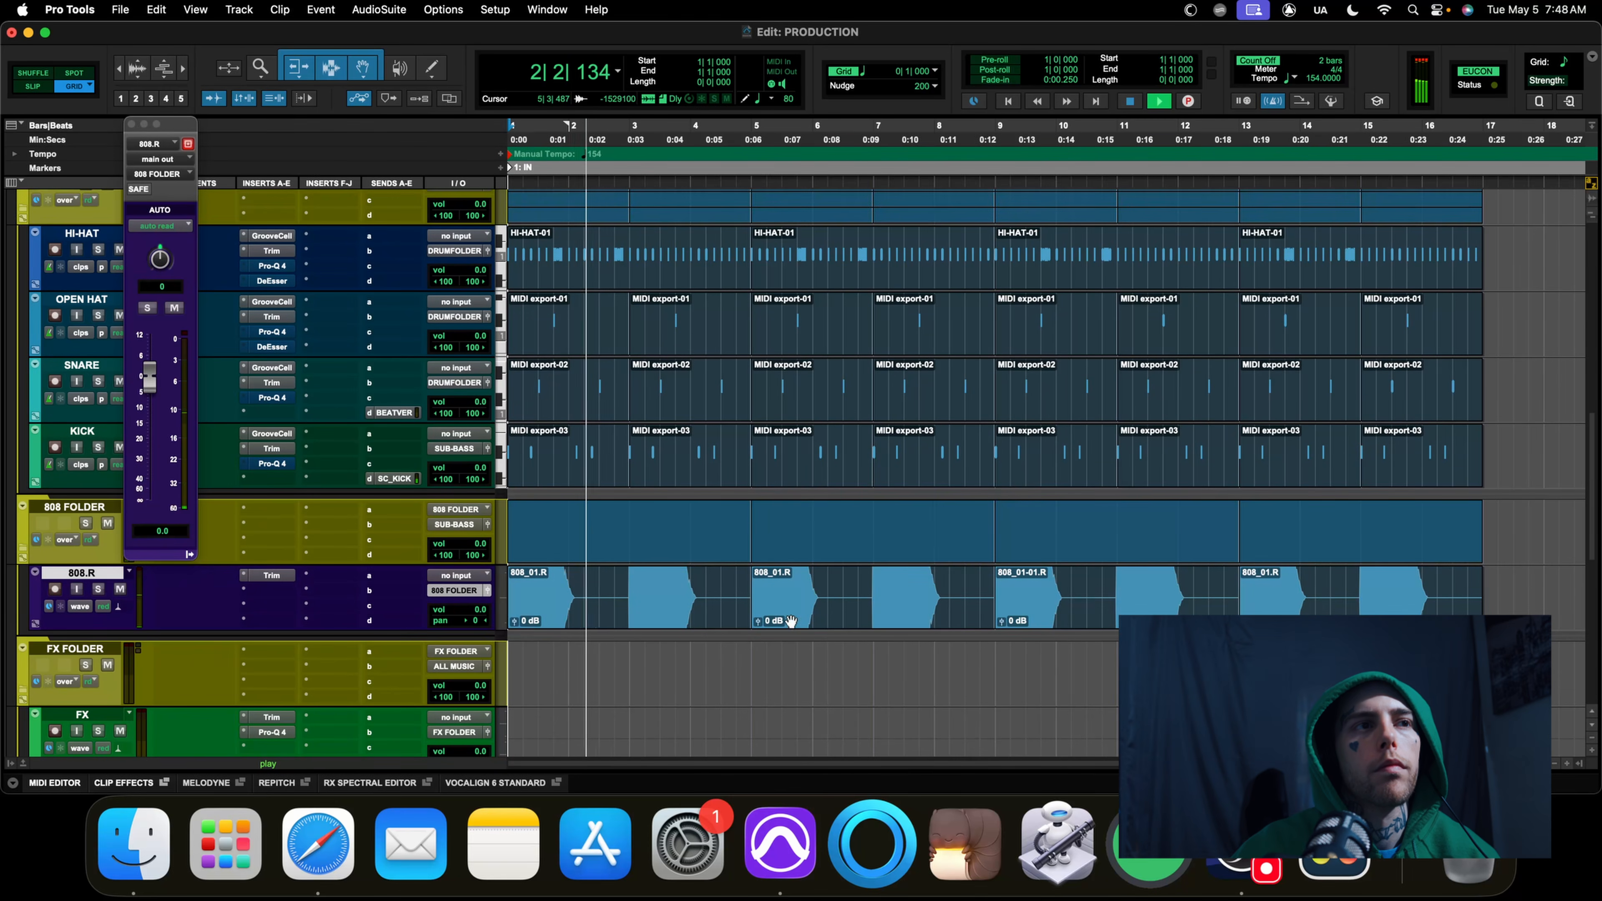
scroll(715, 622, "down", 1)
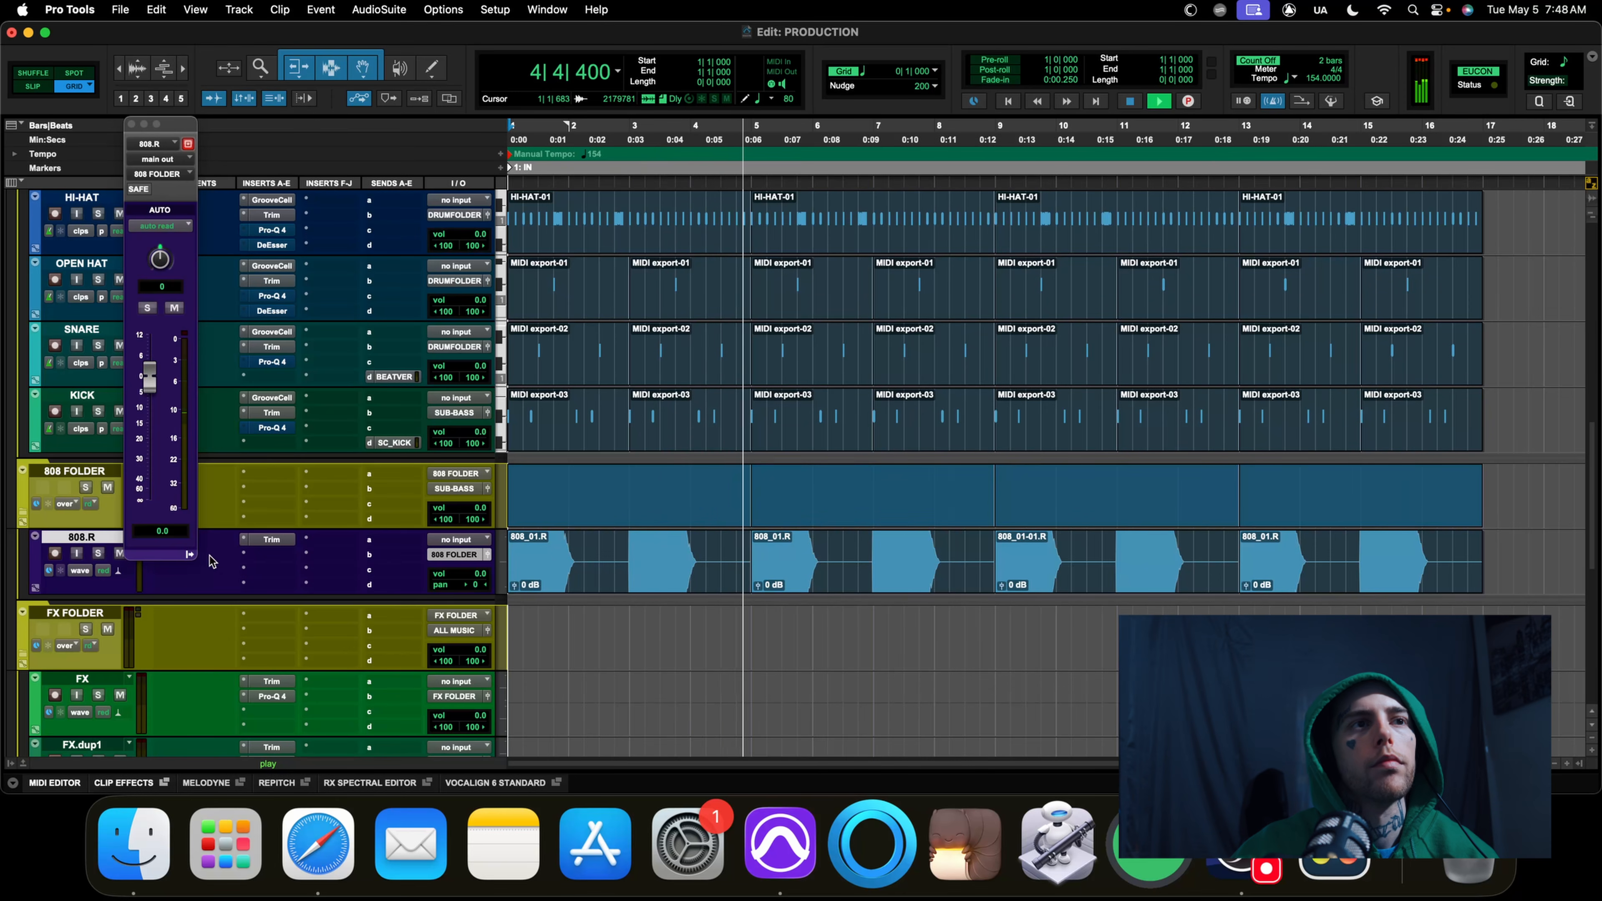
key("space")
Duplicate the 808.R track without its active playlist, inserting the copy after the selected track
right_click(89, 541)
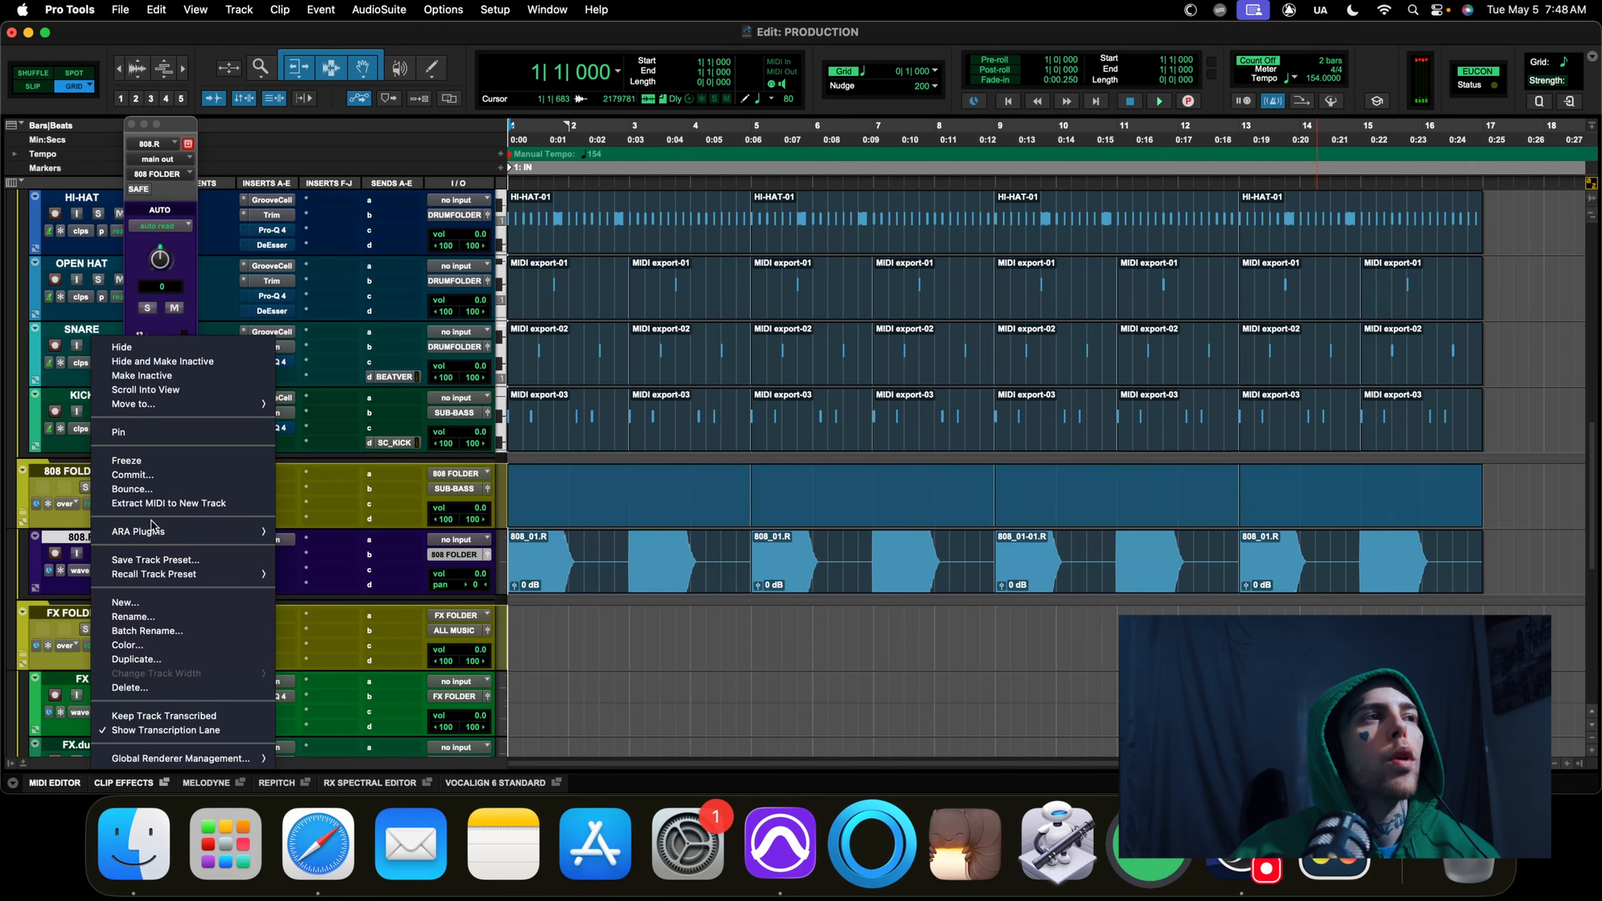
left_click(137, 658)
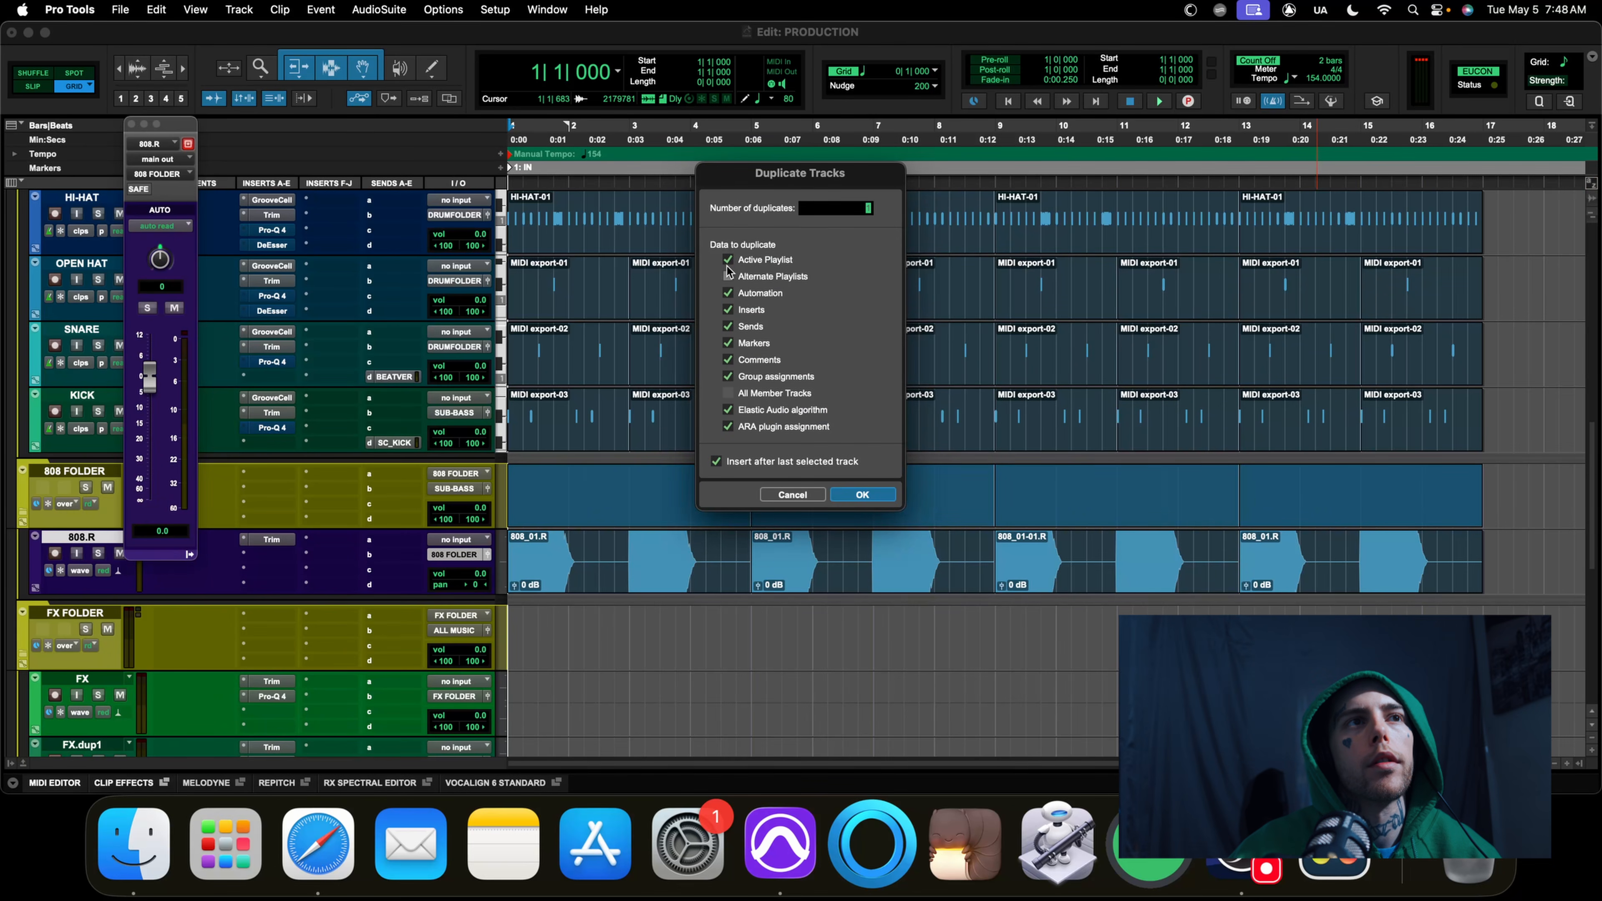
left_click(843, 496)
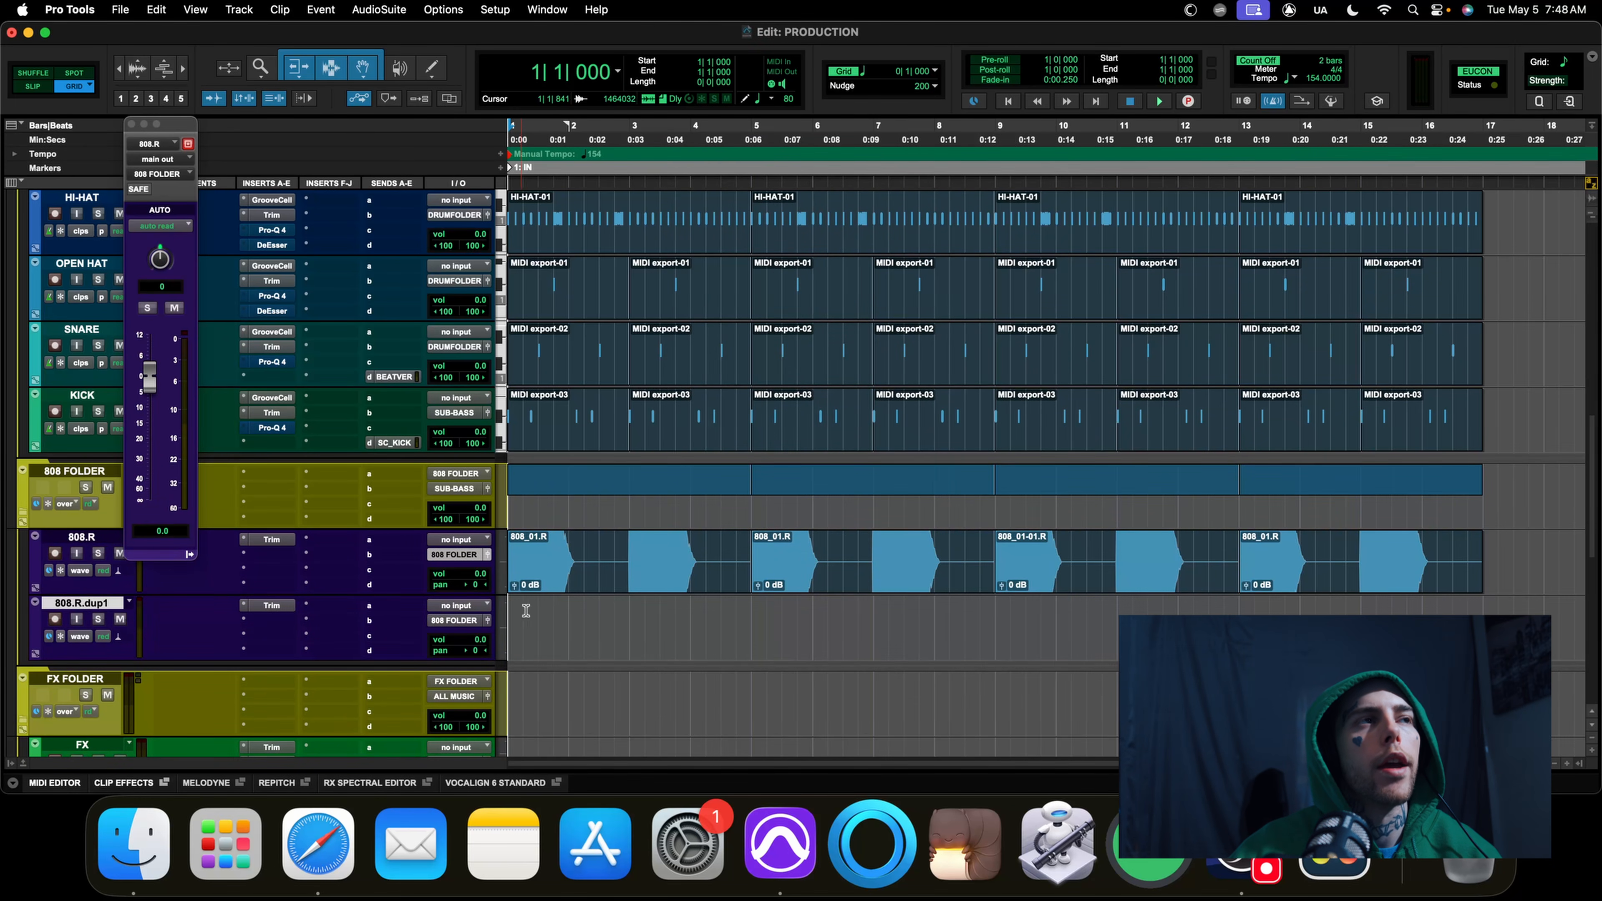
Import OS_ATL_808_clone_C.wav into the session's Audio Files folder on a new track at Session Start
left_click(127, 10)
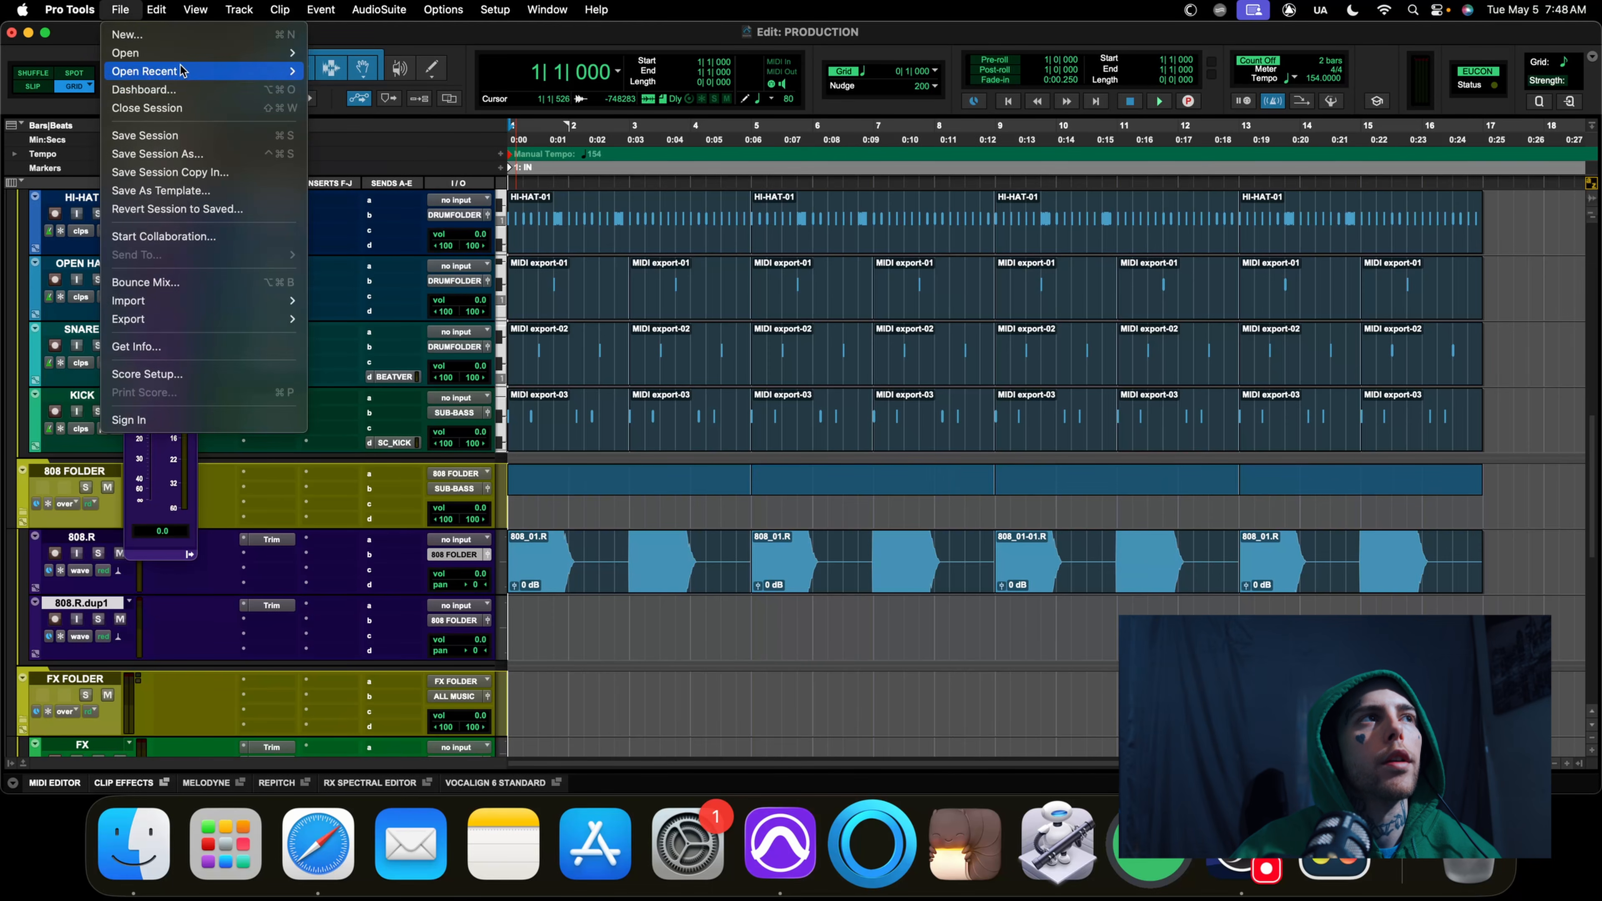
mouse_move(188, 60)
mouse_move(241, 305)
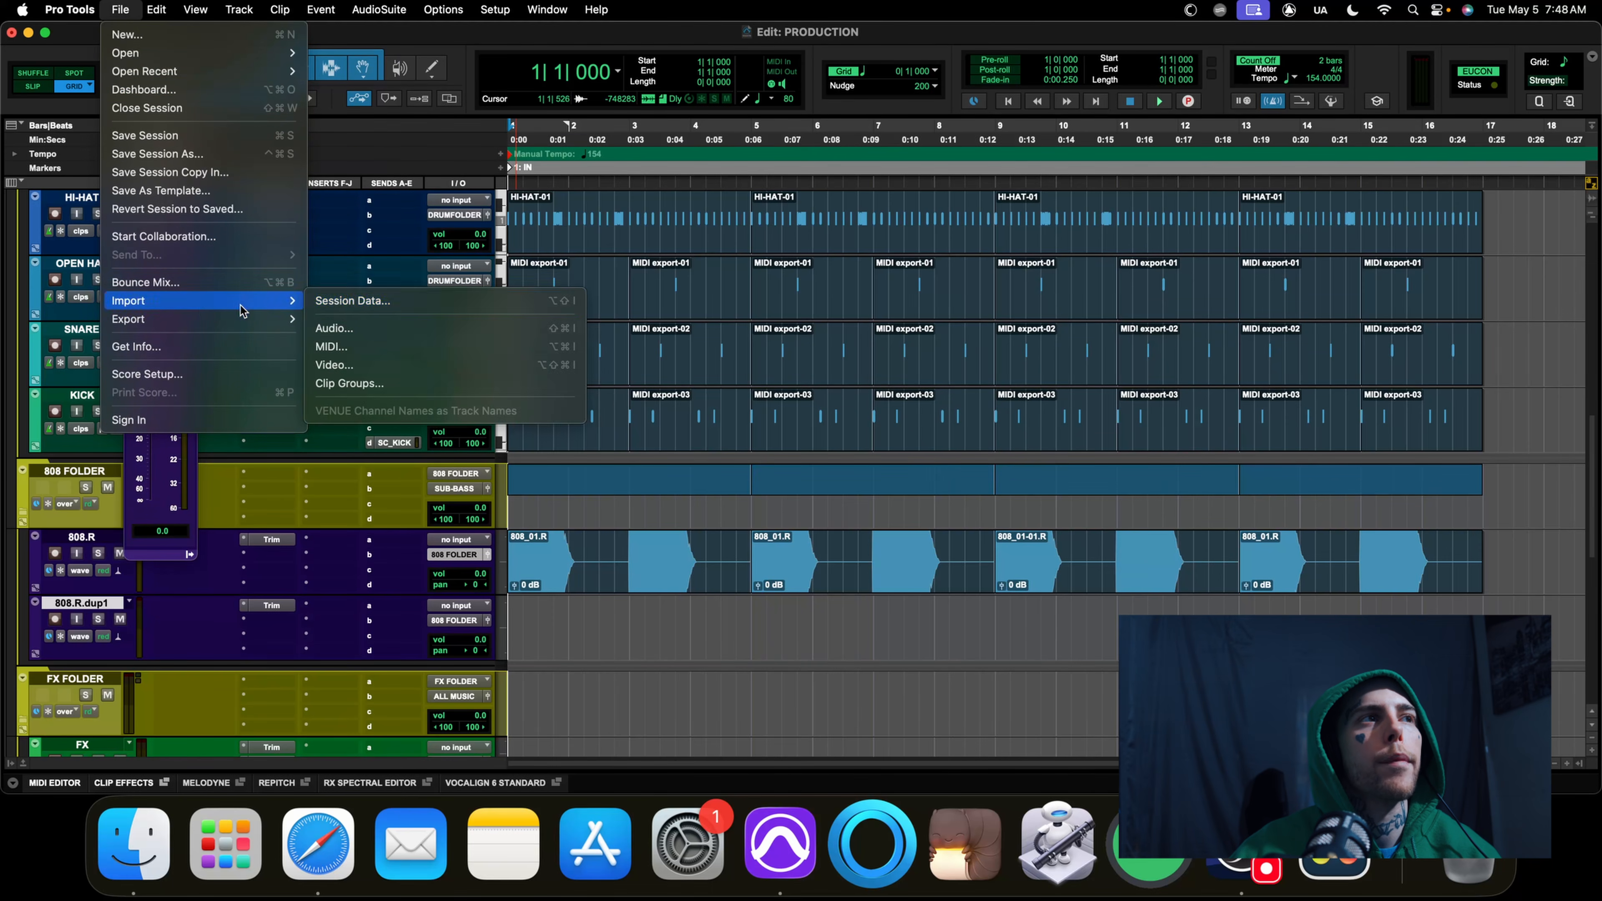
left_click(364, 331)
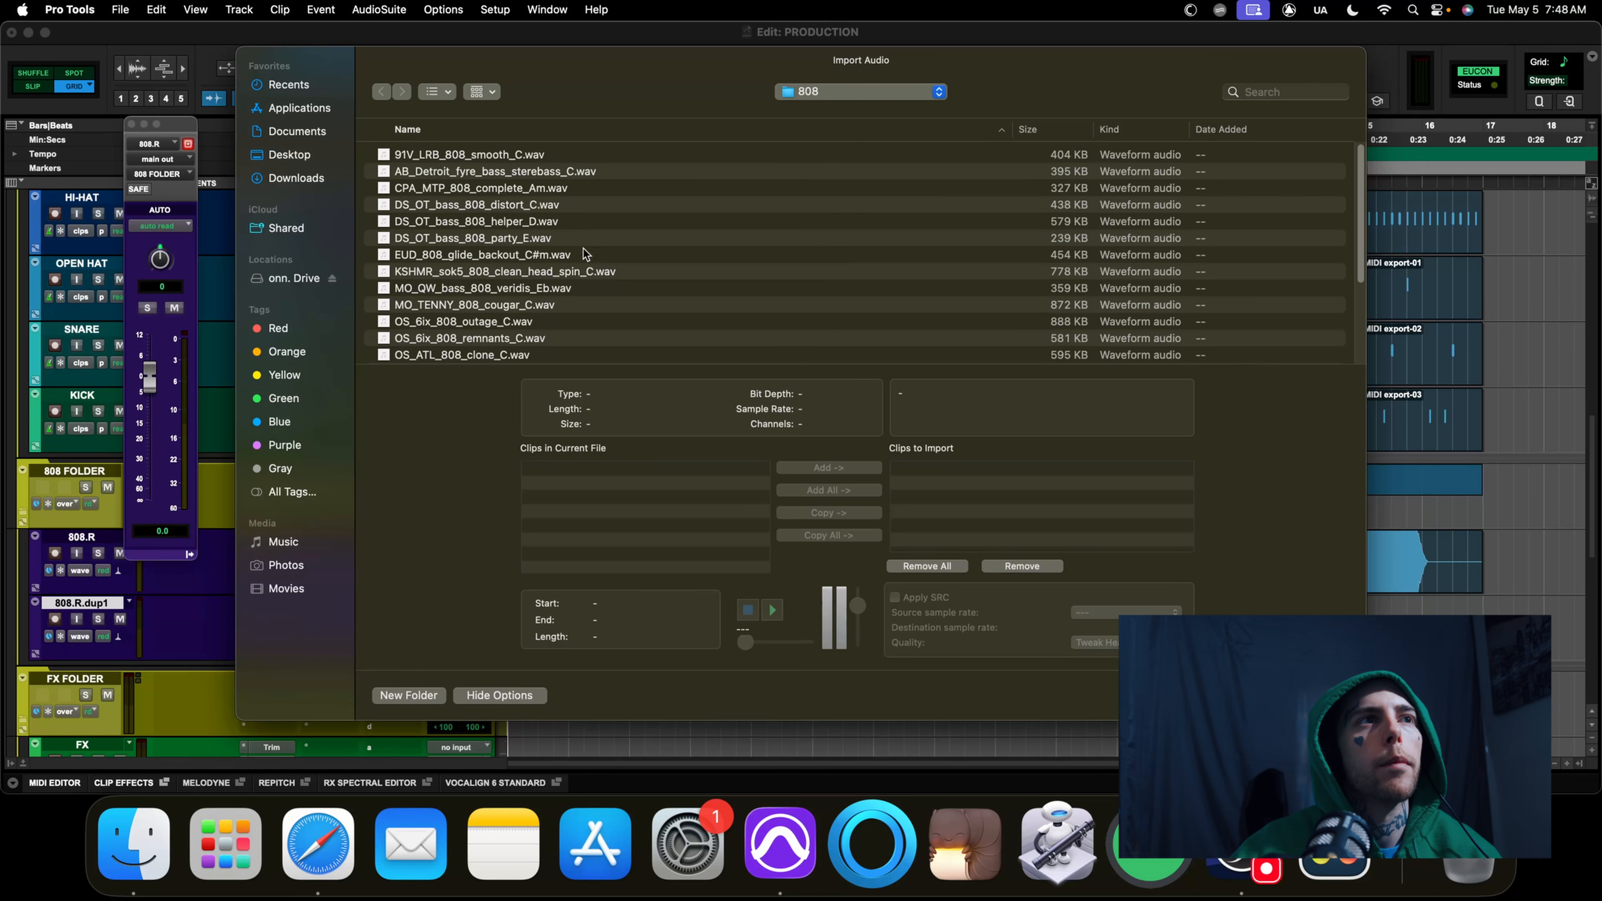
left_click(567, 239)
key("space")
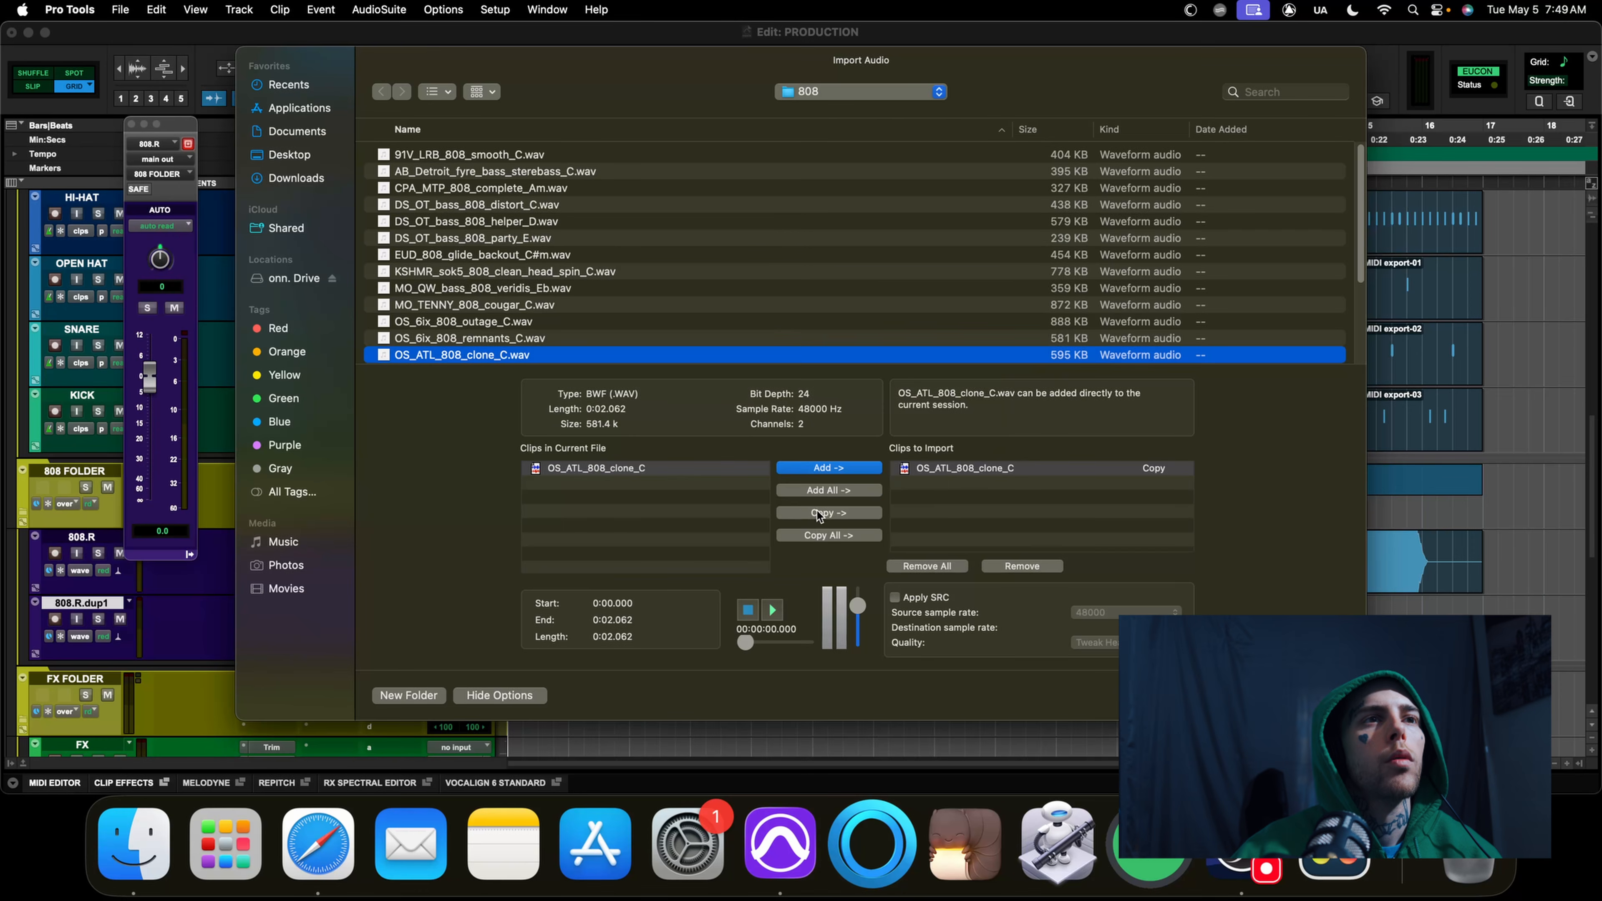
left_click(1323, 696)
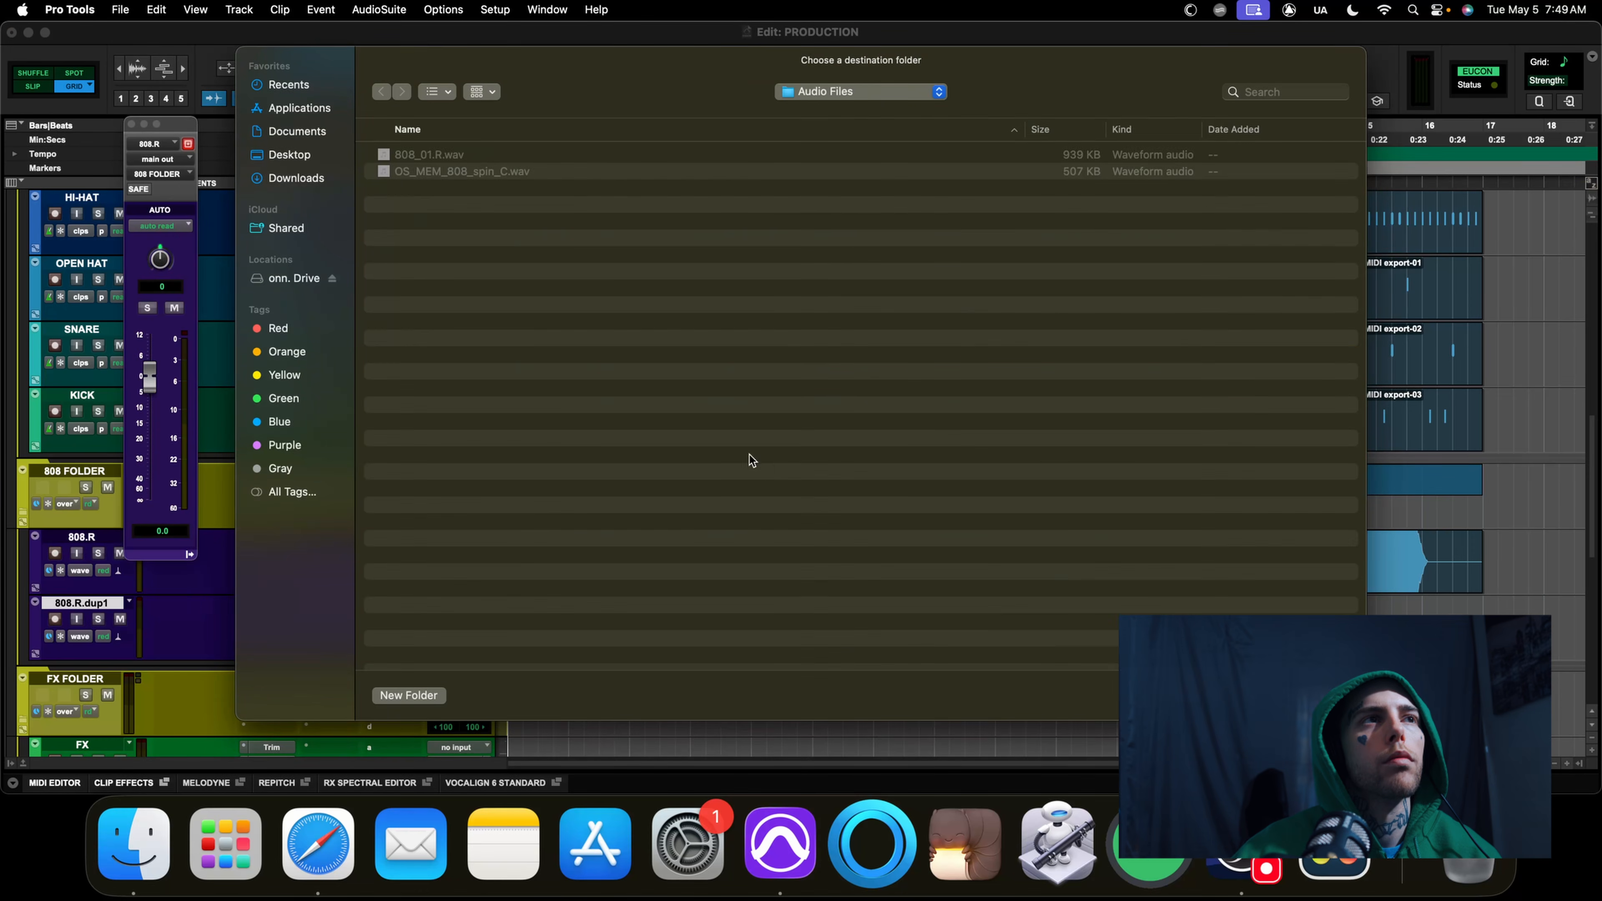
left_click(1323, 695)
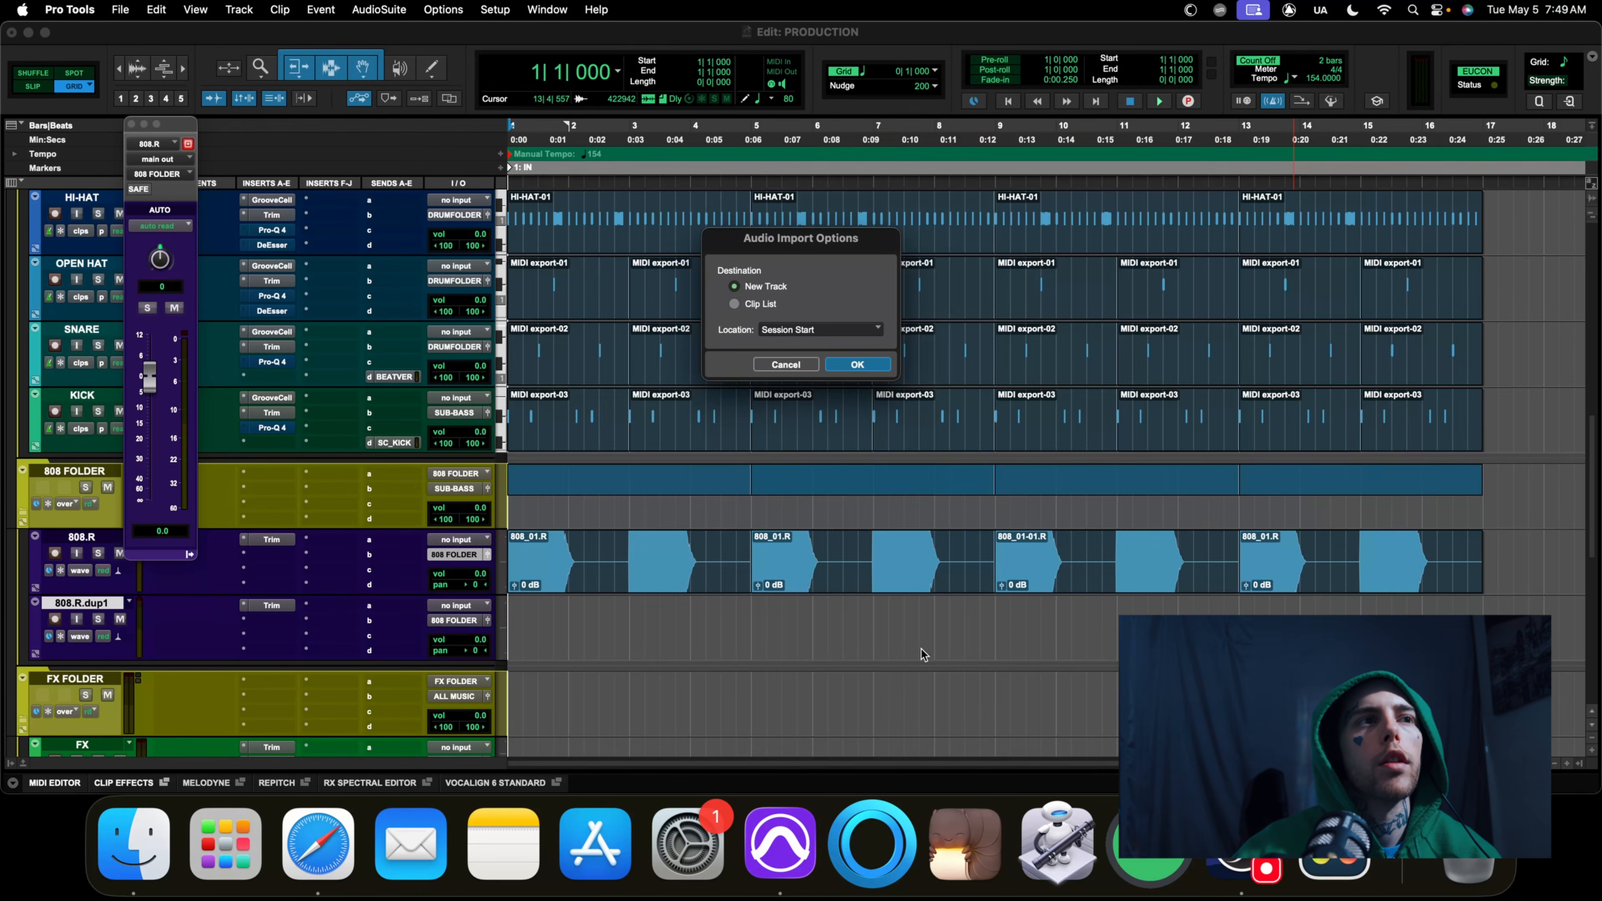
left_click(842, 371)
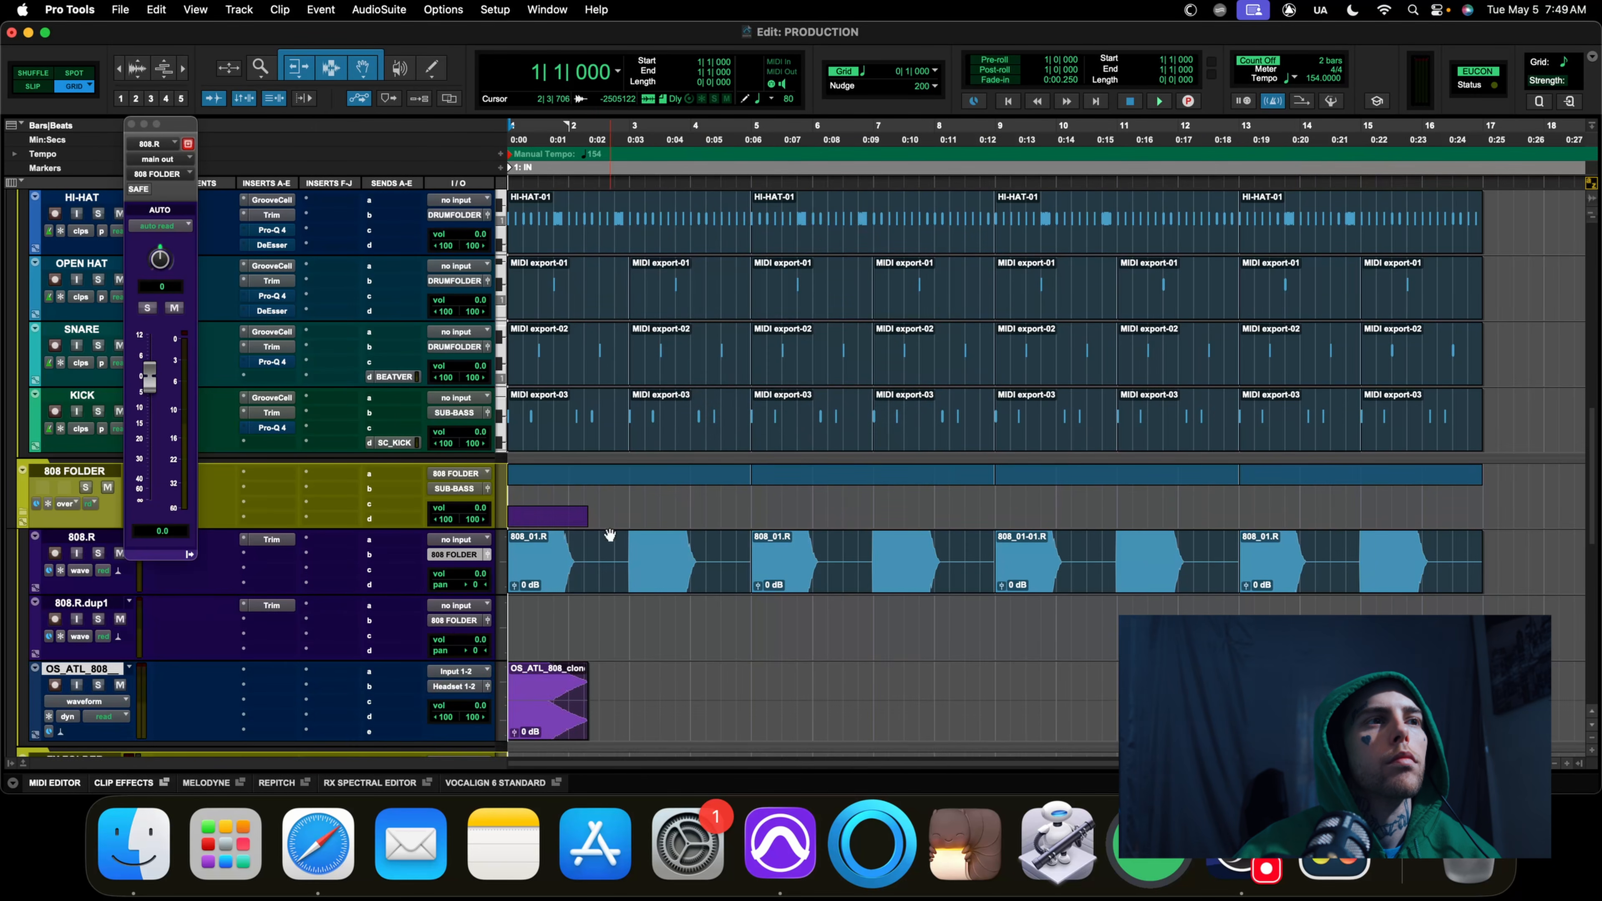
Move the imported OS_ATL_808 clip to bar 2 and audition it with the beat from 1|2|000
key("space")
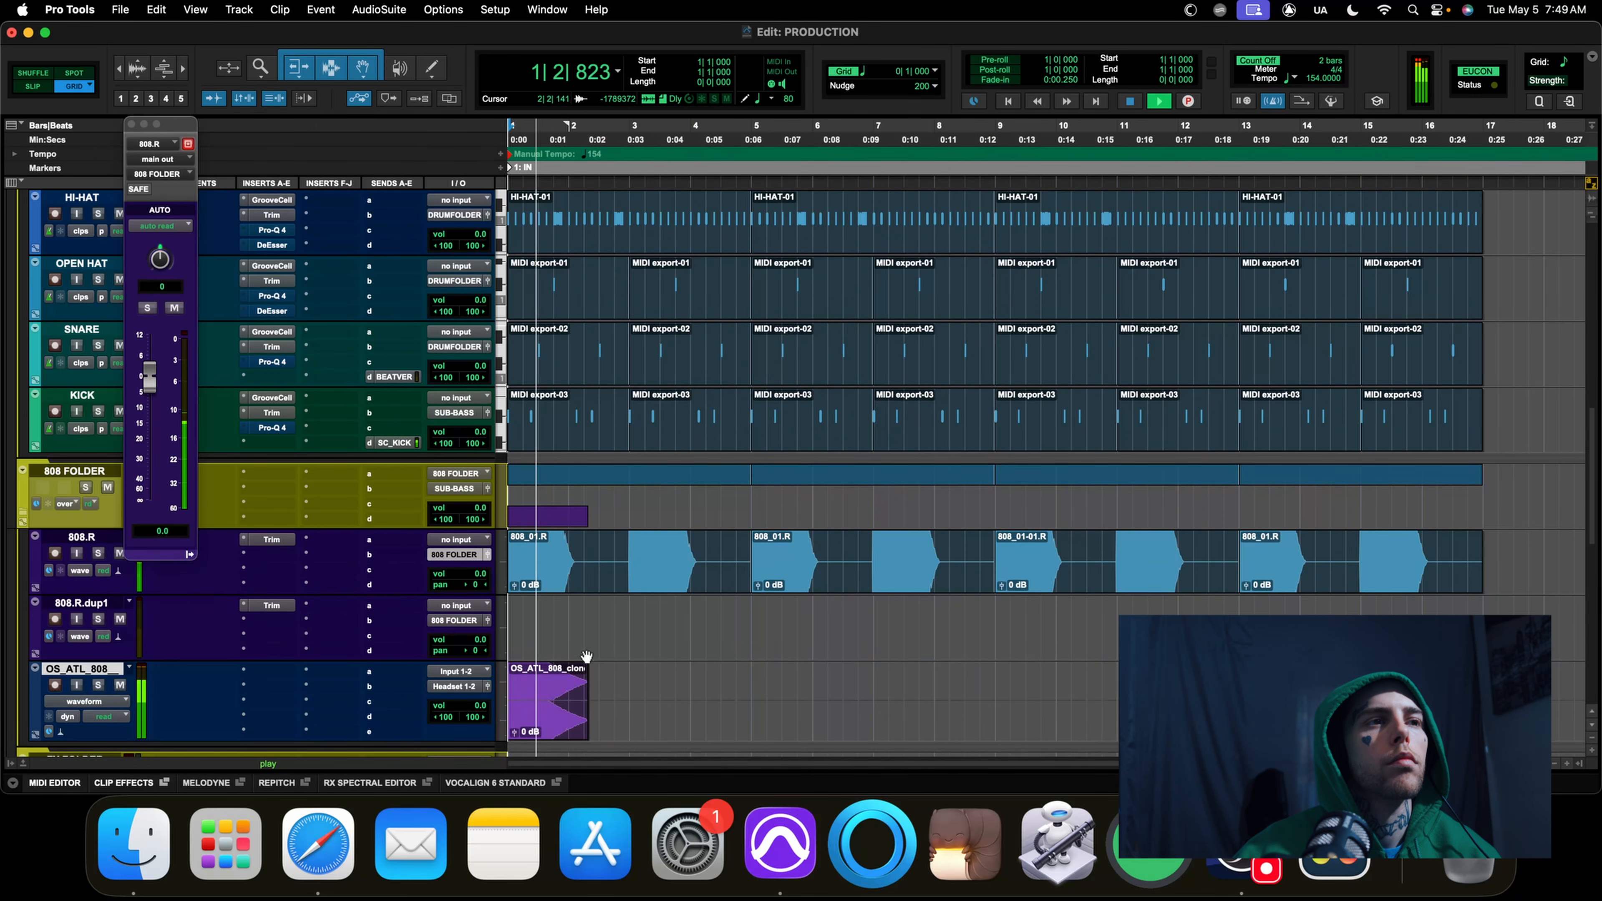
key("space")
left_click(554, 725)
left_click_drag(555, 726, 615, 725)
key("space")
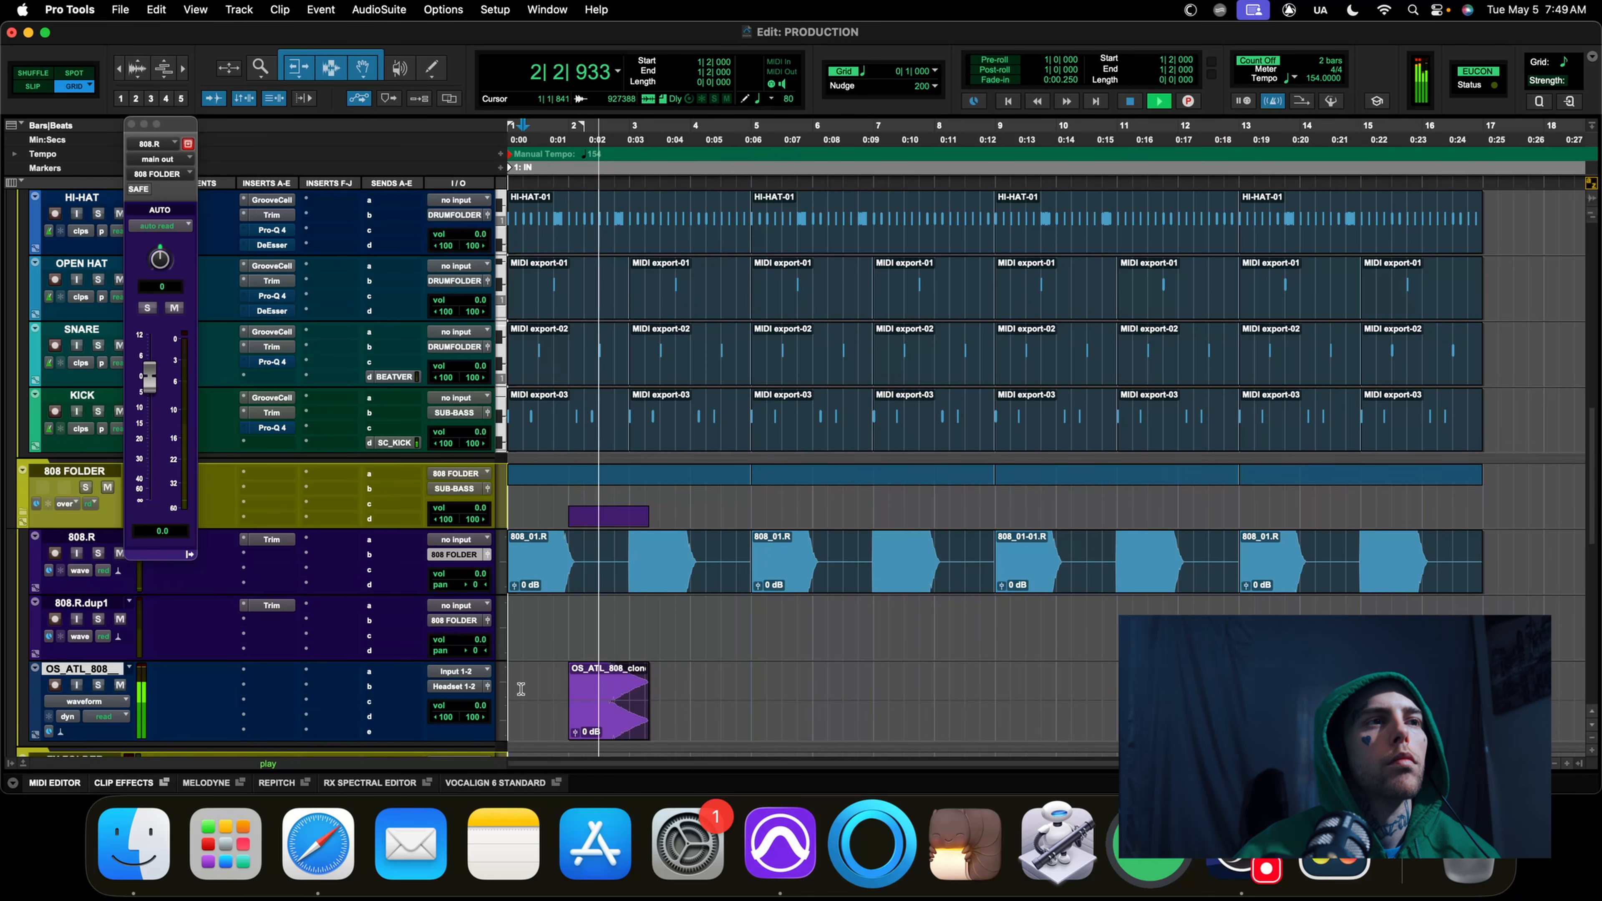
key("space")
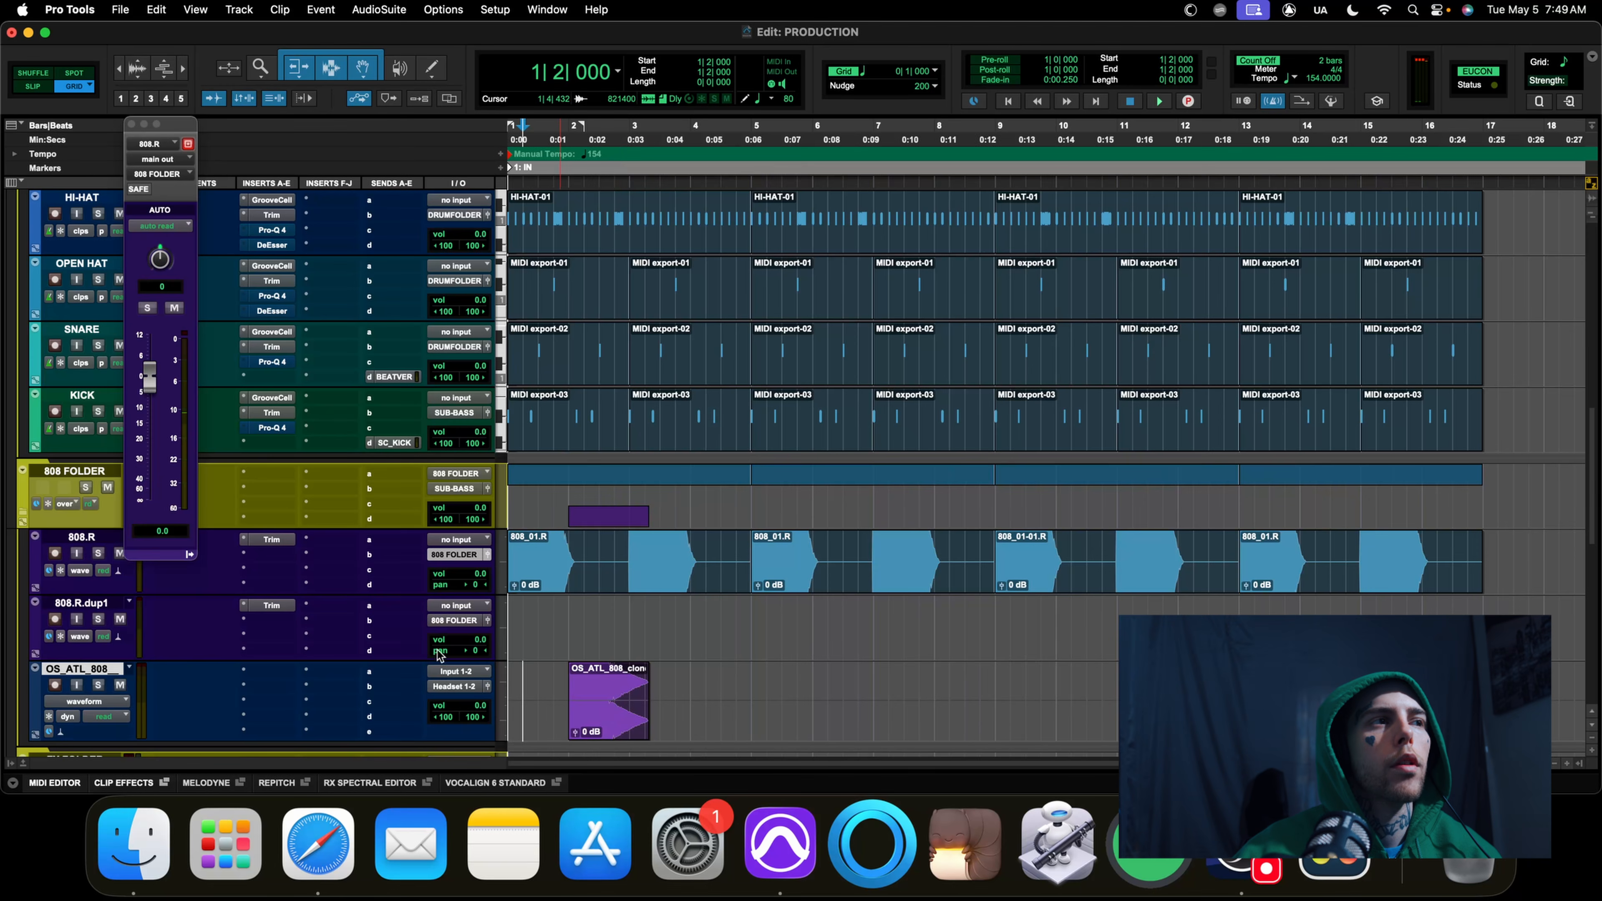
Change the width of the 808.R.dup1 track to Stereo and move the imported 808 clip onto it at bar 2
right_click(96, 606)
mouse_move(190, 673)
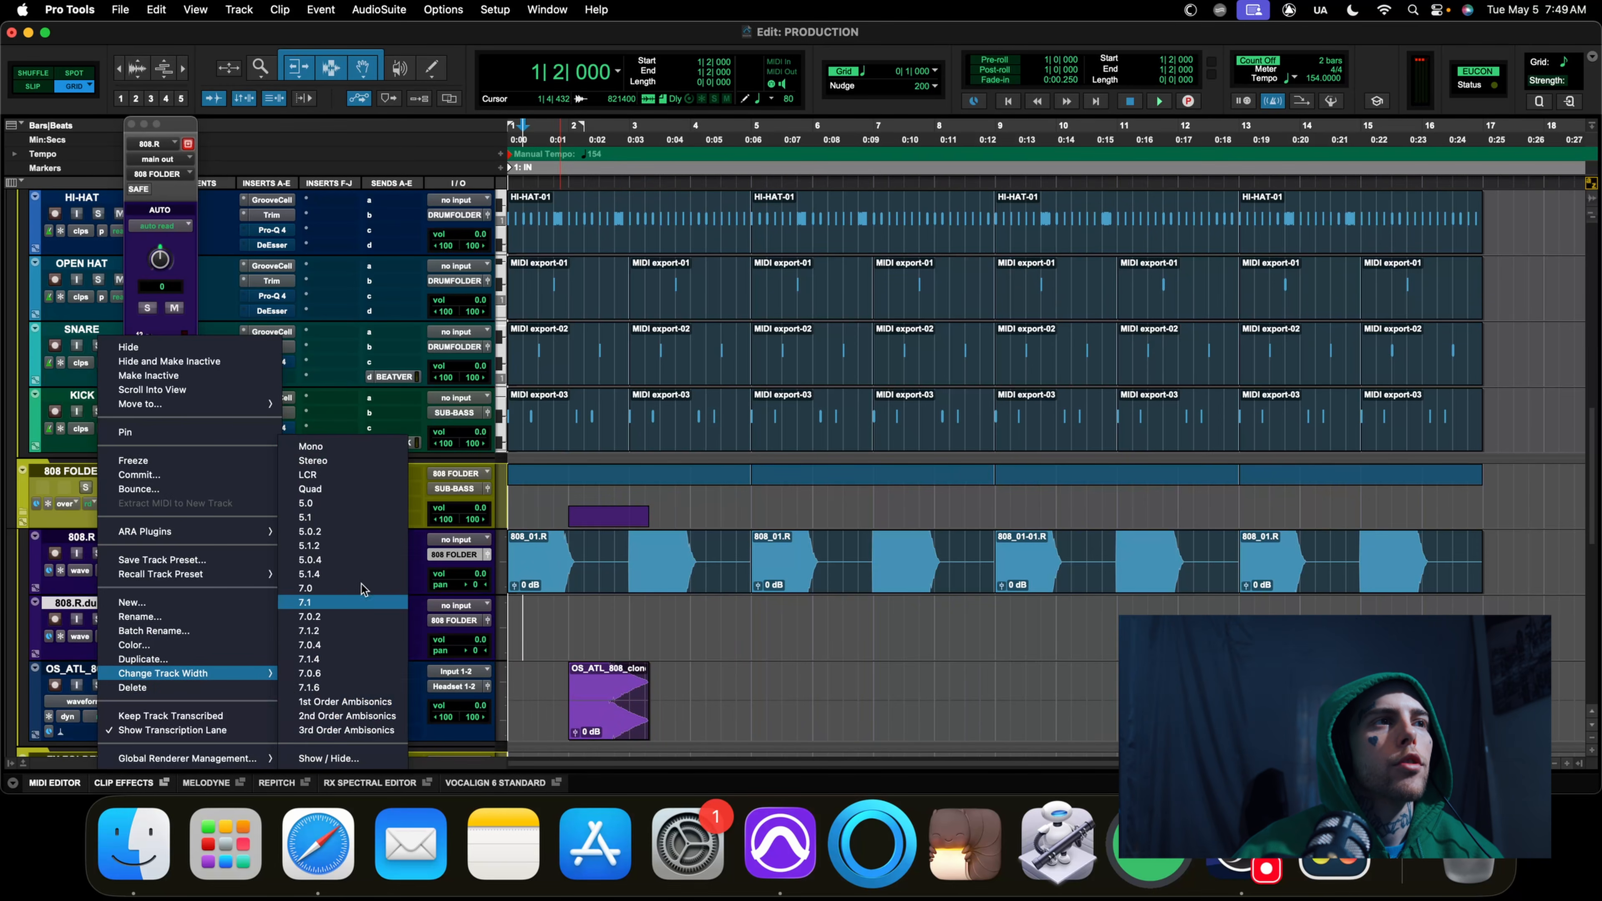
left_click(366, 461)
key("Return")
left_click_drag(622, 717, 618, 656)
Delete the emptied OS_ATL_808 track and split the 808.R.dup1 track into mono
right_click(108, 673)
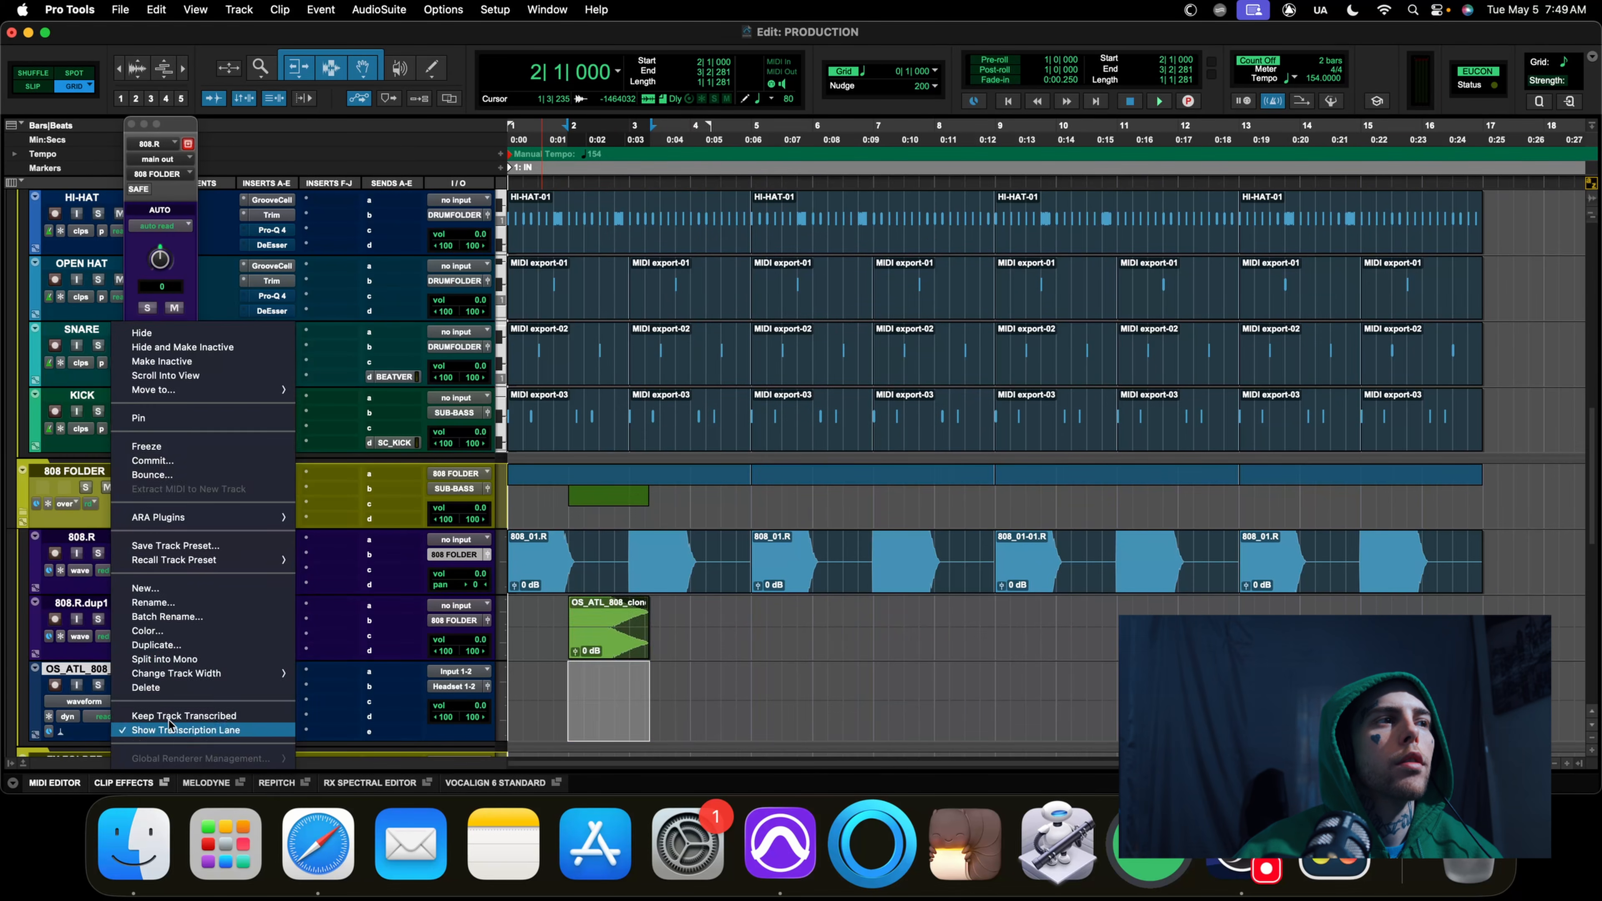
left_click(160, 659)
Delete the stereo 808.R.dup1 track and the 808.R.dup1.L track together with their clips
left_click(544, 676)
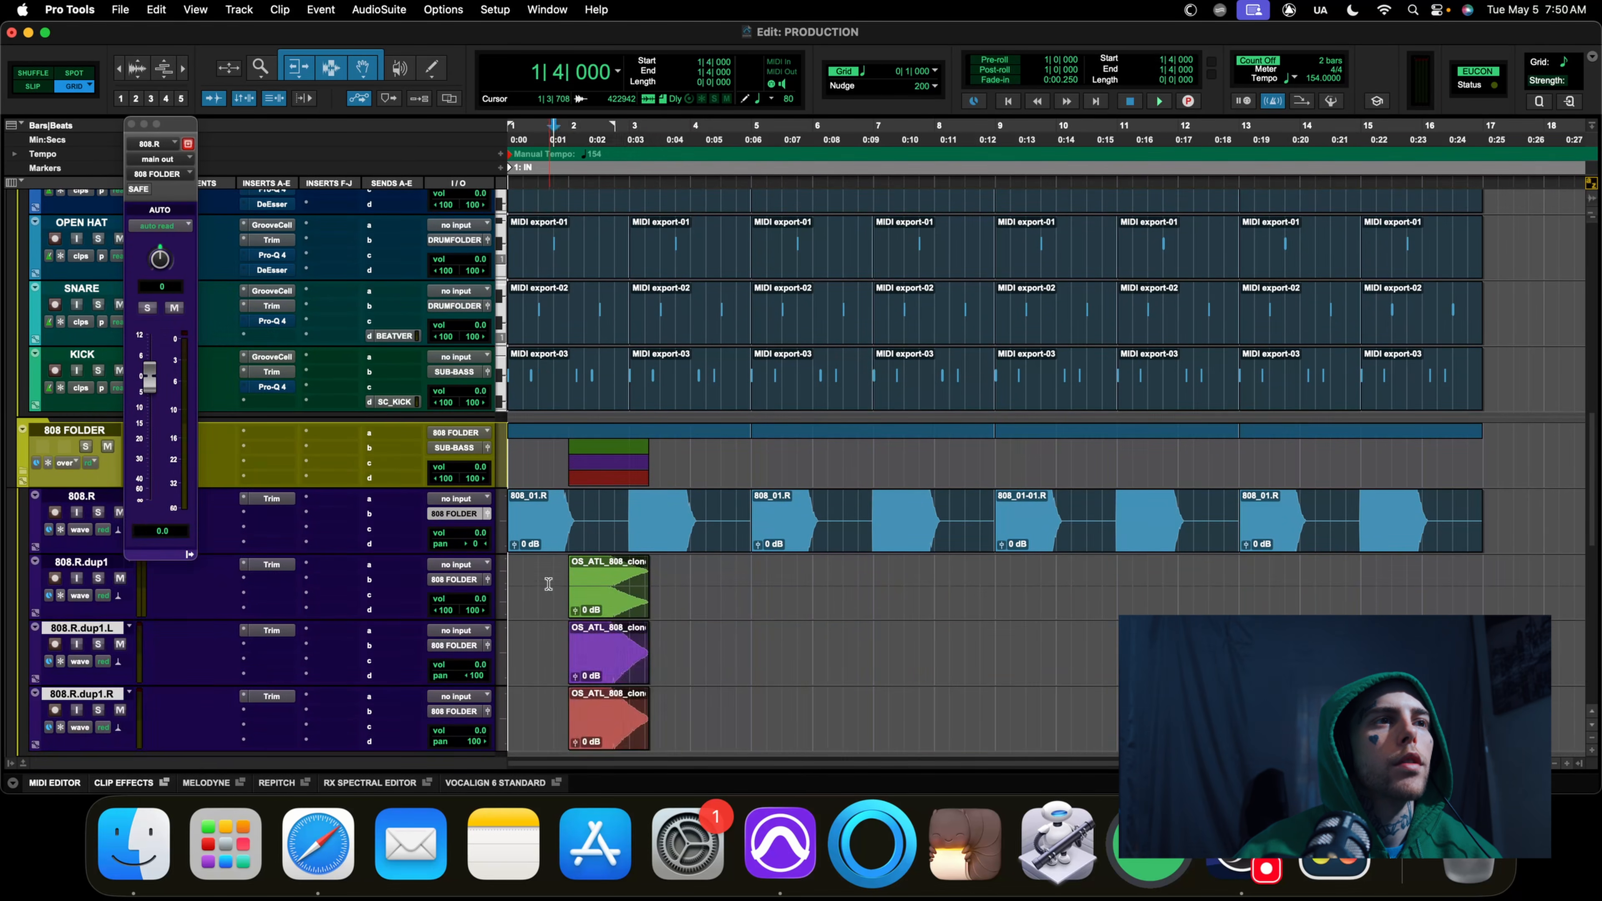
right_click(112, 638)
left_click(230, 691)
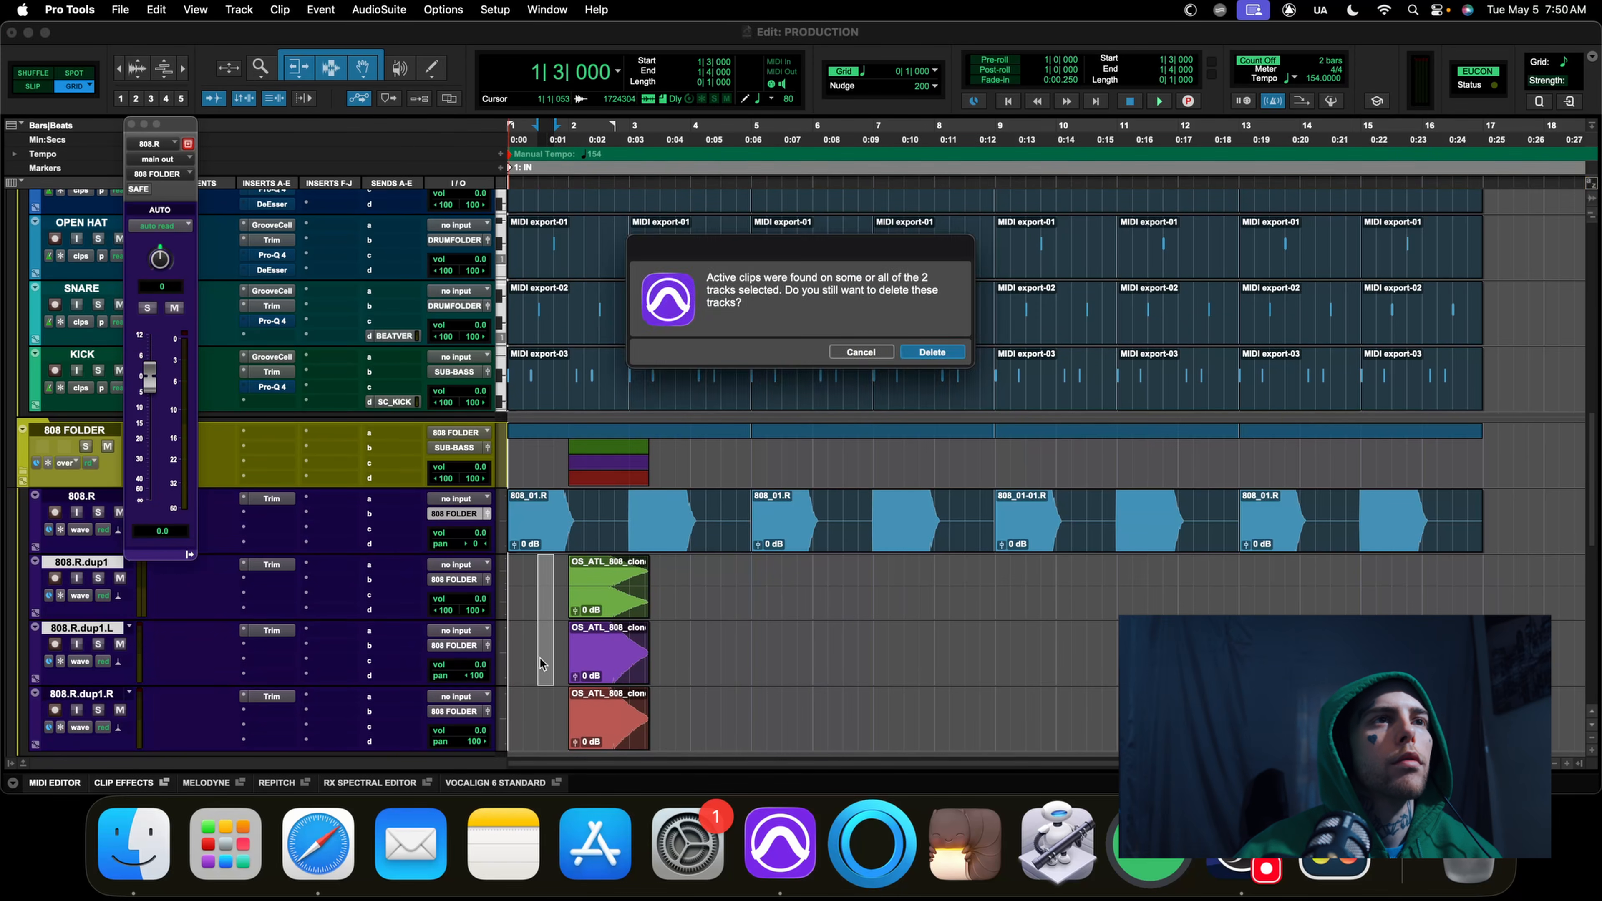
key("Return")
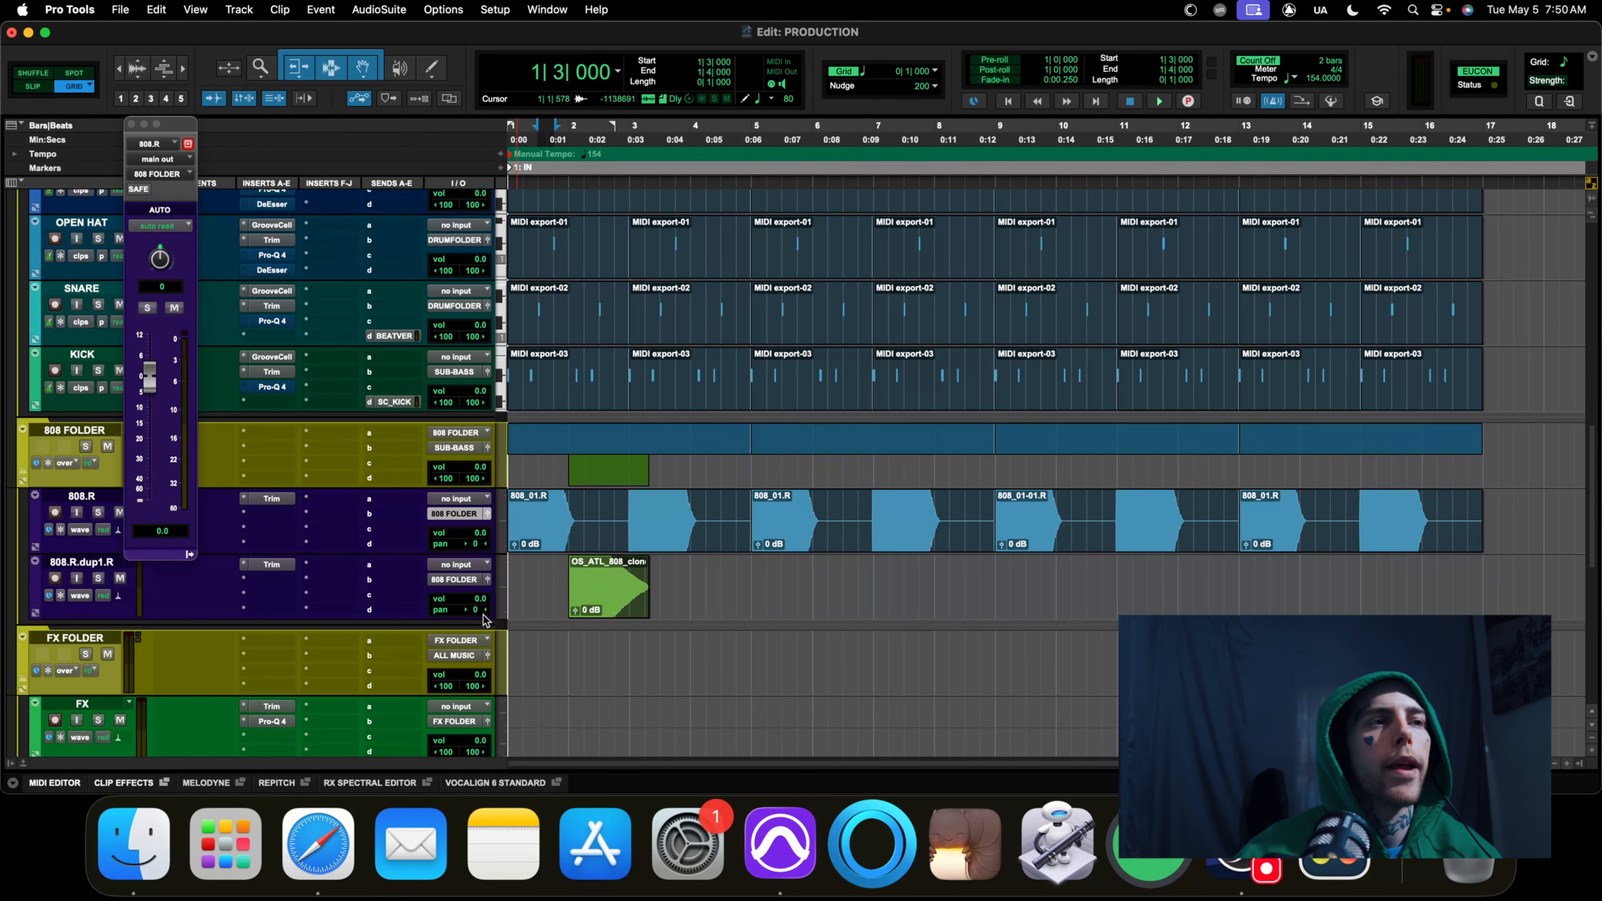
Move the OS_ATL_808 clip on the 808.R.dup1.R track to 2|3|000 and audition it with the beat
key("space")
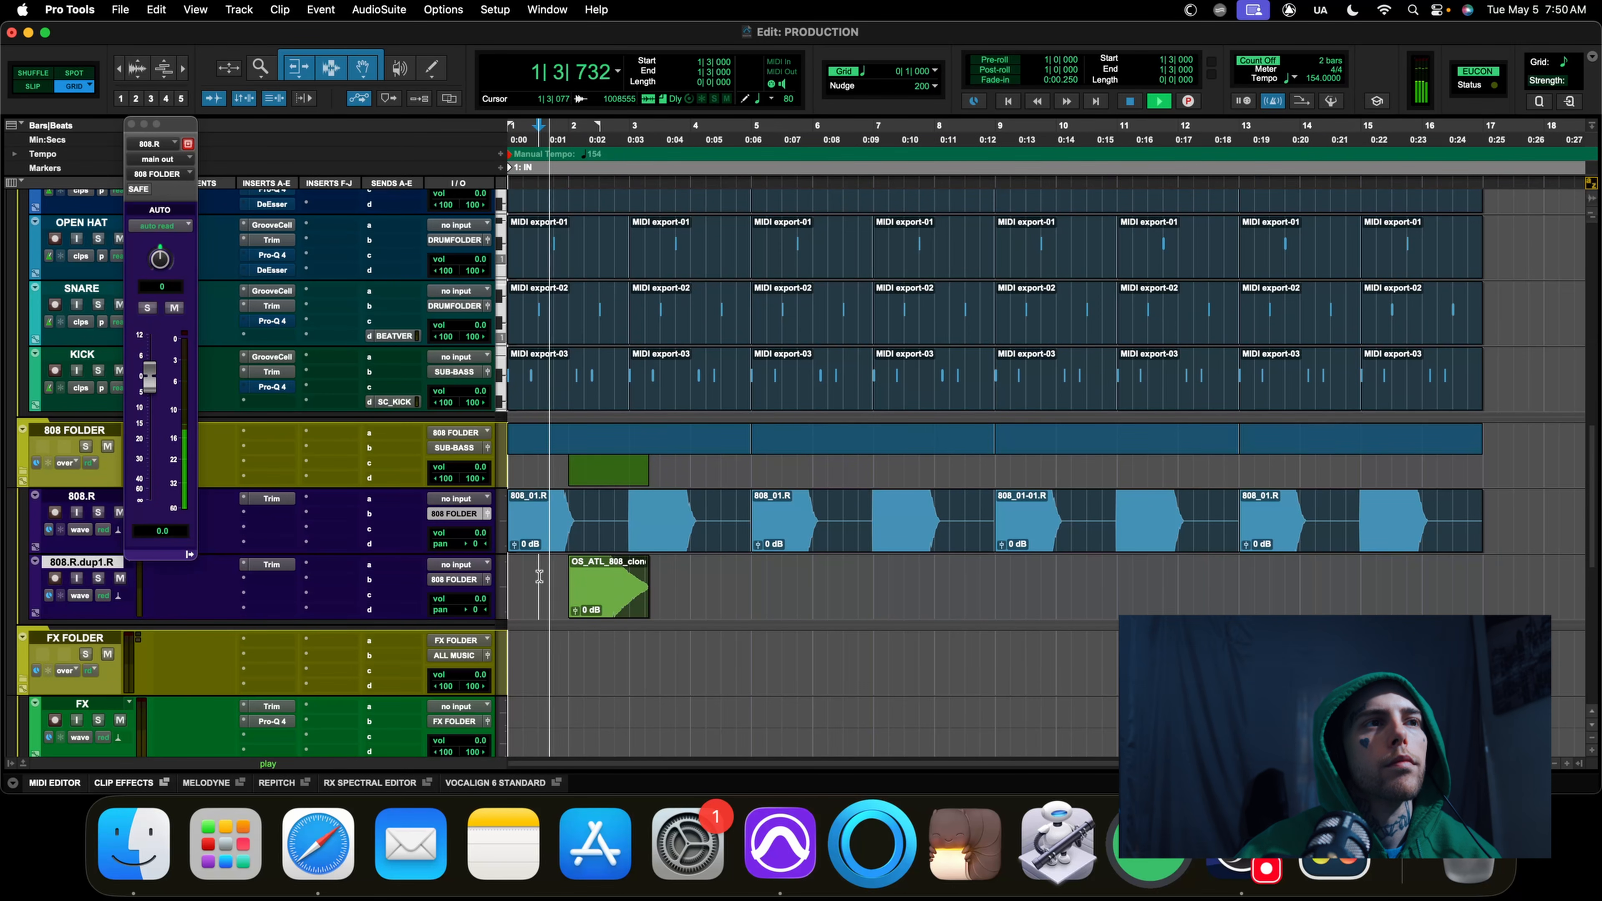
key("space")
left_click_drag(591, 596, 621, 596)
left_click(548, 594)
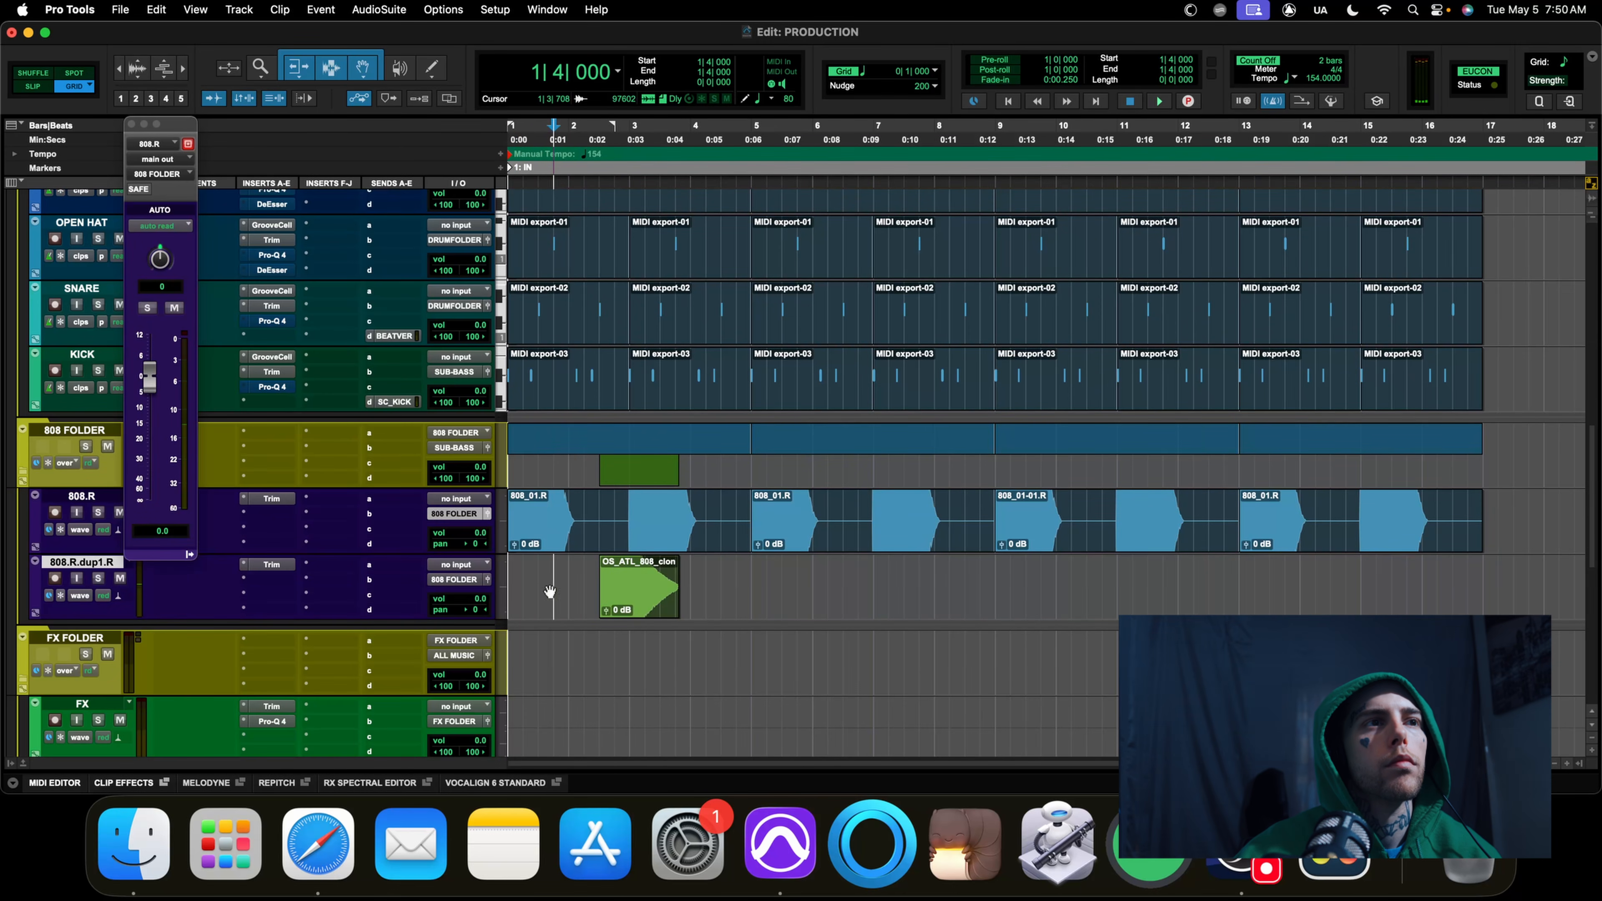
key("space")
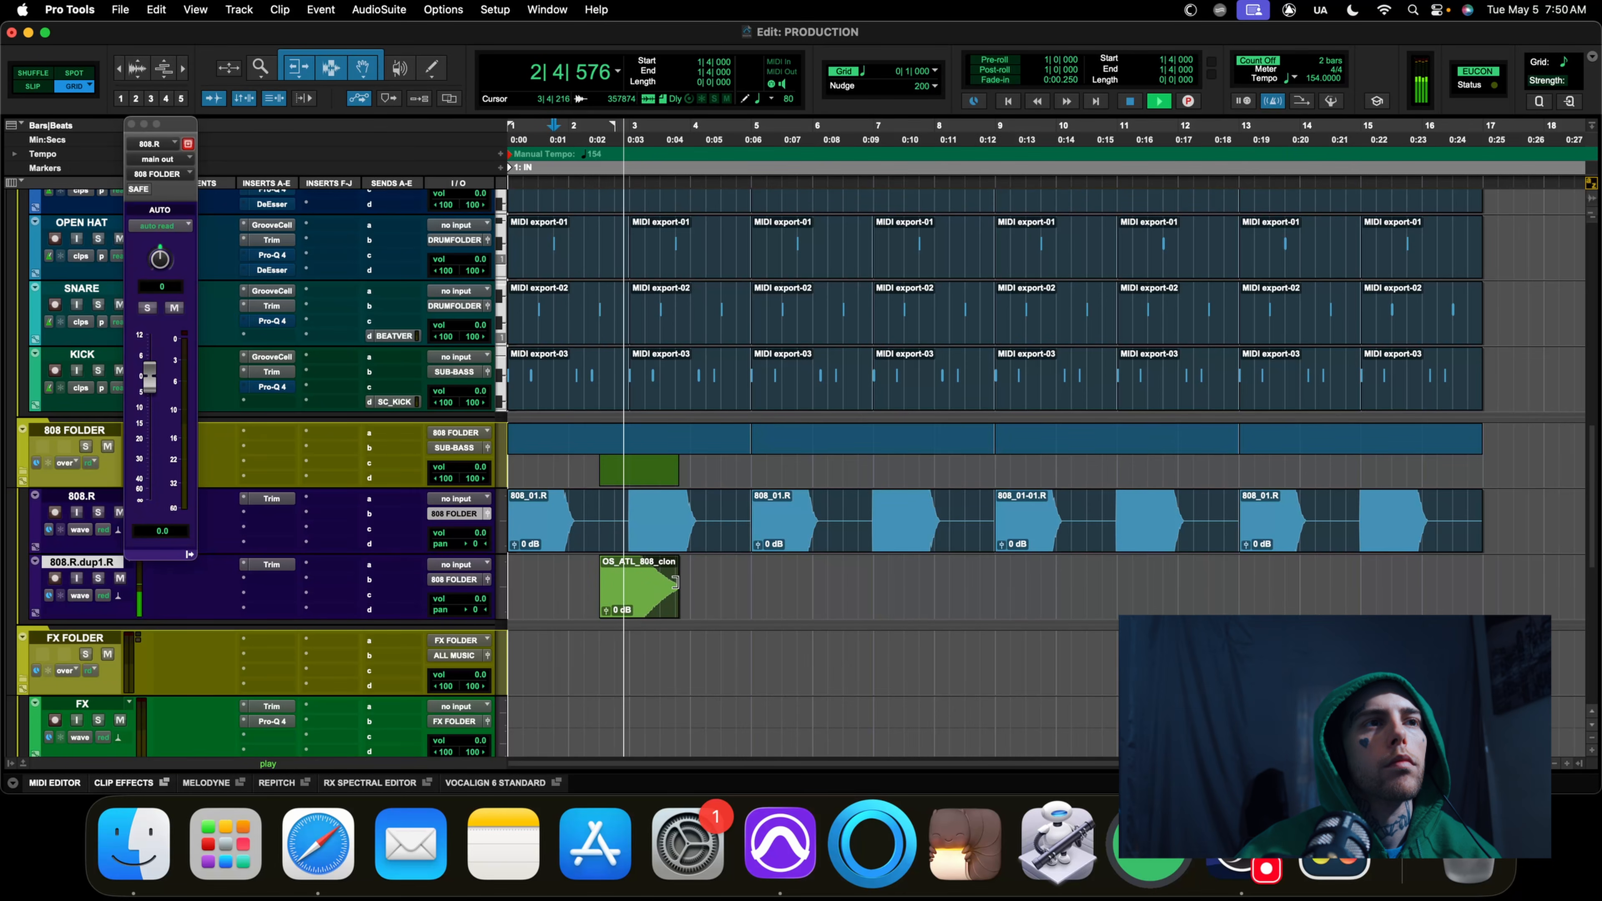
key("space")
left_click(511, 576)
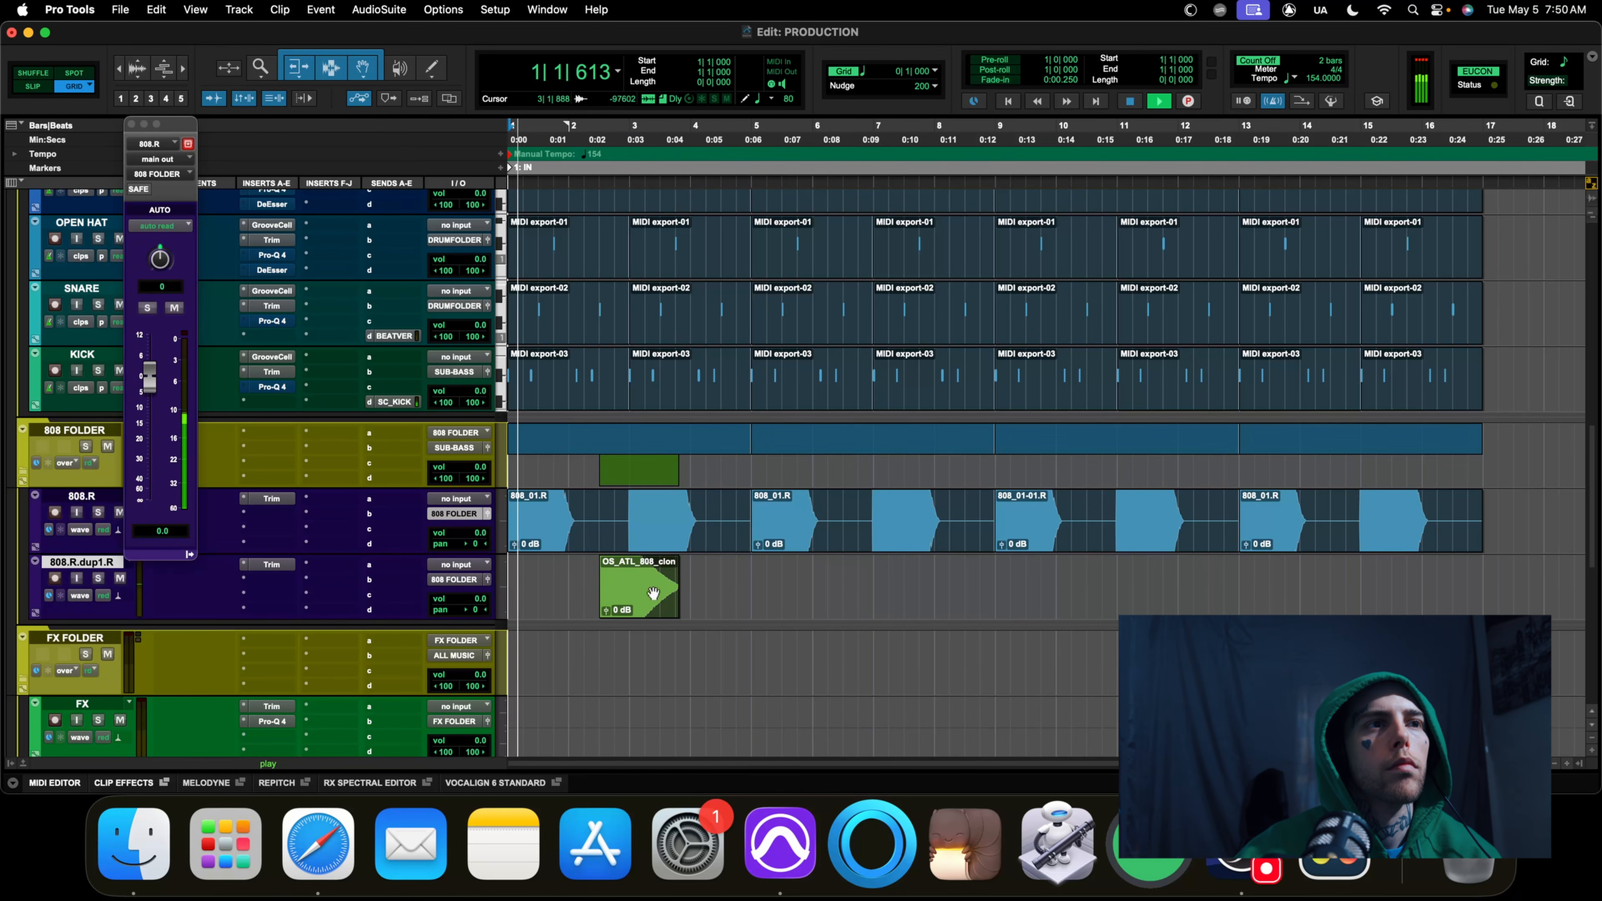
left_click(640, 598)
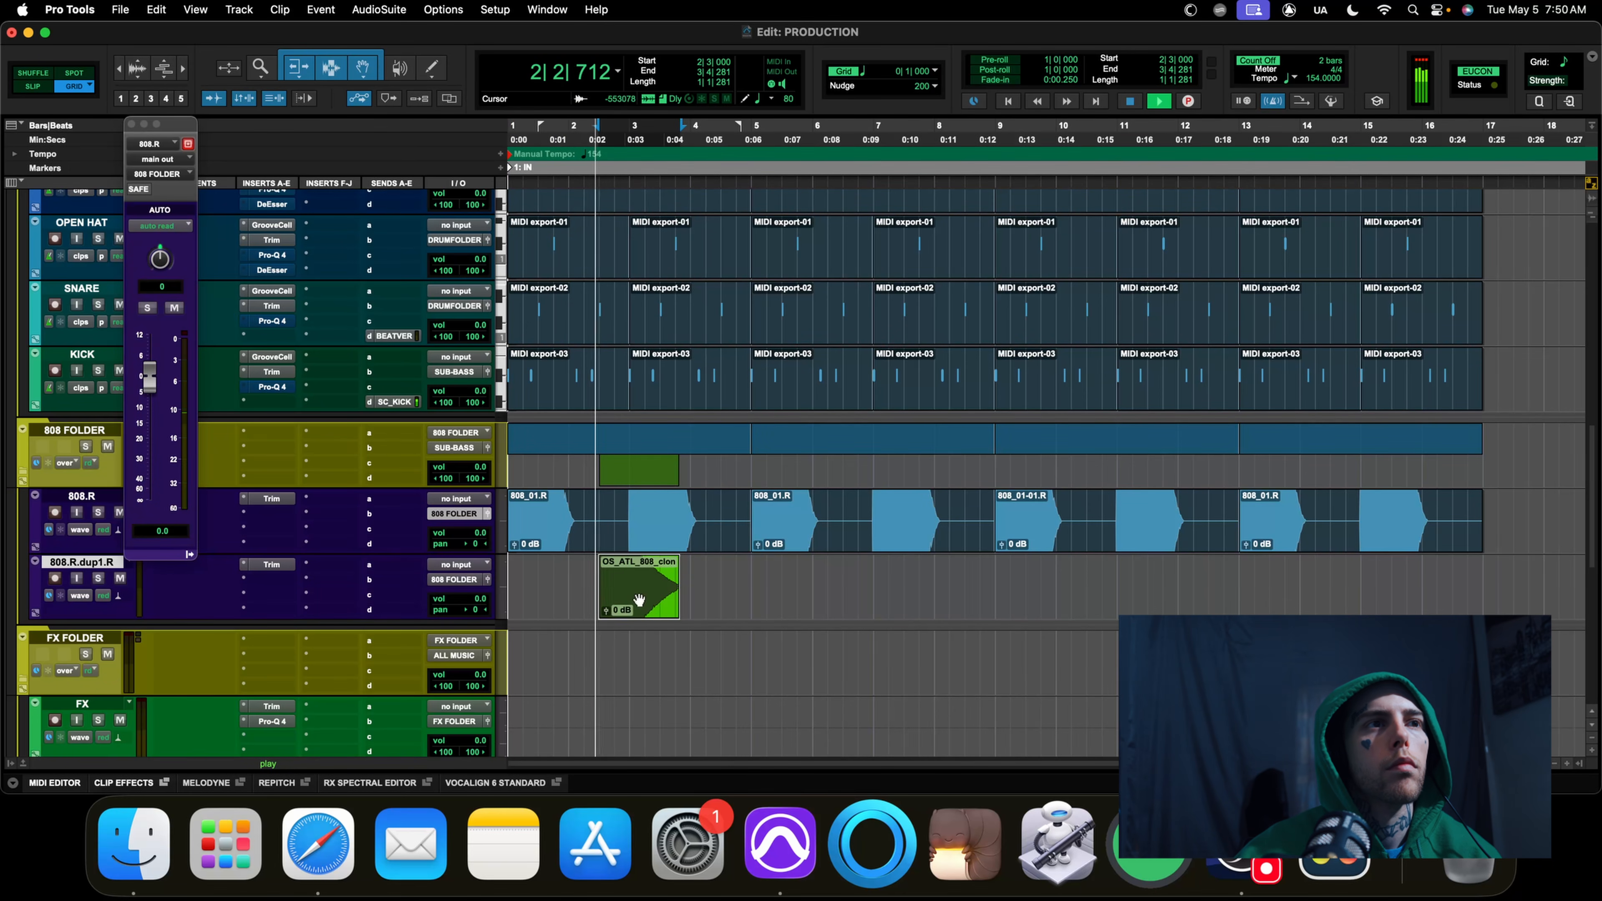
key("space")
Set the grid to 1/8 note, move the OS_ATL_808 clip to 2|2|480 and audition it from 1|2|000
left_click(932, 71)
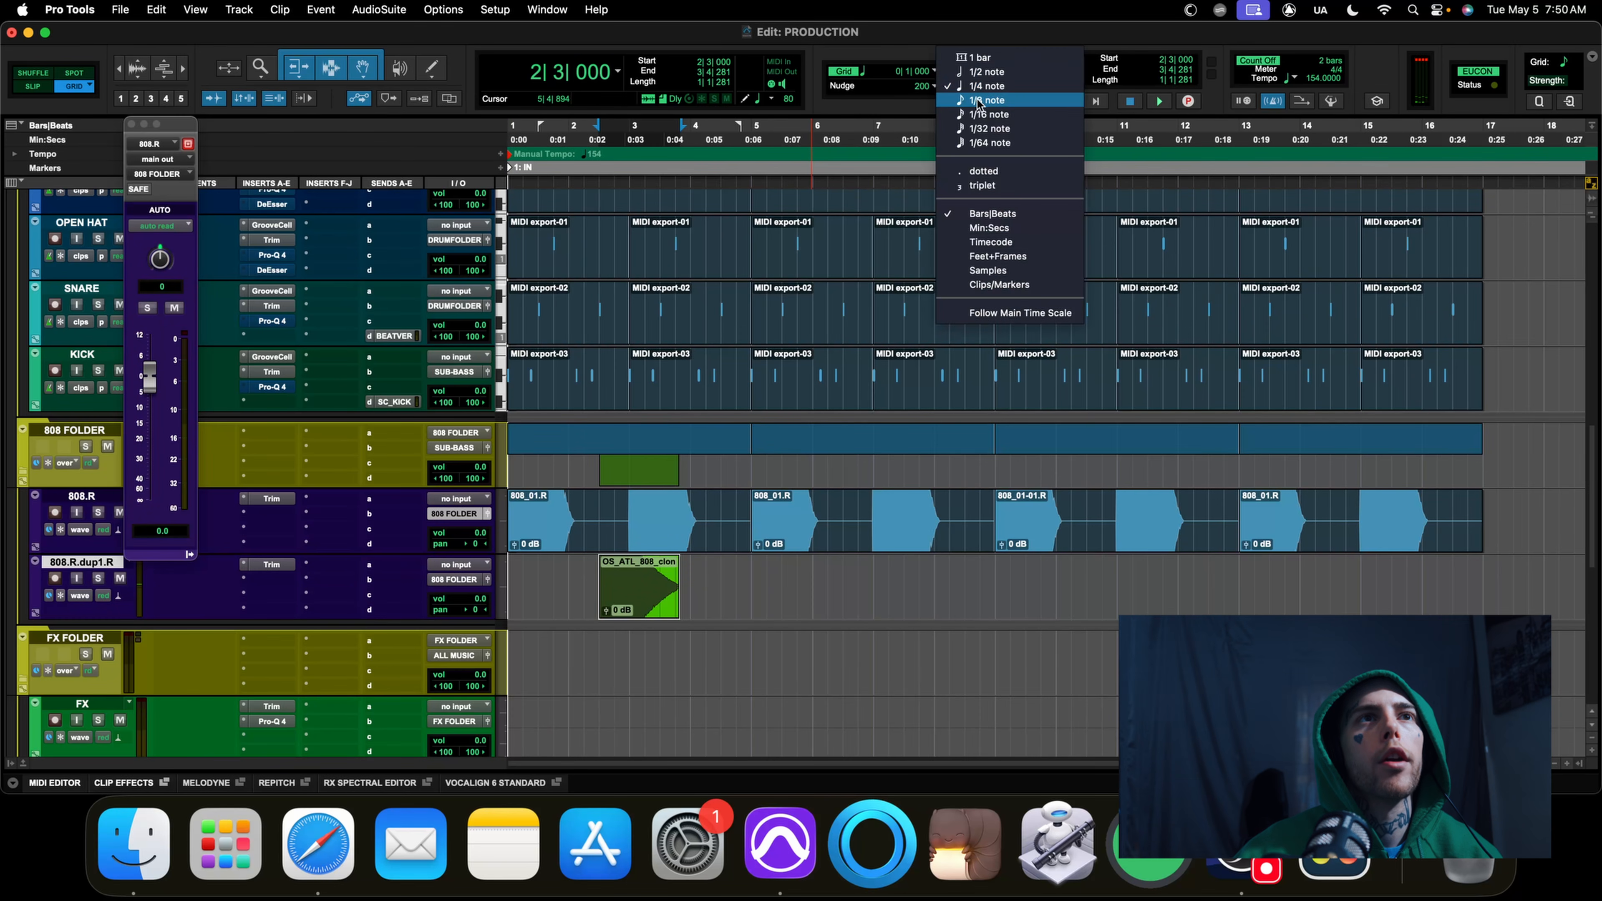
left_click(1004, 102)
left_click(631, 513)
key("t")
key("t")
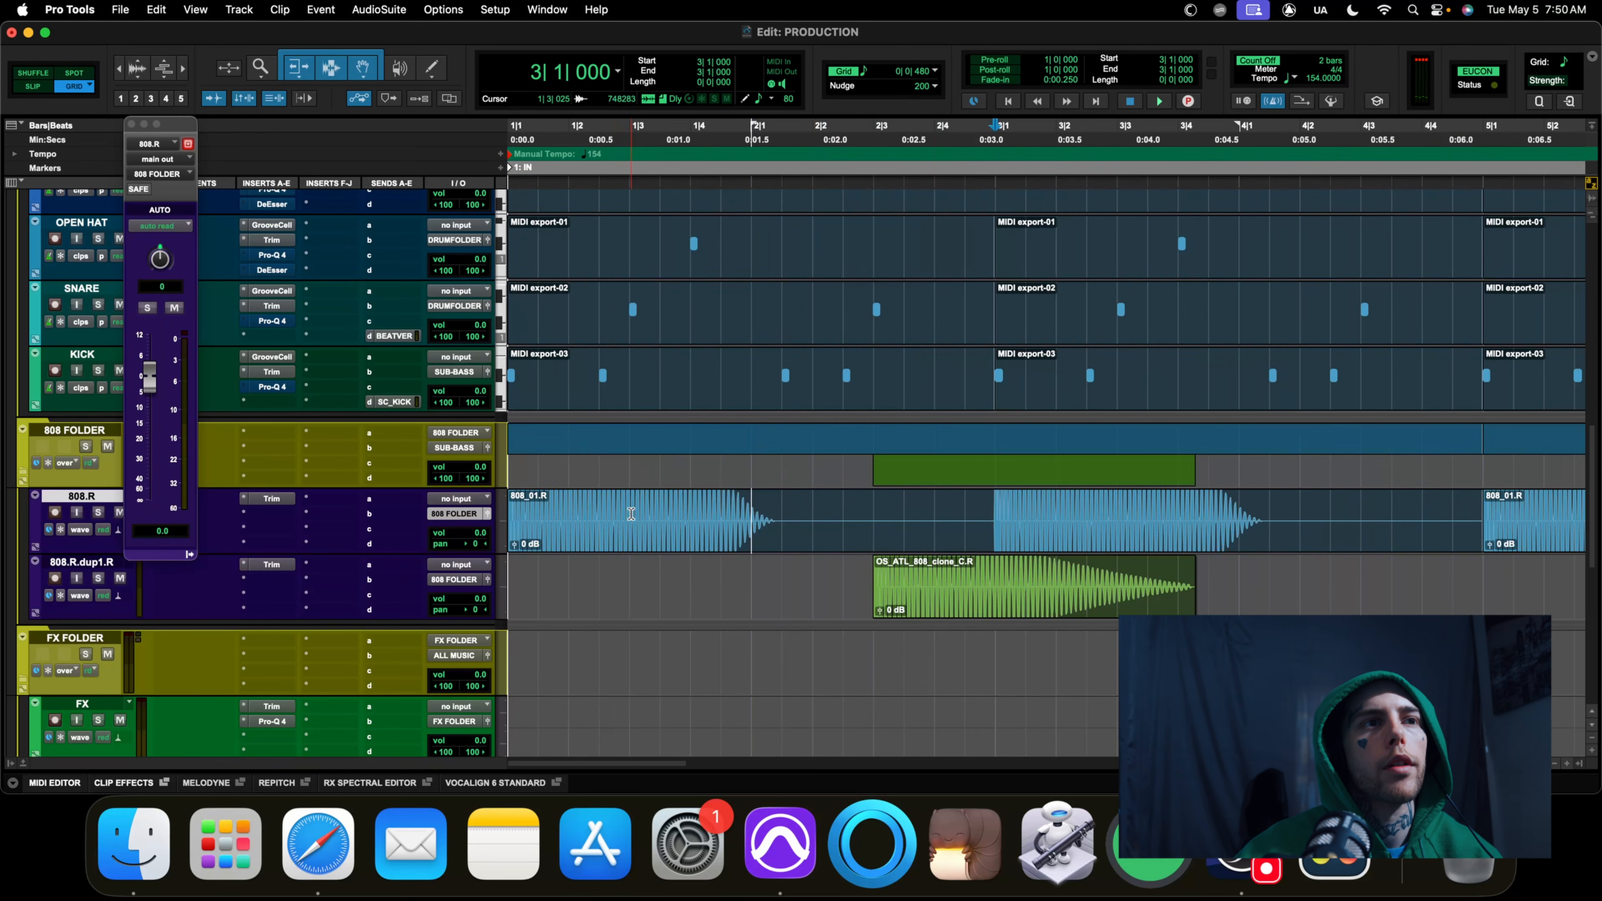
left_click_drag(1023, 616, 982, 605)
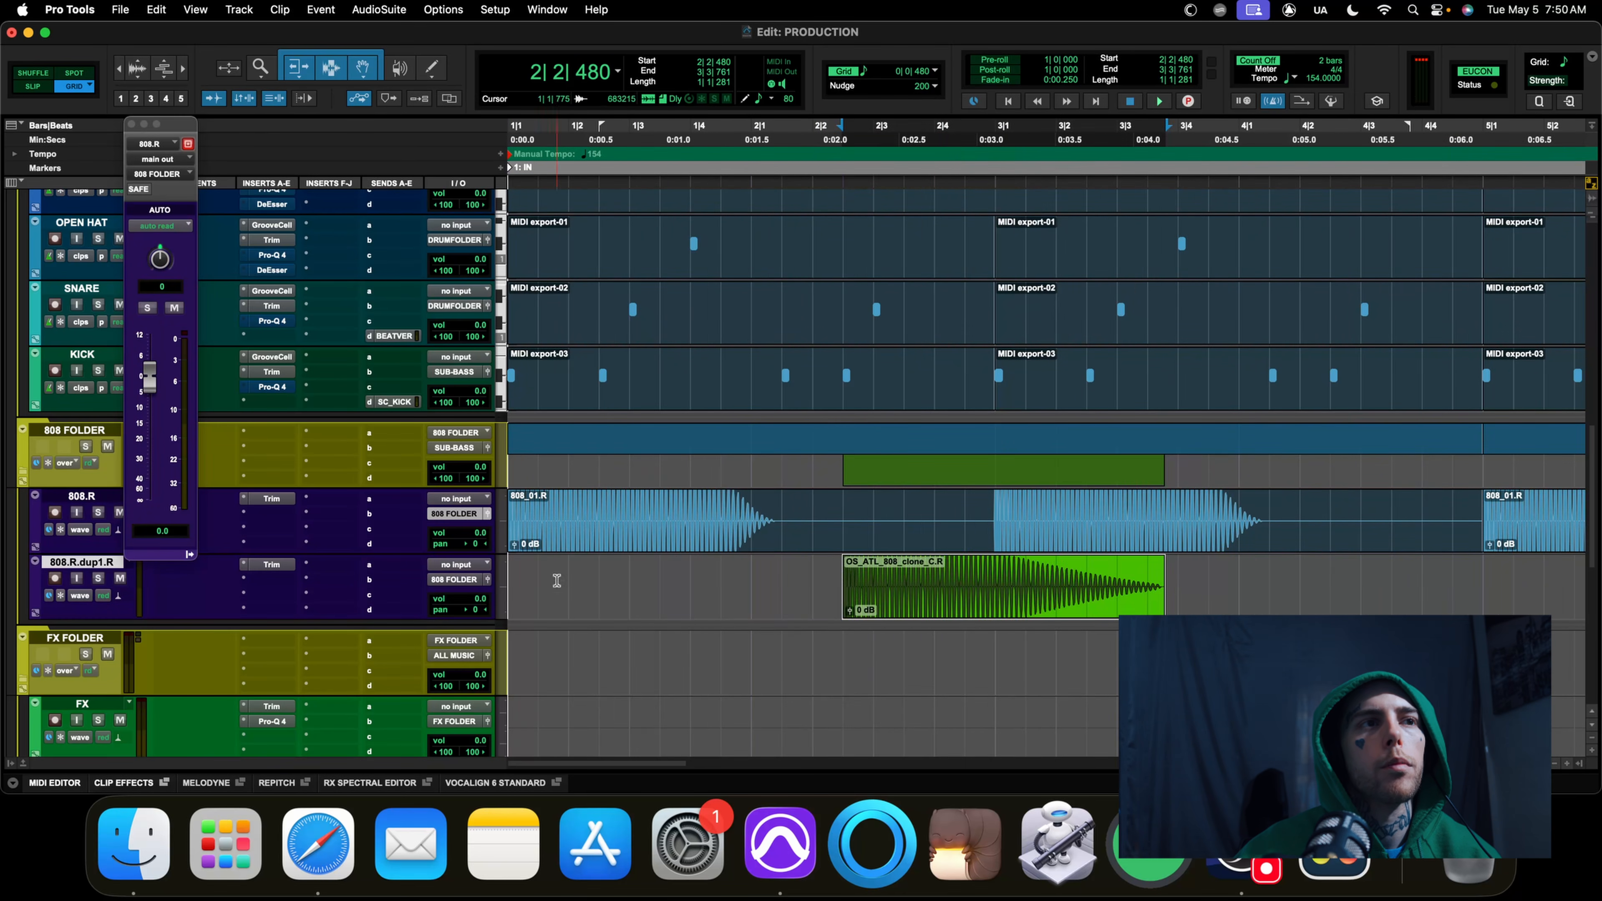
left_click(584, 577)
key("space")
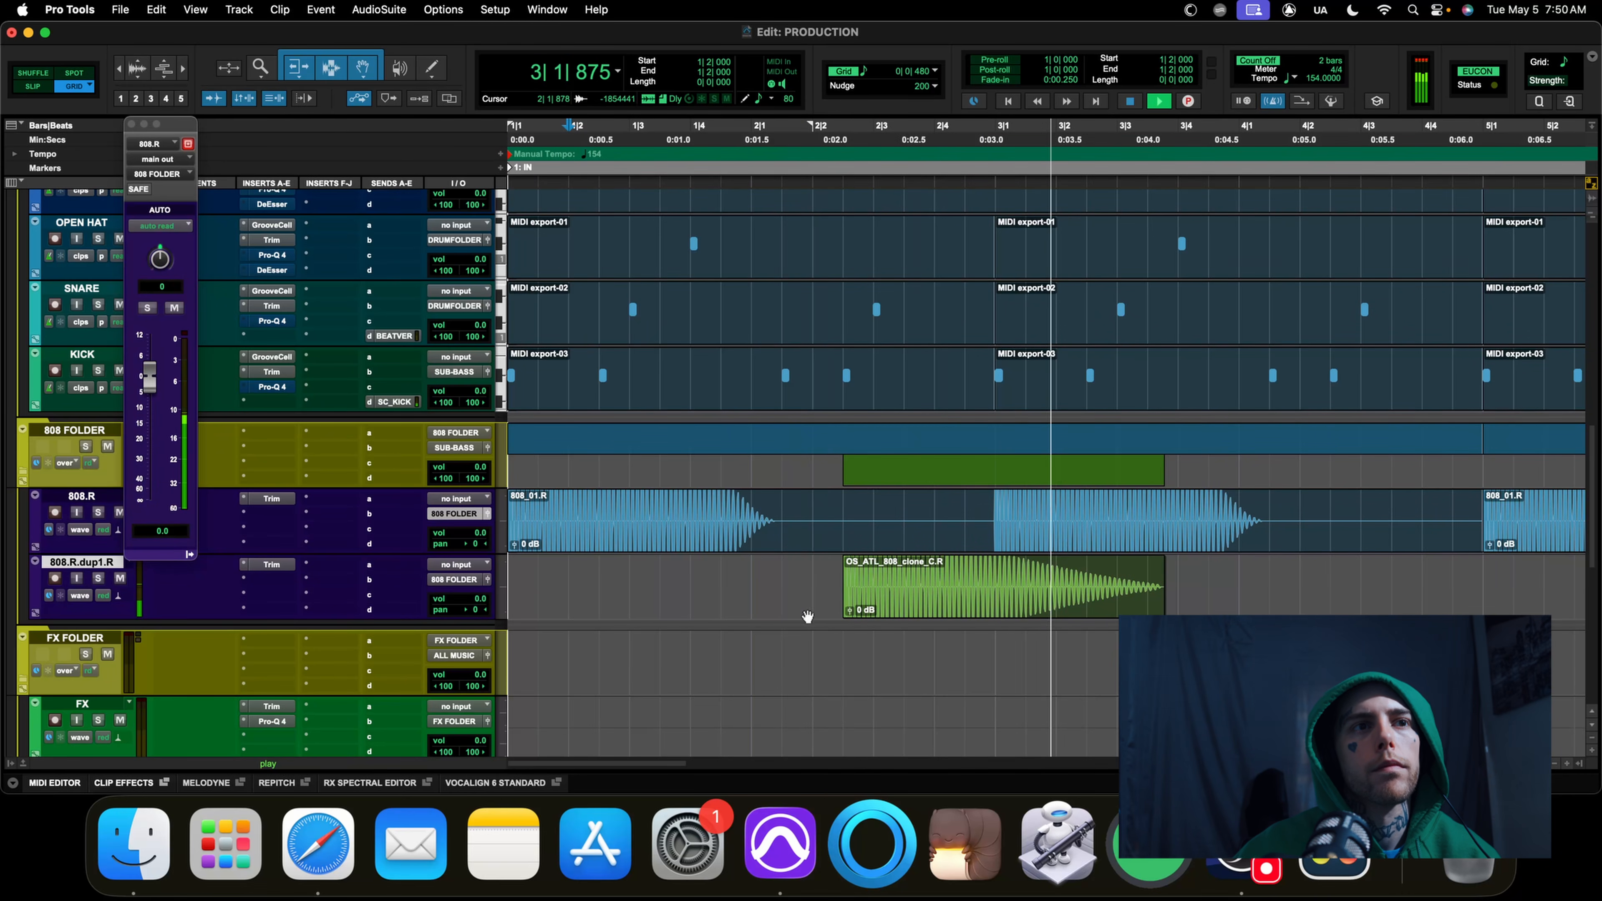
key("space")
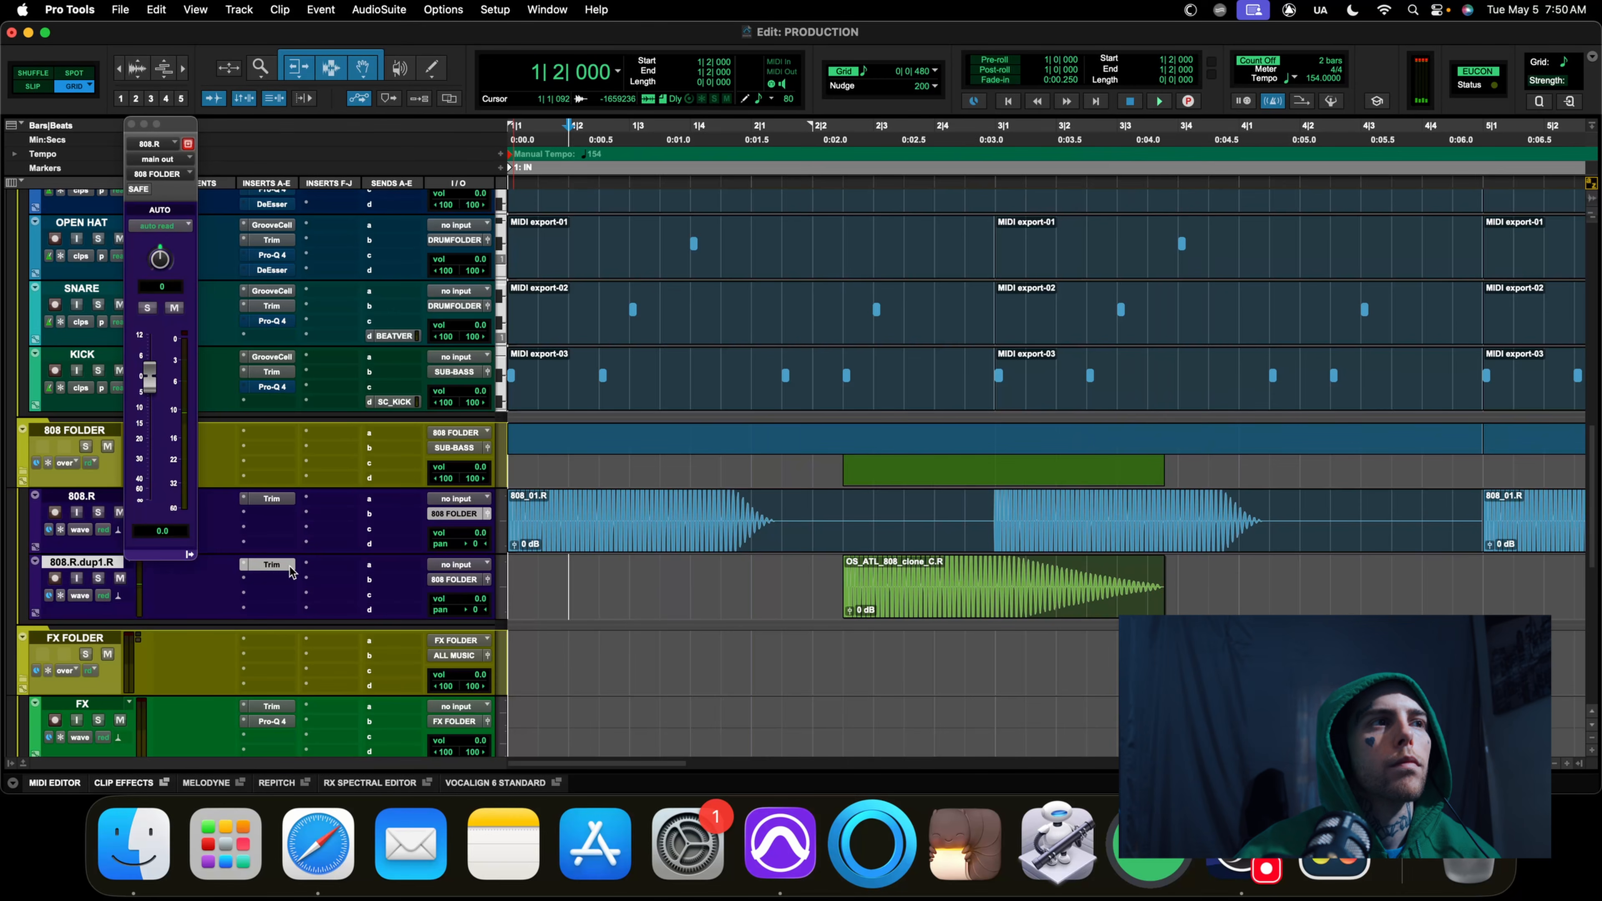
Lower the Trim gain on the 808.R.dup1.R track to -9.0 dB while checking playback, and close the plug-in window
left_click(271, 565)
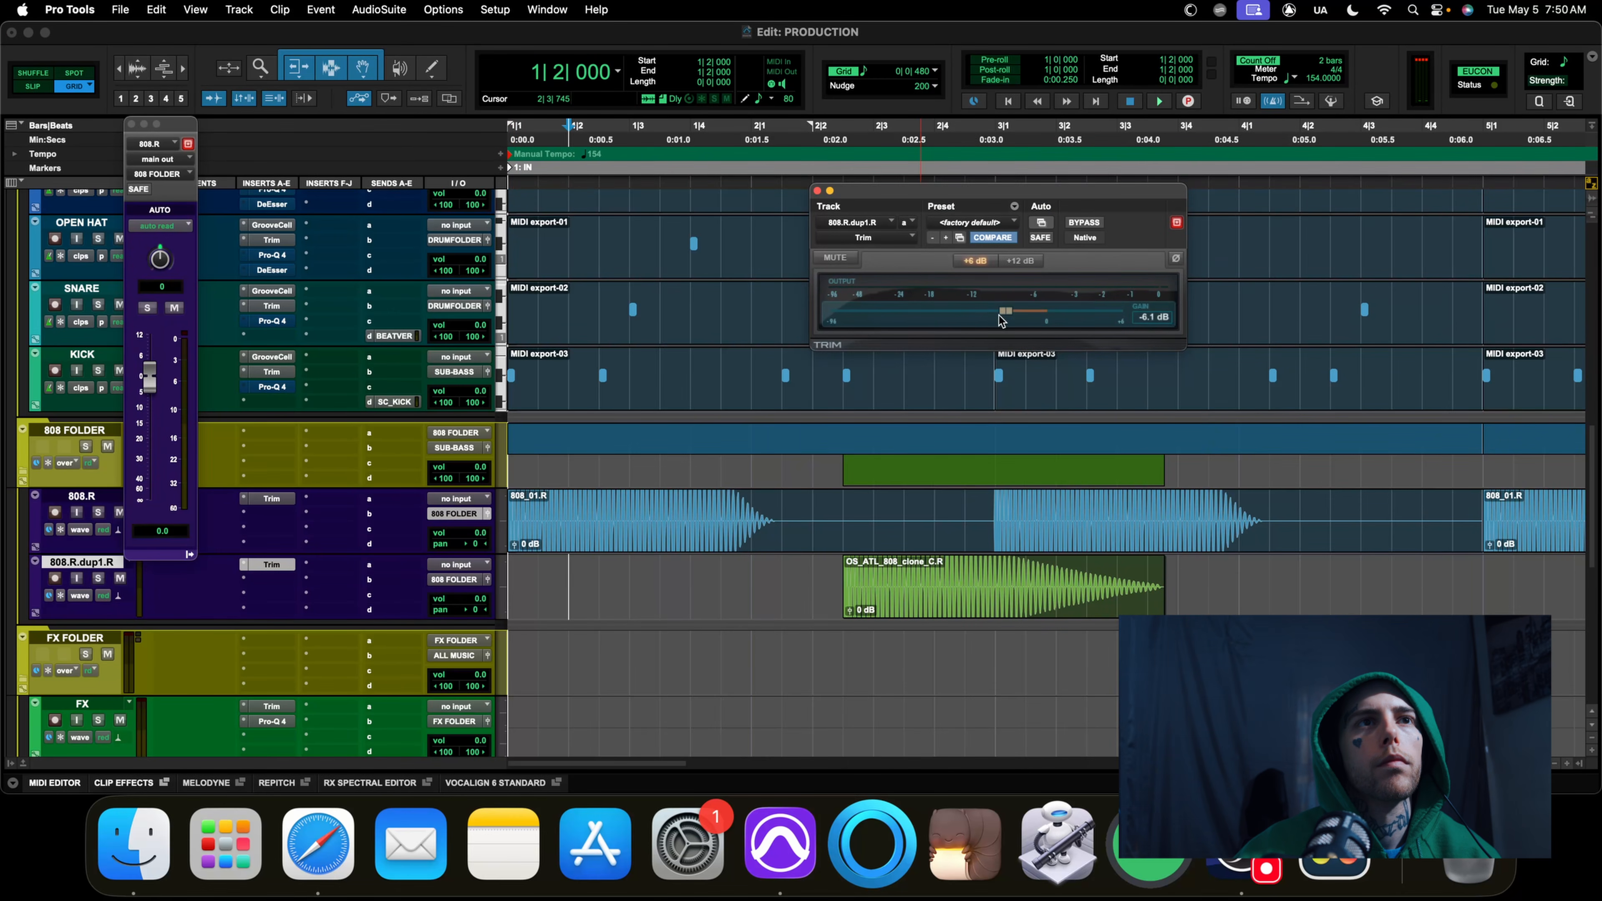
key("space")
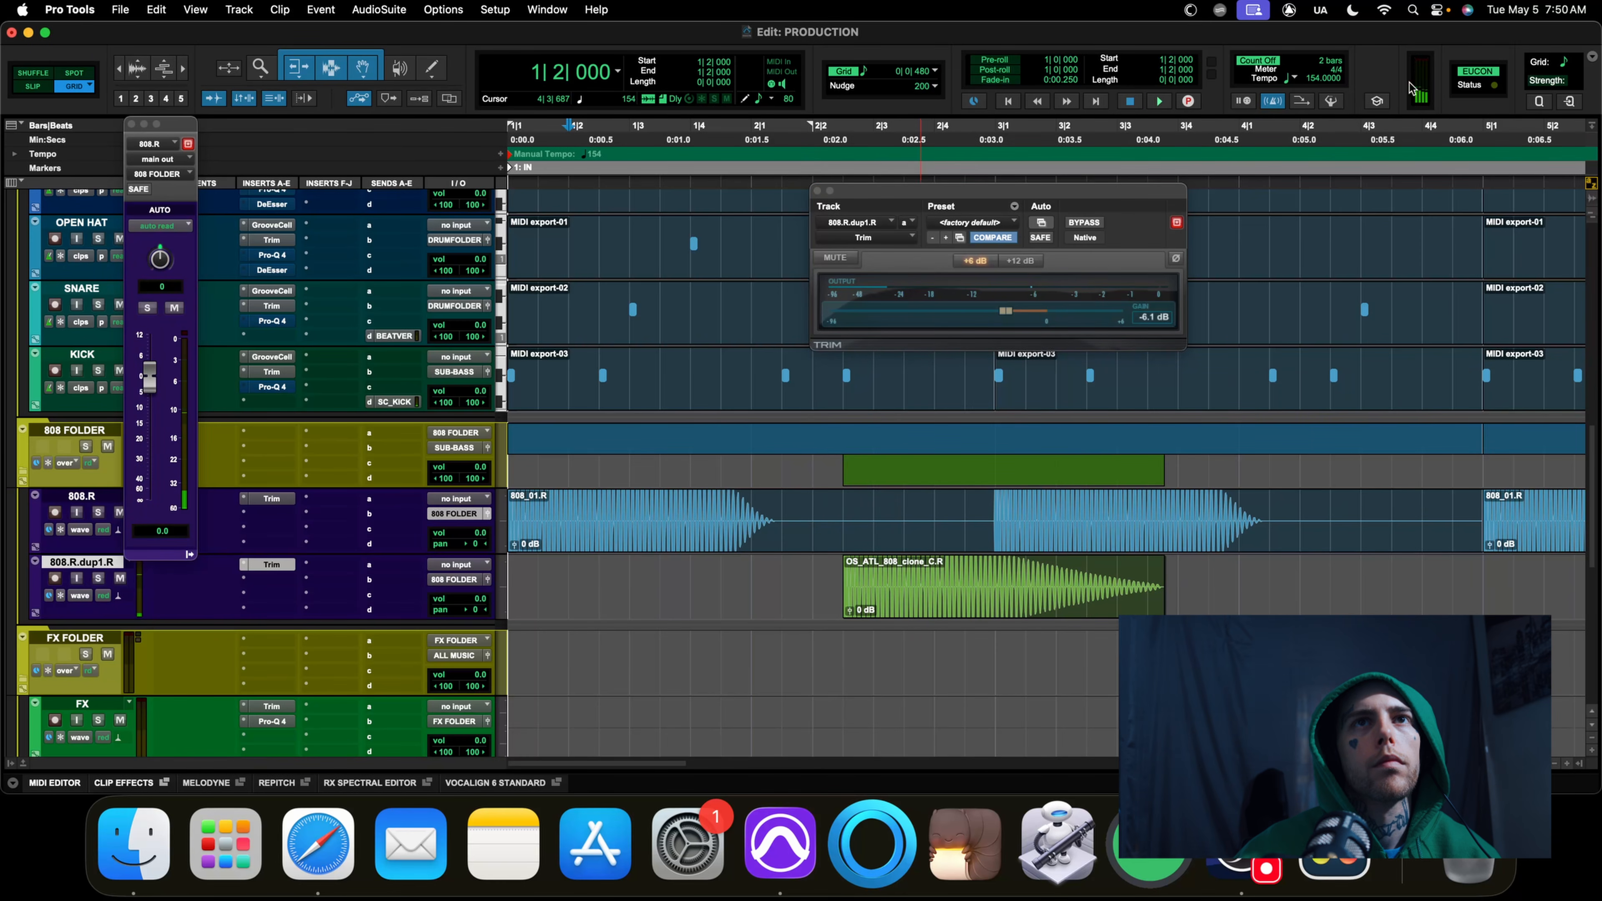
key("space")
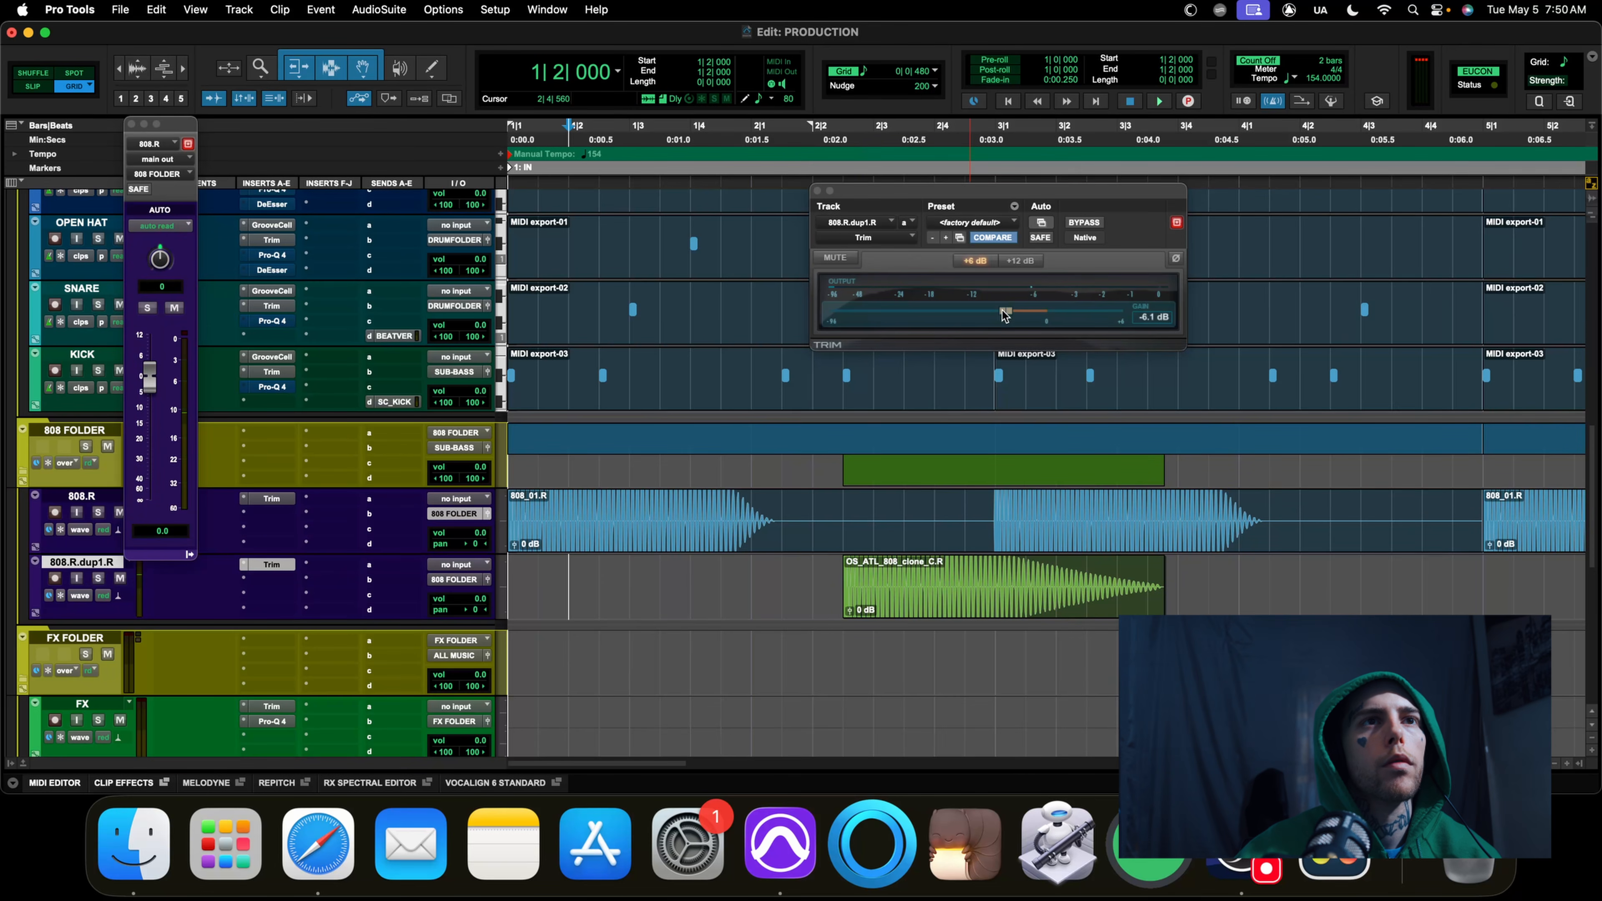
key("space")
left_click_drag(976, 313, 983, 311)
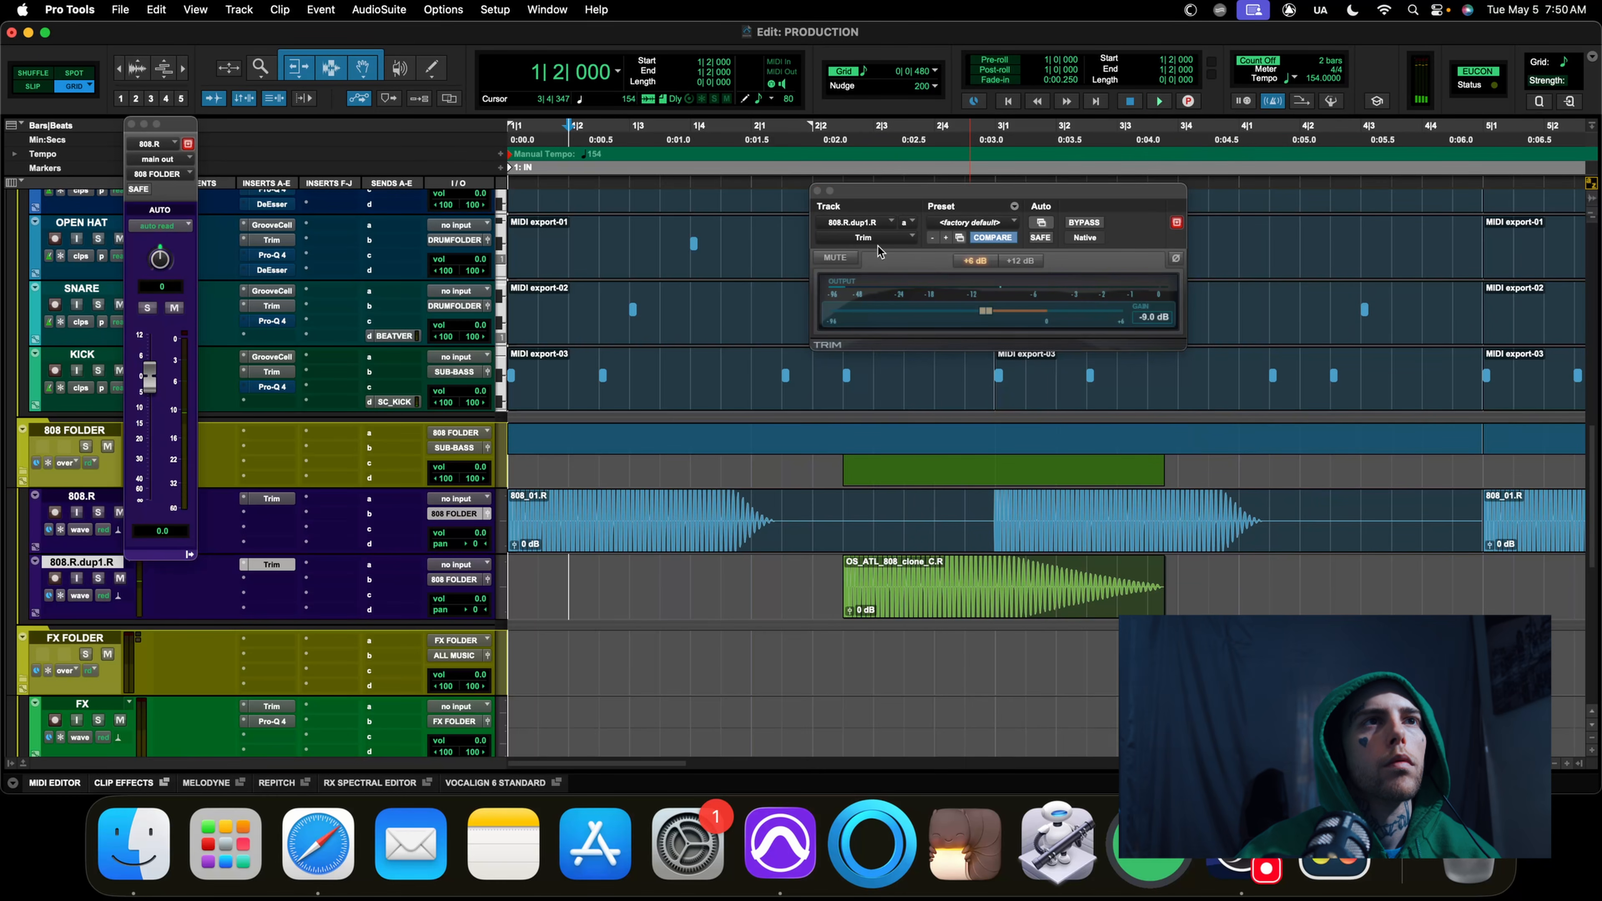
left_click(818, 191, "alt")
Audition the beat with the layered 808 clip from 1|1|000
key("r")
key("r")
key("t")
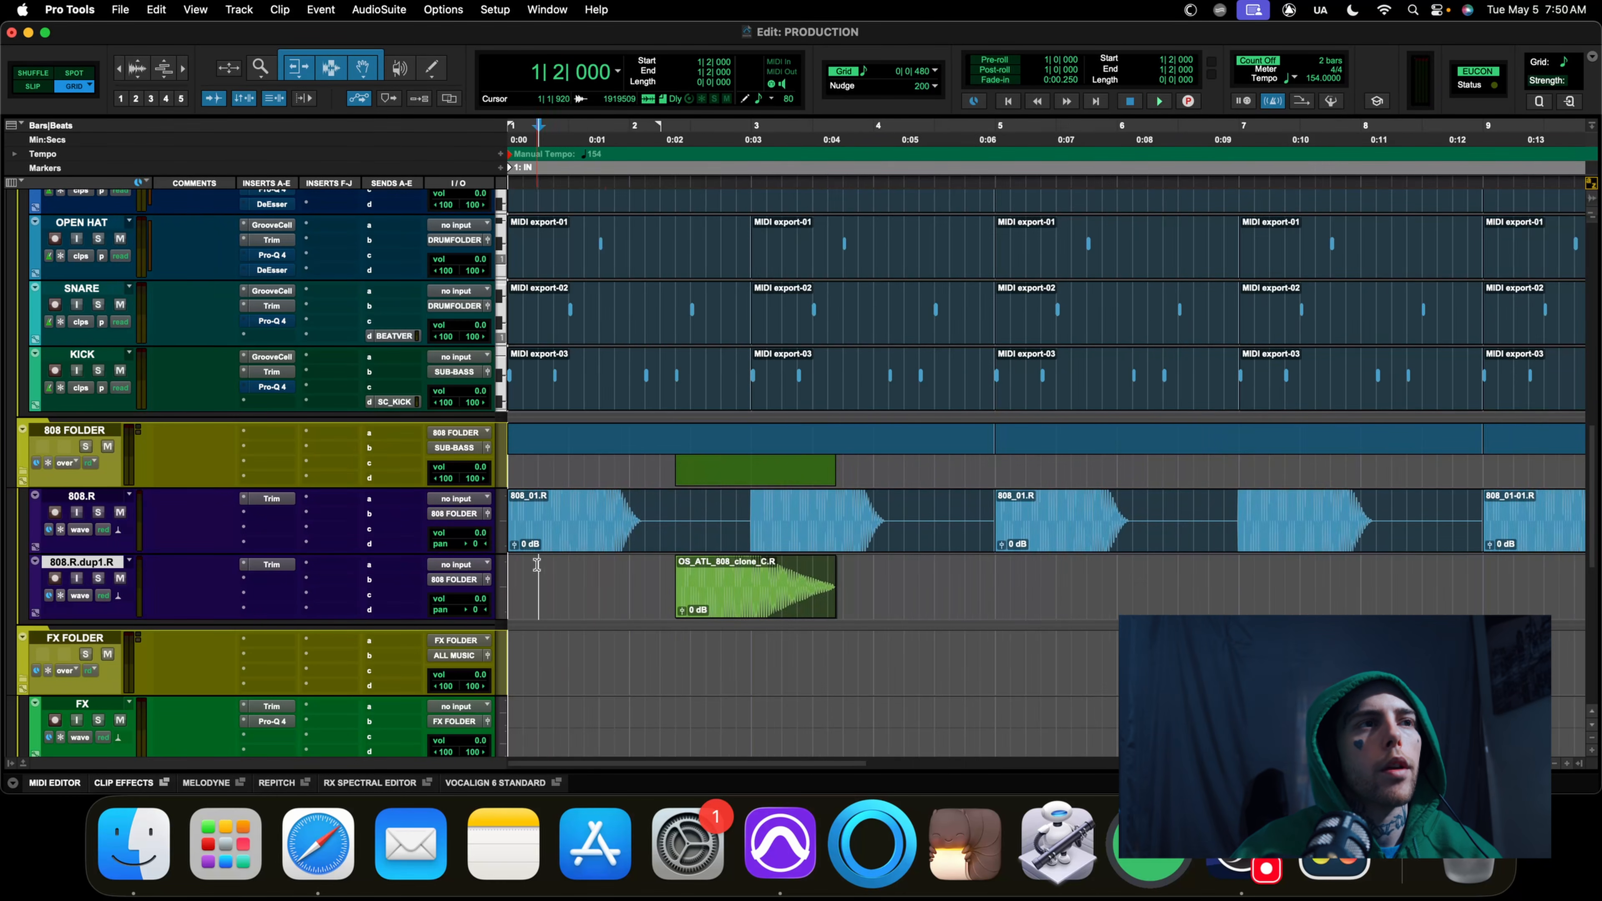
key("r")
key("space")
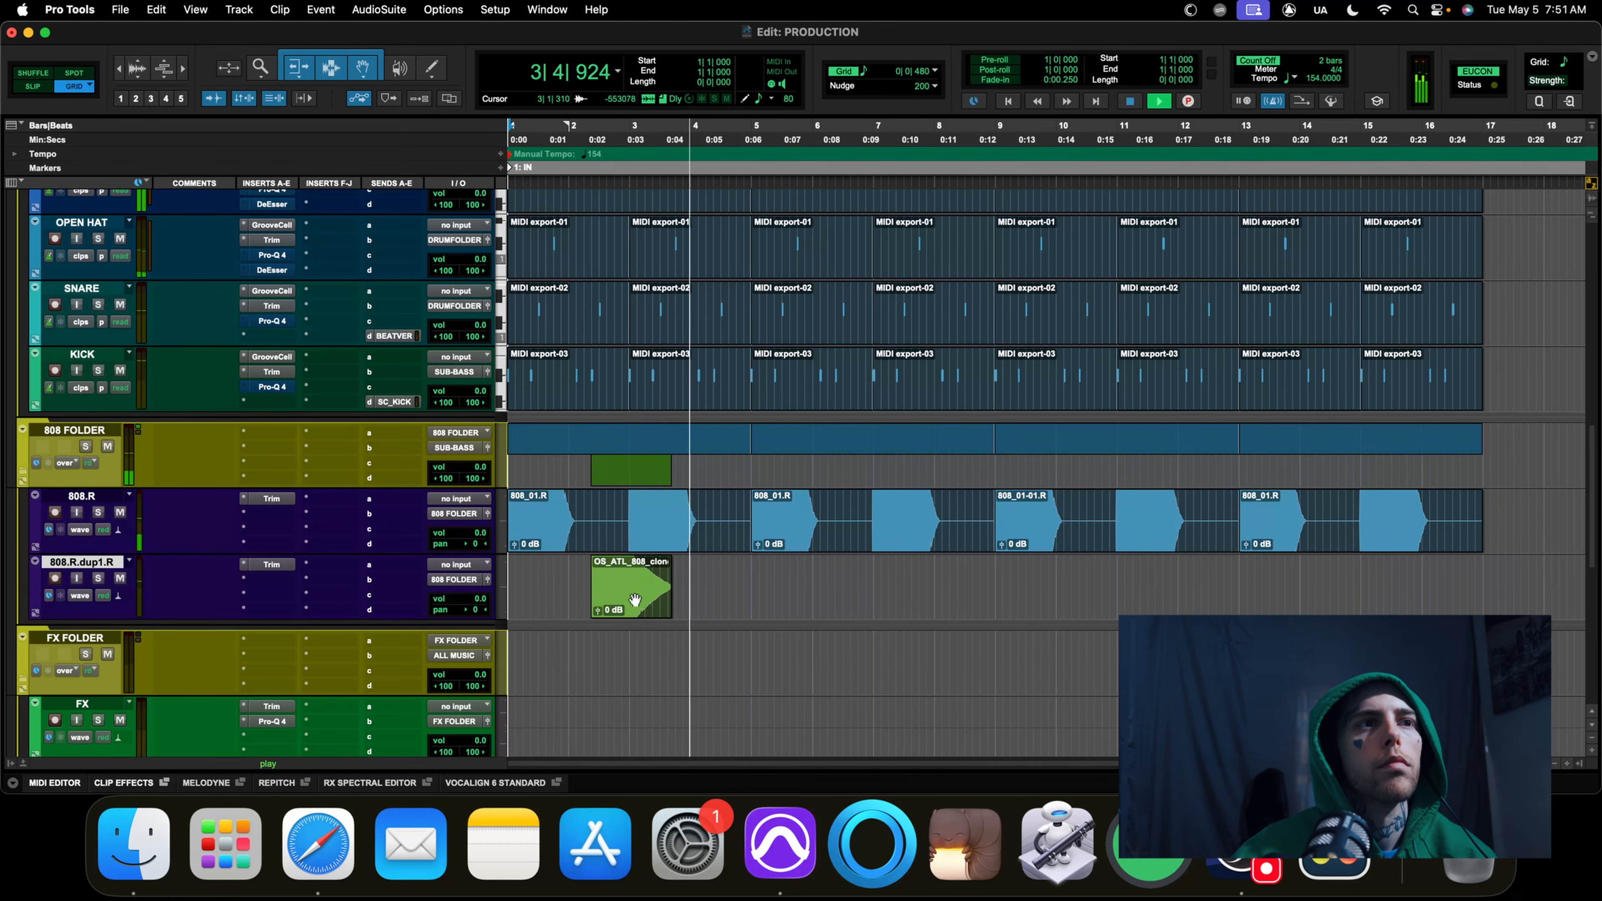
key("space")
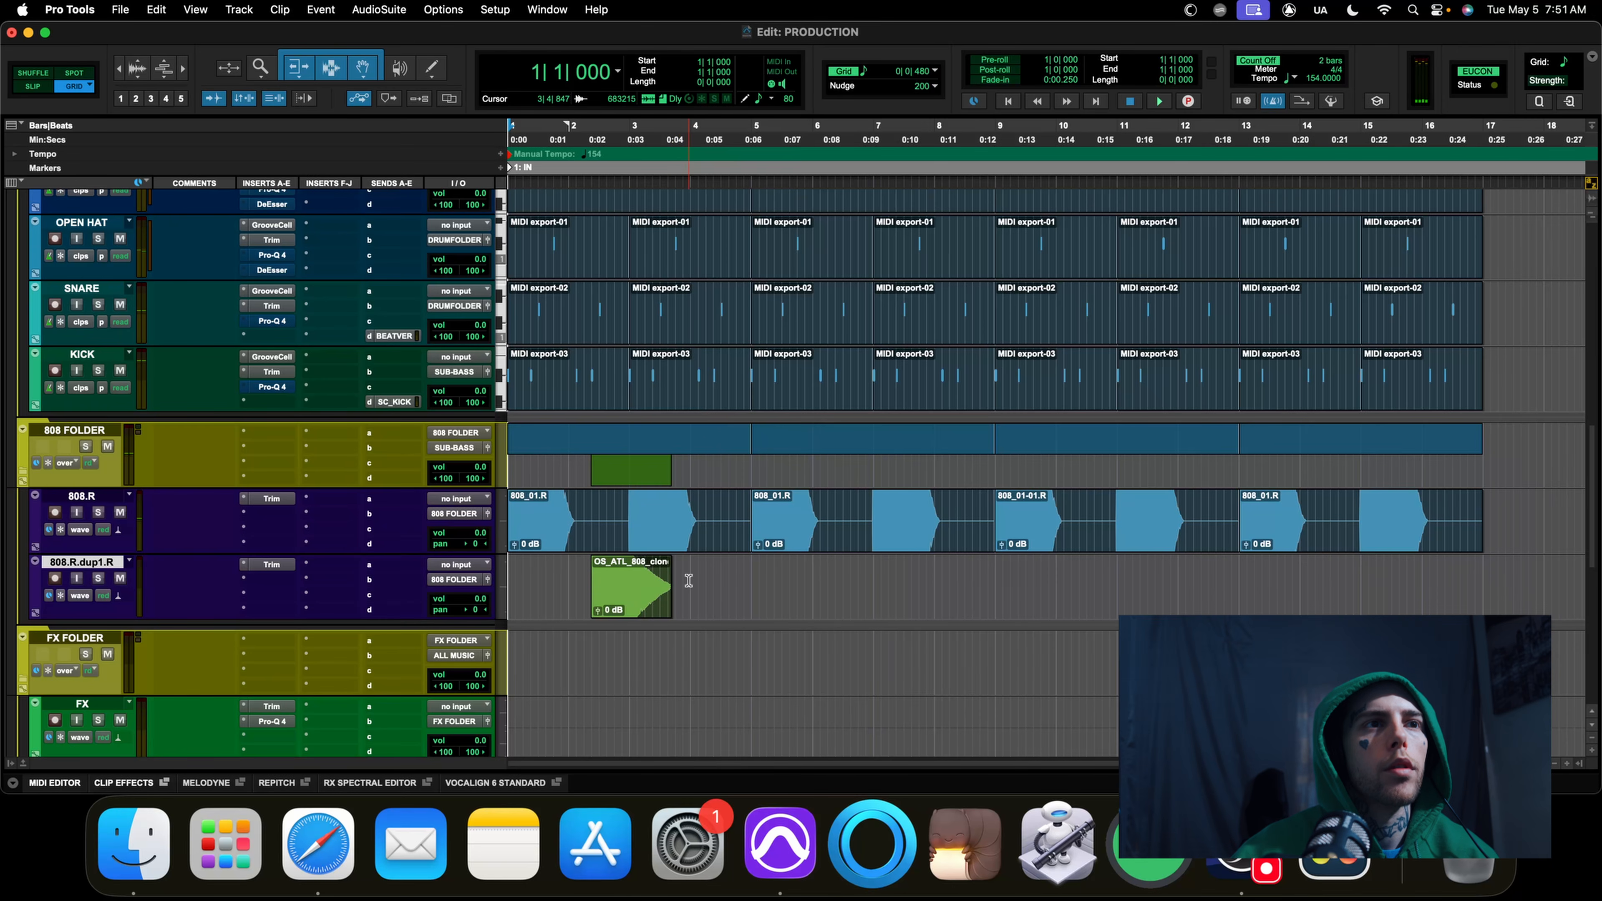
Set the grid to 1 bar and consolidate the range from bar 1 to bar 5 on the 808.R.dup1.R track into one clip
left_click_drag(734, 578, 511, 580)
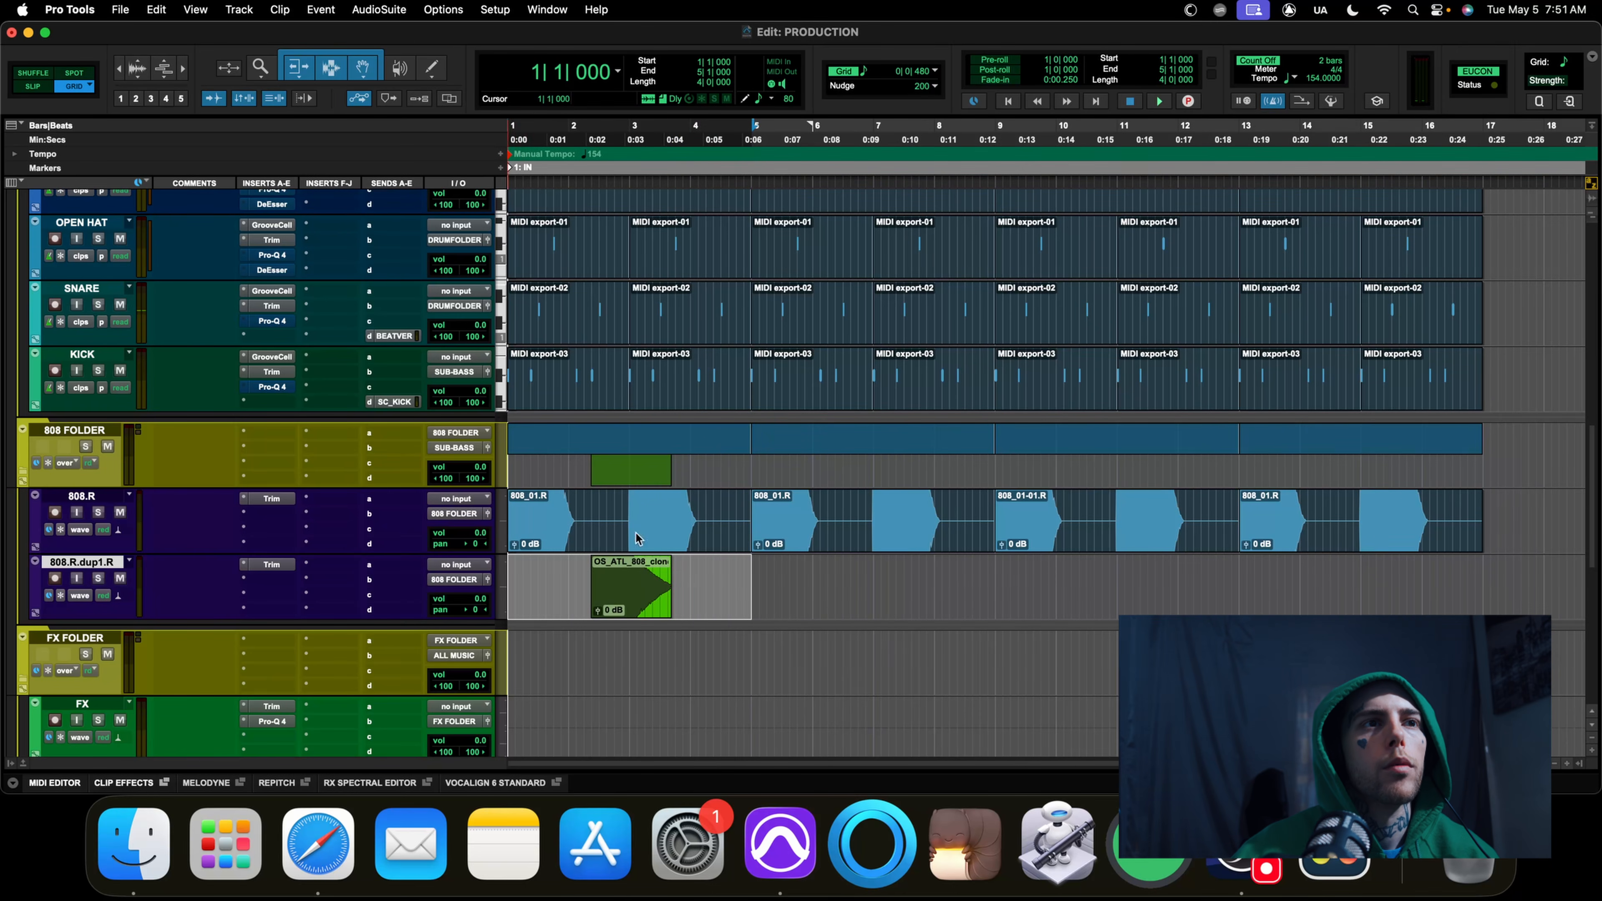
left_click(935, 70)
left_click(976, 50)
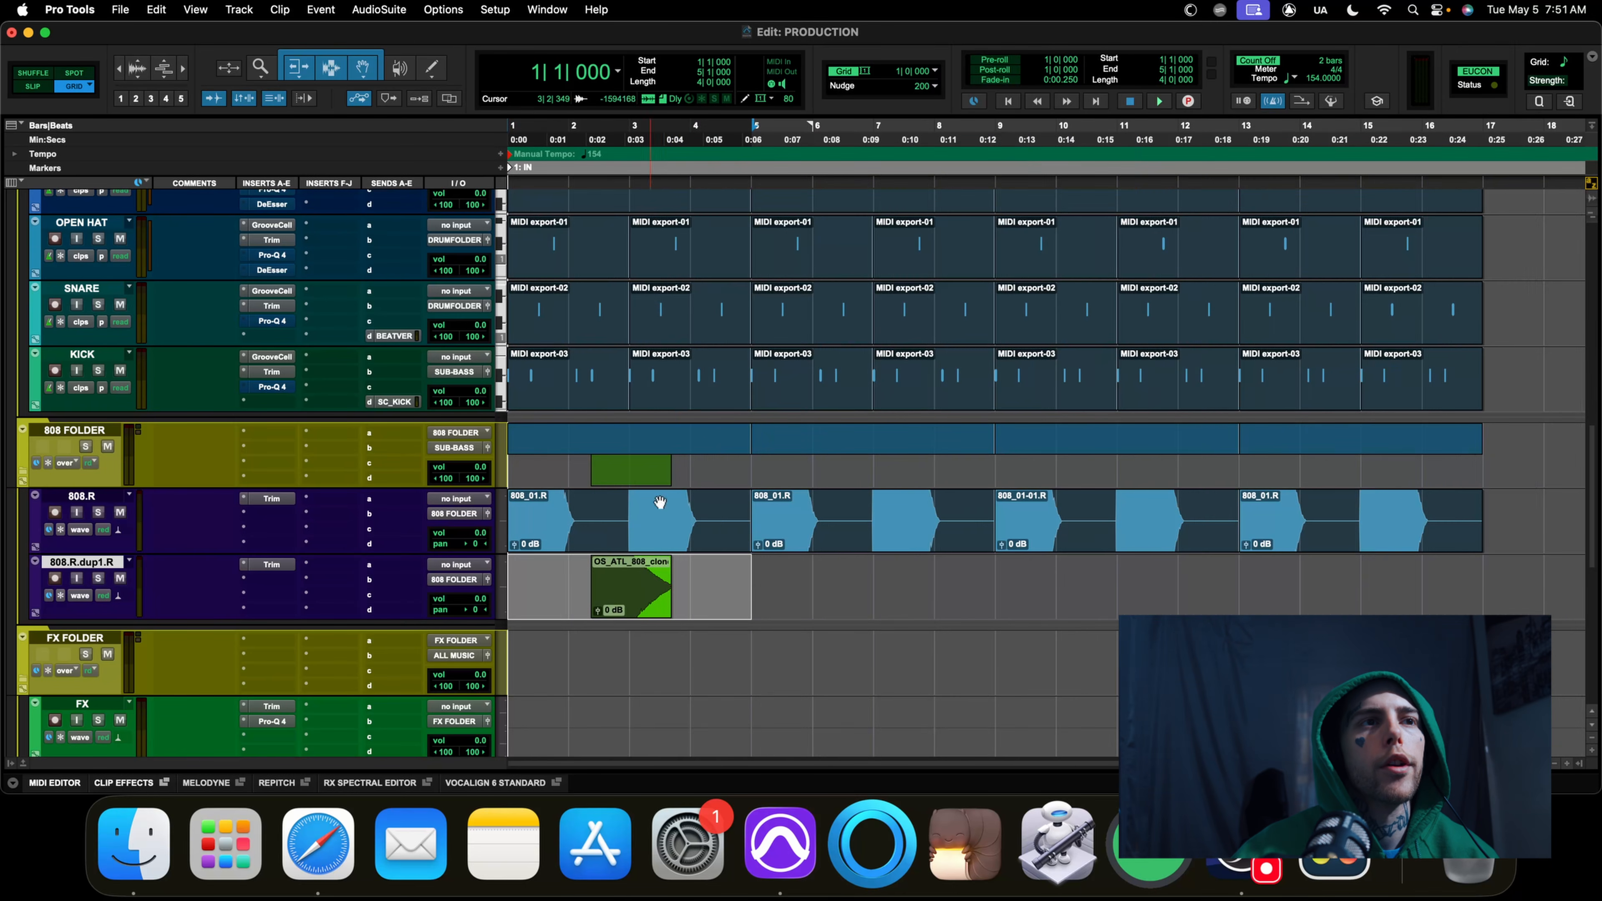
left_click_drag(744, 573, 517, 592)
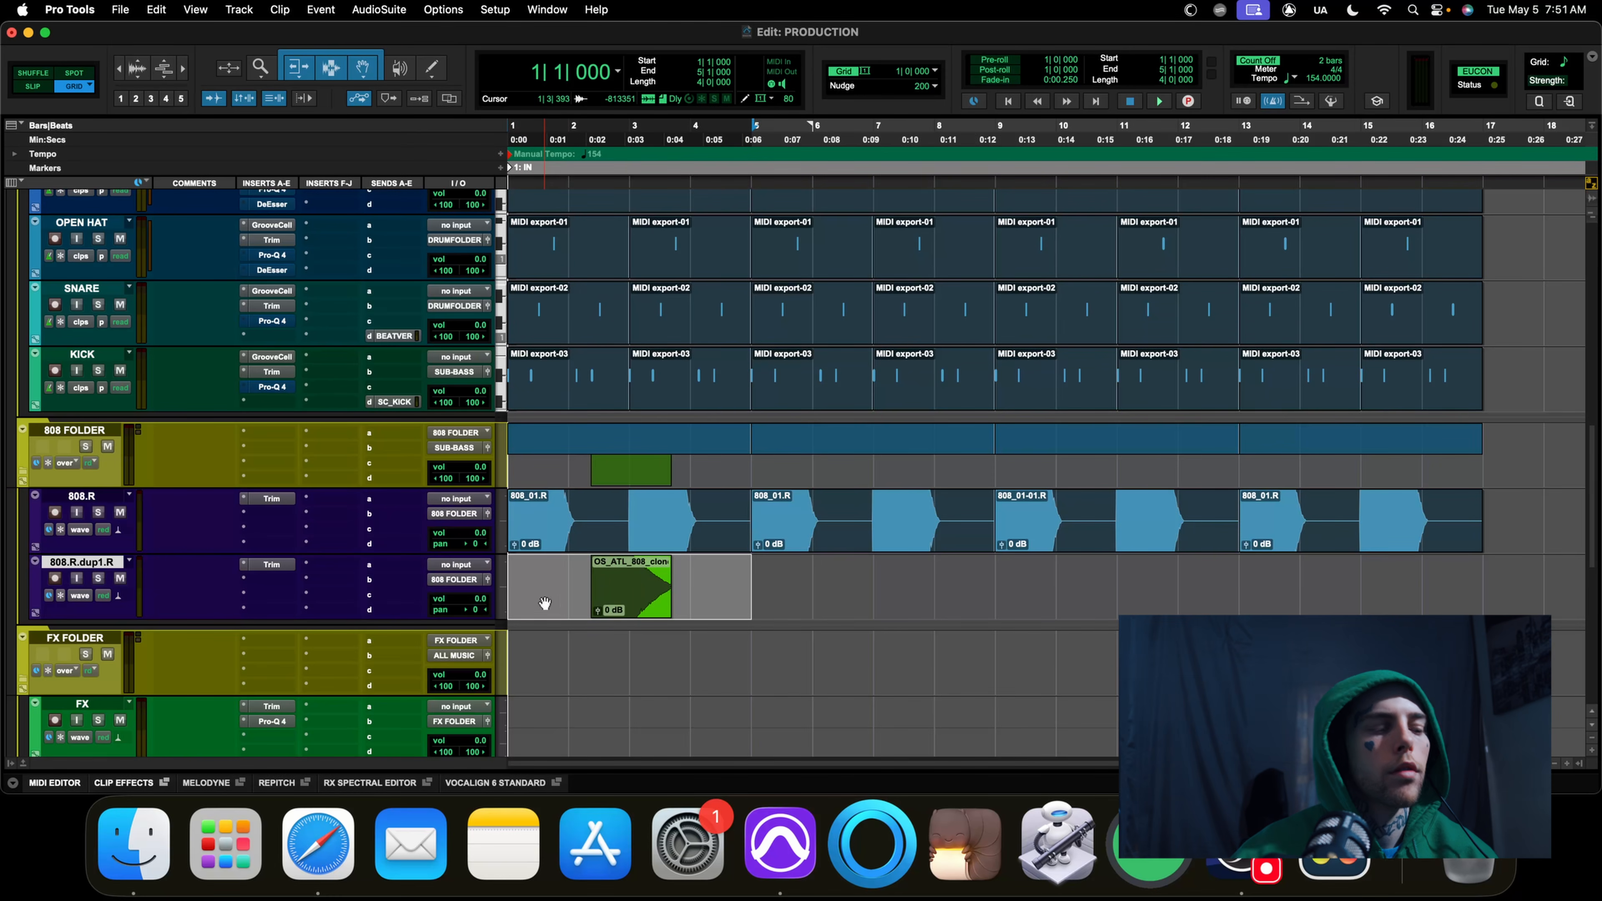
key("alt+shift+3")
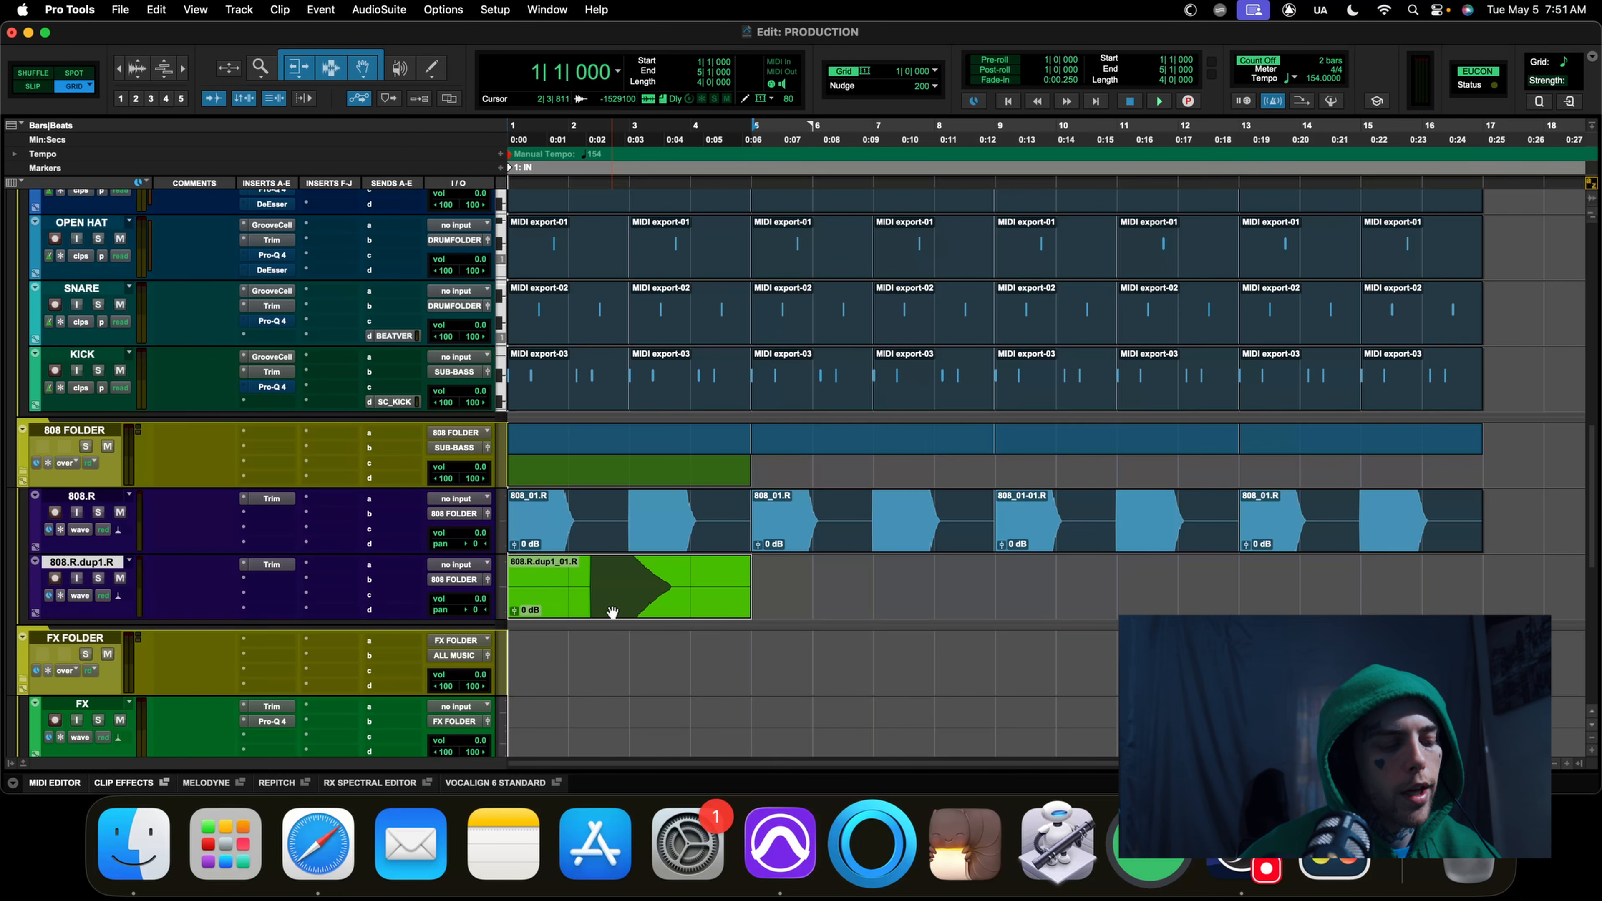
Copy the consolidated 808.R.dup1_01.R clip to bars 5, 9 and 13 and audition the arrangement from 1|1|000
left_click_drag(612, 612, 1306, 607)
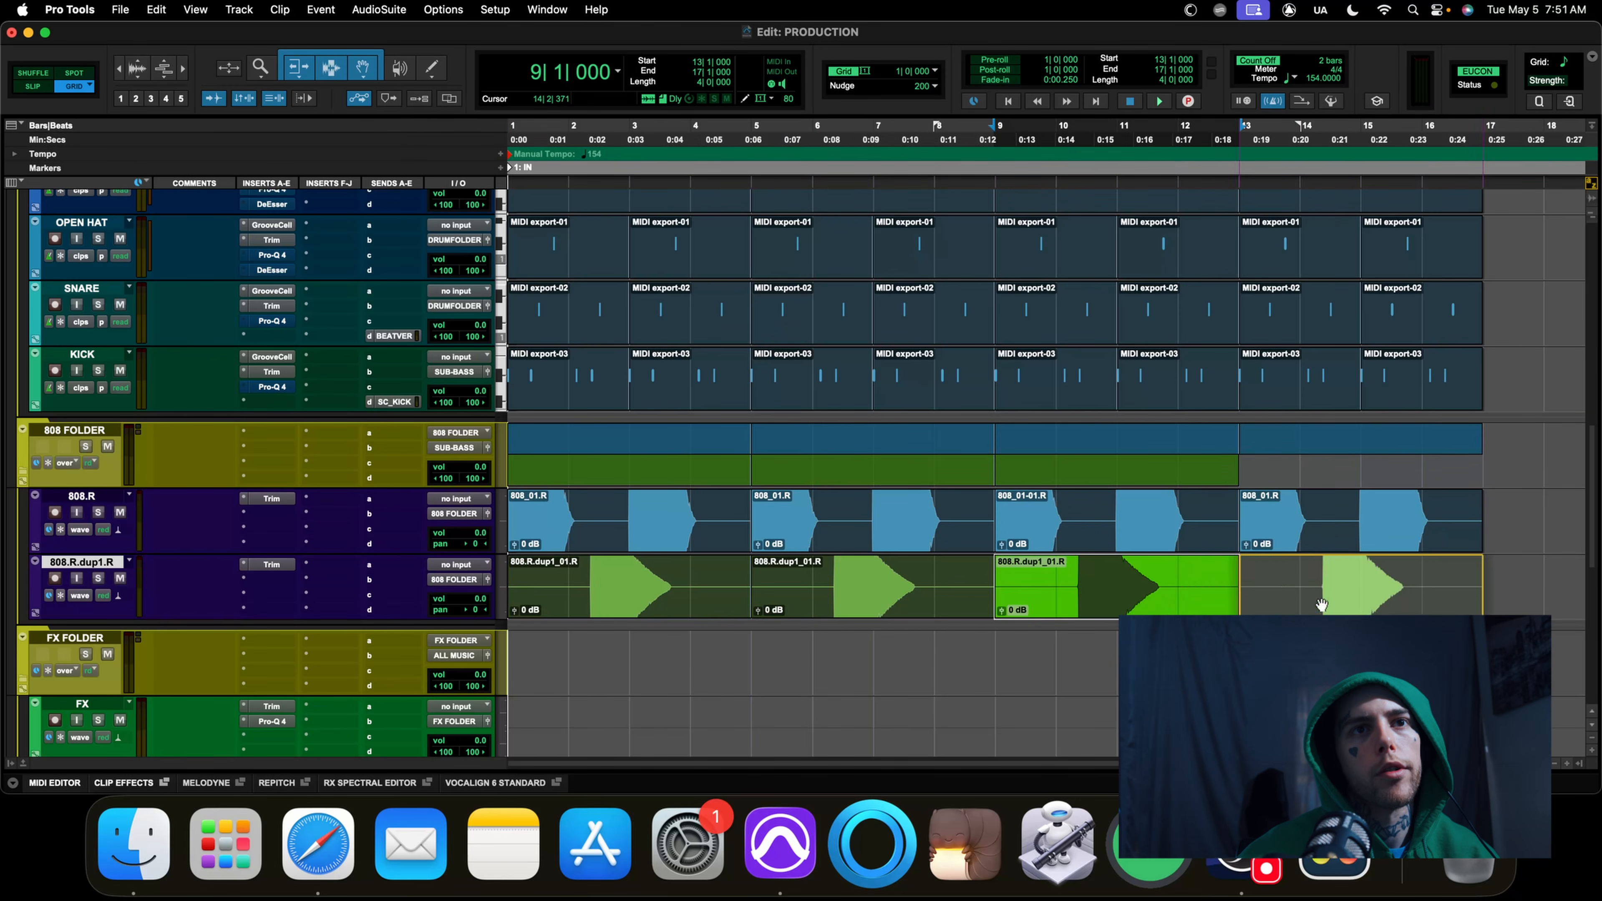
left_click(828, 658)
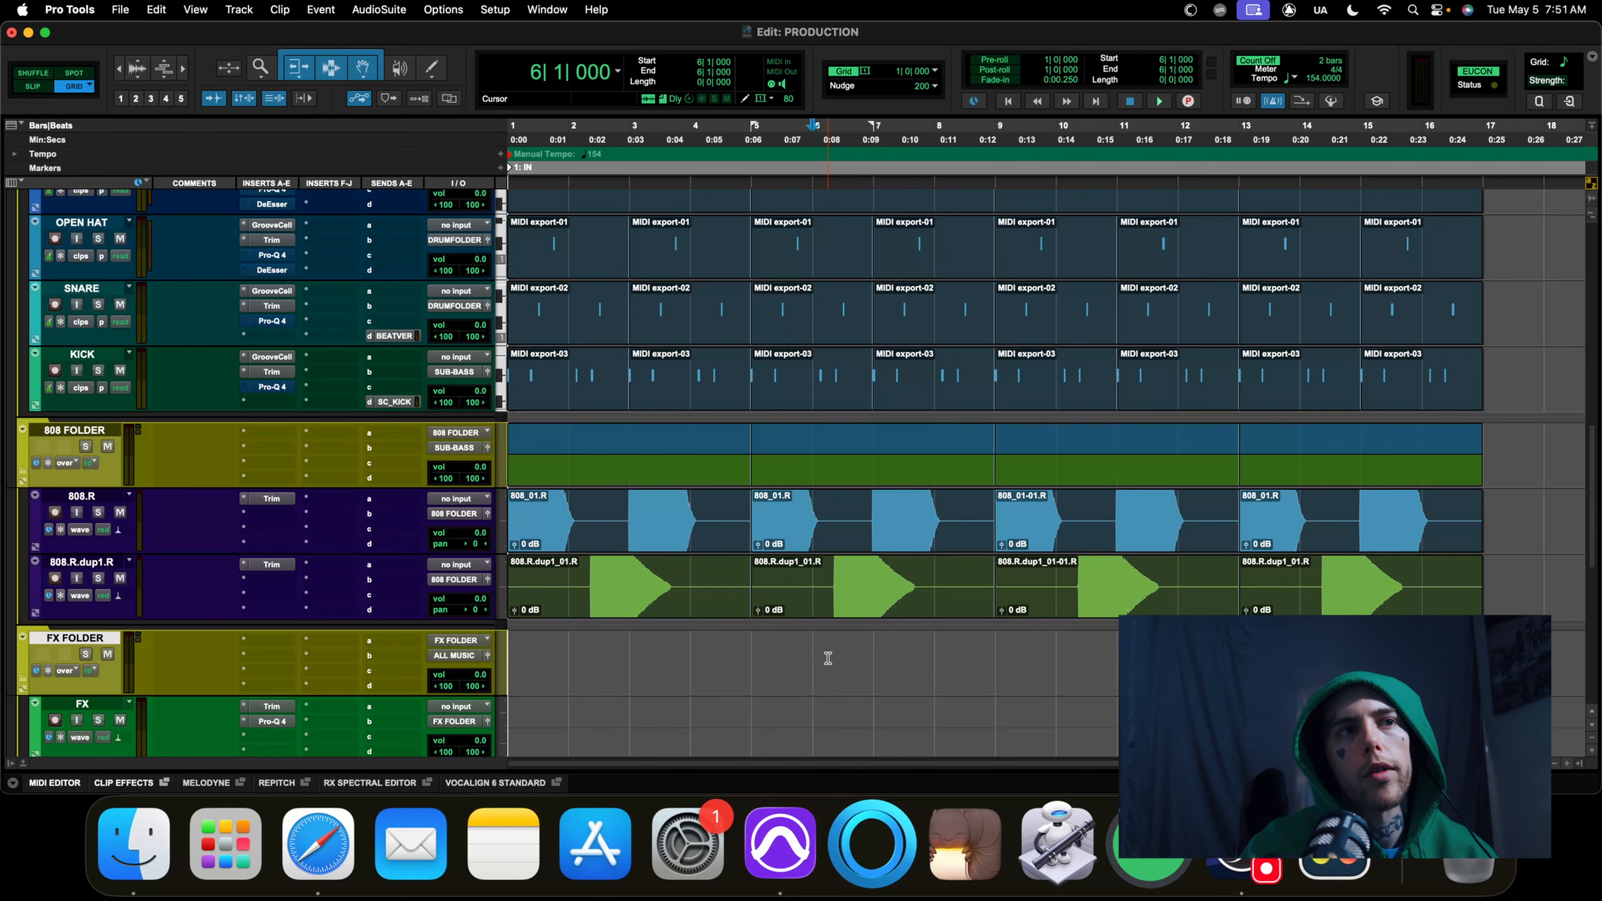
key("space")
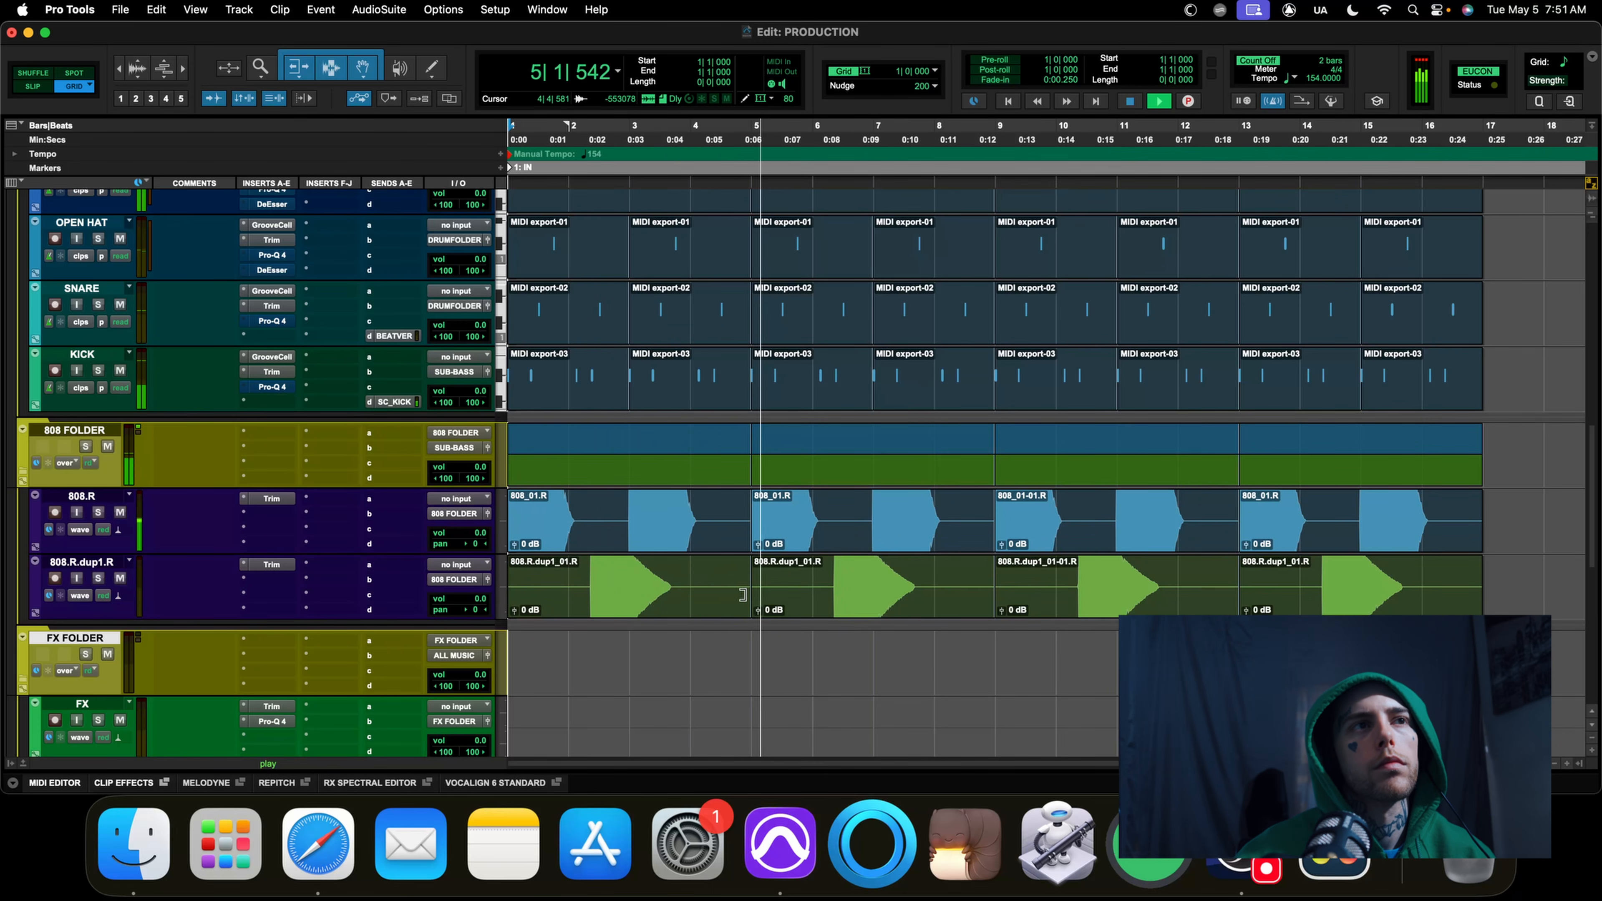
key("super+bracketleft")
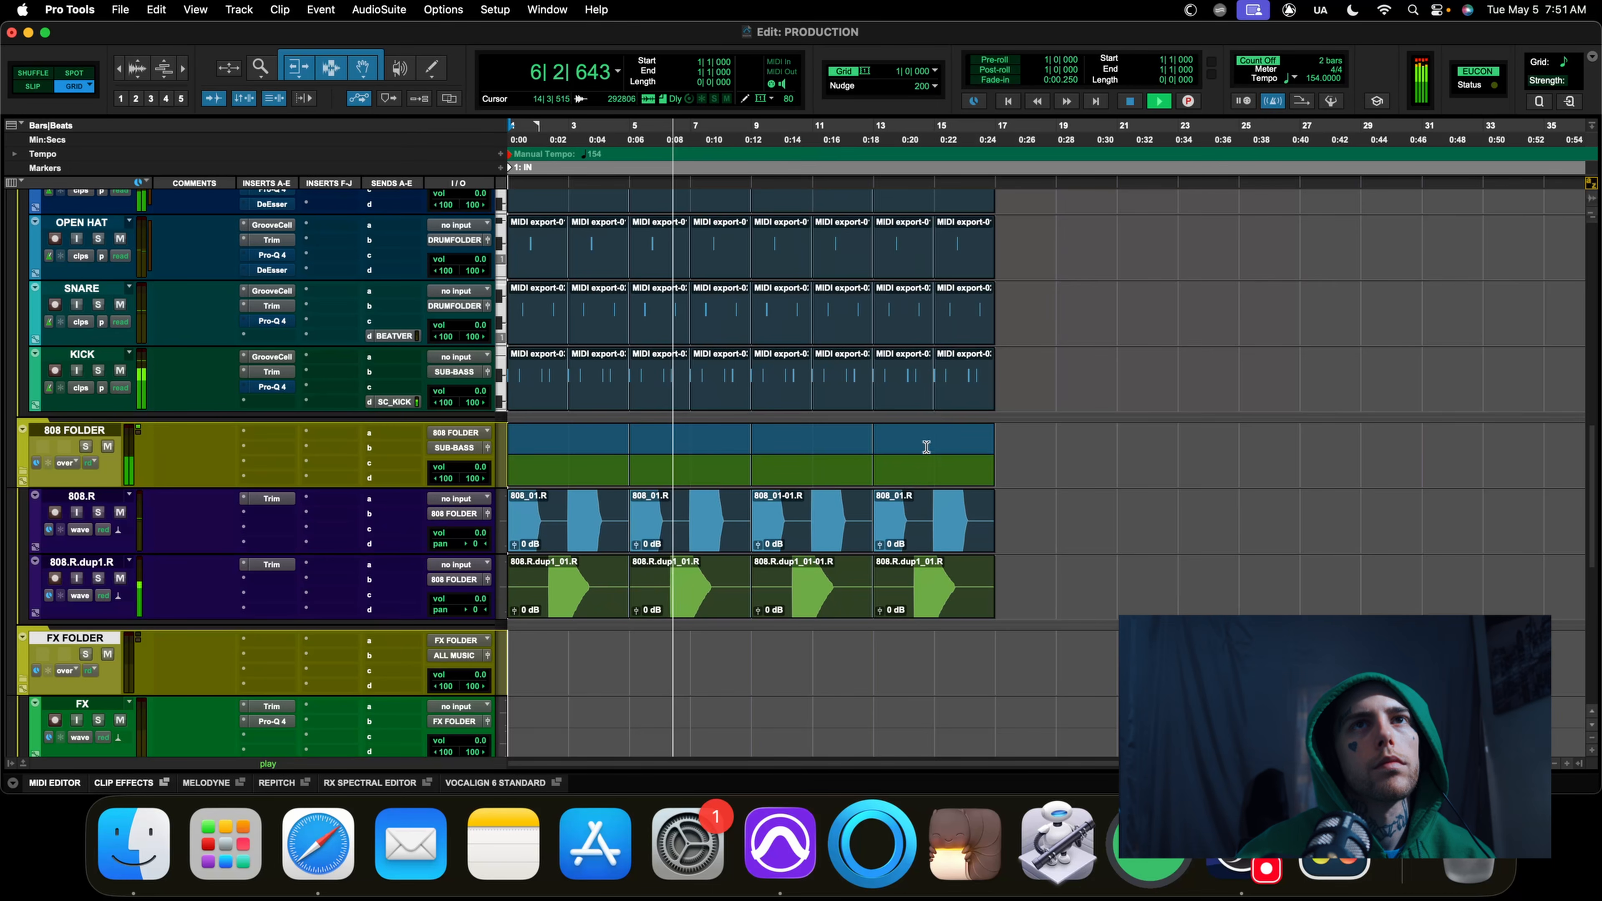
key("space")
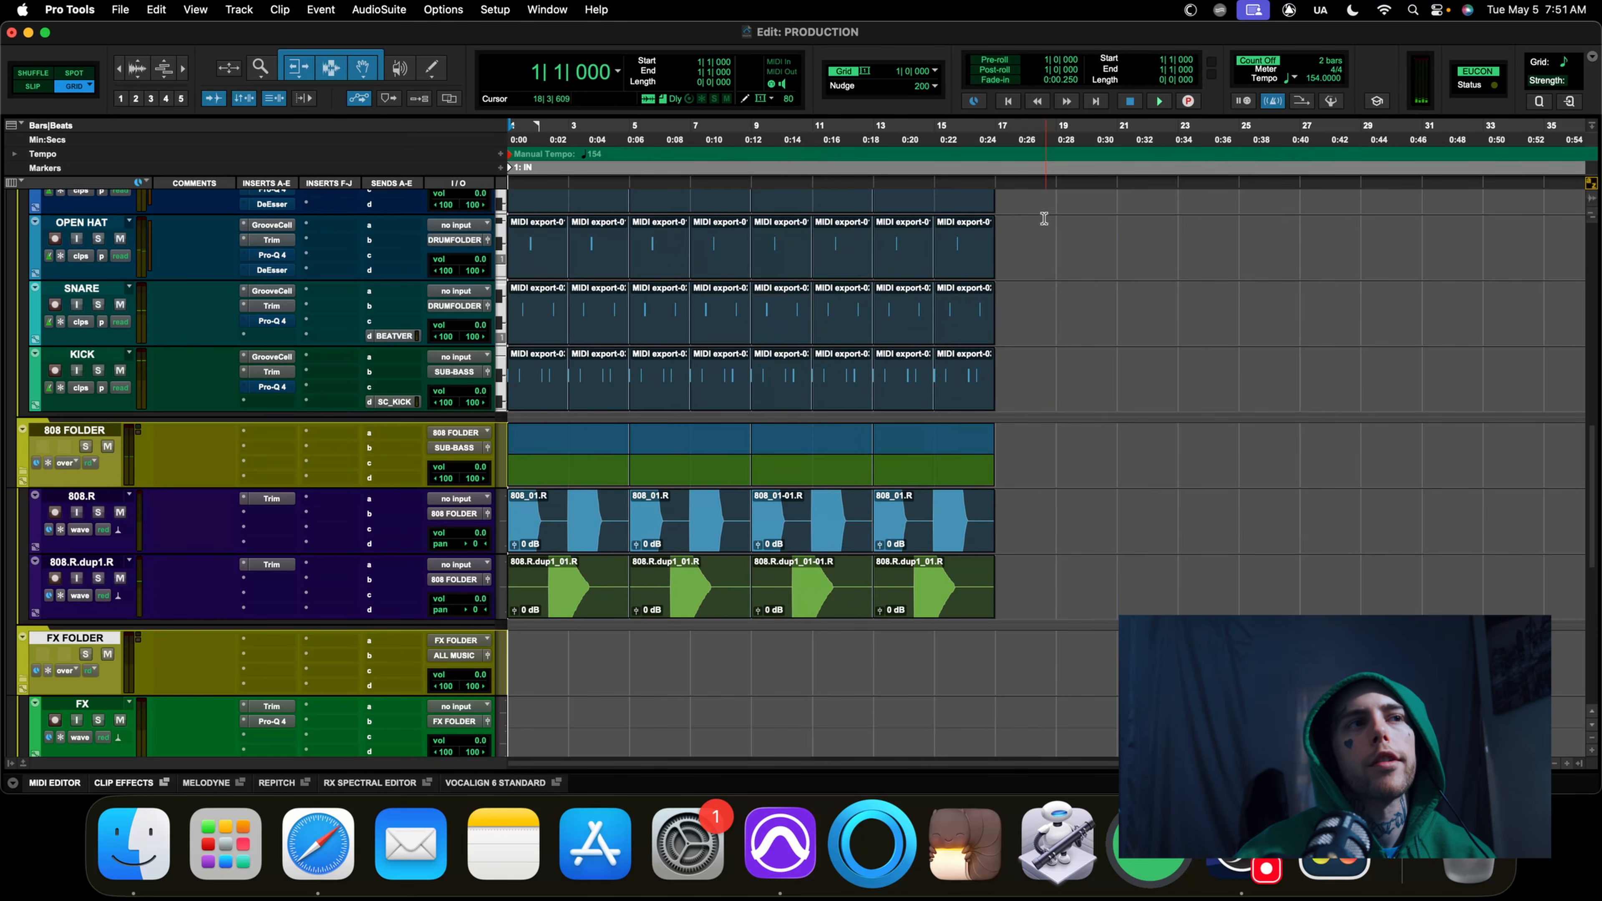
Set the Trim gain on the 808.R.dup1.R track to -11.1 dB and play the beat from 1|1|000
key("super+bracketright")
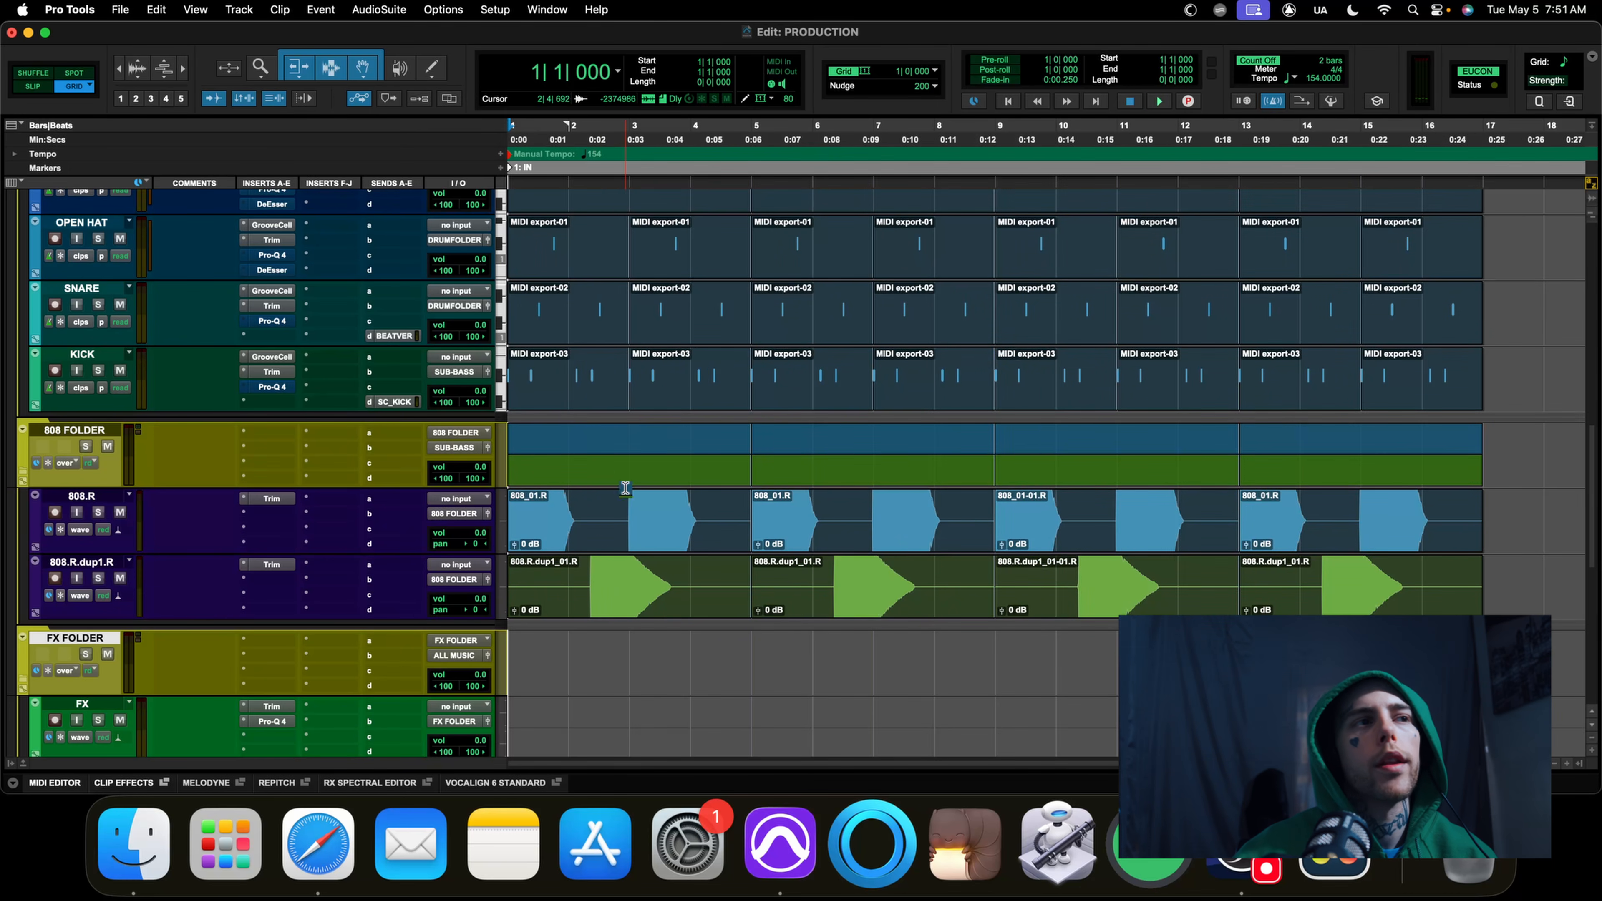
scroll(625, 487, "up", 2)
scroll(372, 554, "up", 5)
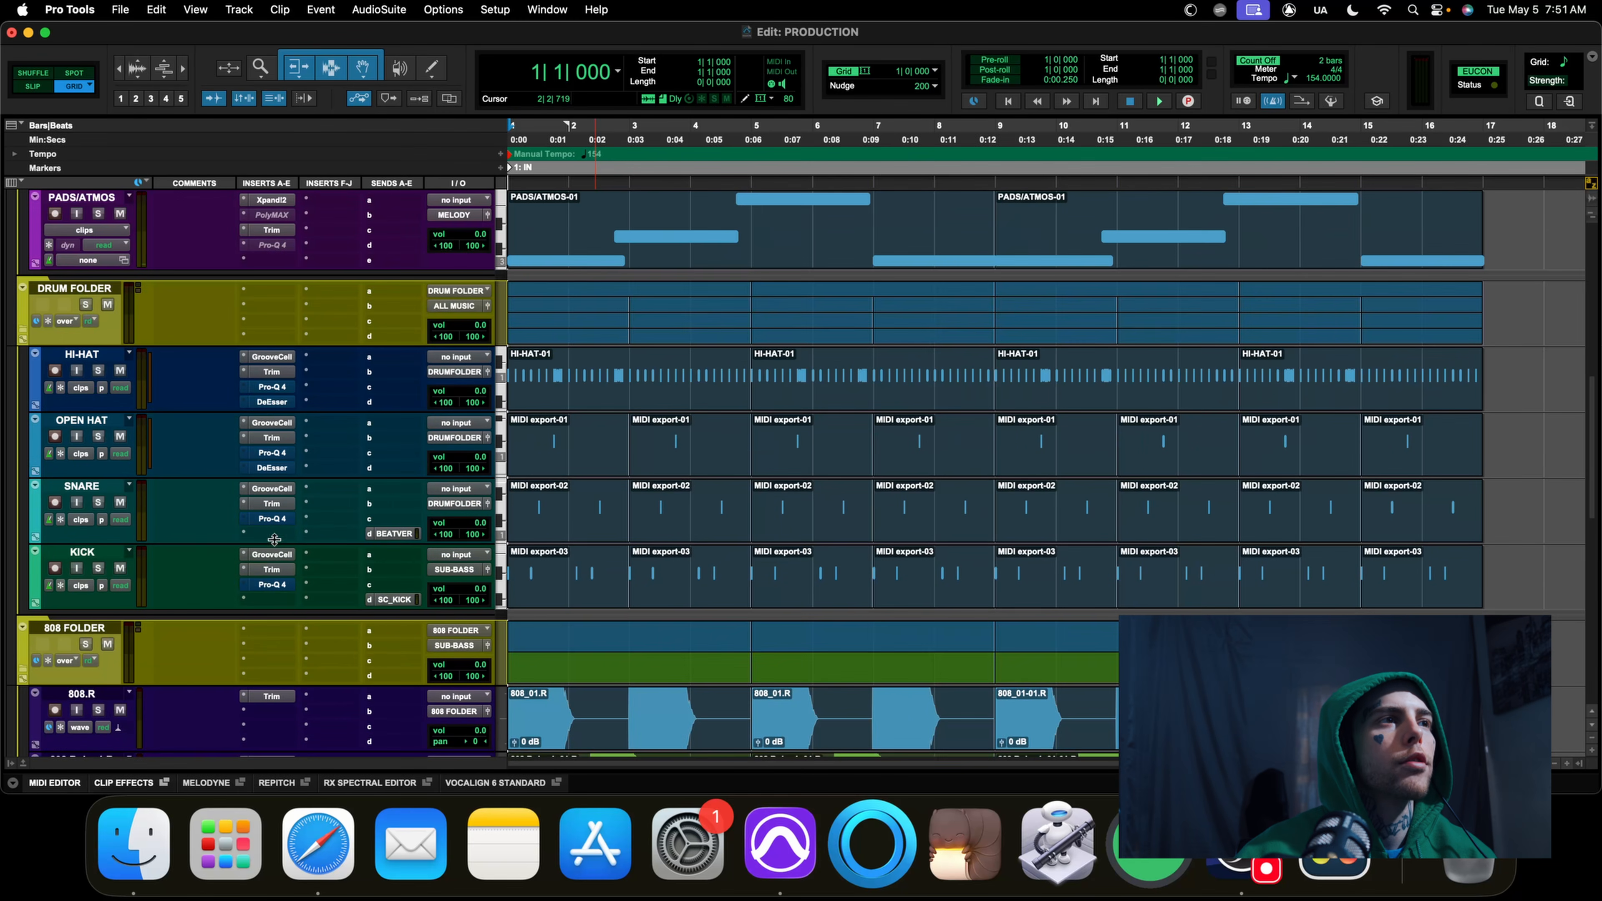
scroll(246, 654, "down", 5)
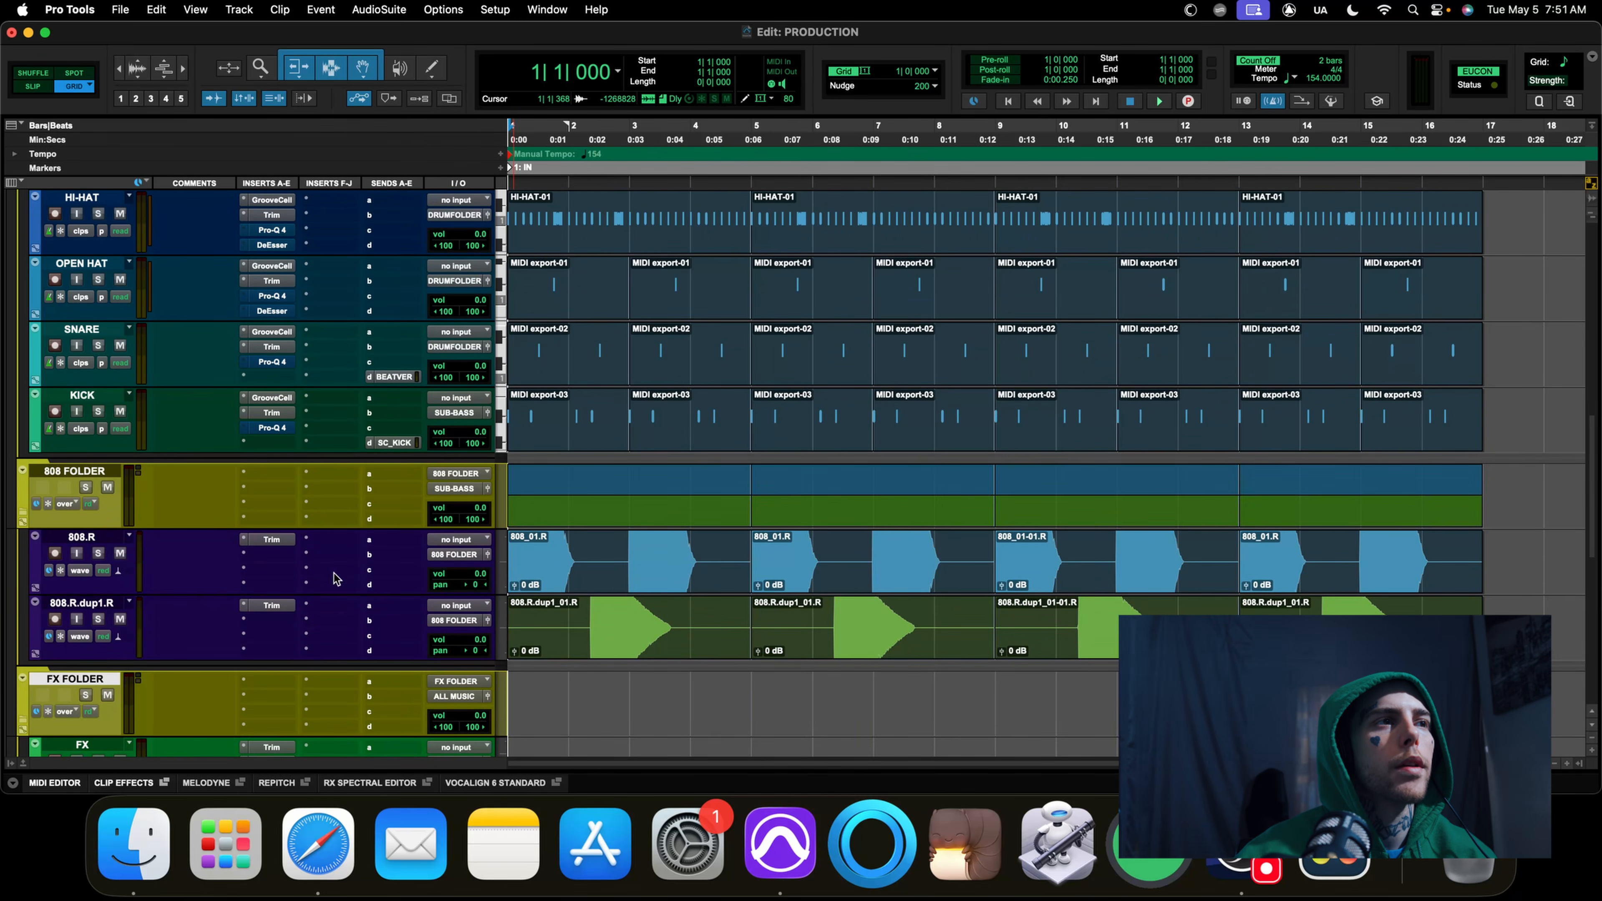
left_click(271, 539)
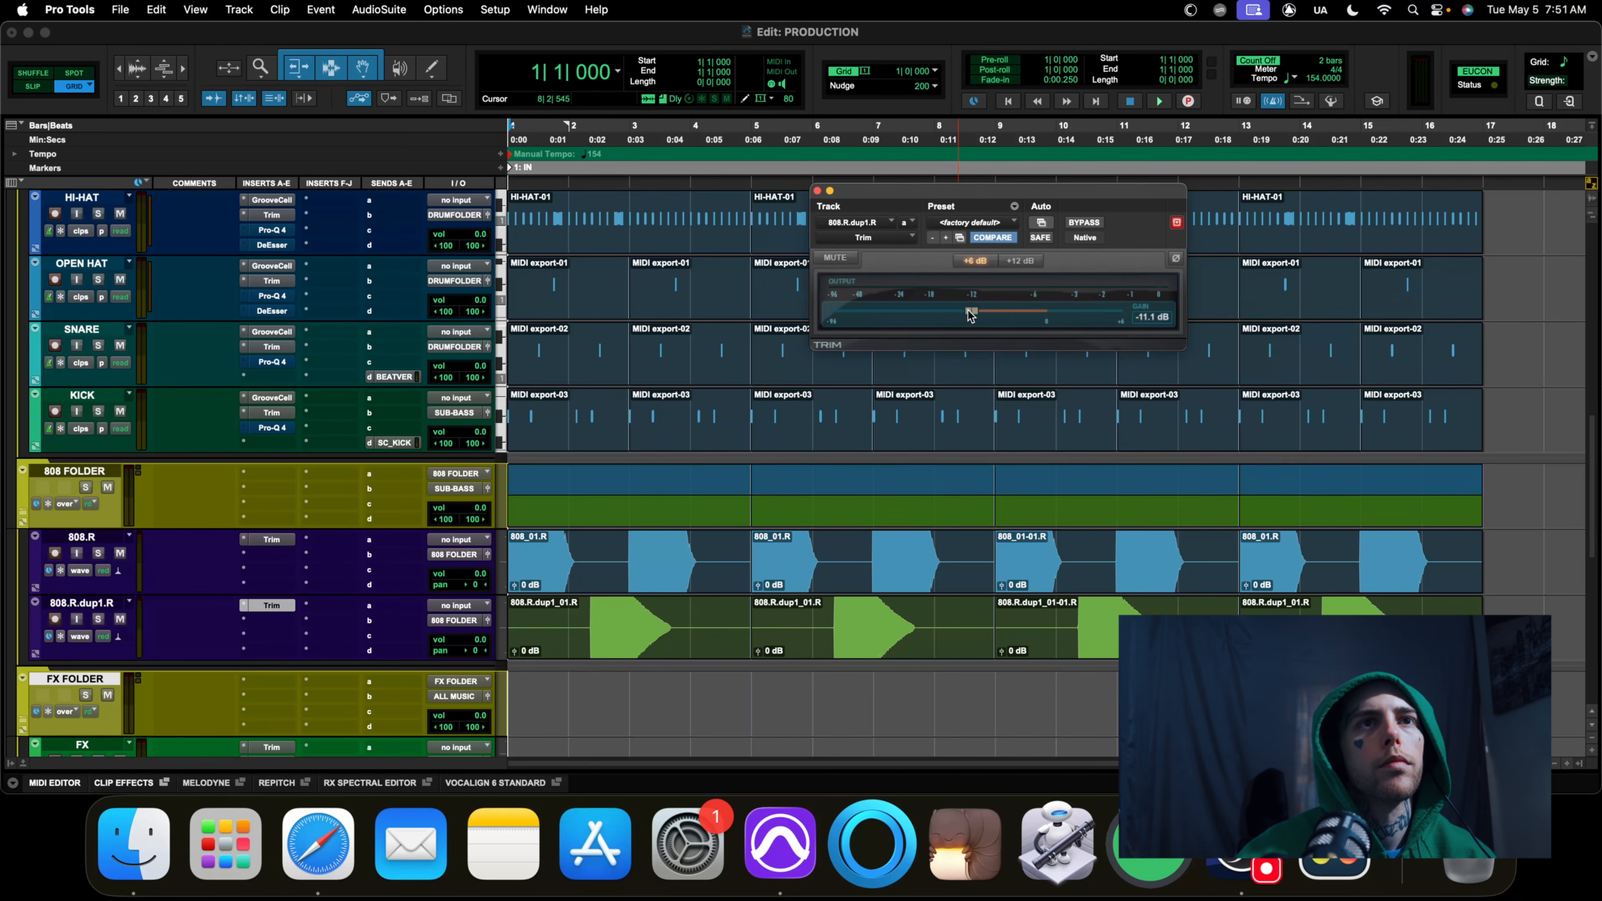
key("space")
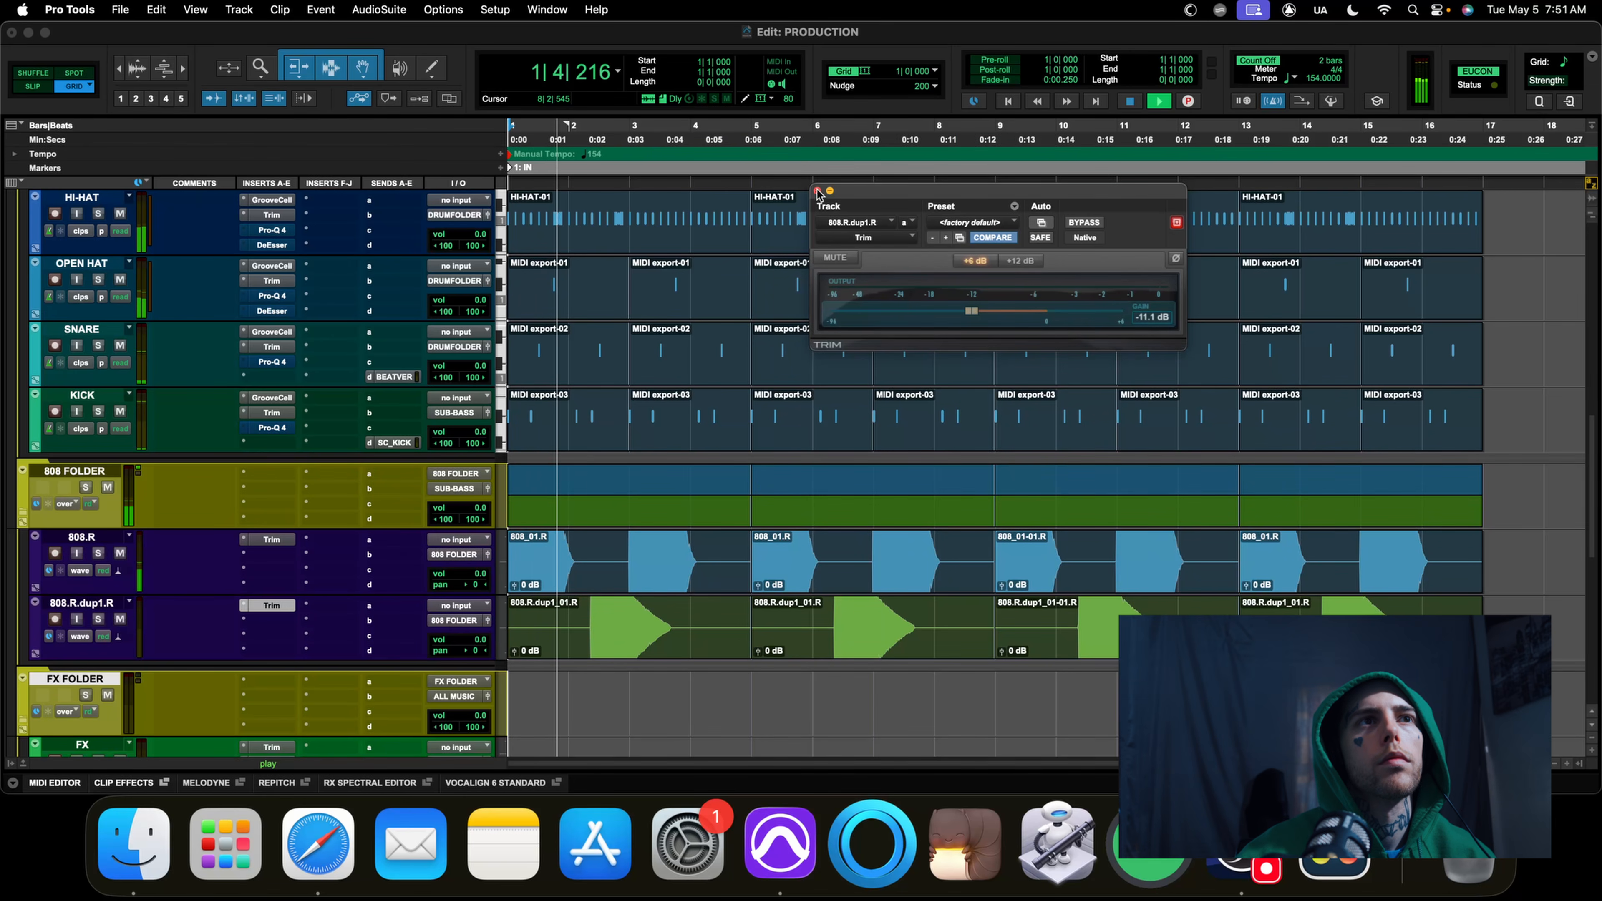
key("super+w")
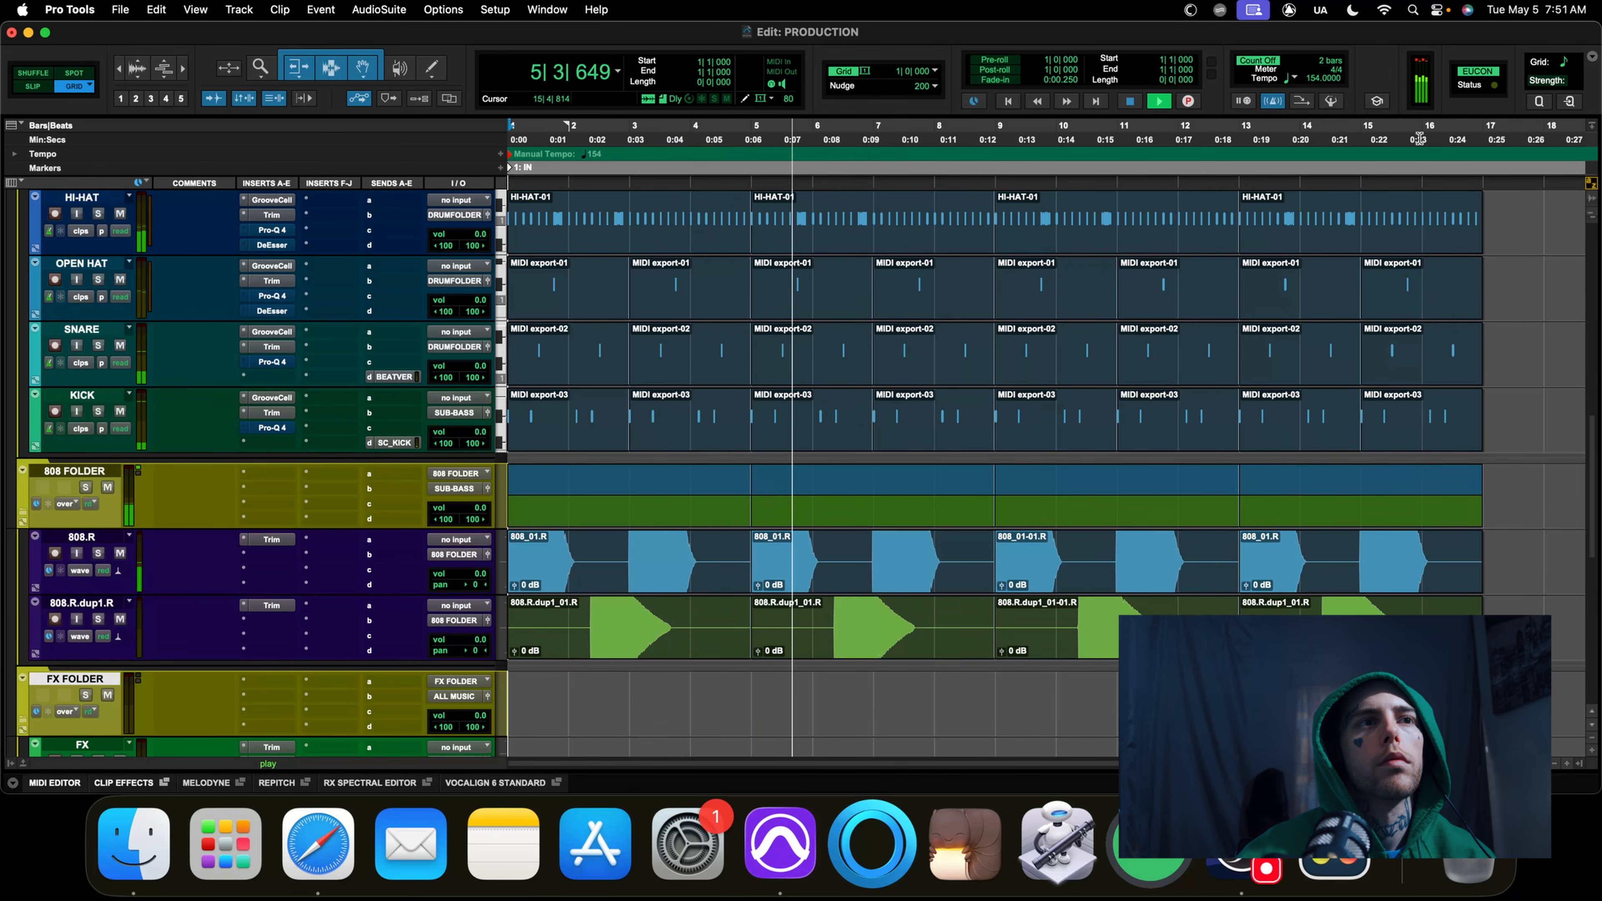
Set the Trim gain on the KICK track to -1.0 dB while auditioning the beat from 1|1|000
key("space")
scroll(723, 406, "up", 2)
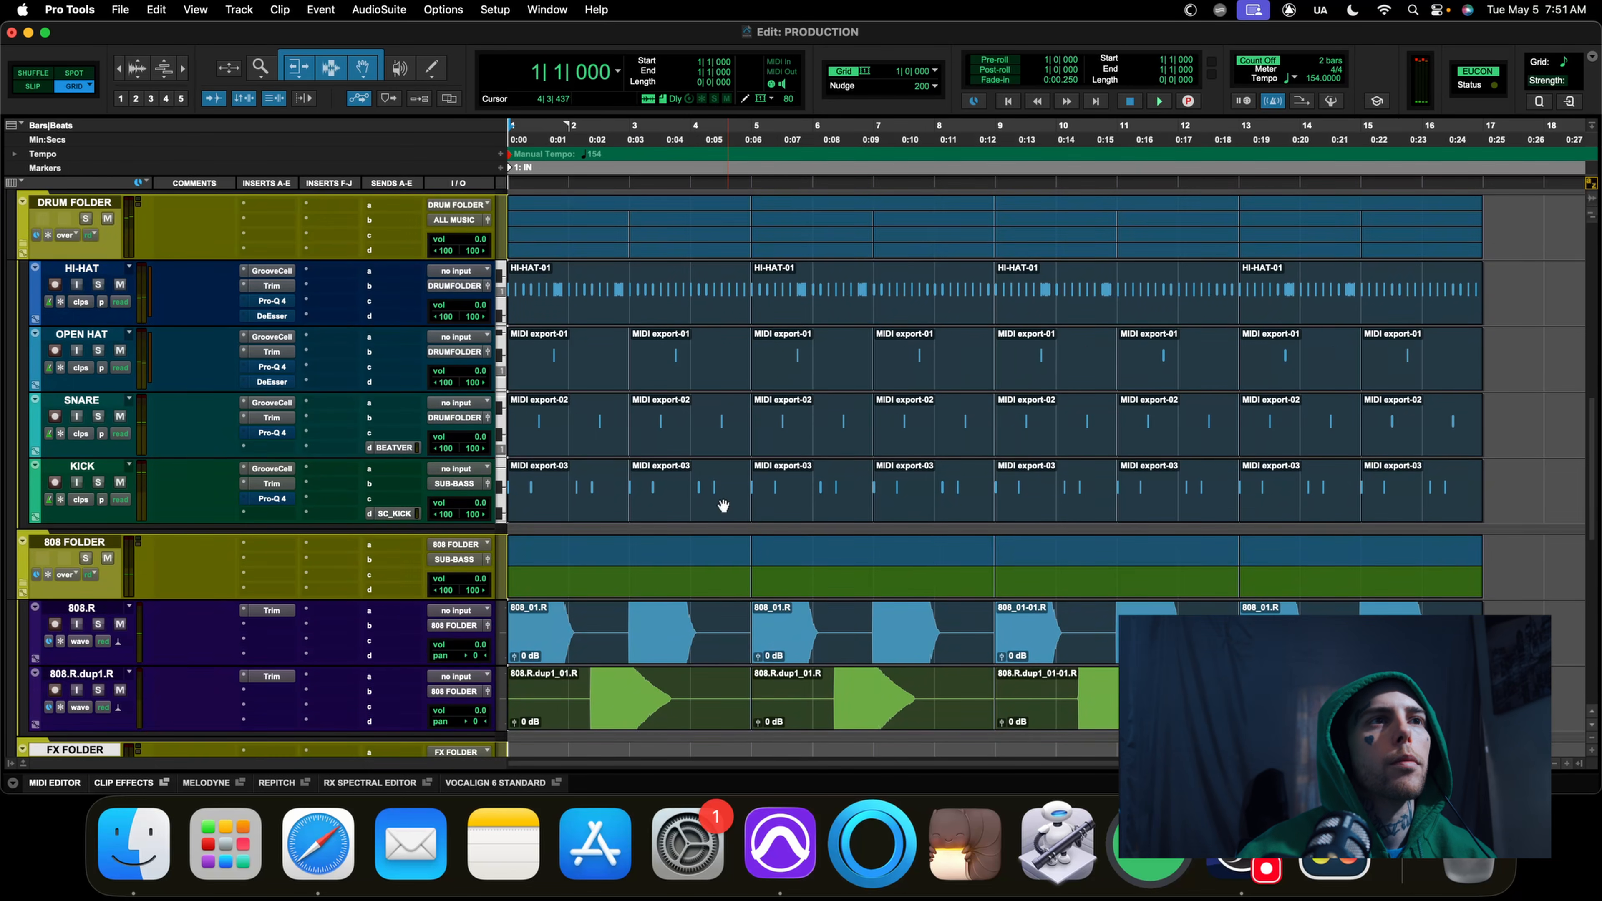
left_click(272, 484)
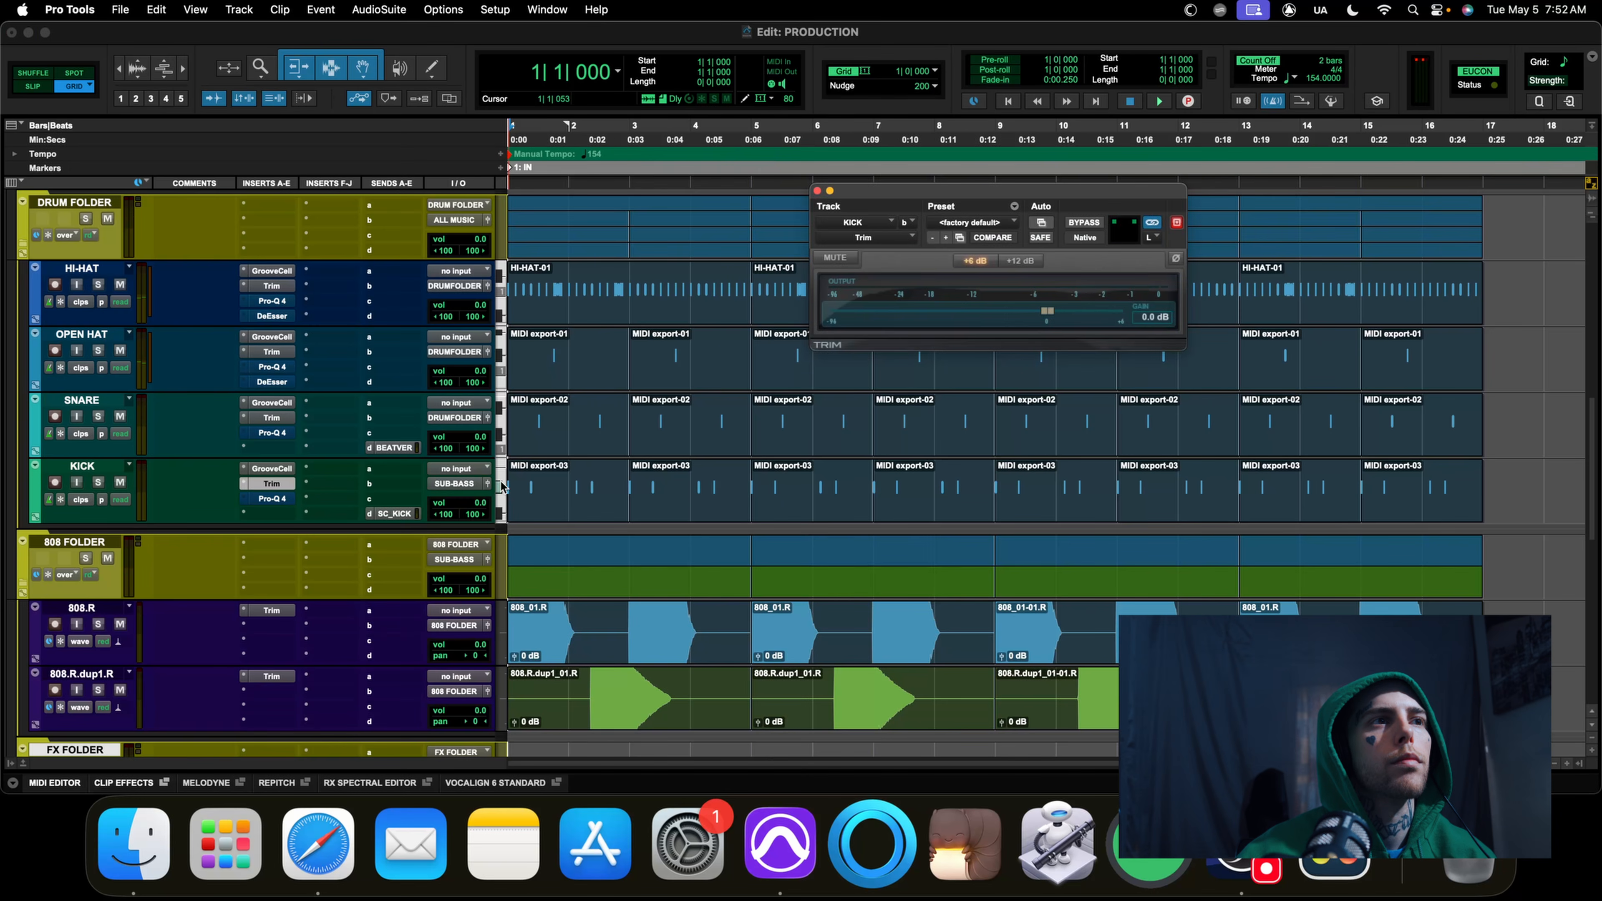
key("space")
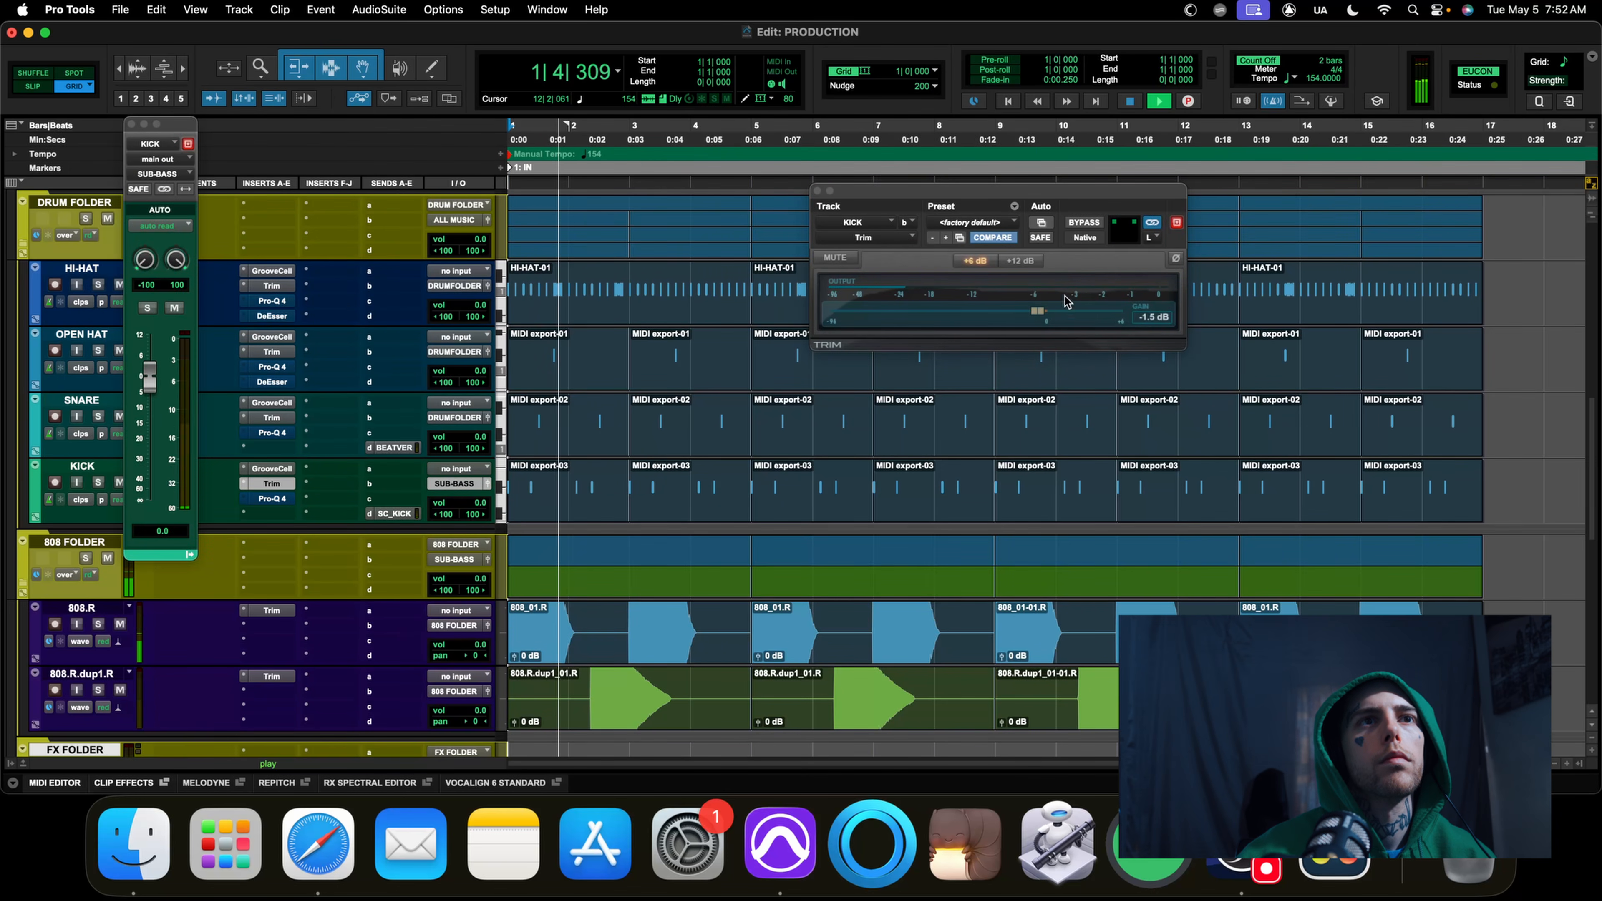
left_click_drag(1036, 312, 1039, 313)
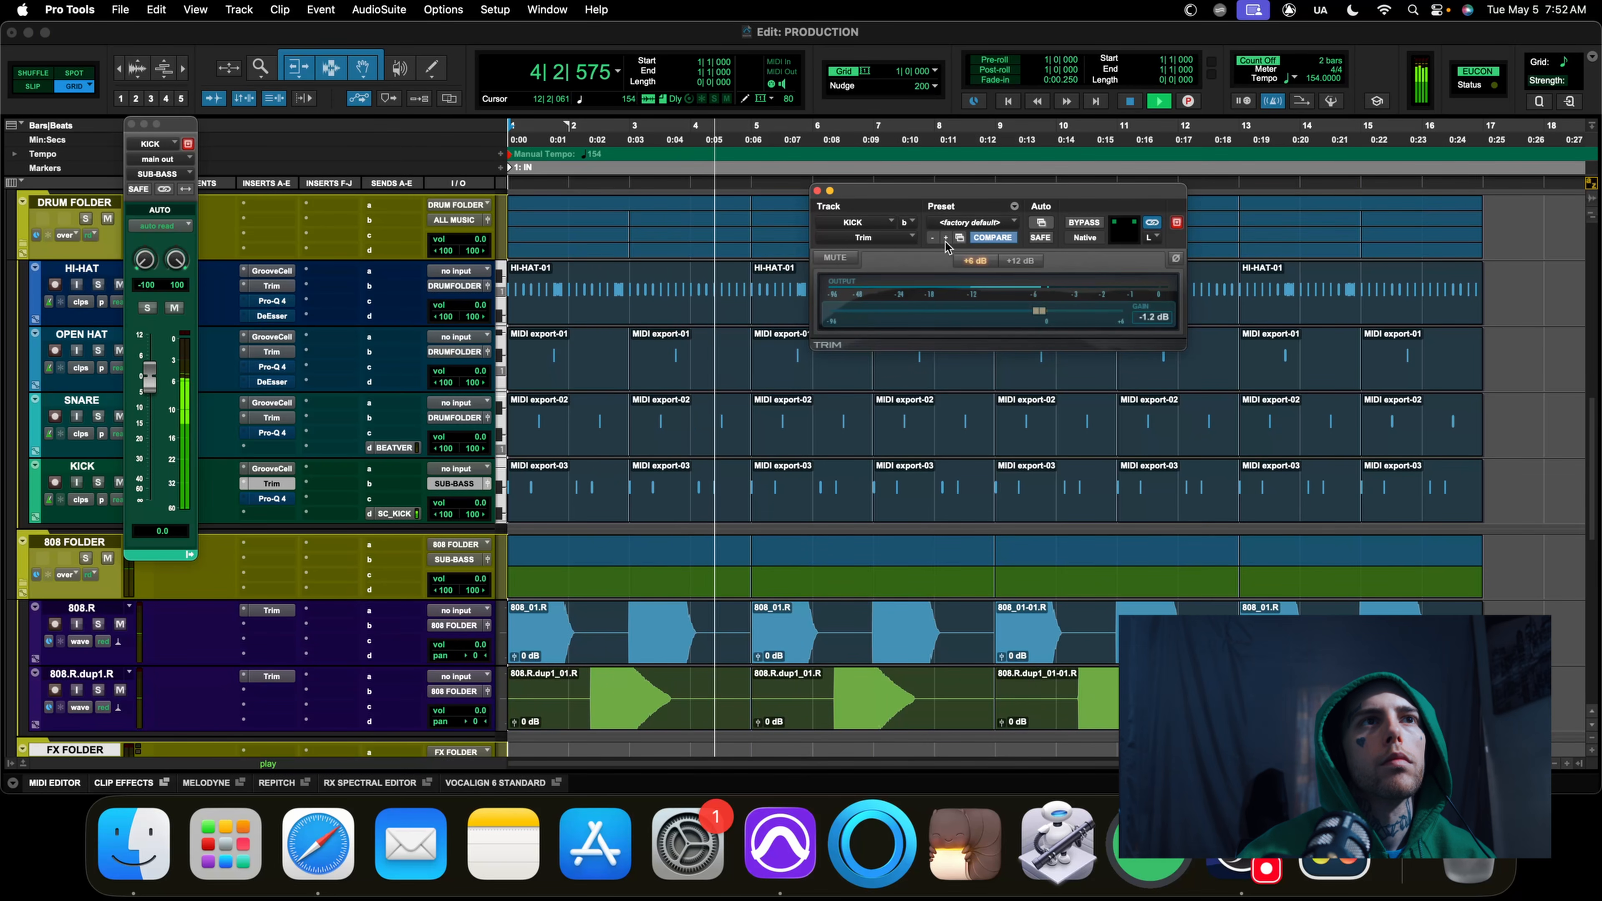
key("space")
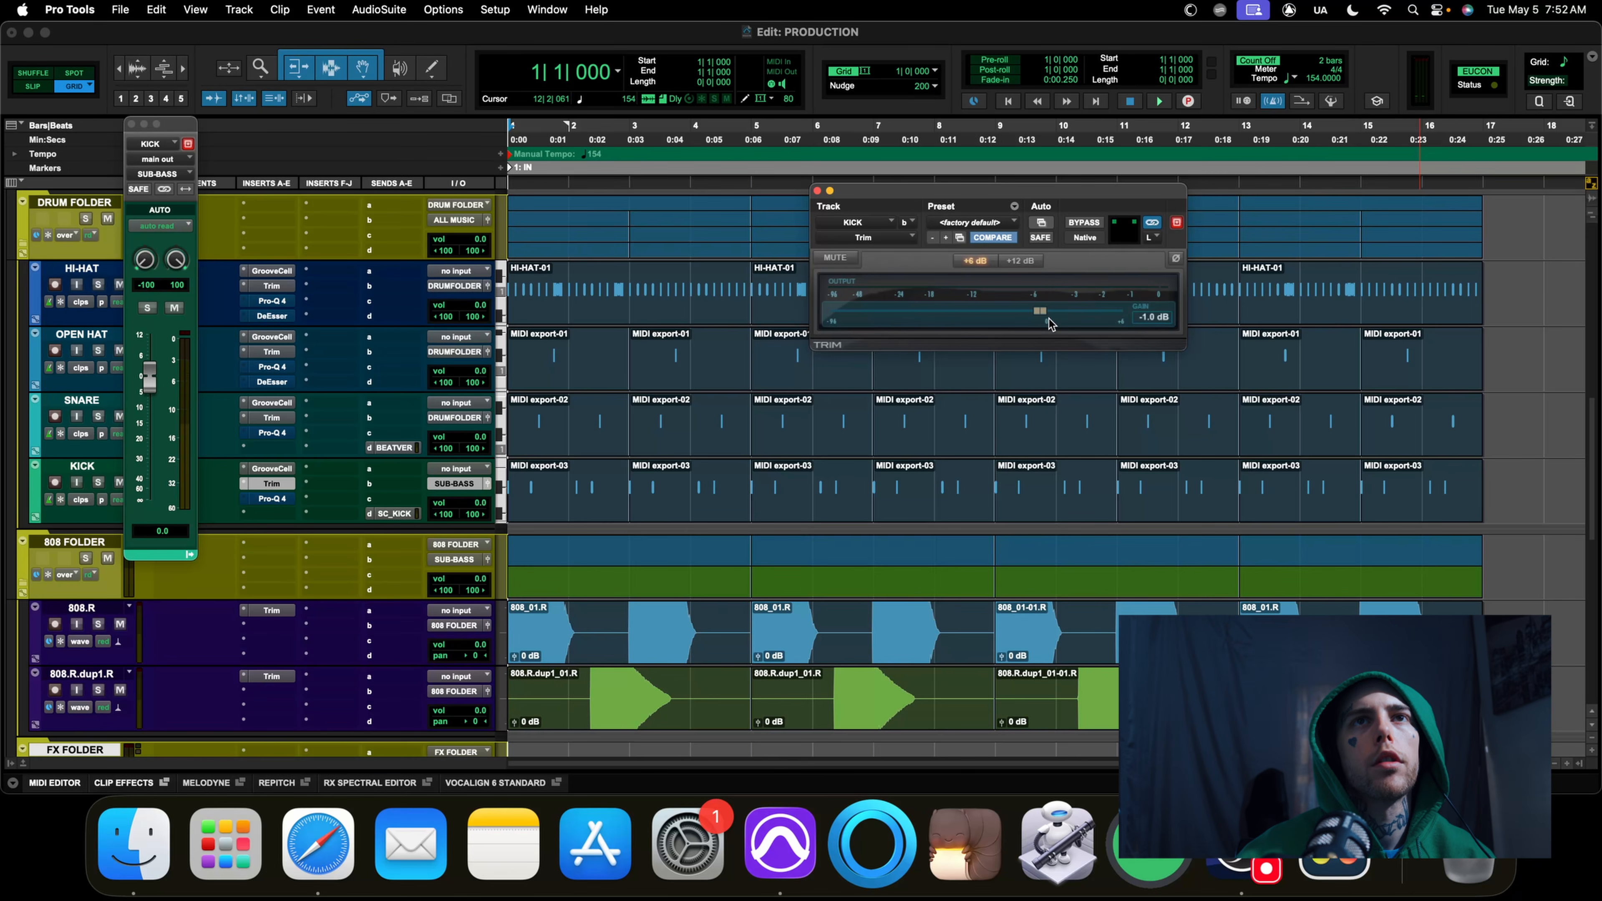
key("space")
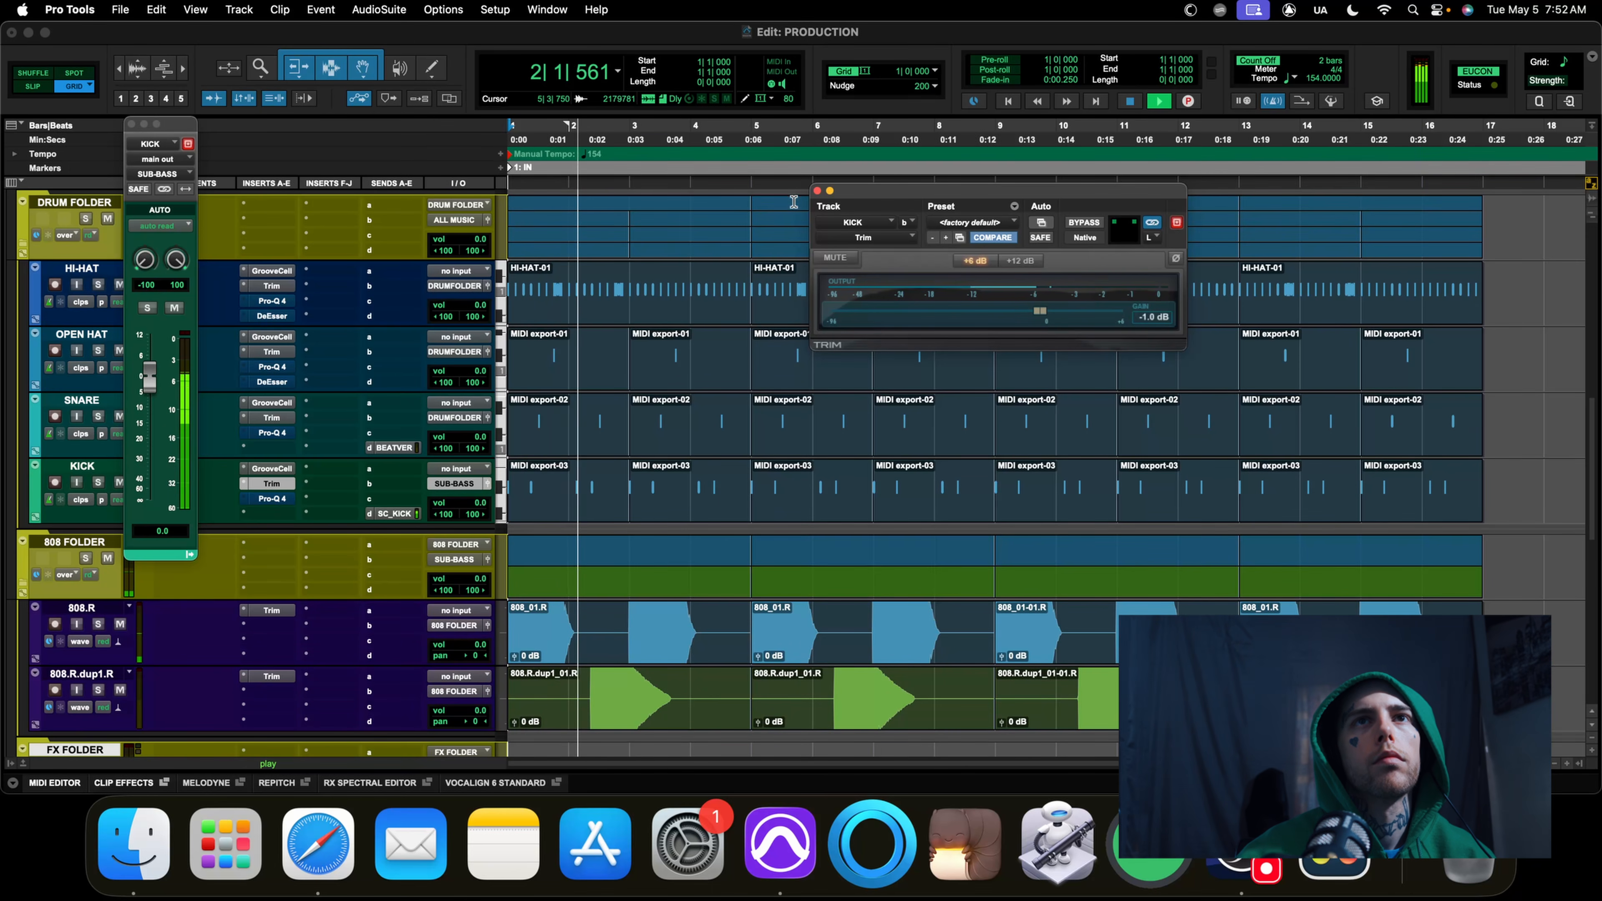
key("space")
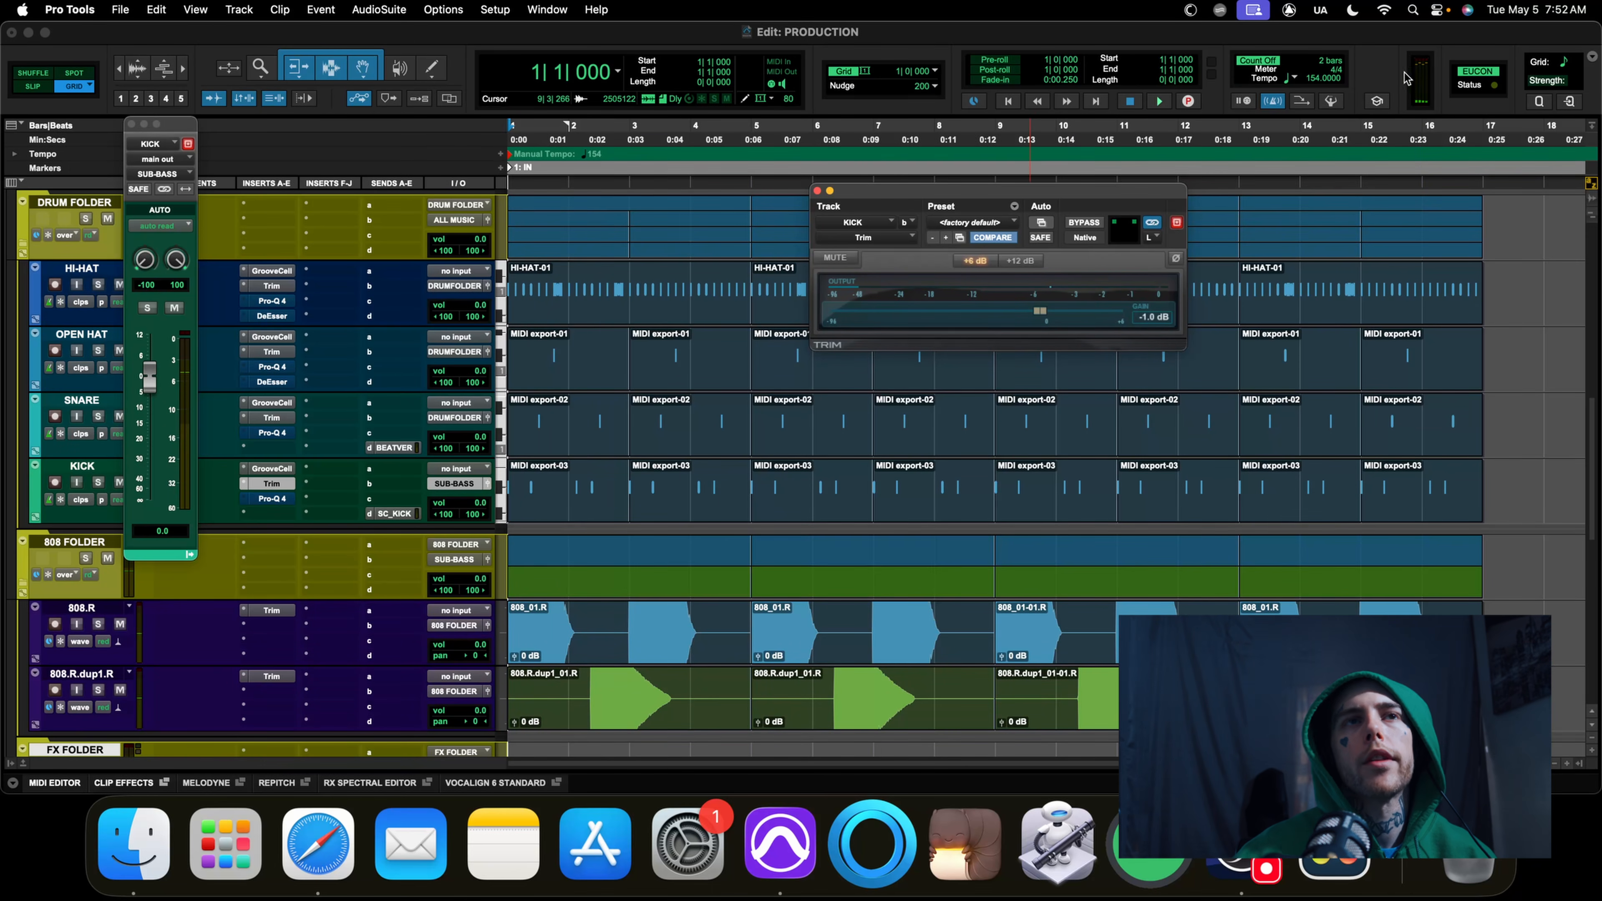
left_click(817, 191)
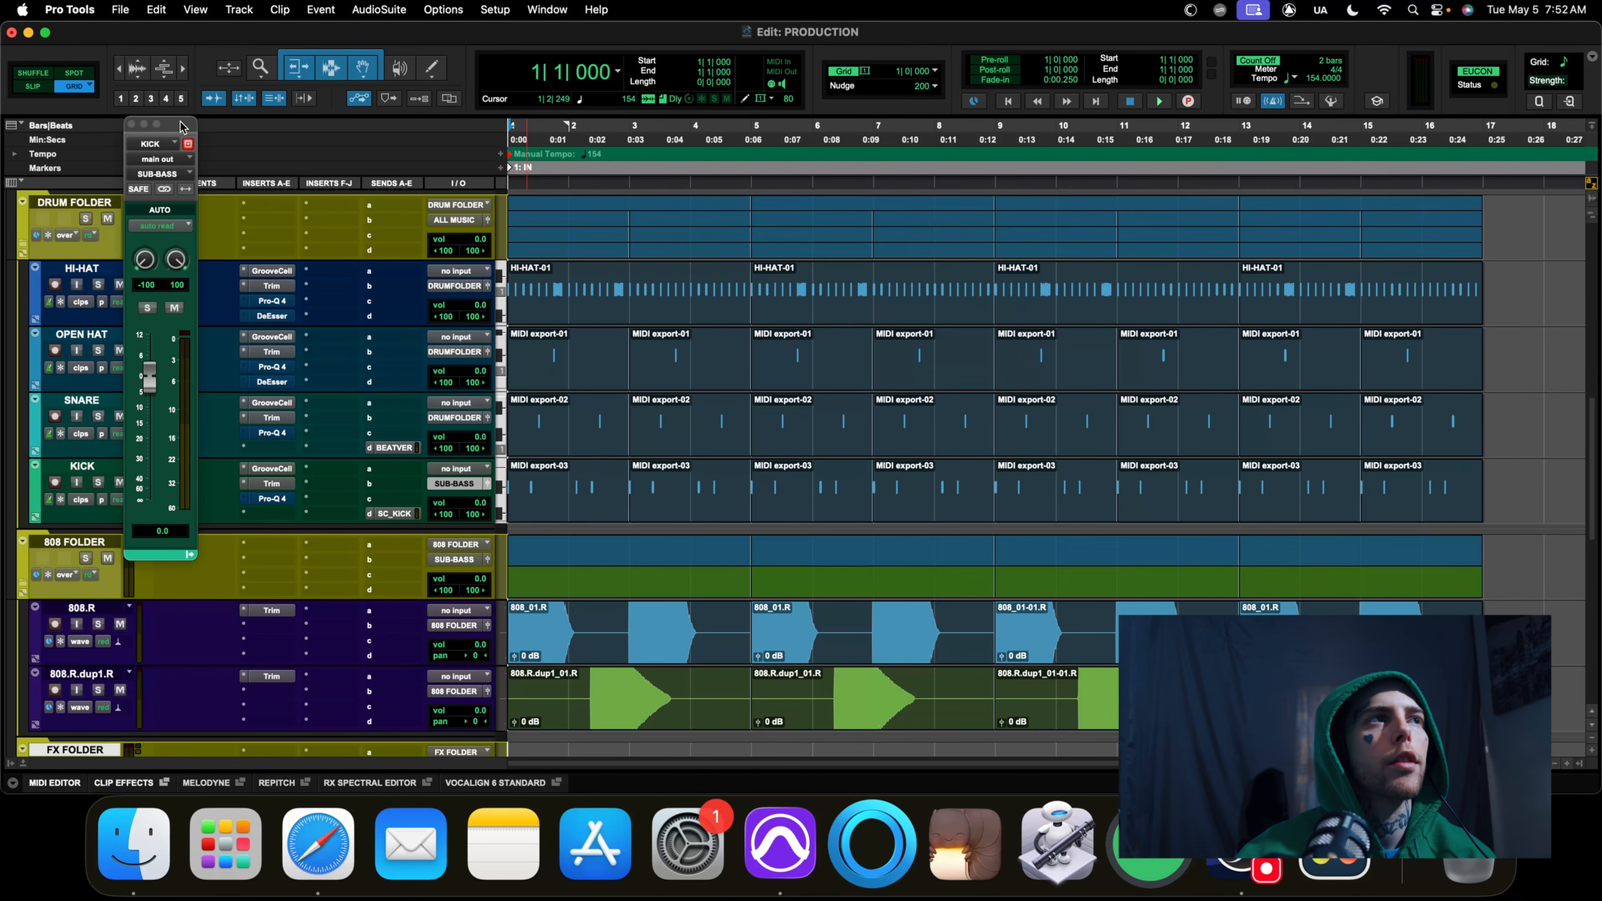
left_click_drag(180, 126, 138, 180)
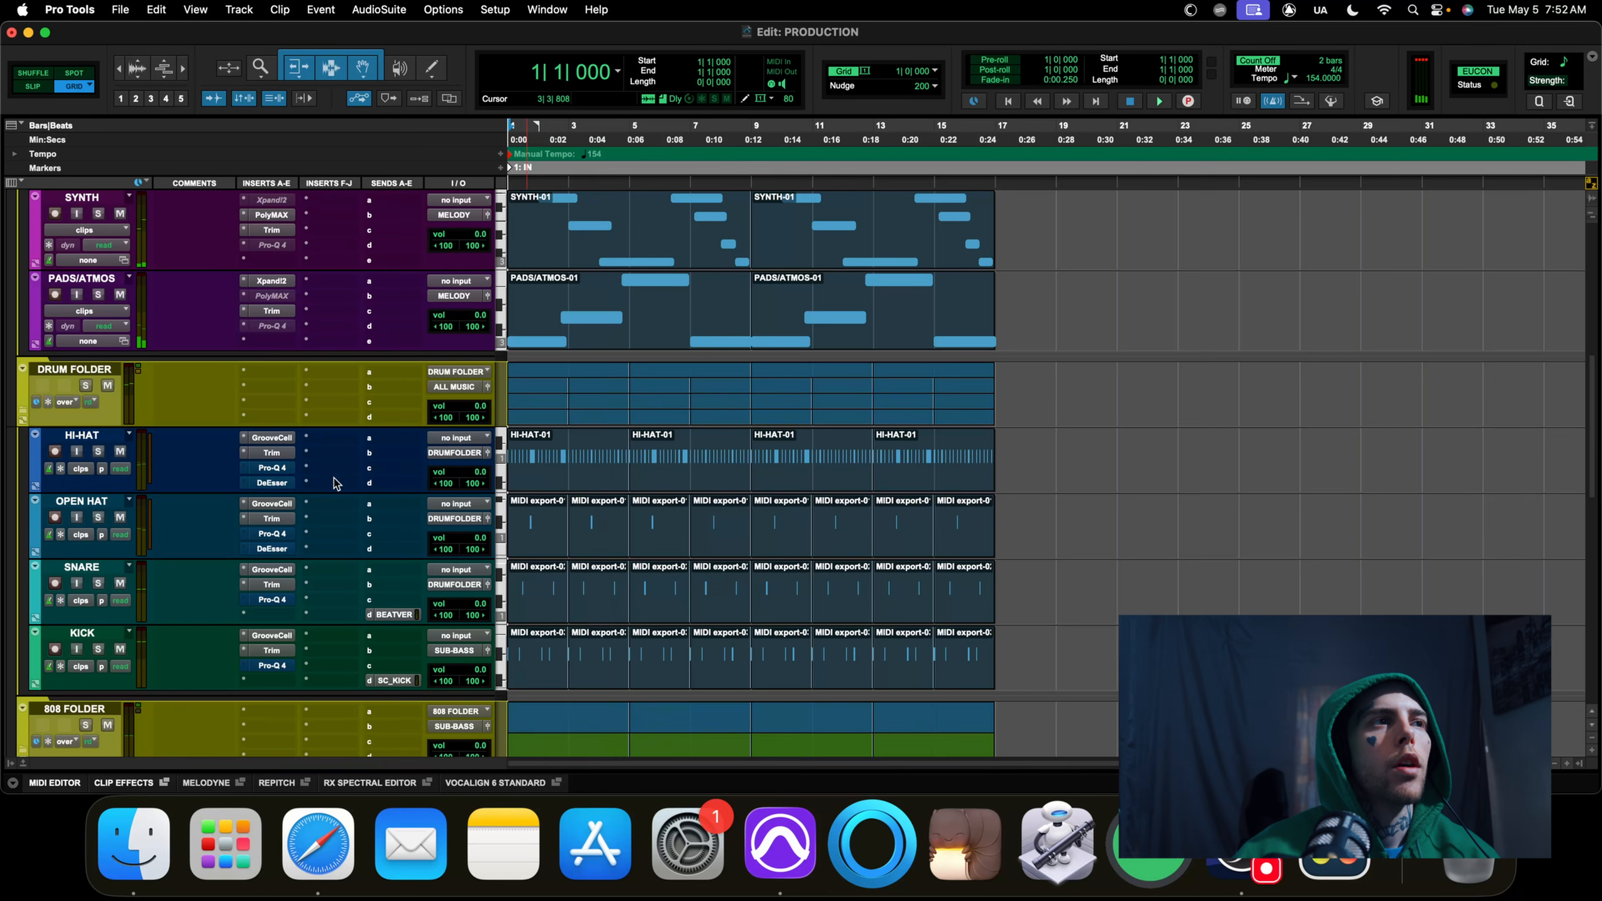
Take the HI-HAT track's Pro-Q 4 out of bypass and add an 18 dB/oct low cut at about 358 Hz
scroll(275, 492, "up", 2)
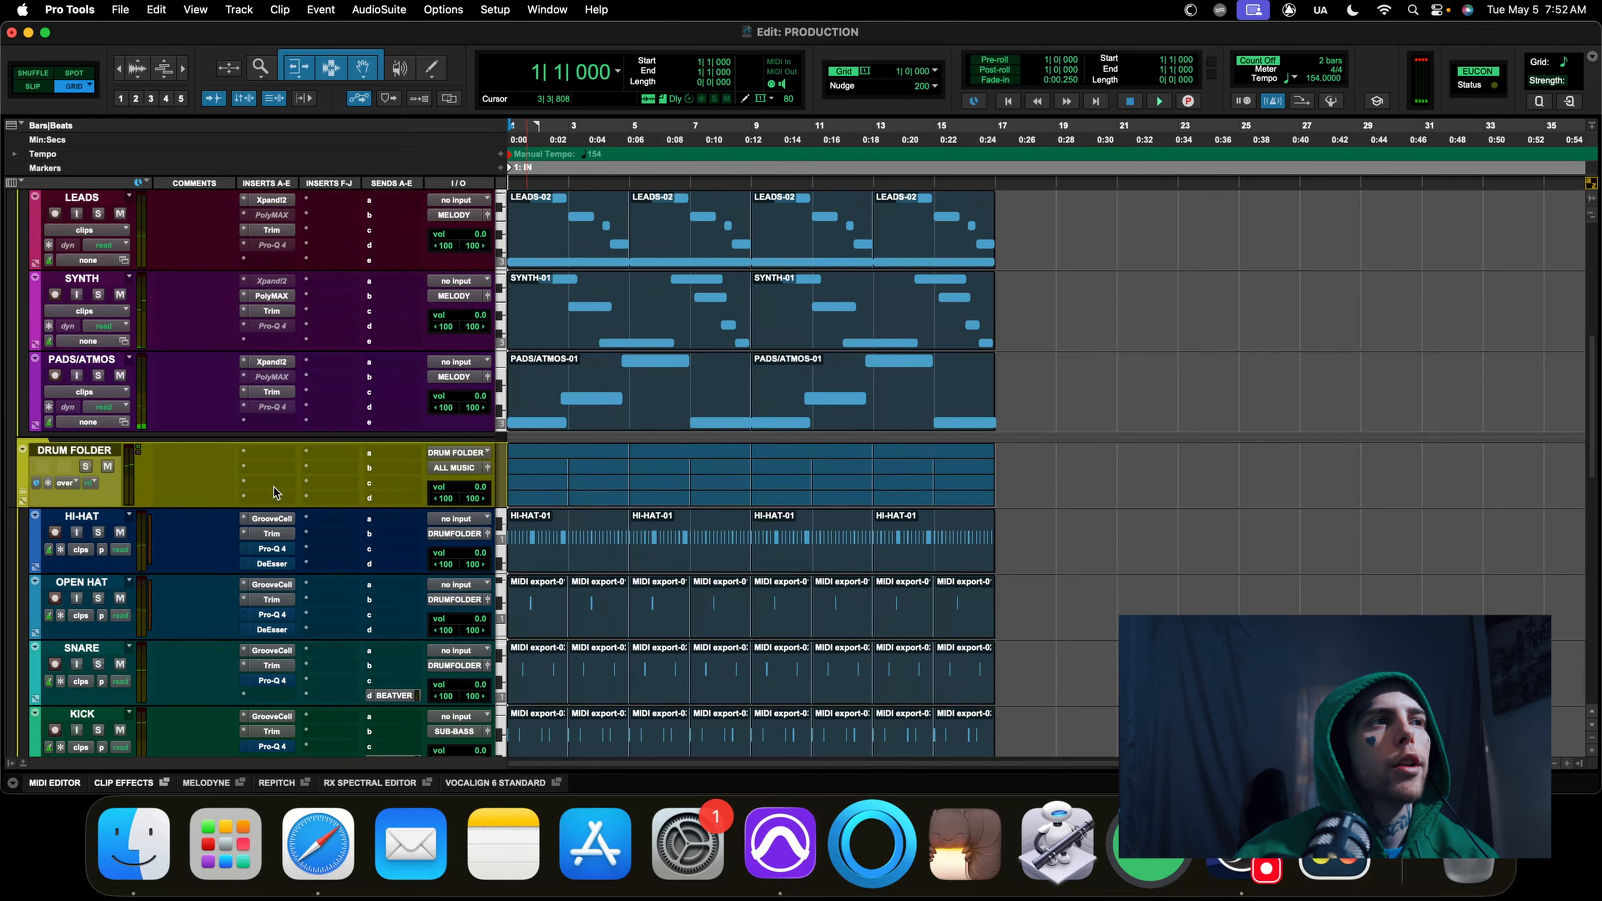
scroll(277, 493, "down", 2)
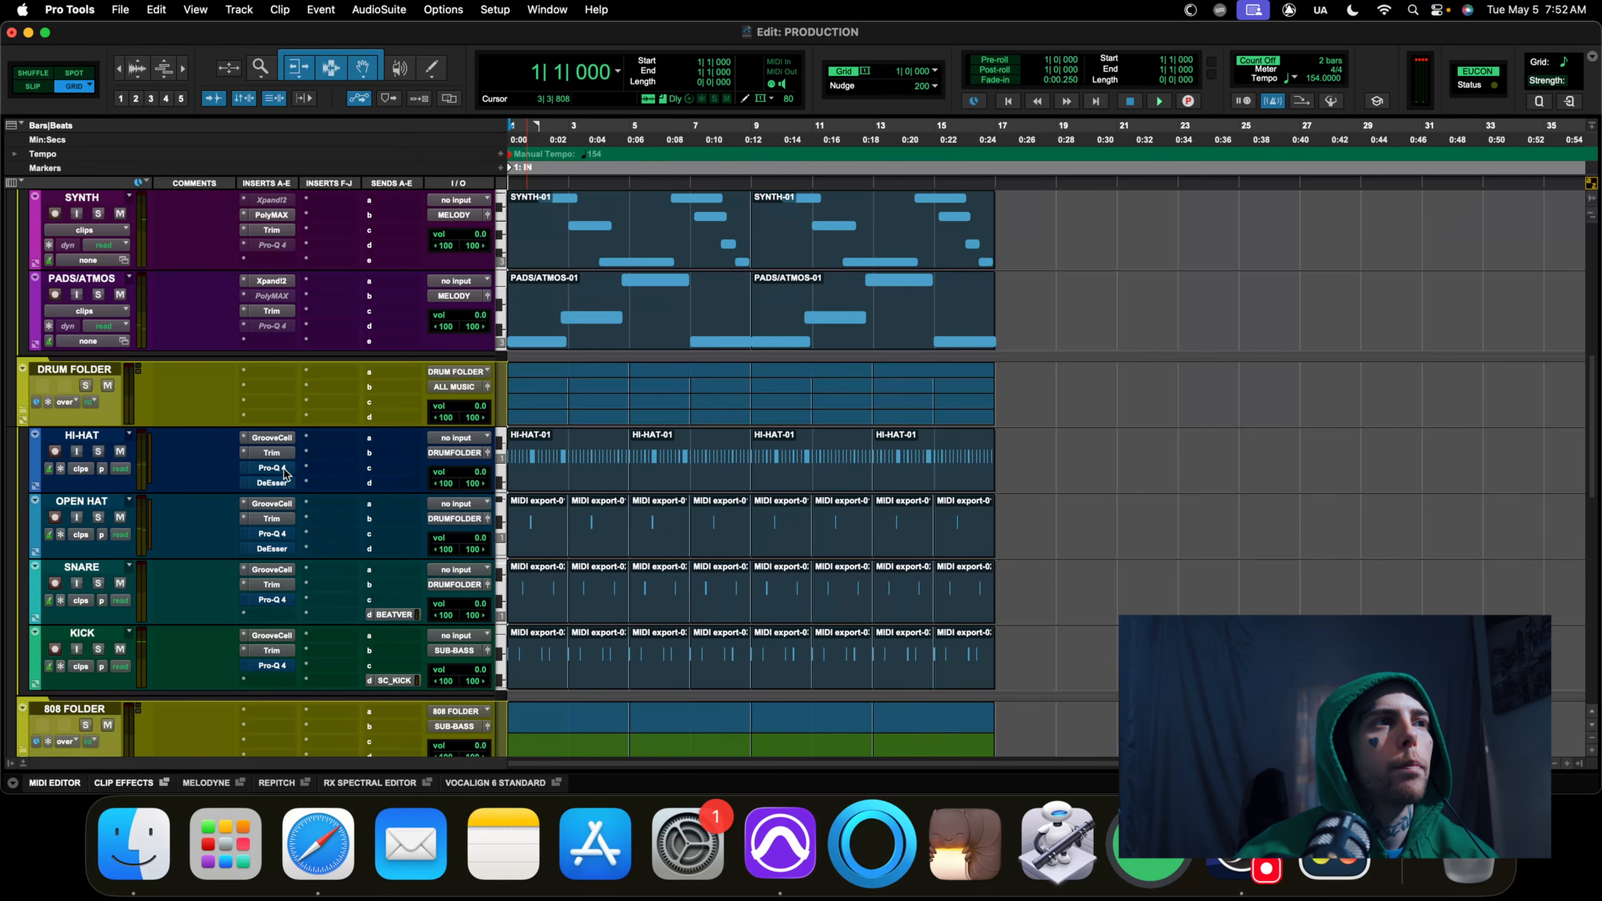
right_click(284, 473)
left_click(302, 474)
left_click(271, 468)
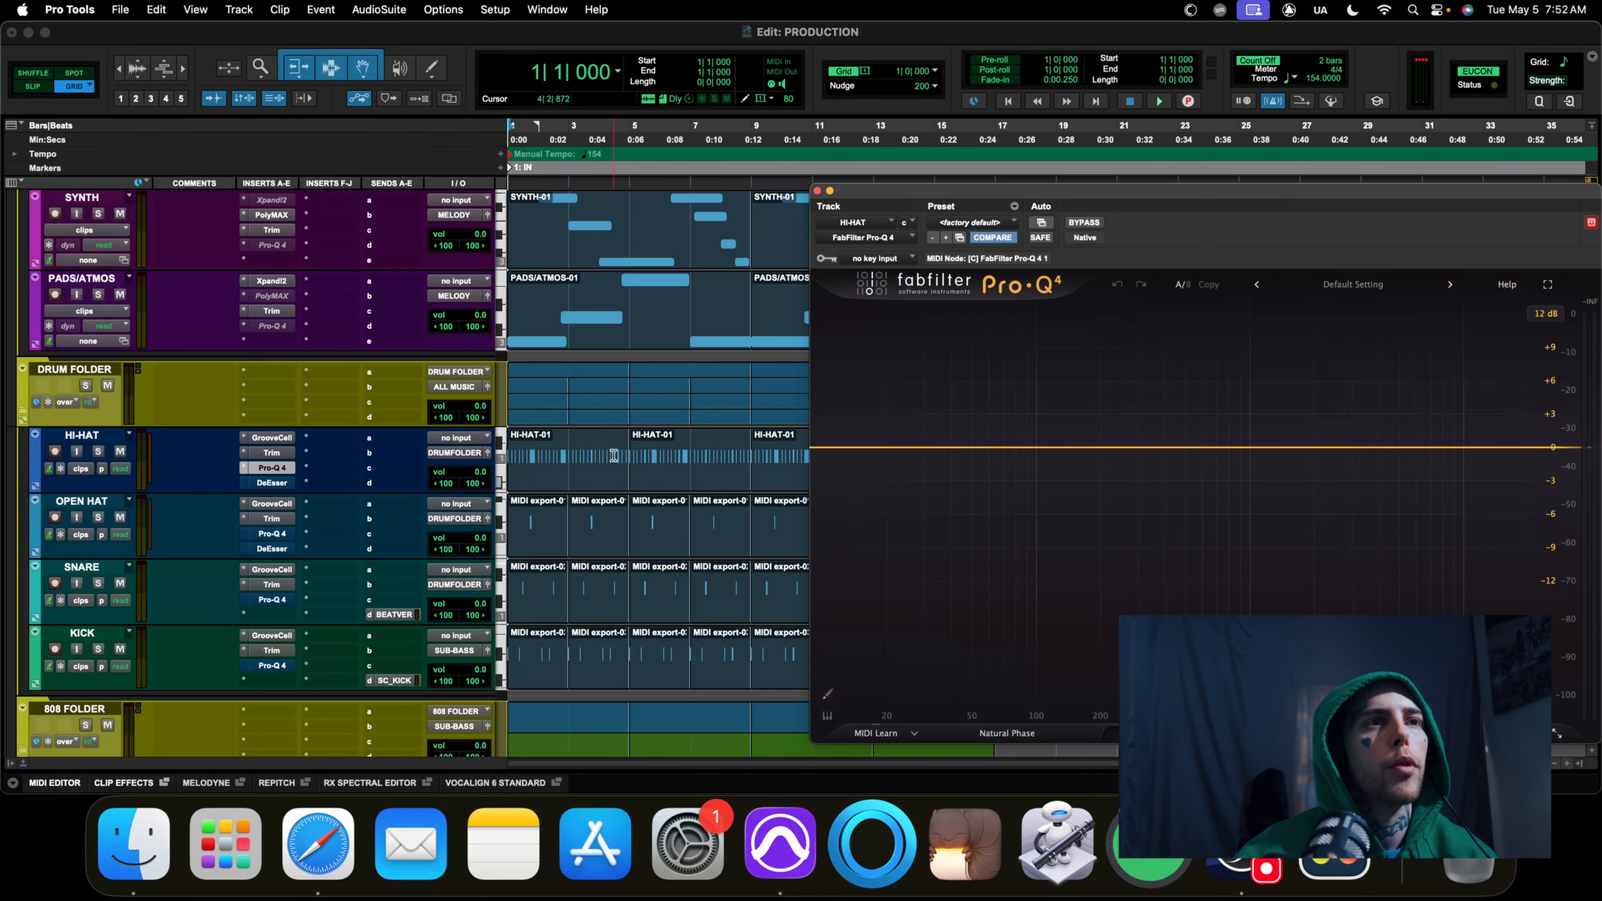
left_click_drag(1014, 189, 859, 181)
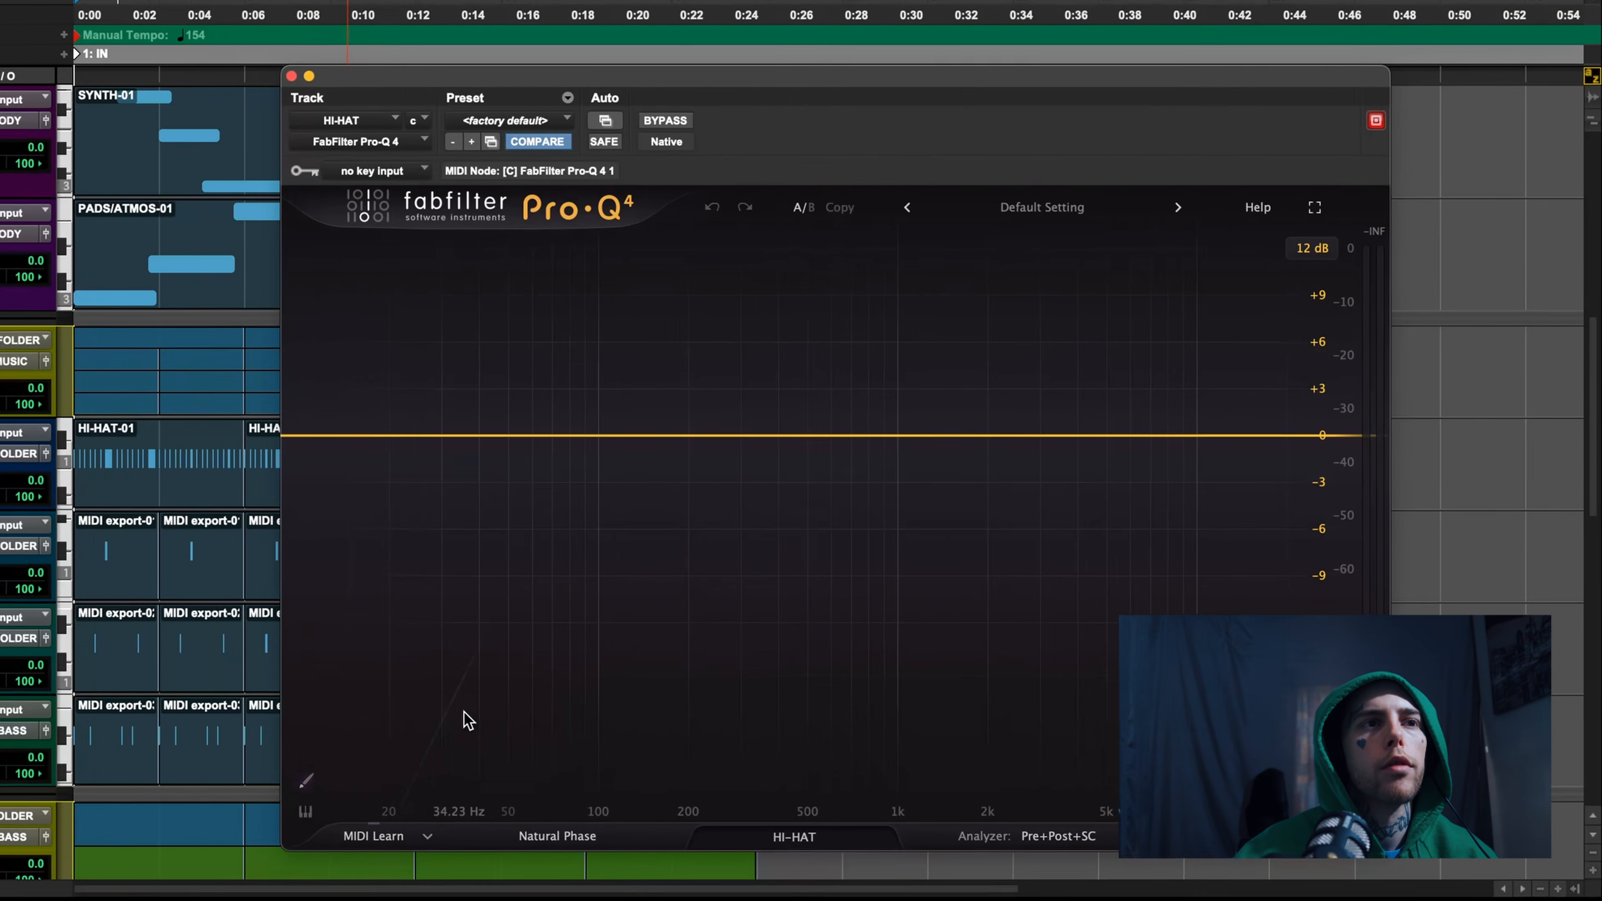
left_click(794, 634)
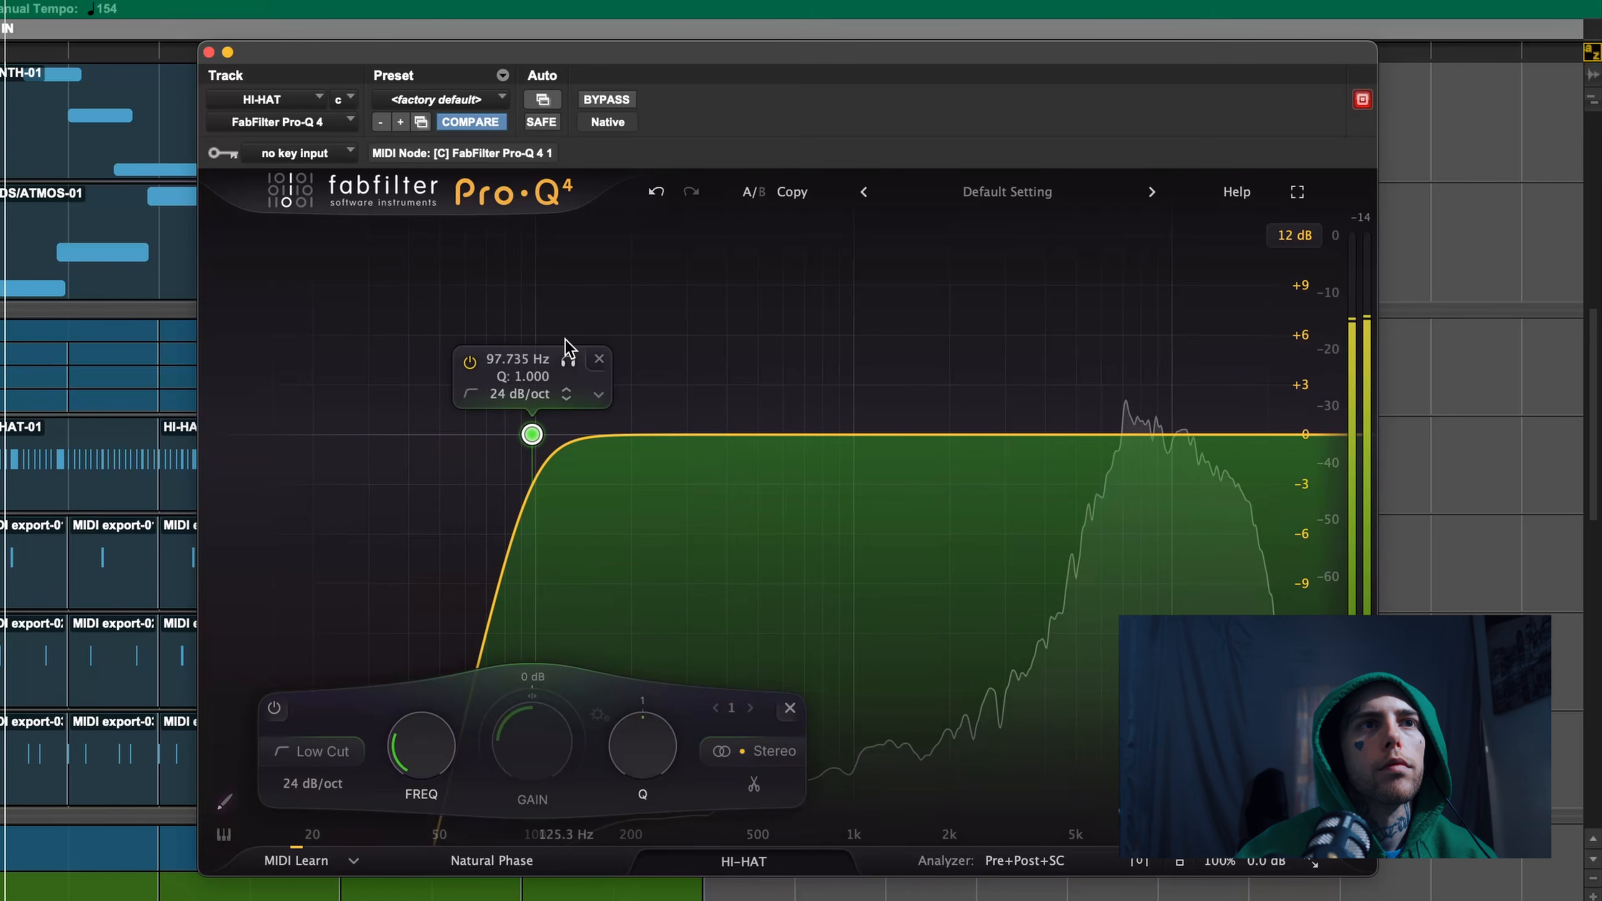
left_click_drag(570, 363, 747, 360)
scroll(737, 464, "up", 1)
scroll(738, 459, "down", 2)
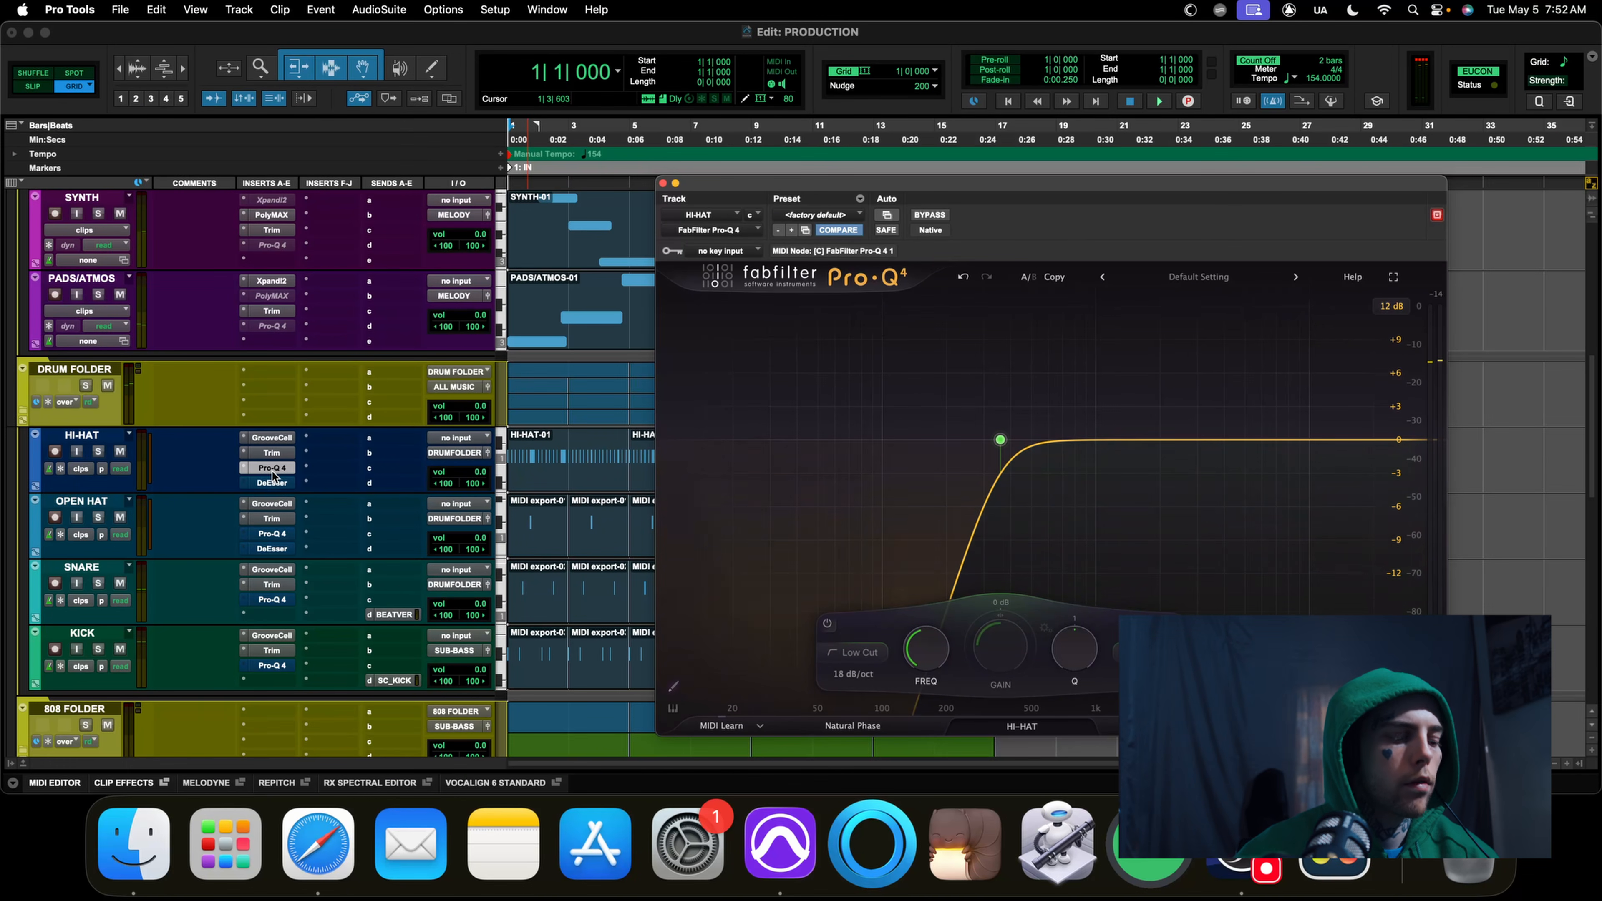
Copy the HI-HAT track's Pro-Q 4 to the OPEN HAT track and raise the copy's low cut to about 474 Hz during playback
left_click_drag(272, 472, 272, 544)
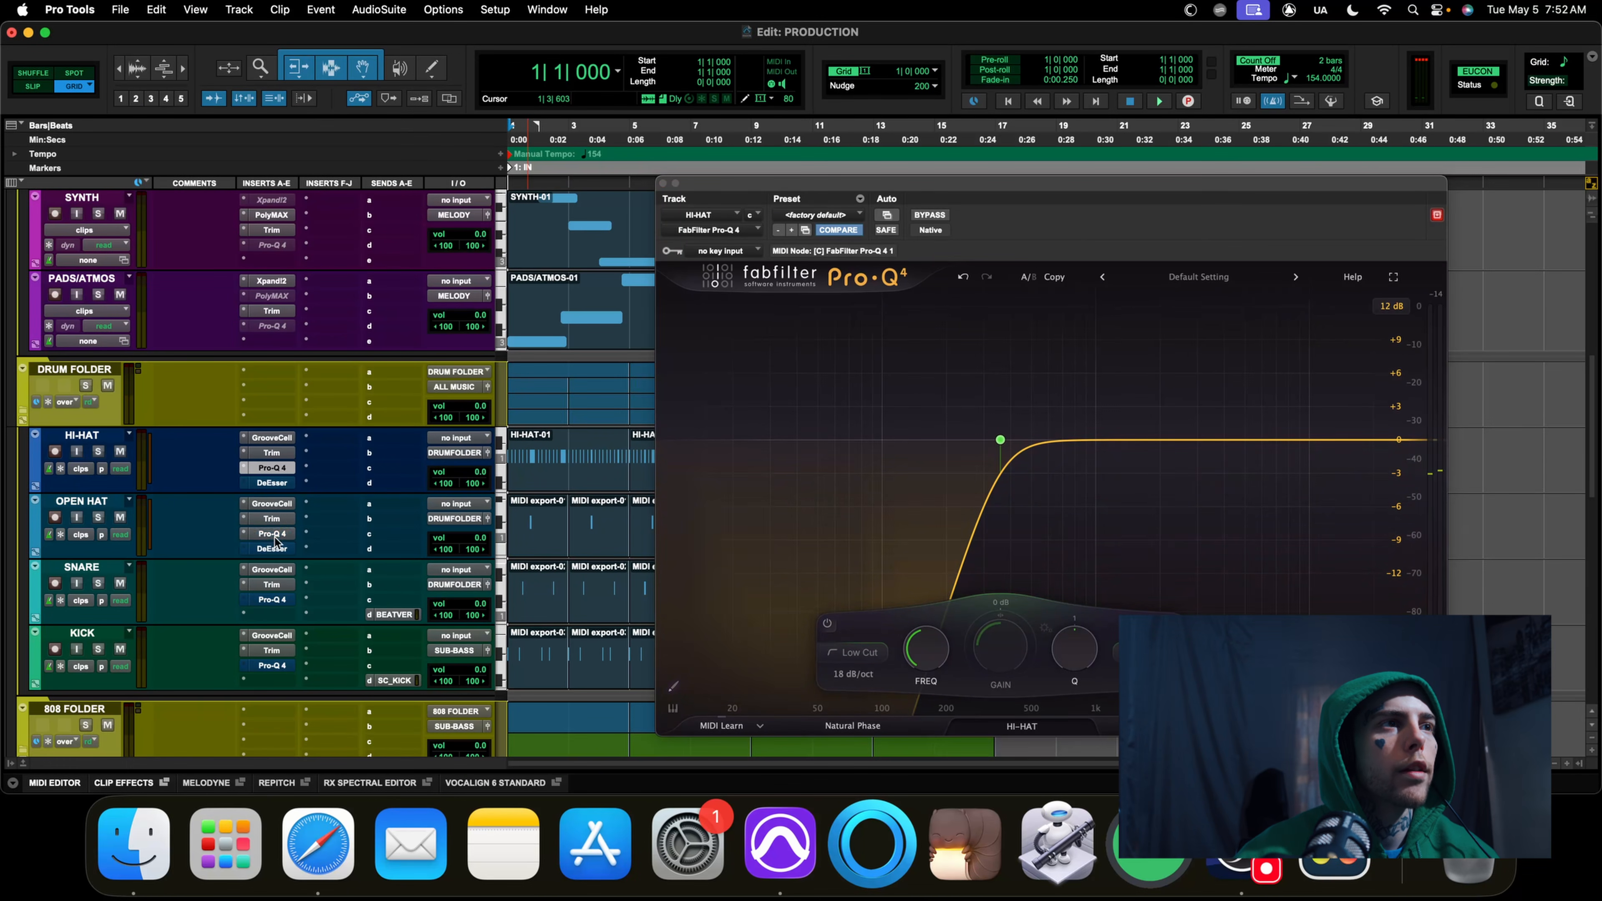
left_click(274, 537)
key("space")
mouse_move(1000, 440)
left_click(1026, 392)
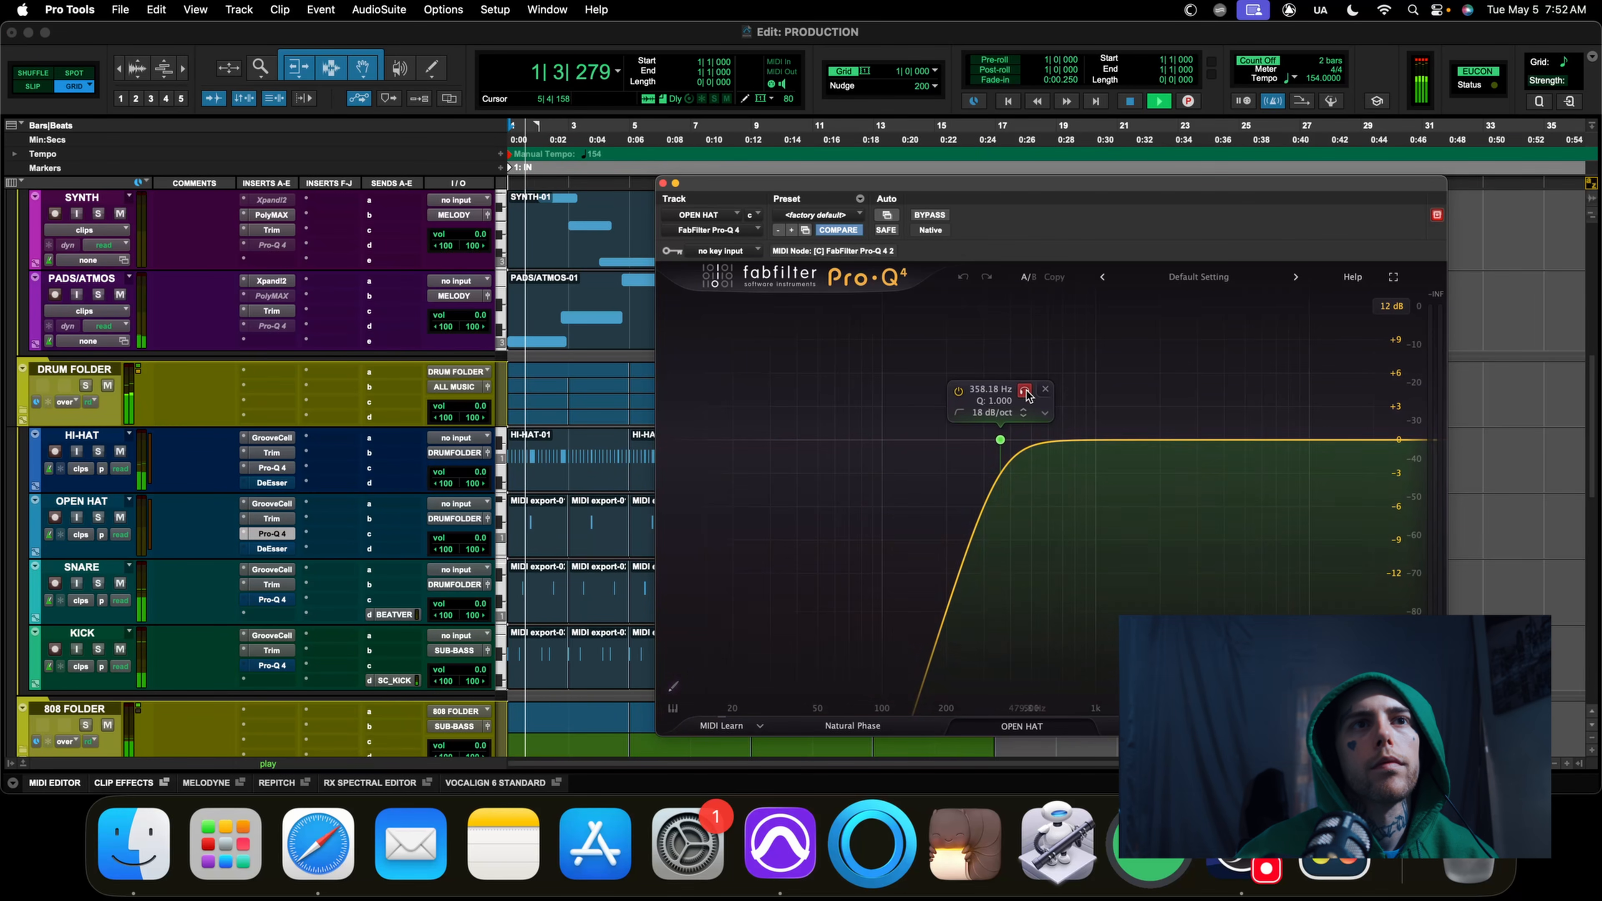
left_click_drag(1026, 391, 1052, 392)
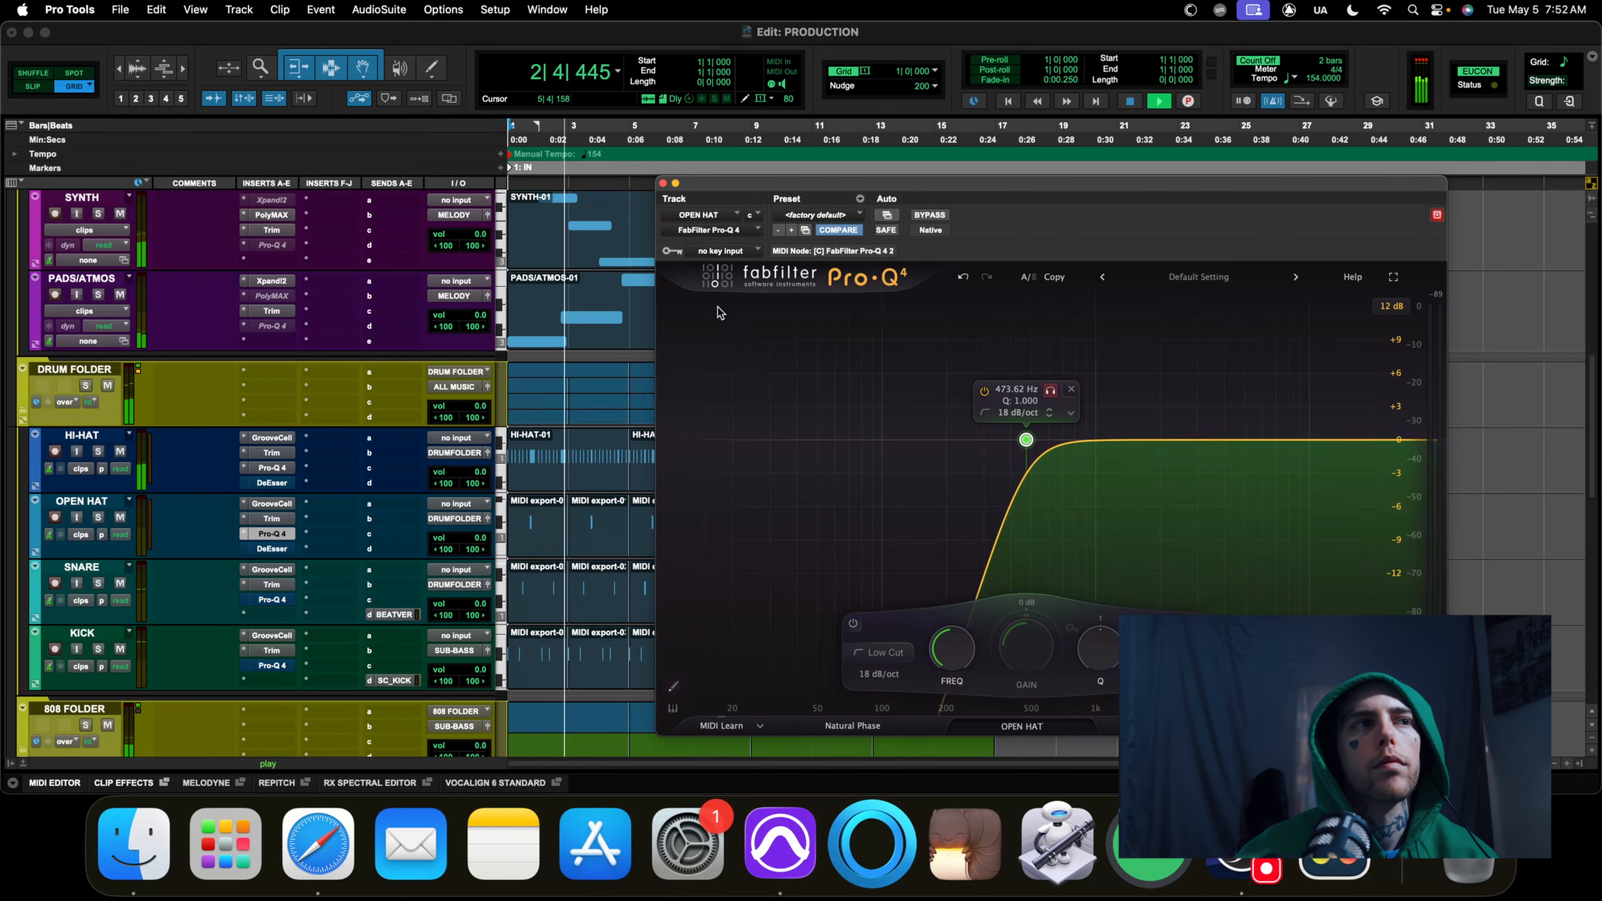
key("space")
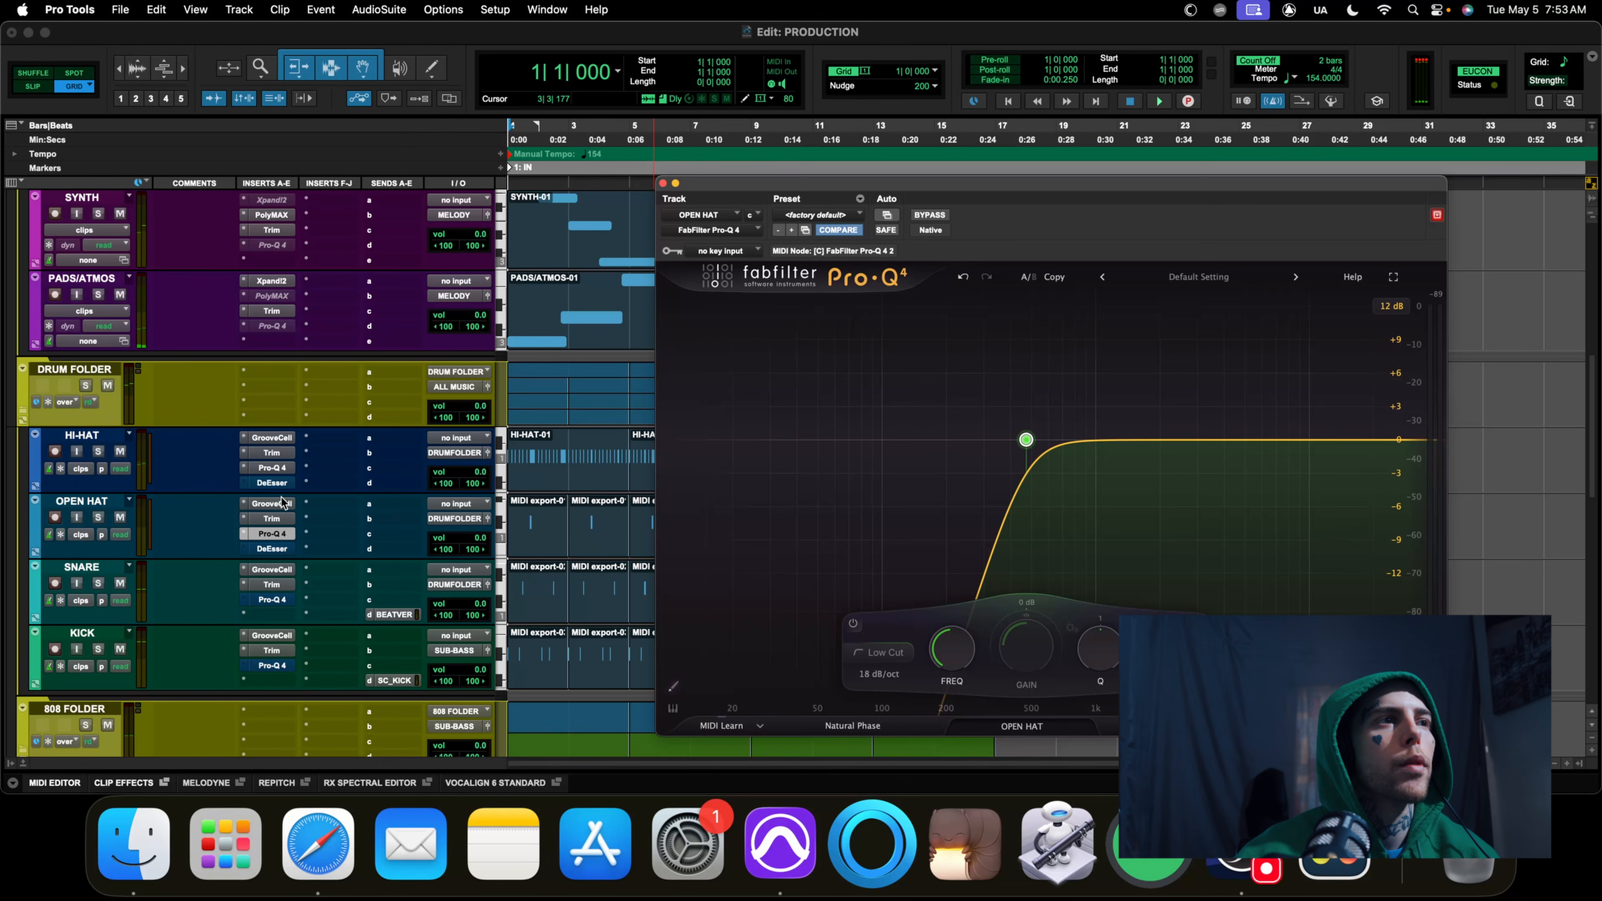
Take the HI-HAT track's DeEsser out of bypass, set its threshold to -22.1, and copy it to the OPEN HAT track
right_click(281, 483)
left_click(283, 487)
left_click(279, 483)
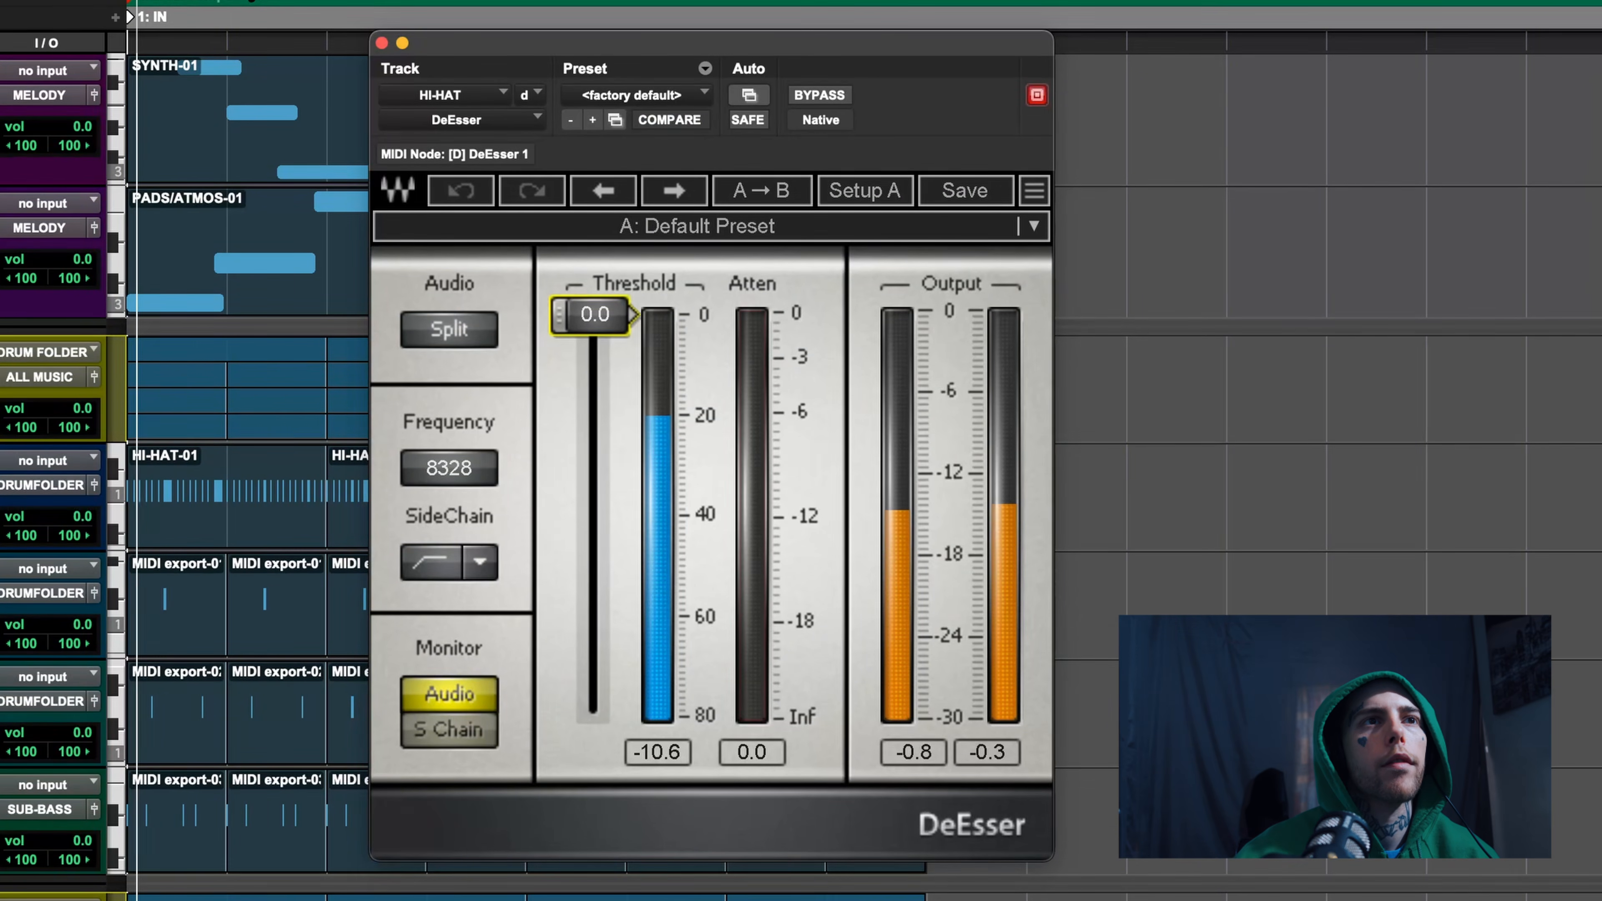
left_click_drag(590, 315, 591, 425)
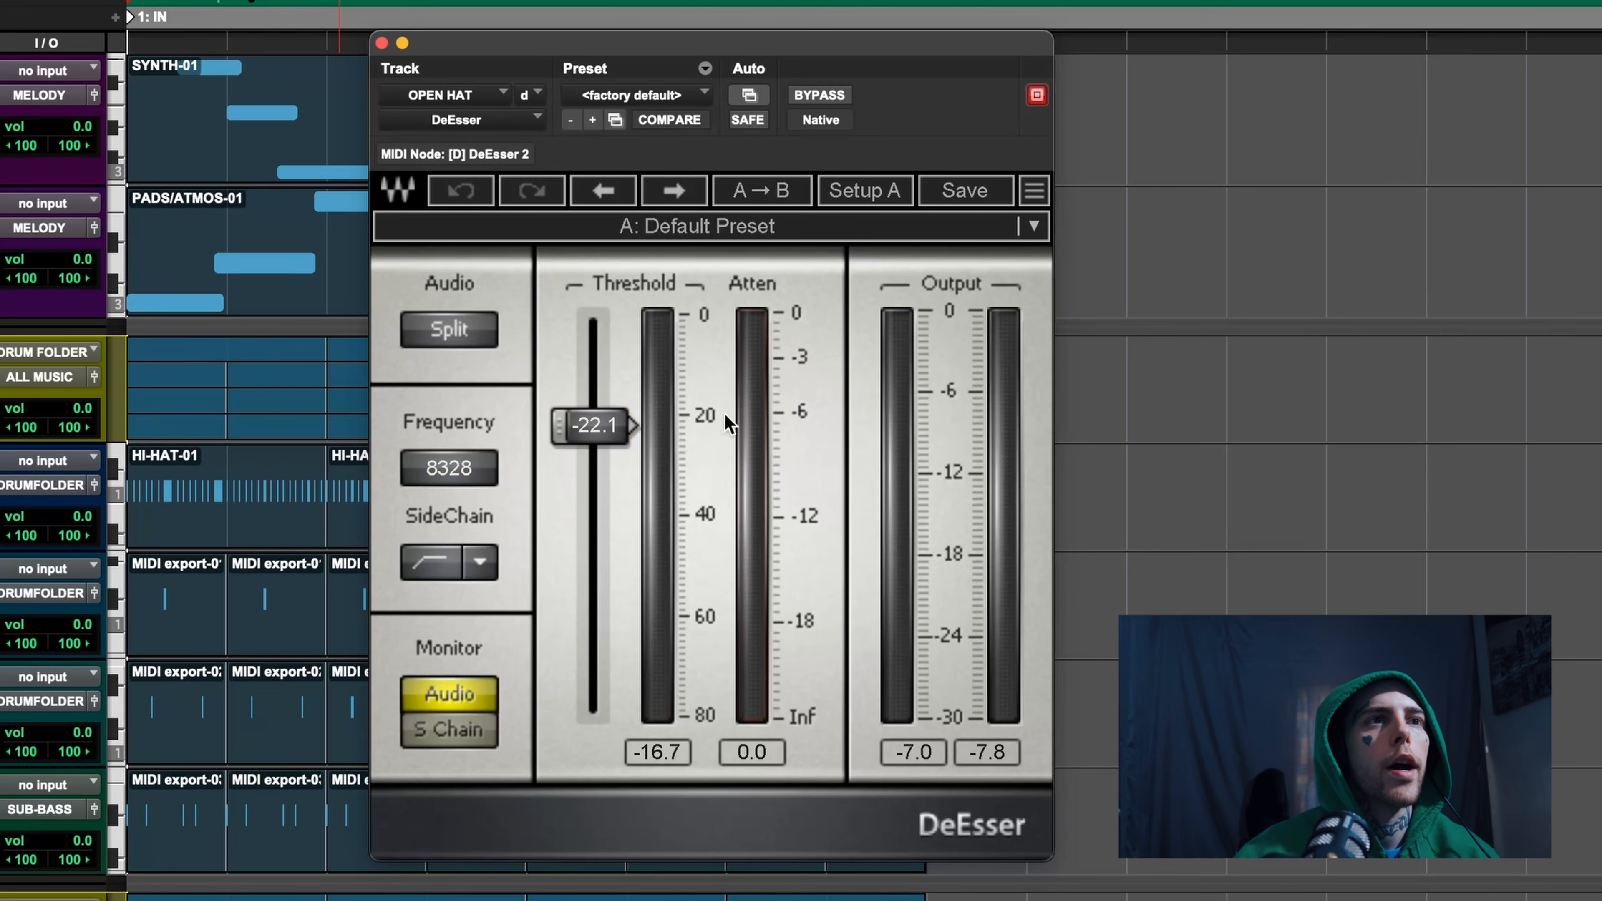
Set the OPEN HAT track's DeEsser threshold to -16.3 and close the plug-in
key("space")
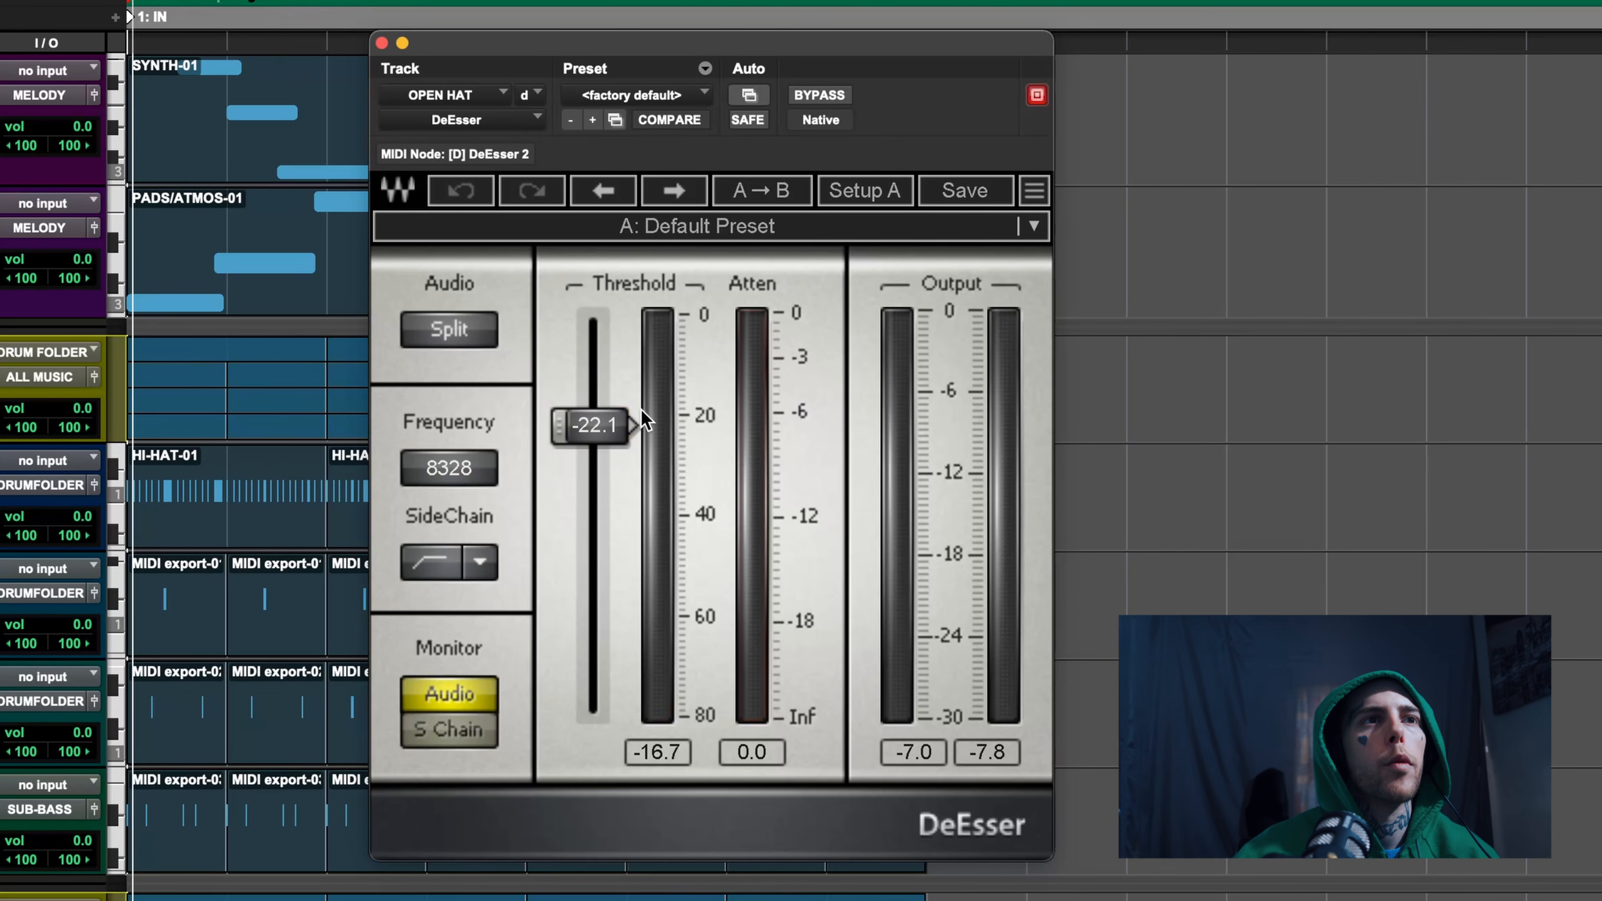
left_click_drag(620, 430, 615, 404)
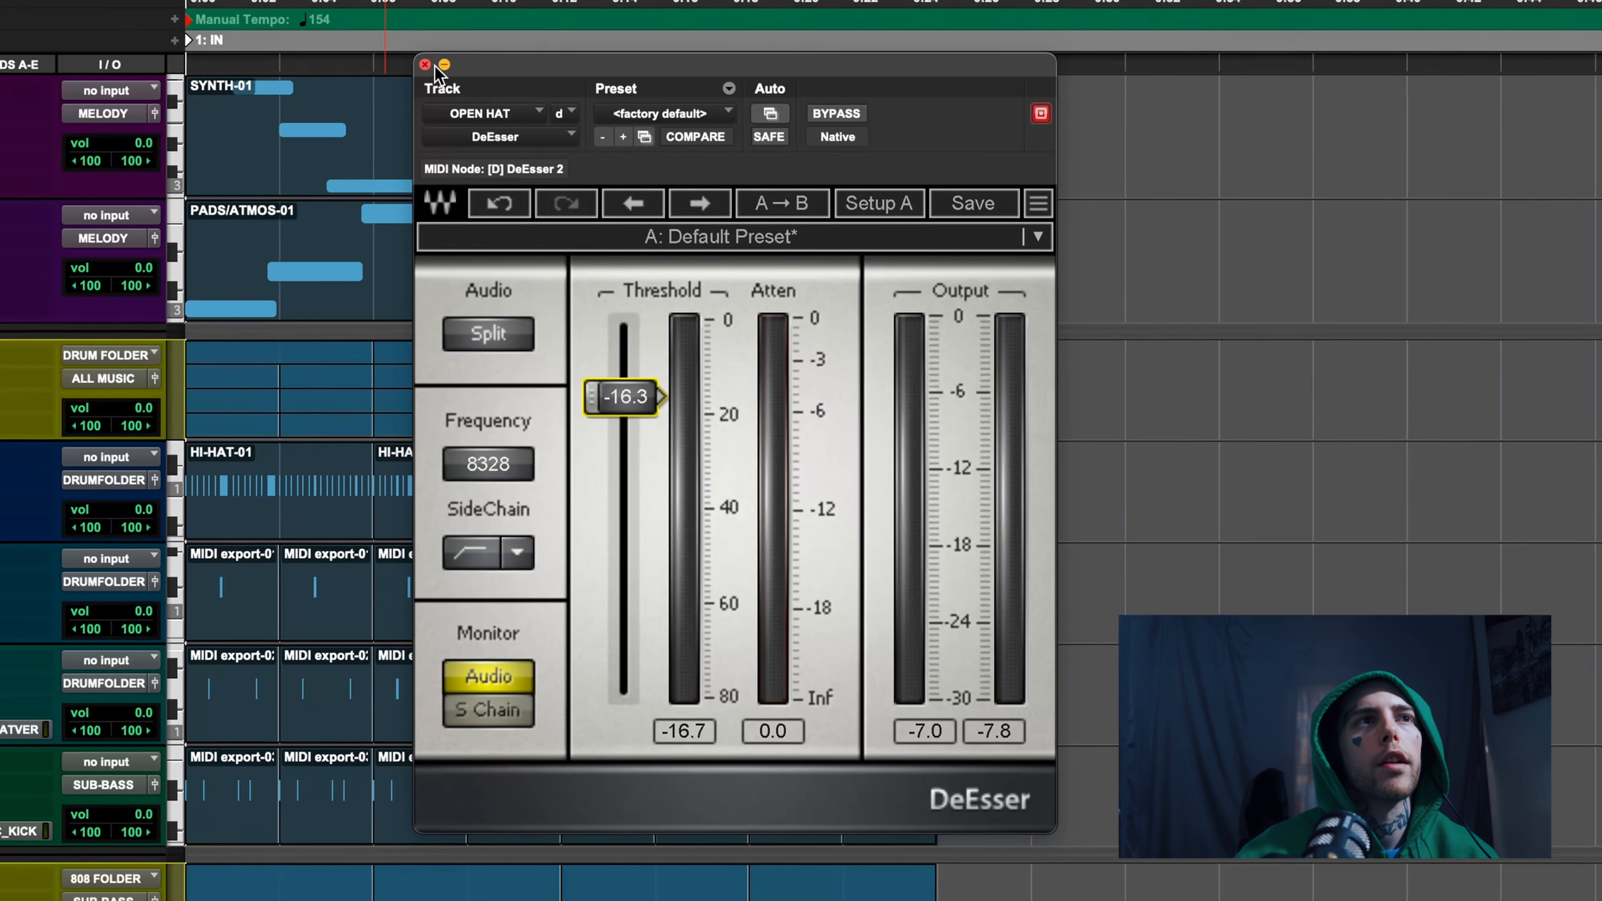
left_click(381, 43)
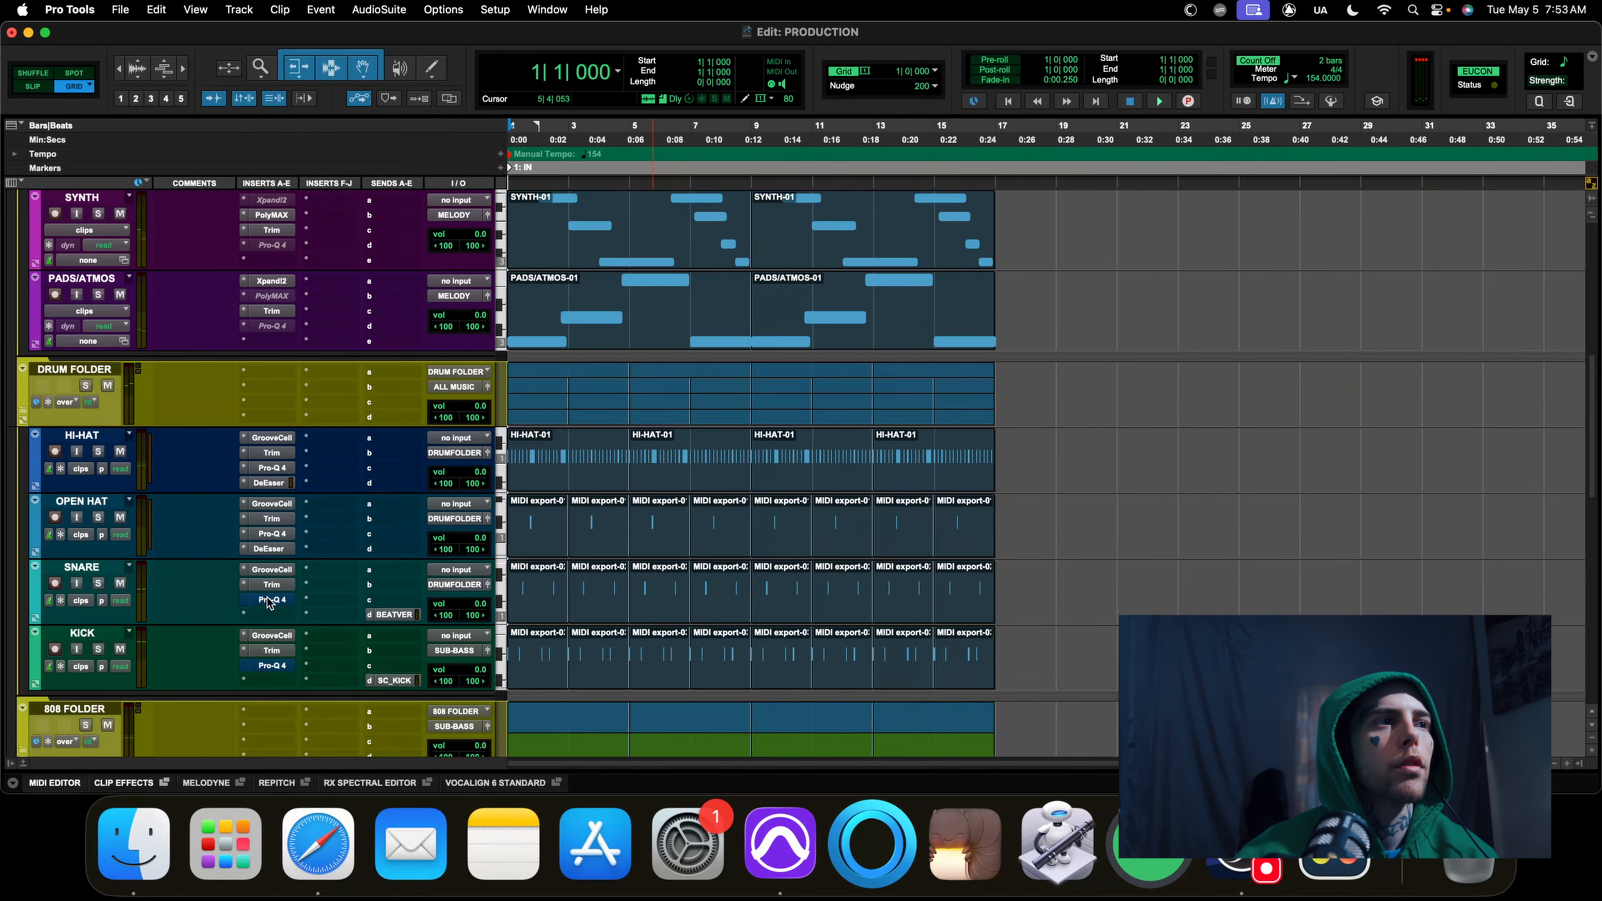
Take the SNARE track's Pro-Q 4 out of bypass and place an 18 dB/oct low cut just below 200 Hz during playback
right_click(268, 602)
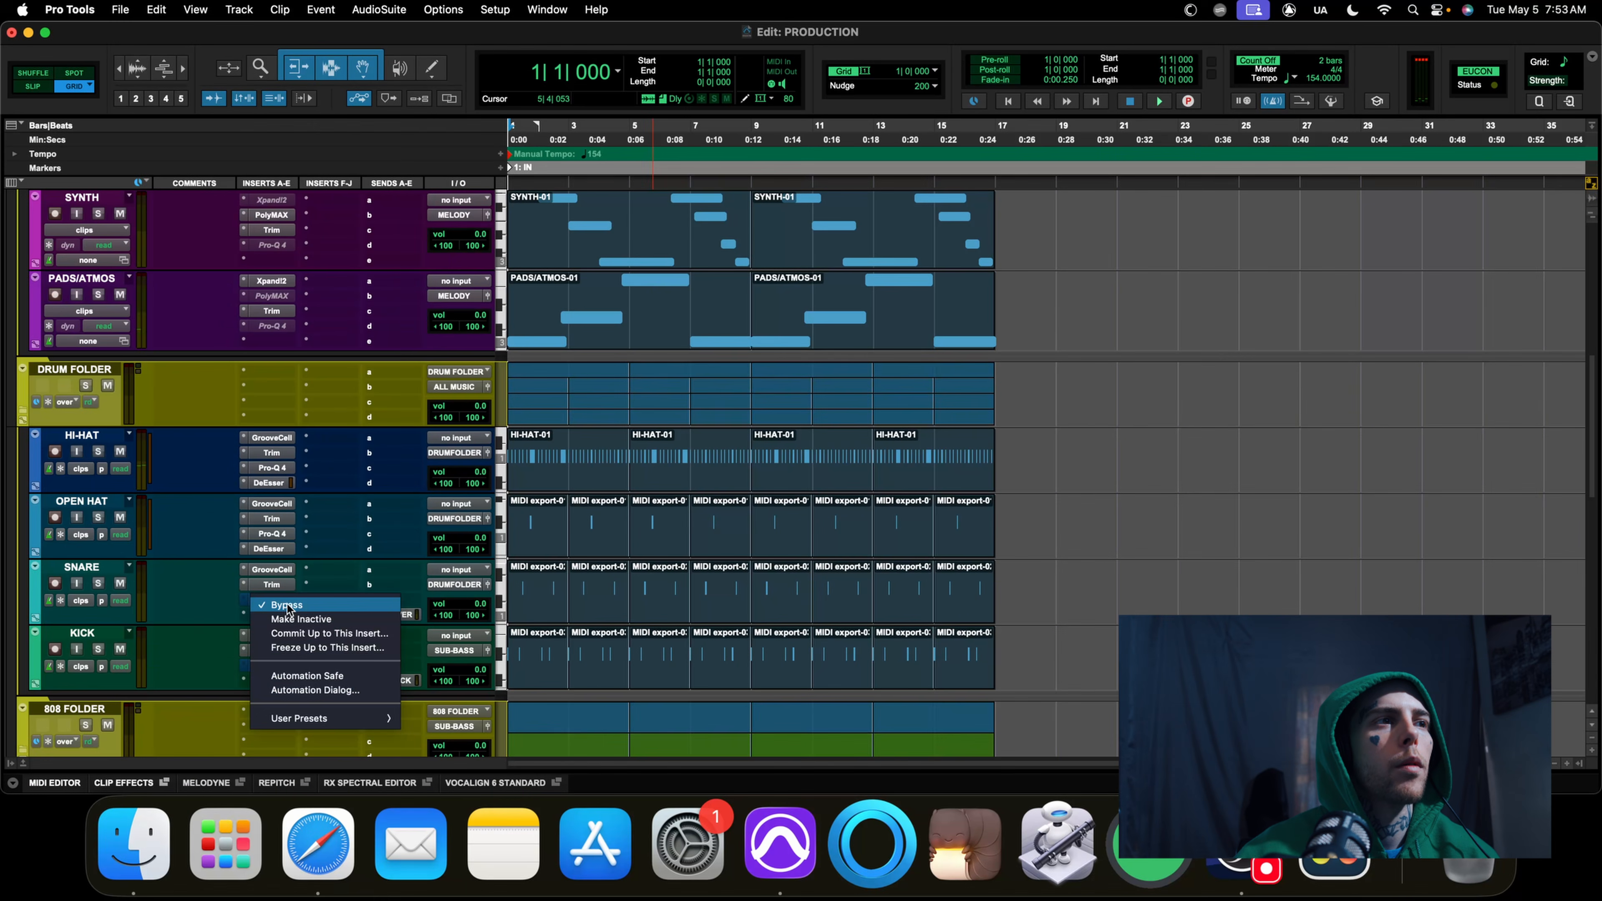
left_click(287, 606)
left_click(272, 599)
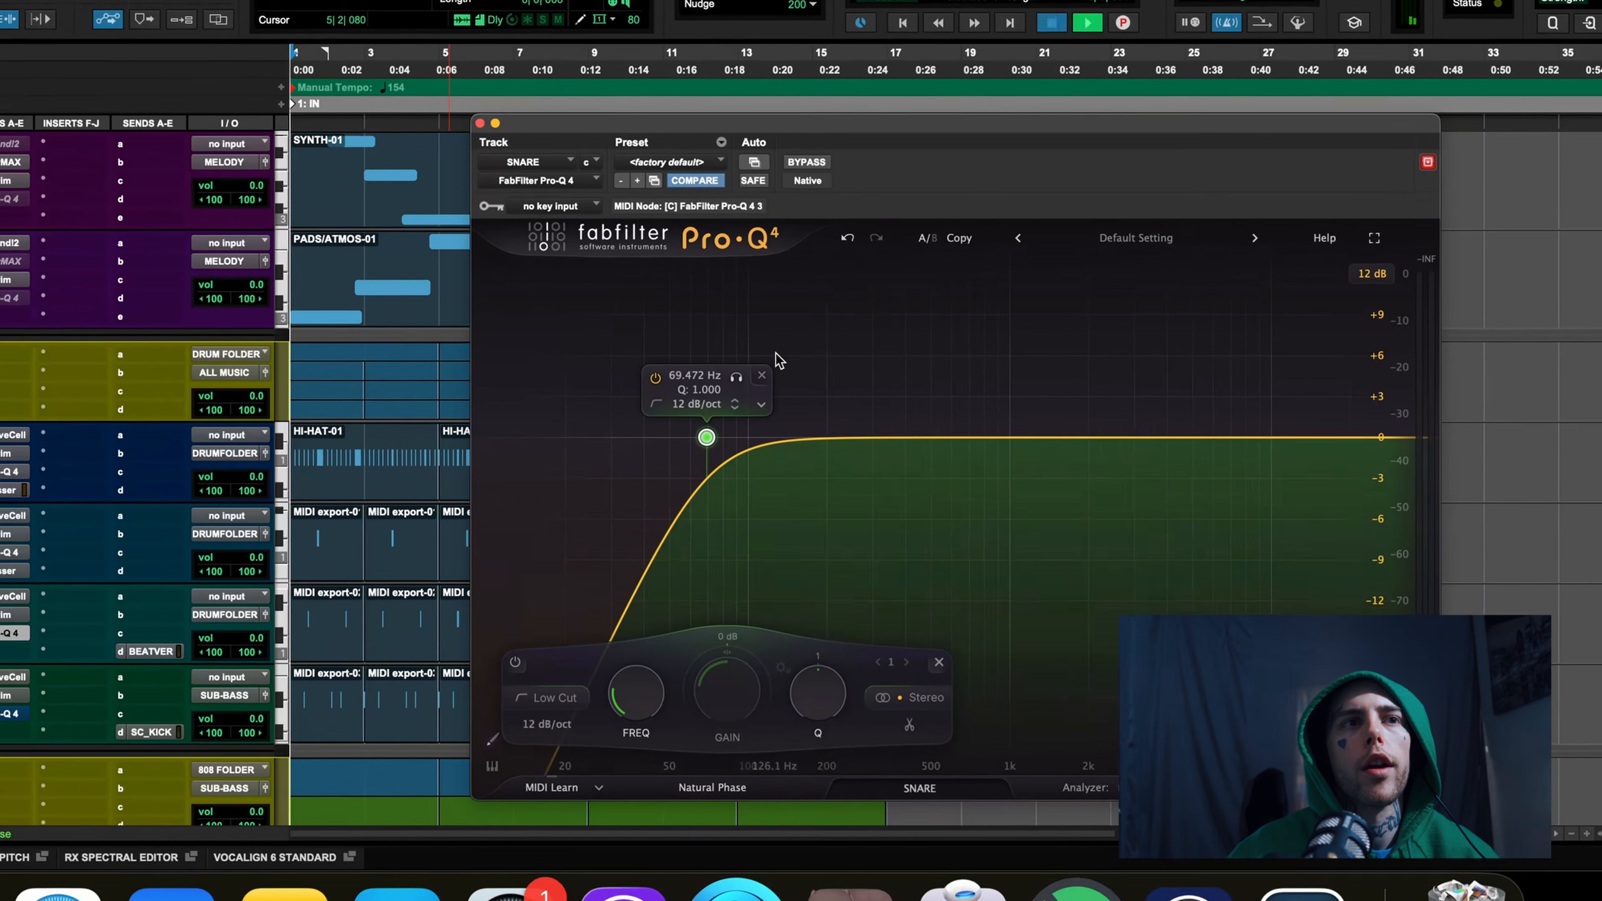
key("space")
left_click(874, 392)
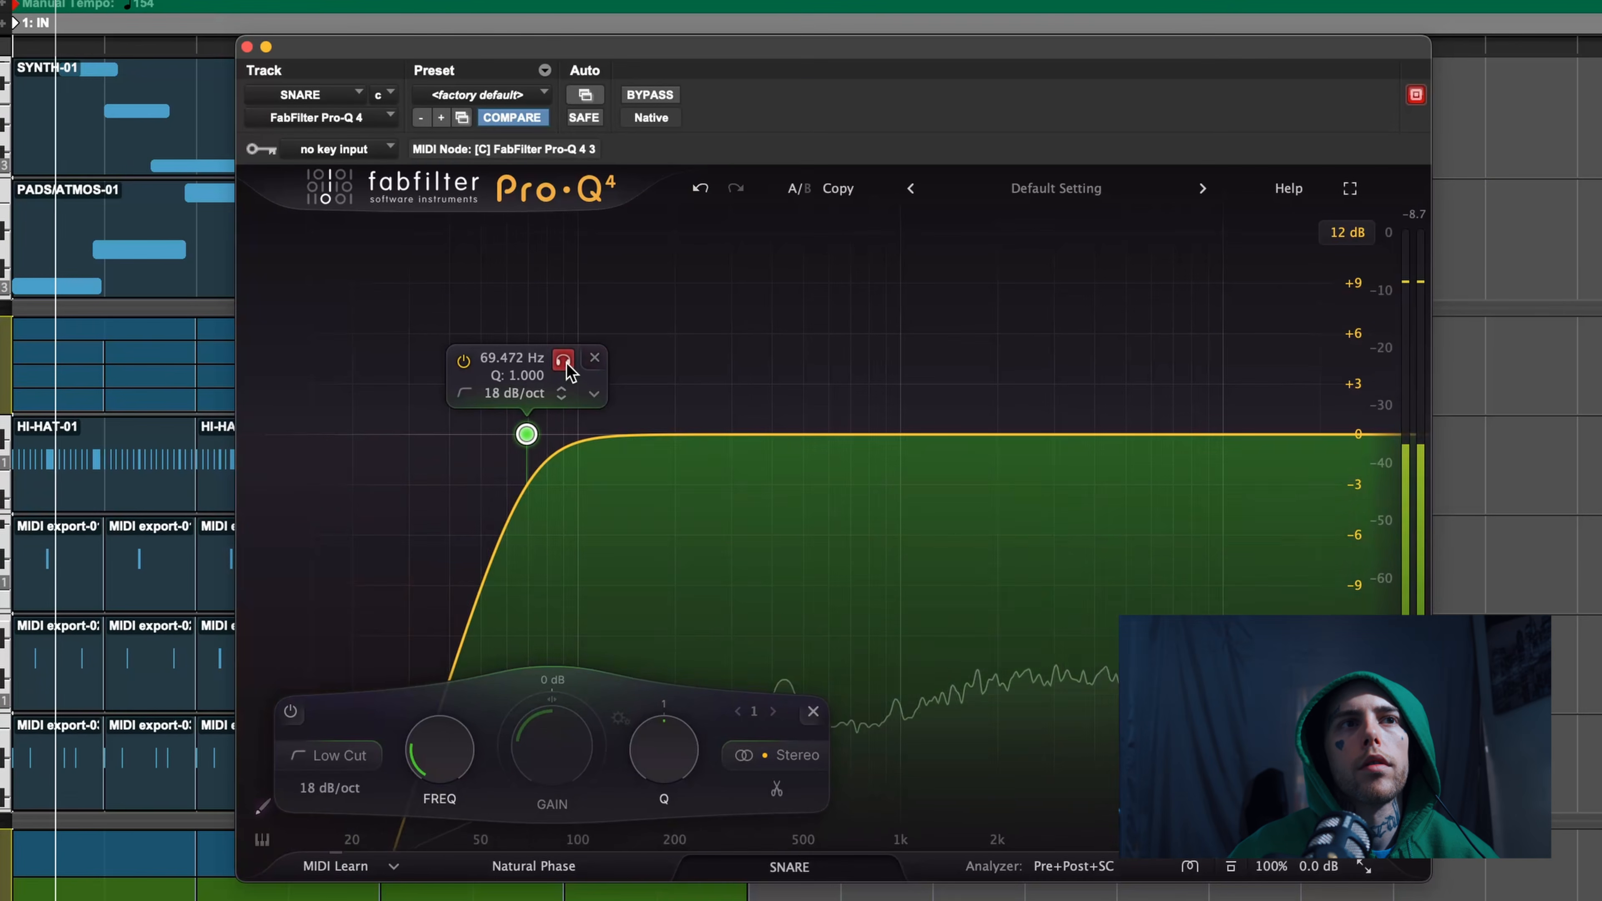
left_click_drag(571, 372, 714, 392)
Add a bell band at about 2 kHz in the SNARE track's Pro-Q 4 and boost it by about 1.5 dB
left_click(831, 434)
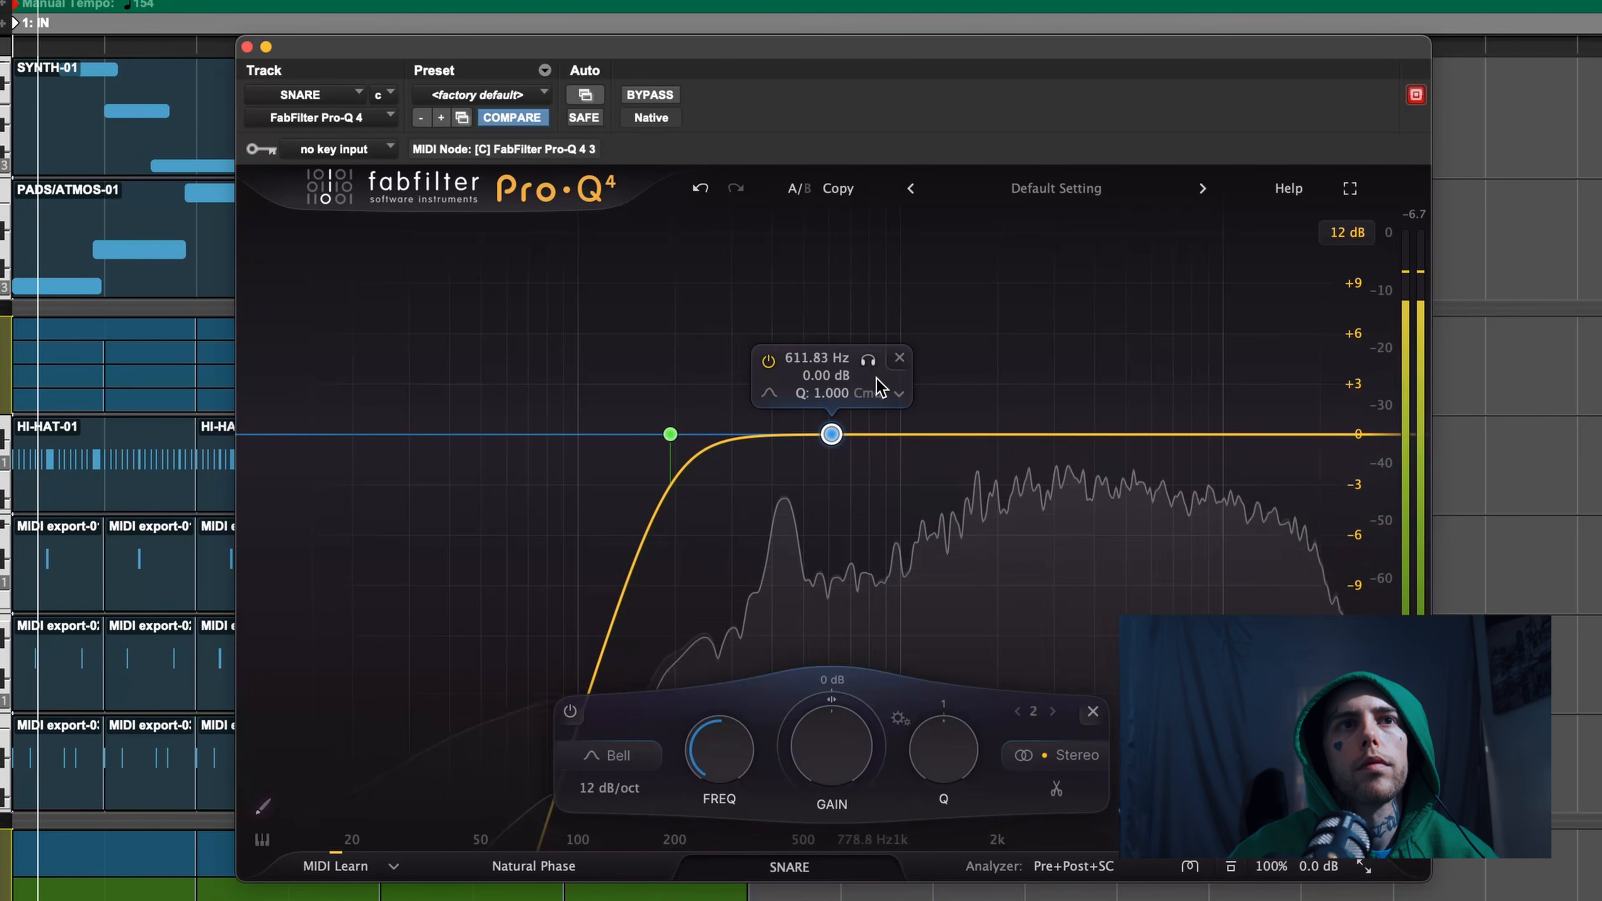
left_click_drag(877, 378, 1048, 375)
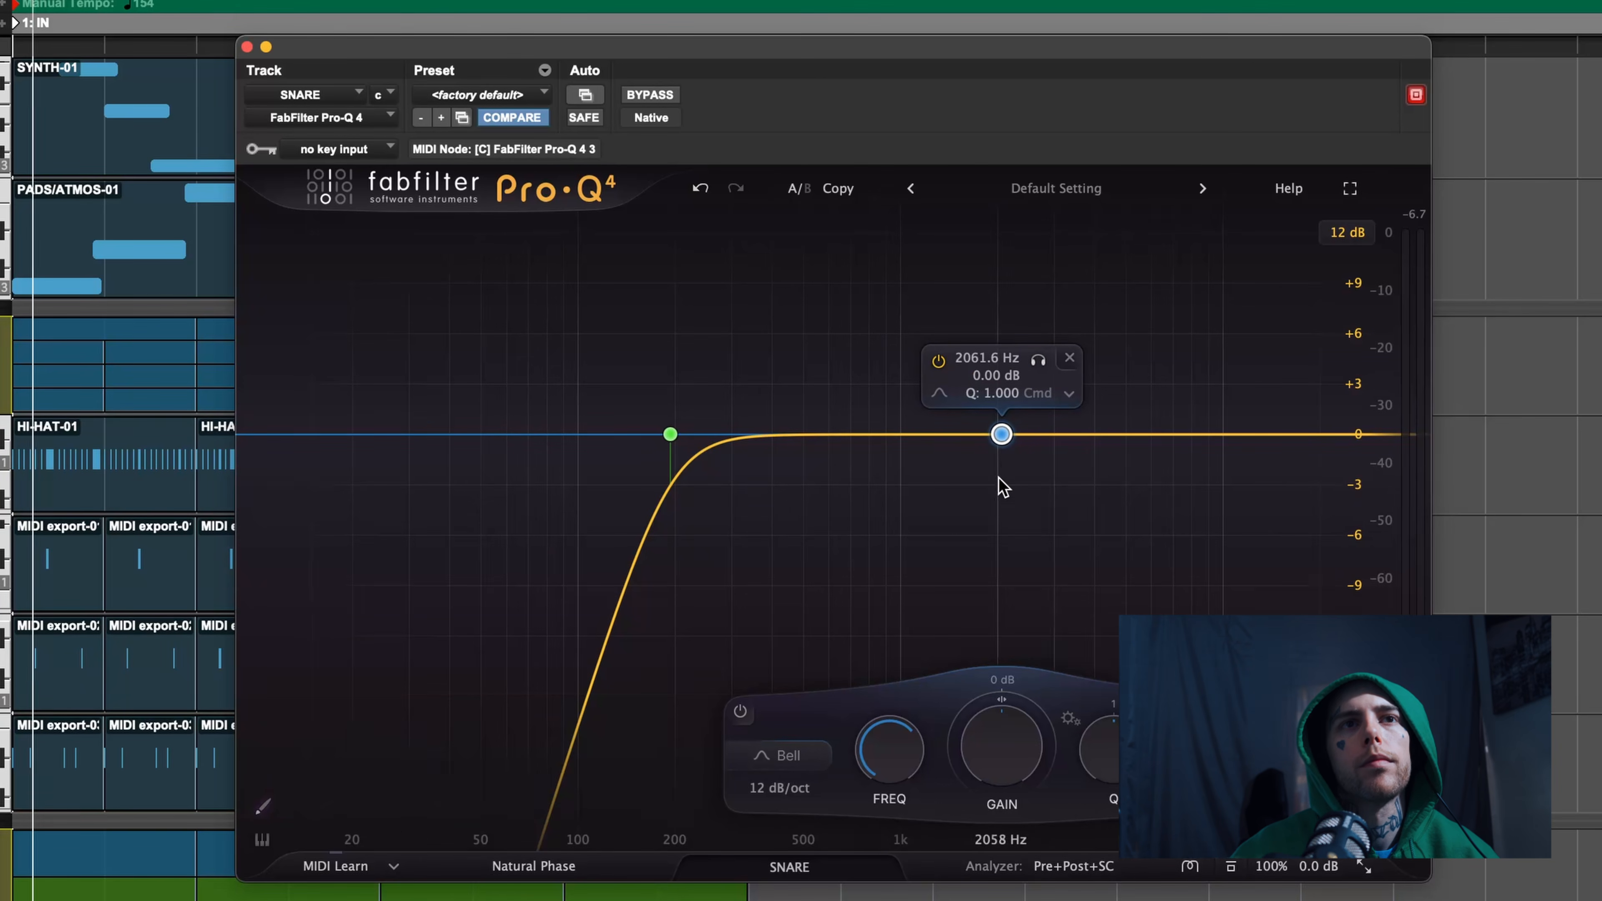
key("space")
left_click(1037, 359)
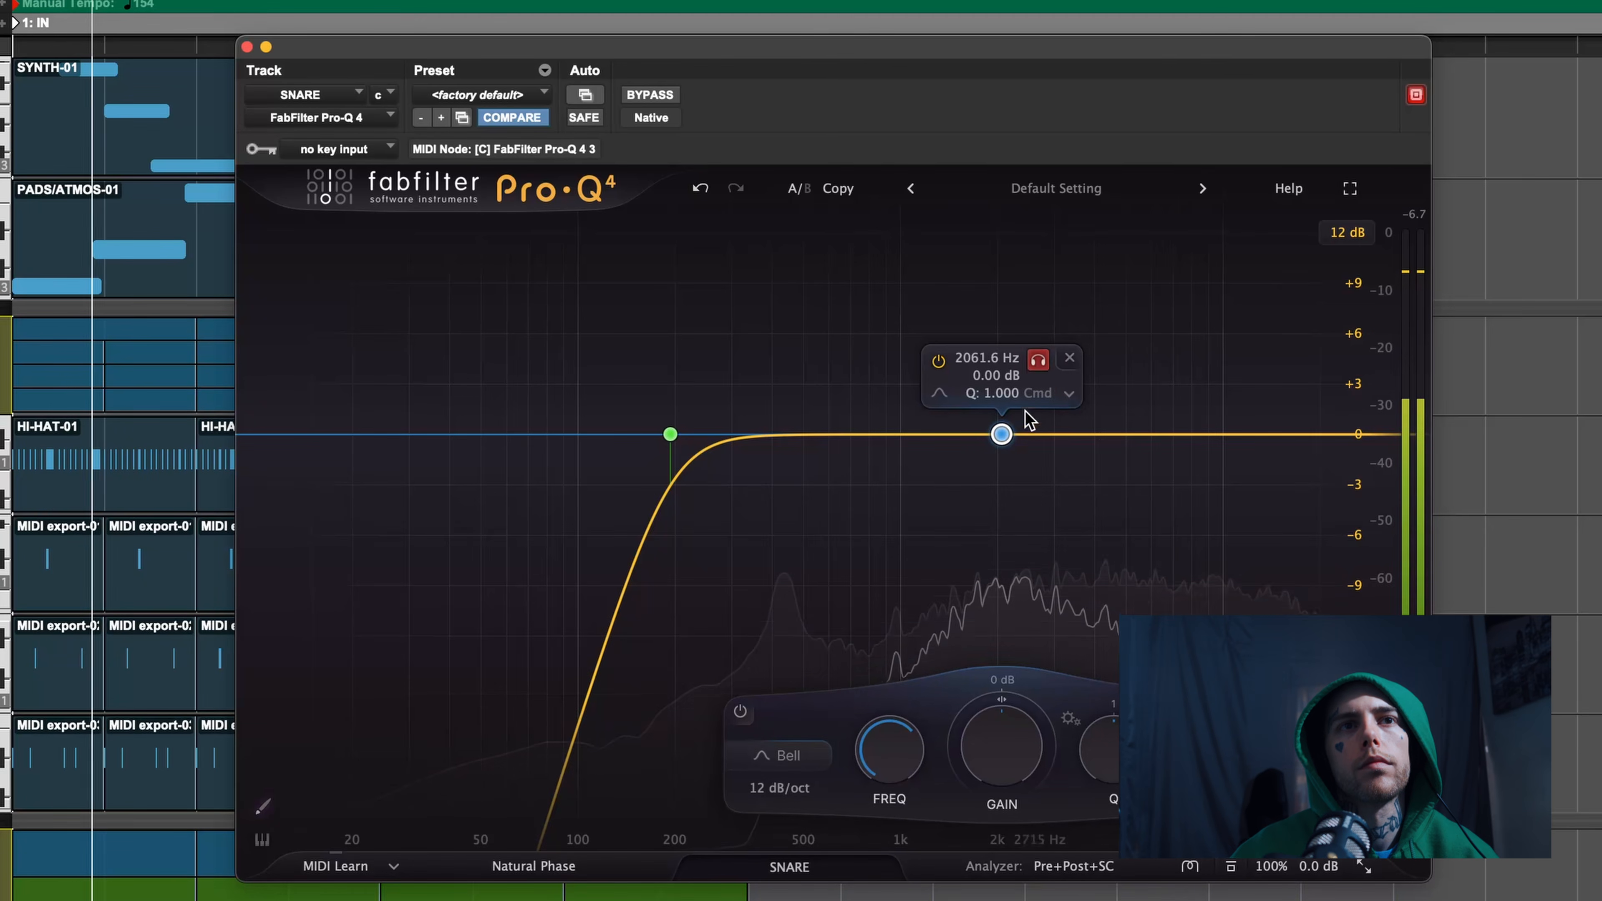
left_click_drag(1002, 434, 1005, 409)
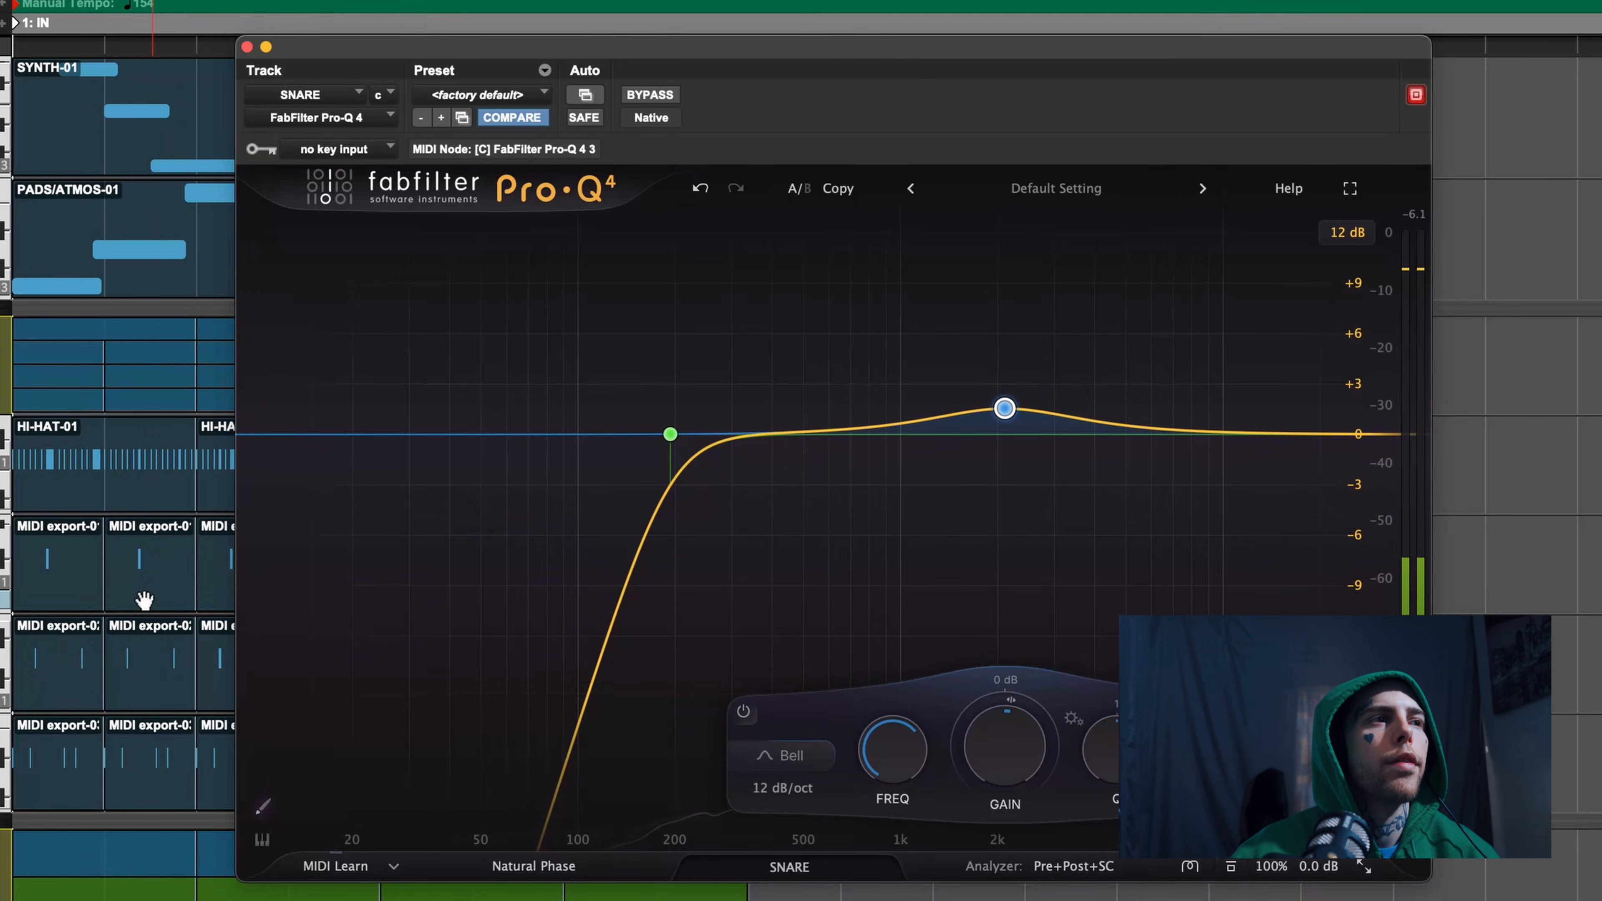
key("space")
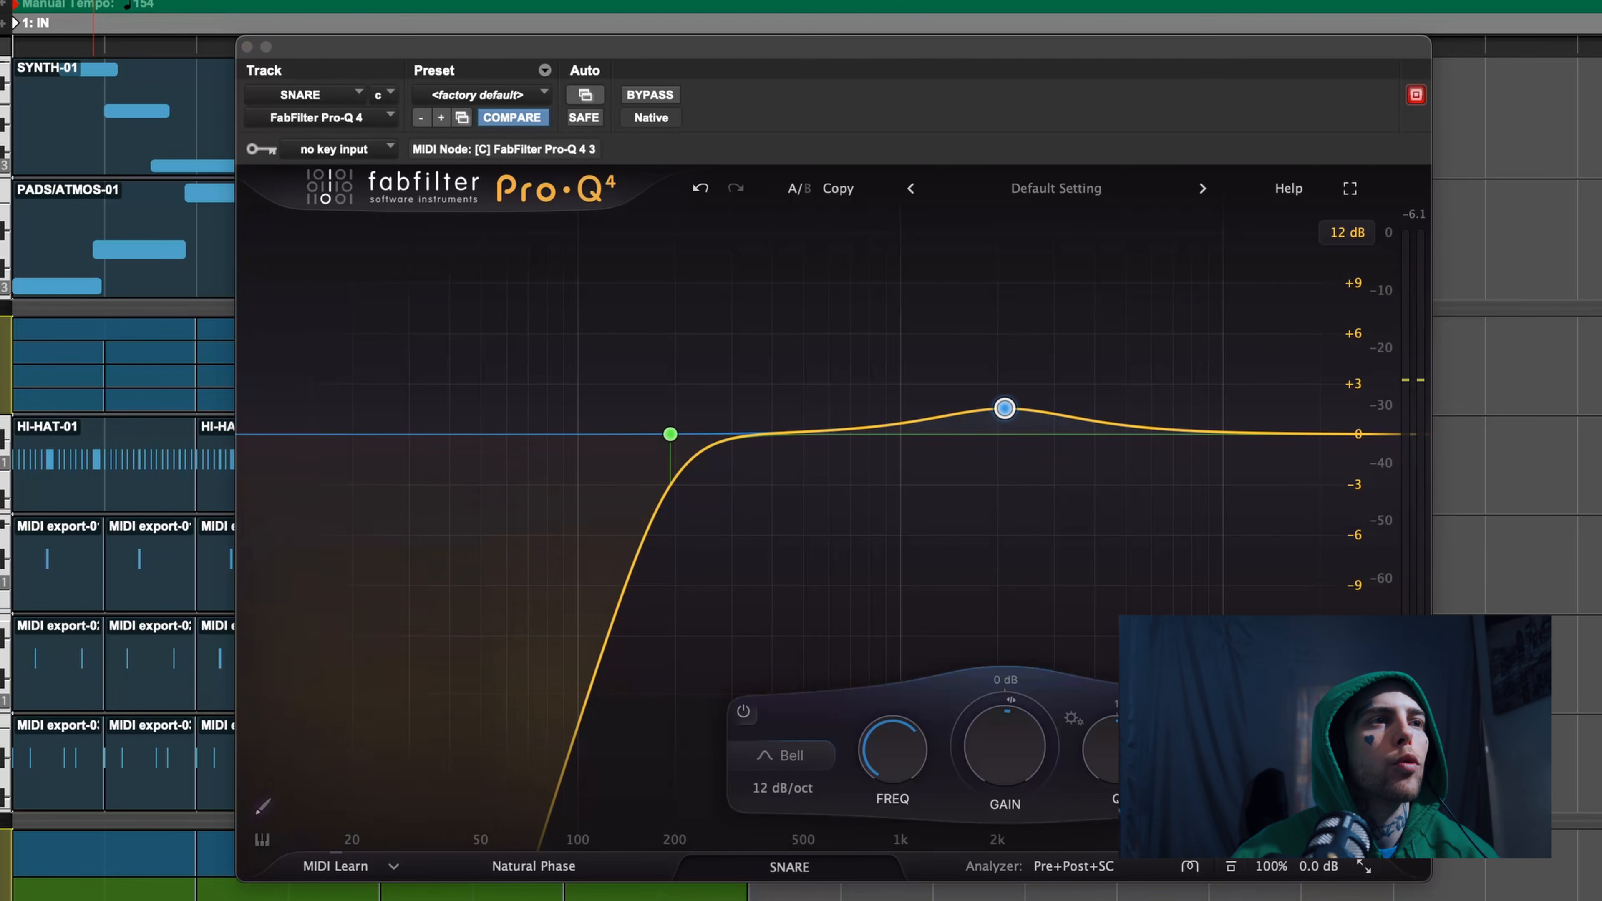
Lower the output level of the SNARE track's Pro-Q 4 to about -3.46 dB during playback
key("space")
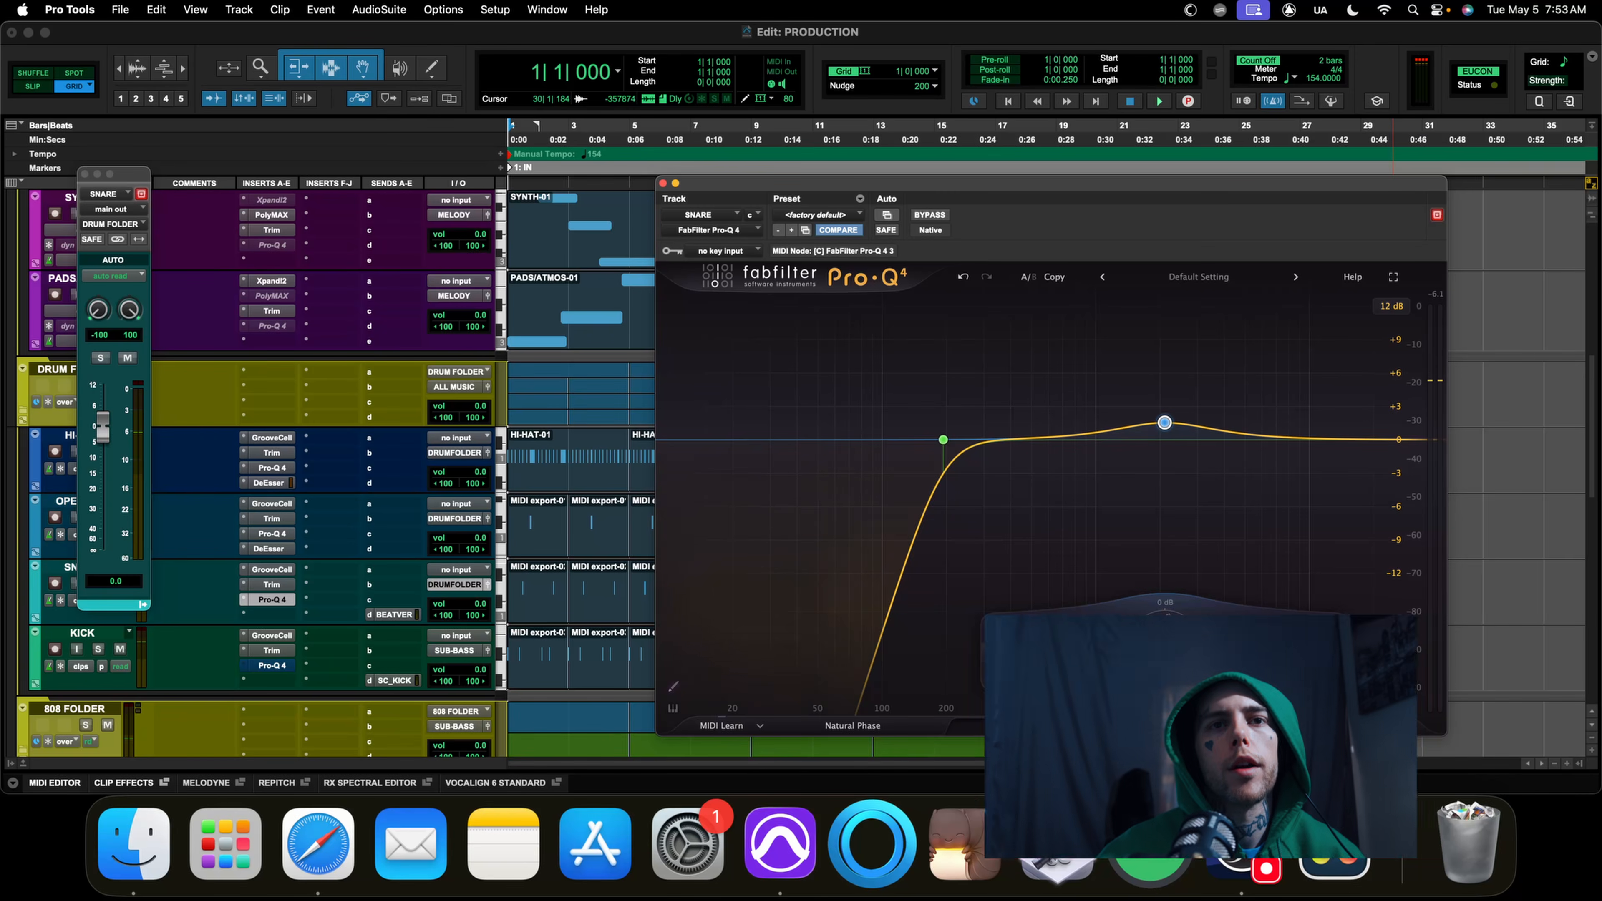
key("space")
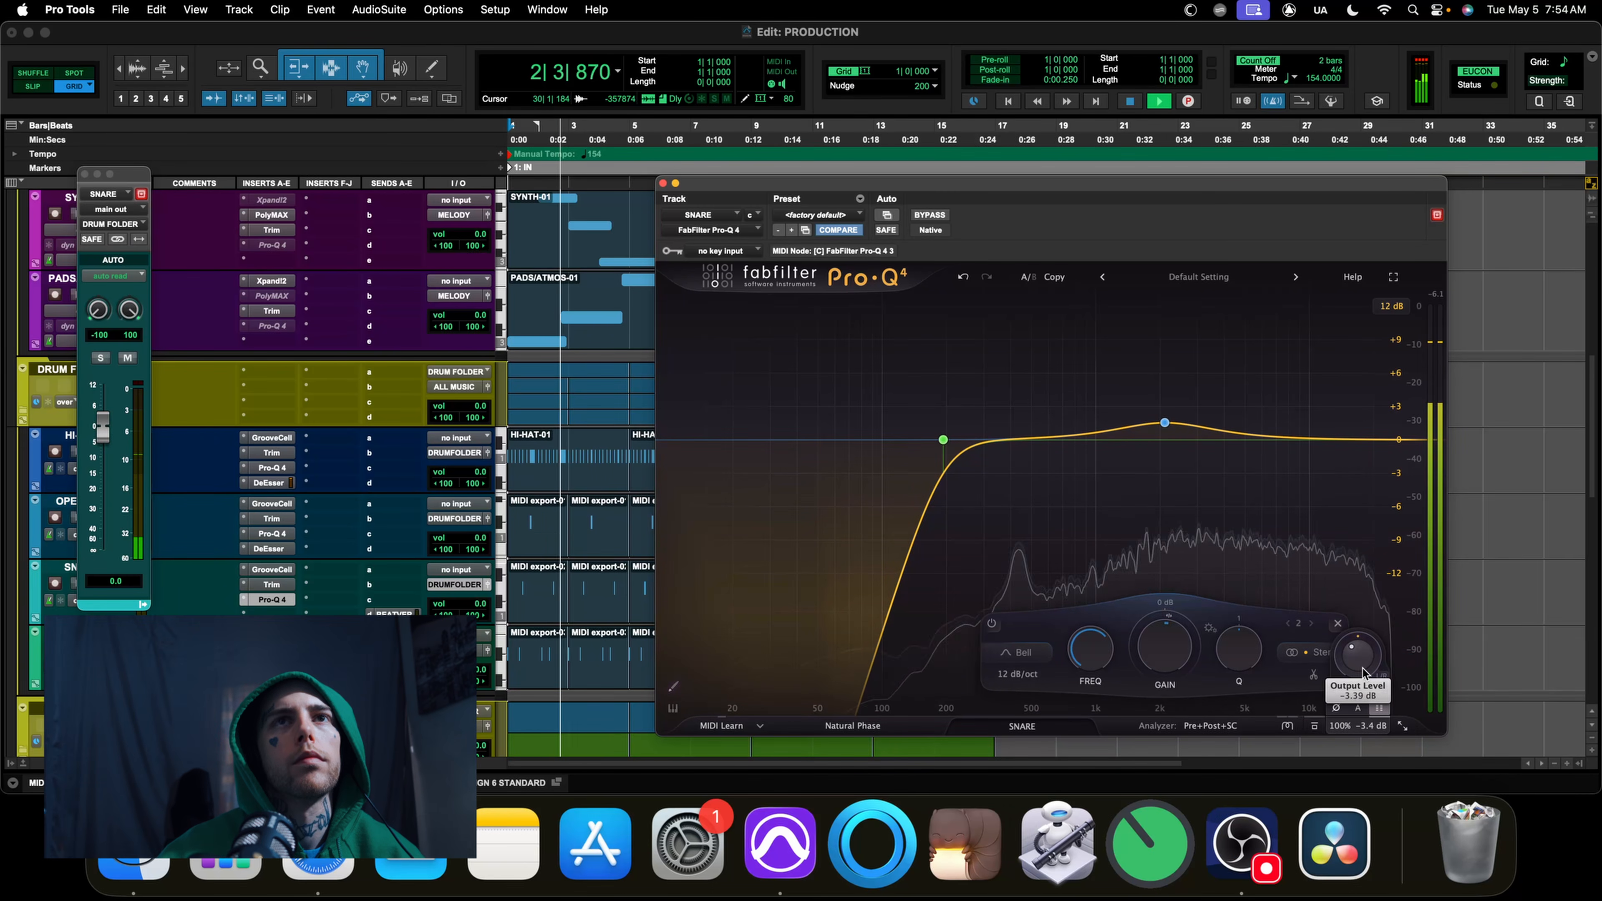
left_click_drag(1360, 664, 1361, 668)
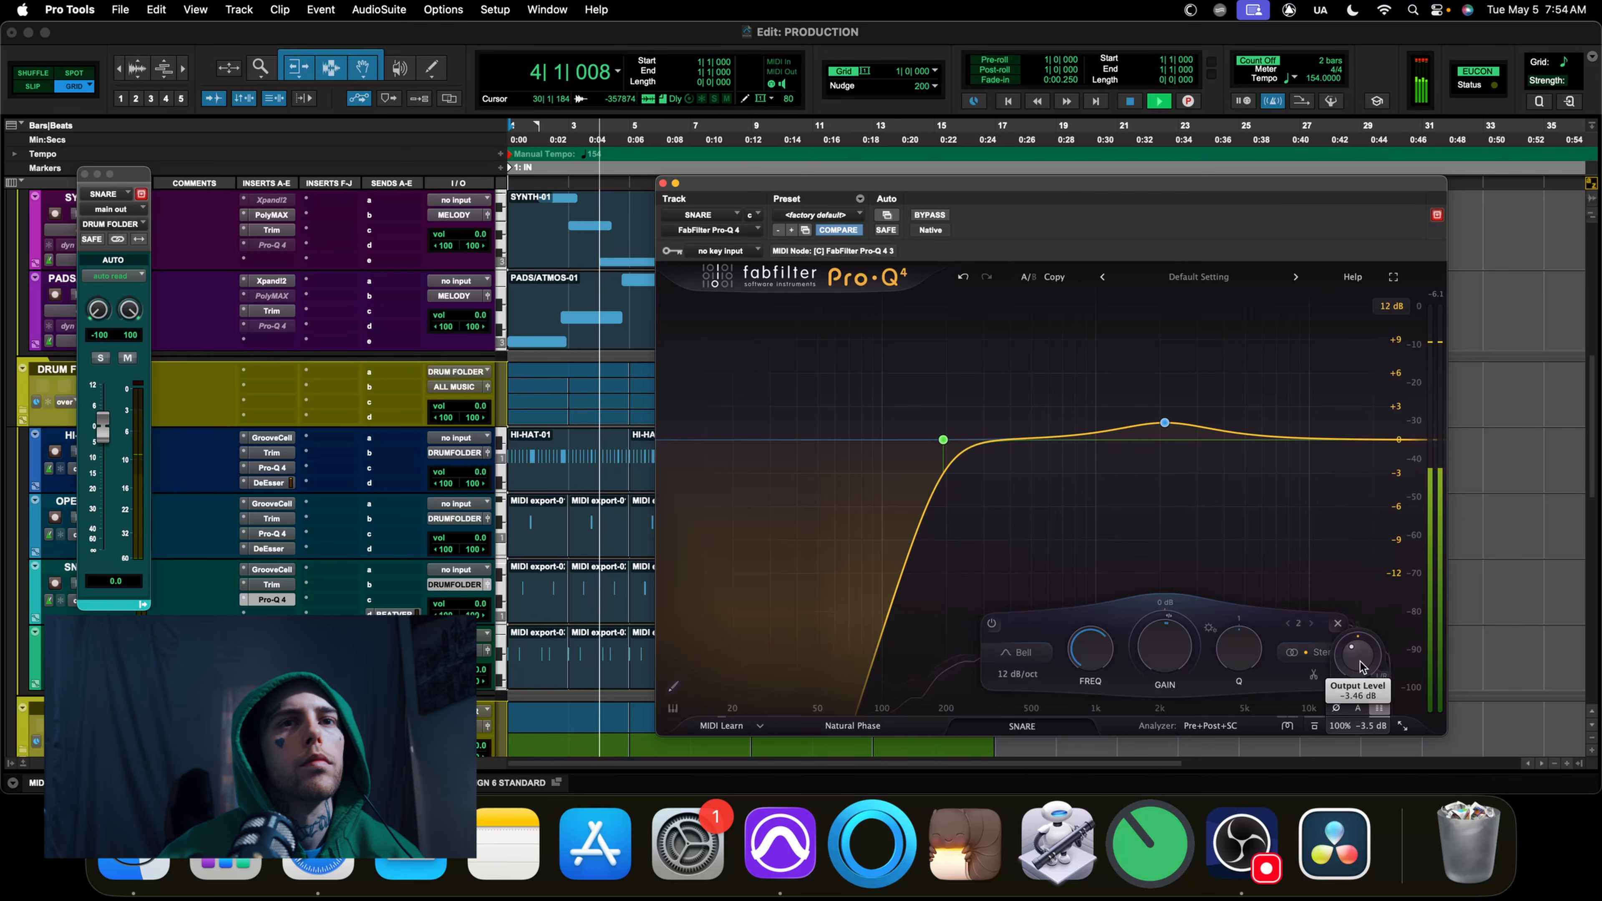
Replay the beat to check the SNARE track's EQ, then close its Pro-Q 4 and stop playback
key("space")
key("space")
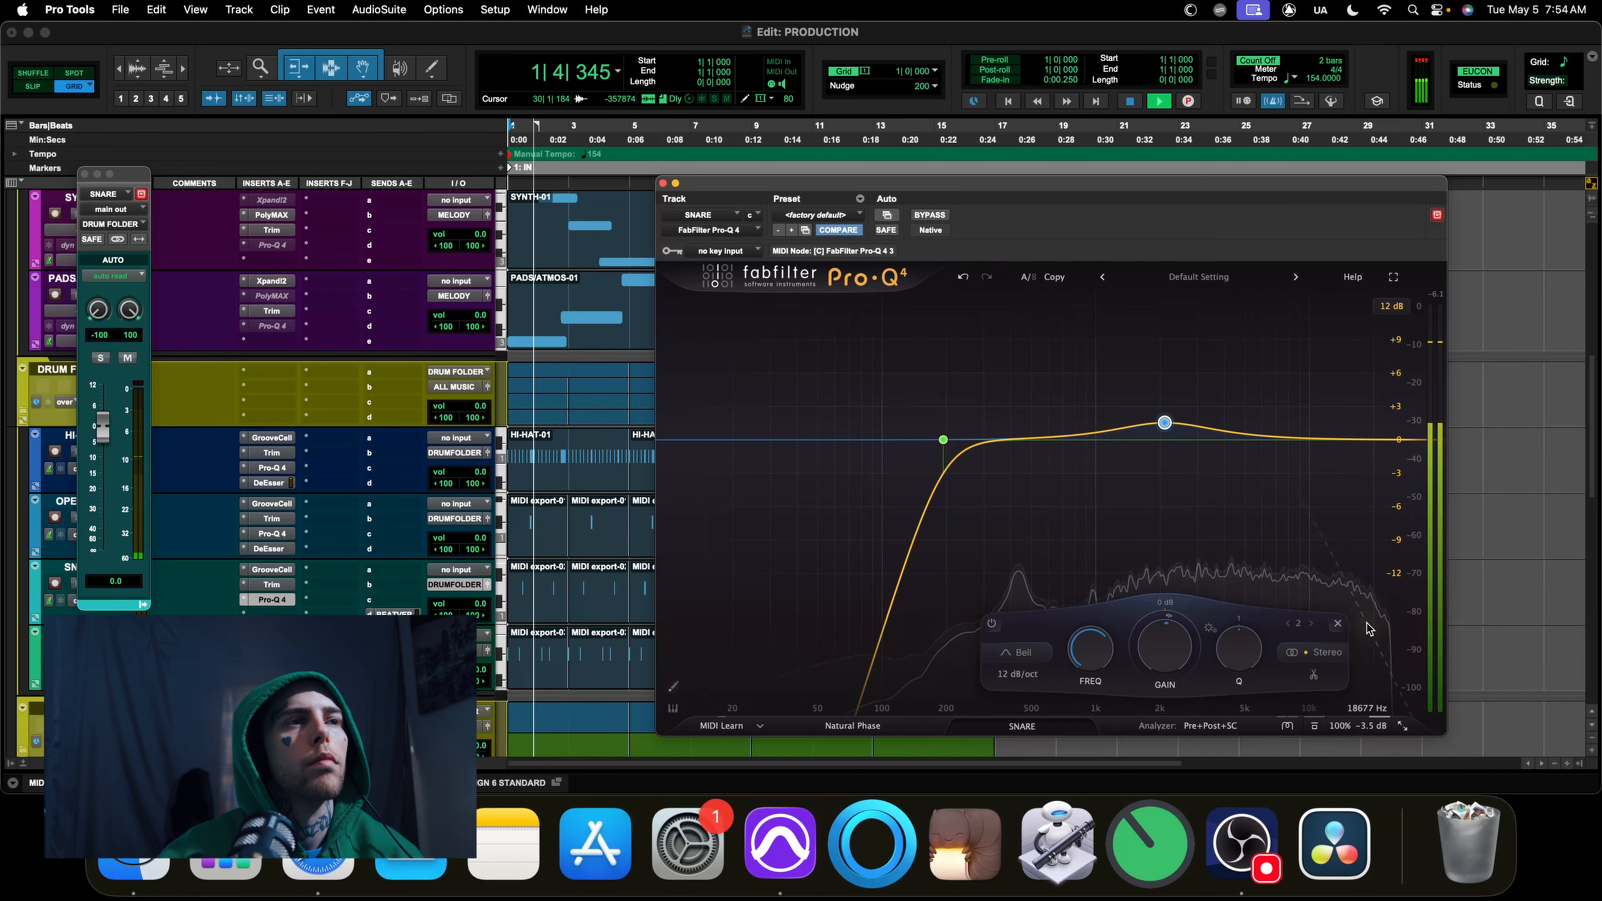
key("space")
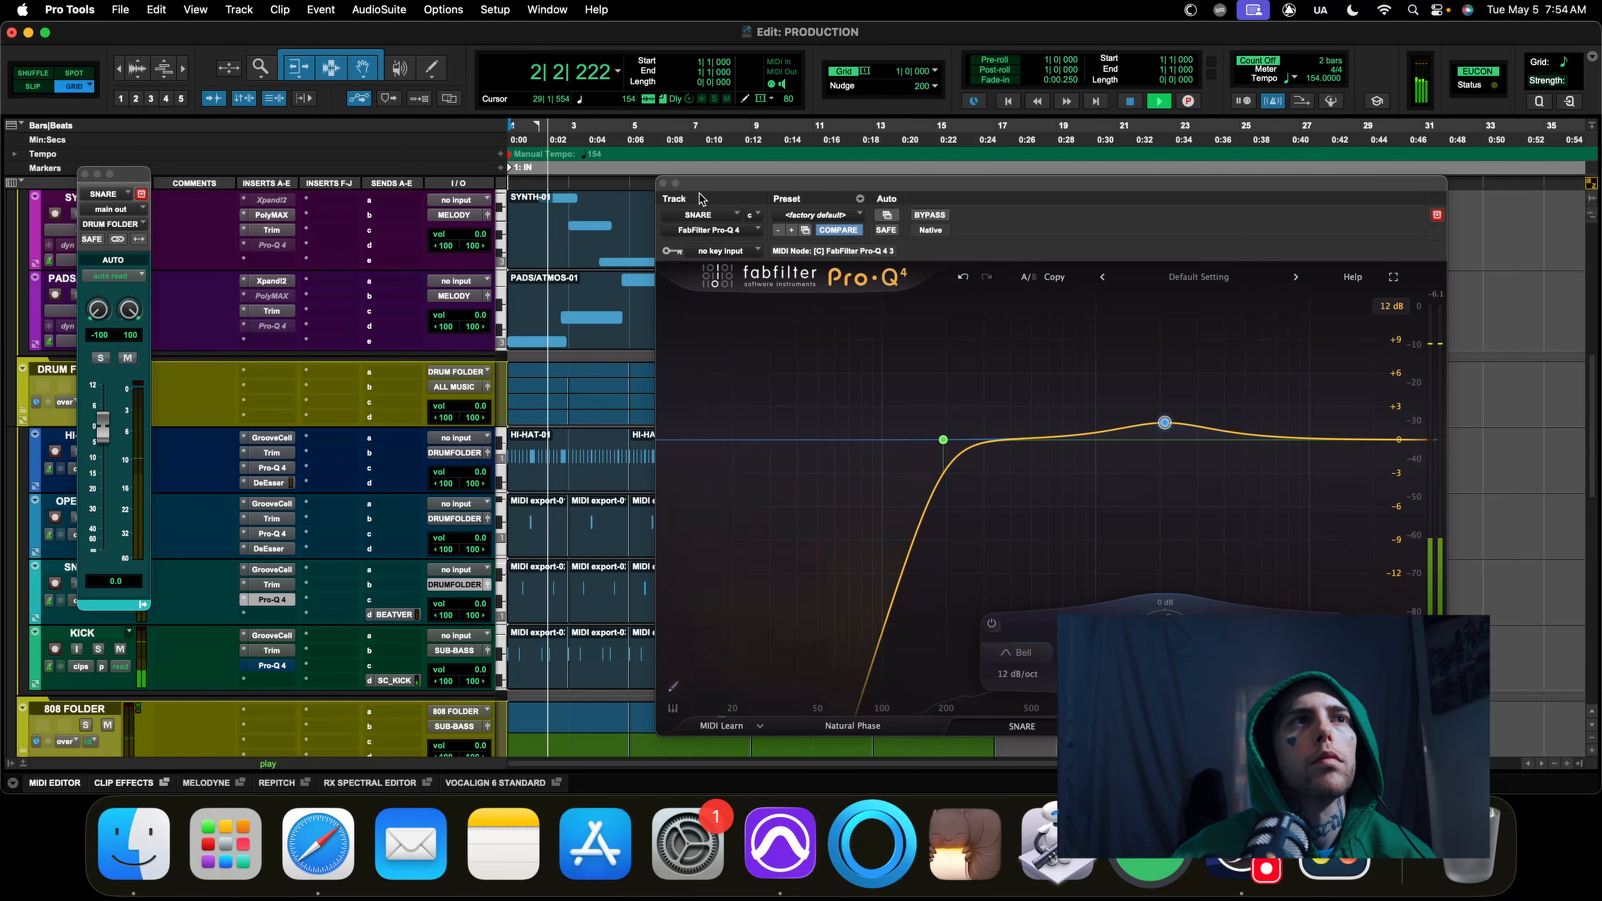
left_click(662, 183)
key("space")
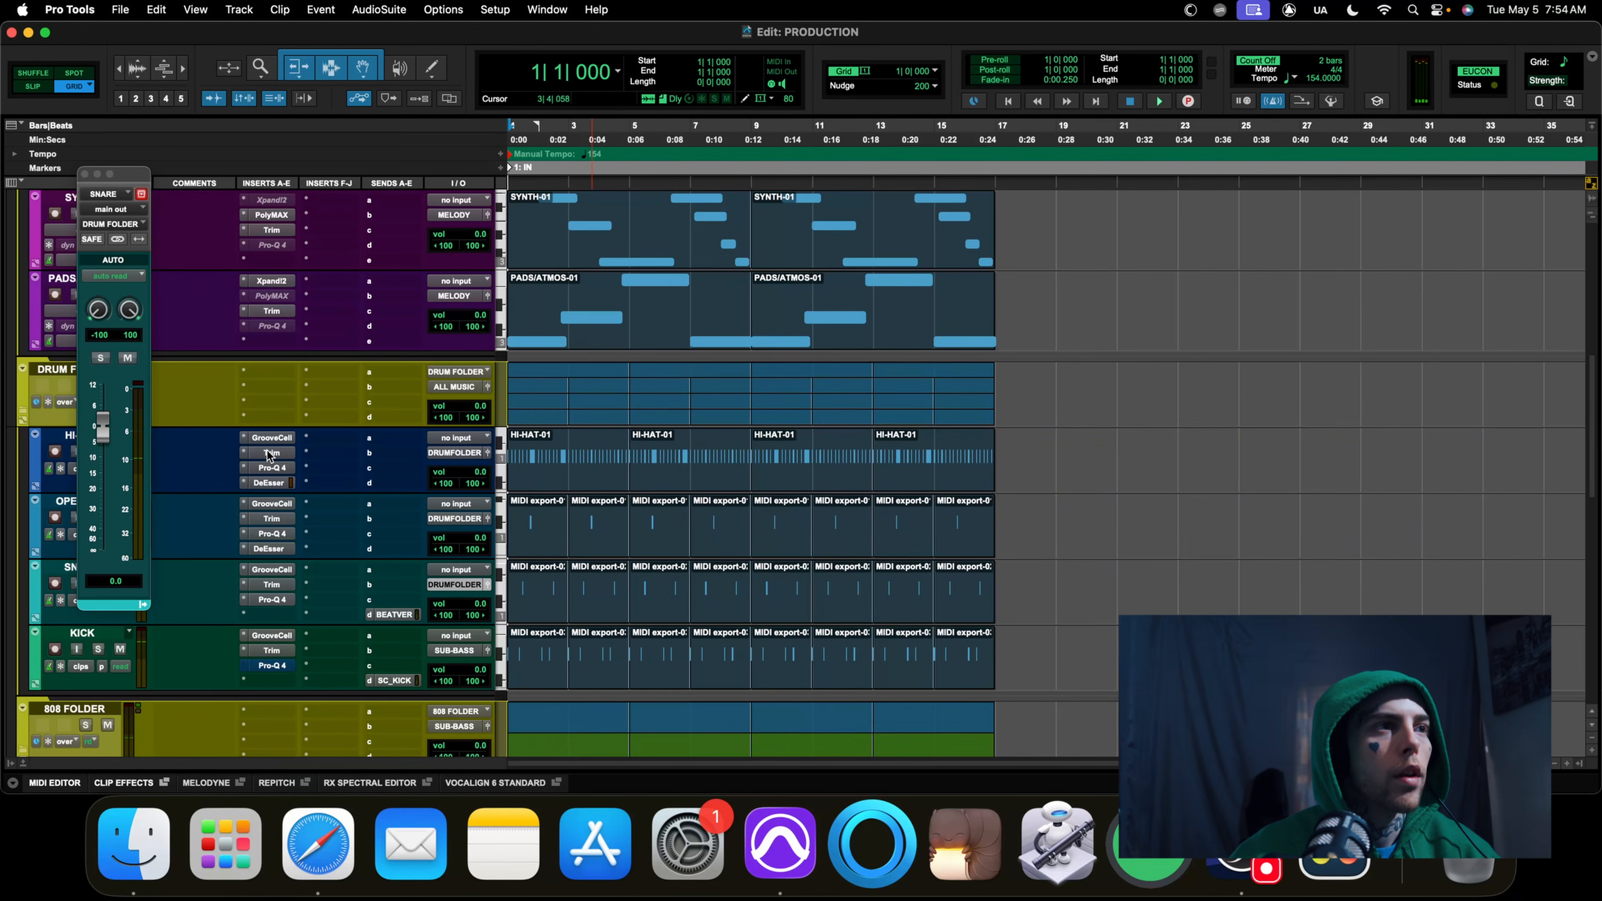
Take the KICK track's Pro-Q 4 out of bypass and place an 18 dB/oct low cut at about 33 Hz during playback
right_click(263, 666)
left_click(302, 644)
left_click(272, 665)
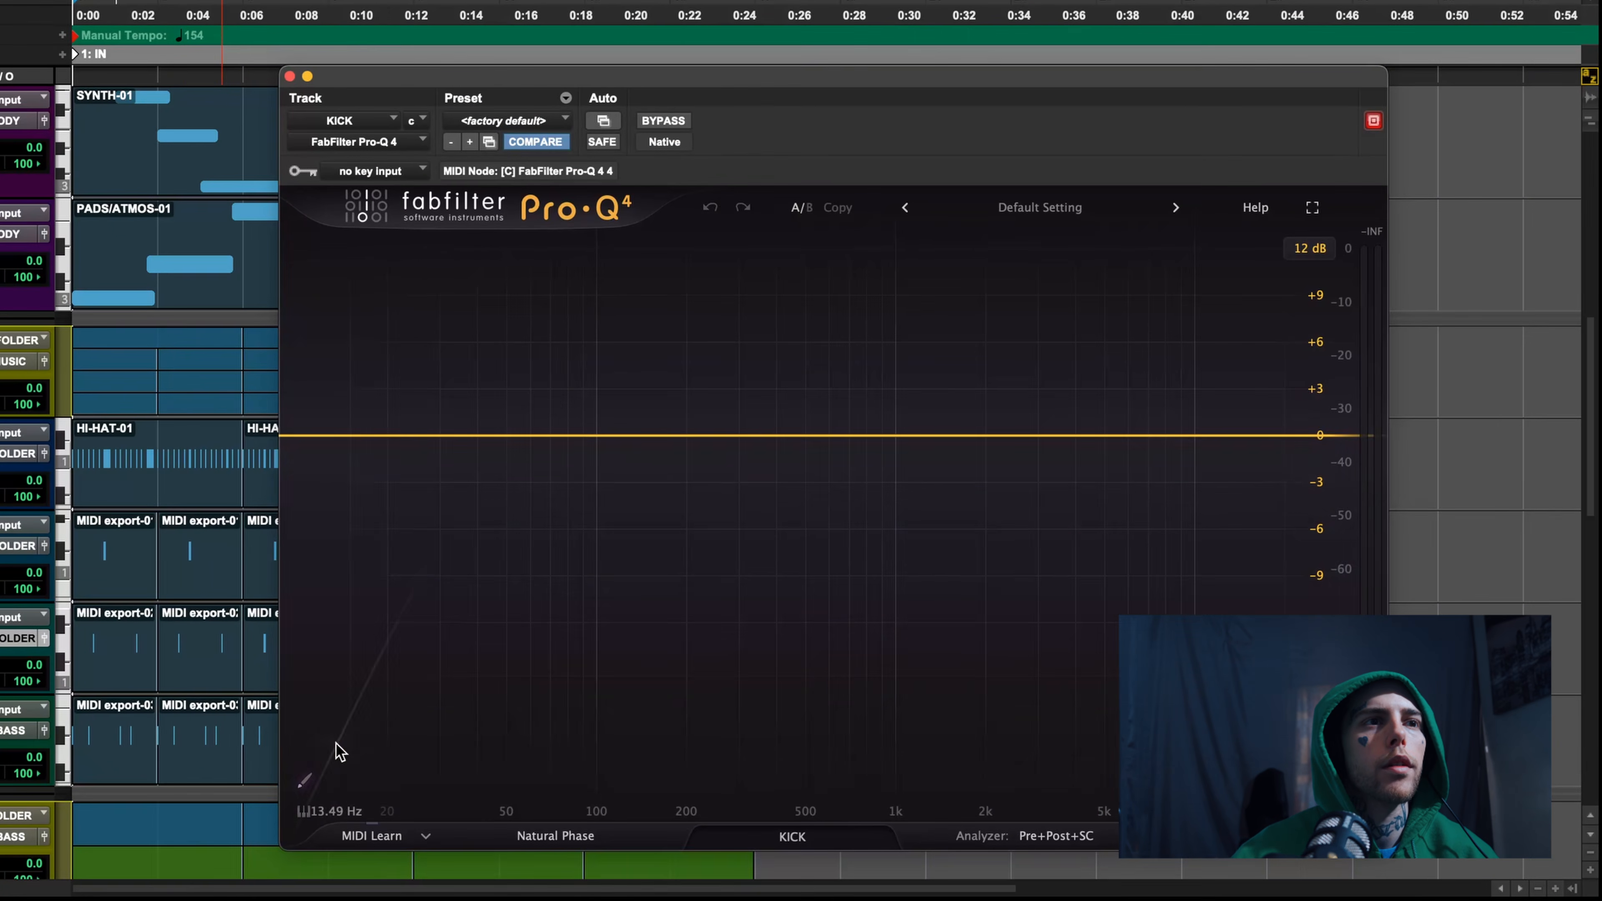
left_click(484, 436)
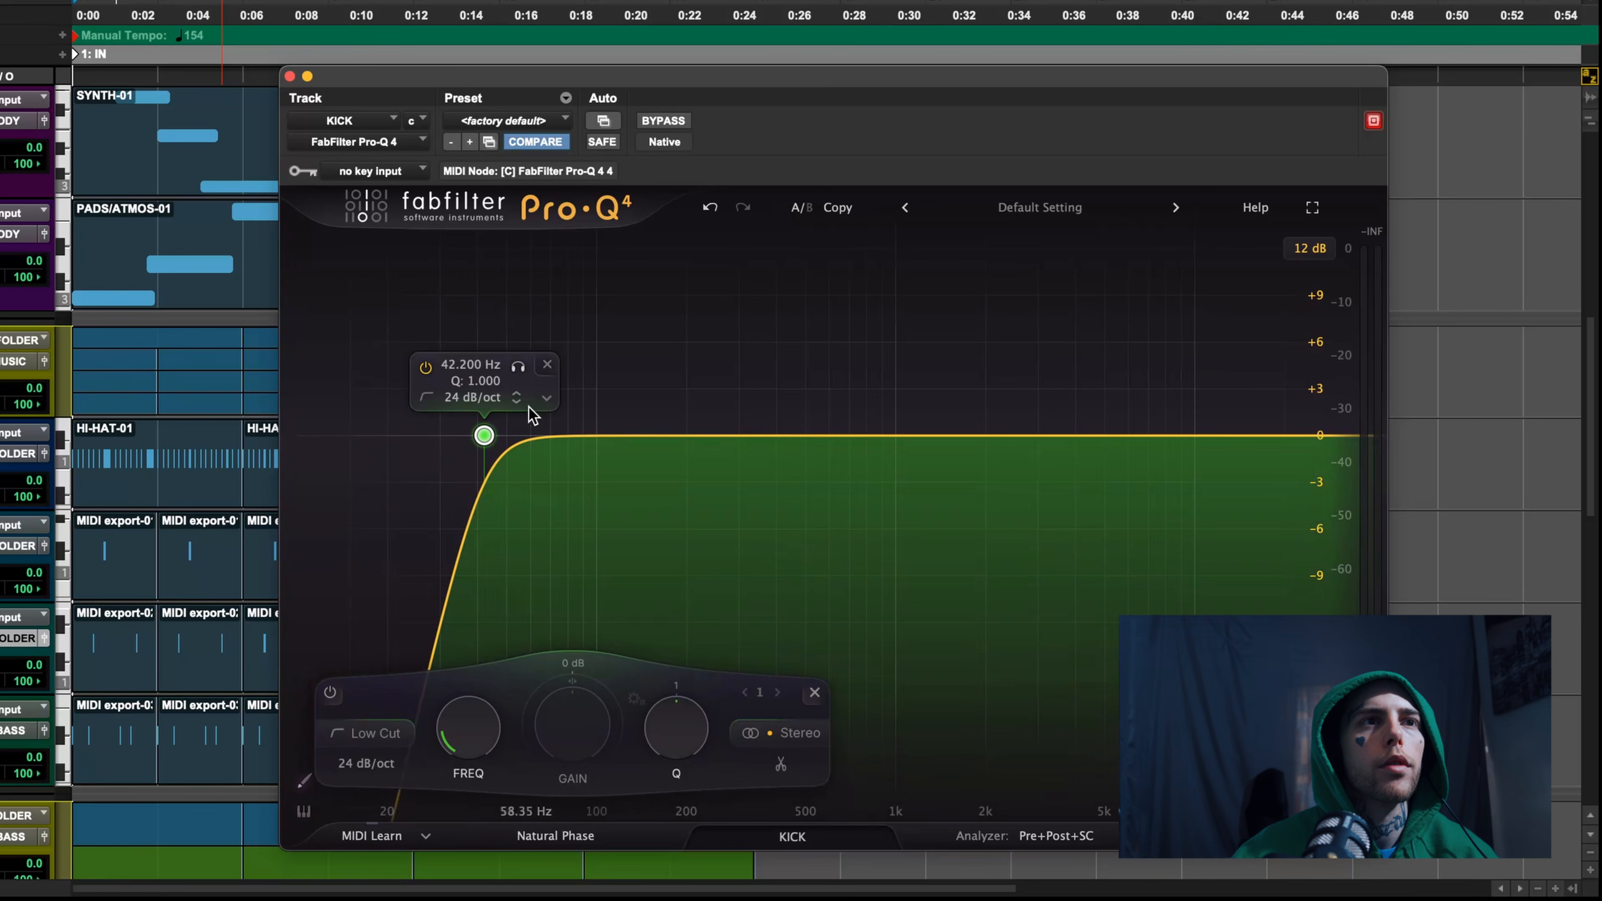
key("space")
mouse_move(521, 372)
left_mouse_down()
mouse_move(448, 372)
mouse_move(518, 372)
left_mouse_up()
scroll(482, 465, "up", 1)
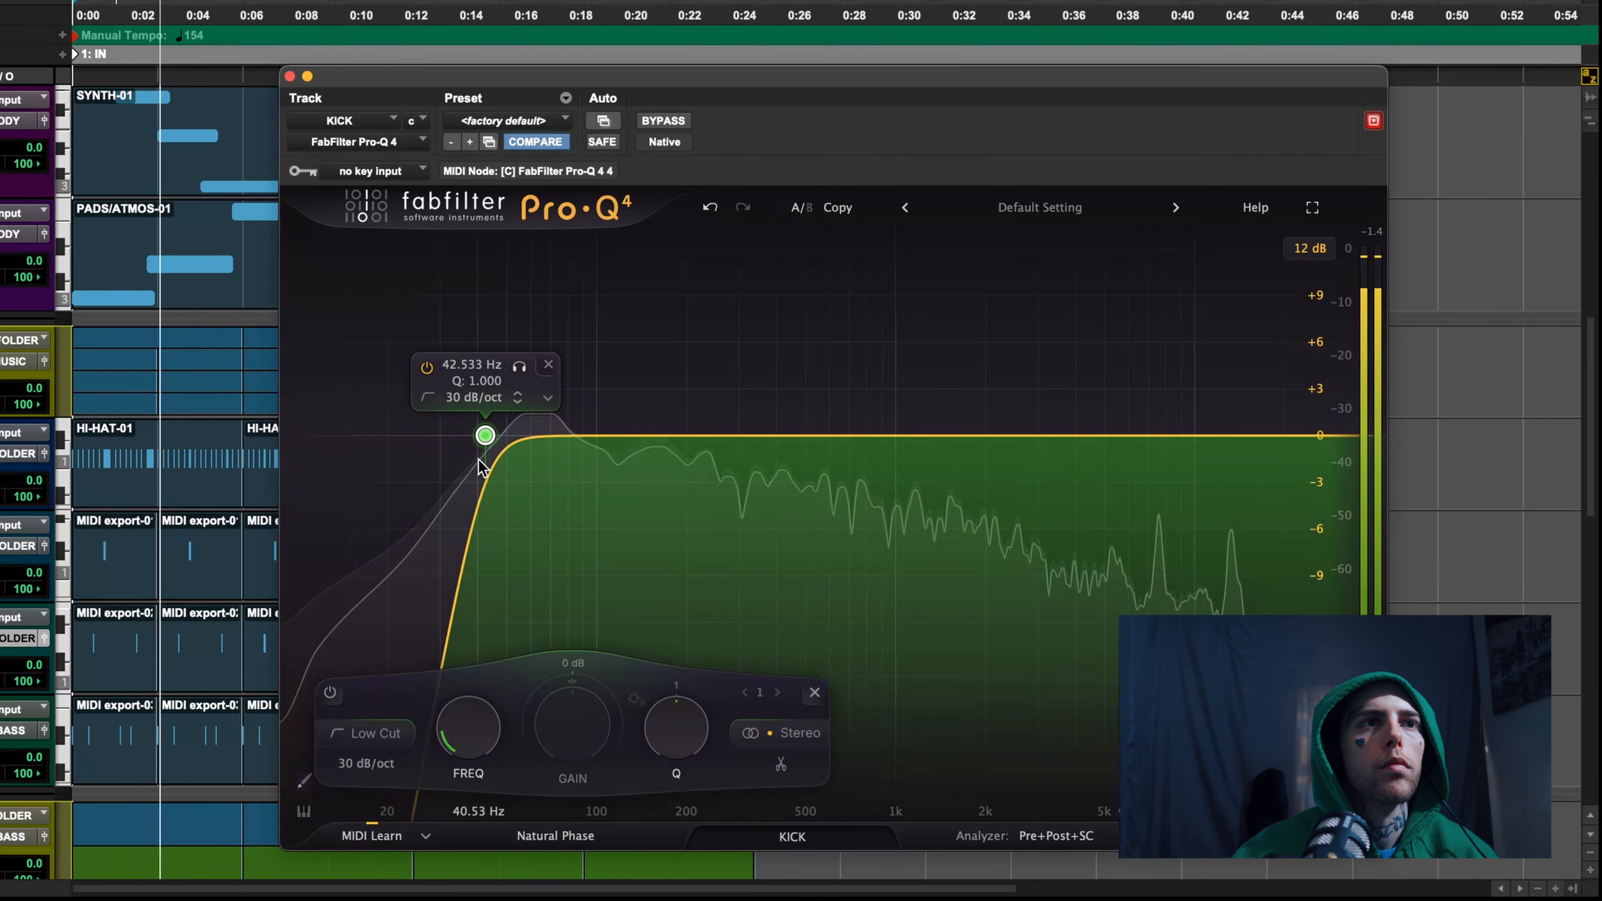
scroll(482, 465, "down", 2)
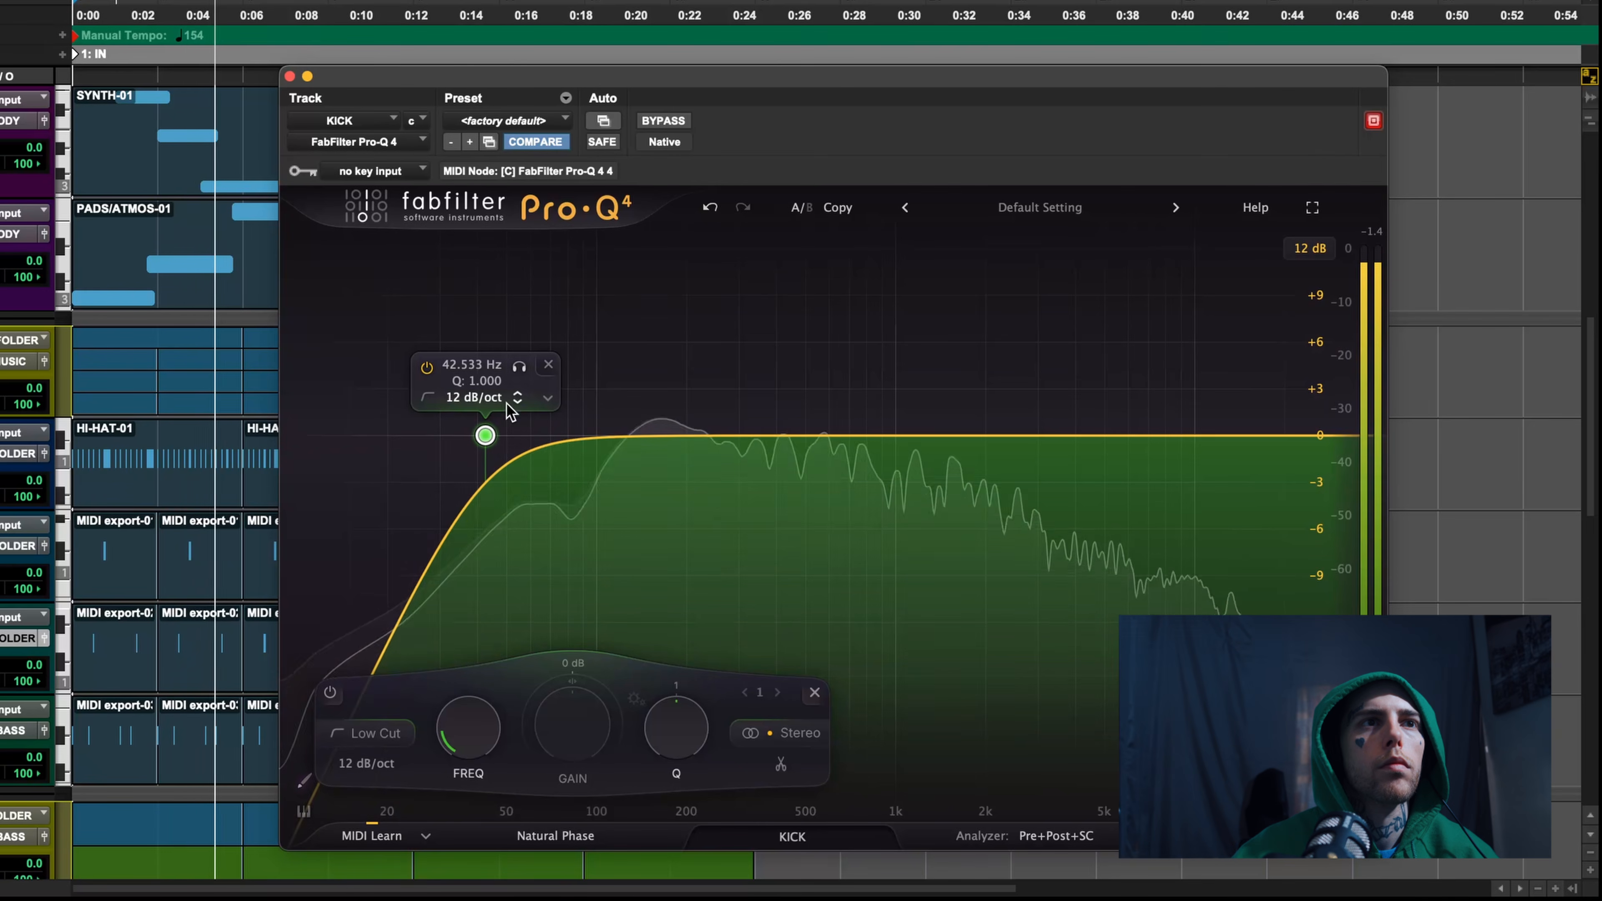
left_click(519, 367)
left_click_drag(519, 379, 483, 374)
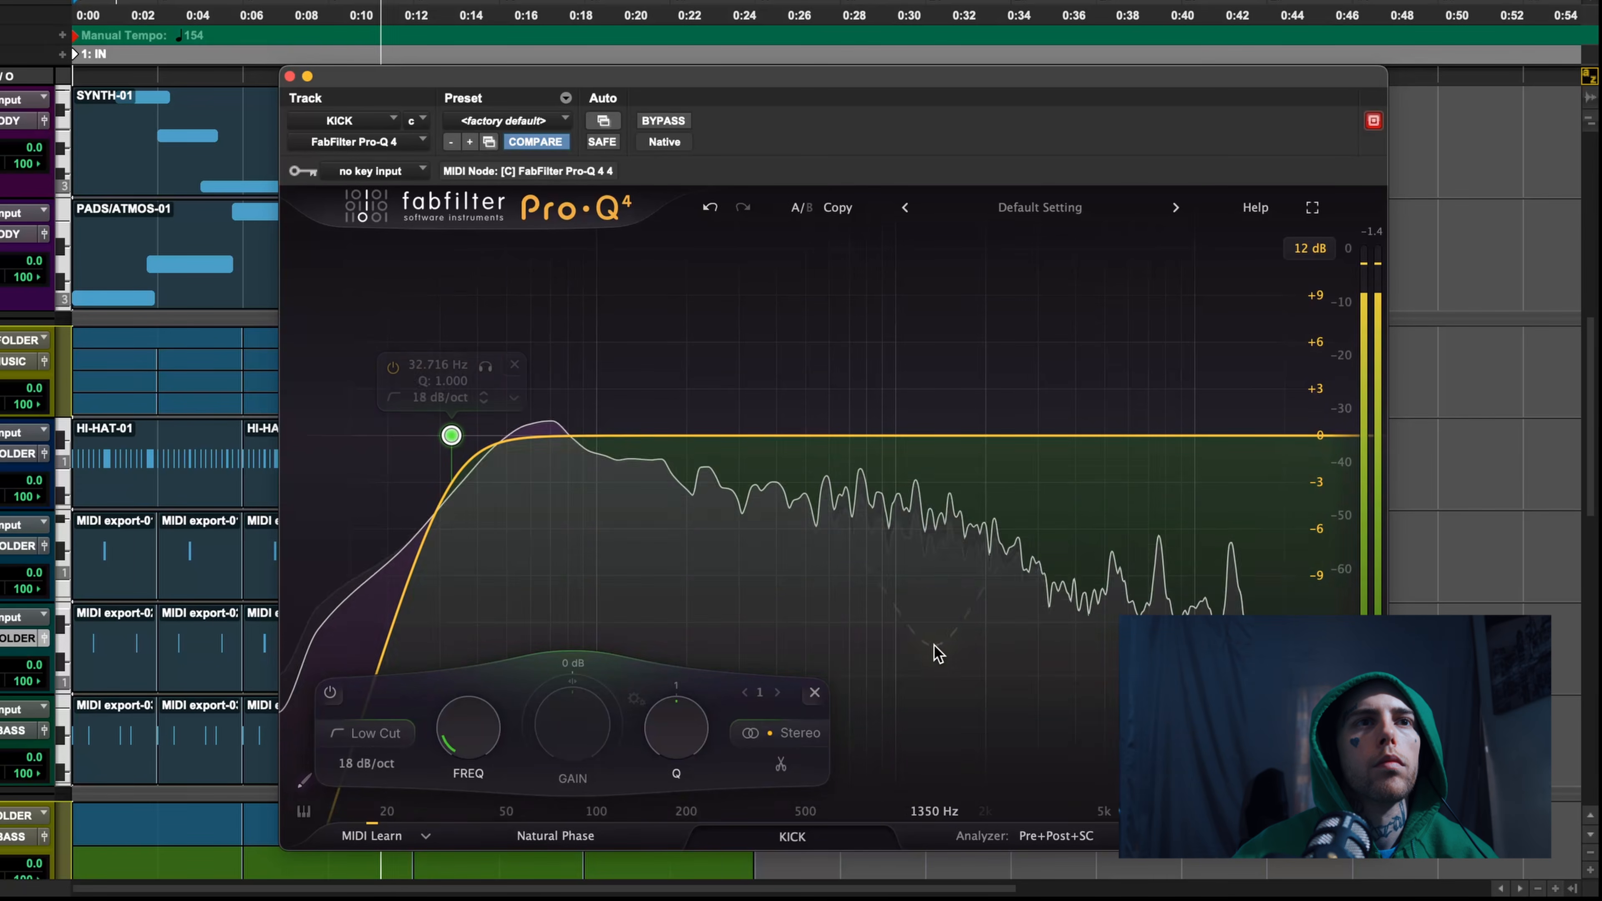
Add a 12 dB/oct high cut to the KICK track's Pro-Q 4, compare it off and on, and set it to about 1244 Hz
left_click(1036, 680)
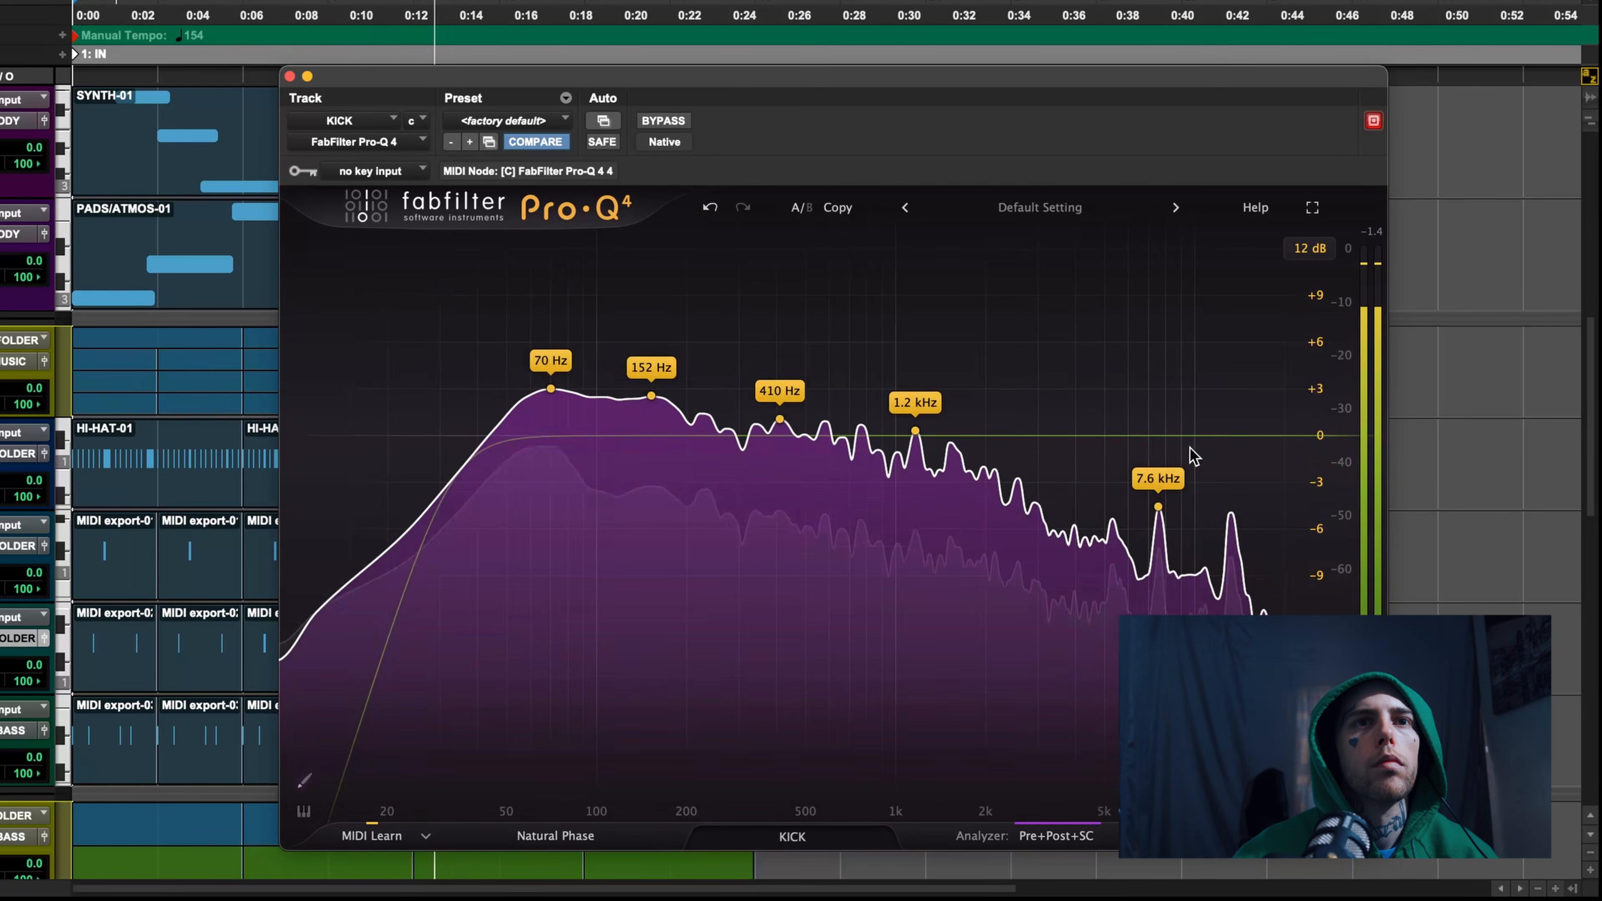
left_click(451, 435)
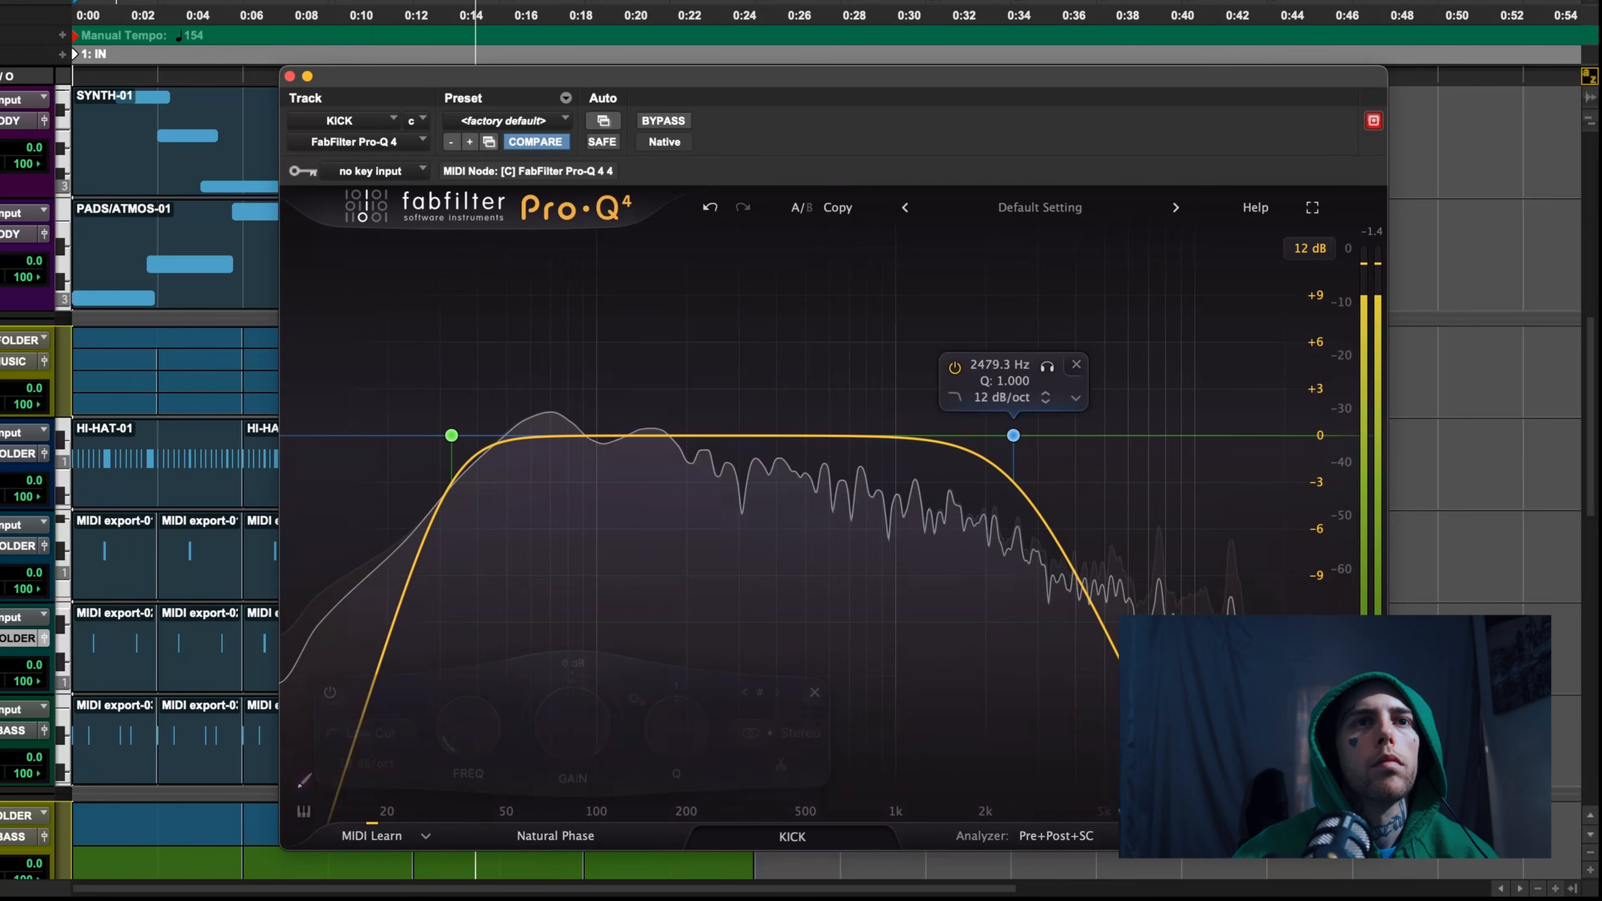
key("space")
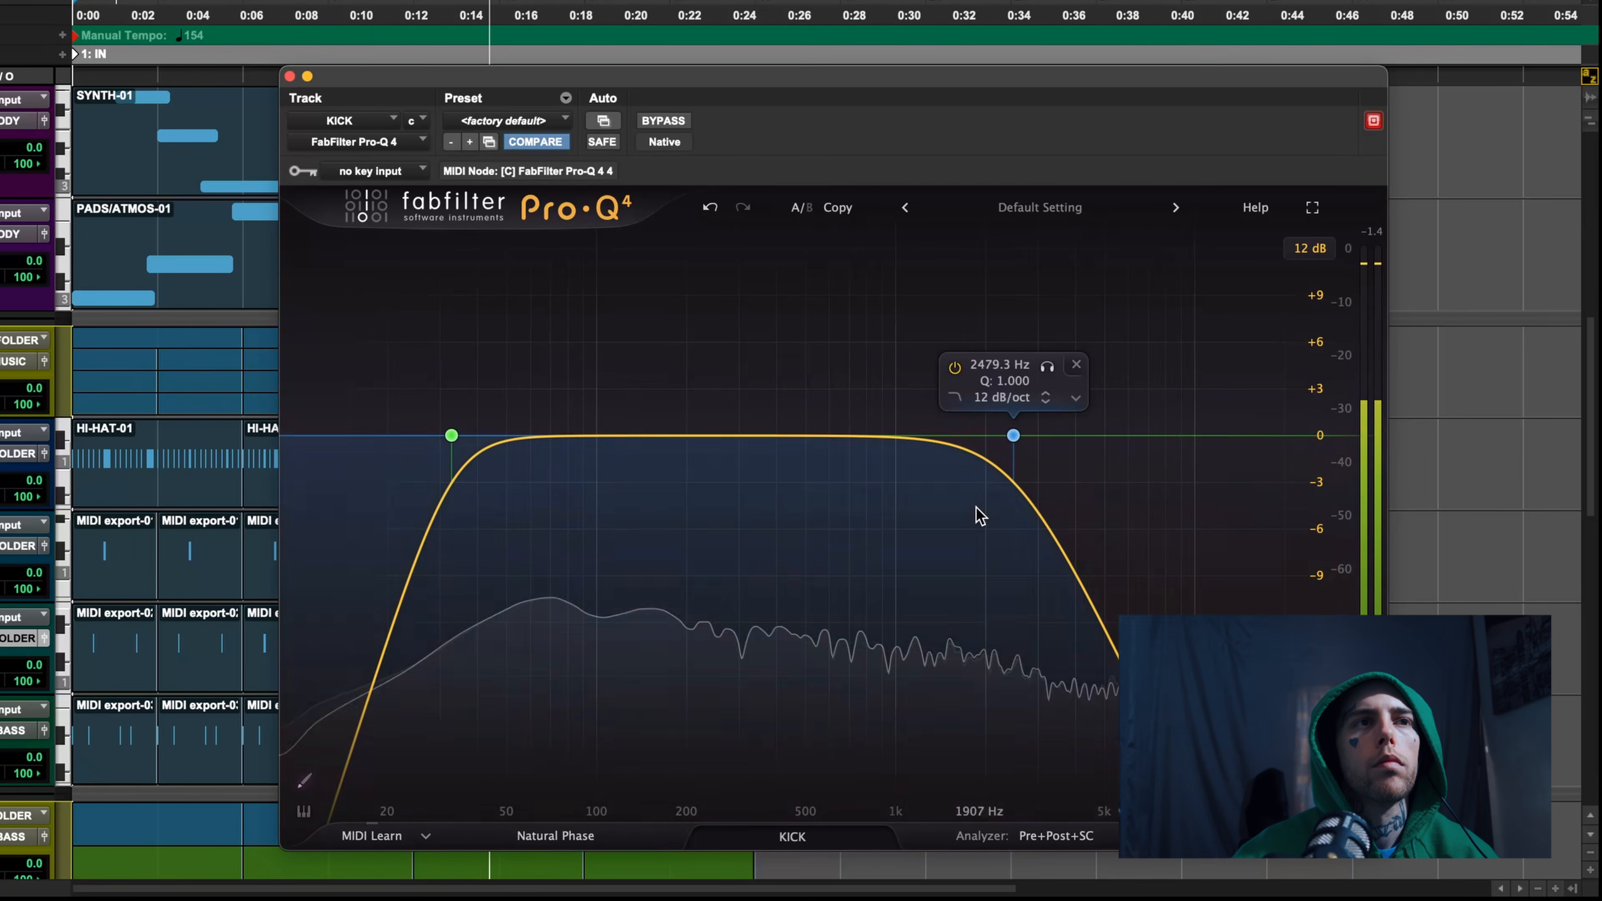
mouse_move(451, 435)
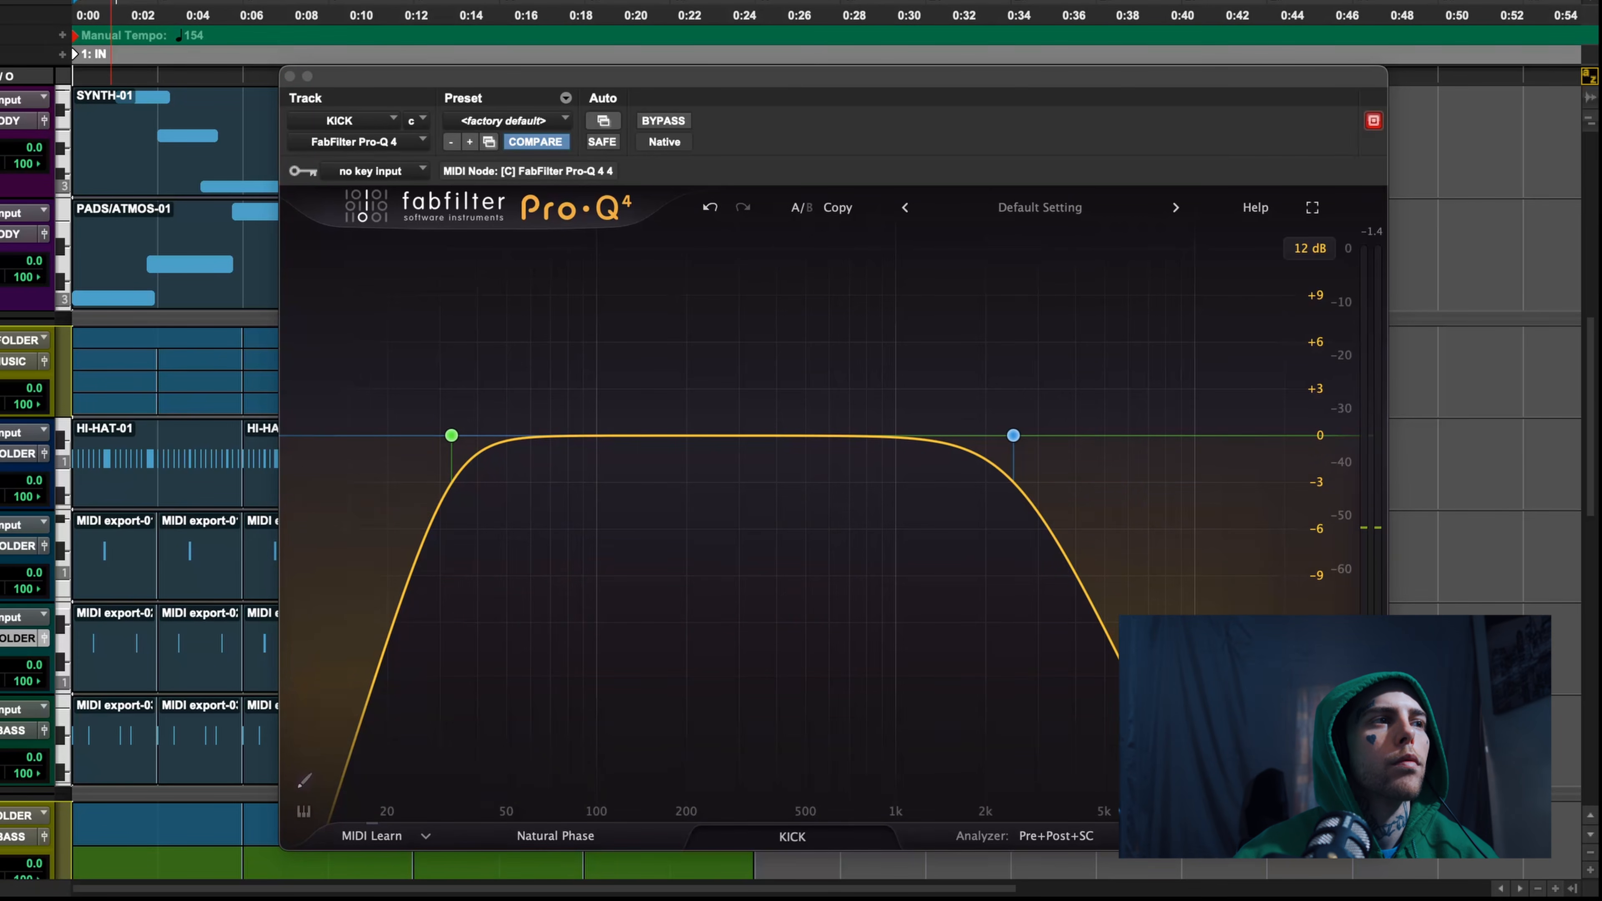
key("space")
mouse_move(1083, 450)
left_click(954, 366)
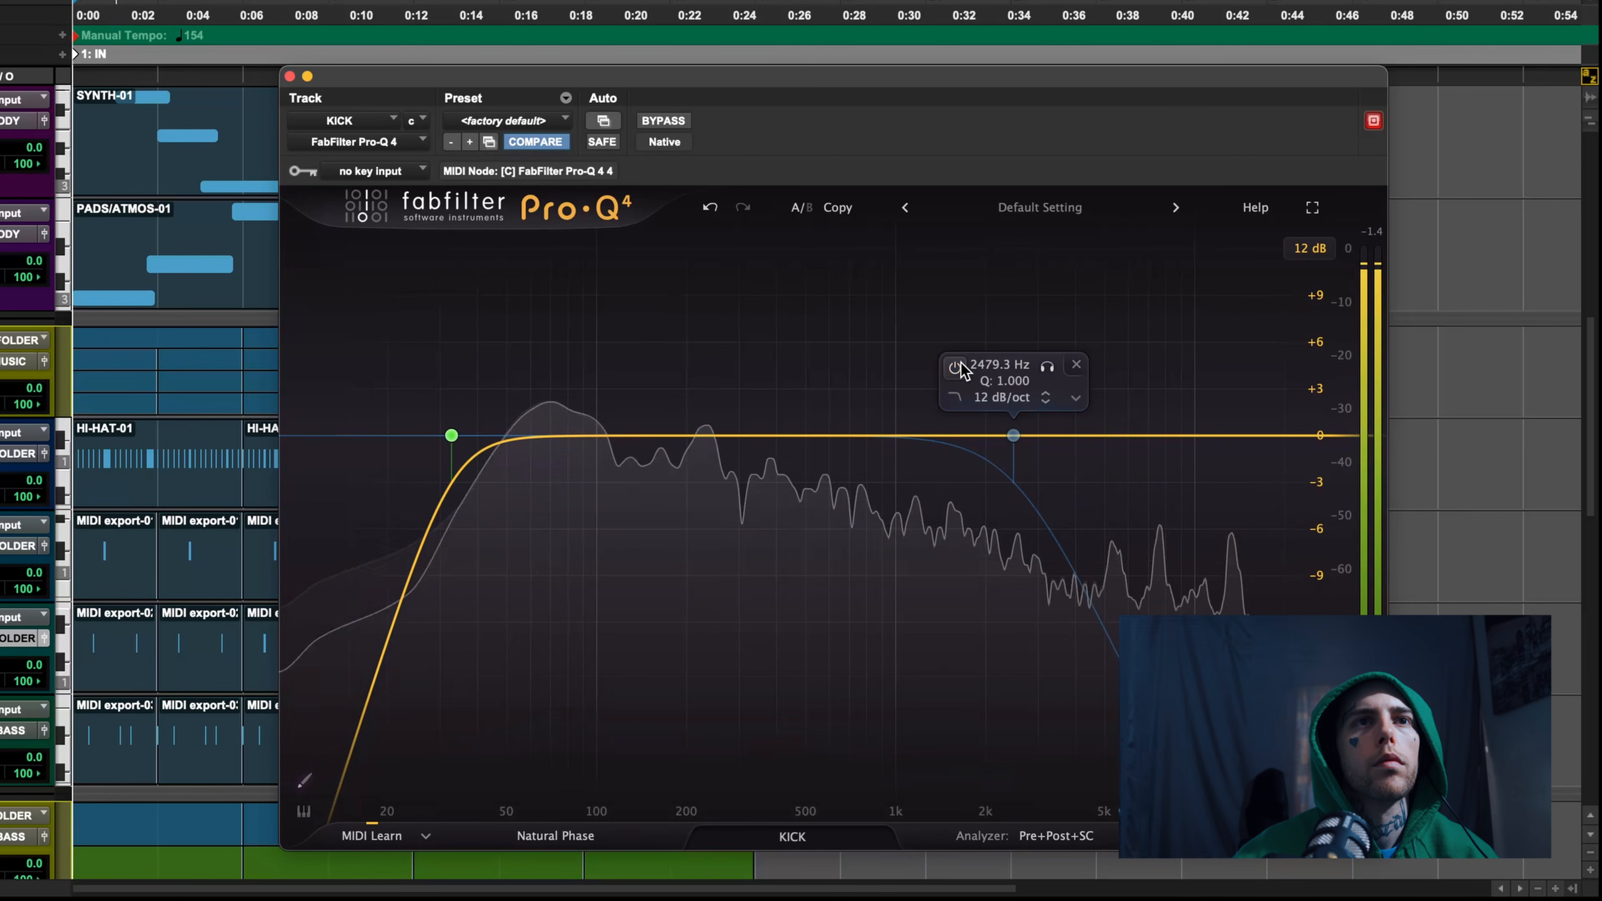
left_click(955, 367)
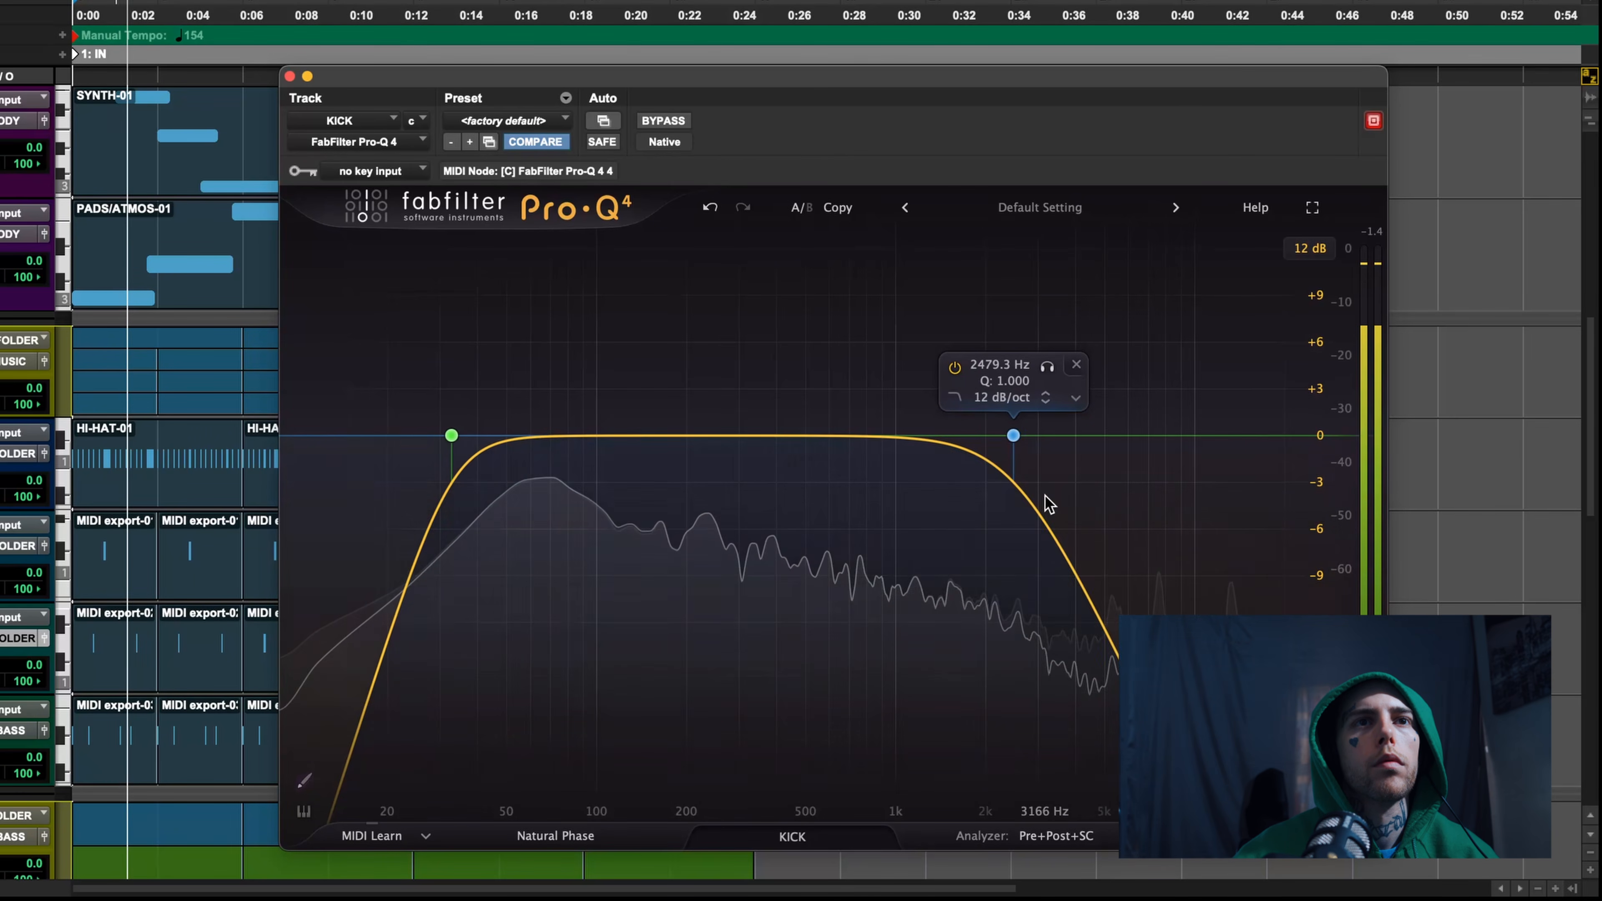
left_click_drag(1010, 445, 926, 441)
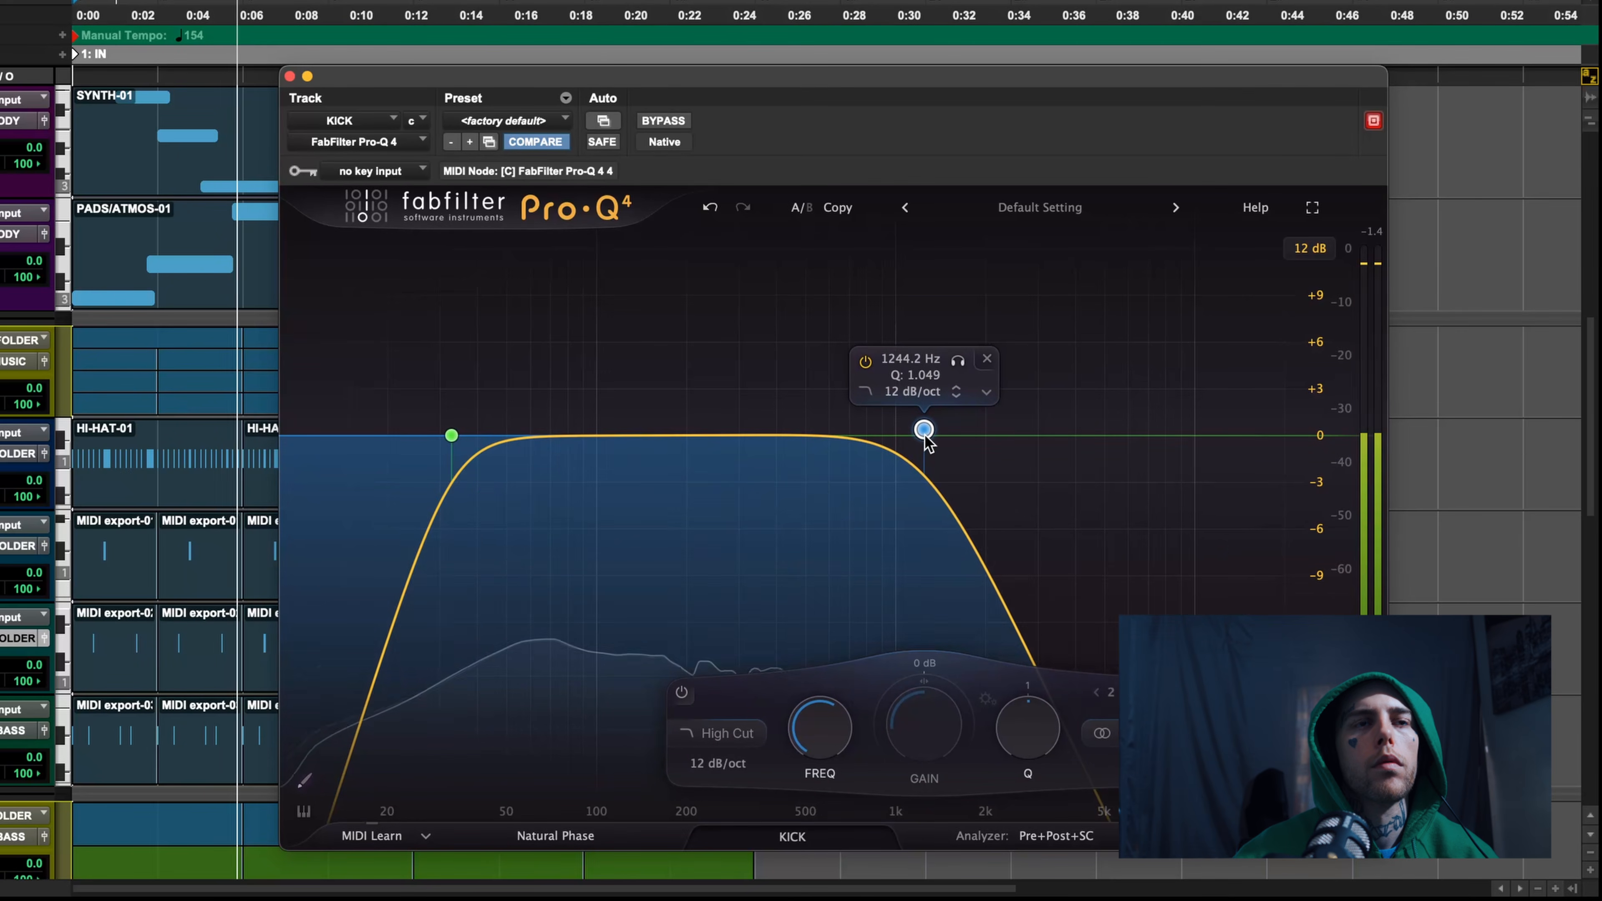
Add two bell bands to the KICK track's Pro-Q 4: a slight boost near 90 Hz and a cut of about 1.67 dB near 454 Hz
left_click(622, 436)
left_click_drag(653, 367, 603, 366)
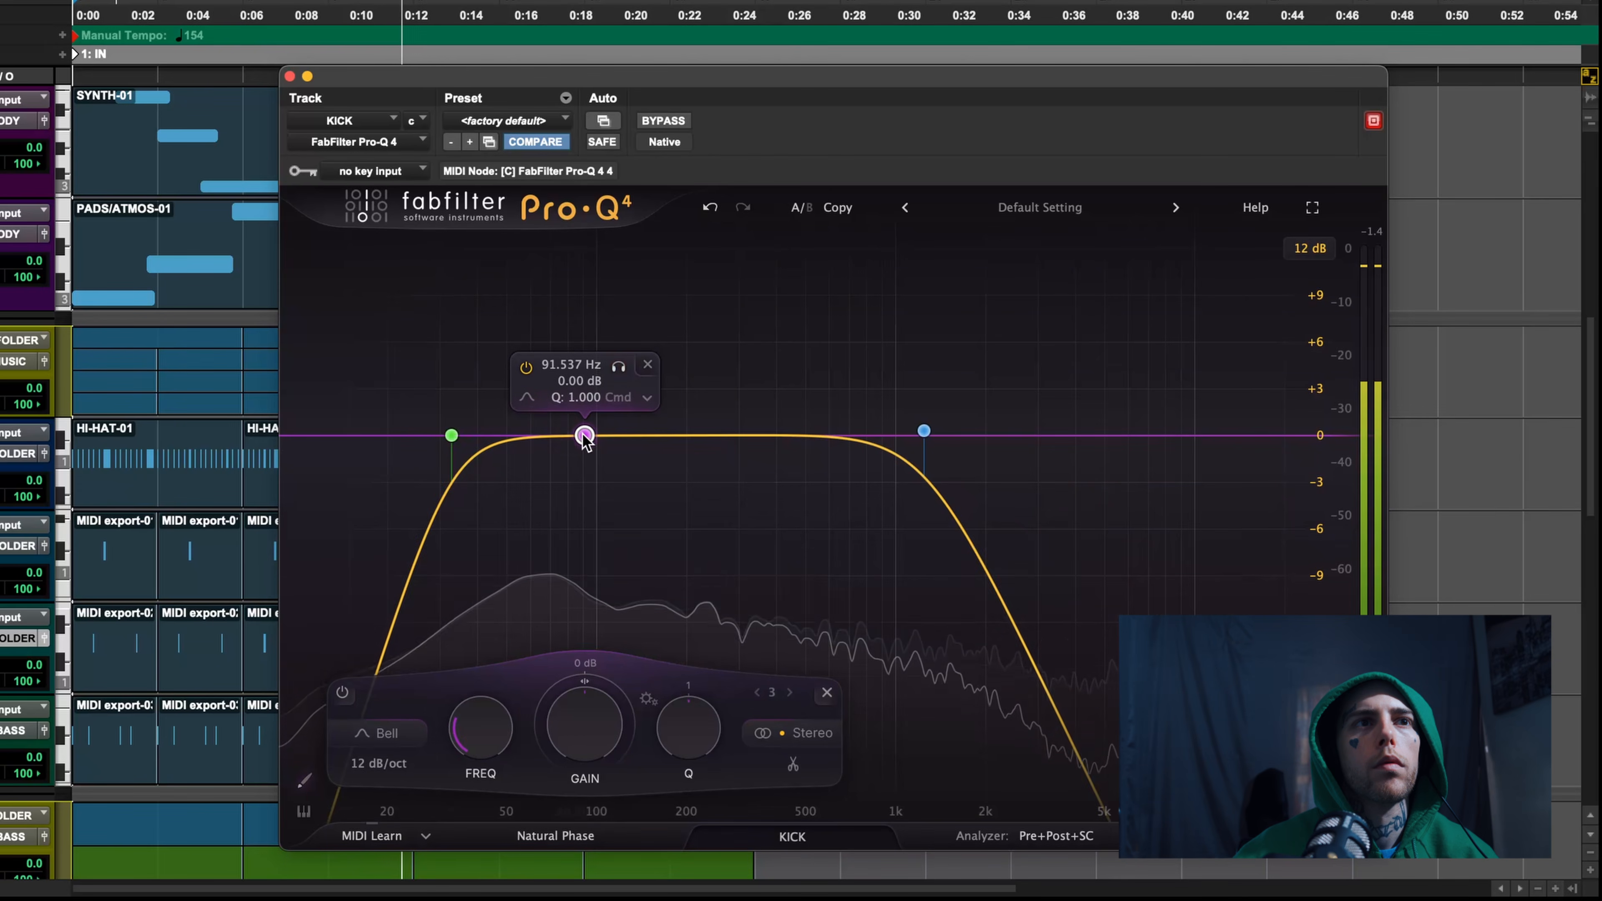
left_click_drag(584, 436, 579, 423)
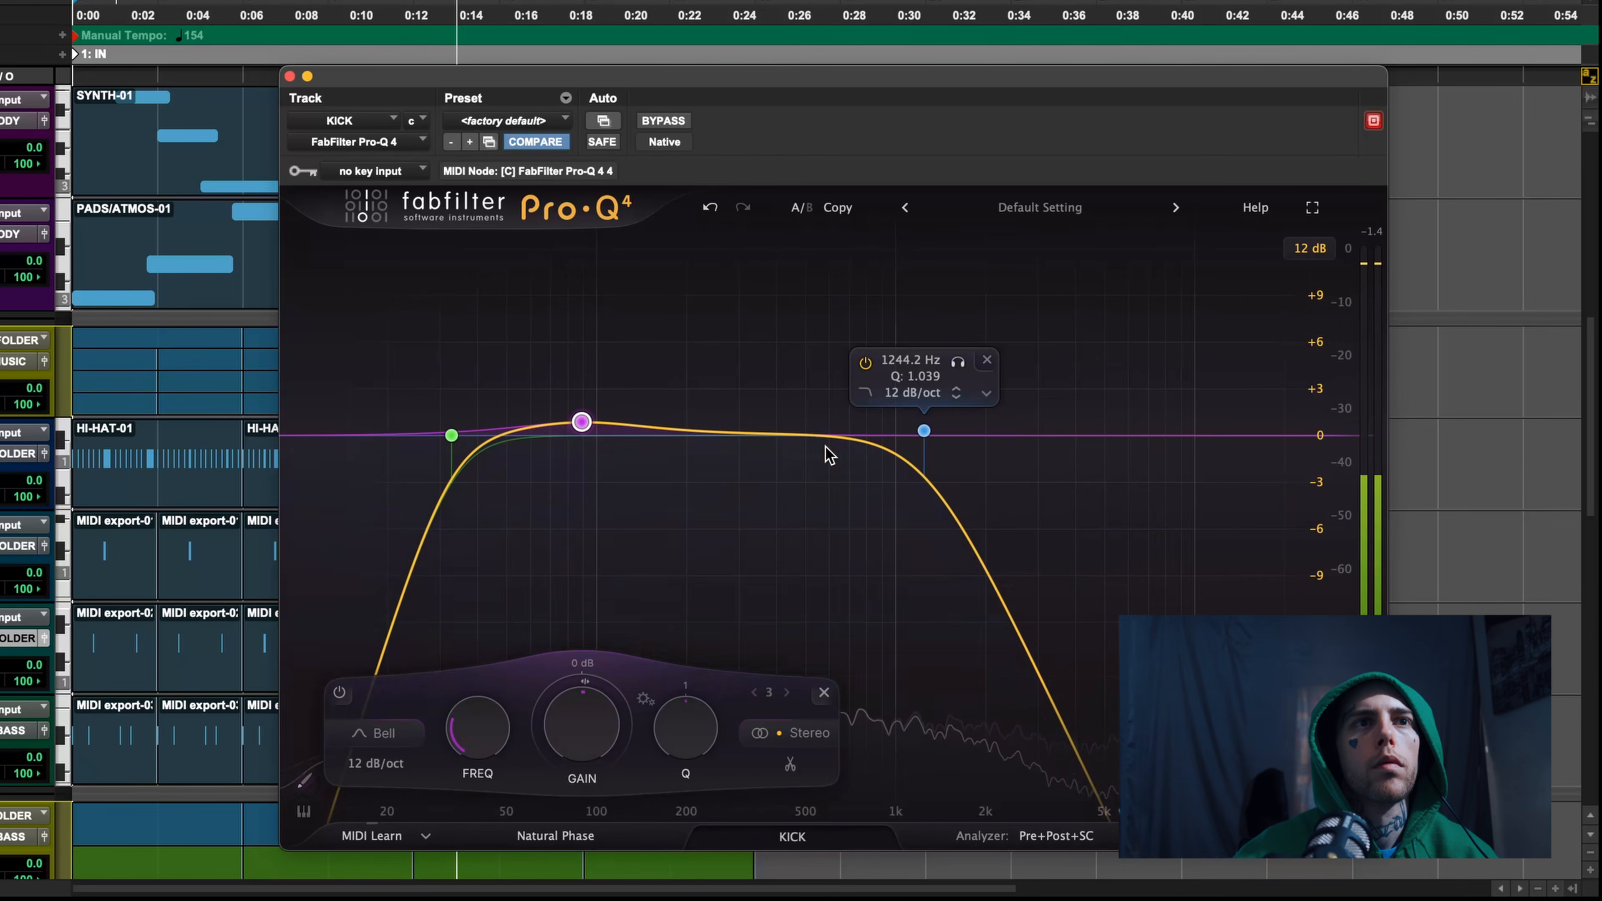
left_click(782, 437)
left_click(829, 366)
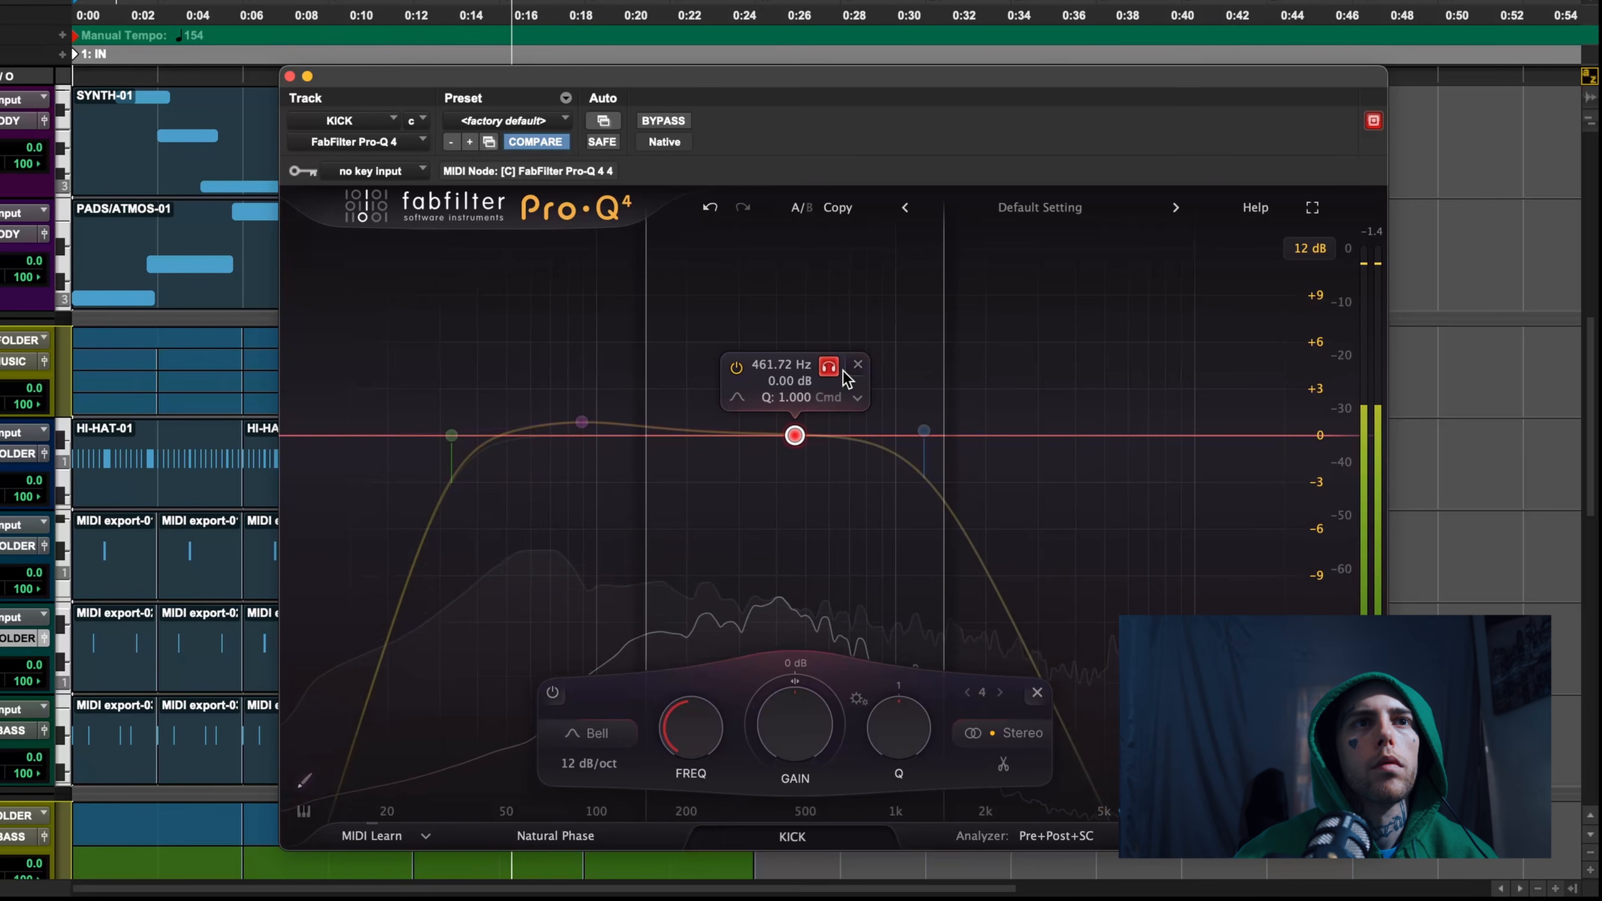
left_click_drag(794, 436, 793, 464)
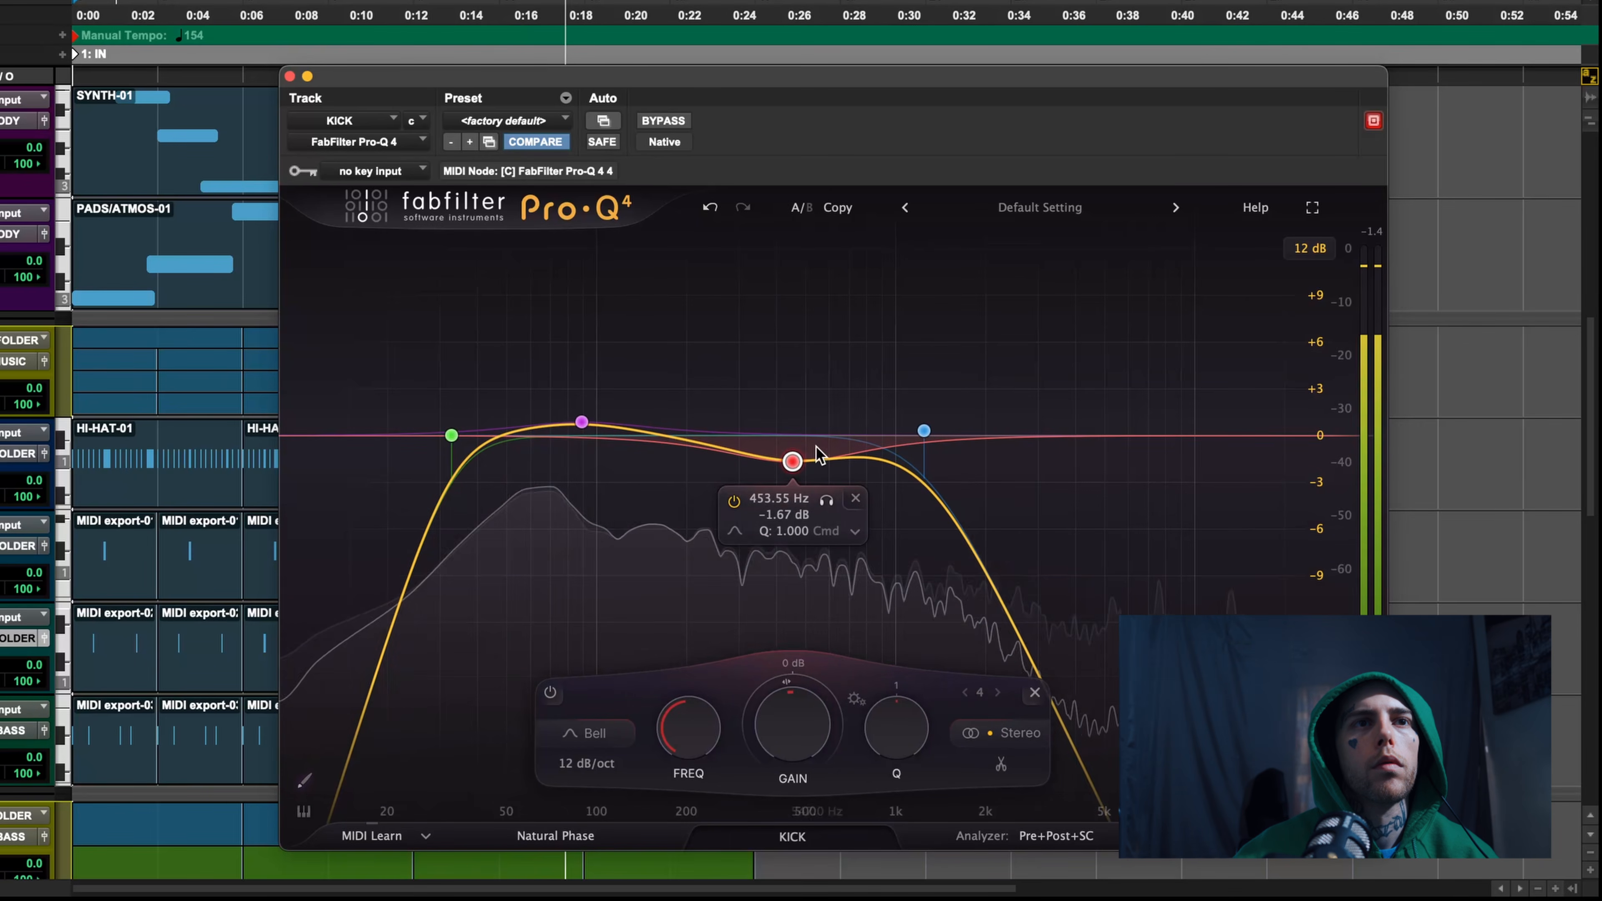
Lower the KICK track's high cut to about 1011 Hz, close the plug-in and stop playback
left_click_drag(924, 431, 899, 436)
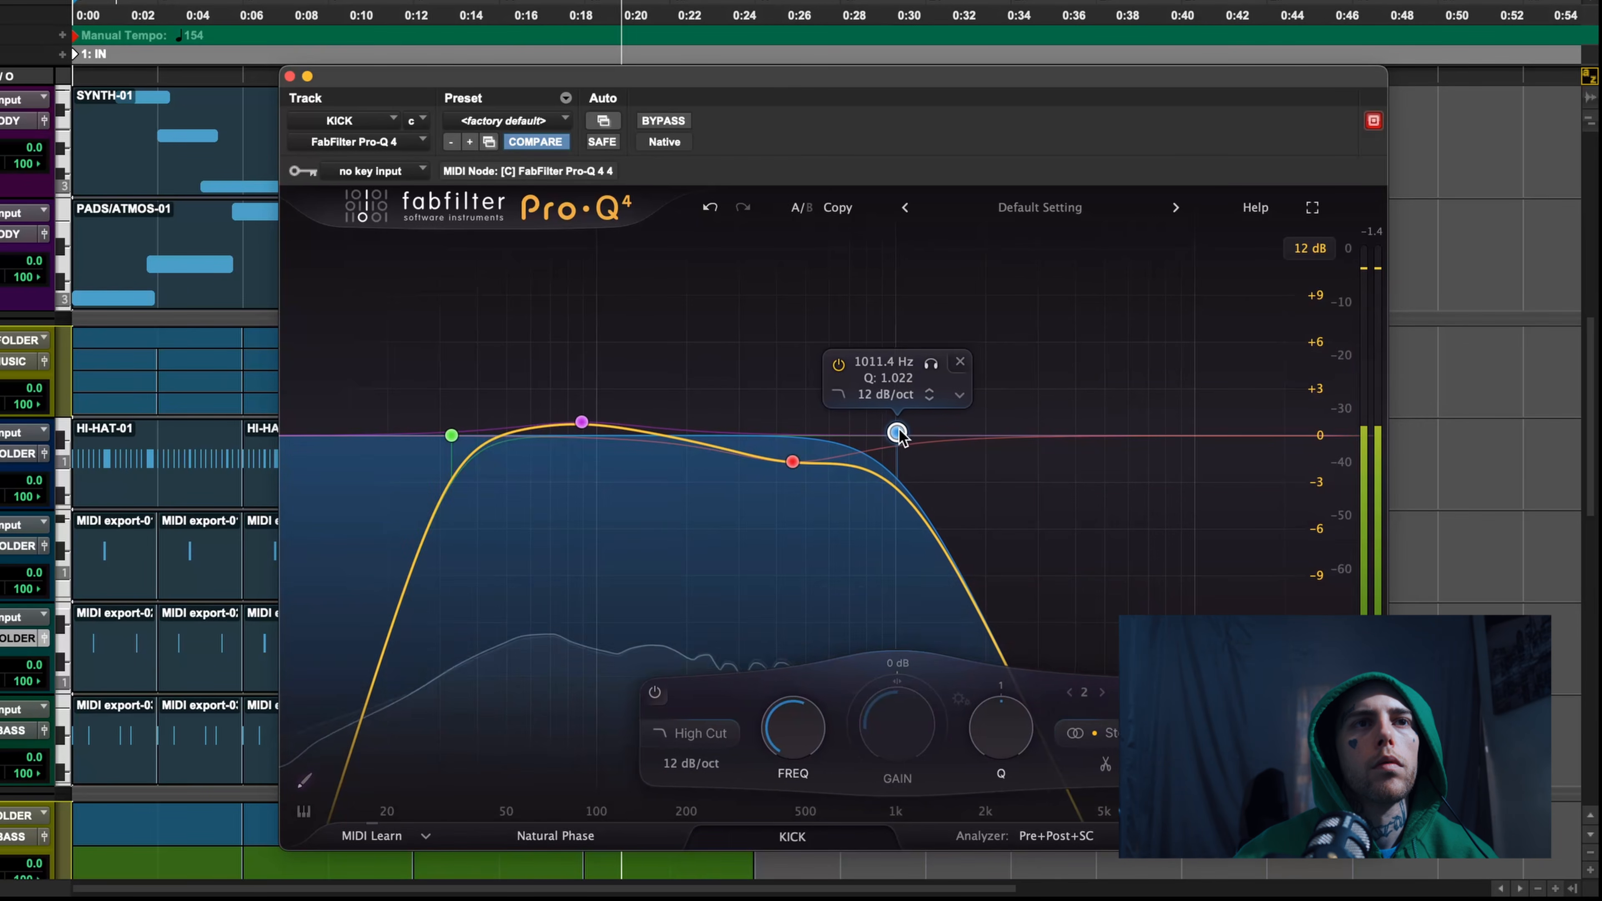
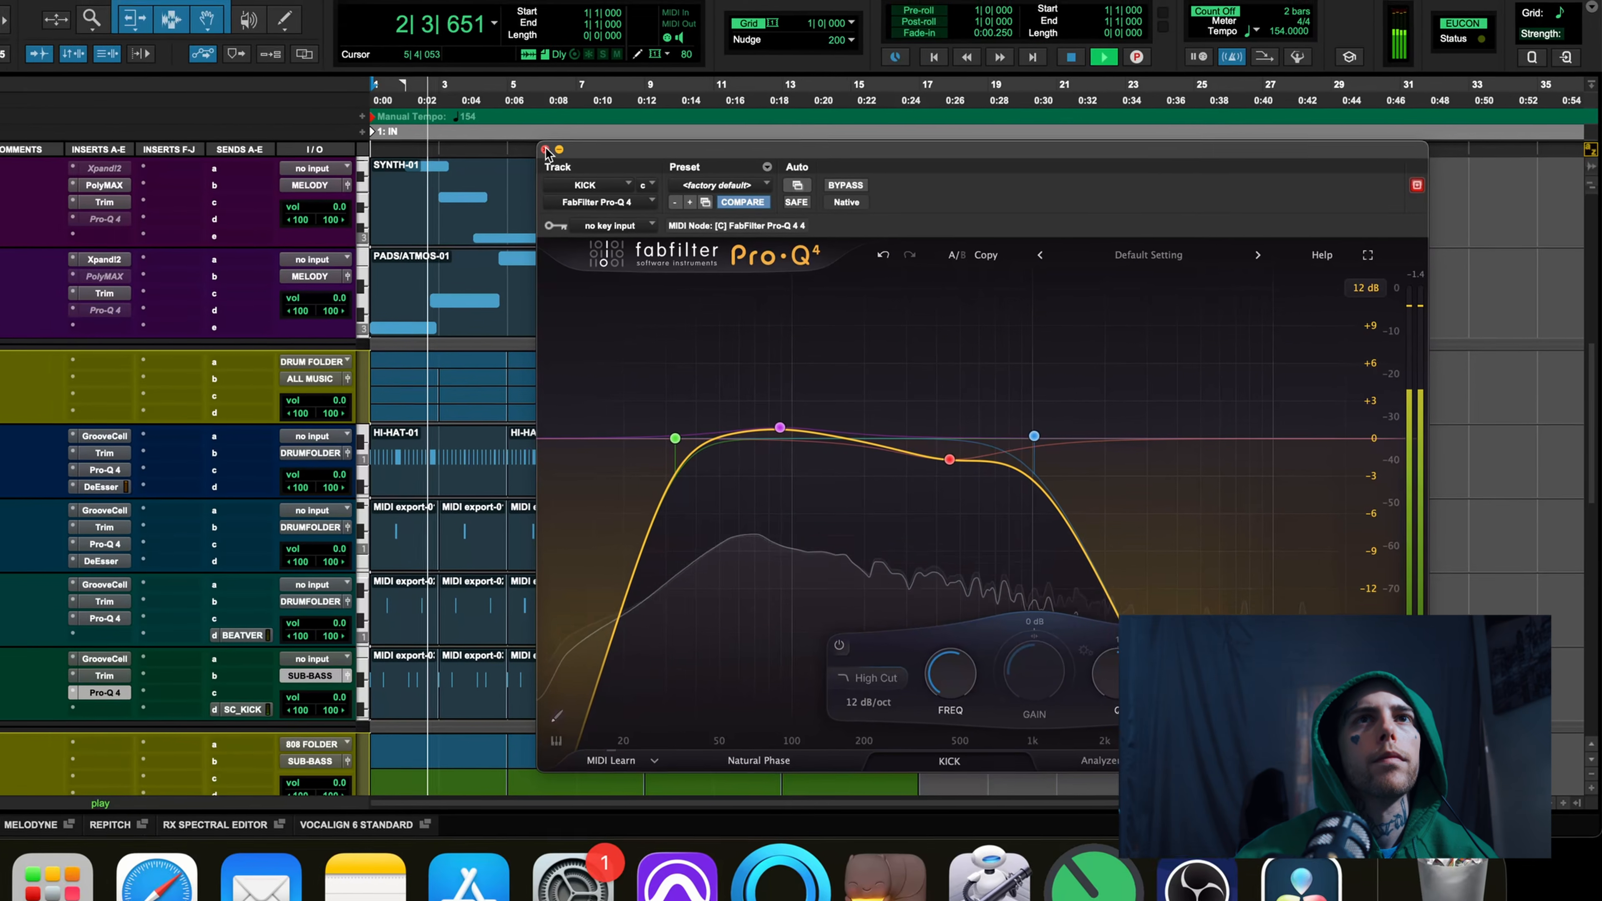
left_click(309, 82)
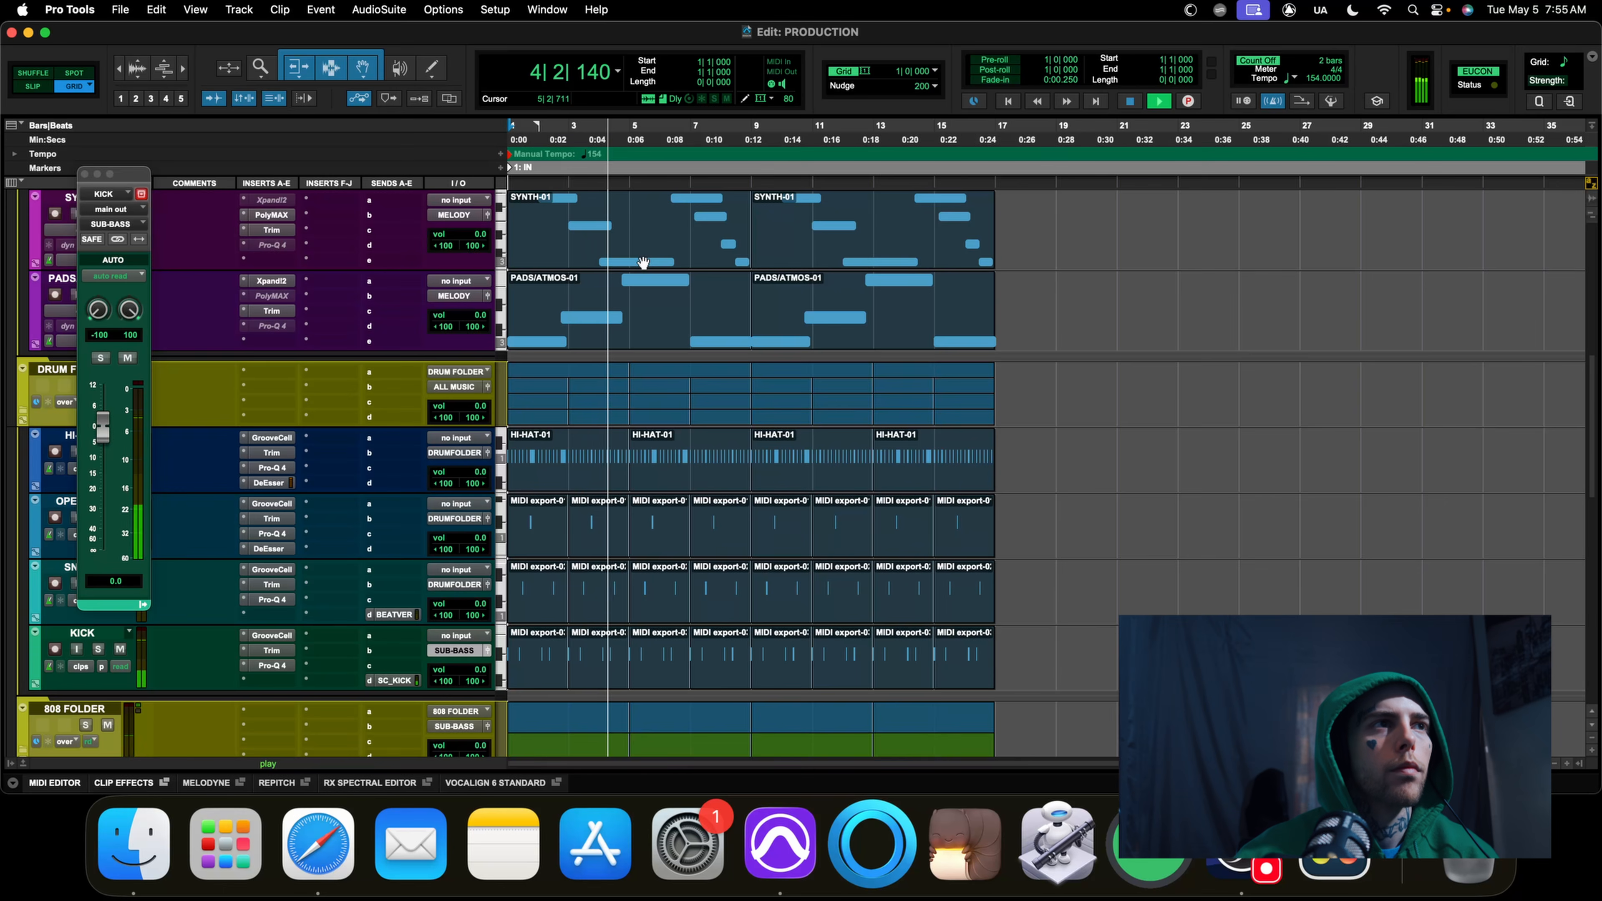
key("space")
Delete the empty track above LEADS in the MELODY FOLDER and close the floating KICK output window
scroll(615, 391, "up", 4)
scroll(321, 397, "up", 2)
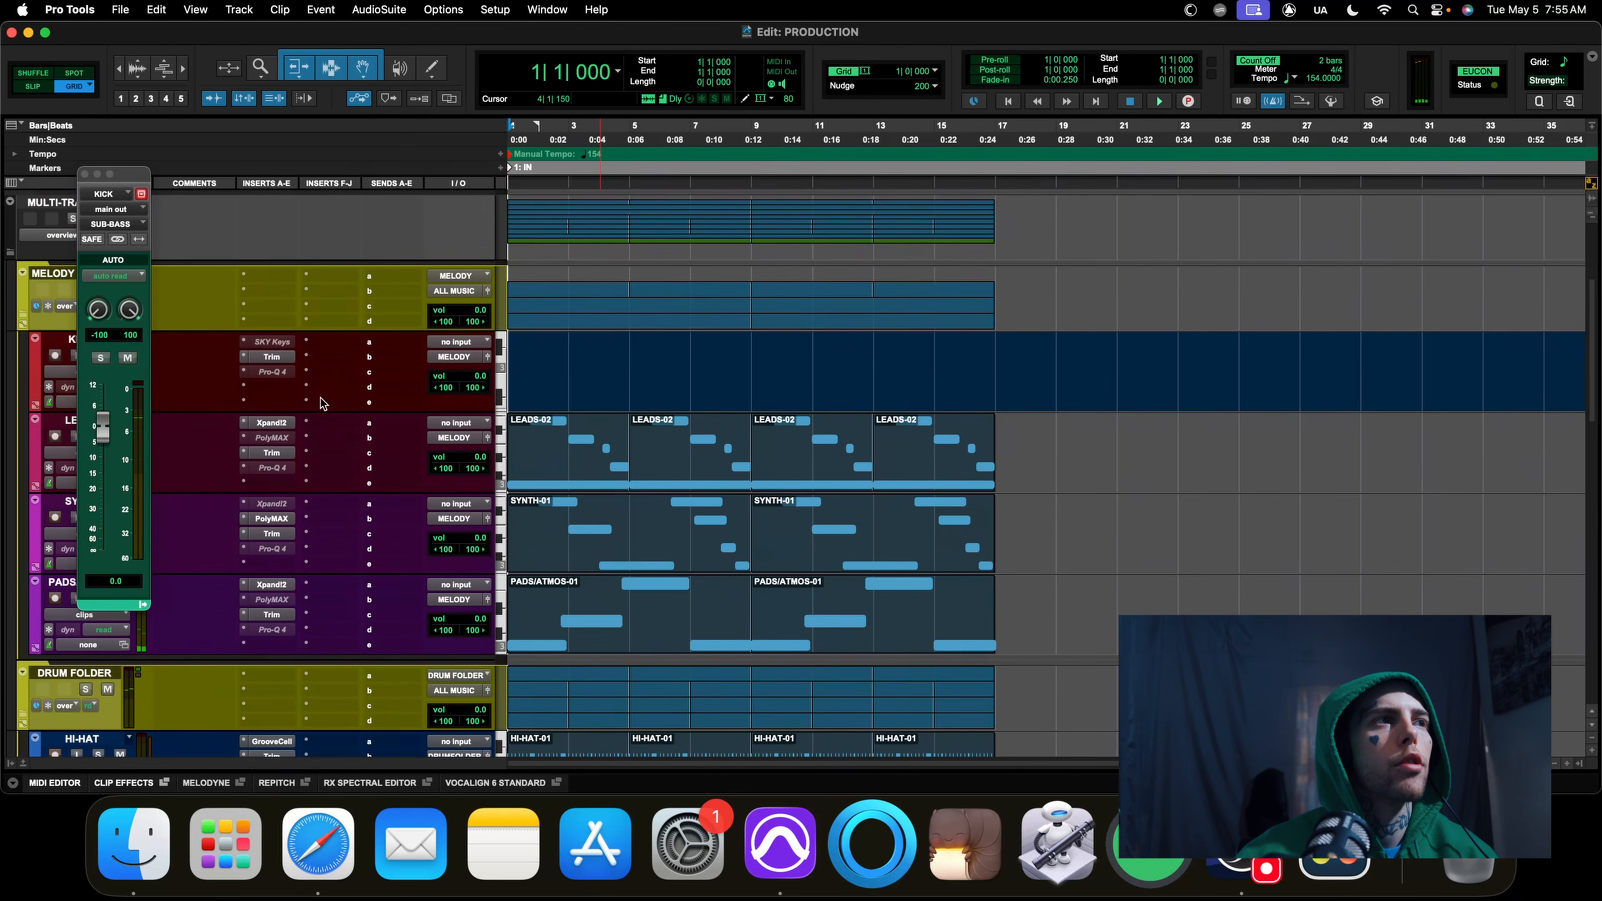
scroll(320, 398, "down", 1)
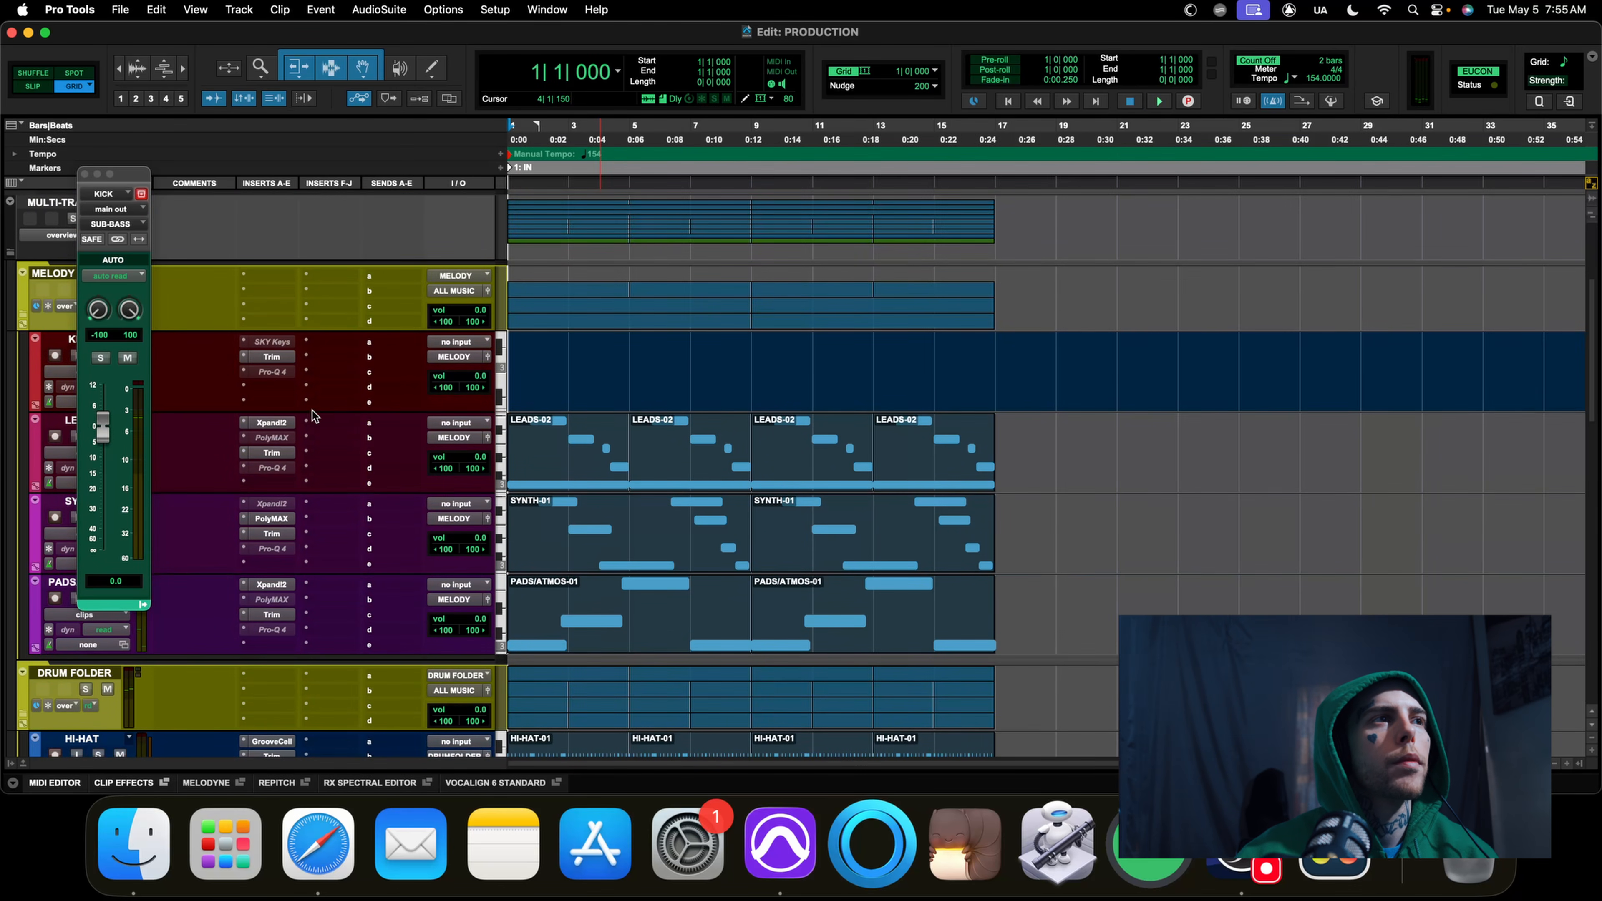
right_click(73, 344)
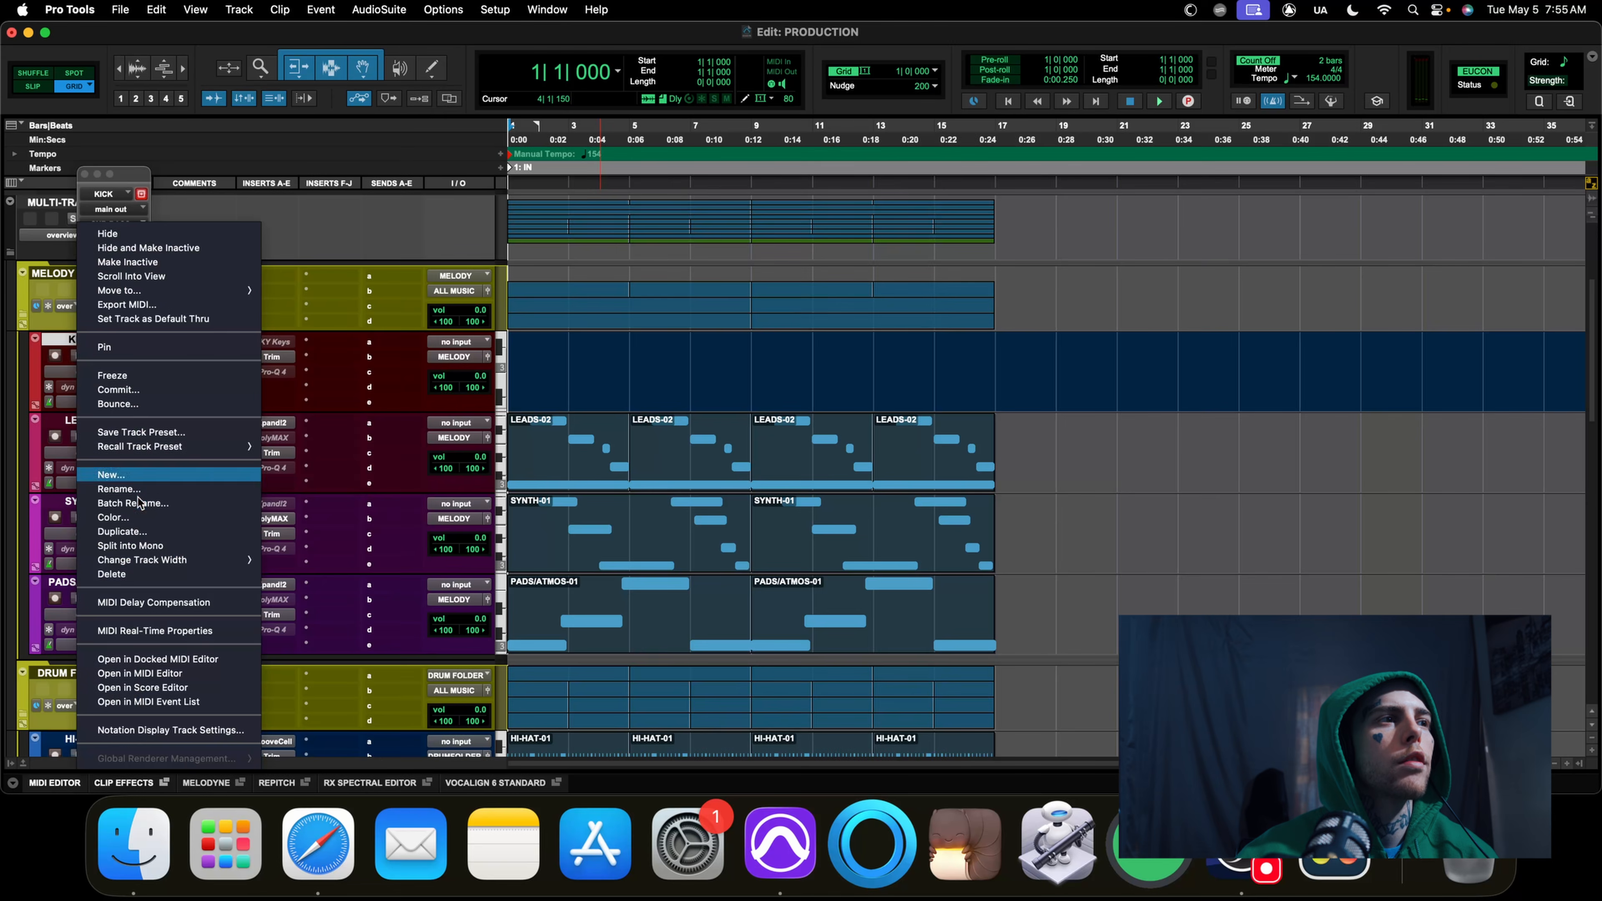
left_click(174, 578)
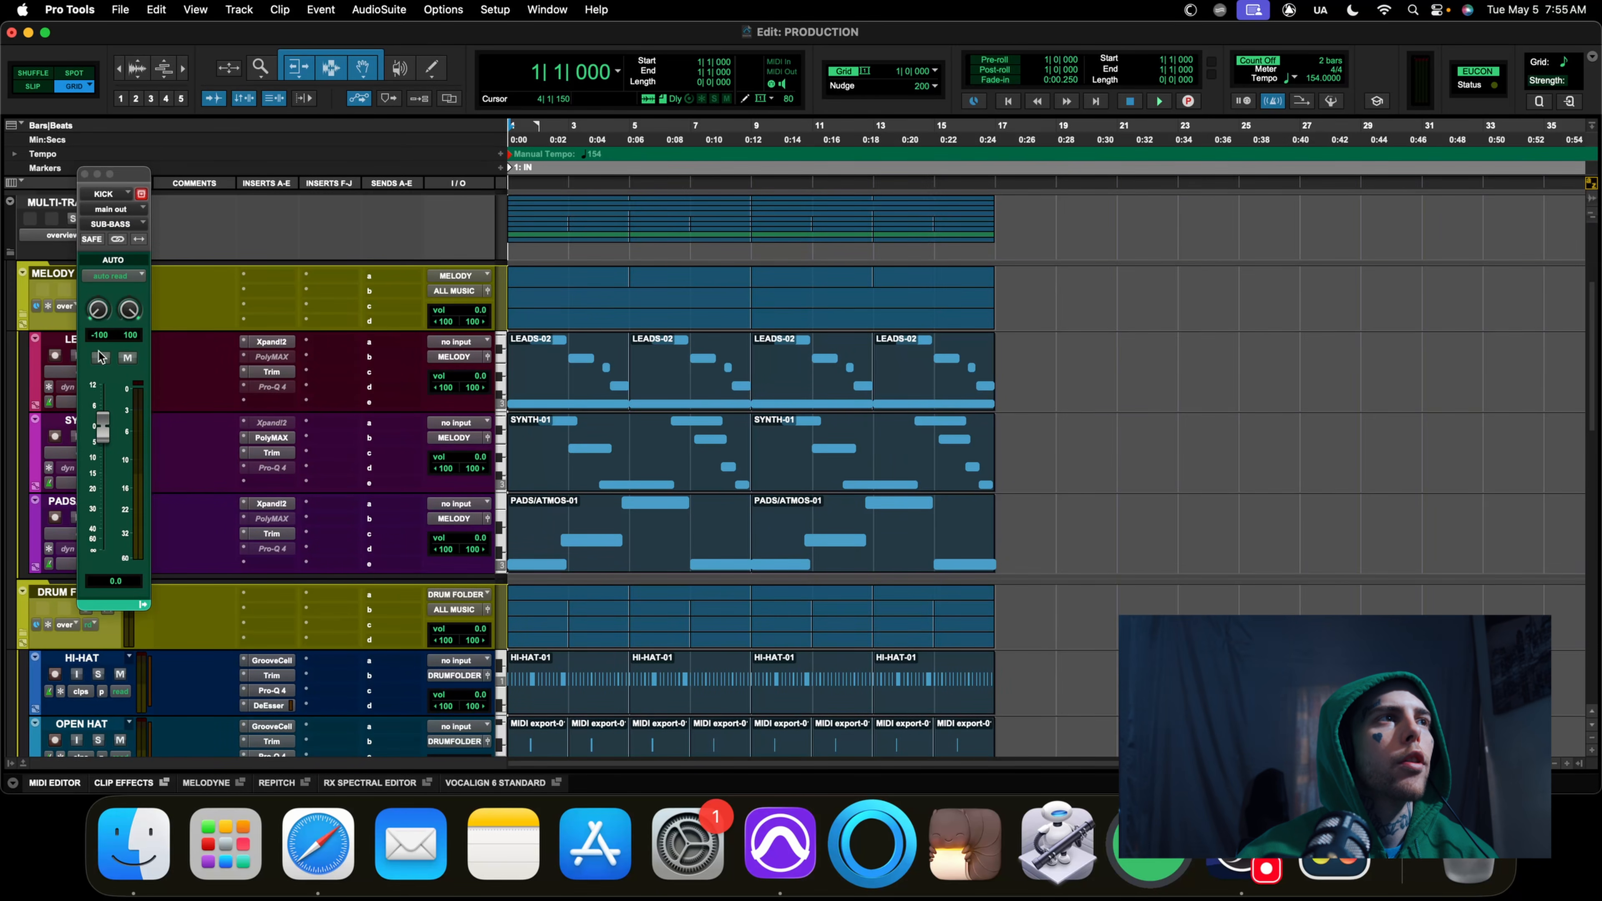
left_click(84, 175)
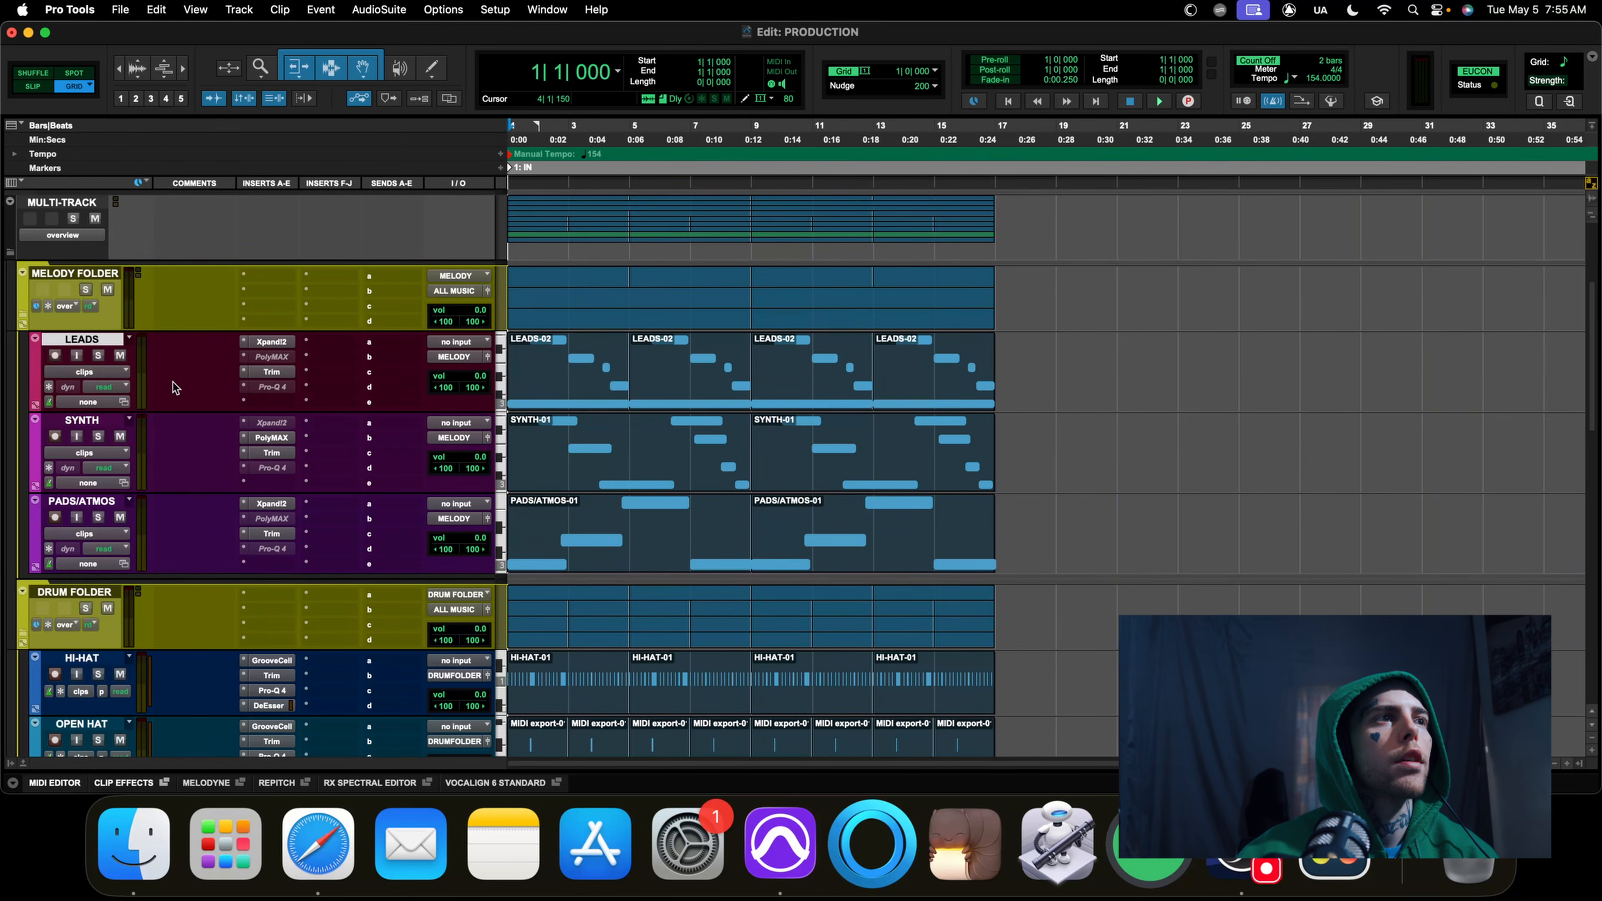
Make the LEADS track's Pro-Q 4 active and place an 18 dB/oct low cut at about 133 Hz during playback
right_click(254, 388)
left_click(309, 407)
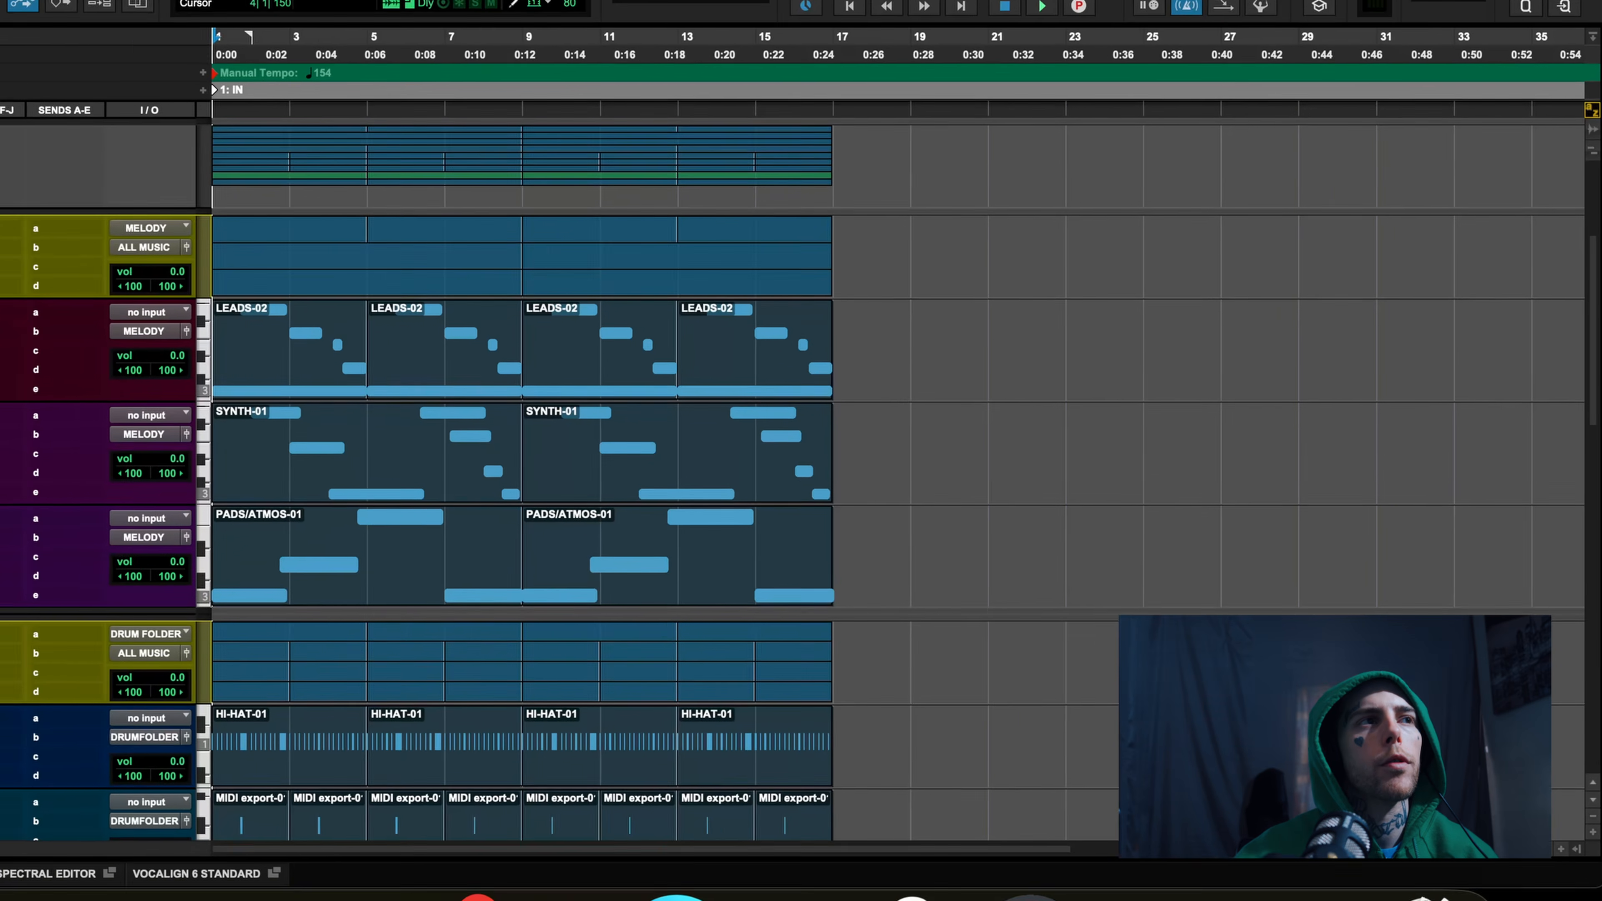
left_click(271, 387)
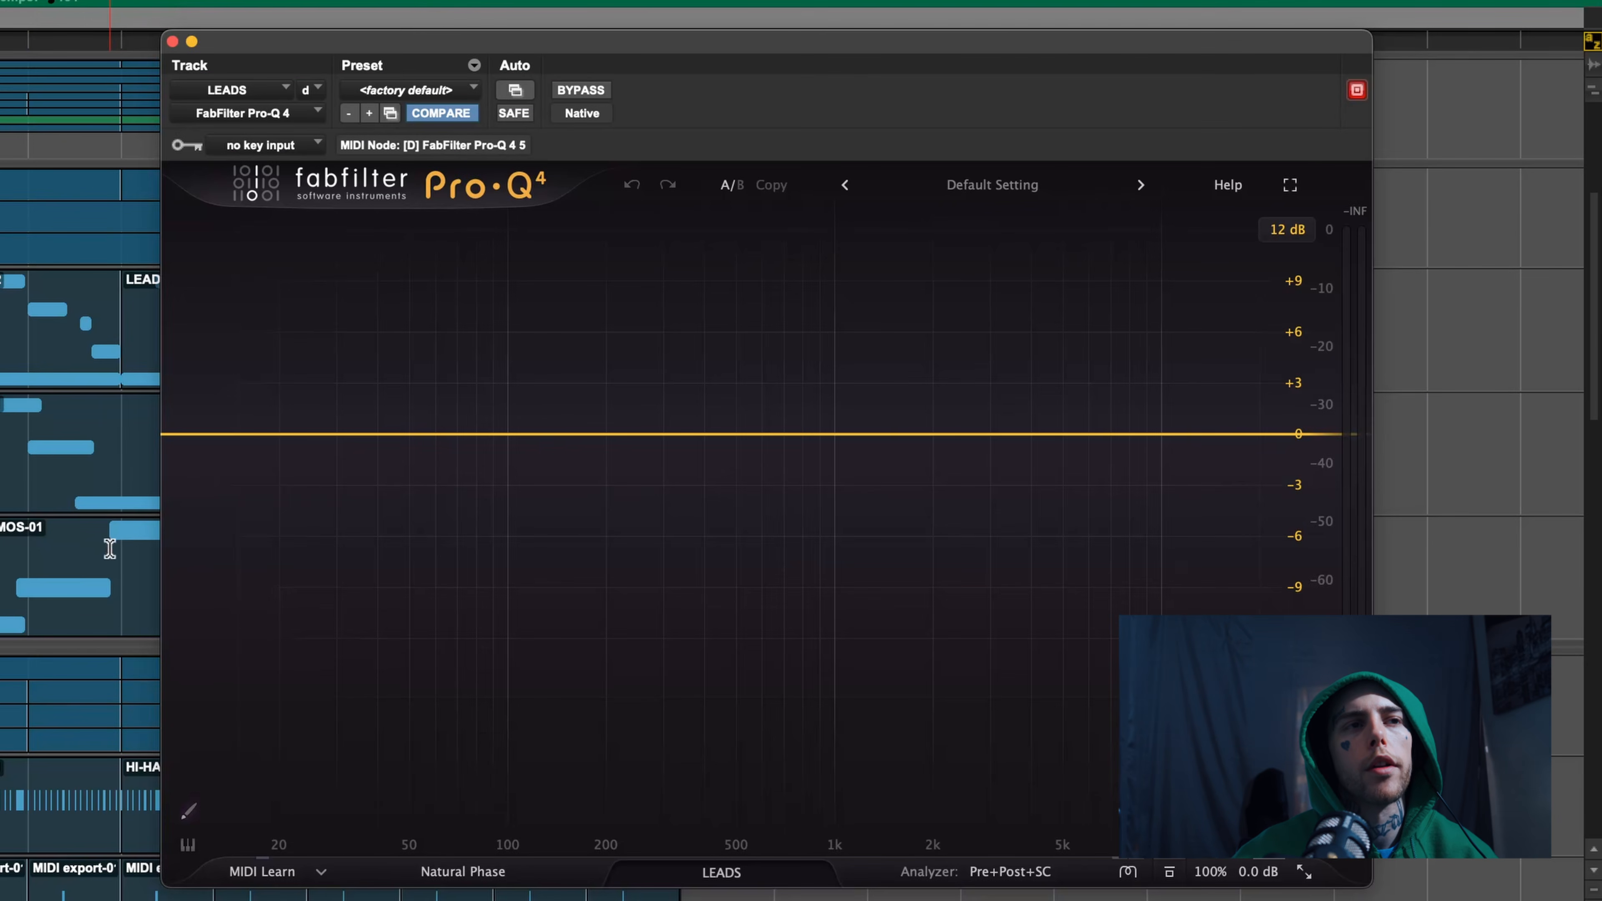
left_click(327, 696)
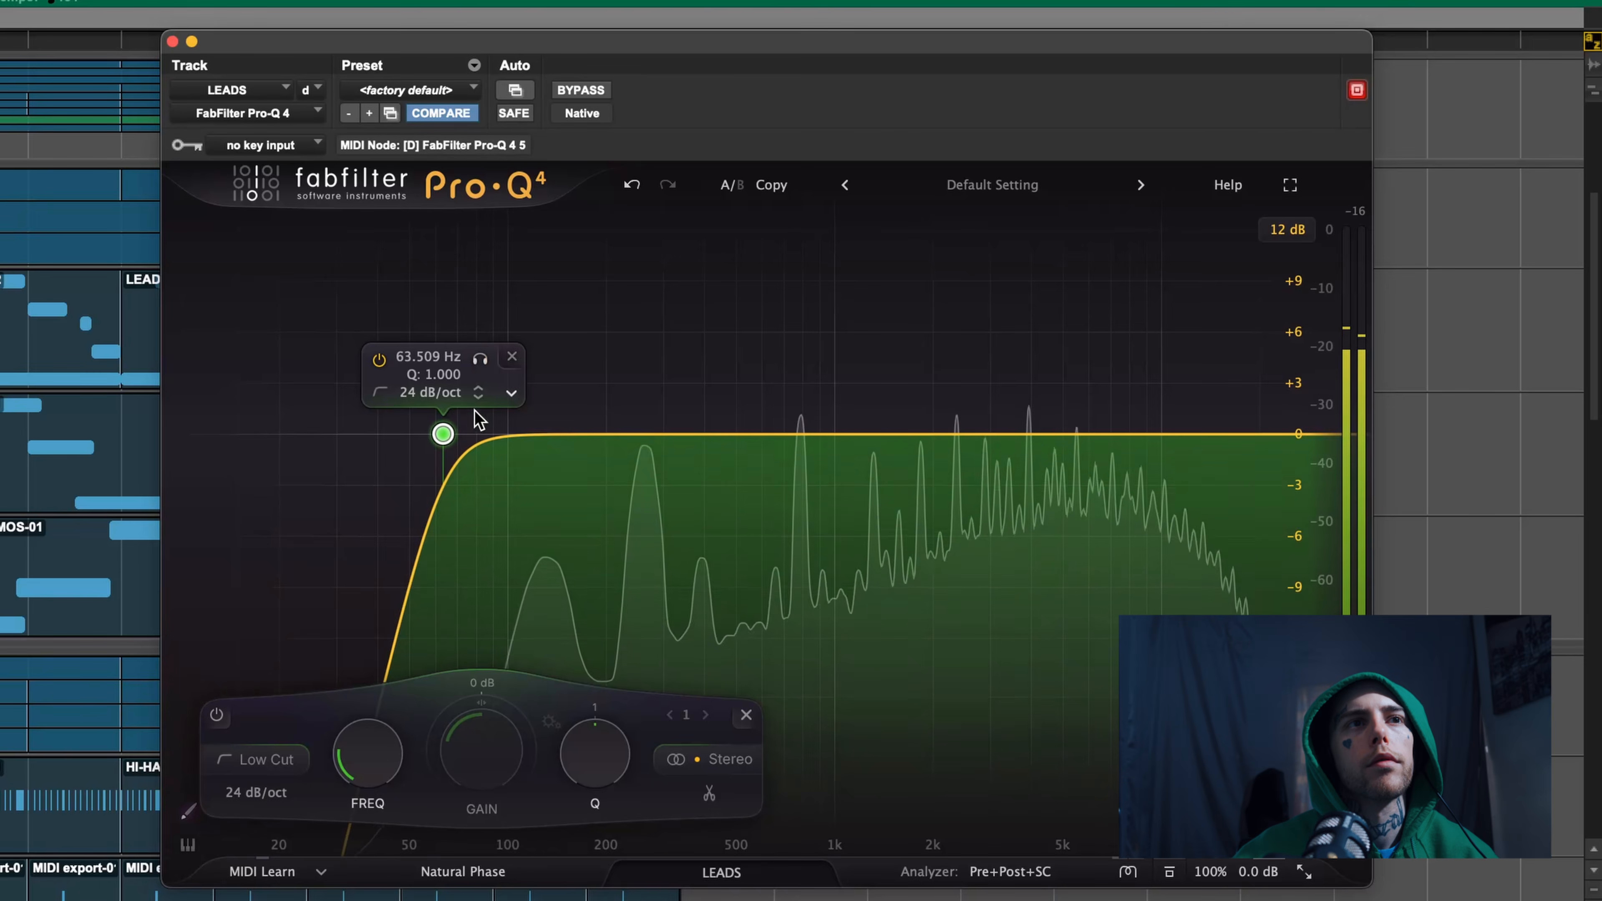
left_click_drag(479, 372, 584, 372)
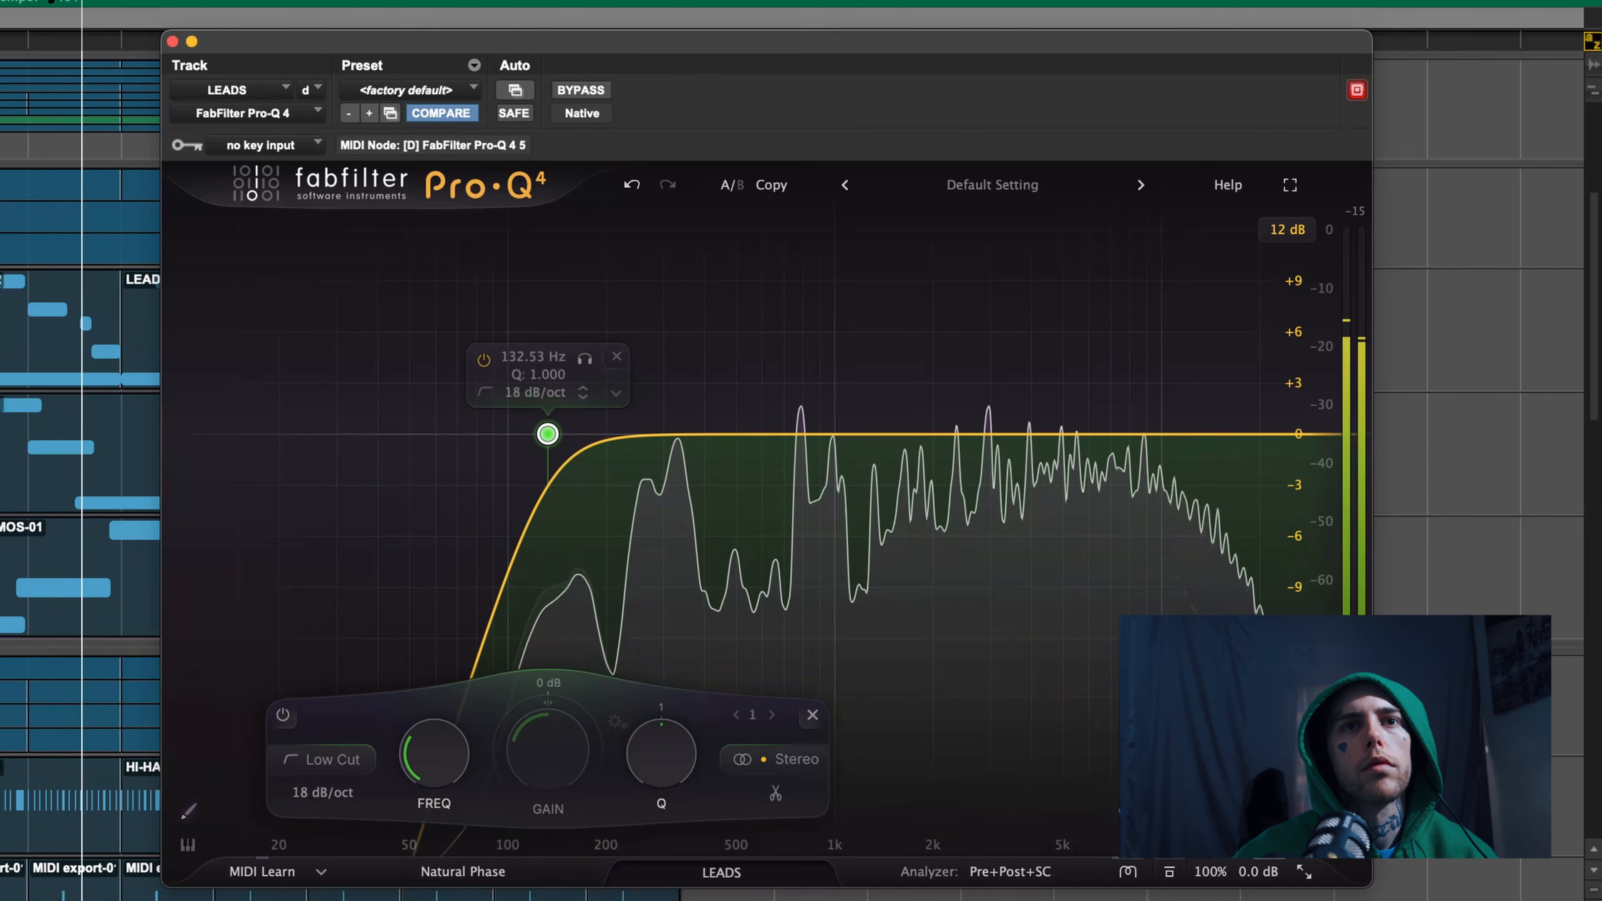
Add an 18 dB/oct high cut at about 15.25 kHz to the LEADS track's Pro-Q 4 and compare it off and on
left_click(1104, 433)
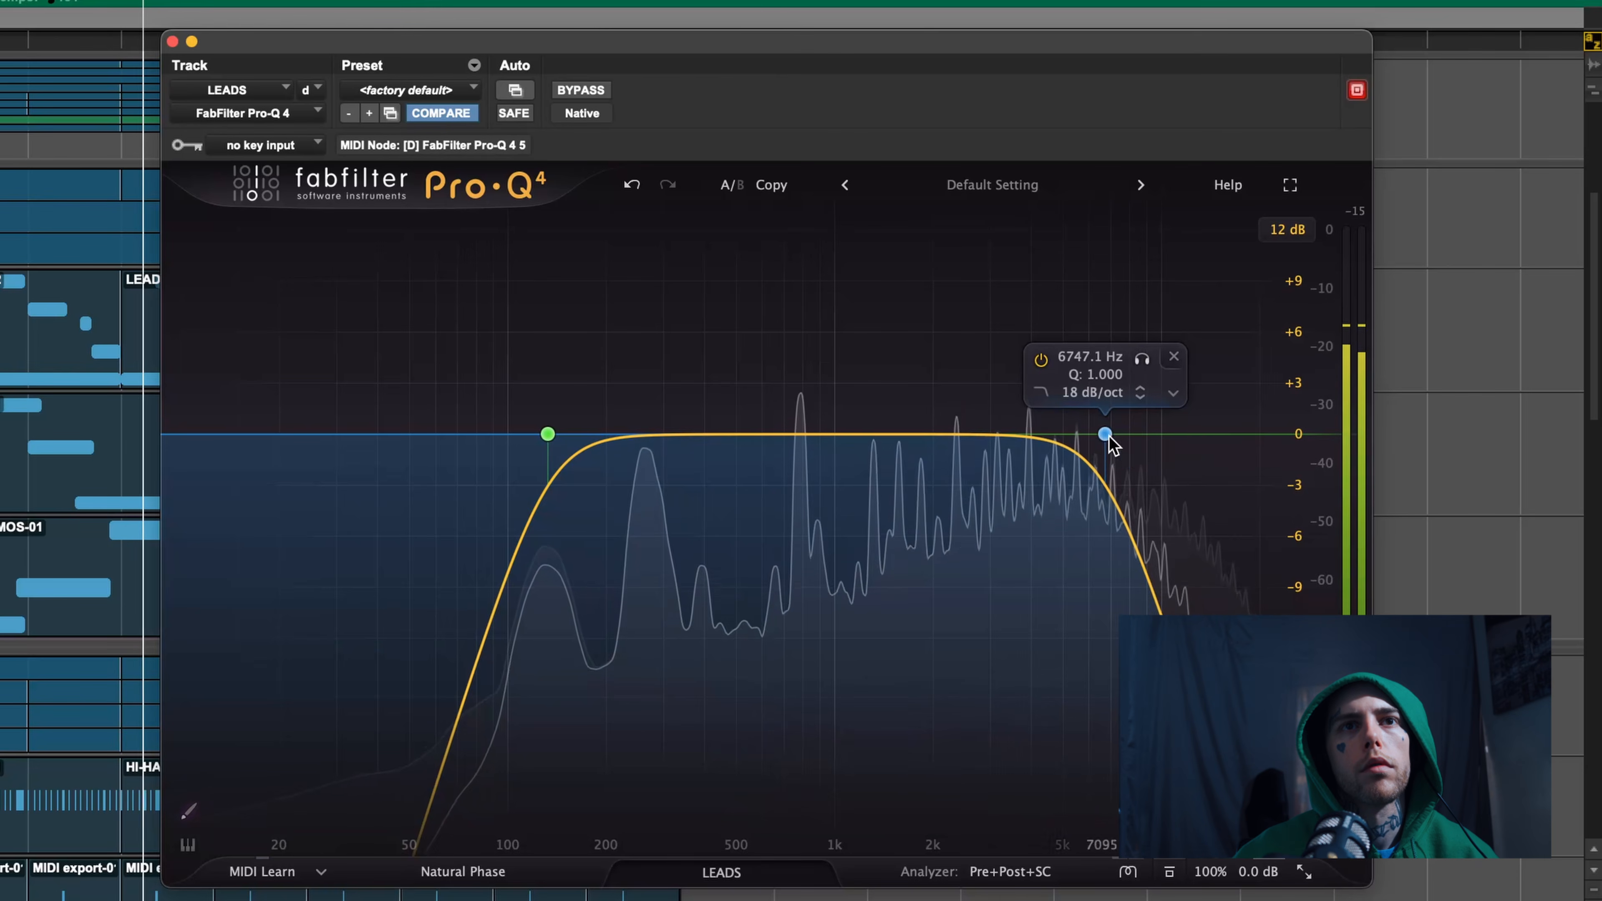
left_click_drag(1105, 441, 1199, 433)
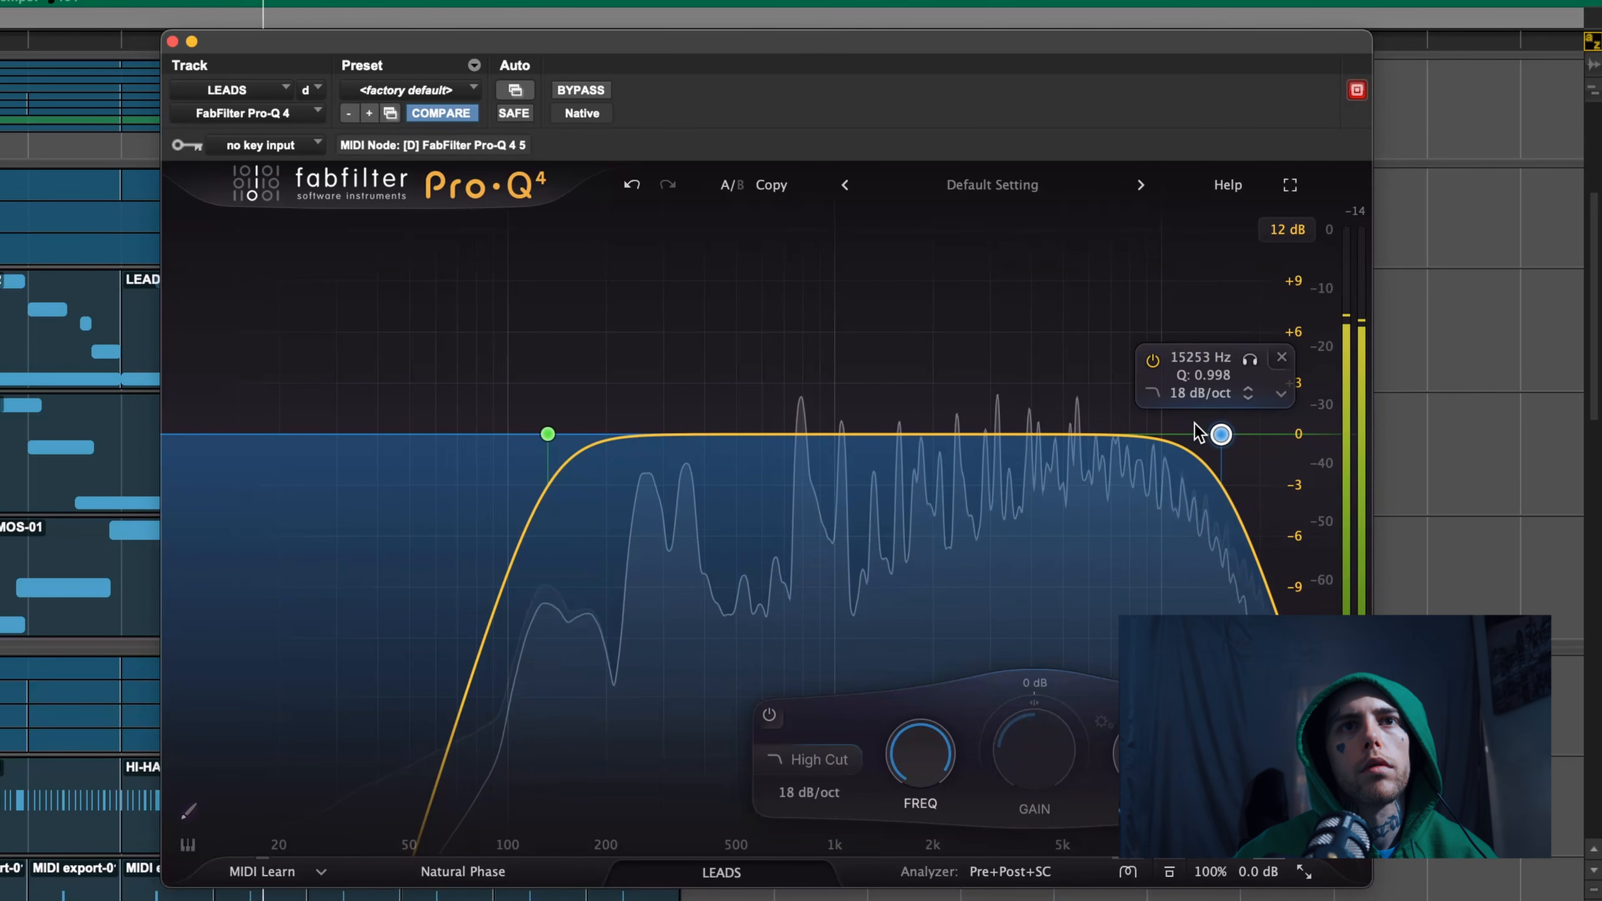
left_click(1152, 360)
left_click(1153, 361)
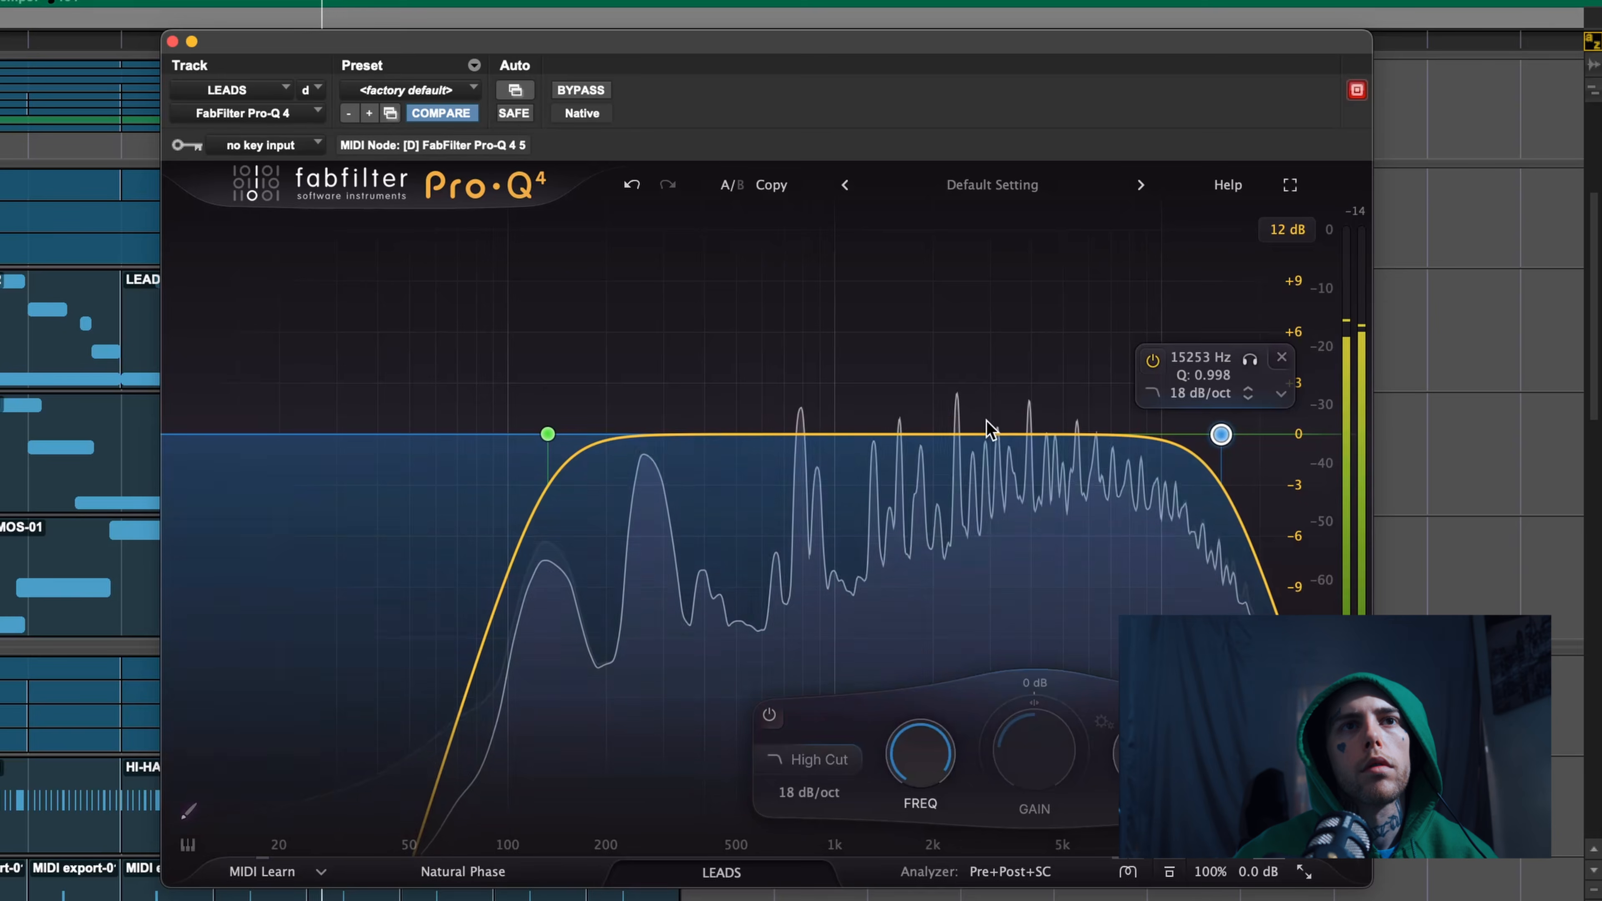
left_click(1058, 434)
left_click(1103, 361)
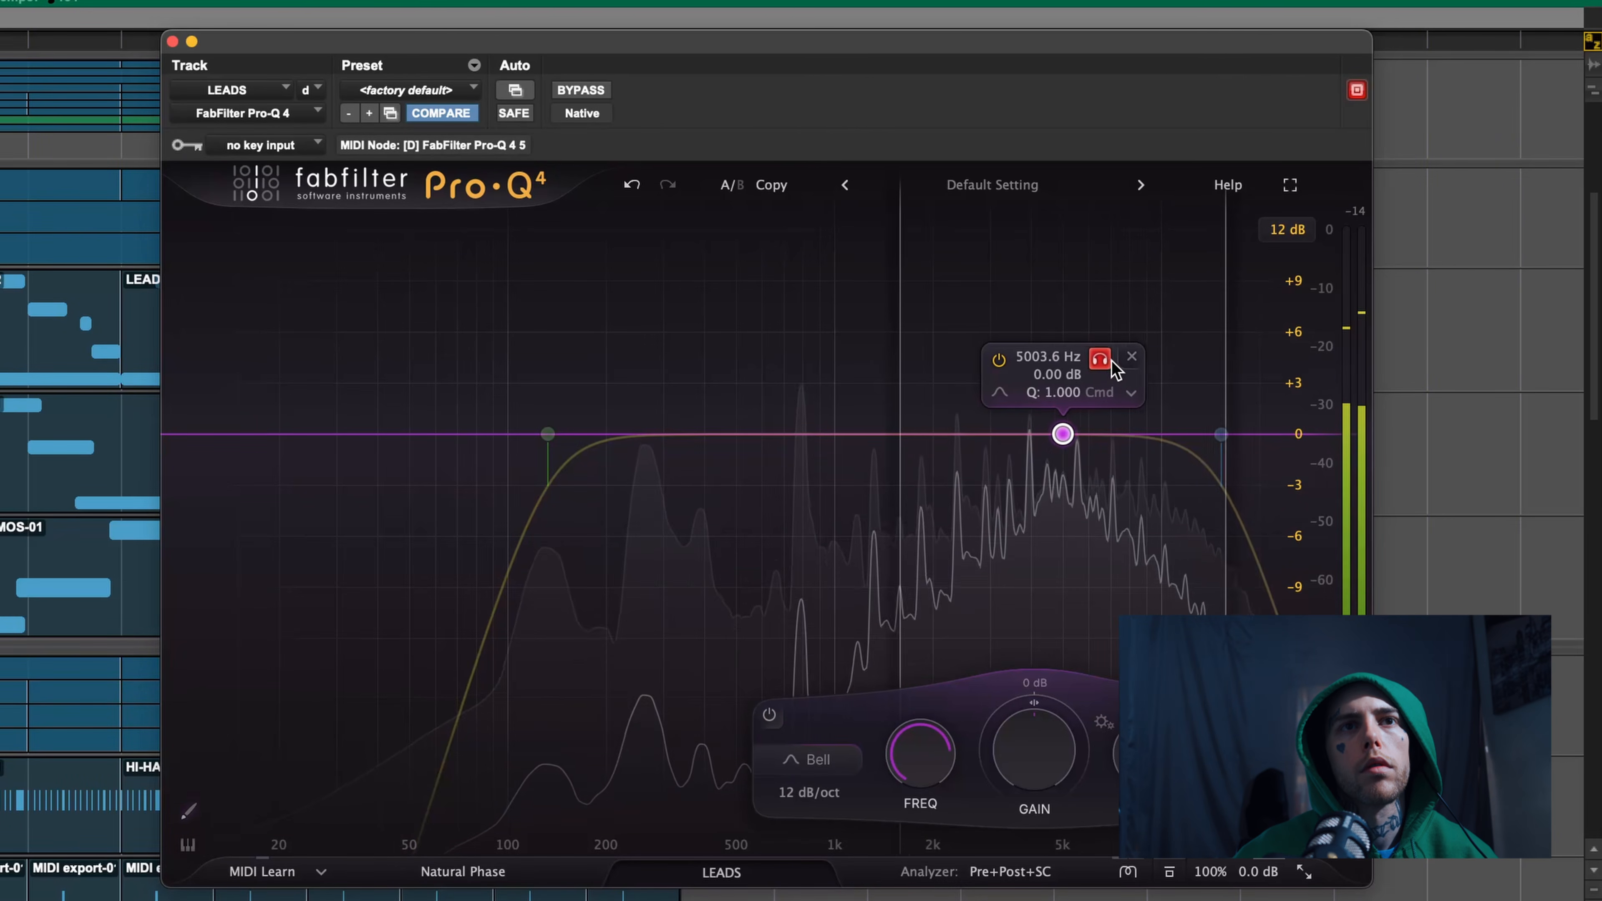
left_click_drag(1110, 370, 888, 369)
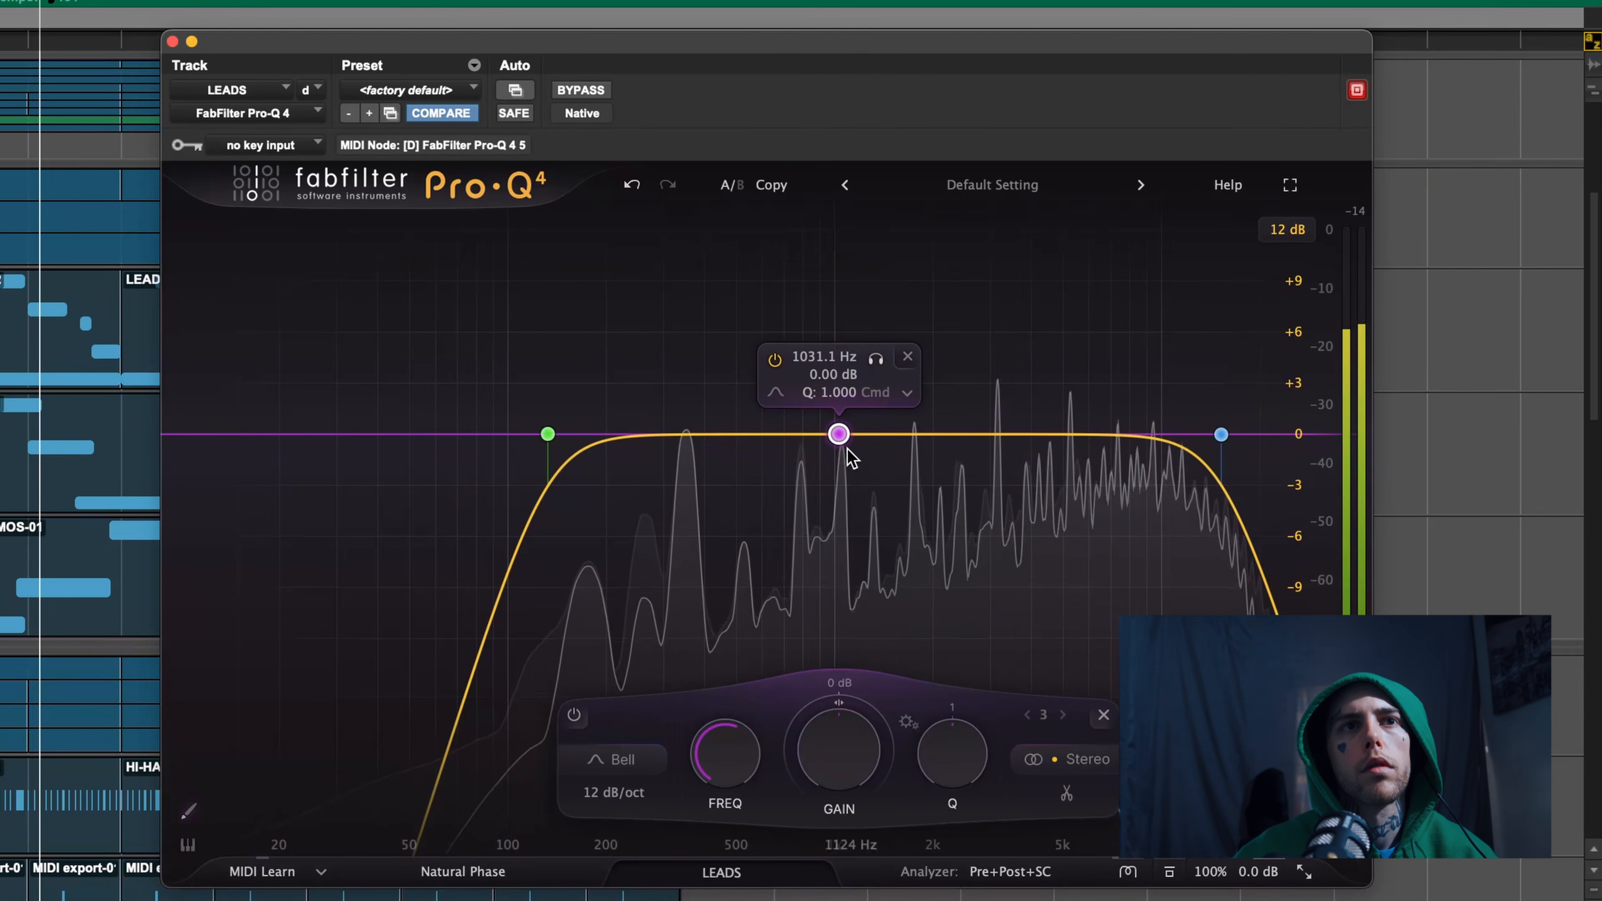
left_click_drag(839, 440, 839, 420)
left_click_drag(877, 338, 954, 344)
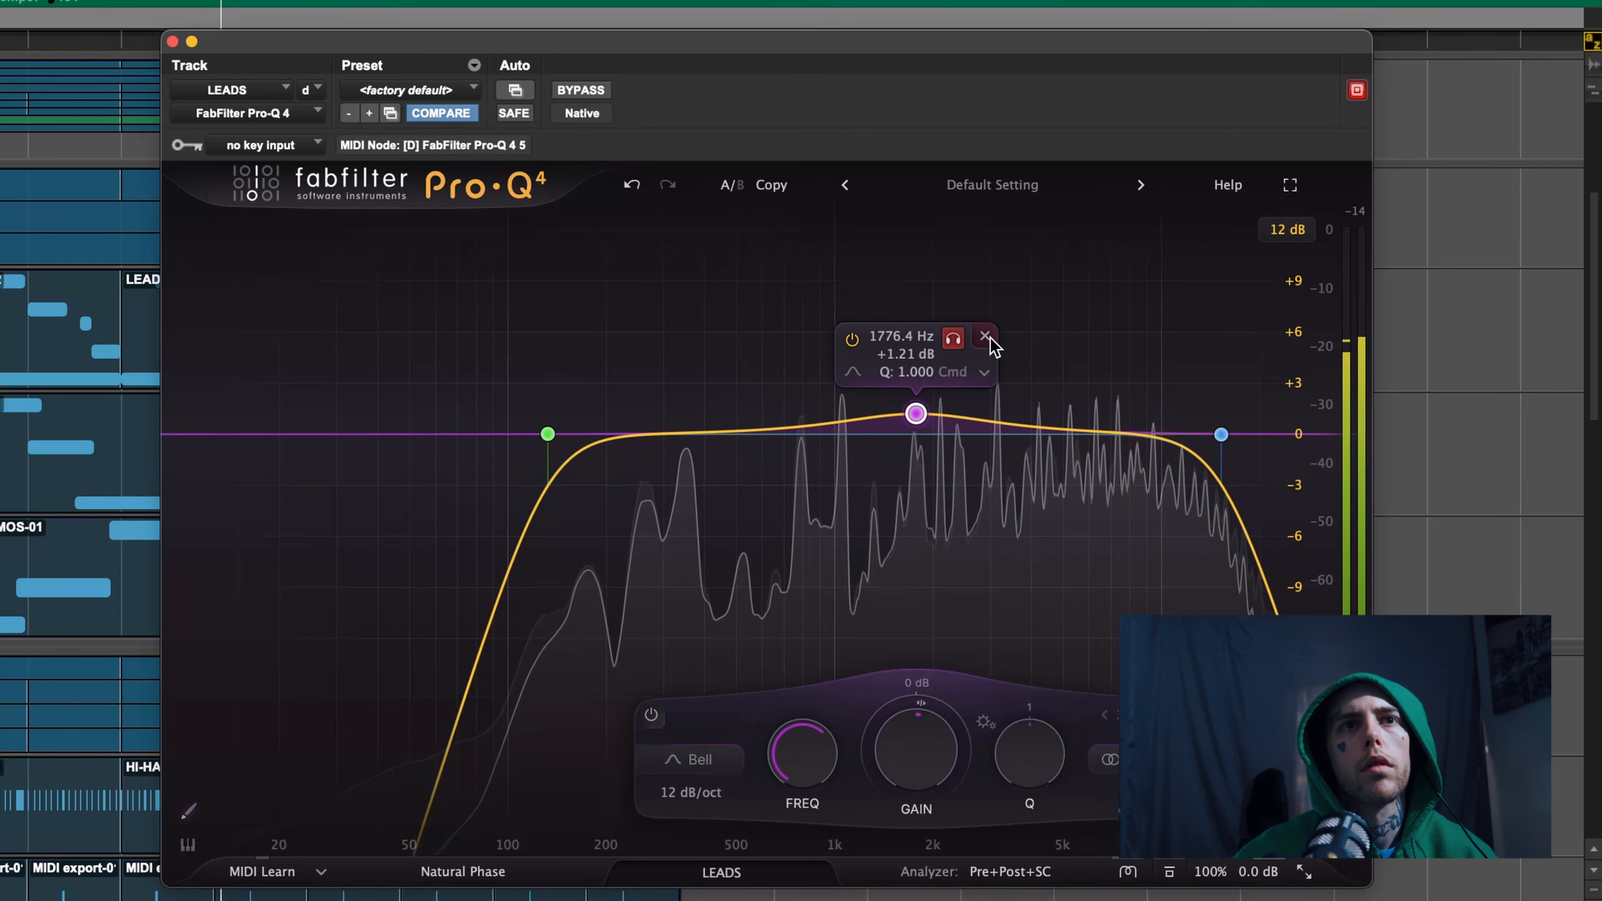
left_click(986, 338)
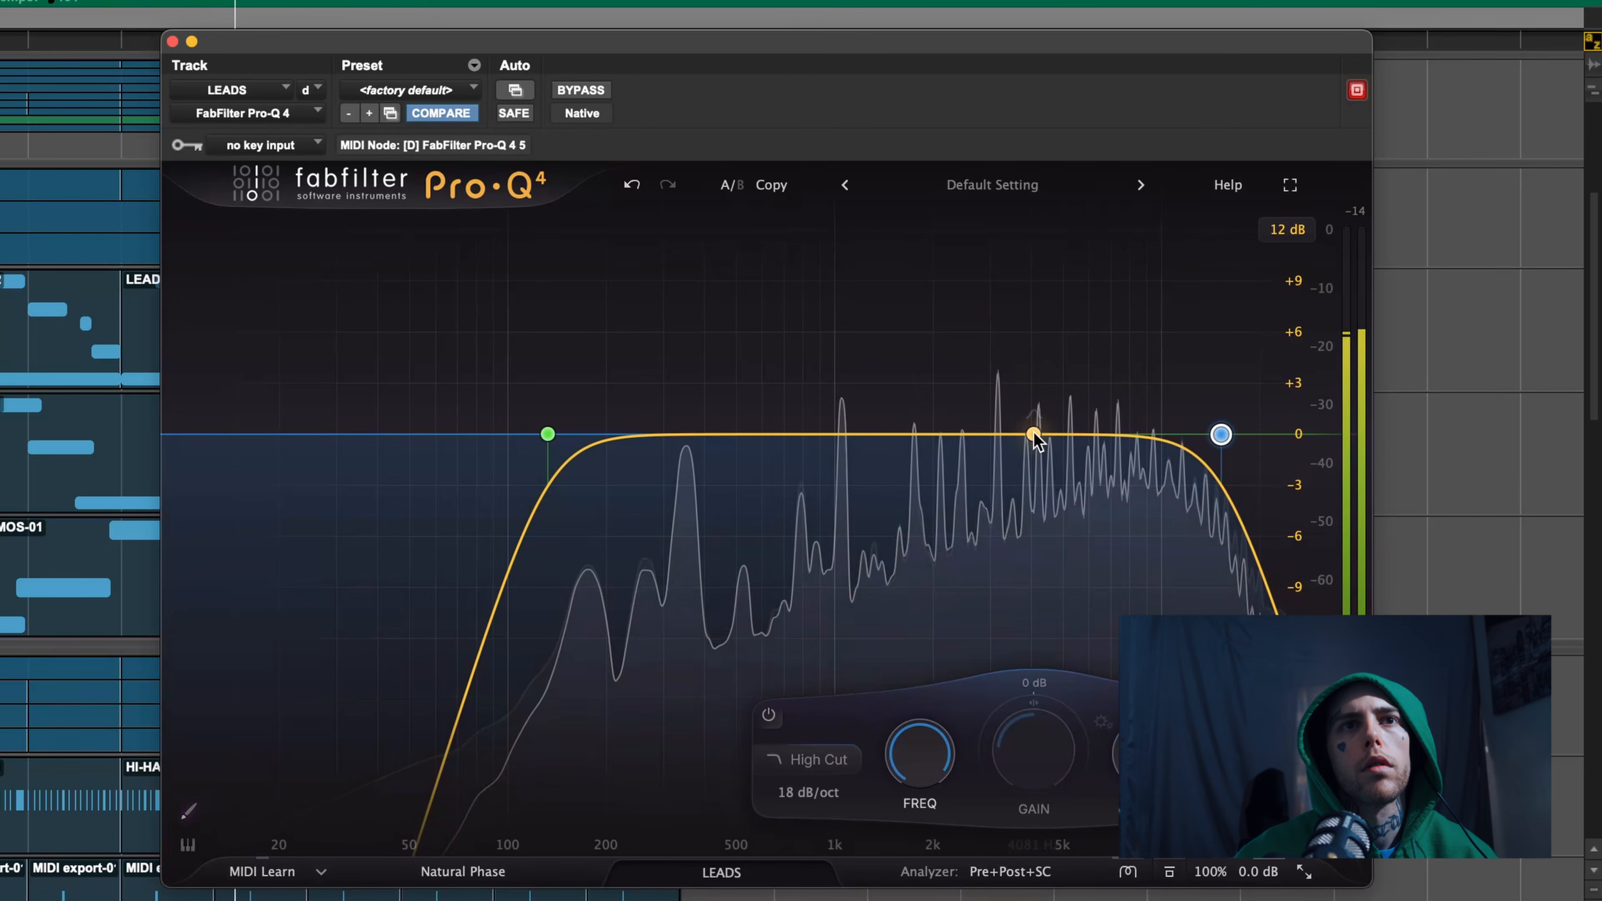
Cut about 3.2 dB with a bell band at about 4990 Hz in the LEADS track's Pro-Q 4 and stop playback
left_click(1064, 433)
left_click(1103, 358)
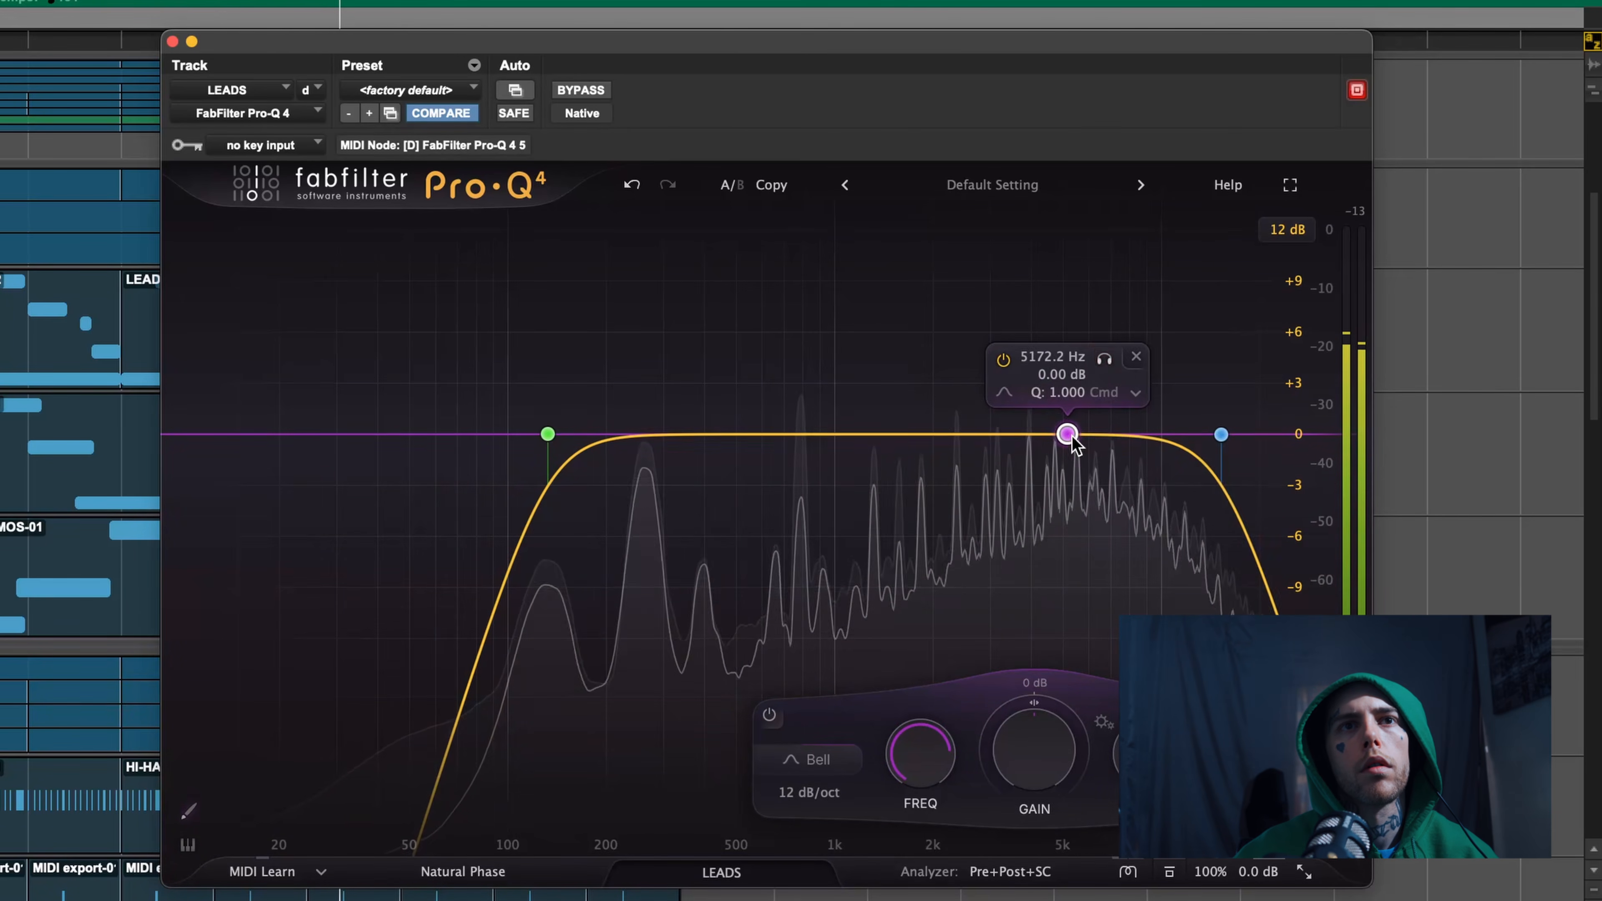
left_click_drag(1065, 434, 1062, 487)
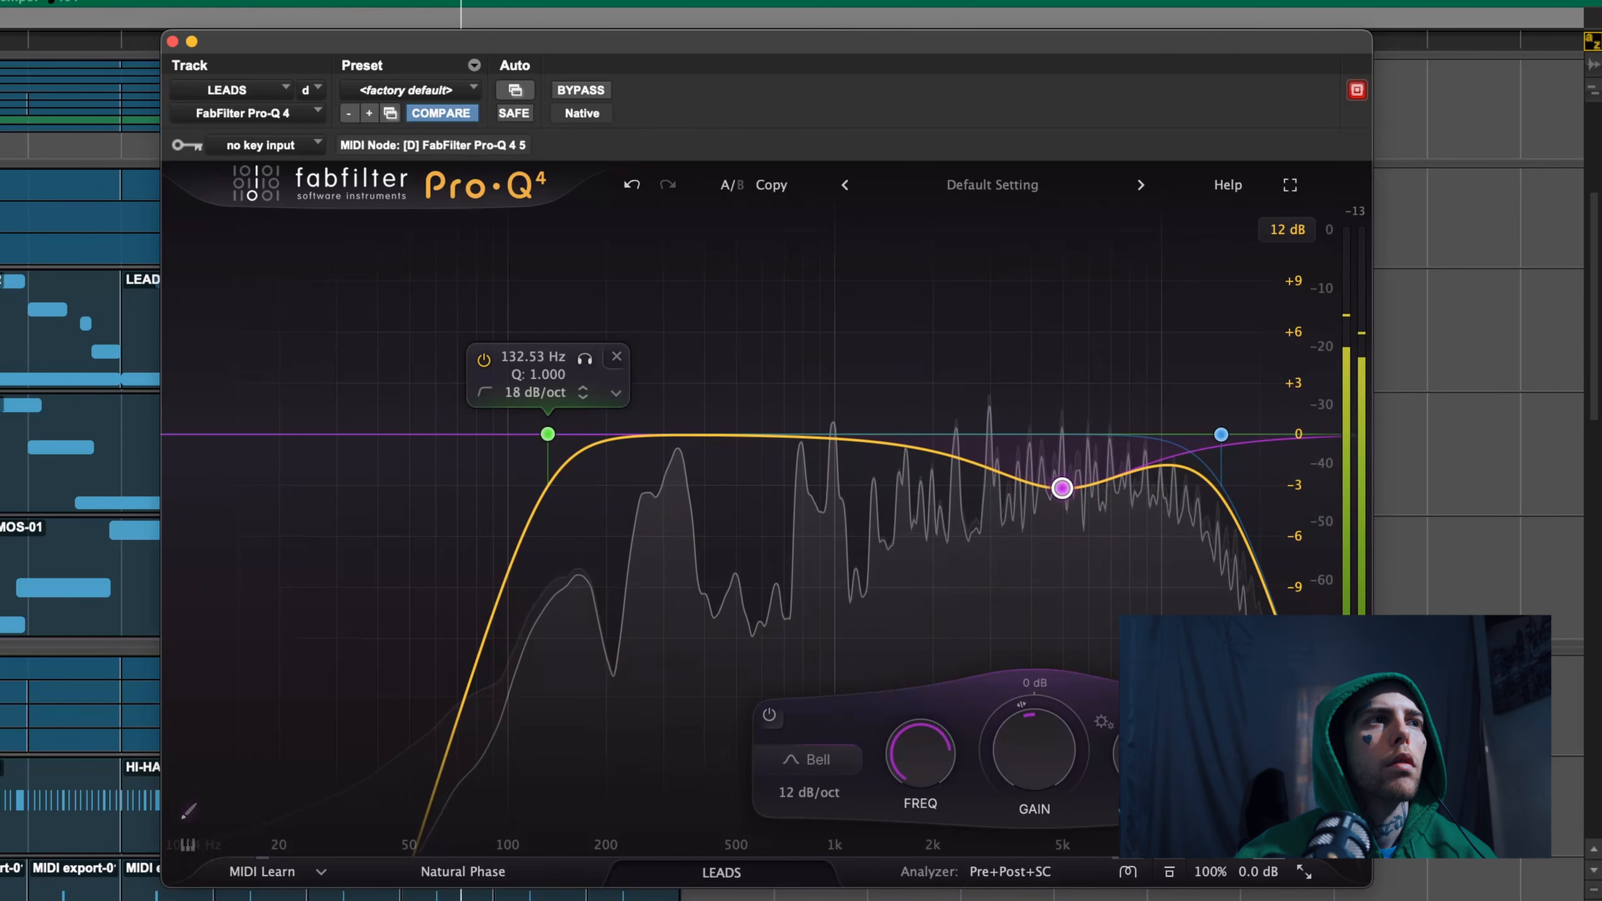
key("space")
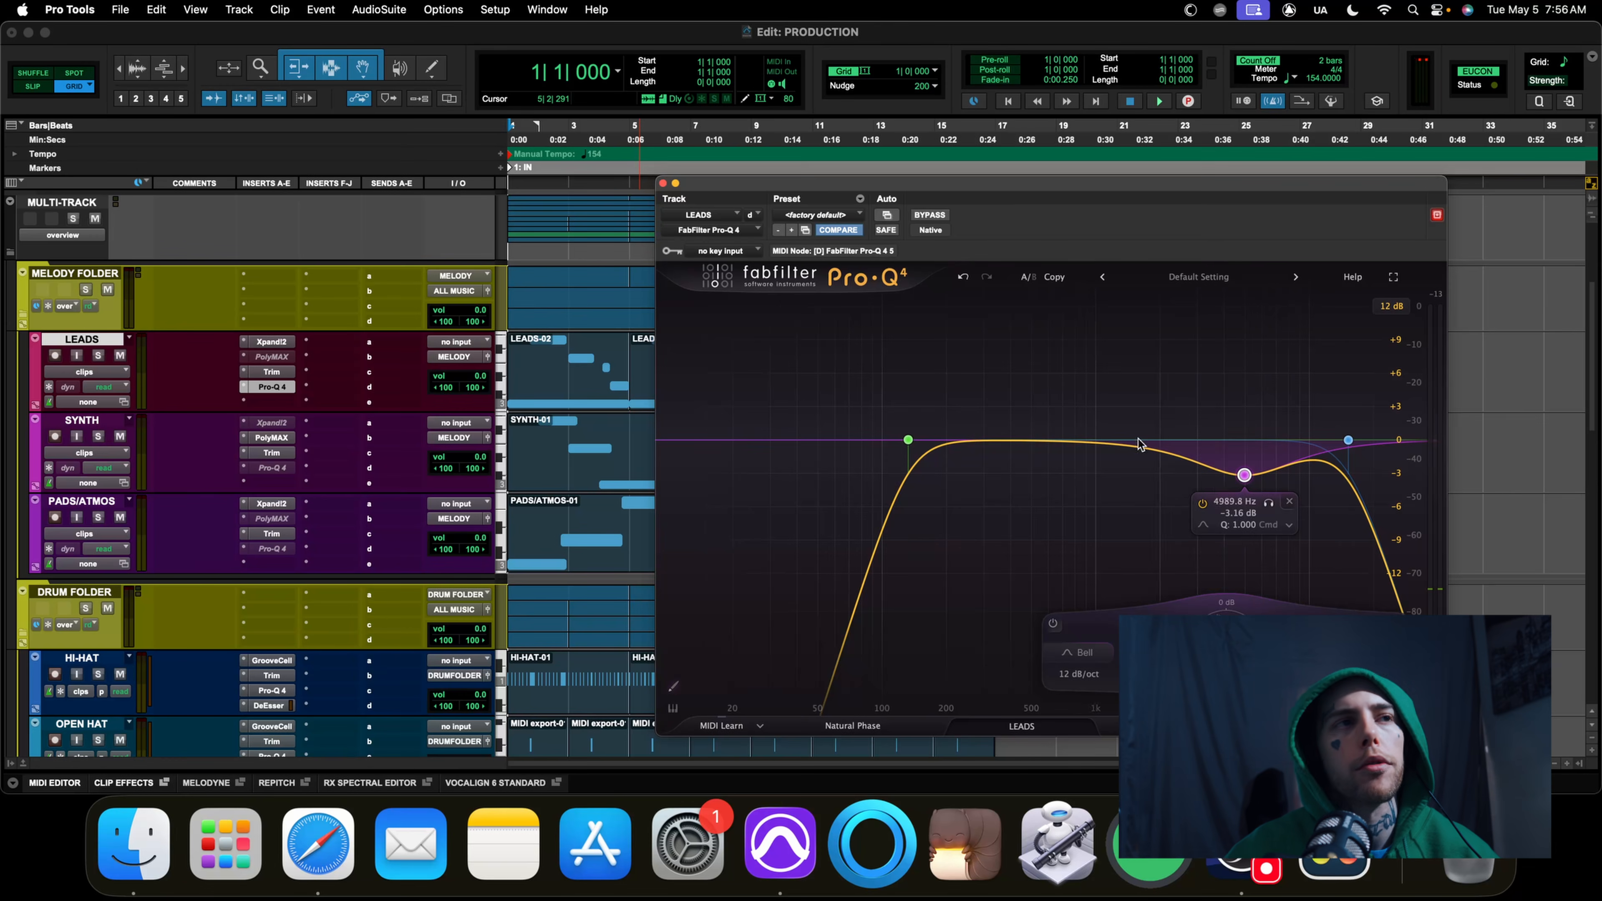
Make the SYNTH track's Pro-Q 4 active, add an 18 dB/oct low cut at about 152 Hz and compare it off and on
right_click(272, 471)
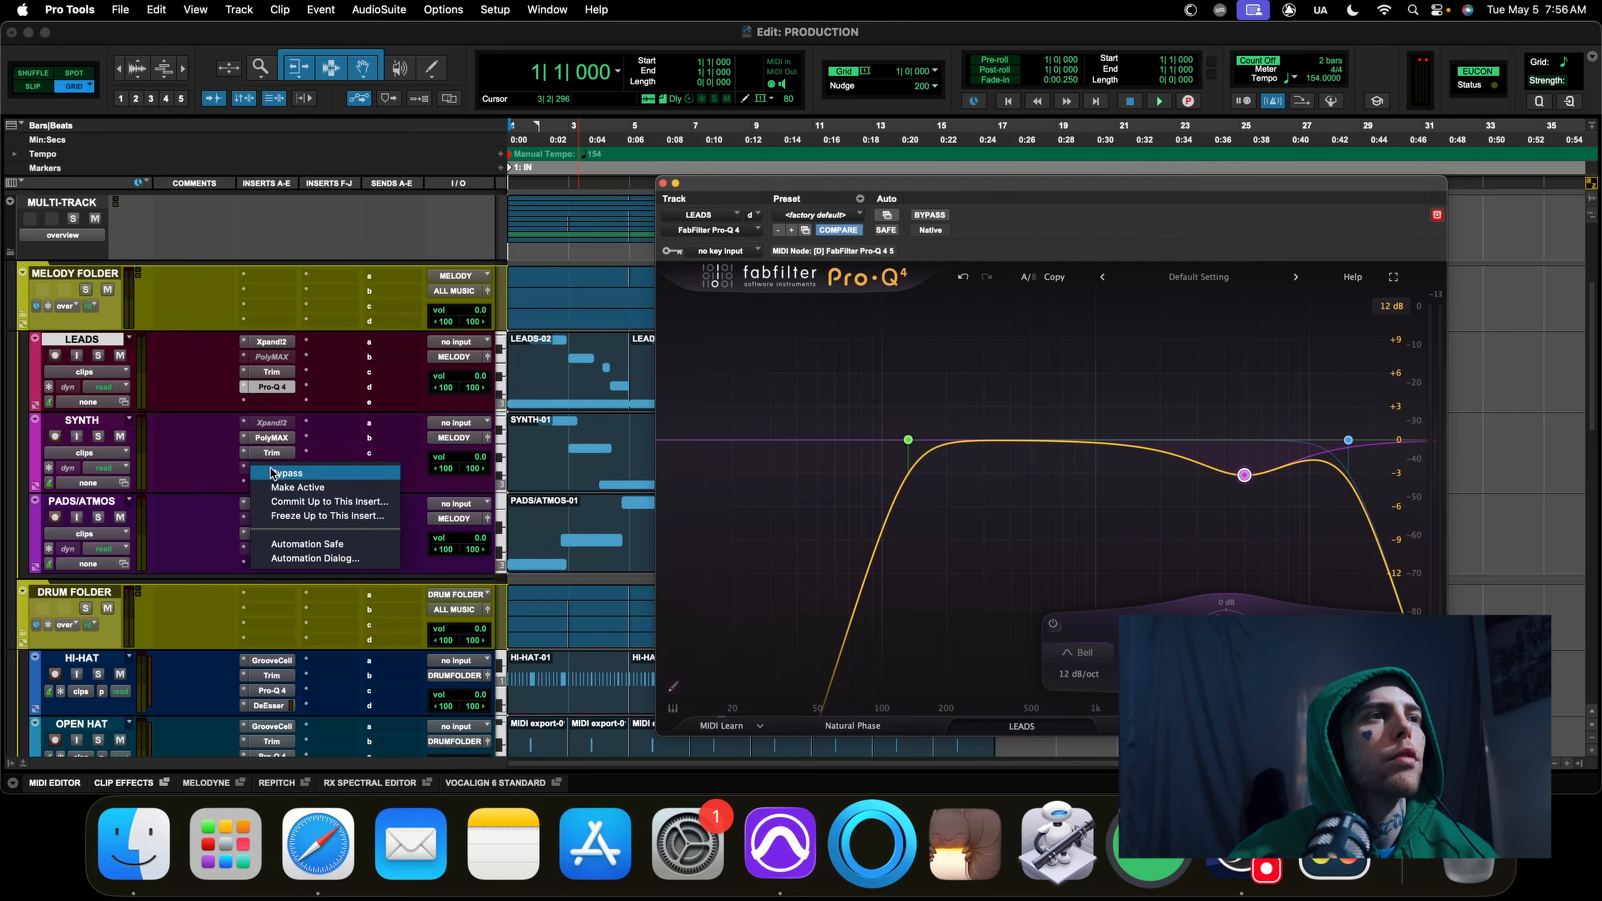
left_click(297, 488)
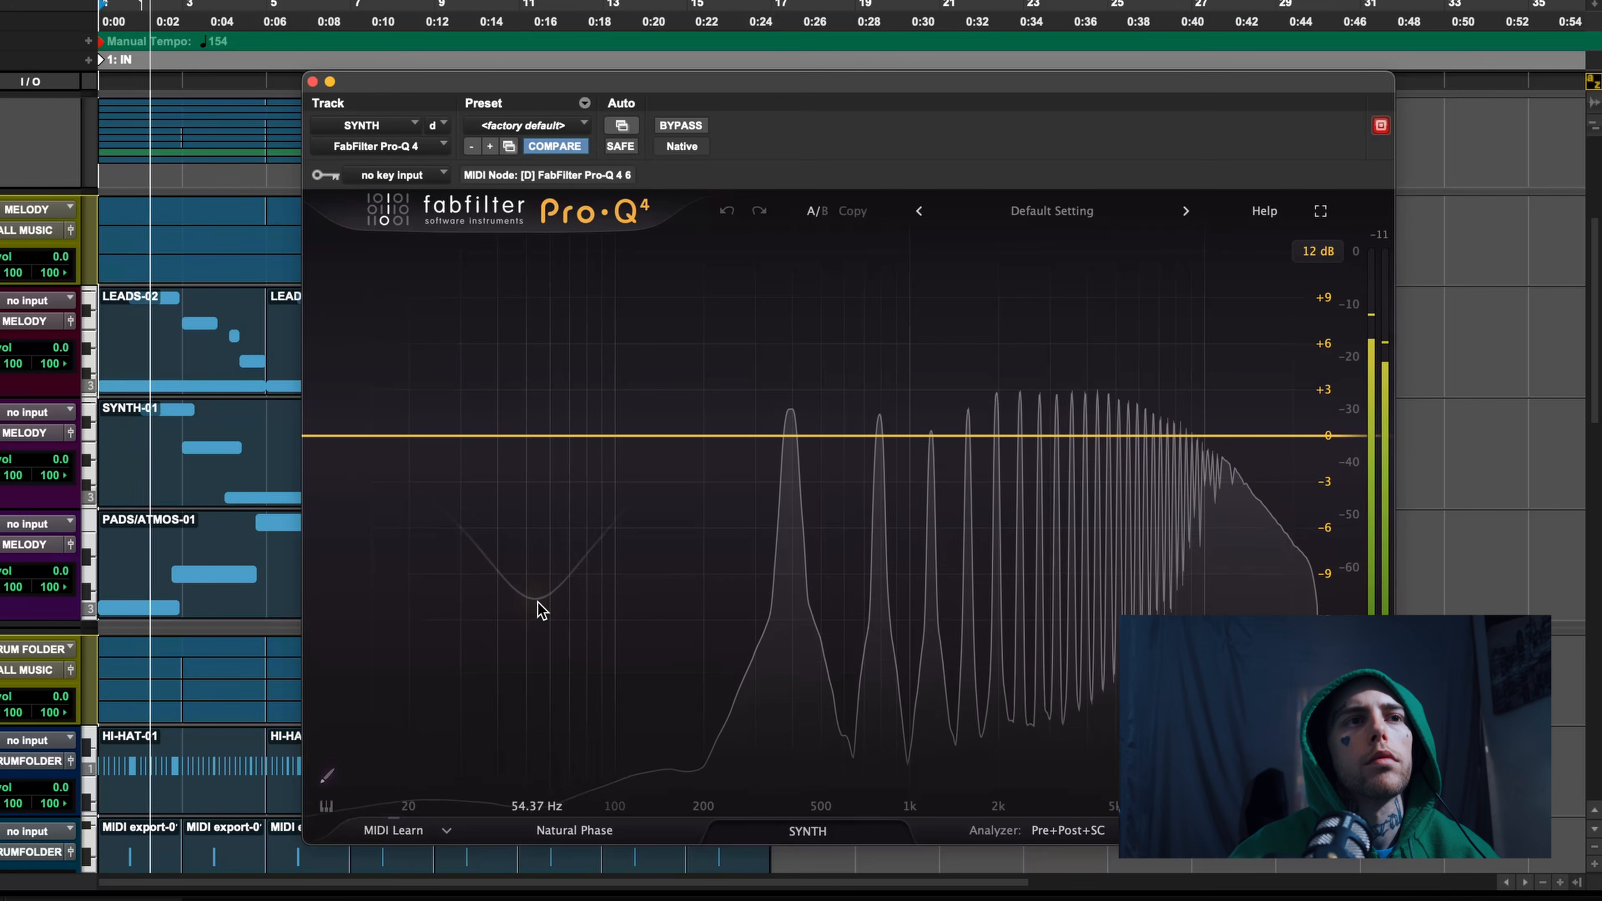
left_click(562, 674)
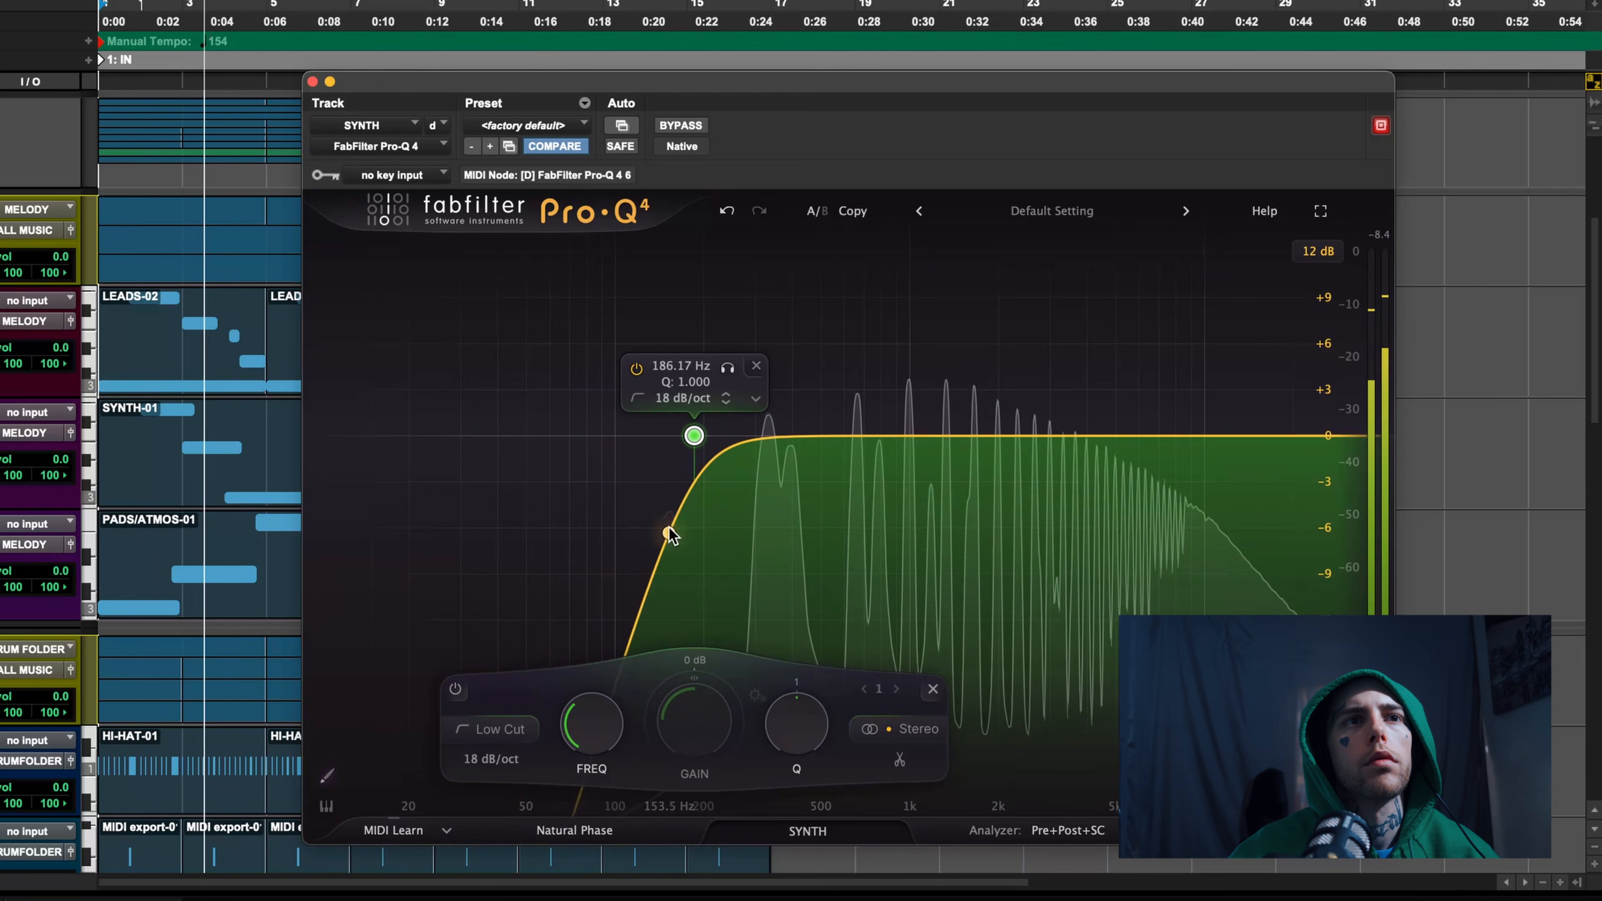
left_click(726, 394)
left_click_drag(729, 383, 697, 373)
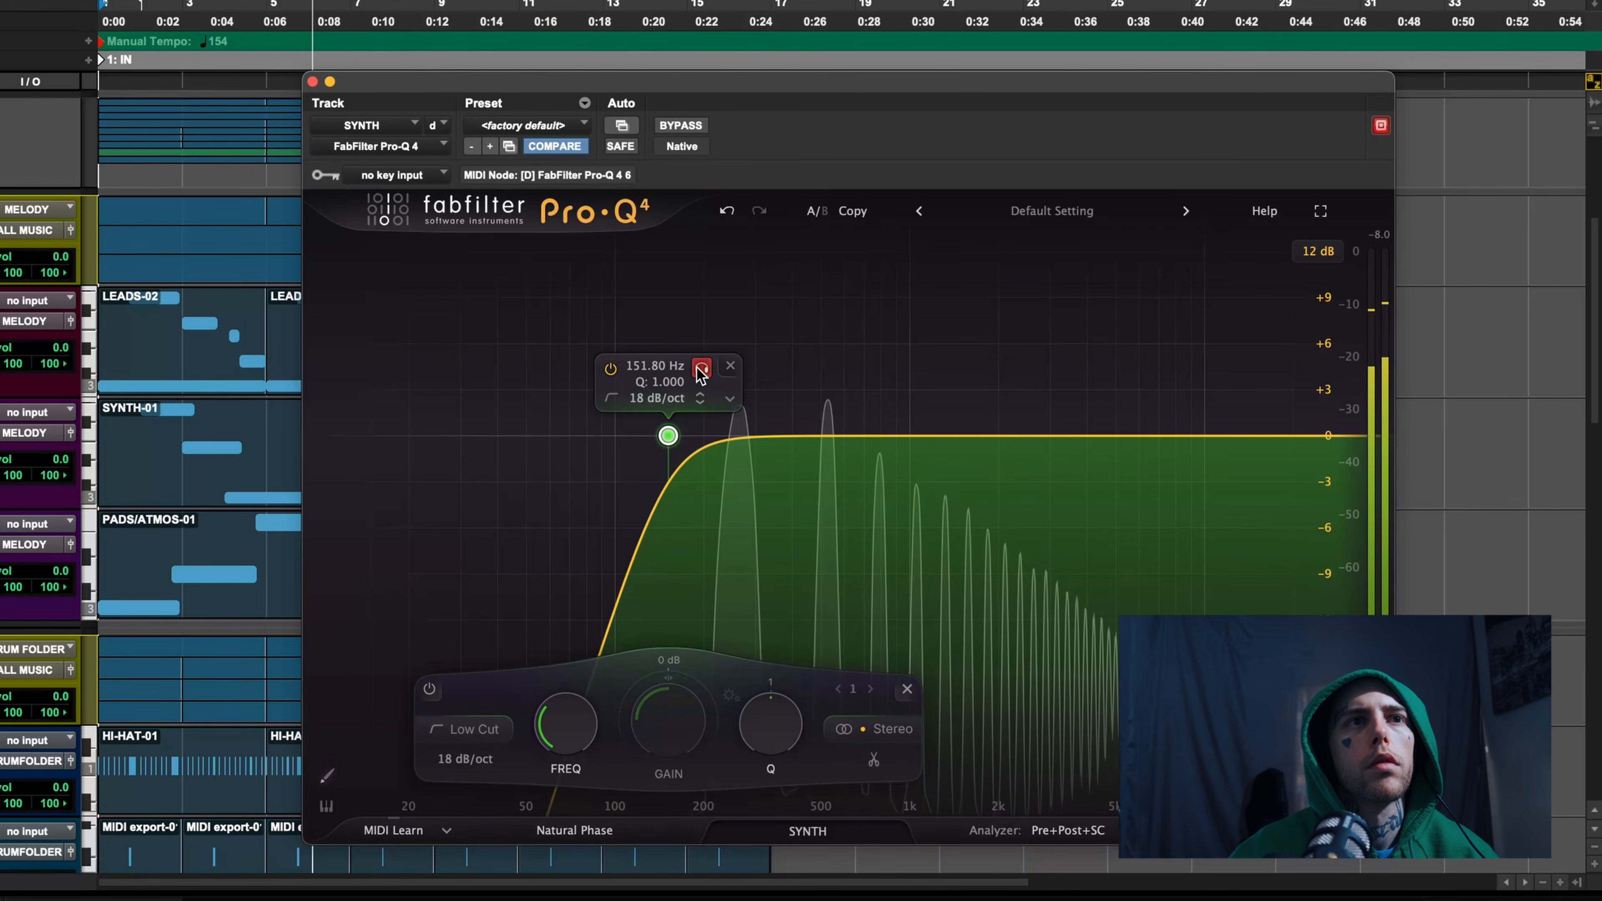
left_click(610, 368)
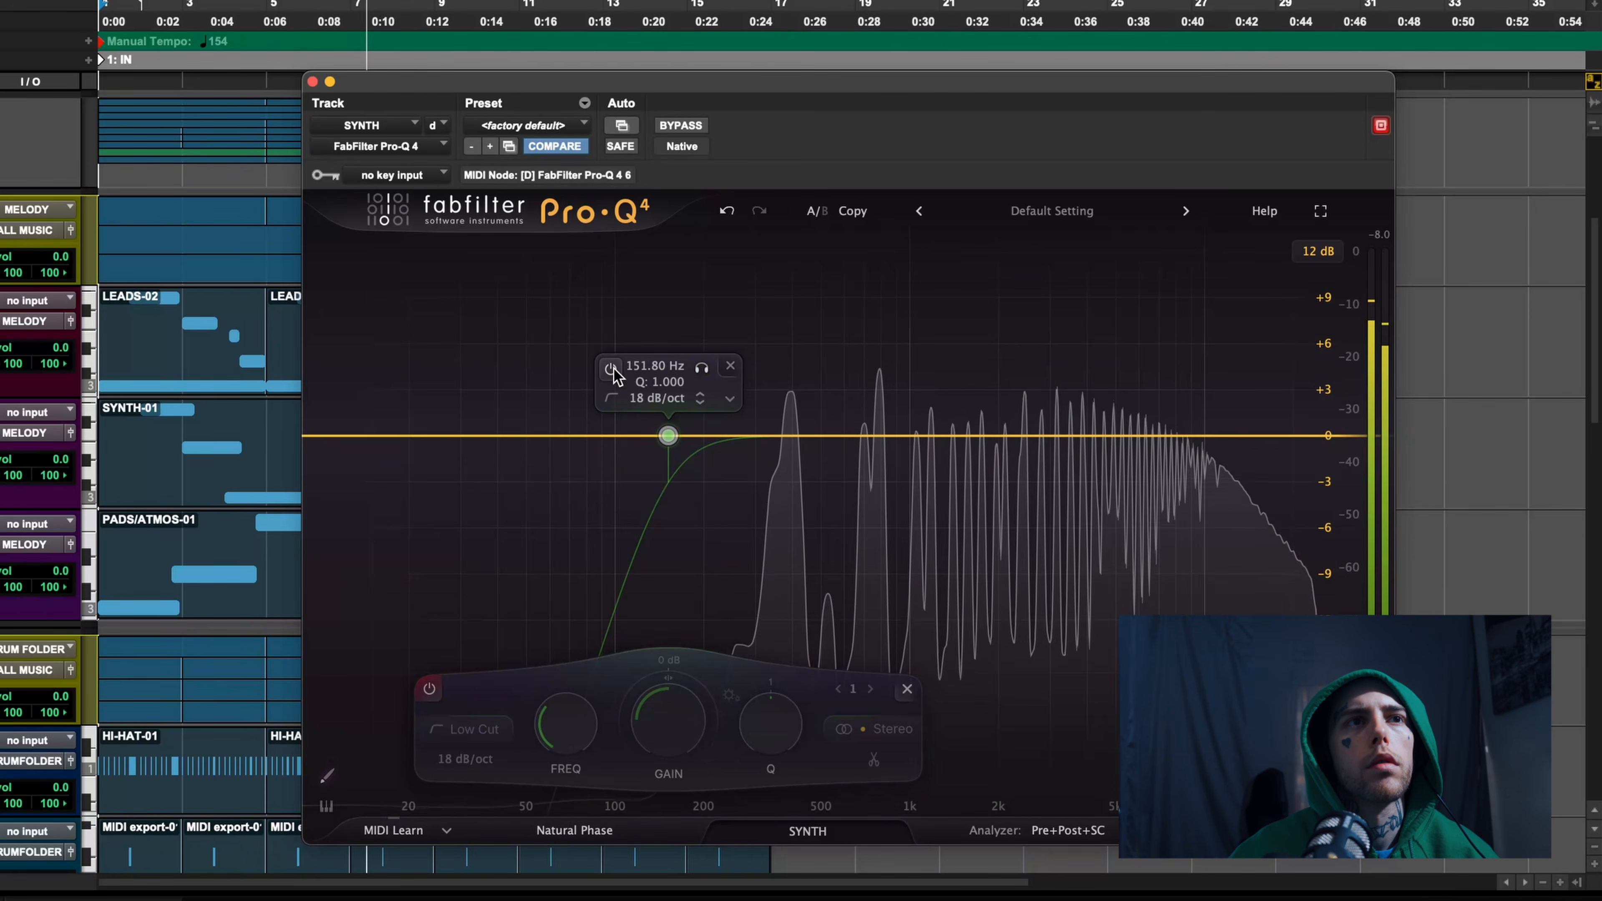
left_click(611, 369)
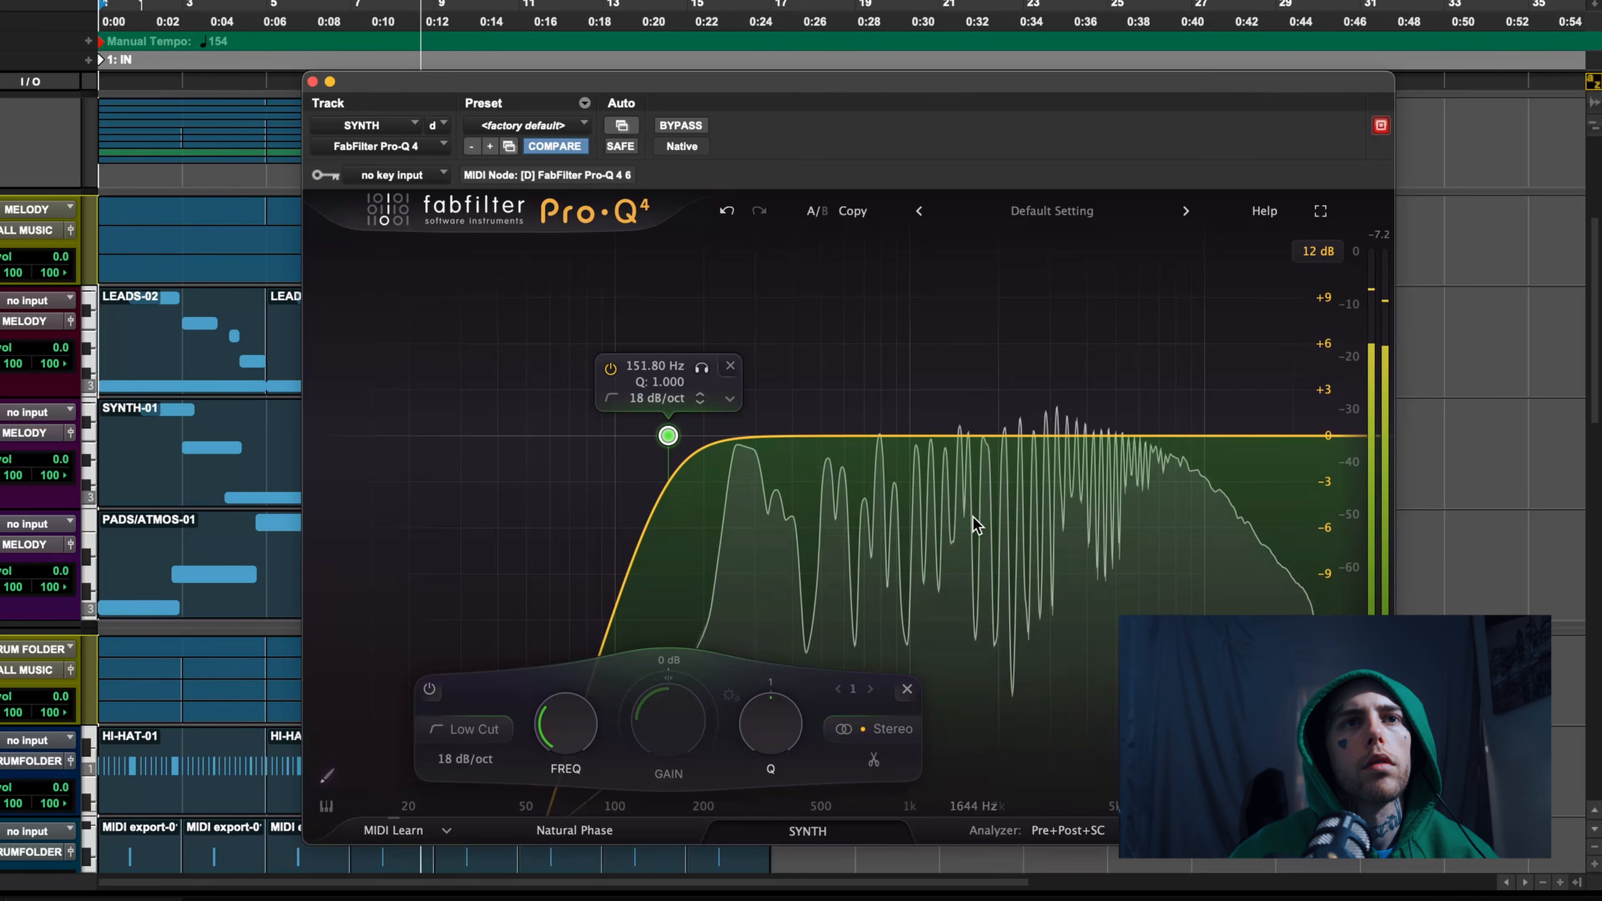
Solo-sweep a new bell band on the SYNTH track's Pro-Q 4 and cut about 2.1 dB at about 1039 Hz with Q about 1.47
left_click(836, 435)
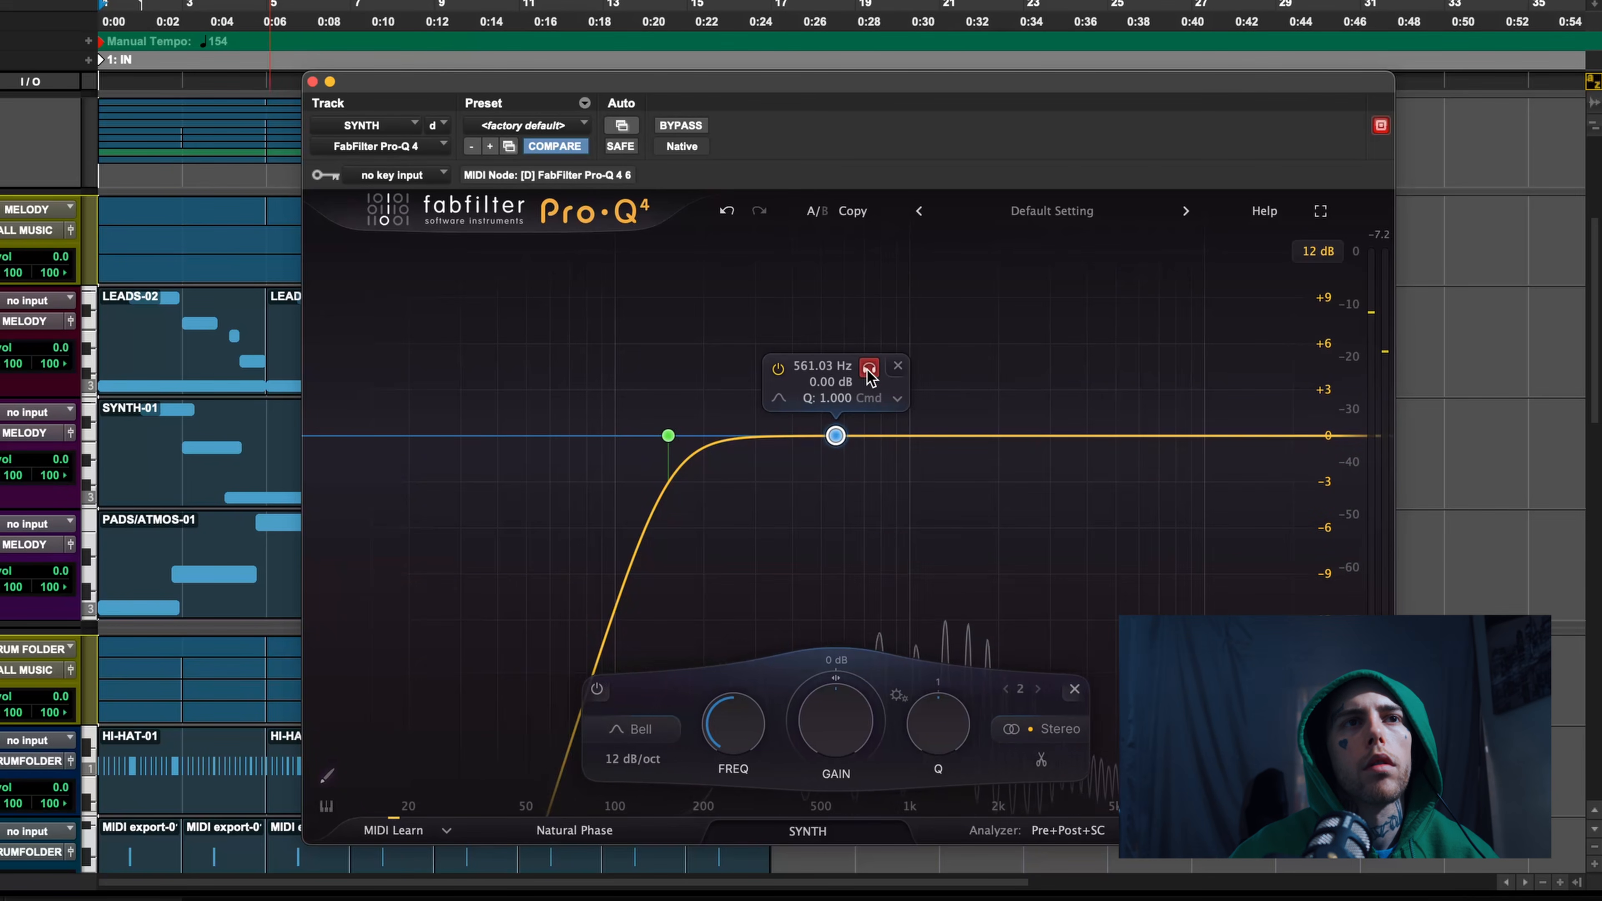
left_click_drag(869, 376, 946, 378)
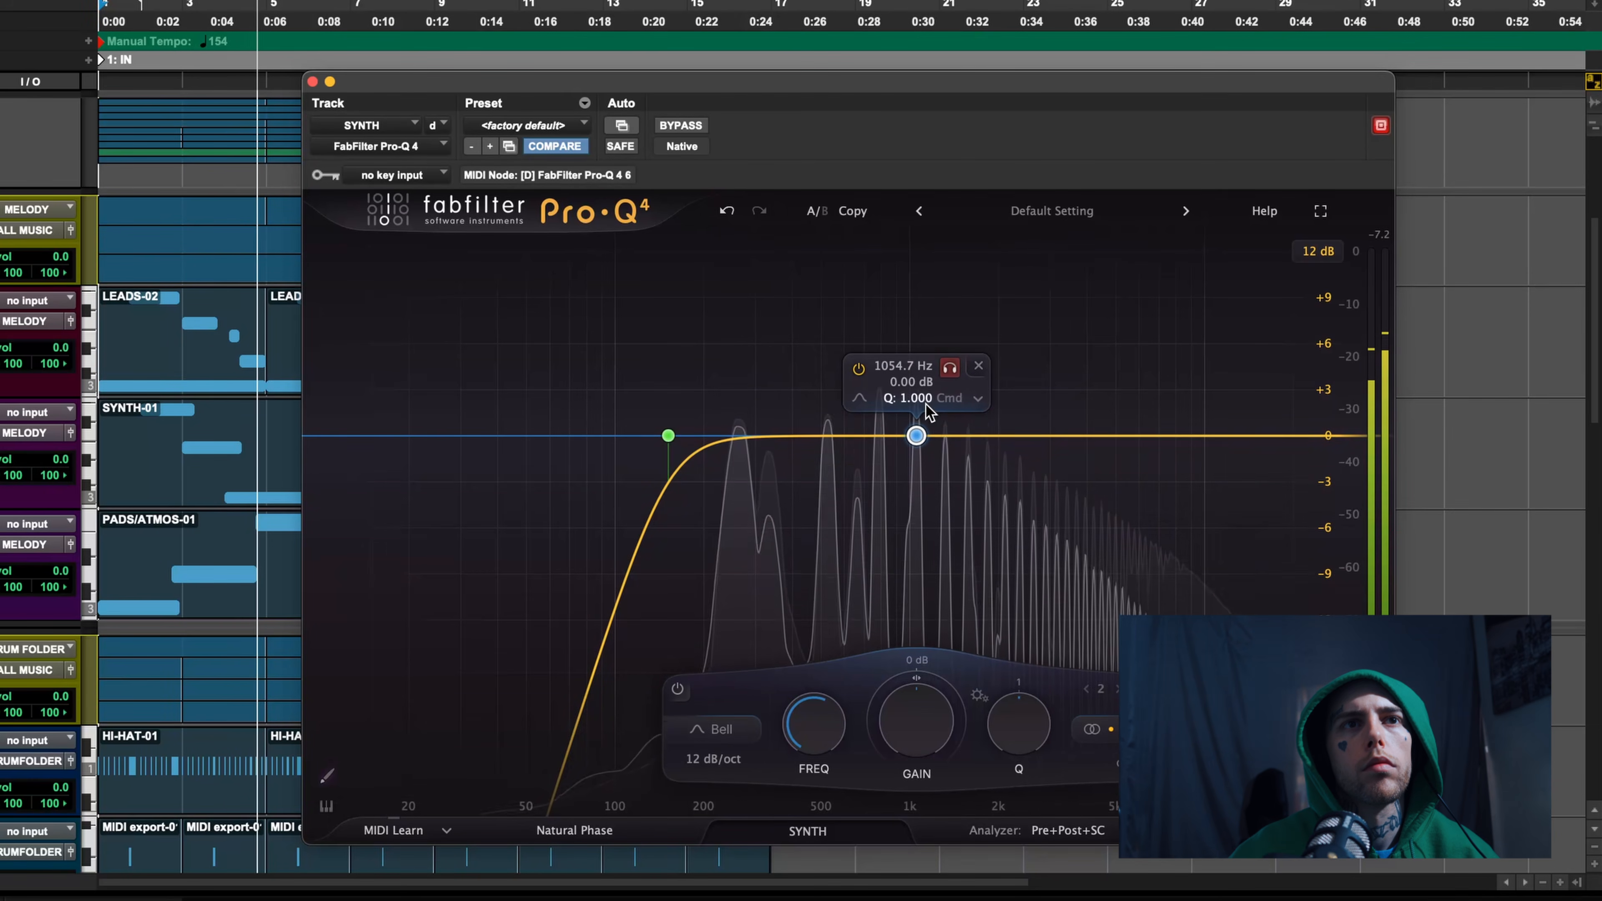
left_click_drag(922, 446, 919, 449)
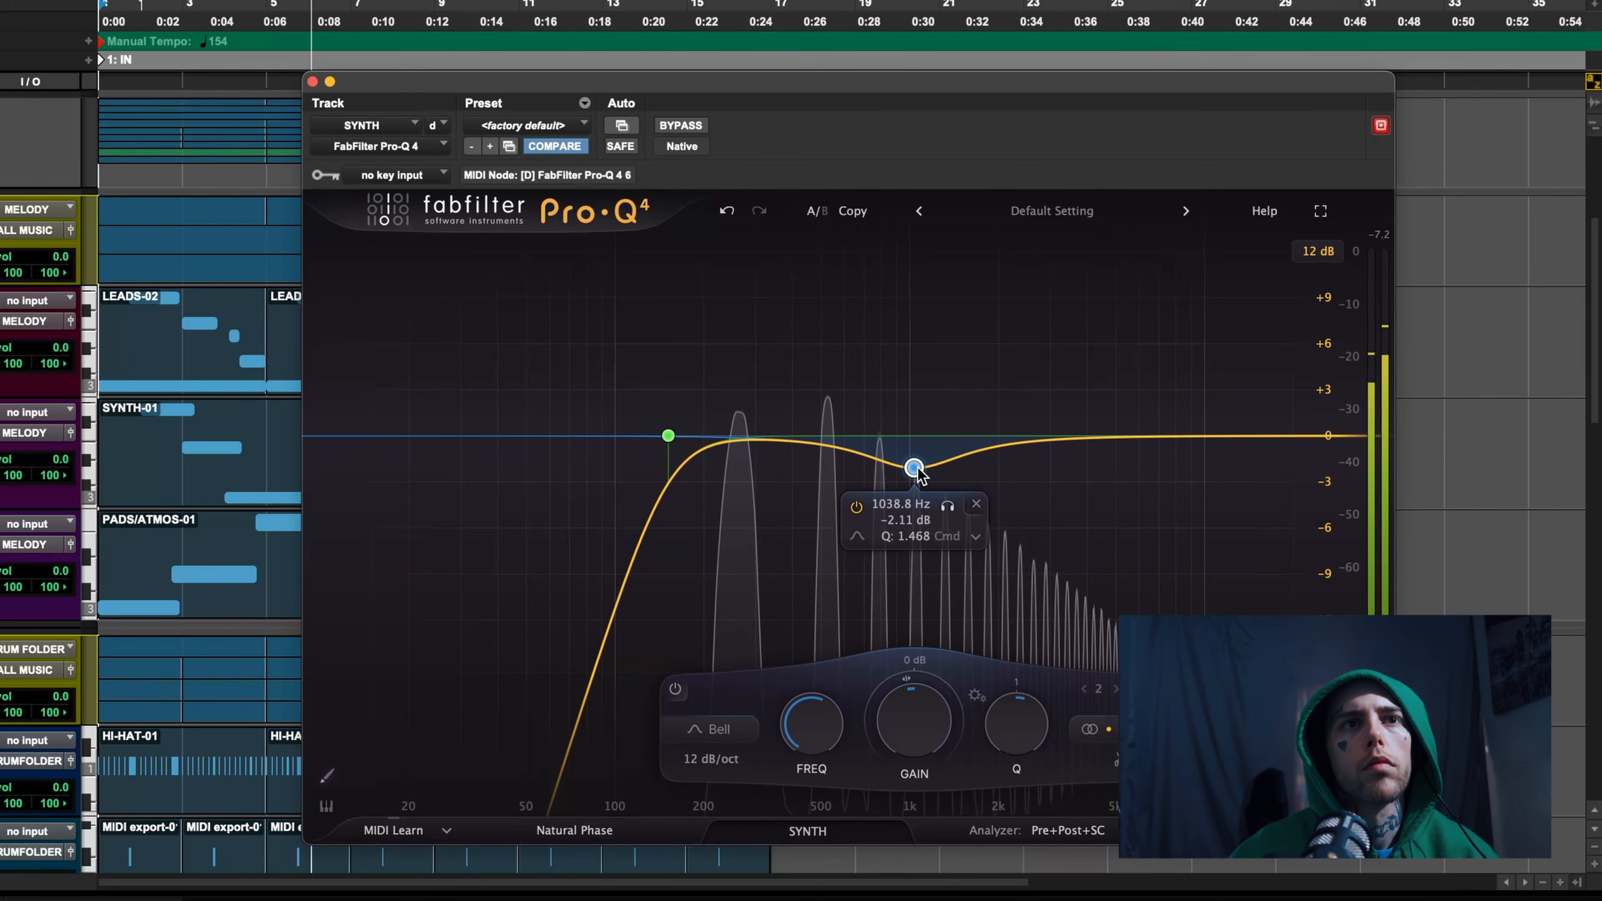
Add two gentle bell boosts of about 1 dB to the SYNTH track's Pro-Q 4, near 400 Hz and near 4.5 kHz
left_click(1120, 437)
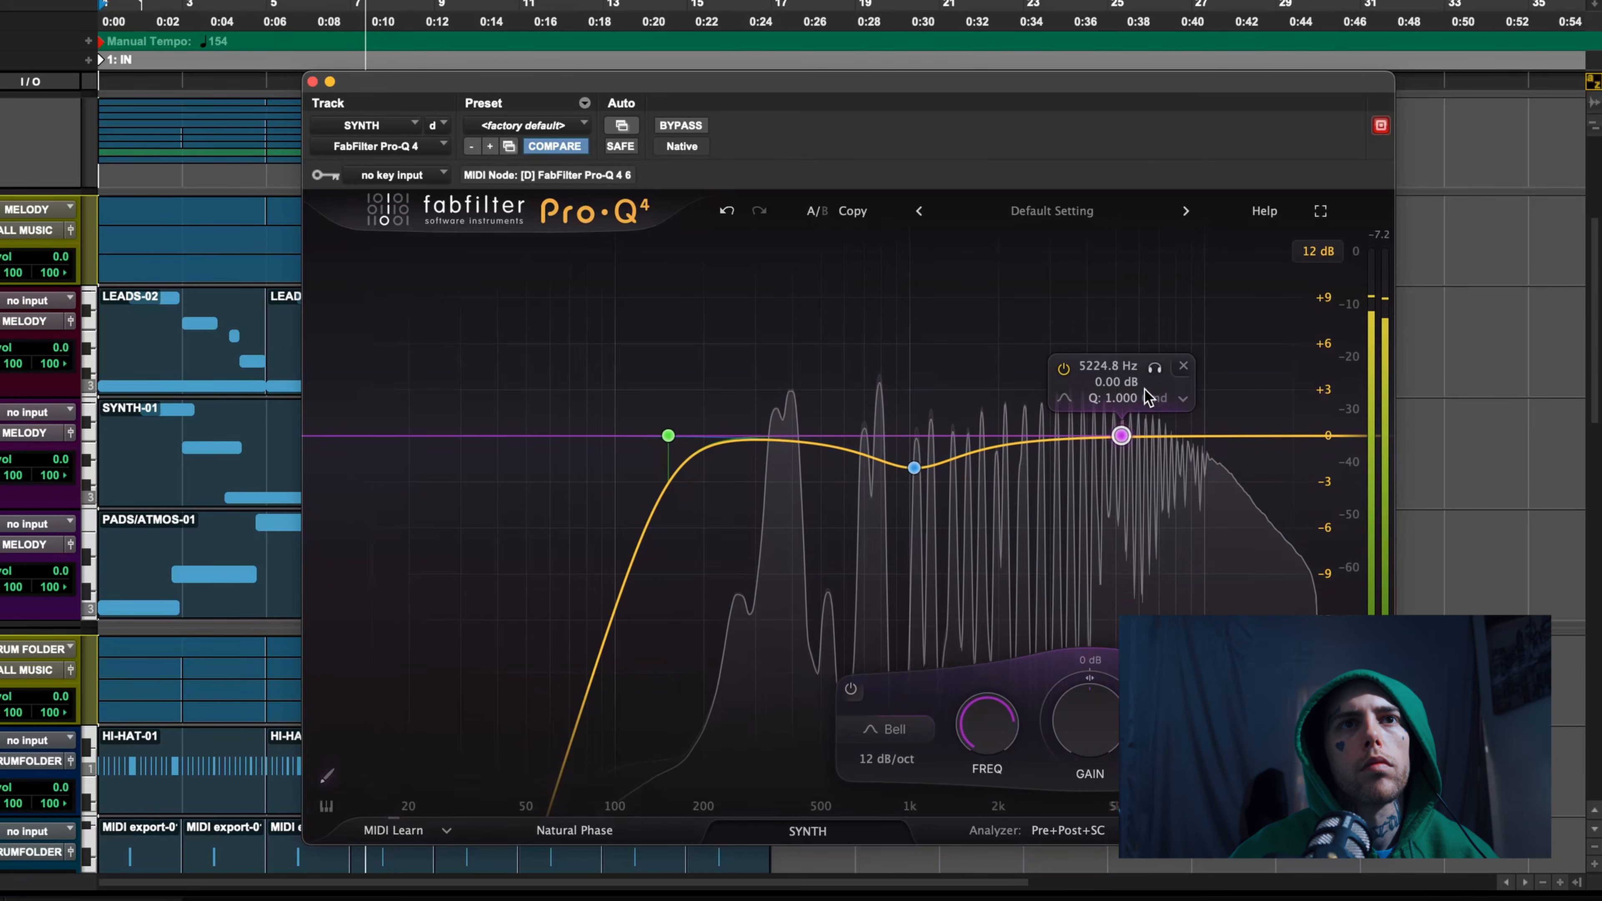
left_click_drag(1169, 372, 818, 396)
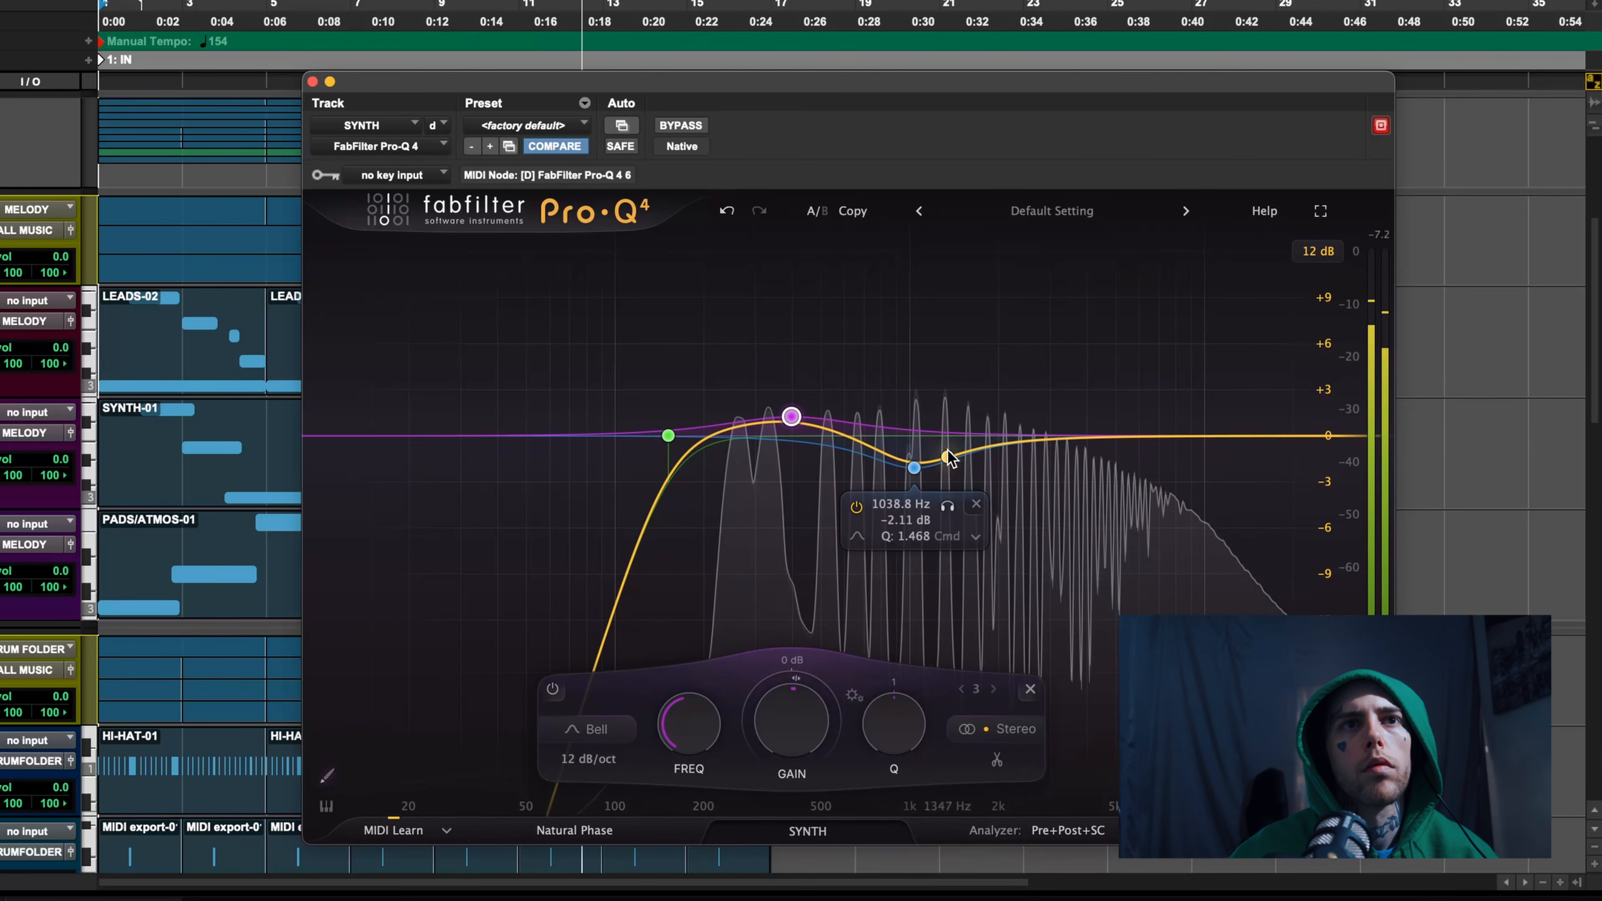
left_click_drag(1082, 438, 1094, 430)
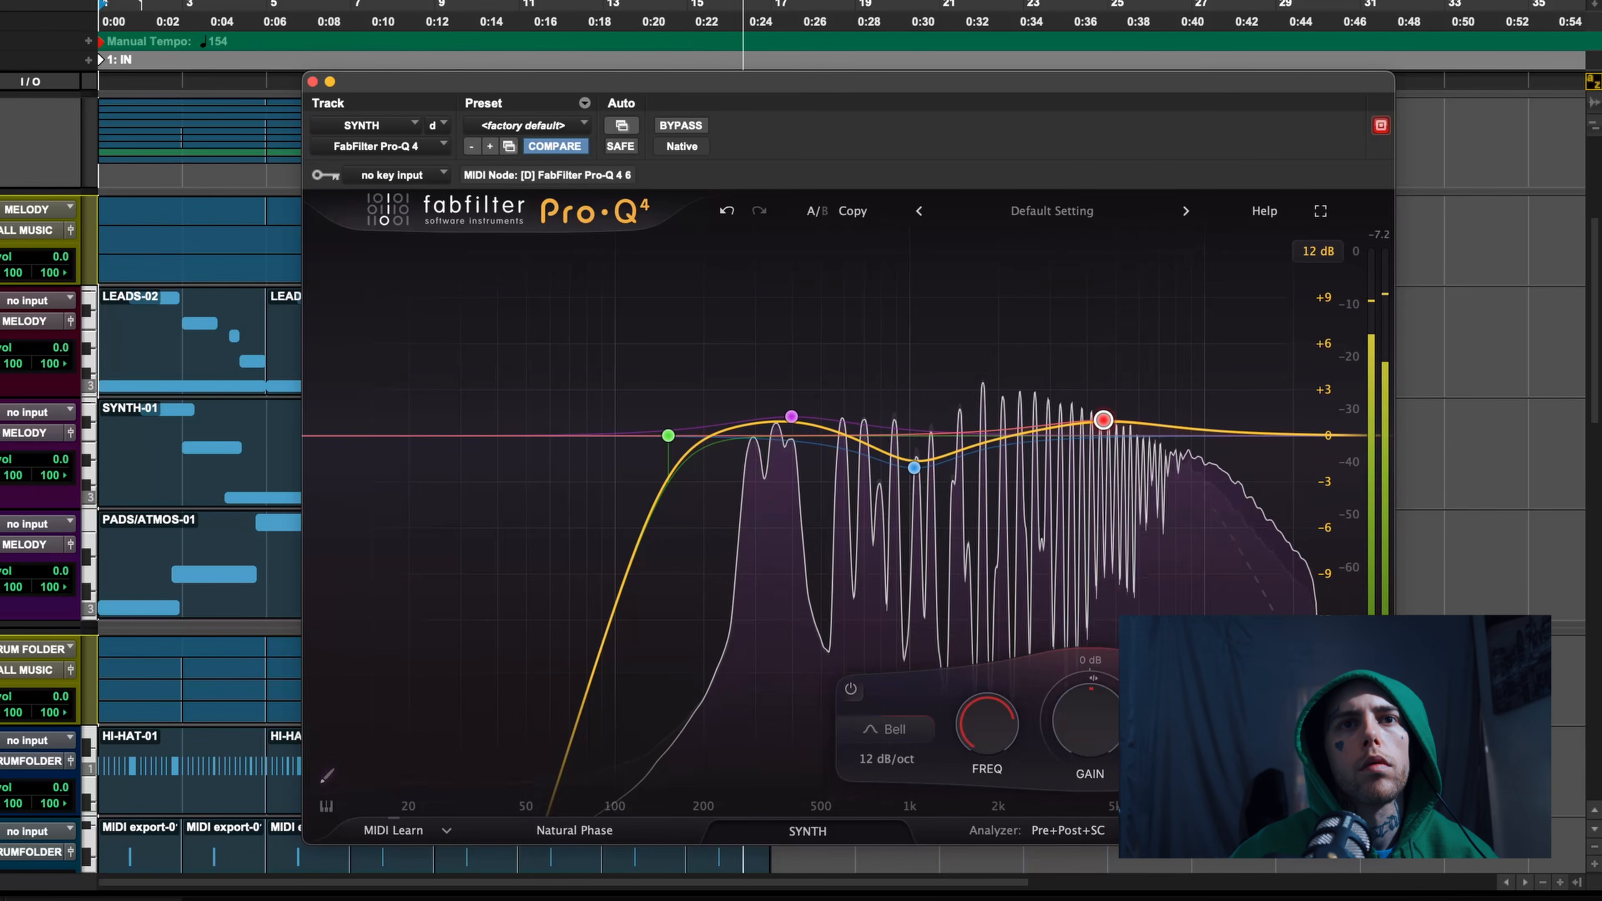
Add an 18 dB/oct high cut at about 15.36 kHz to the SYNTH track's Pro-Q 4, comparing it bypassed and active before closing it
left_click(1191, 435)
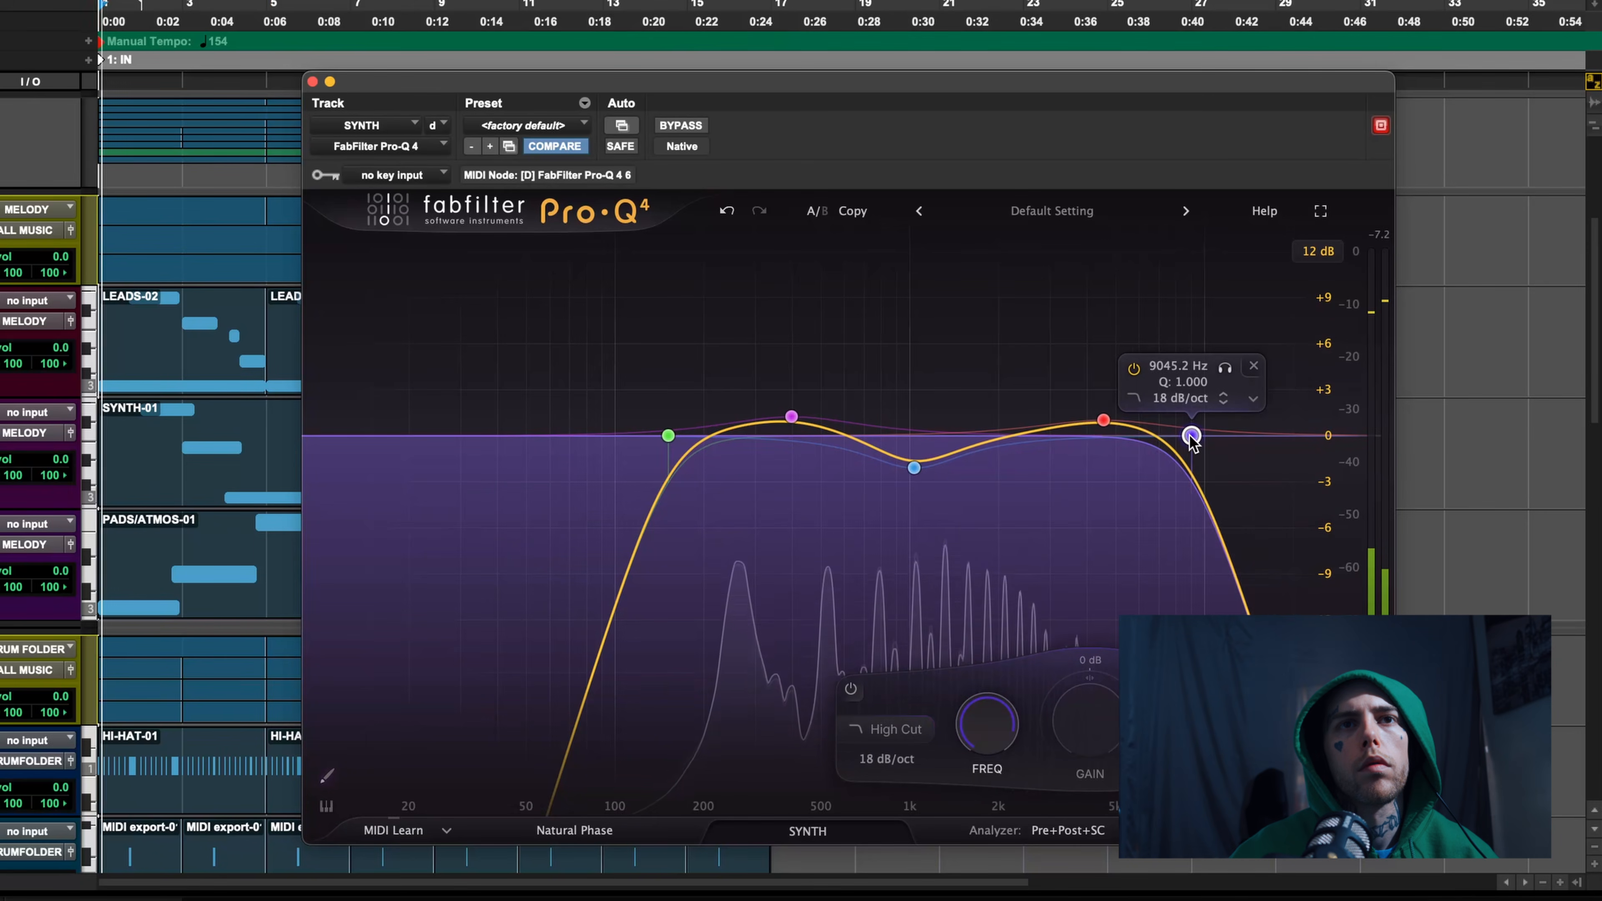
left_click_drag(1192, 436, 1258, 443)
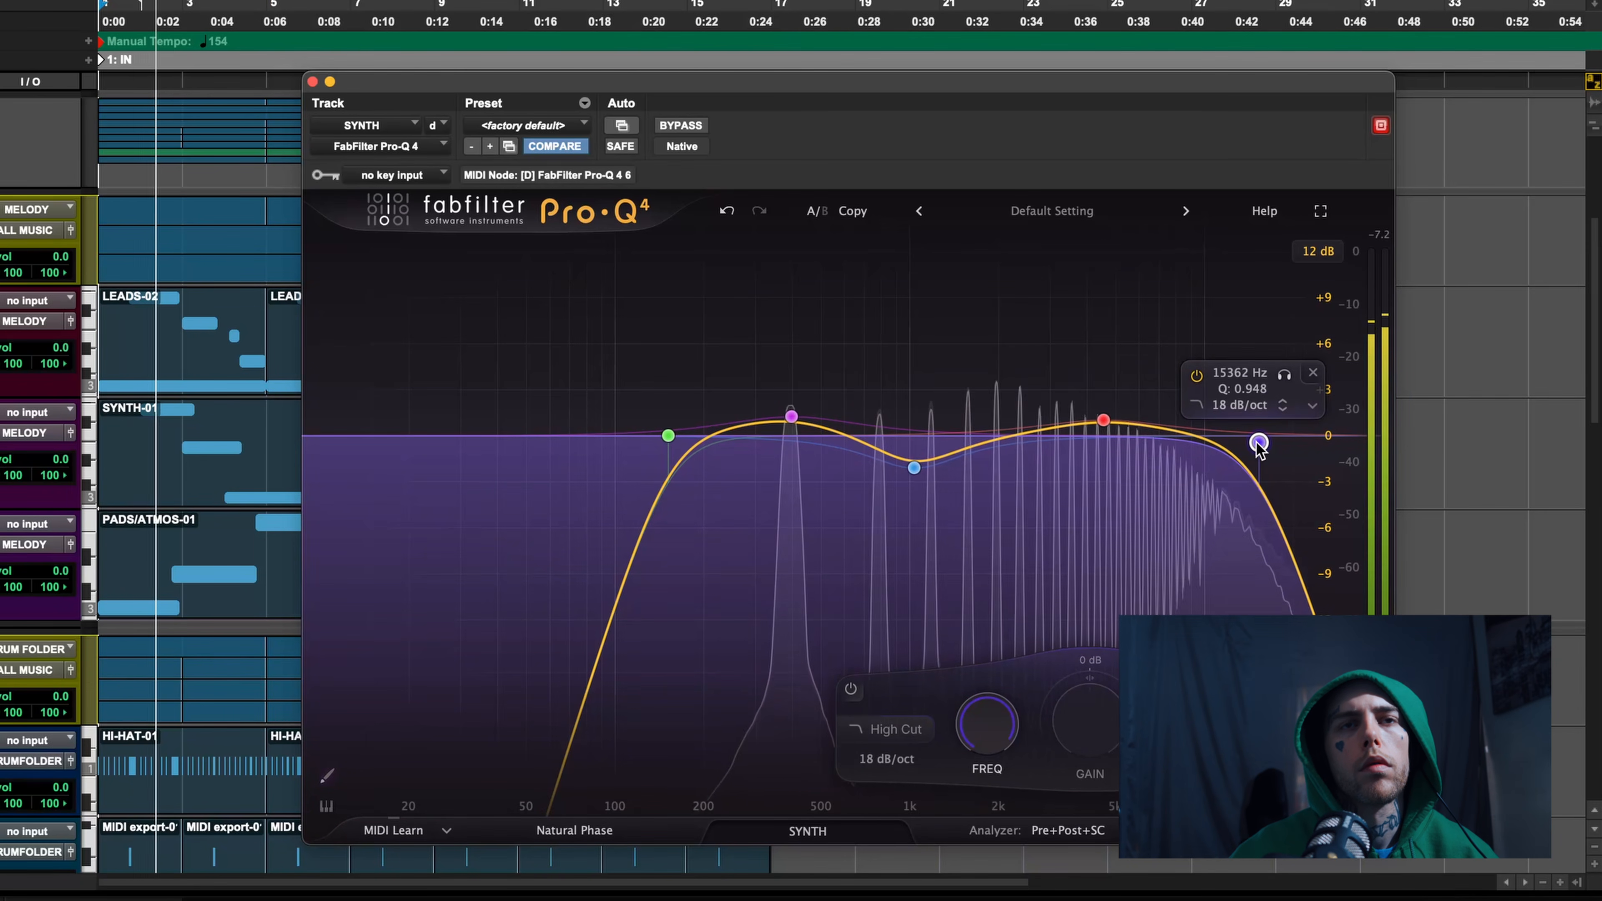
left_click(682, 126)
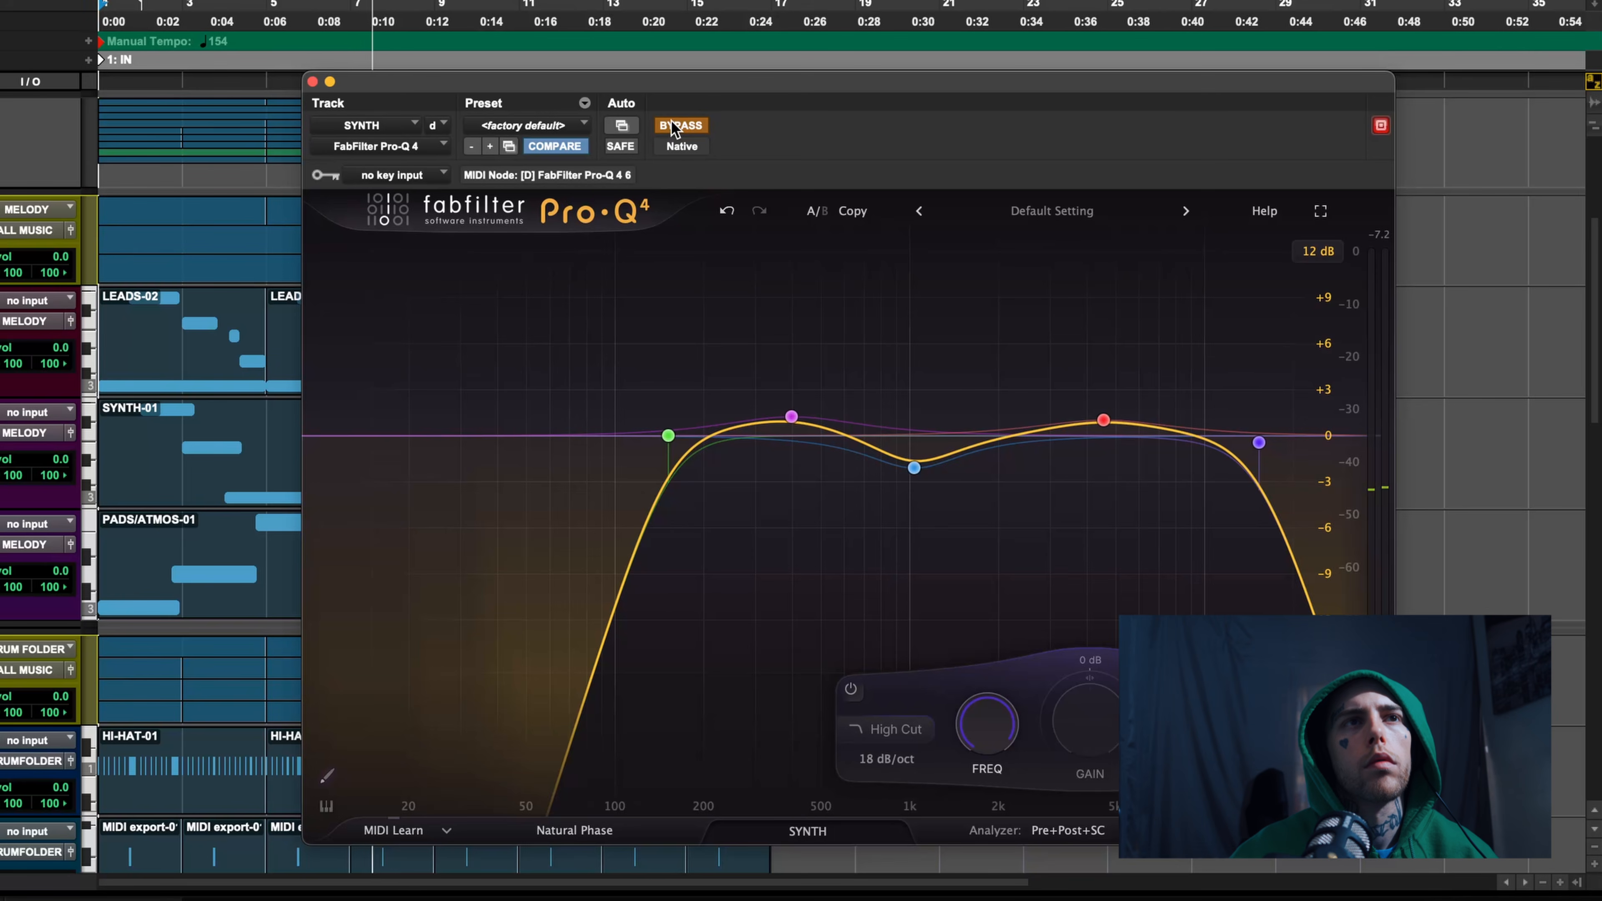
left_click(674, 126)
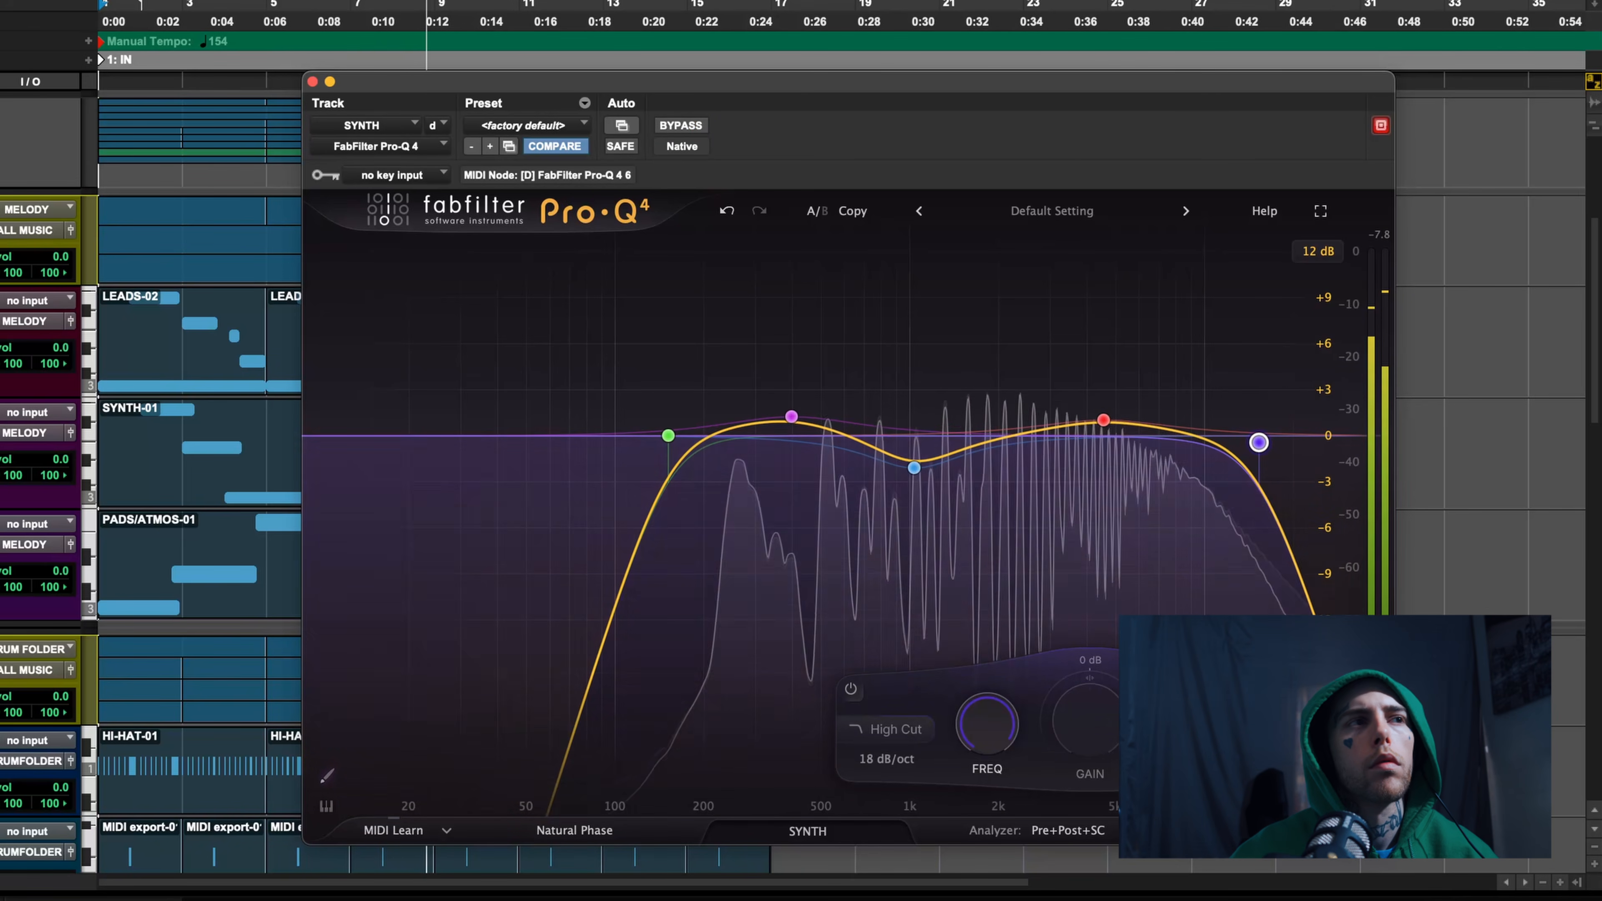
key("space")
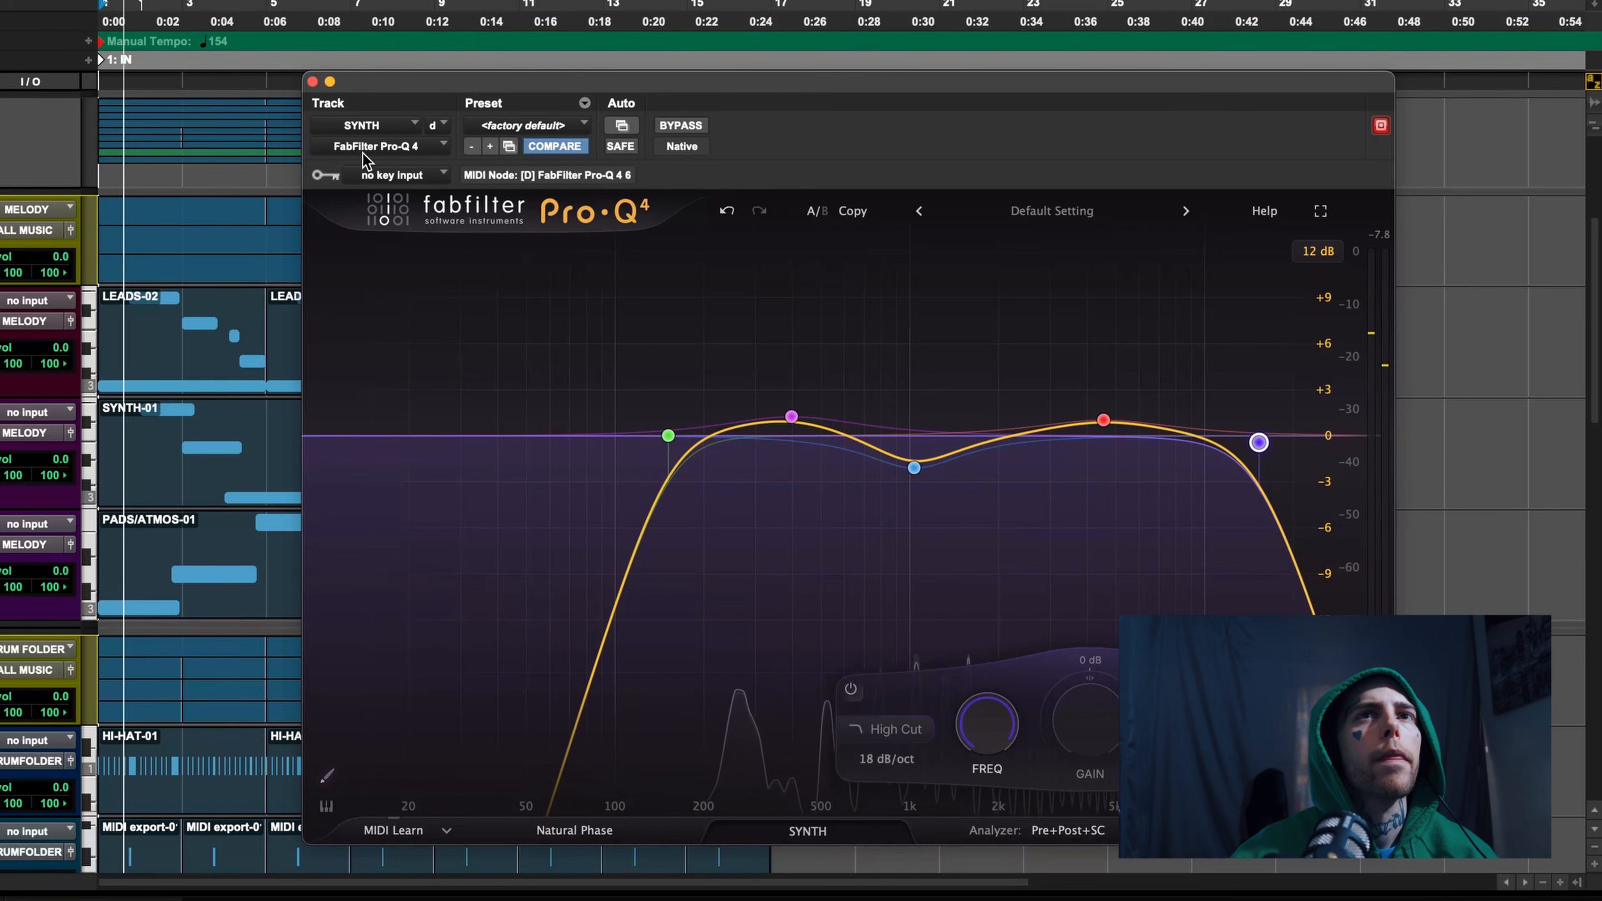
key("space")
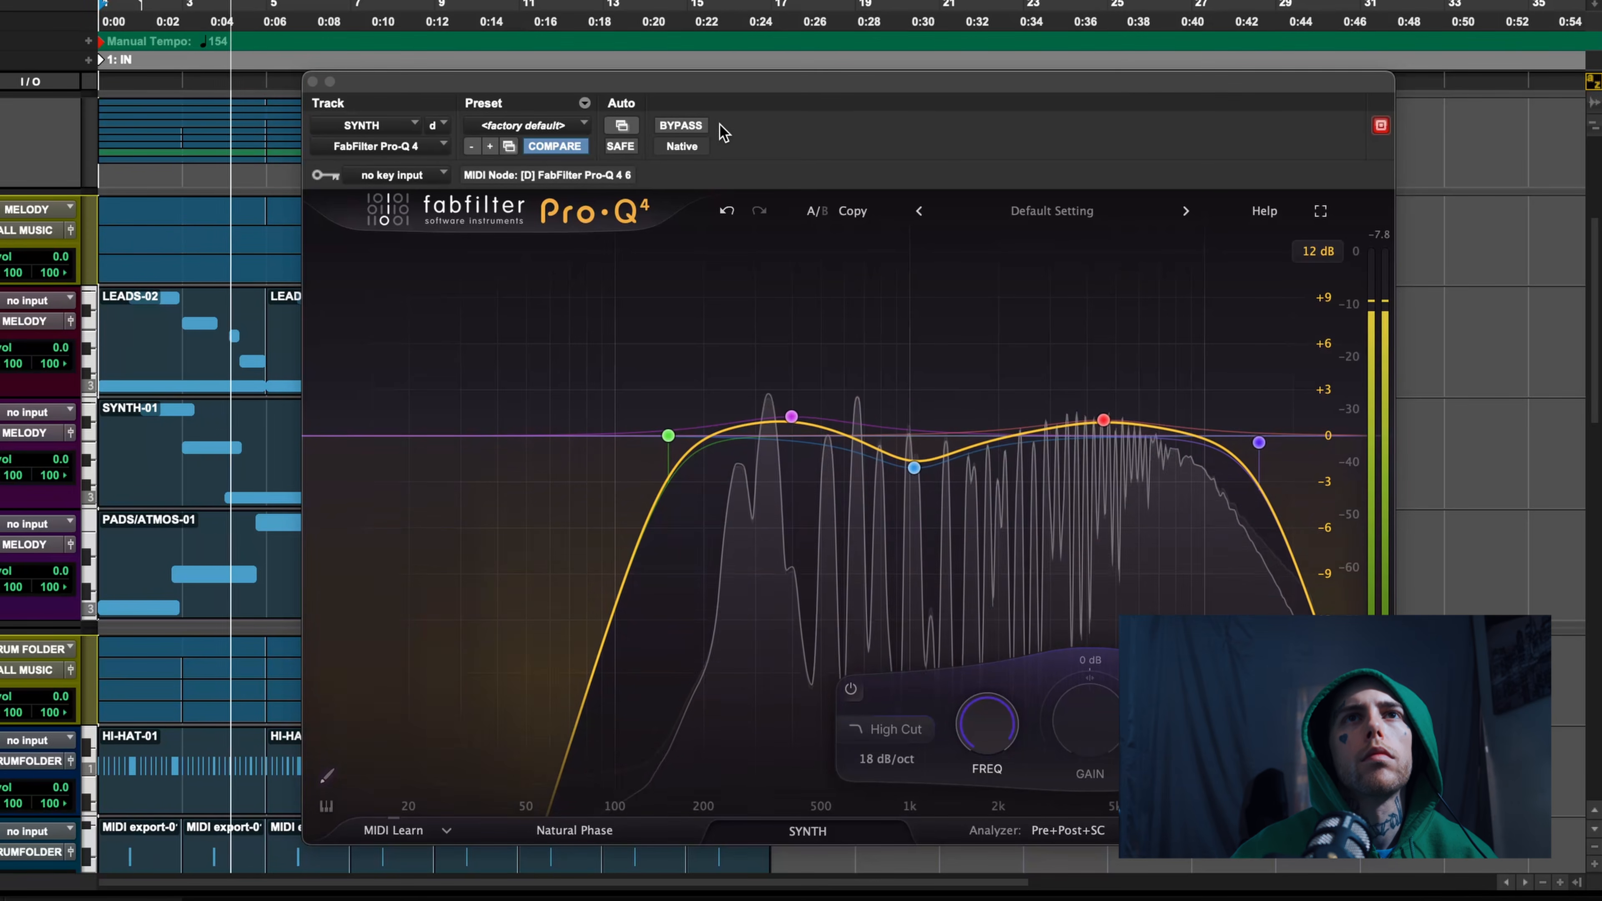
left_click(312, 82)
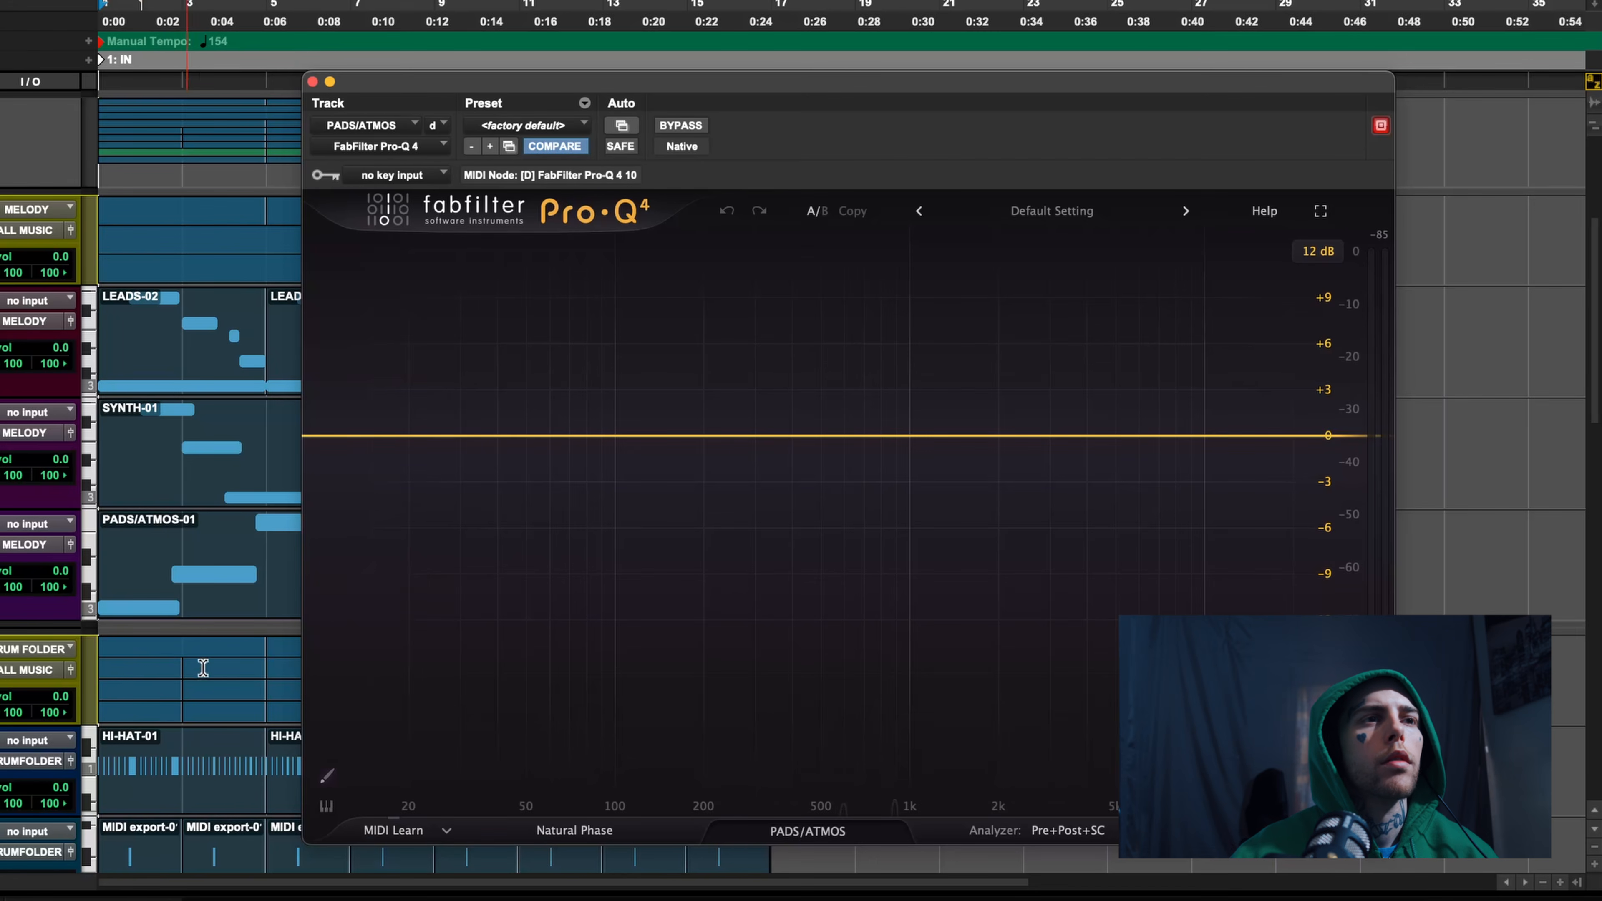
Add a high cut near 5.8 kHz to the PADS/ATMOS track's Pro-Q 4 during playback, stop and close the plug-in
key("space")
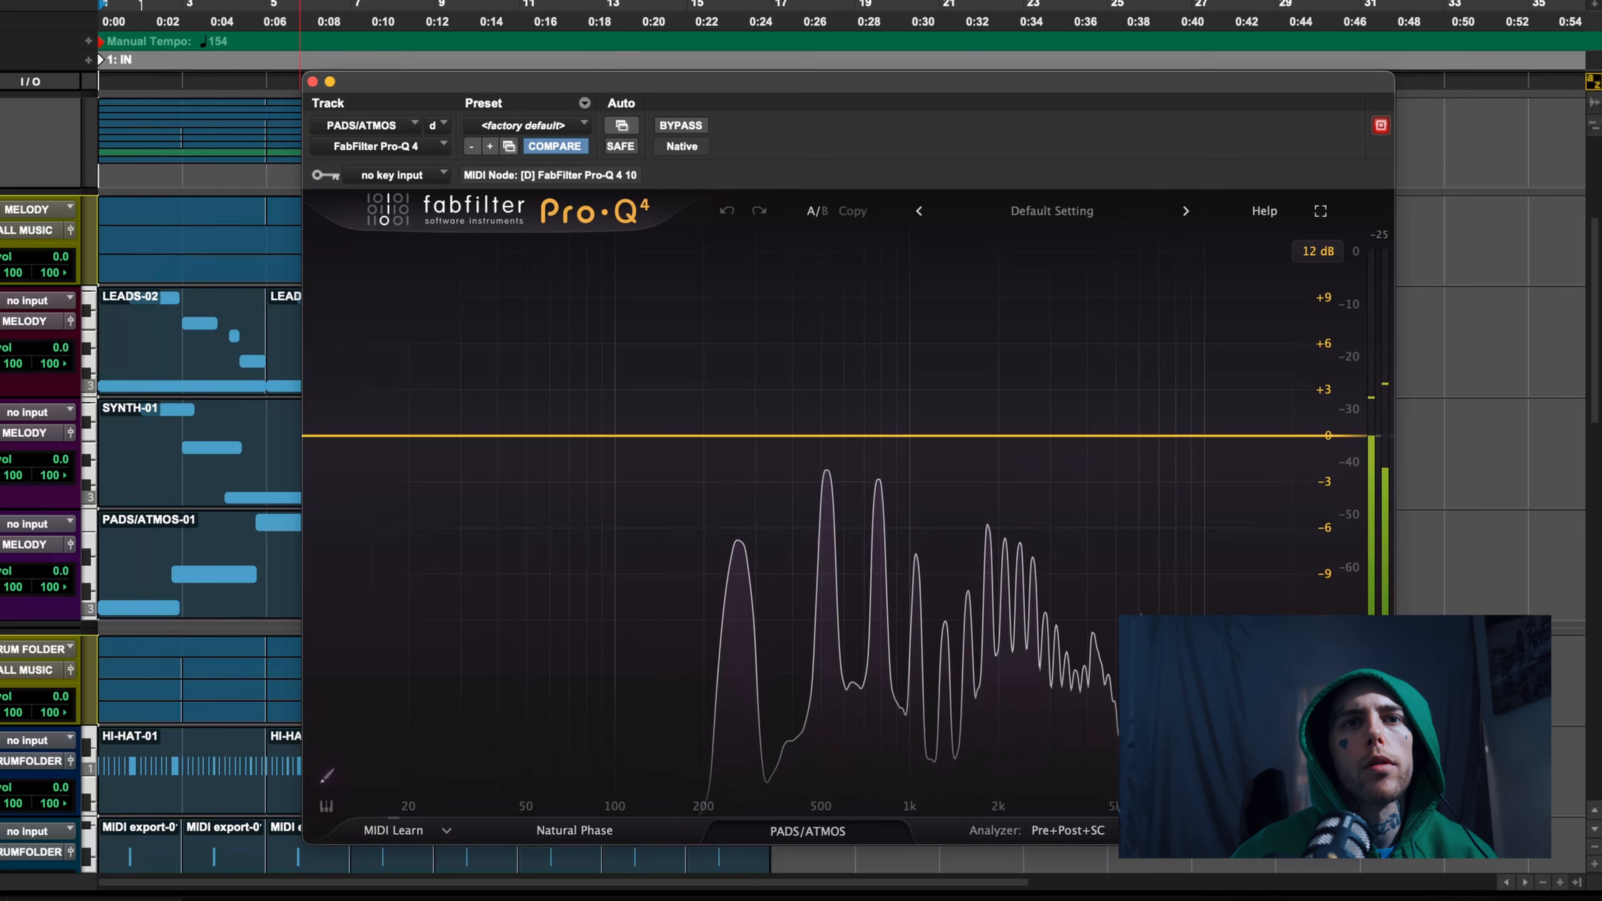
double_click(1135, 650)
key("space")
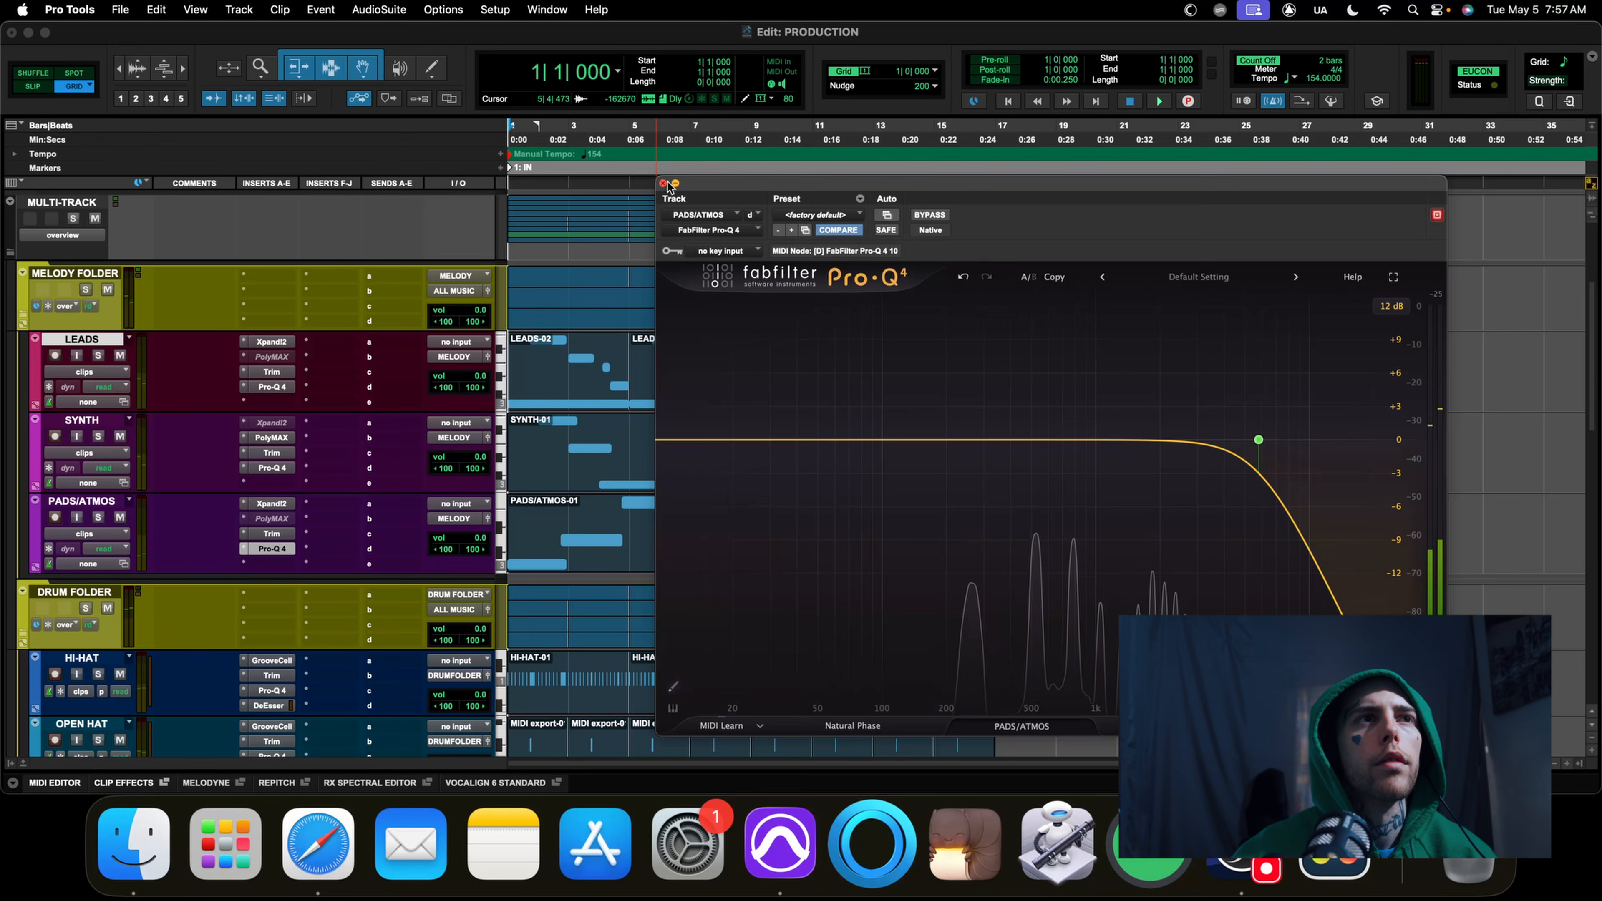
left_click(48, 565)
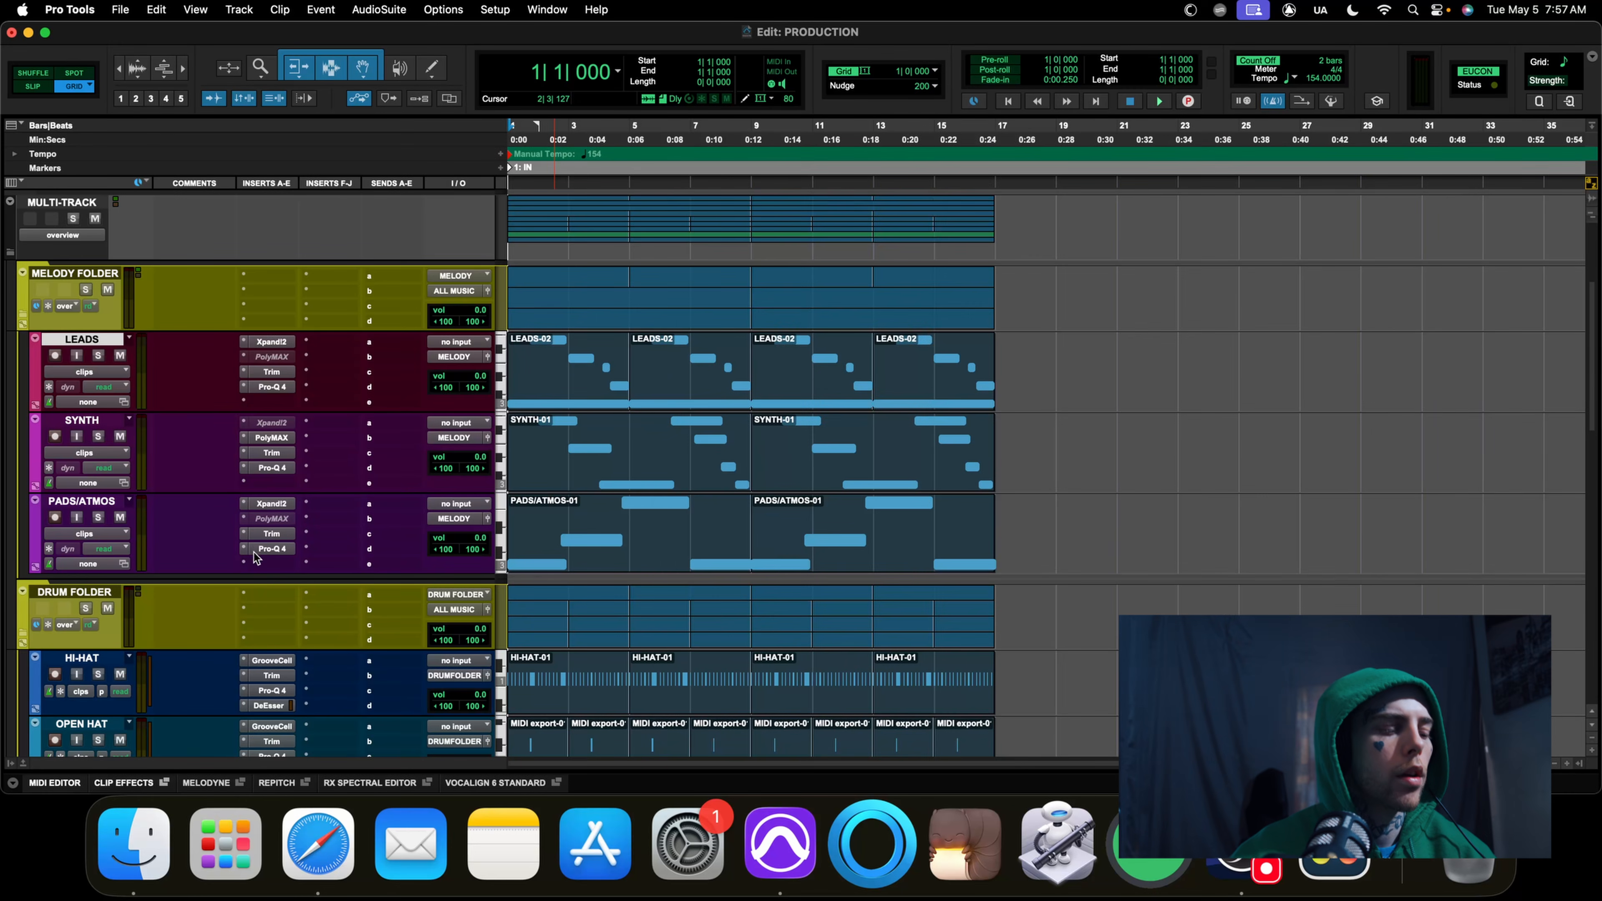
Insert FabFilter Pro-Q 4 (mono) below Trim on the 808.R track
scroll(246, 556, "down", 10)
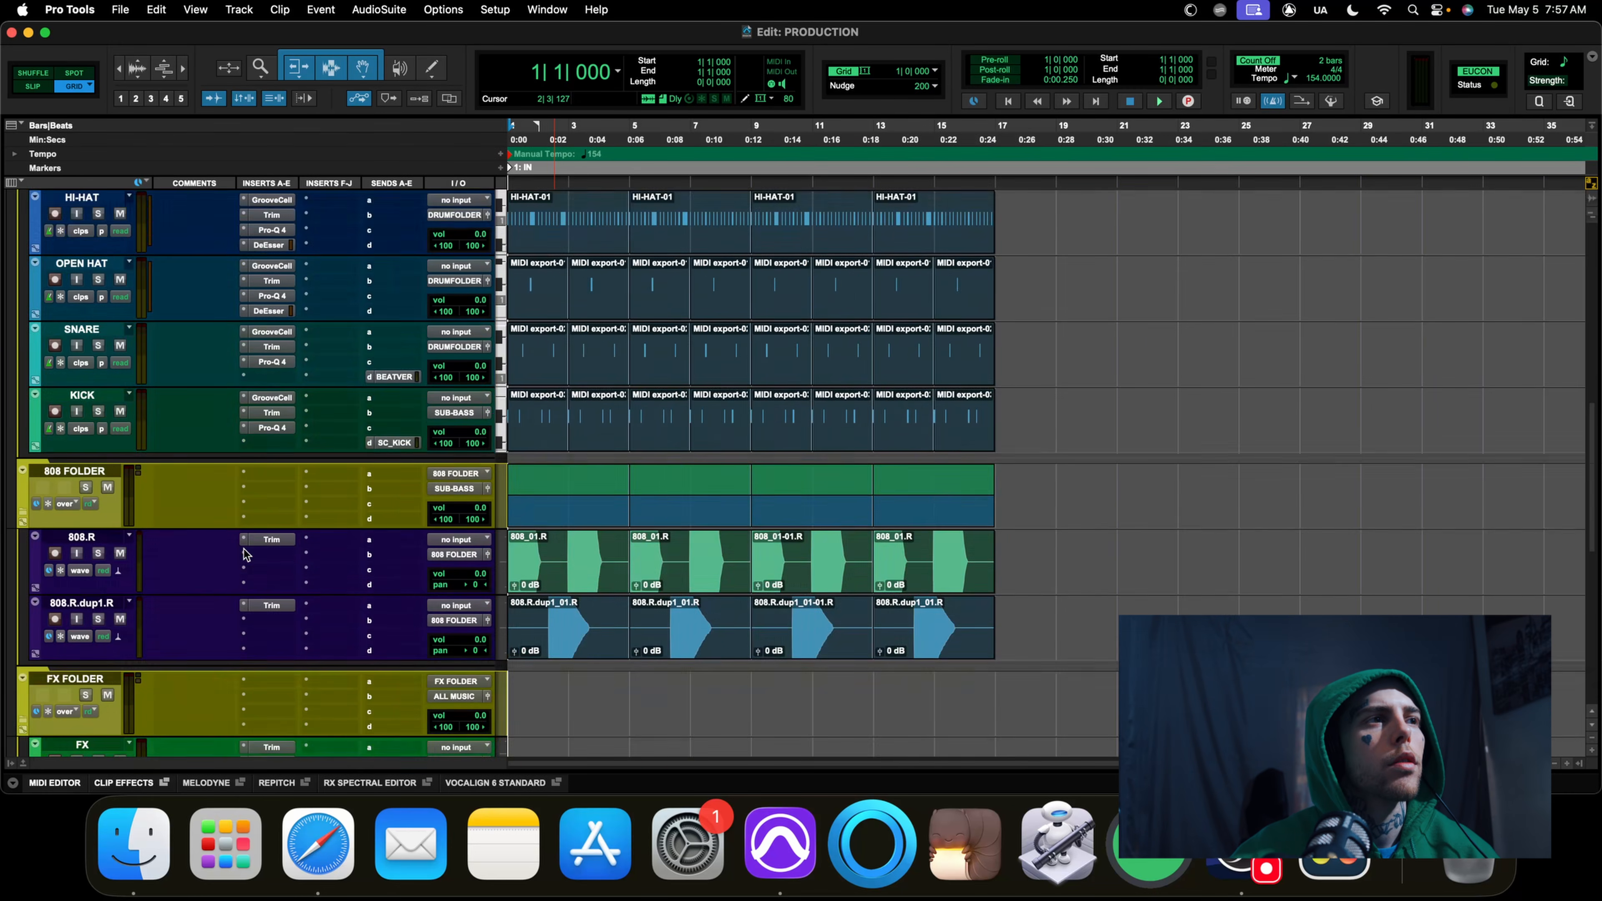
scroll(252, 557, "up", 2)
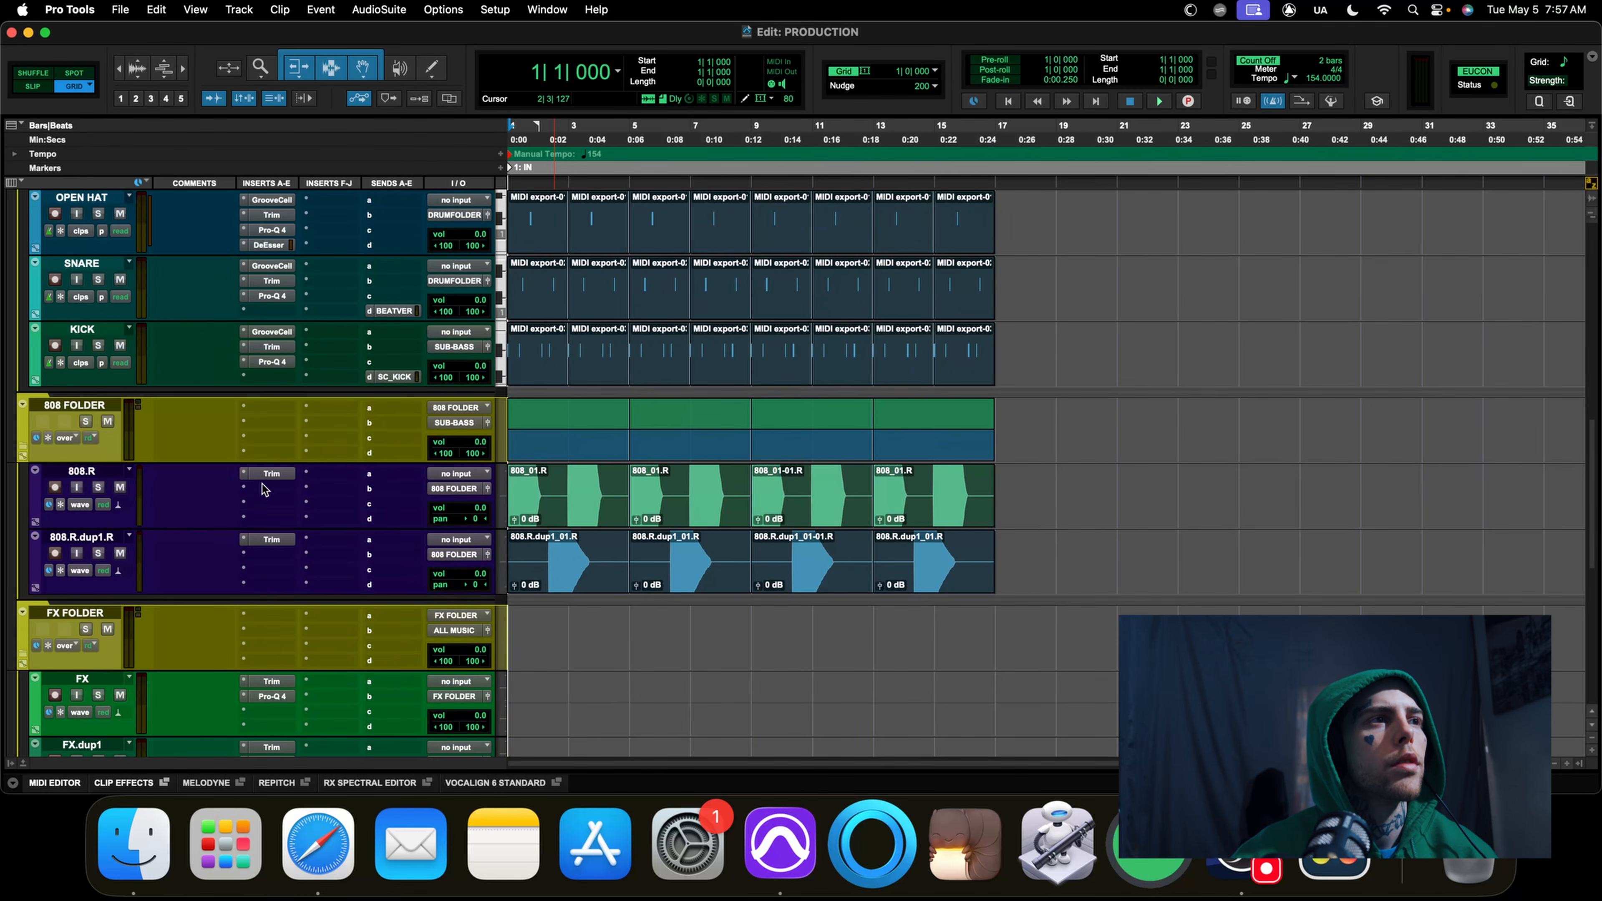
left_click(262, 489)
type("FAB")
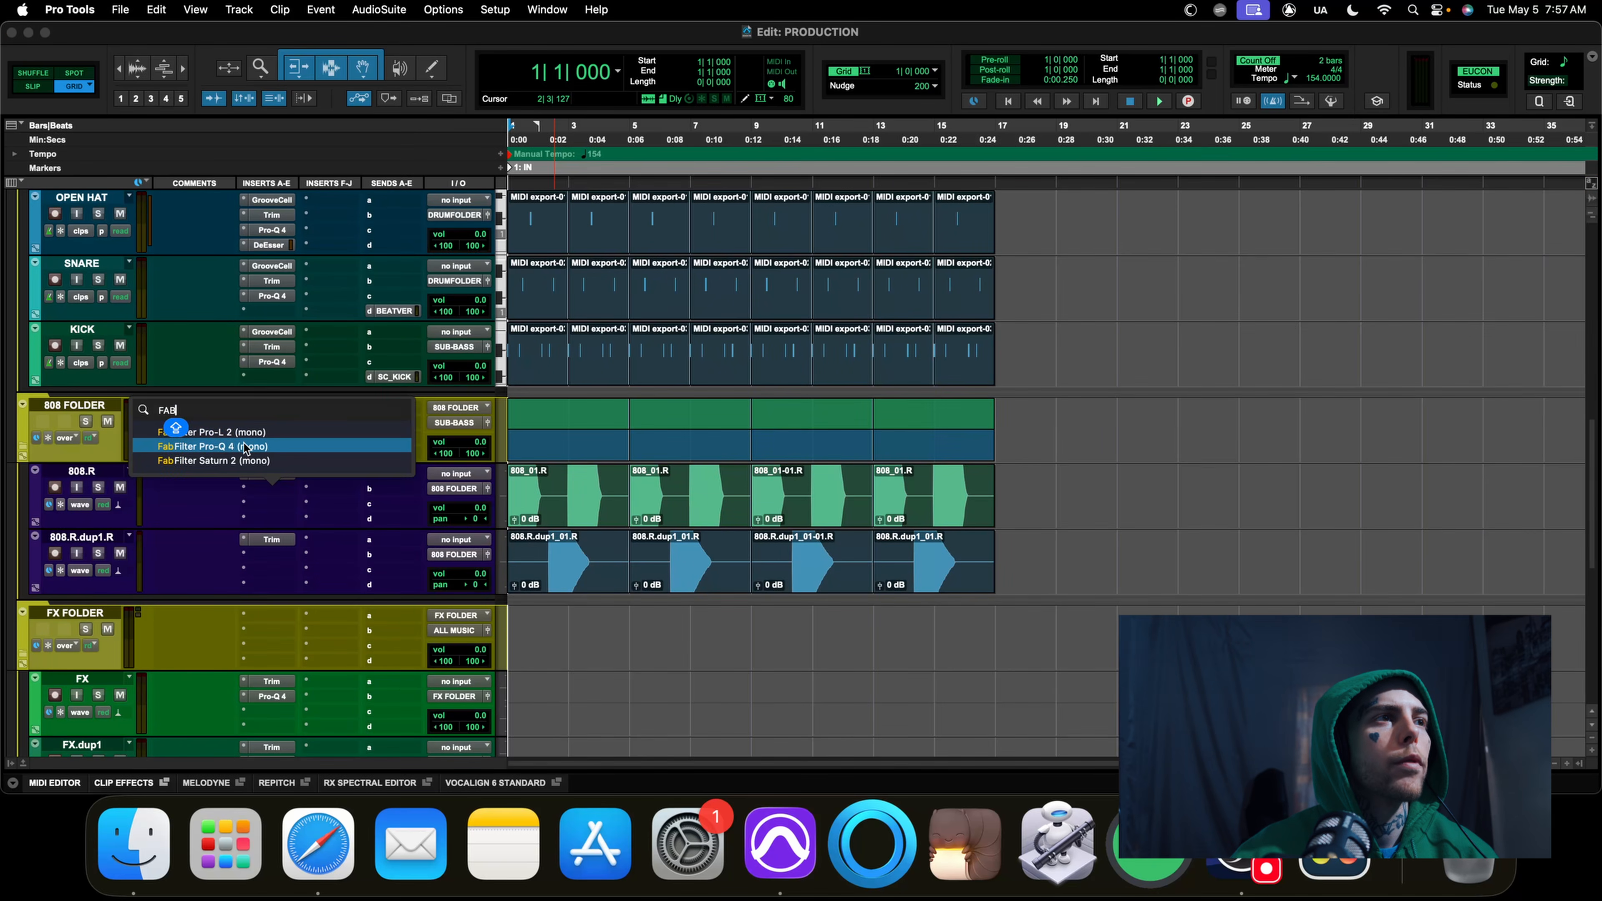
left_click(246, 446)
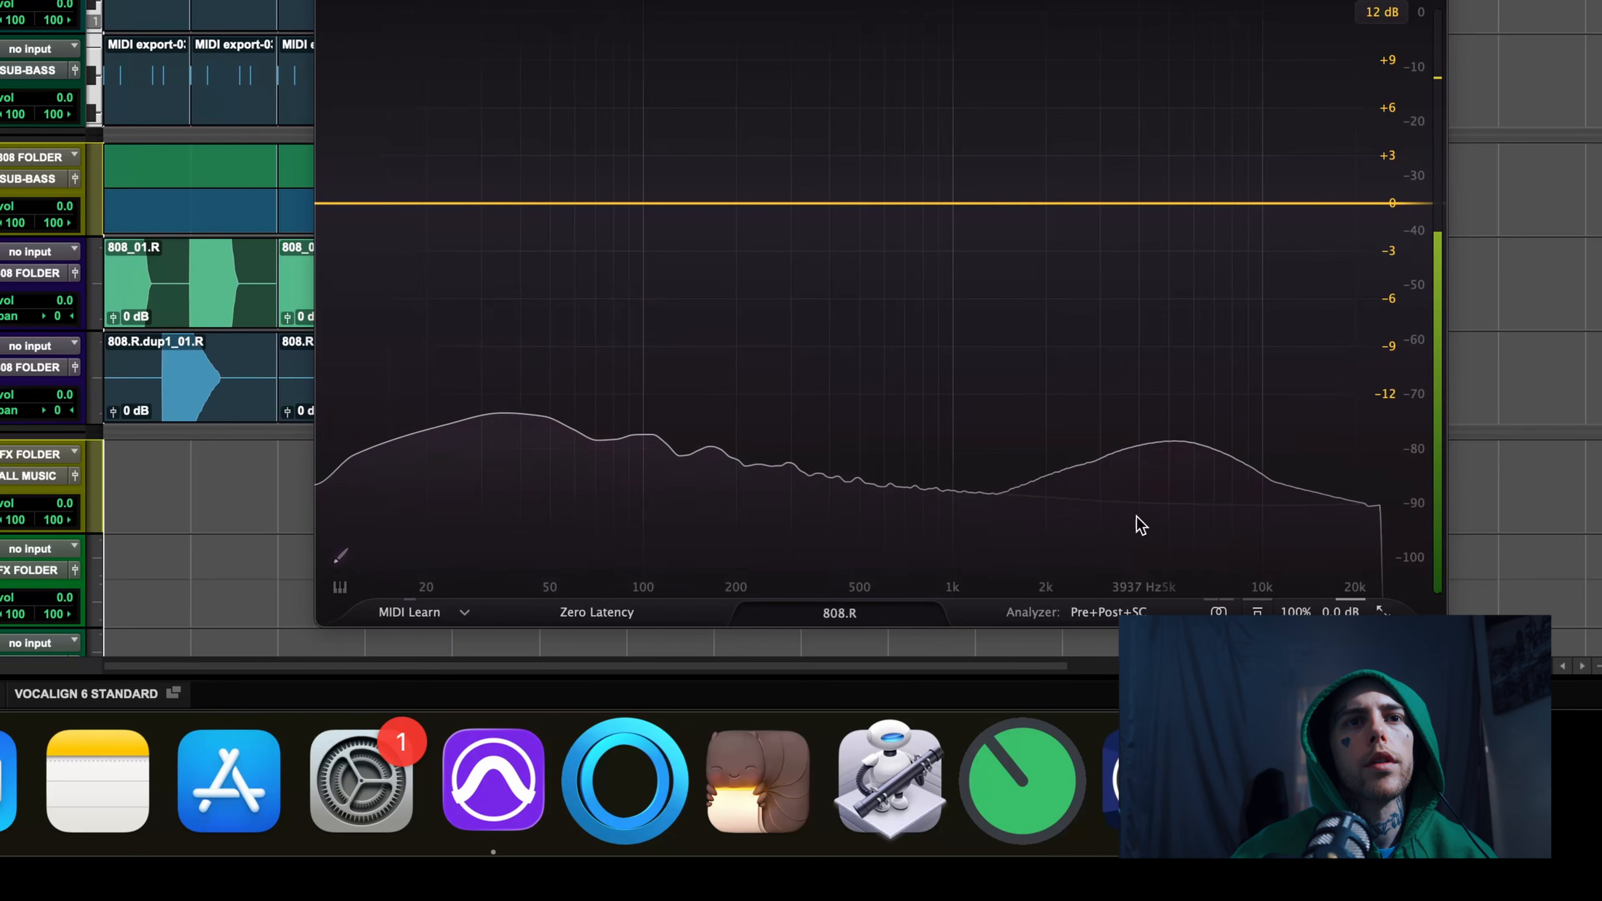
Add a 12 dB/oct high cut at about 1264 Hz to the 808.R track's Pro-Q 4 and copy the insert to 808.R.dup1.R
double_click(1137, 516)
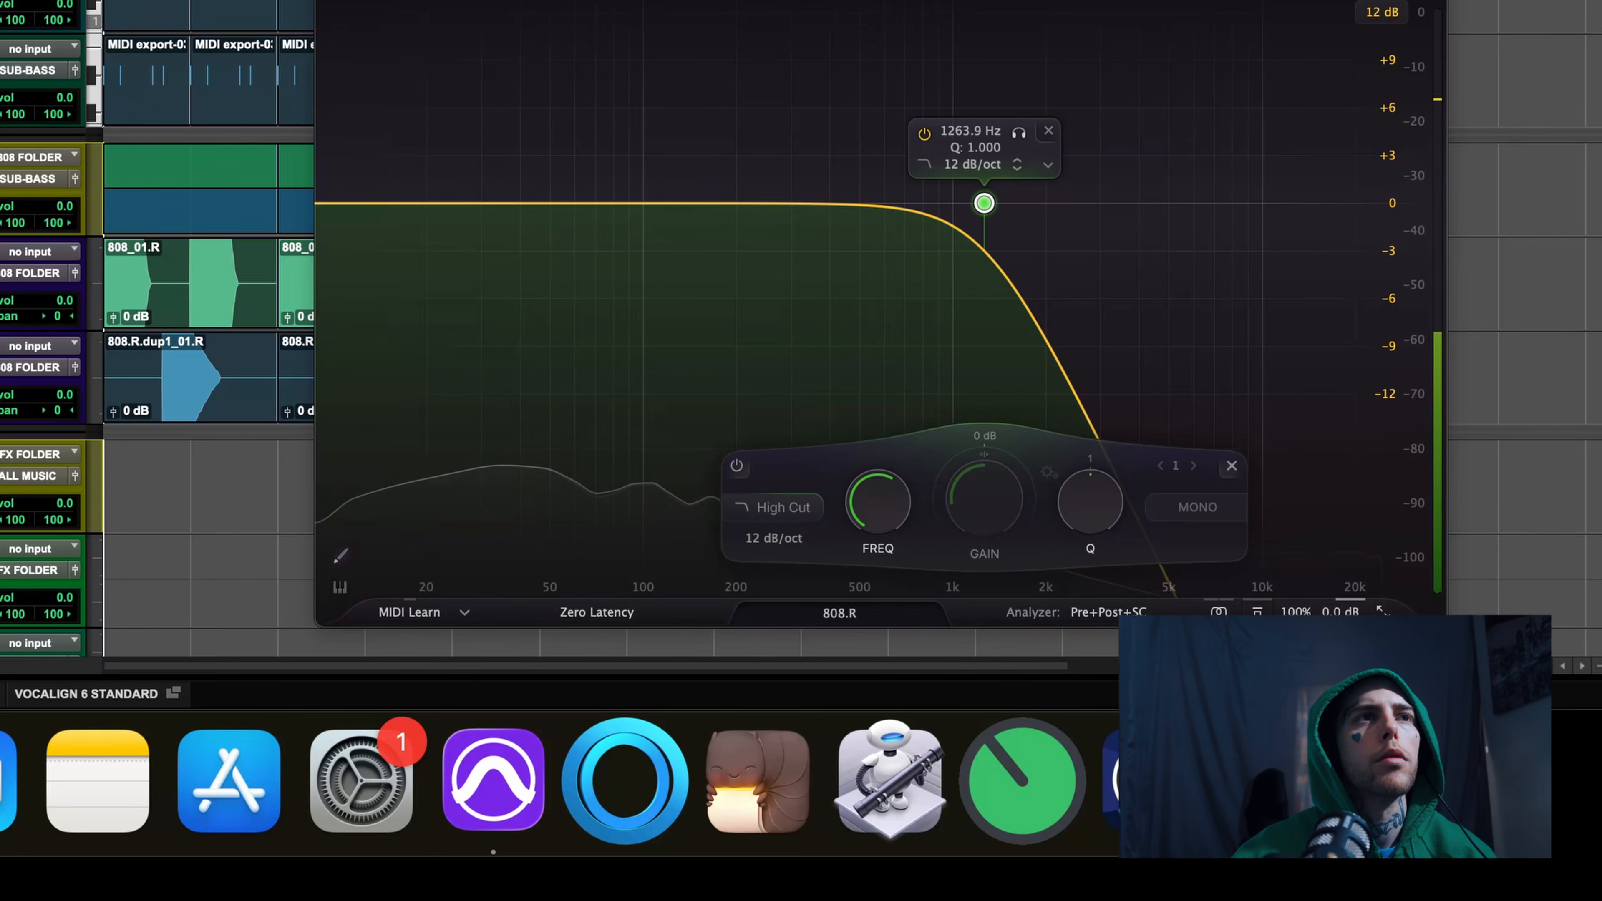
left_click(325, 1)
left_click(2, 353)
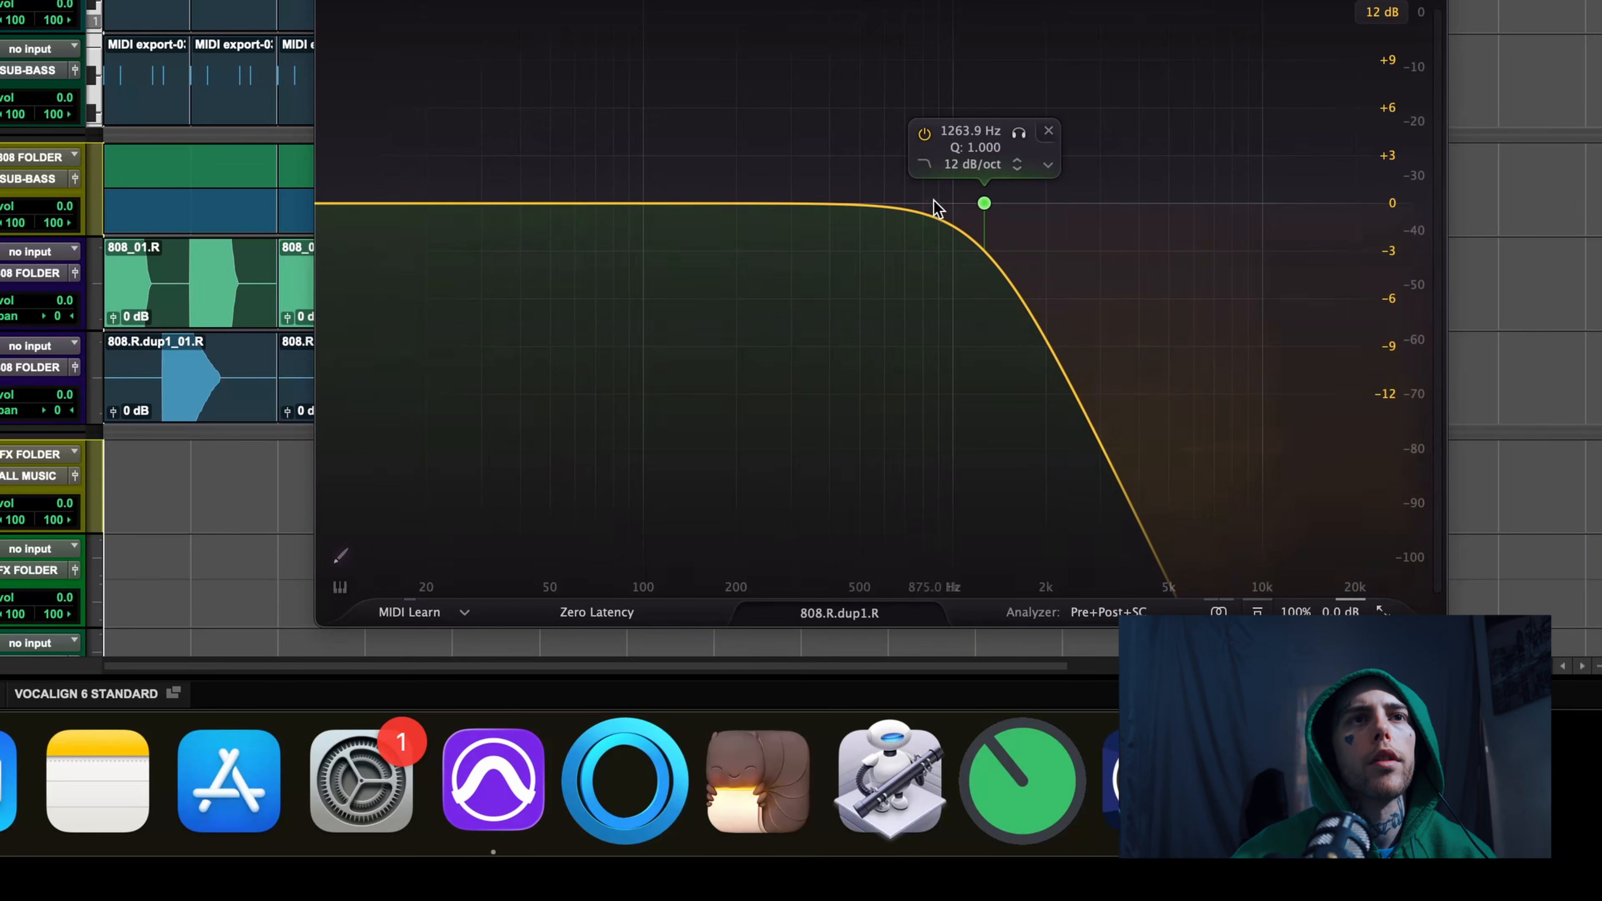
Remove the high cut band from the 808.R.dup1.R track's Pro-Q 4 and set its processing mode to Natural Phase during playback
left_click(924, 134)
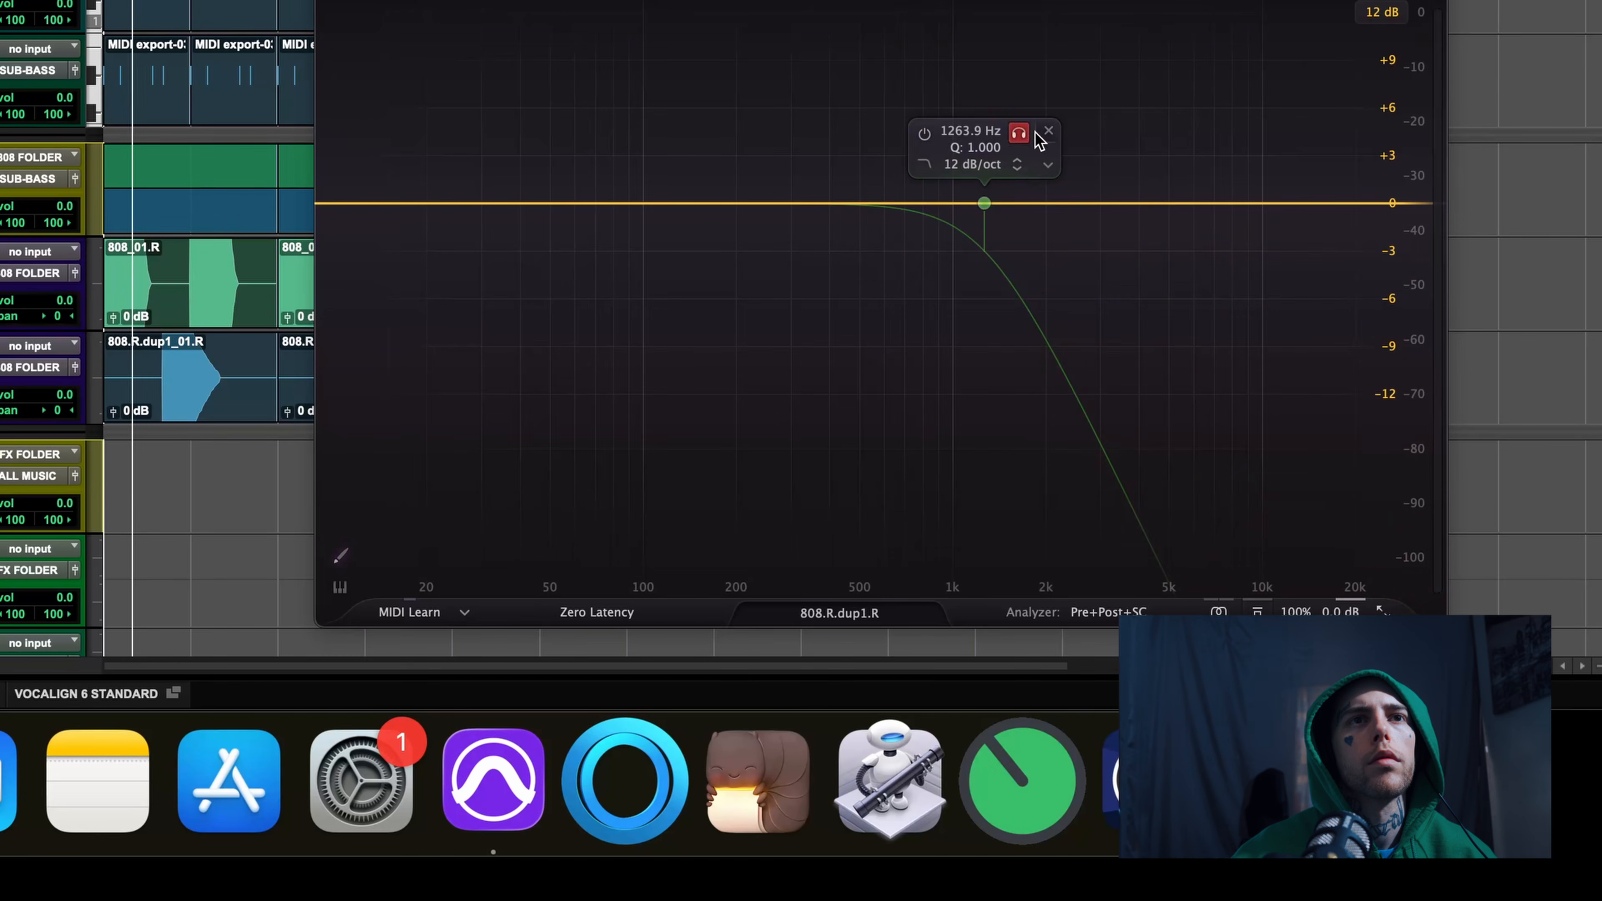
left_click(1049, 131)
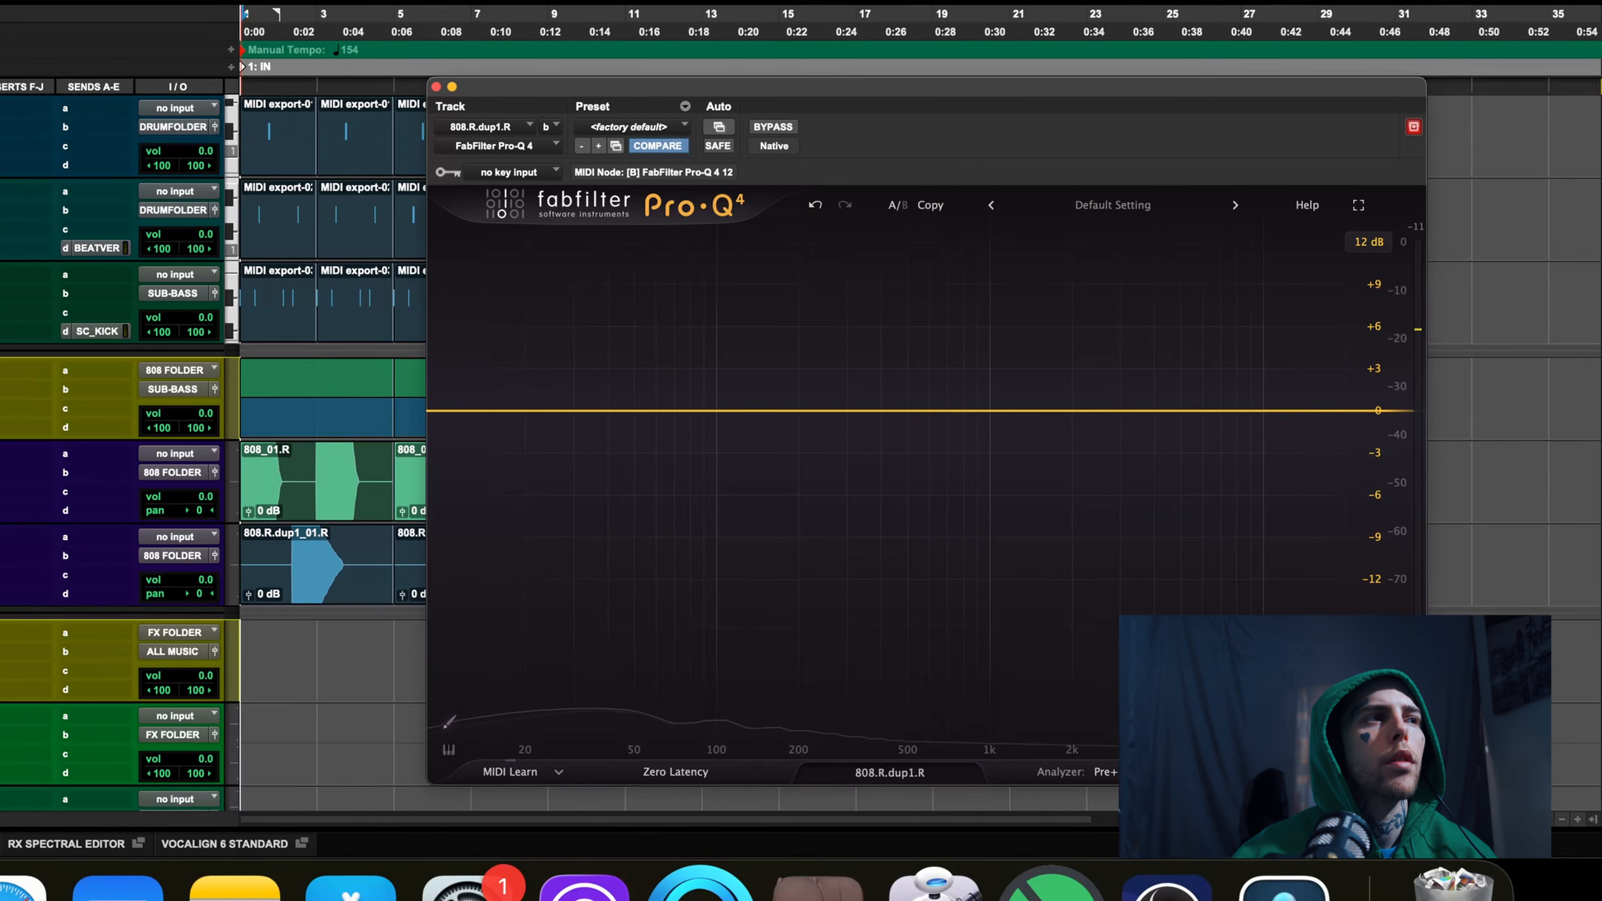
key("space")
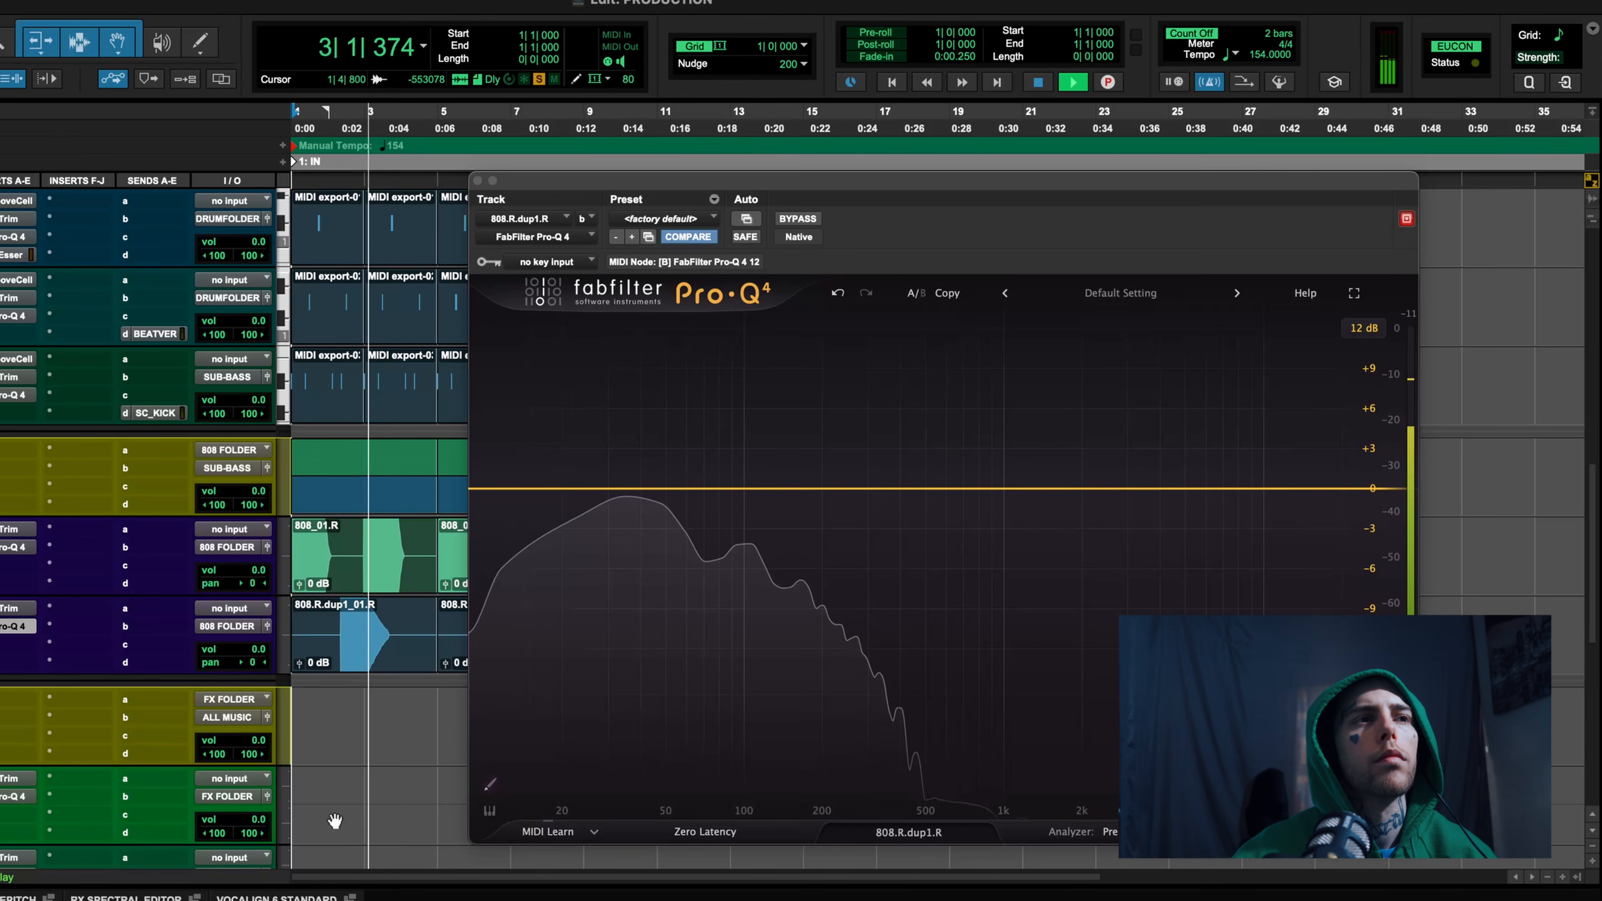
left_click(710, 831)
left_click(701, 809)
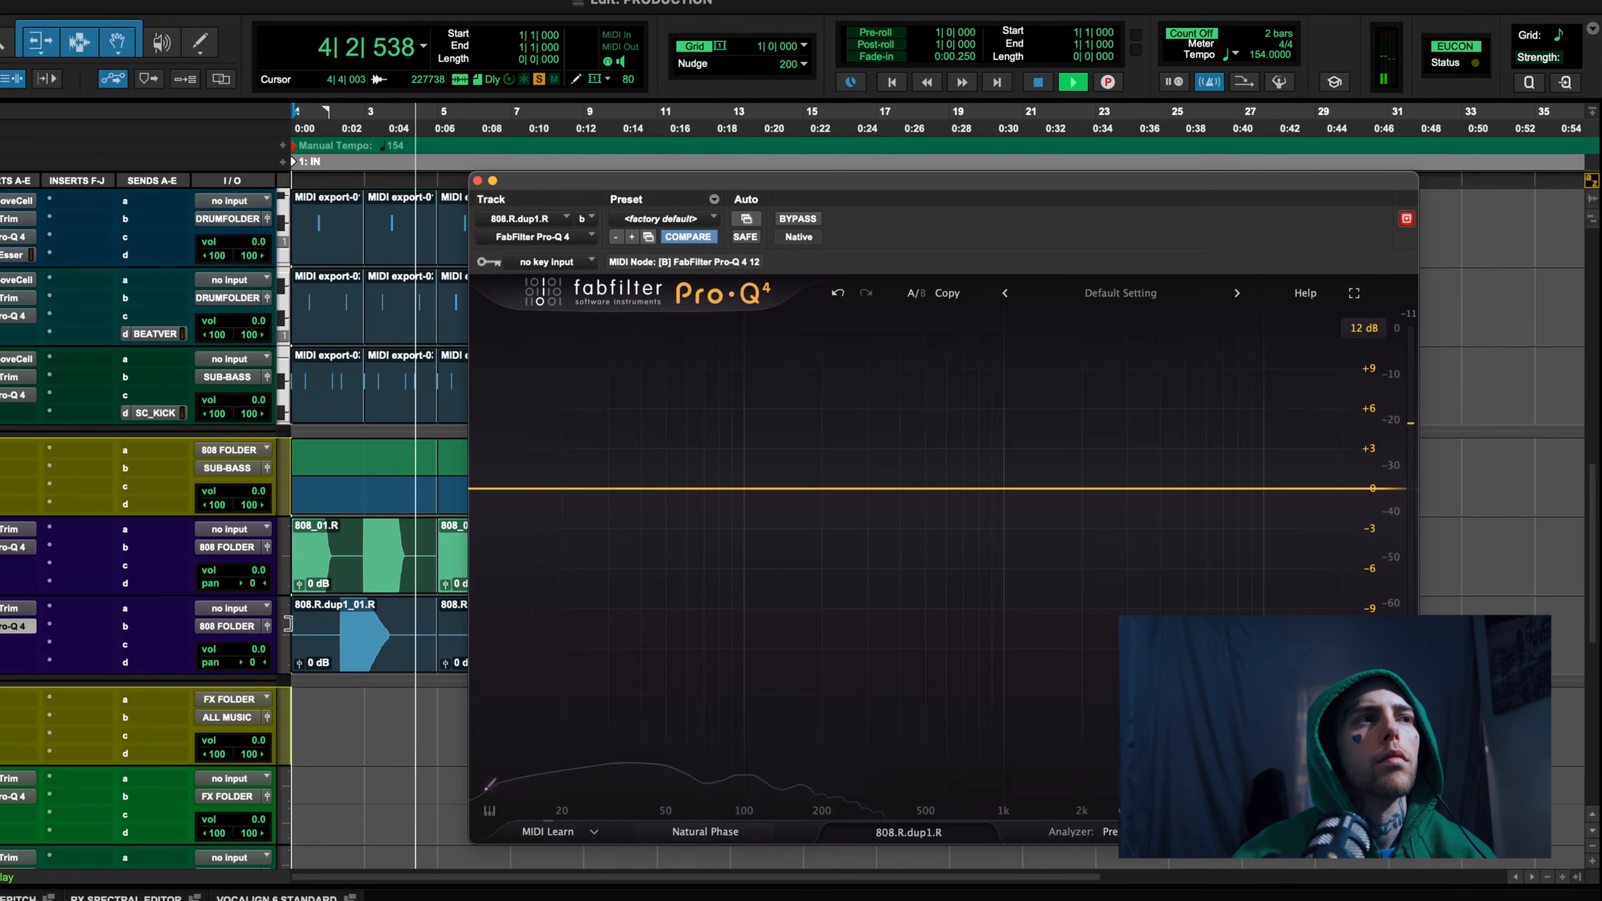
Set the 808.R track's Pro-Q 4 to Natural Phase, recheck the 808.R.dup1.R equalizer and close the plug-in
left_click(14, 546)
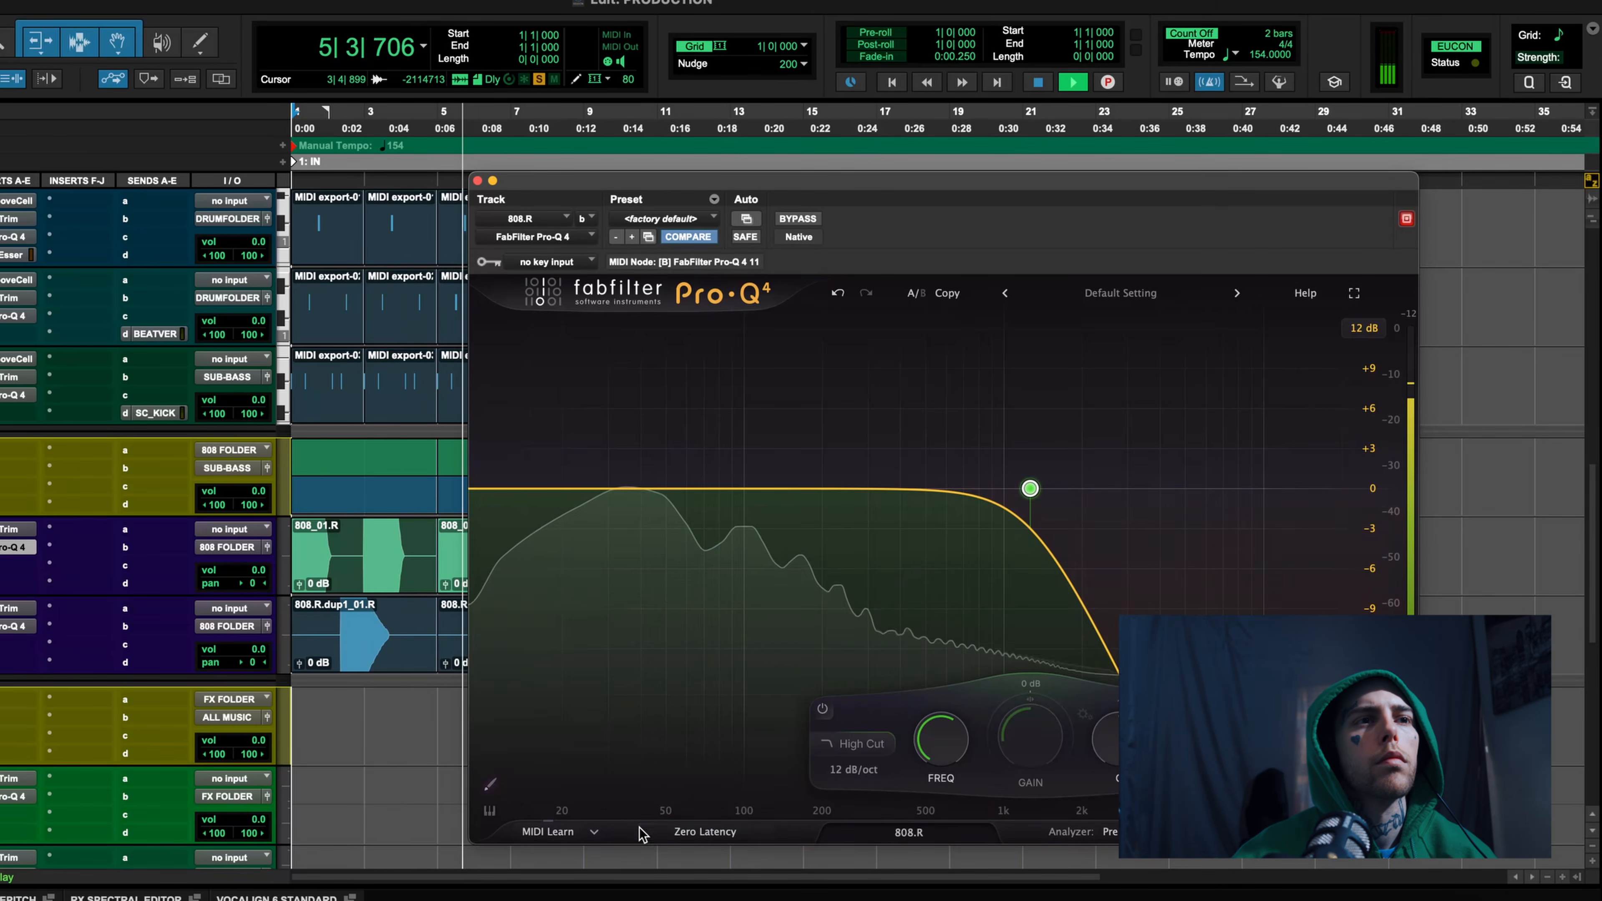
left_click(705, 831)
left_click(701, 811)
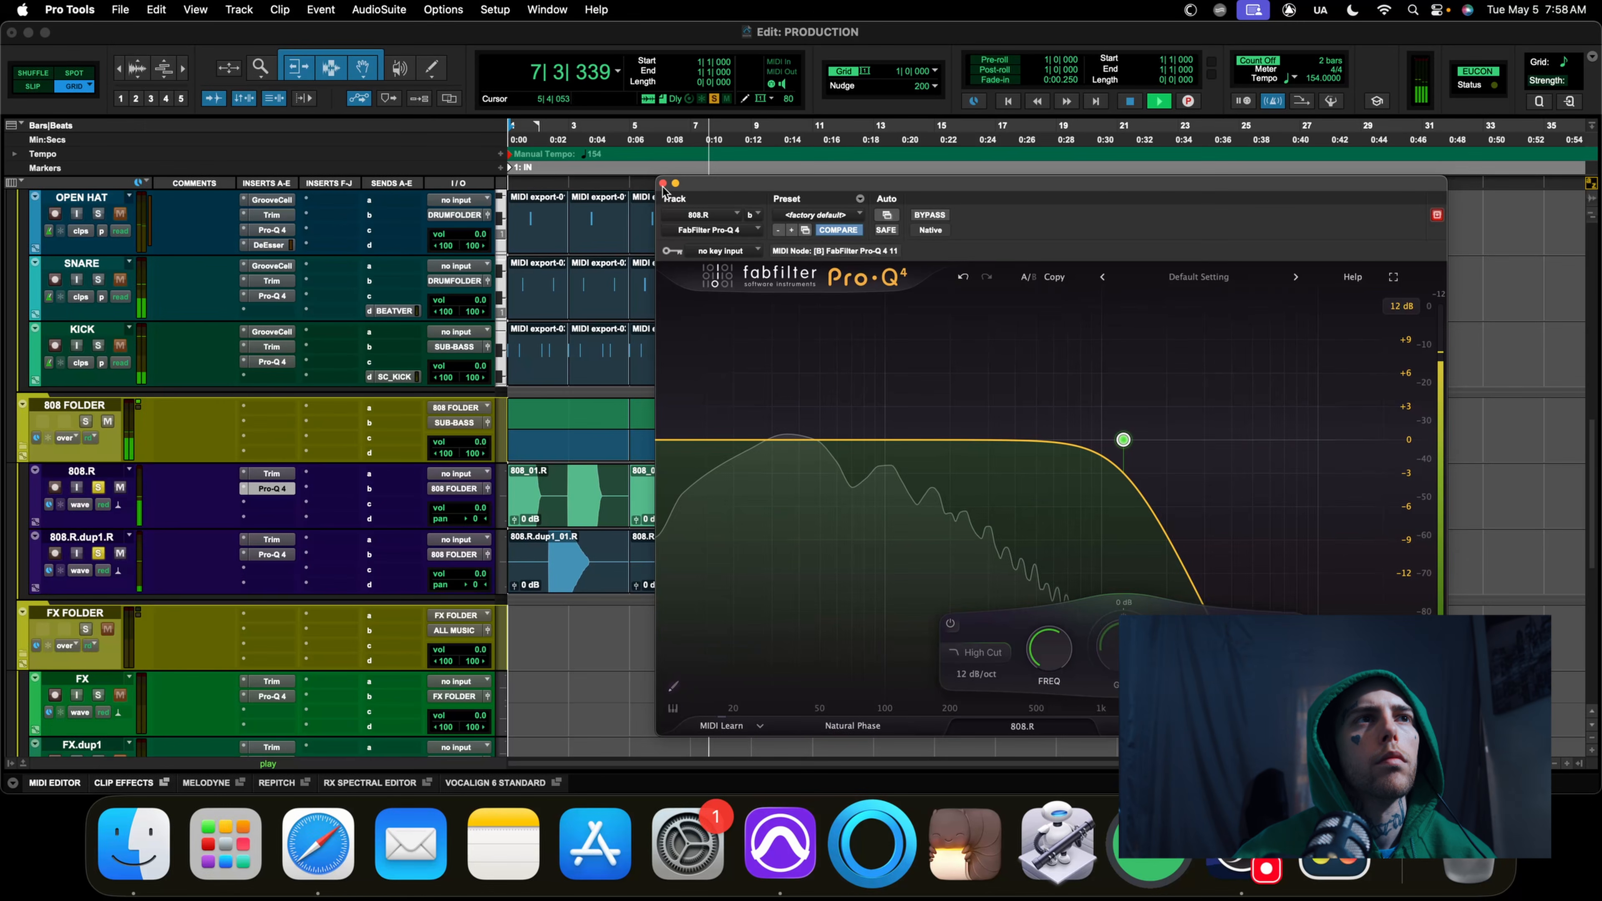
left_click(276, 555)
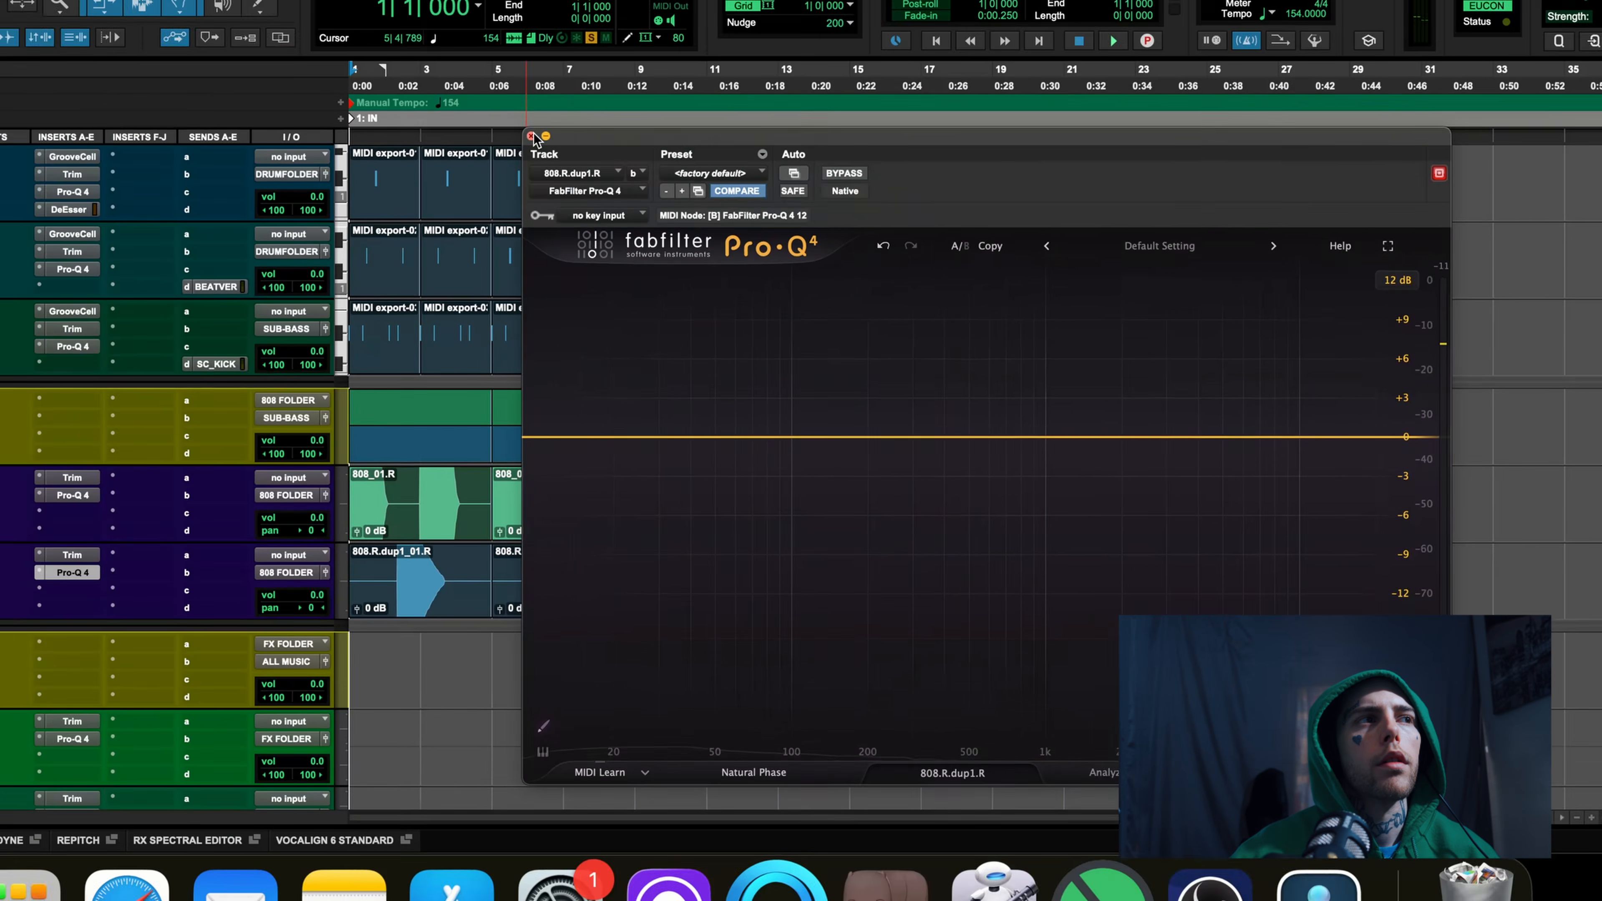
left_click(419, 97)
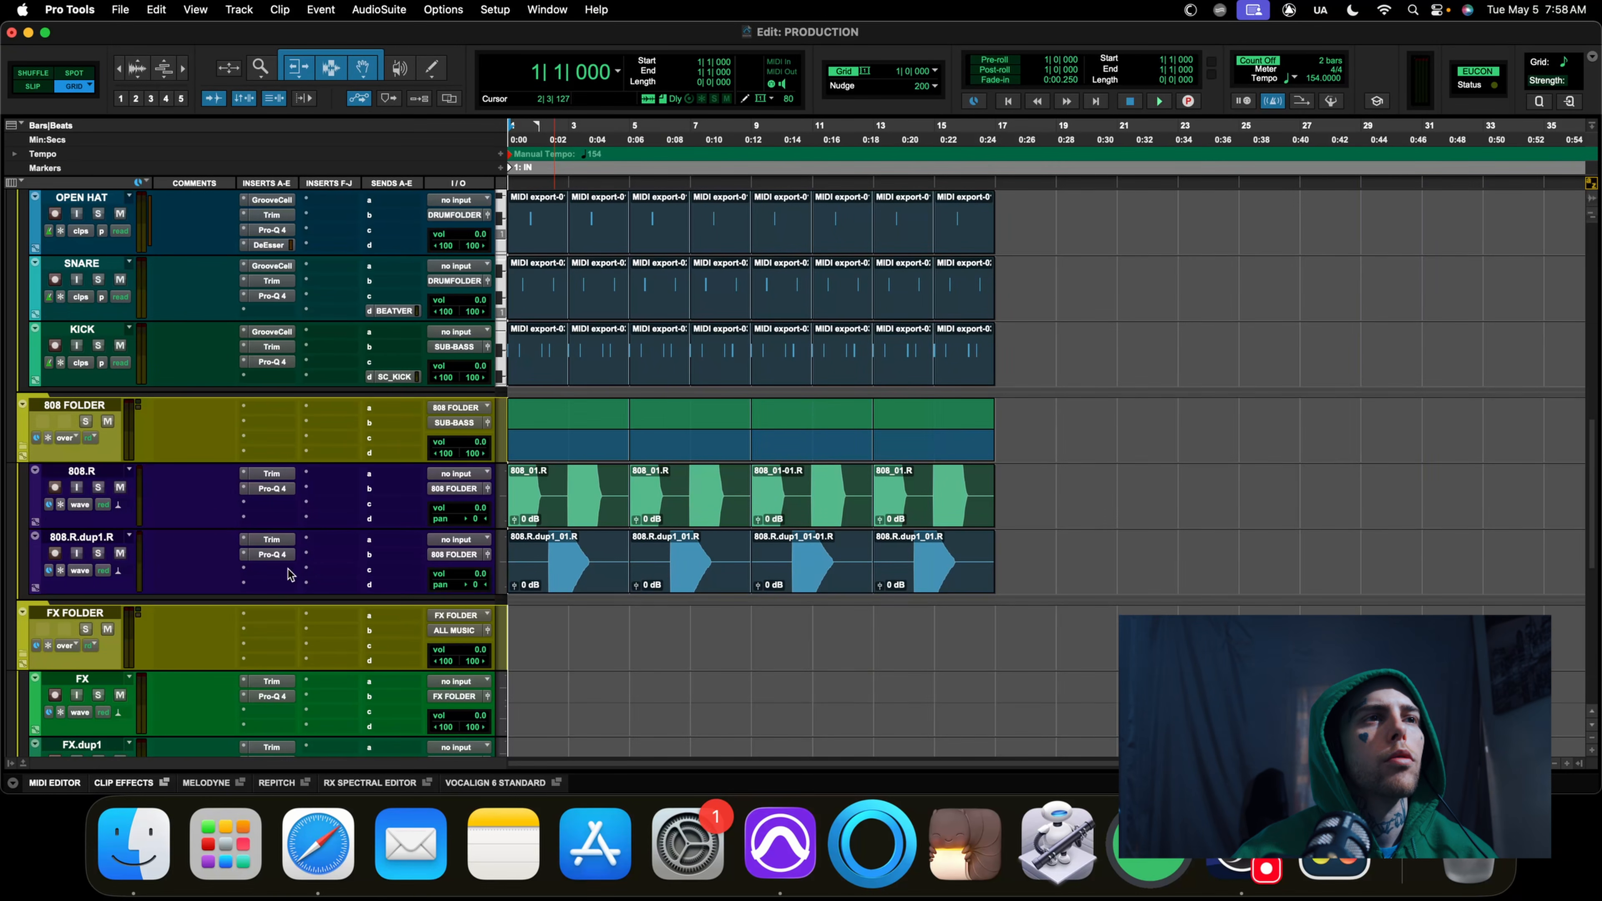
Play the full mix from the start while looking over the drum, 808, melody and mix bus tracks
key("space")
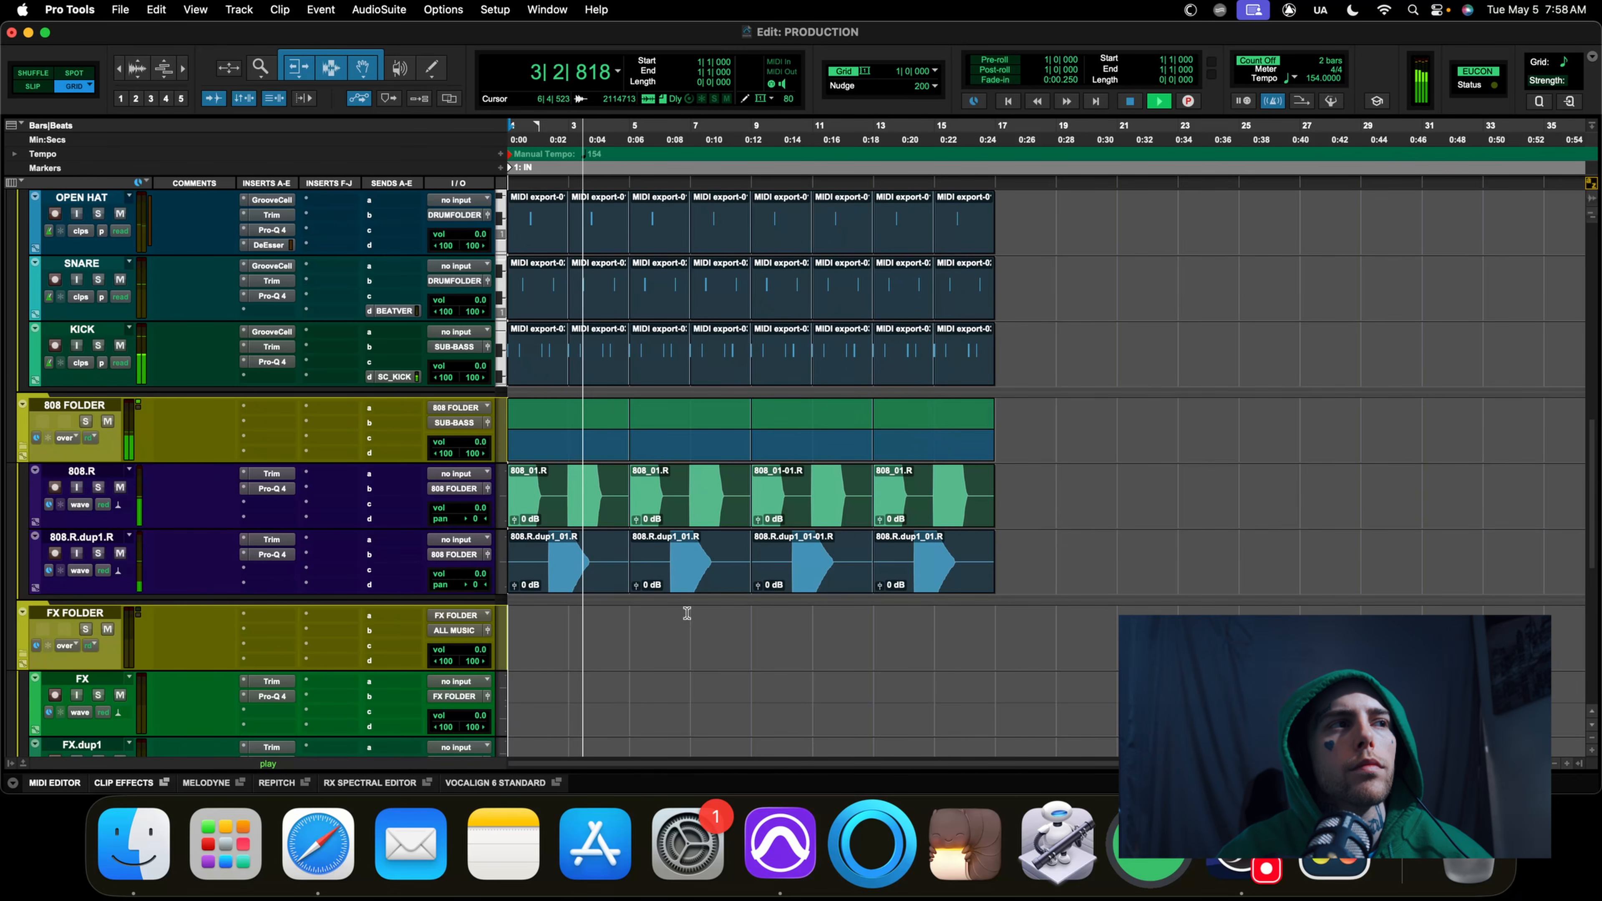
scroll(665, 615, "up", 3)
scroll(658, 617, "down", 3)
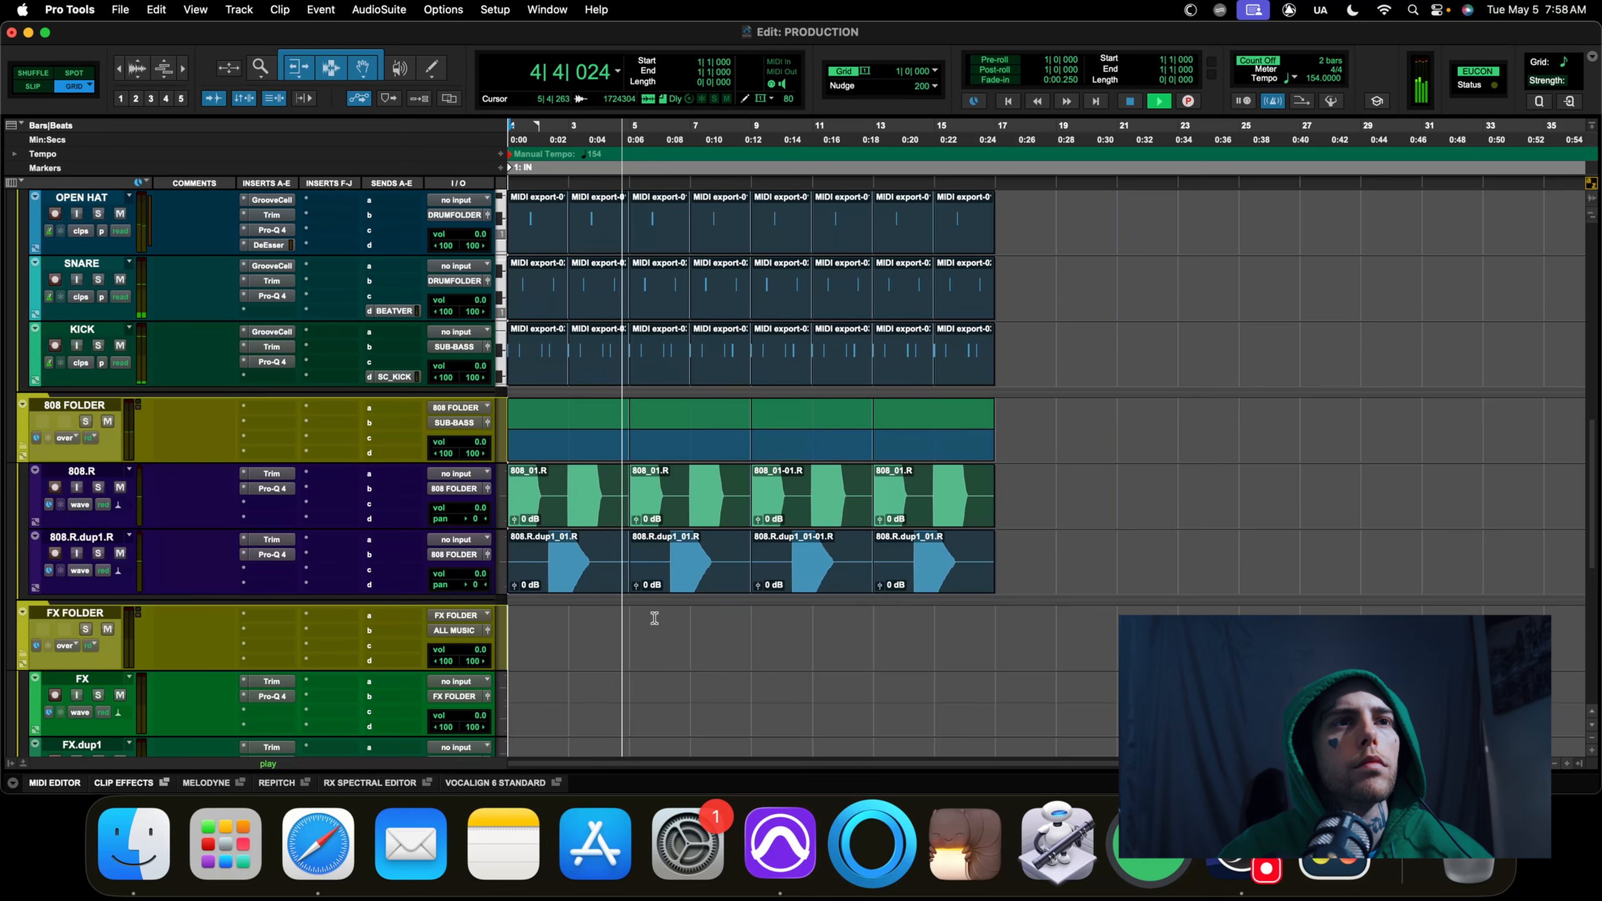
scroll(656, 616, "up", 10)
scroll(652, 618, "up", 3)
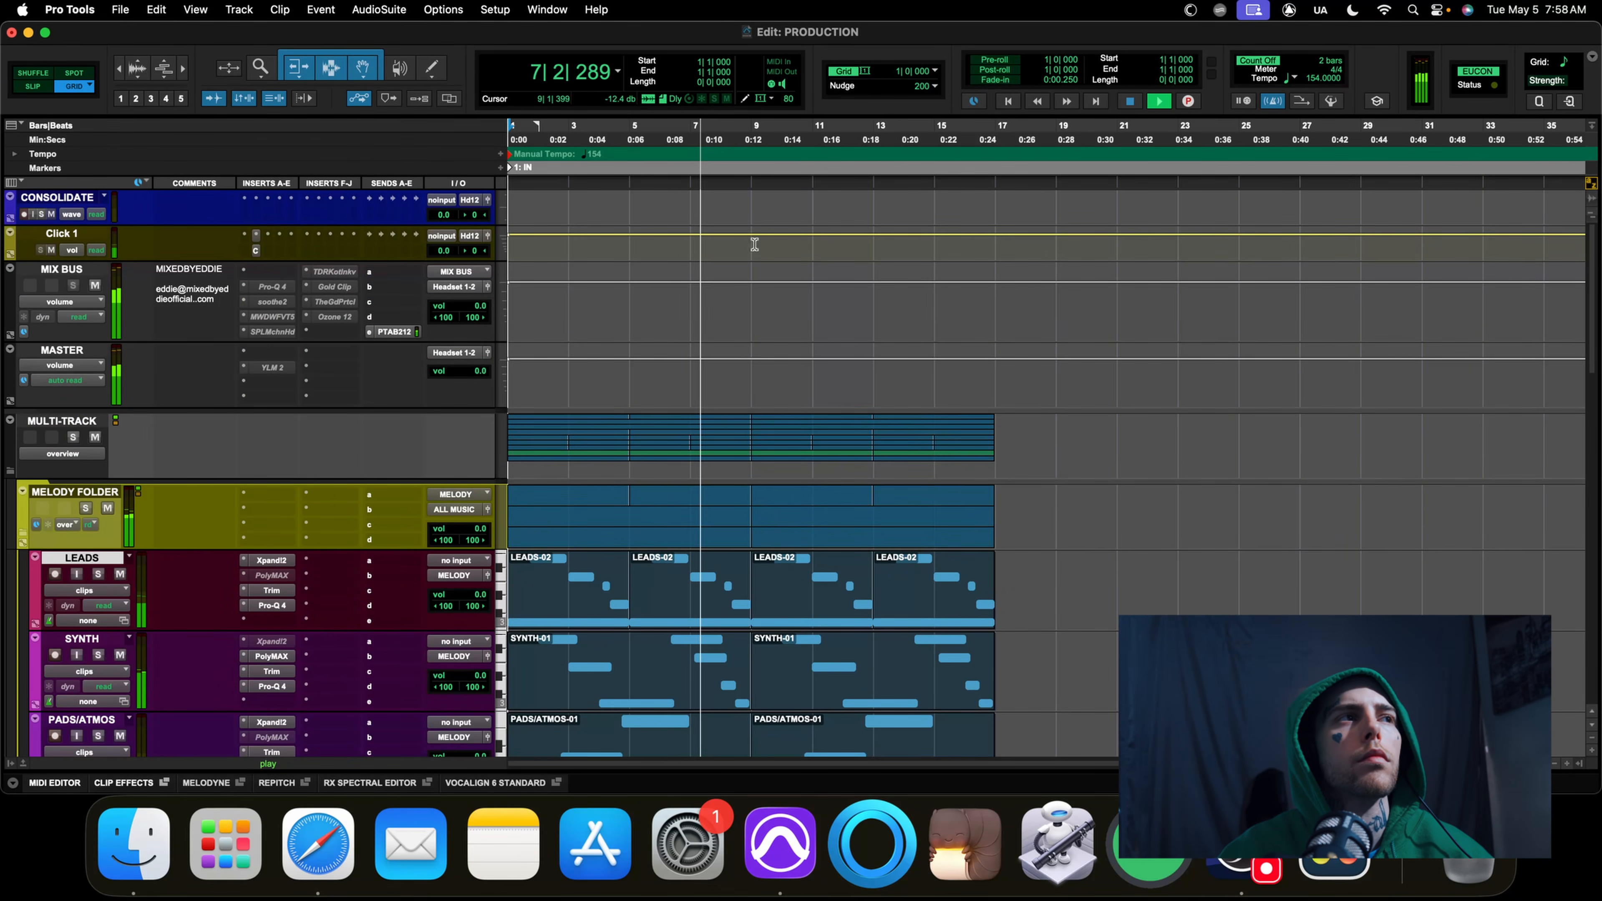
key("space")
Import BEATTAGWOPPOYOUMADEIT.m4a from the BEAT TAGS folder, converting it and placing it on a new track at the session start
scroll(455, 470, "down", 15)
scroll(456, 471, "down", 1)
key("super+shift+i")
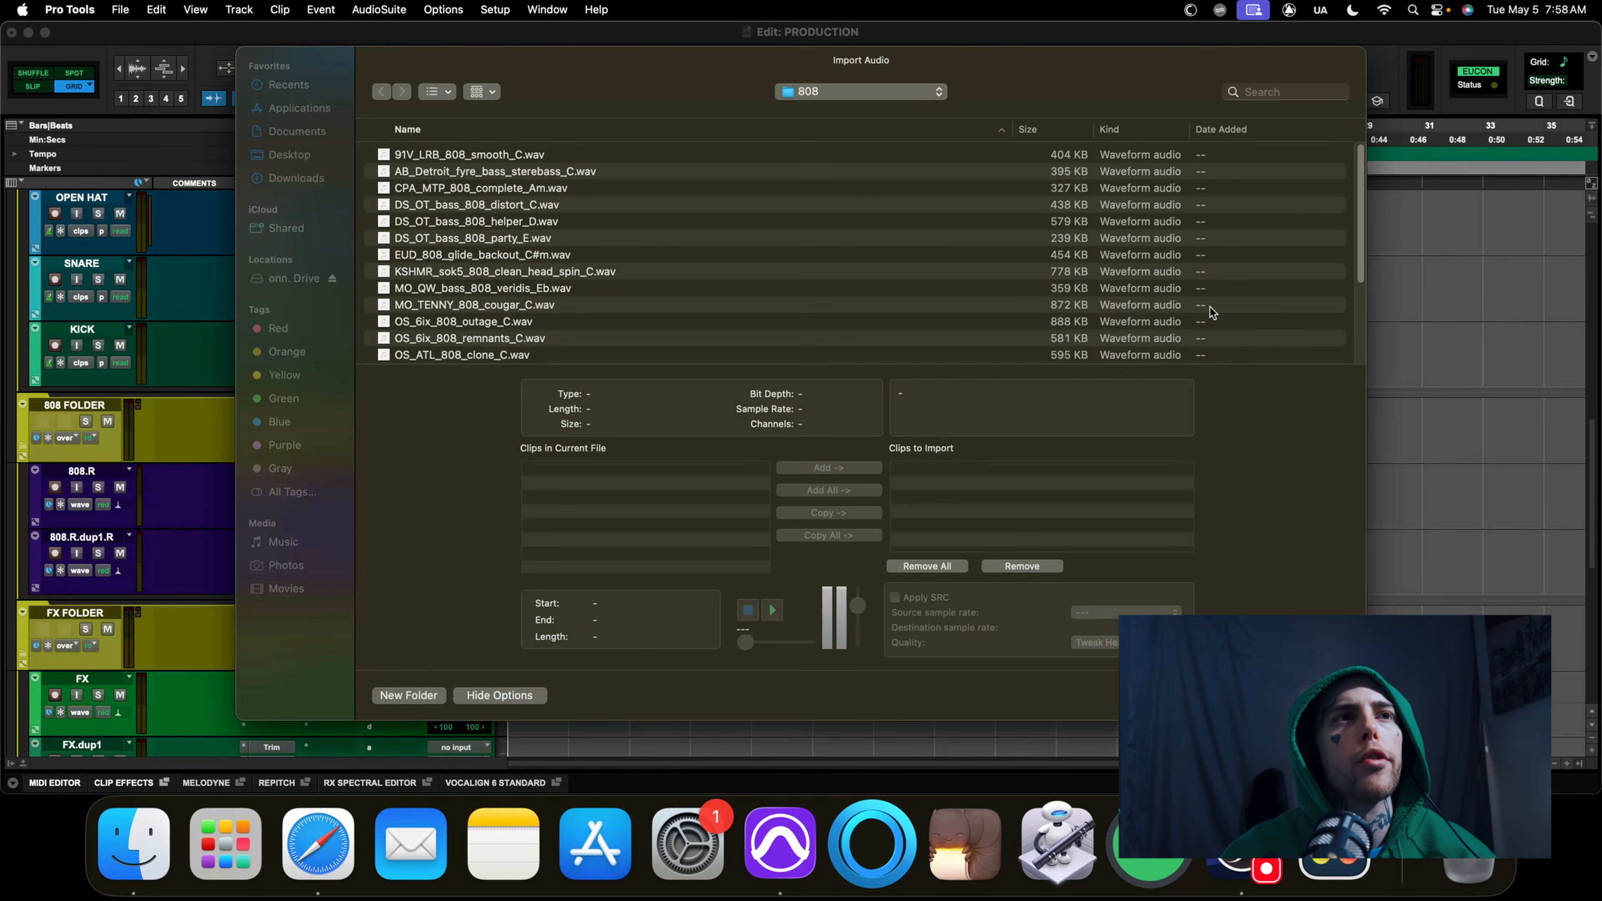
left_click(918, 93)
left_click(904, 128)
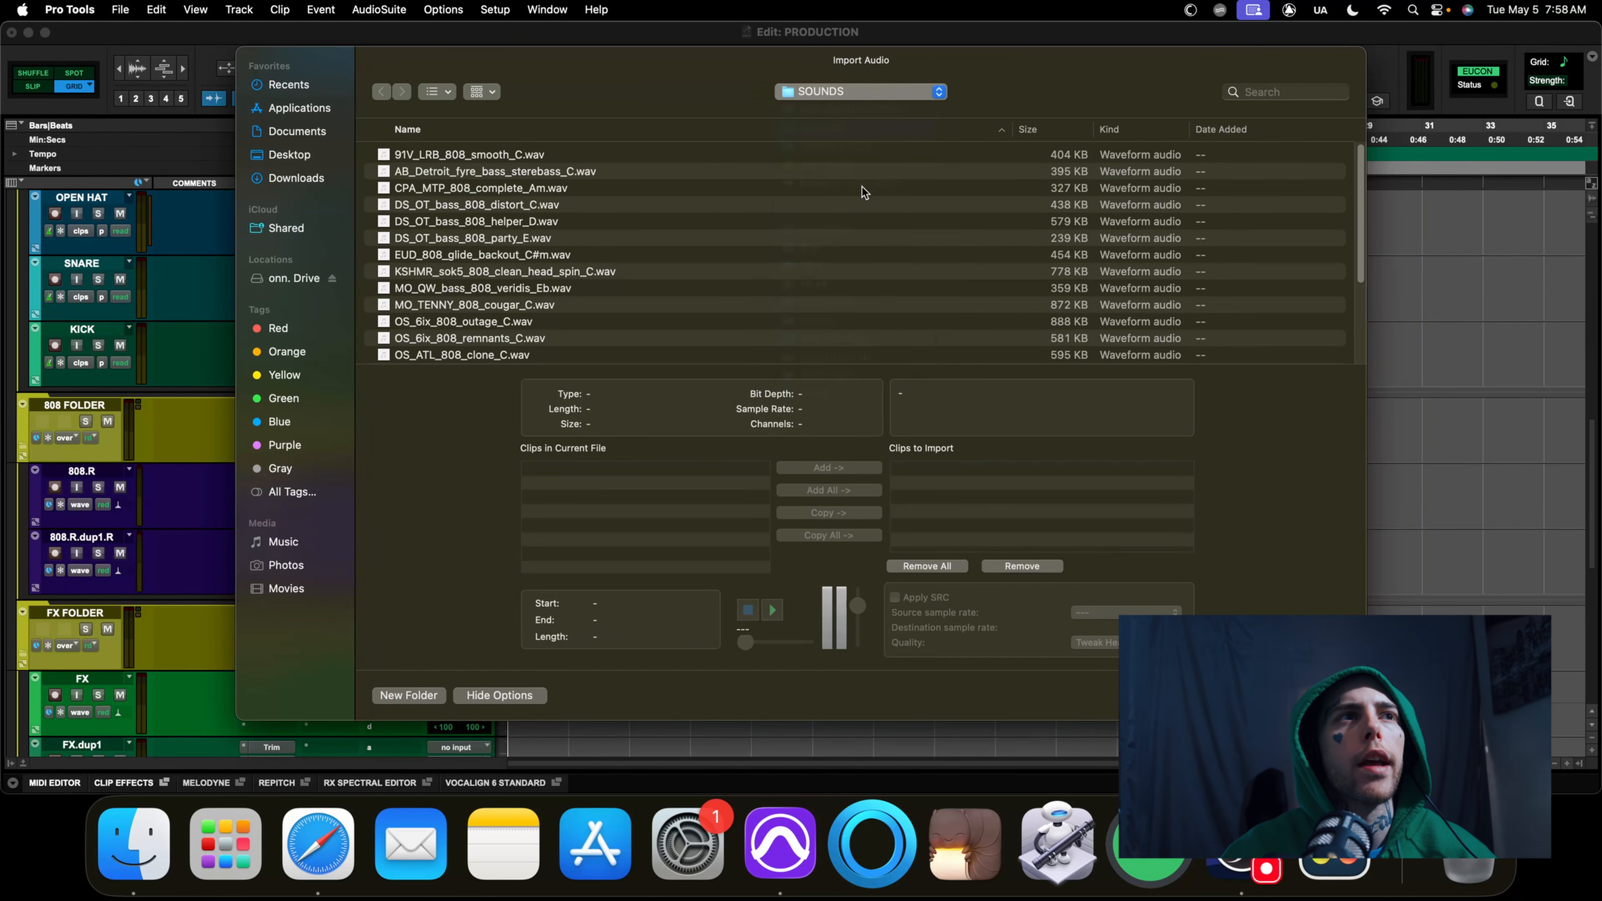
left_click(878, 92)
left_click(879, 110)
double_click(455, 172)
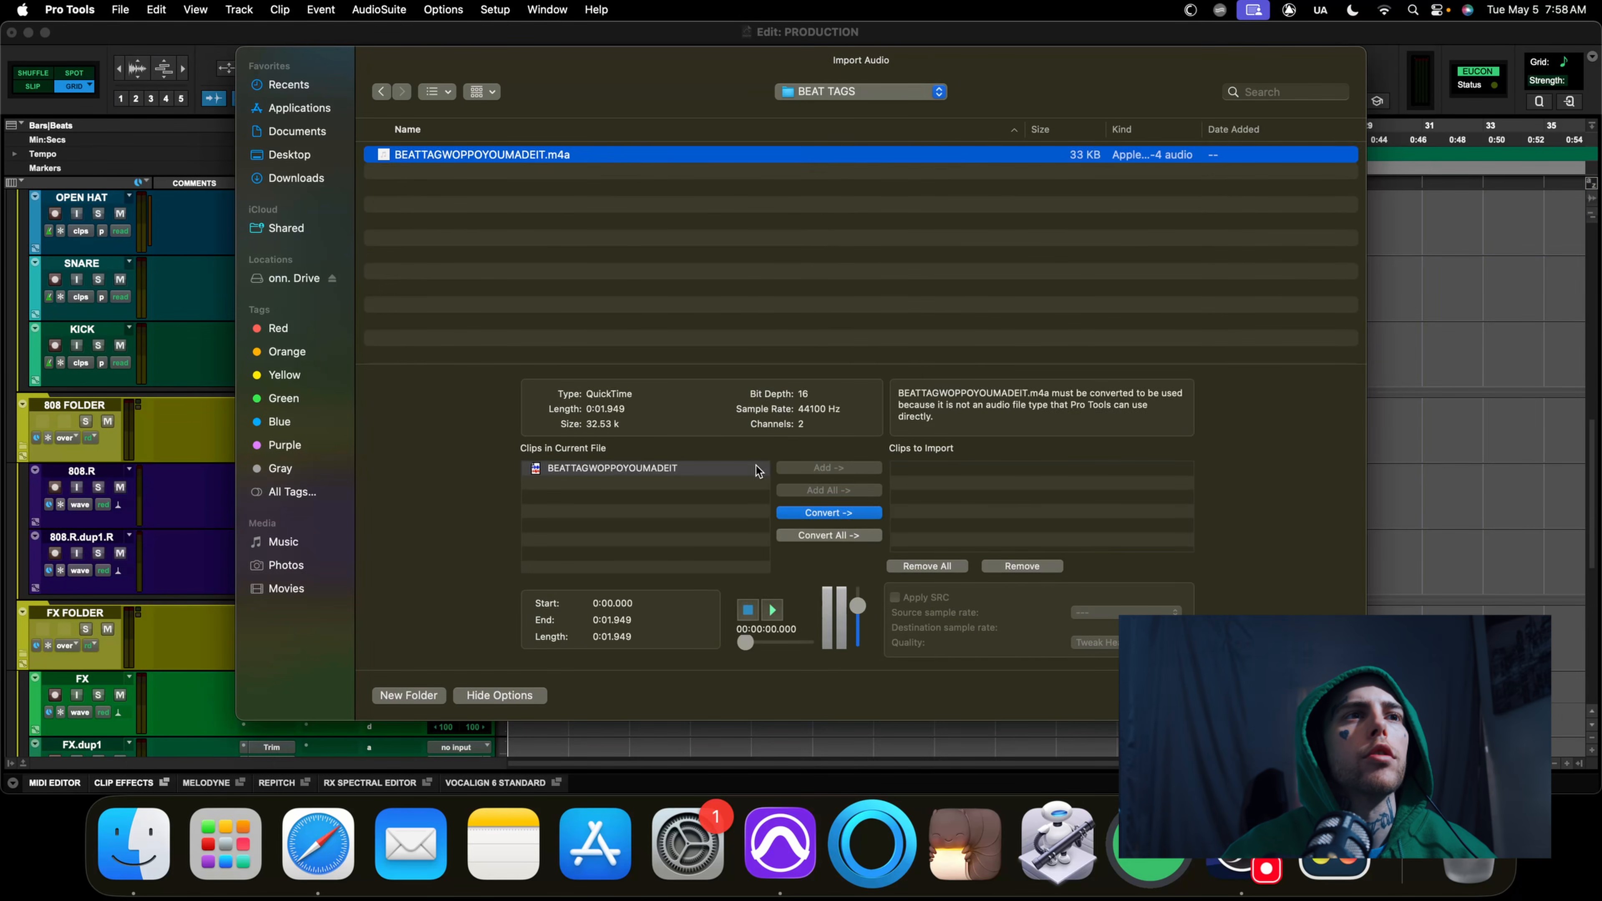
left_click(782, 513)
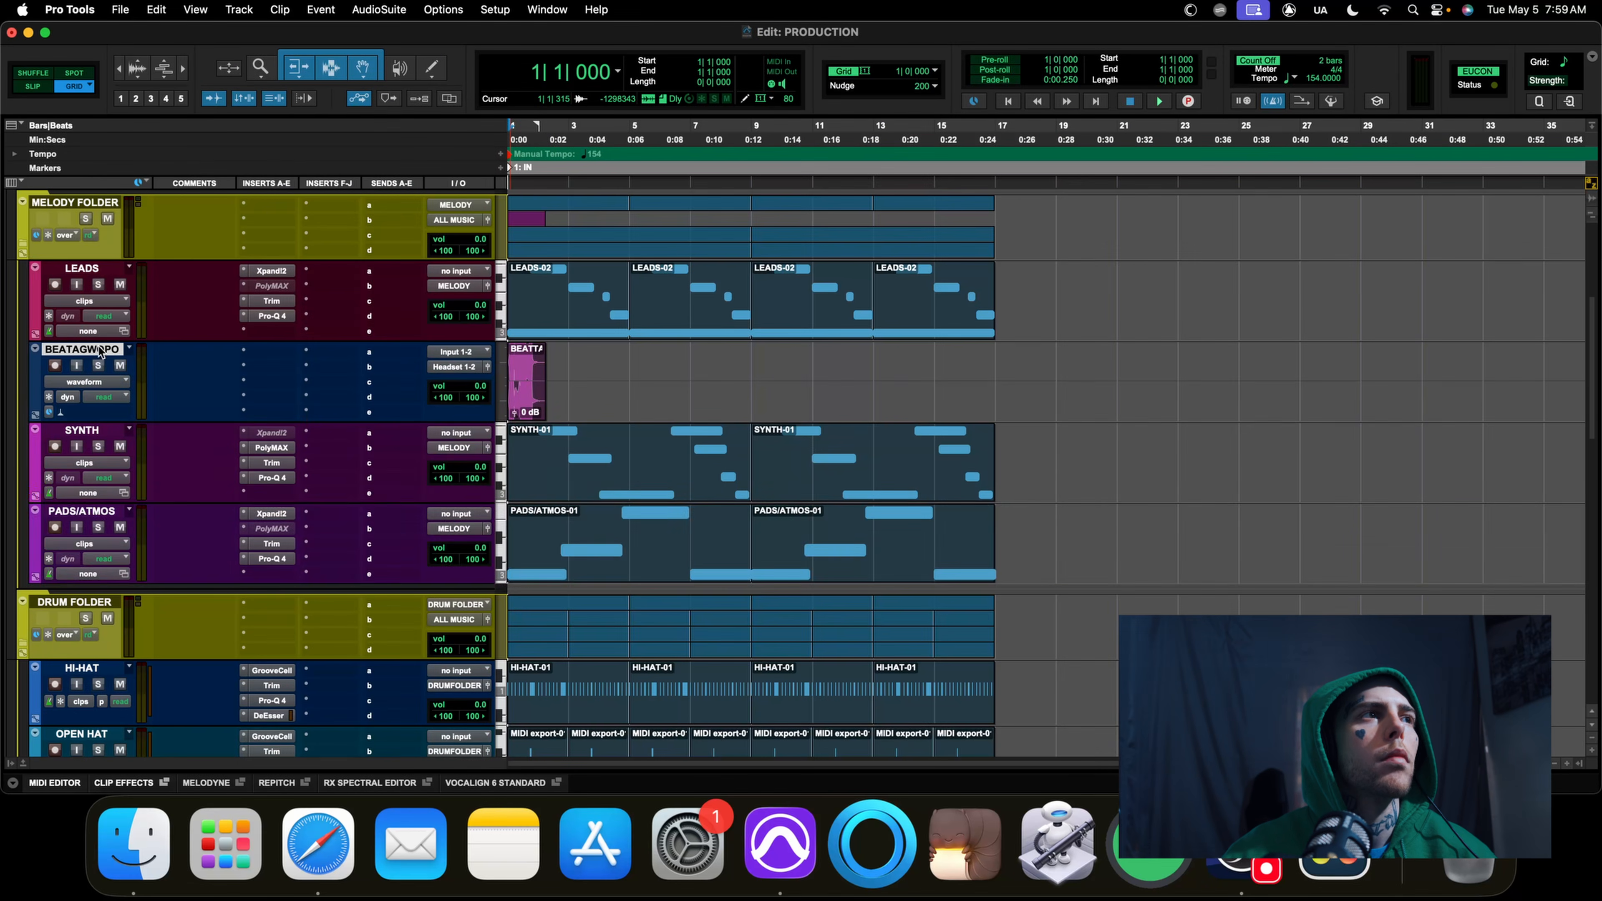
Move the imported beat tag track into the FX FOLDER, put its clip on the FX track and delete the emptied track
left_click_drag(95, 350, 183, 344)
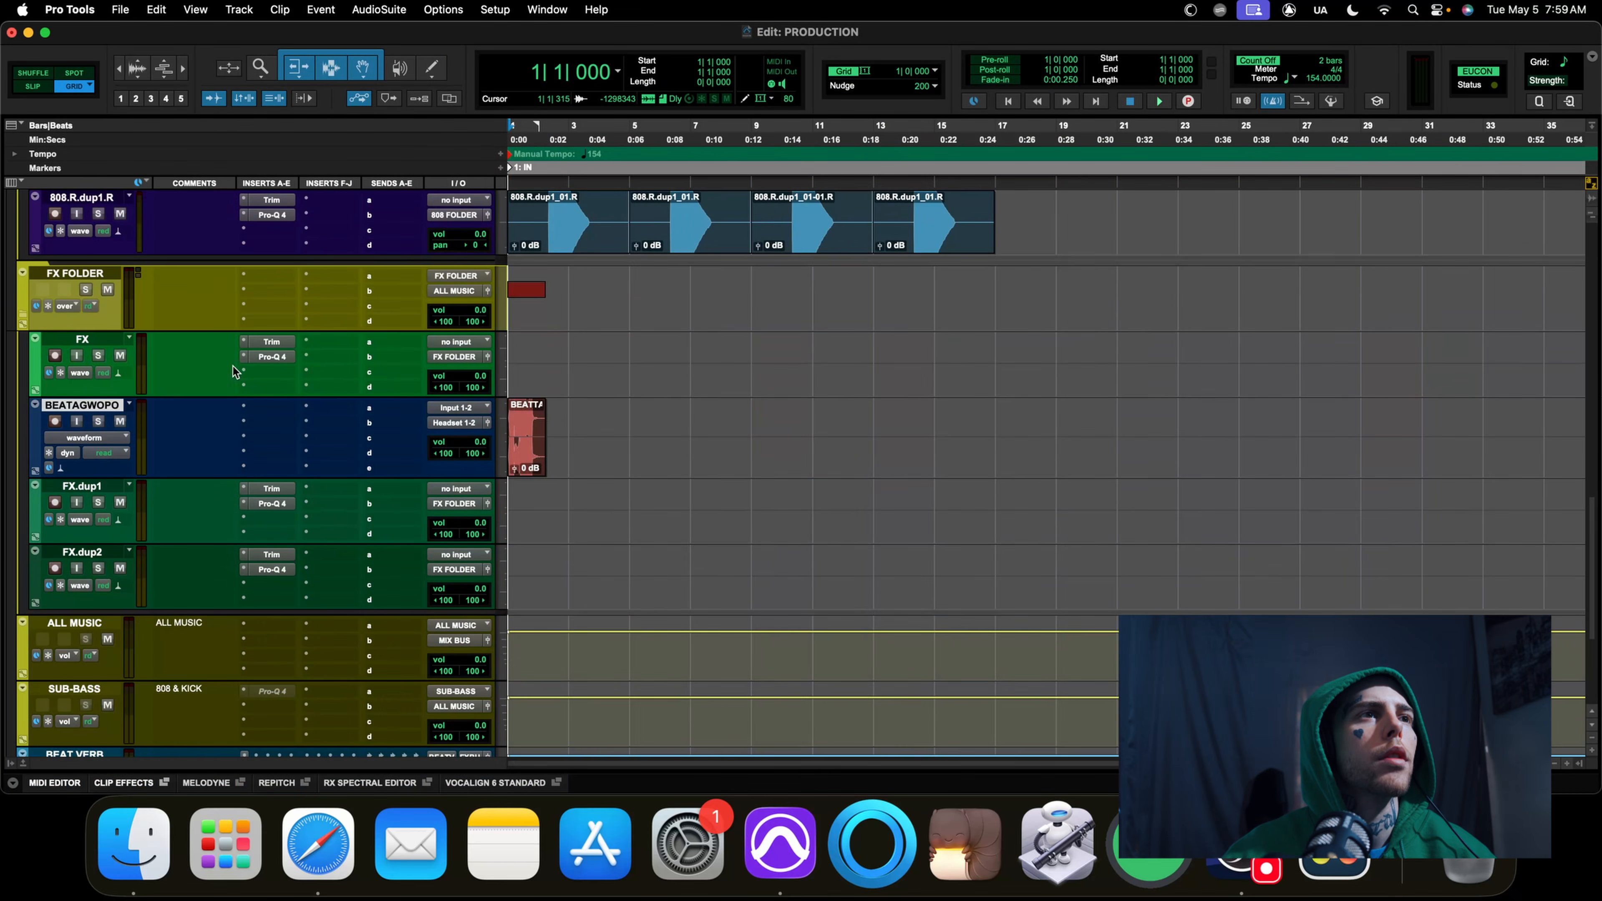
right_click(100, 404)
left_click(186, 689)
scroll(521, 584, "up", 5)
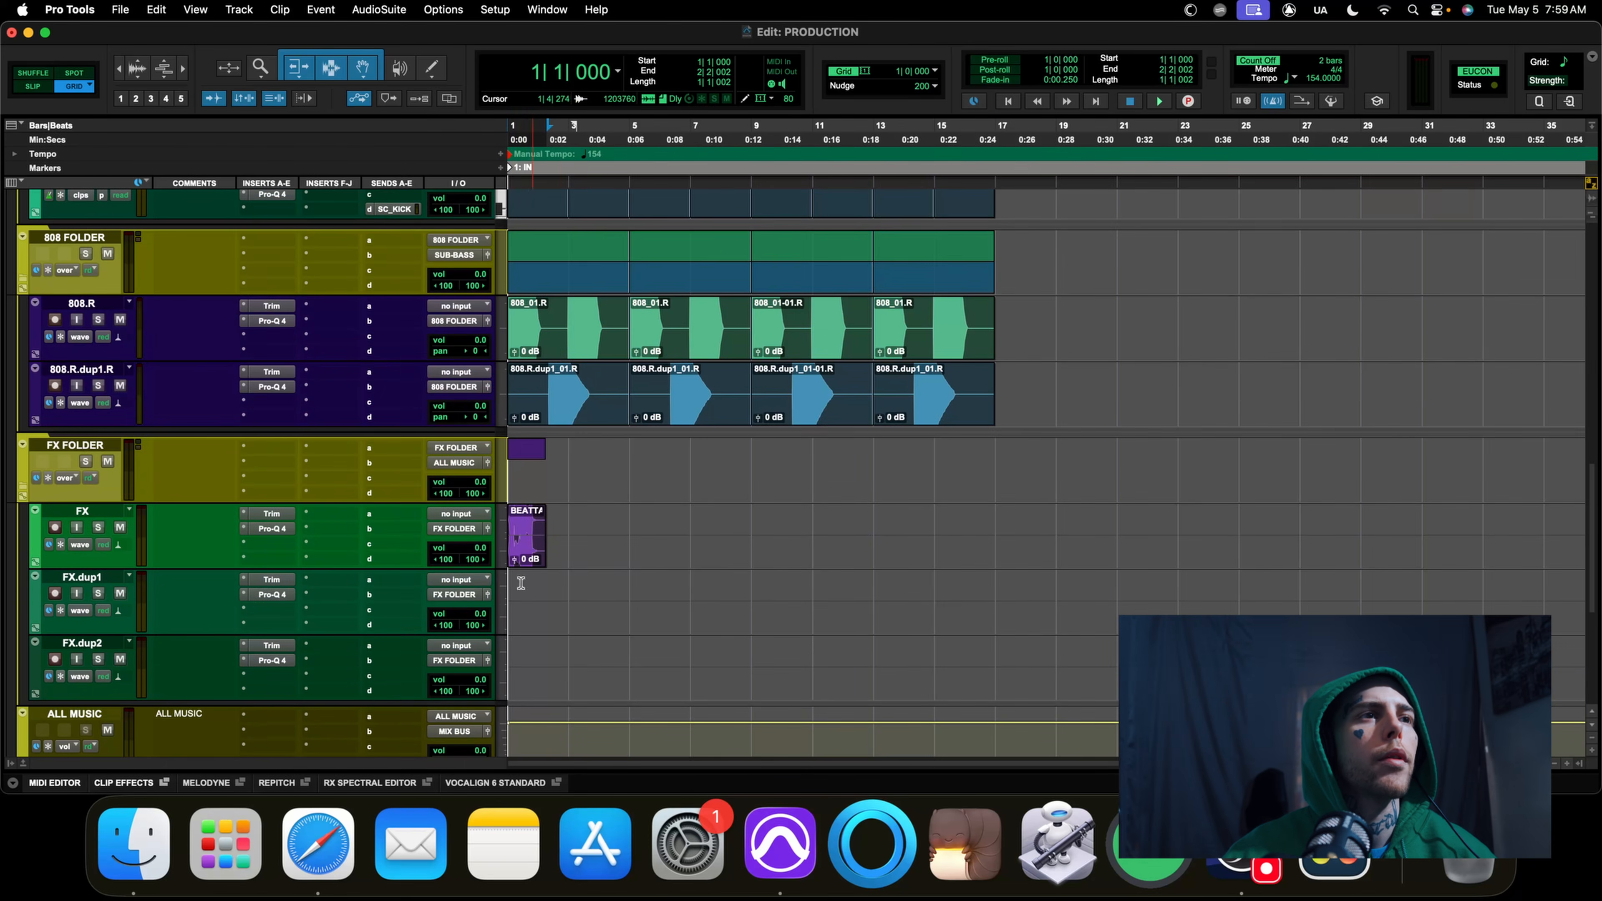
Delete the clips in bars 1 to 8 on the HI-HAT, OPEN HAT, SNARE, KICK, 808.R and 808.R.dup1.R tracks
left_click(590, 514)
scroll(687, 515, "up", 15)
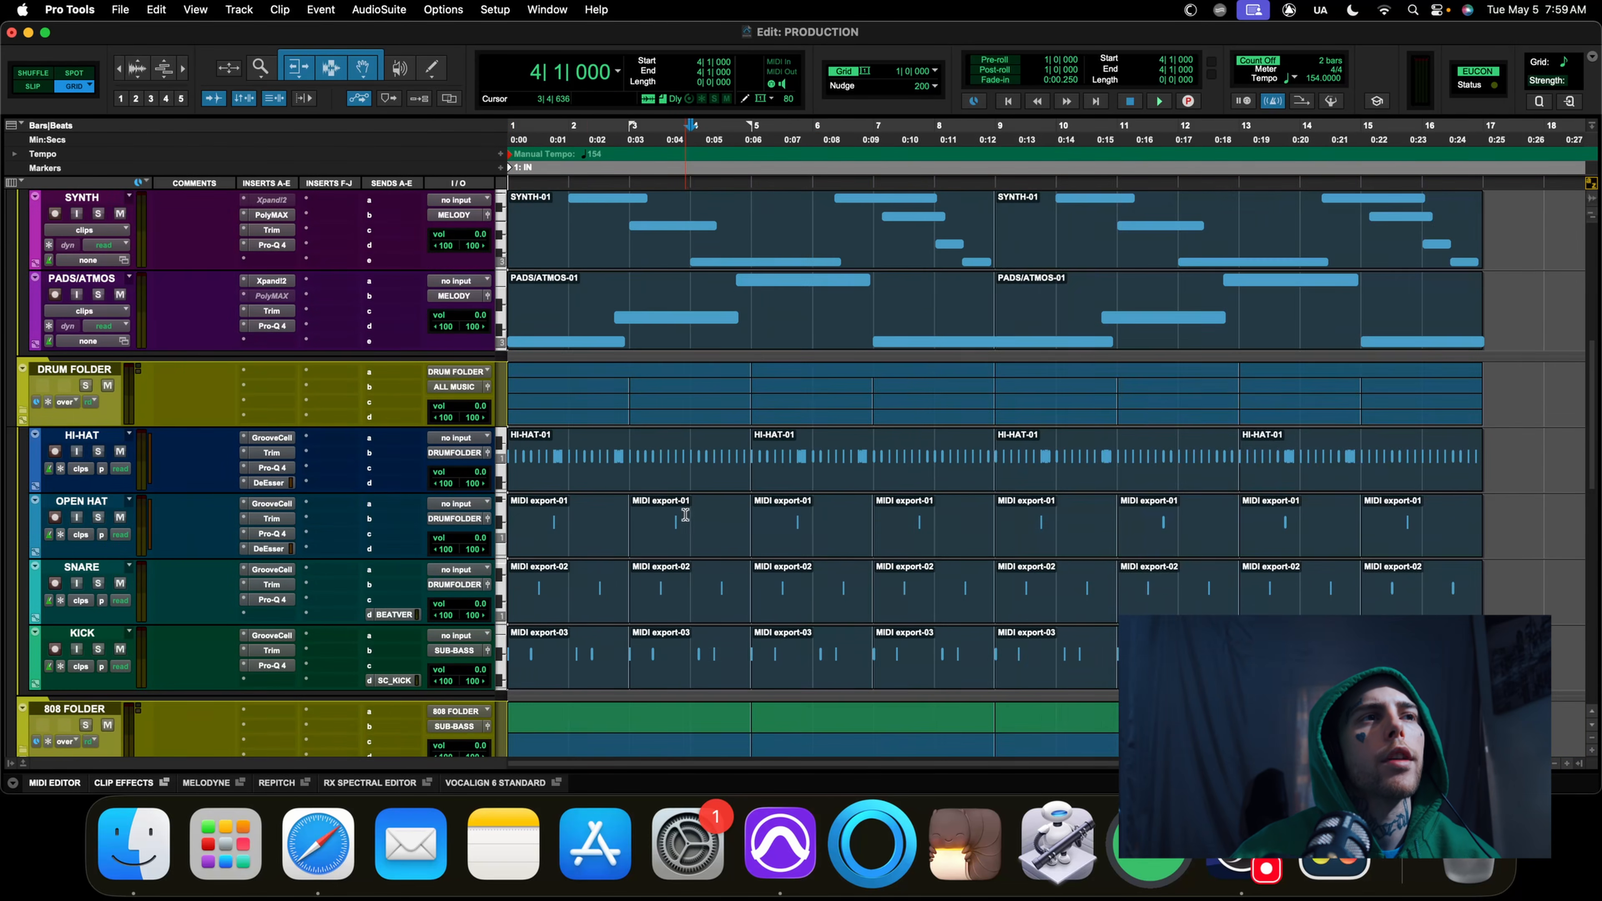
scroll(688, 516, "up", 5)
scroll(687, 515, "down", 6)
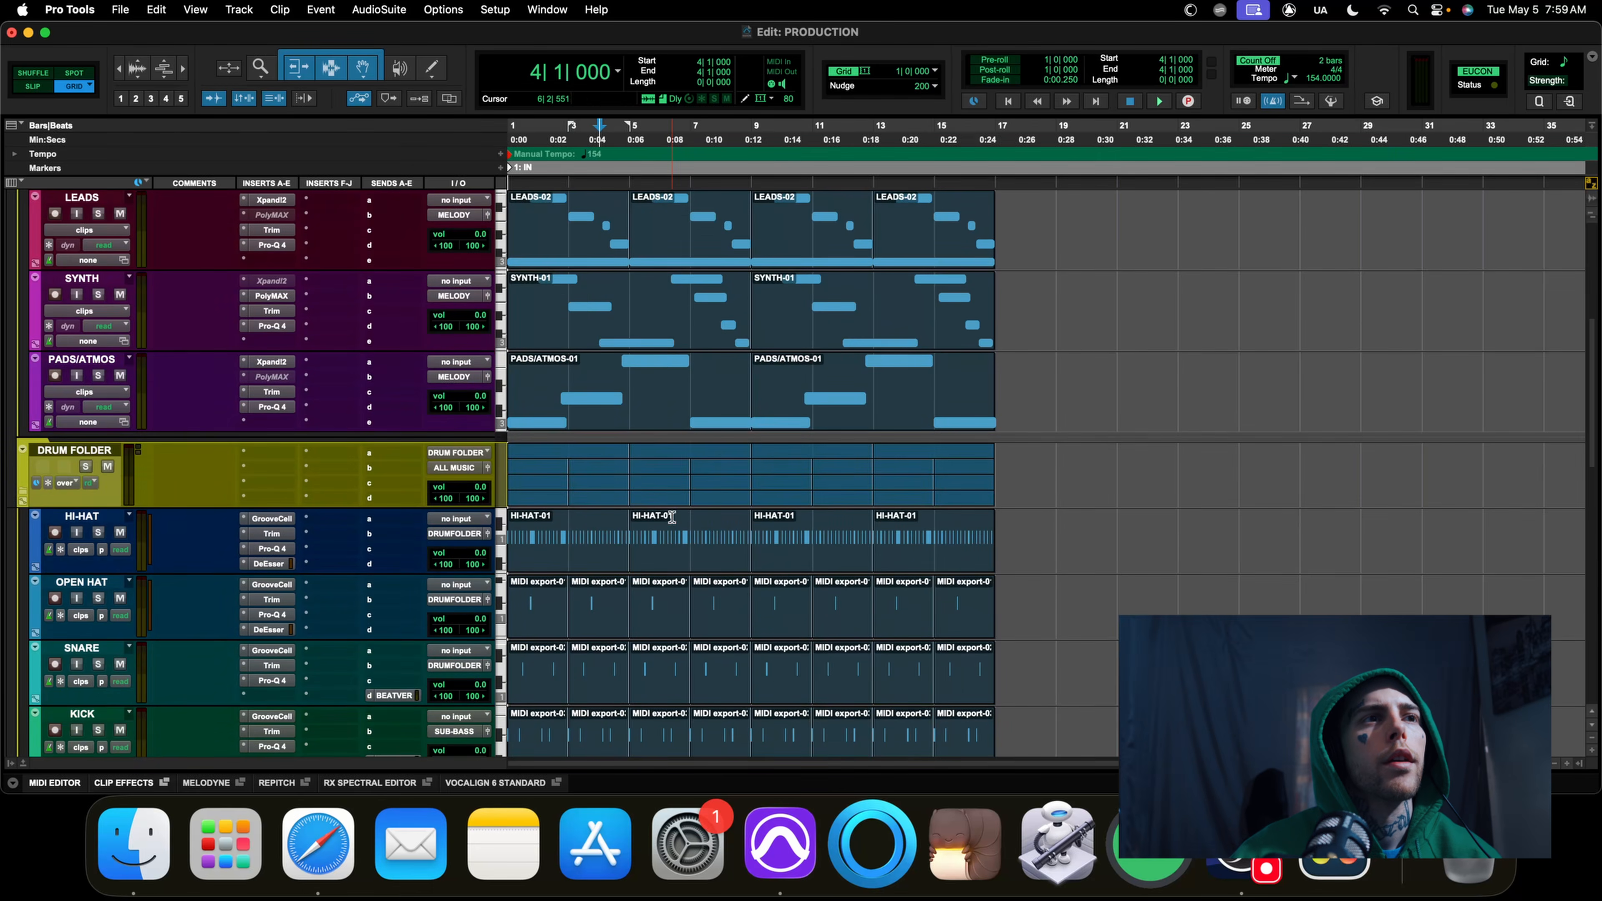
left_click(736, 472)
left_click(542, 680, "shift")
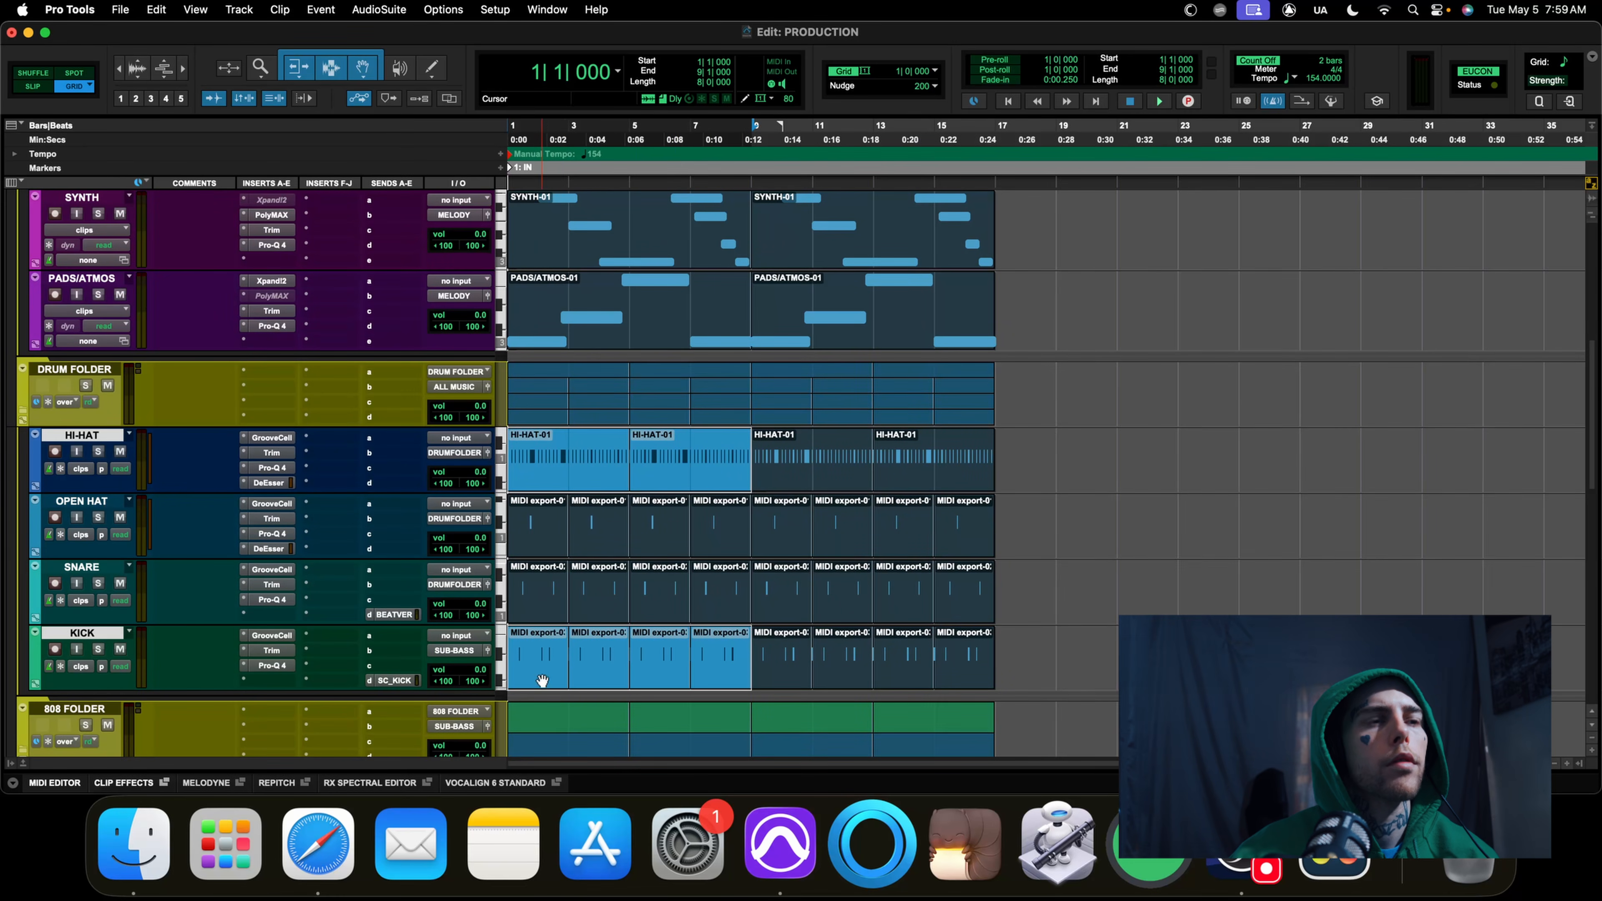
left_click(549, 611, "shift")
left_click(554, 550, "shift")
scroll(555, 625, "down", 4)
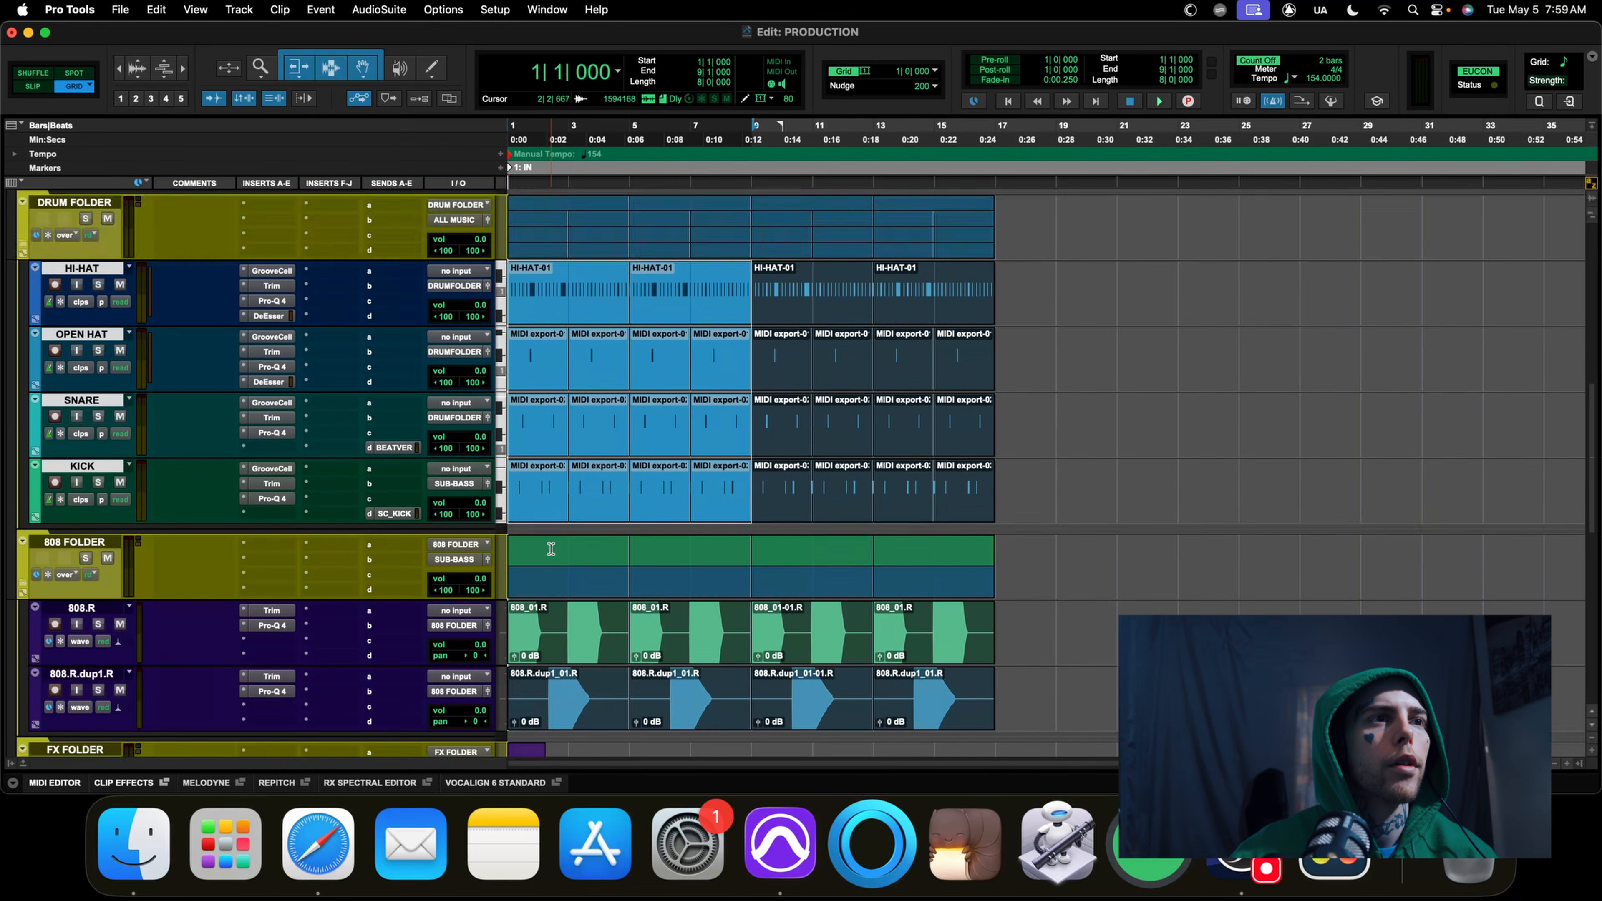
left_click(556, 642, "shift")
left_click(558, 590, "shift")
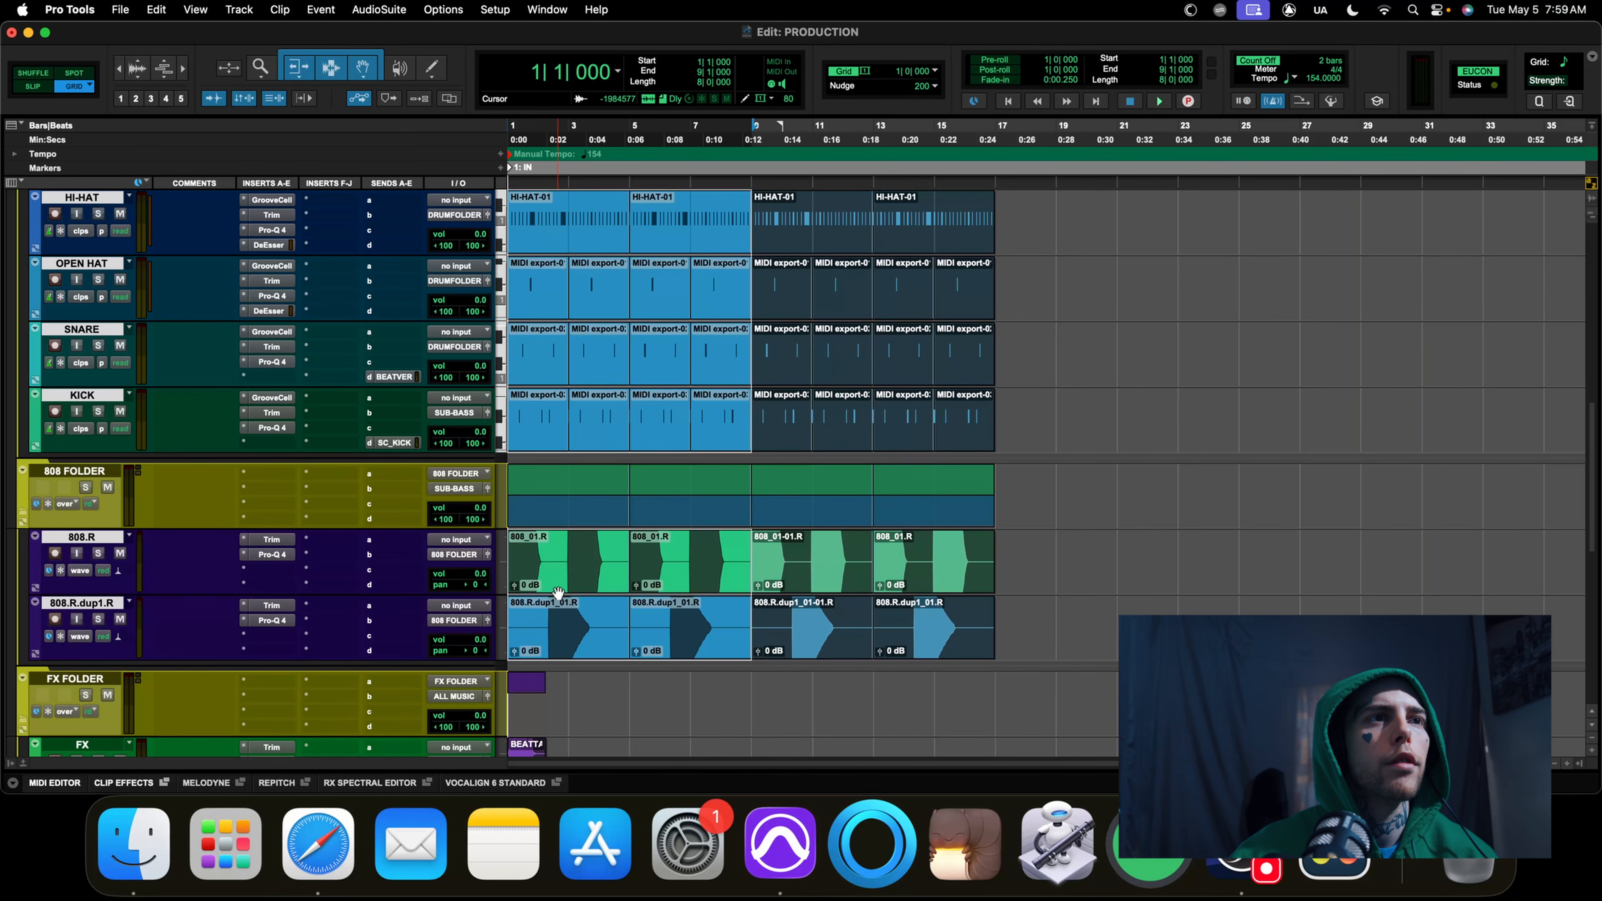
key("Delete")
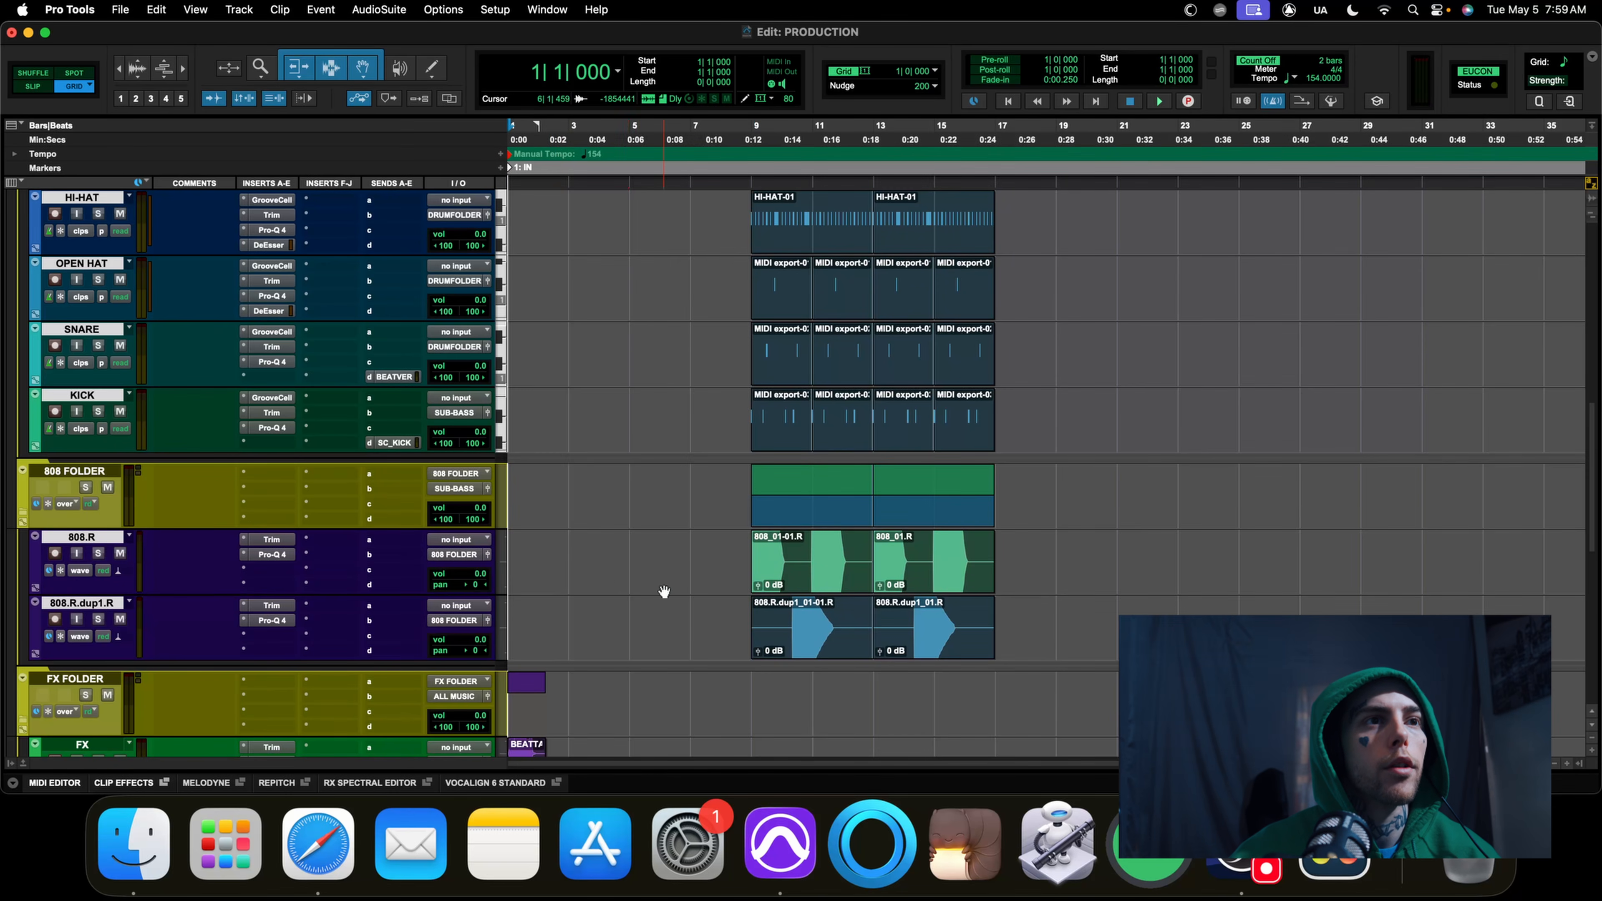
Audition the drumless intro from the session start and look over the melody, drum, 808 and FX tracks
scroll(664, 591, "up", 5)
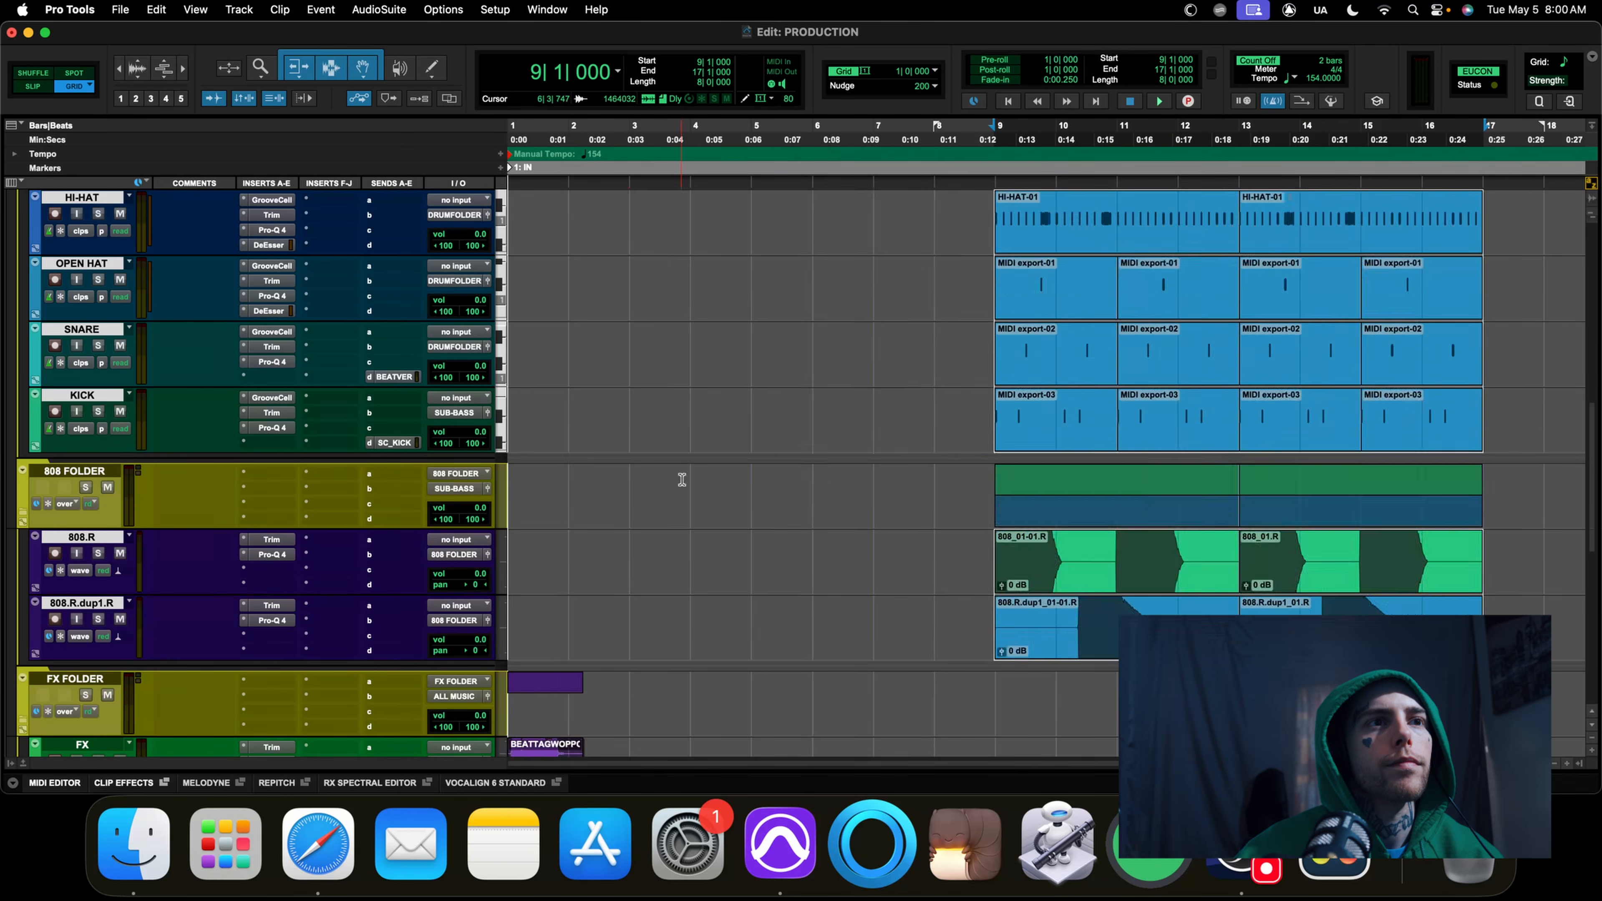
scroll(683, 481, "up", 5)
key("space")
key("space")
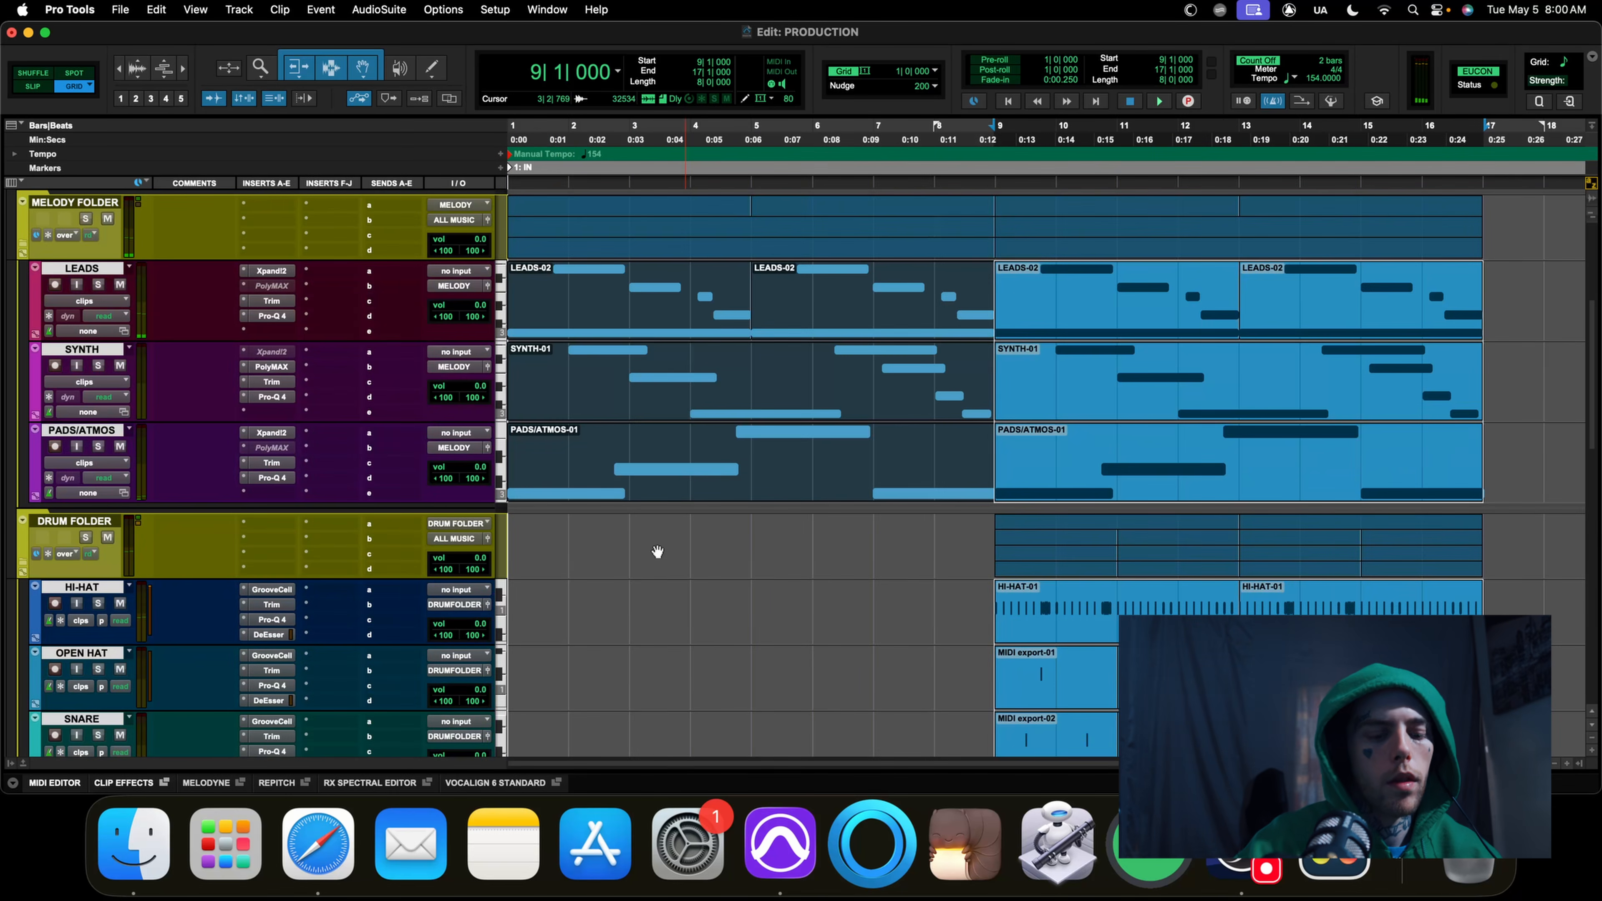
key("Return")
key("space")
key("r")
key("r")
scroll(656, 549, "down", 8)
key("space")
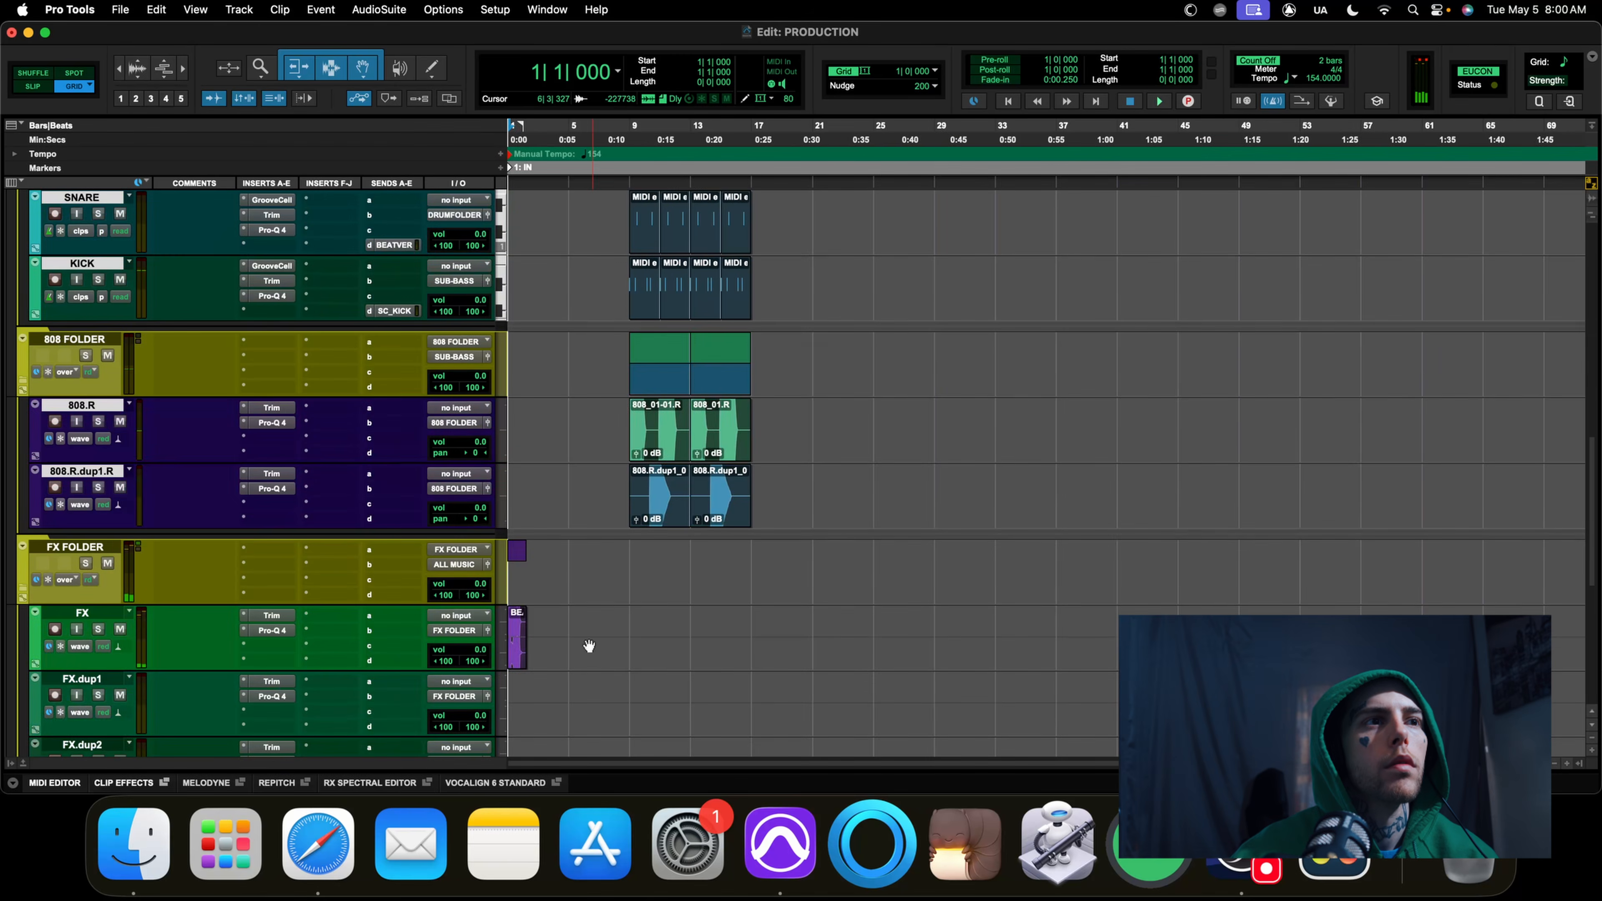
Move the beat tag clip on the FX track to around bar 8, leading into the drum entry at bar 9
key("t")
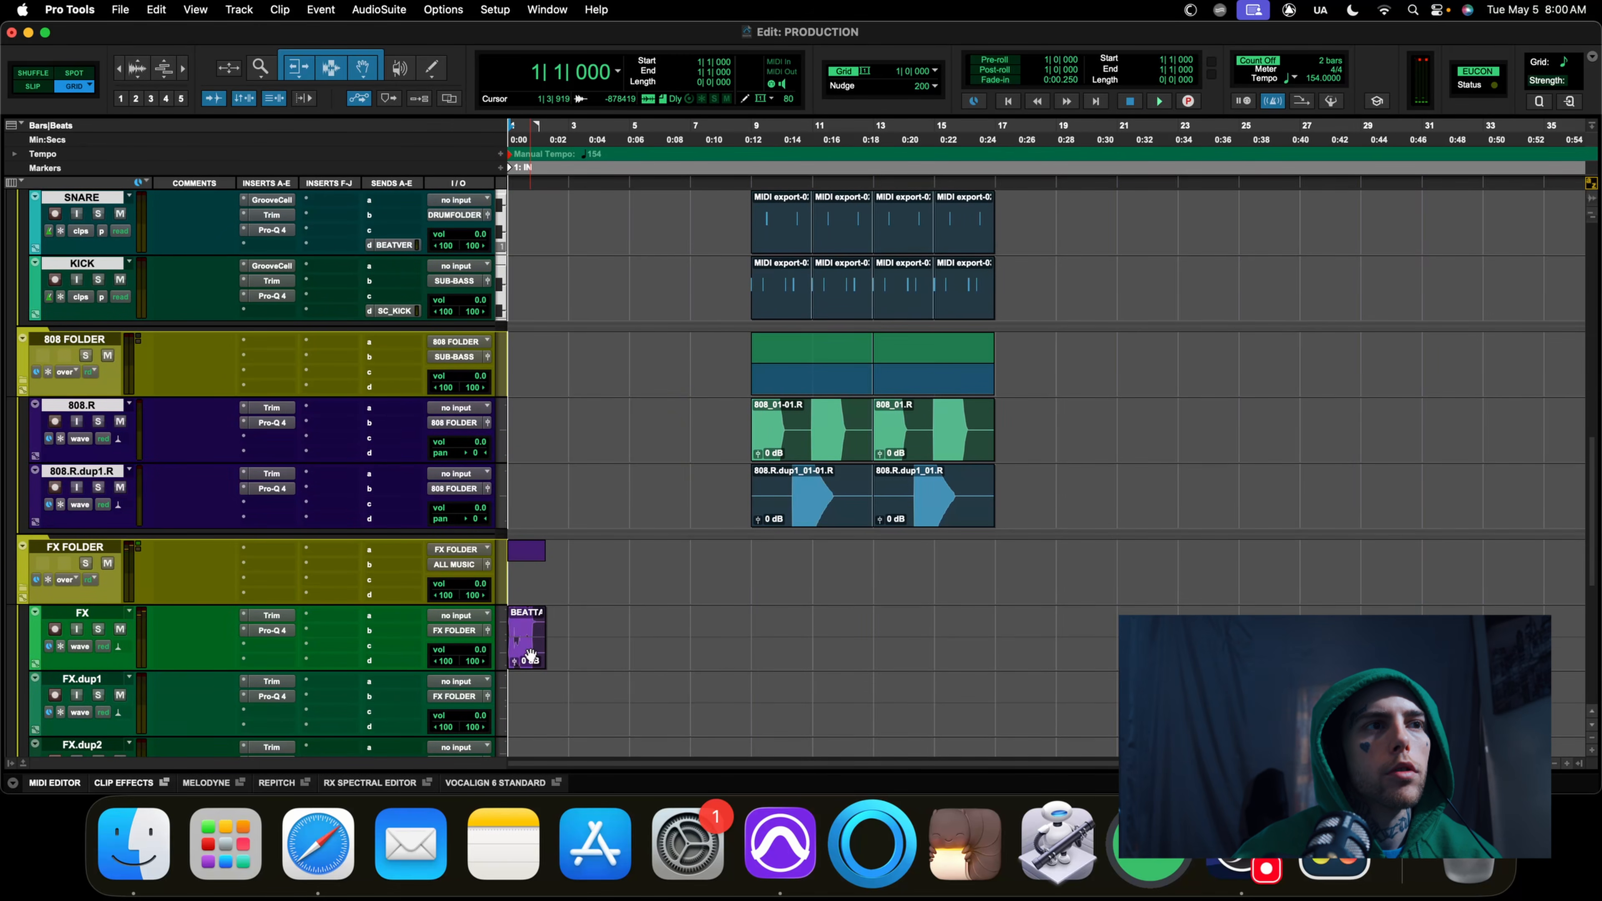
left_click_drag(529, 656, 727, 662)
key("space")
key("space")
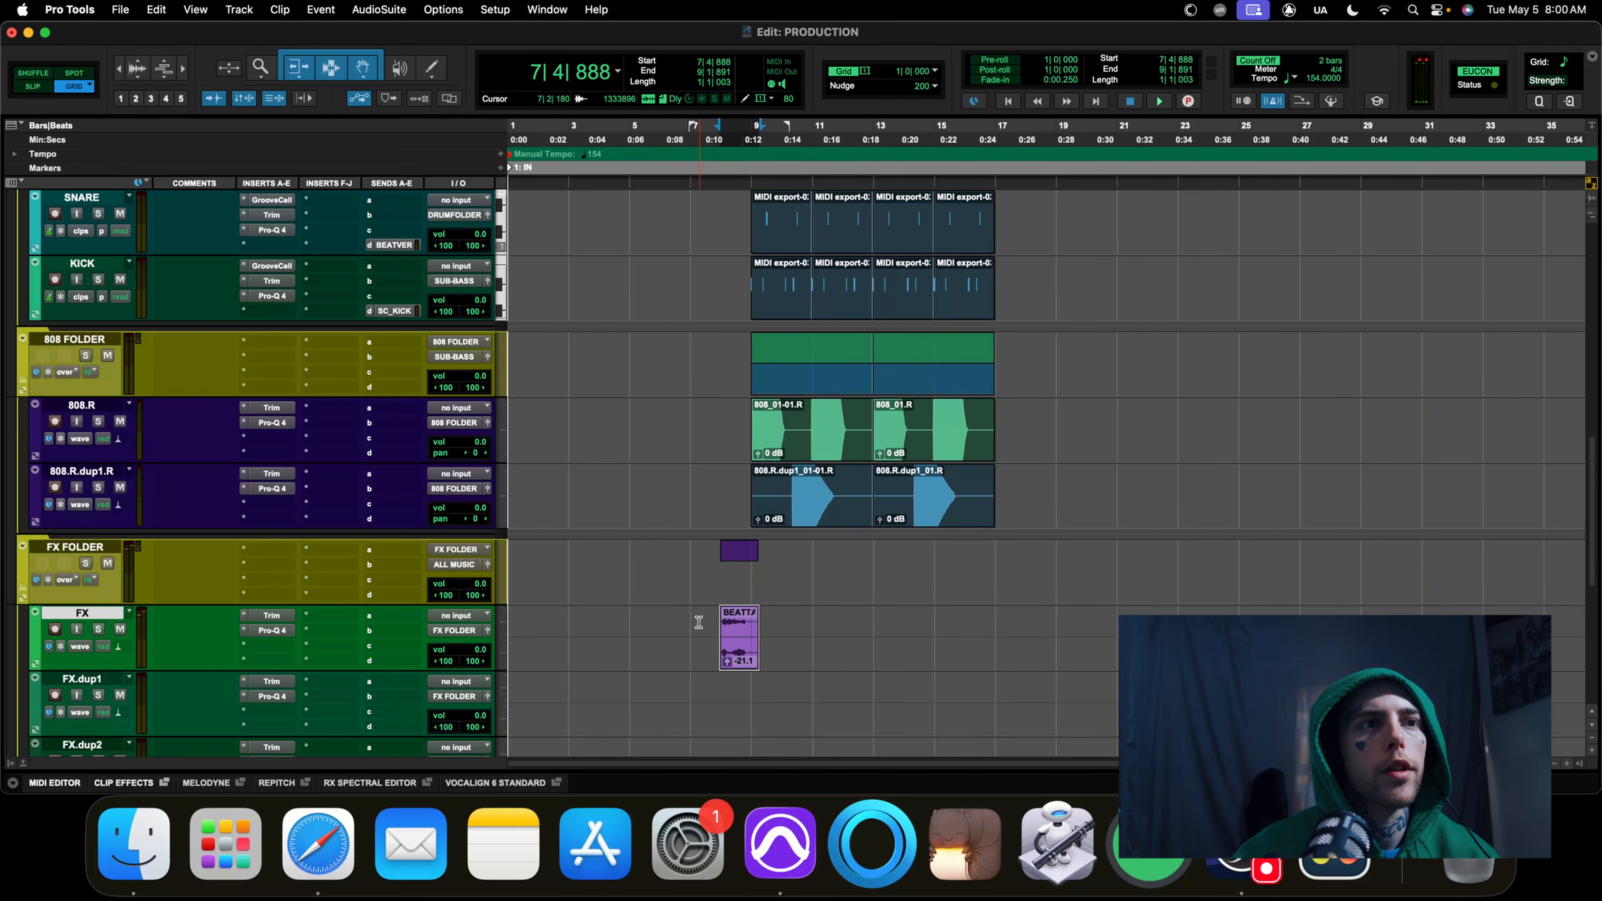
Audition the drum entry from bar 7, raise the beat tag clip's gain and check the FX track's Trim plug-in
left_click(698, 622)
key("space")
scroll(696, 623, "up", 5)
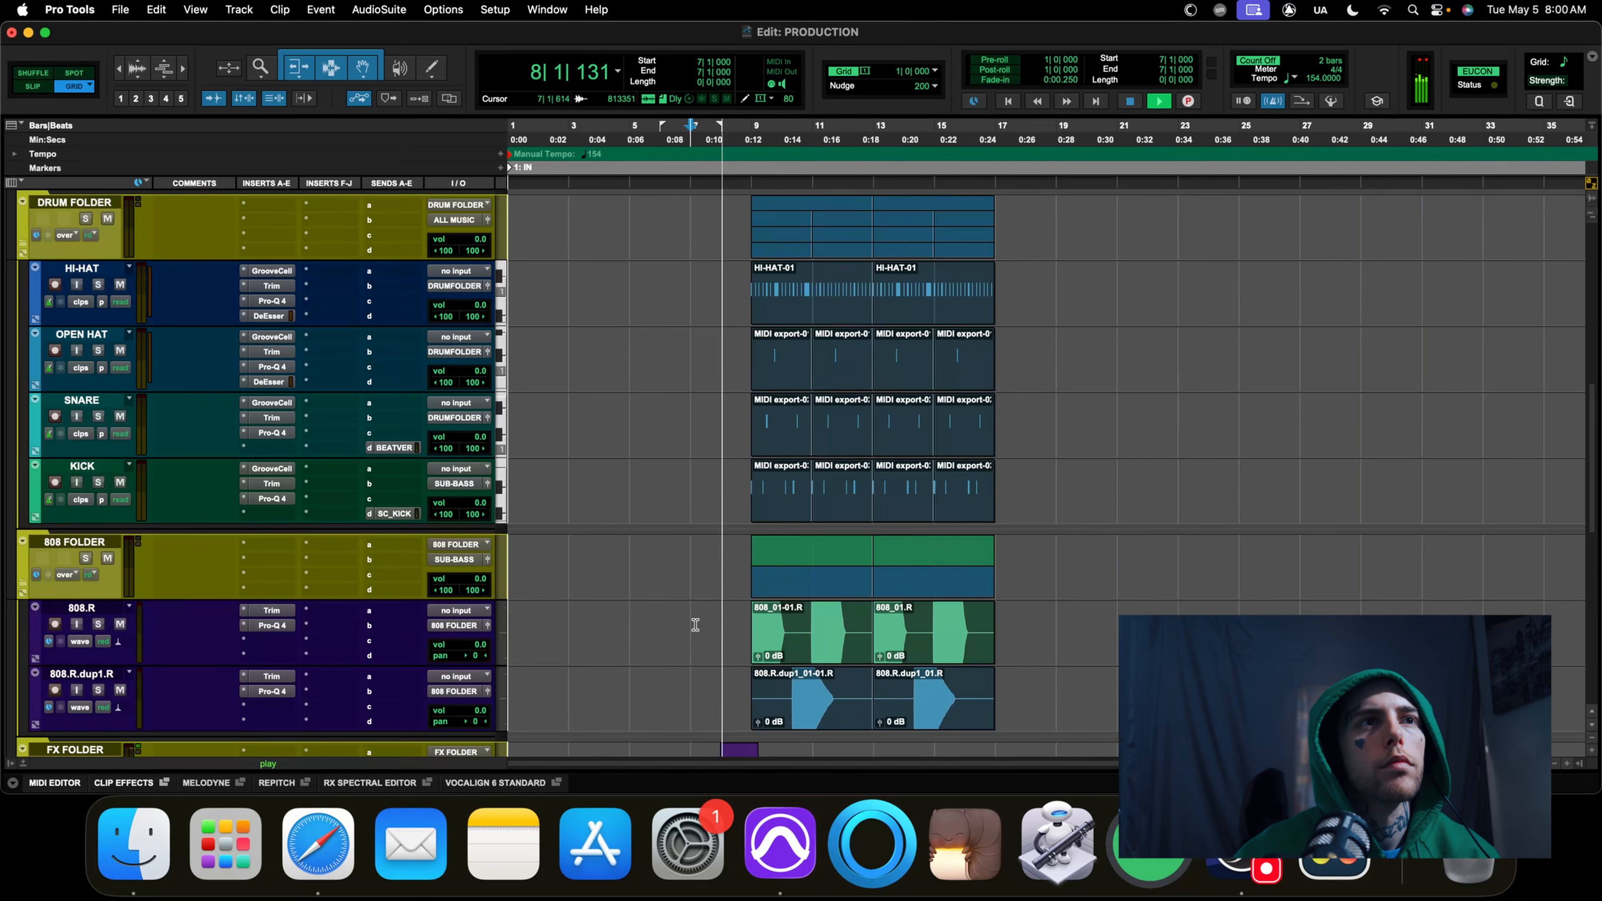
scroll(707, 621, "down", 8)
key("space")
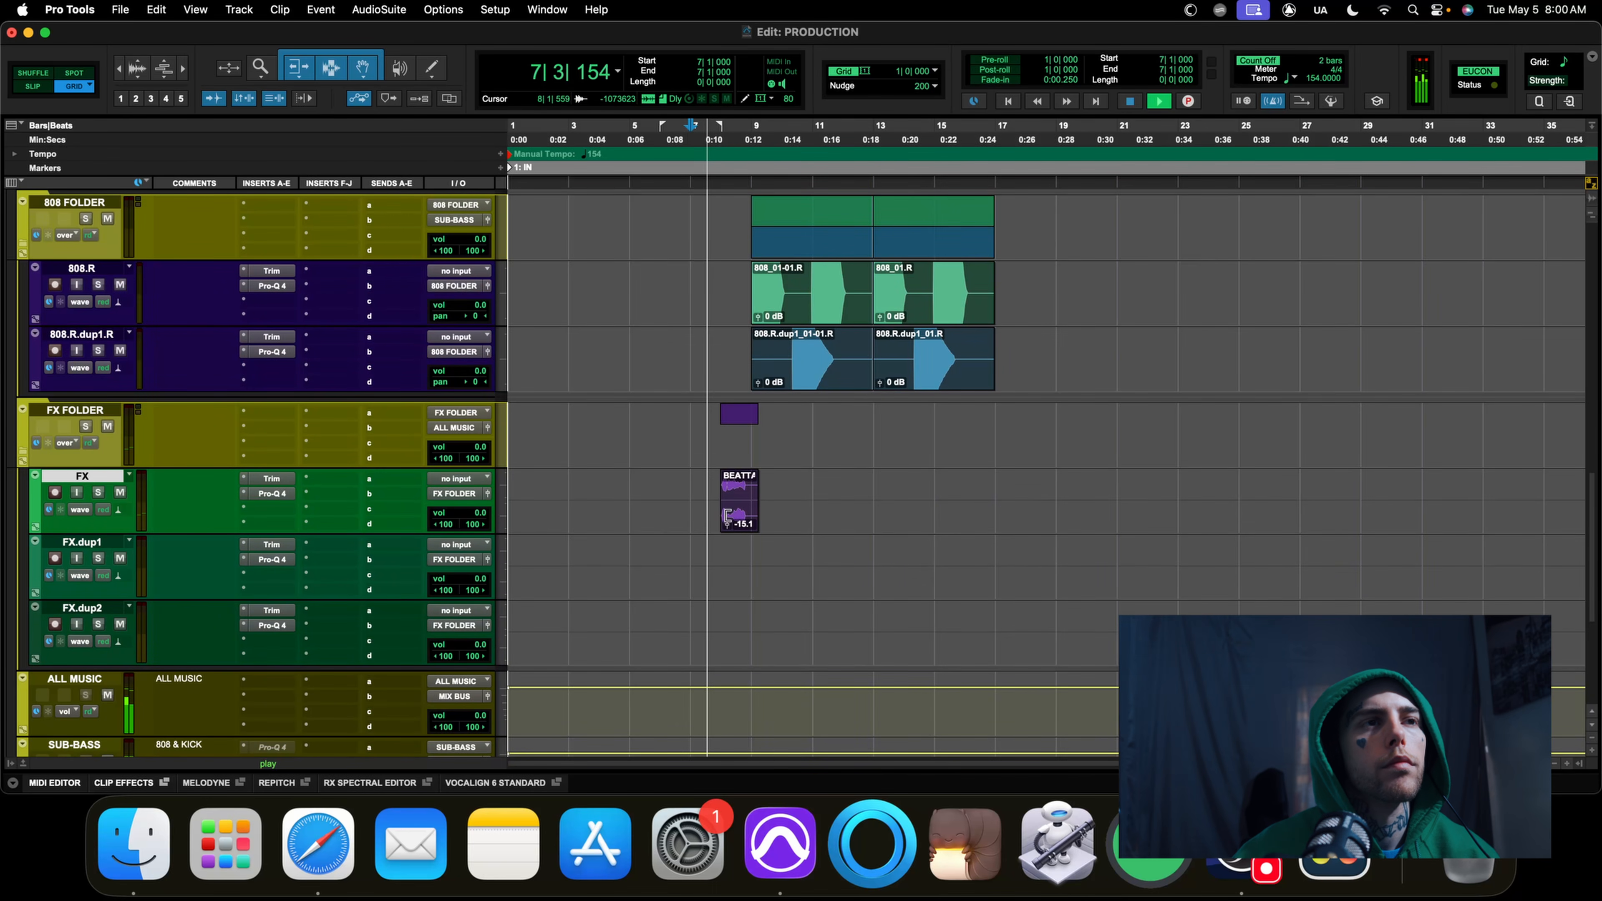
left_click_drag(727, 522, 729, 524)
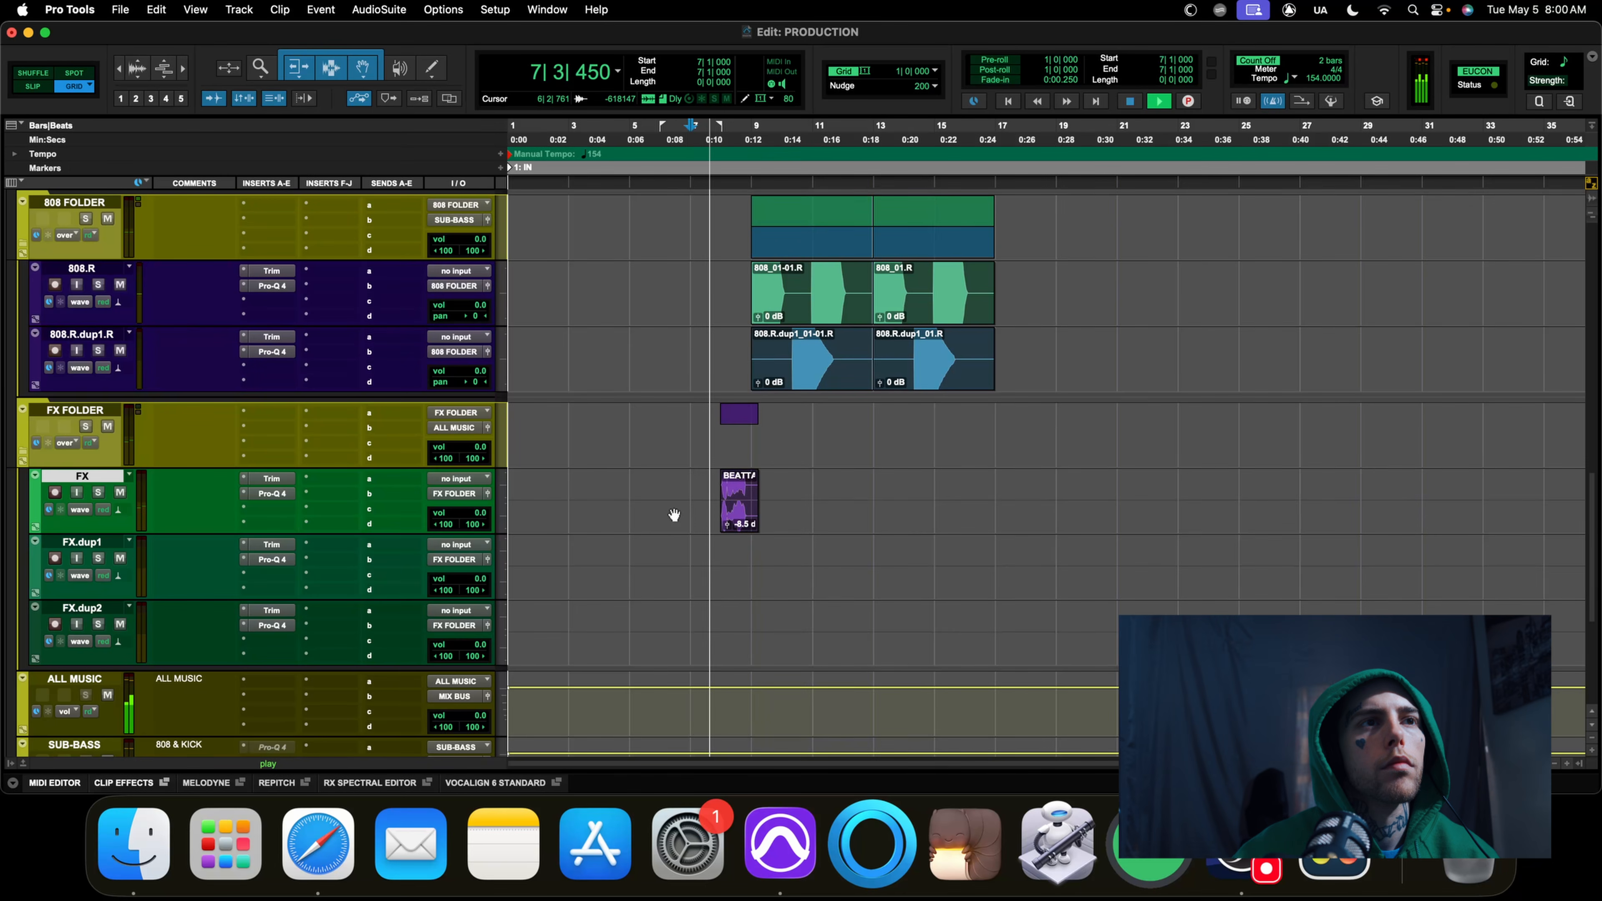
left_click(264, 480)
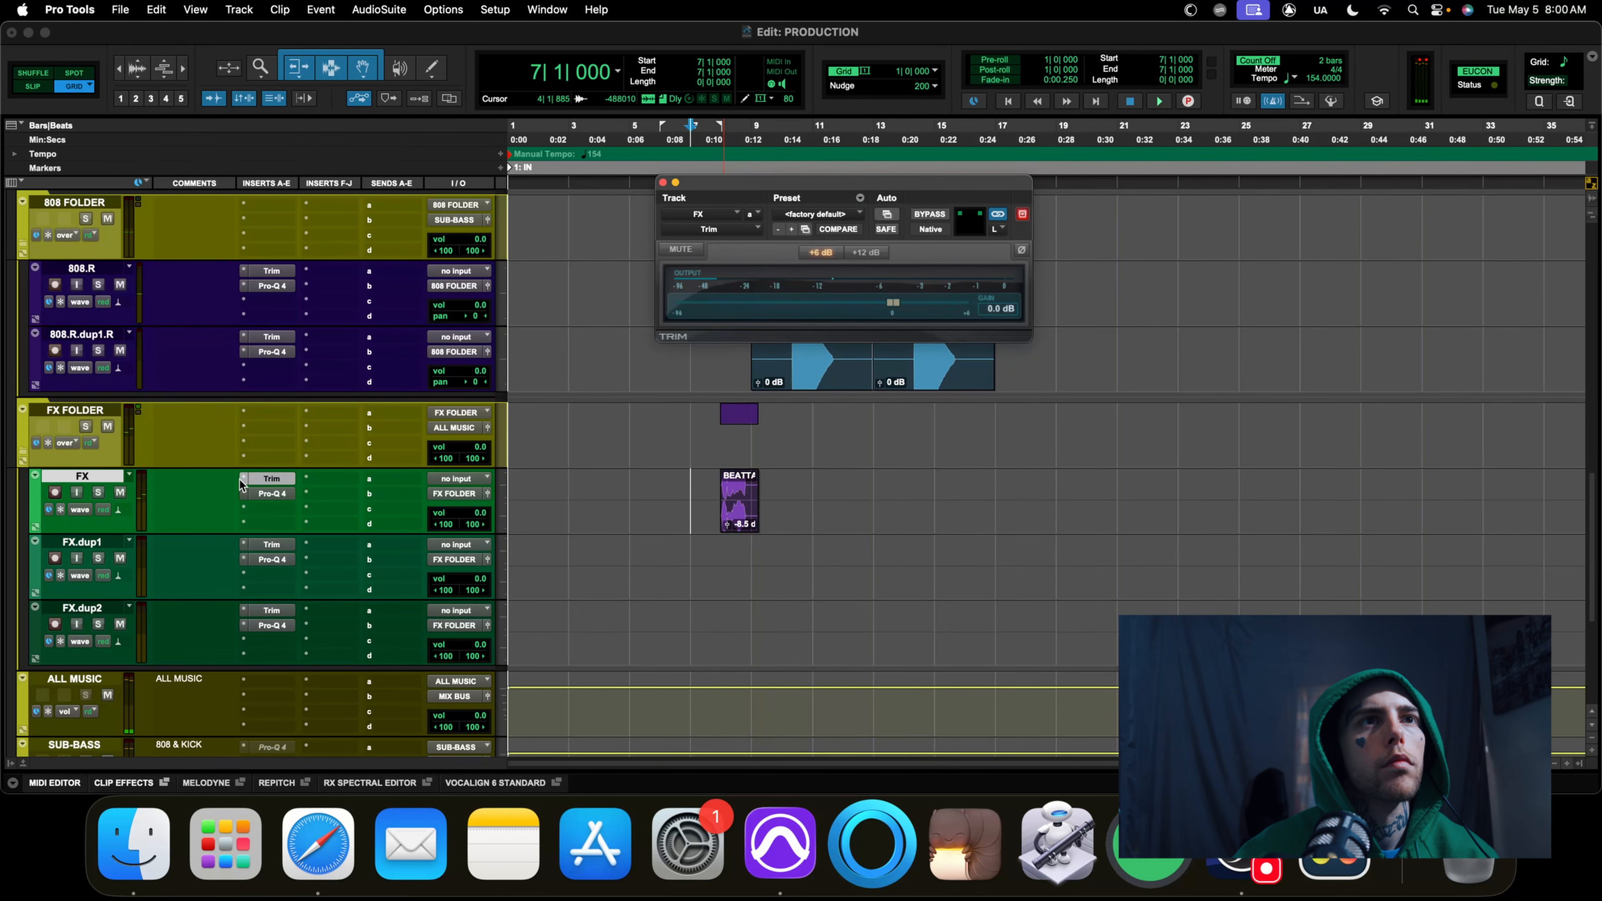
left_click(662, 184)
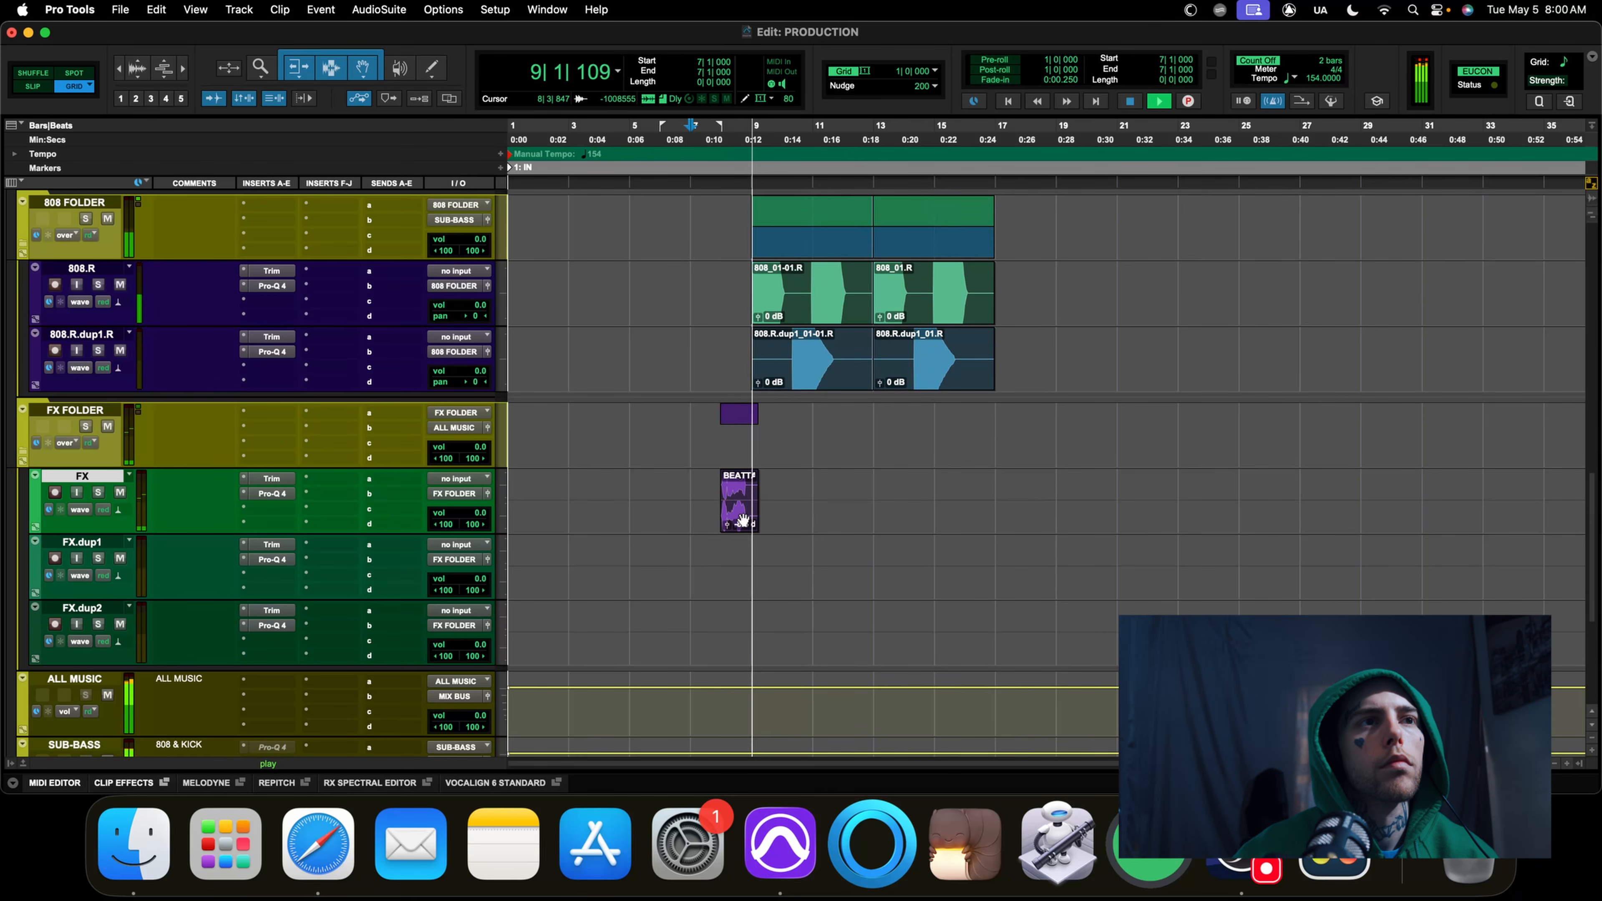
Repeat the bars 9 to 16 clips on the LEADS, SYNTH and PADS/ATMOS tracks up to bar 49
scroll(744, 519, "up", 10)
key("r")
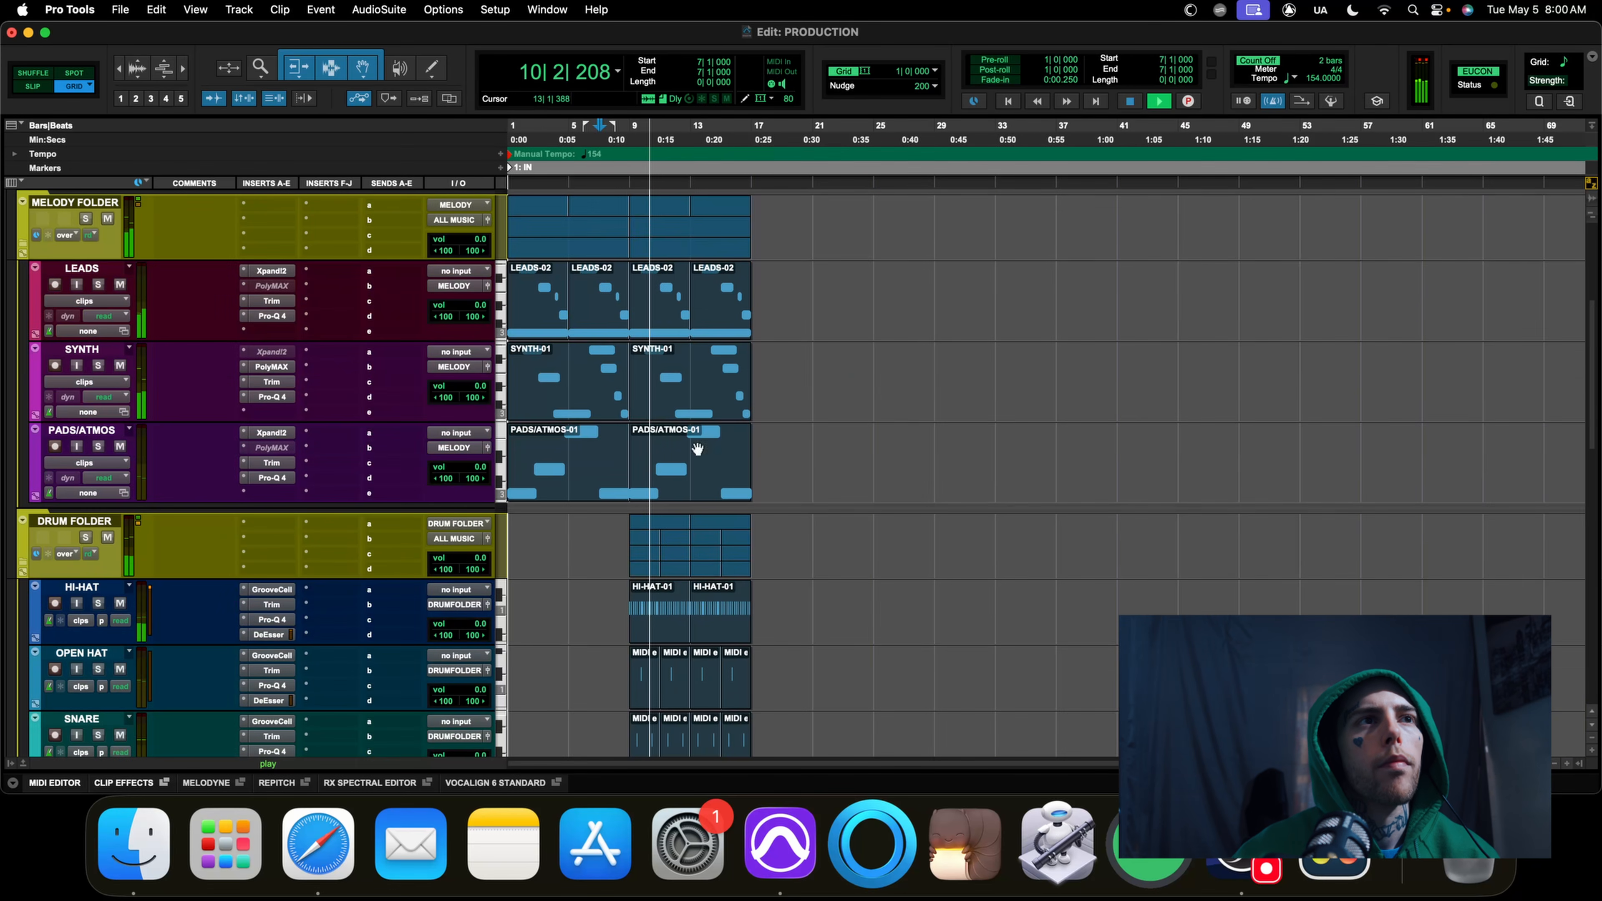
left_click(666, 329)
left_click(711, 487, "shift")
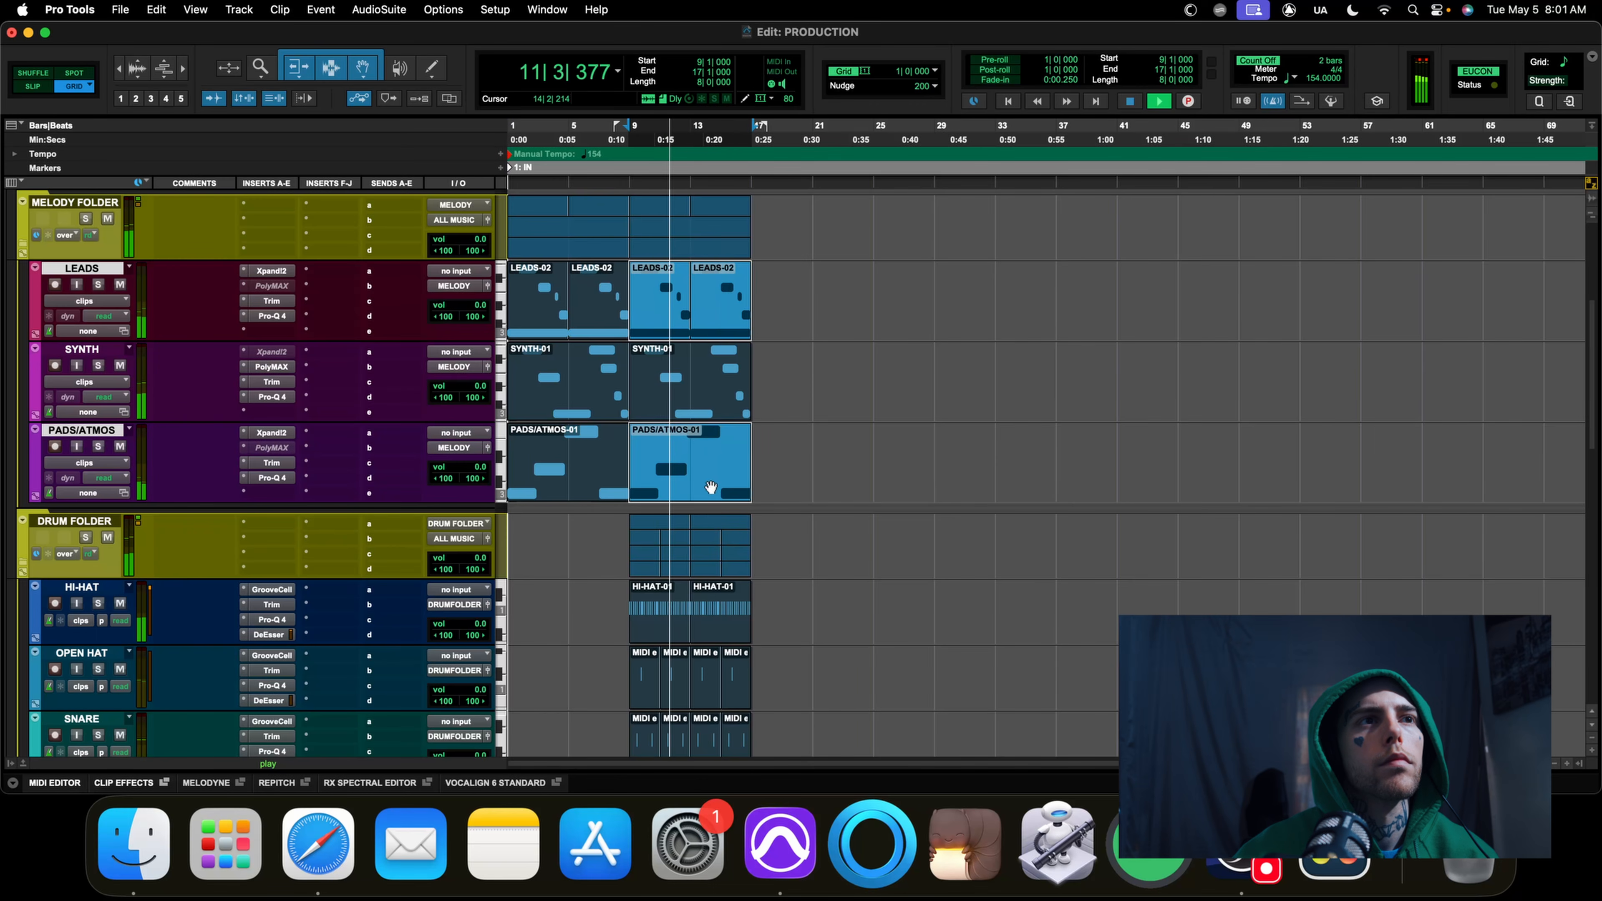
left_click(718, 419, "shift")
scroll(717, 421, "down", 5)
scroll(717, 421, "up", 4)
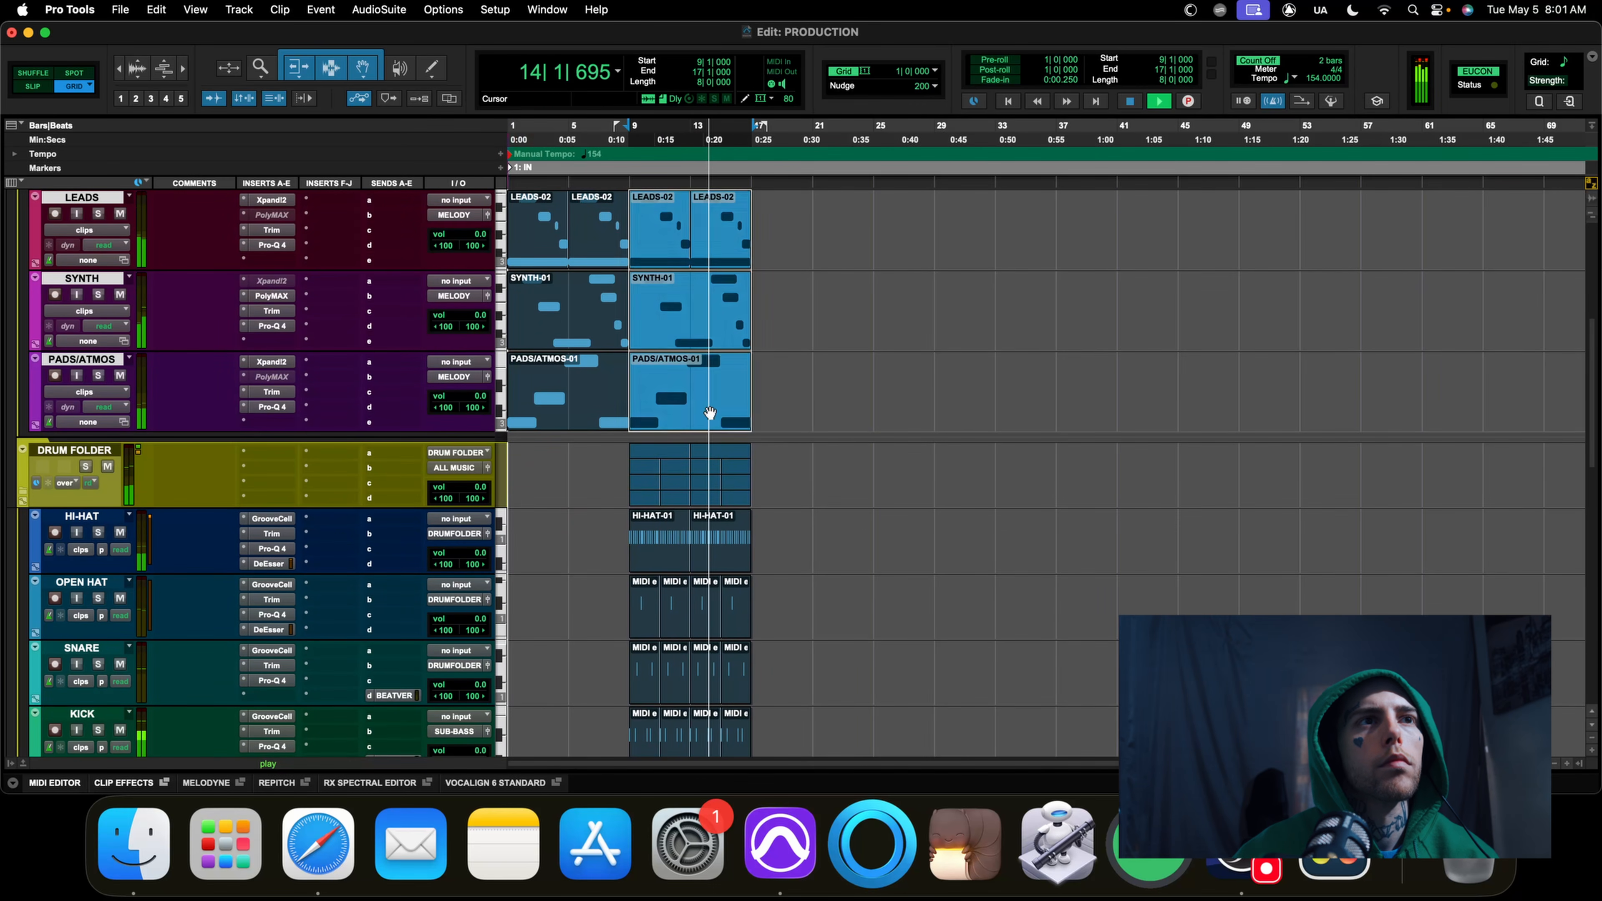
left_click_drag(710, 414, 1169, 403)
scroll(984, 509, "up", 2)
Repeat the bars 9 to 16 clips on the HI-HAT, OPEN HAT, SNARE and KICK tracks up to bar 49
scroll(914, 496, "down", 4)
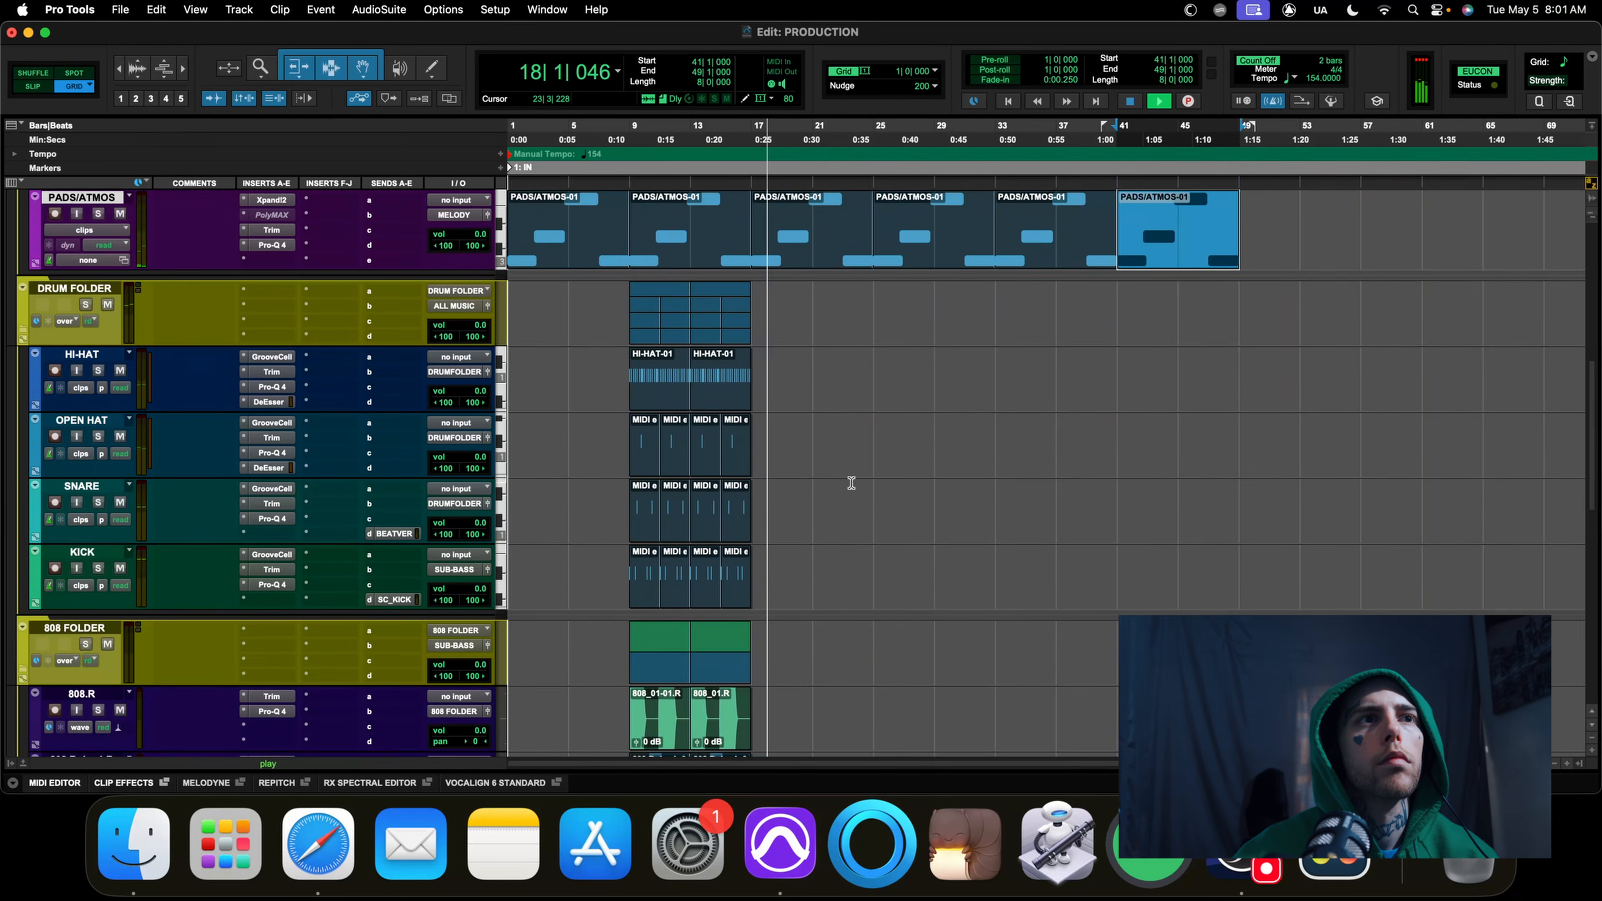
scroll(814, 474, "up", 2)
scroll(799, 472, "down", 1)
key("space")
left_click(666, 405)
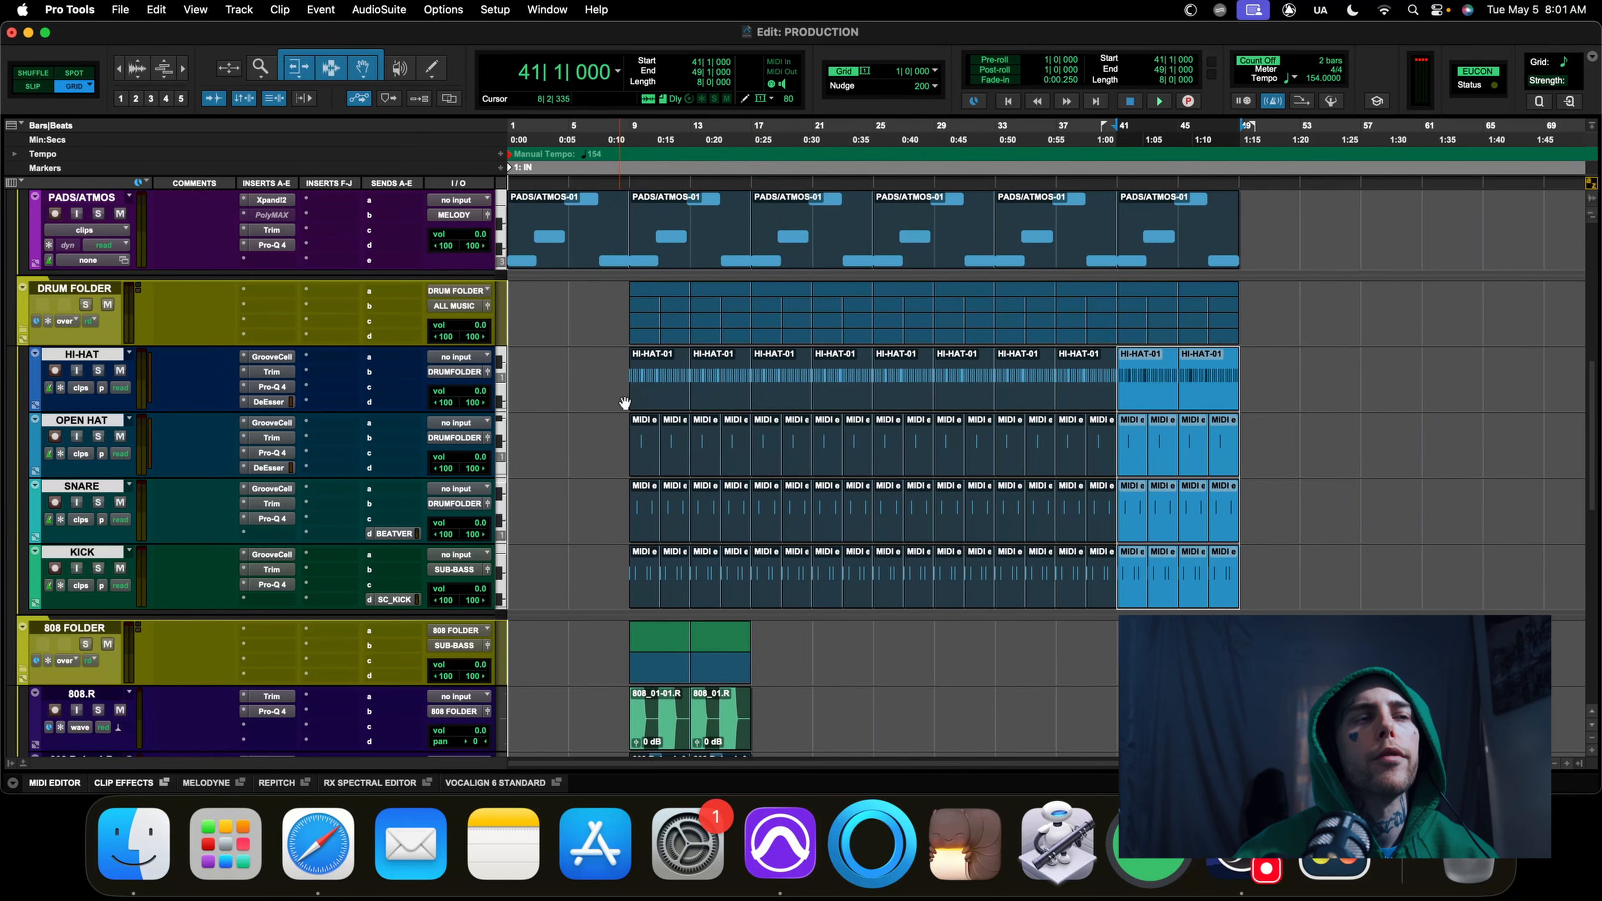
Add a marker named C1 at bar 9 and a marker named V1 at bar 17
left_click(722, 393)
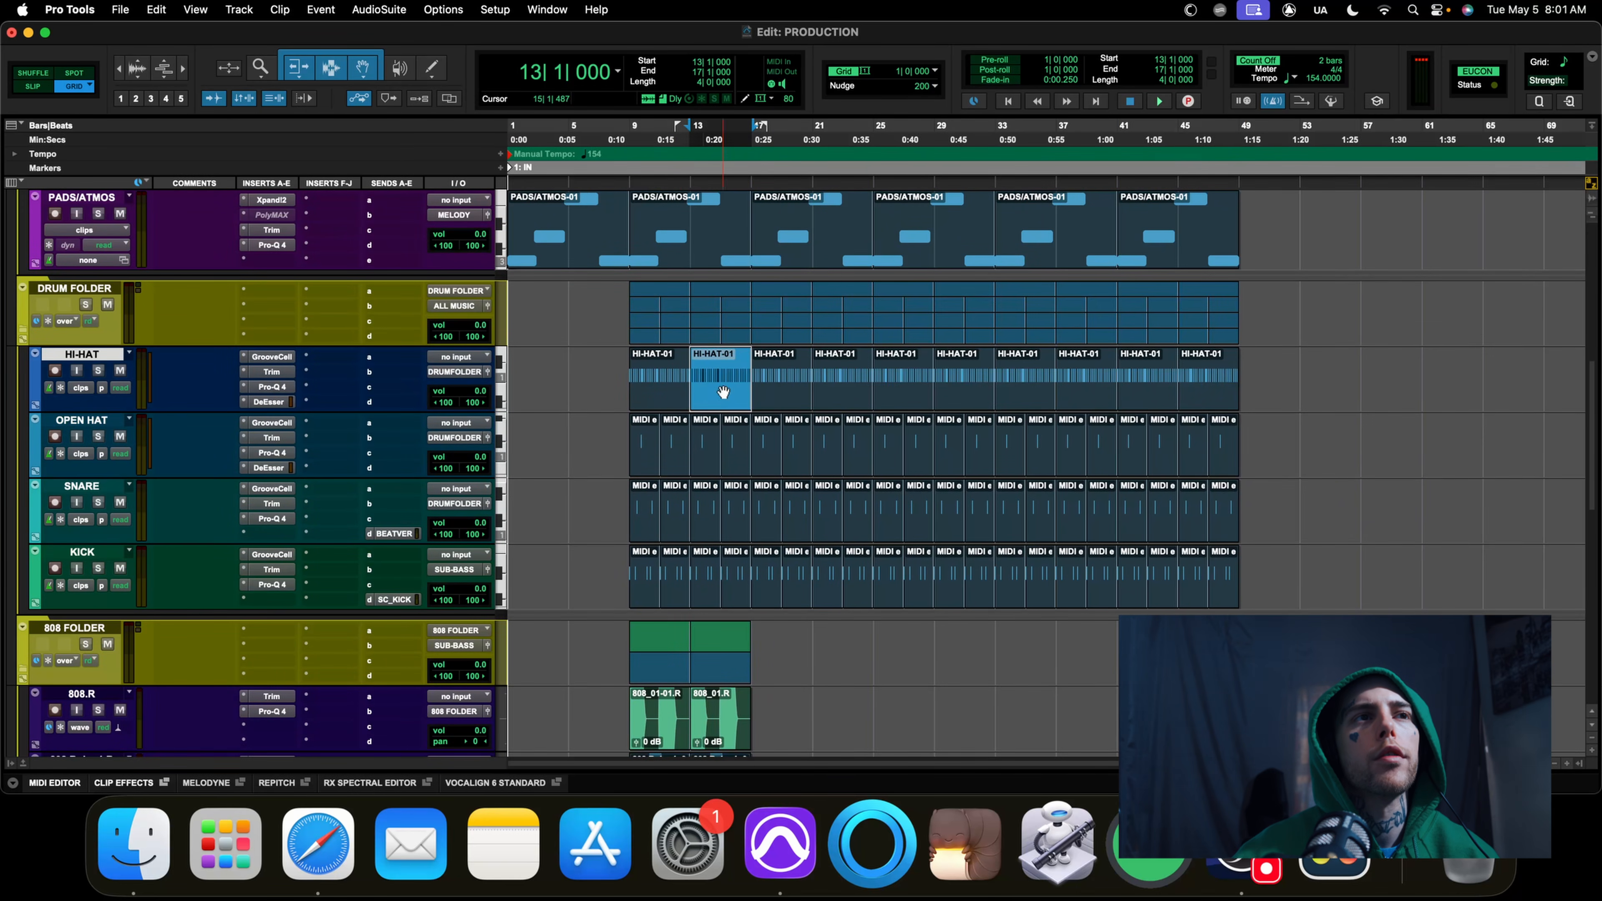
left_click(668, 394, "shift")
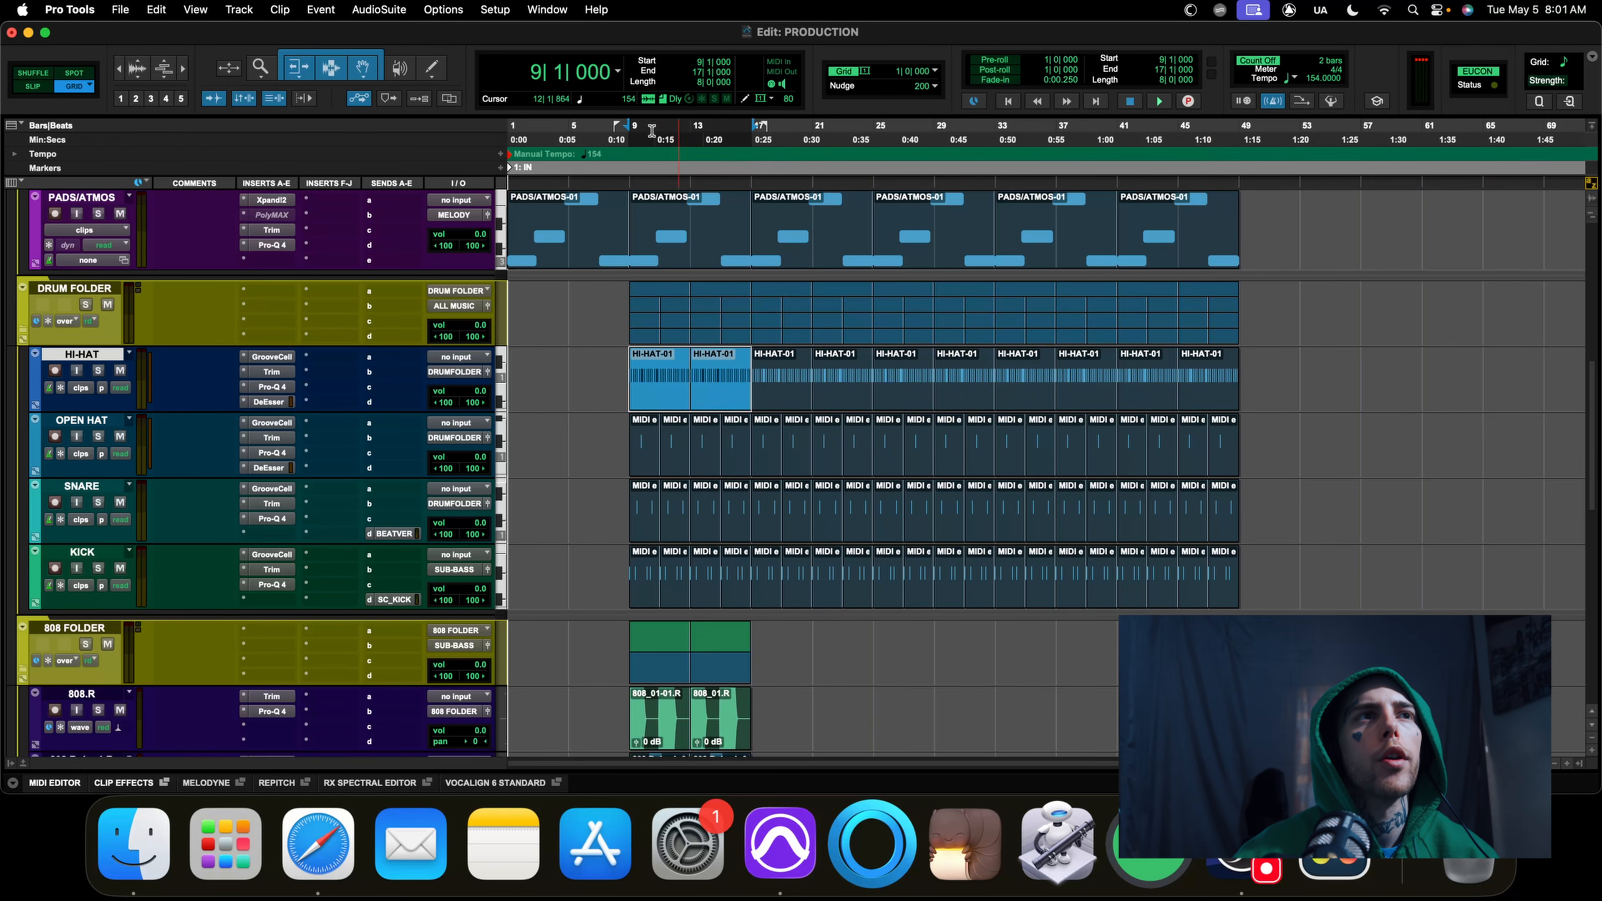
left_click(660, 186)
key("KP_Enter")
type("C1")
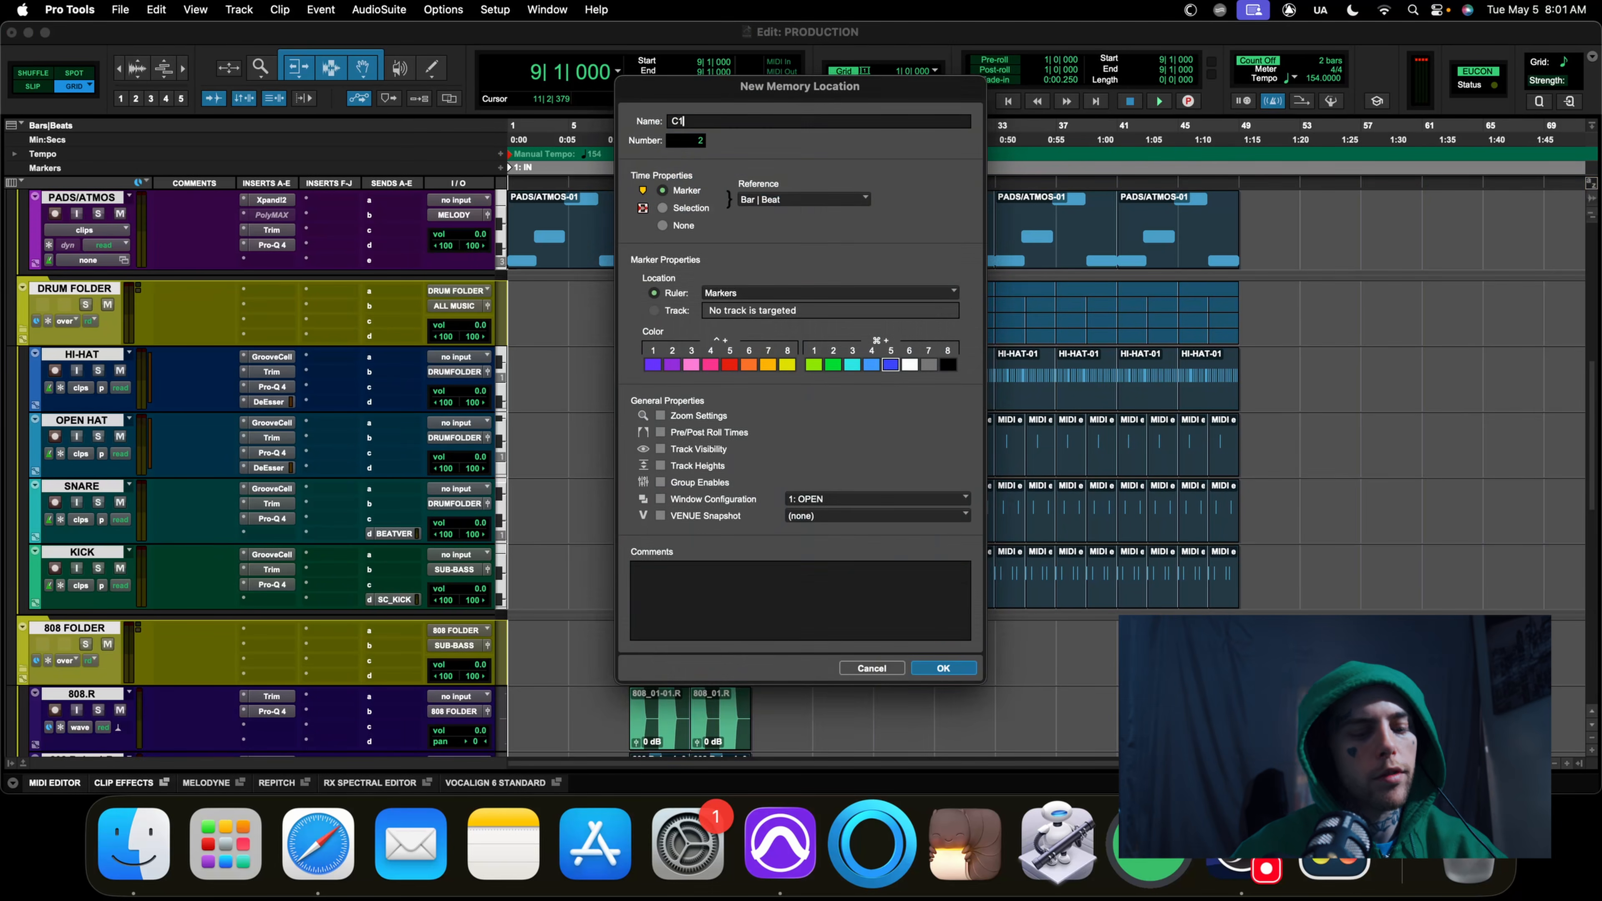
key("Return")
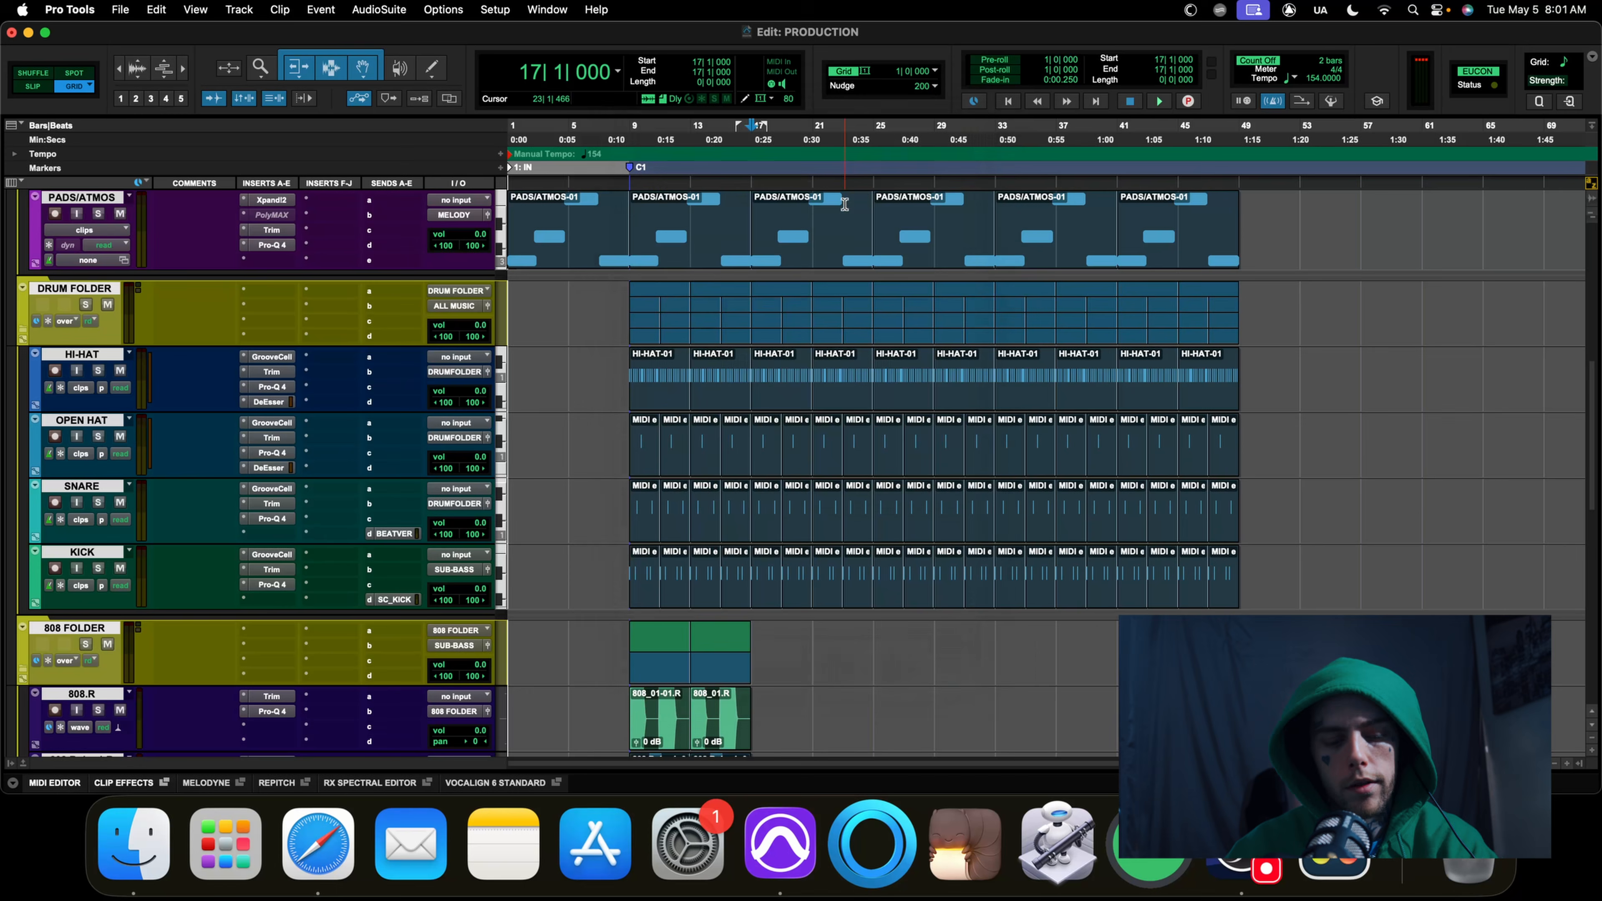
key("KP_Enter")
type("V1")
key("Return")
Audition the C1 section from bar 8 while looking over the melody, drum and 808 tracks
left_click(612, 297)
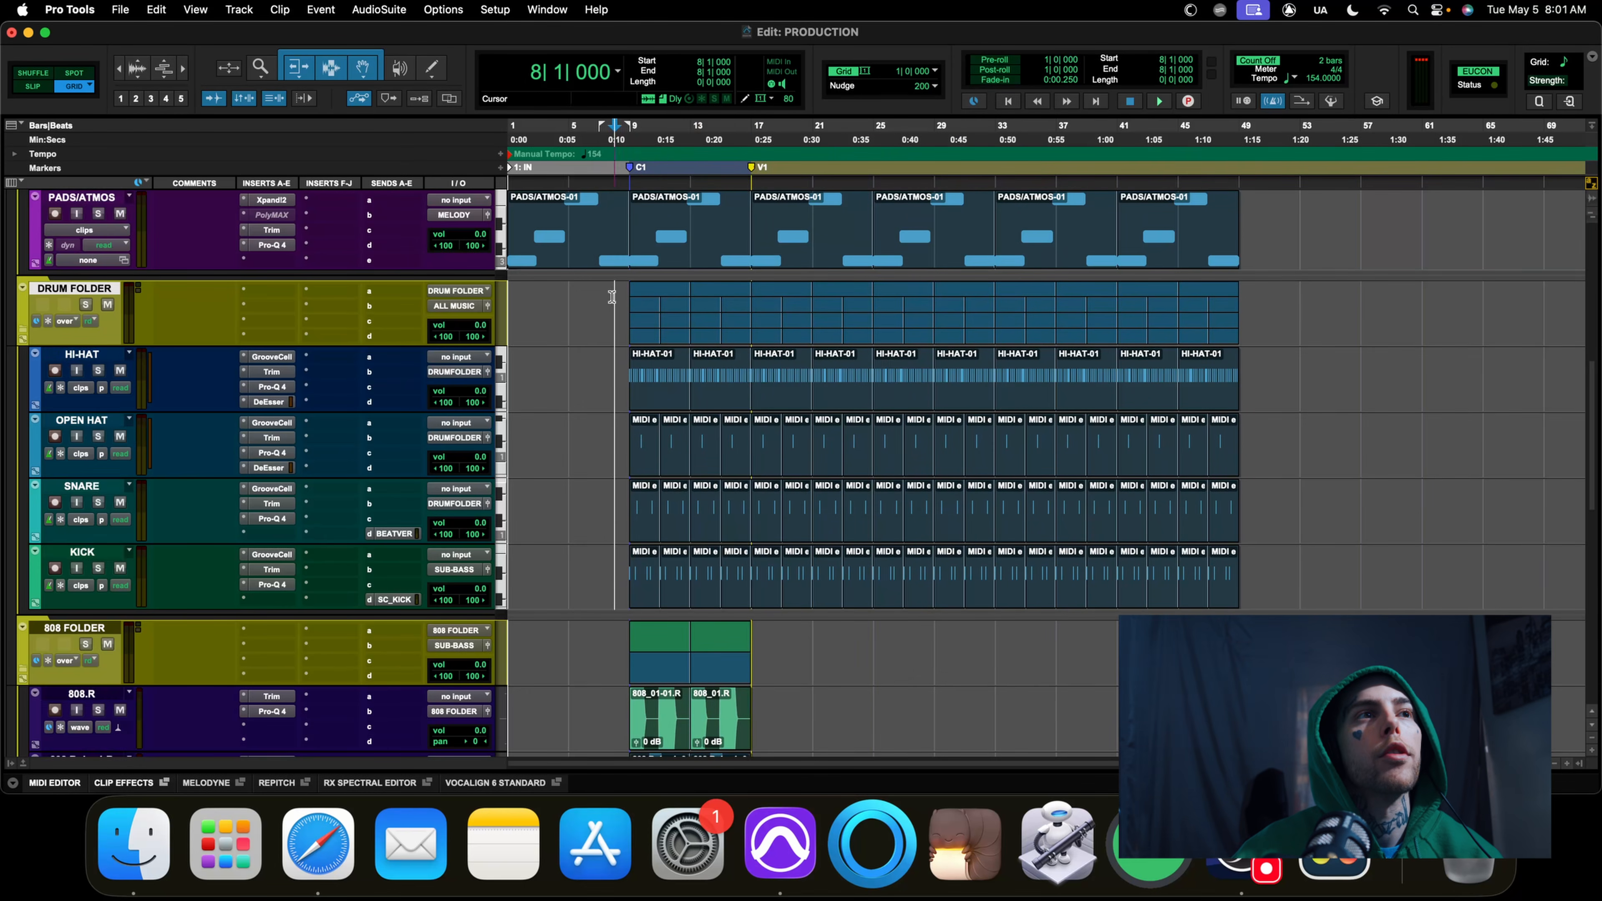
scroll(664, 411, "down", 4)
scroll(663, 412, "up", 3)
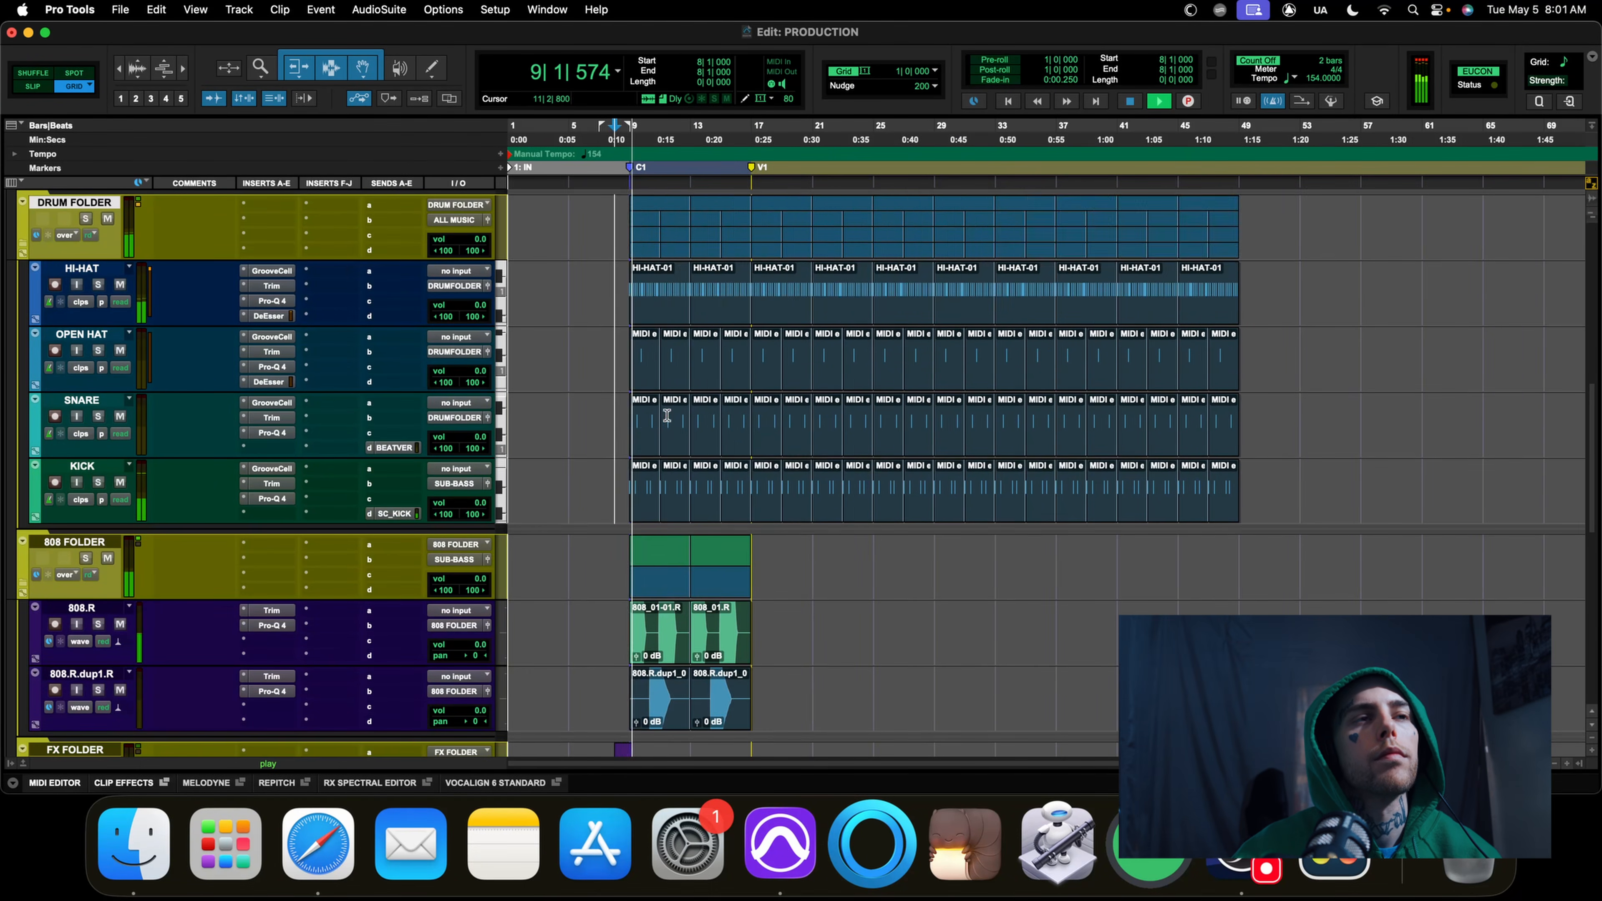
key("r")
scroll(665, 417, "up", 3)
key("t")
scroll(665, 417, "down", 3)
key("r")
scroll(678, 421, "up", 3)
key("t")
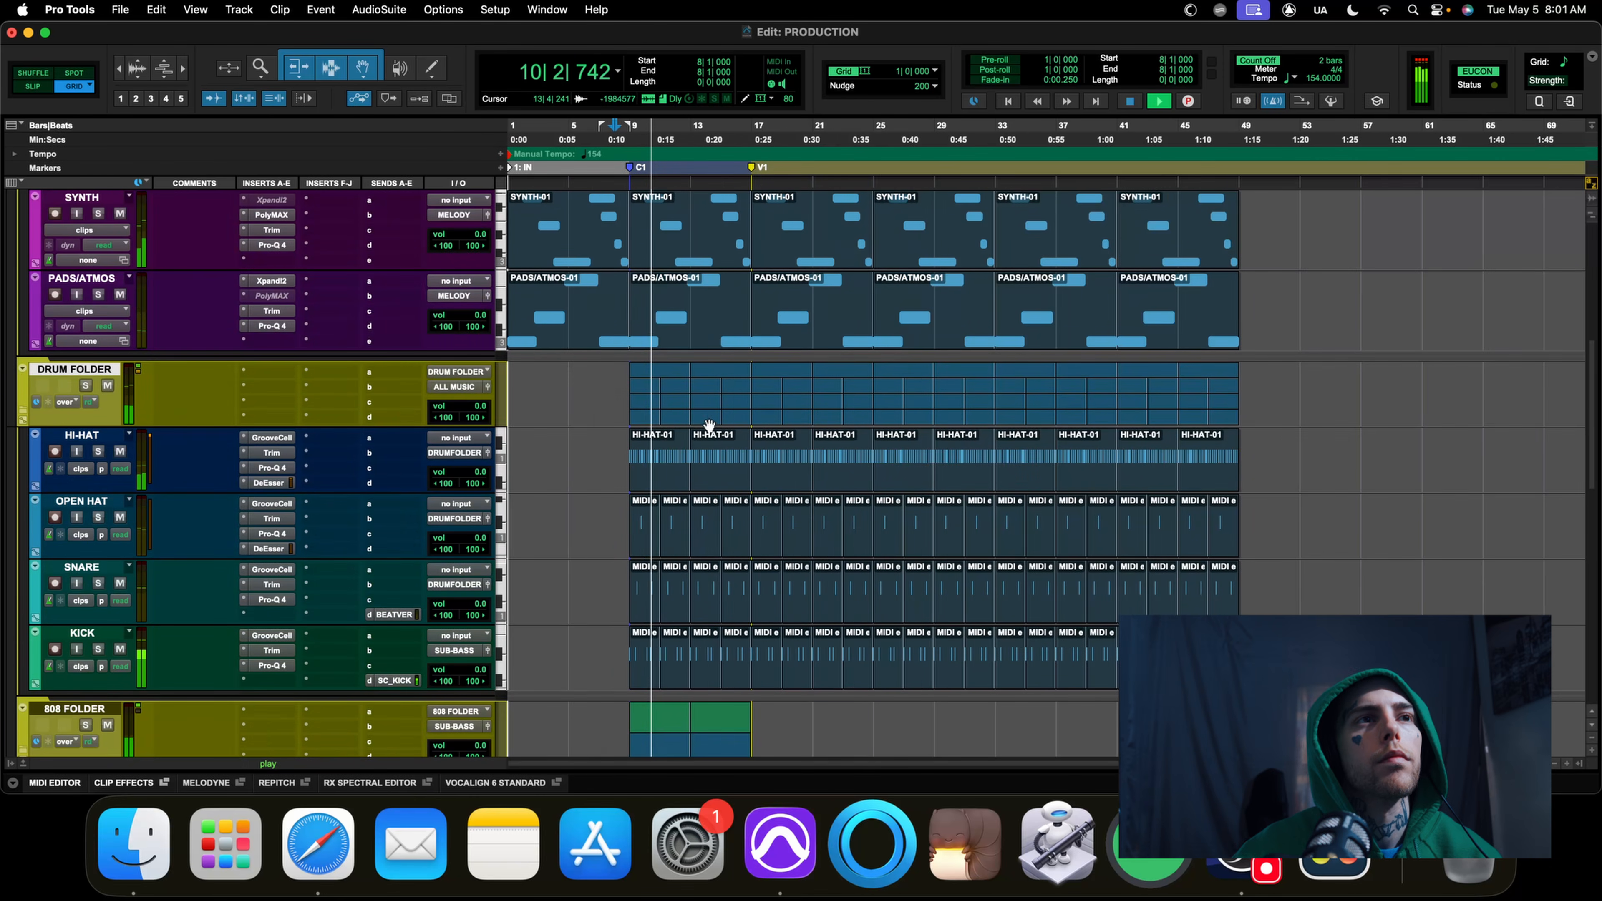
key("space")
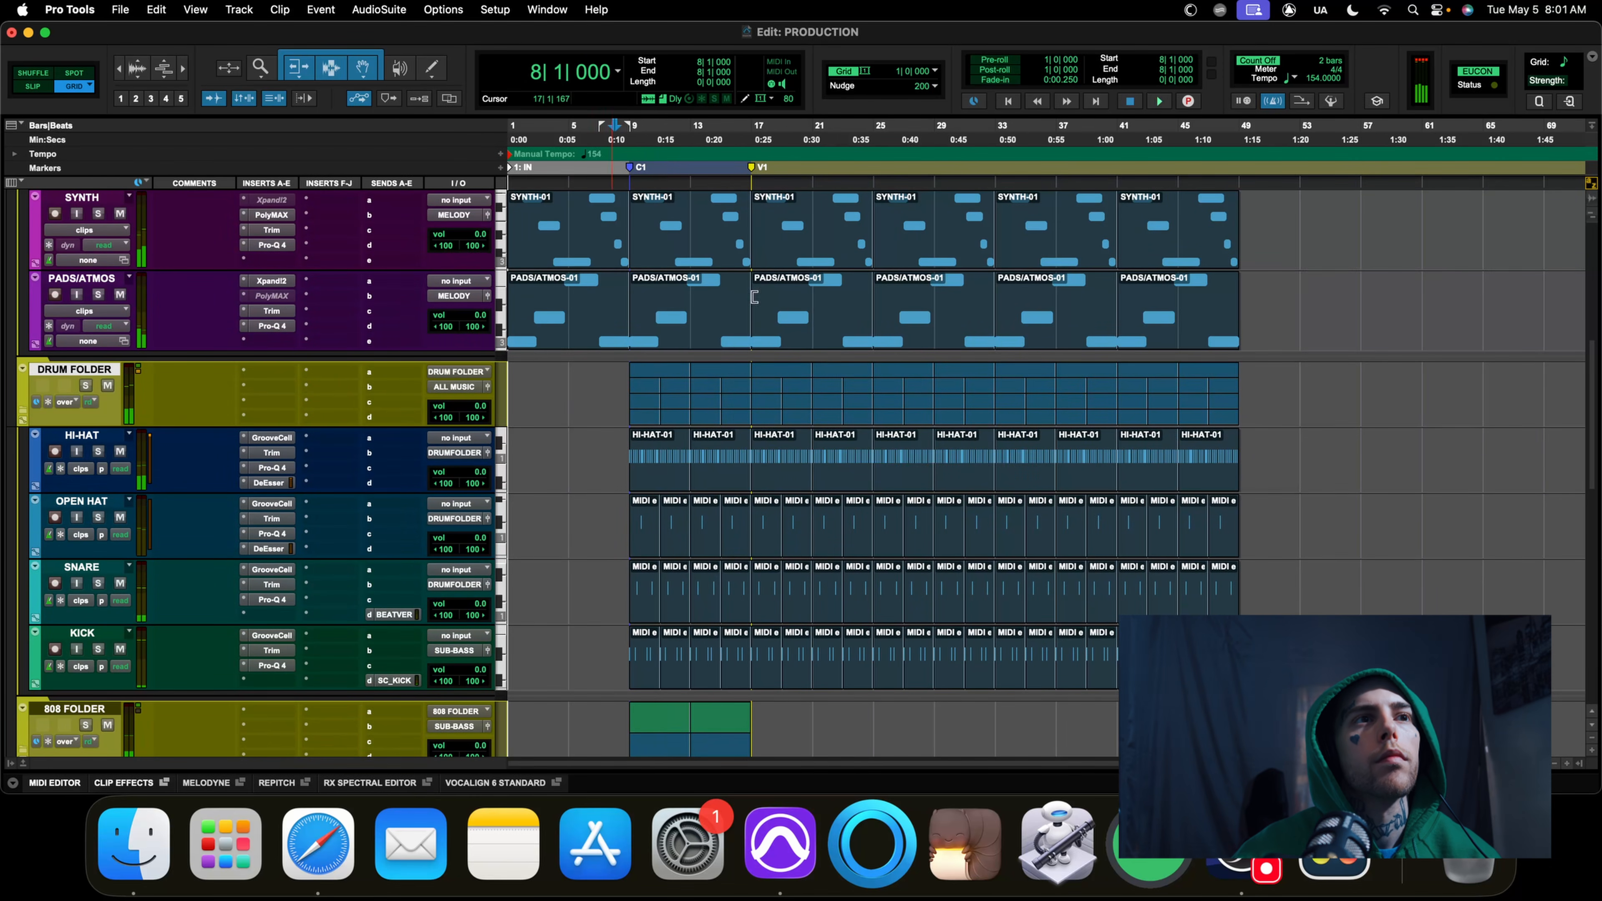
Delete the SYNTH track's clips from bar 17 to bar 49, leaving the synth out of the verse
scroll(761, 451, "up", 3)
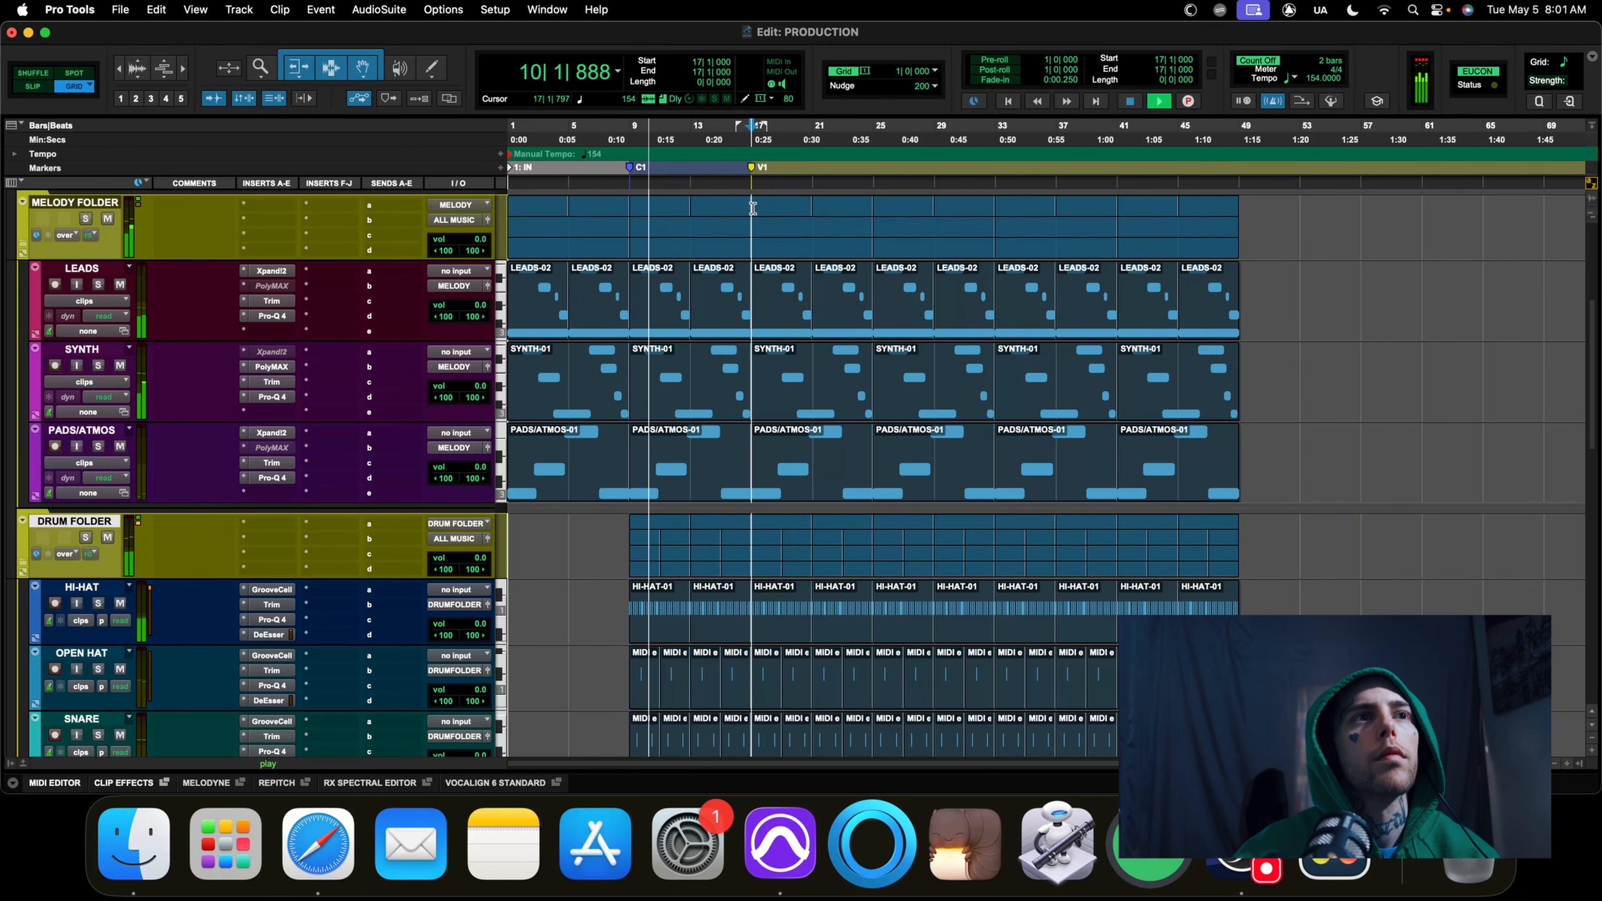
left_click(787, 368)
key("Delete")
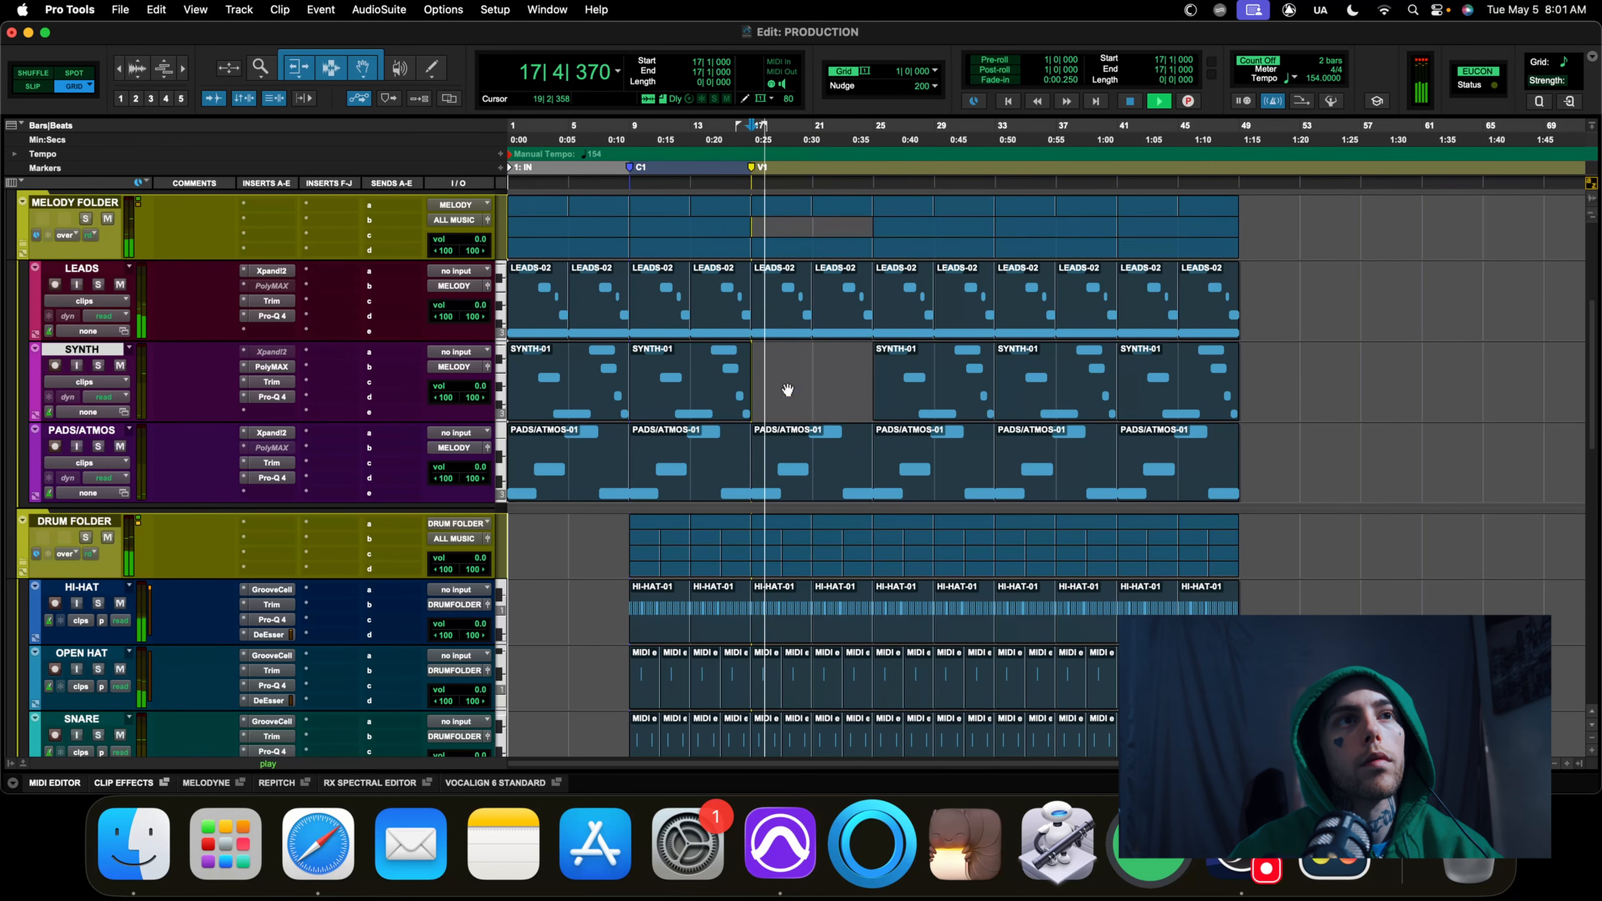
left_click(898, 404)
key("Delete")
left_click(1045, 381)
key("Delete")
left_click(1142, 391)
key("Delete")
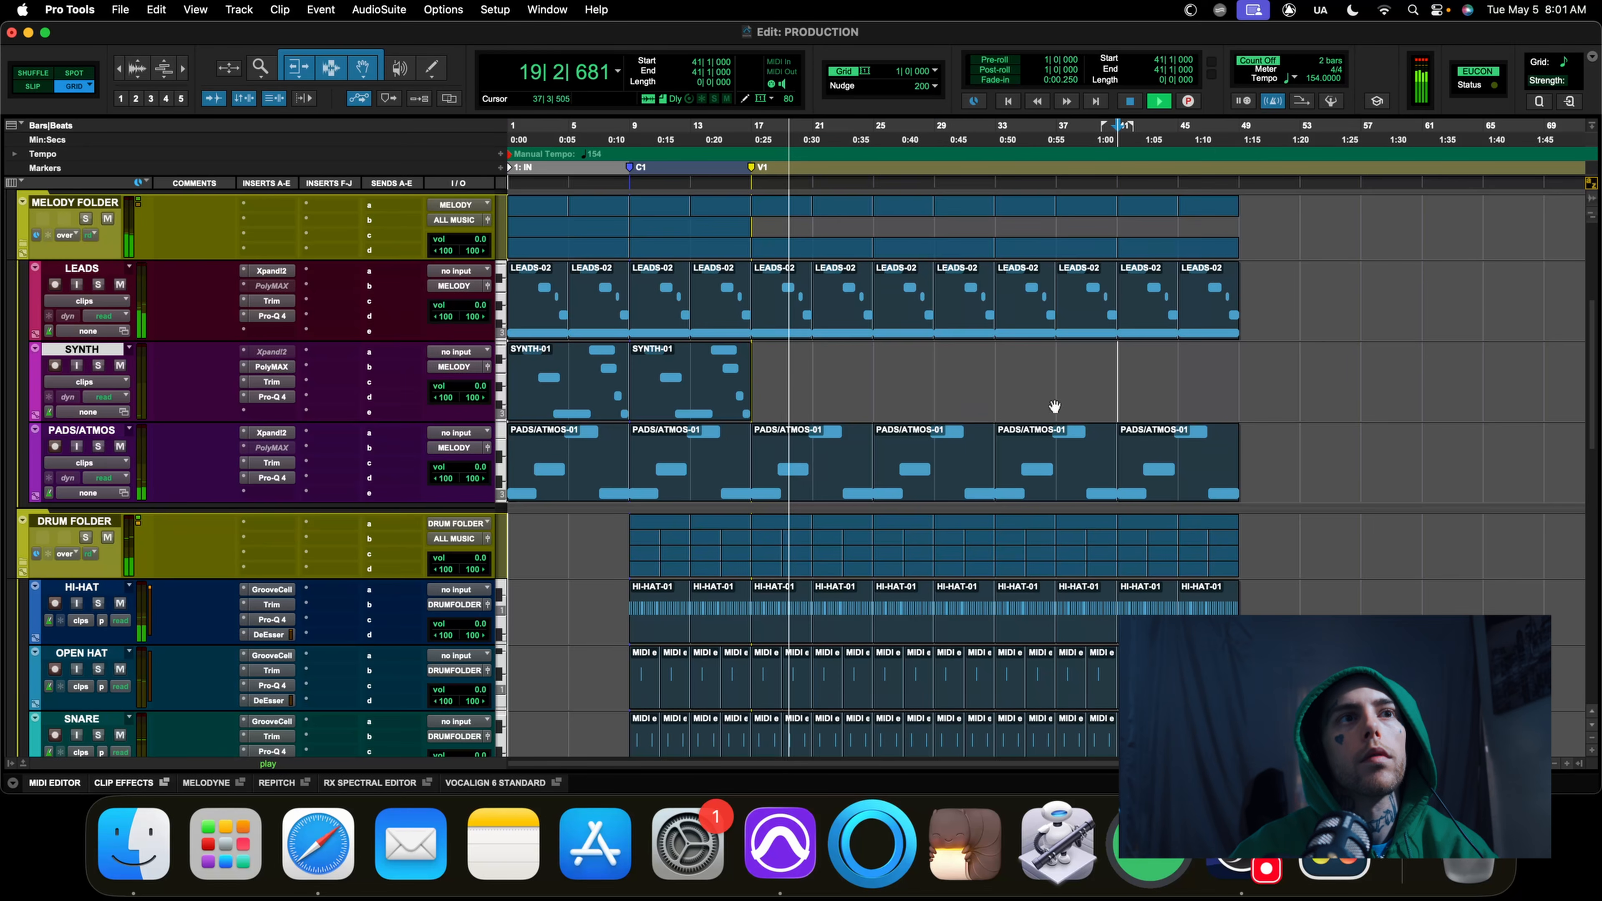
Audition the section from bar 12 and lower the SYNTH track's Trim gain to -7.2 dB
scroll(1055, 406, "down", 3)
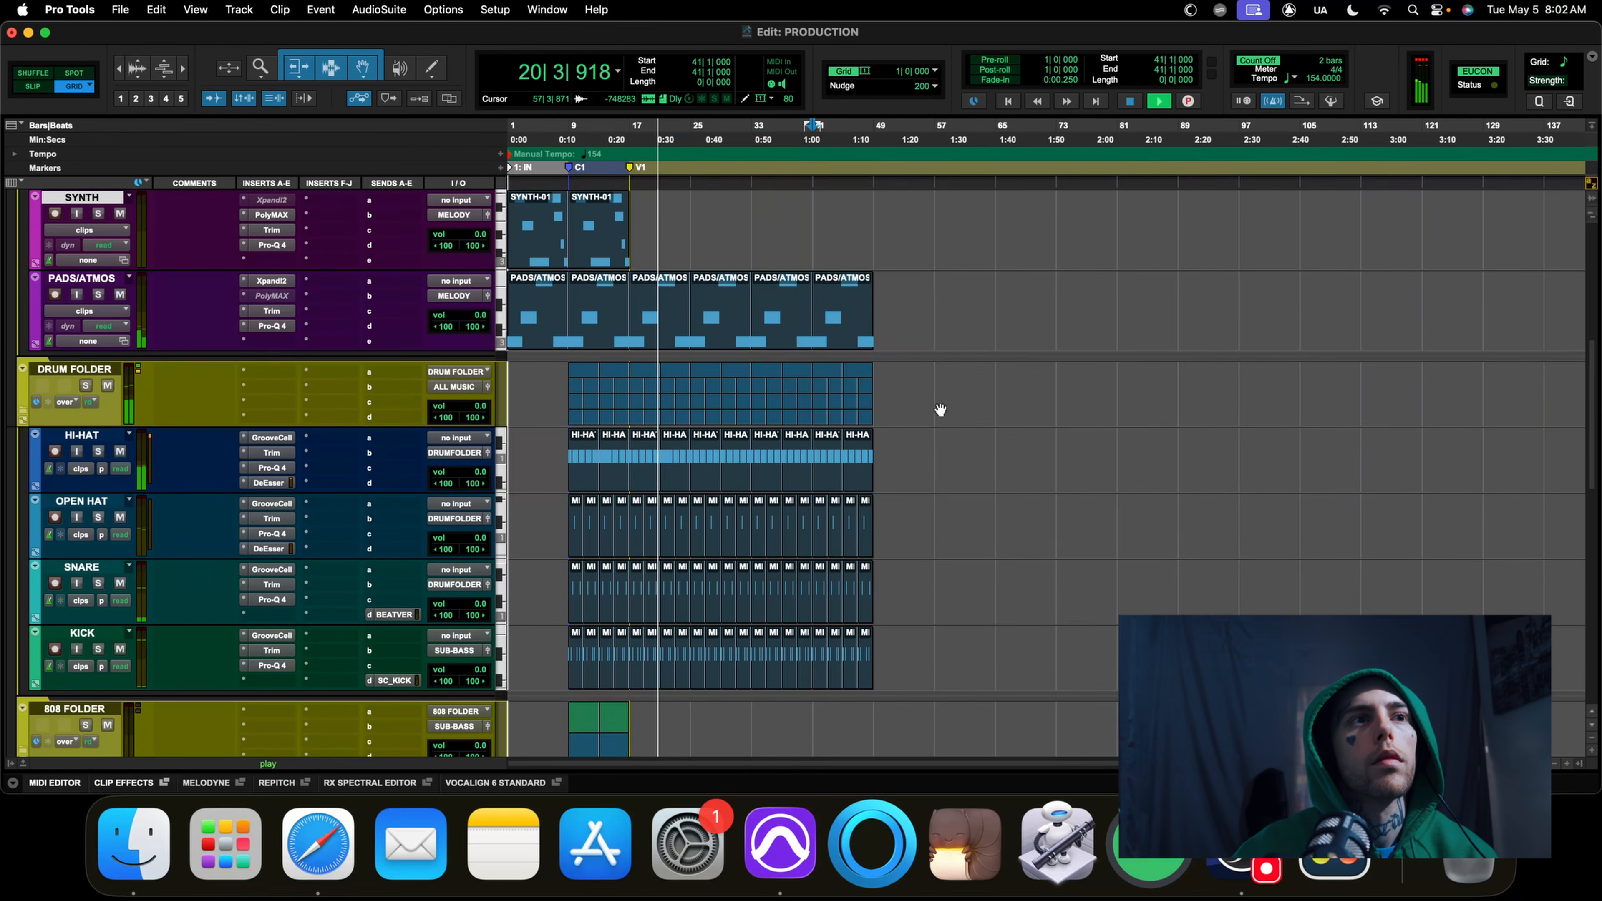
scroll(936, 412, "down", 5)
scroll(835, 428, "up", 10)
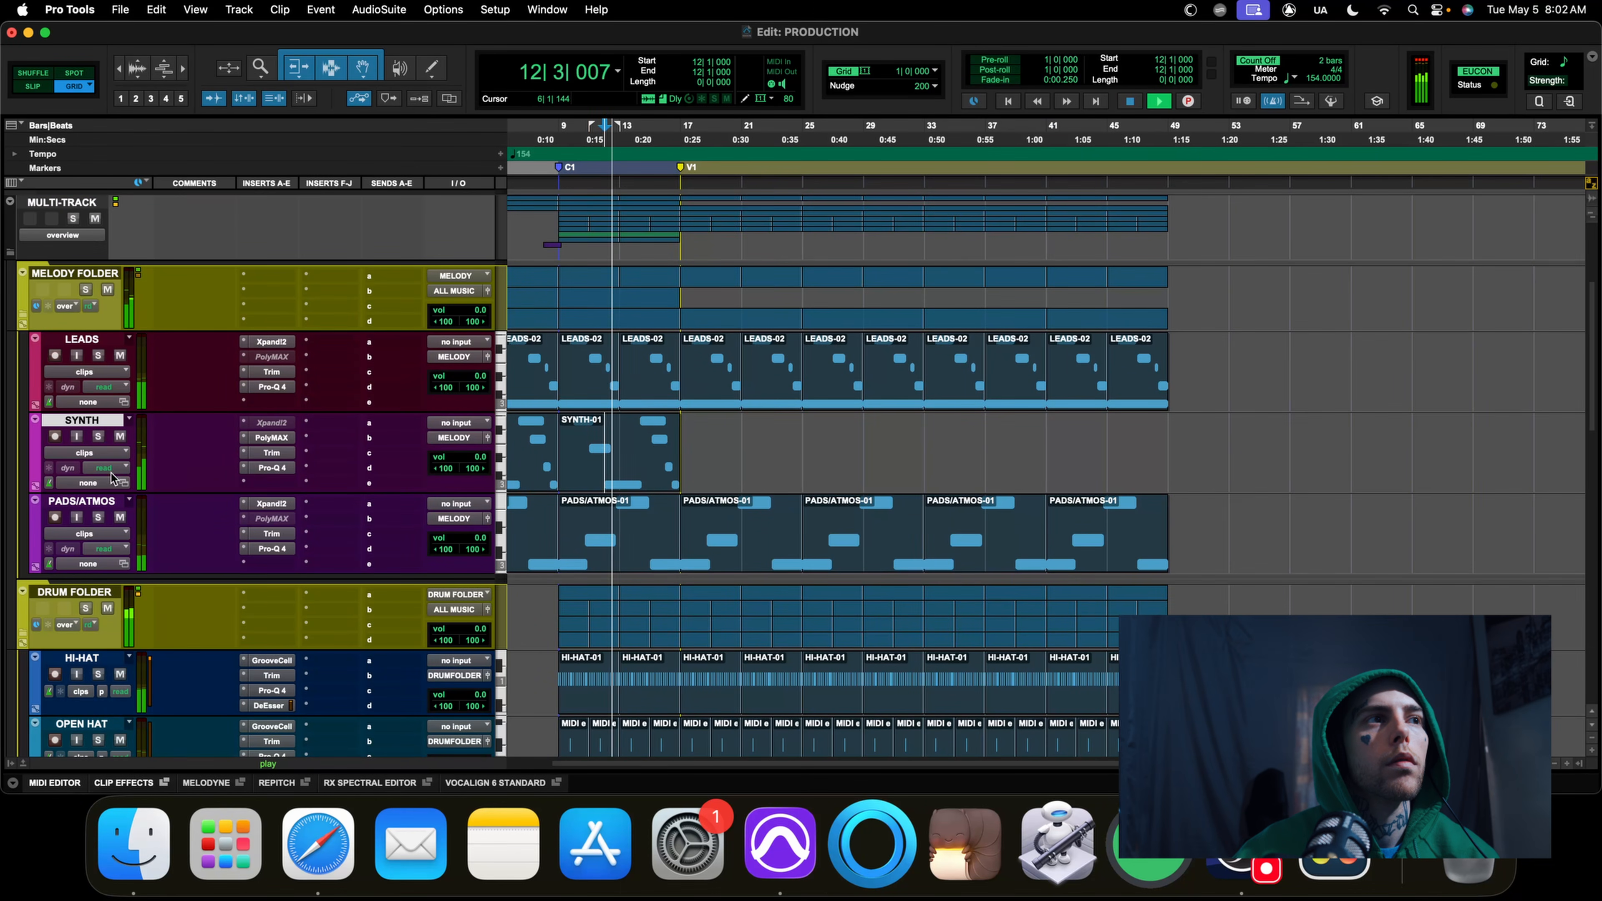
left_click(271, 453)
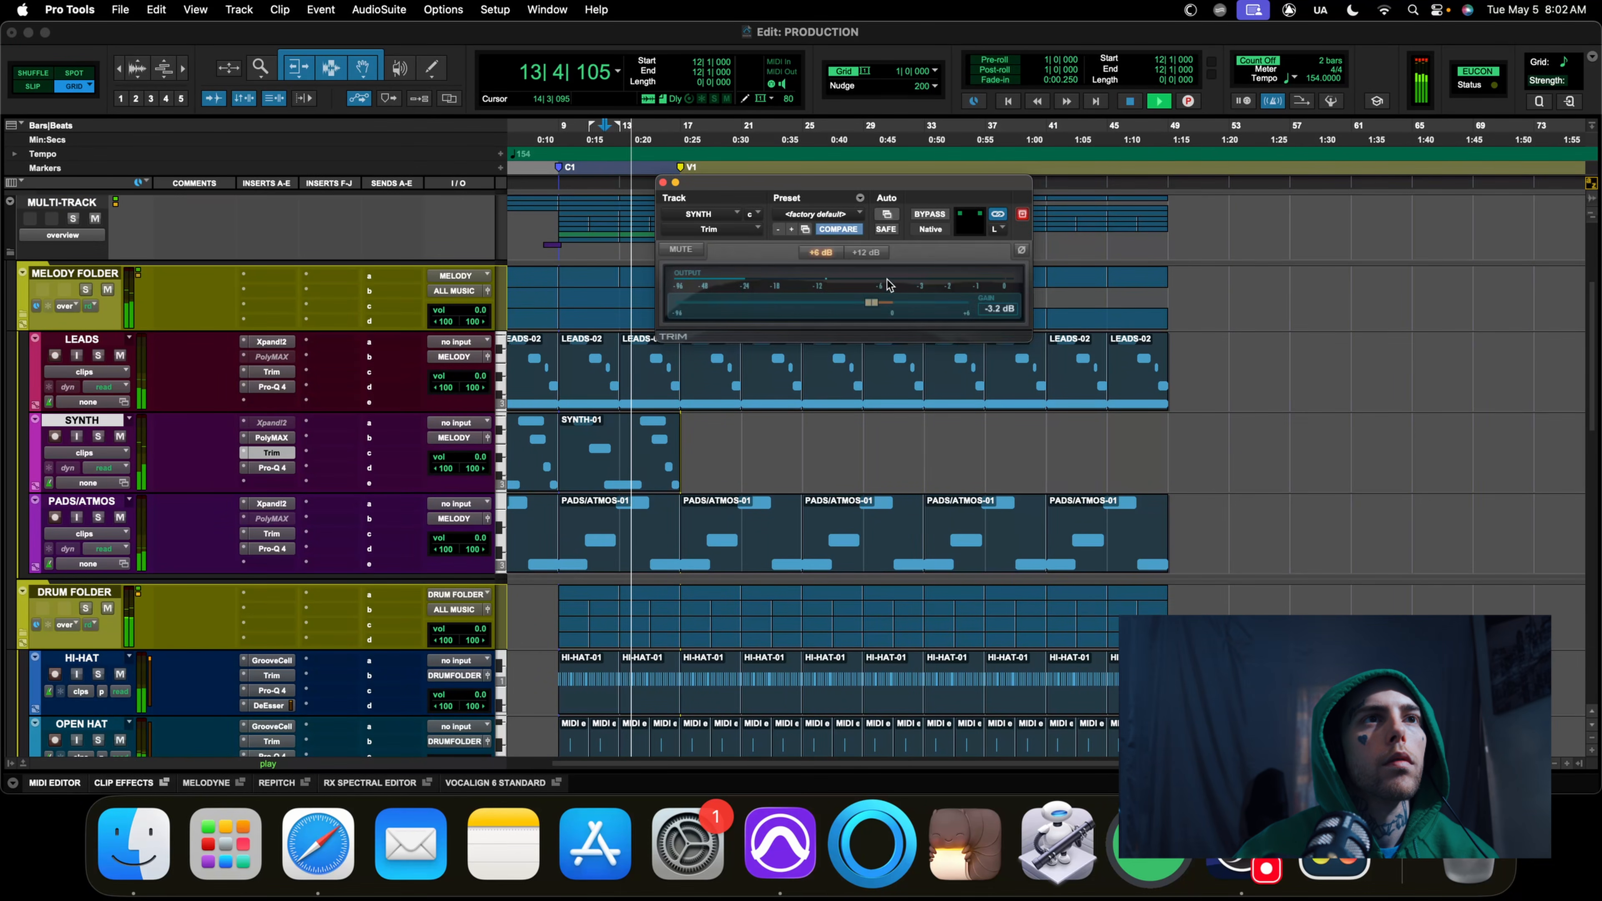
left_click_drag(837, 307, 844, 303)
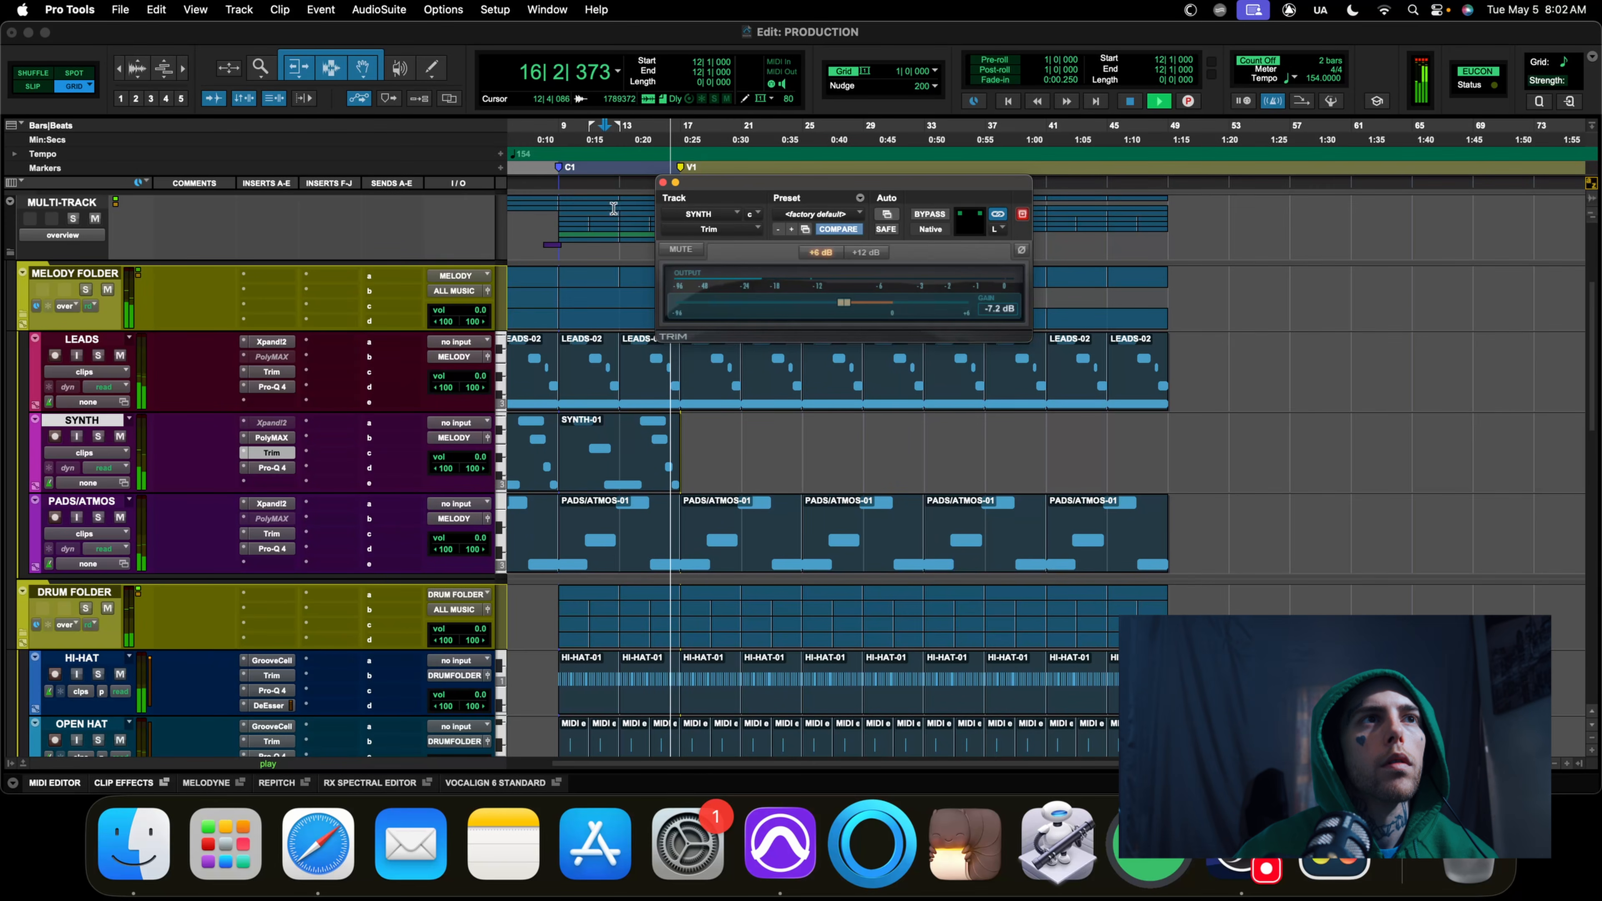
left_click(662, 183)
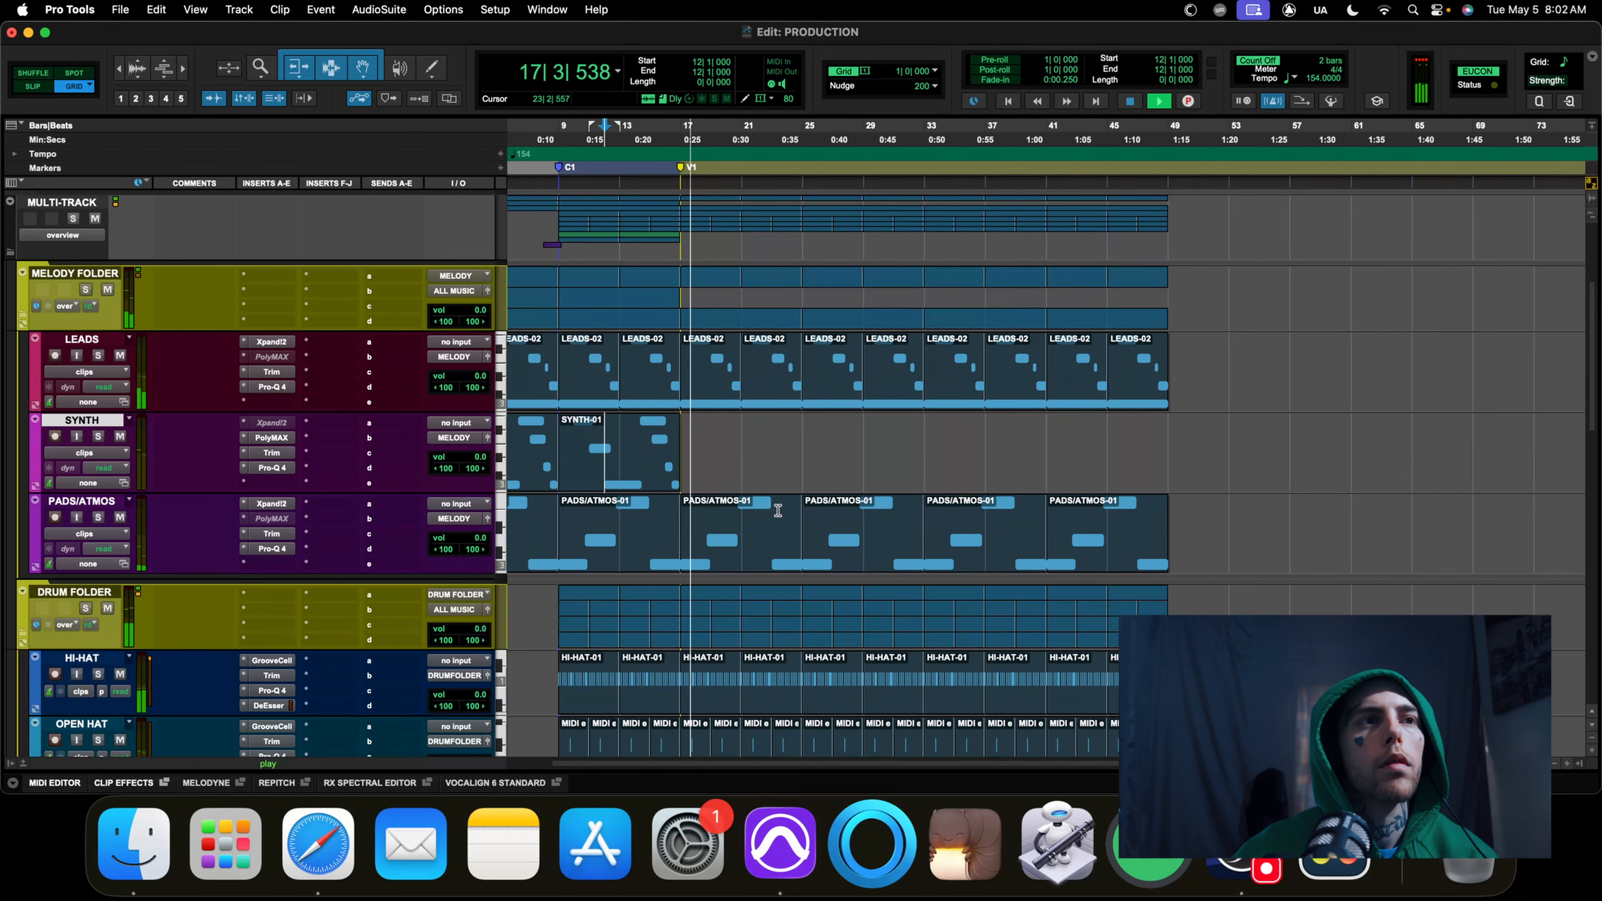
Copy the bar 9 to 49 arrangement on all melody, drum and 808 tracks so that the copy starts at bar 49
scroll(778, 510, "left", 2)
scroll(777, 509, "down", 5)
scroll(777, 510, "up", 2)
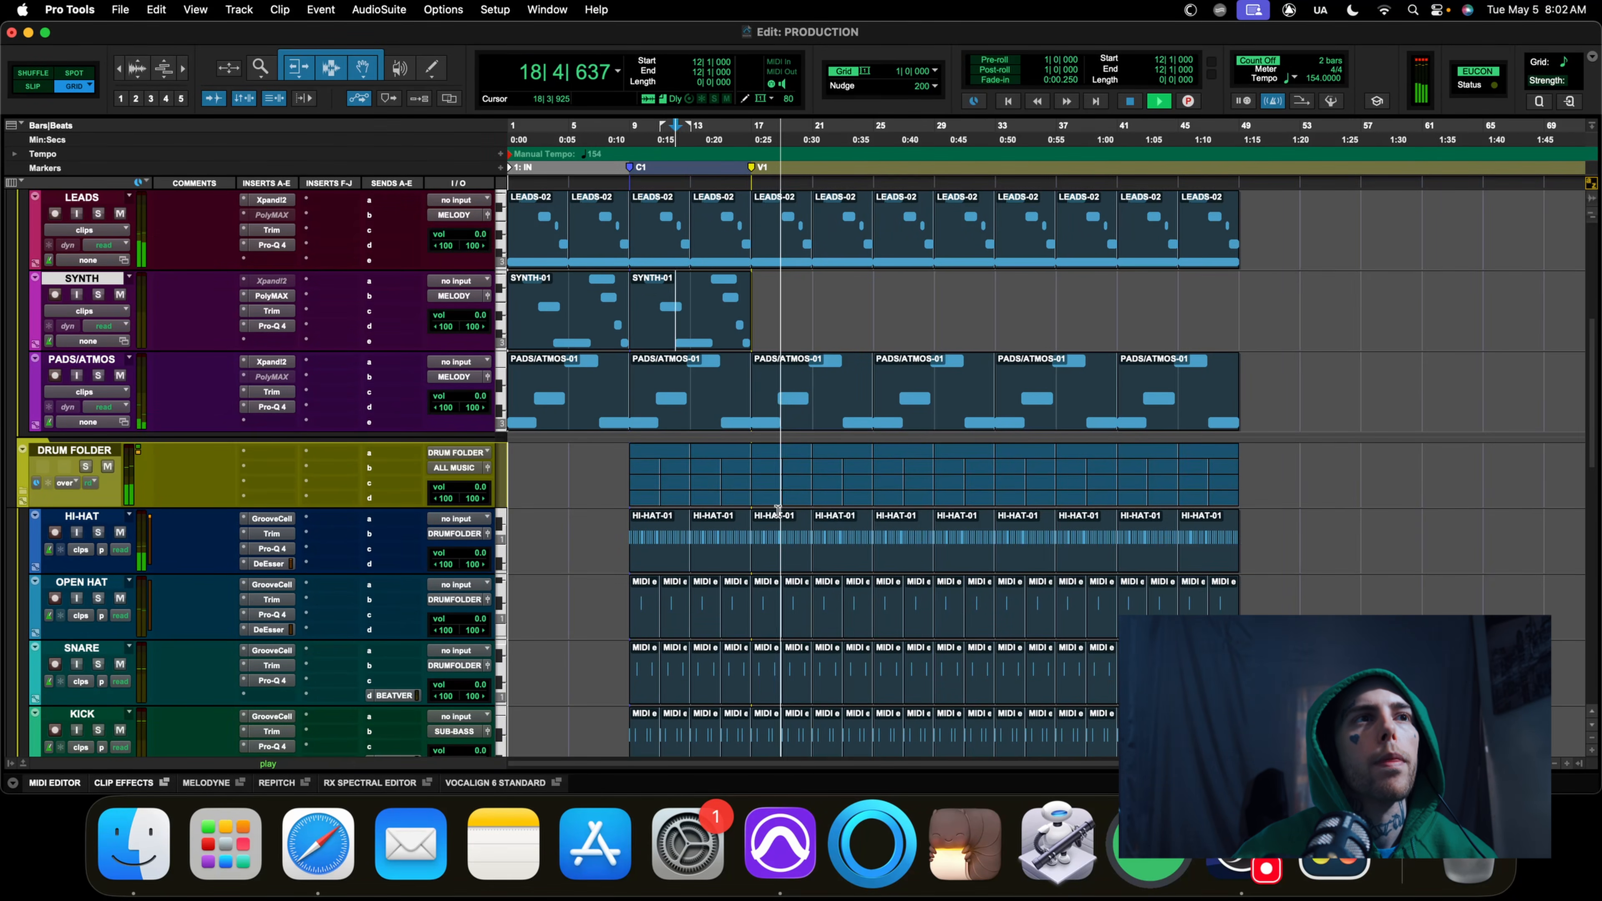
scroll(702, 440, "up", 2)
left_click(663, 407)
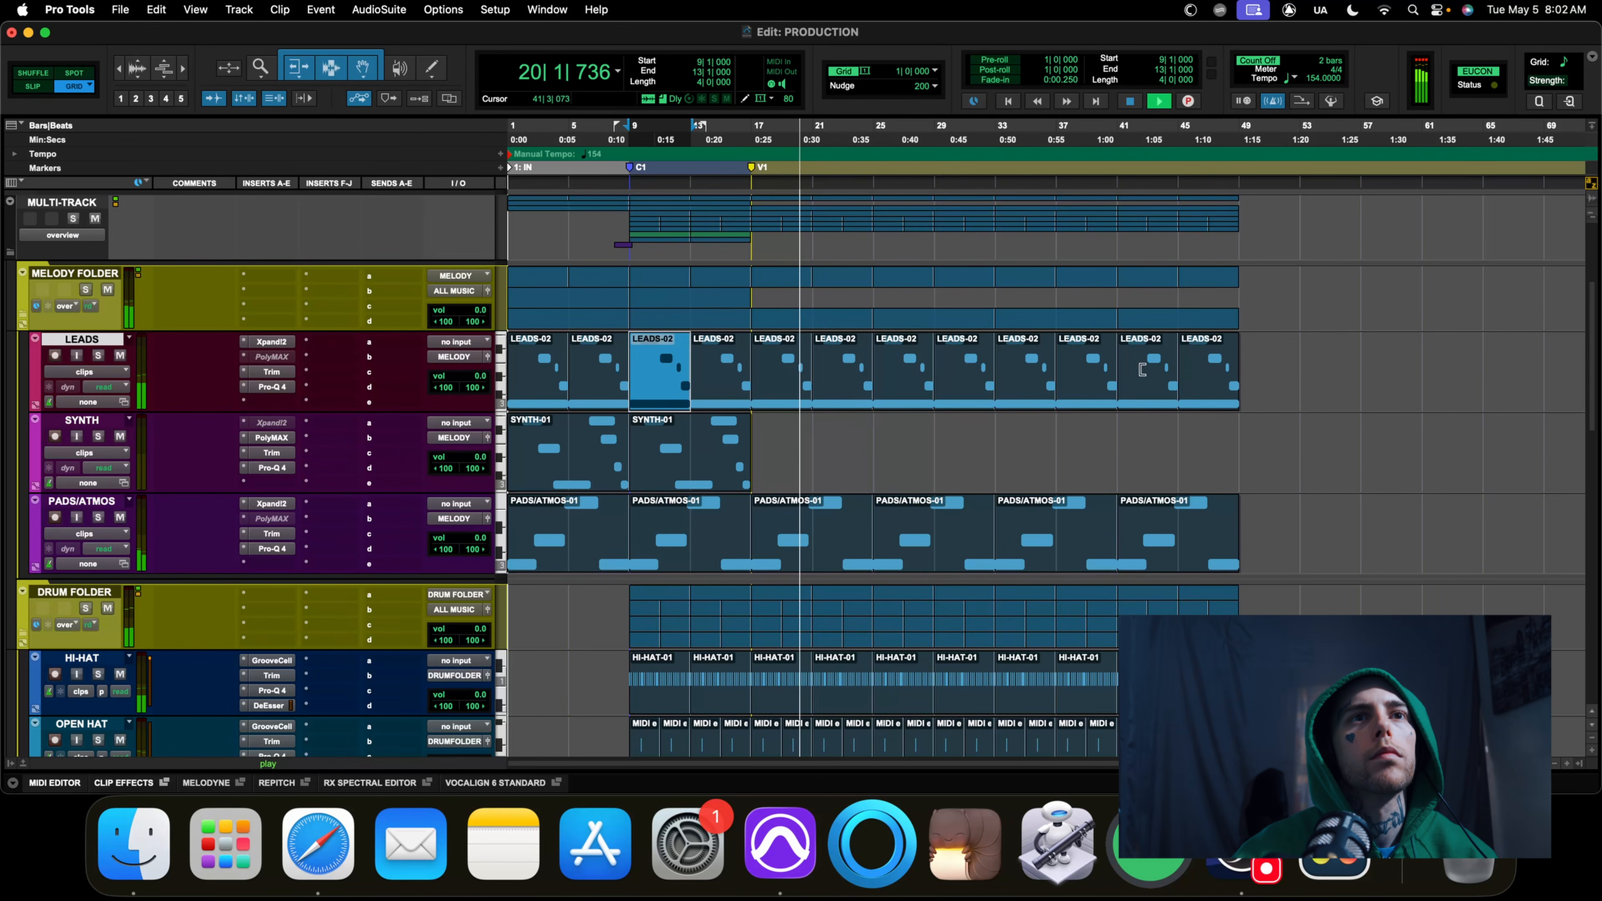
left_click(1186, 396, "shift")
scroll(1161, 466, "down", 2)
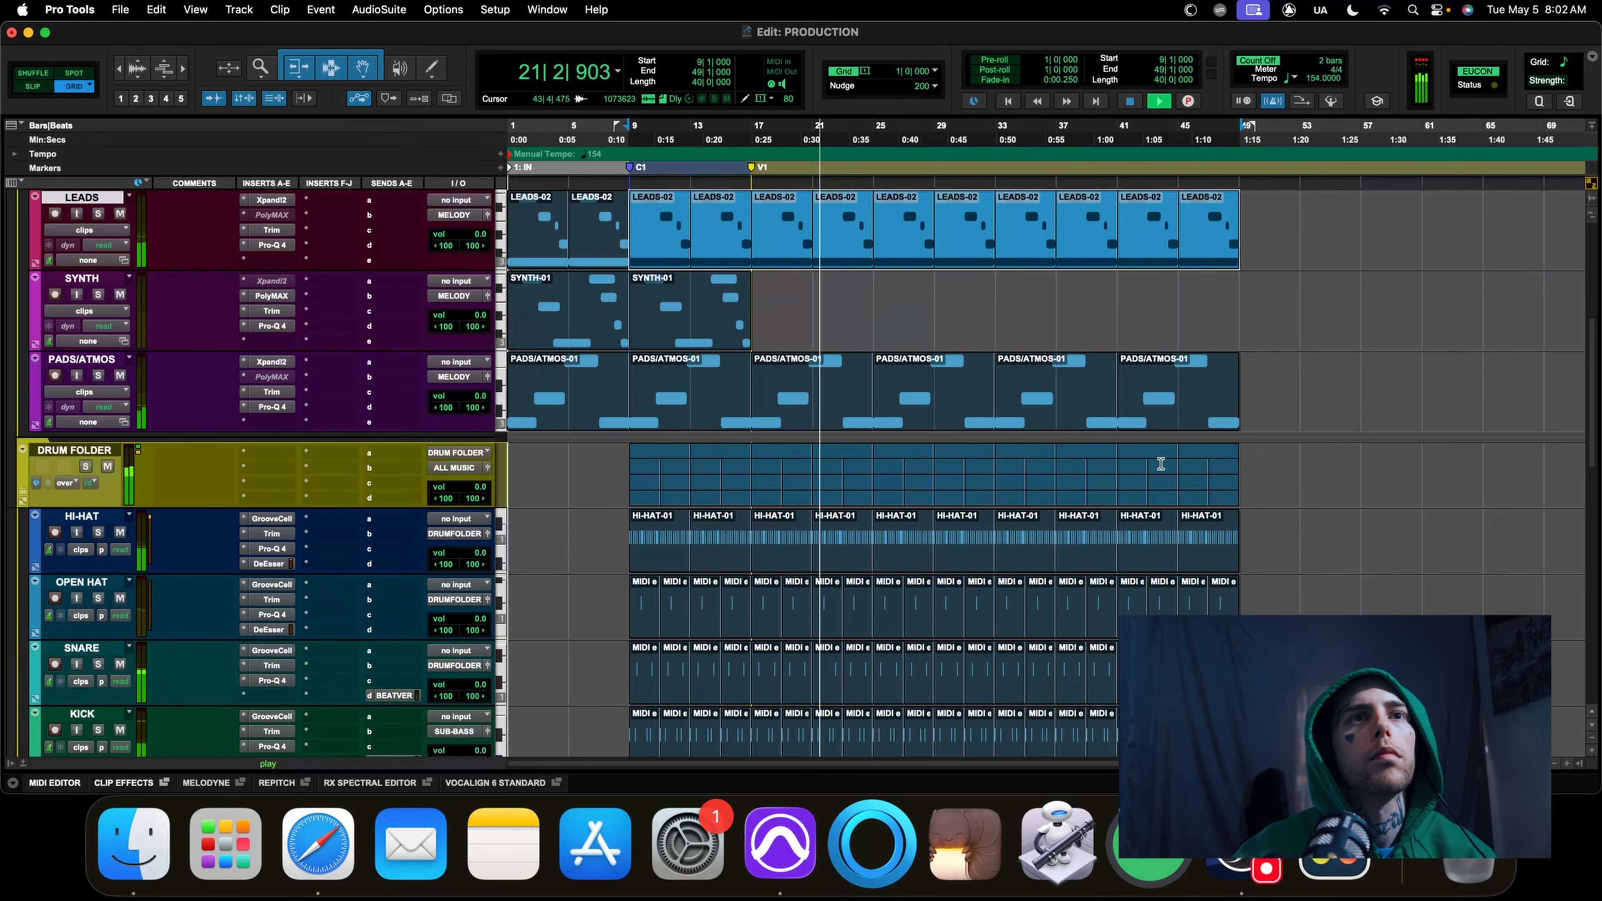
left_click(1193, 422, "shift")
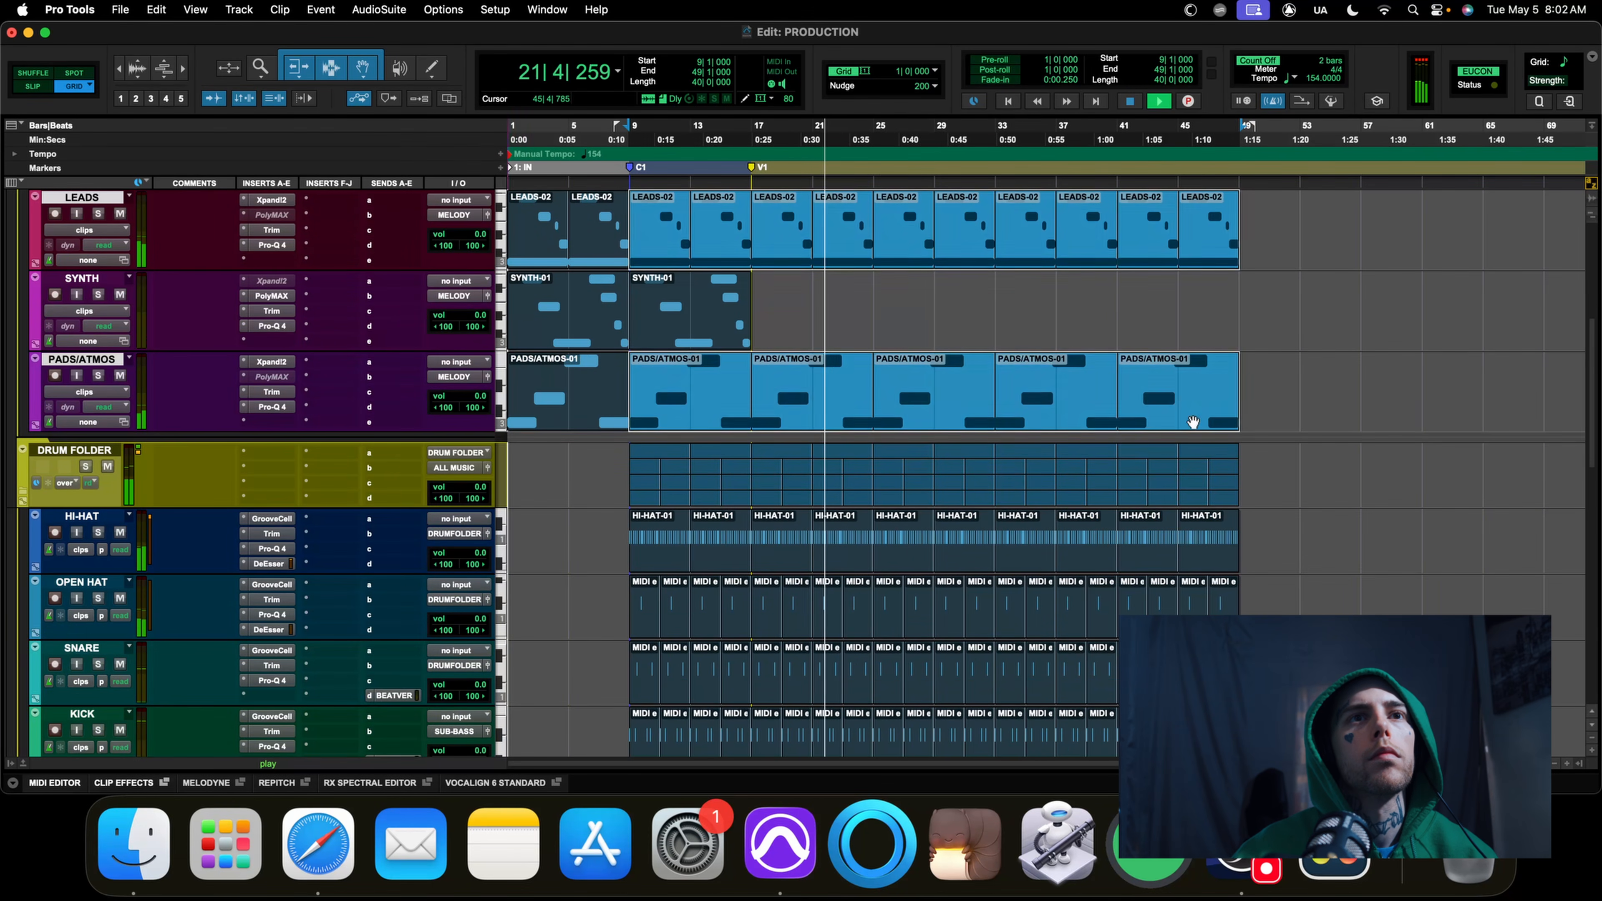
left_click(1208, 320, "shift")
scroll(1217, 316, "down", 4)
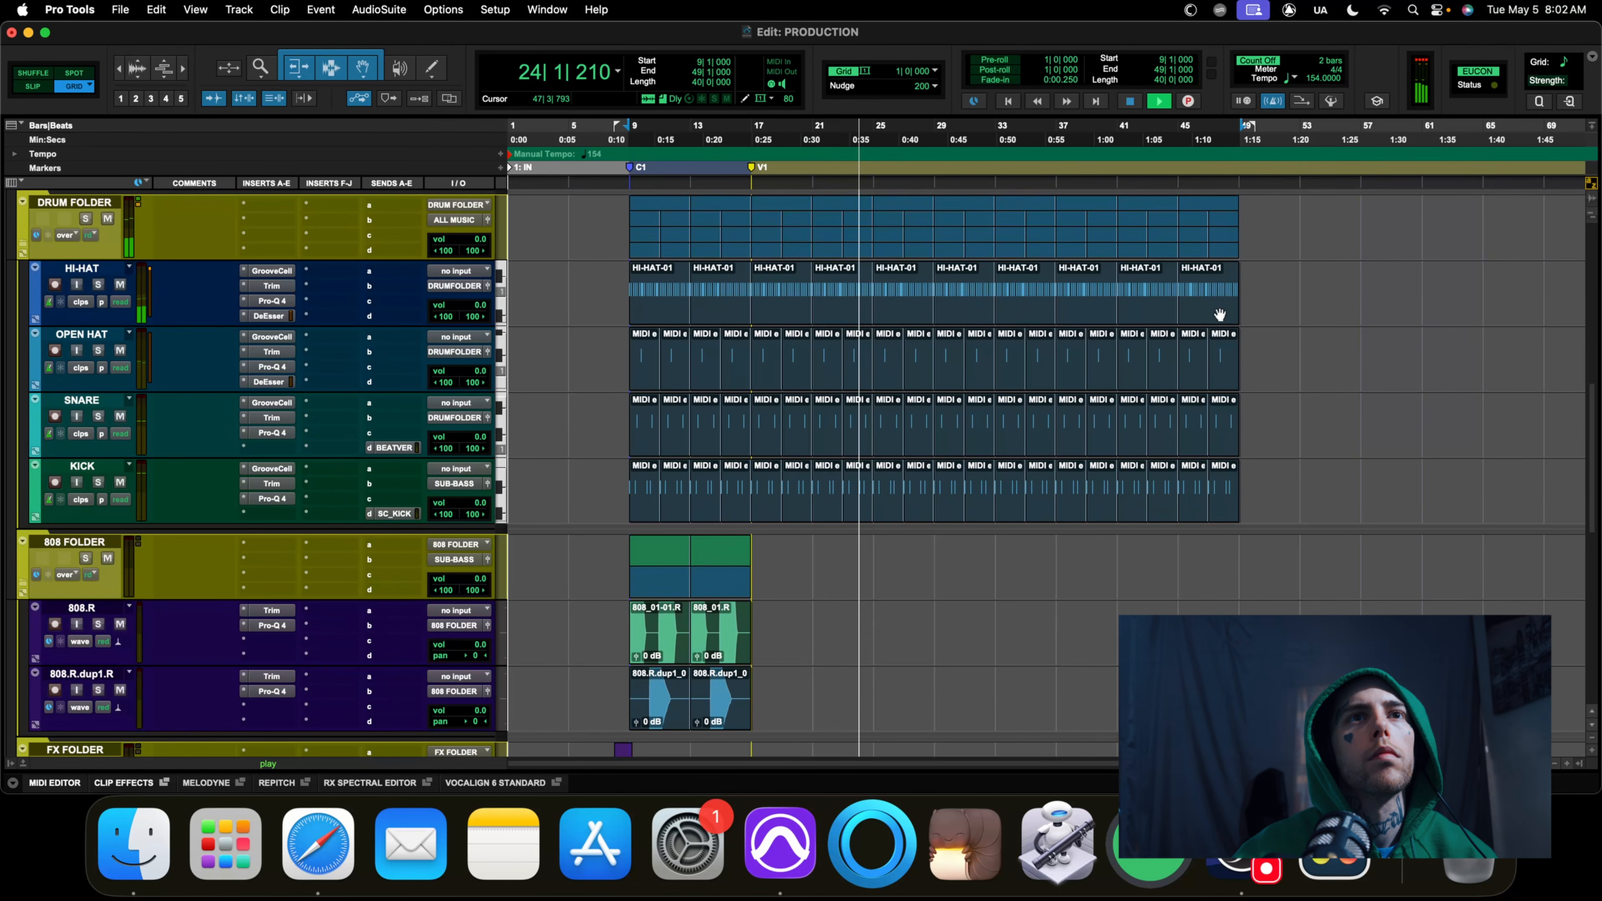
scroll(1219, 314, "up", 3)
left_click(1222, 478, "shift")
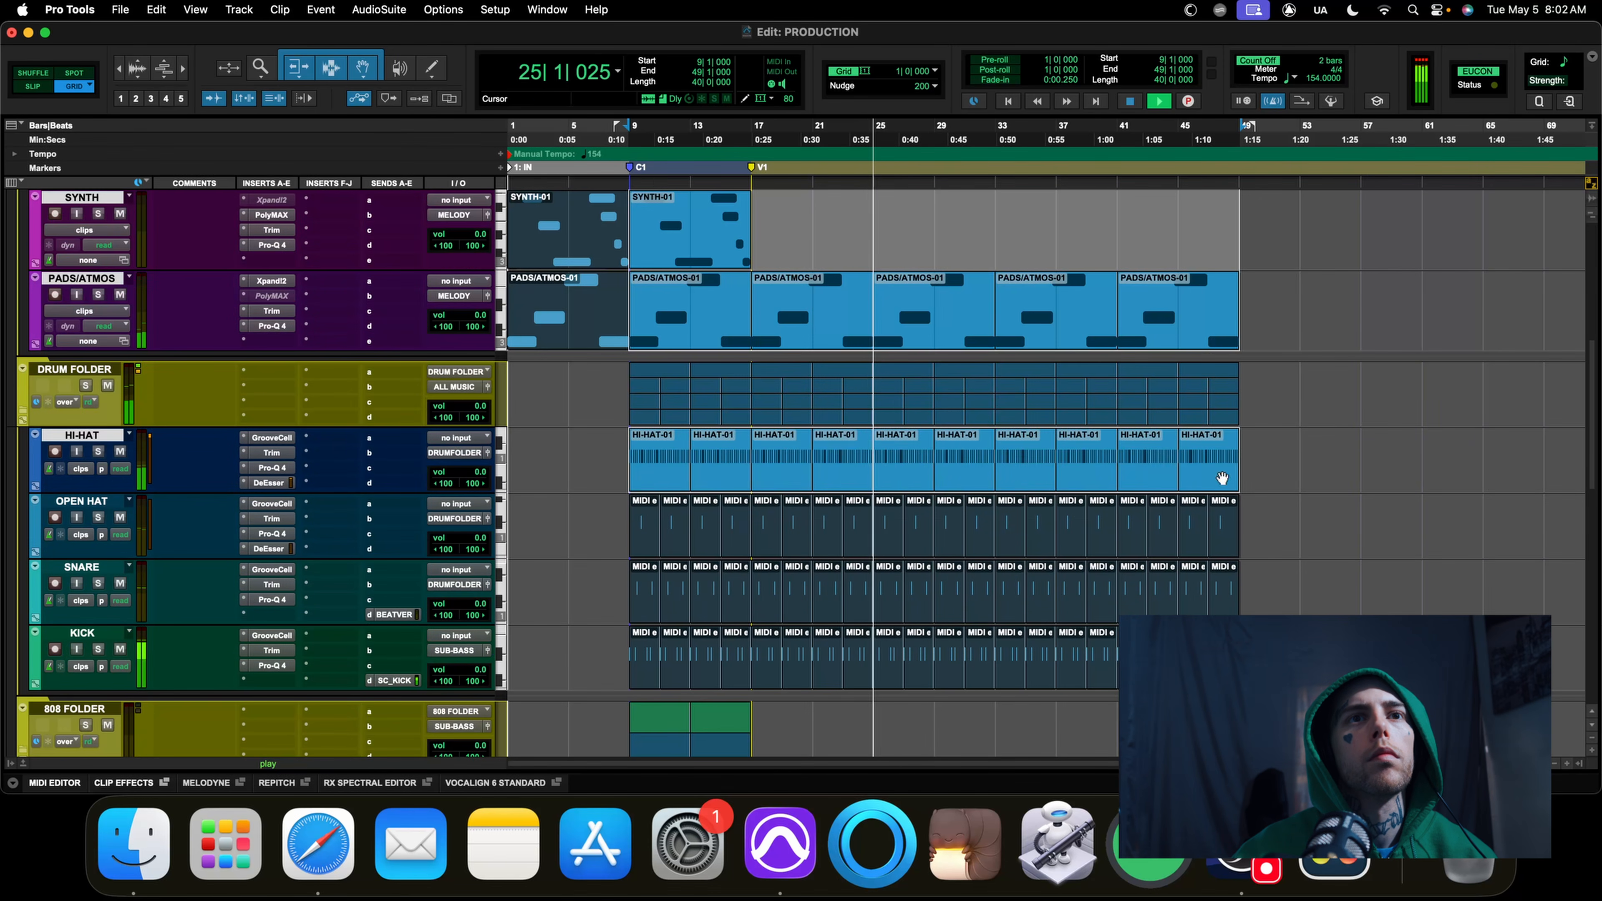
left_click(1226, 553, "shift")
left_click(1226, 571, "shift")
scroll(1241, 653, "down", 5)
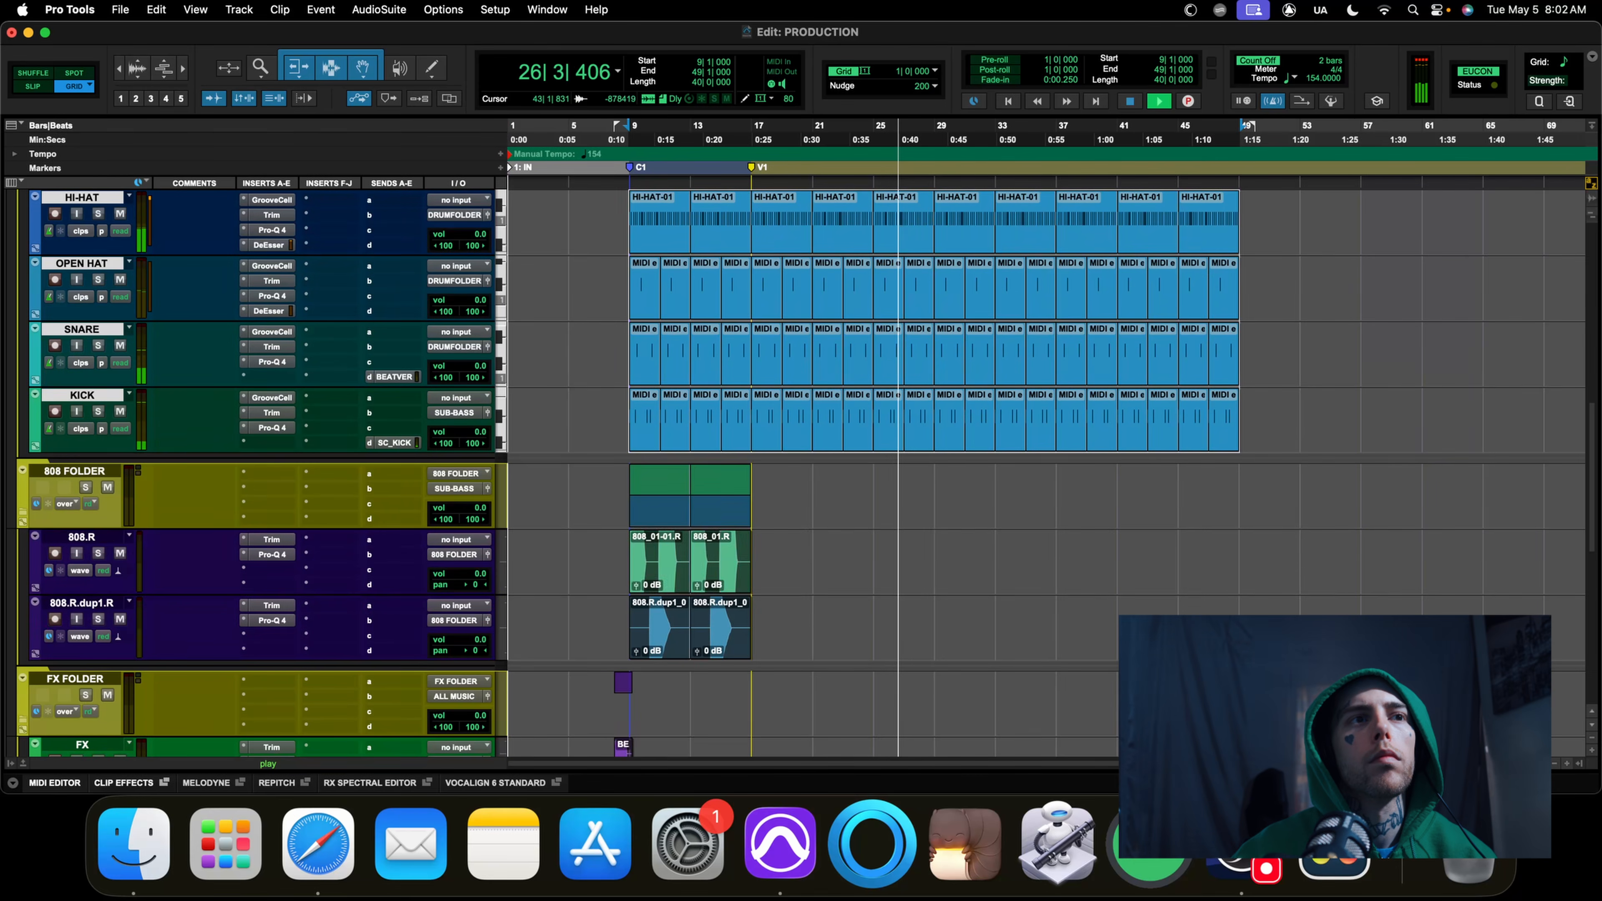
left_click(1221, 562, "shift")
left_click(1236, 632, "shift")
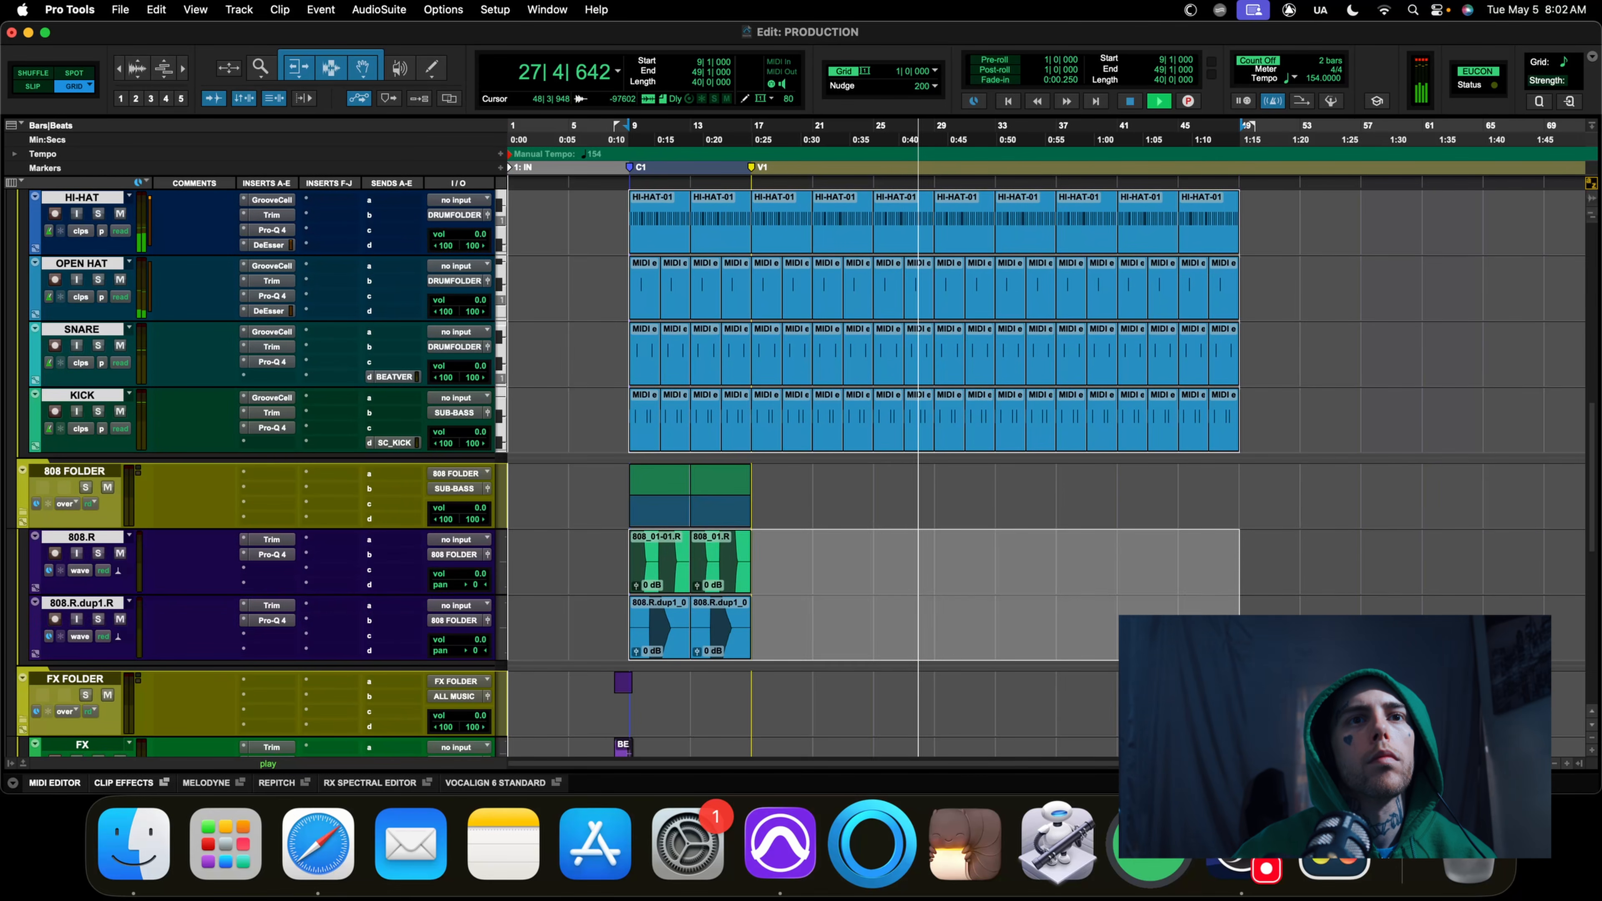
left_click(1236, 702, "shift")
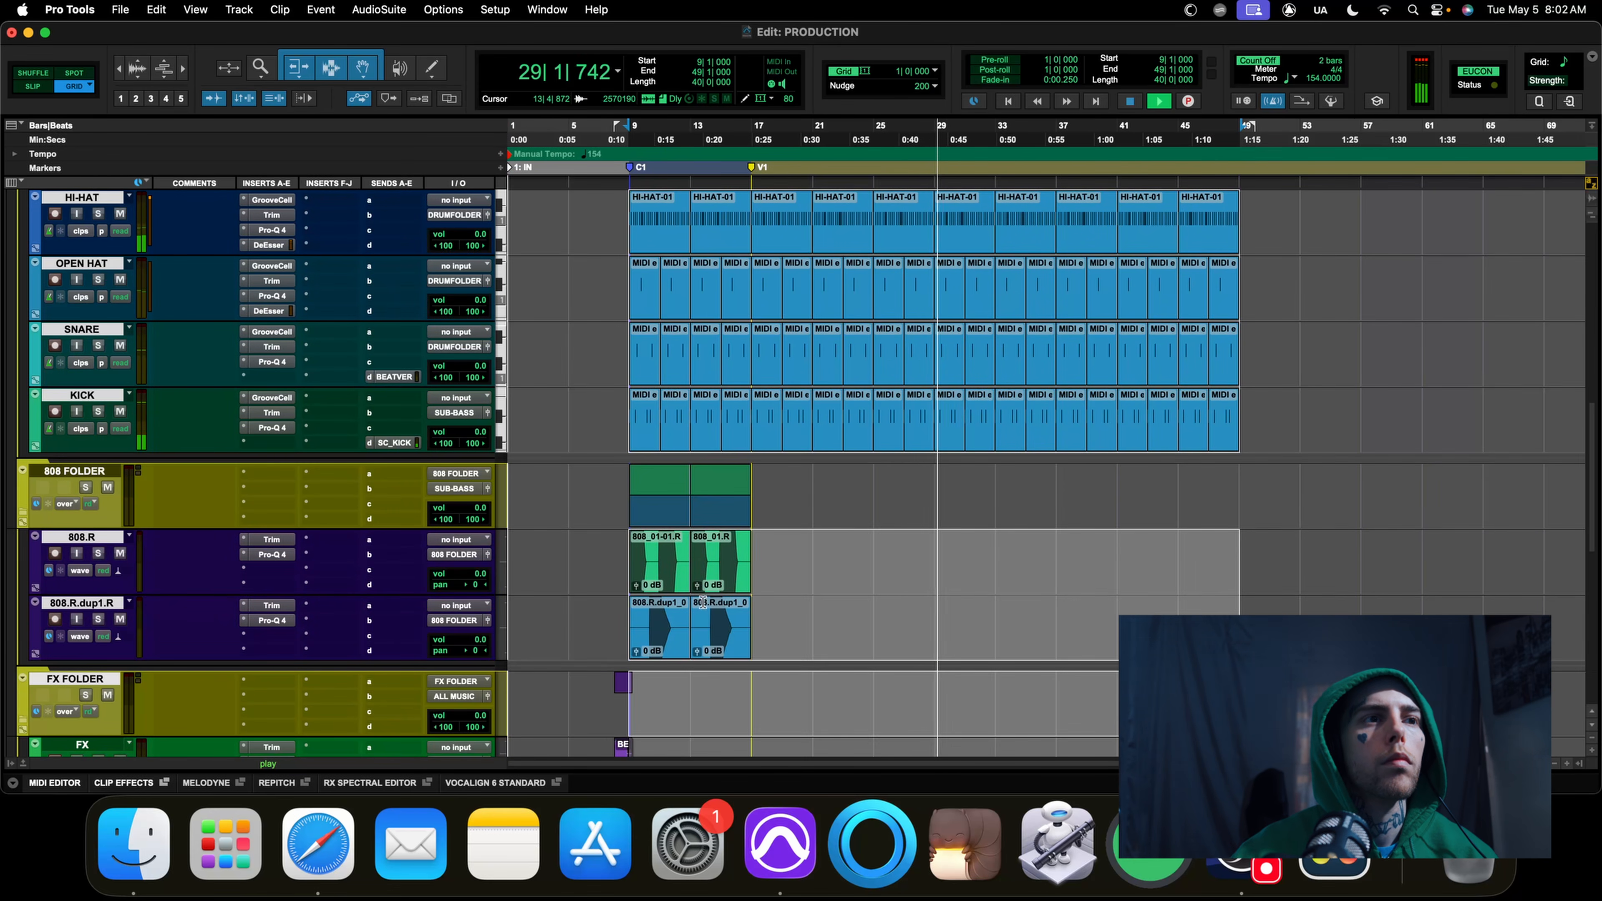
scroll(757, 581, "down", 2)
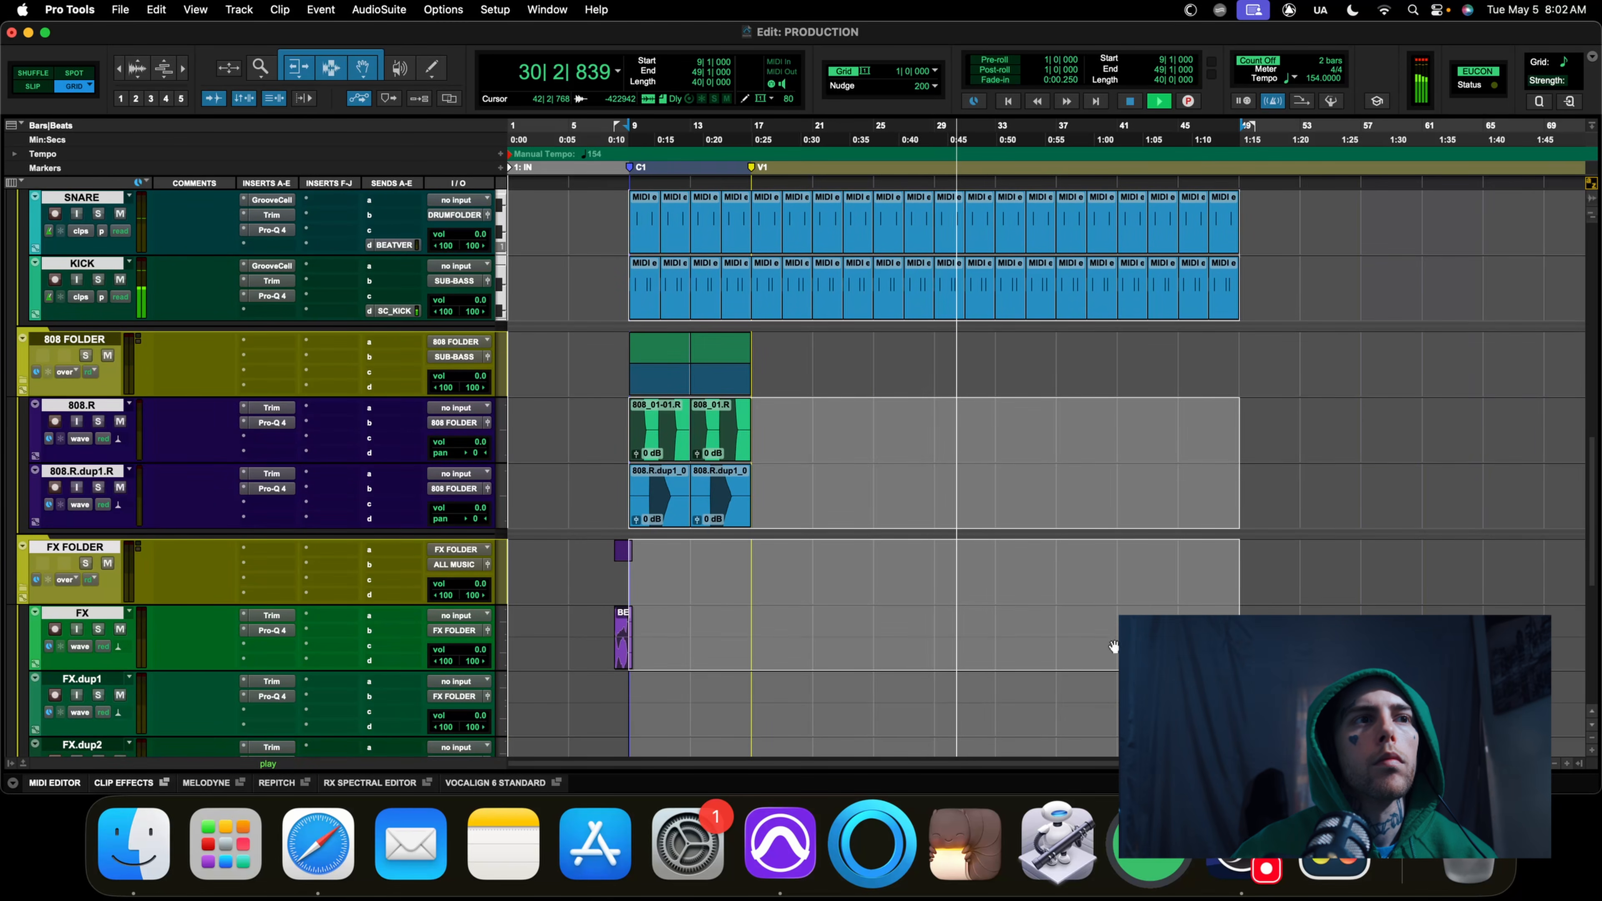
left_click_drag(657, 518, 1211, 587)
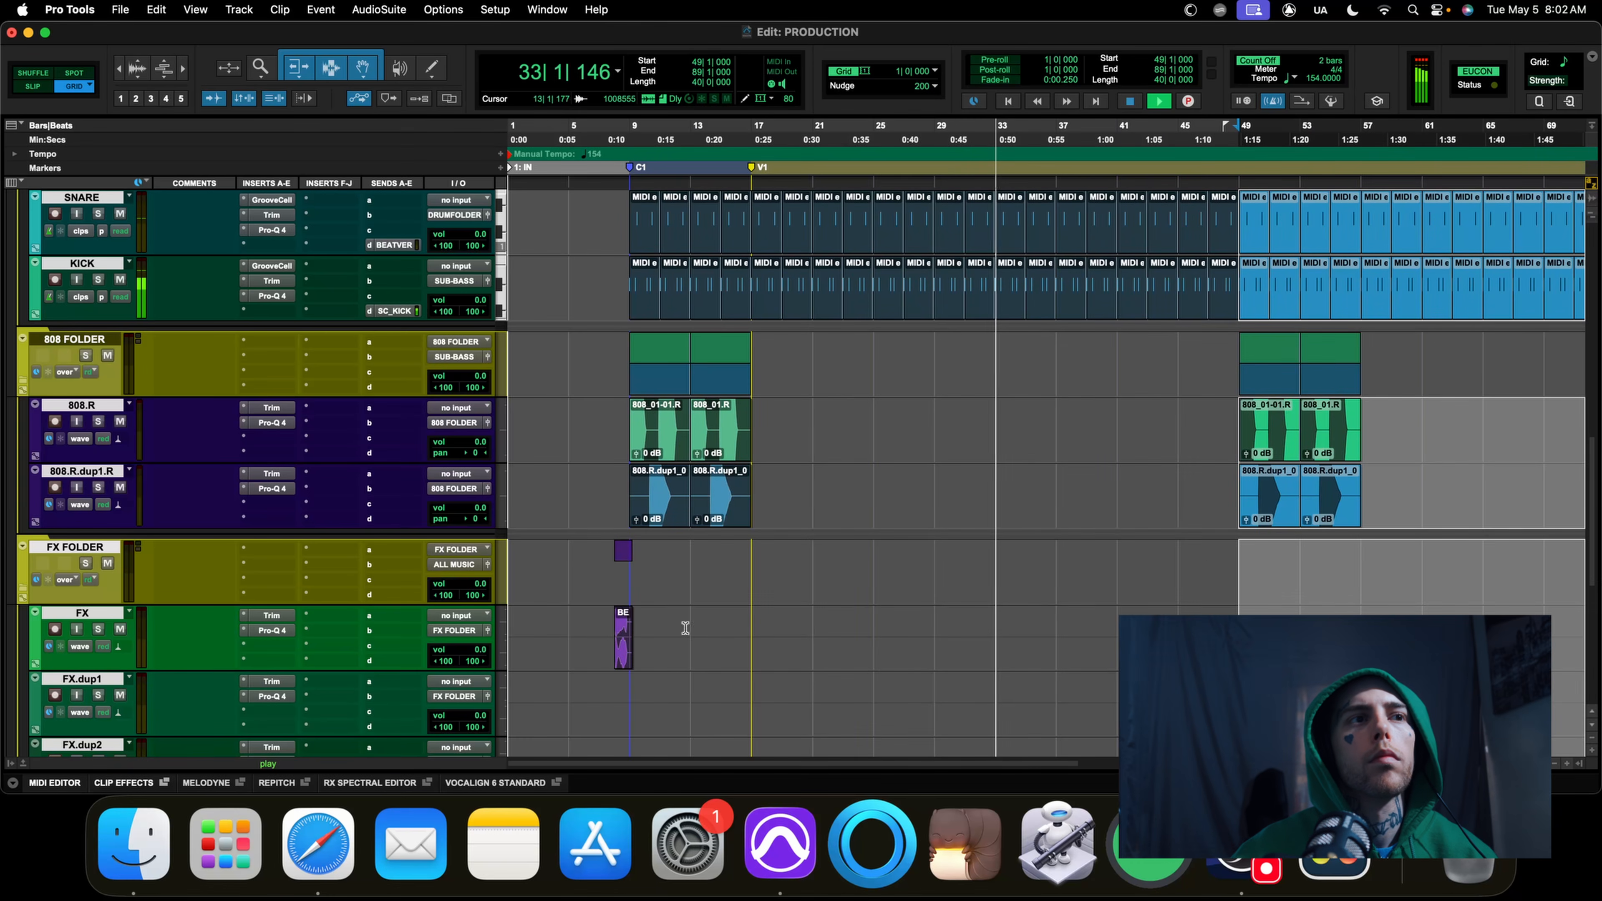
Copy the beat tag clip on the FX track to bar 48 and audition the transition from bar 47
left_click_drag(624, 656, 1232, 647)
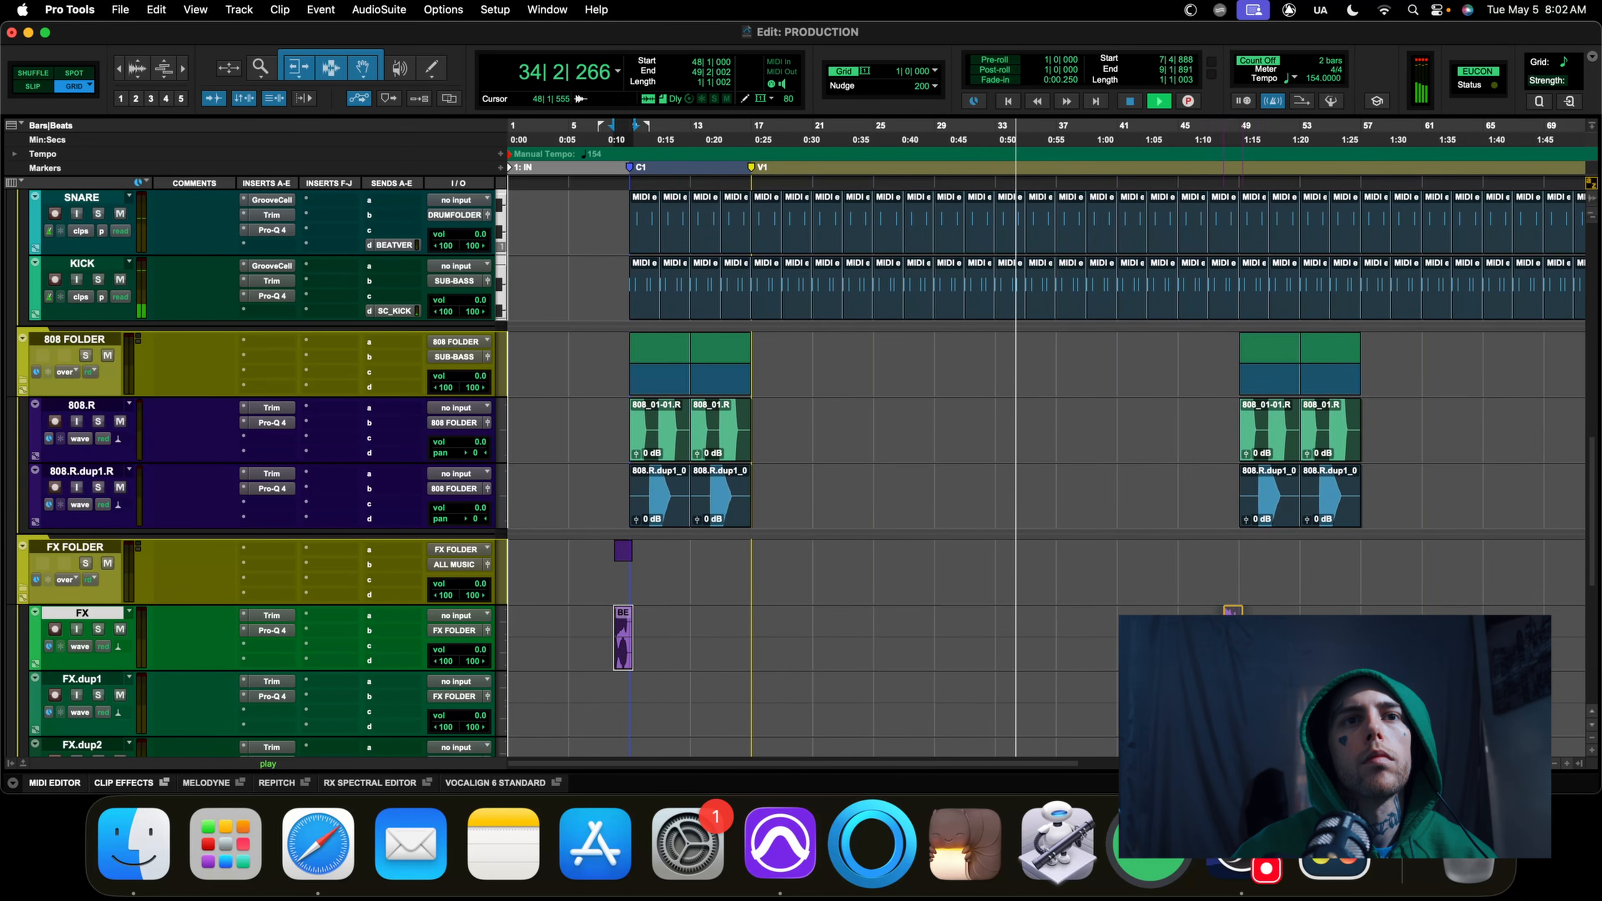
left_click(1206, 611)
scroll(1206, 612, "up", 6)
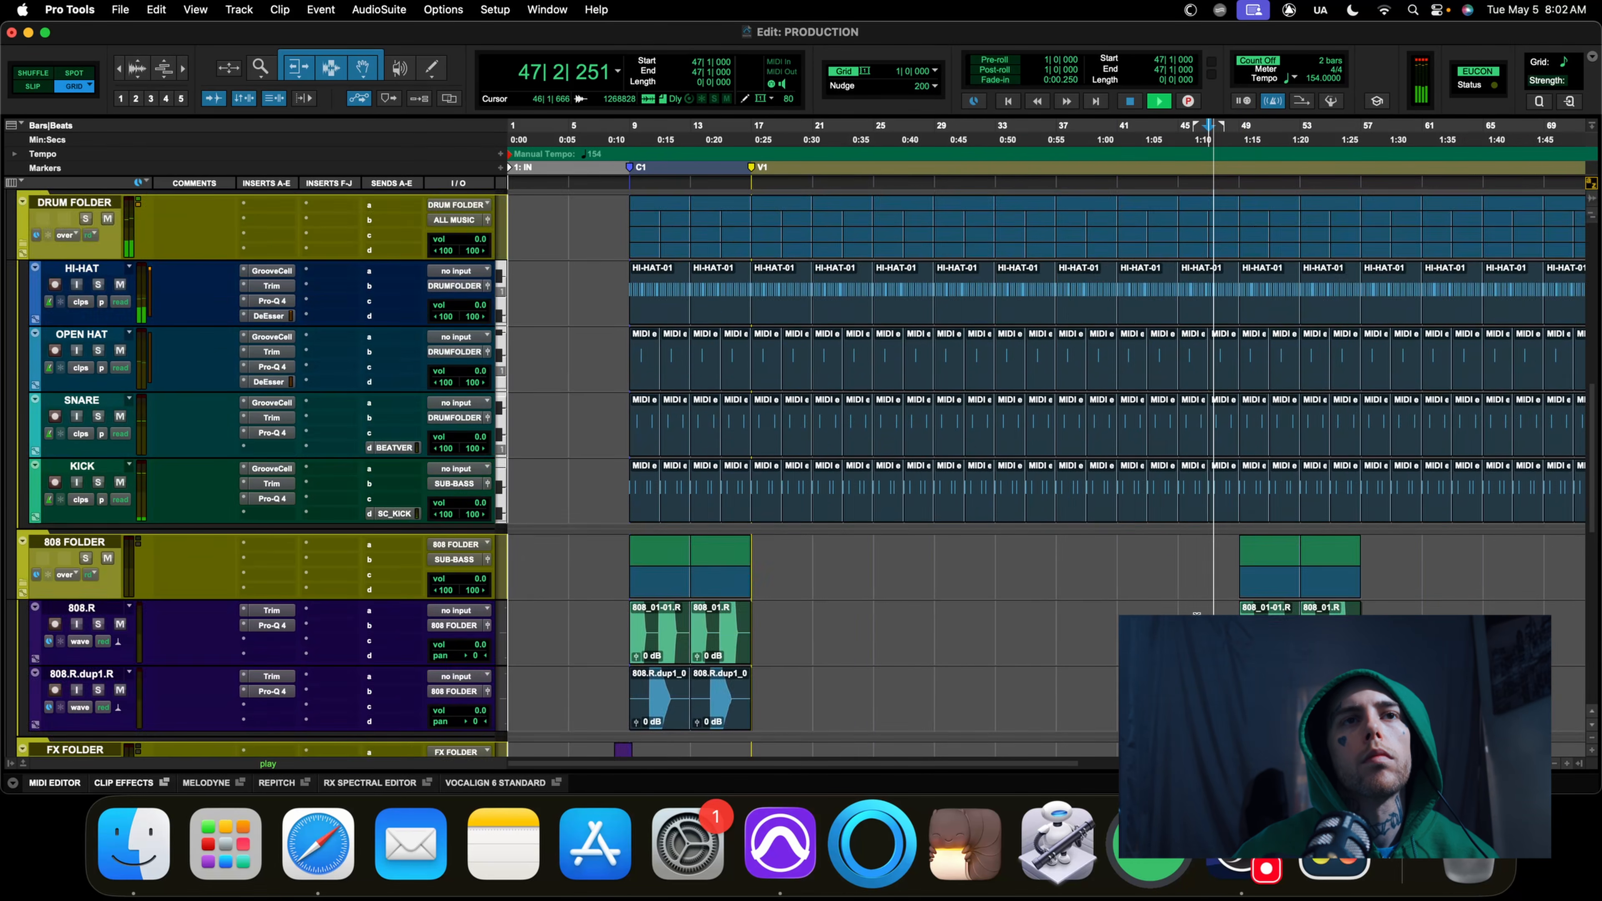
key("r")
scroll(1090, 603, "down", 5)
key("t")
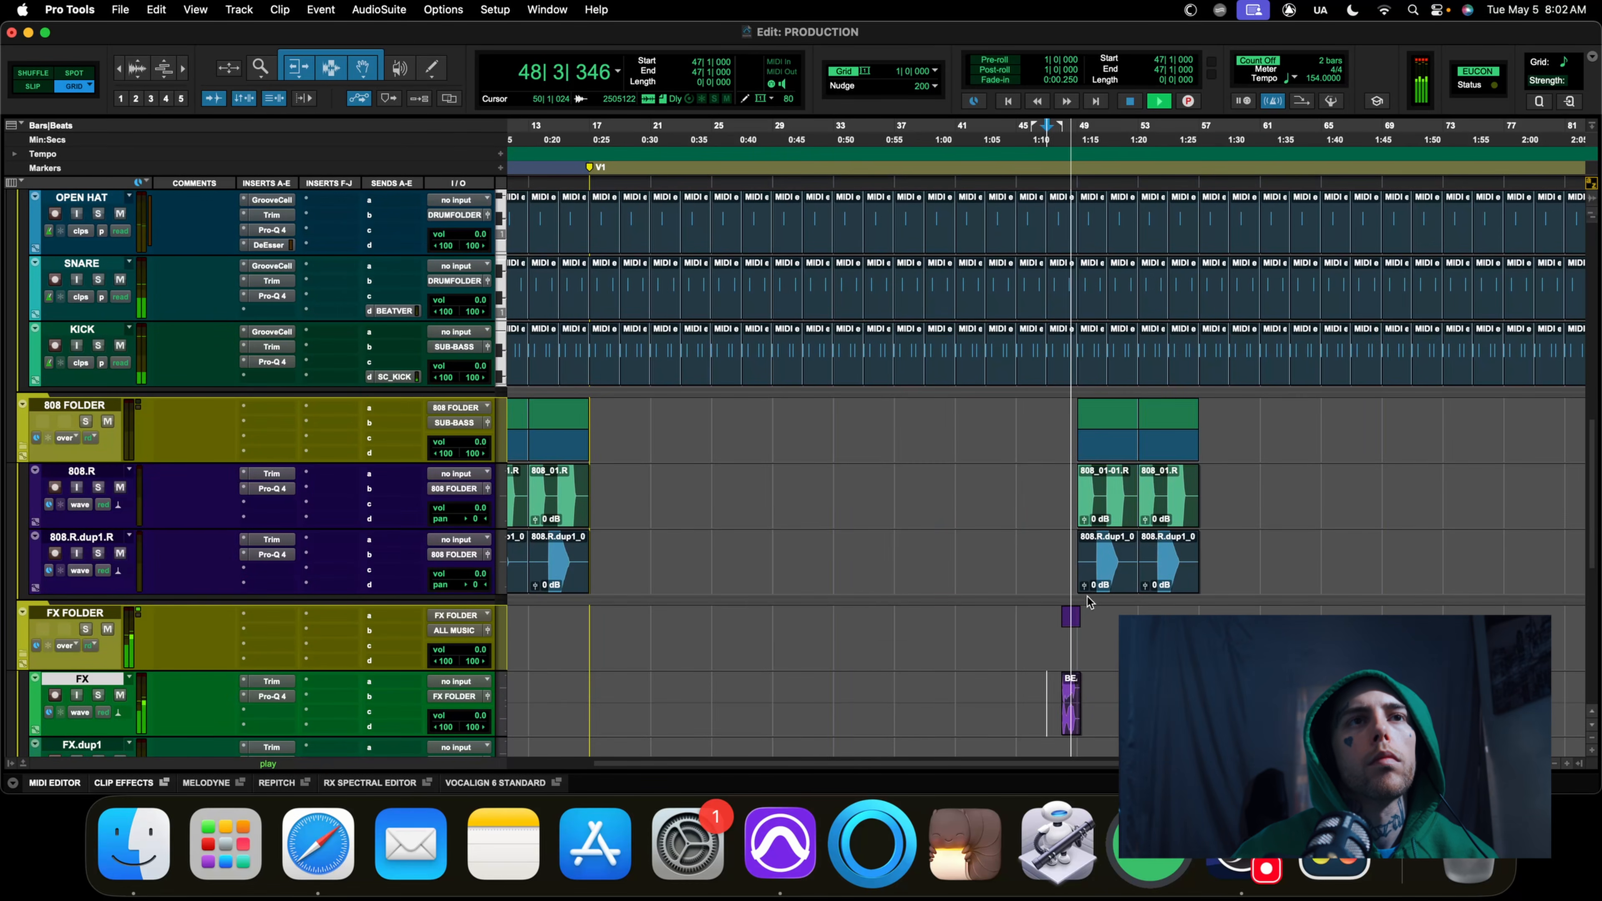
Undo the copies around bar 49, copy the bar 9 to 49 arrangement so it starts at bar 53, and play from bar 48
scroll(1062, 601, "up", 2)
key("r")
key("t")
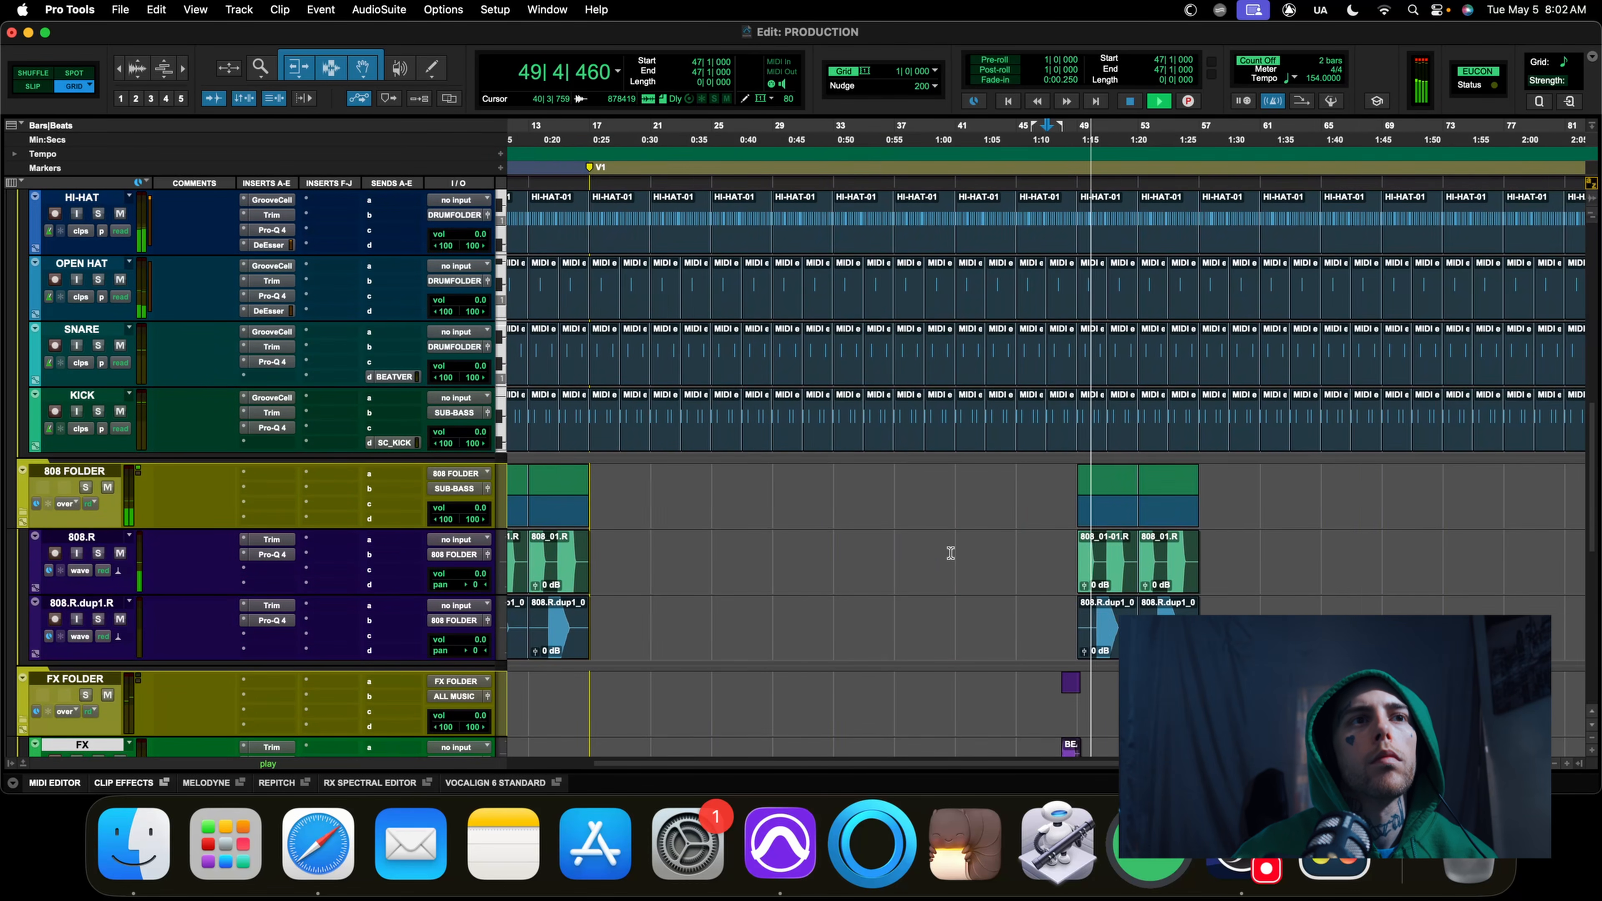
key("space")
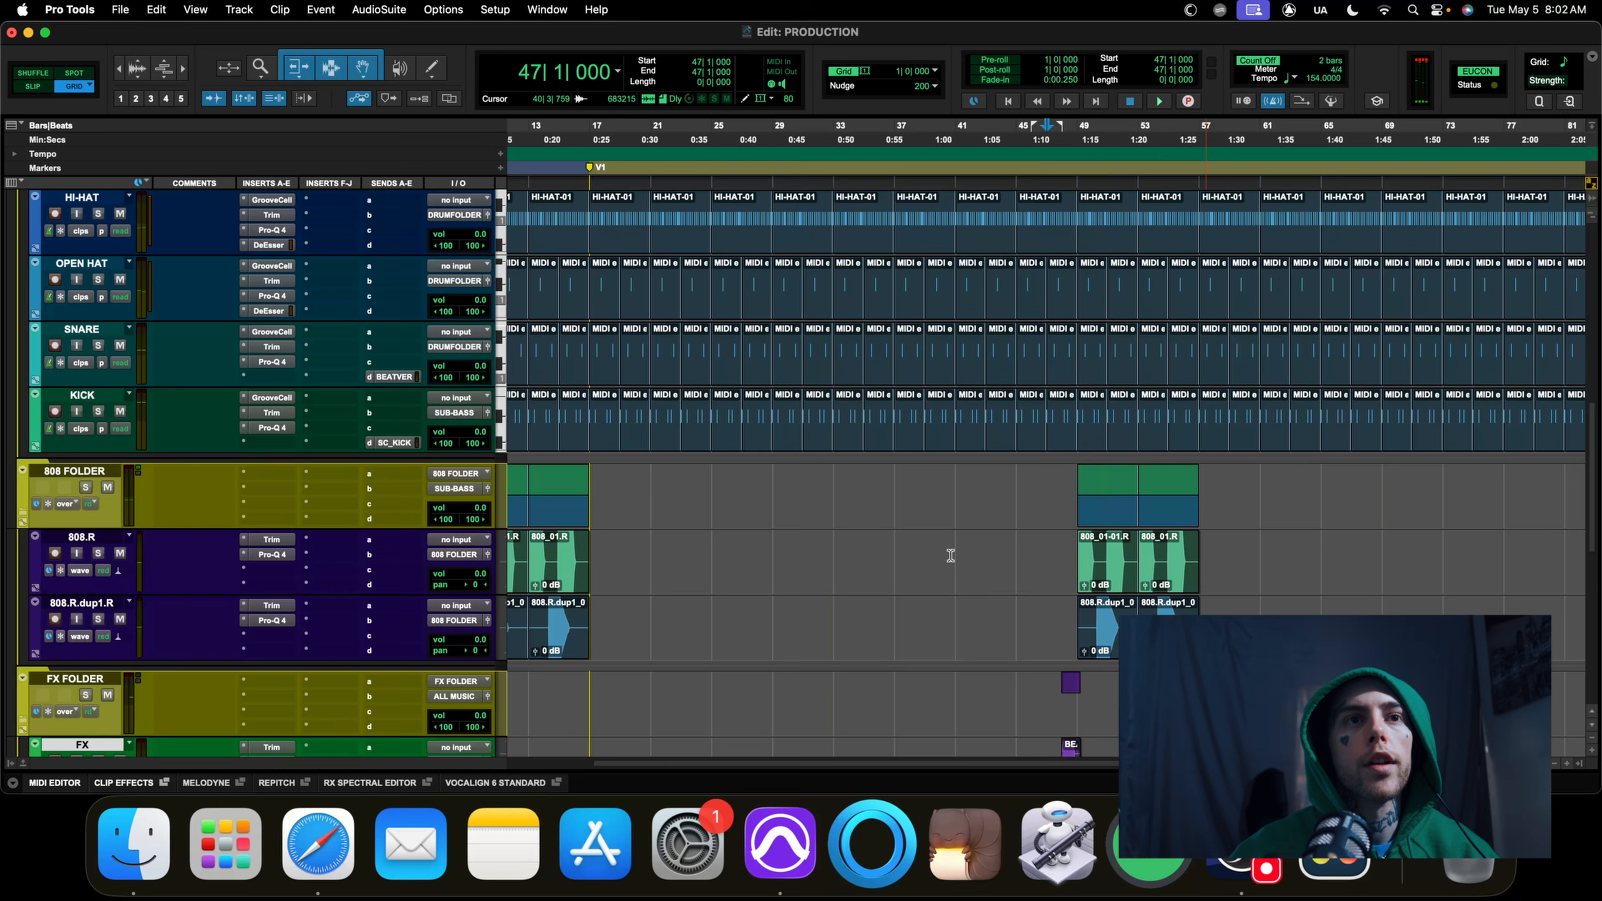
key("super+z")
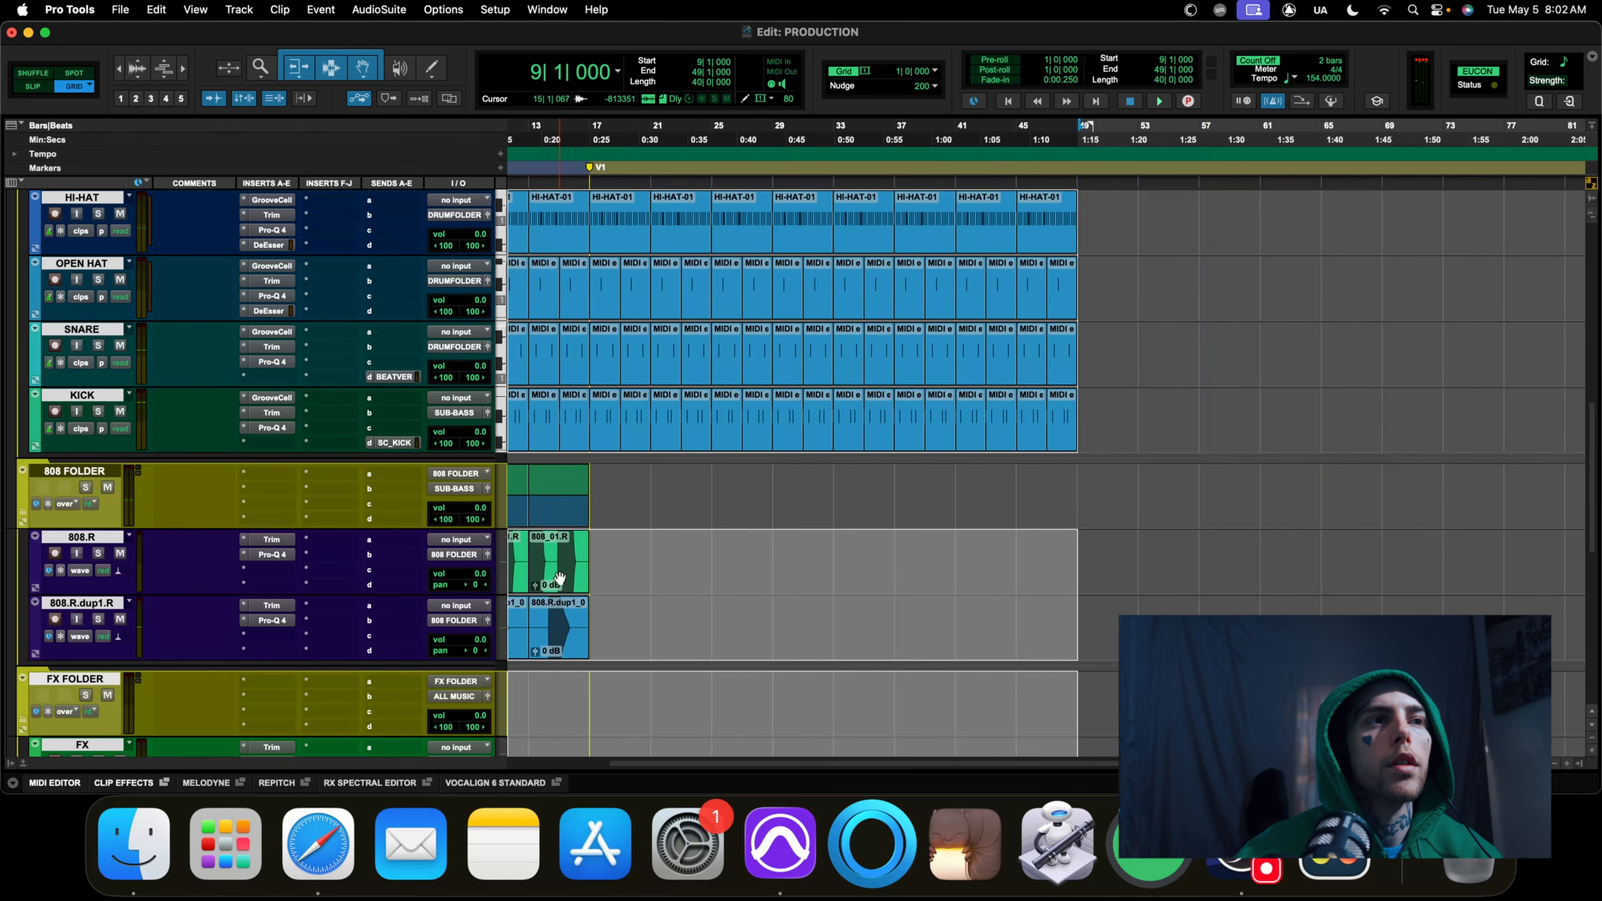
left_click_drag(560, 578, 1232, 547)
left_click(1060, 548)
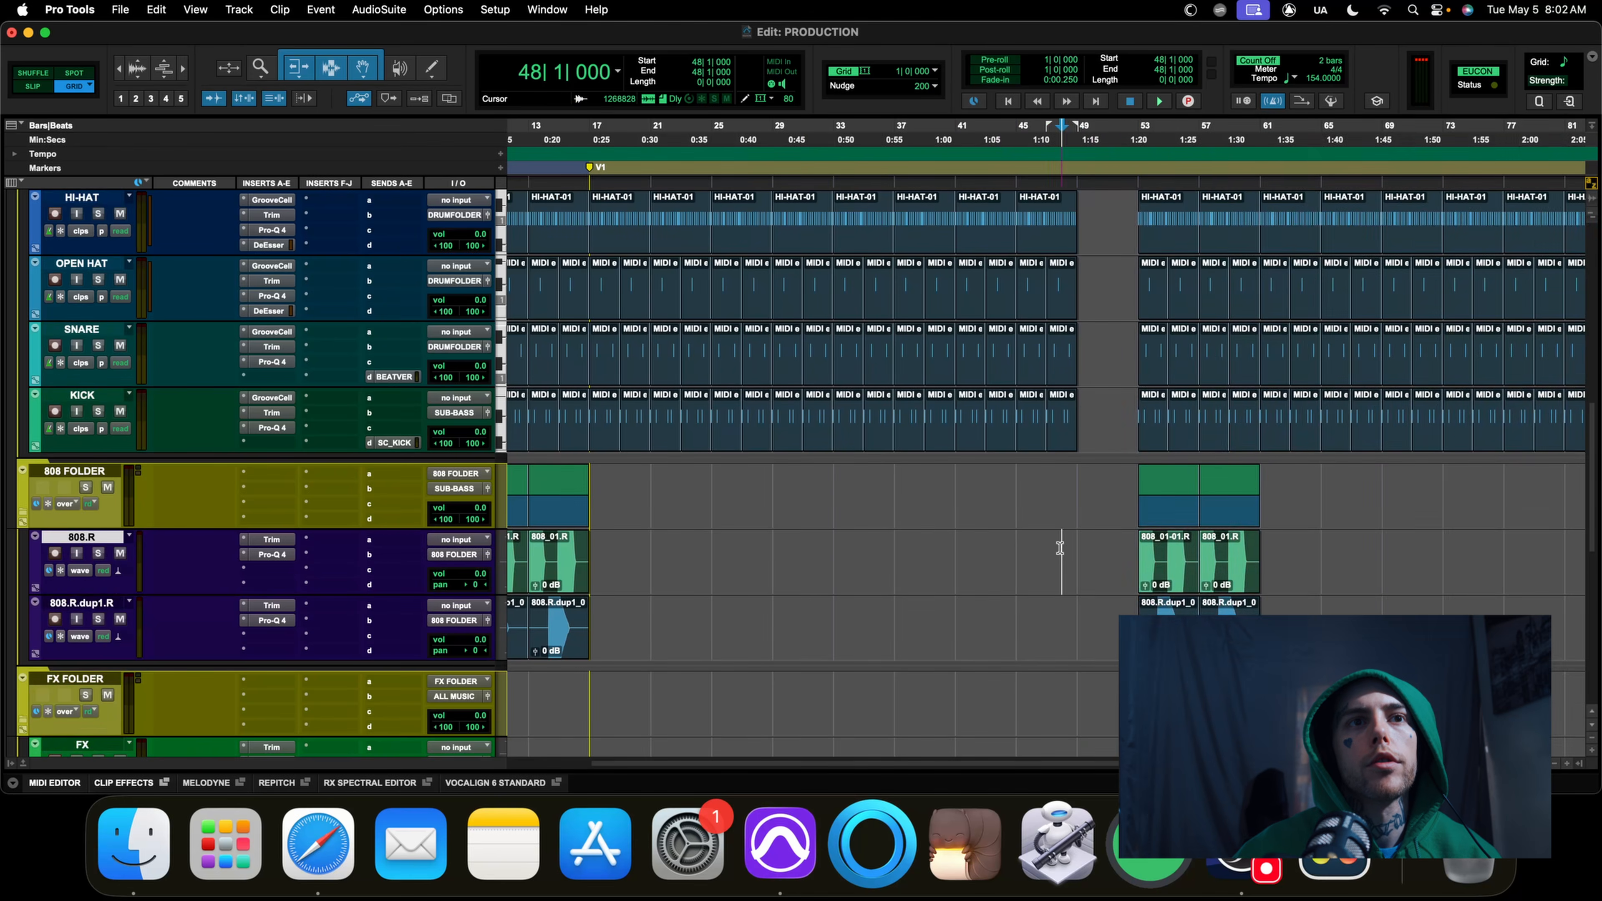
key("space")
Copy the beat tag clip on the FX track to bar 52, just ahead of the repeated arrangement
scroll(1059, 530, "down", 3)
key("r")
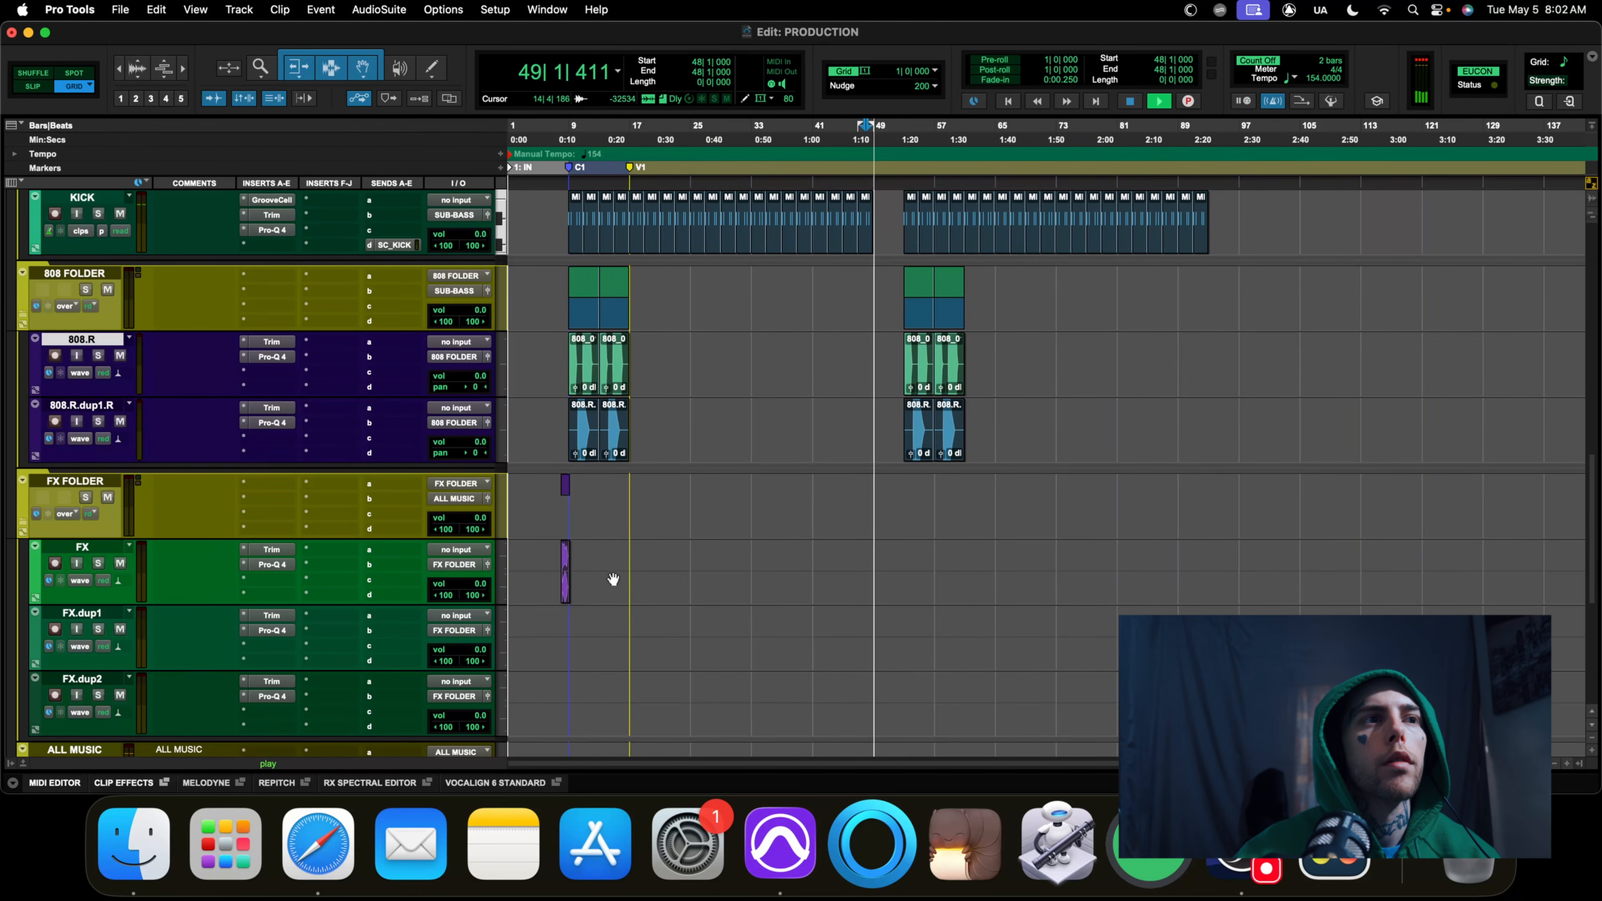
left_click_drag(563, 589, 901, 590)
key("t")
key("t")
key("t")
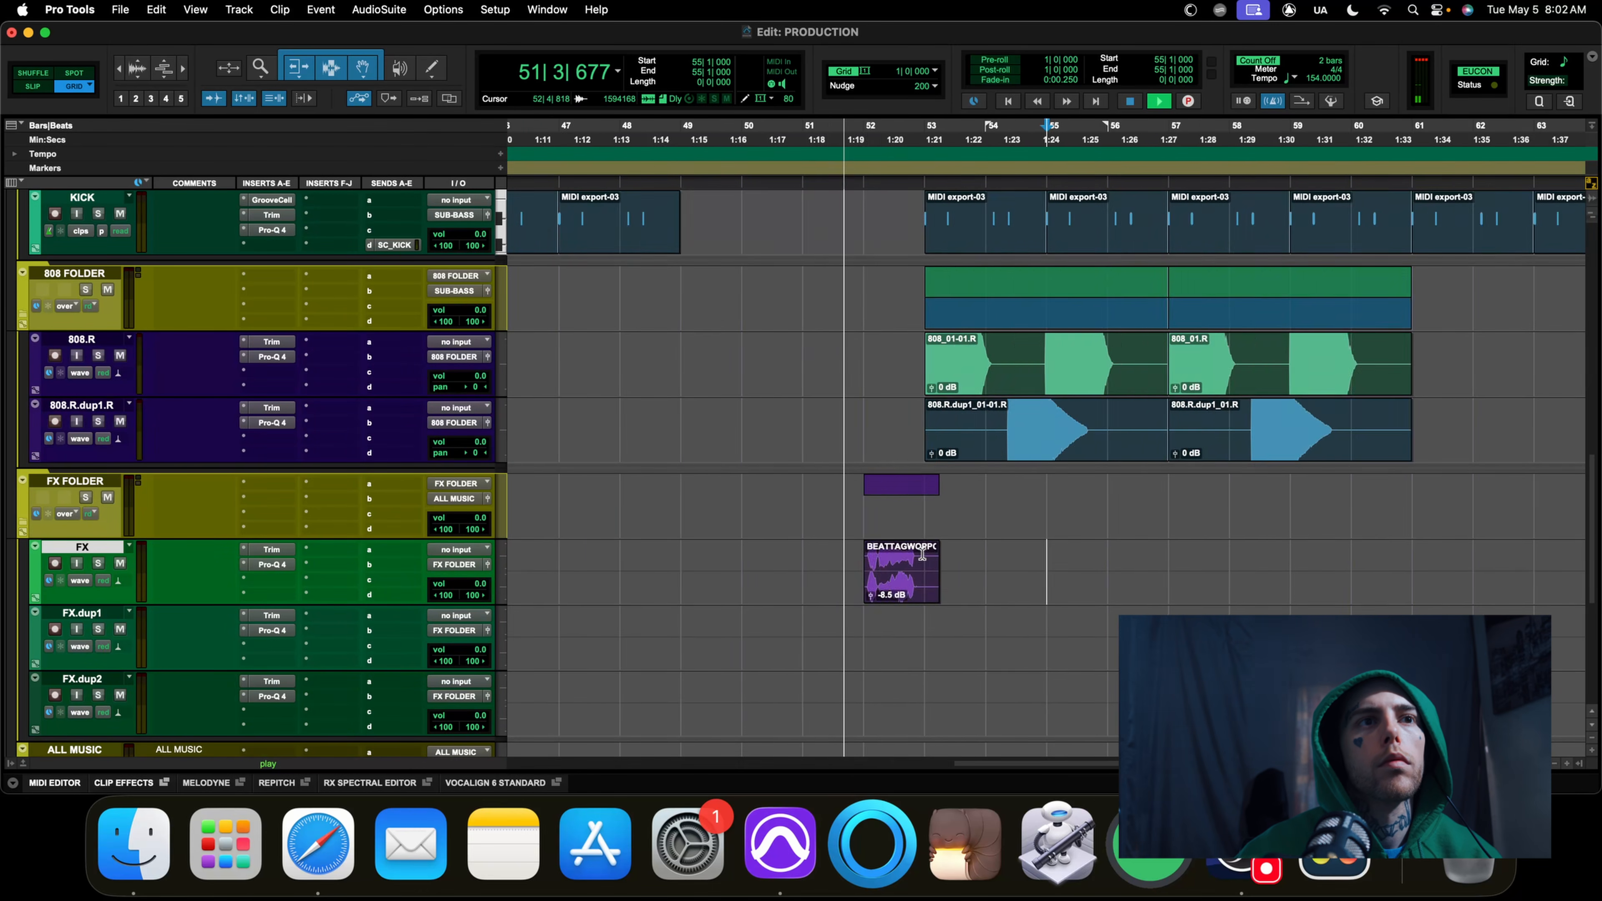
Fill the gap on the LEADS track by copying its bar 41 clip to bar 49
key("r")
key("r")
scroll(924, 552, "up", 10)
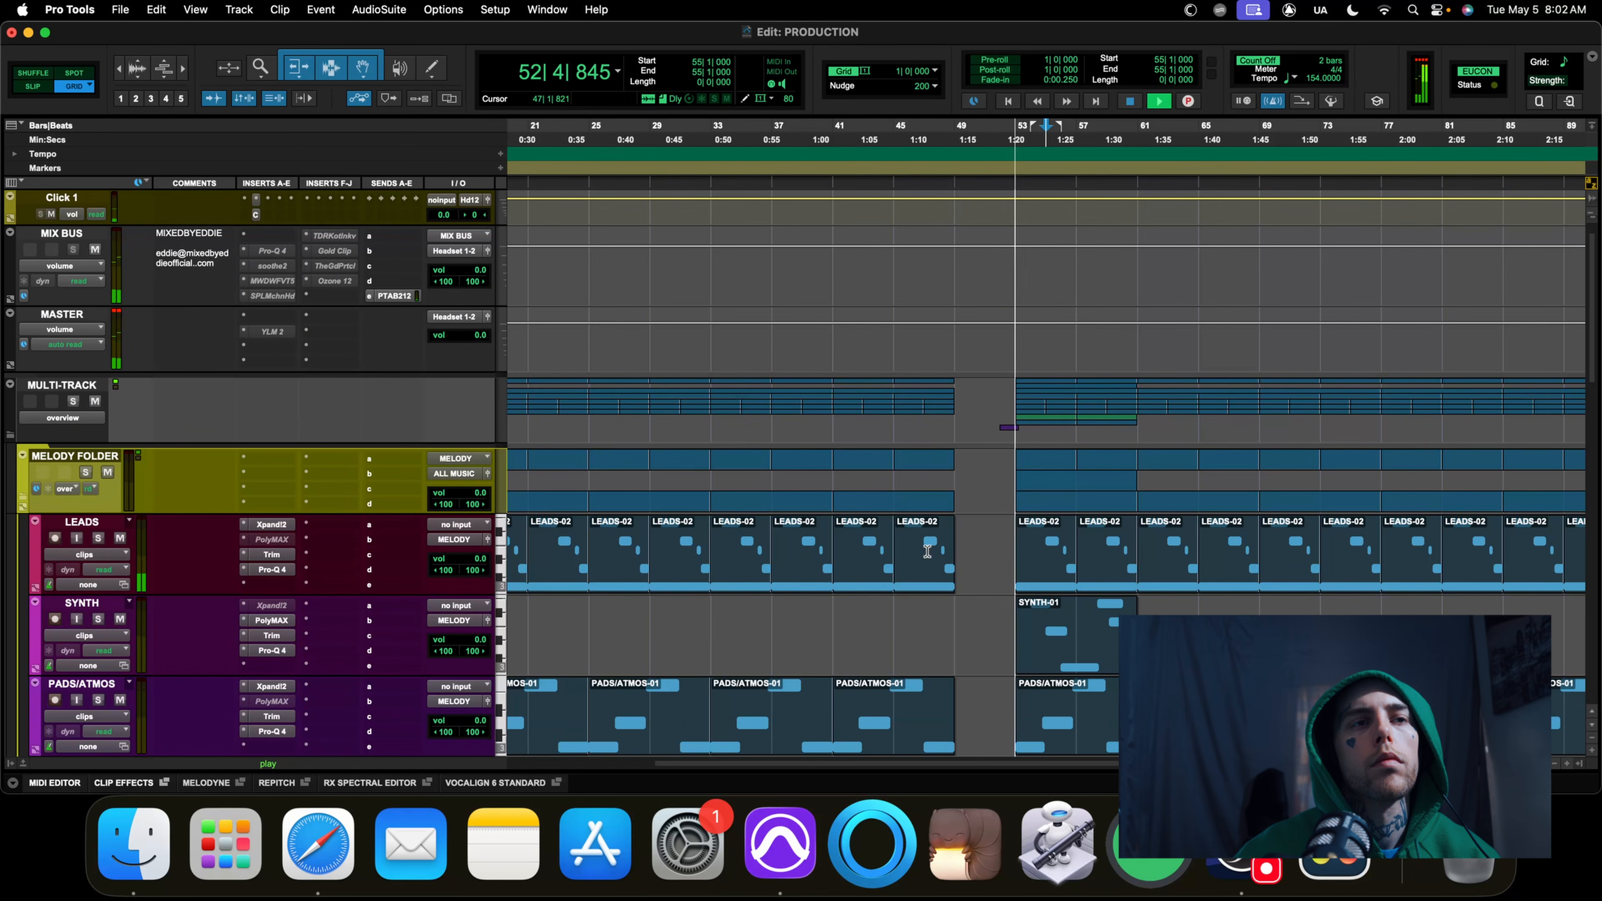
left_click(789, 624)
scroll(788, 623, "down", 1)
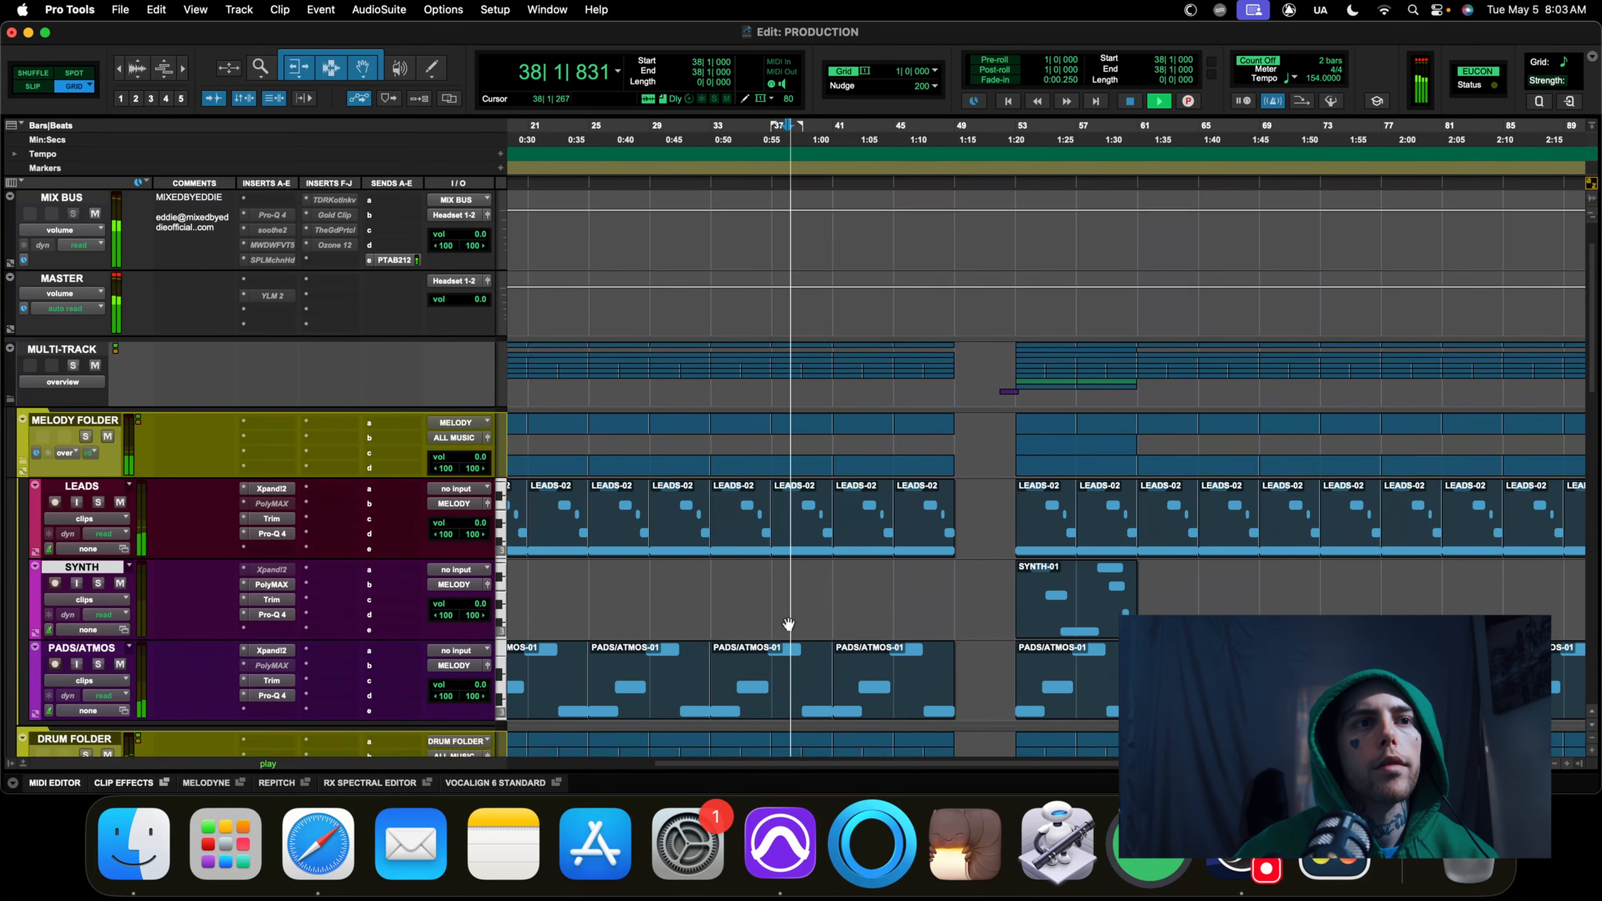
scroll(788, 623, "down", 2)
key("space")
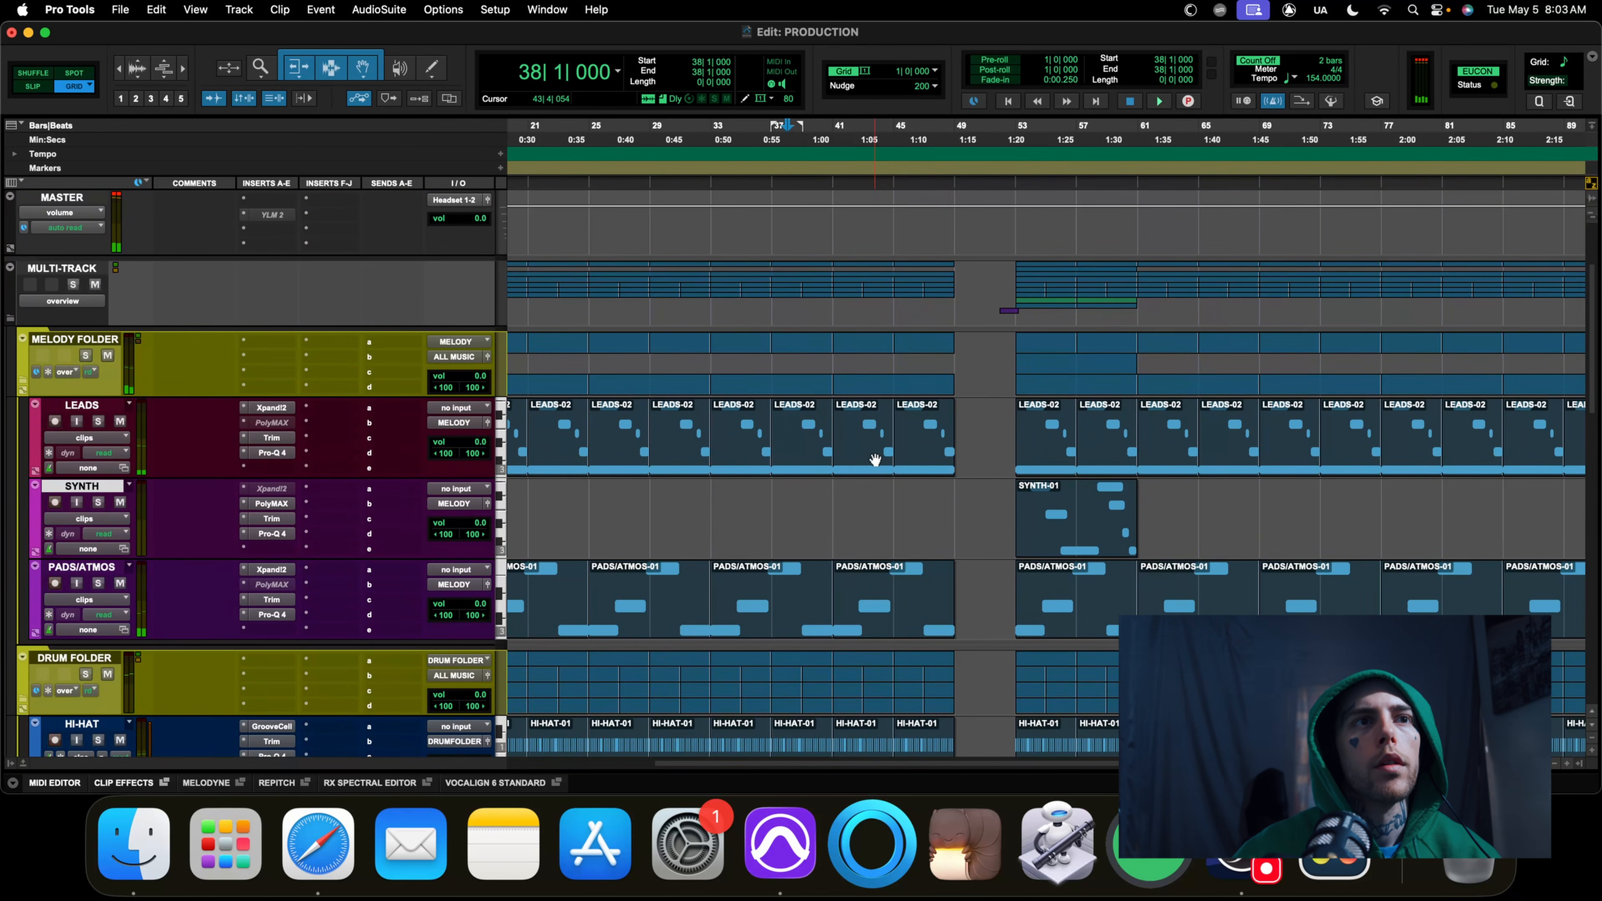
left_click_drag(865, 459, 985, 463)
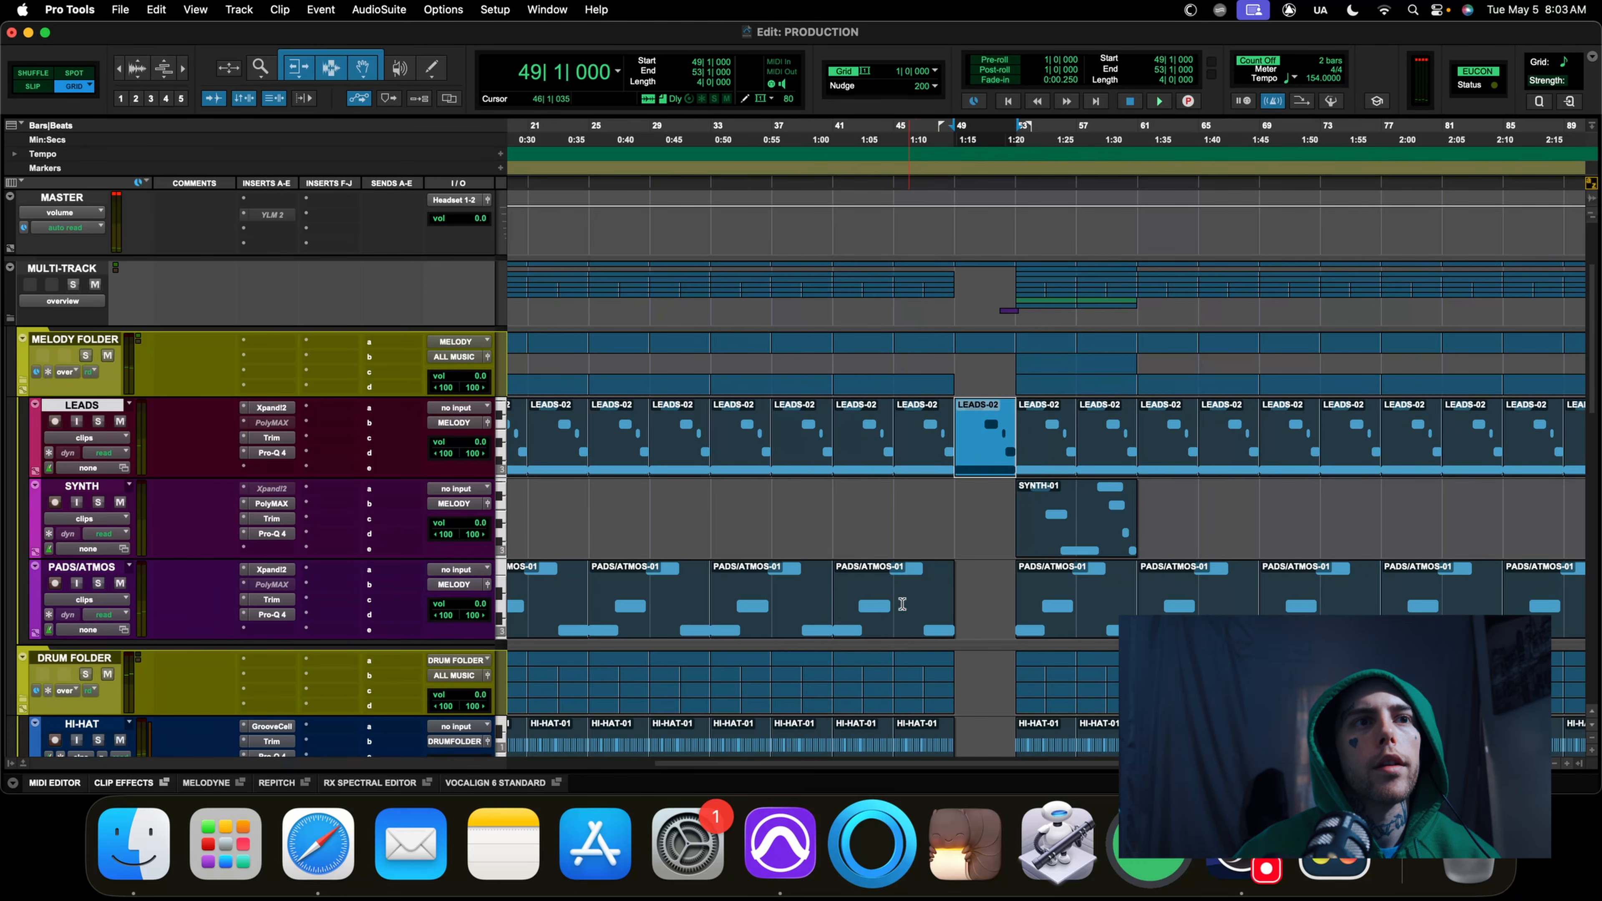
Audition from bar 45 and copy bars 41 to 45 of the PADS/ATMOS clip onto the SYNTH track at bar 41
left_click(888, 505)
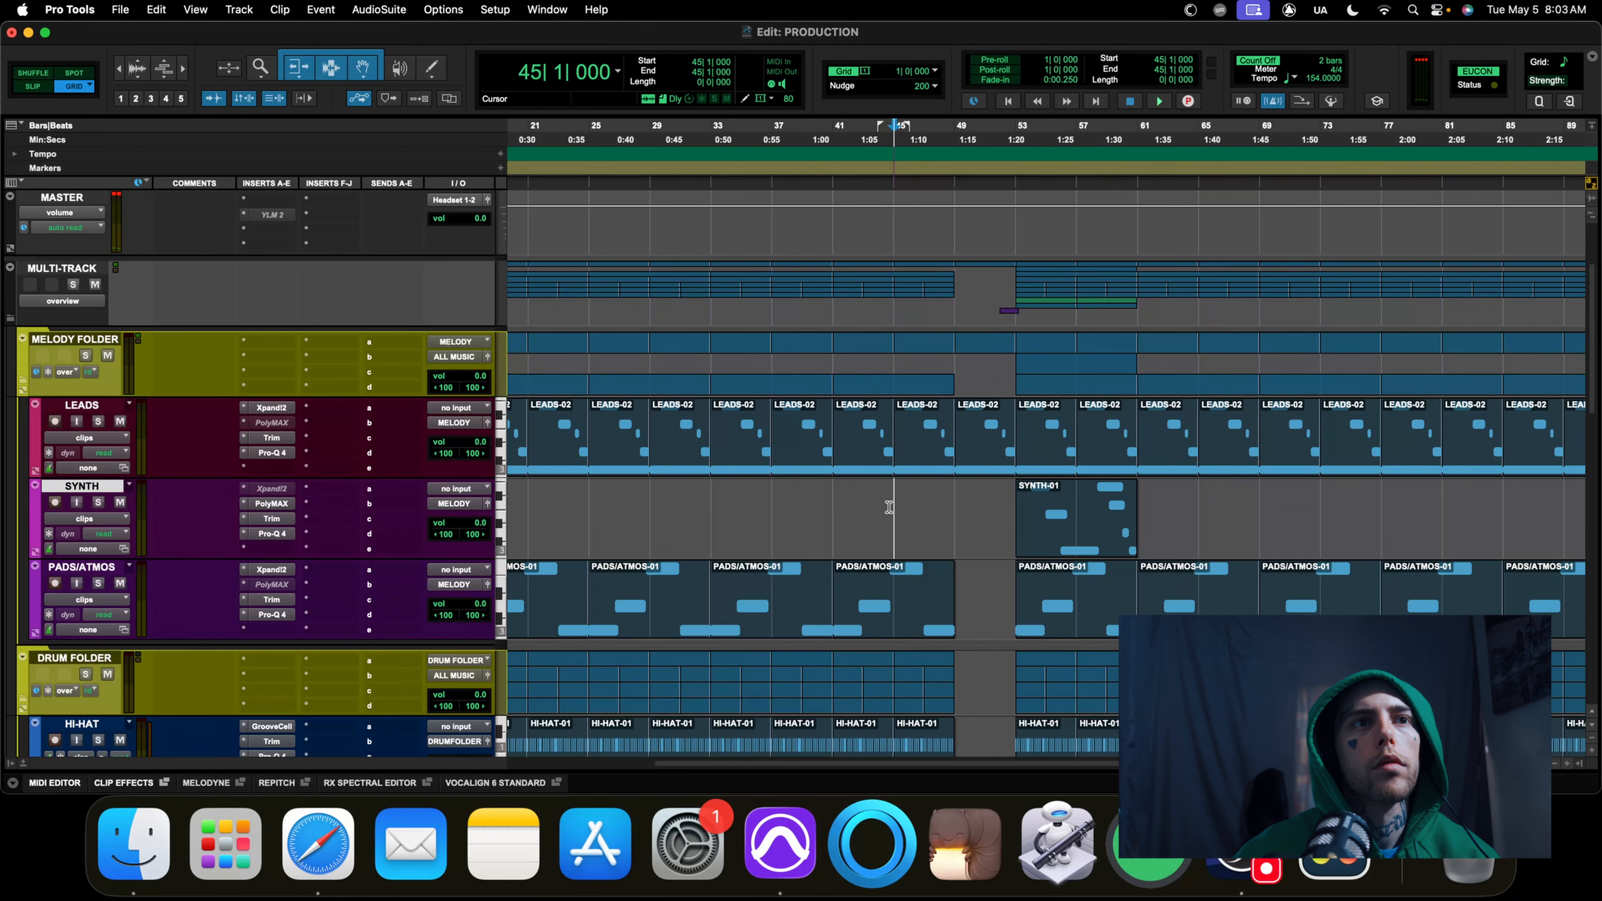
key("space")
left_click(893, 592)
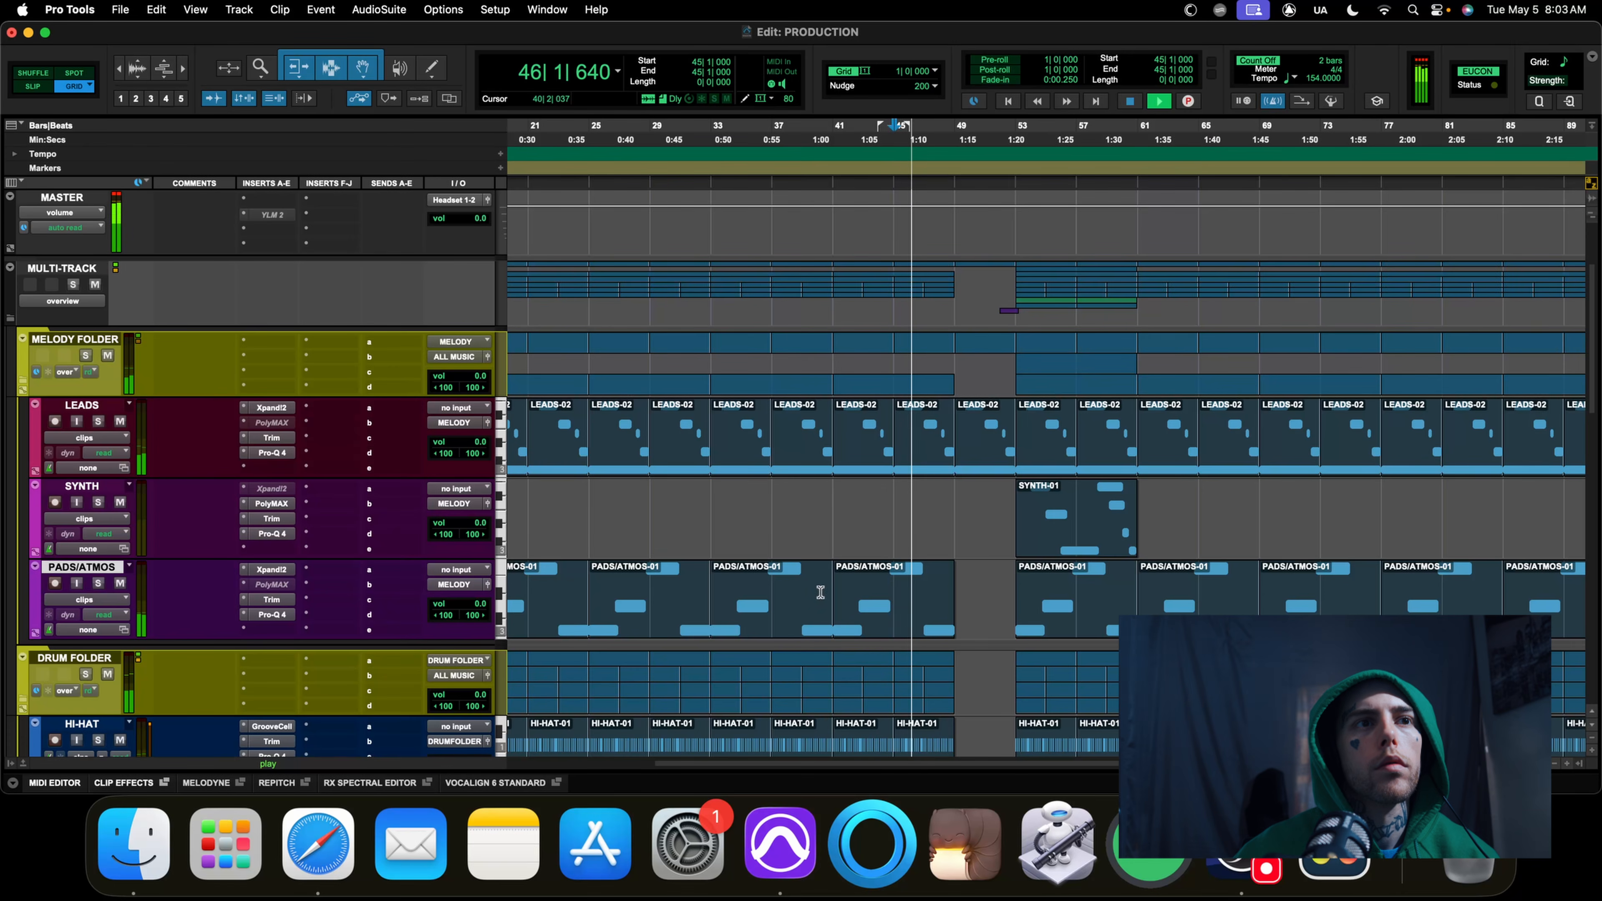
key("space")
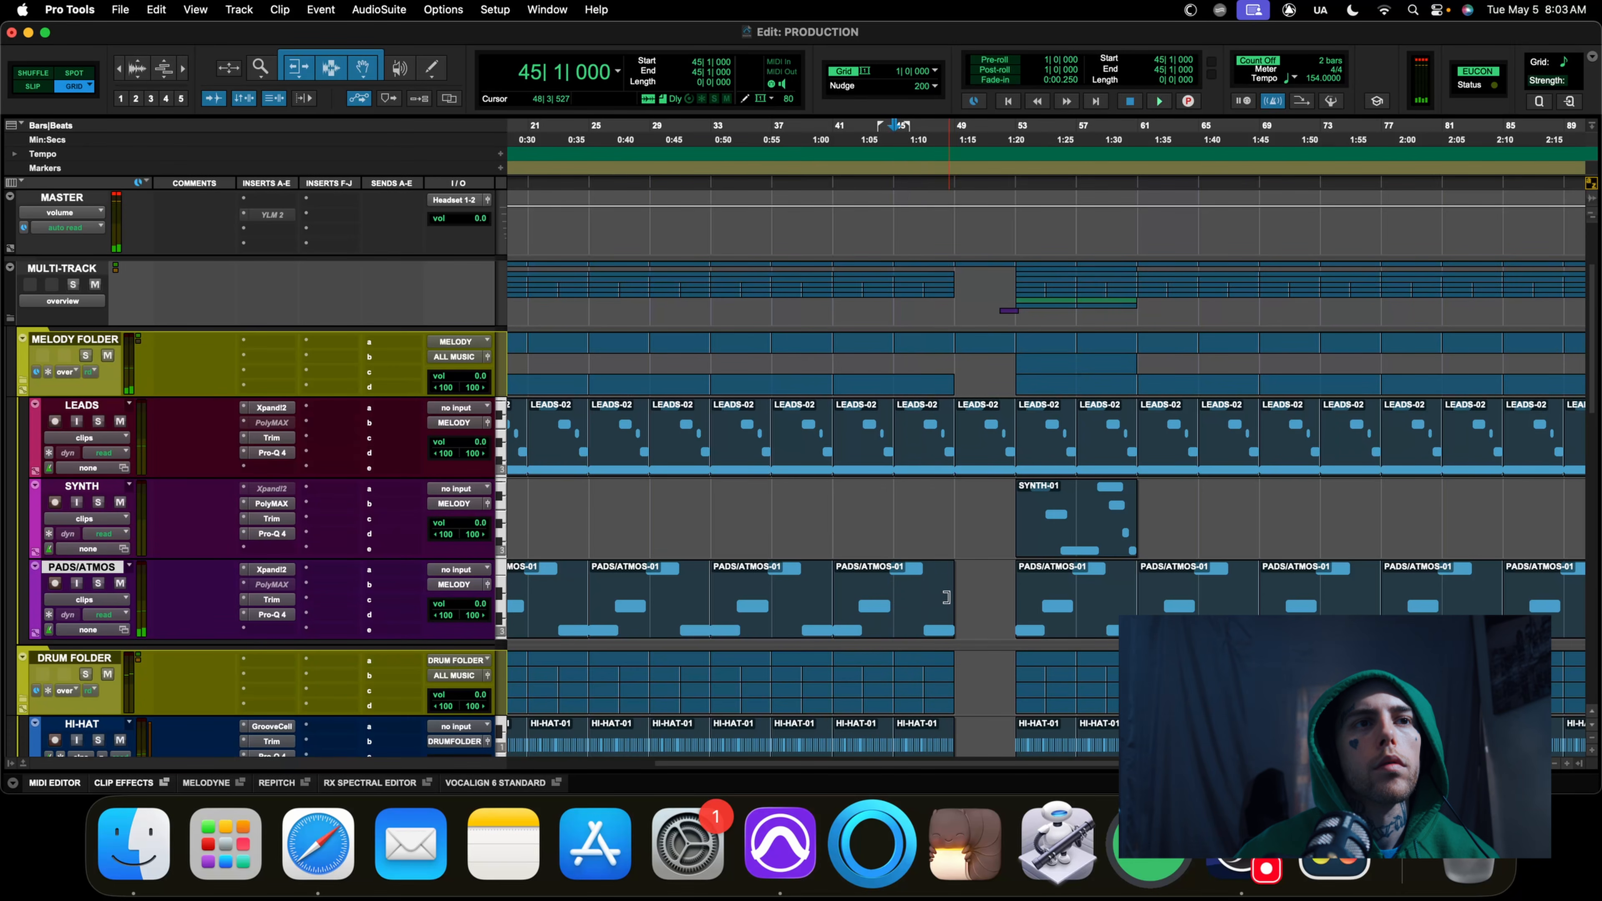
left_click_drag(911, 608, 895, 520)
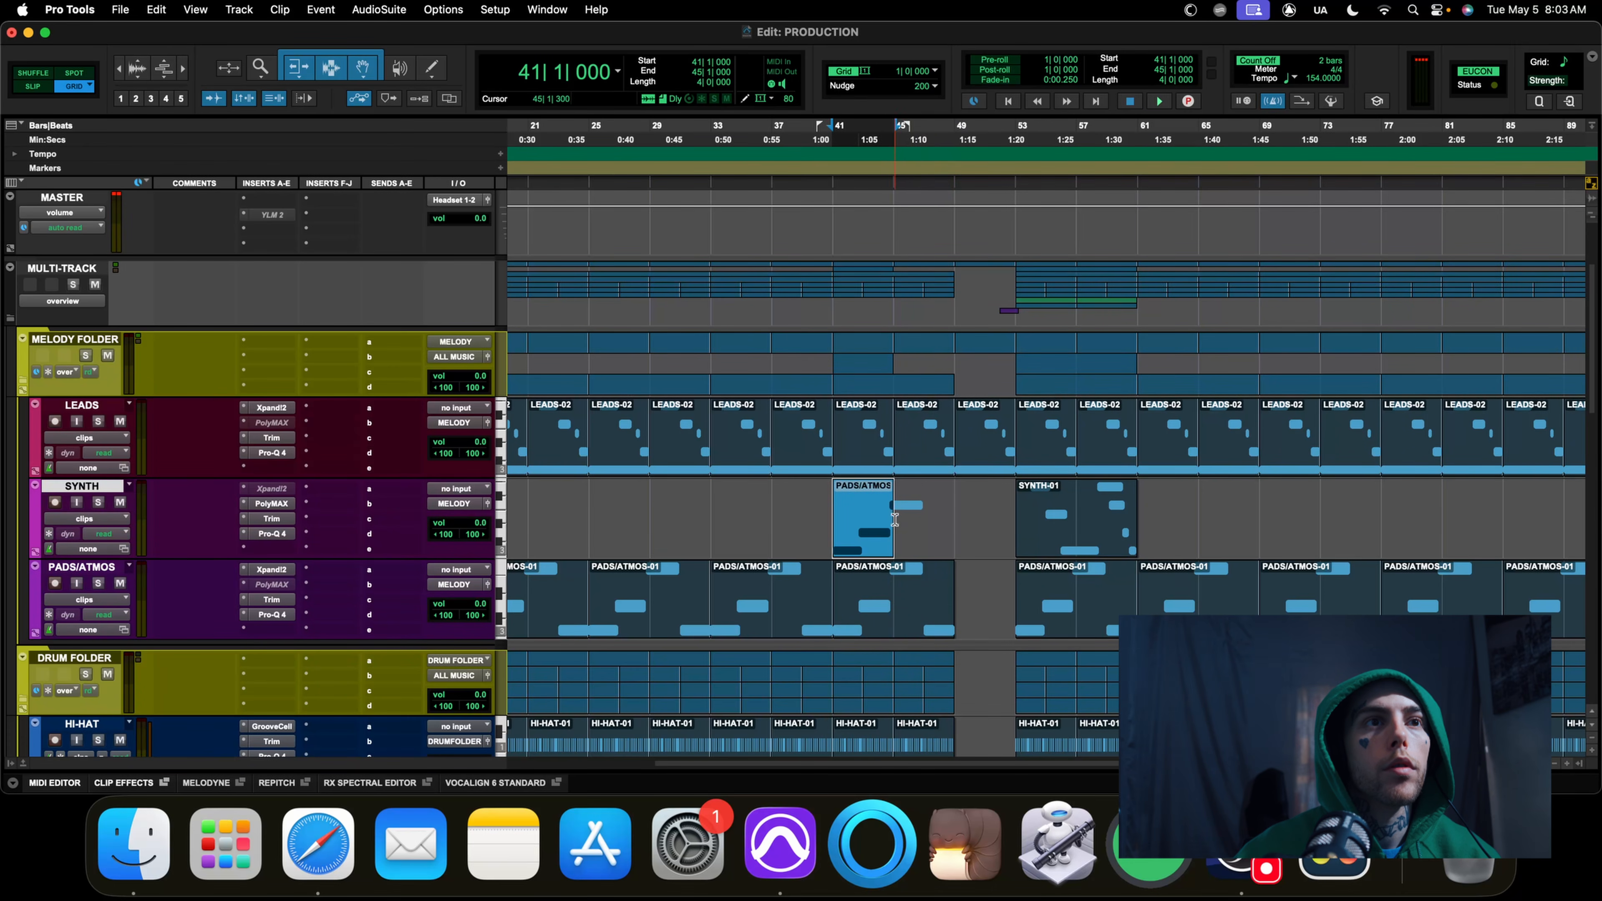
Shorten the F3 note in the copied PADS/ATMOS clip so that it ends at bar 45
double_click(880, 527)
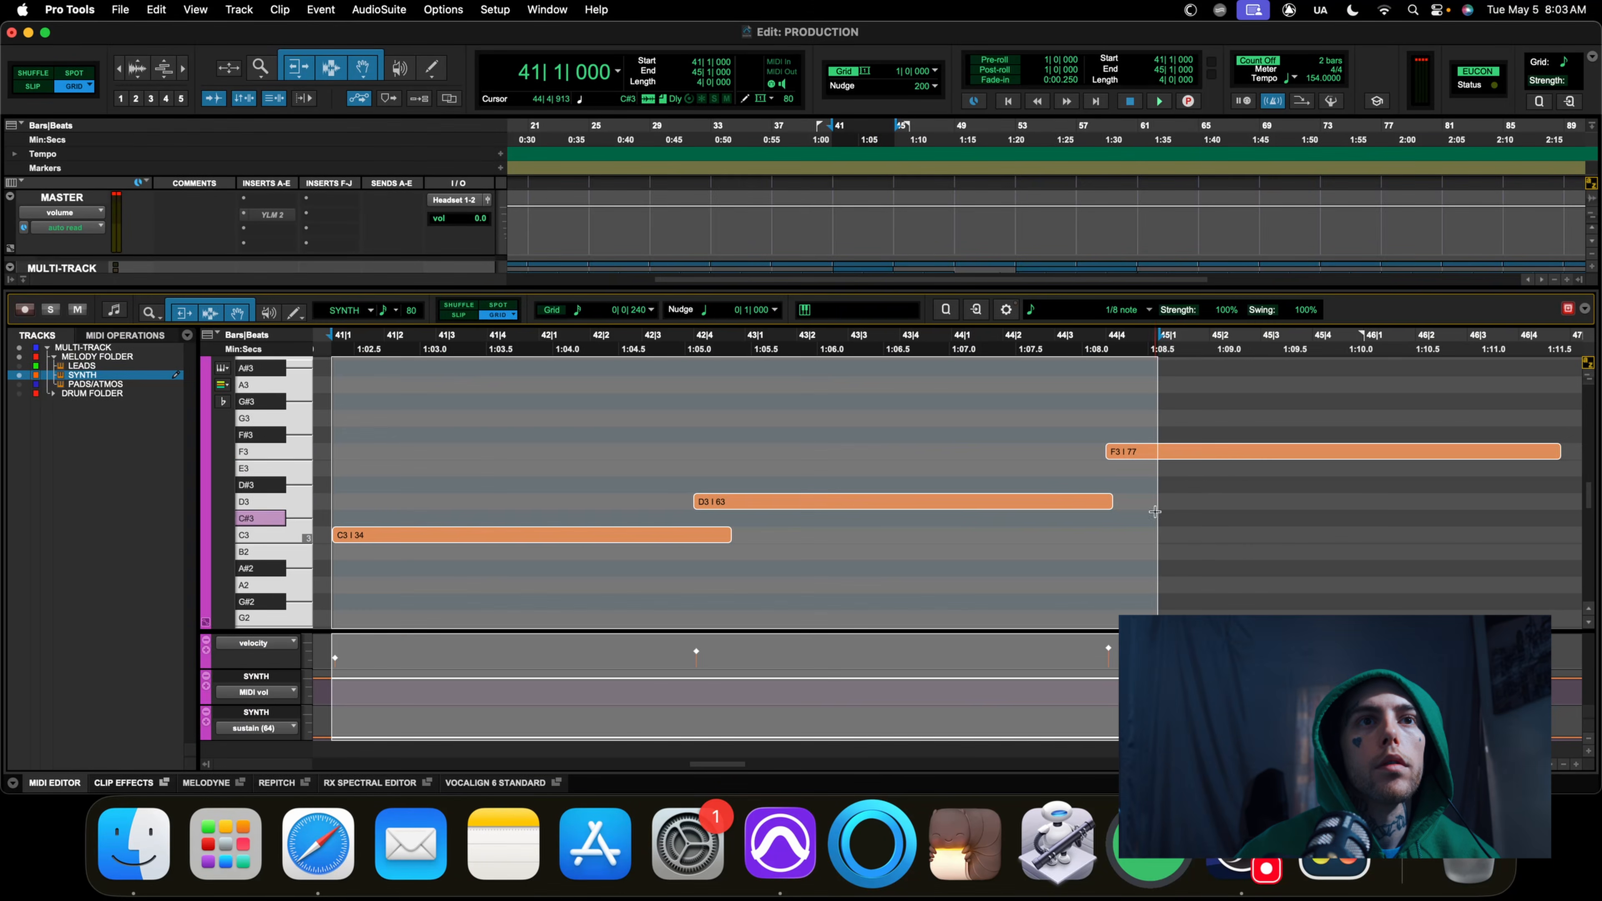
left_click(1265, 467)
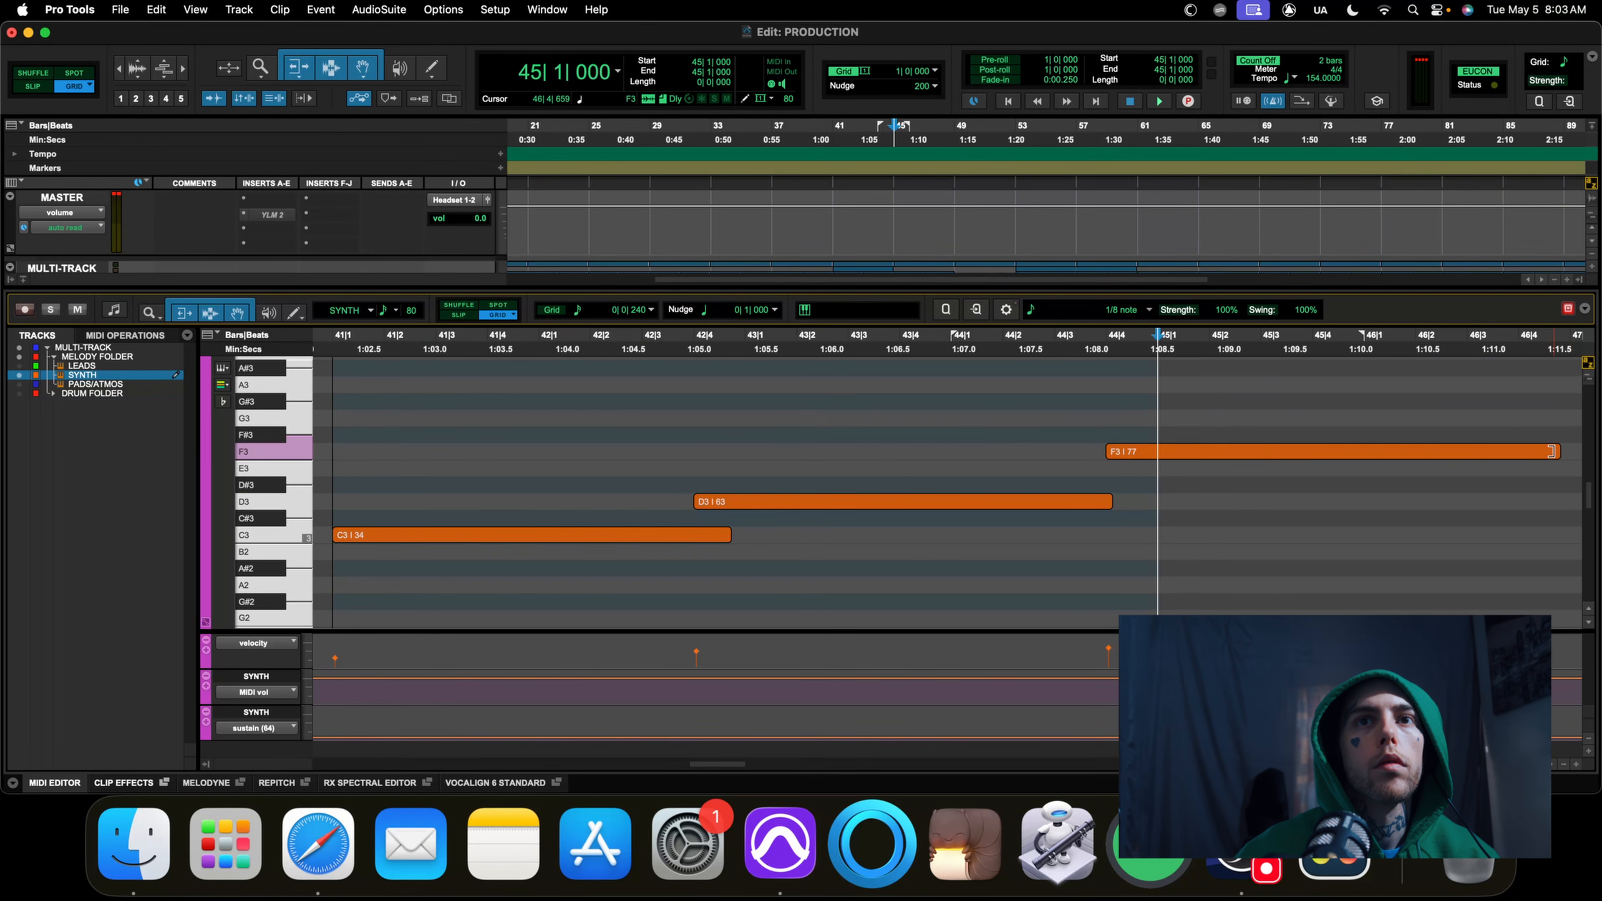
left_click_drag(1550, 452, 1150, 456)
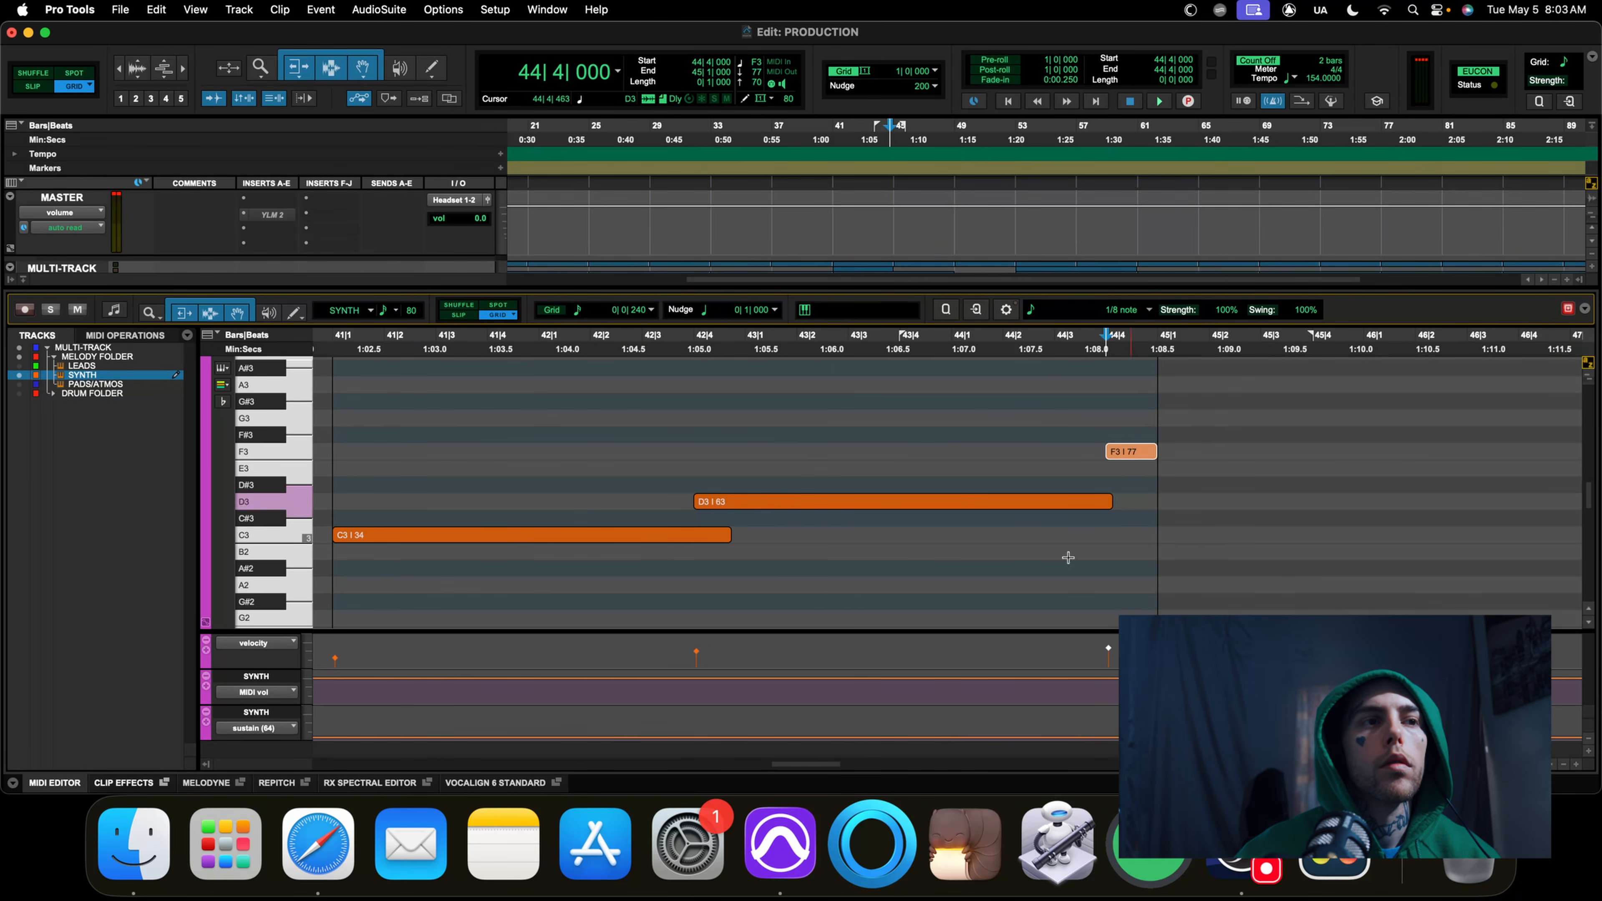
left_click(74, 786)
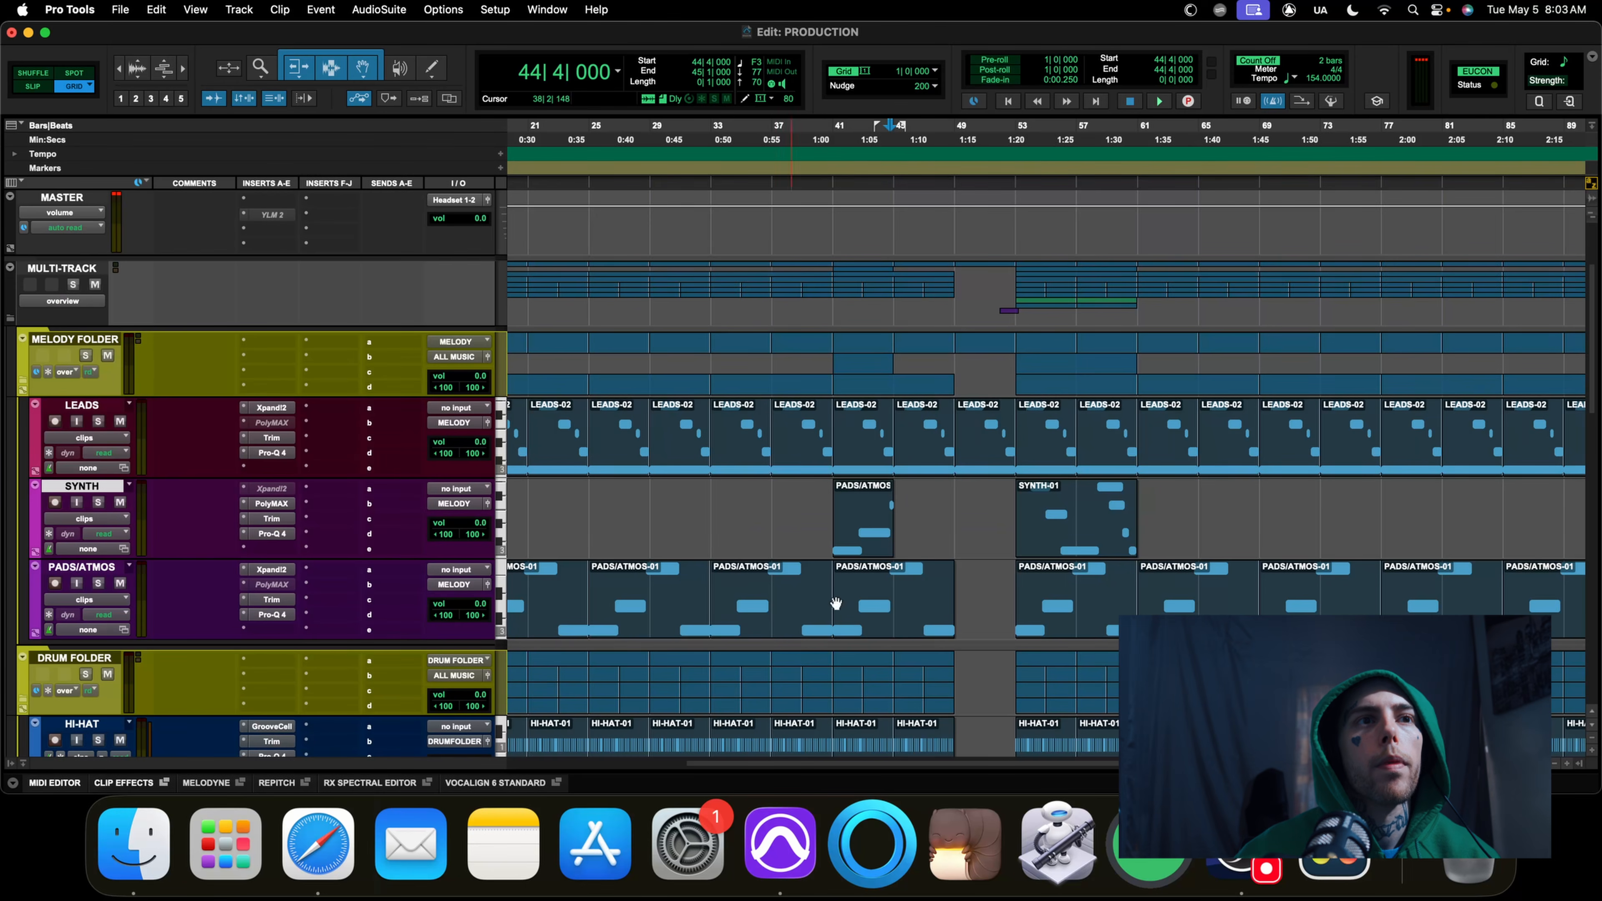
Move the trimmed clip from the SYNTH track to bar 49 on the PADS/ATMOS track and audition from bar 48
left_click_drag(874, 547, 994, 599)
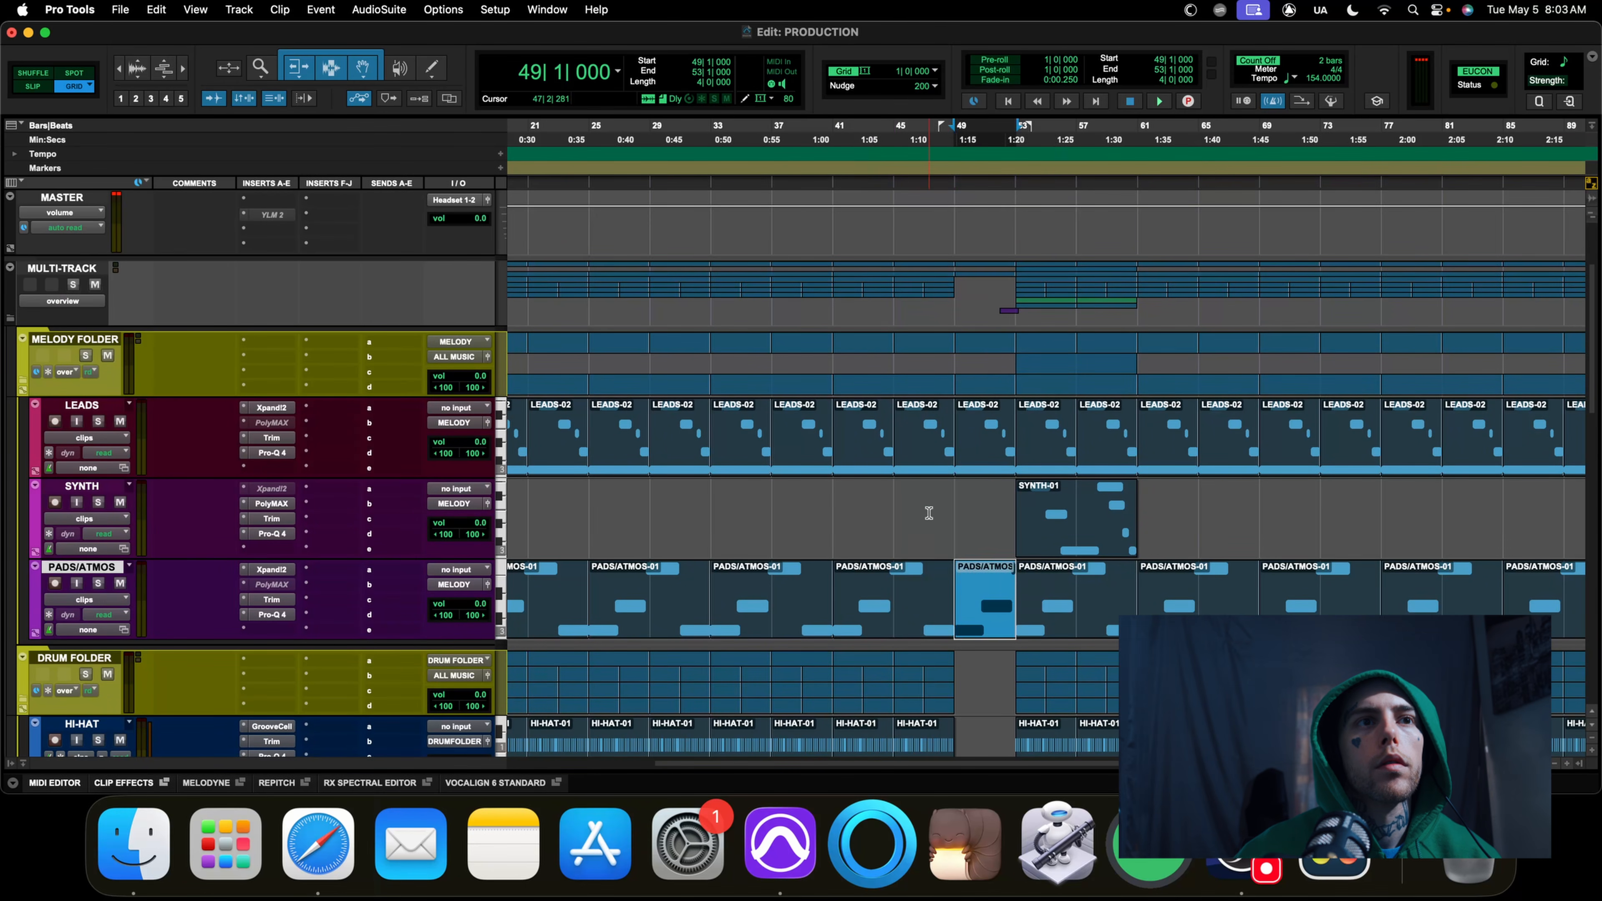
left_click(939, 499)
key("space")
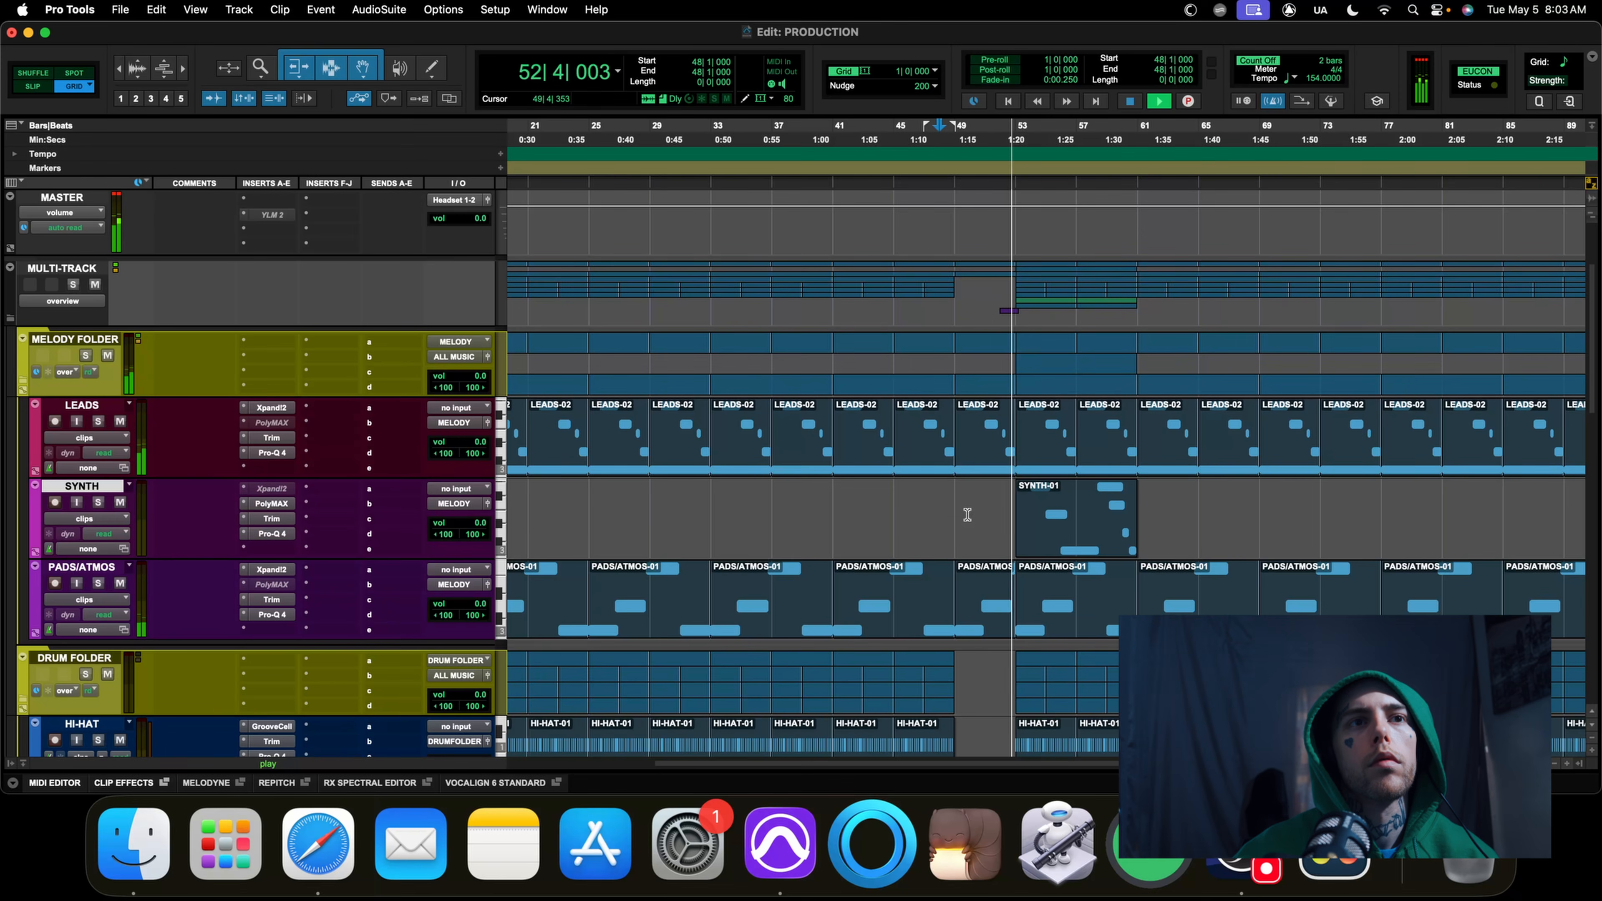
key("r")
key("r")
scroll(905, 515, "down", 3)
key("t")
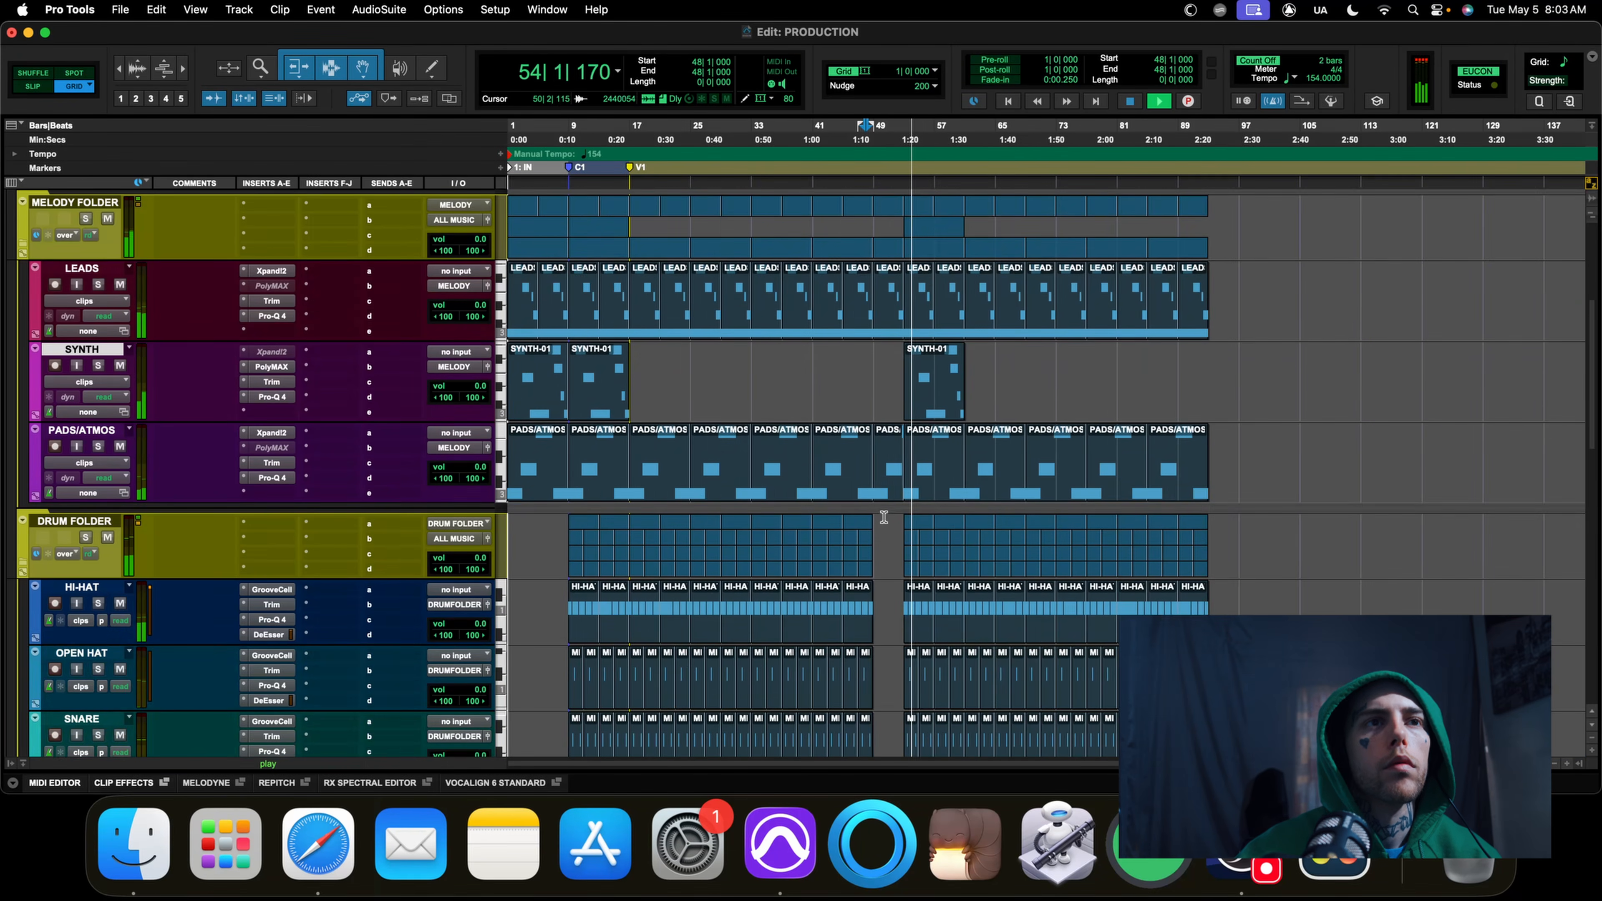
scroll(893, 510, "down", 10)
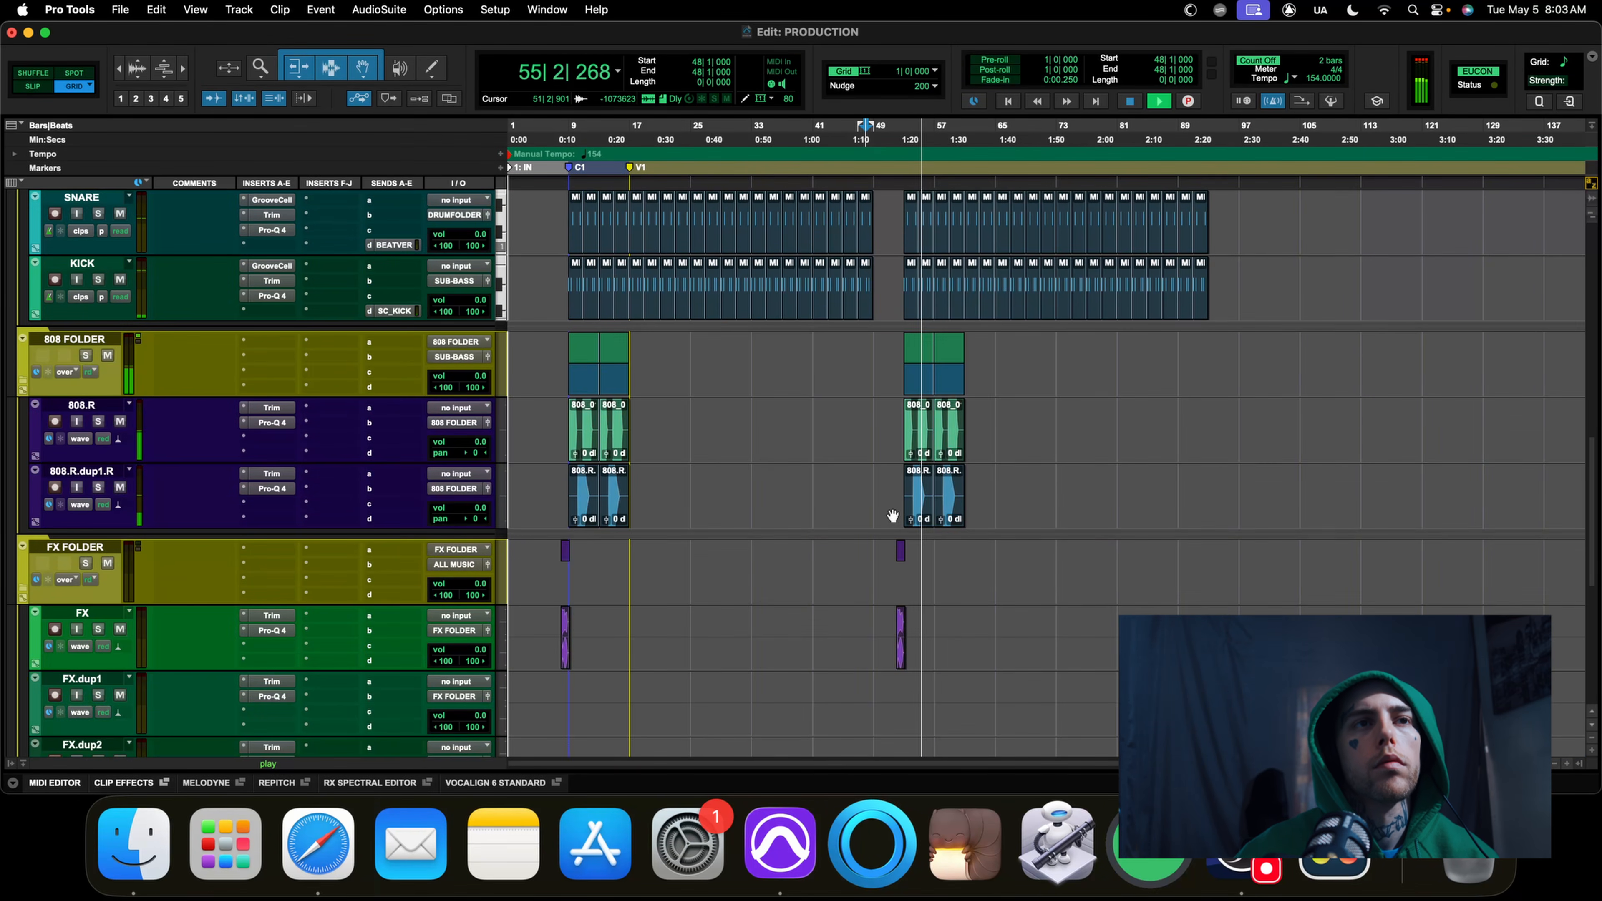
key("space")
Add a send from the FX track to the BEAT VERB track
scroll(613, 531, "down", 4)
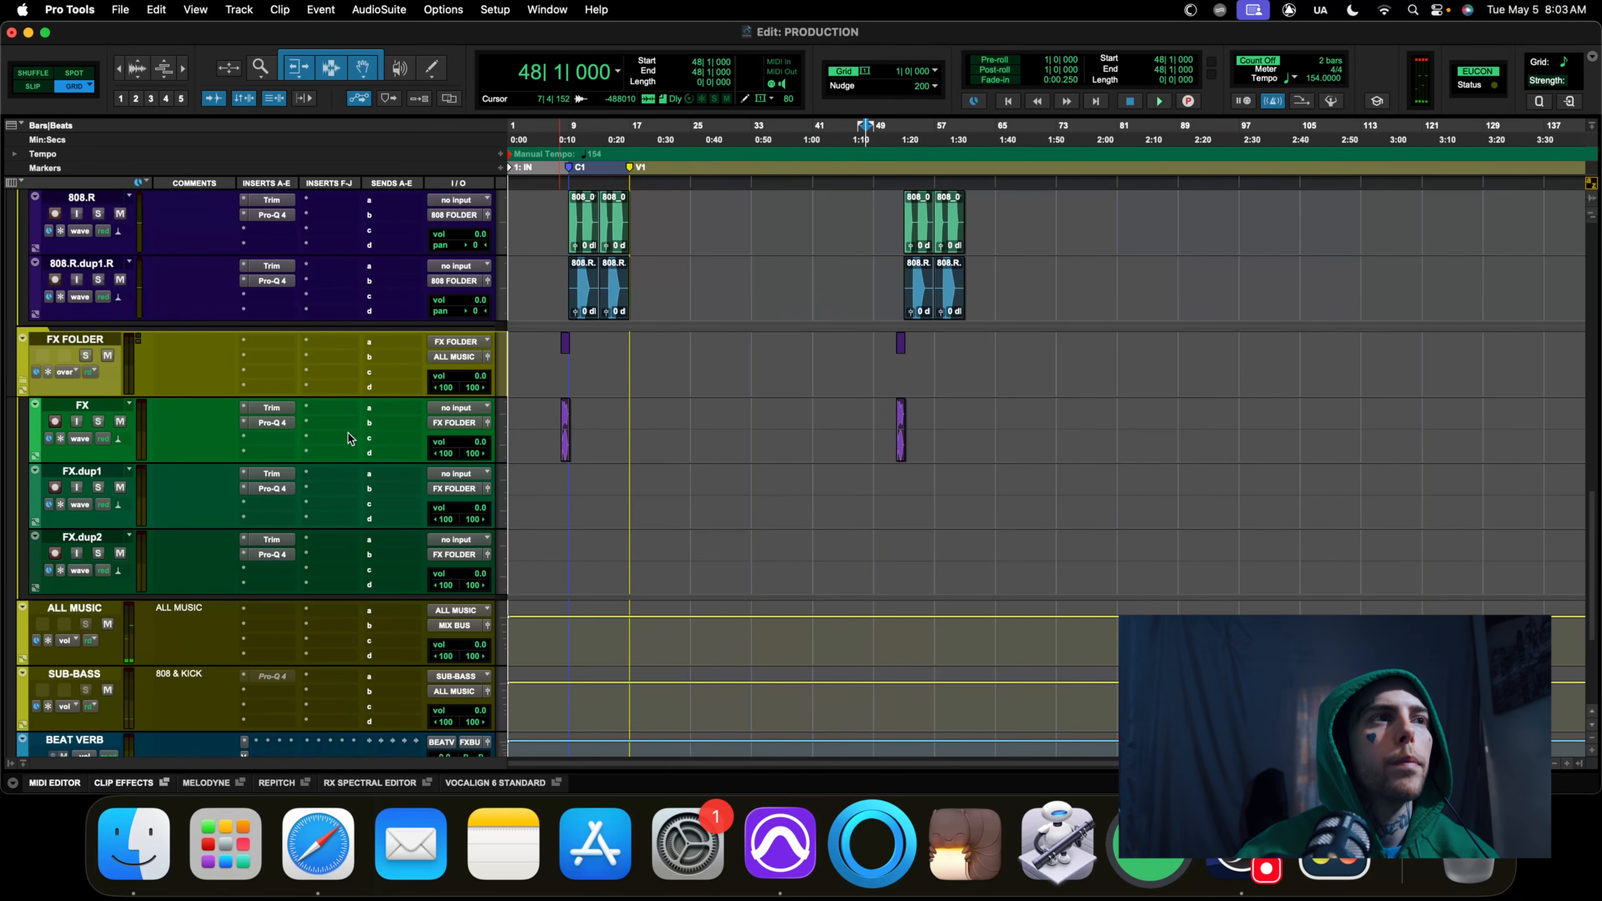
left_click(382, 434)
mouse_move(416, 493)
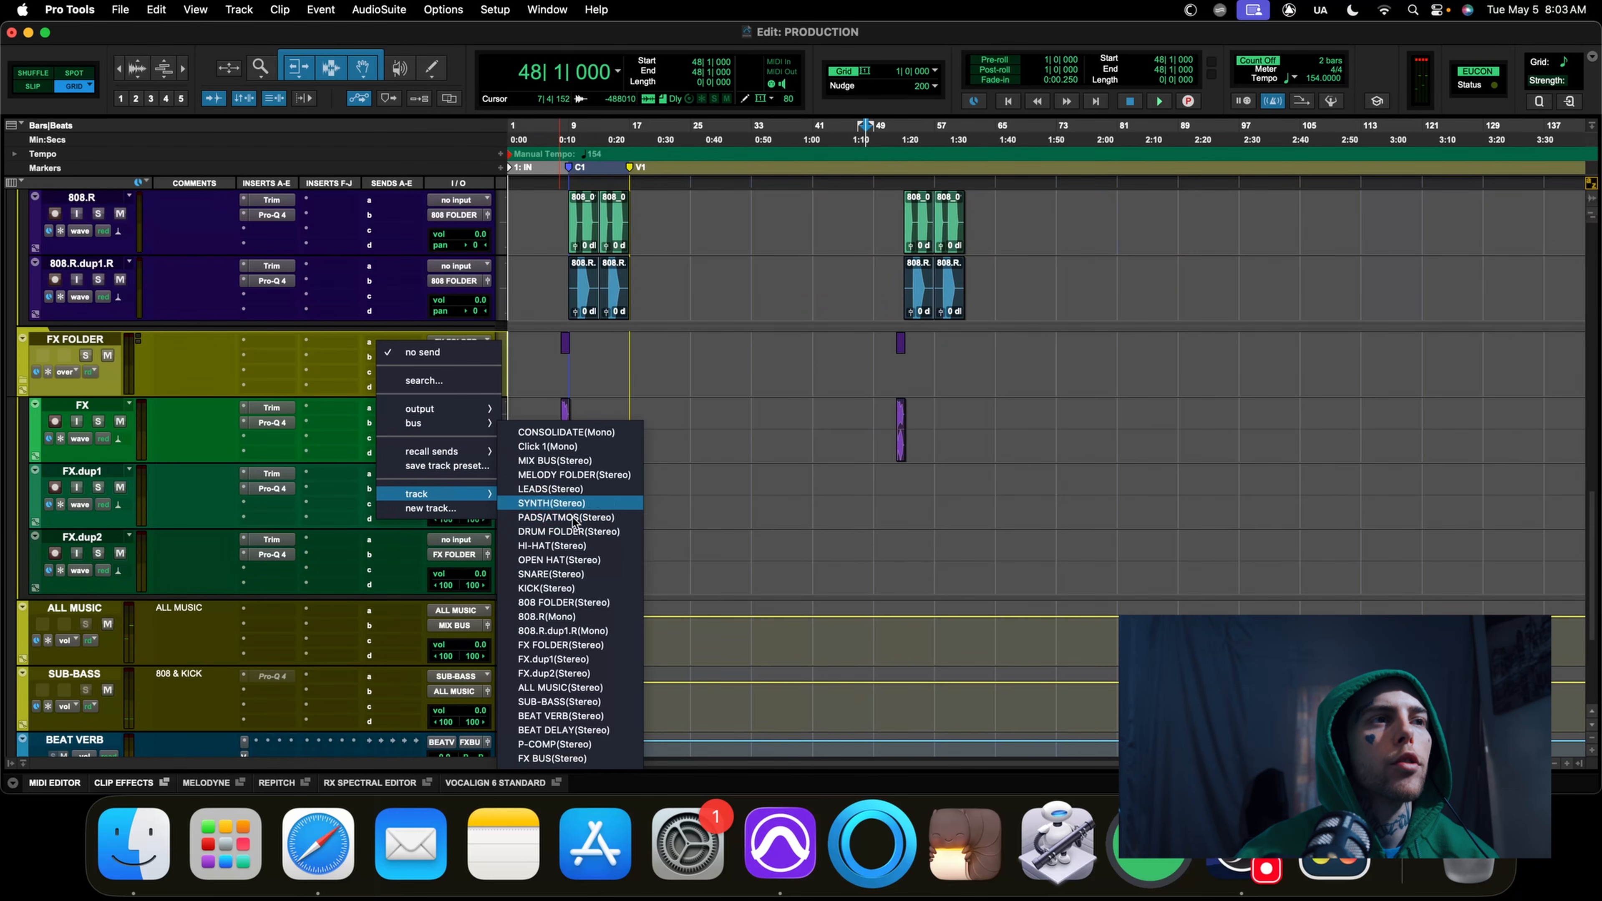
left_click(554, 716)
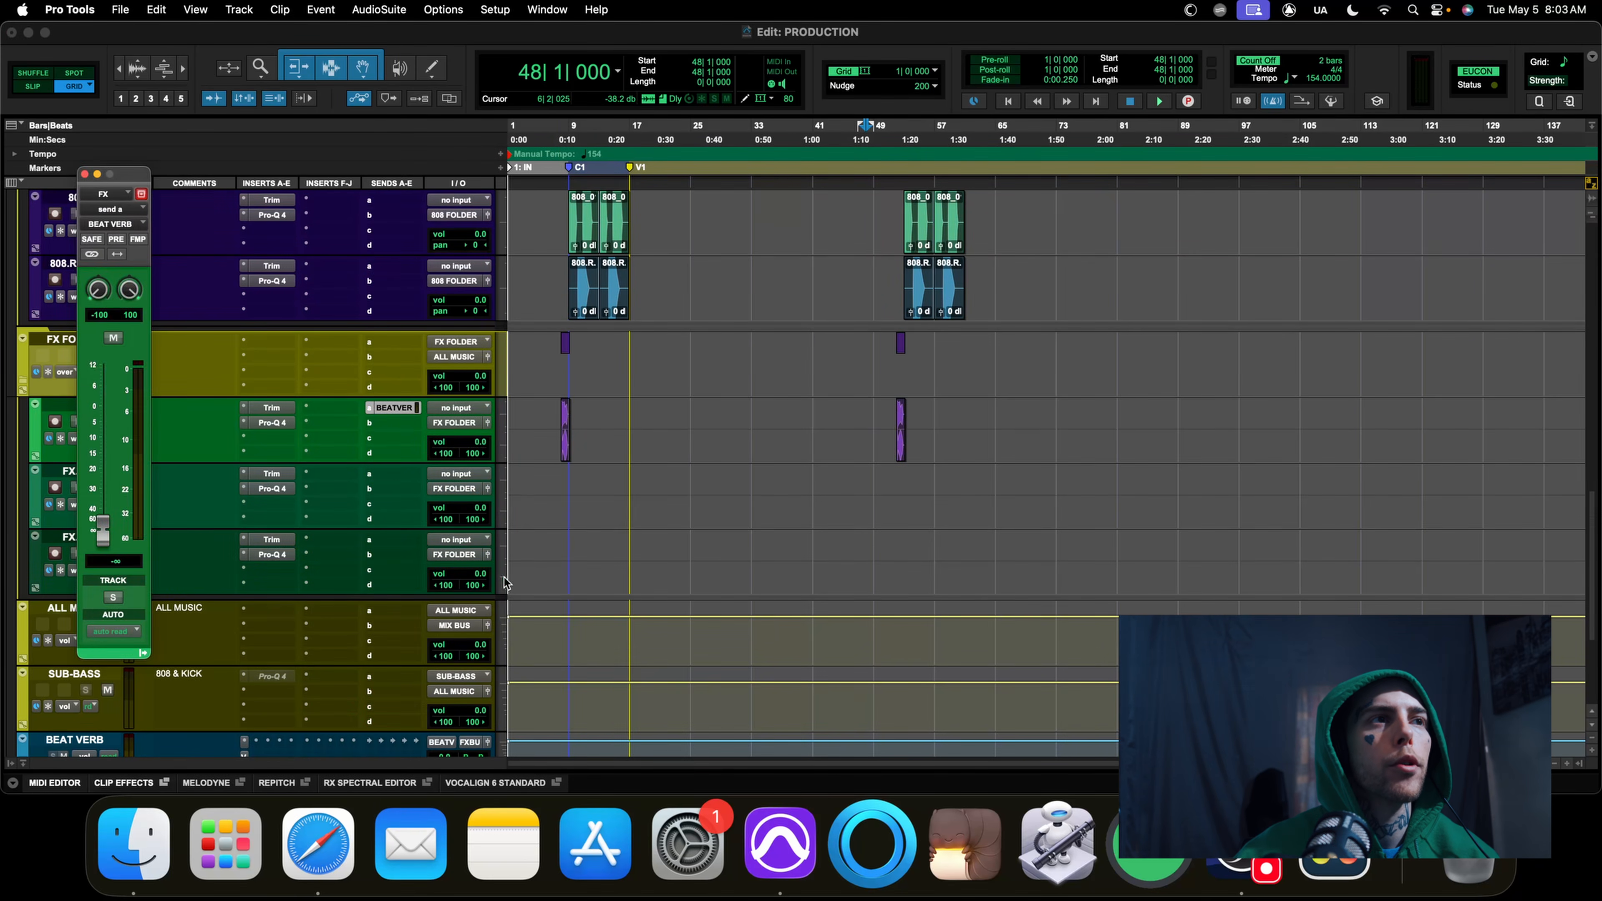
Add a second FX track send to BEAT DELAY, setting the send levels to -9.9 dB for BEAT VERB and -11.3 dB for BEAT DELAY
left_click(388, 421)
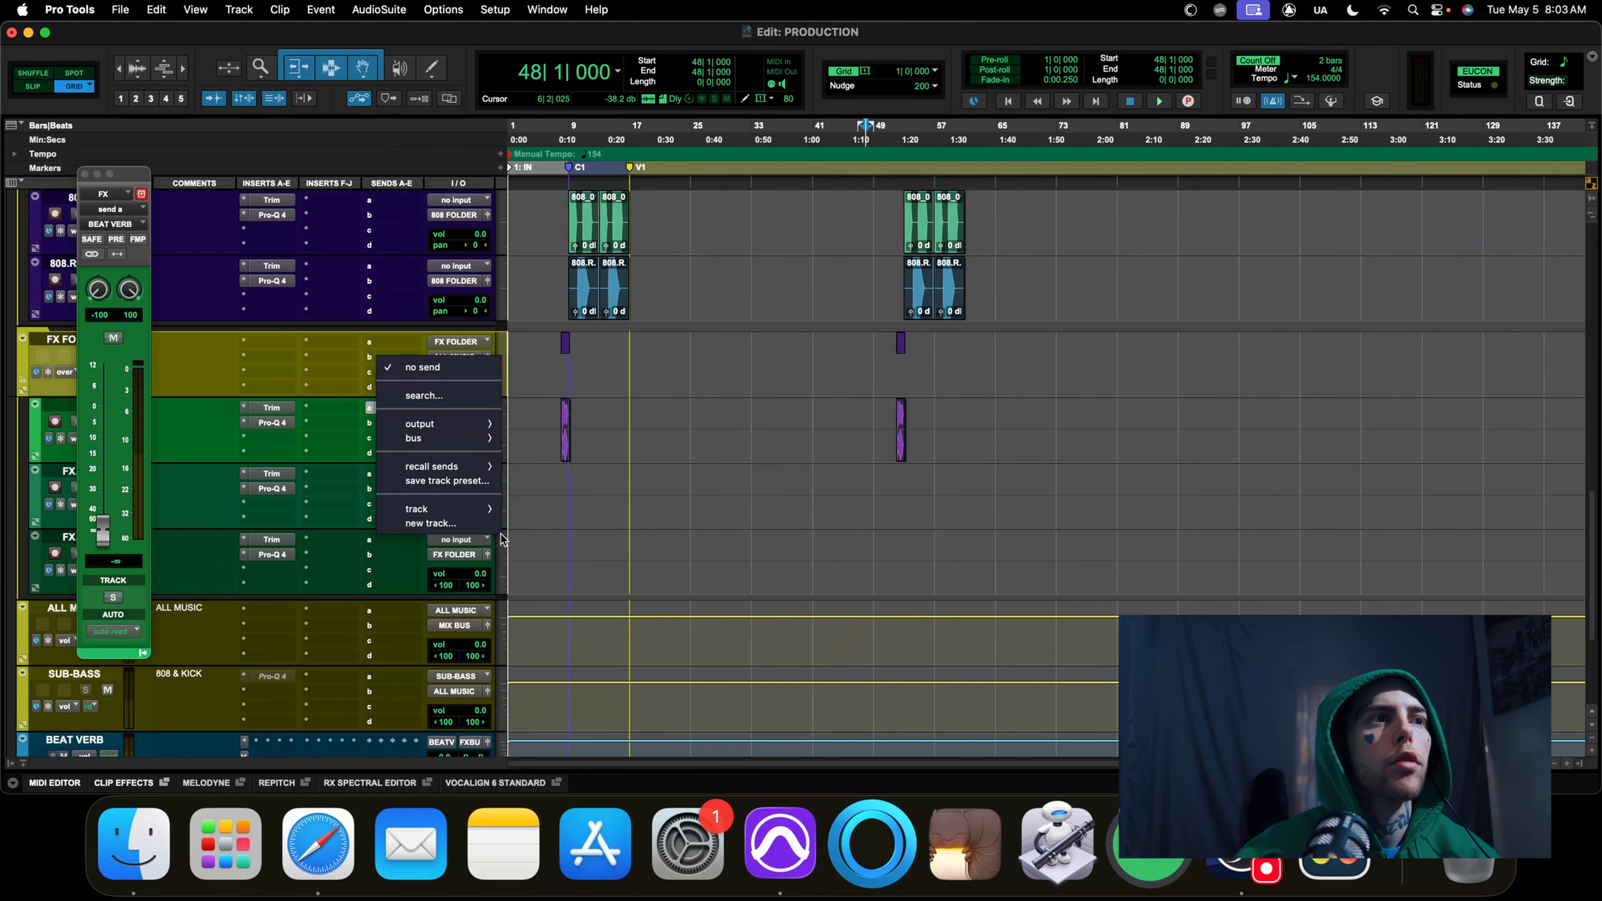
mouse_move(483, 507)
left_click(547, 617)
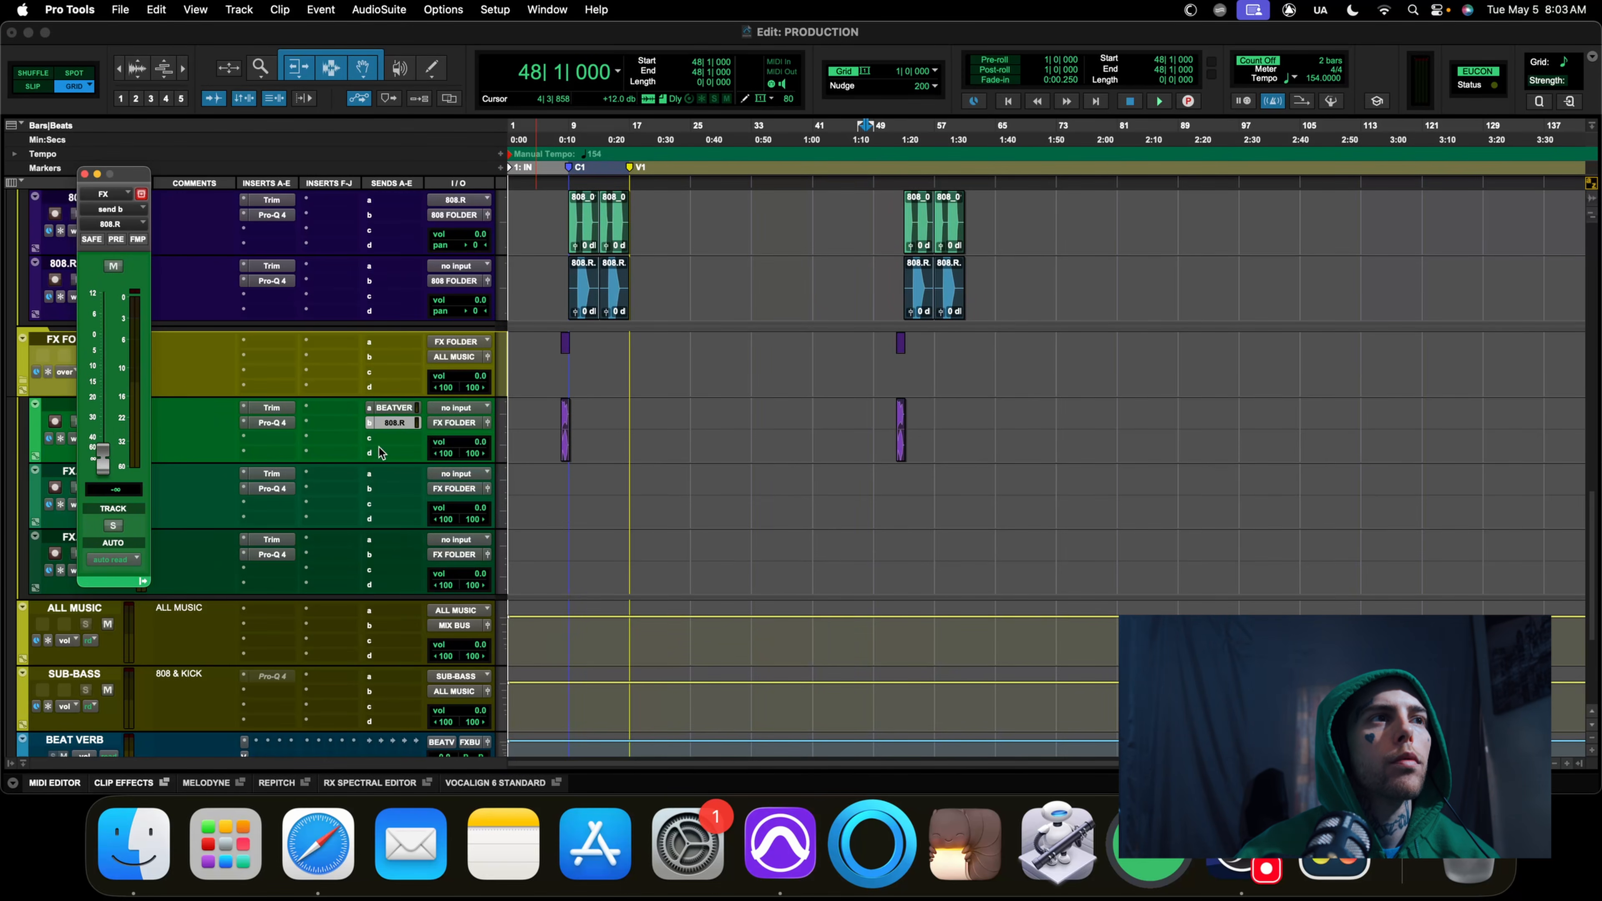
left_click(370, 427)
mouse_move(467, 509)
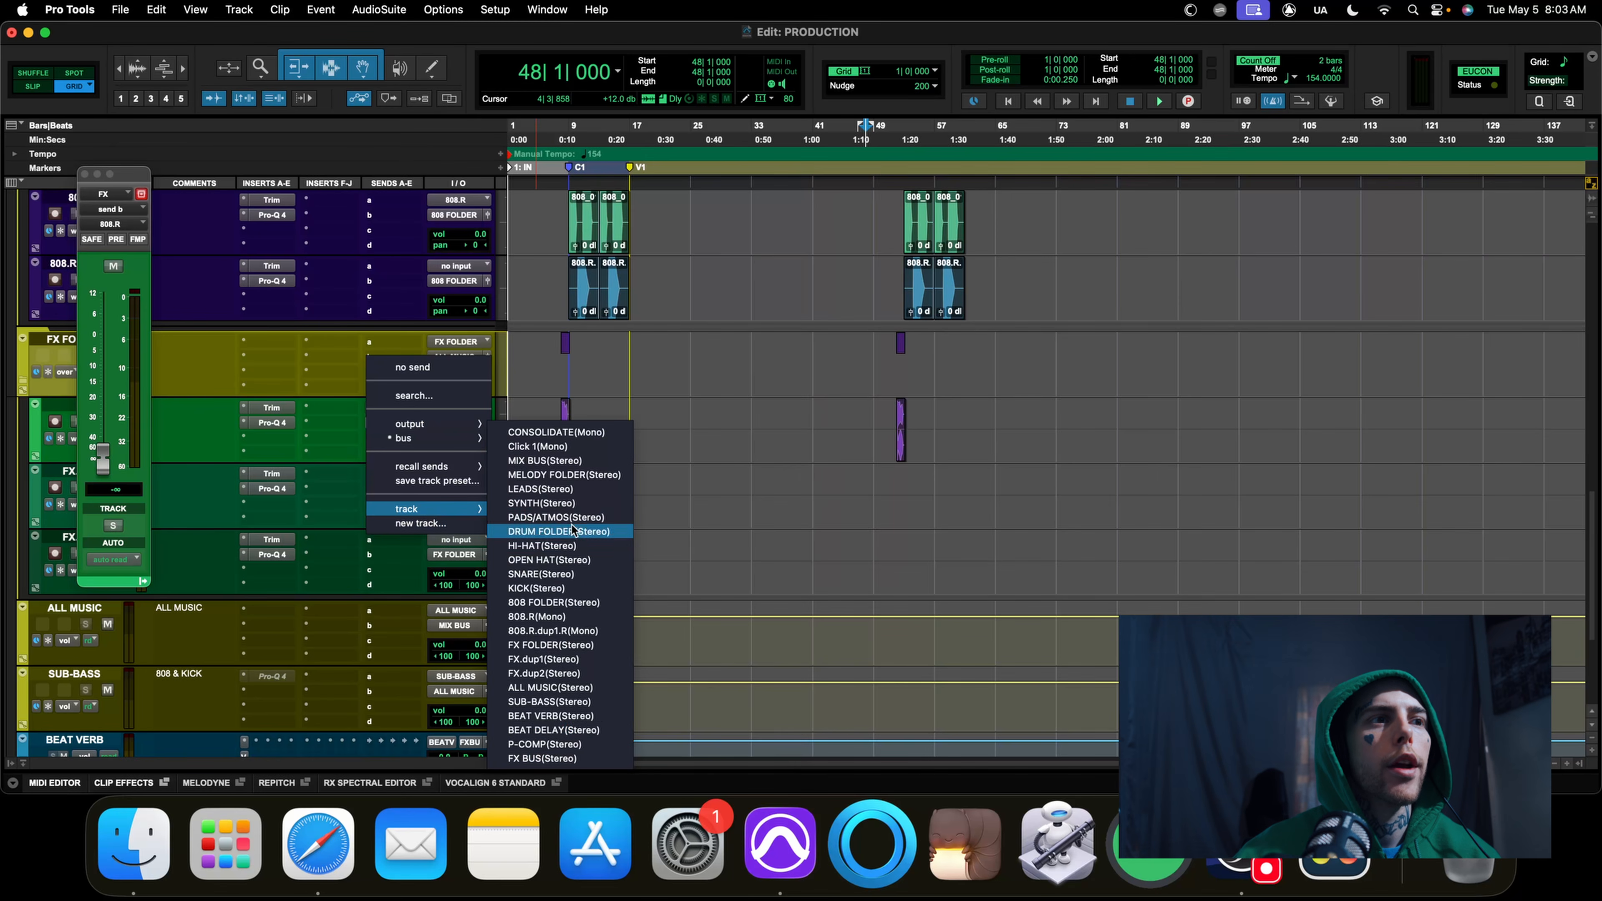
left_click(549, 730)
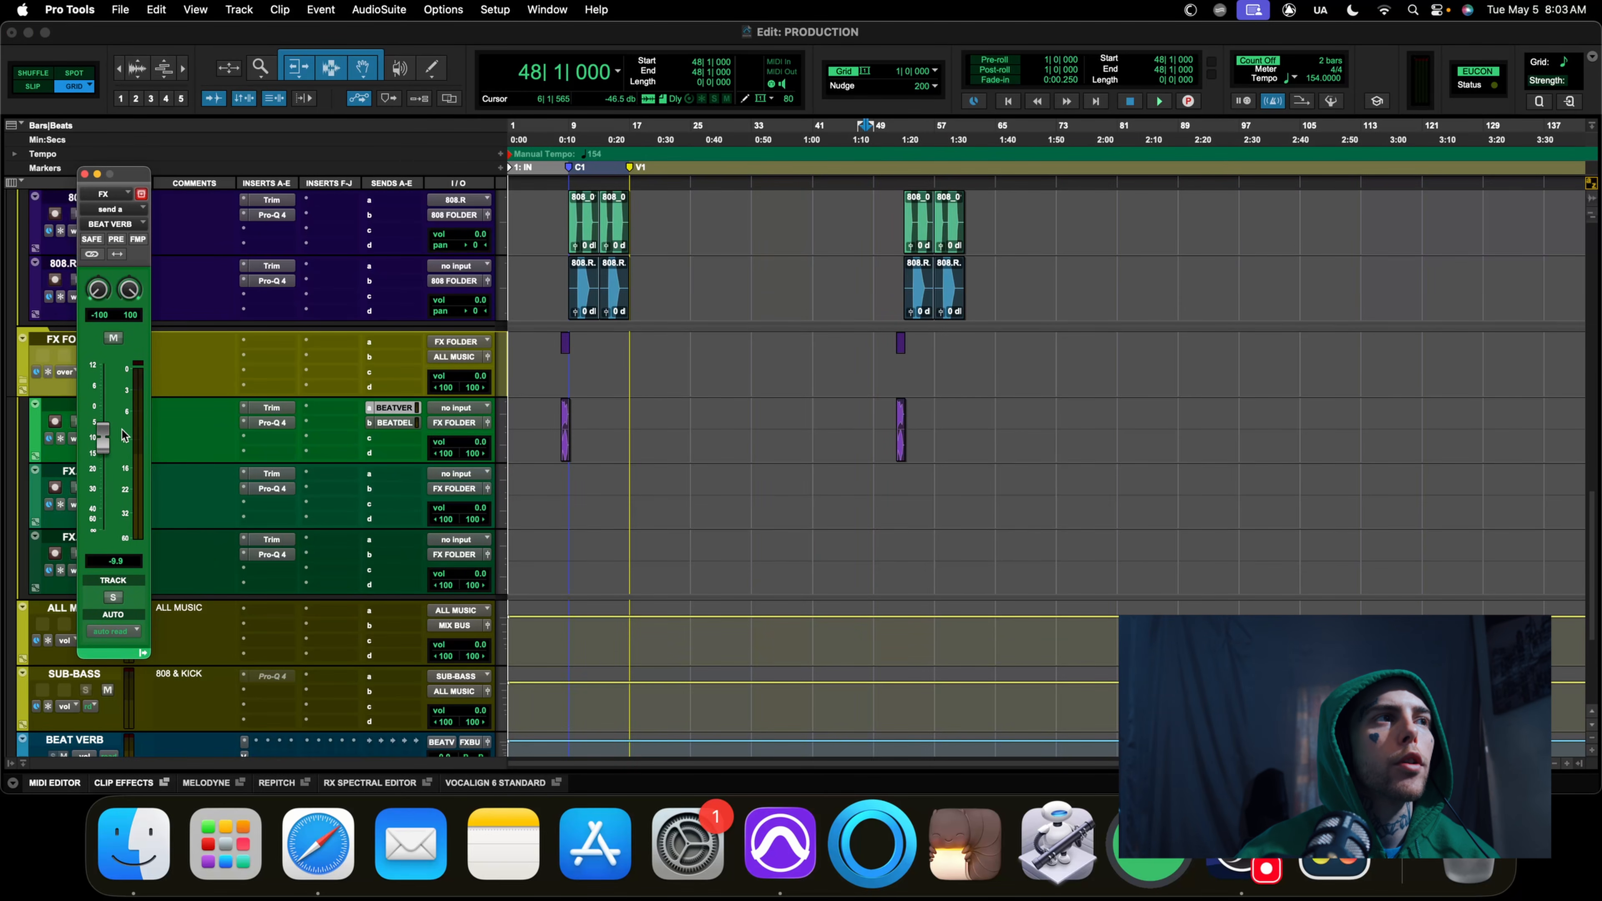
left_click(399, 427)
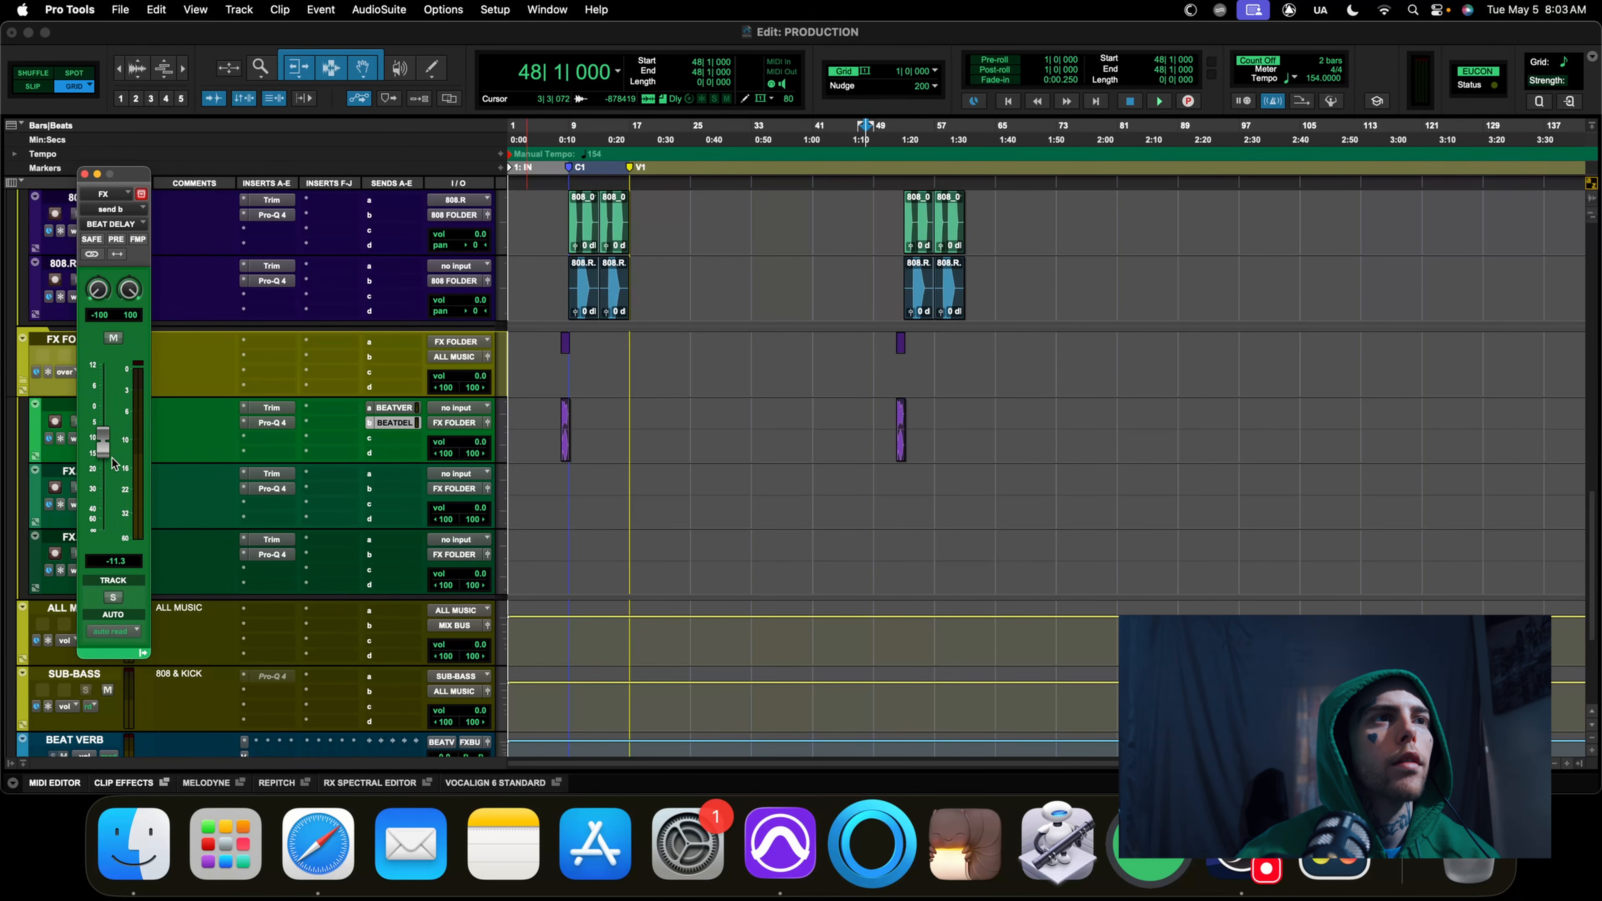
Audition the beat tag with its reverb and delay sends from bar 7
key("space")
key("space")
left_click(553, 417)
key("space")
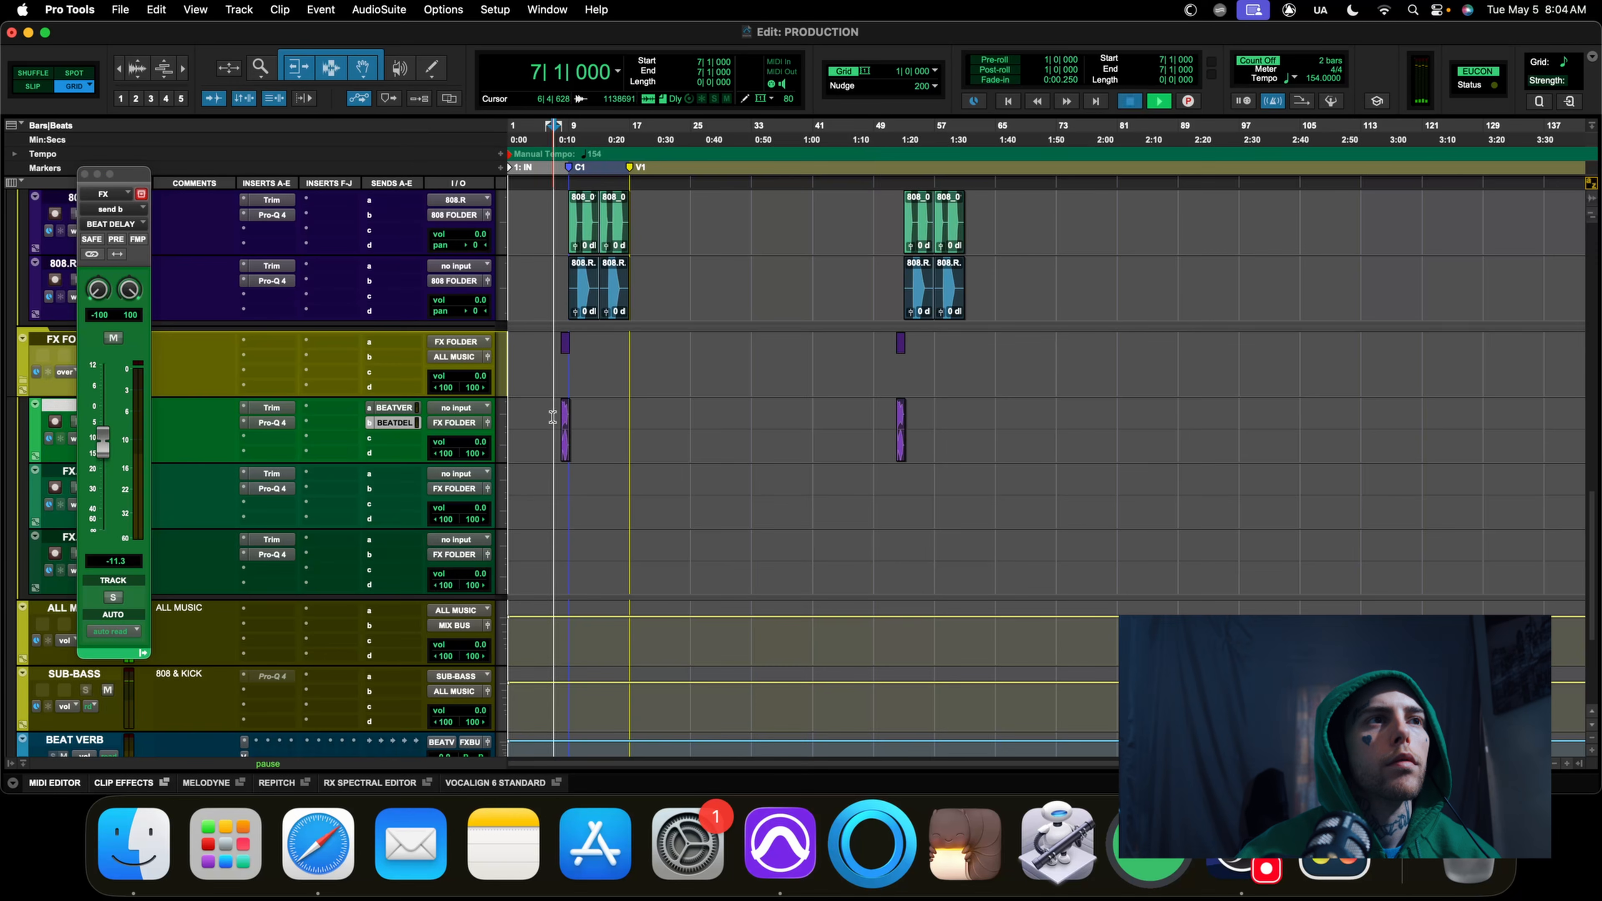
scroll(550, 416, "up", 10)
key("space")
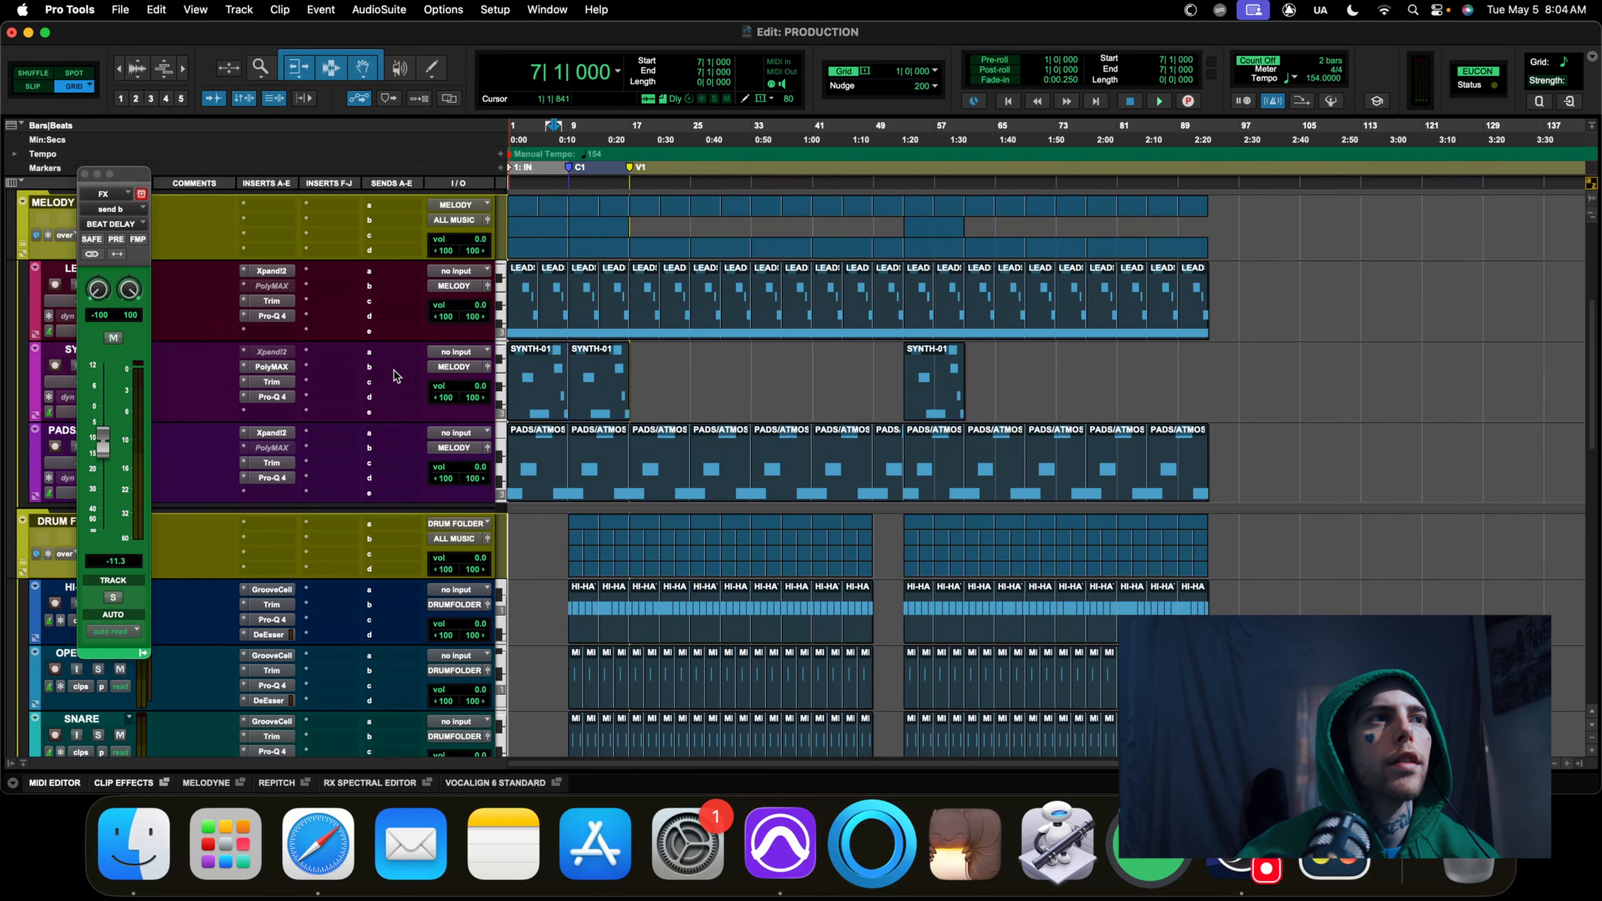
Add a send from the LEADS track to BEAT VERB and set its level to -27.2 dB during playback
left_click(371, 332)
left_click(403, 393)
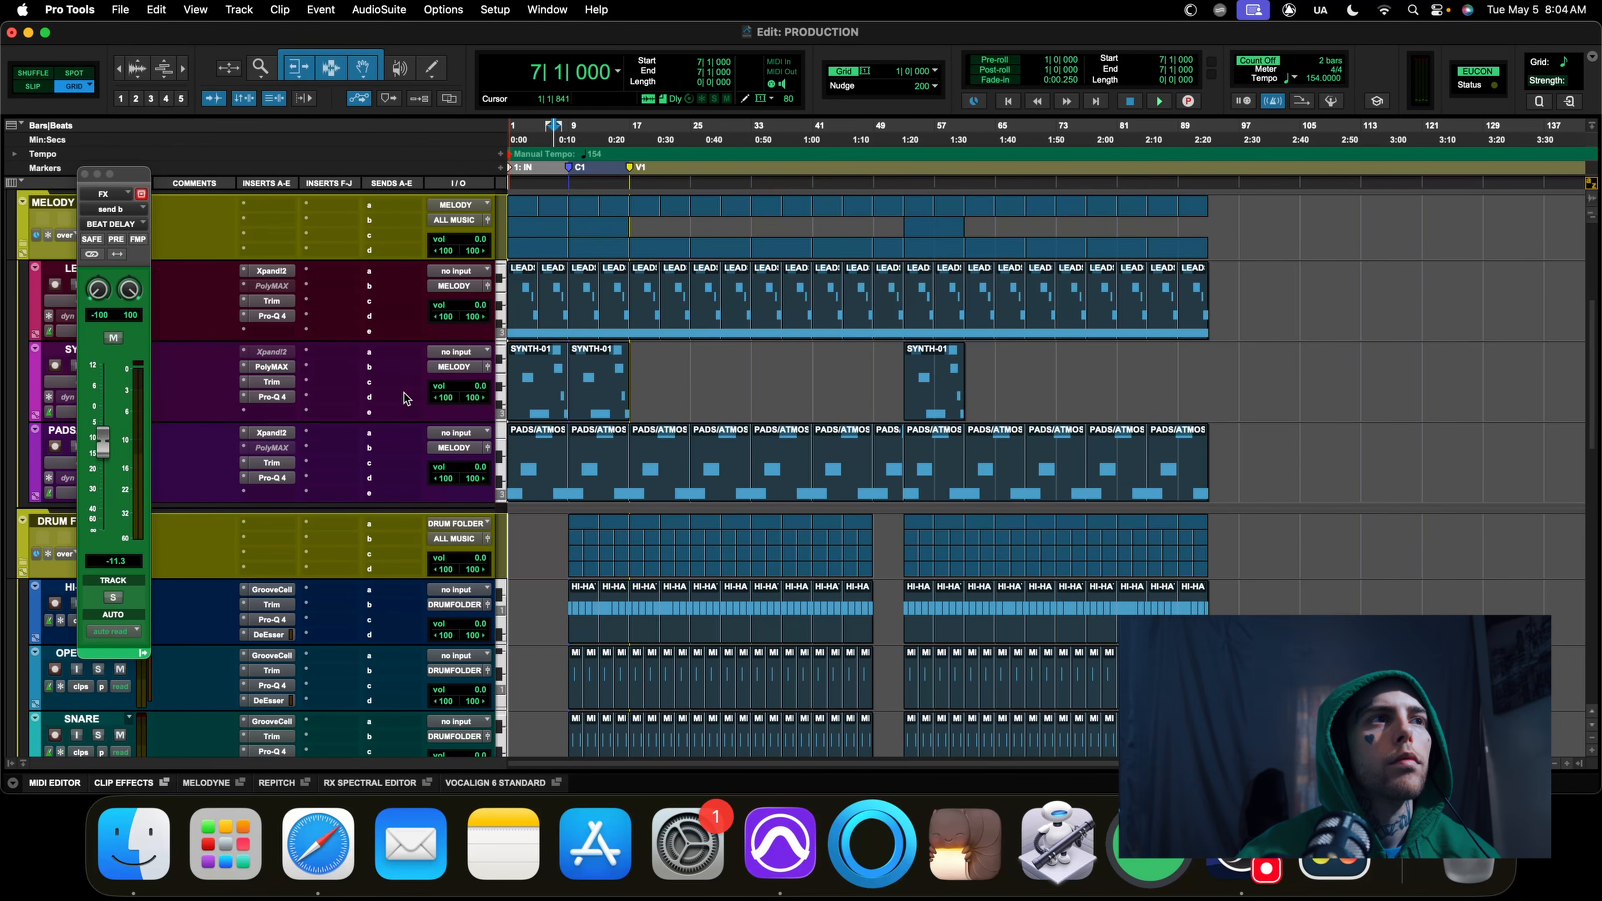
key("space")
left_click(379, 332)
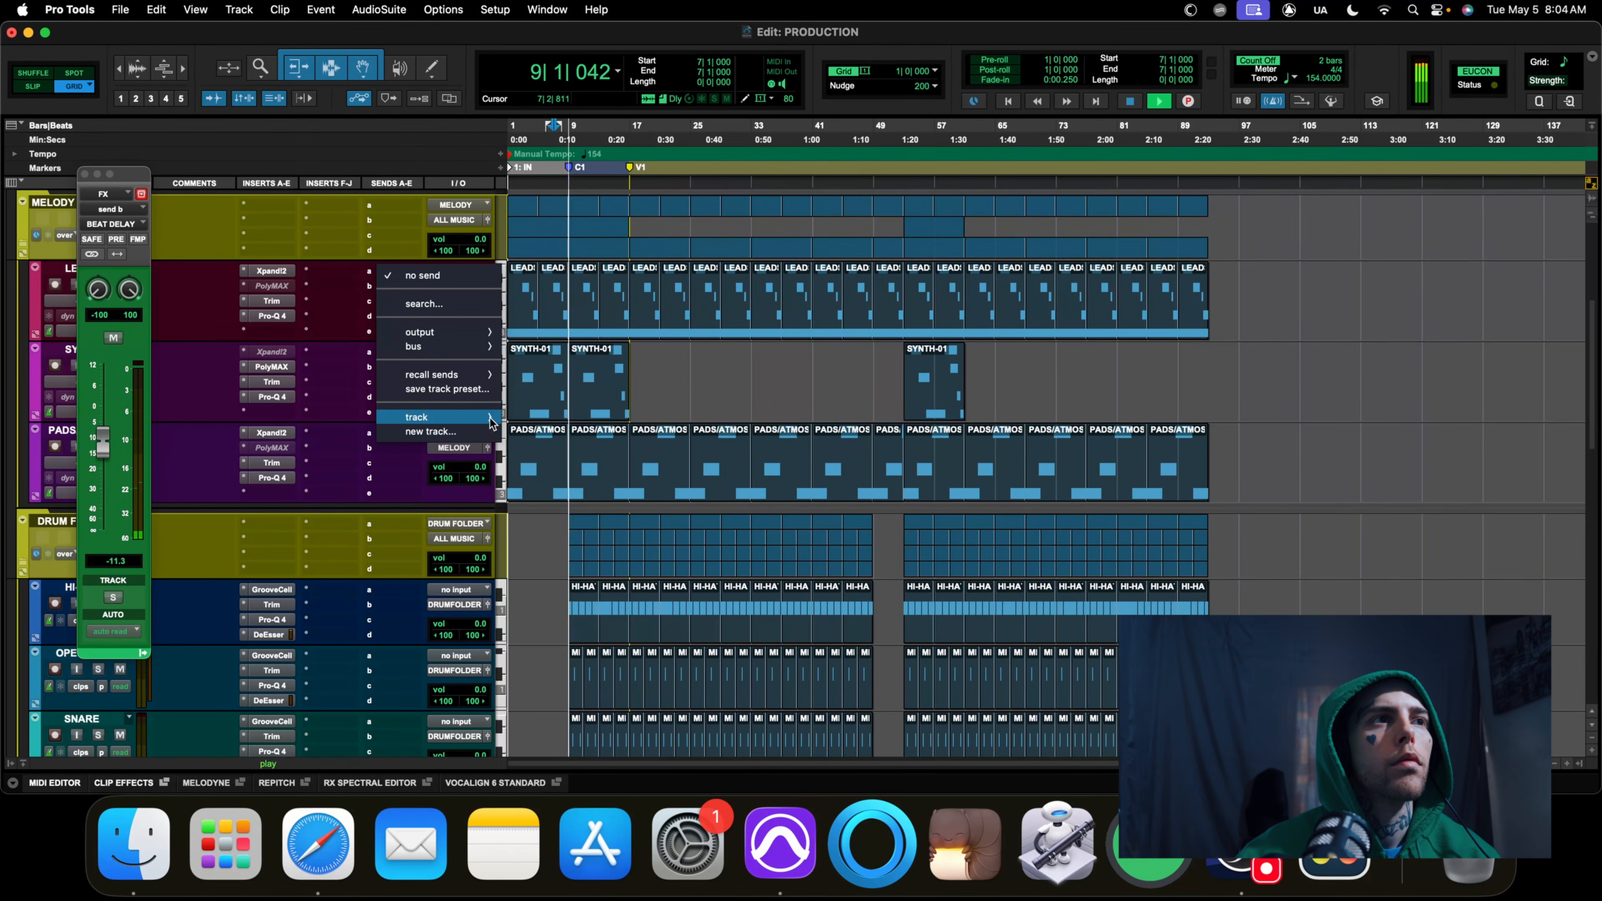
mouse_move(441, 417)
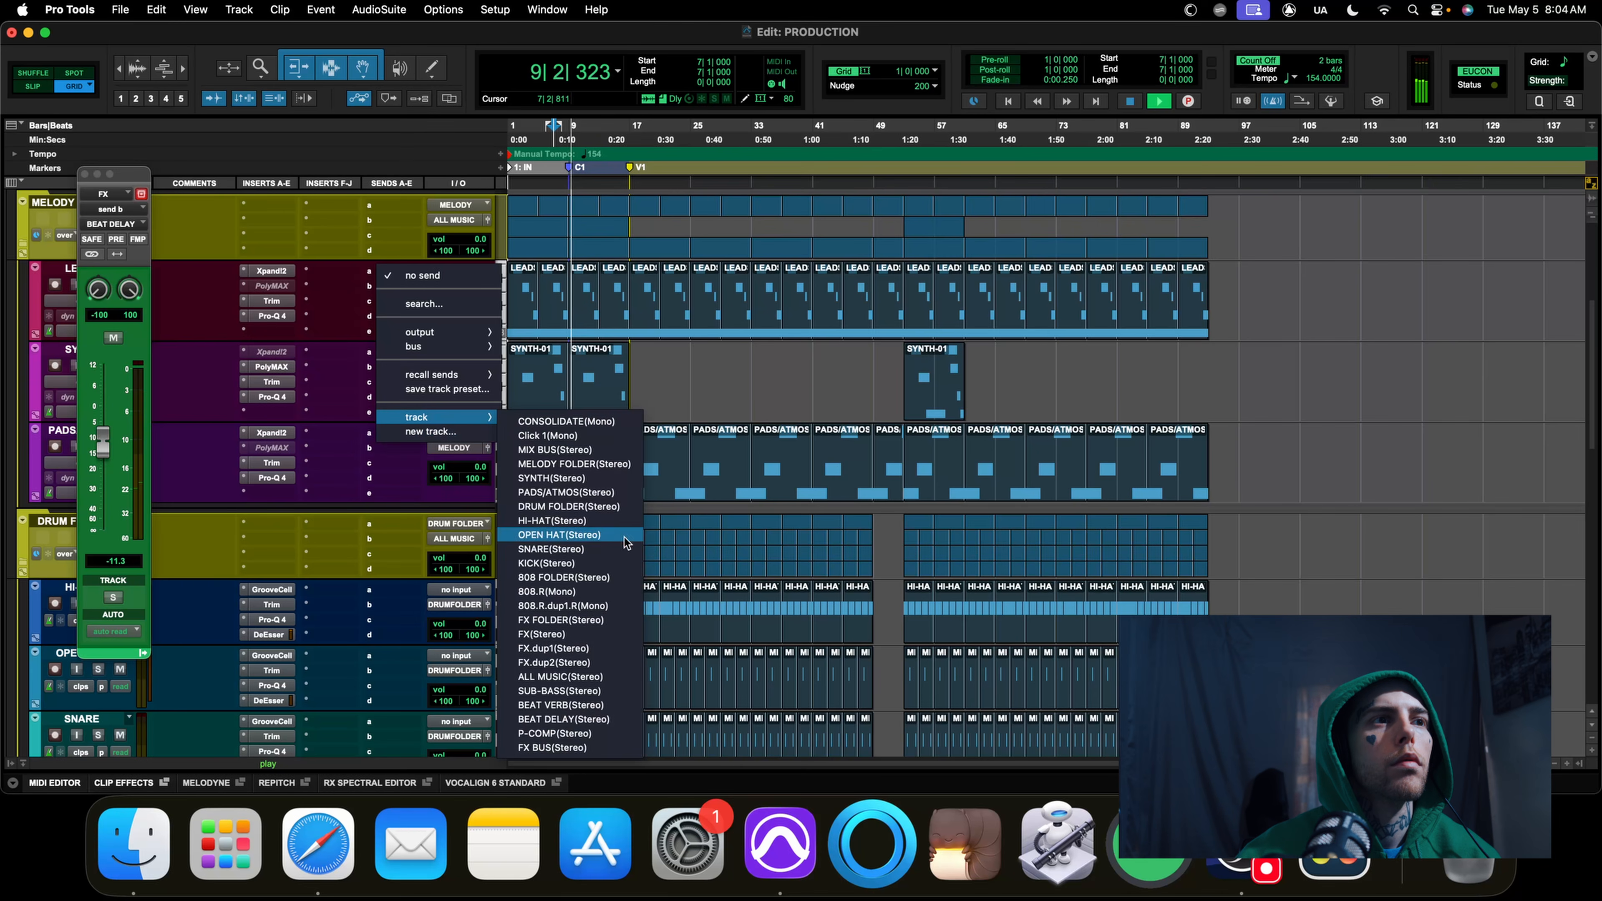
left_click(563, 705)
key("space")
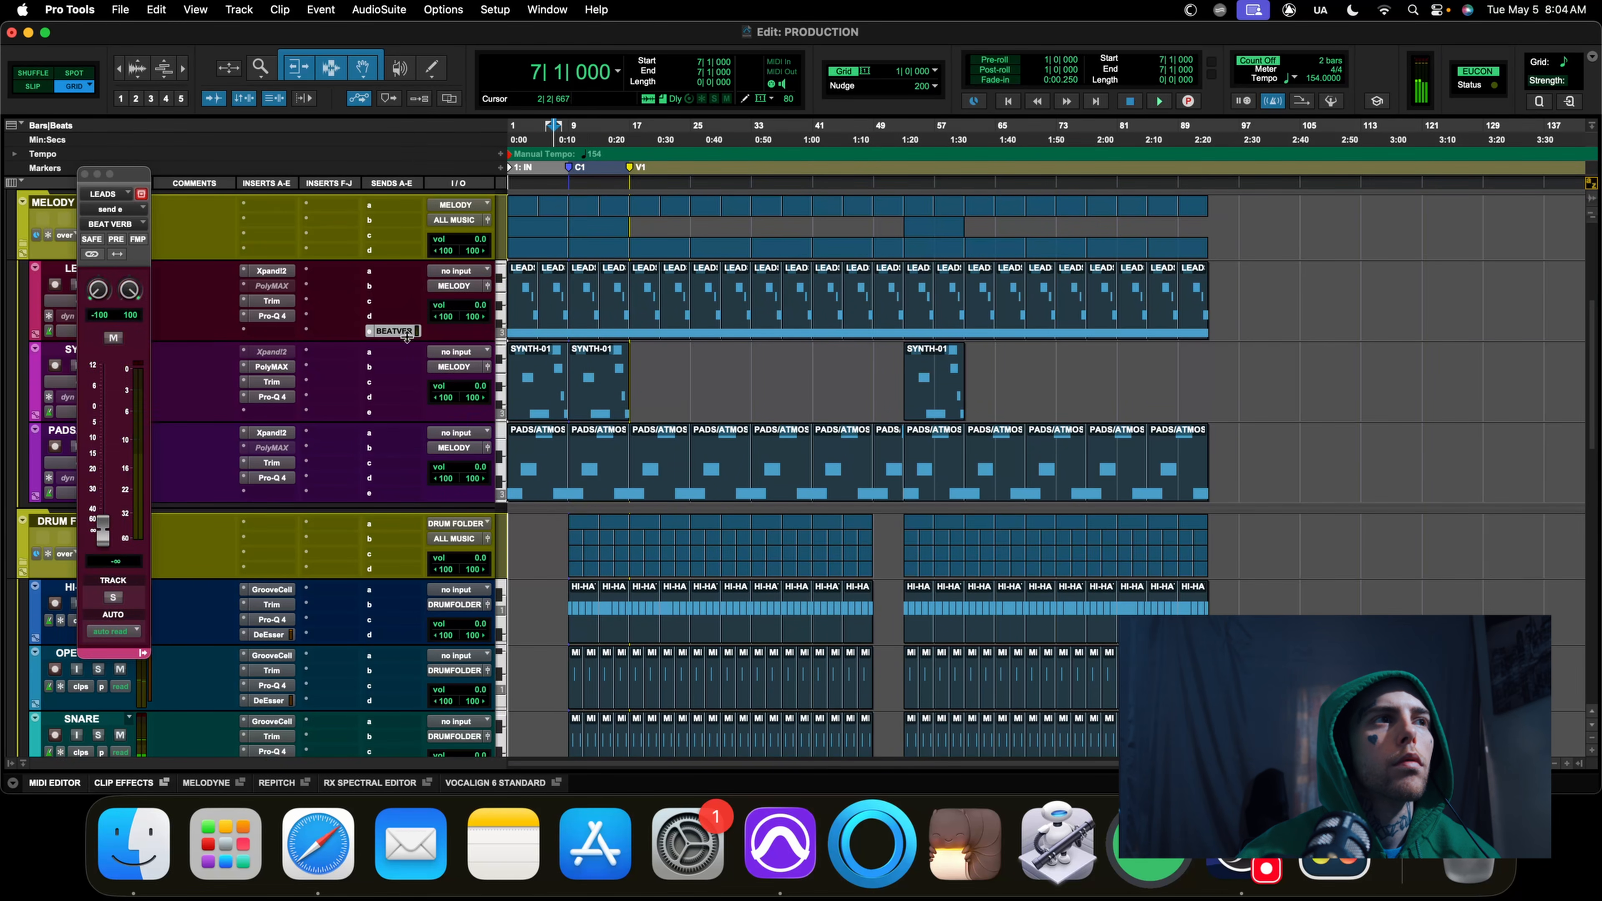
key("space")
left_click_drag(109, 536, 105, 494)
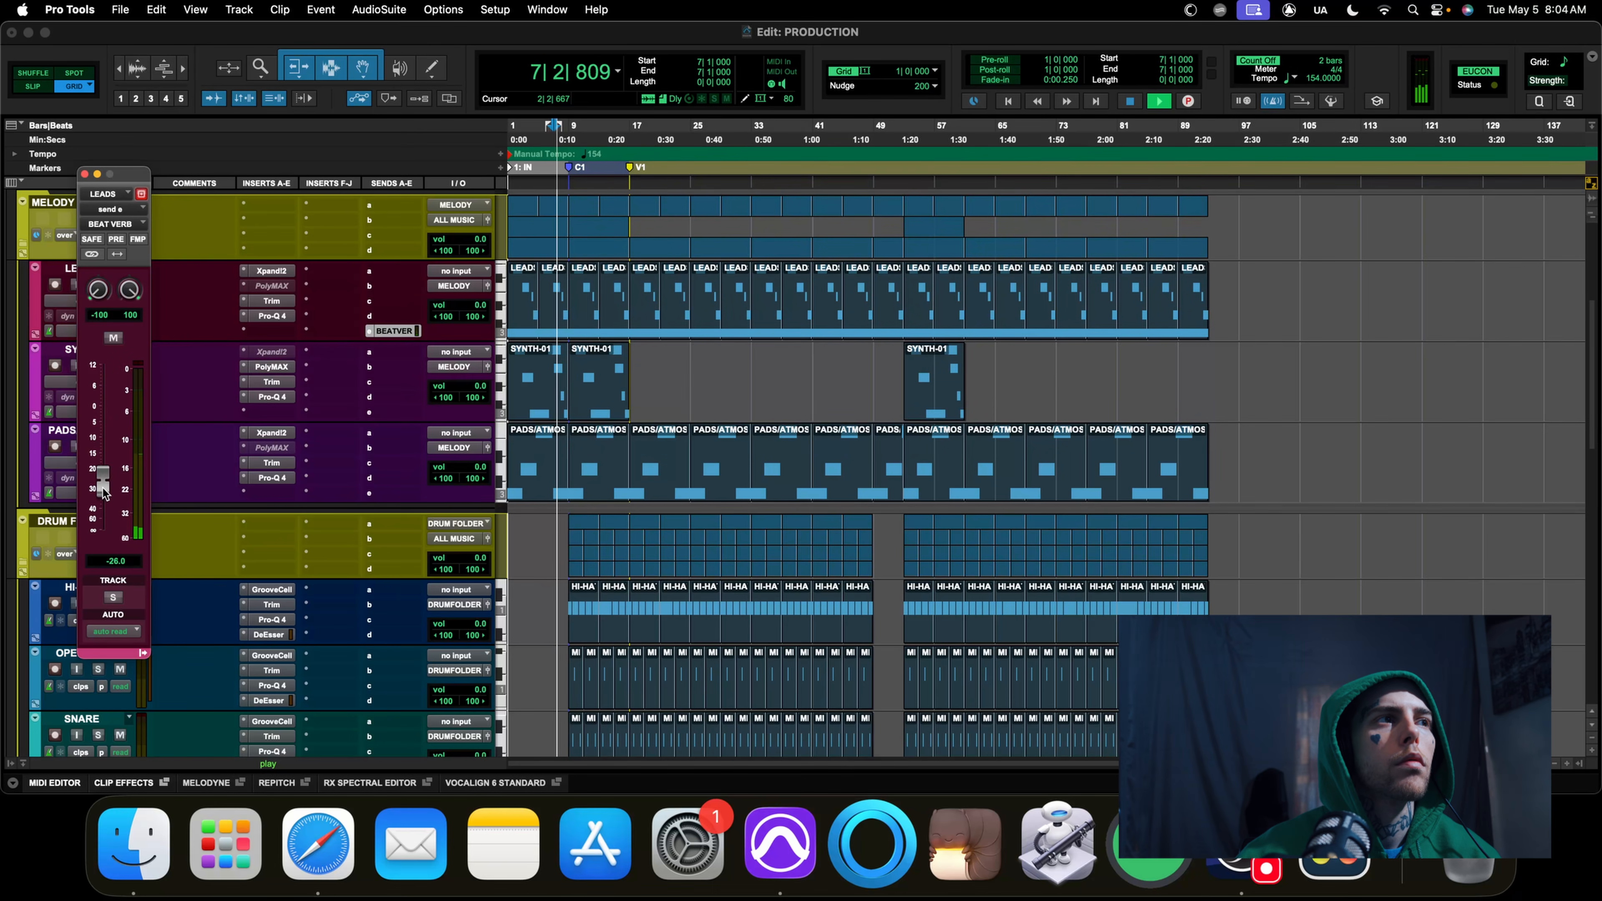
Add a SYNTH track send to BEAT VERB at -12.3 dB and audition it from bar 7
left_click(379, 413)
mouse_move(444, 500)
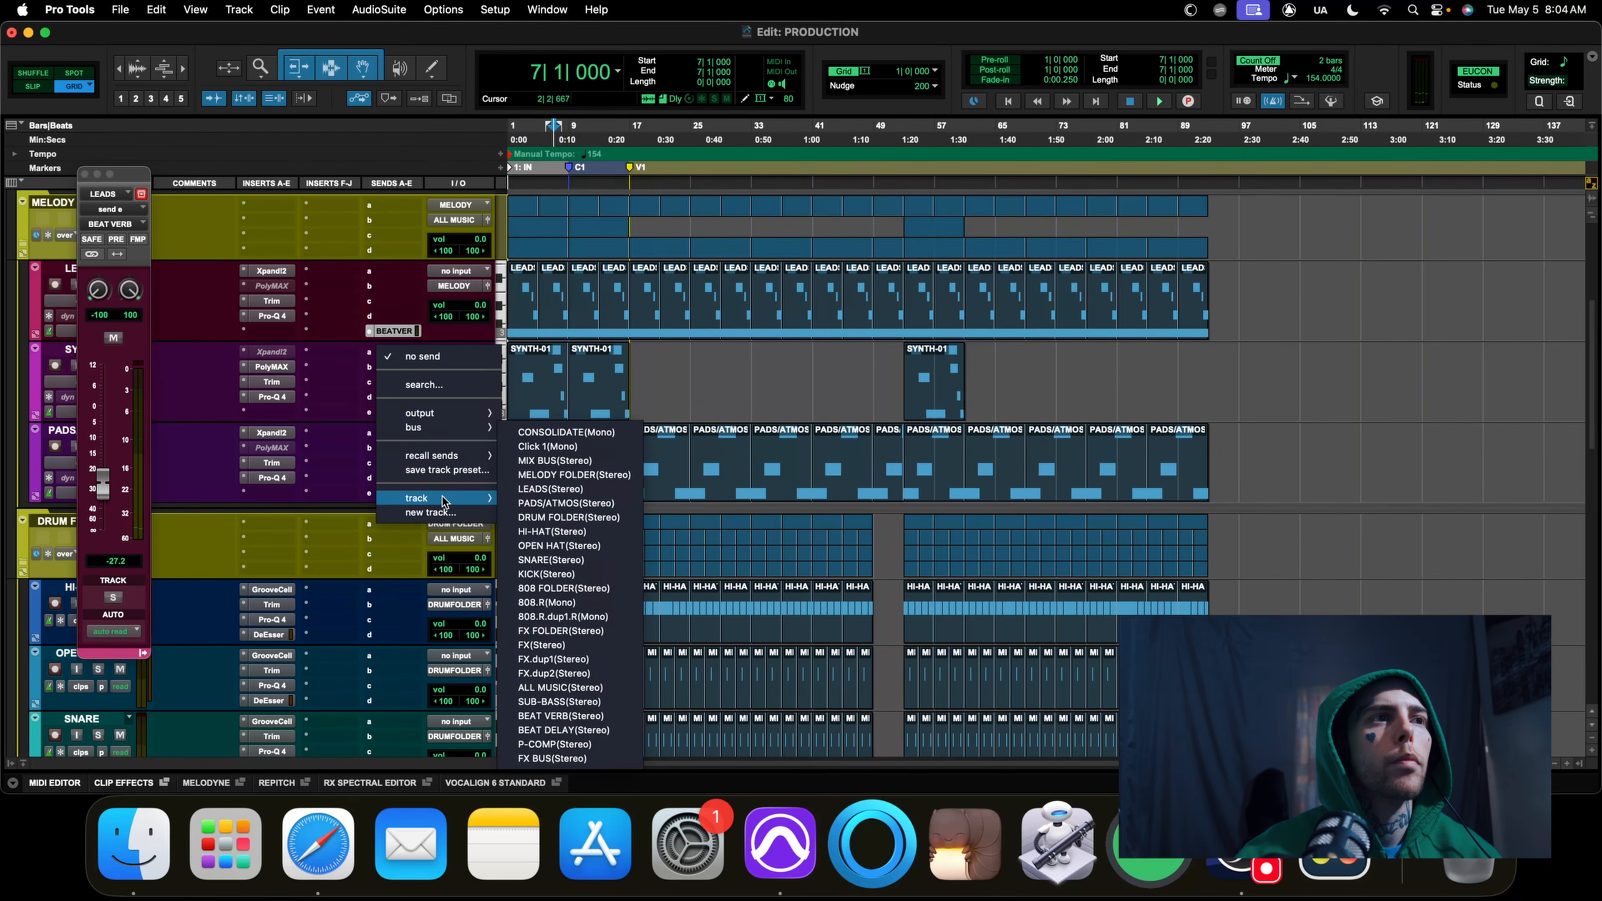
left_click(572, 718)
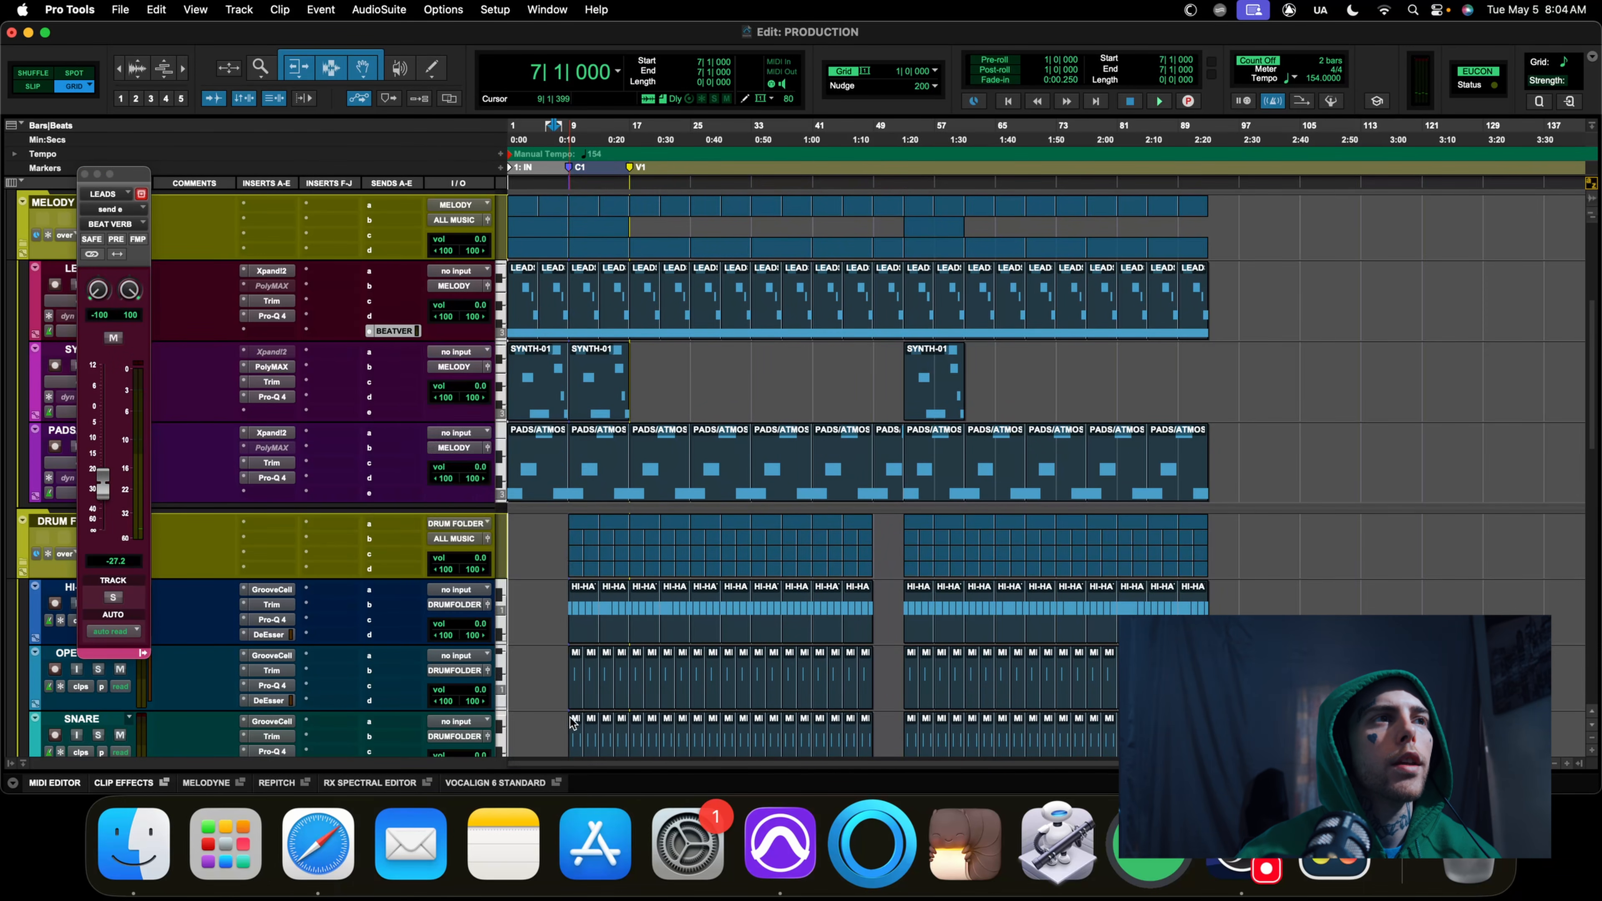
key("space")
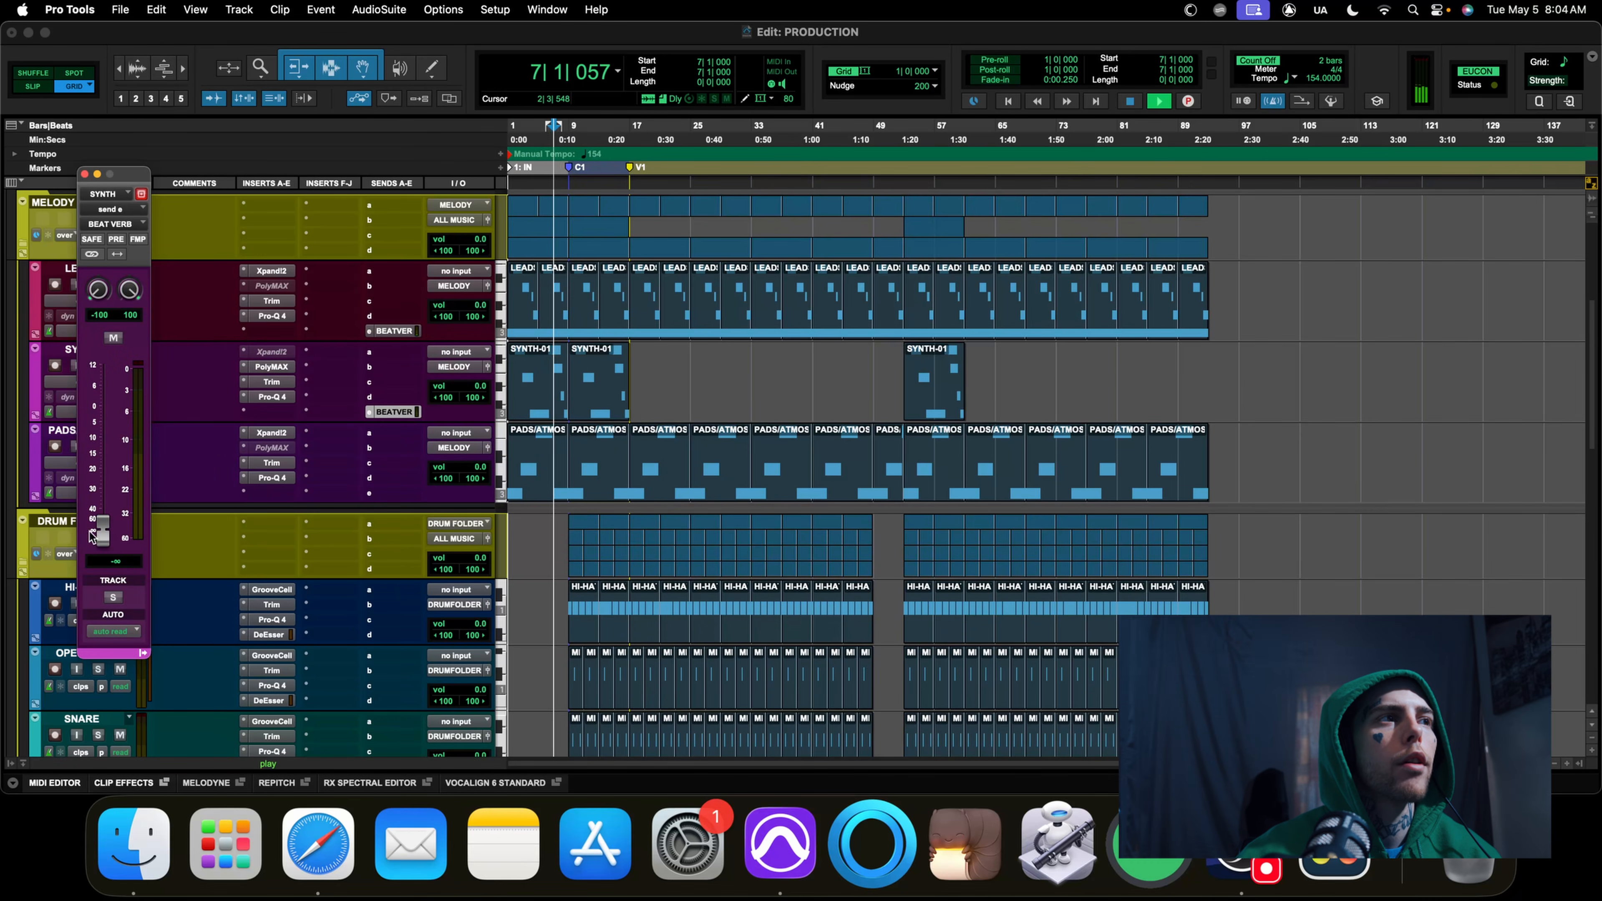
left_click_drag(103, 532, 105, 444)
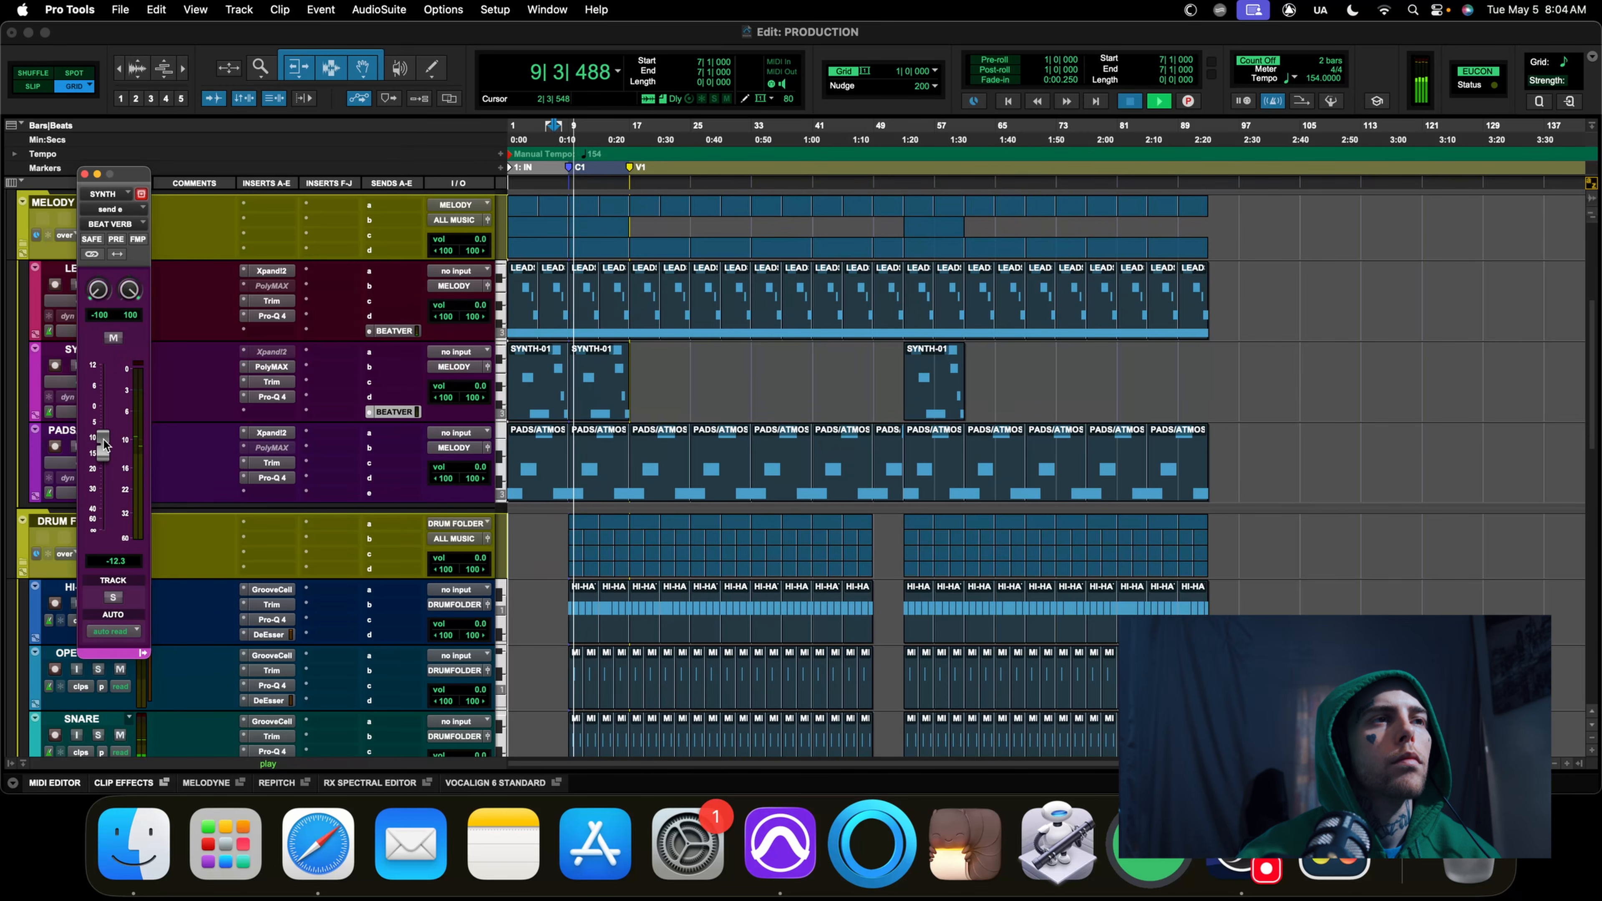
key("space")
key("space")
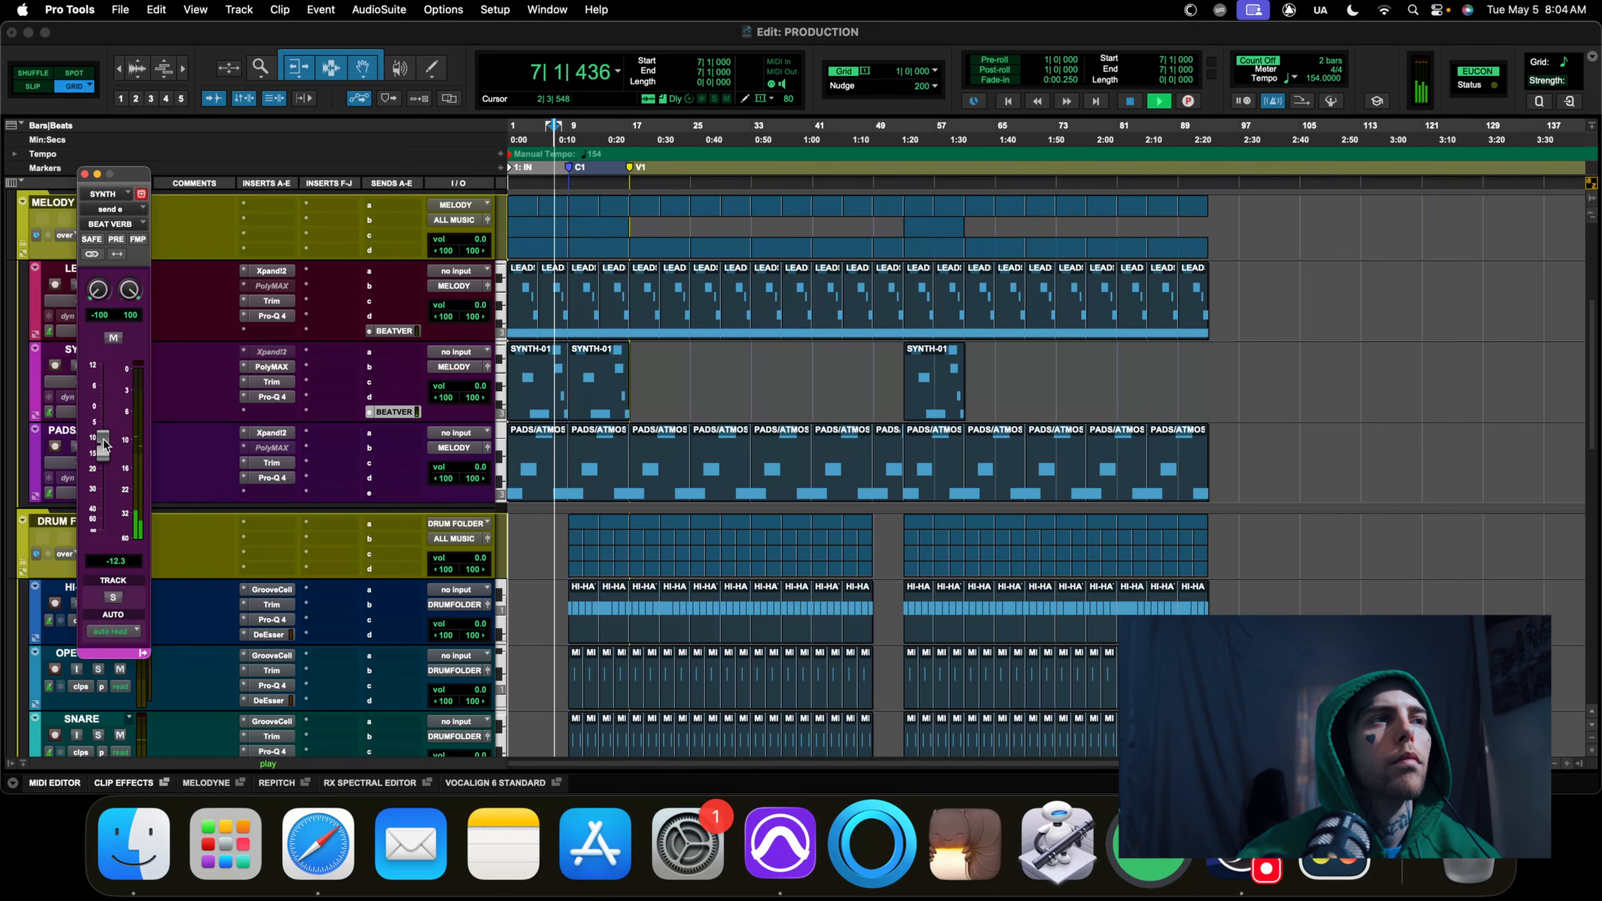
left_click(85, 174)
key("space")
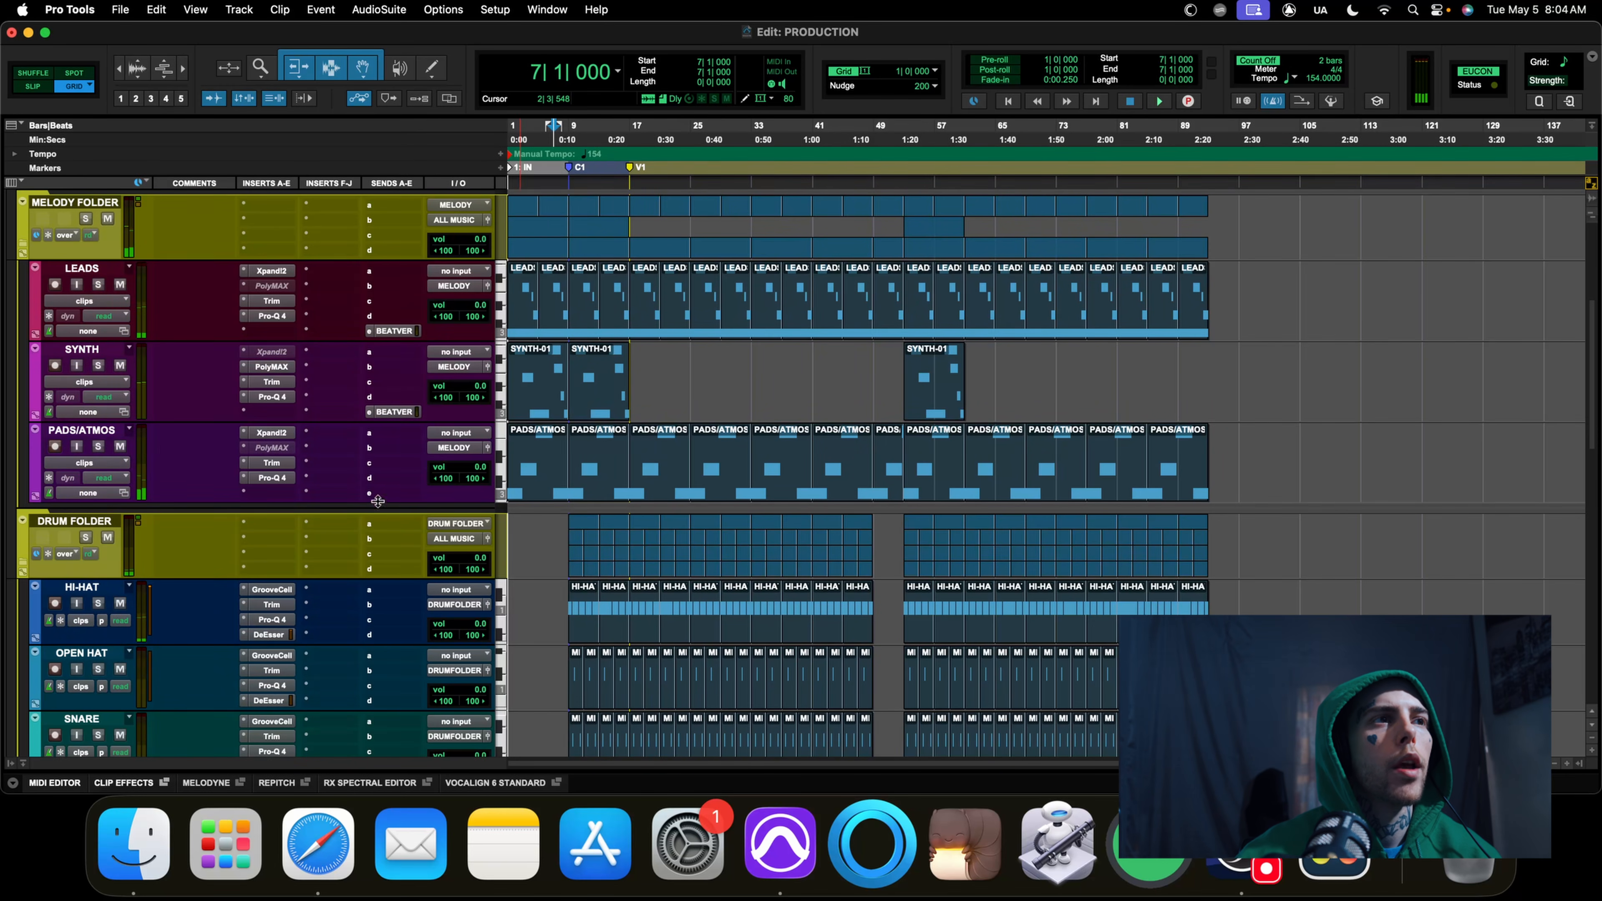
Add a PADS/ATMOS send to BEAT VERB, setting its level to -19.5 dB while auditioning the track soloed and in the mix
left_click(382, 494)
mouse_move(416, 579)
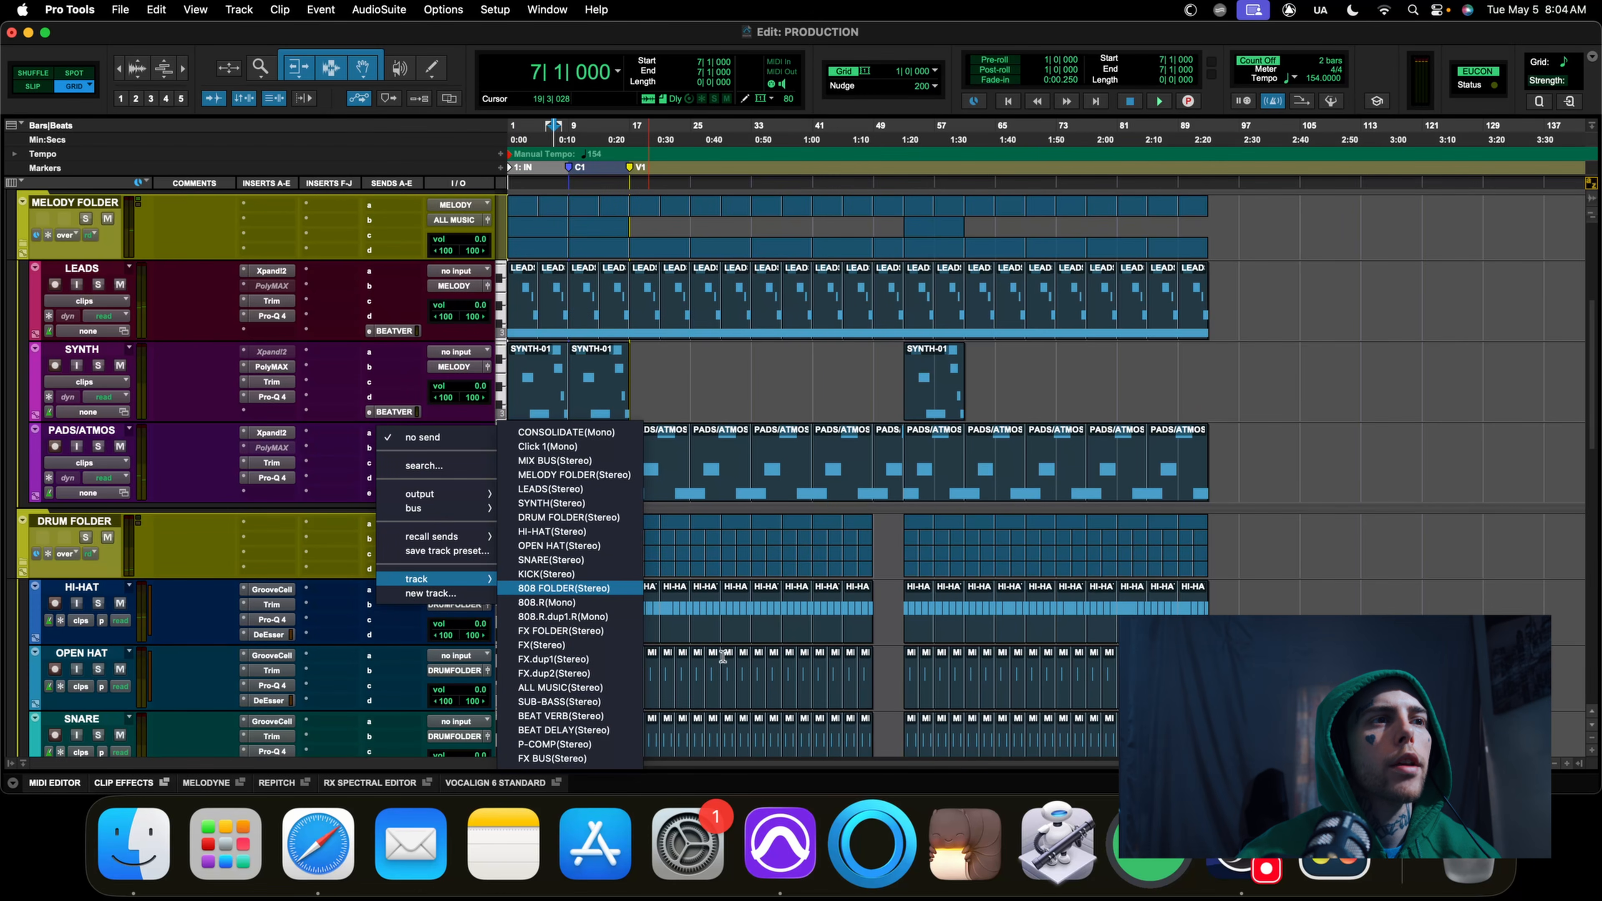
left_click(560, 715)
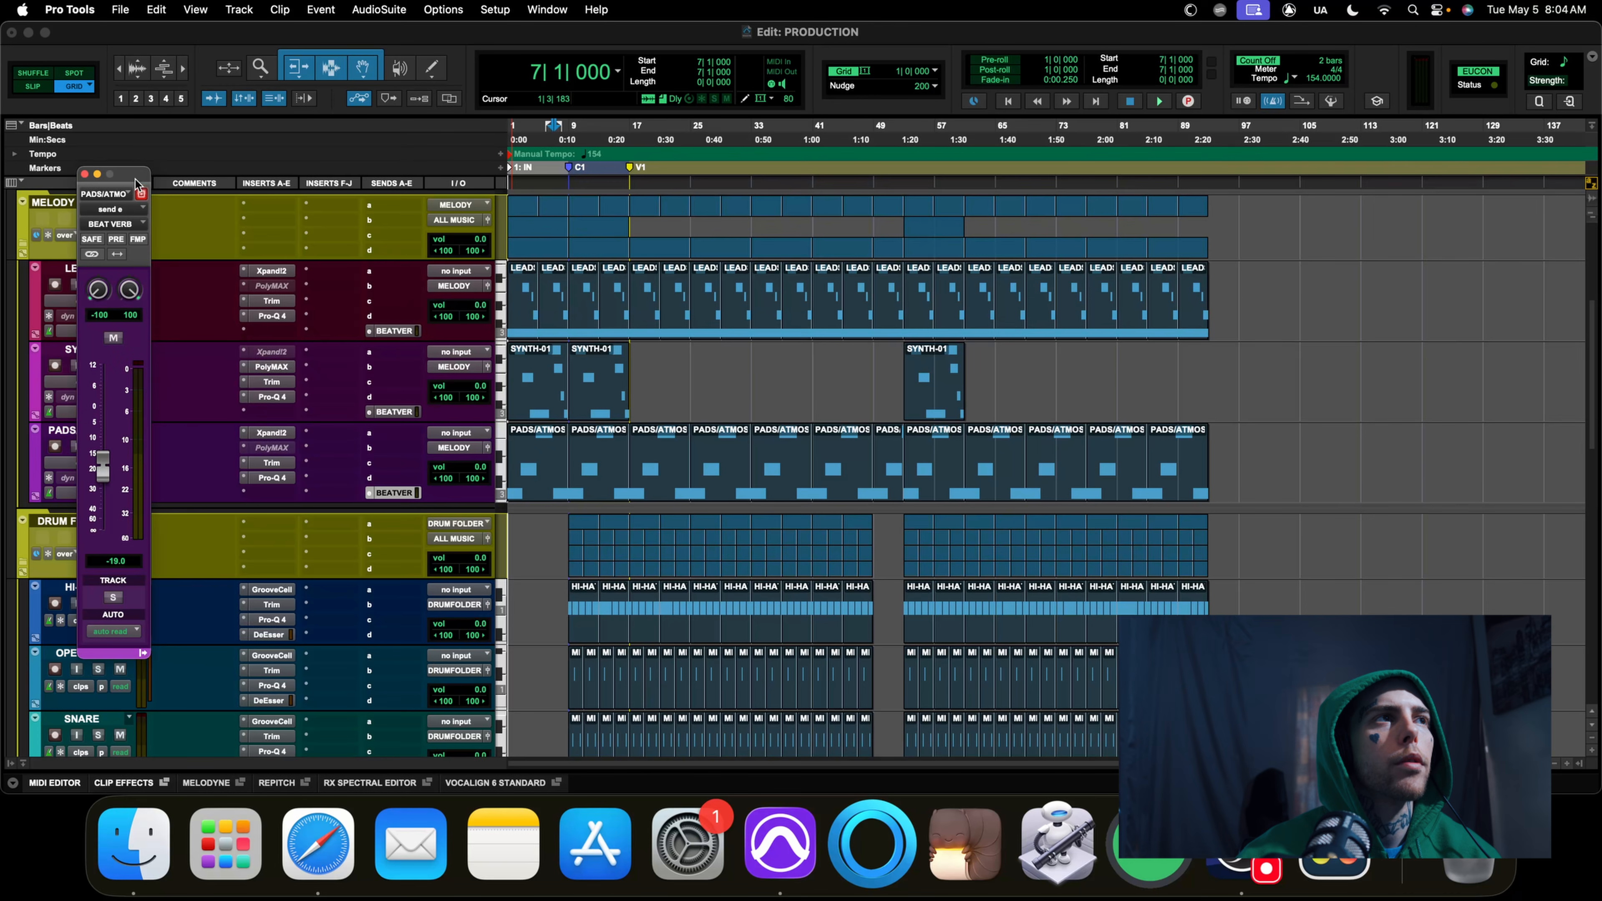
left_click_drag(135, 183, 272, 207)
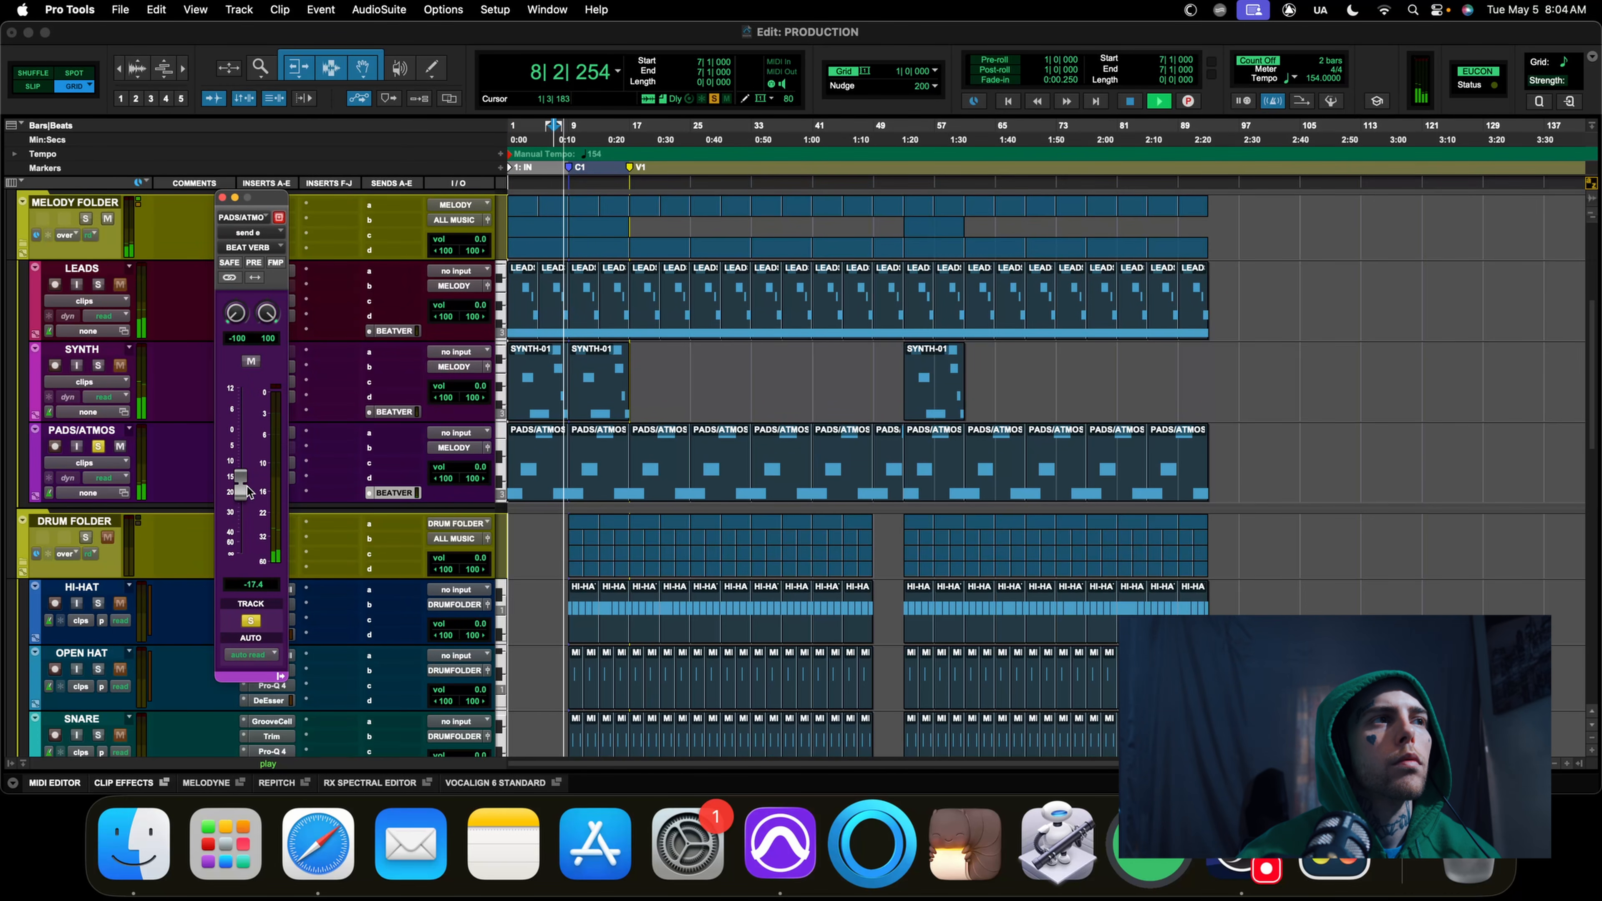
left_click_drag(248, 493, 248, 494)
left_click(99, 447)
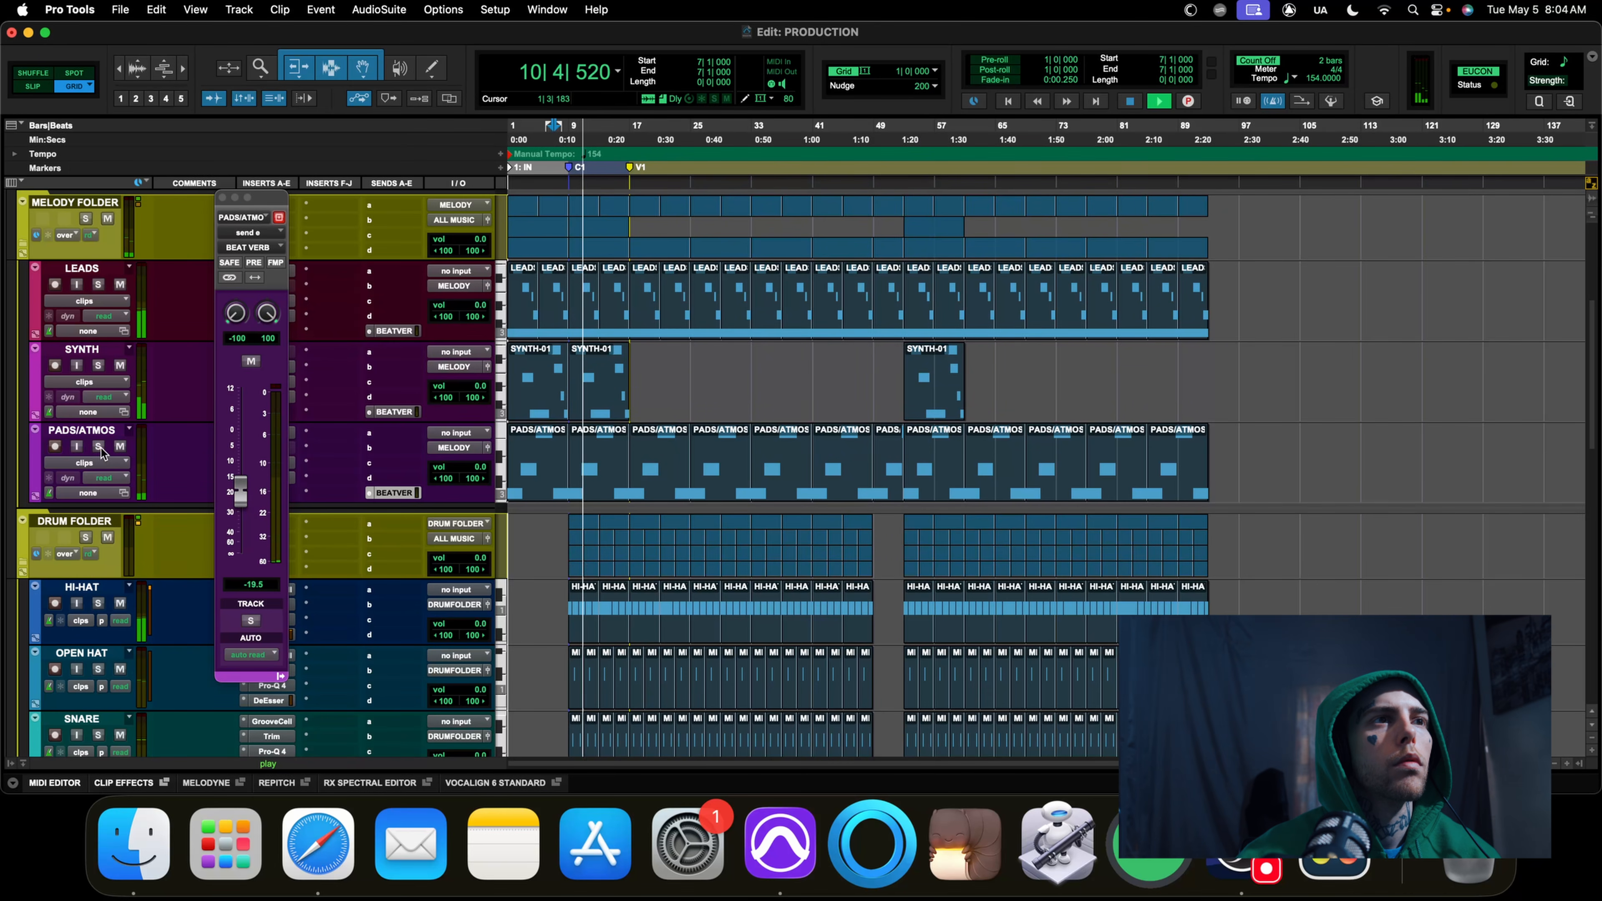
left_click(227, 198)
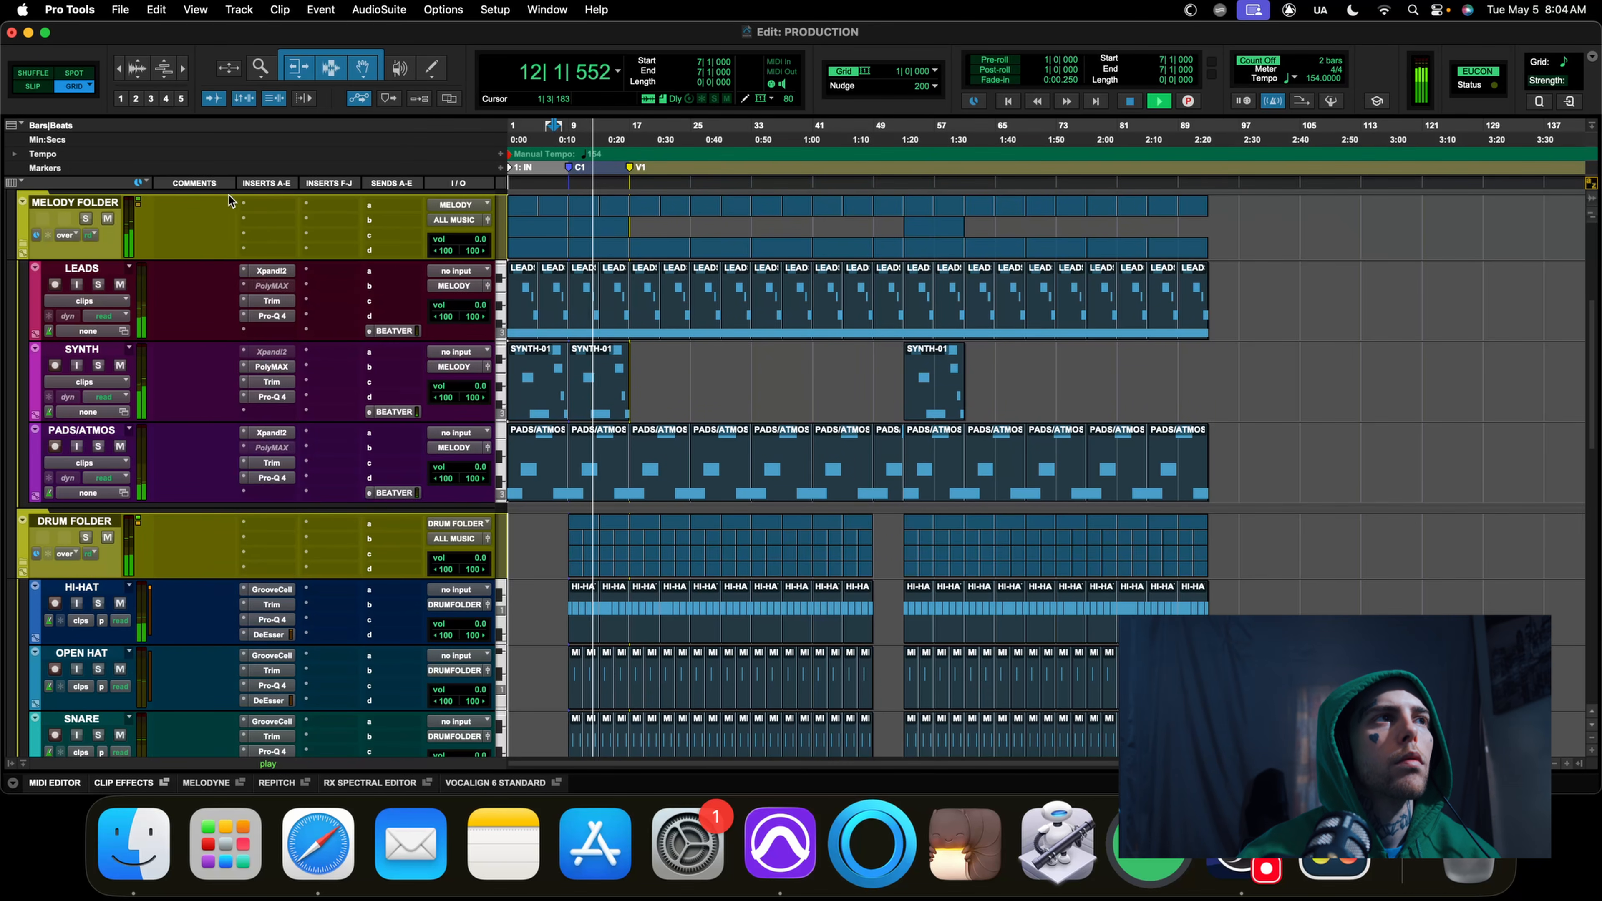
Raise the SNARE track's BEAT VERB send to -52.6 dB with the track soloed, unsolo it and save the session
scroll(187, 490, "up", 5)
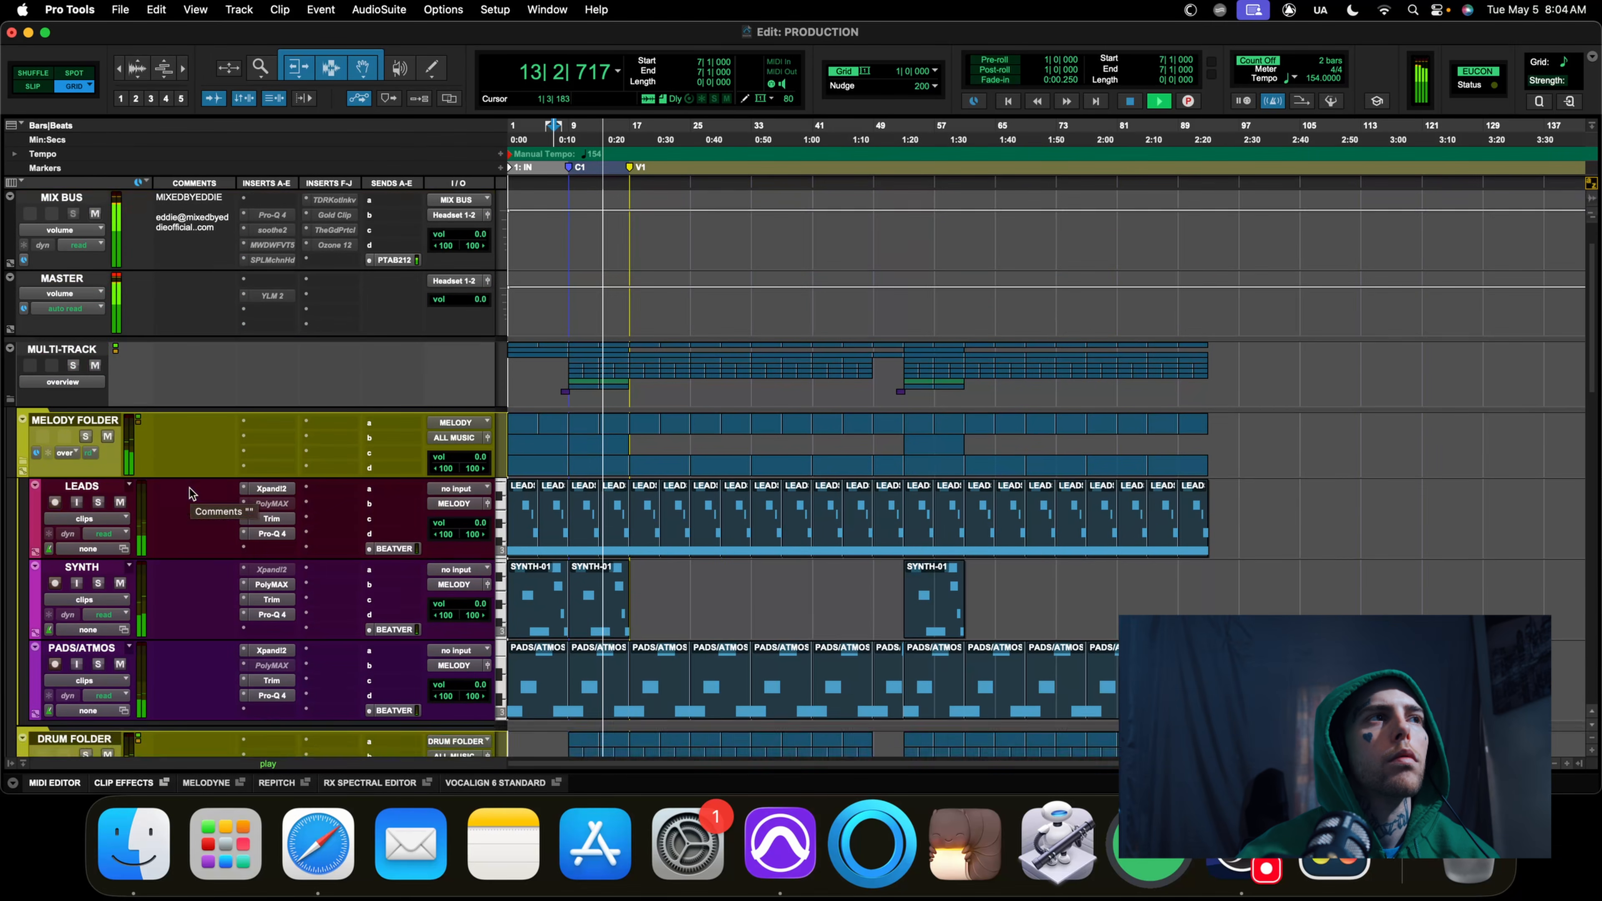
scroll(186, 479, "up", 1)
scroll(158, 473, "down", 15)
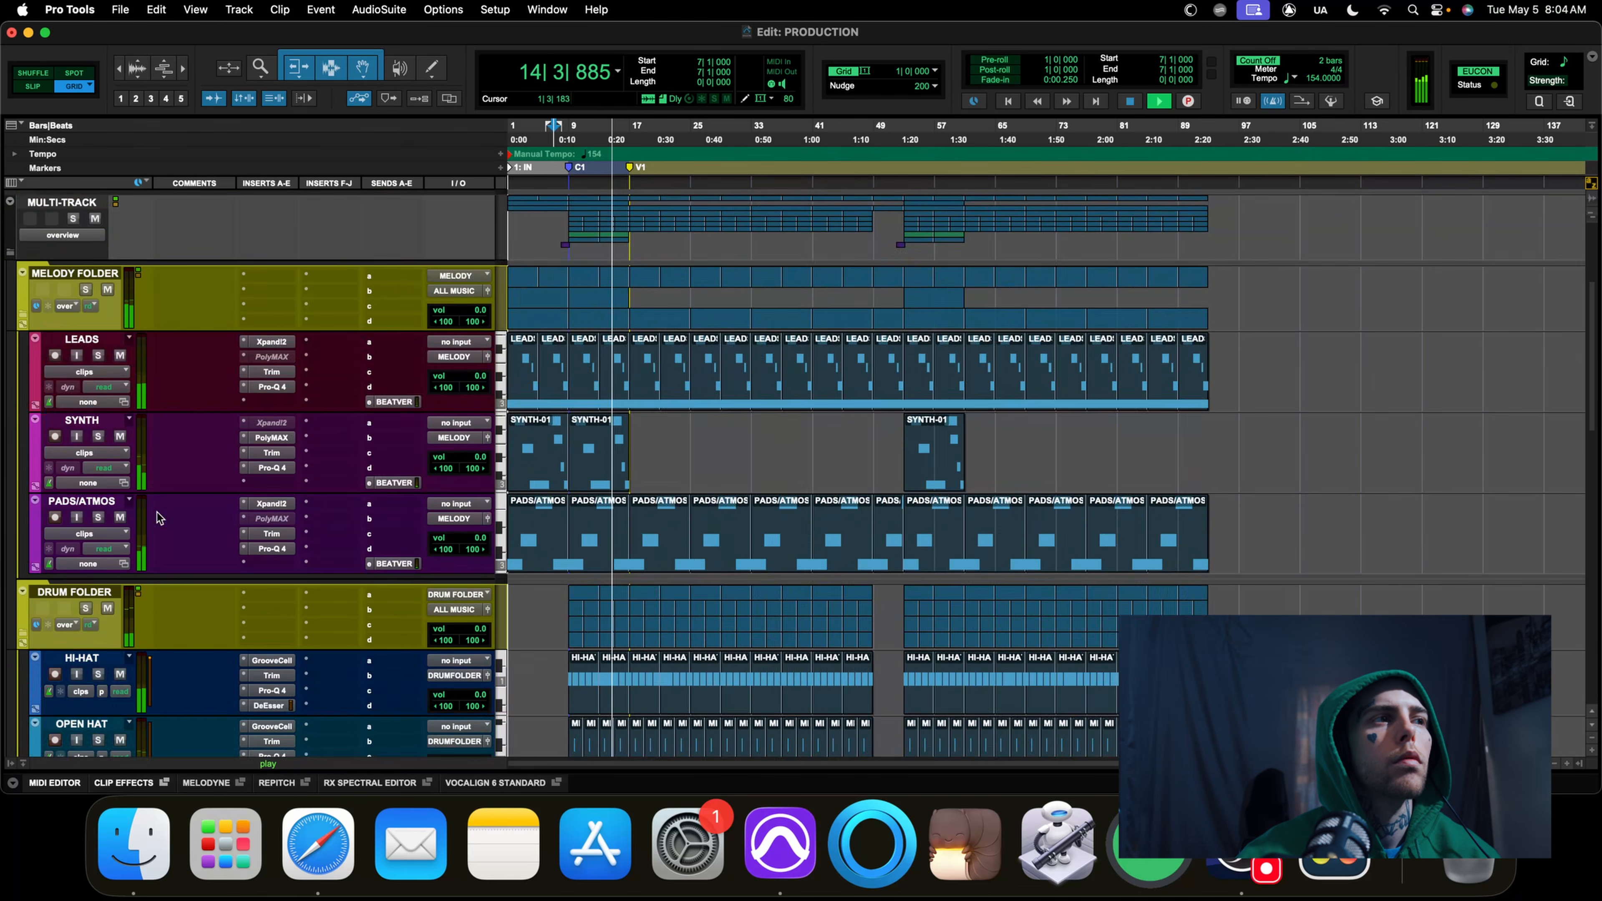
scroll(166, 556, "down", 4)
scroll(174, 553, "up", 2)
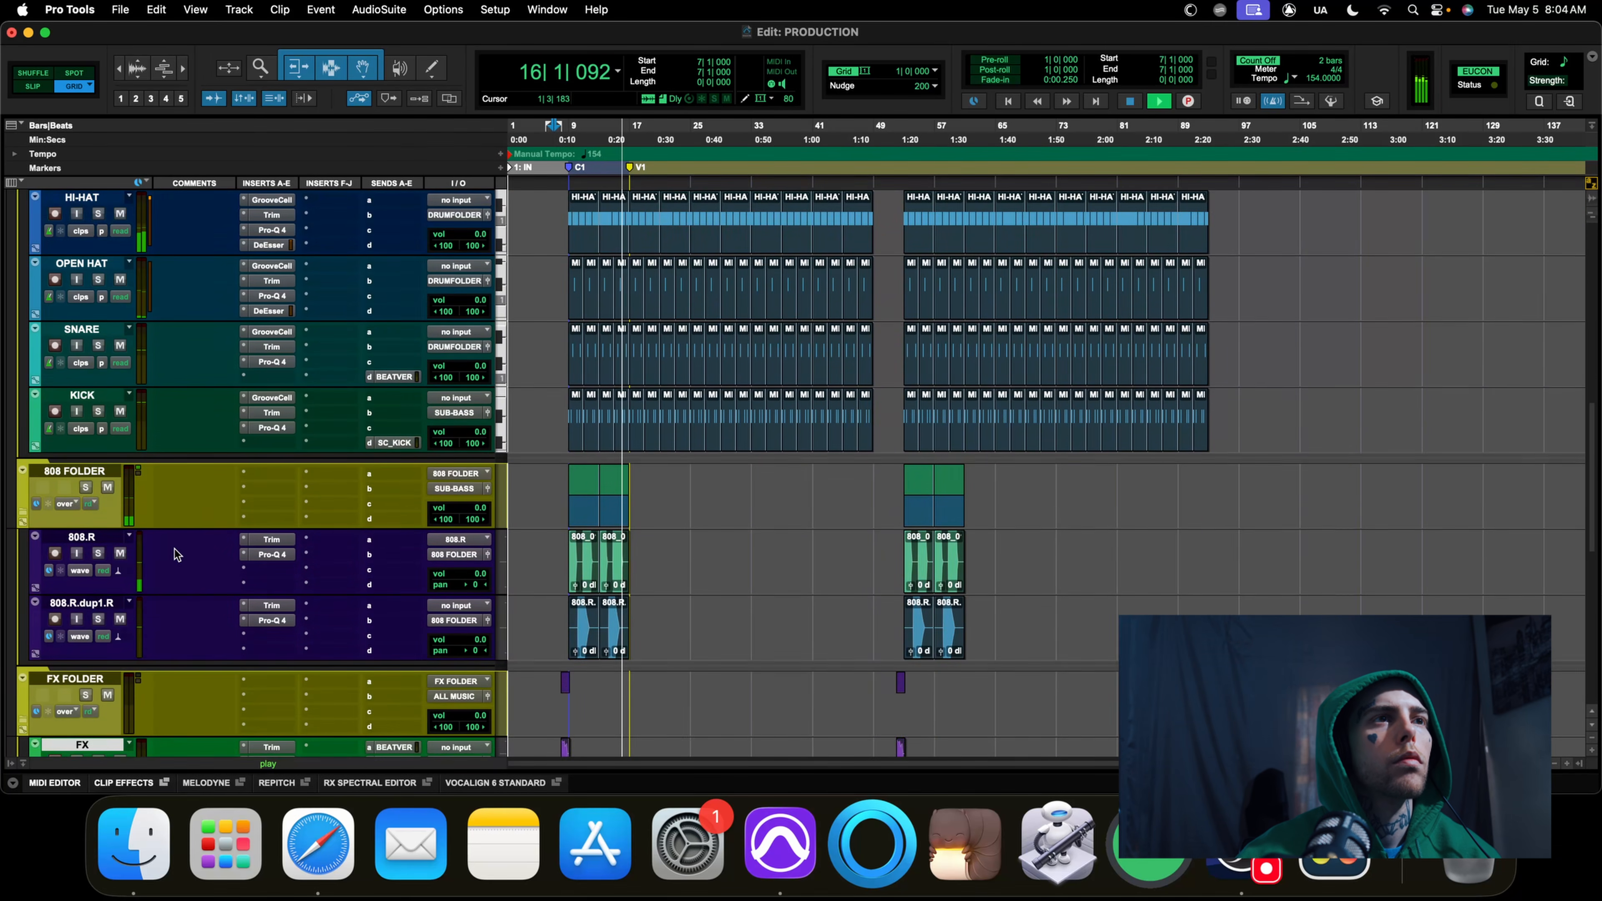
scroll(175, 554, "up", 9)
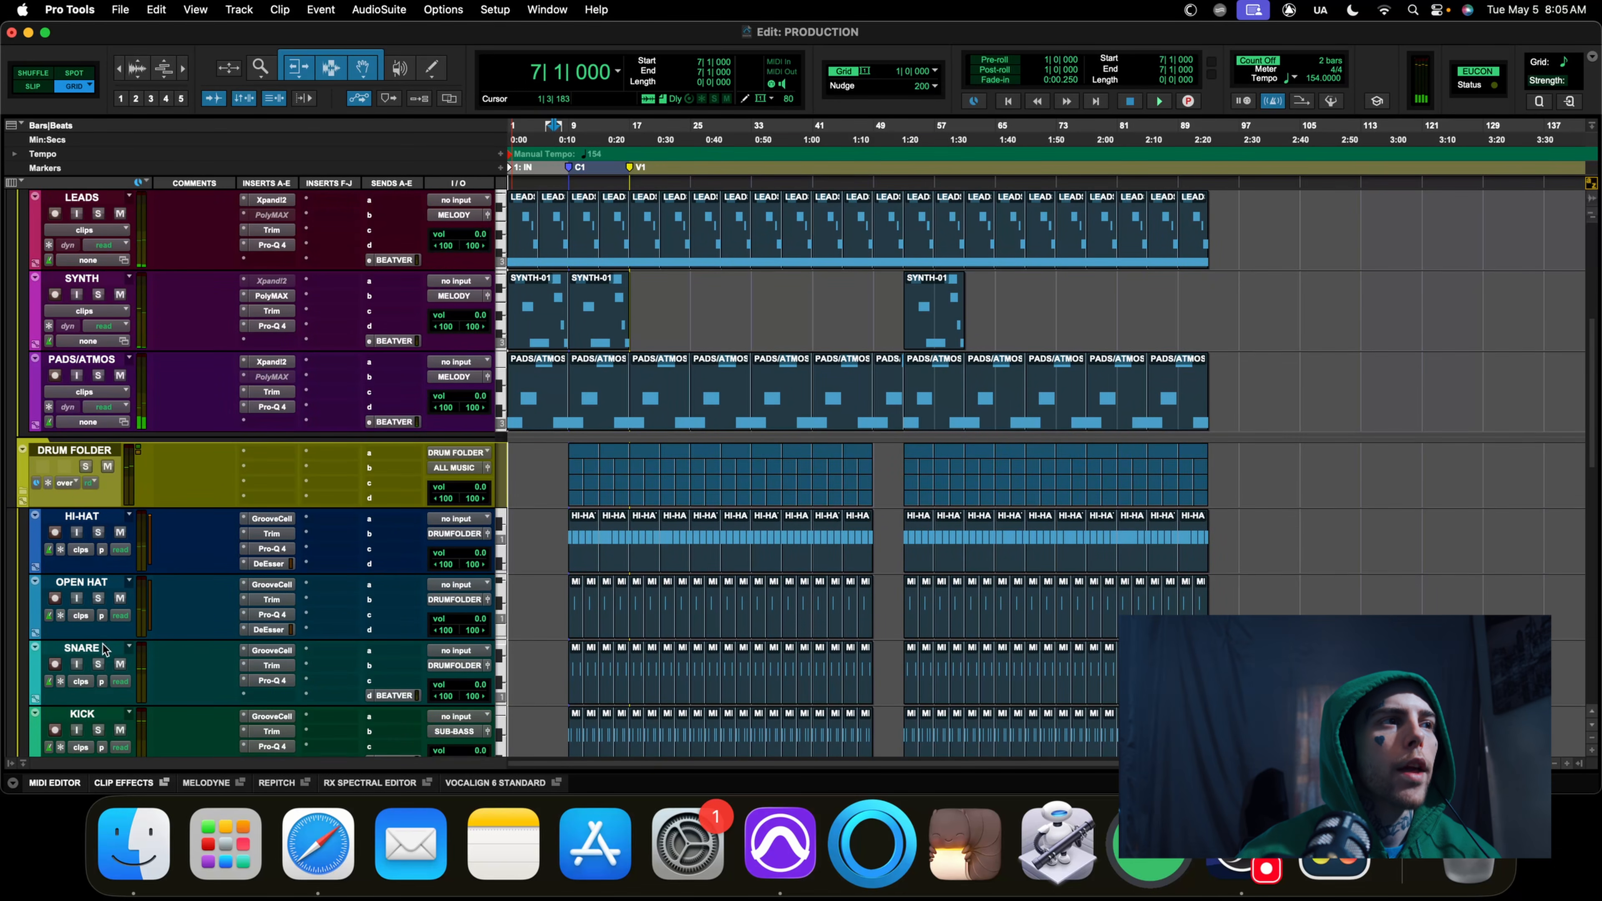
left_click(98, 664)
scroll(212, 636, "down", 3)
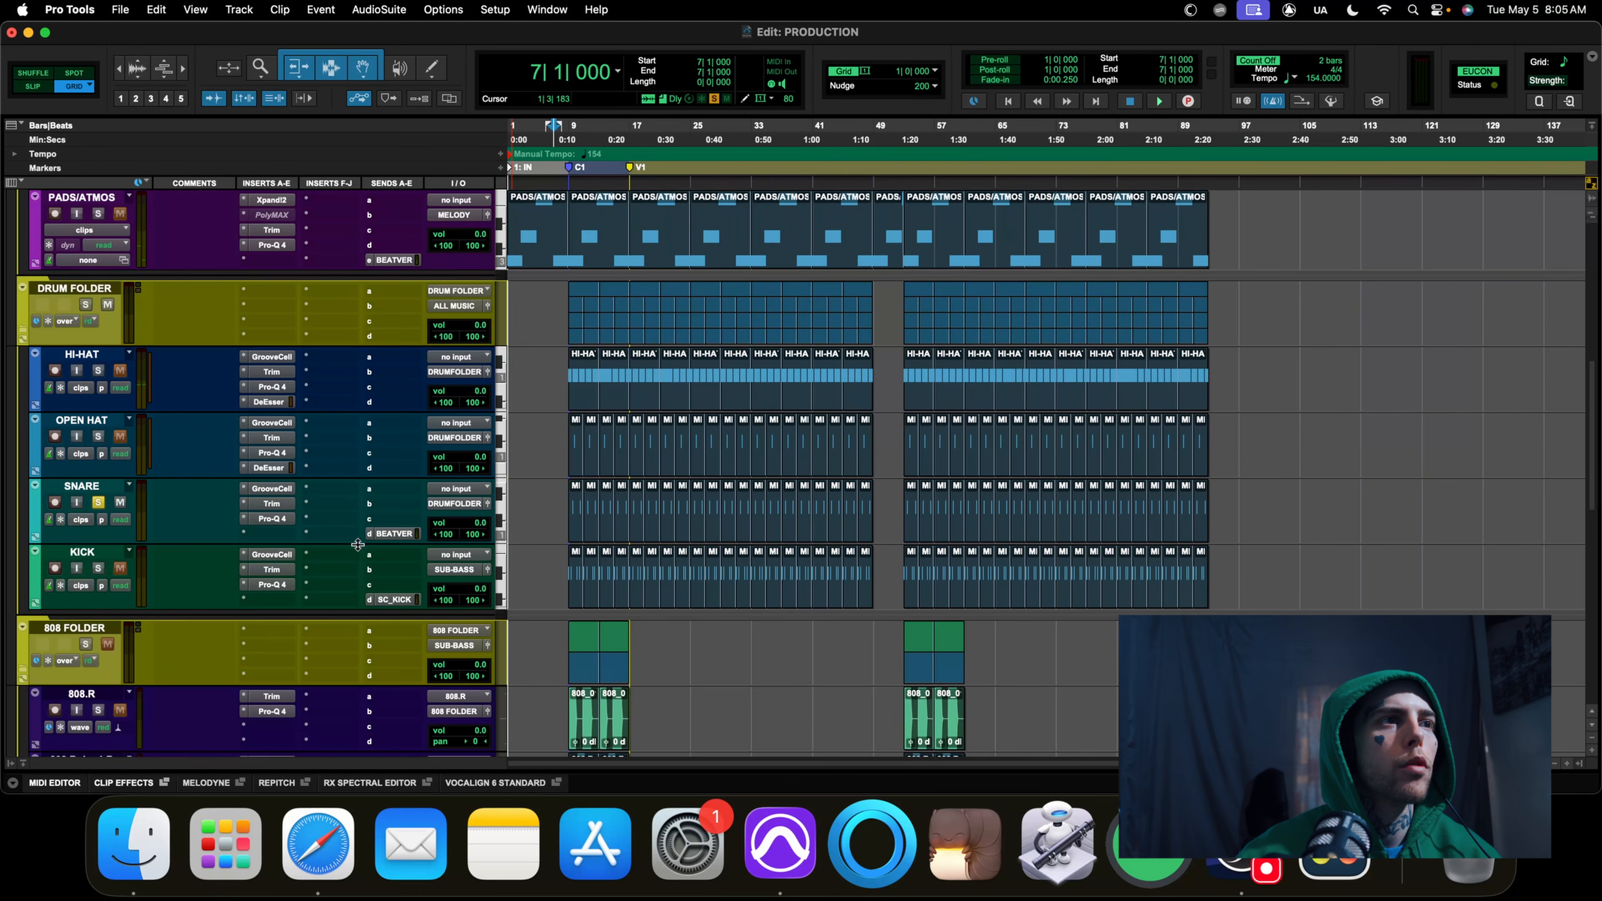
left_click(394, 534)
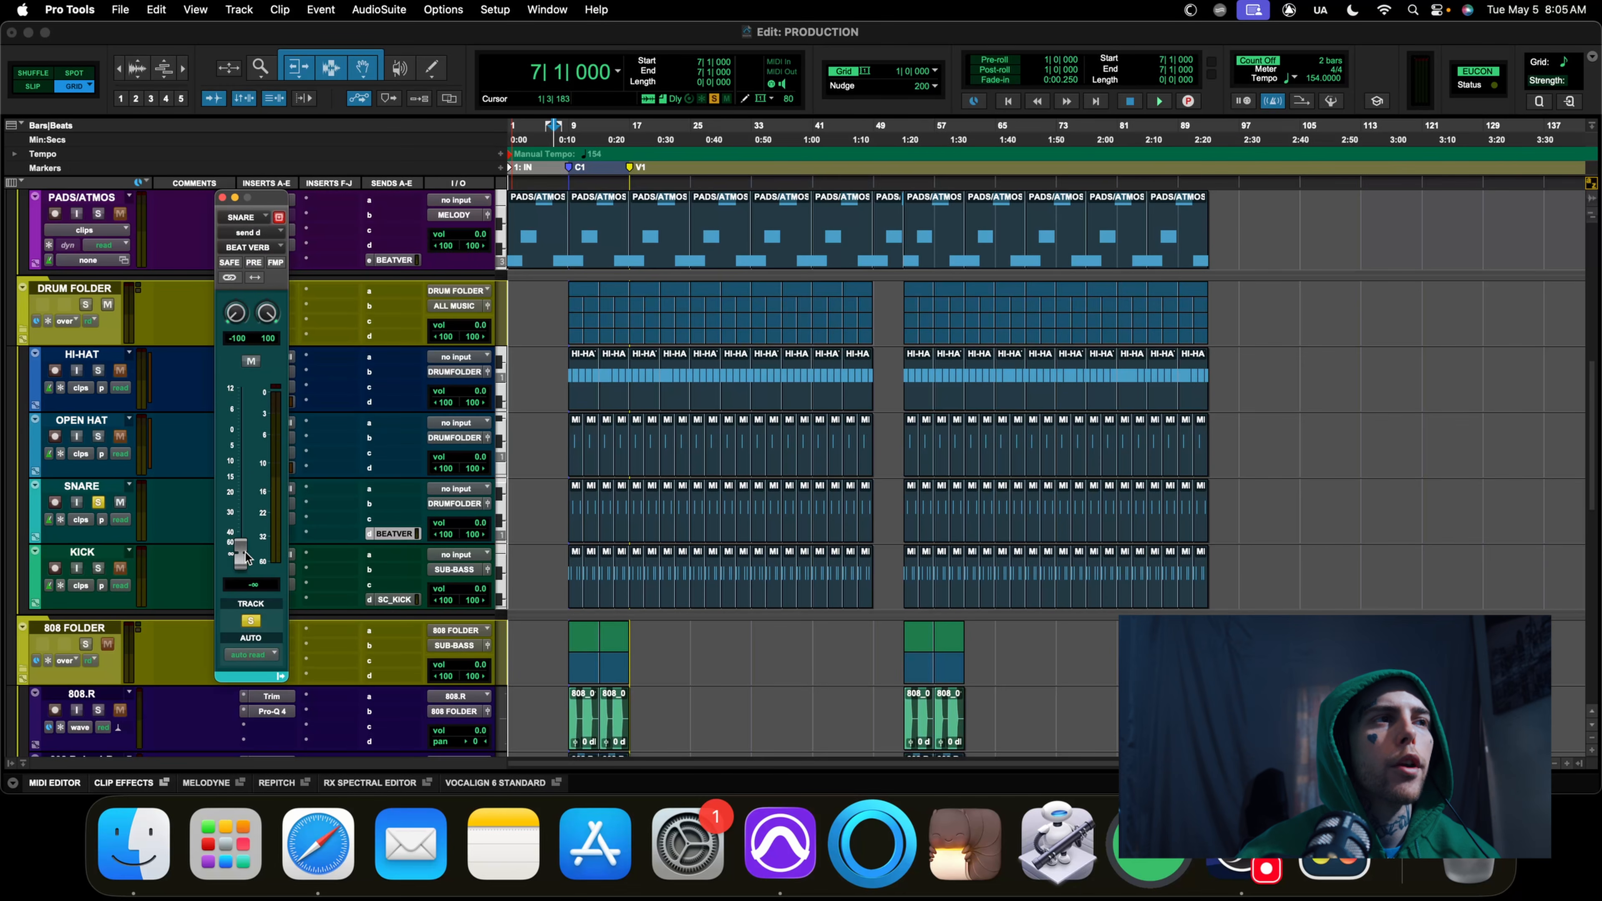
left_click_drag(245, 556, 241, 539)
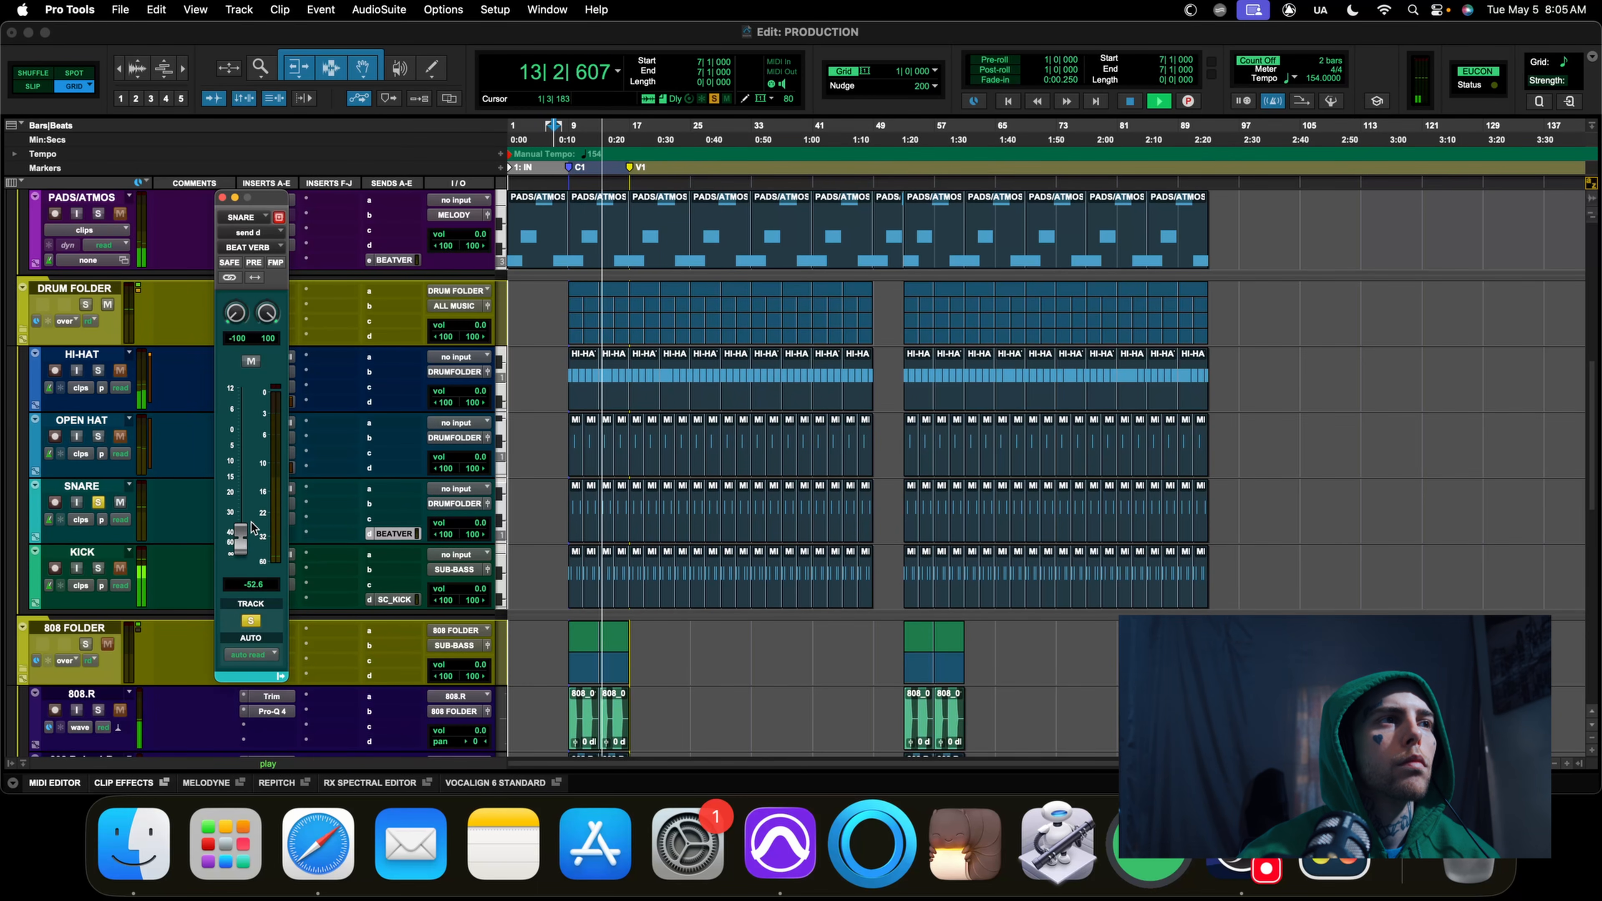
left_click(221, 197)
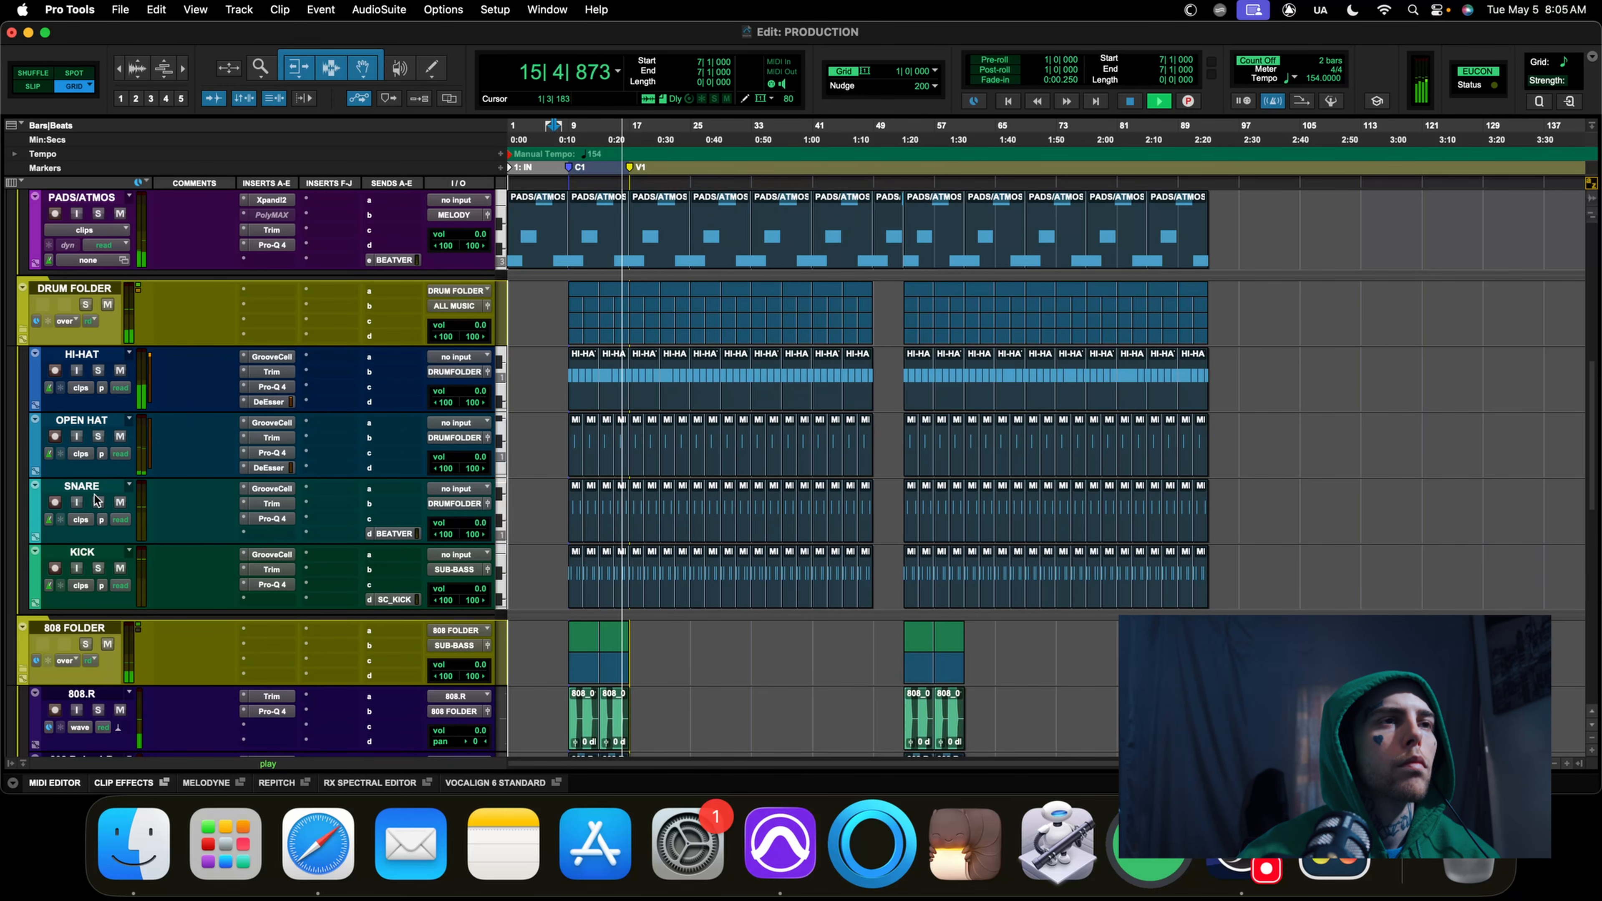
key("super+s")
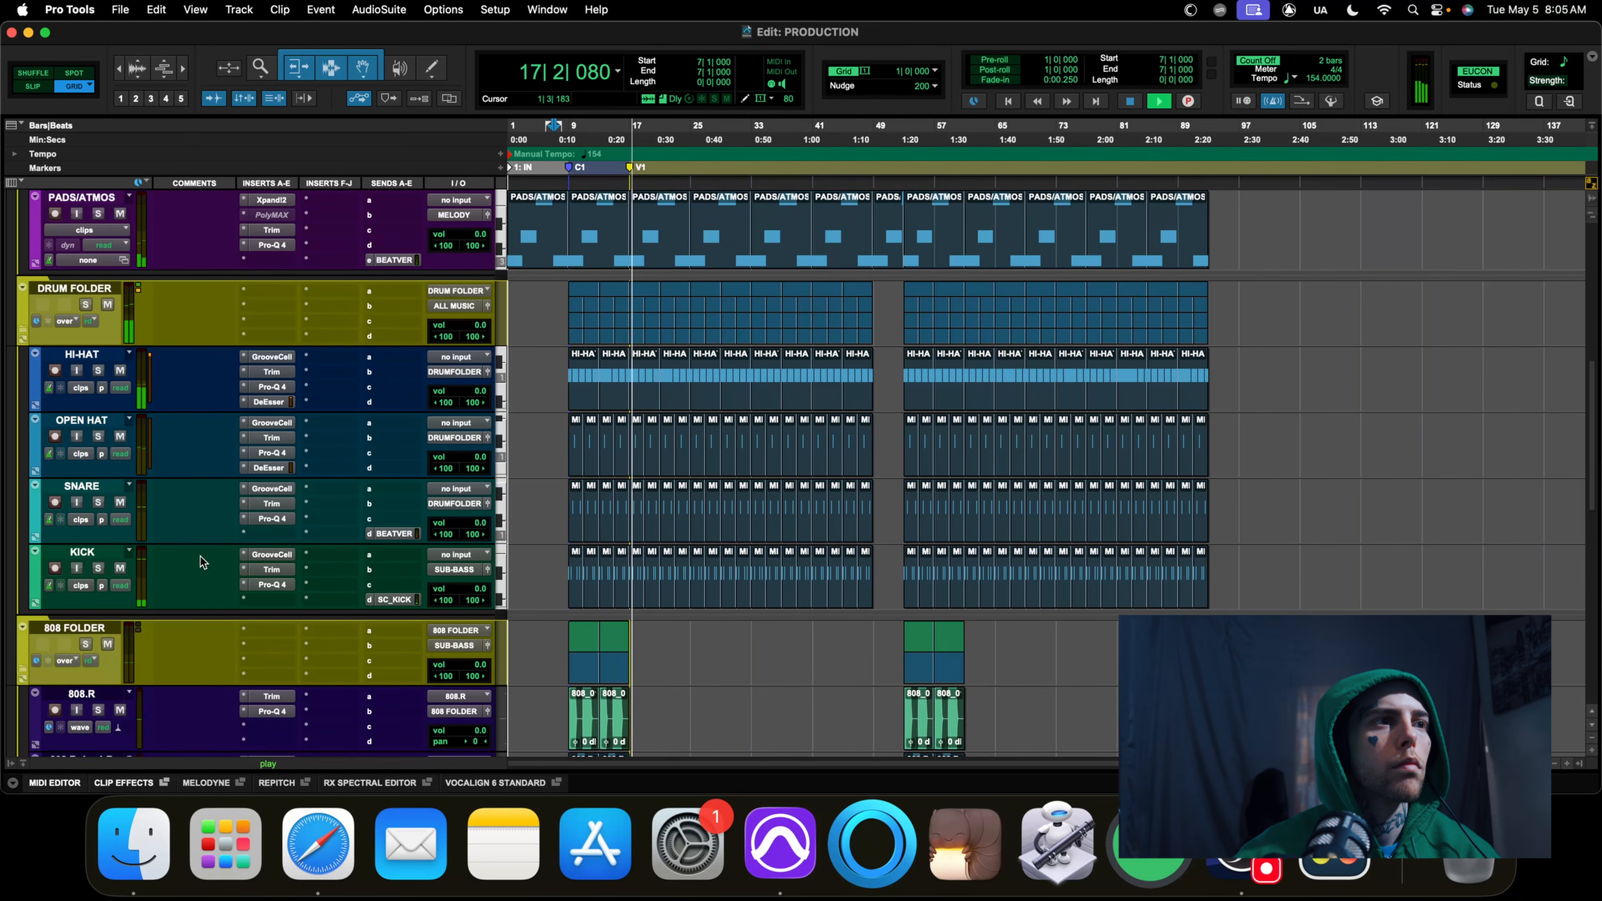
Delete the empty FX.dup1 and FX.dup2 tracks from the FX folder
scroll(208, 571, "down", 10)
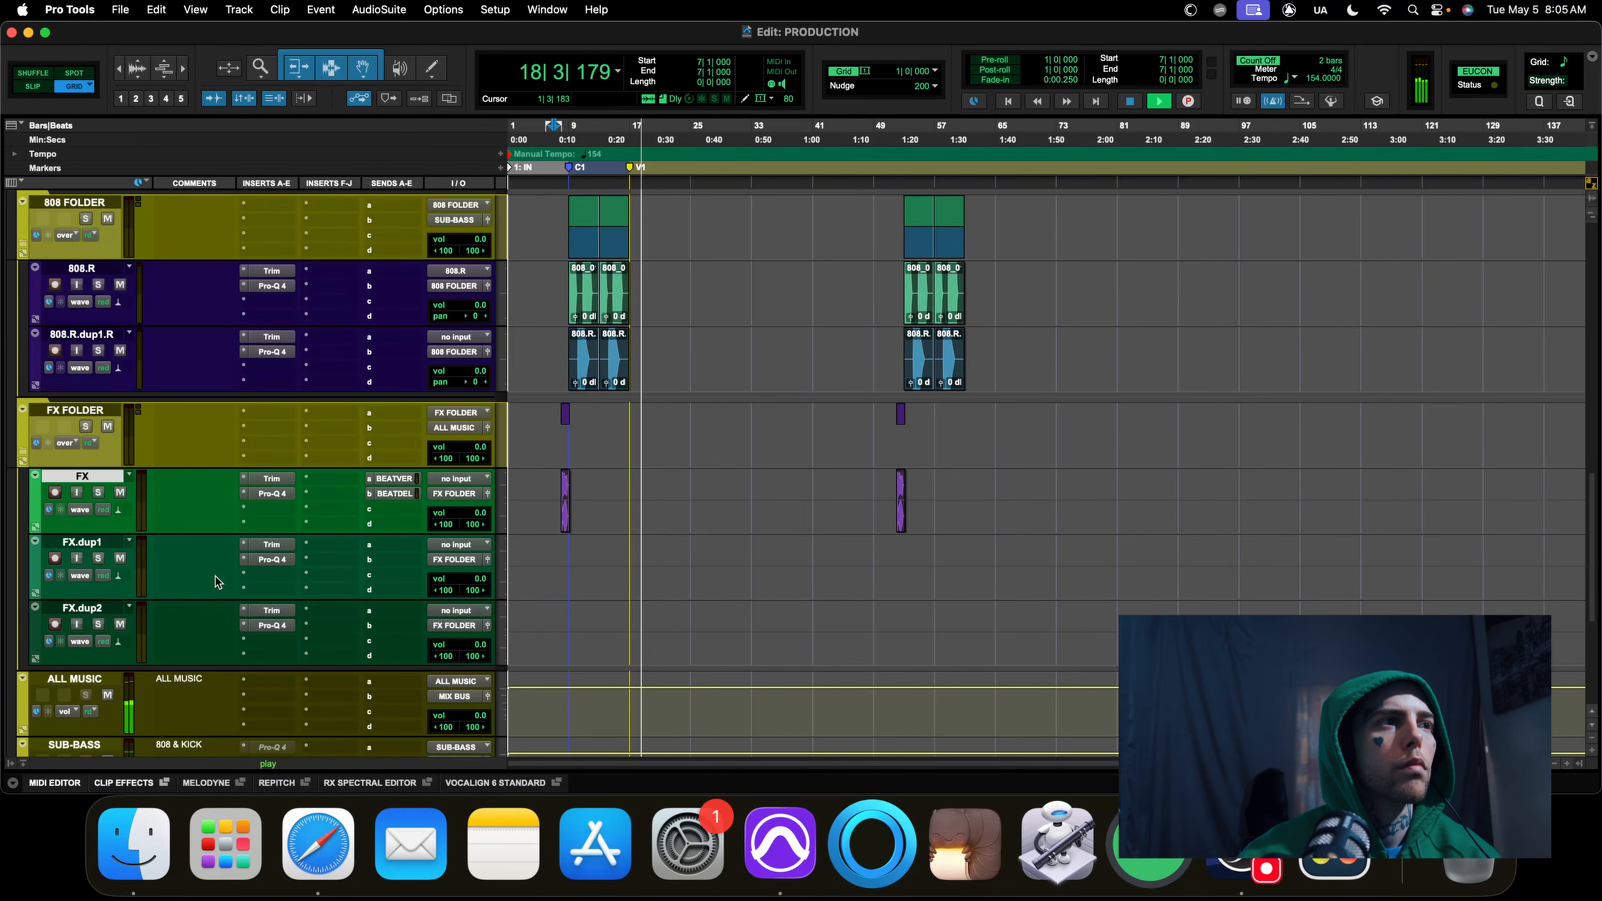
left_click(83, 541)
left_click(82, 607, "shift")
key("space")
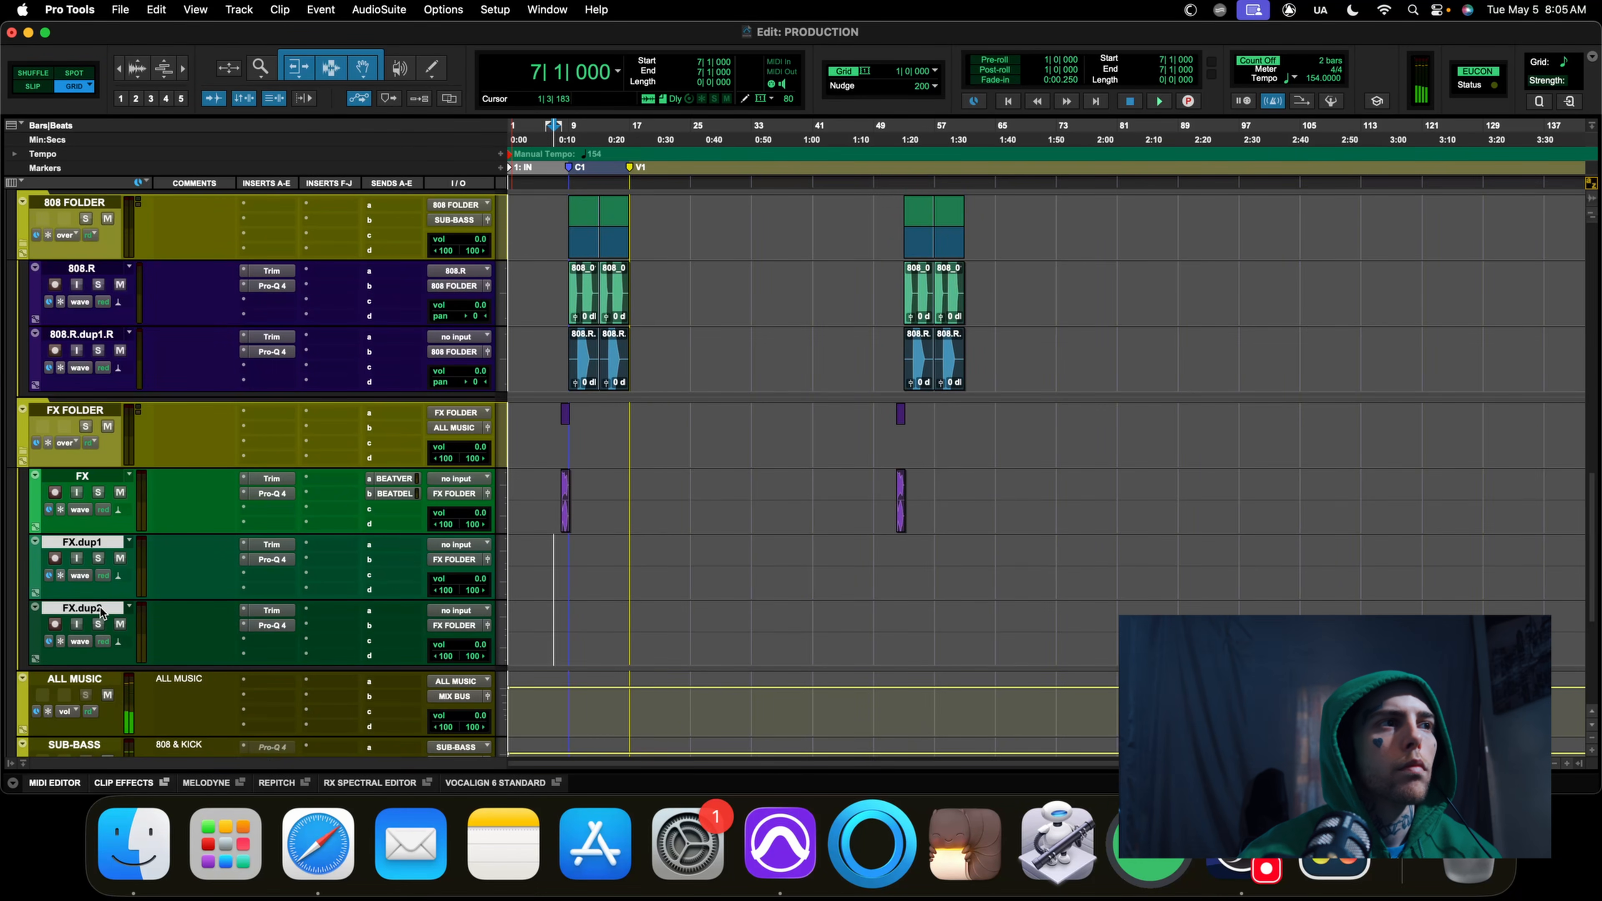
right_click(101, 611)
left_click(208, 683)
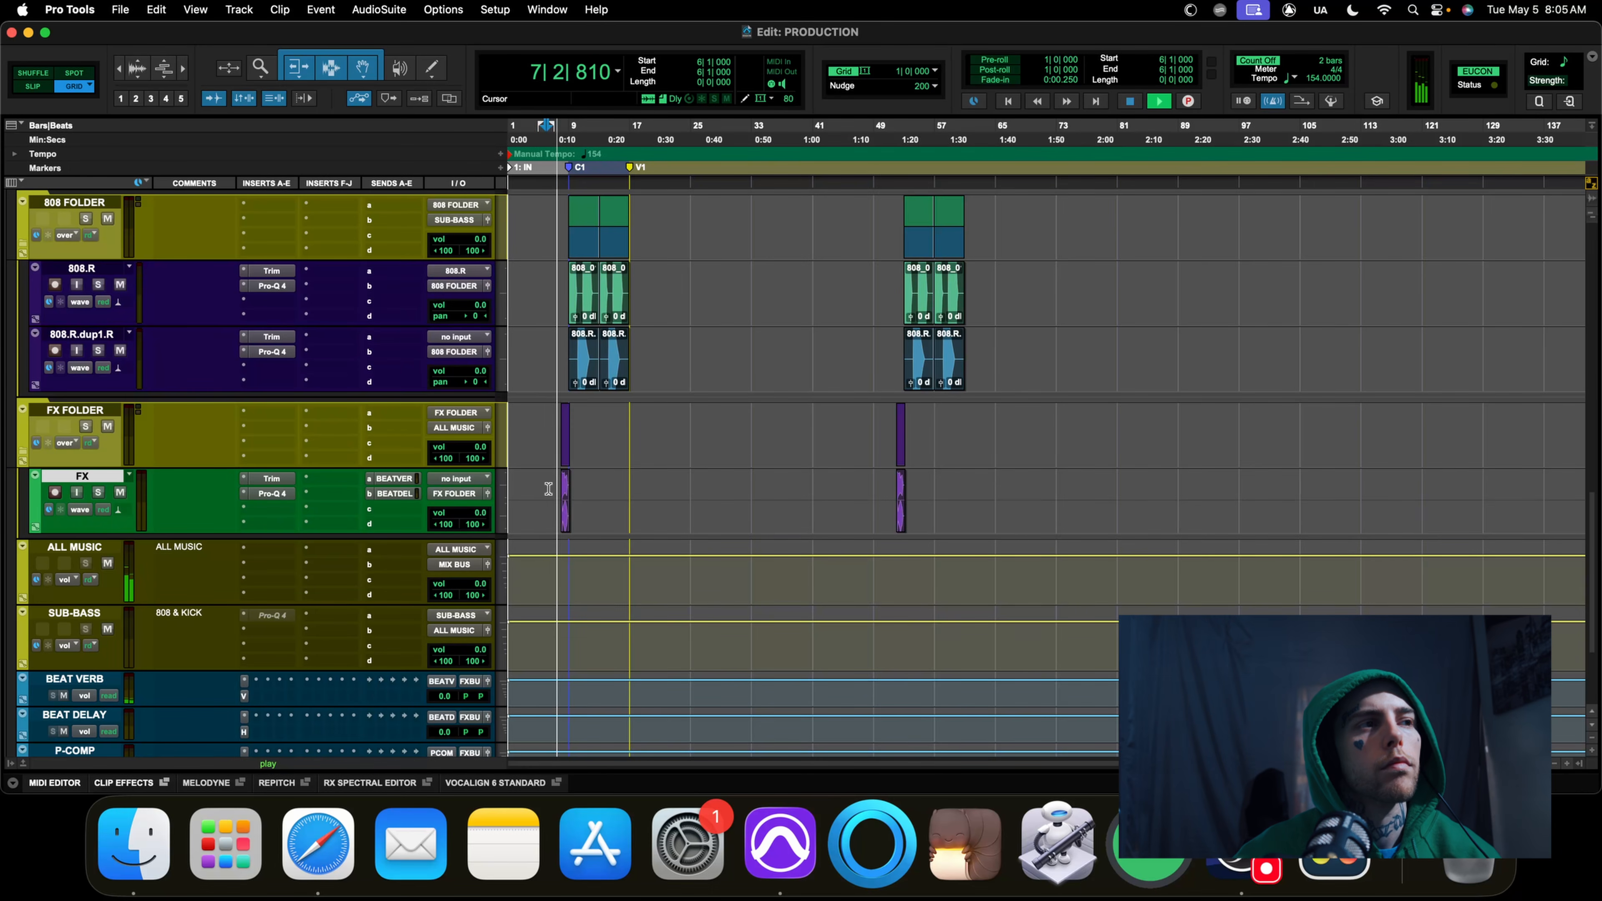
Collapse the MELODY, DRUM, 808 and FX folder tracks to hide their member tracks
scroll(163, 538, "up", 15)
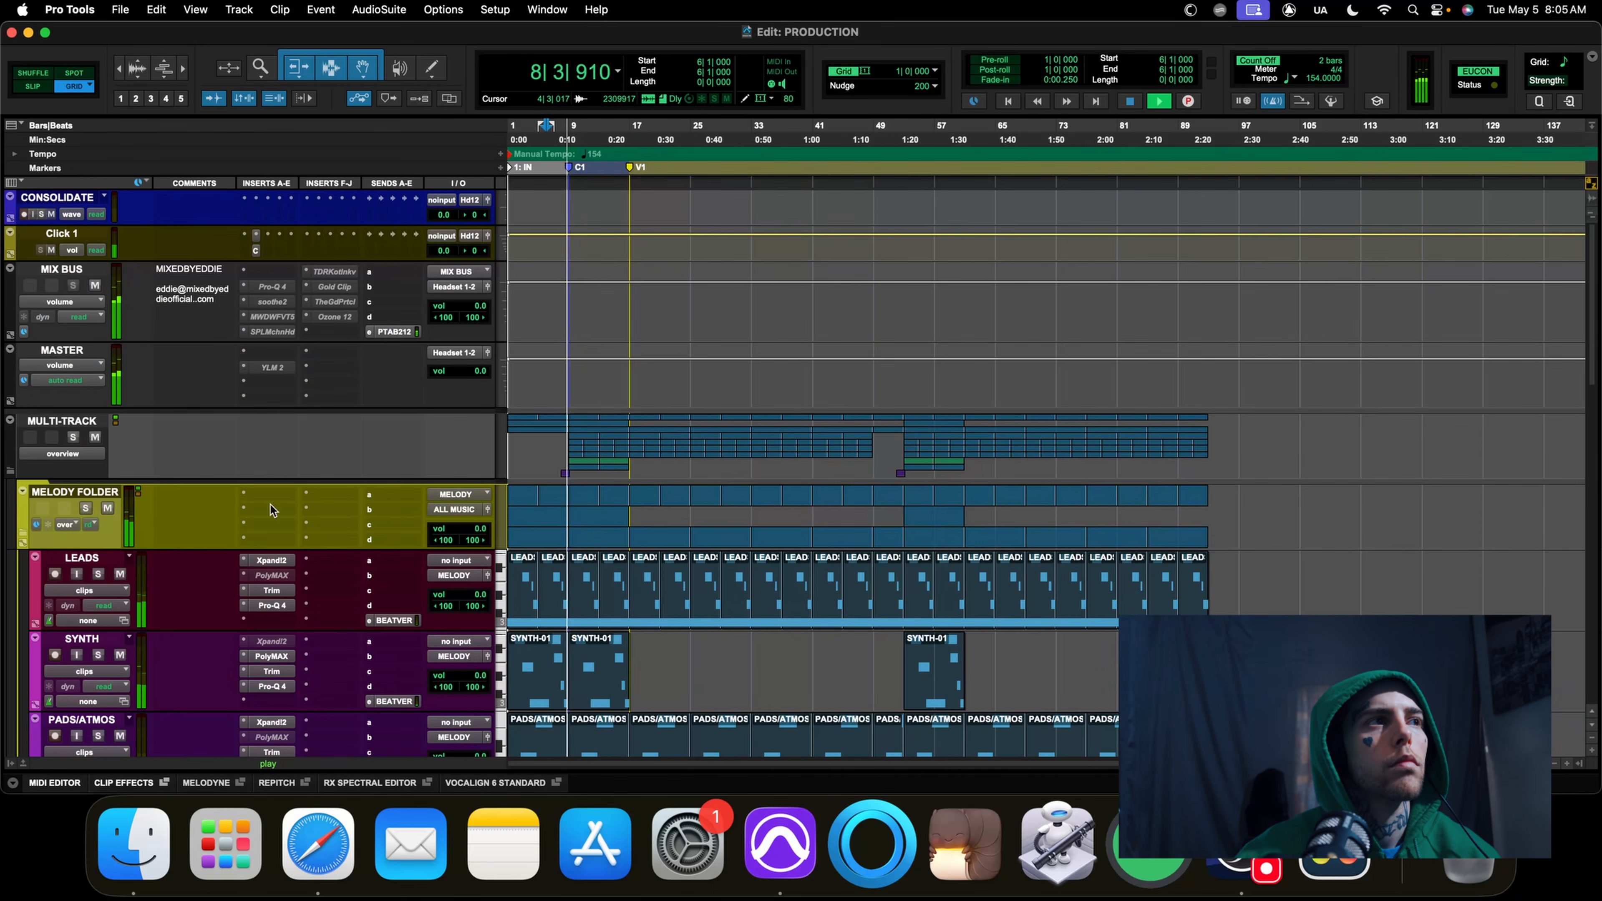
key("space")
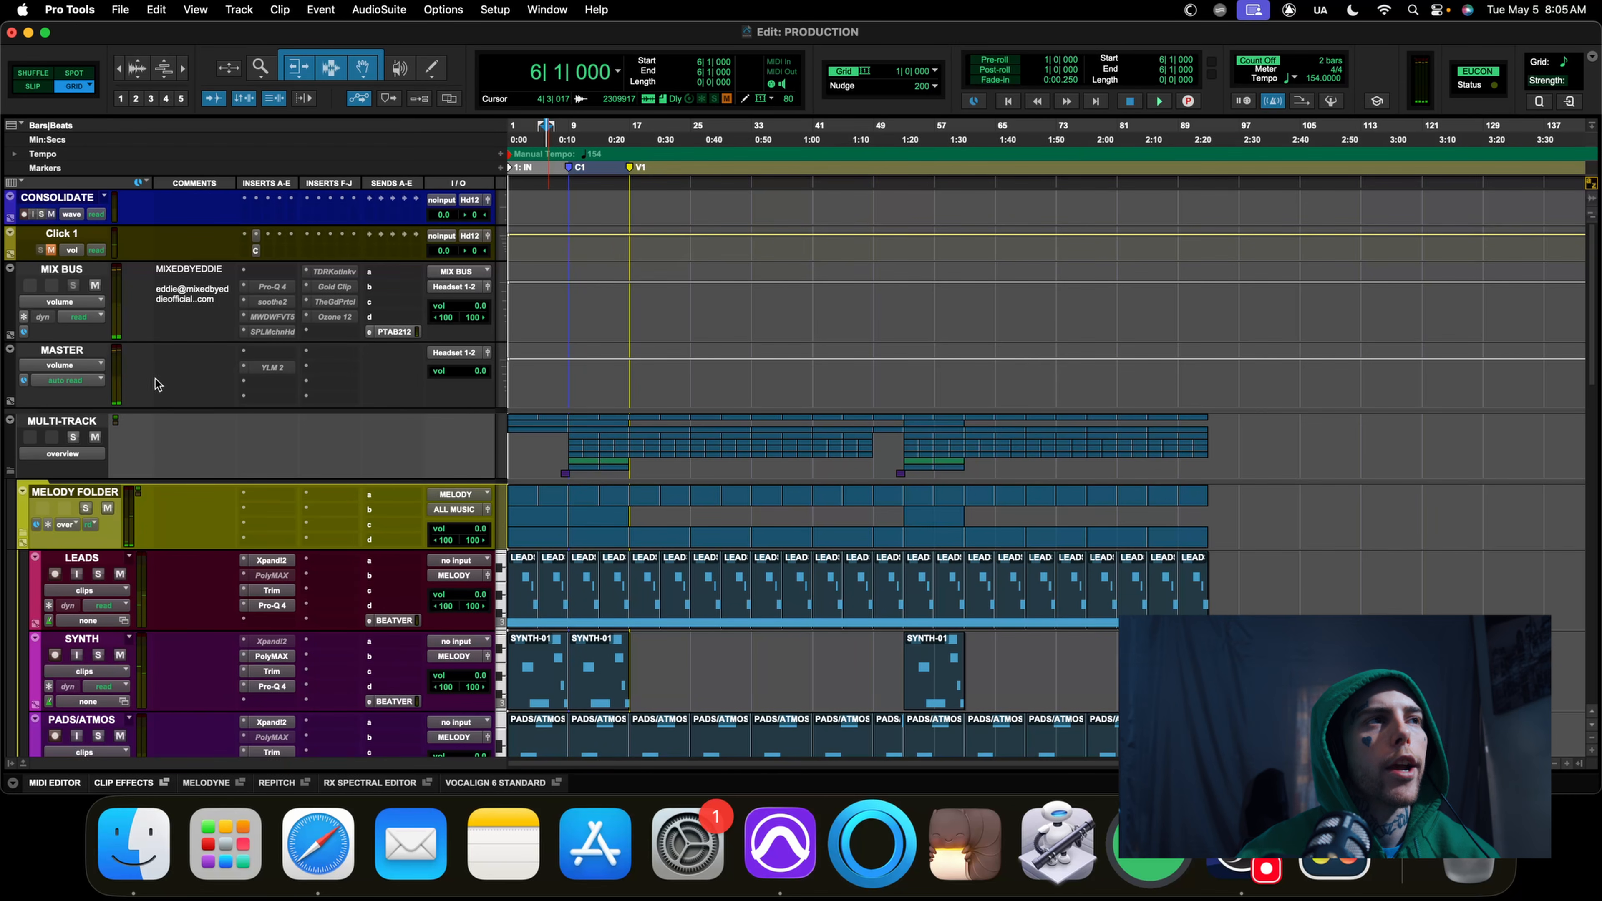
key("space")
right_click(75, 492)
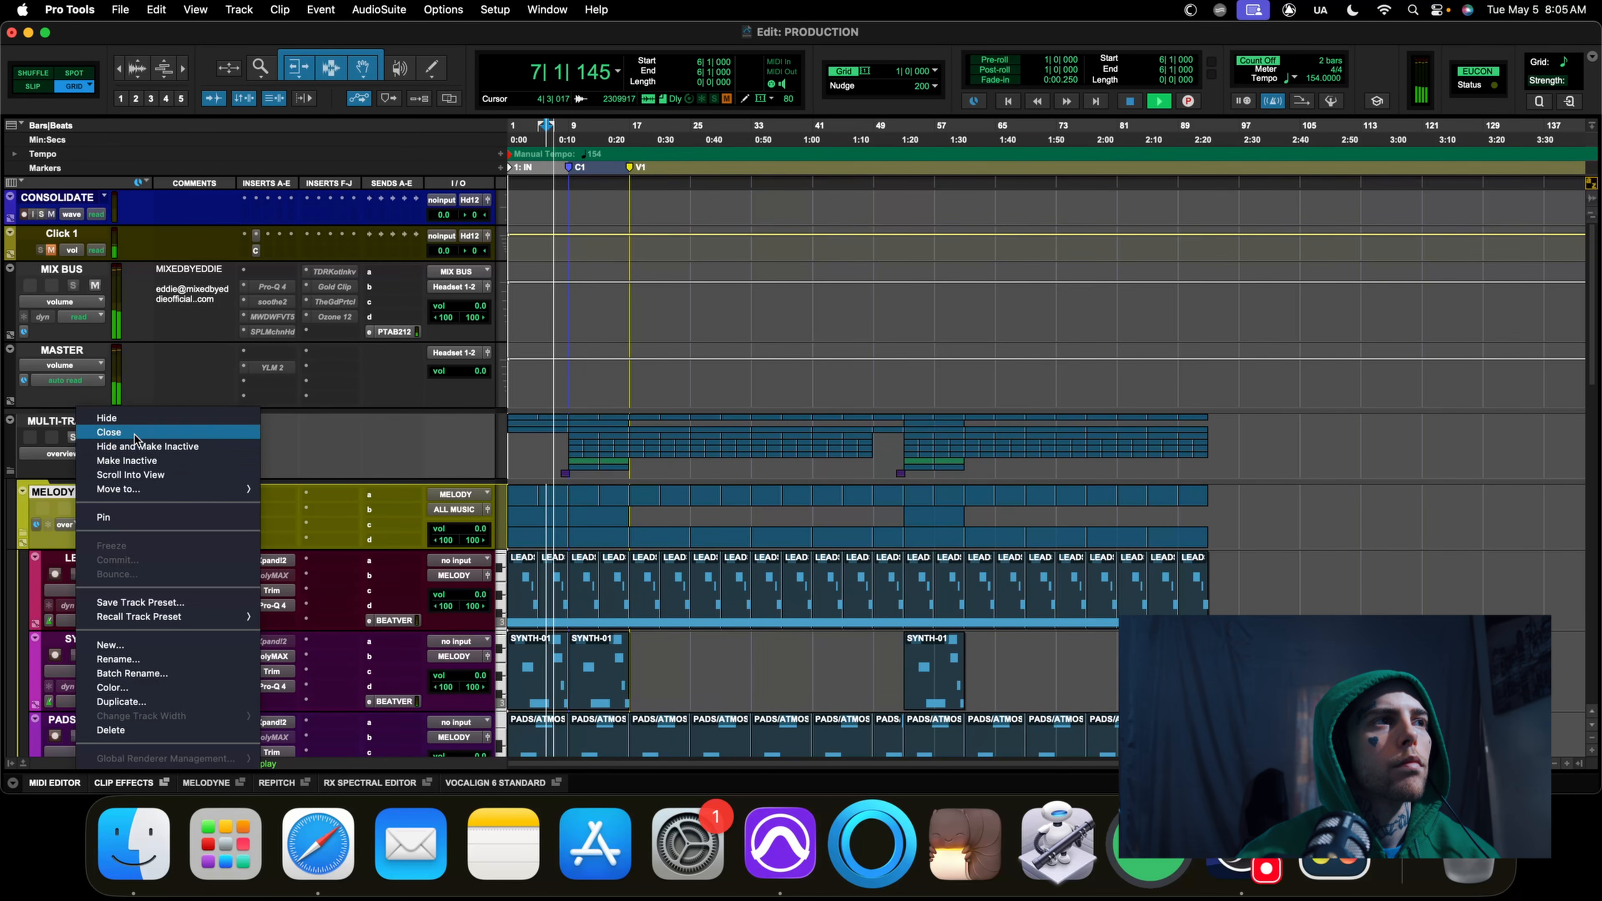
left_click(135, 433)
right_click(97, 568)
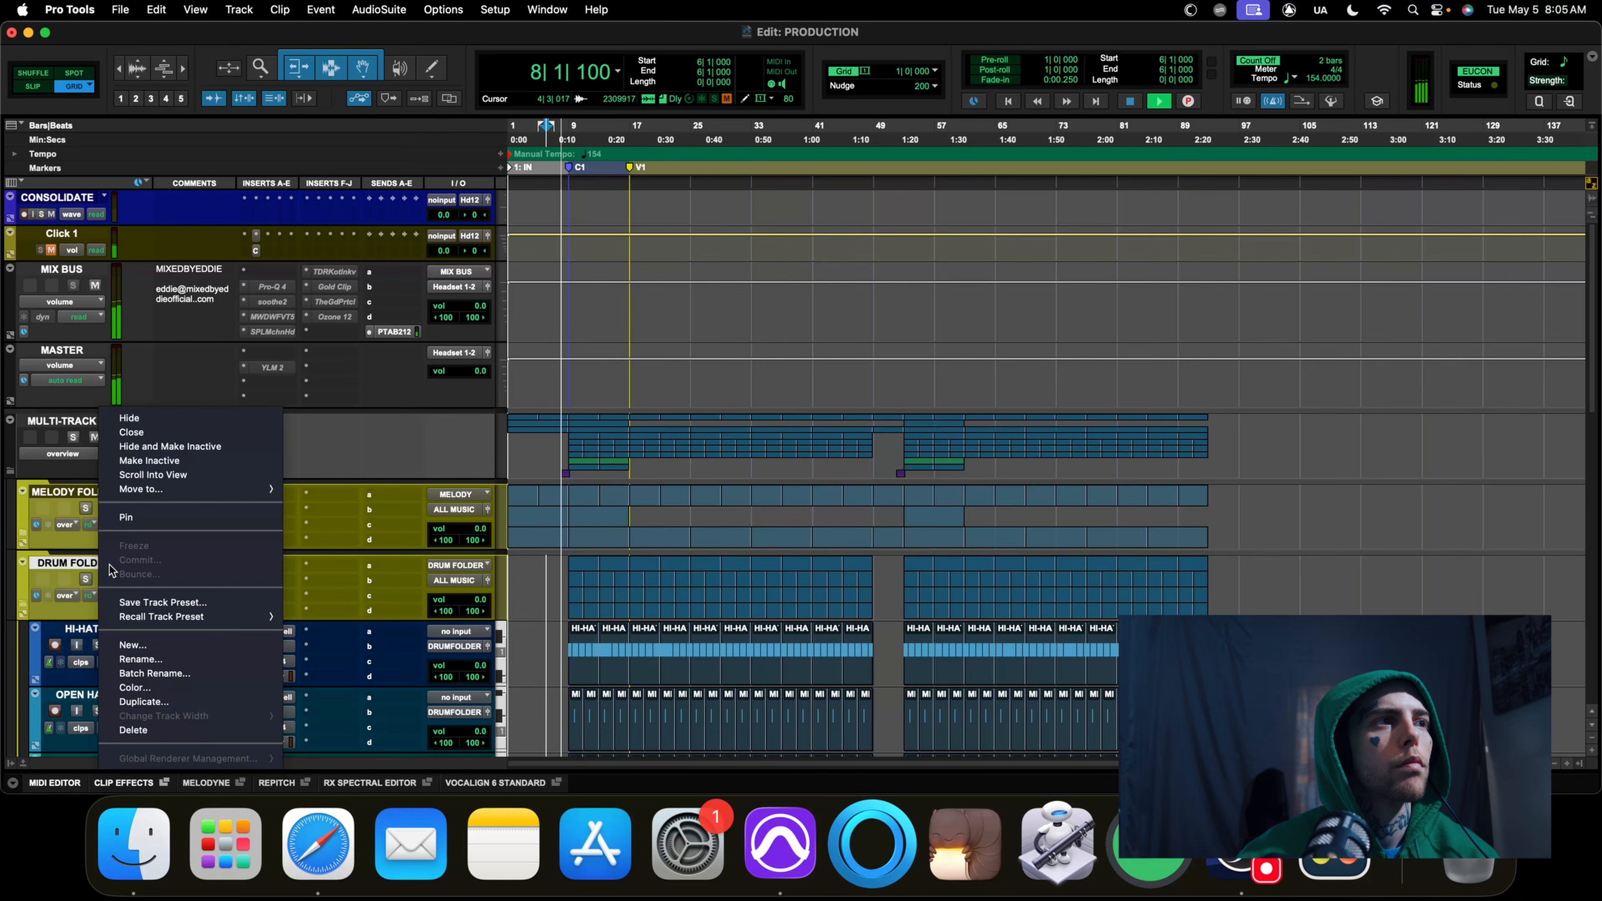
left_click(156, 446)
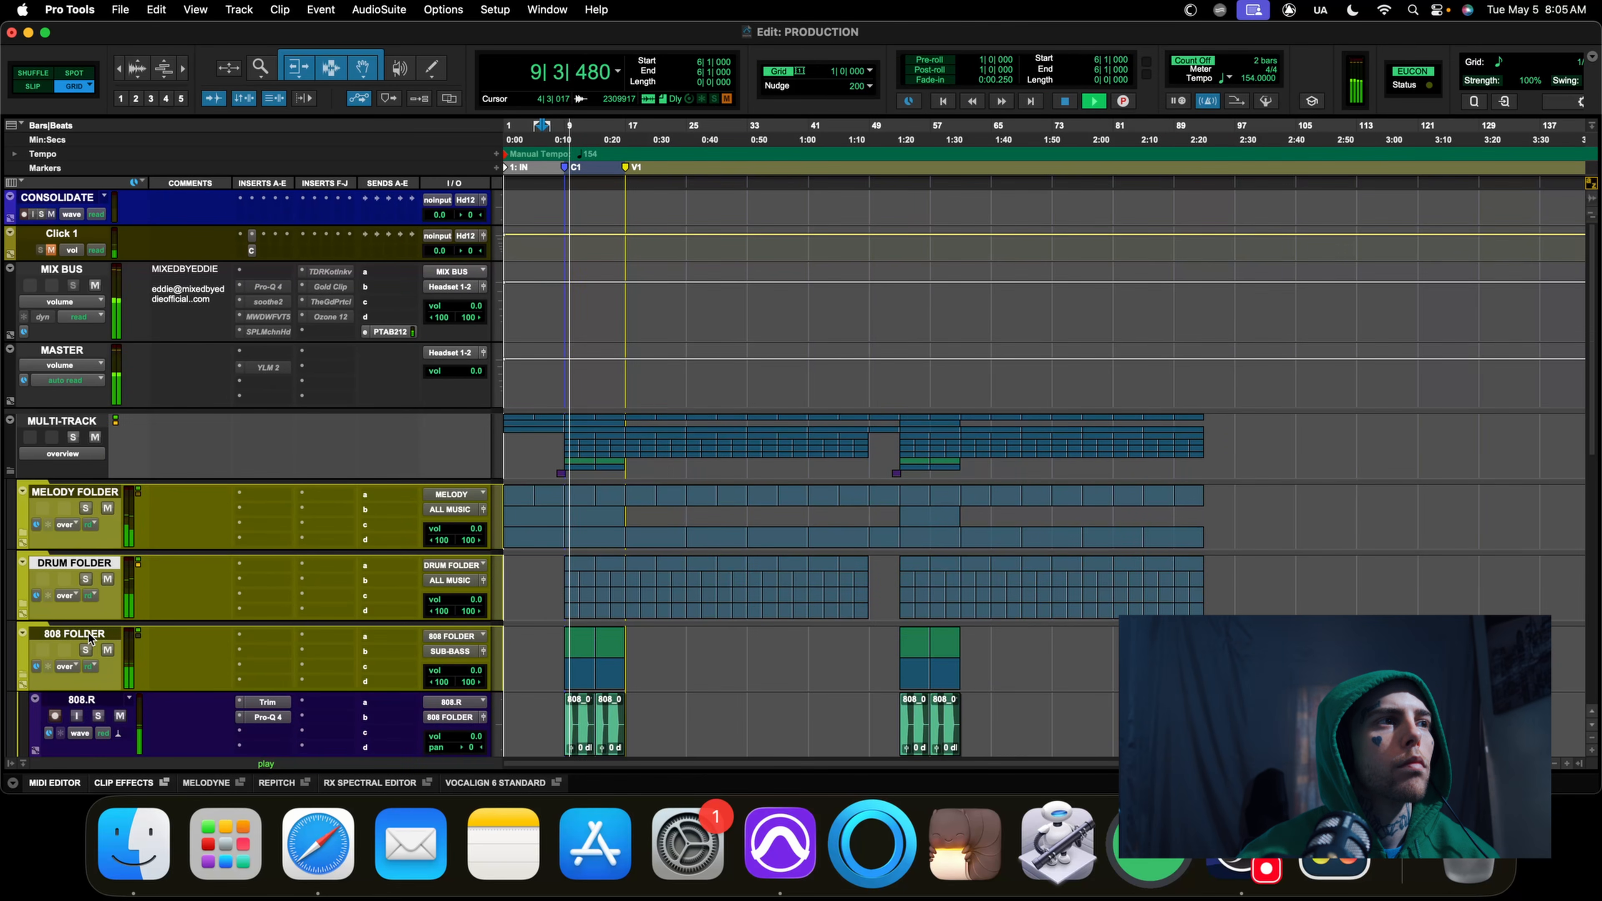
right_click(91, 634)
left_click(140, 433)
key("space")
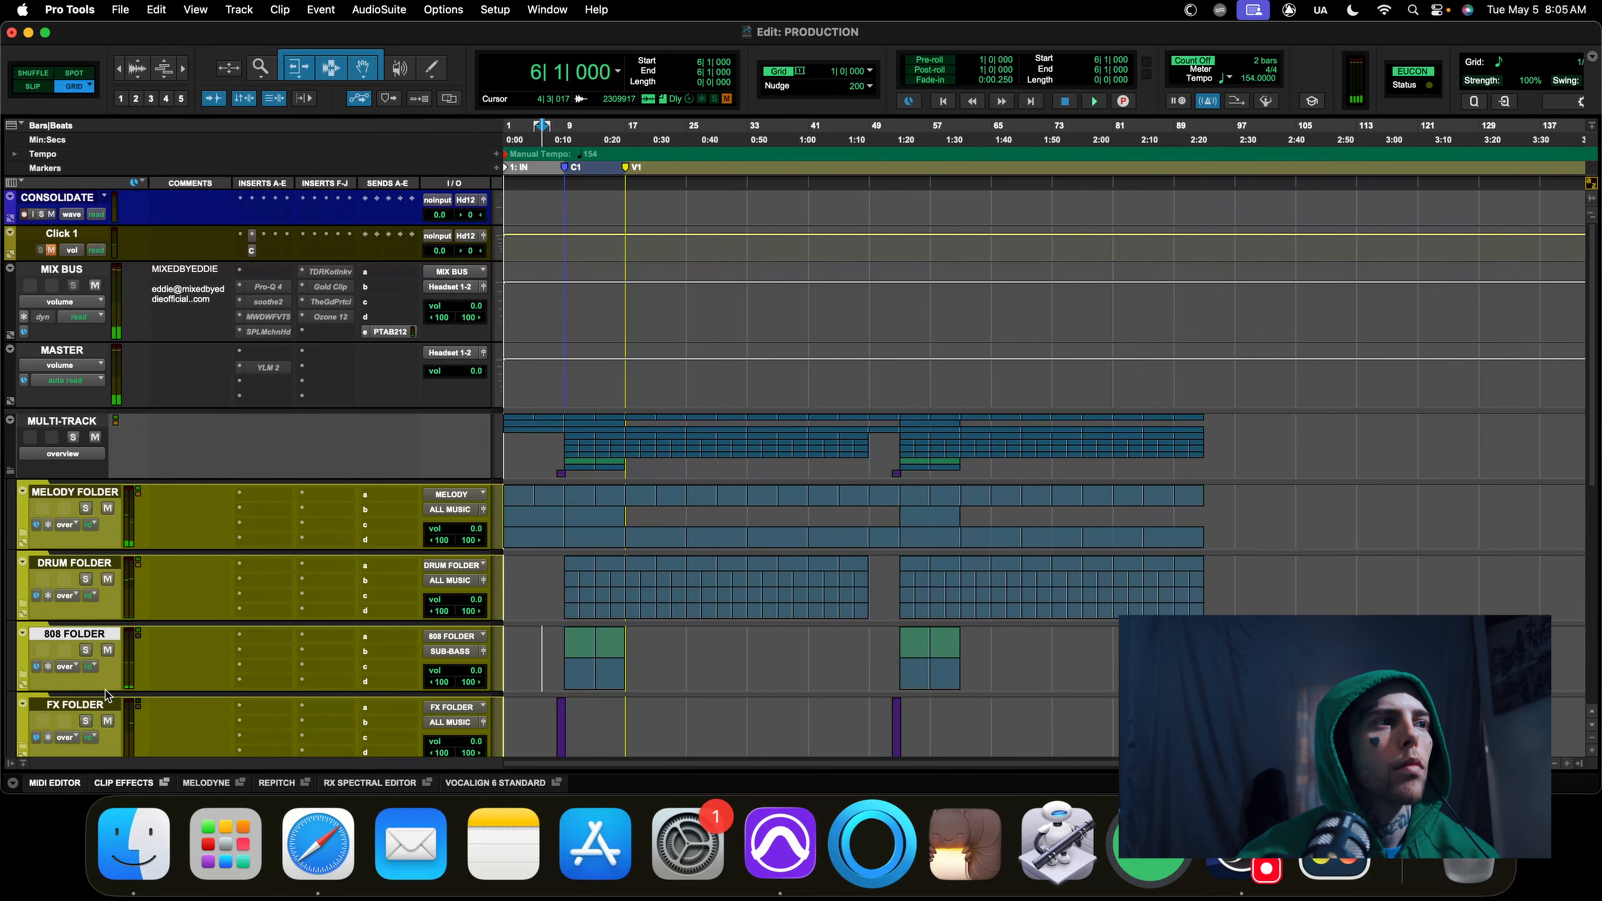
right_click(101, 705)
left_click(140, 433)
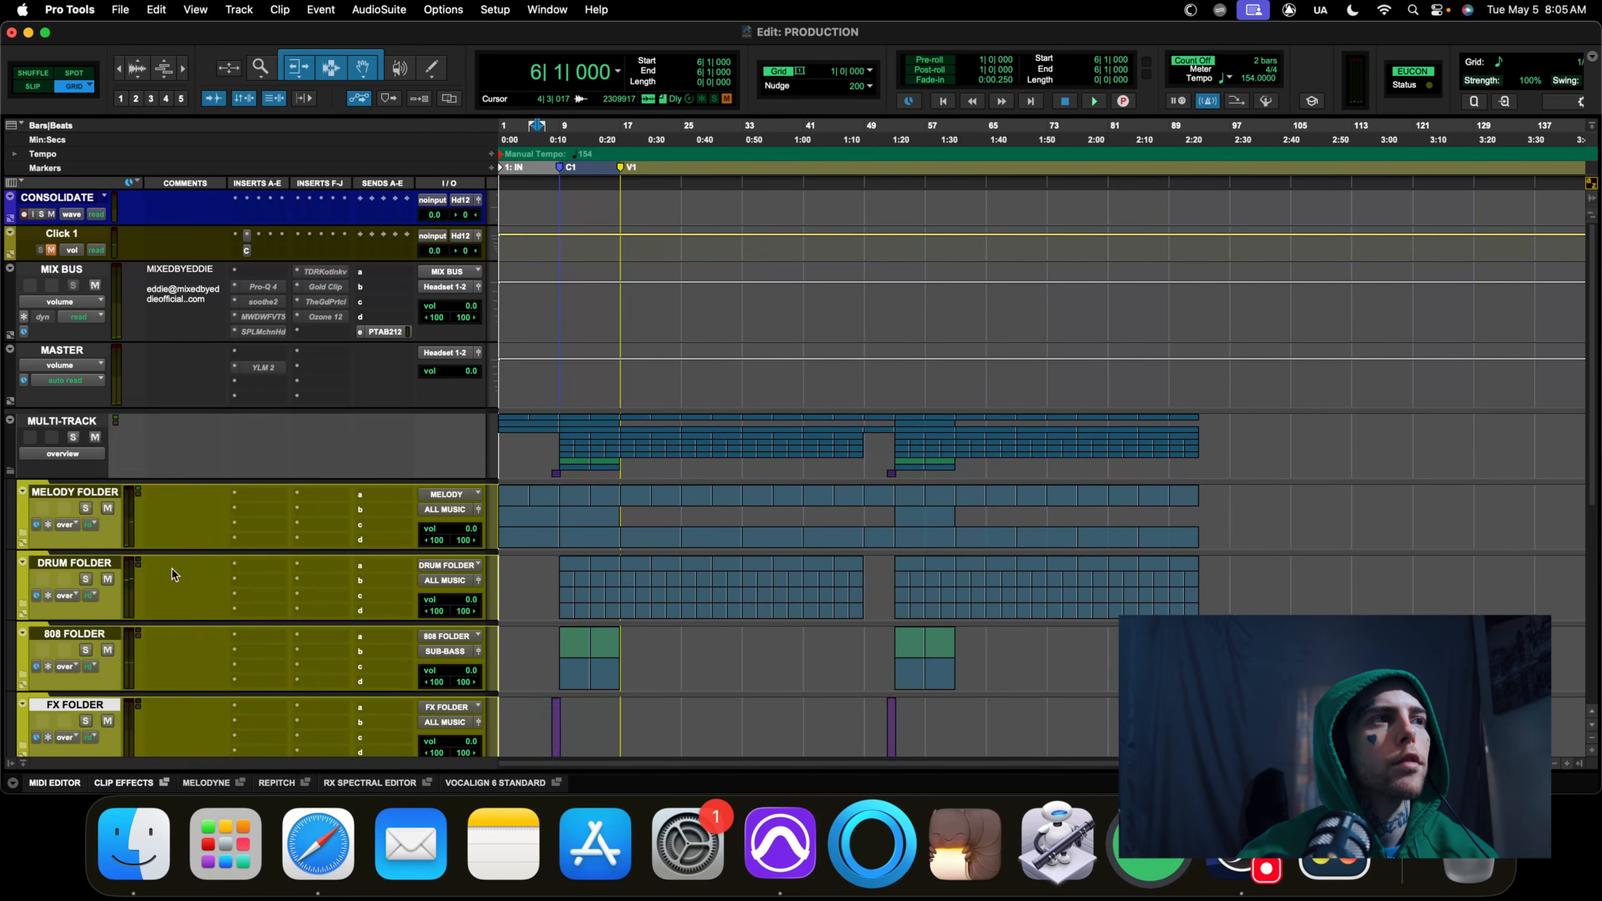
Add a memory location marker named B at bar 49, where the drums stop
scroll(145, 708, "down", 2)
scroll(162, 662, "down", 1)
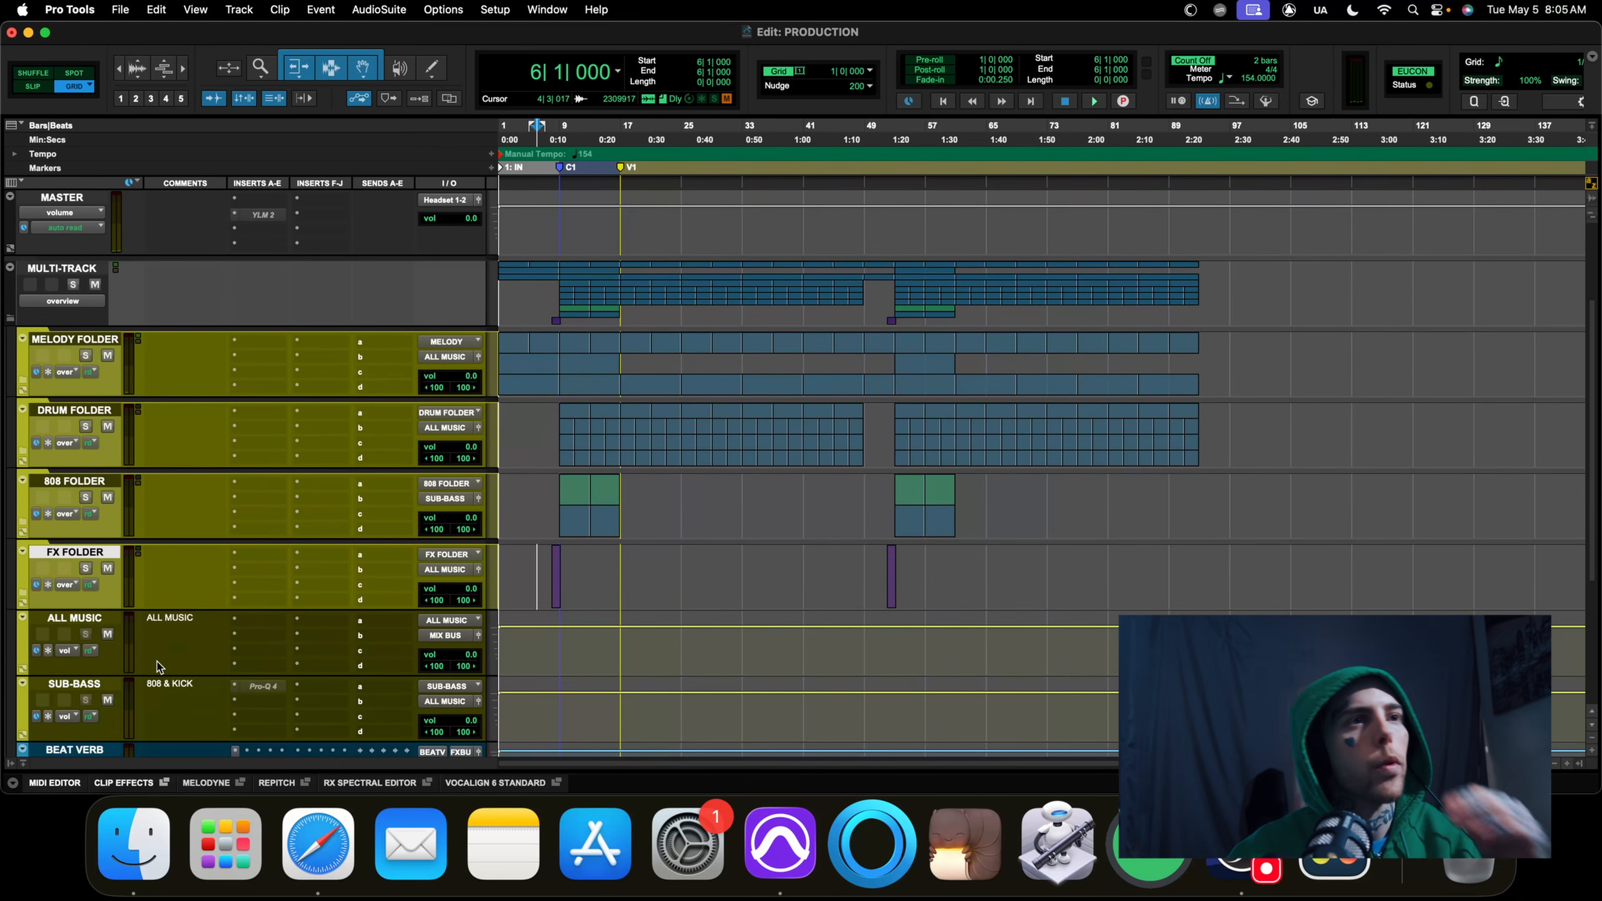
scroll(156, 663, "up", 3)
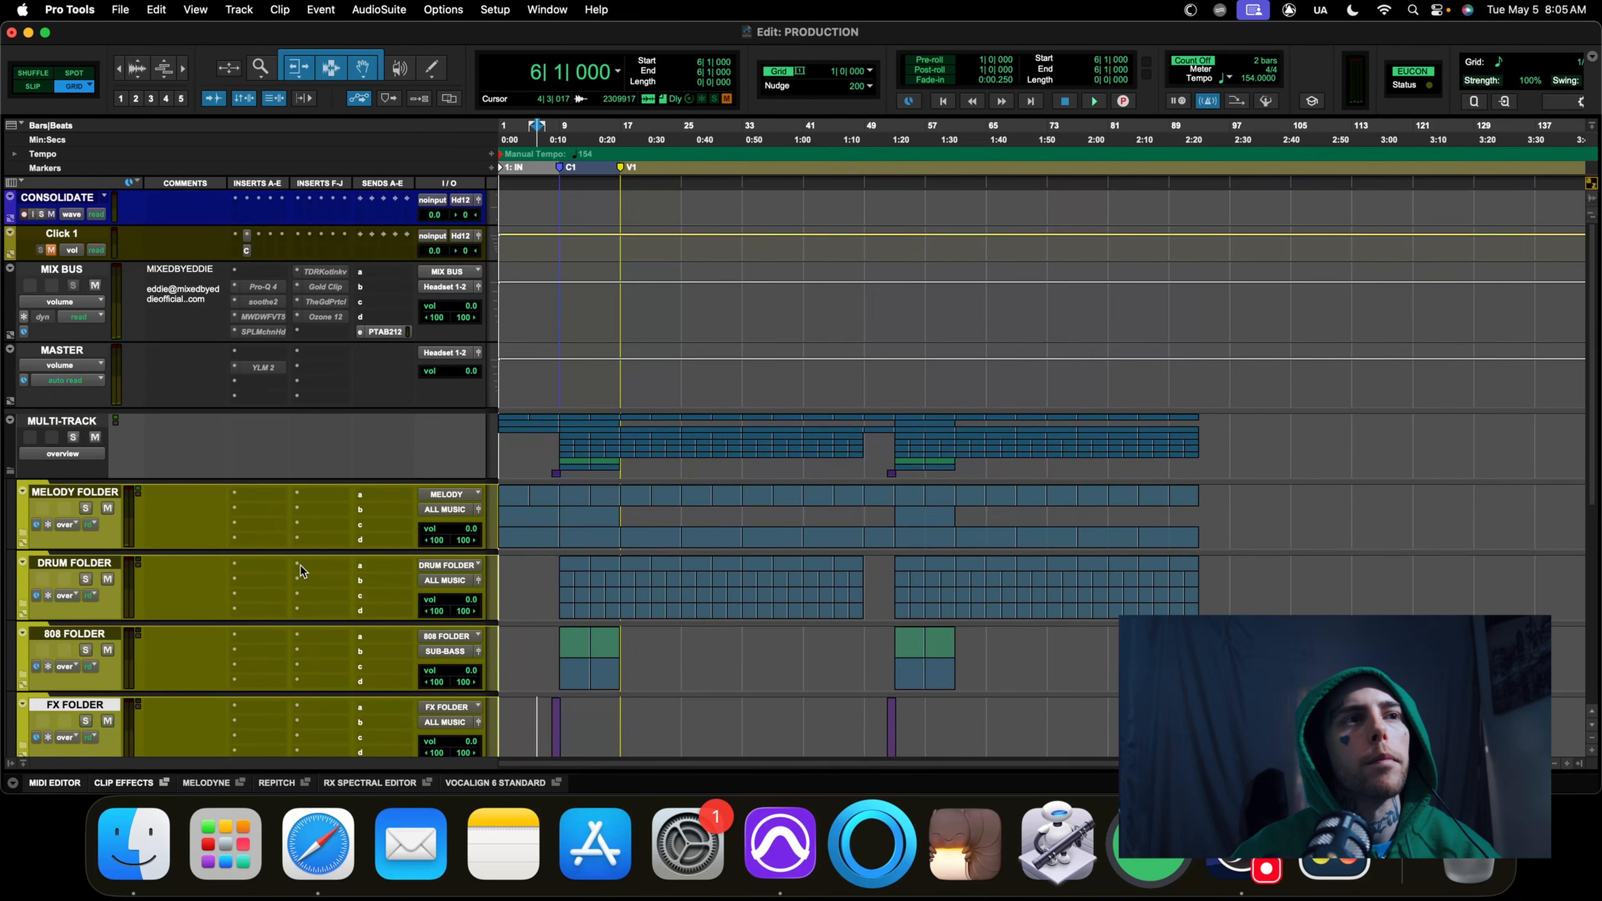
left_click(871, 392)
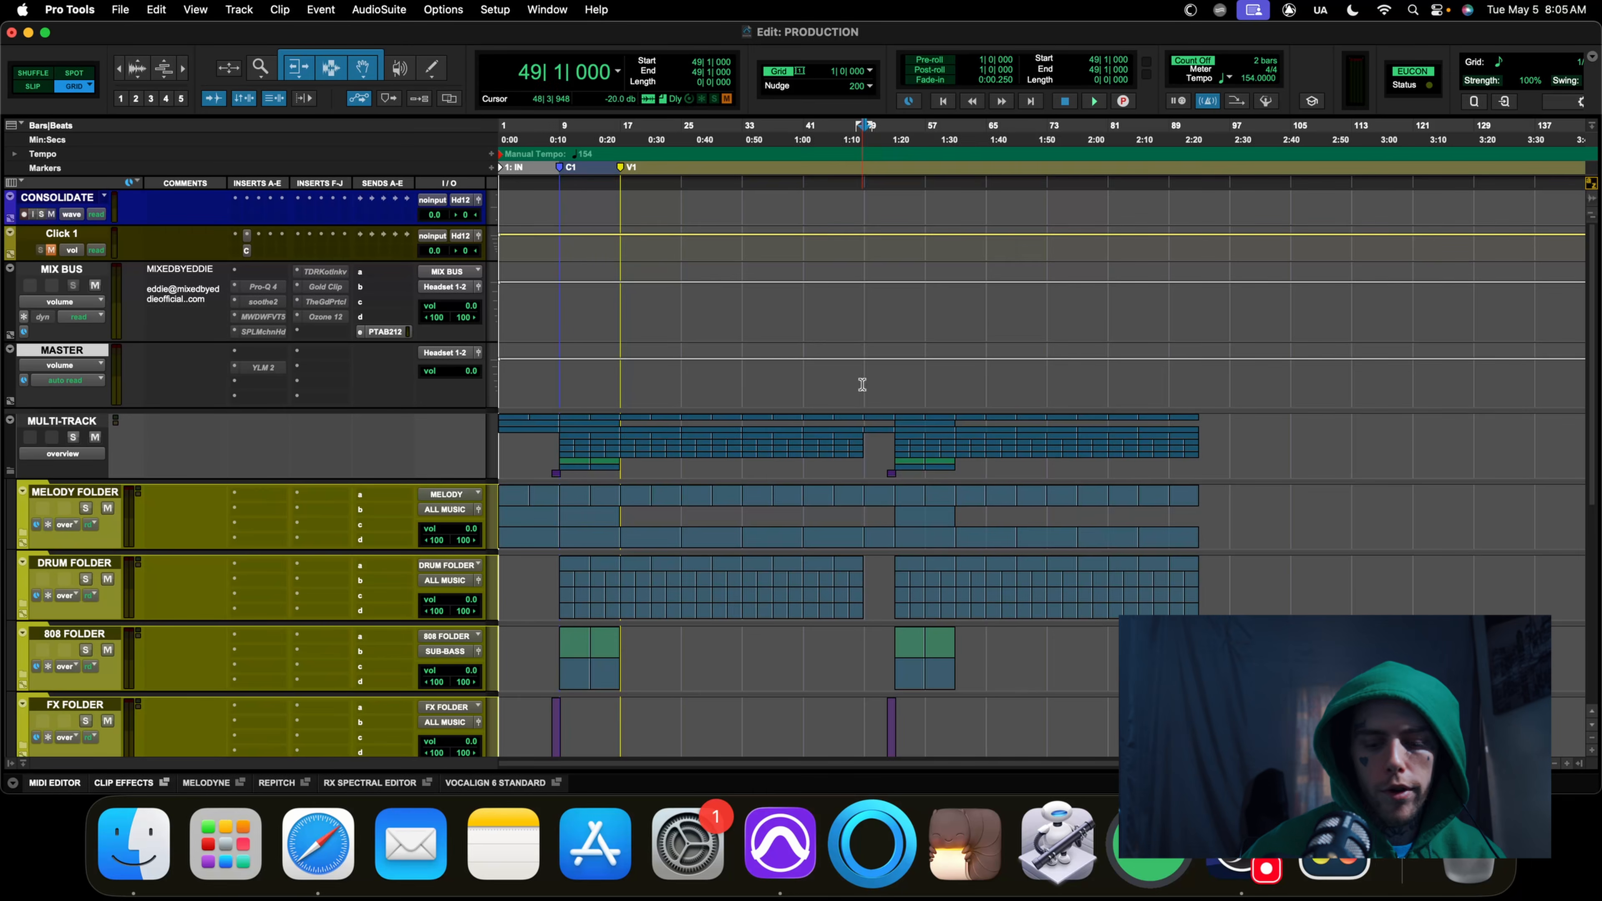
key("KP_Enter")
key("Return")
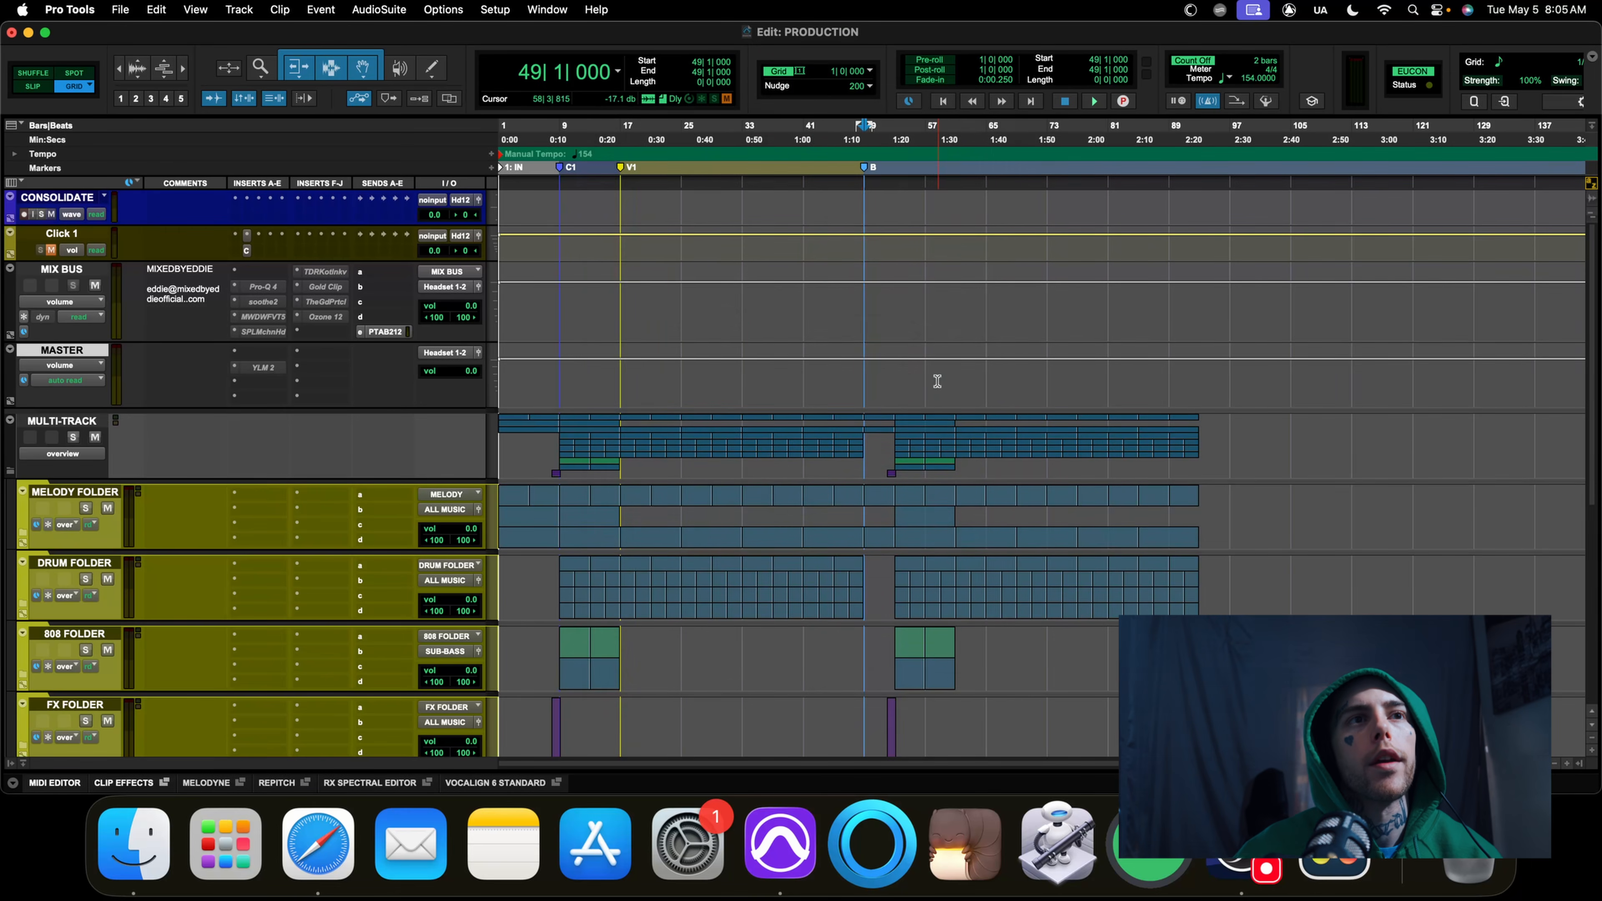
Add a marker named C2 at bar 53, where the drums and 808s come back in
left_click(937, 381)
key("super+bracketright")
key("super+bracketright")
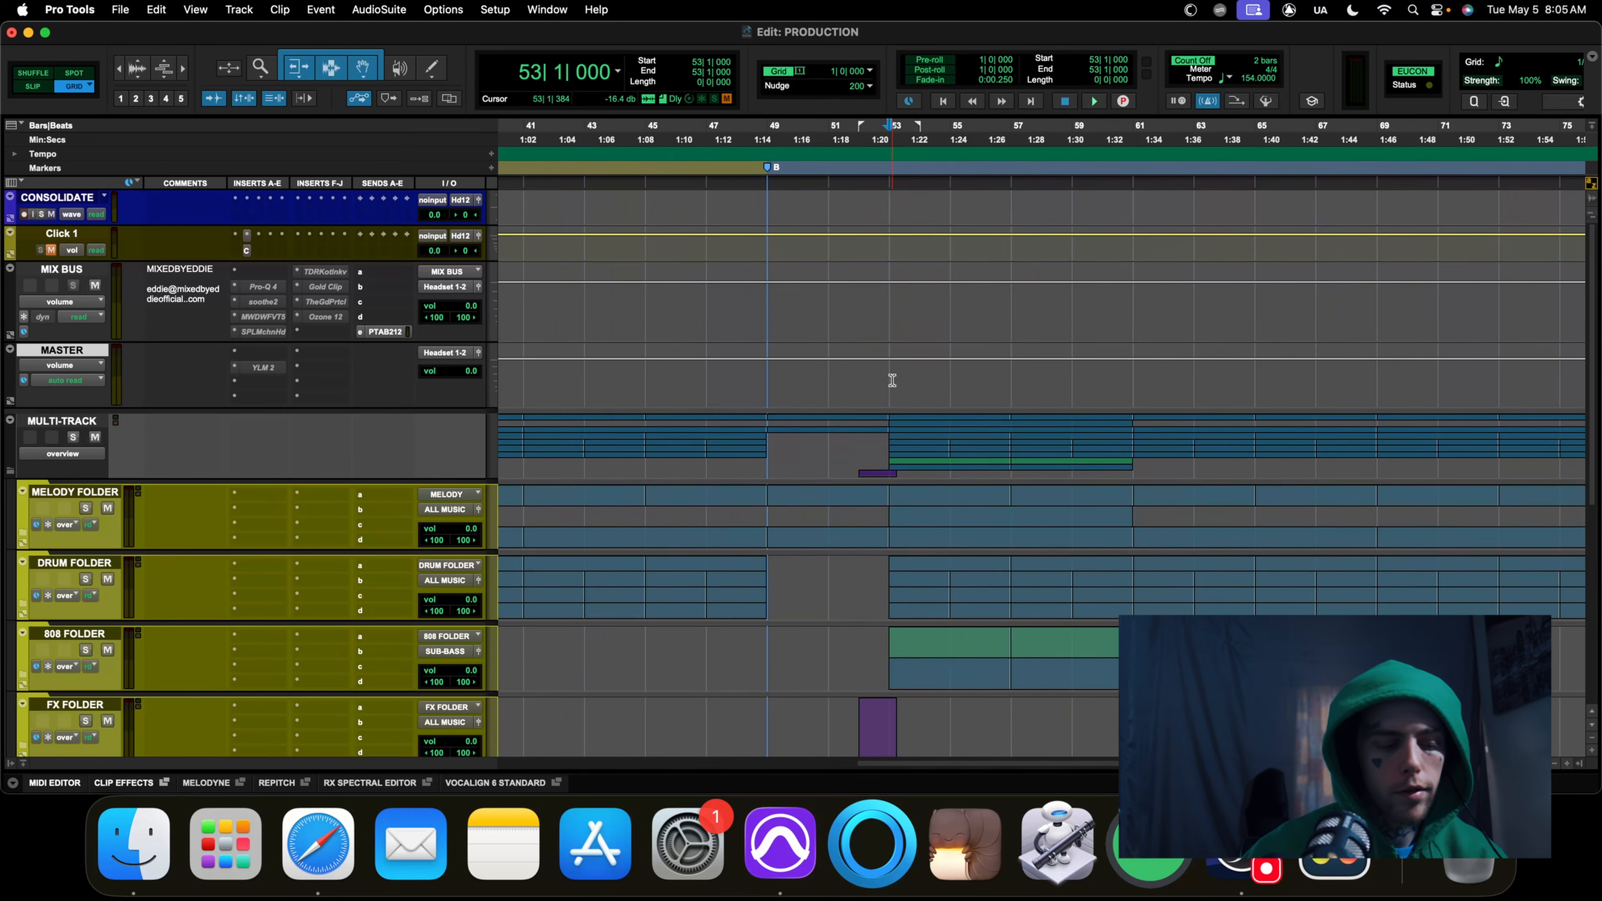
key("KP_Enter")
type("C2")
key("Return")
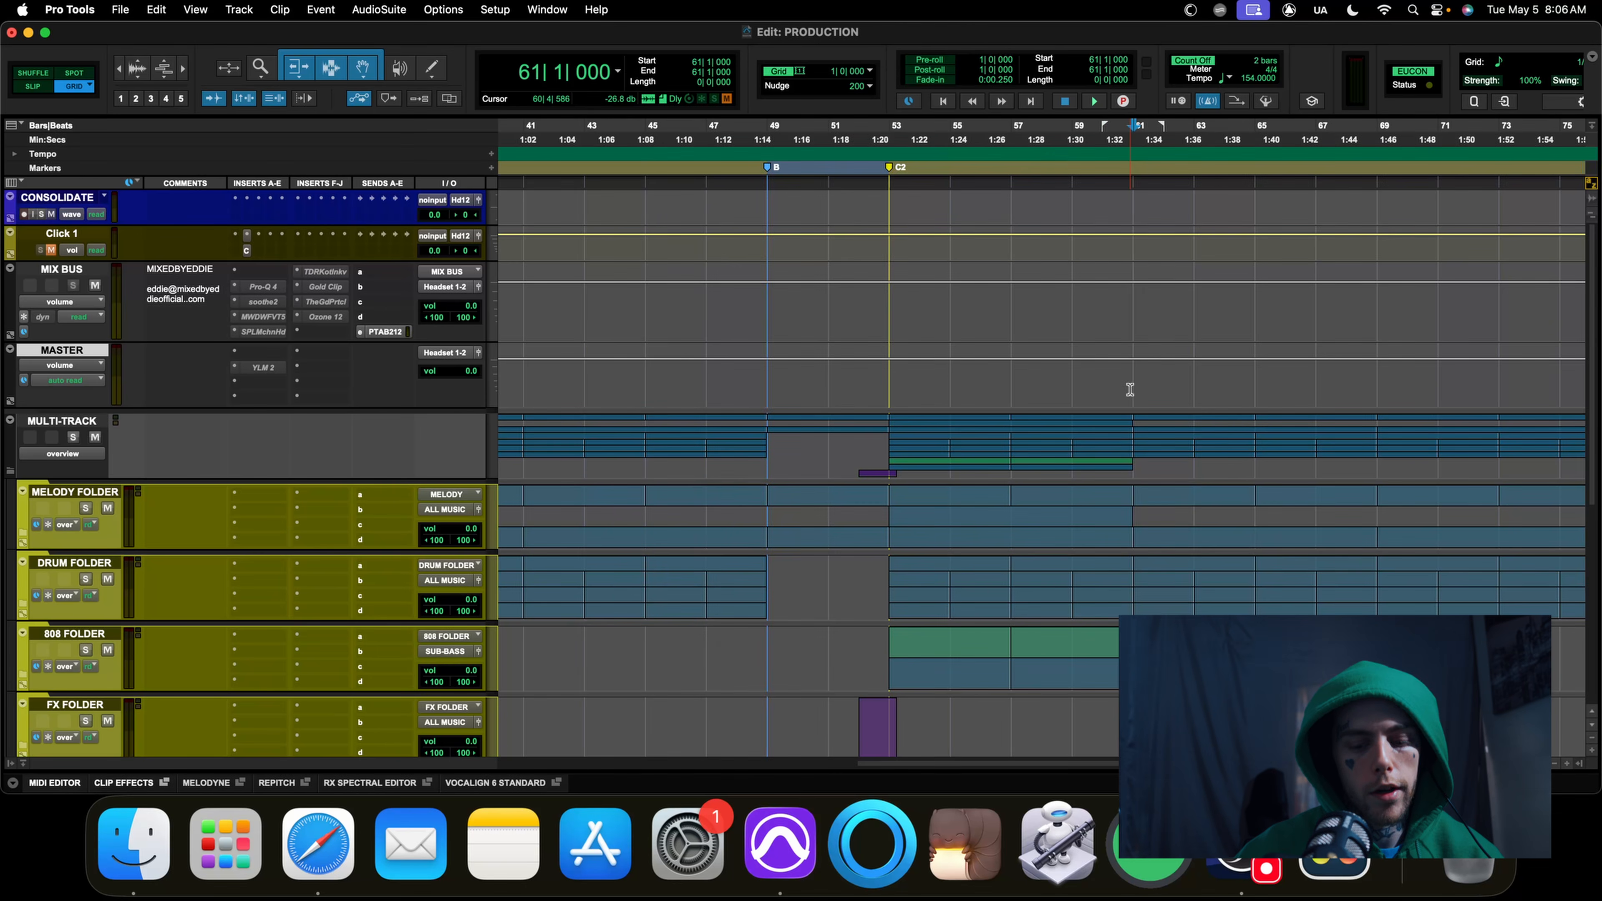
Add a marker named V2 at bar 61, where the second hook's 808 clips end
key("KP_Enter")
type("V2")
key("Return")
key("super+bracketleft")
key("super+bracketleft")
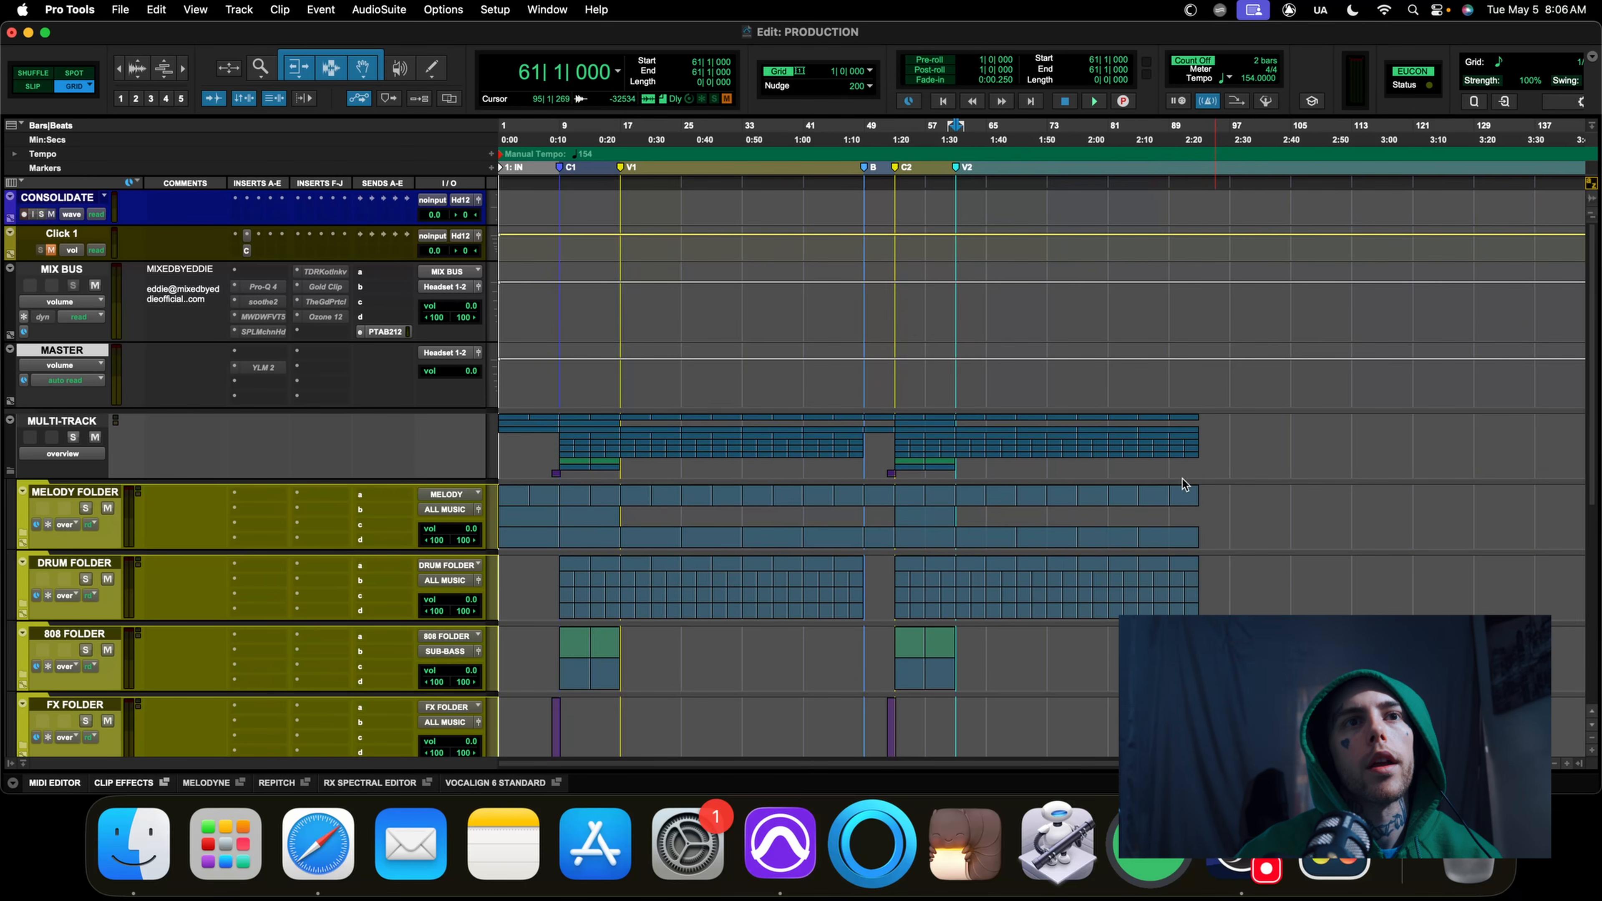
Expand the MELODY folder and copy the last LEADS and PADS/ATMOS clips forward to fill bars 93 to 109
right_click(86, 493)
left_click(126, 431)
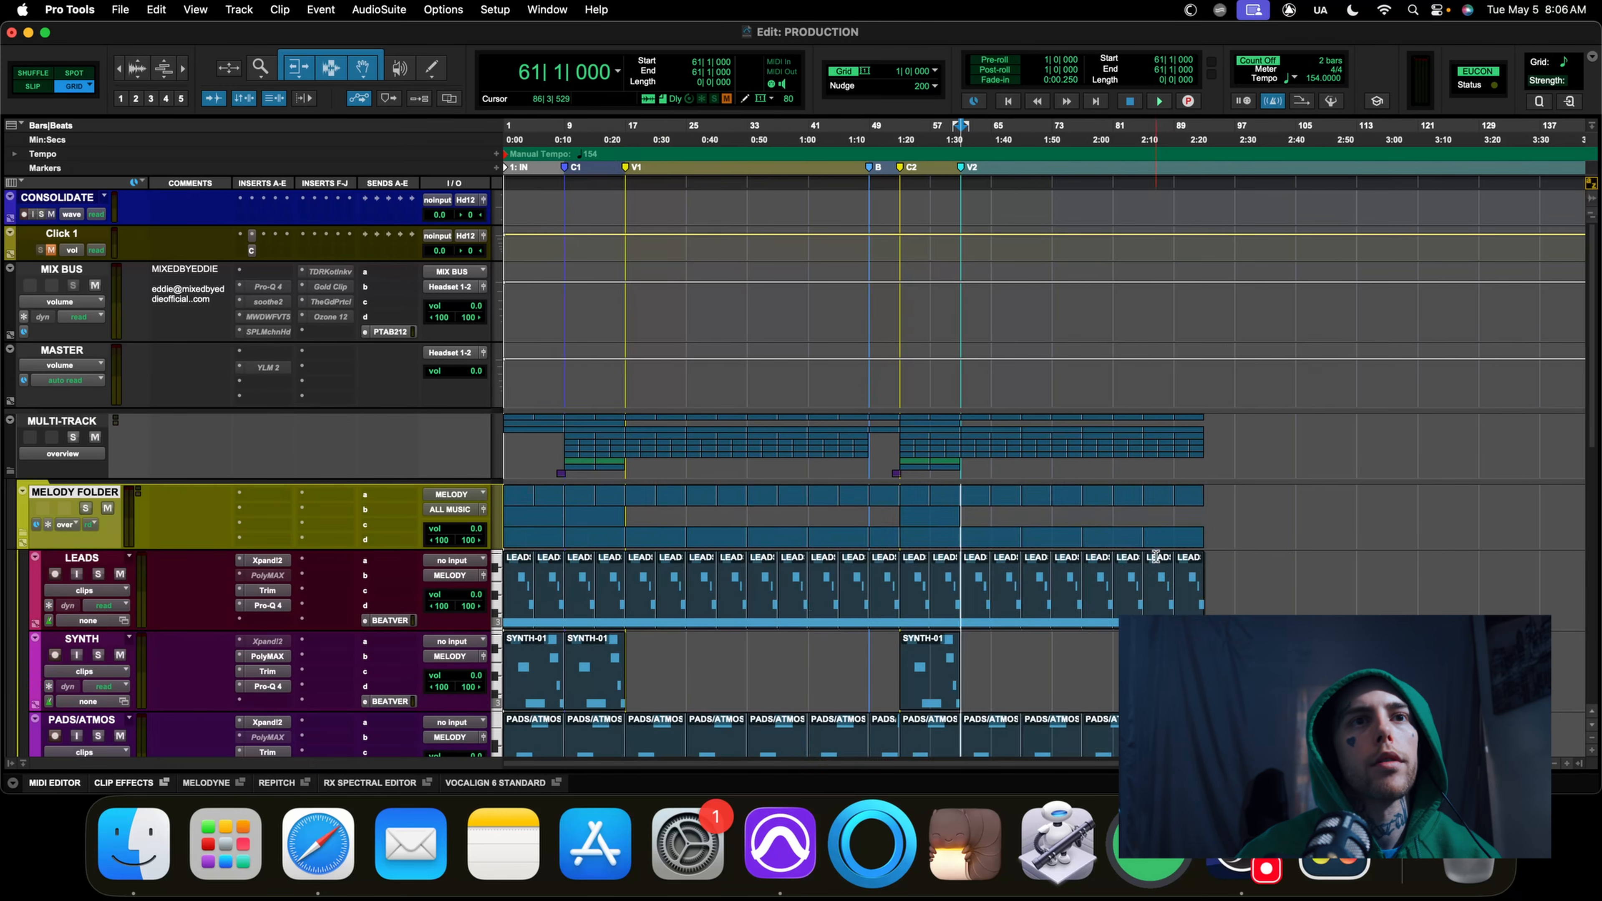
left_click(1287, 570)
key("super+bracketright")
key("super+bracketright")
key("super+bracketleft")
left_click(843, 604)
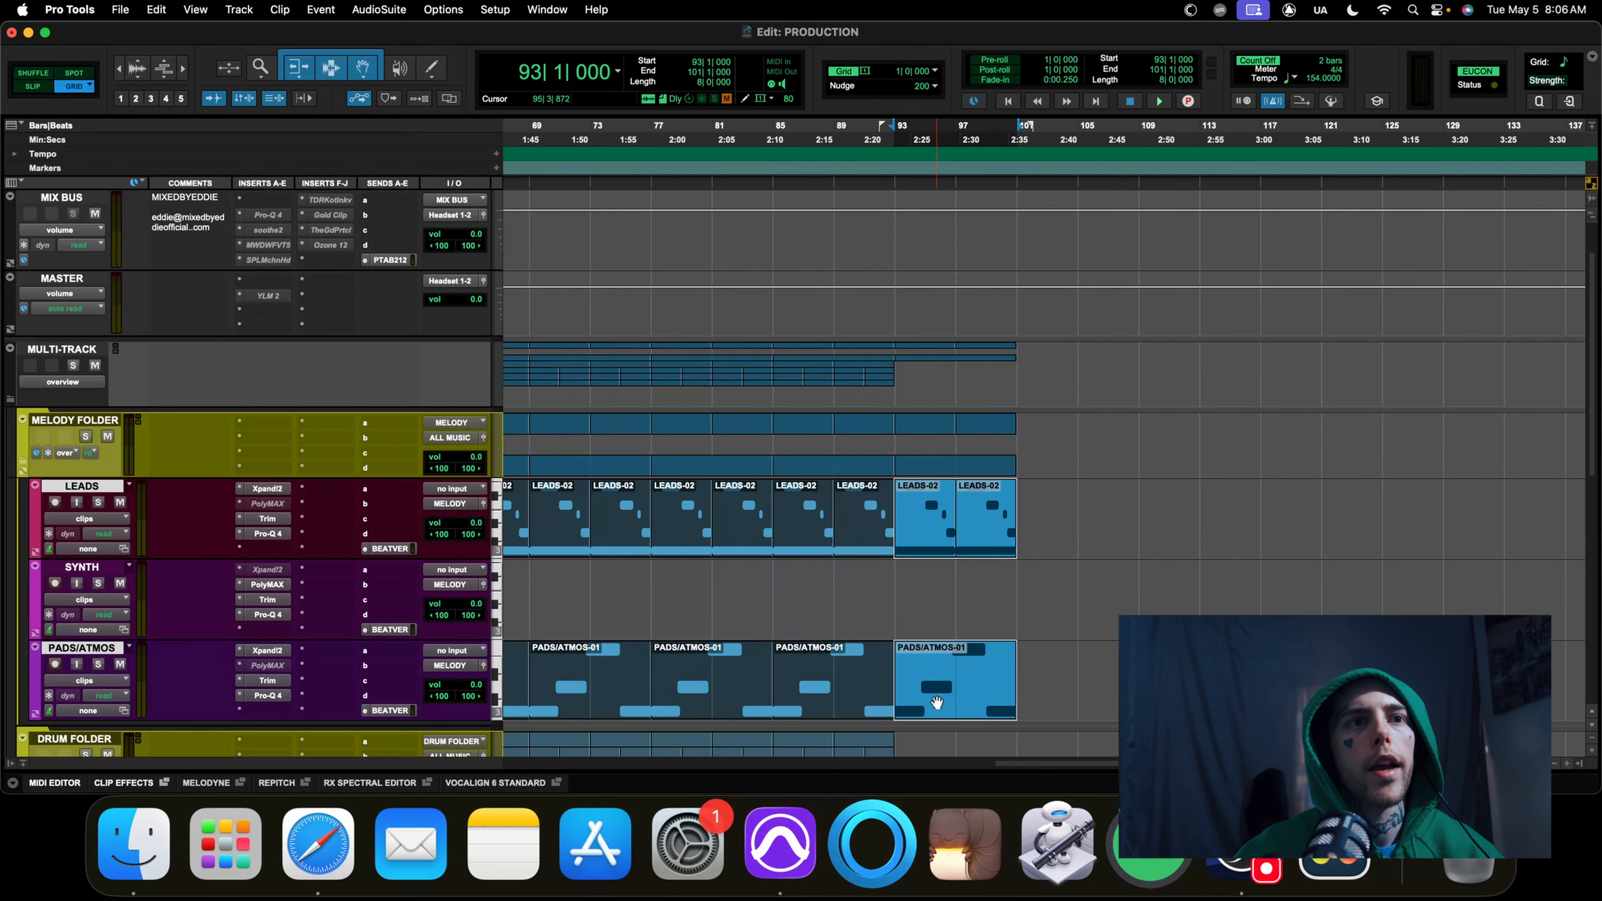
left_click_drag(936, 702, 1057, 703)
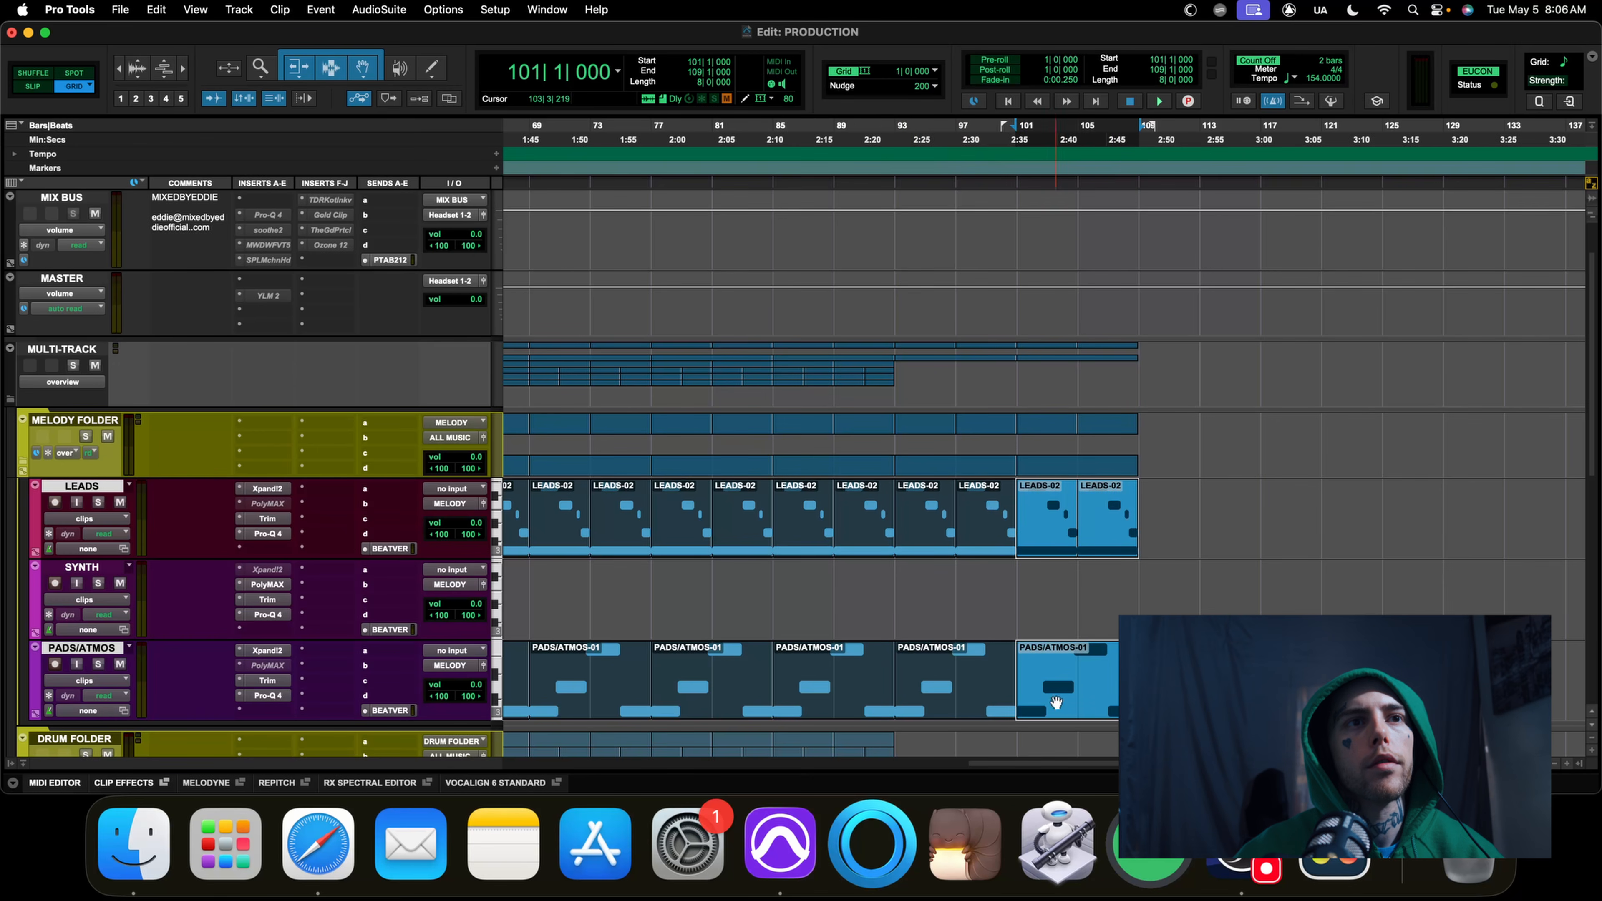
Add a marker named OUT at bar 93 and briefly play back from there
left_click(896, 581)
key("super+bracketleft")
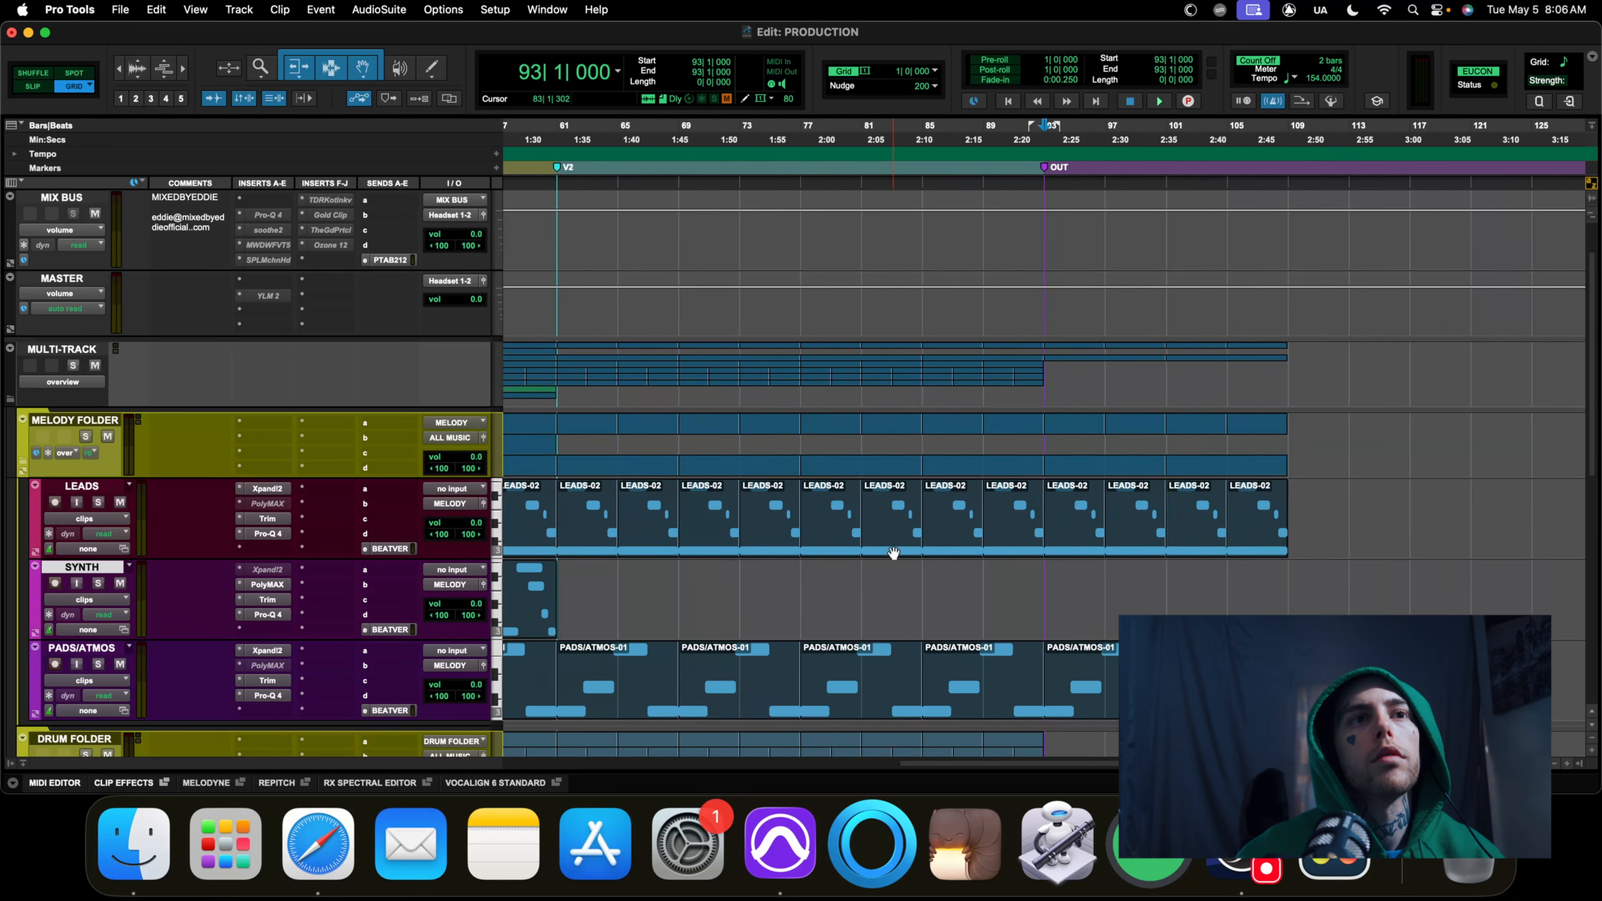
key("space")
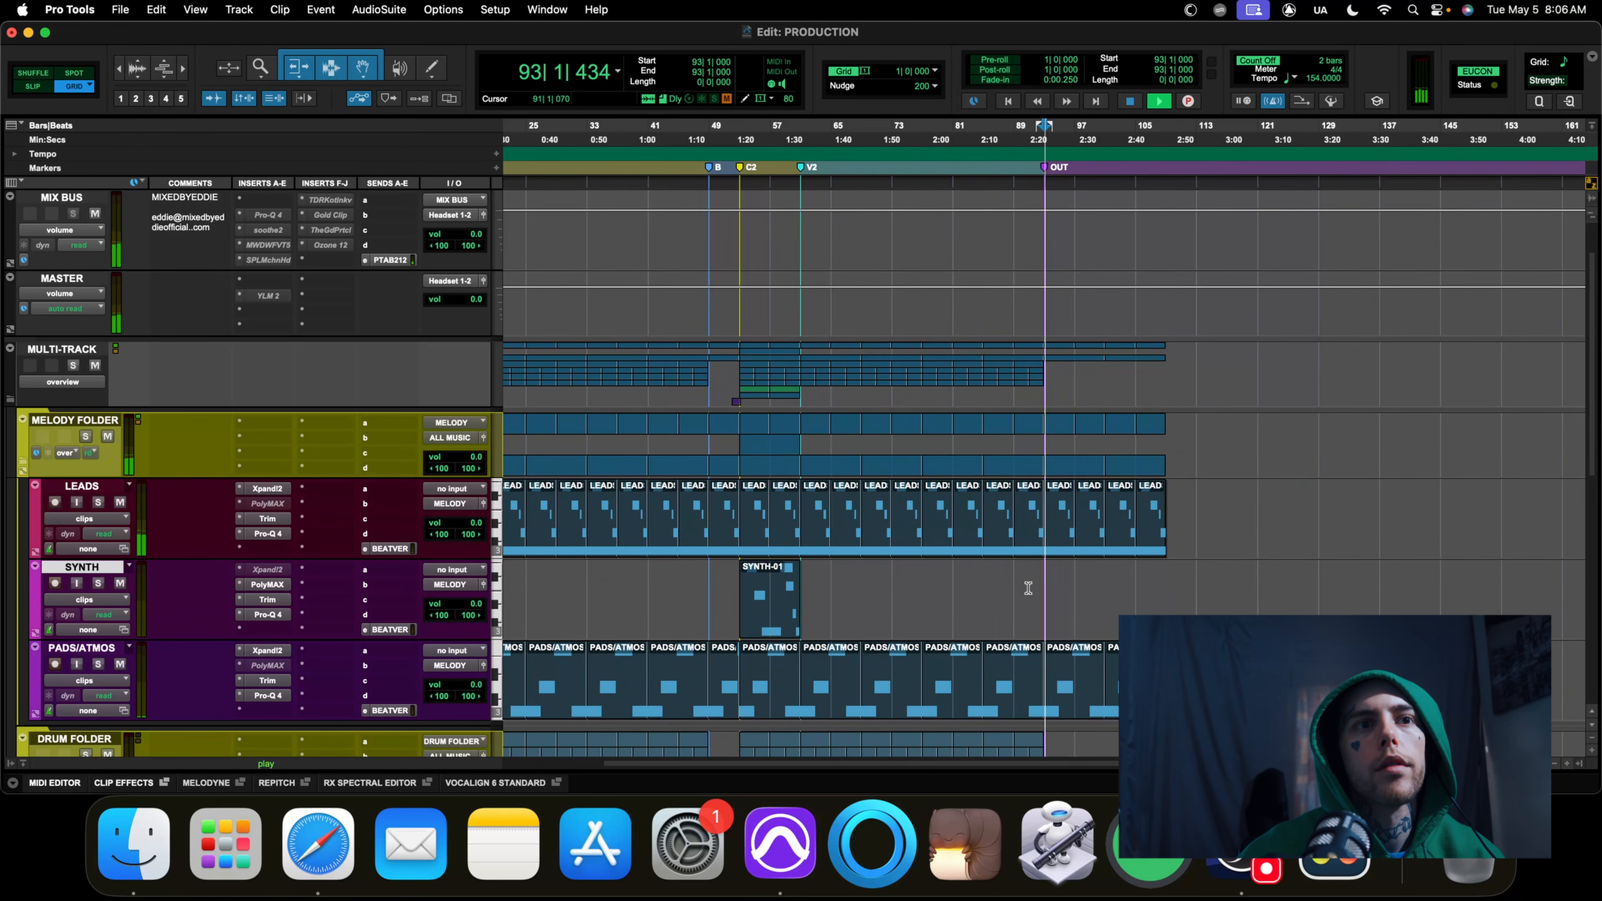
key("space")
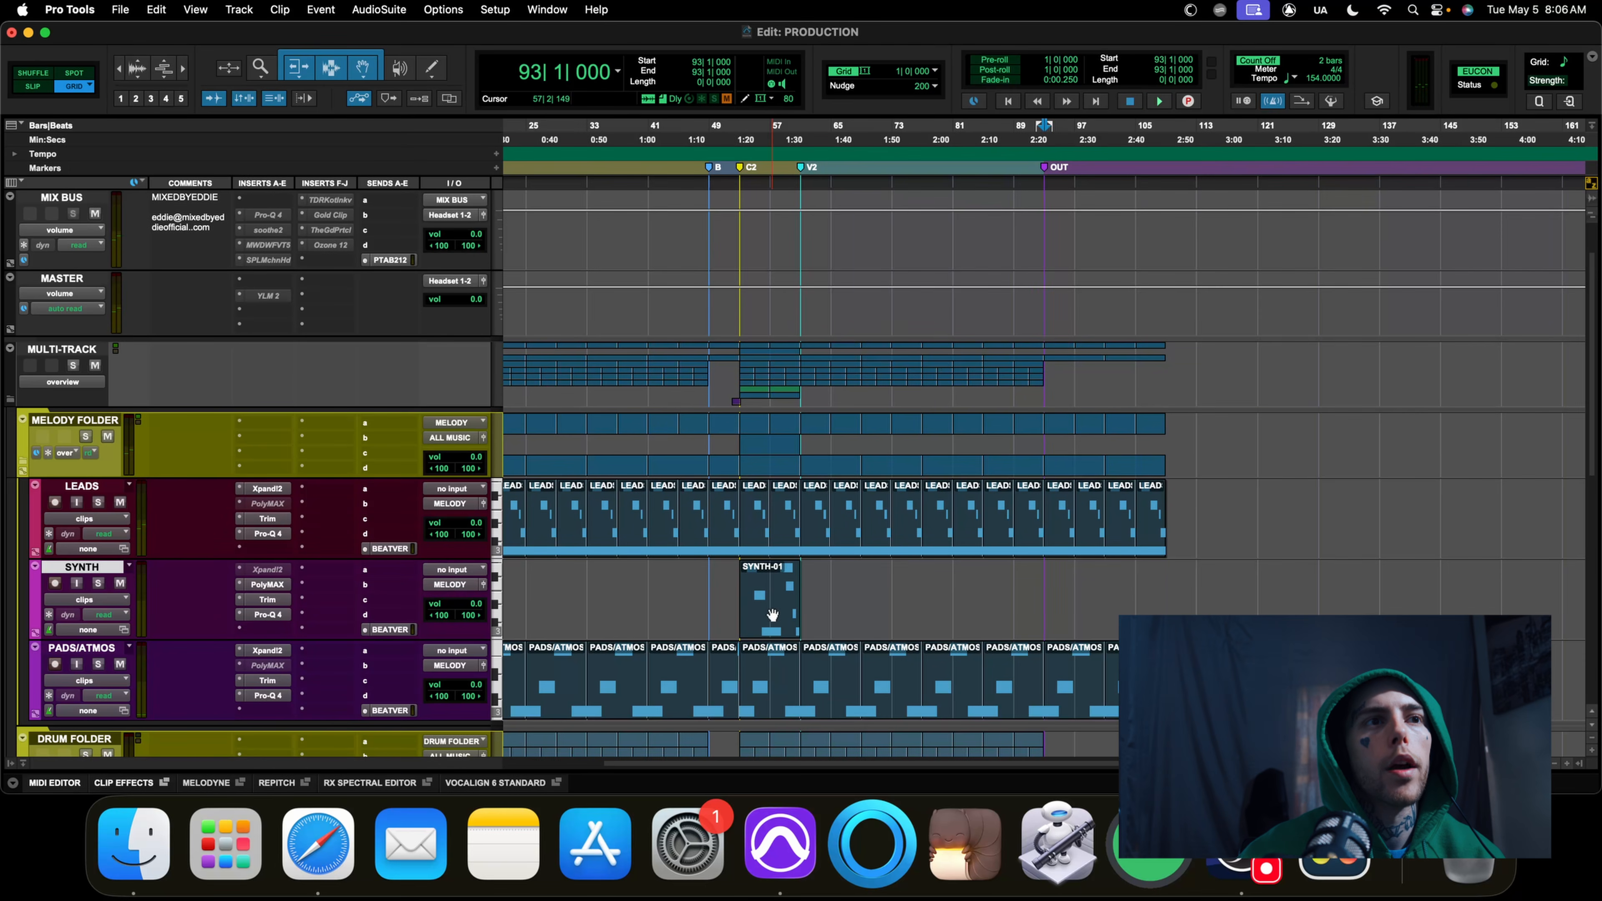
Undo the single SYNTH clip copy at OUT, and copy the two opening SYNTH clips from bars 1 to 17 to bar 93 instead
left_click_drag(772, 616, 1086, 615)
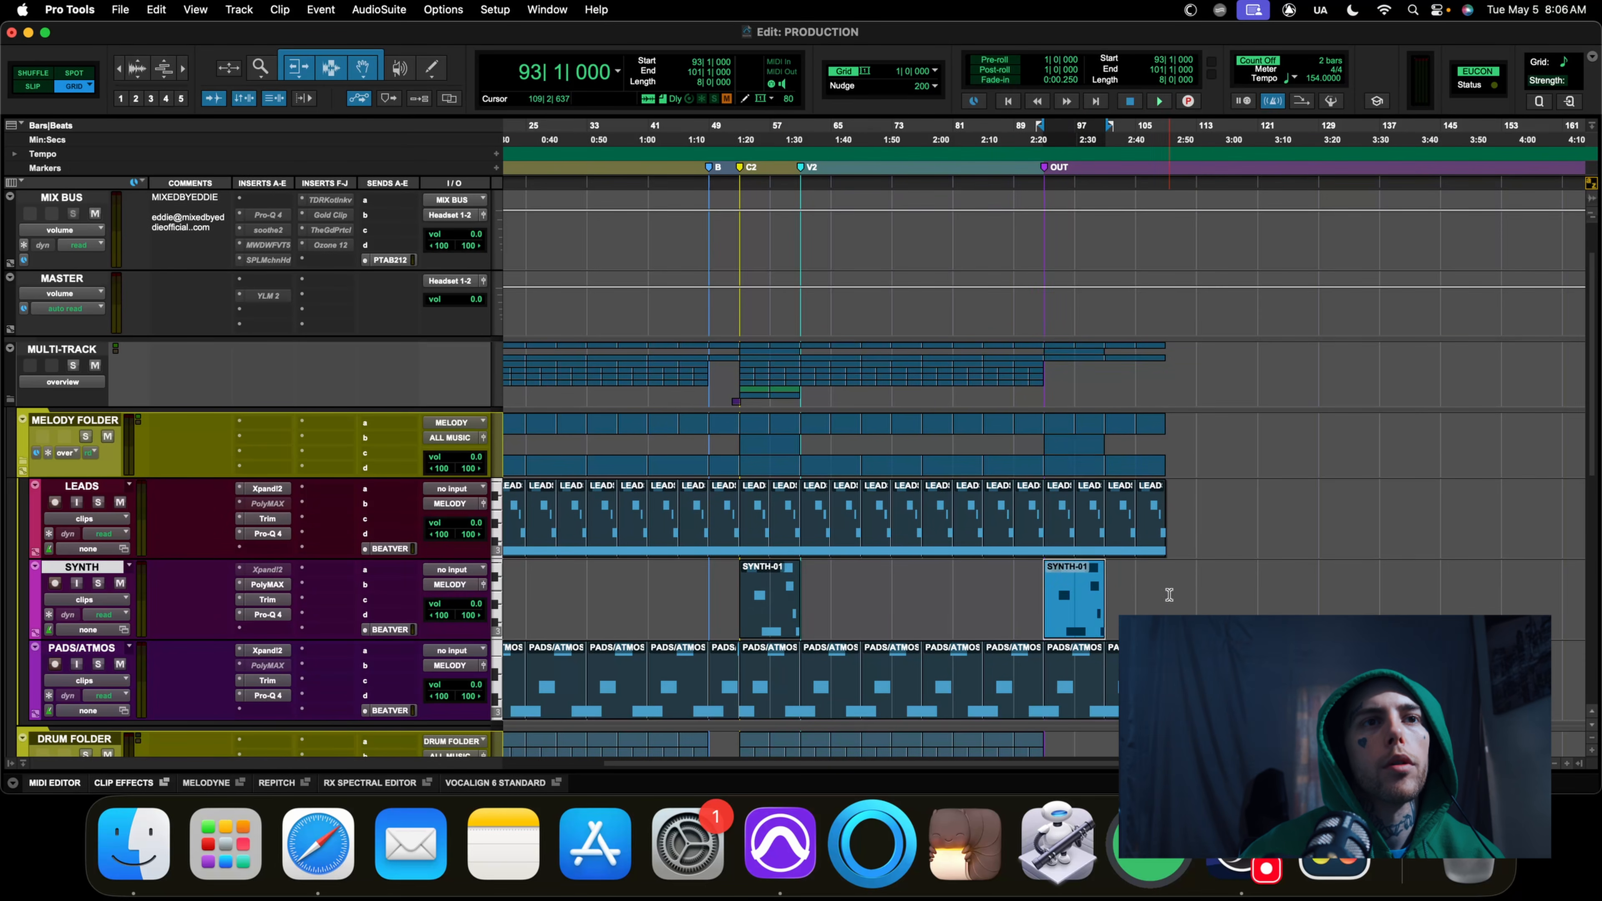
key("super+z")
key("r")
left_click(551, 618)
left_click(593, 611)
key("t")
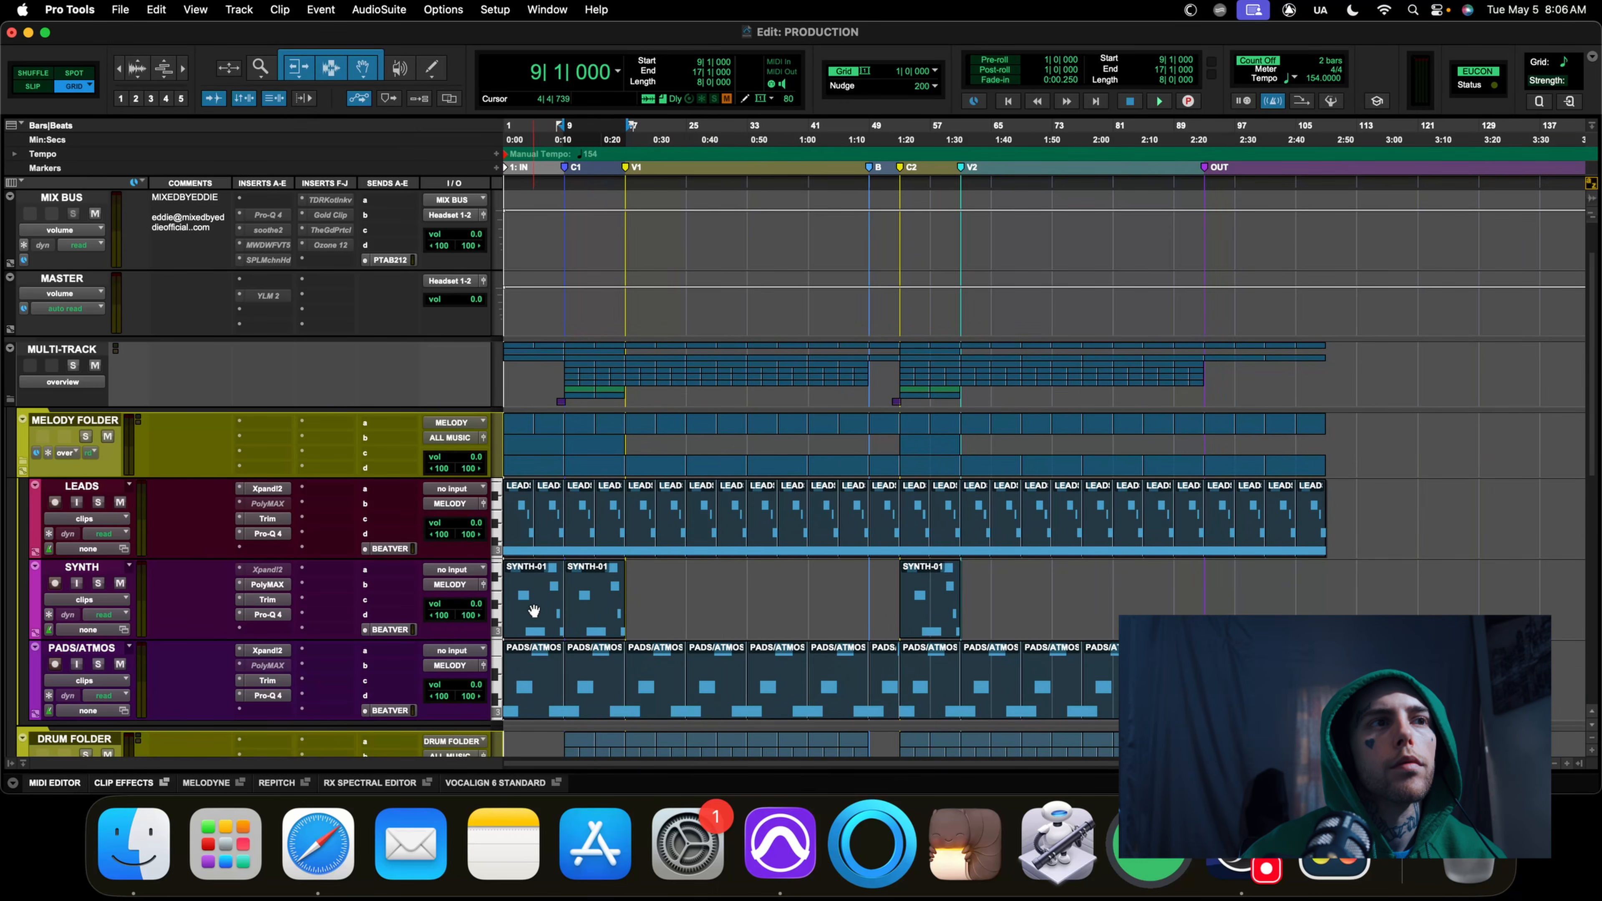
left_click(535, 611)
left_click(595, 619, "shift")
left_click_drag(601, 619, 1314, 612)
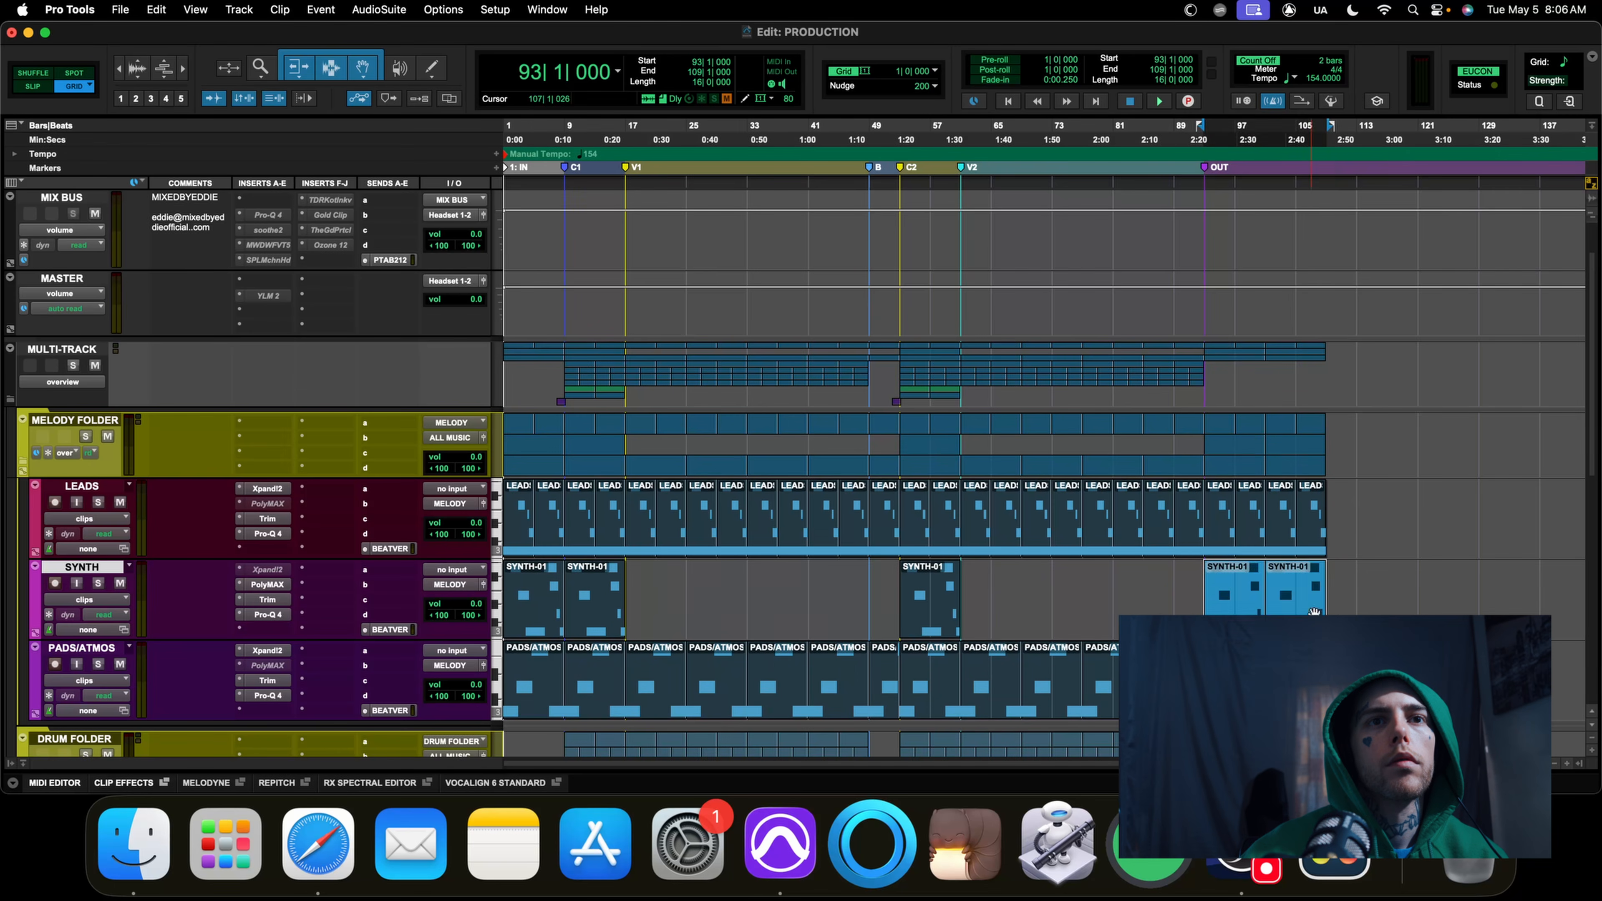
Play back the transition into the outro from bar 92 and review the SYNTH arrangement around C2
left_click(1197, 583)
key("space")
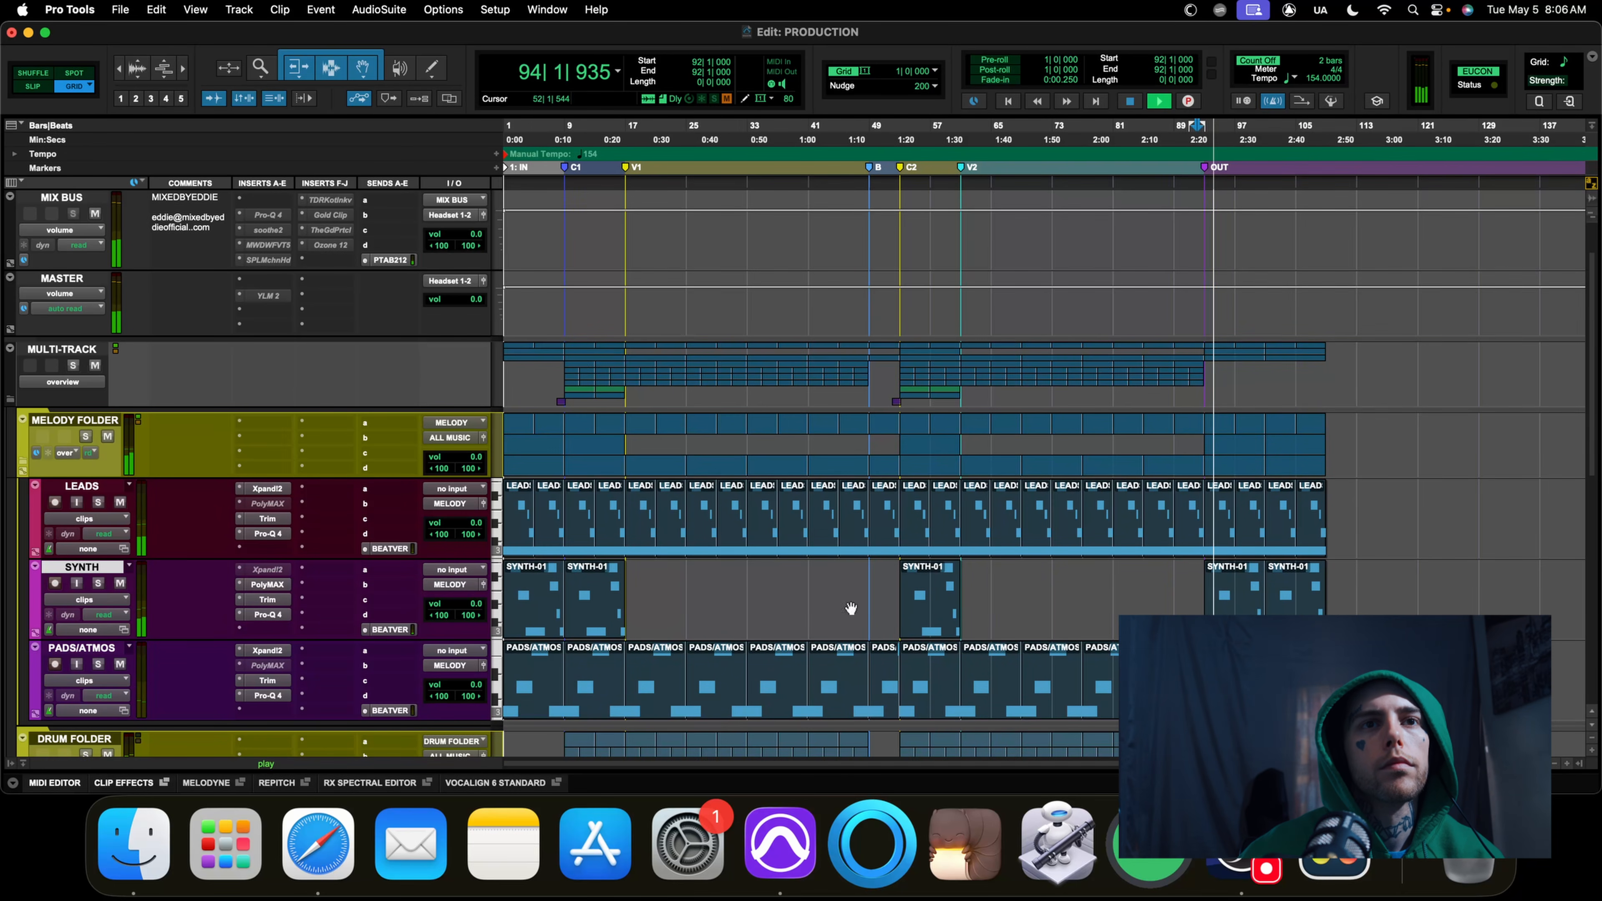
scroll(821, 600, "down", 5)
scroll(816, 601, "right", 4)
scroll(813, 603, "up", 3)
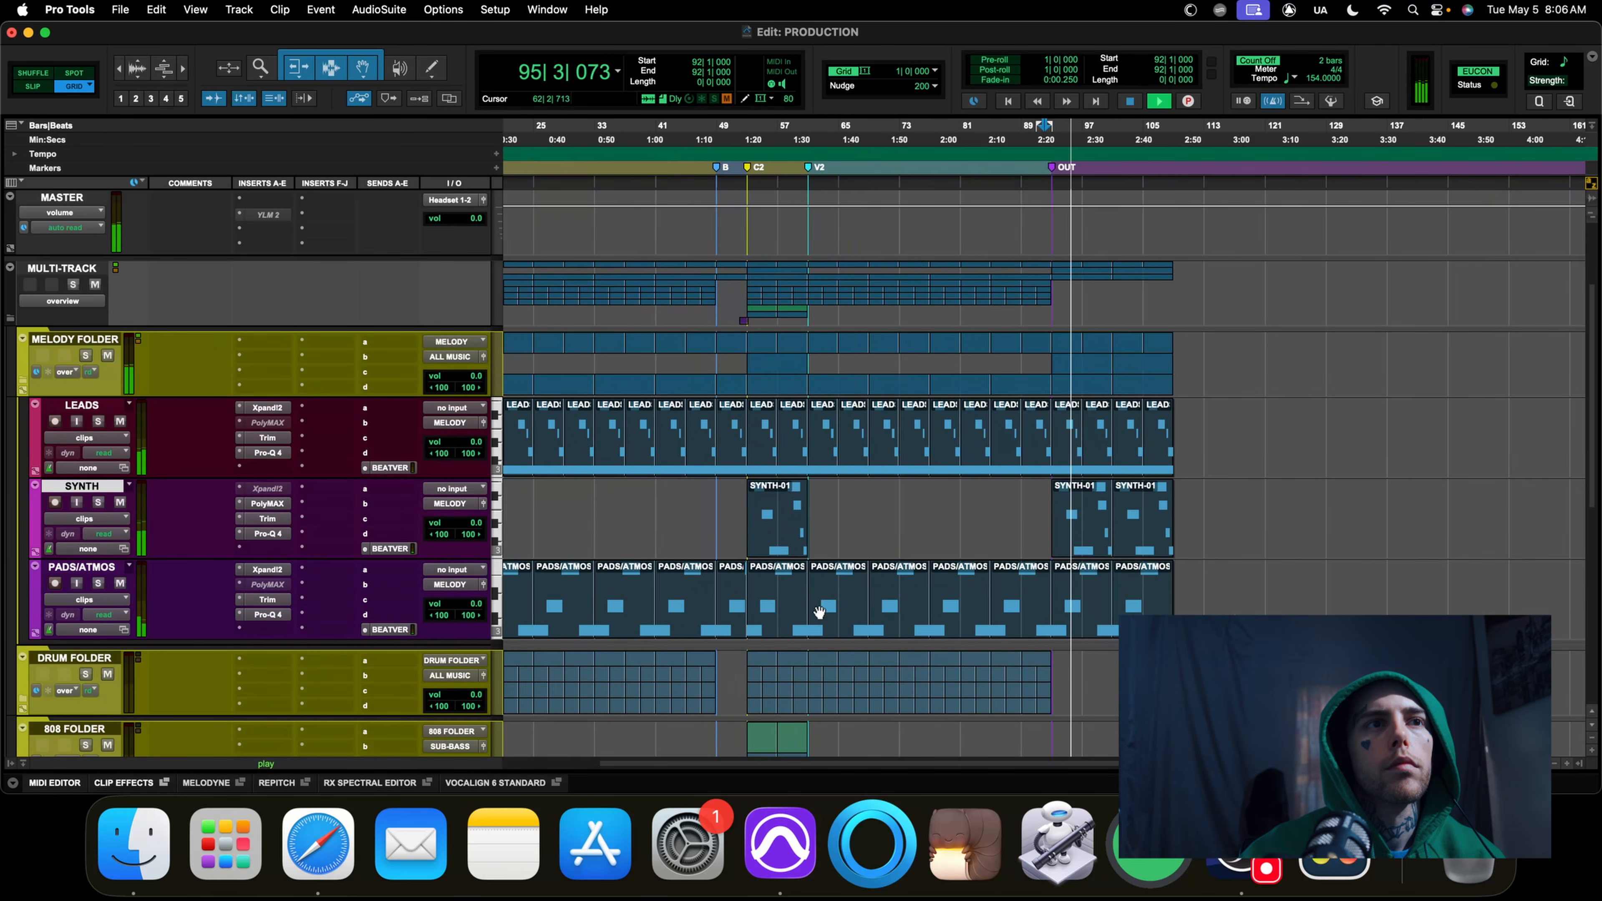
left_click(825, 503)
key("t")
key("t")
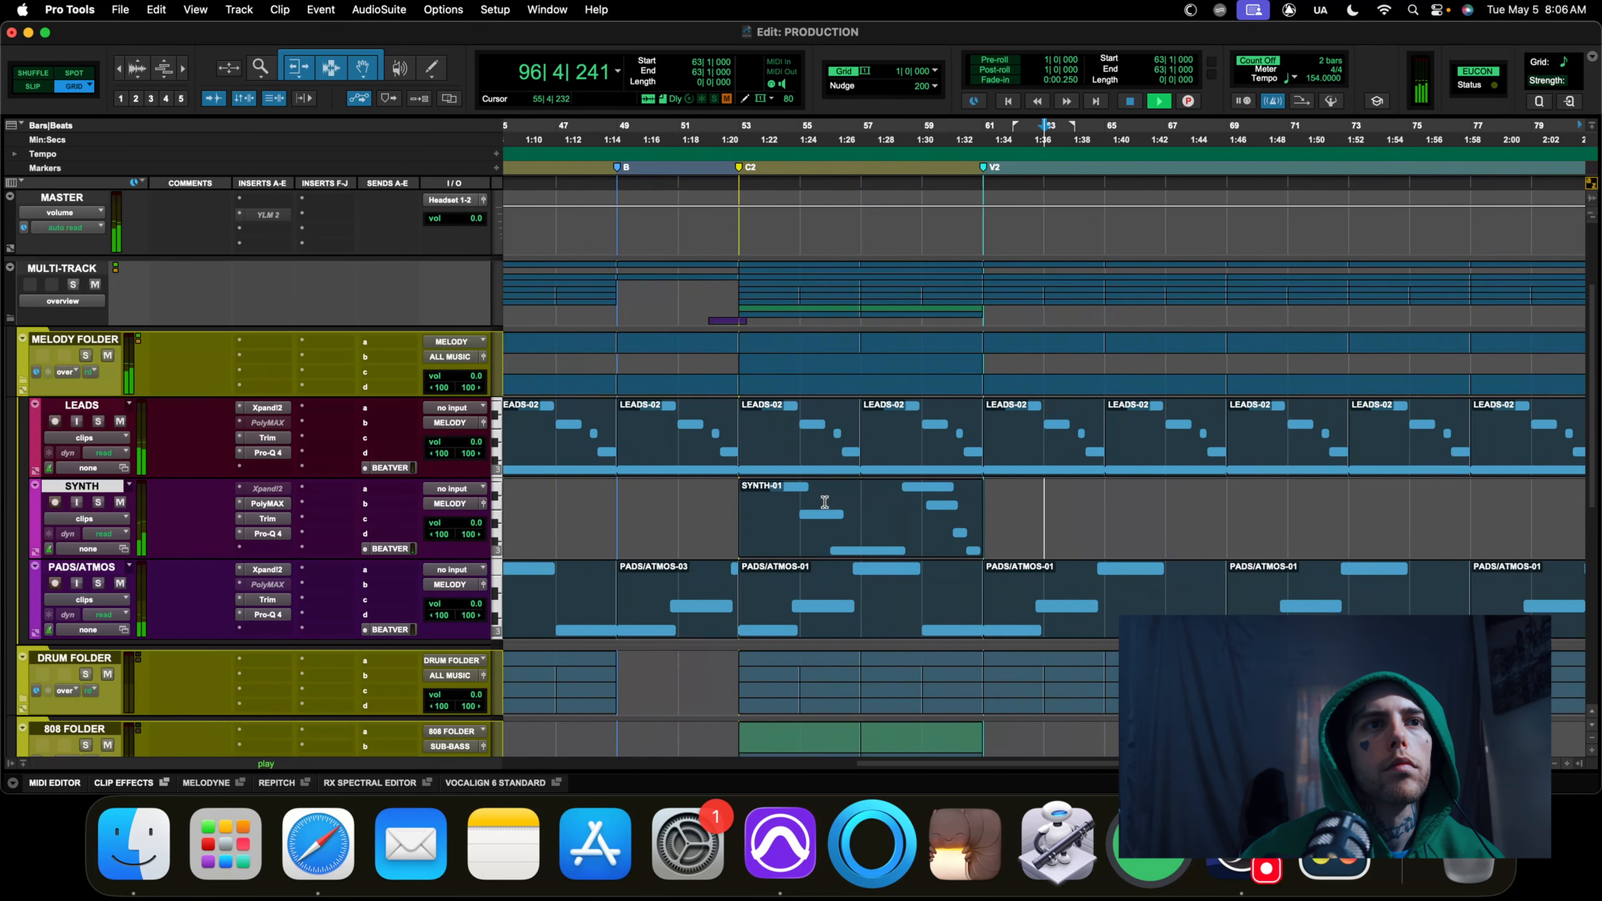
key("r")
key("r")
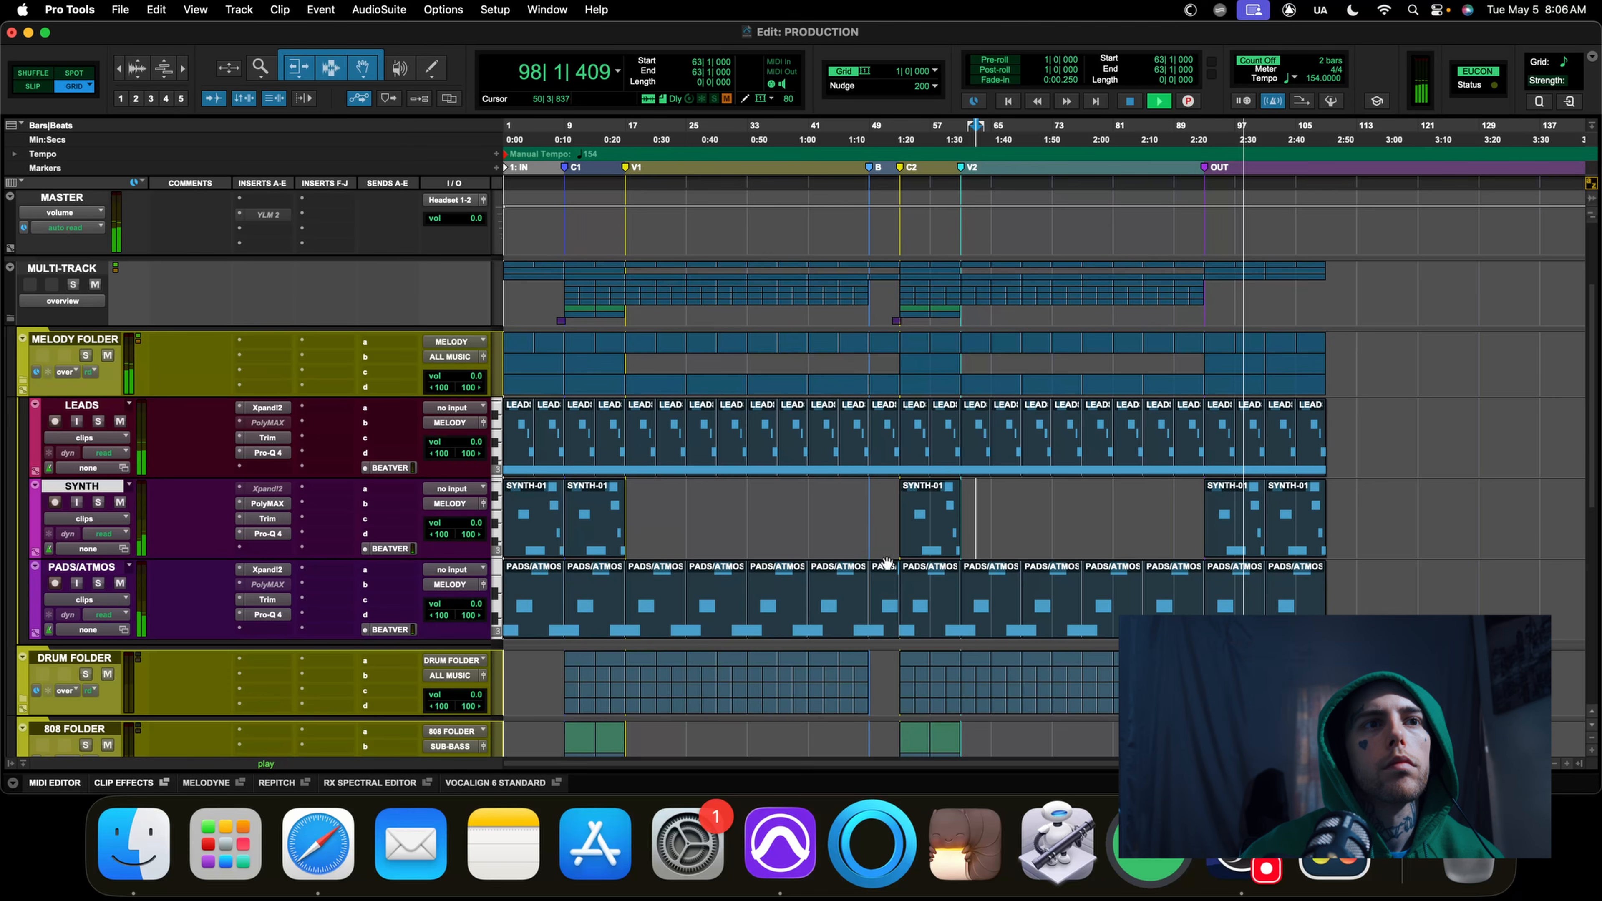
scroll(952, 624, "down", 3)
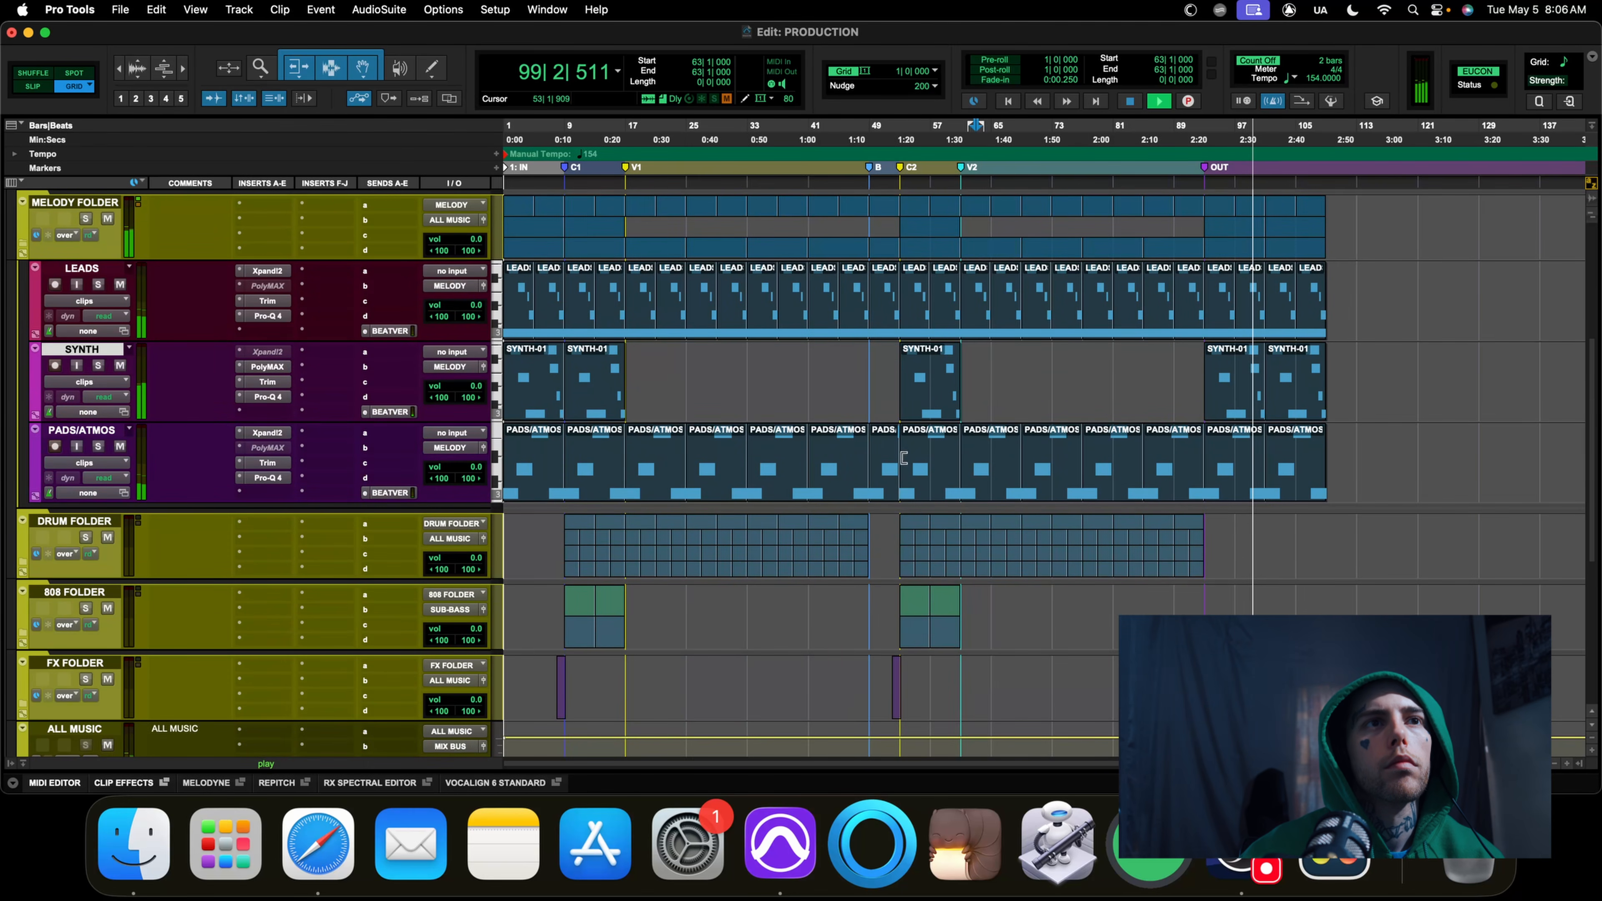
Play the bridge from bar 49 into C2 and review the arrangement across the folder tracks
left_click(894, 369)
key("t")
key("t")
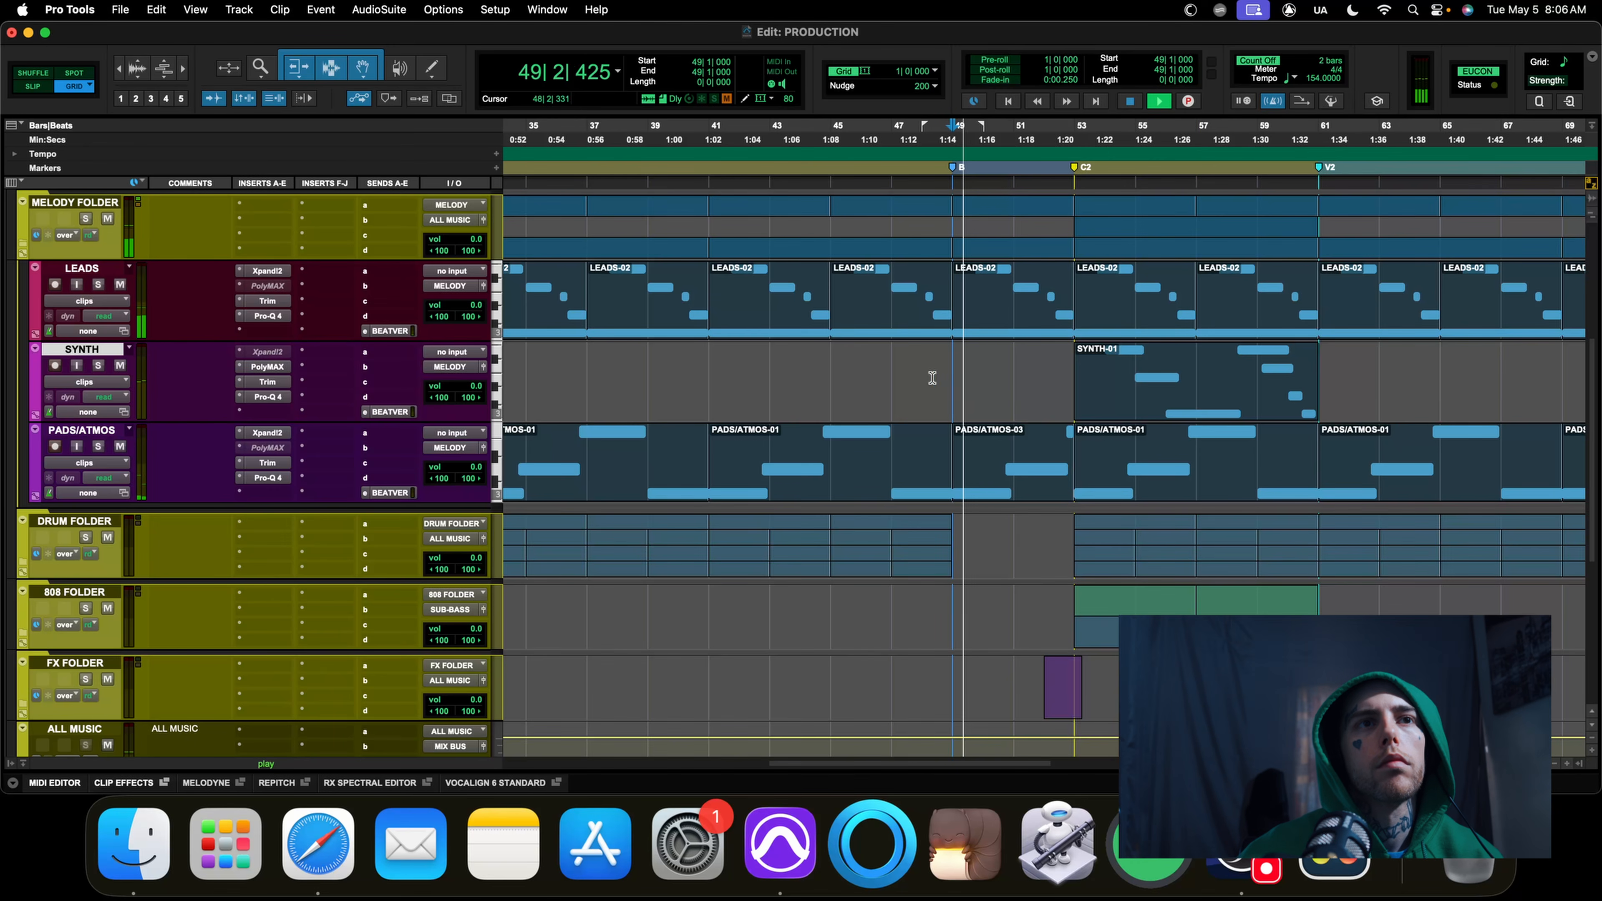
key("r")
key("r")
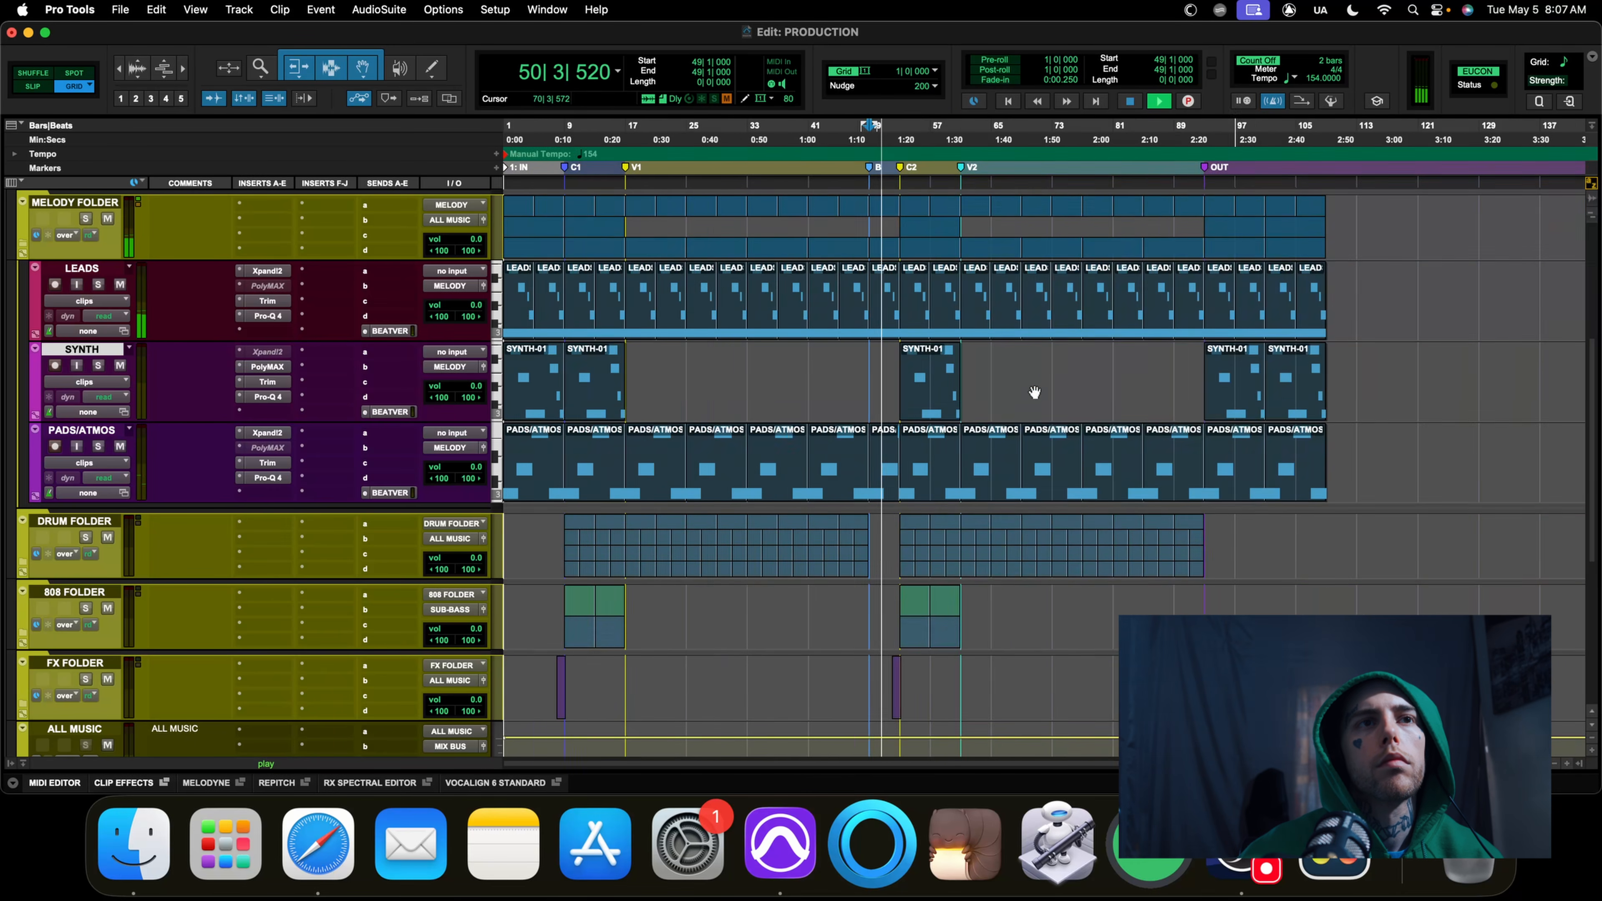
scroll(744, 590, "down", 5)
scroll(745, 591, "up", 5)
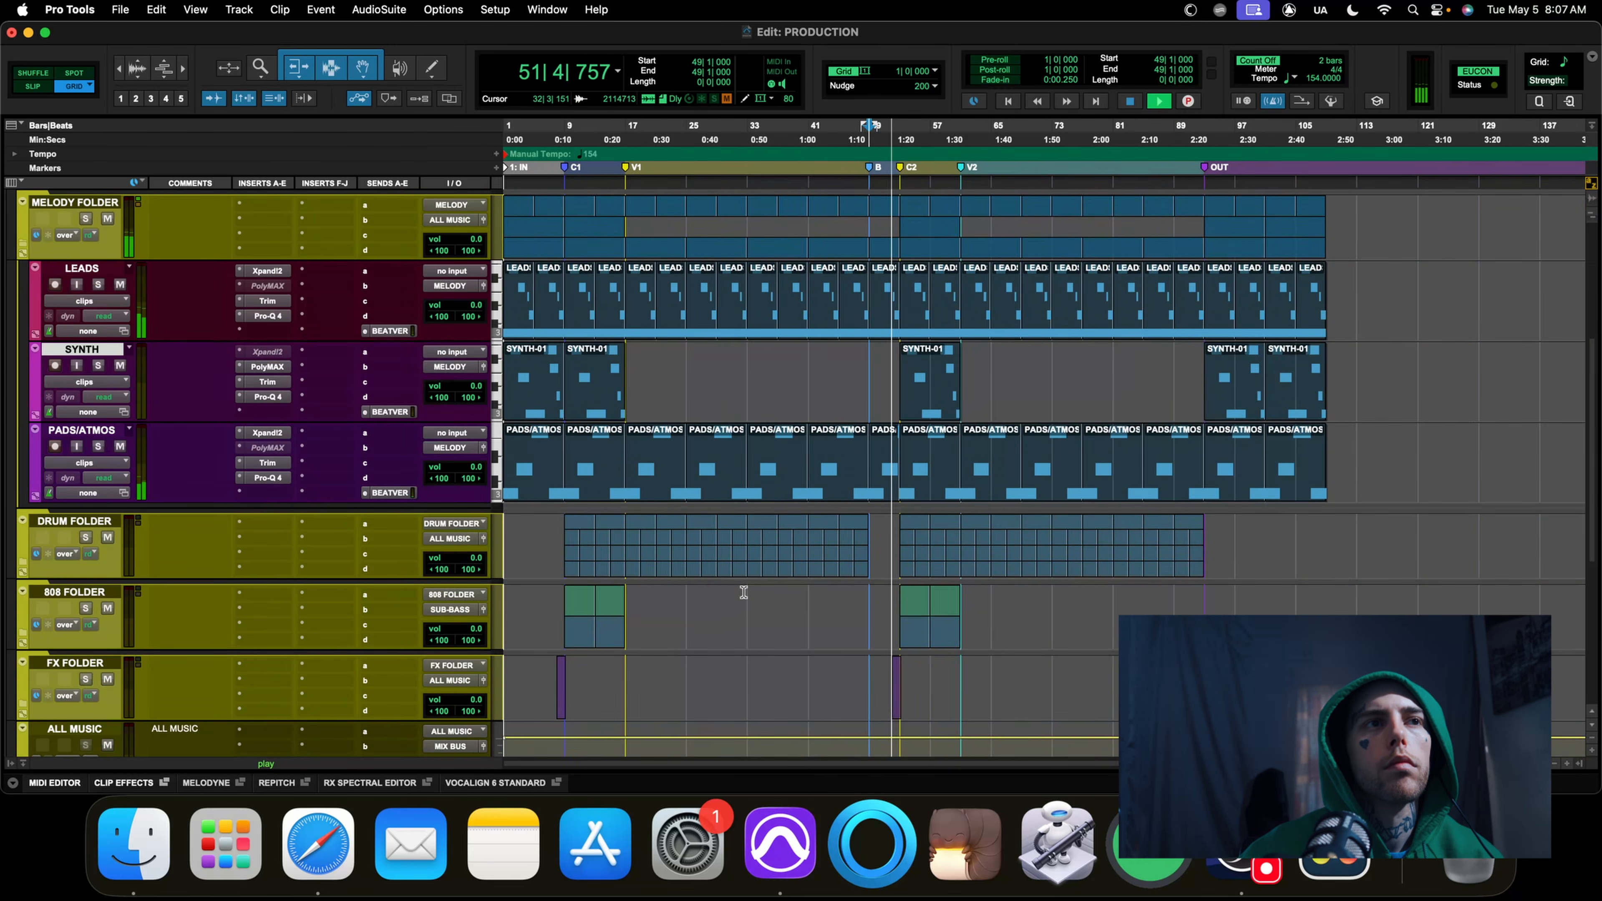
scroll(93, 500, "up", 5)
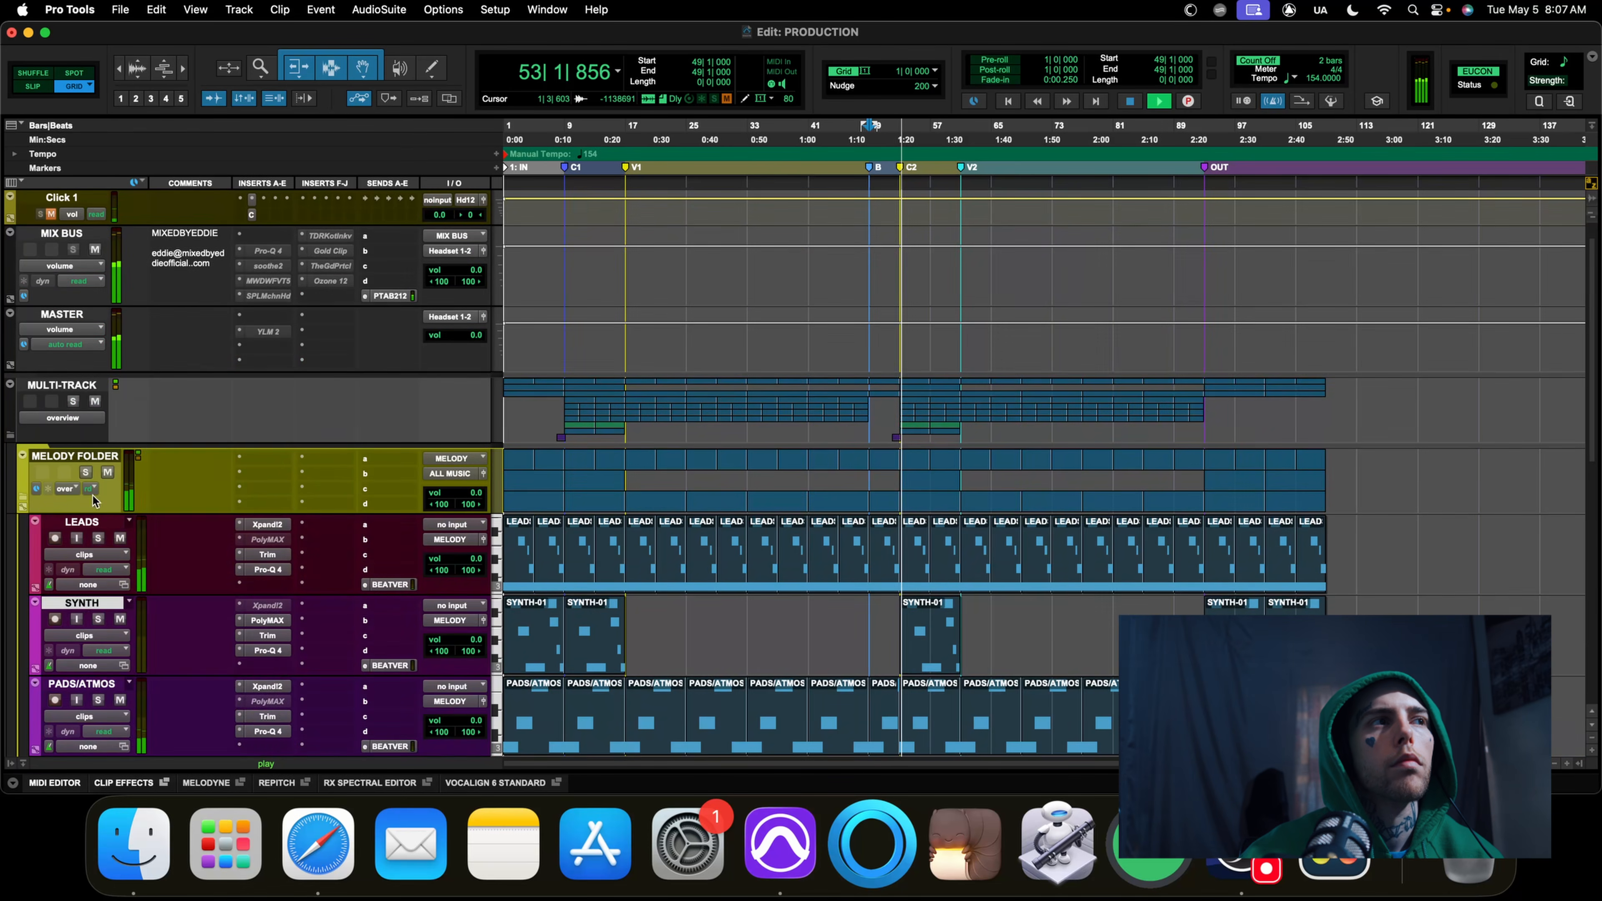
Collapse the MELODY folder to hide its member tracks and check the end of the arrangement around bar 111
right_click(88, 459)
left_click(148, 433)
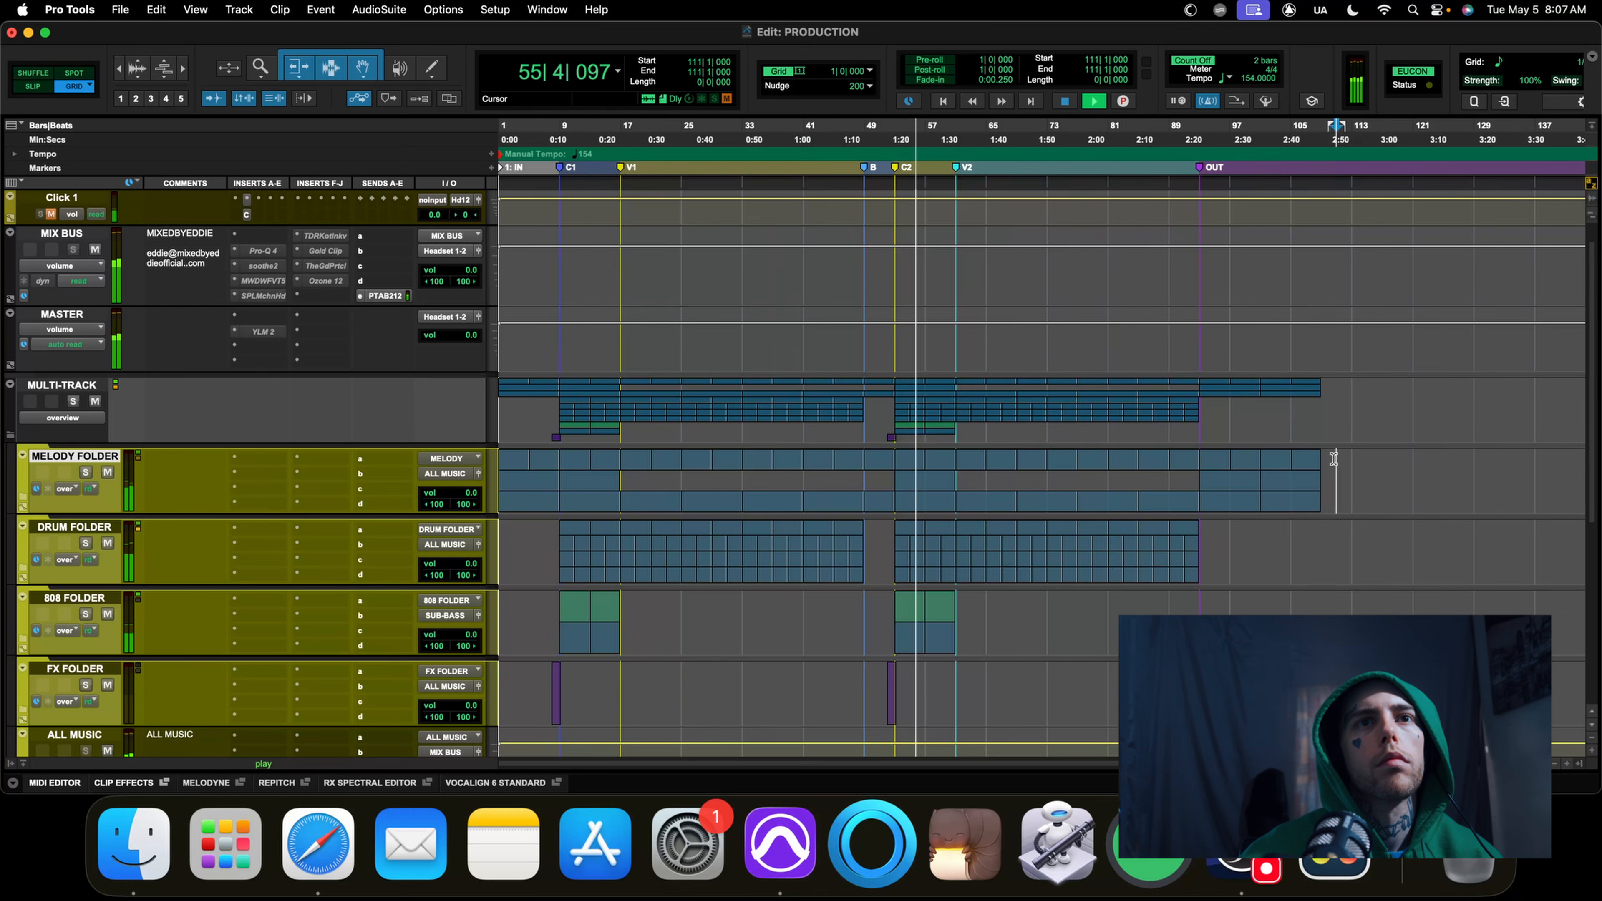
left_click(1330, 481)
key("super+bracketright")
left_click(985, 470)
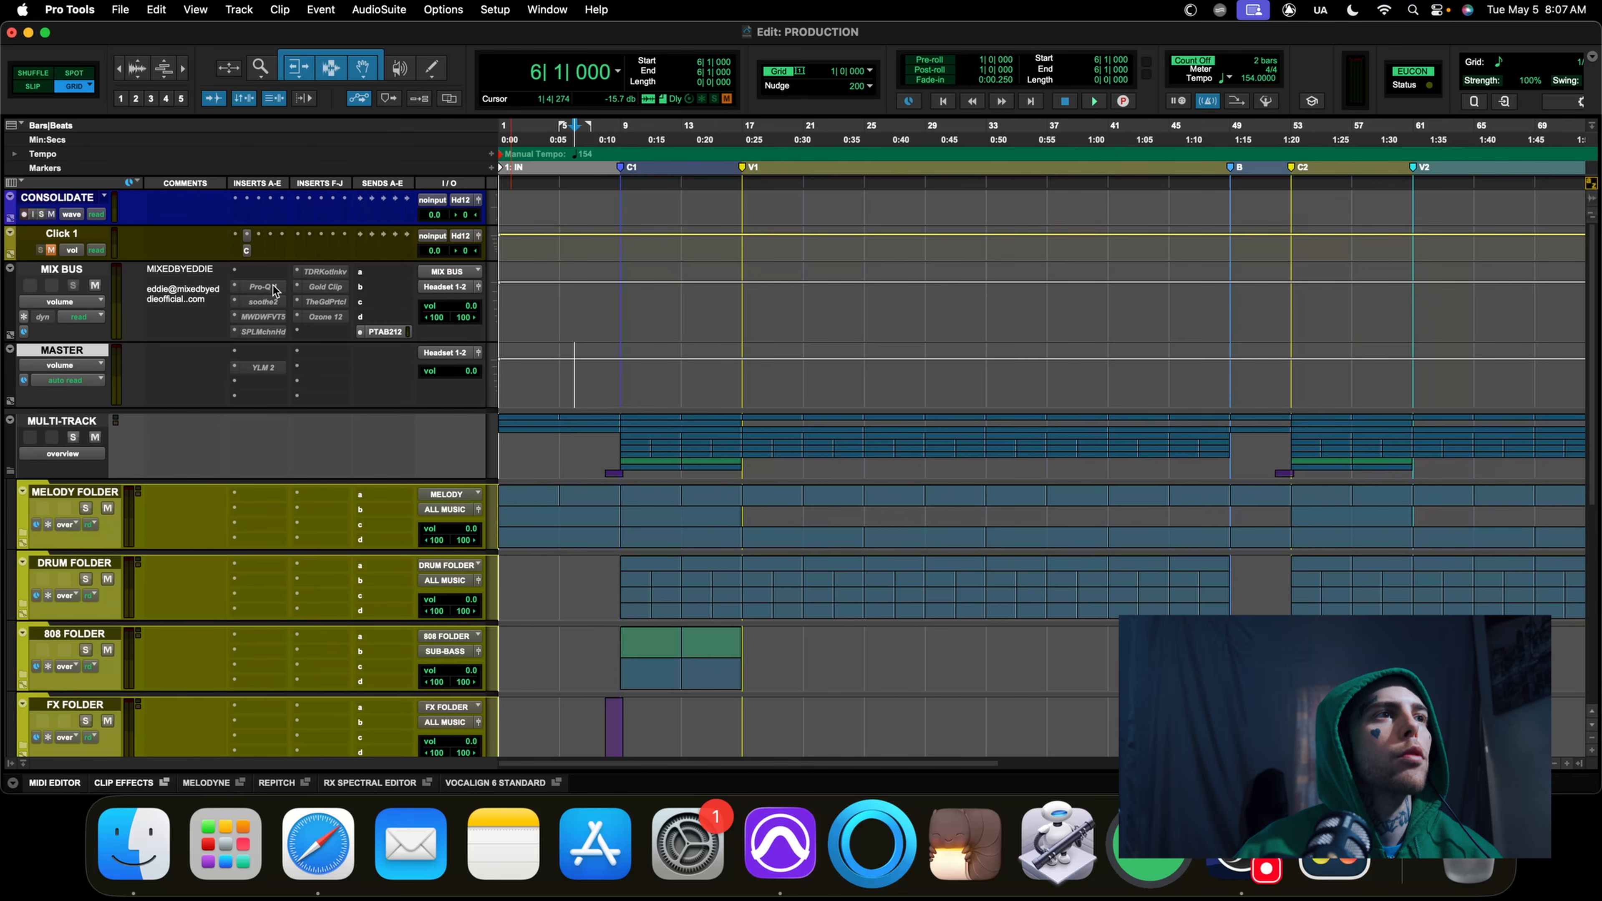
Activate Pro-Q 4 on the MIX BUS and delete its existing low-cut, 420 Hz and high-frequency bands
right_click(273, 286)
left_click(282, 305)
left_click(279, 288)
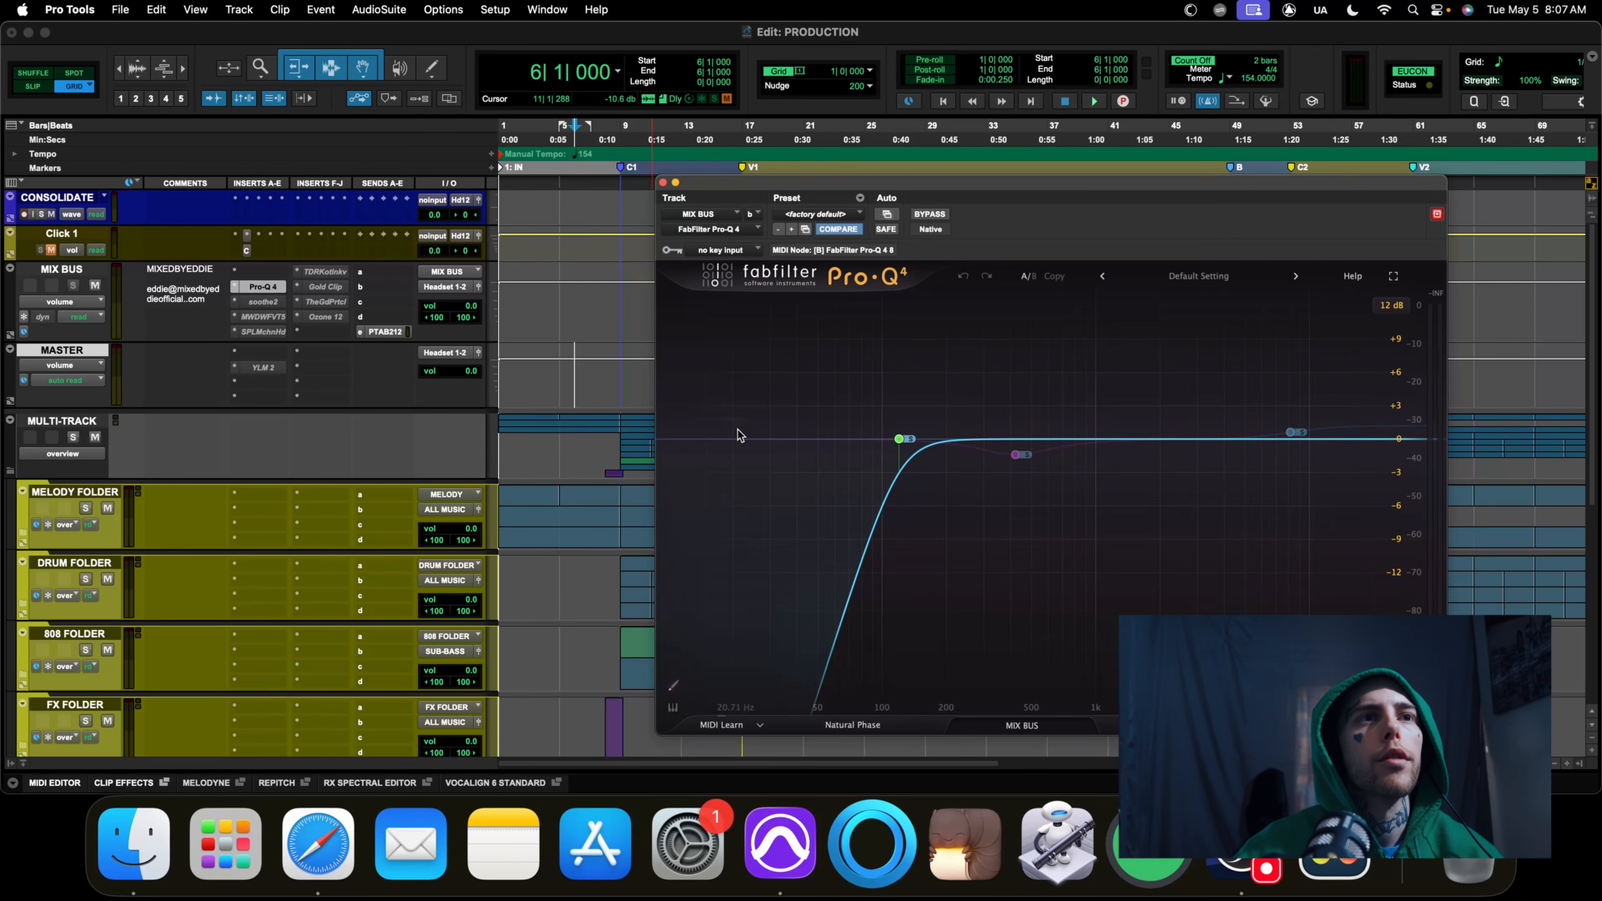
mouse_move(898, 438)
left_click(943, 392)
mouse_move(1016, 454)
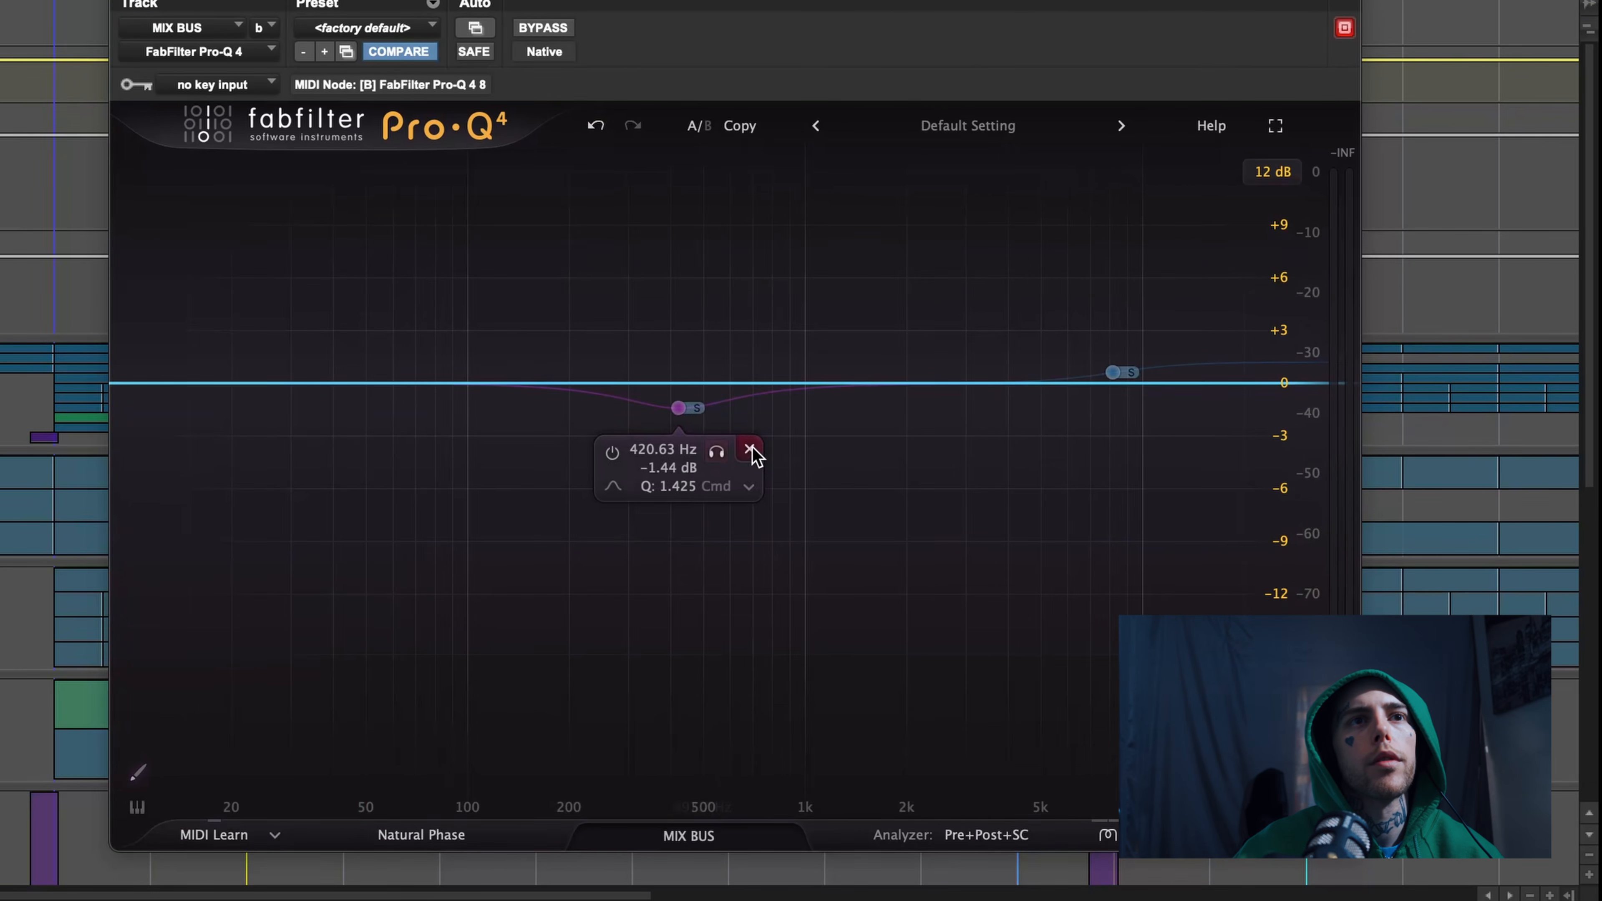
left_click(750, 451)
left_click(1183, 294)
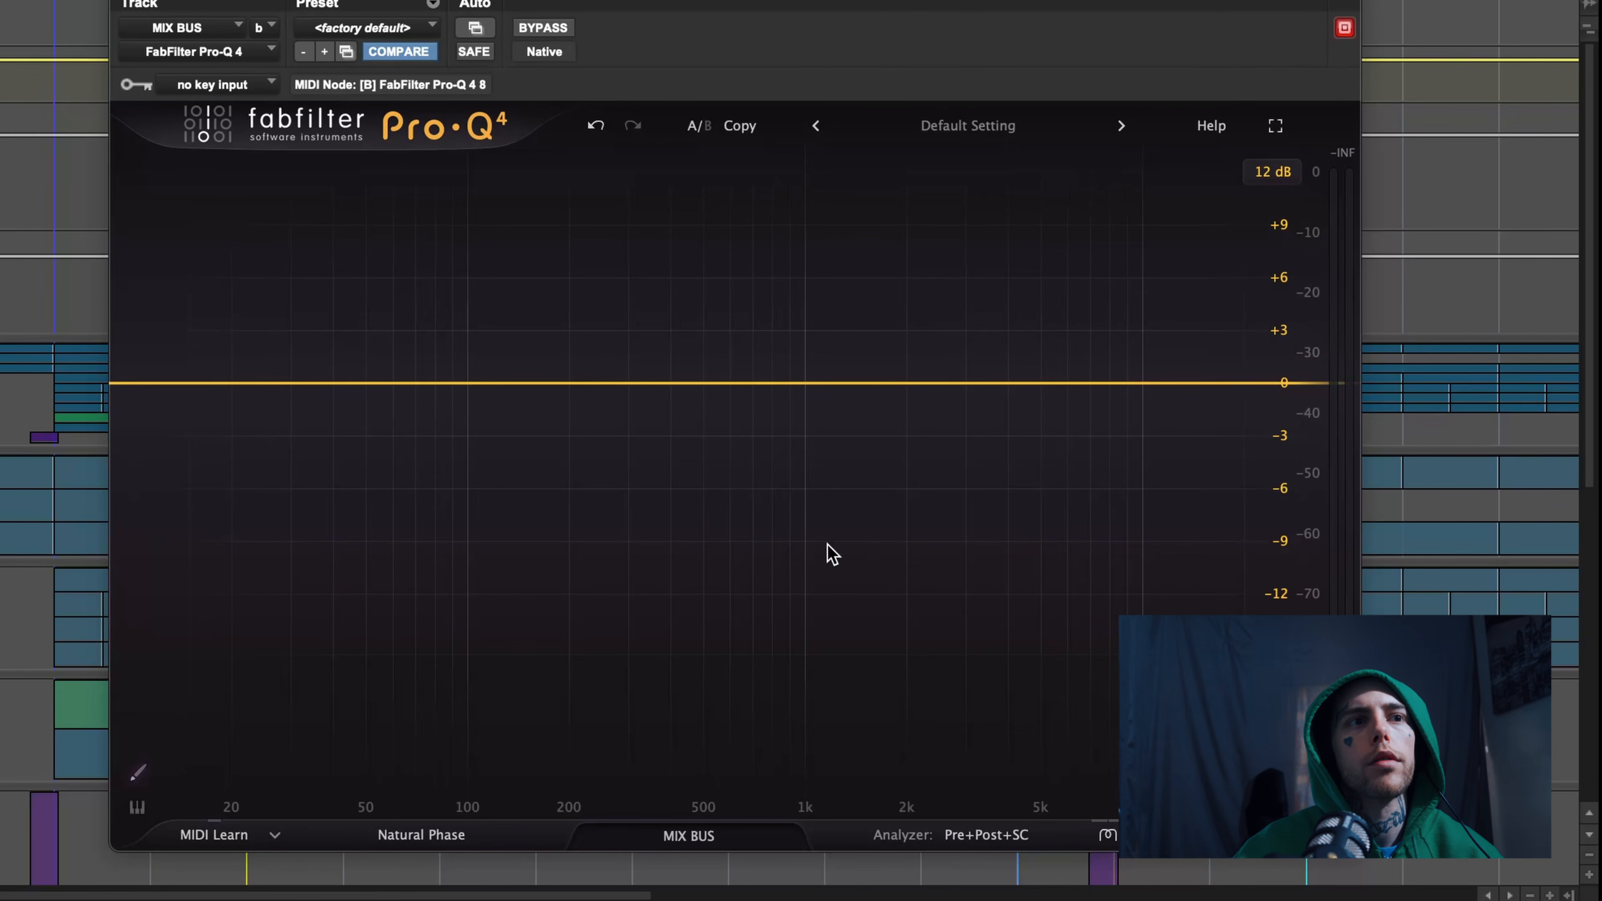
Add a low-cut band with a 30 dB/oct slope to the MIX BUS Pro-Q 4 and adjust its cutoff during playback
double_click(205, 747)
scroll(372, 442, "up", 3)
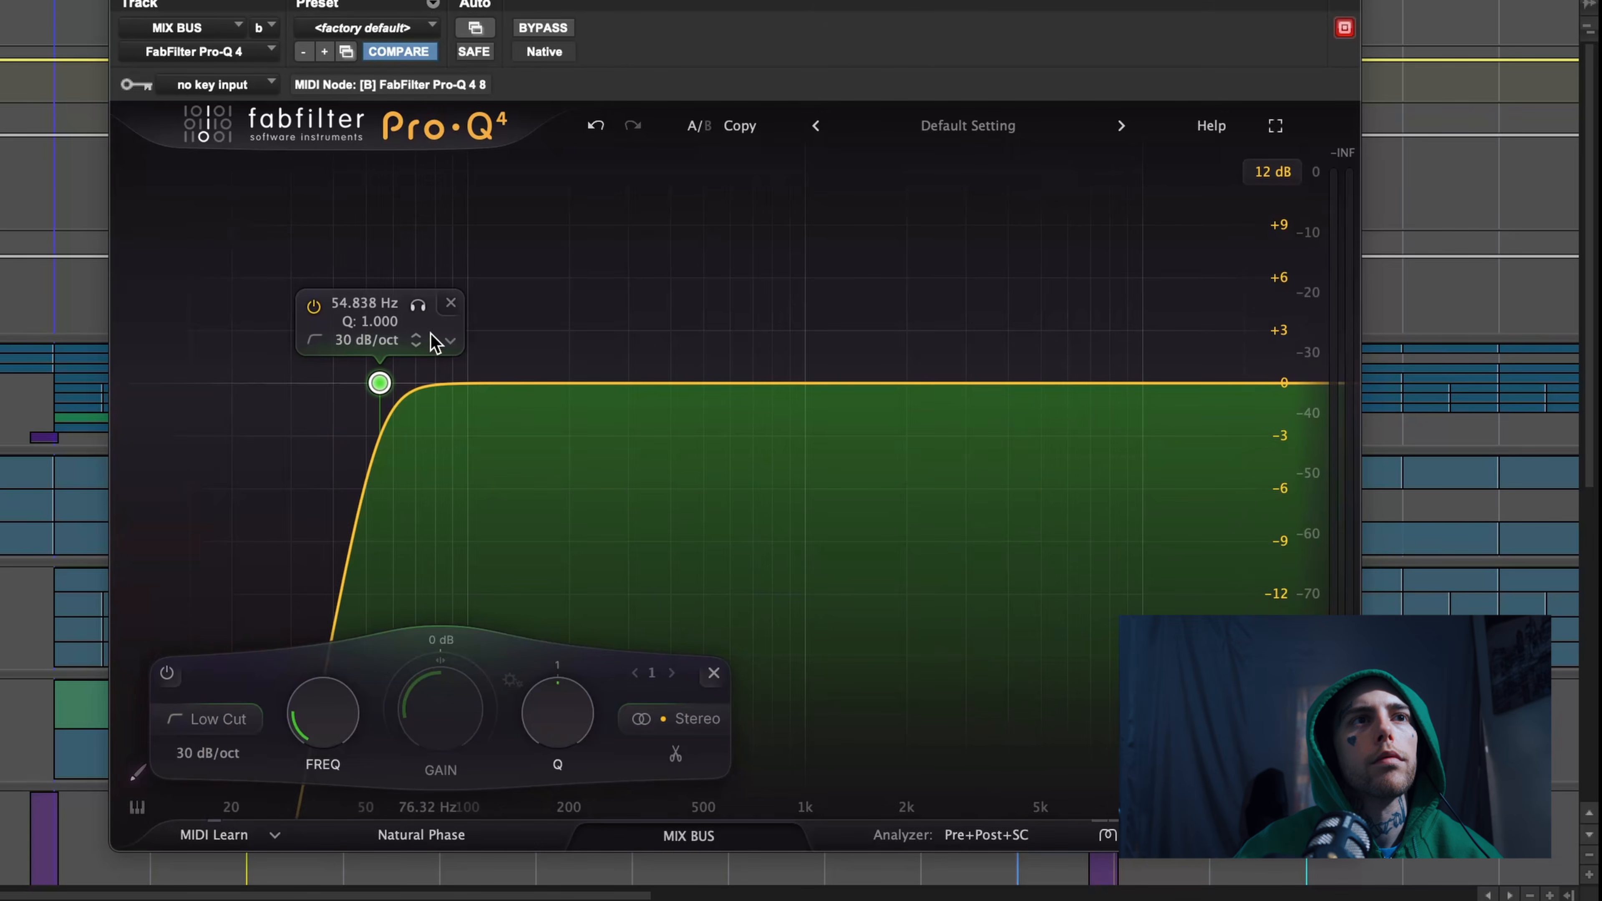
key("space")
left_click_drag(415, 314, 234, 305)
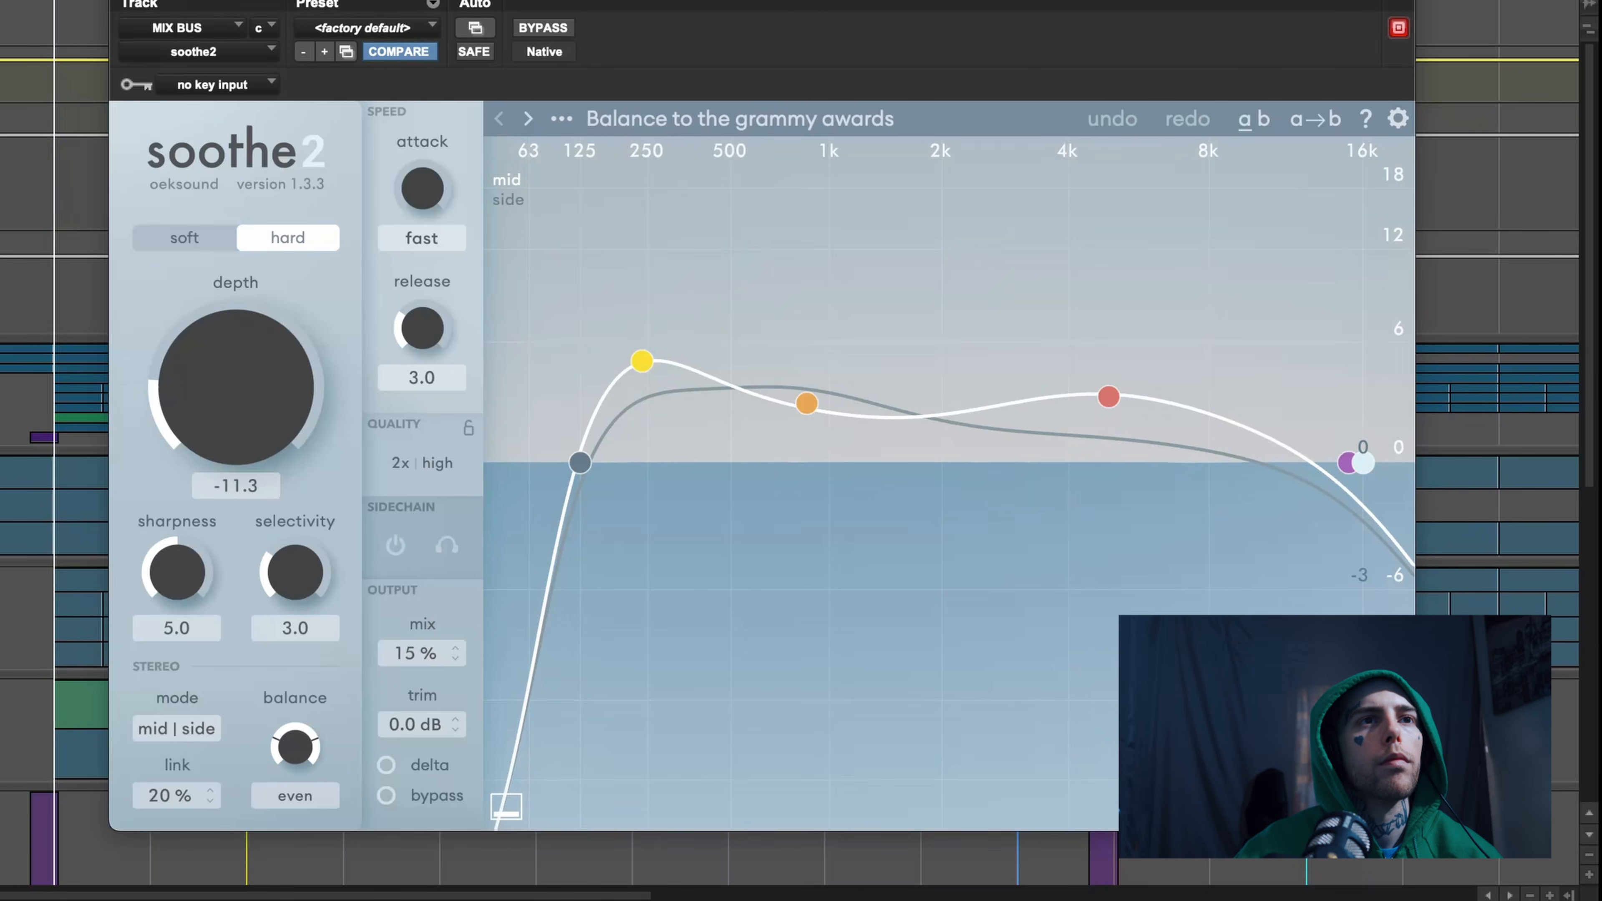
Set the MIX BUS soothe2 depth to -8.5, auditioning the removed signal with delta before switching delta off
left_click_drag(230, 431, 227, 517)
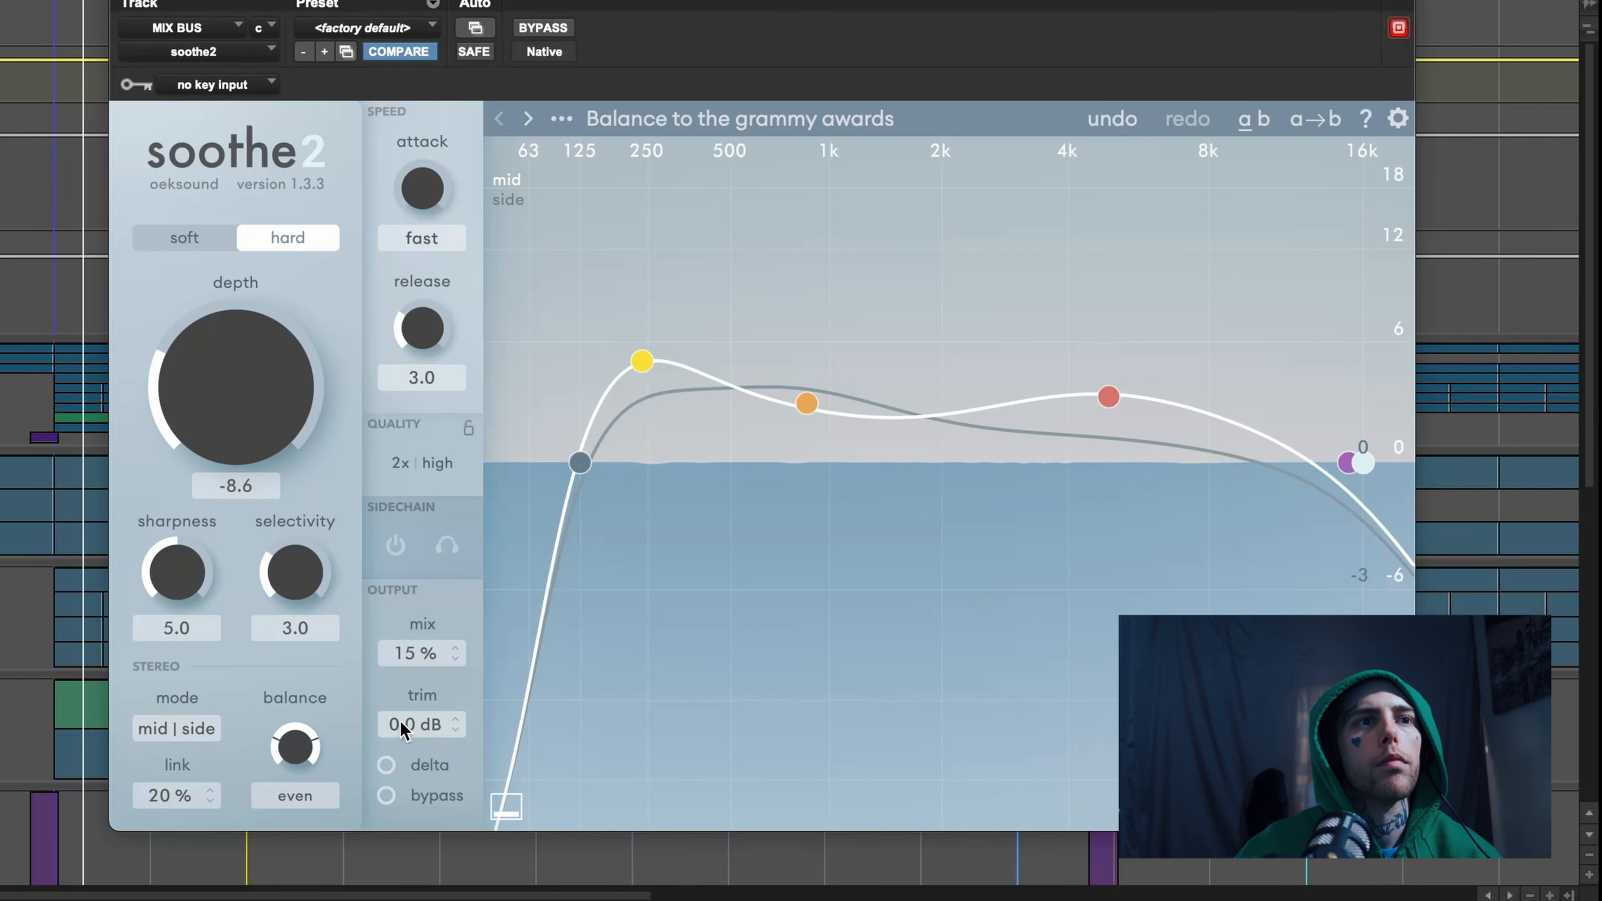
left_click(386, 765)
scroll(253, 409, "up", 2)
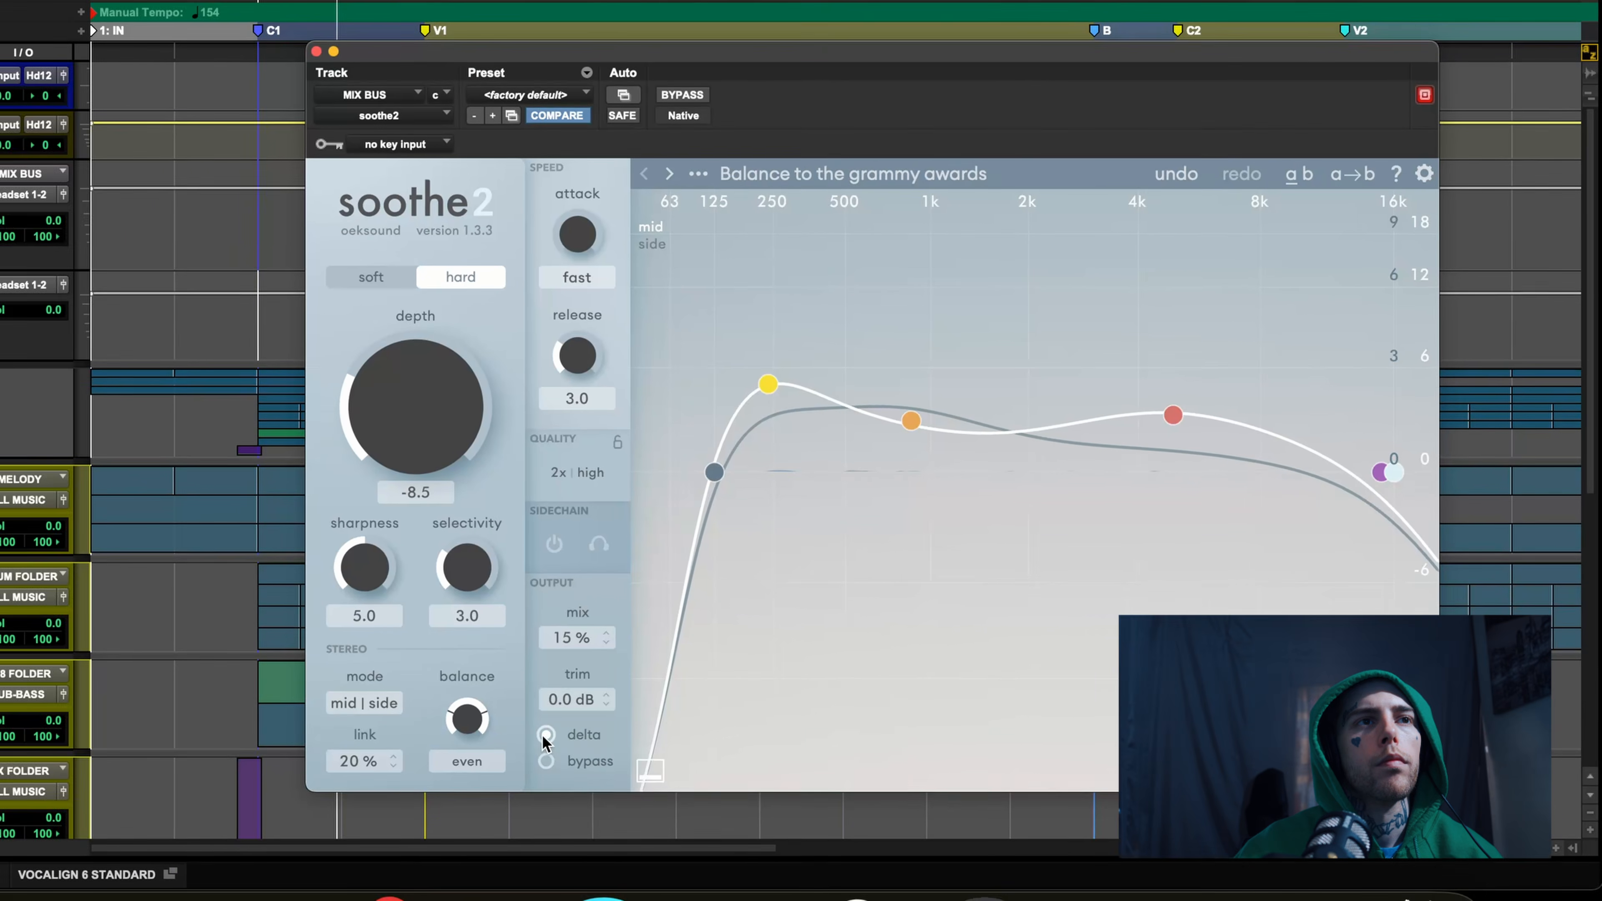
left_click(386, 765)
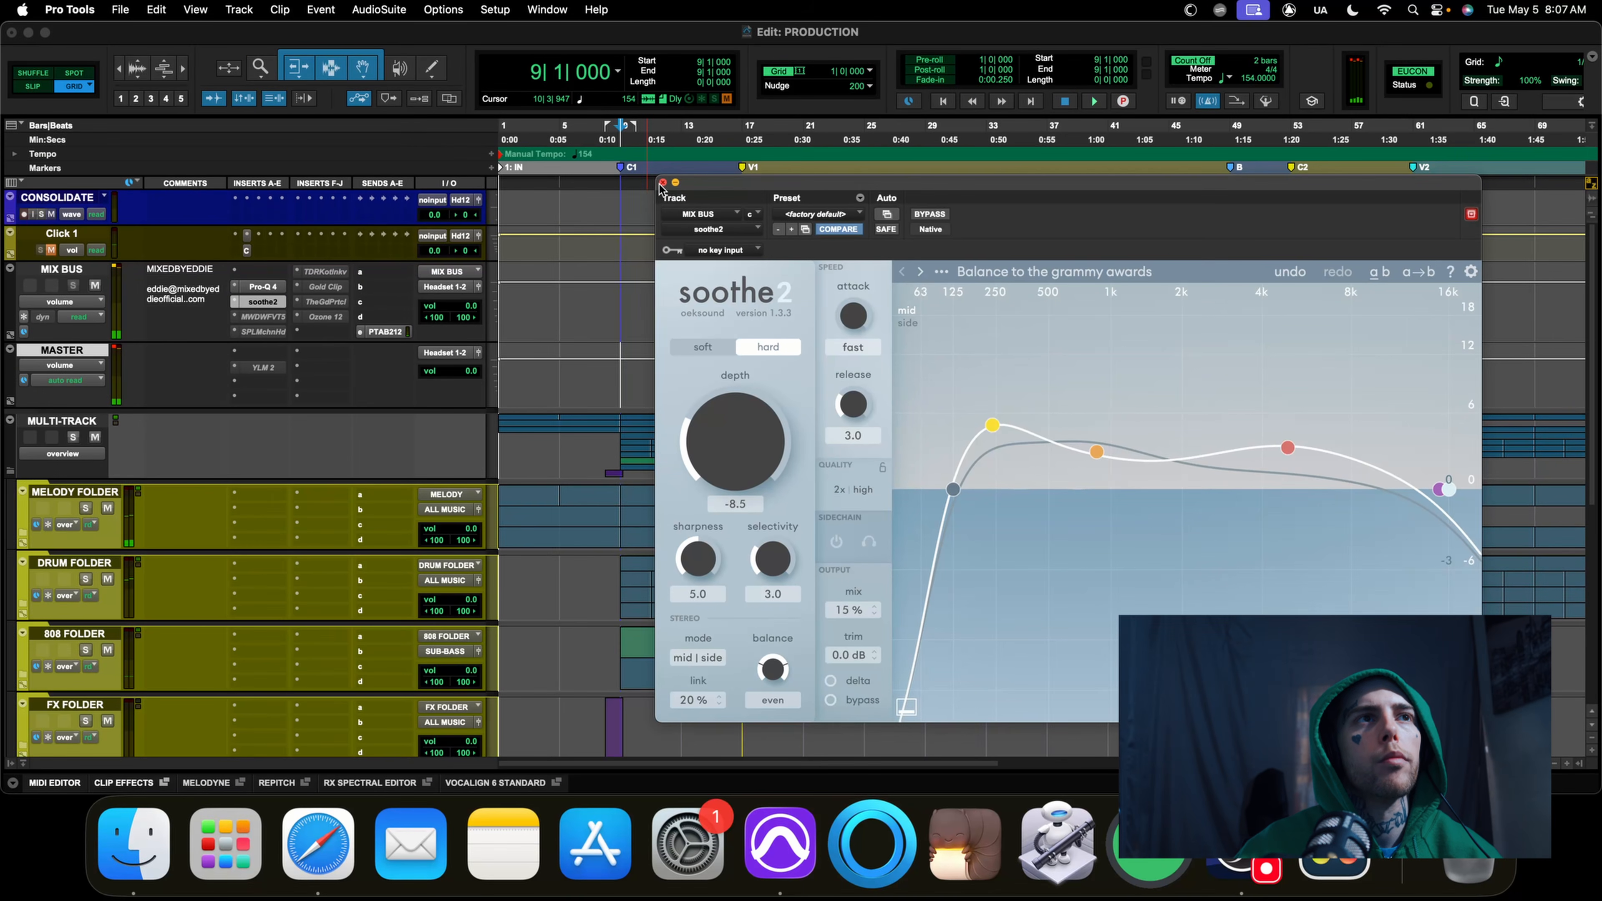
Close soothe2 and activate the MixWave DW Fearn VT-5 insert on the MIX BUS
left_click(661, 183)
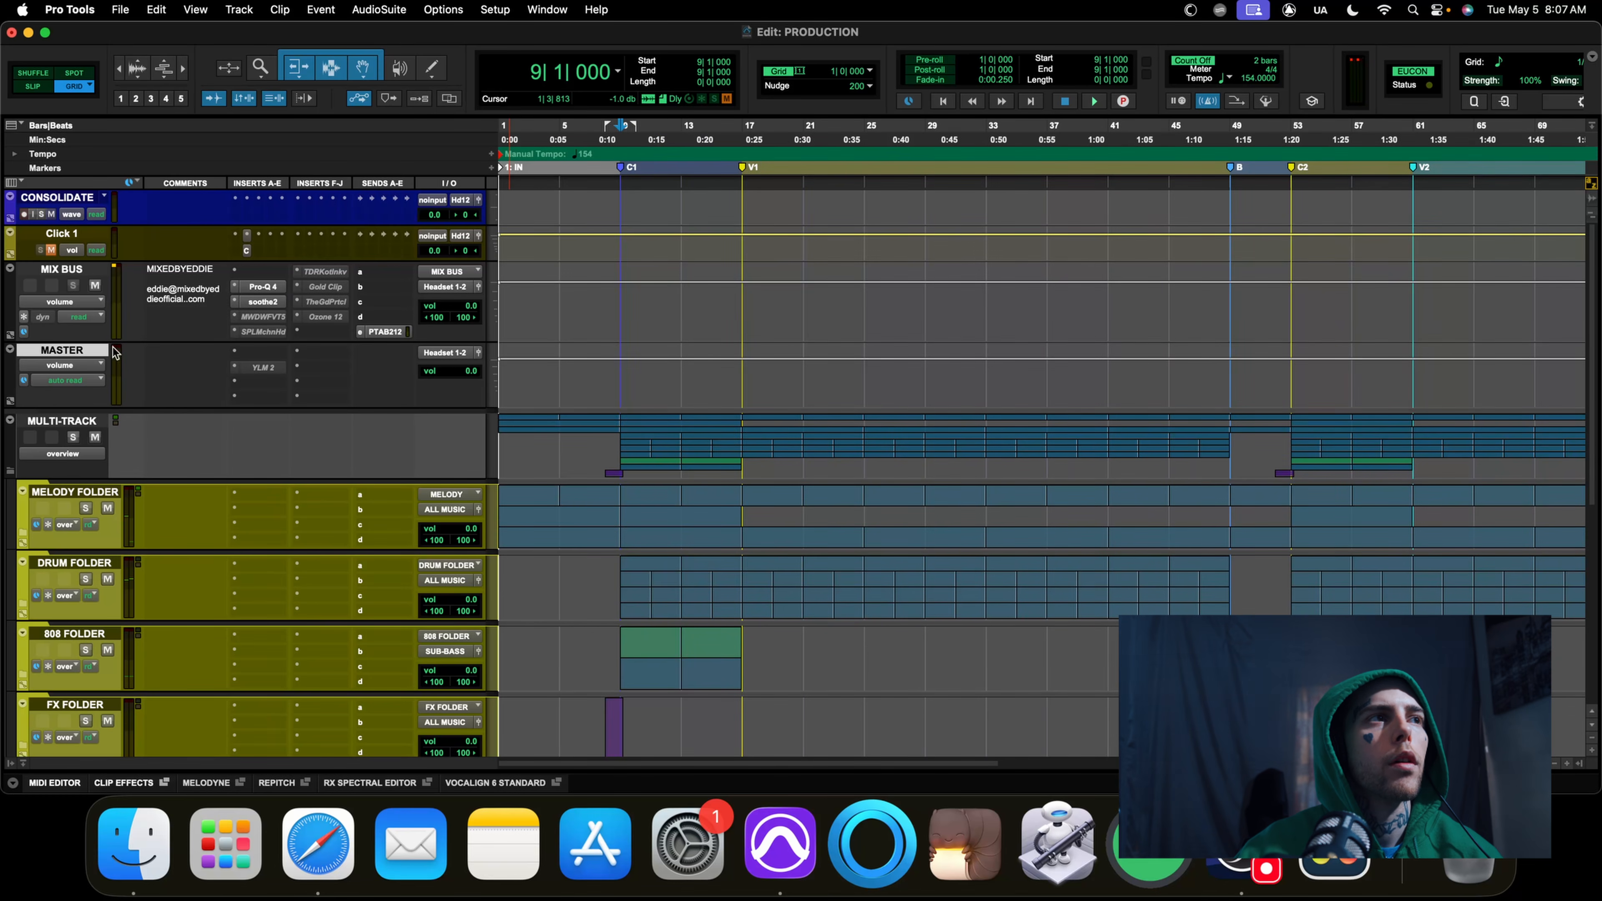
right_click(243, 316)
left_click(288, 337)
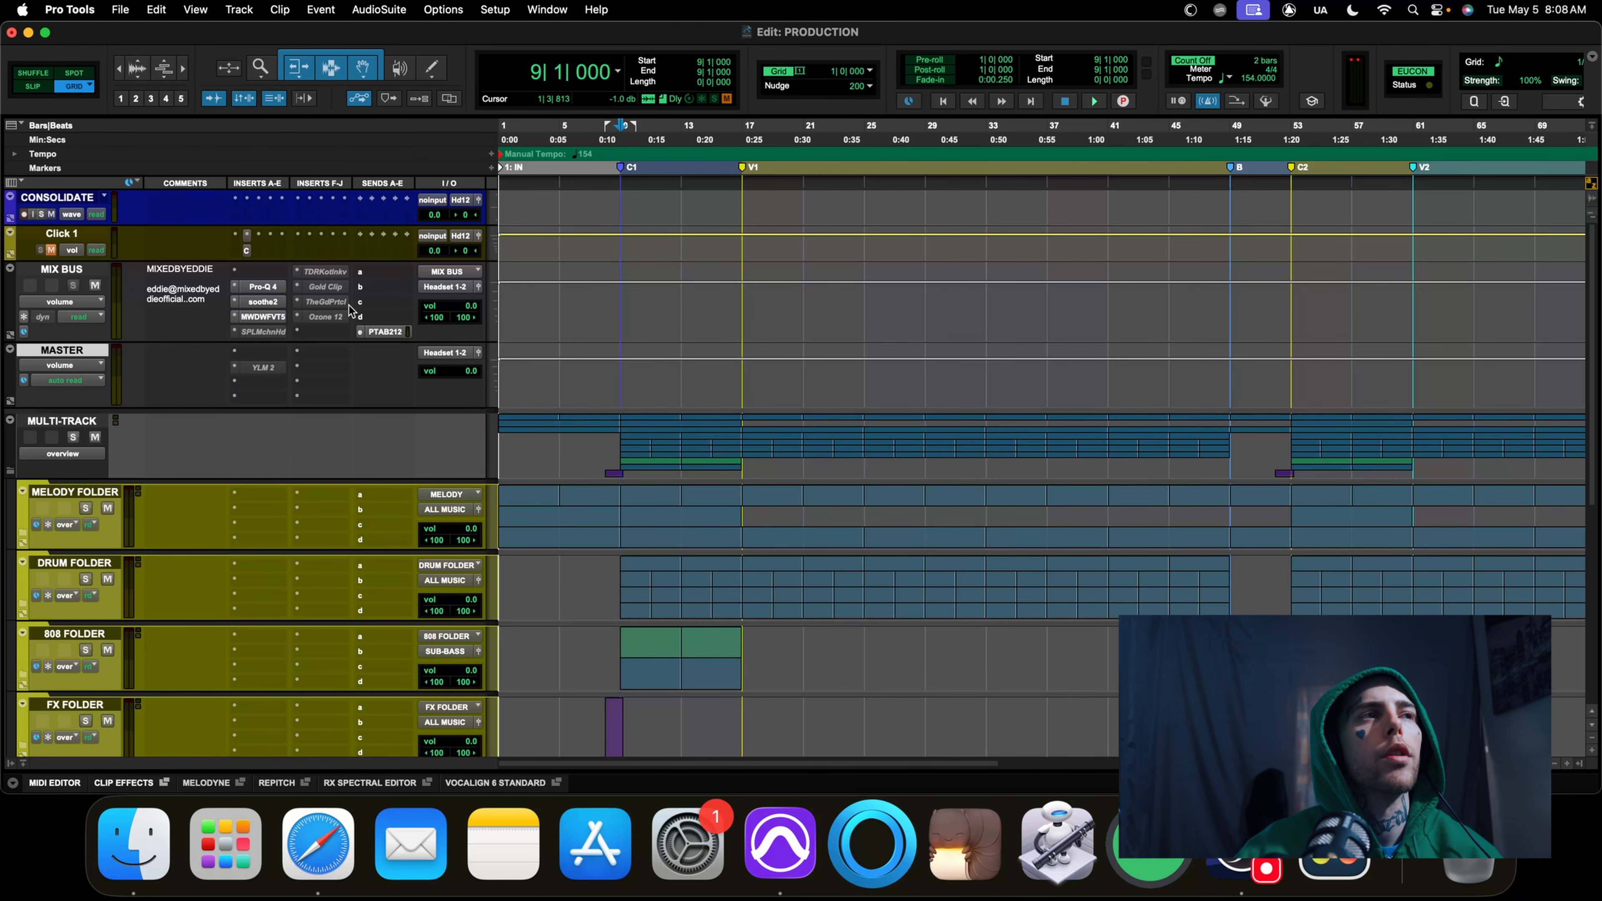
Check the MIX BUS levels on its output fader and Pro-Q 4 while playing the first chorus from bar 9
left_click(479, 288)
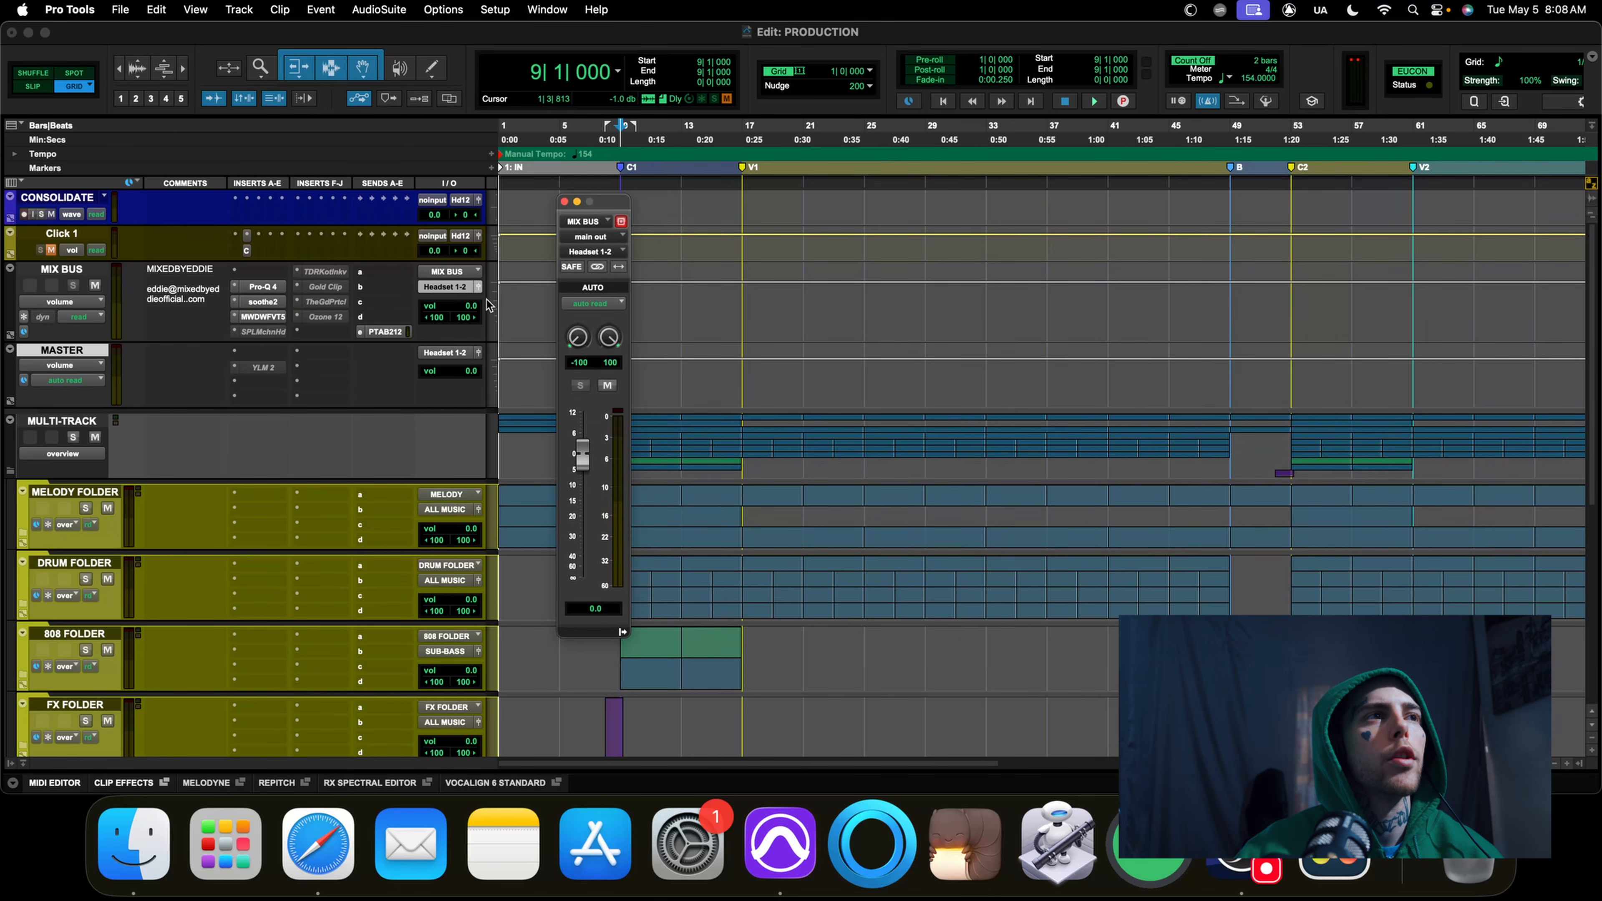
left_click(261, 286)
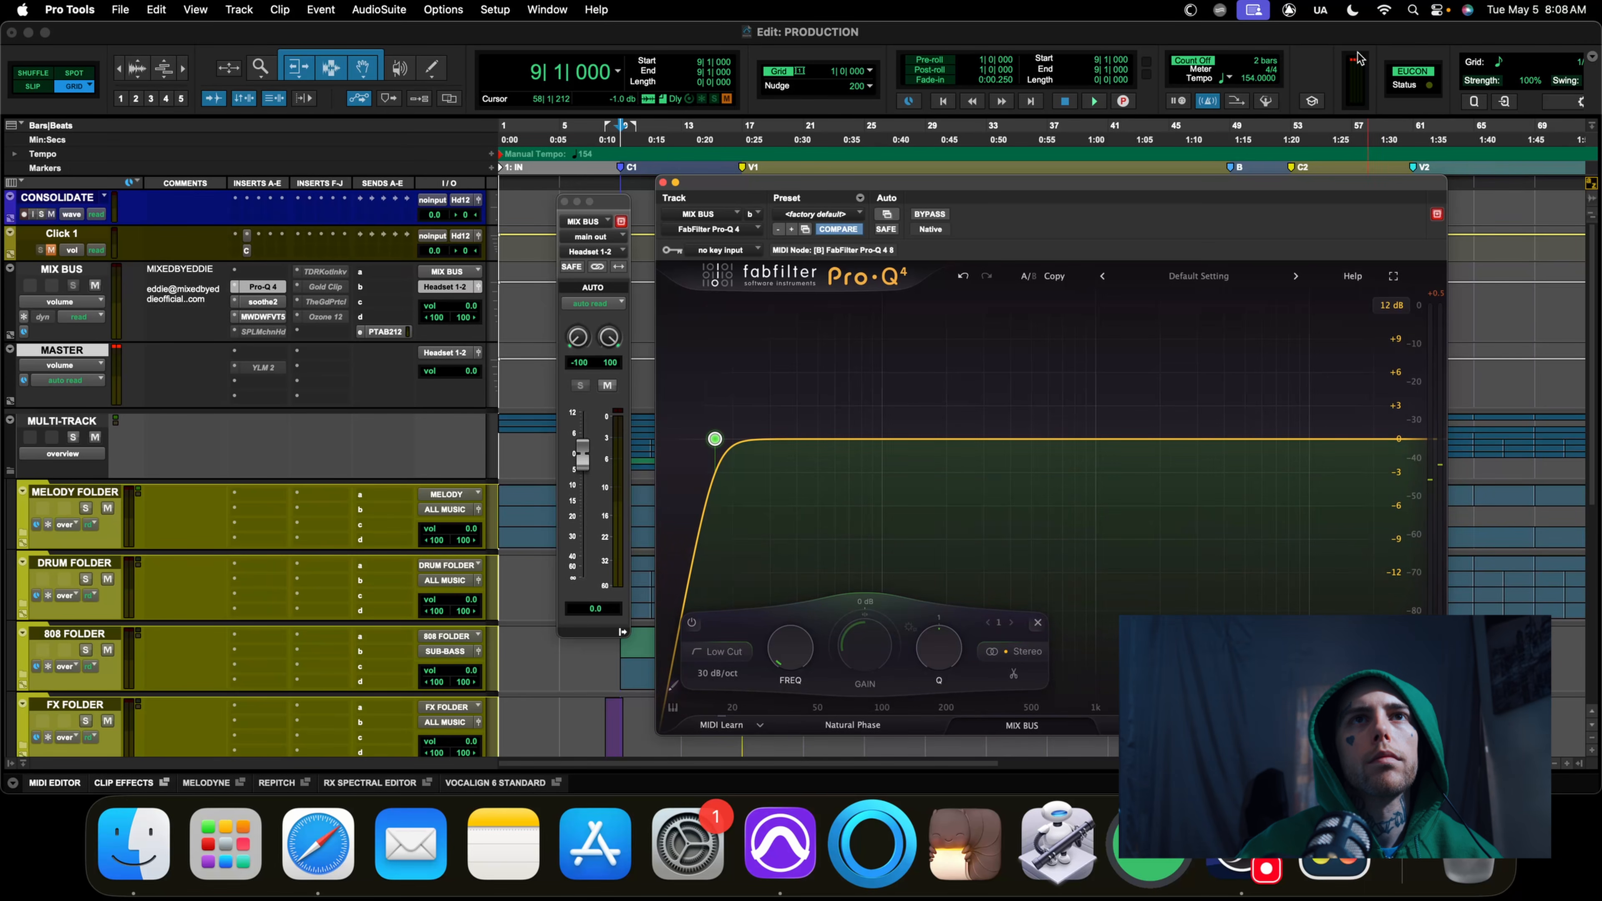
key("space")
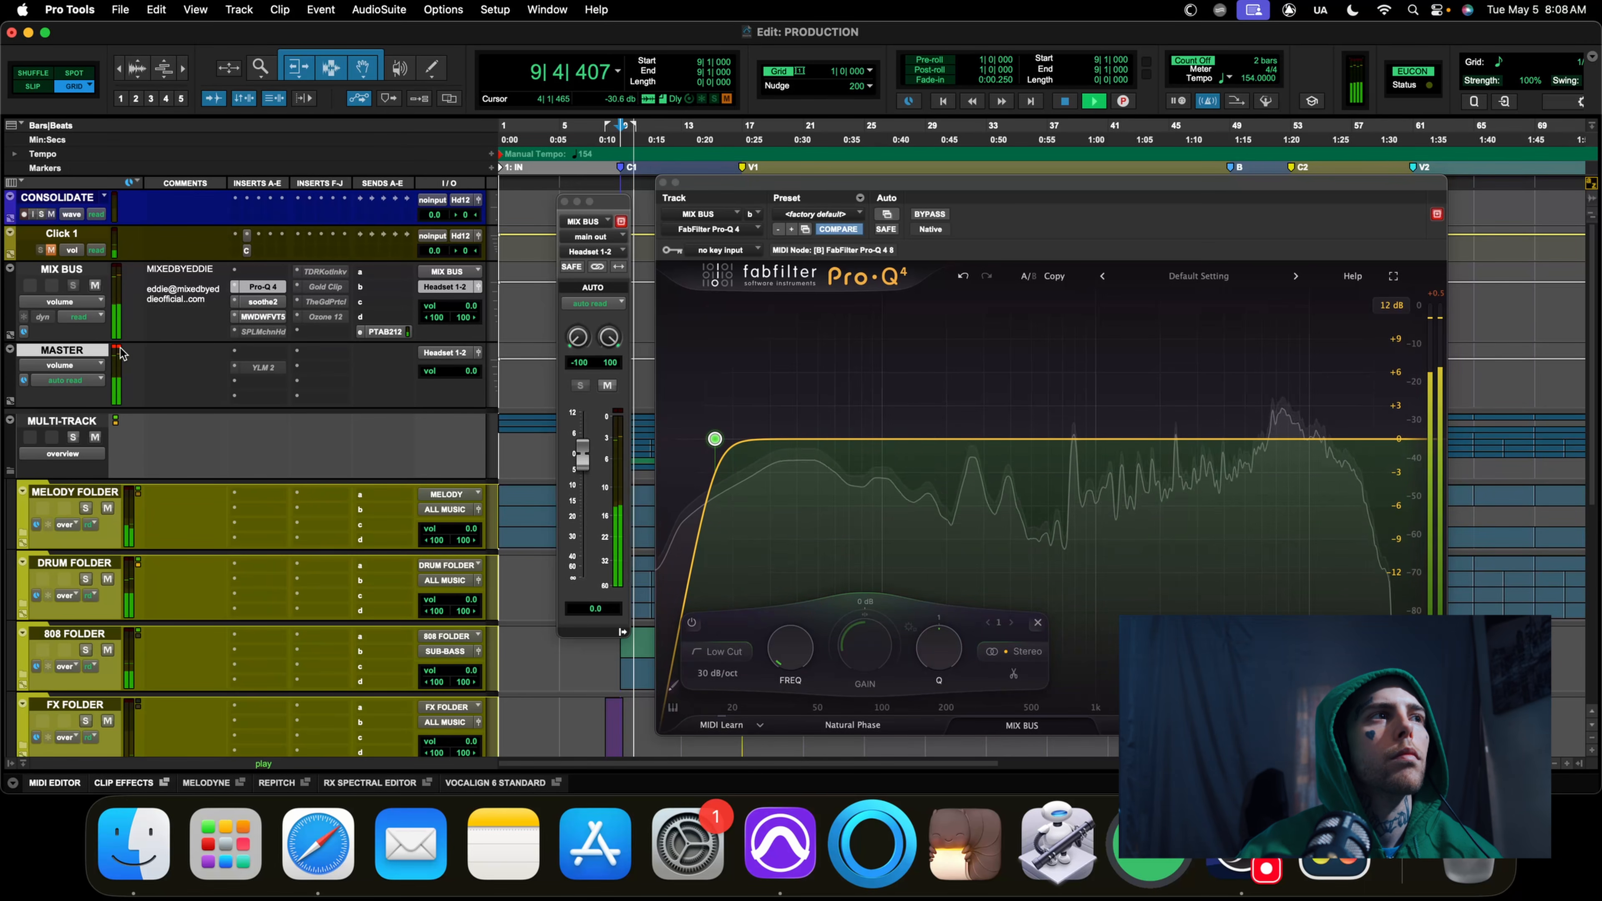
key("space")
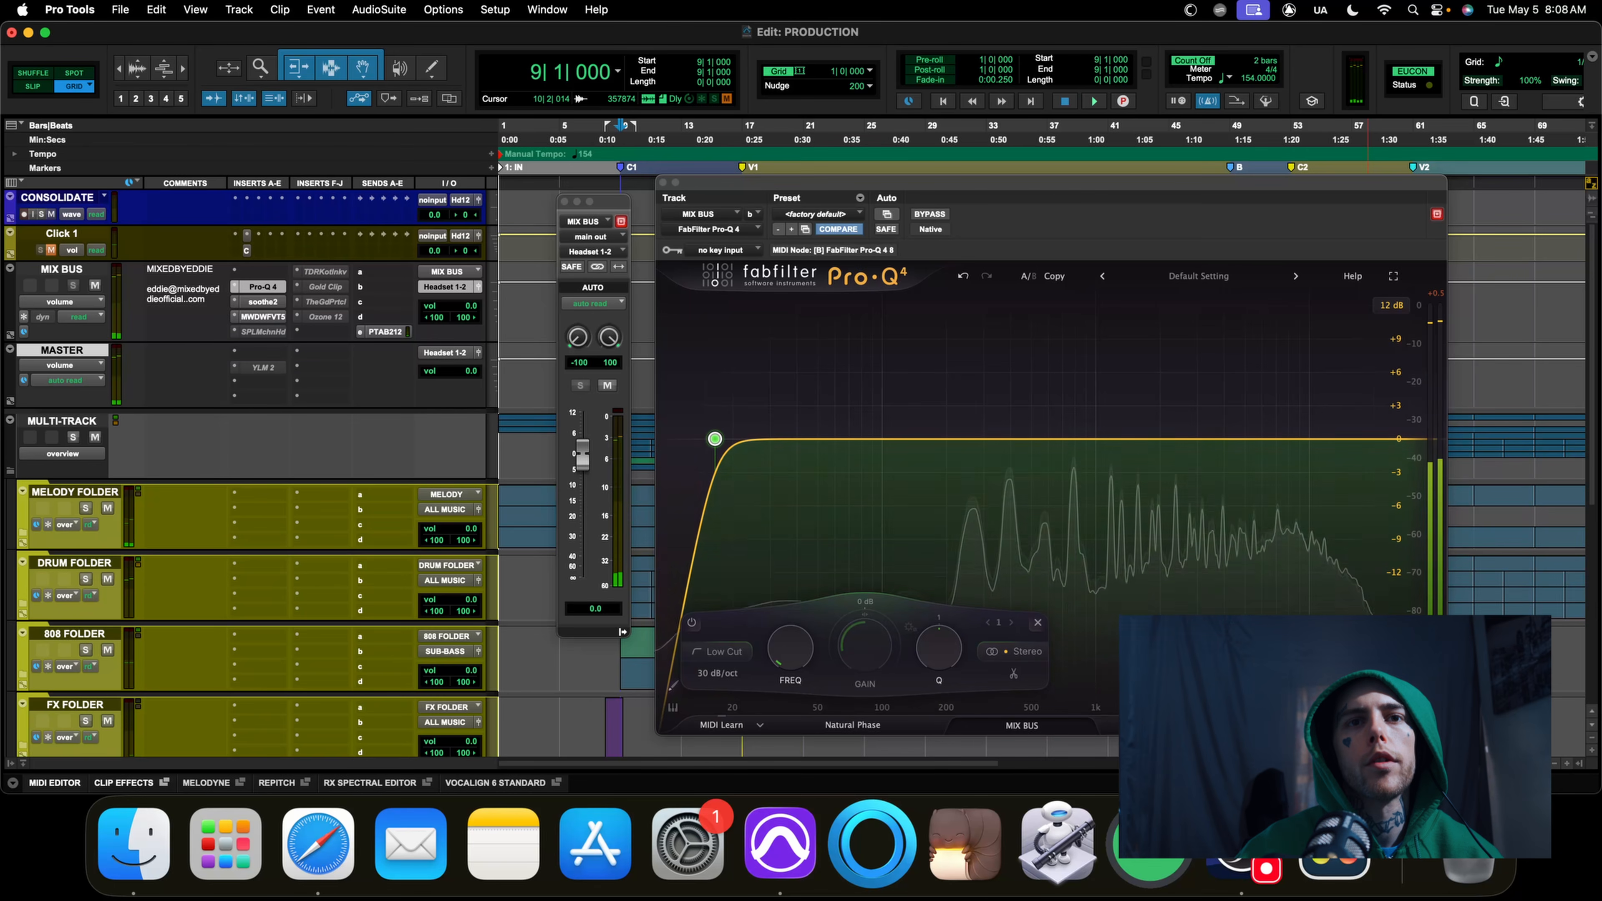
key("space")
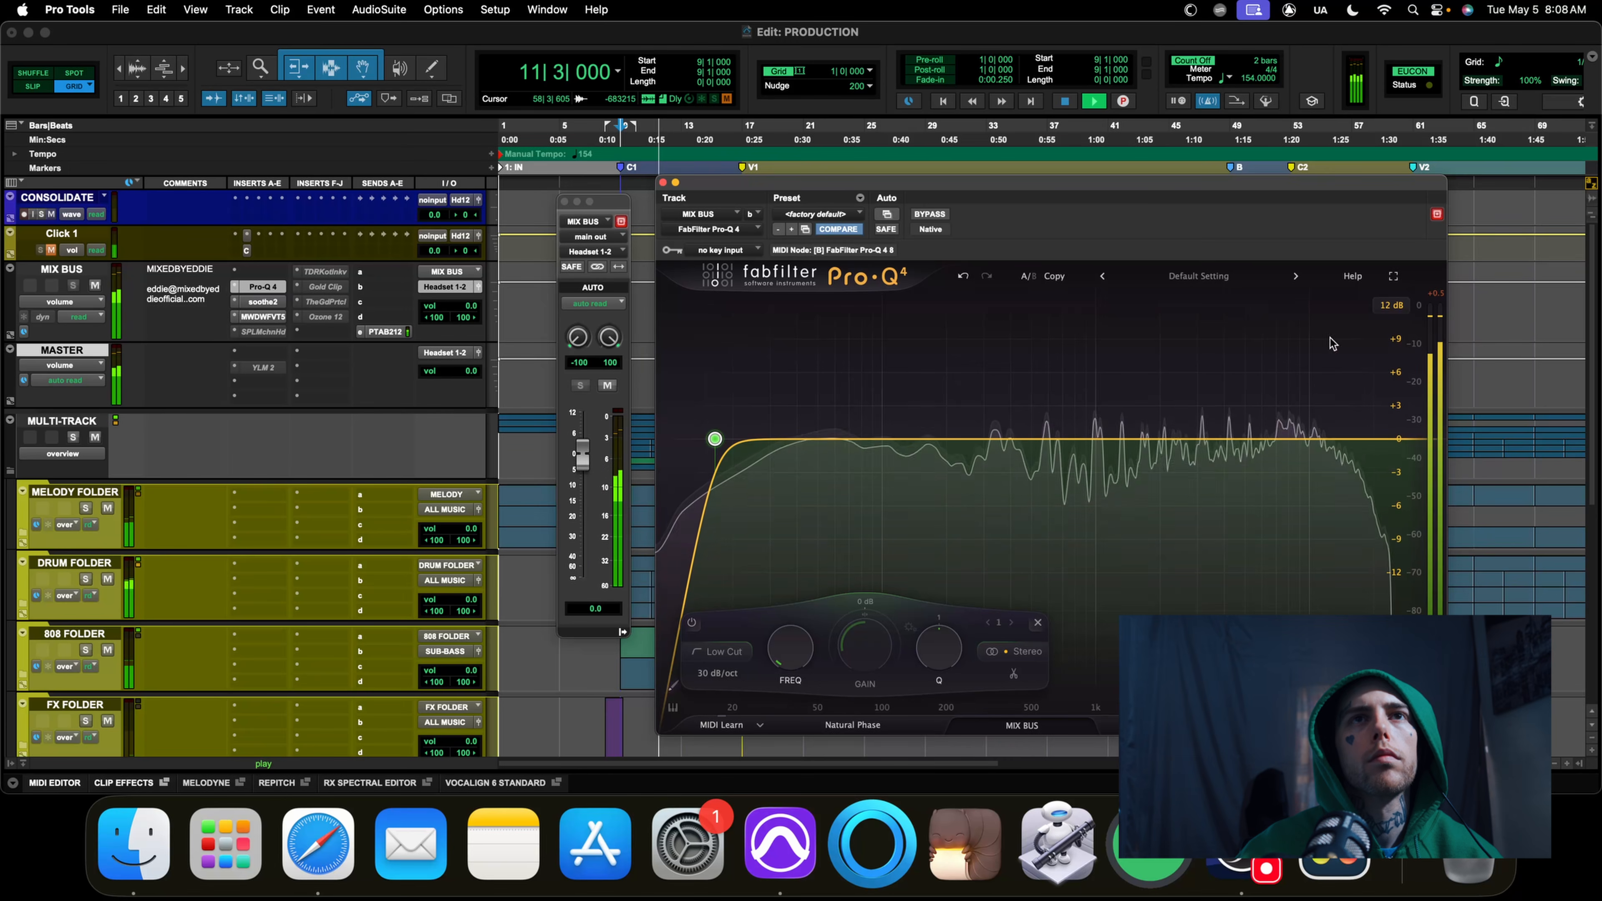
key("space")
left_click(662, 183)
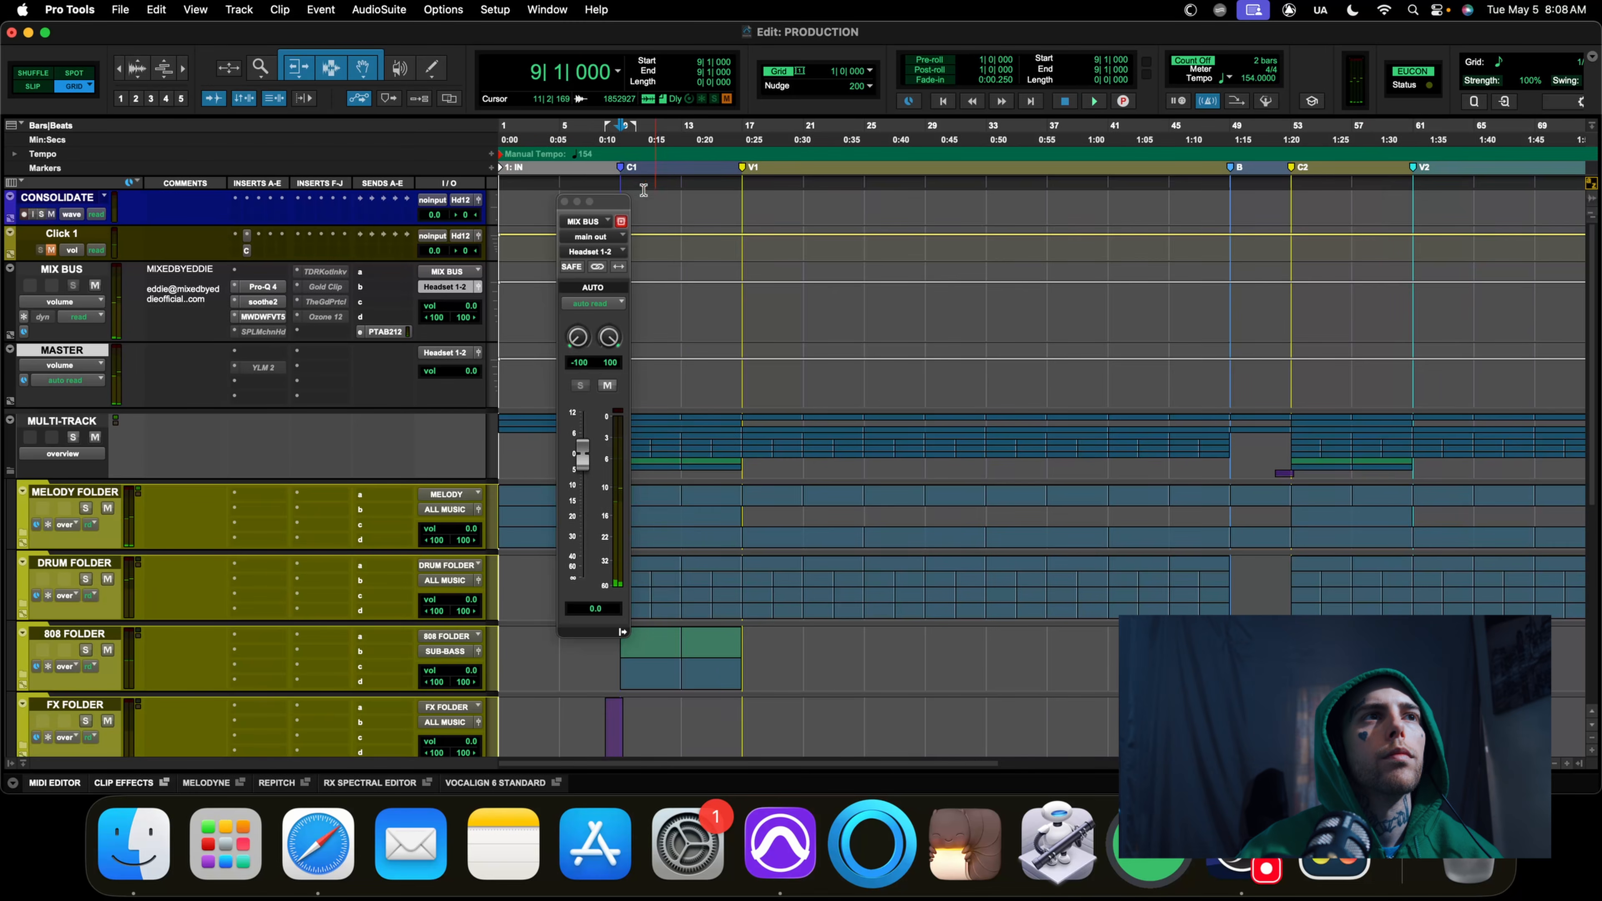
left_click(565, 202)
On the MIX BUS DW Fearn VT-5, set the 30 Hz low cut to about -2 dB and the 60 Hz low boost to about 3 dB
left_click(262, 316)
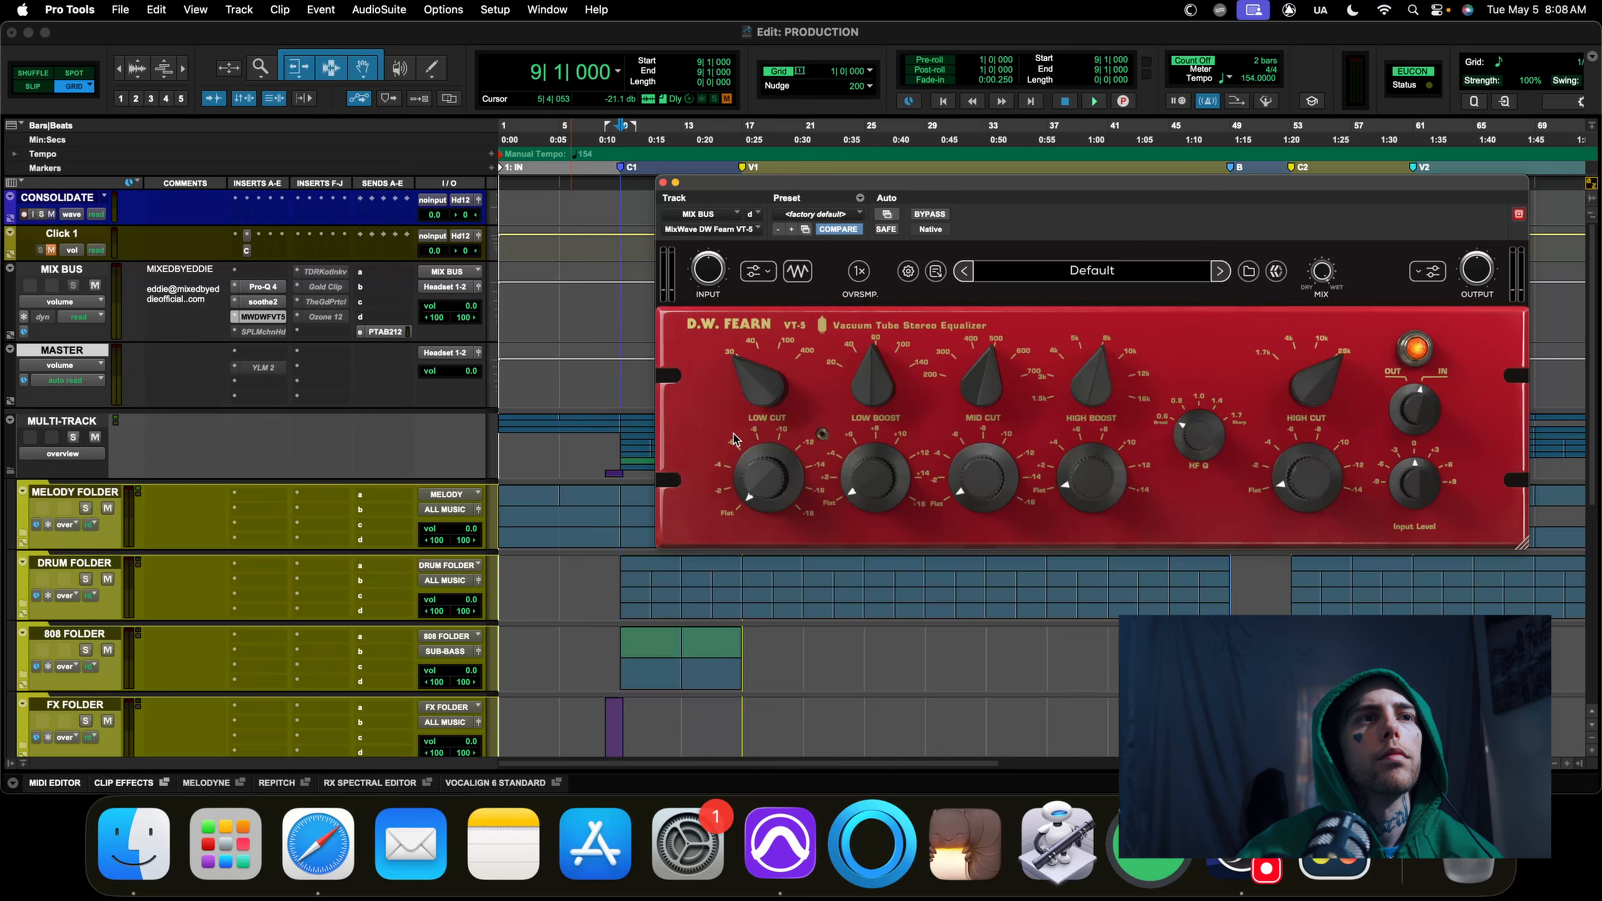
left_click_drag(762, 466, 761, 468)
mouse_move(346, 467)
left_mouse_down()
mouse_move(370, 413)
mouse_move(341, 534)
mouse_move(350, 499)
left_mouse_up()
mouse_move(483, 511)
left_mouse_down()
mouse_move(519, 425)
mouse_move(512, 514)
left_mouse_up()
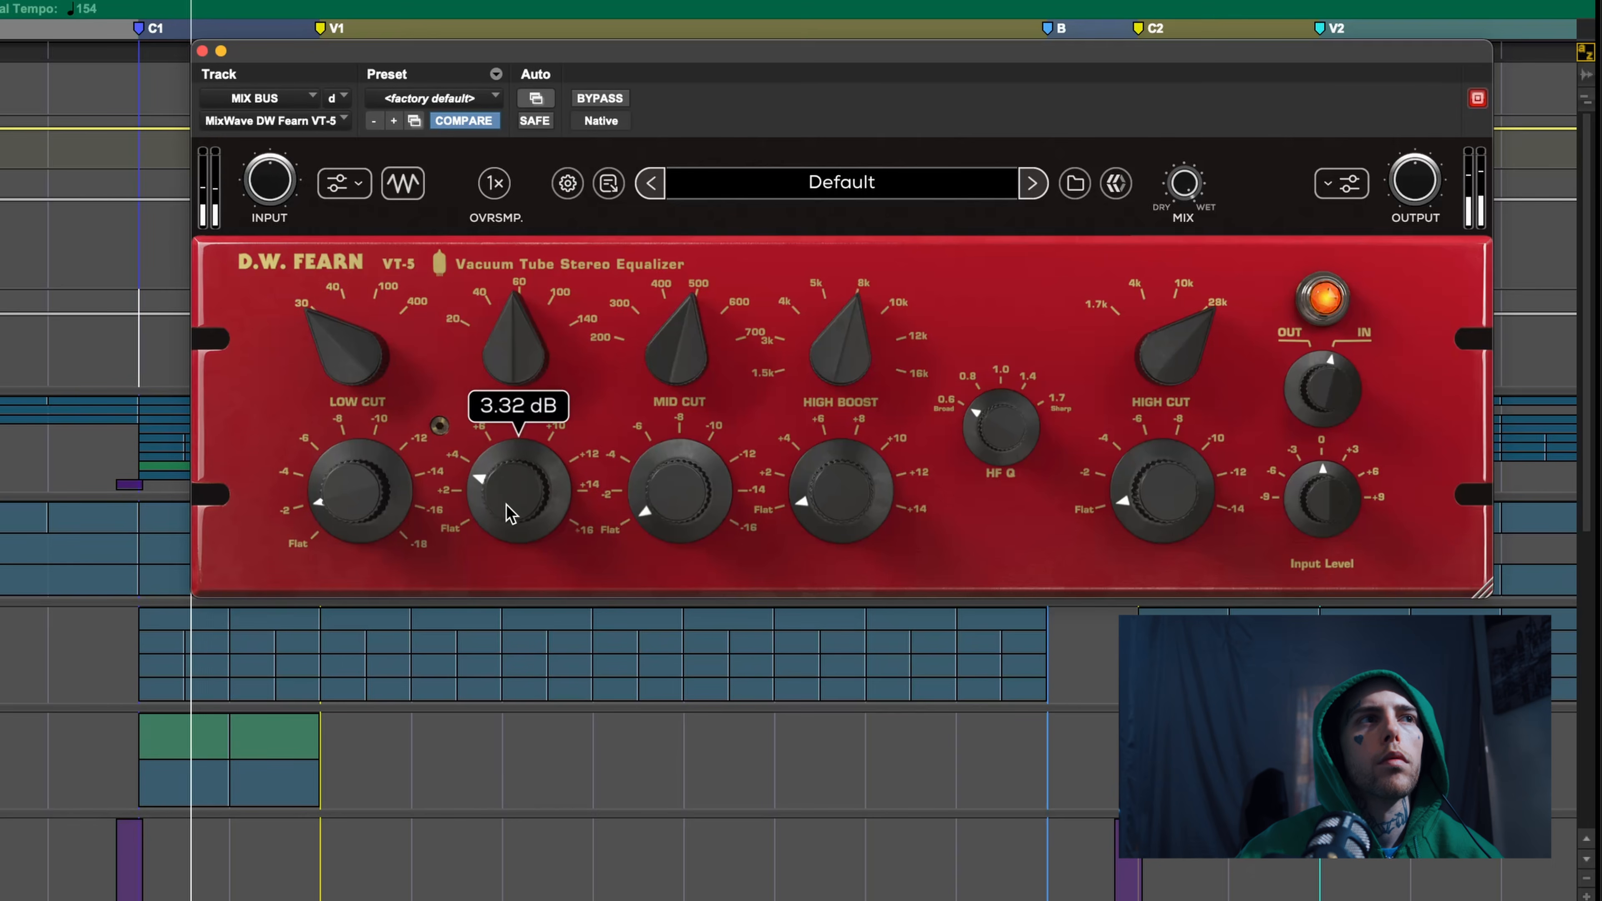
key("space")
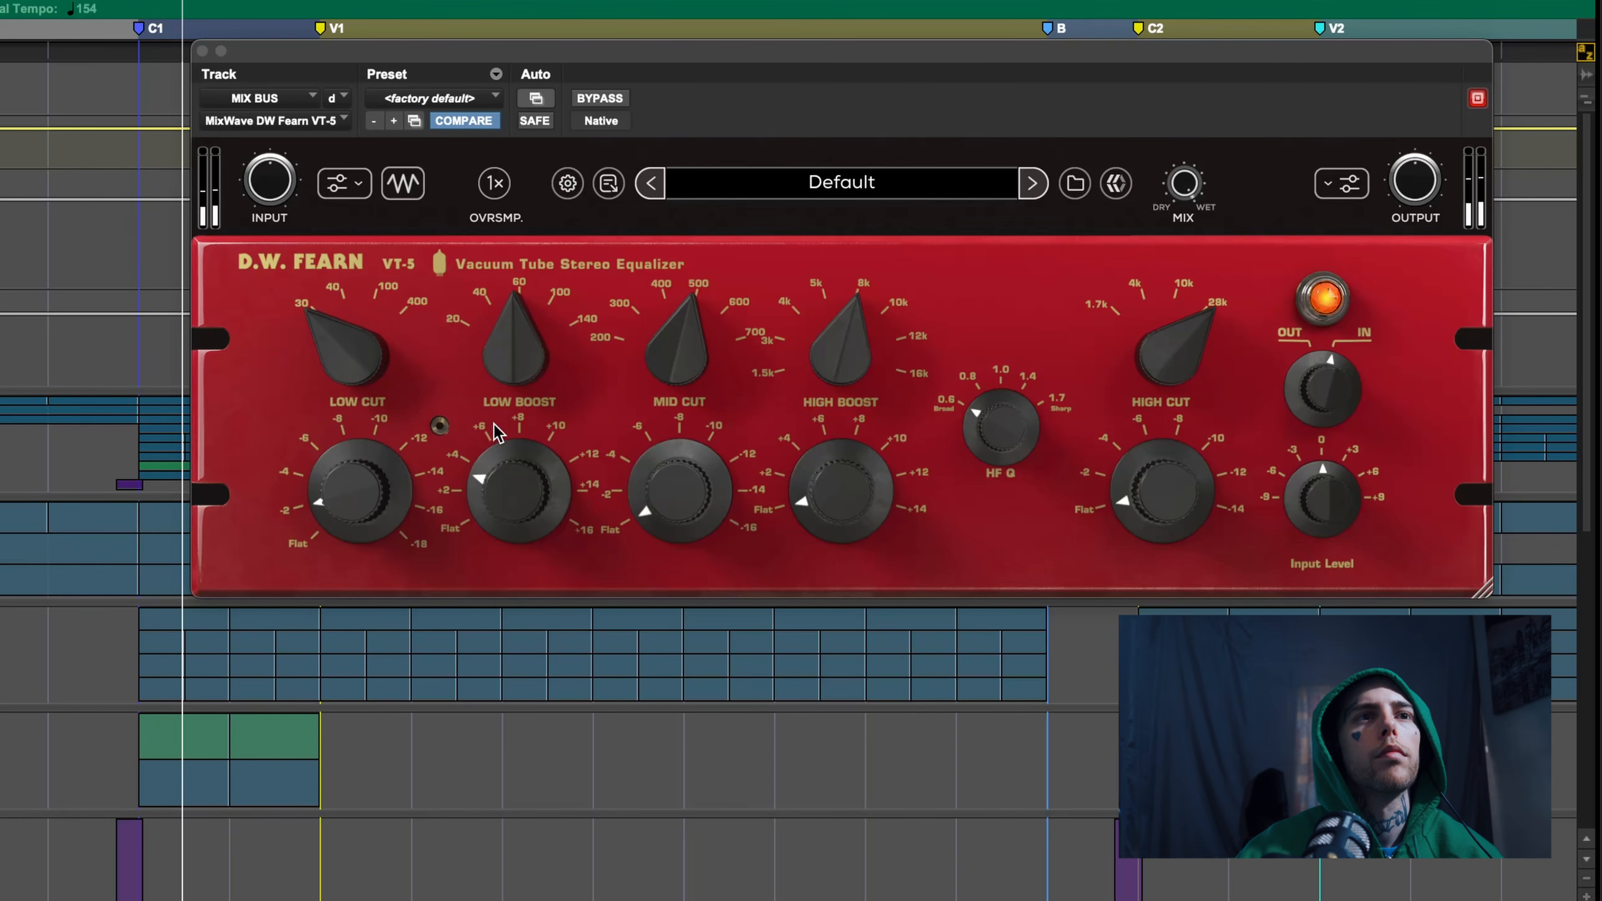
left_click_drag(518, 477, 514, 491)
key("space")
key("space")
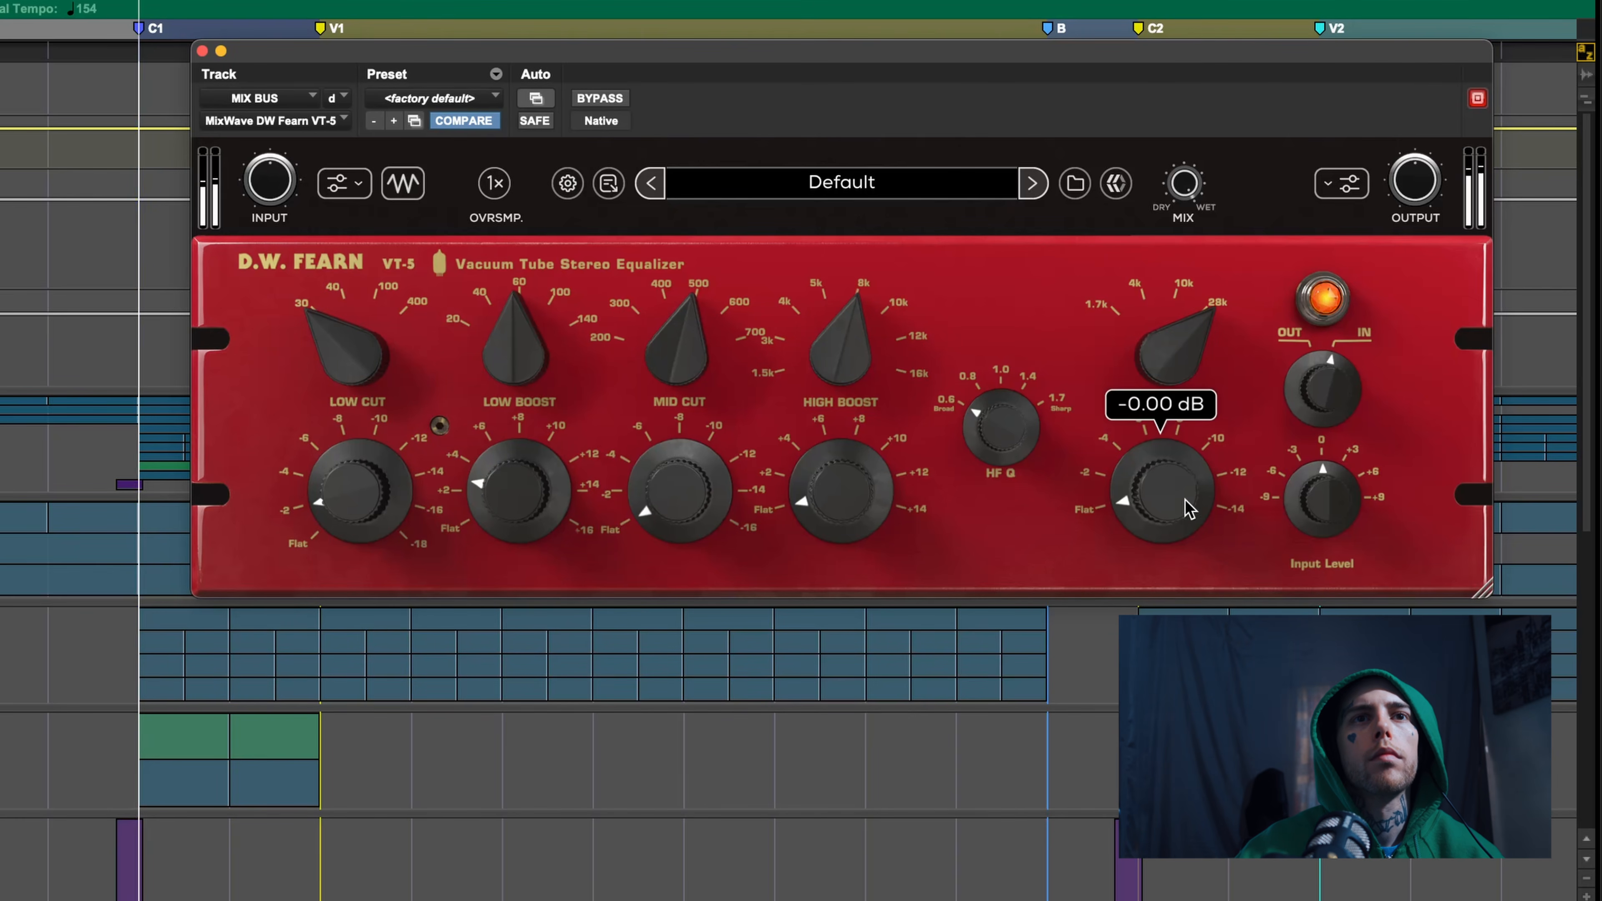
Set the VT-5 high cut at 28k to about -4 dB and its oversampling to 2x, finishing with the equalizer closed
left_click_drag(1189, 508, 1155, 422)
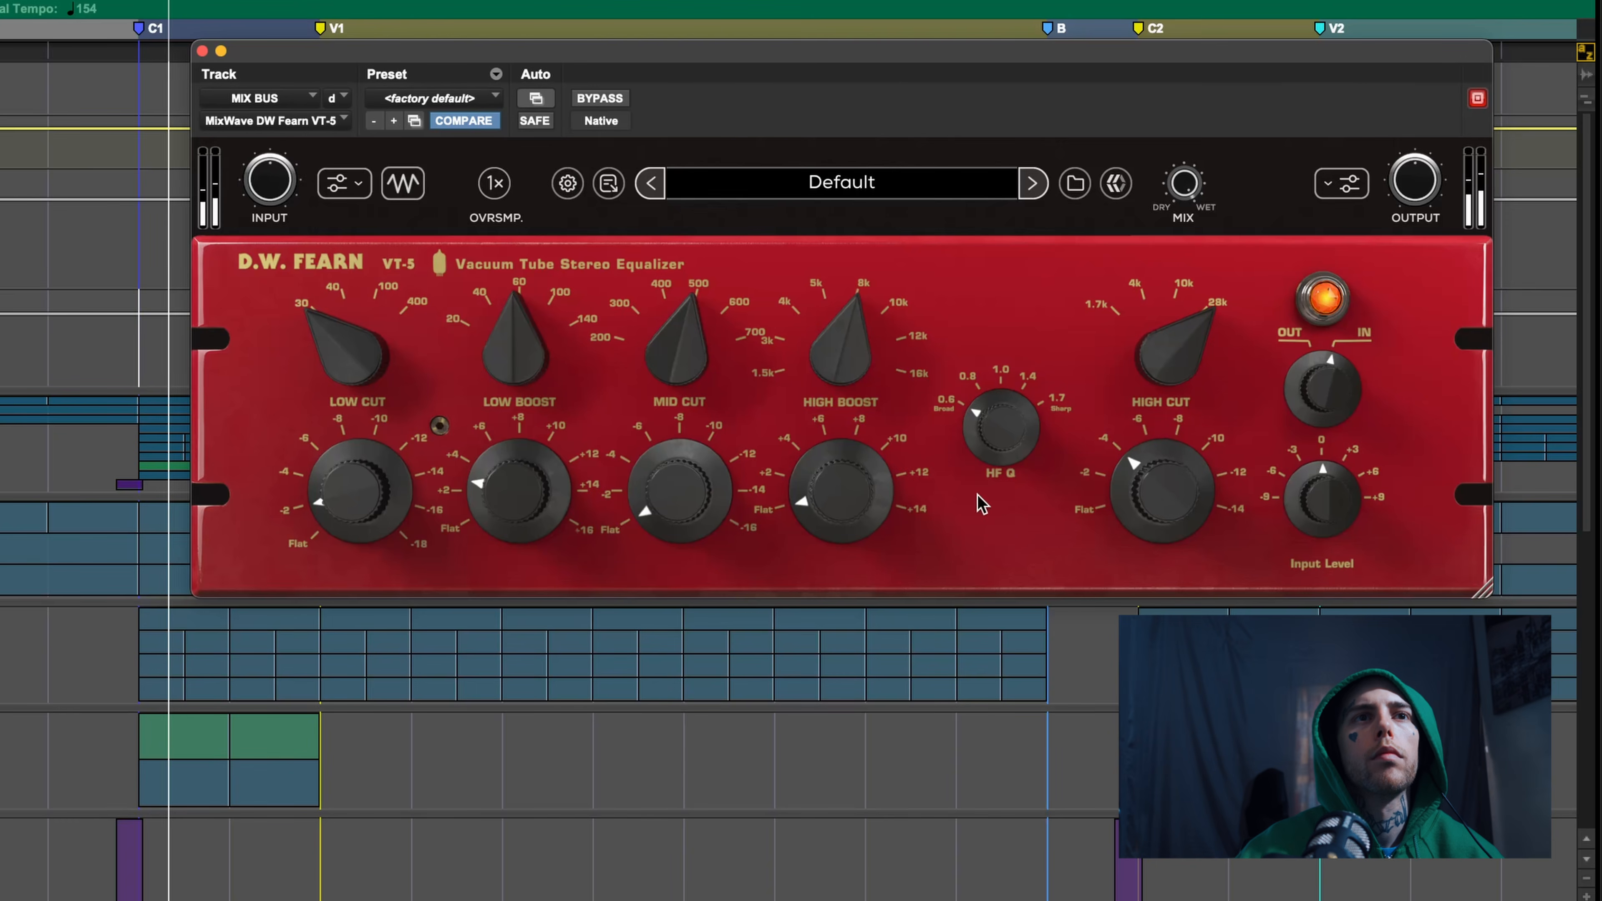
left_click(496, 184)
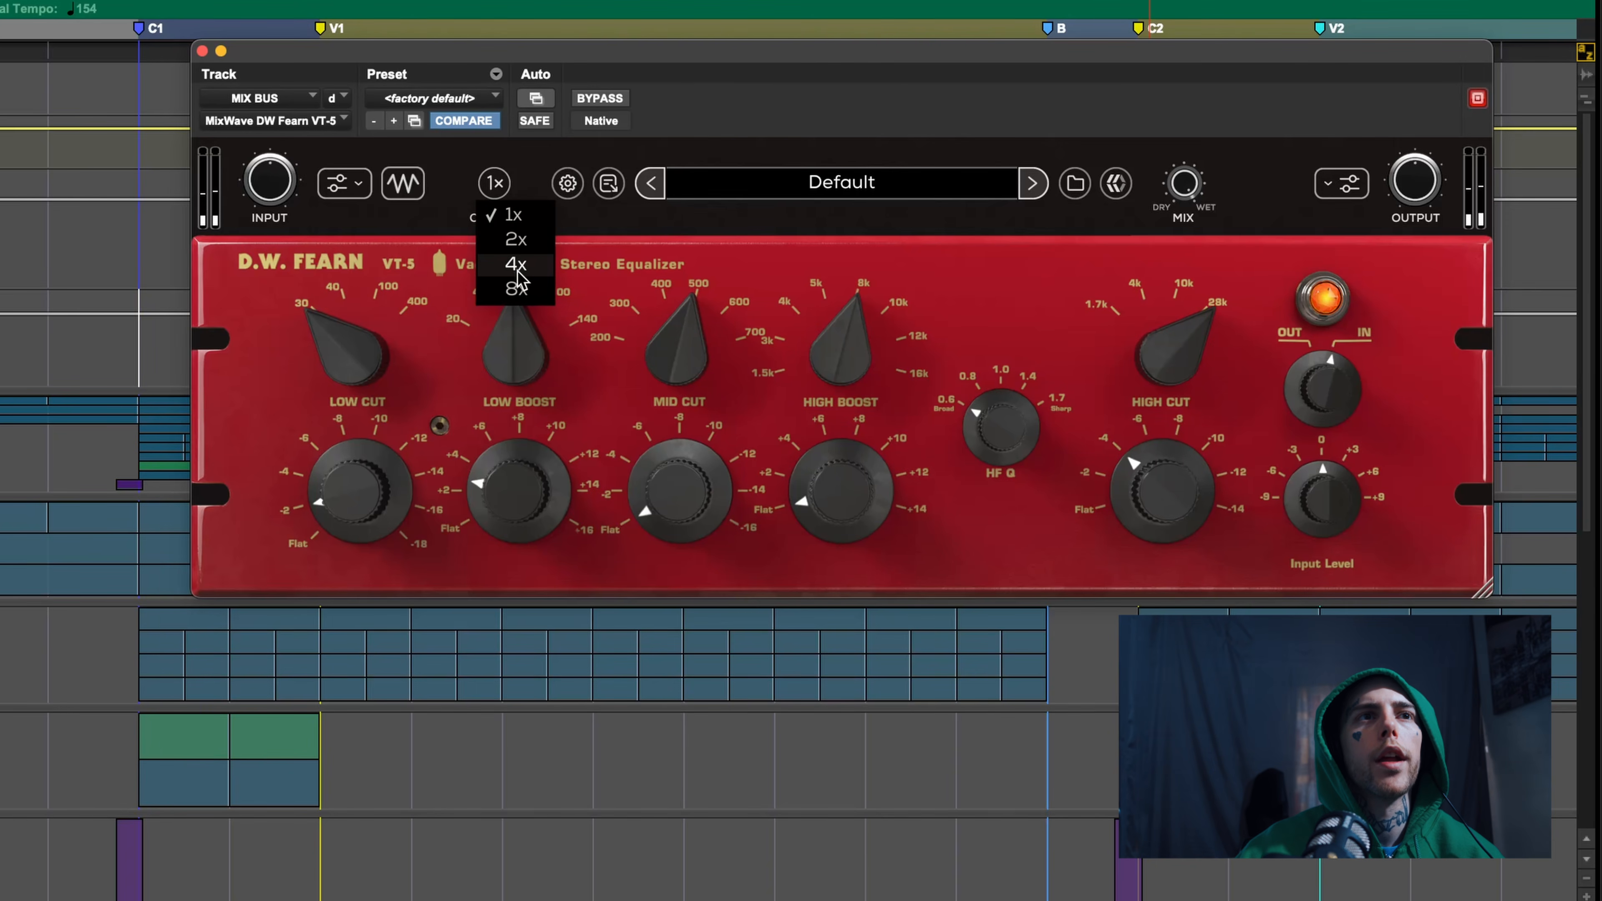
left_click(516, 243)
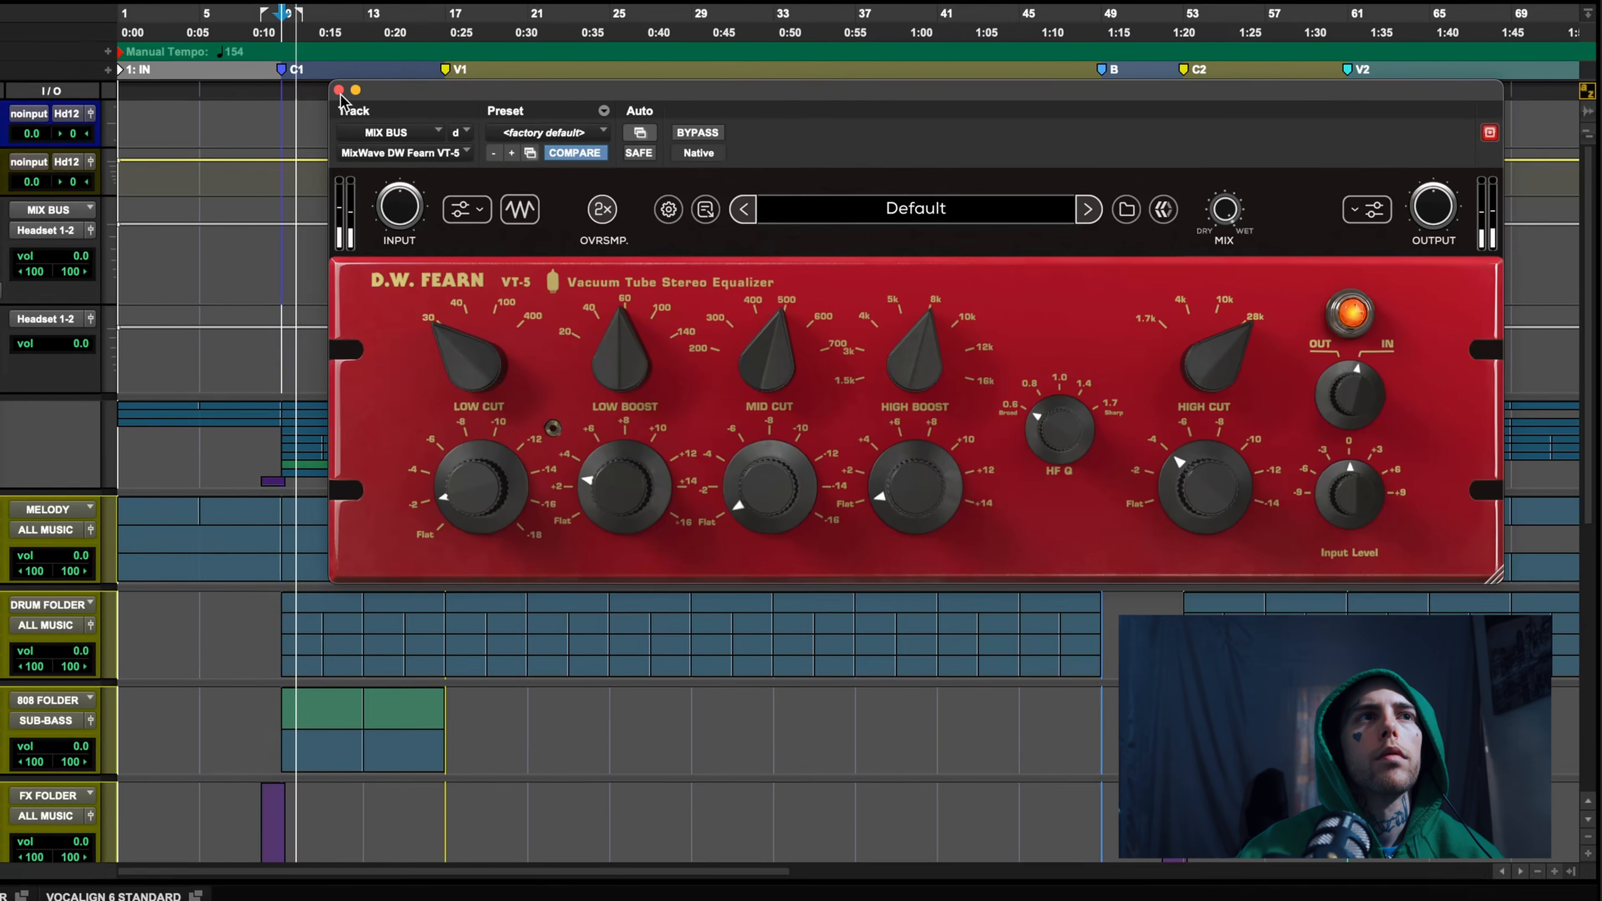
left_click(339, 91)
key("space")
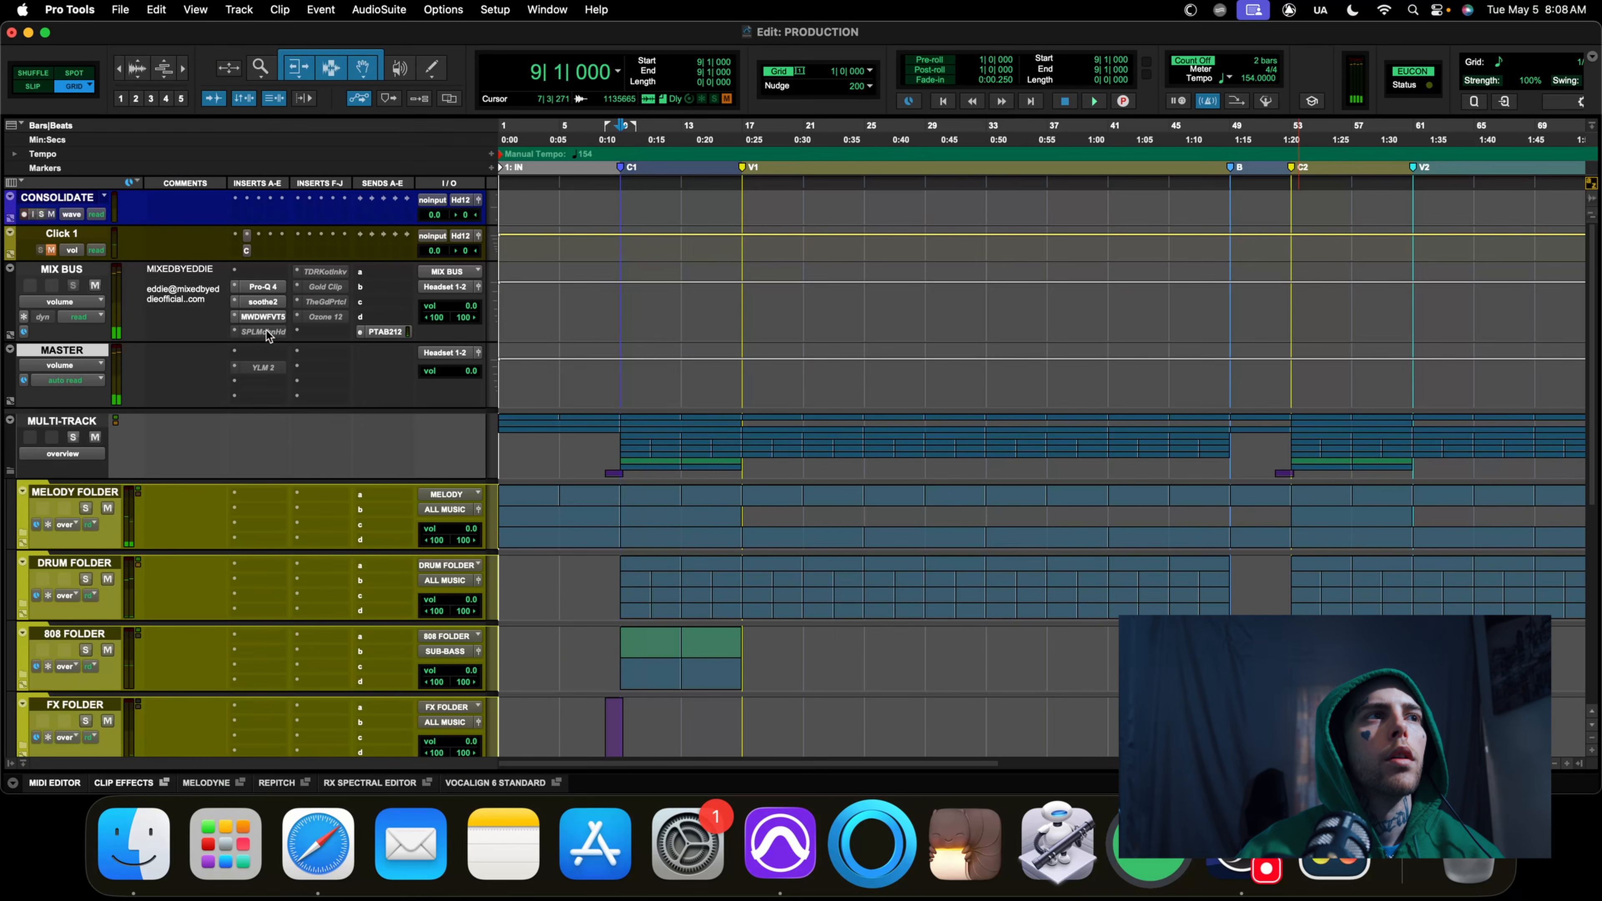
Activate SPL Machine Head on the MIX BUS and compare it bypassed and engaged during playback, leaving it engaged
right_click(265, 333)
left_click(290, 351)
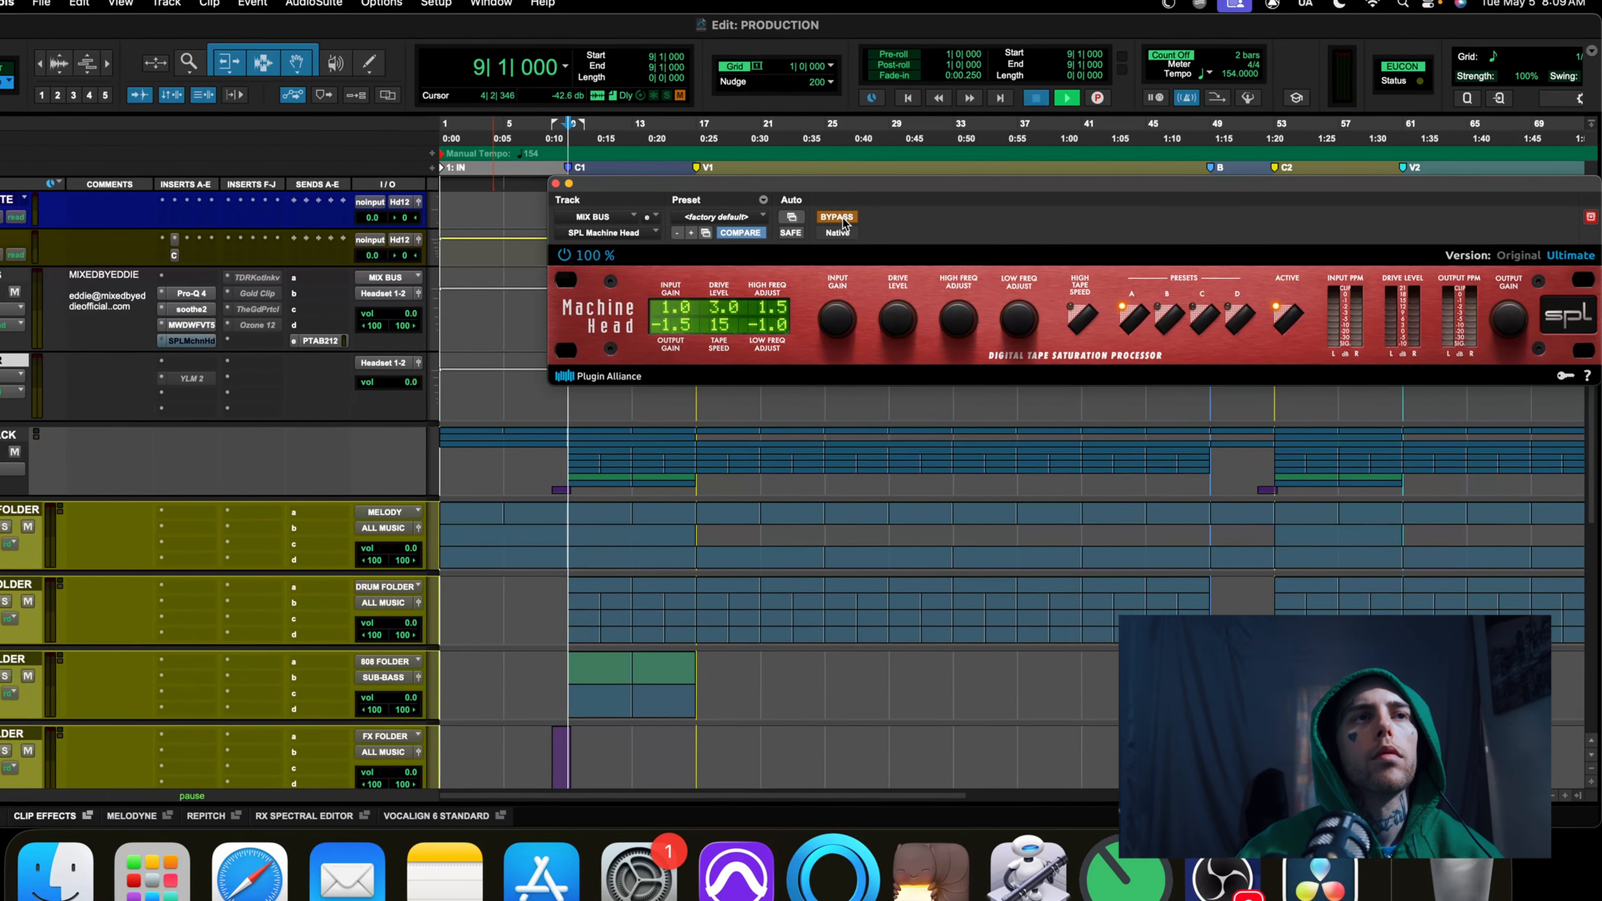
key("space")
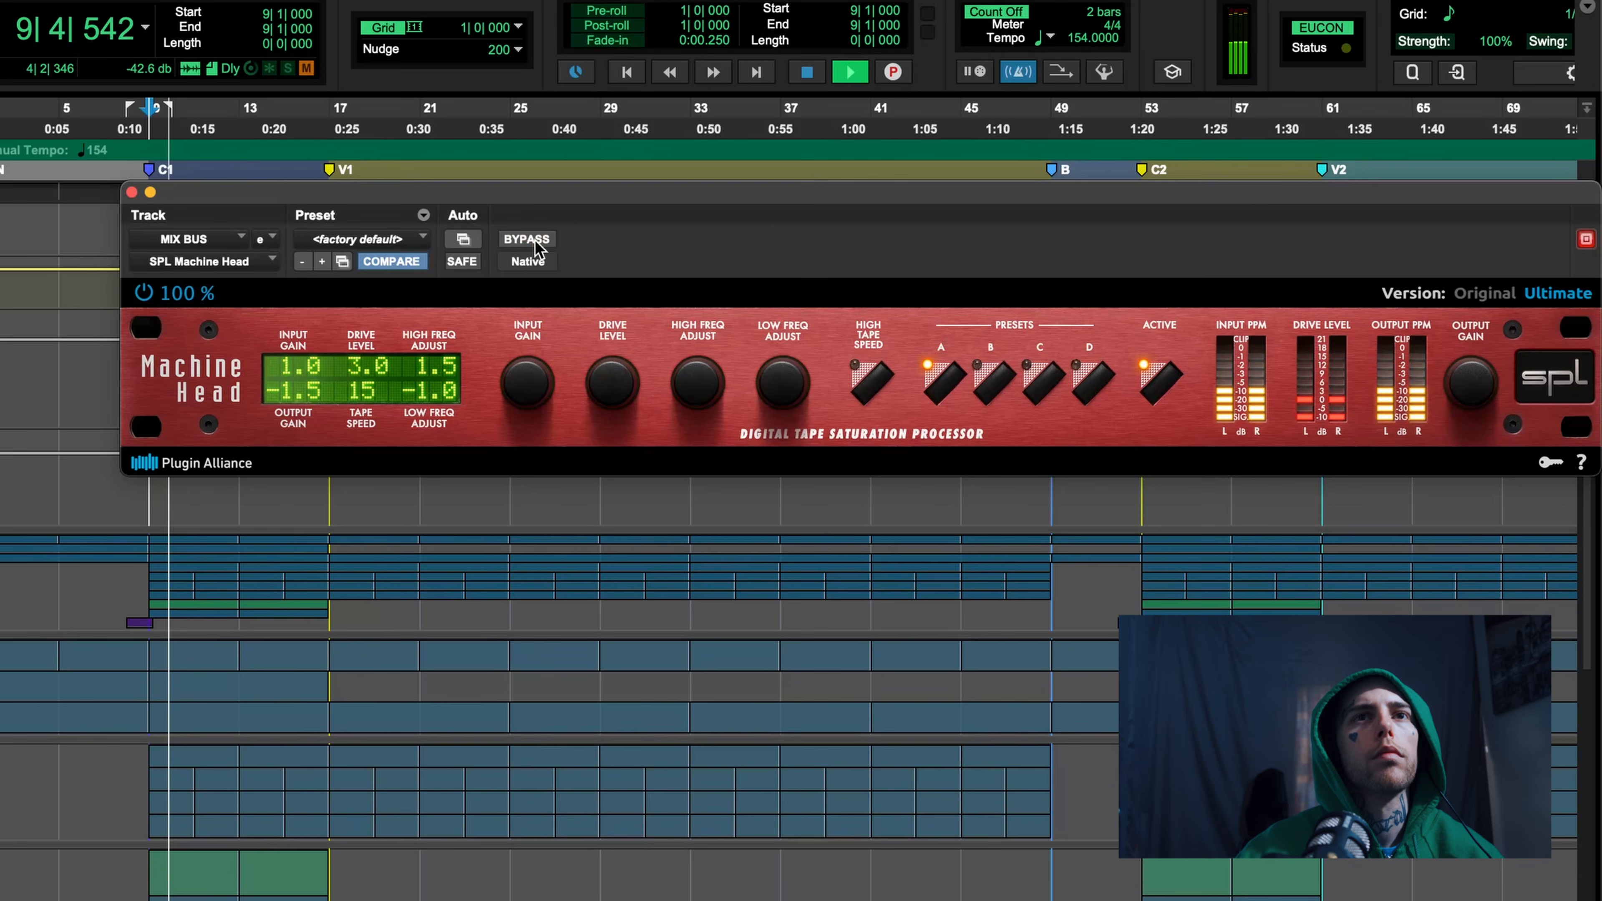
left_click(534, 240)
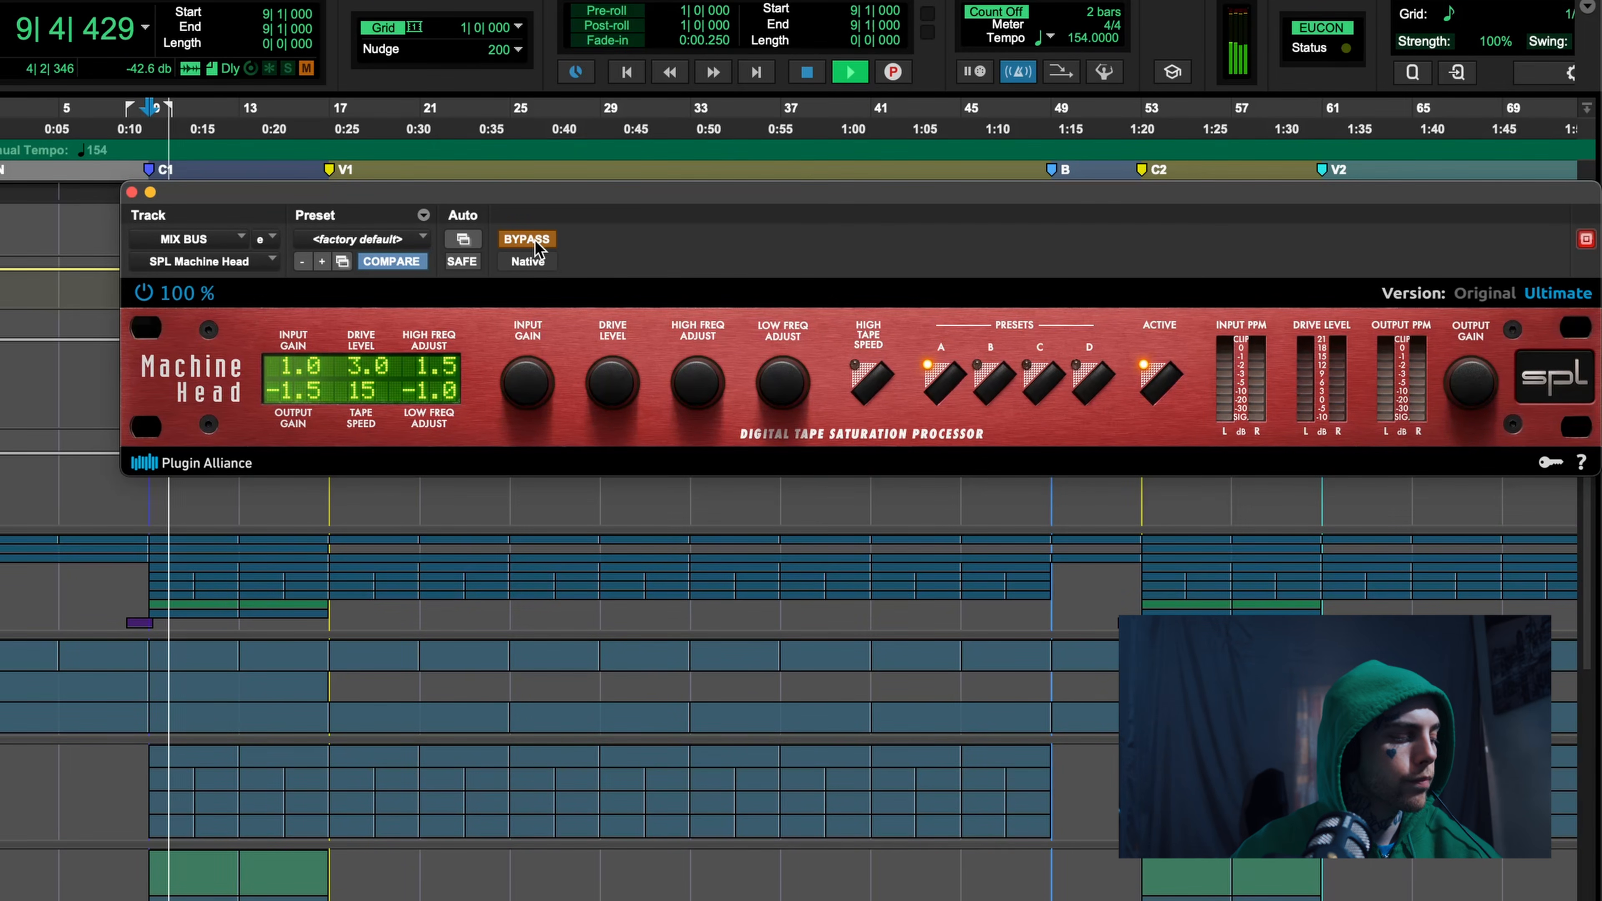
left_click(534, 240)
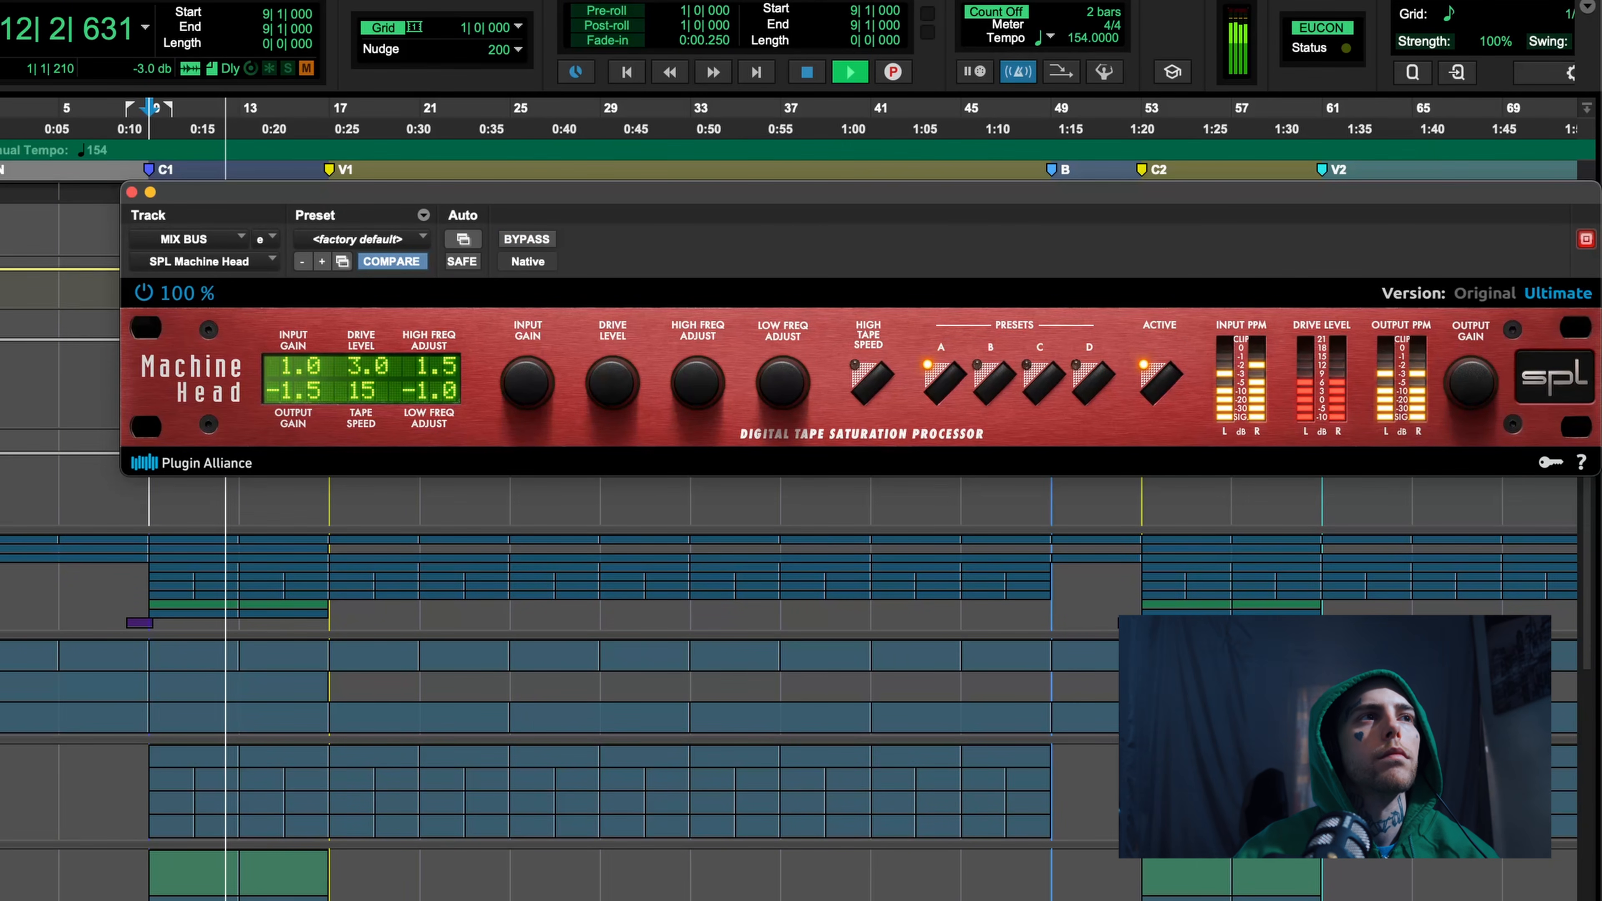
key("space")
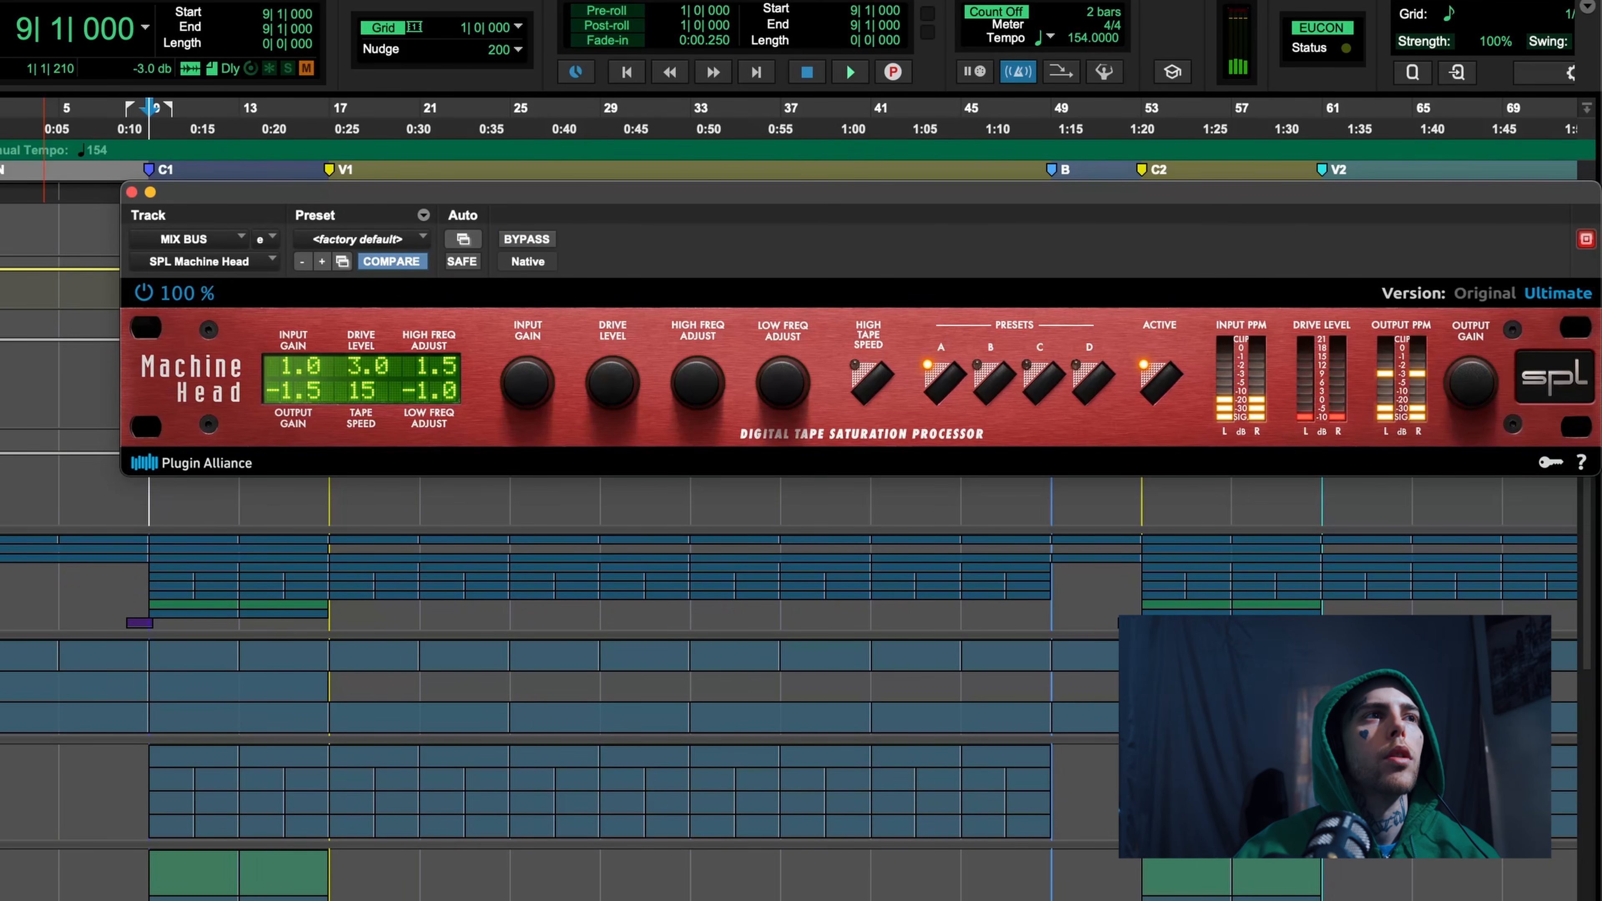
Activate TDR Kotelnikov on the MIX BUS and set its threshold to -15.2 dB while auditioning the chorus
left_click(0, 431)
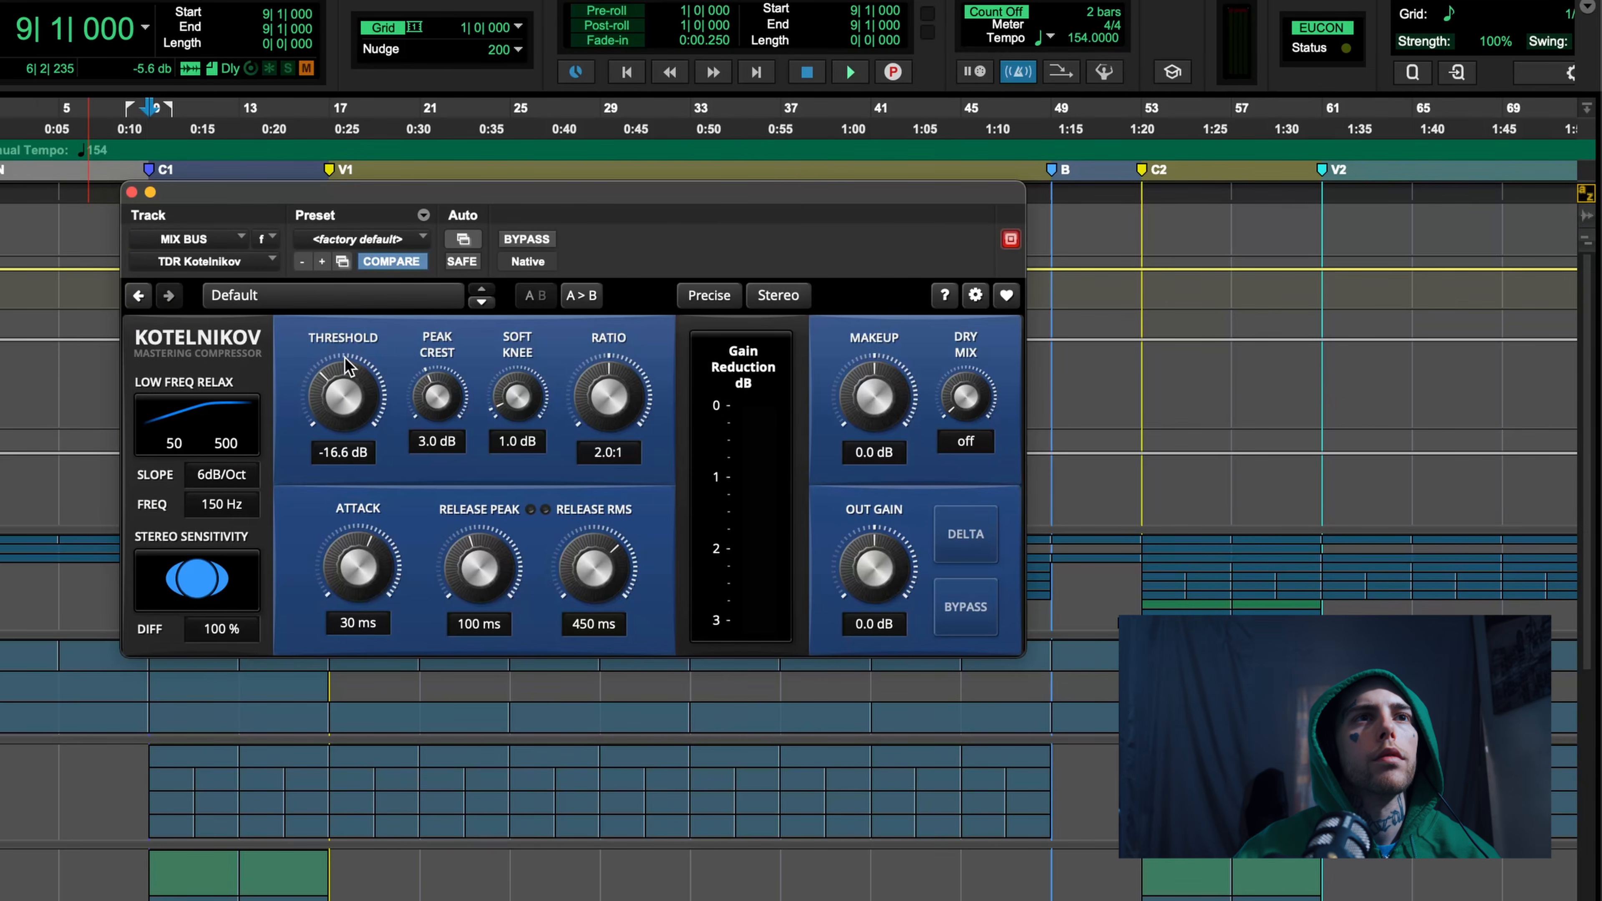
key("space")
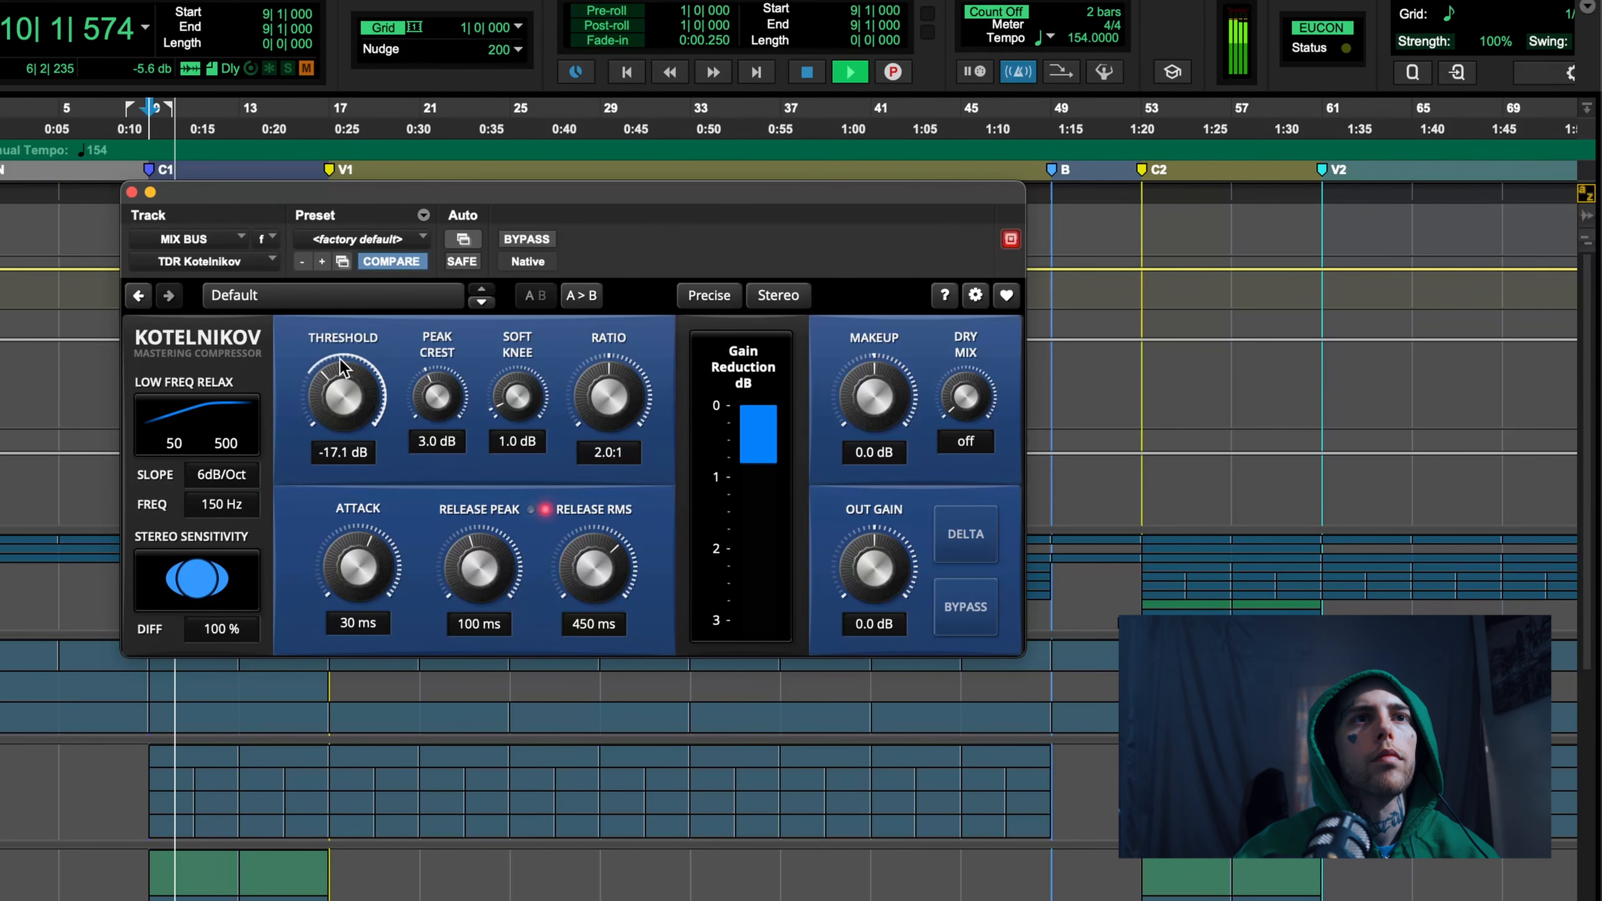
key("space")
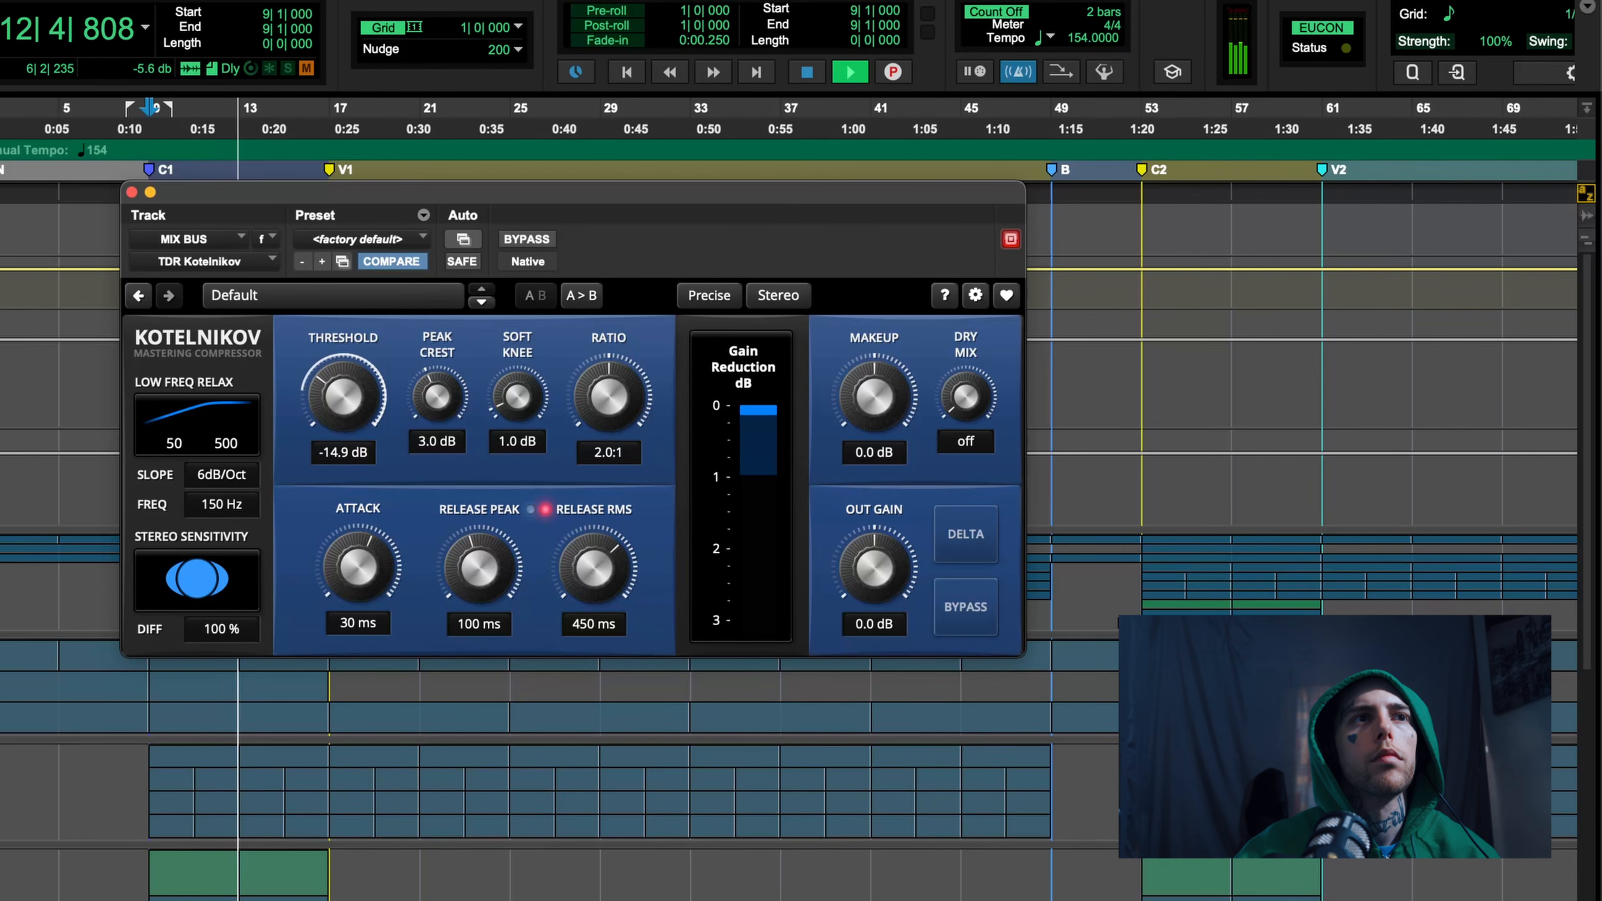
left_click_drag(340, 401, 340, 406)
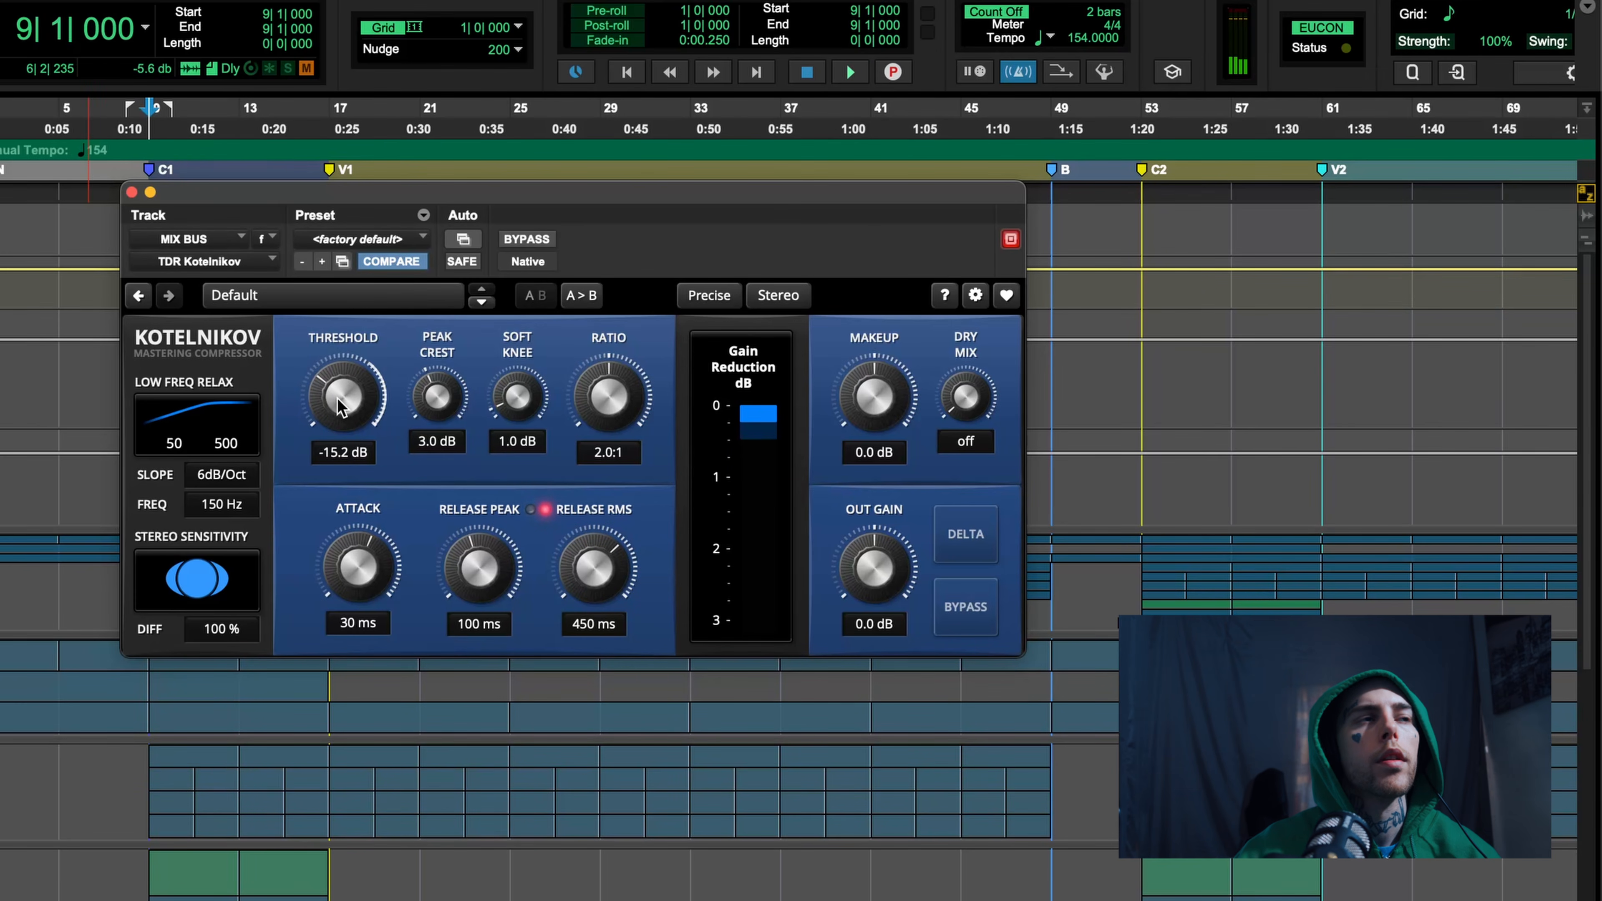
key("space")
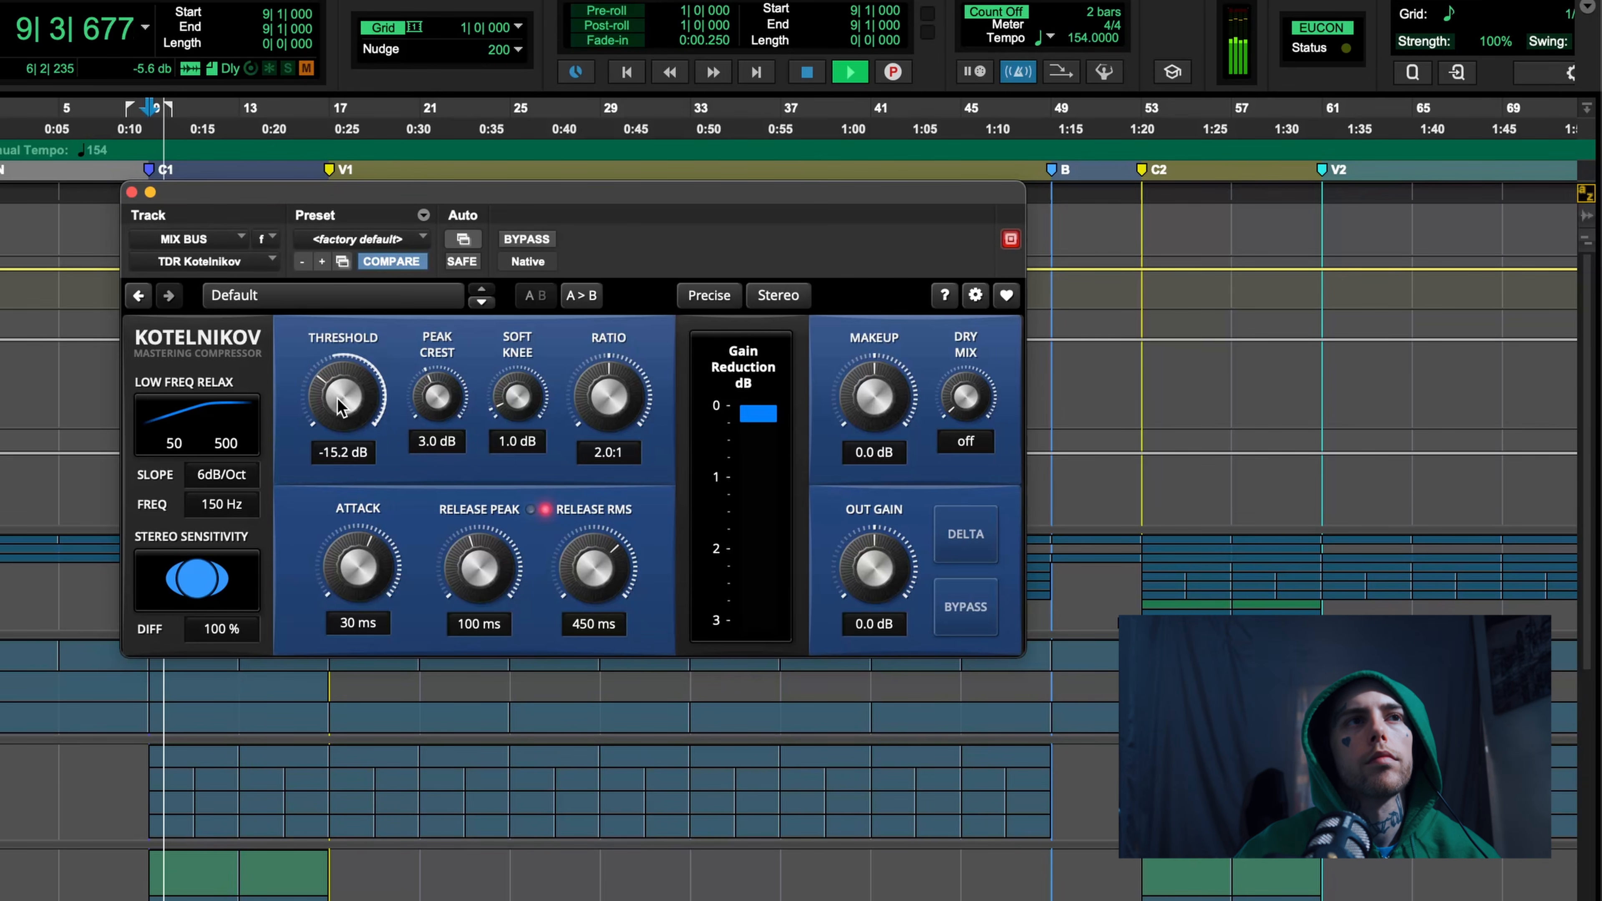
key("space")
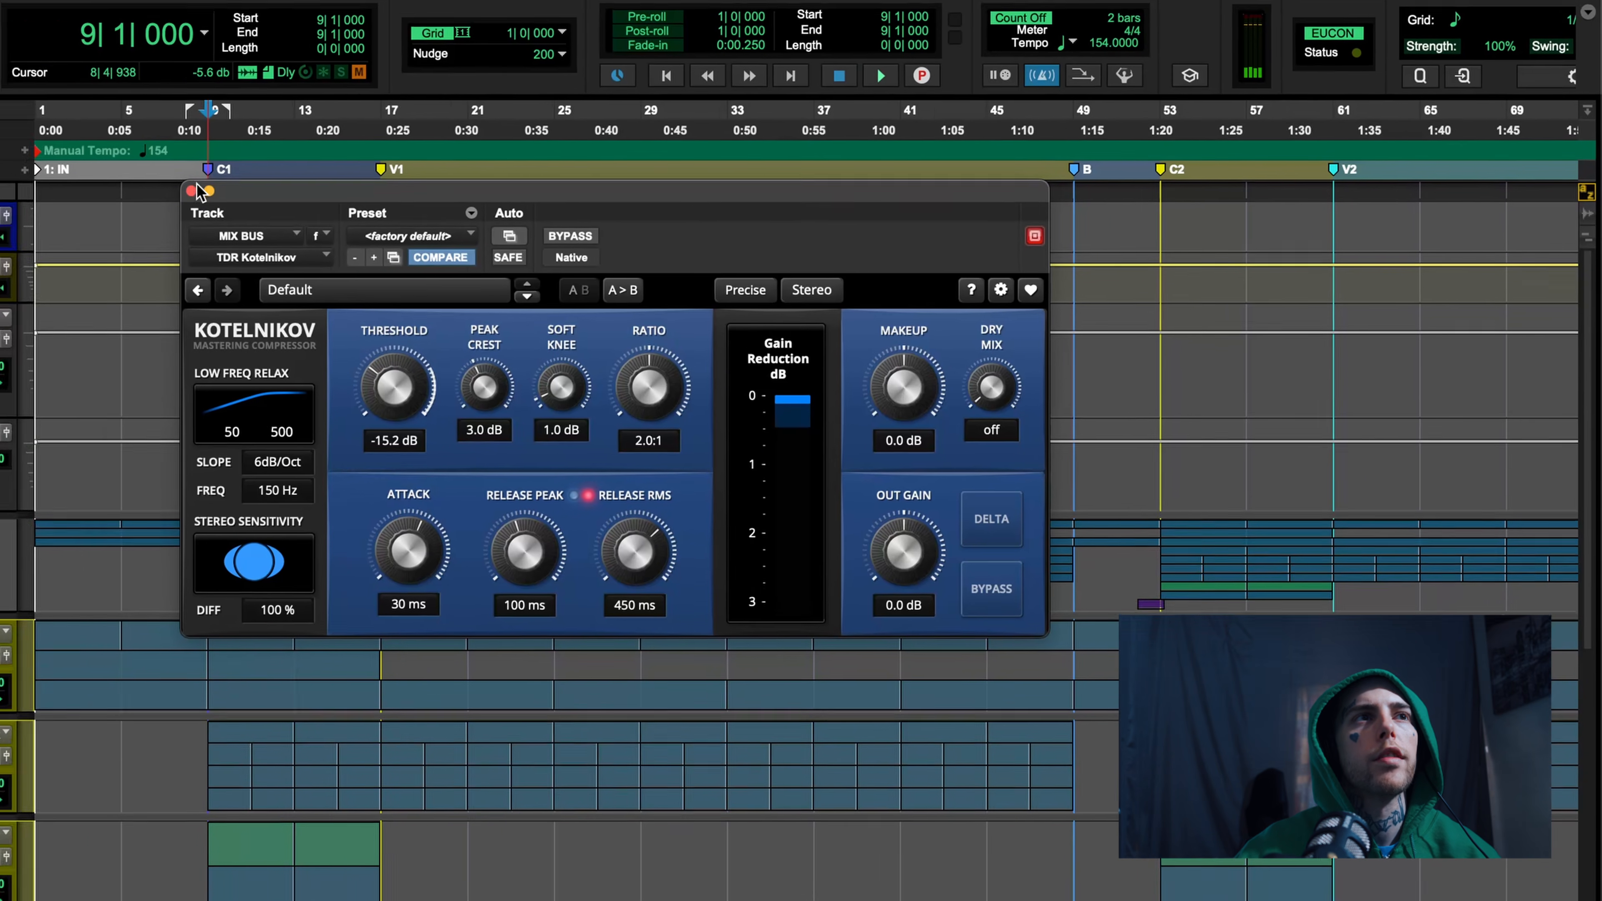
left_click(192, 191)
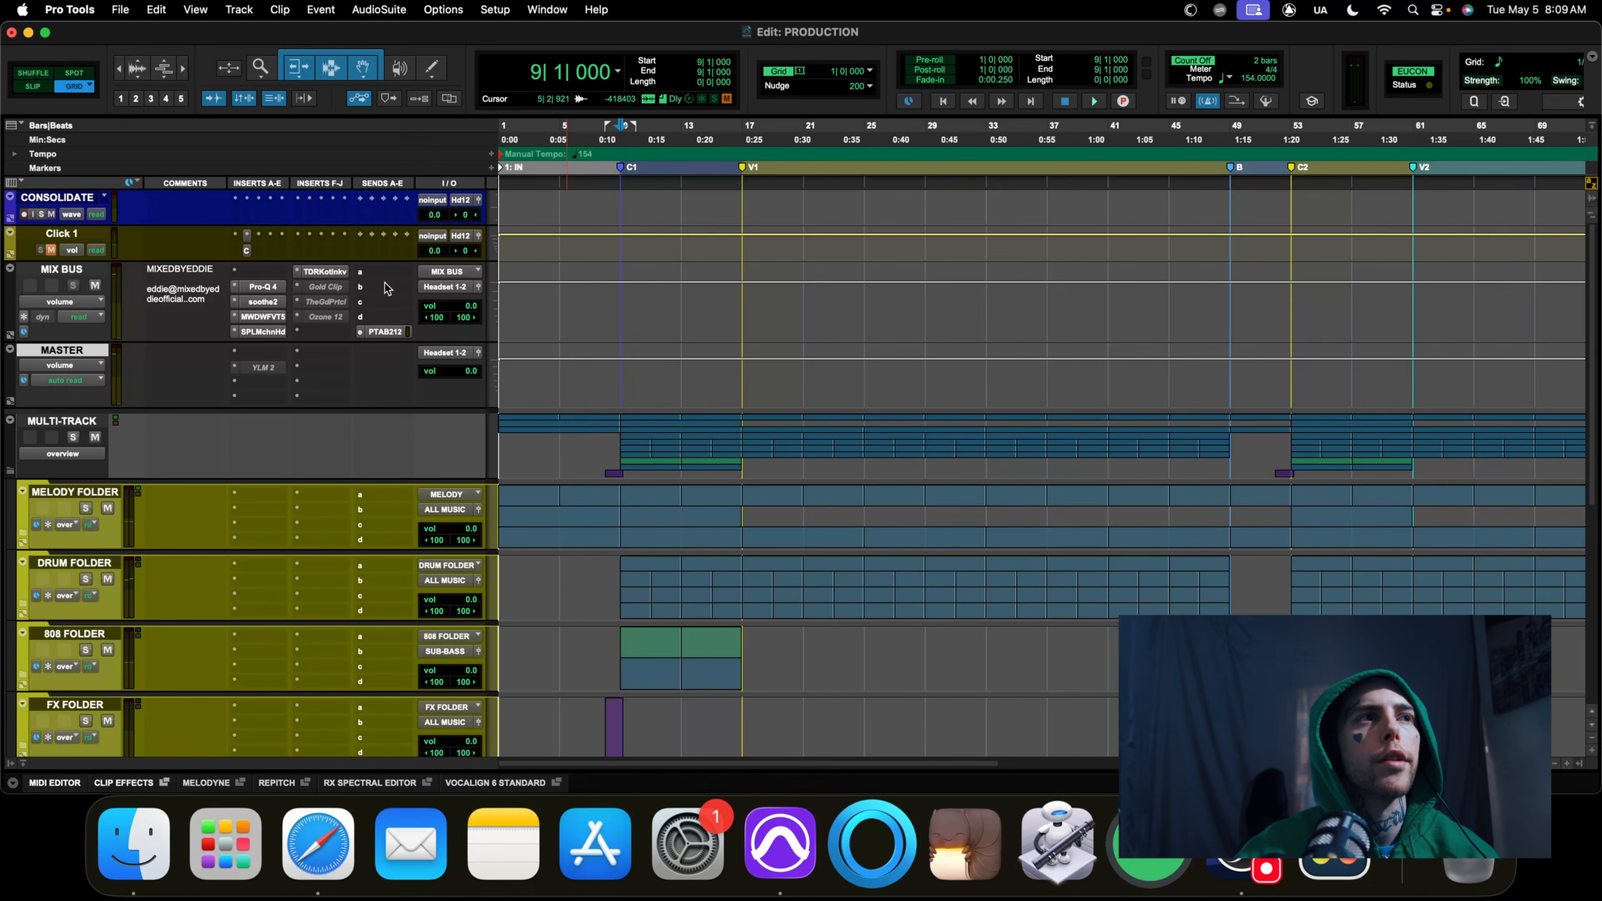
Activate Gold Clip on the MIX BUS and lower its ceiling to -4.2 dB during playback
right_click(326, 290)
left_click(339, 307)
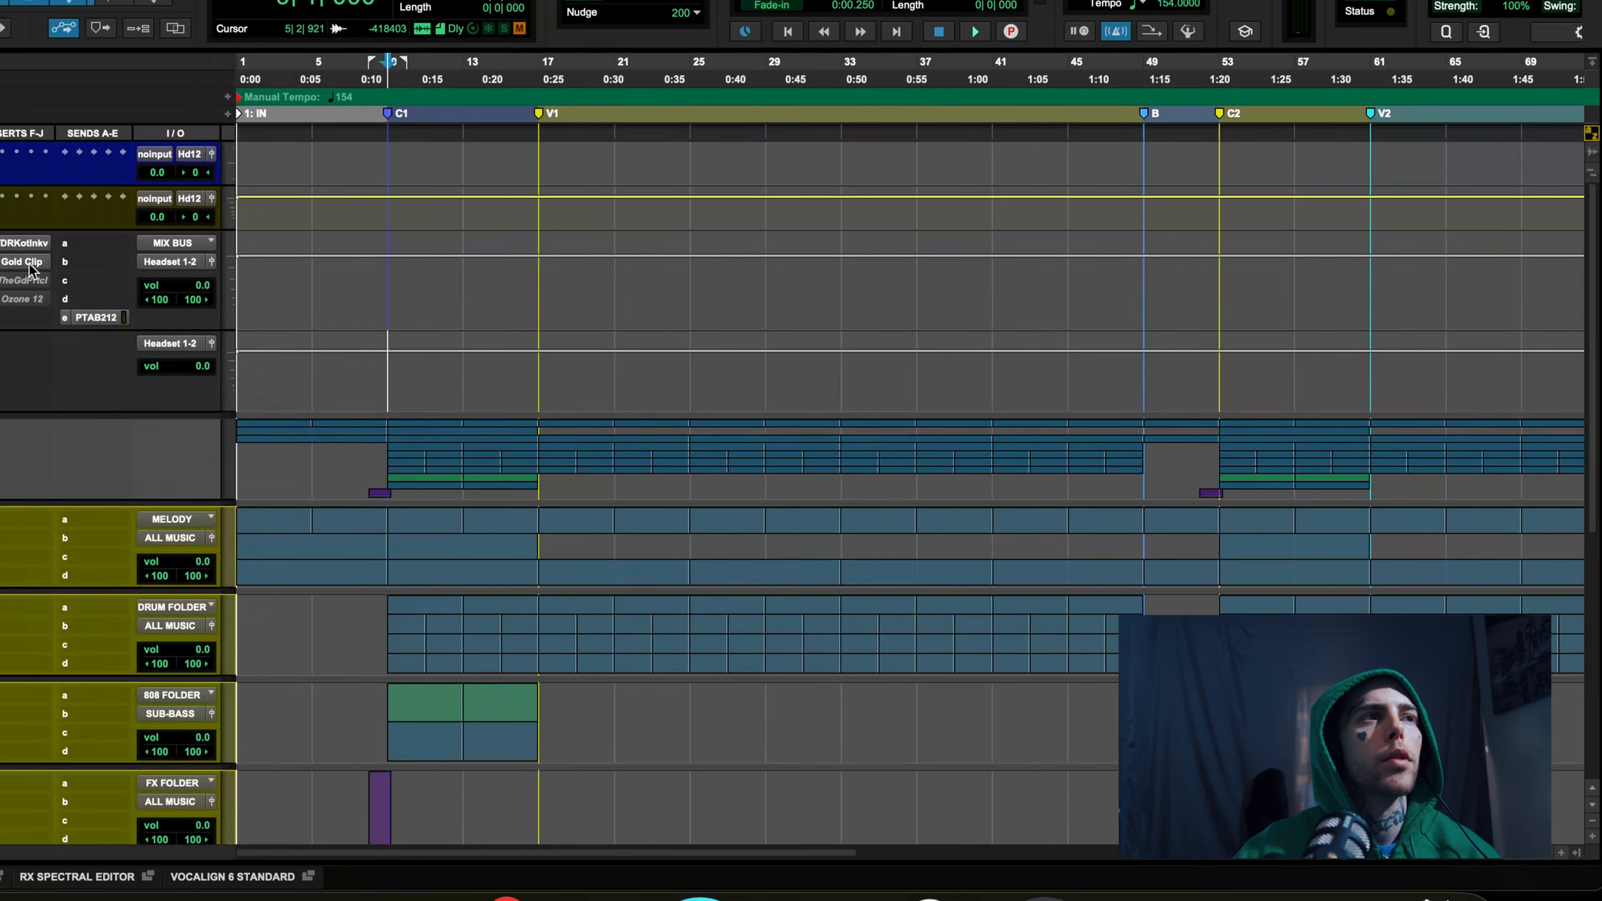
left_click(326, 289)
key("space")
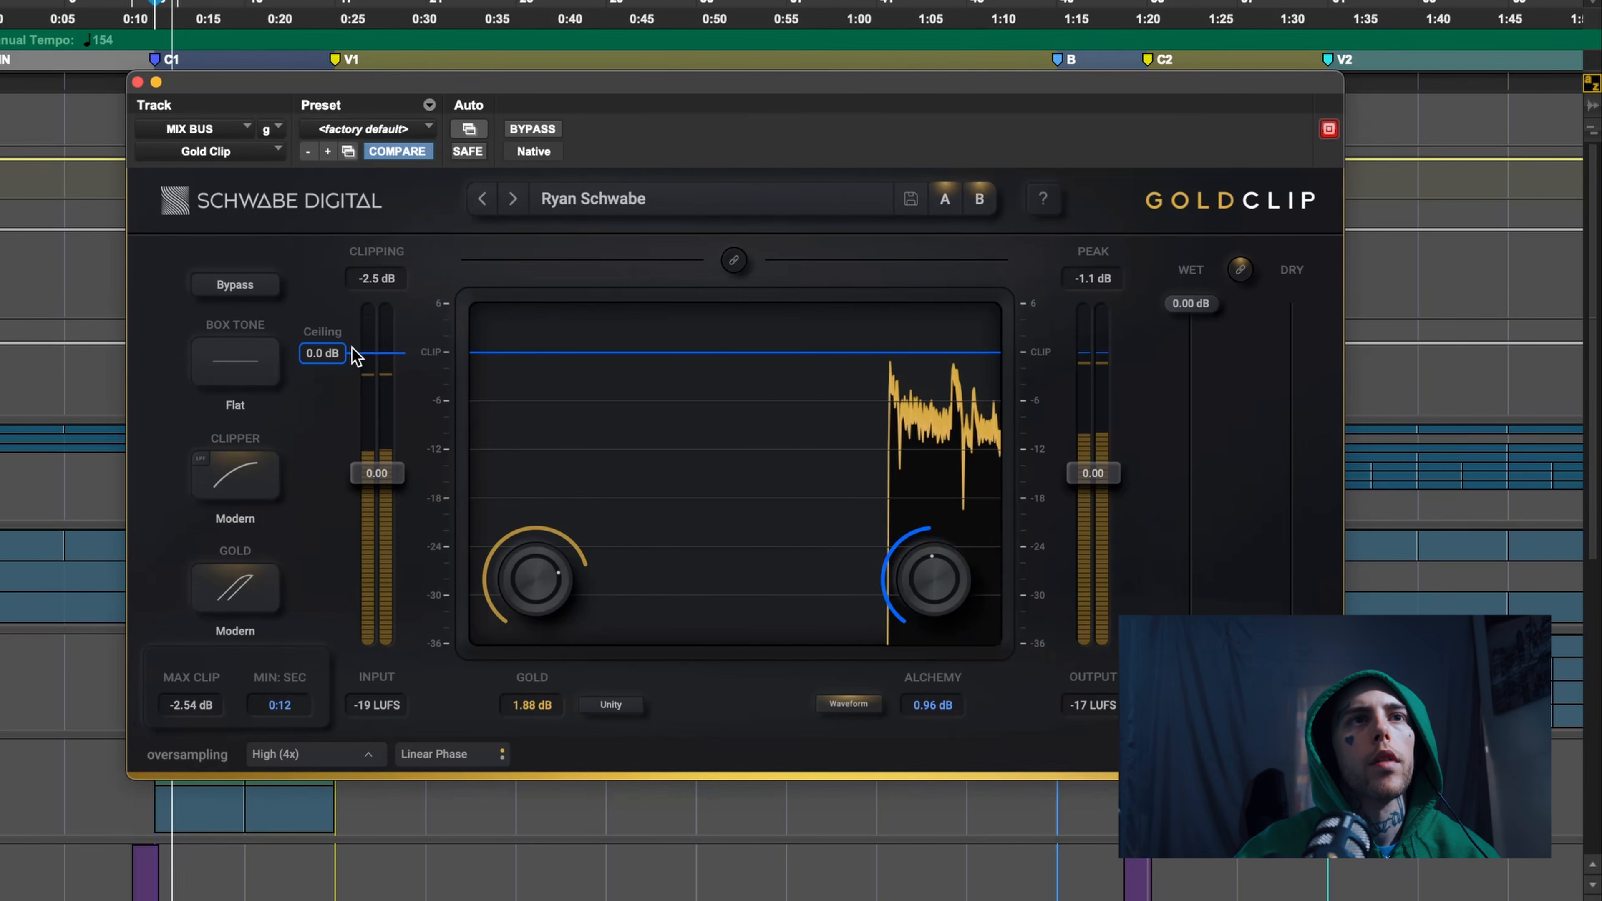
left_click_drag(322, 353, 325, 394)
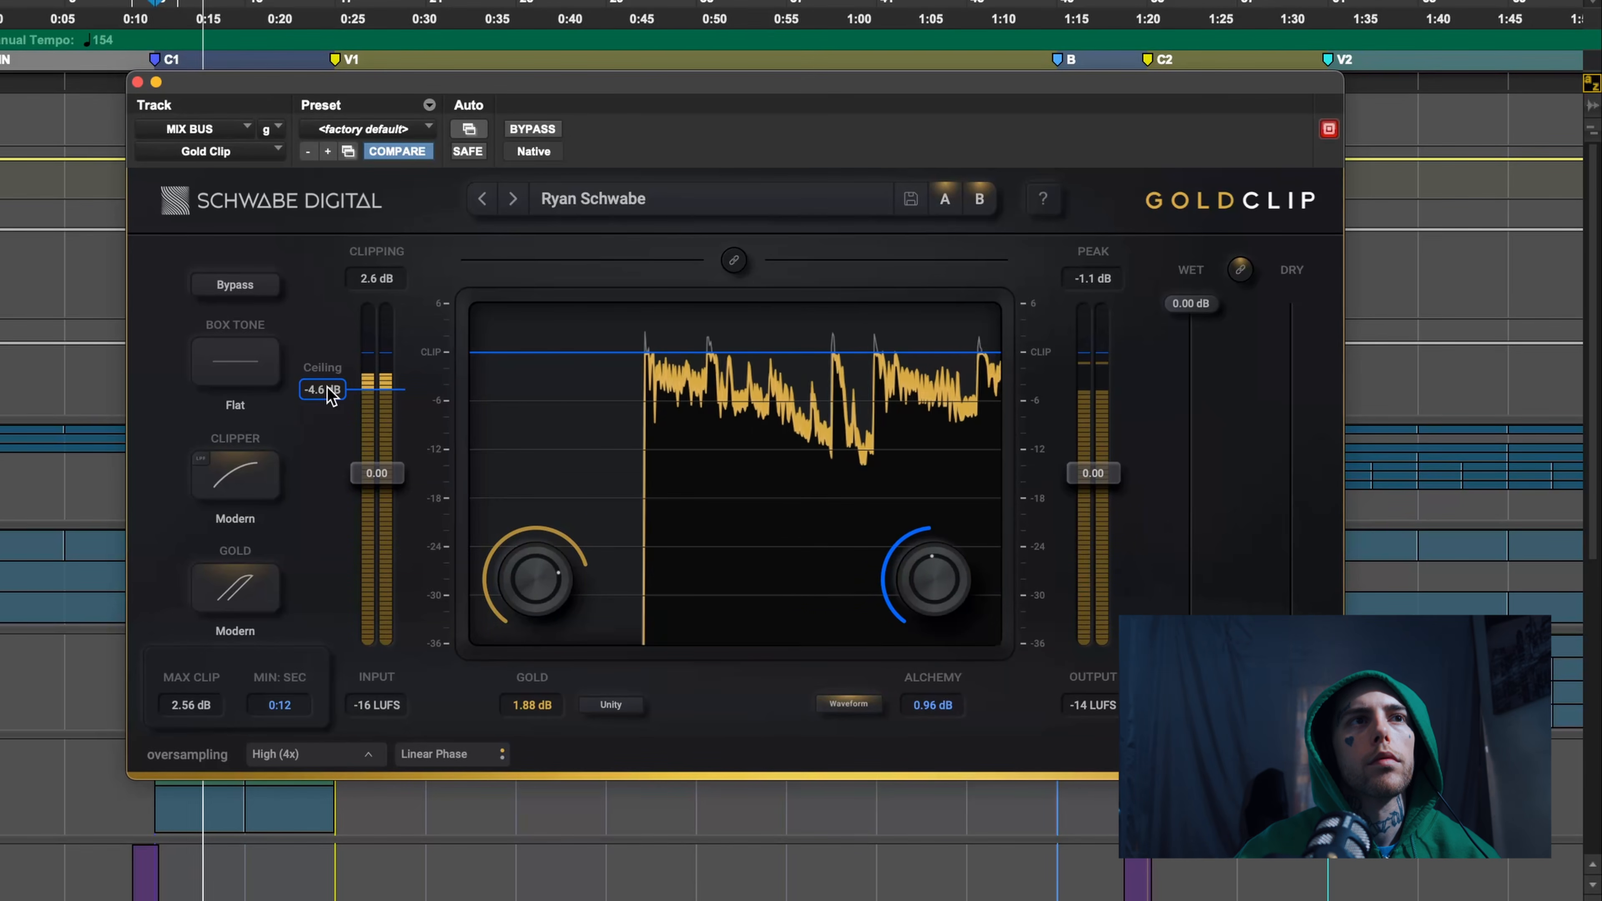
left_click_drag(327, 388, 327, 384)
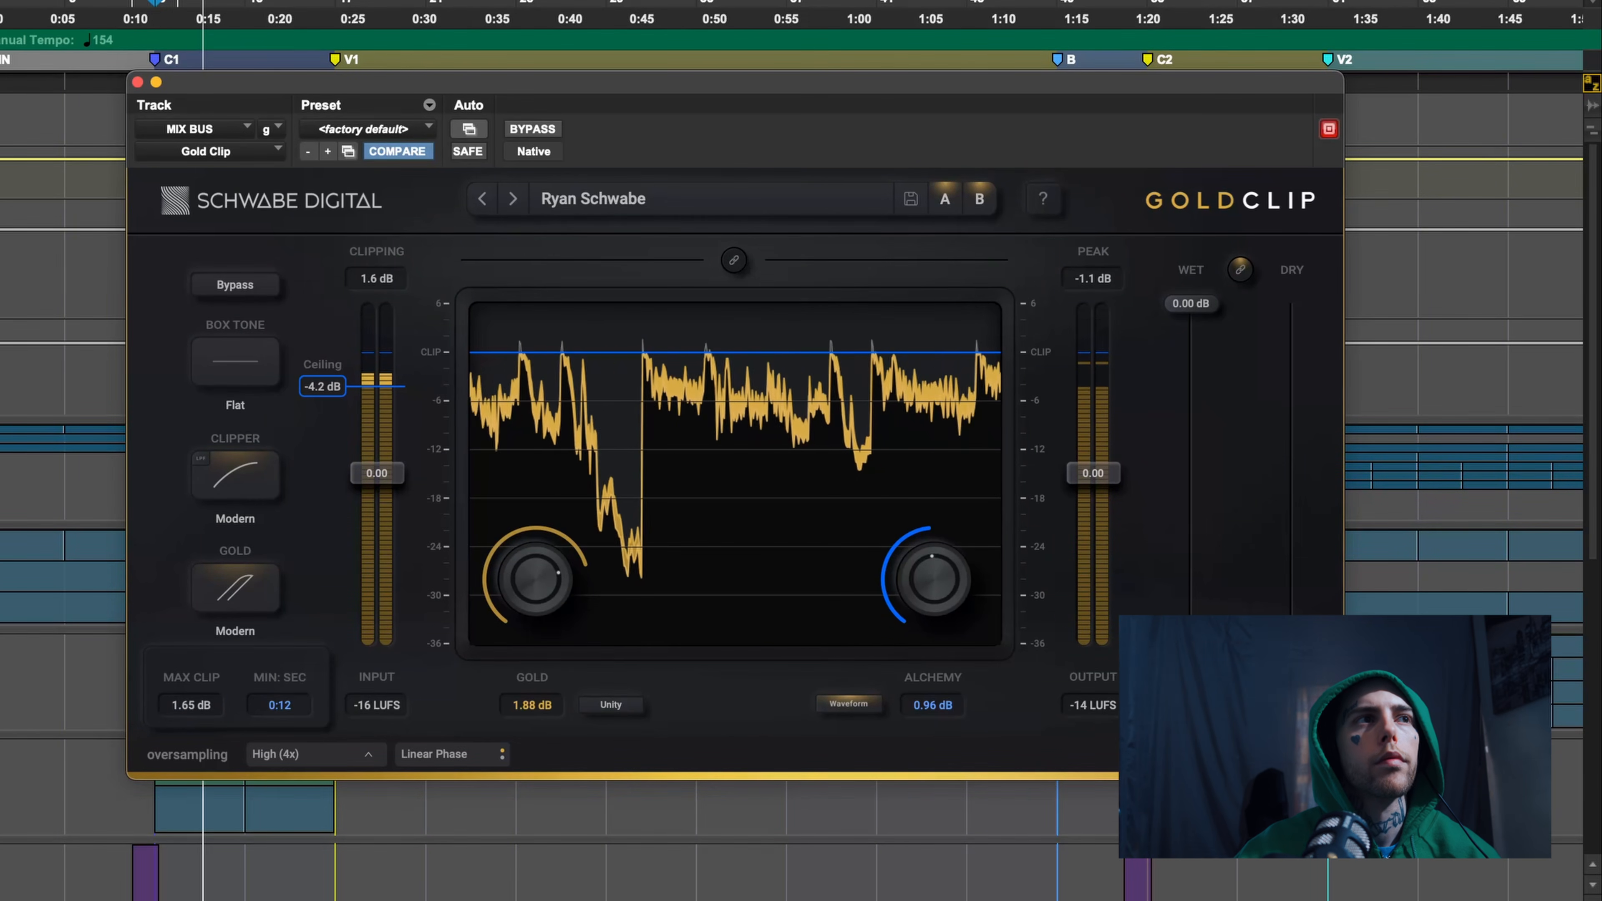
key("space")
Activate The God Particle on the MIX BUS and open its settings
right_click(192, 279)
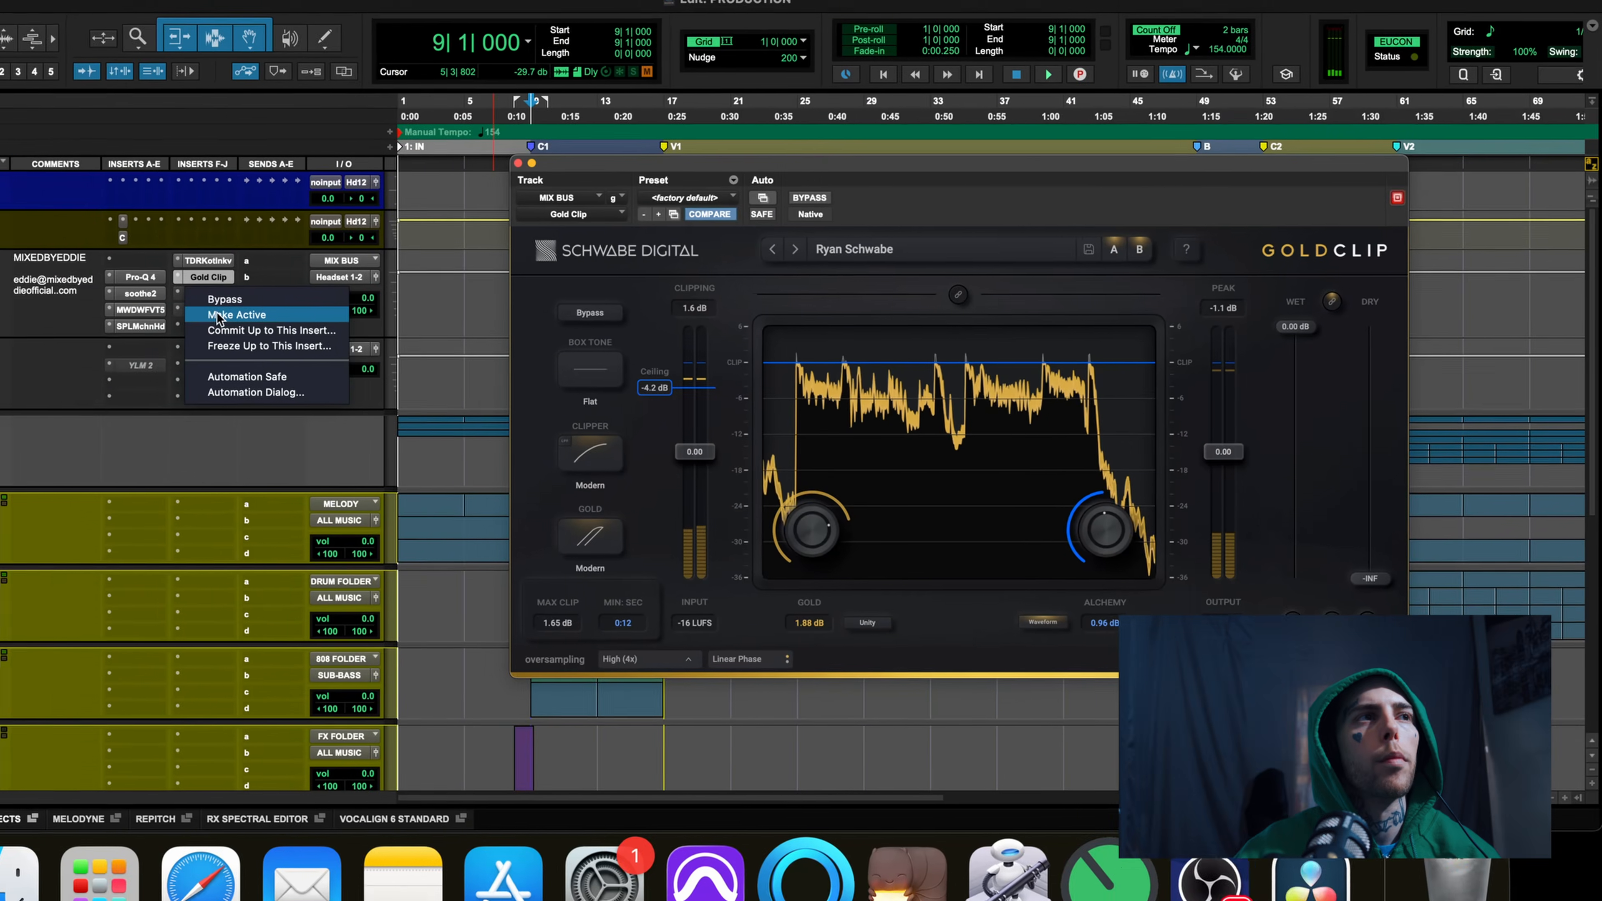
left_click(218, 315)
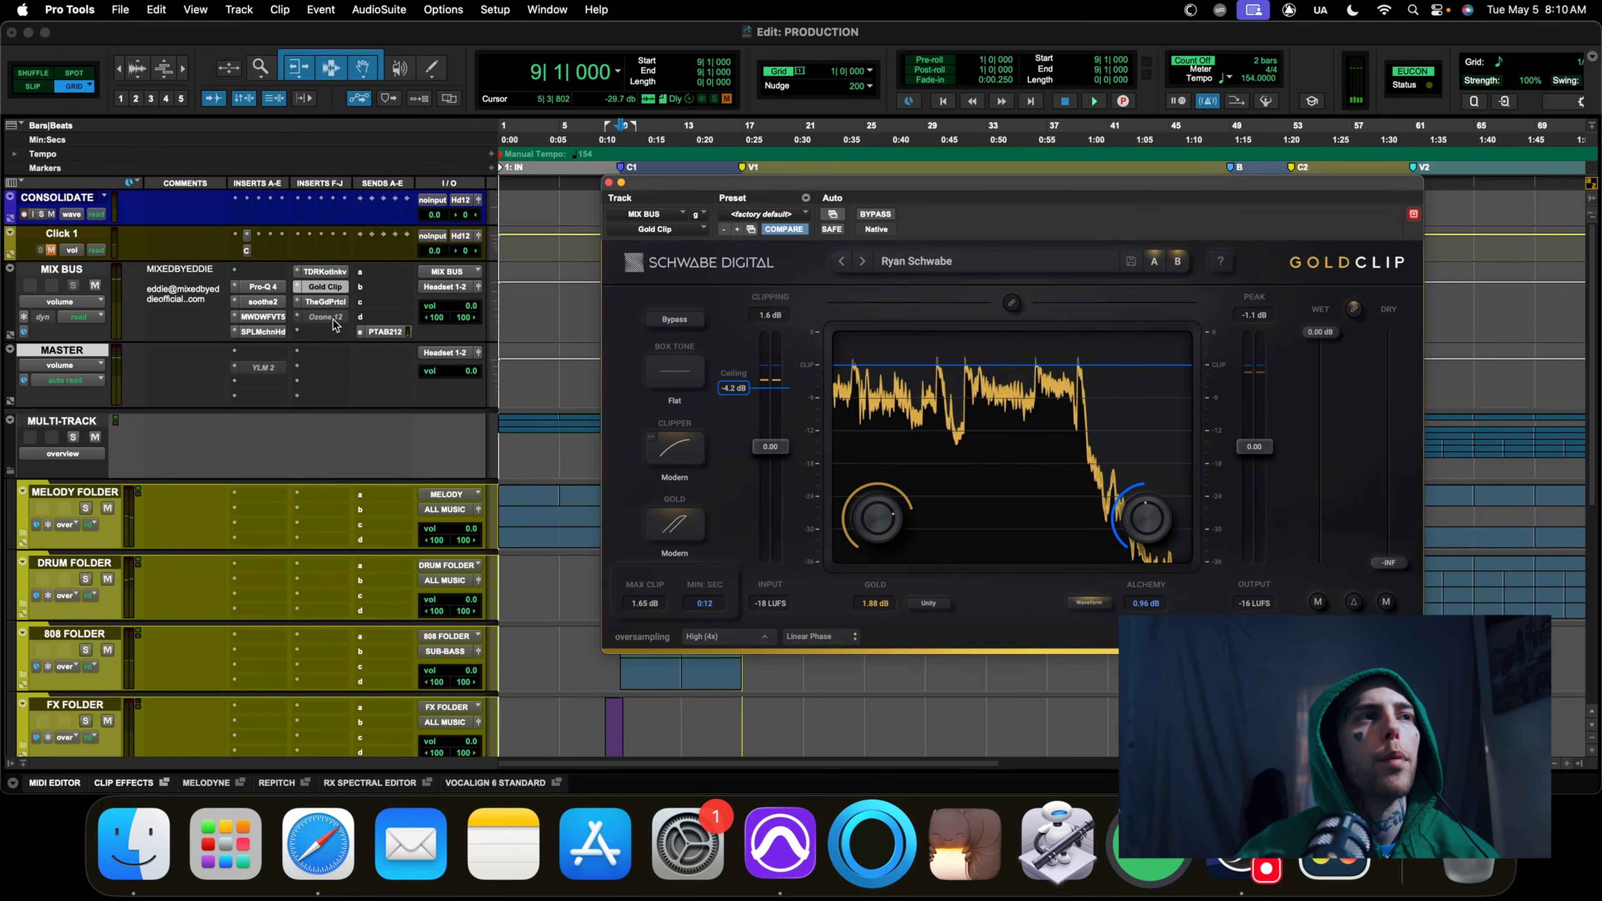
left_click(212, 294)
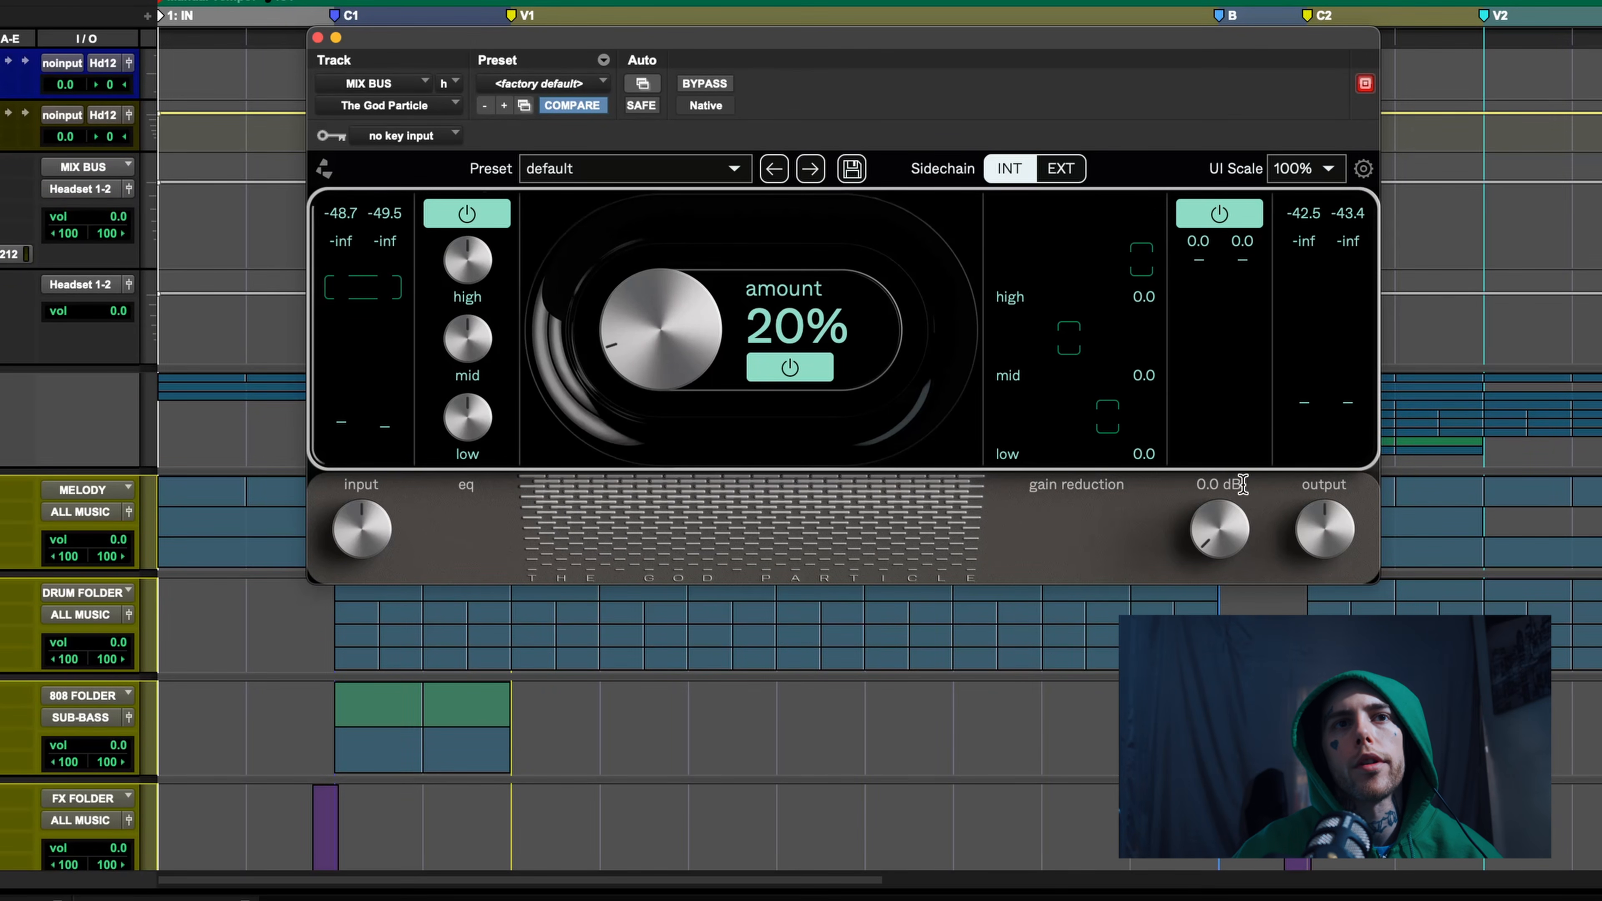
Play the chorus repeatedly to check The God Particle's limiter and gain reduction on the MIX BUS at 20% amount
key("space")
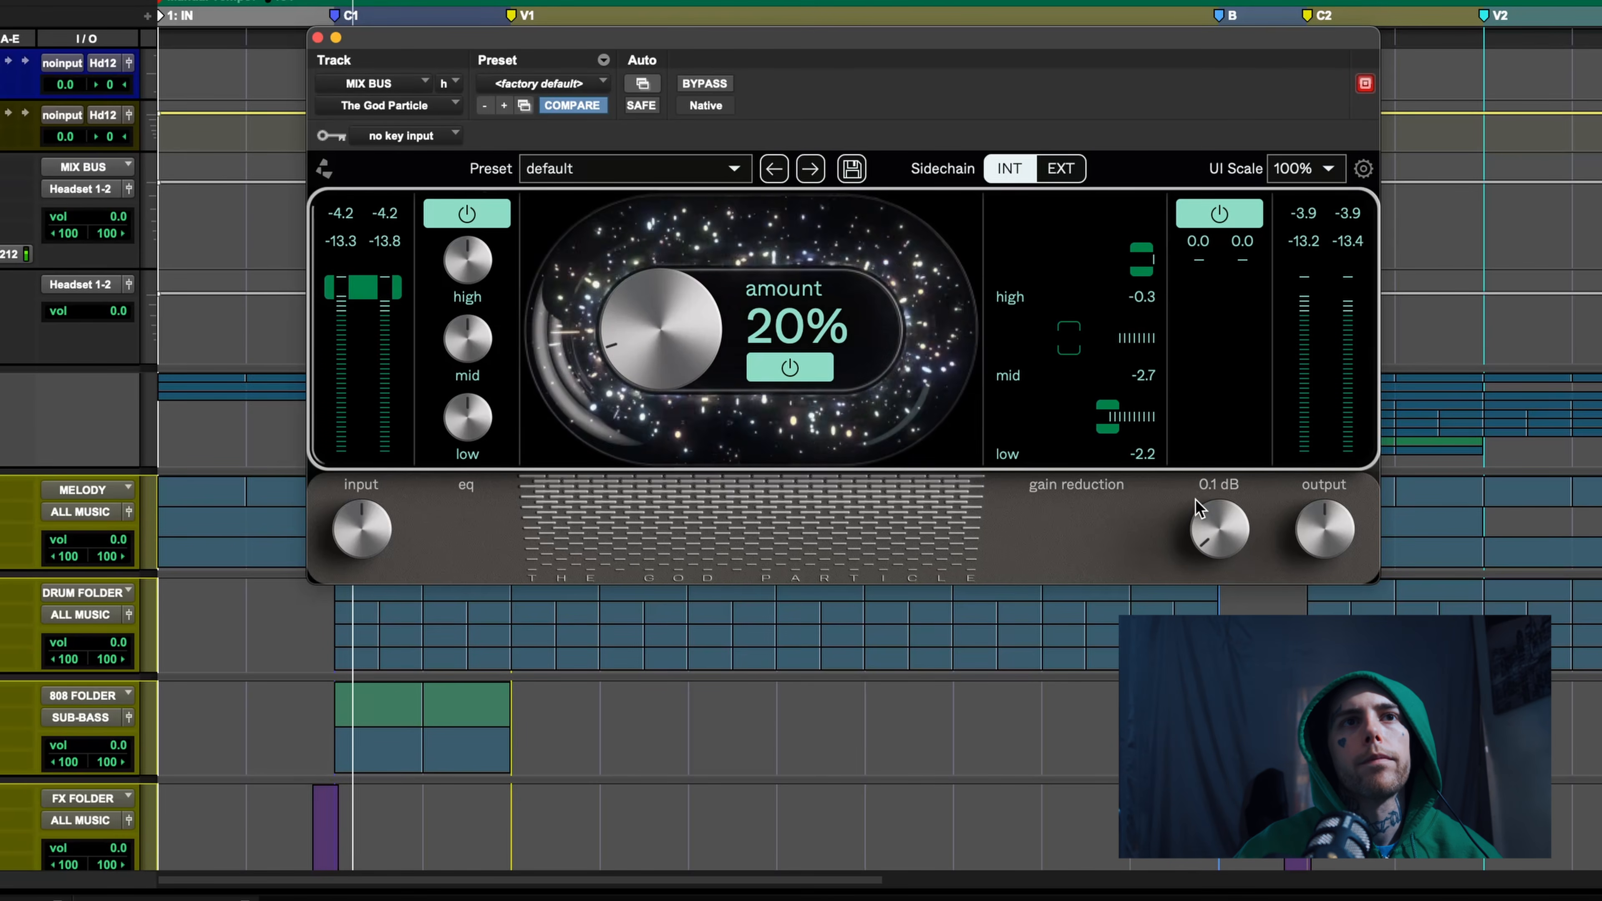
key("space")
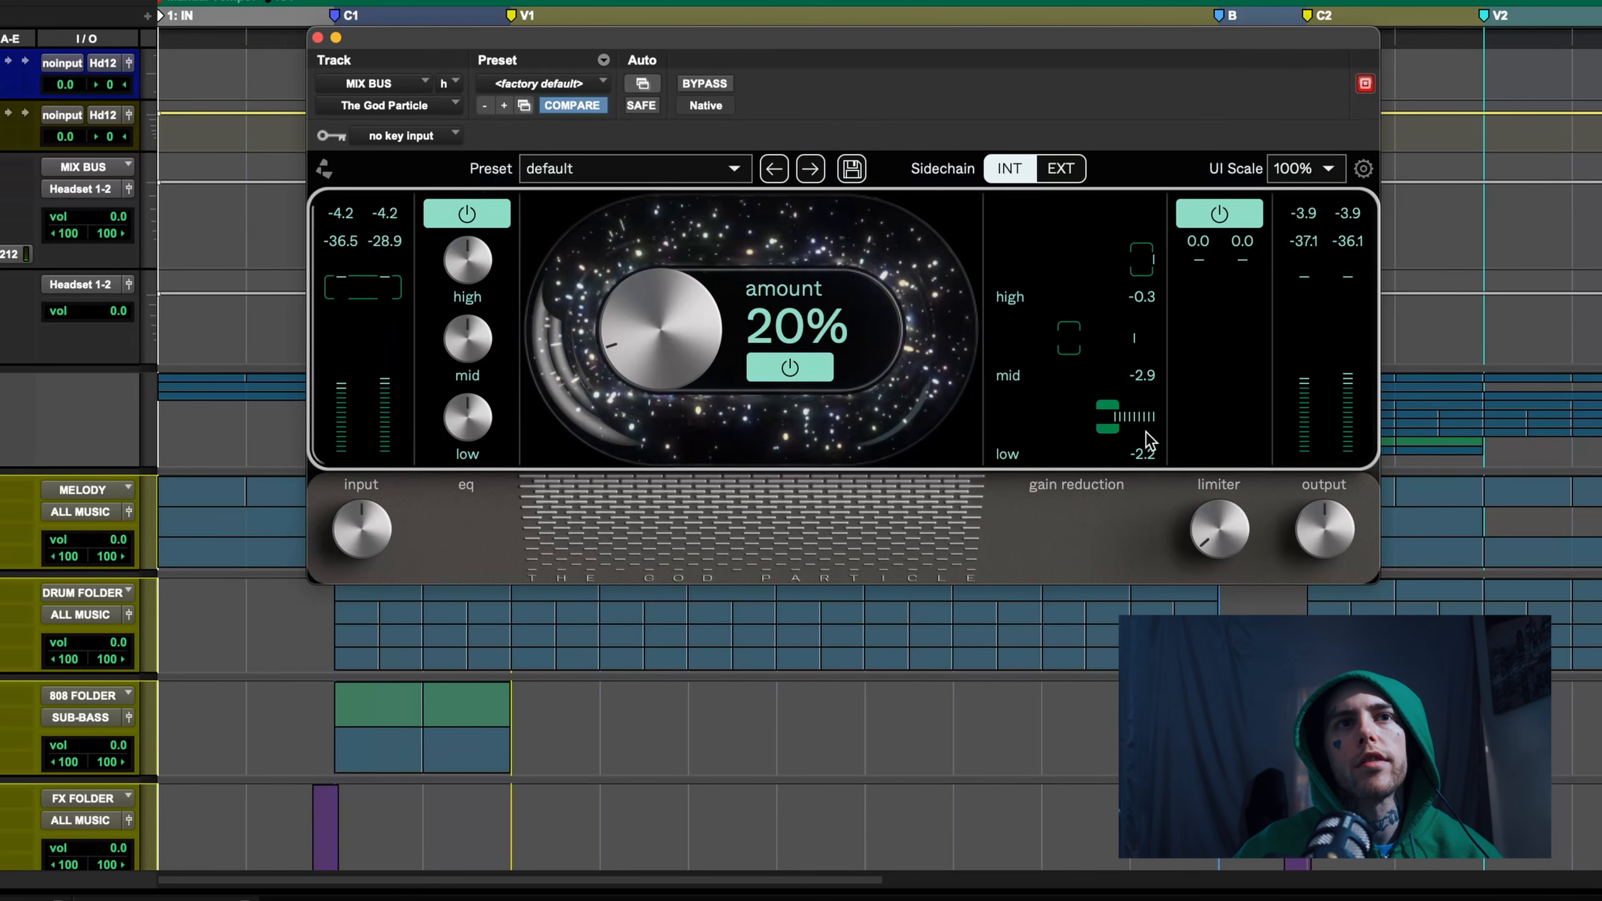
key("space")
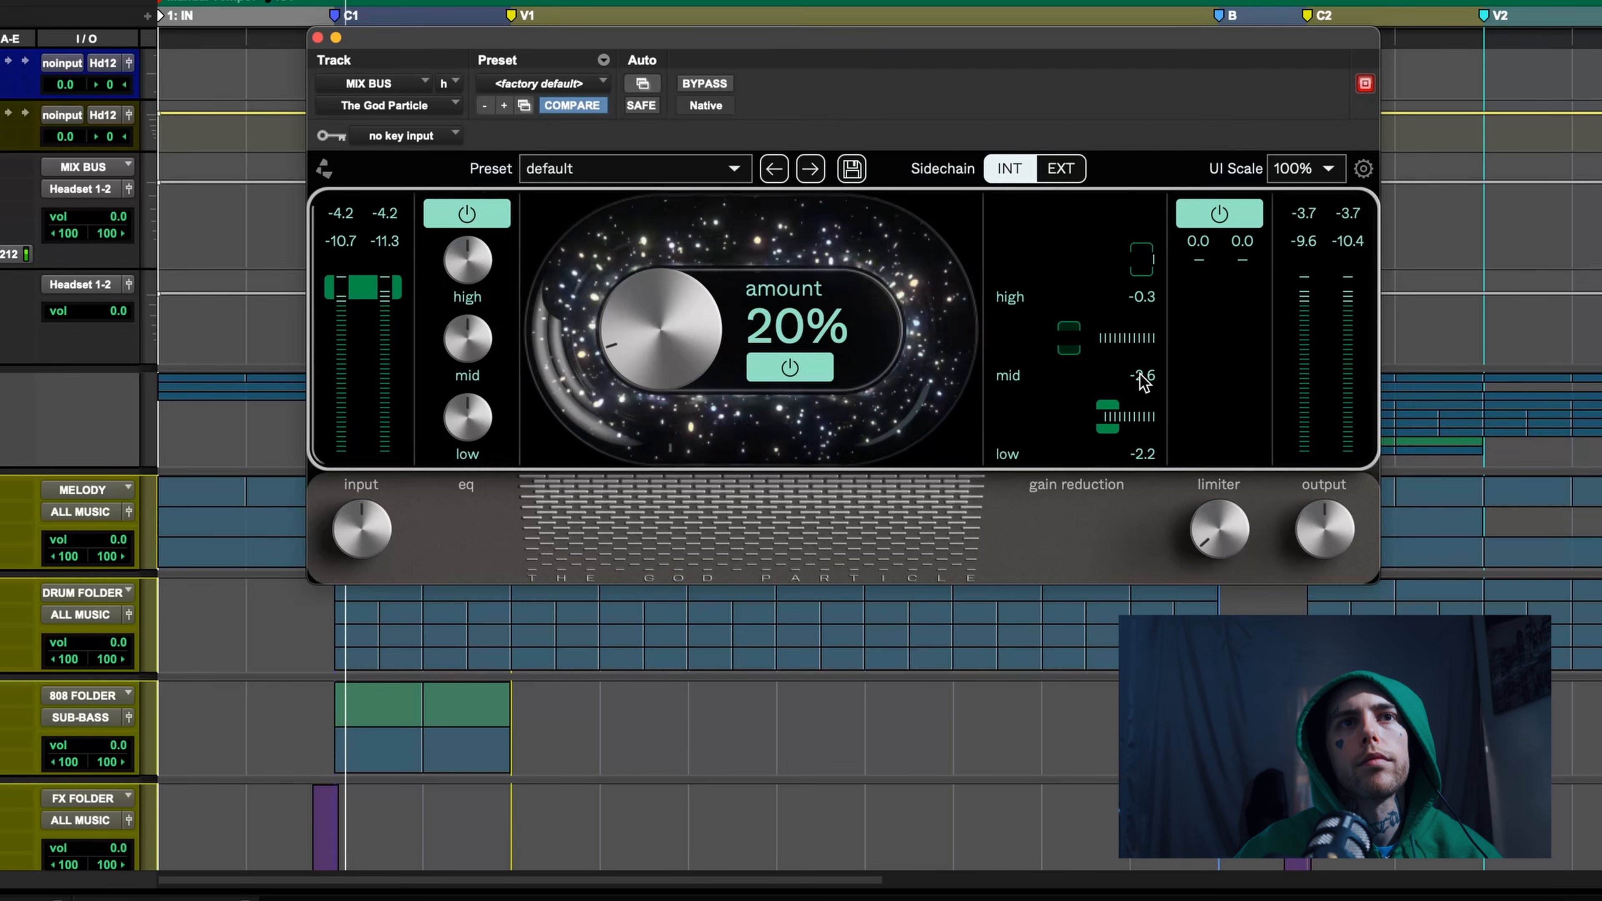
key("space")
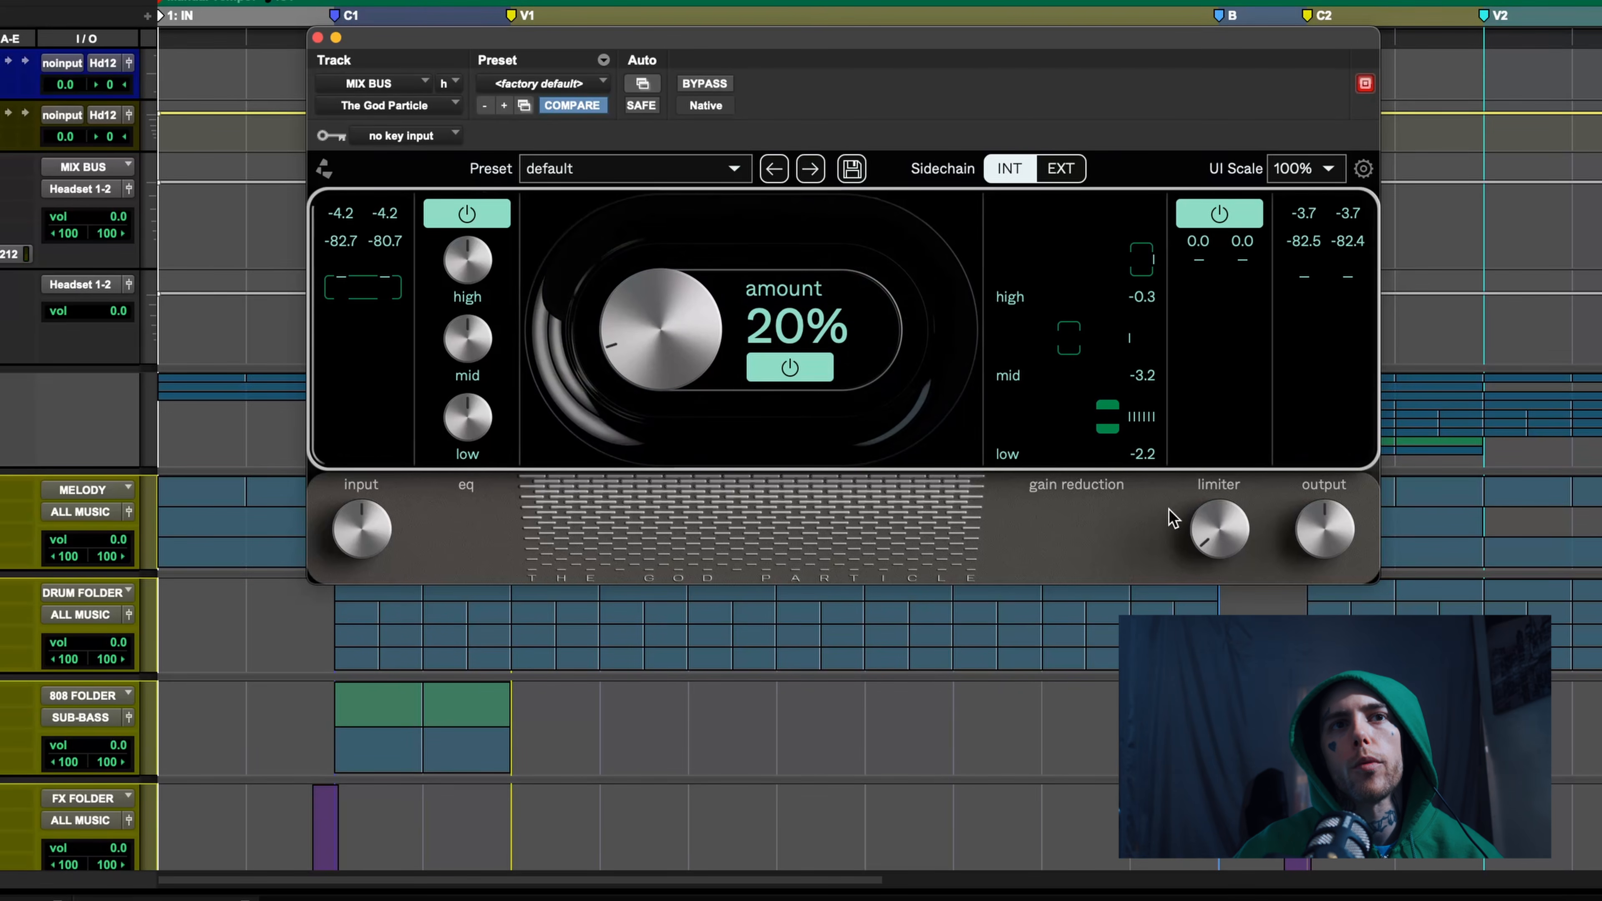
key("space")
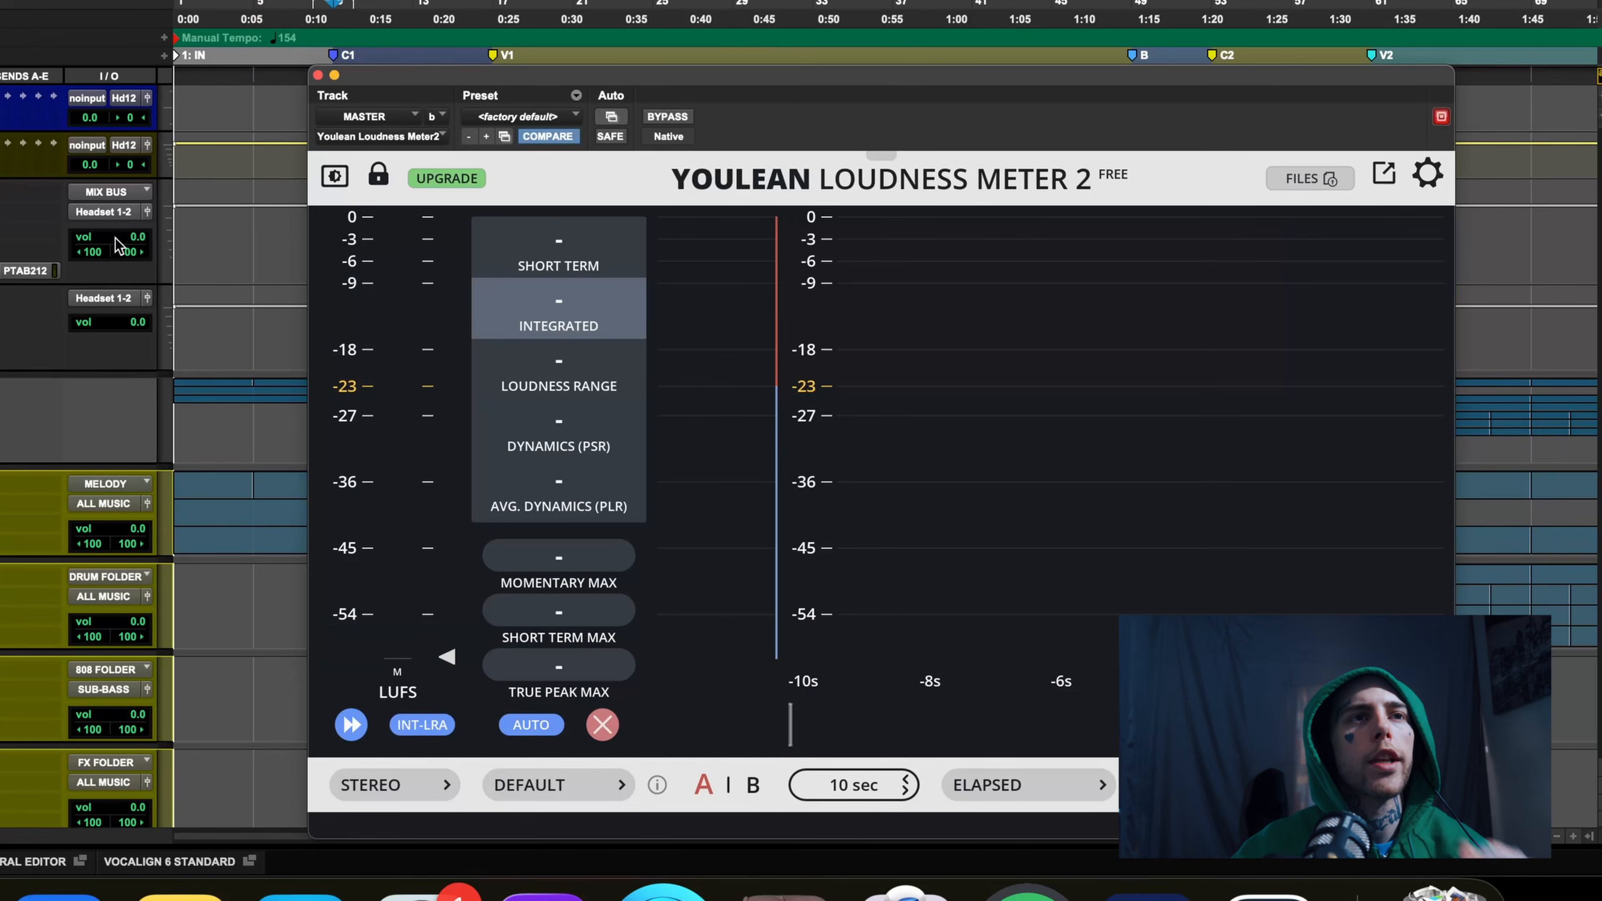
Play the chorus to check the MASTER's loudness in Youlean Loudness Meter 2, and view the MIX BUS Ozone 12 Maximizer settings
left_click_drag(707, 84, 614, 65)
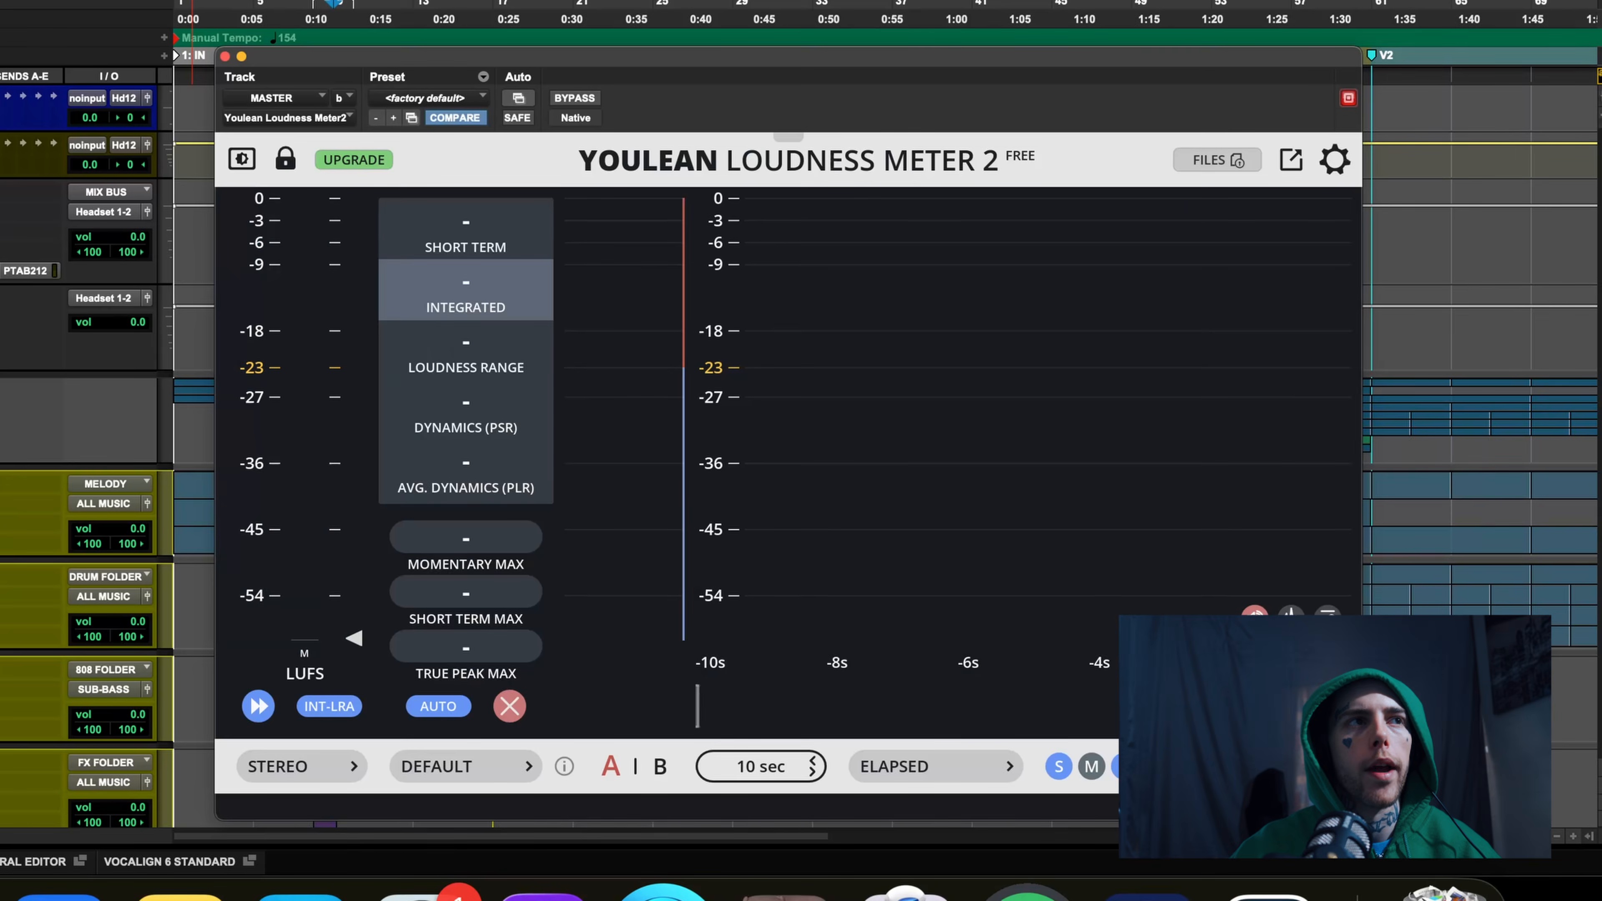
key("space")
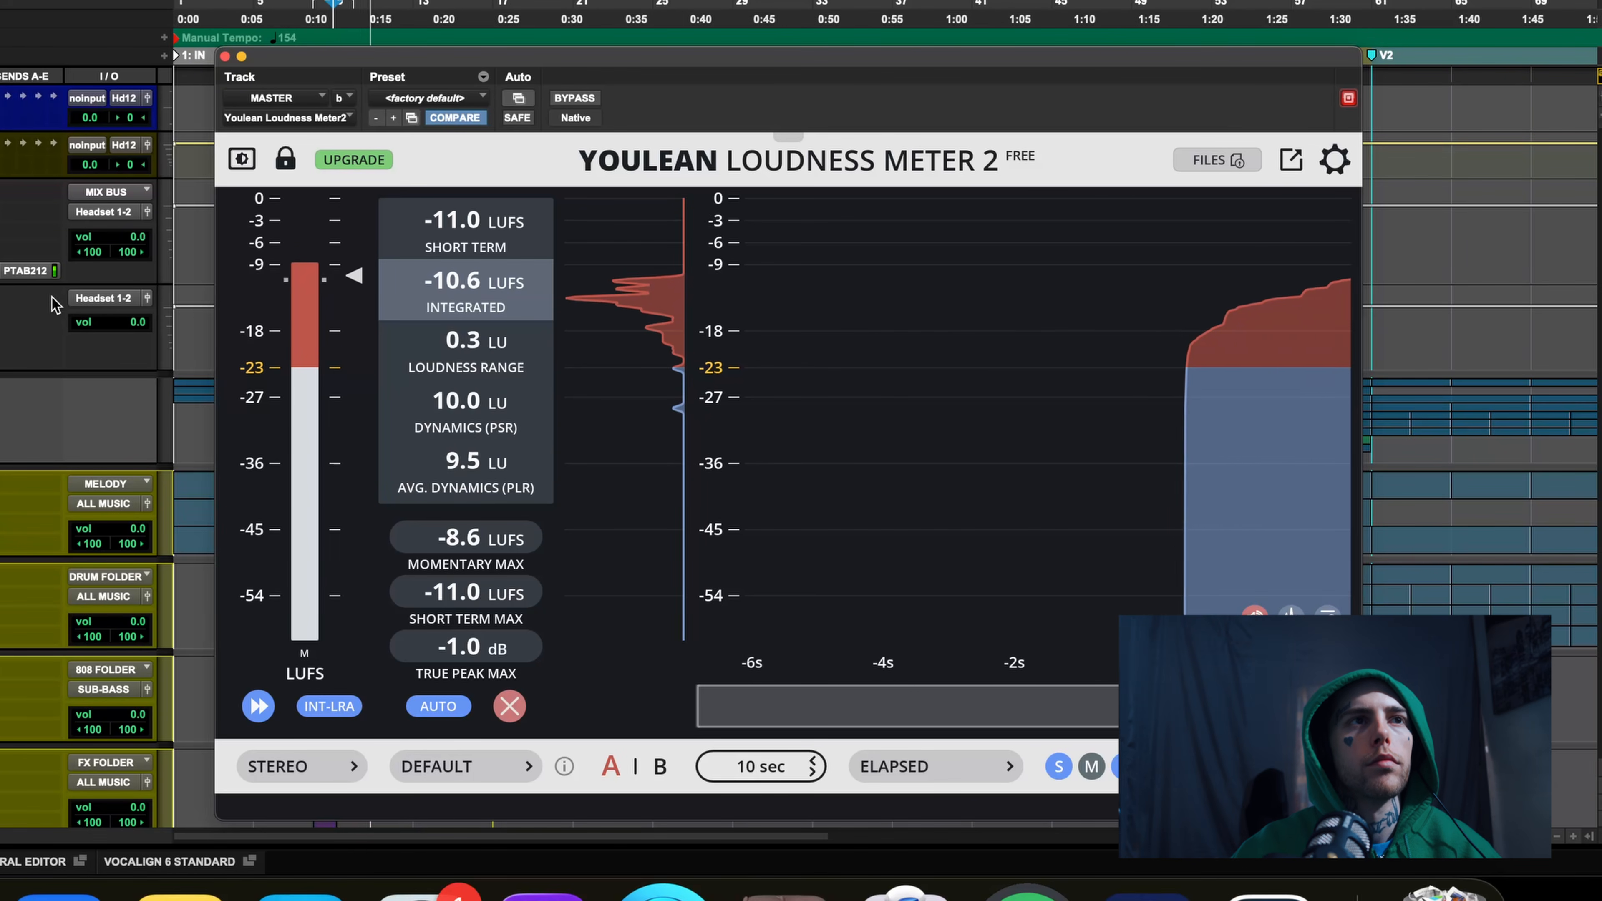
left_click(225, 57)
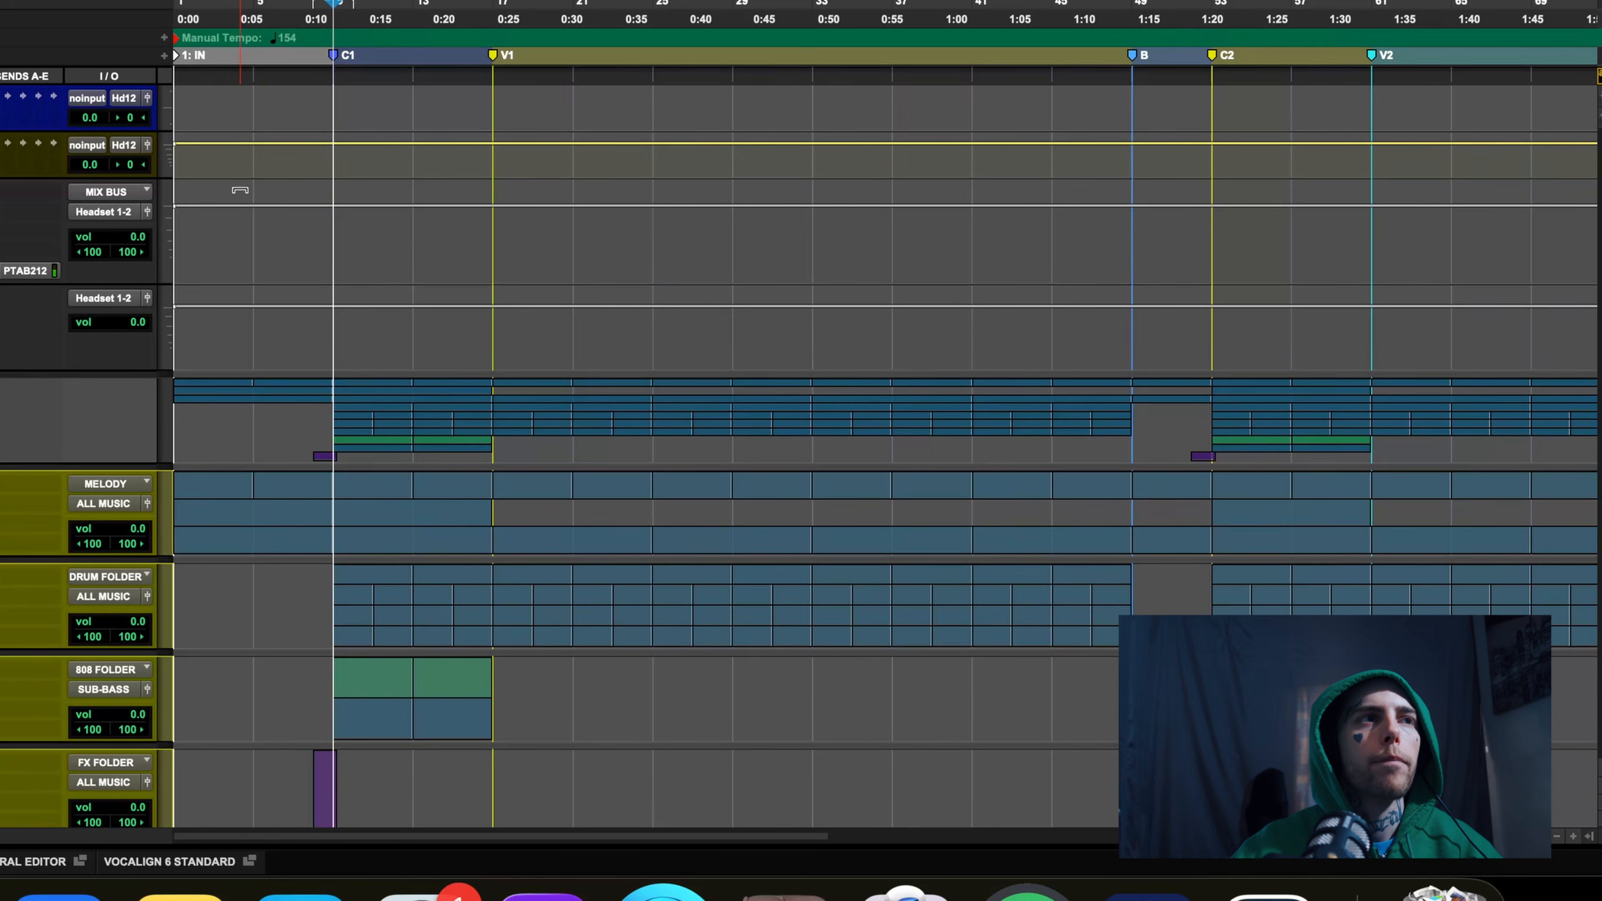
key("space")
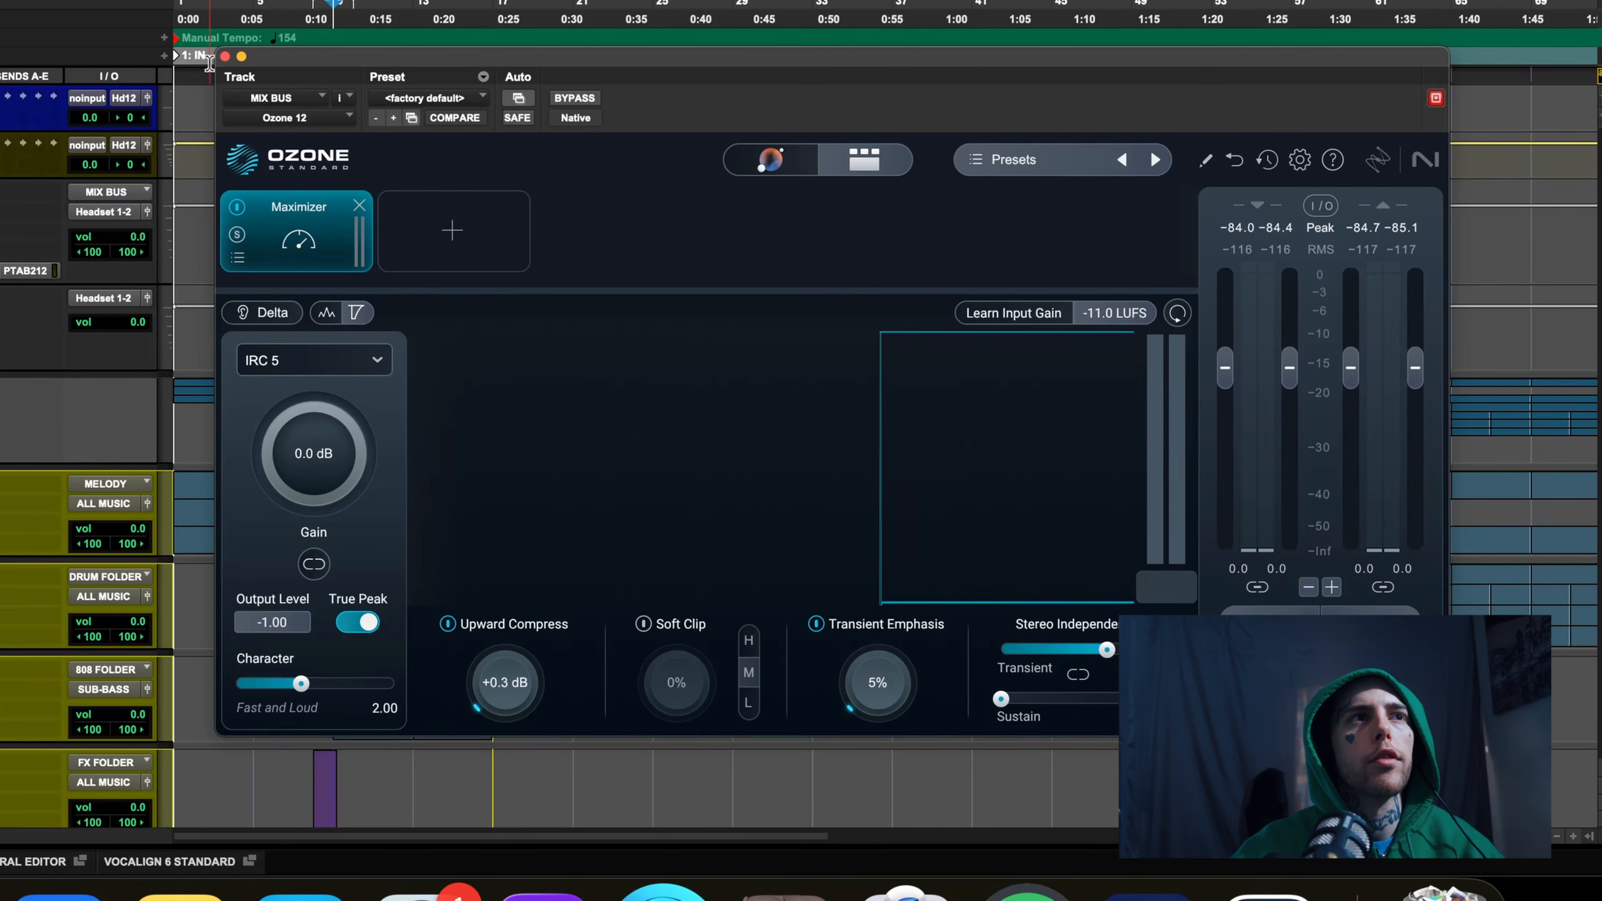
left_click(225, 56)
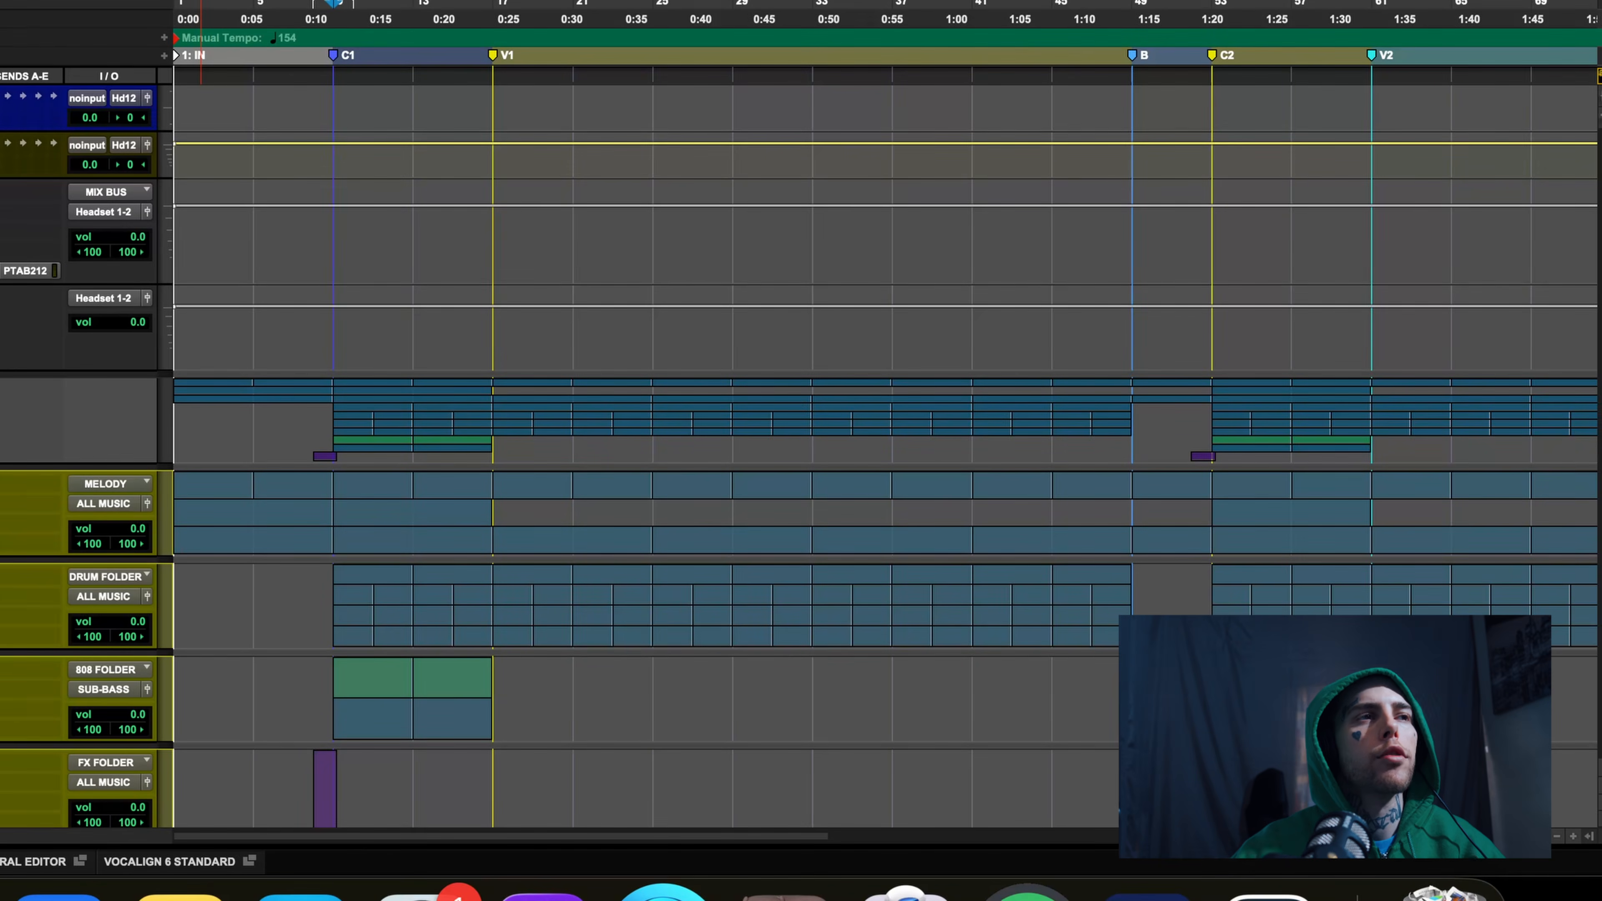
Reset the true peak maximum in the MASTER's loudness meter, recheck the chorus, and review the Ozone 12 output level
left_click(1, 303)
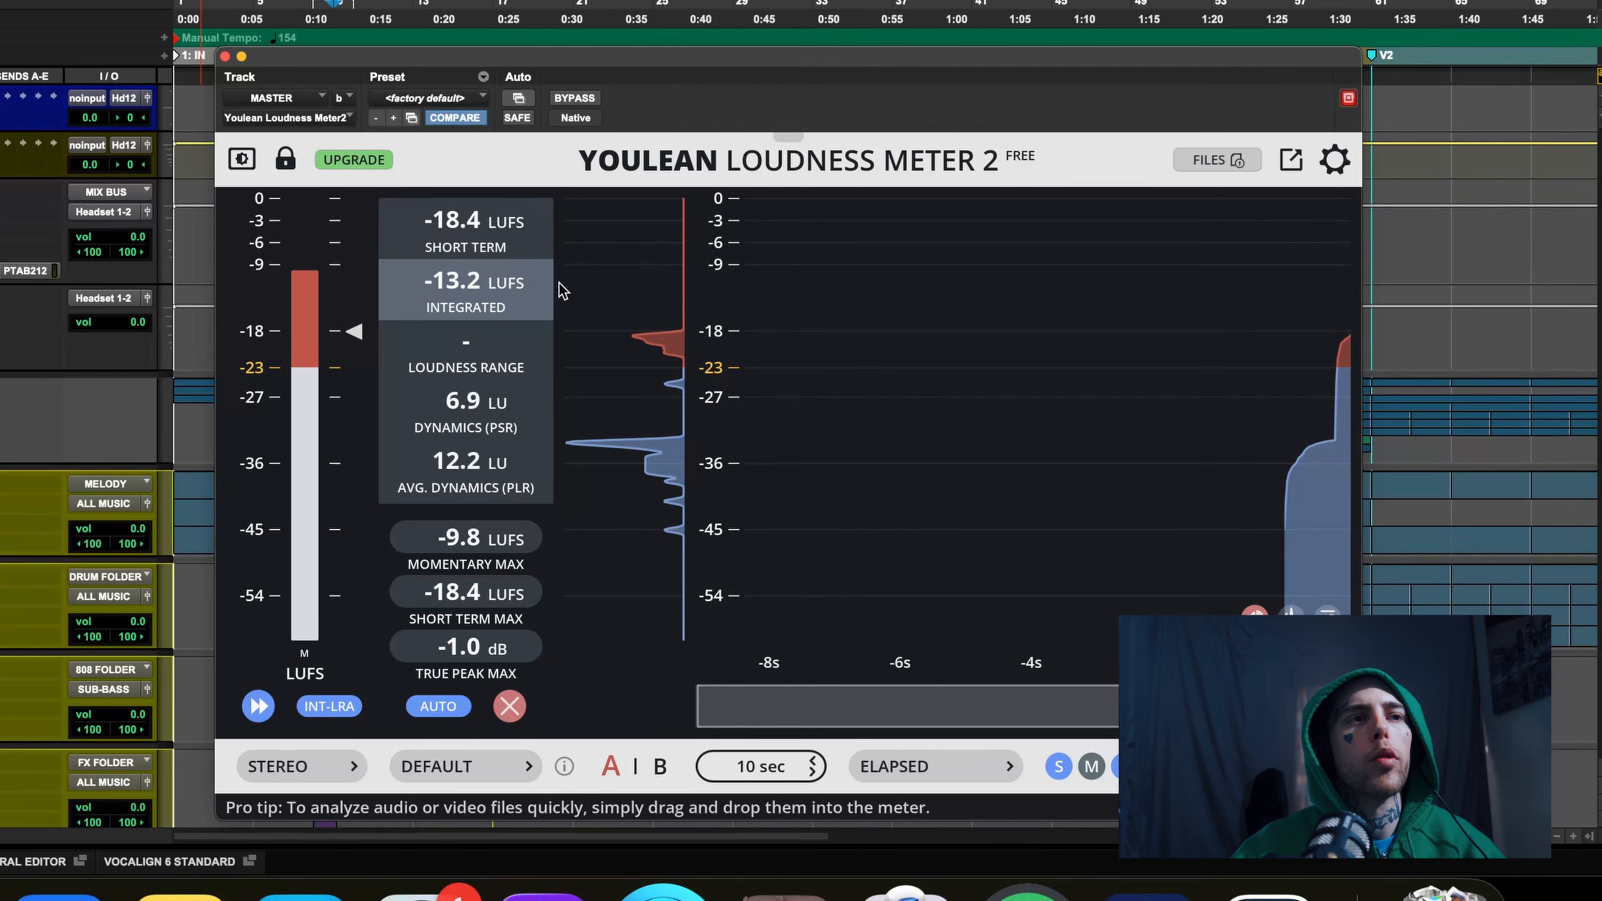
left_click(474, 649)
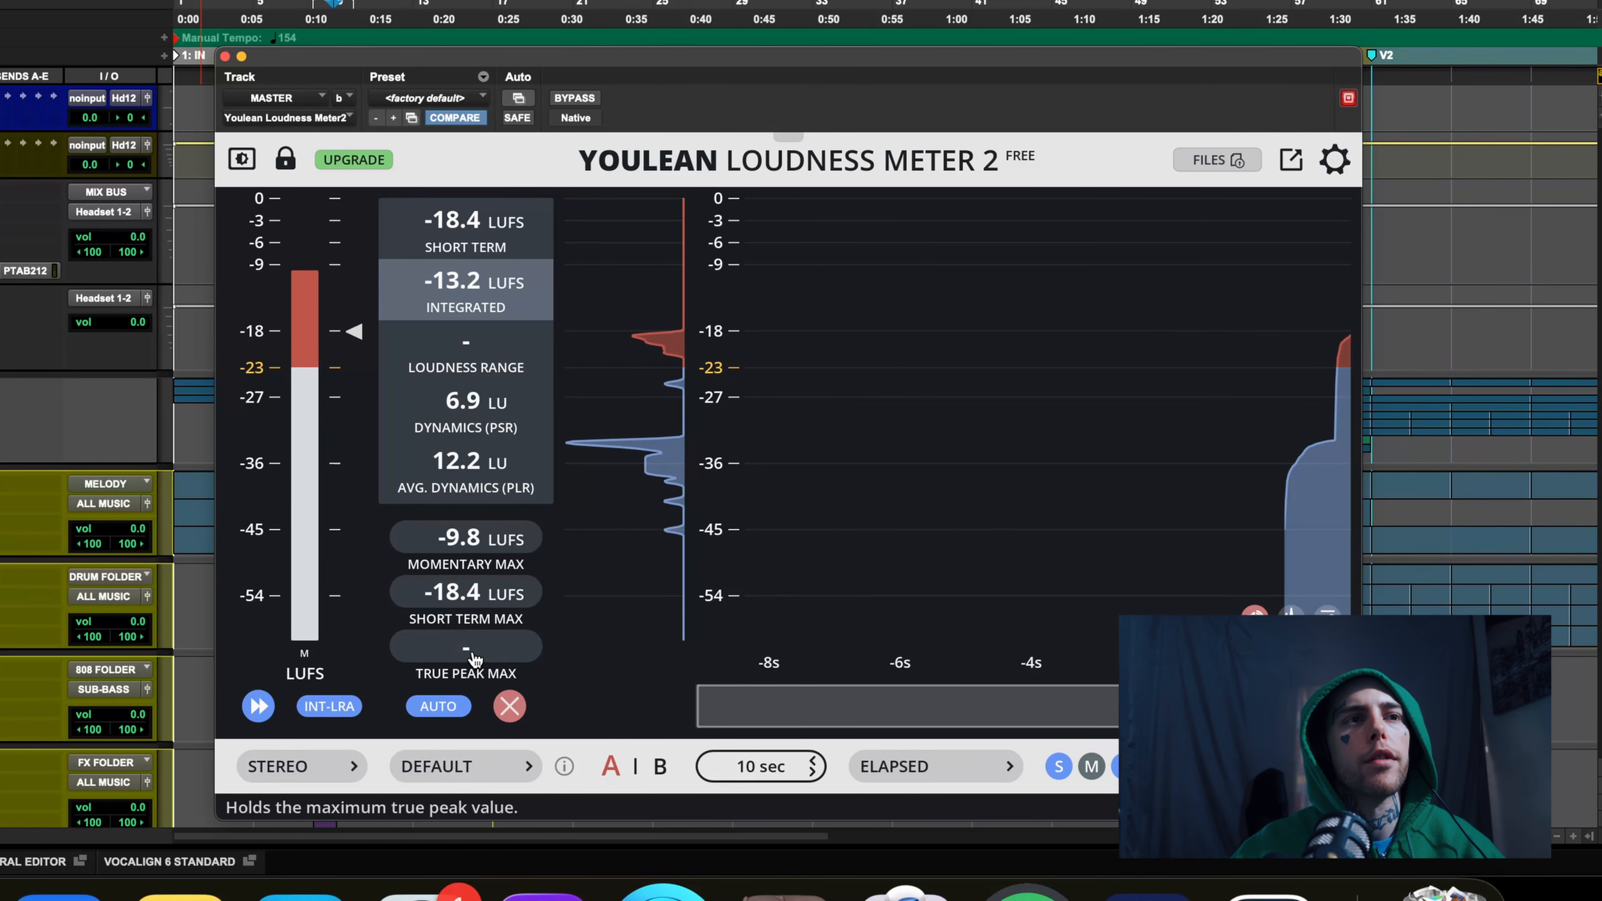
key("space")
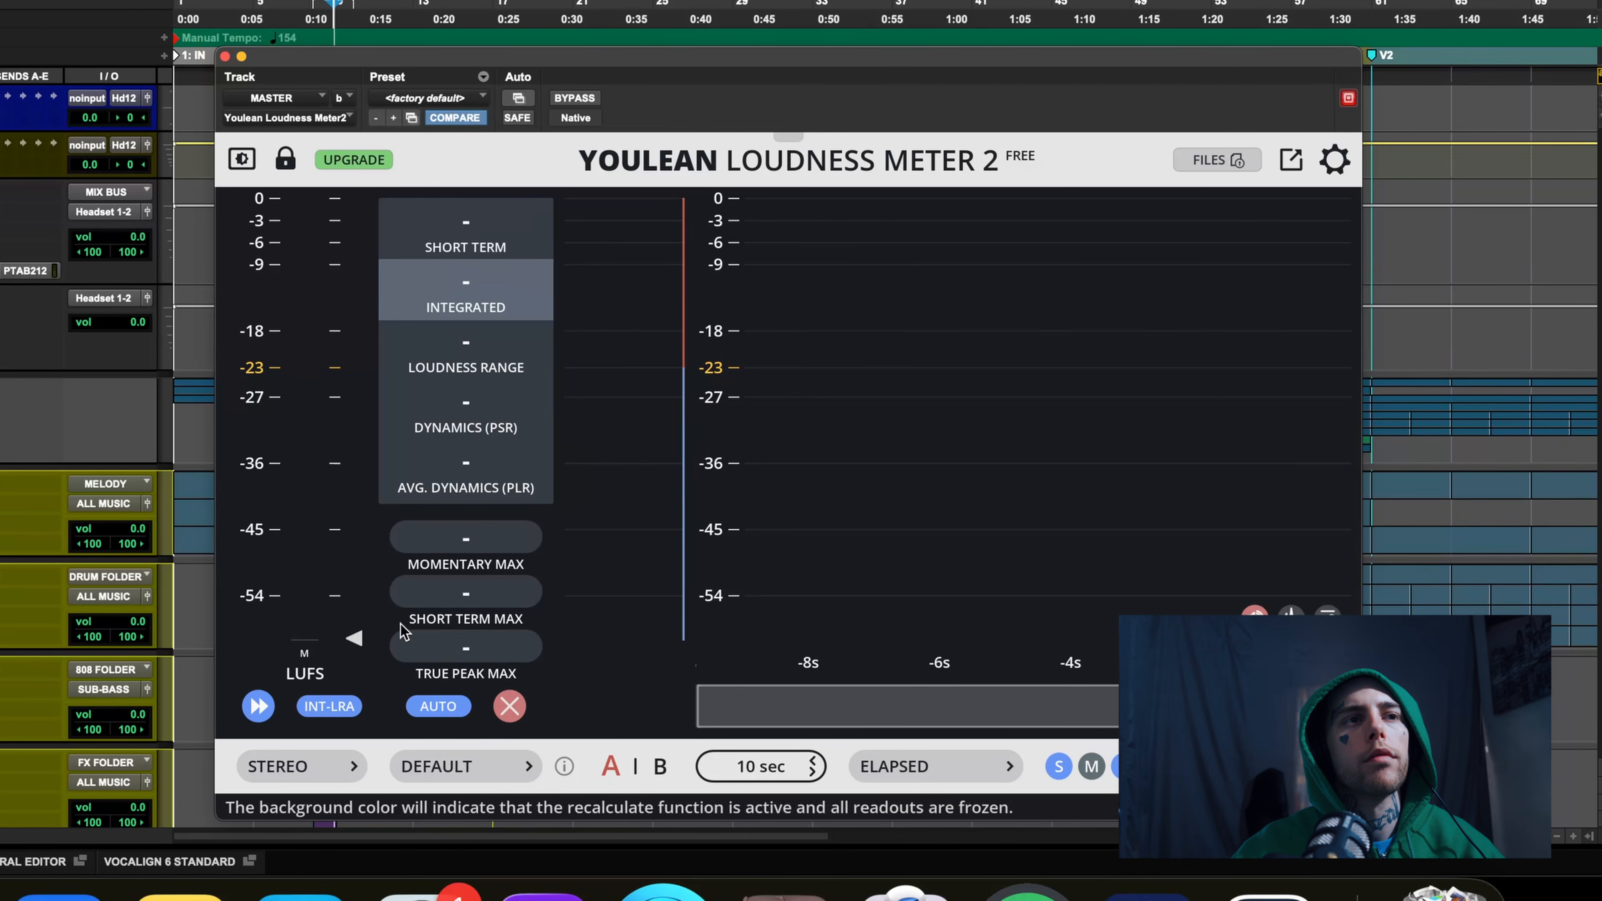
key("space")
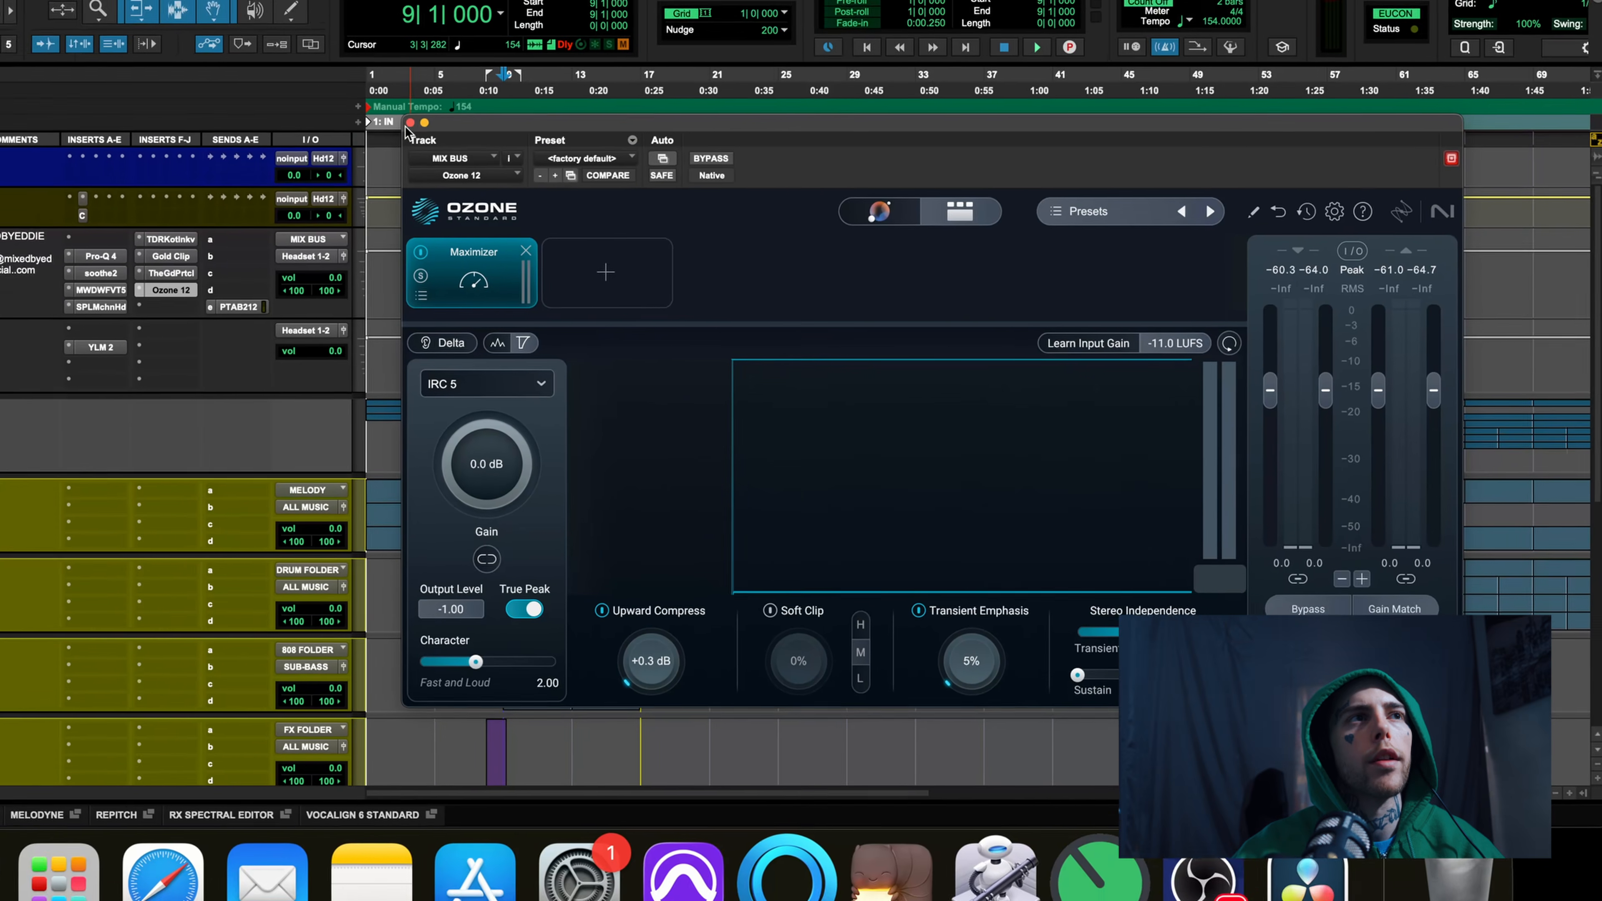
left_click(225, 56)
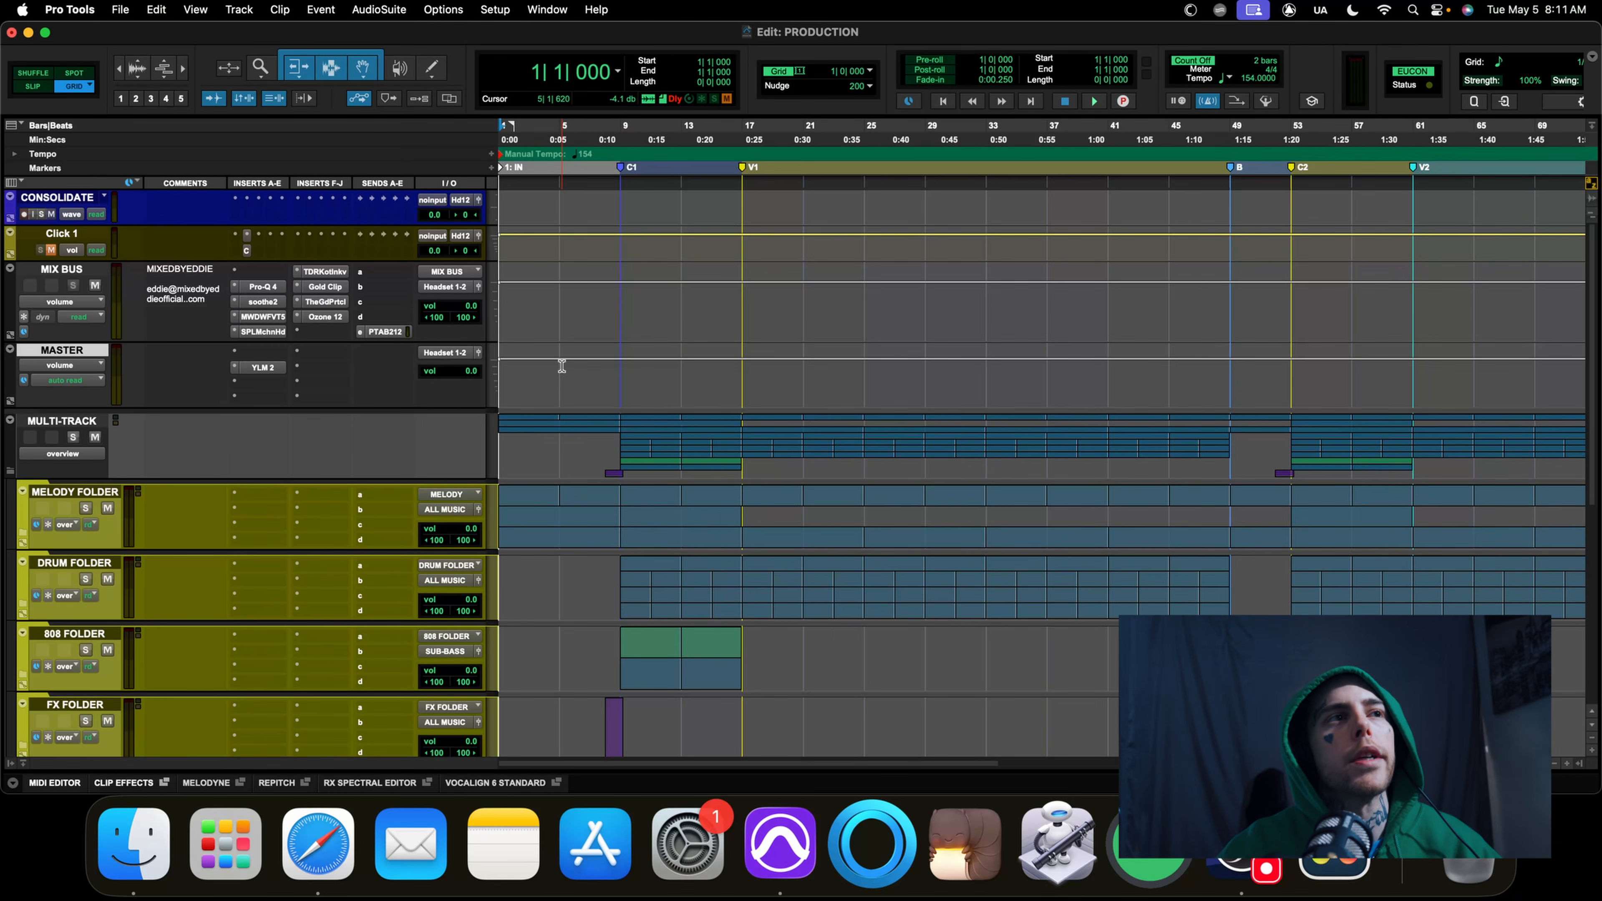
Consolidate the CONSOLIDATE track into one clip spanning the whole arrangement, from the session start to the END marker
scroll(561, 366, "down", 10)
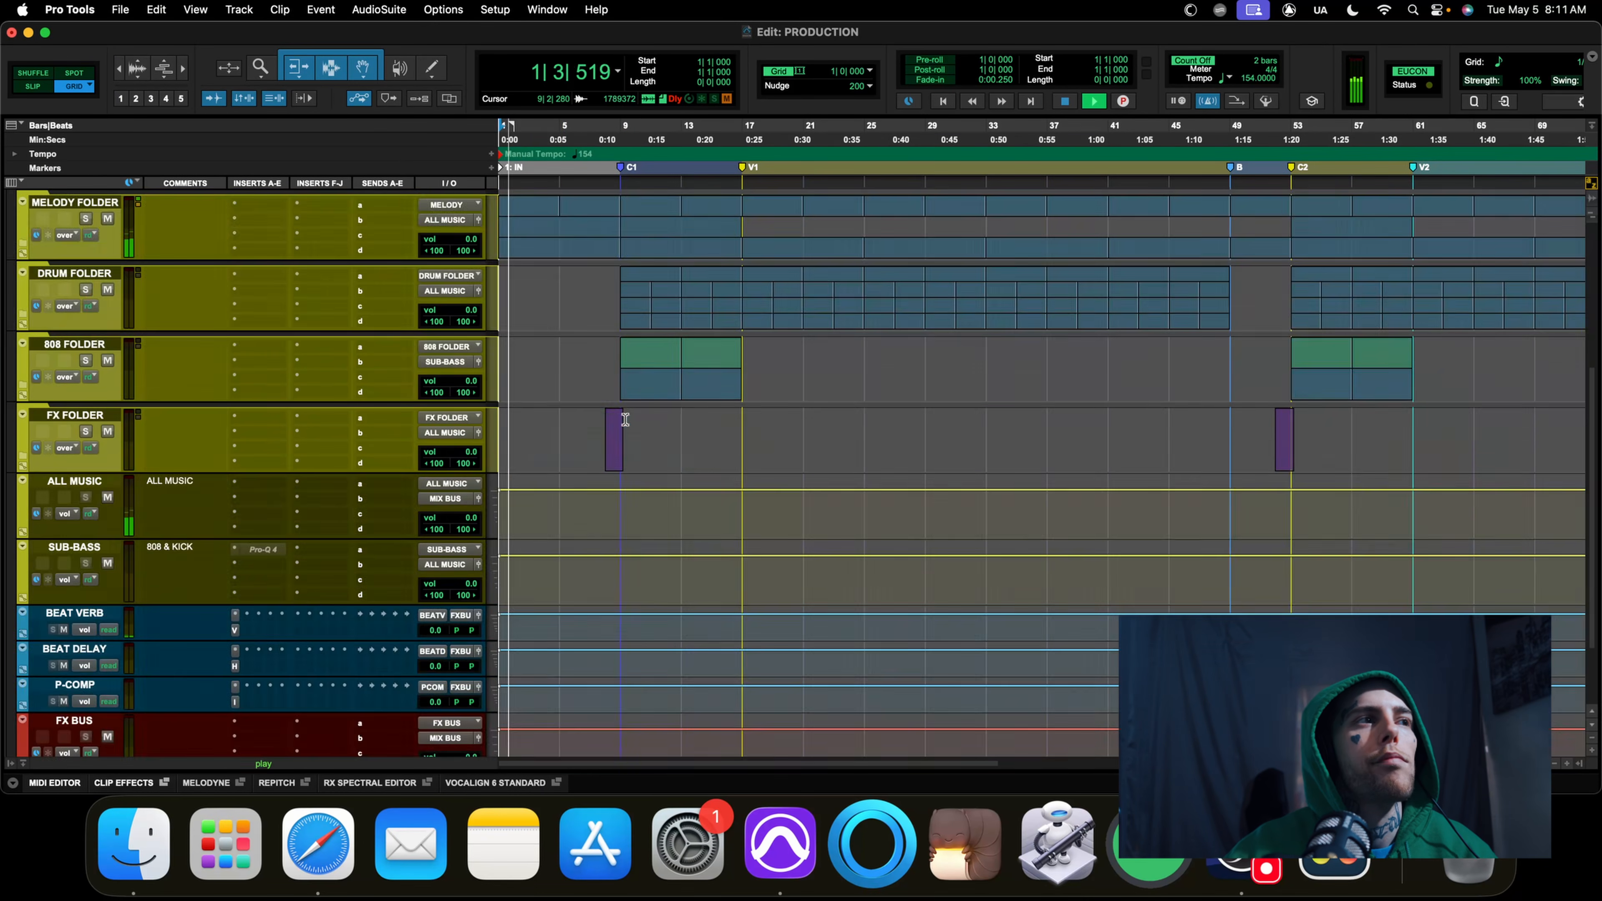
scroll(623, 420, "up", 10)
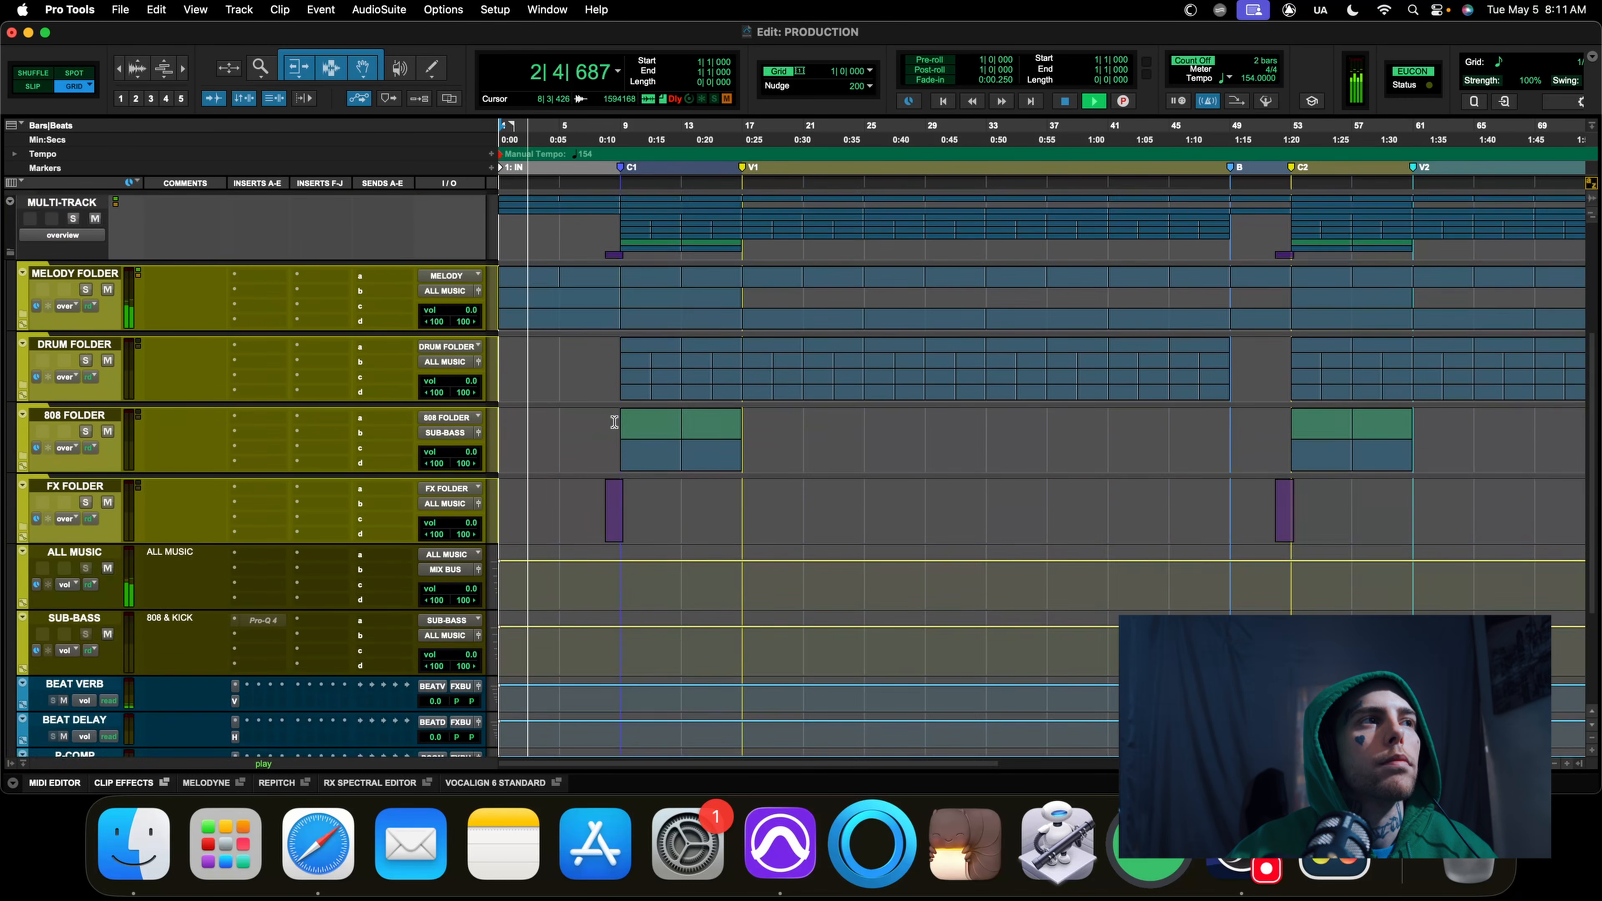
scroll(586, 400, "up", 1)
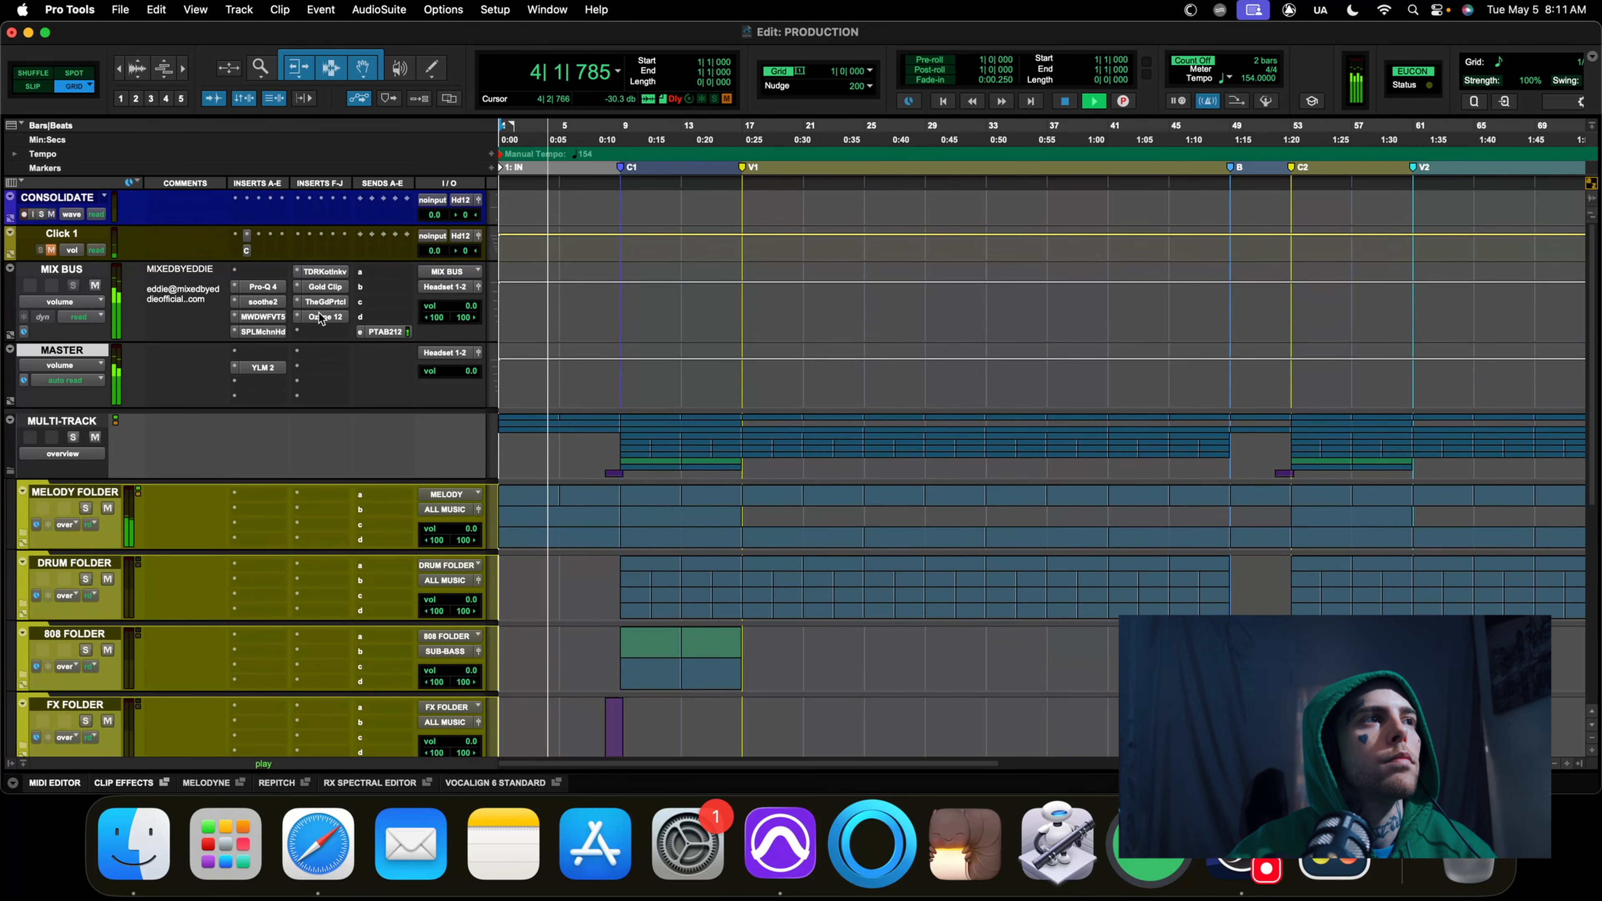
key("r")
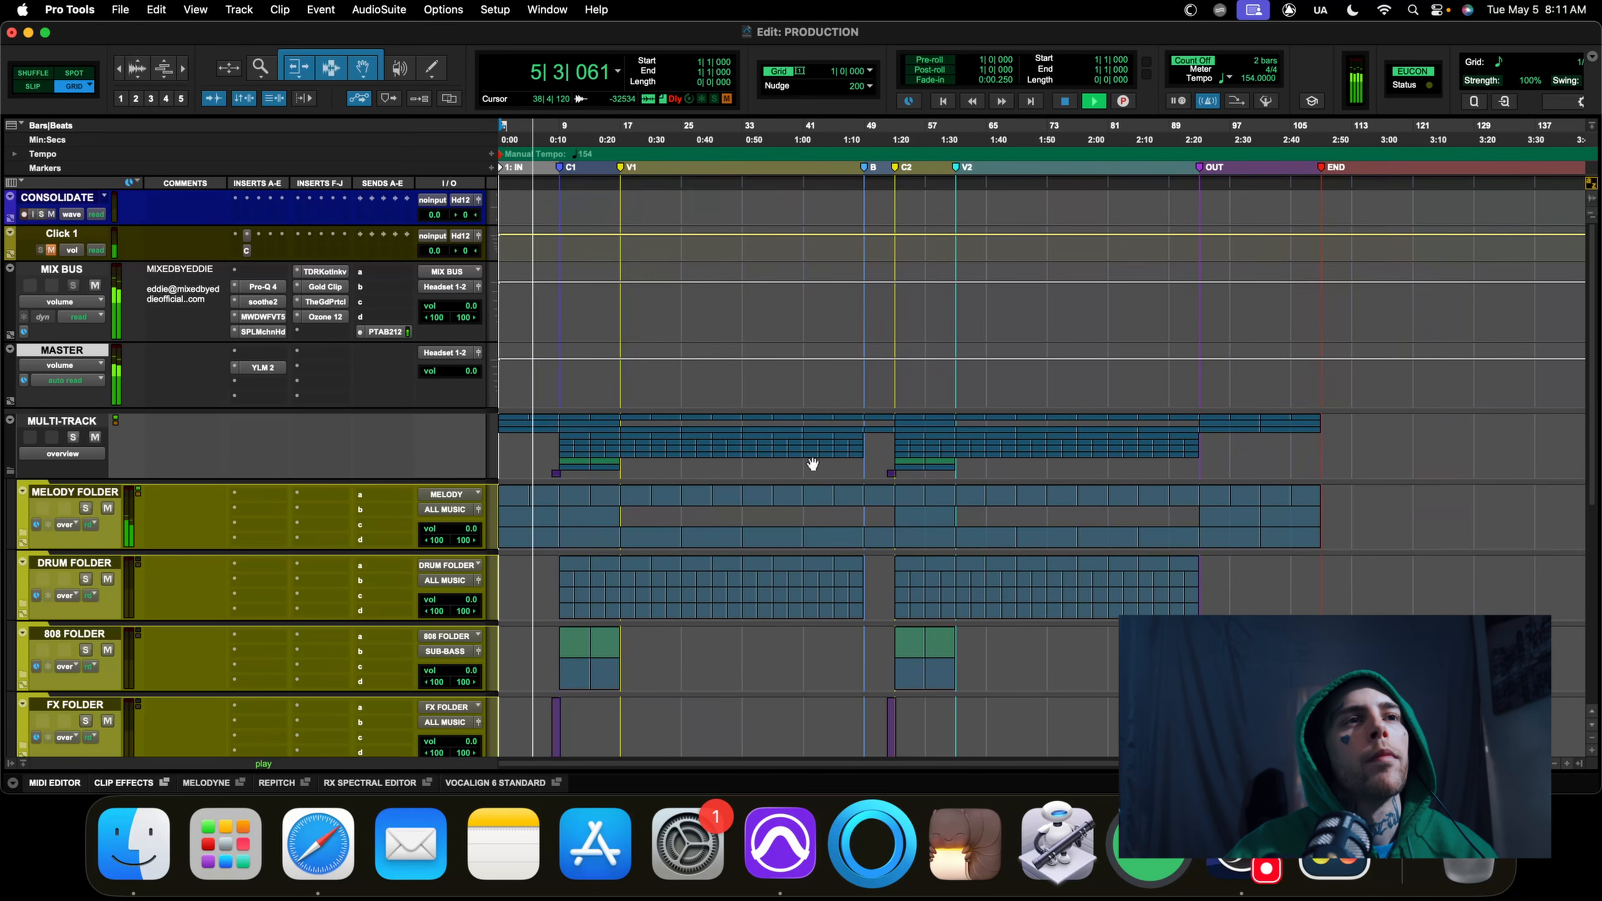
left_click_drag(1314, 513, 447, 501)
key("p")
key("p")
key("p")
key("p")
key("p")
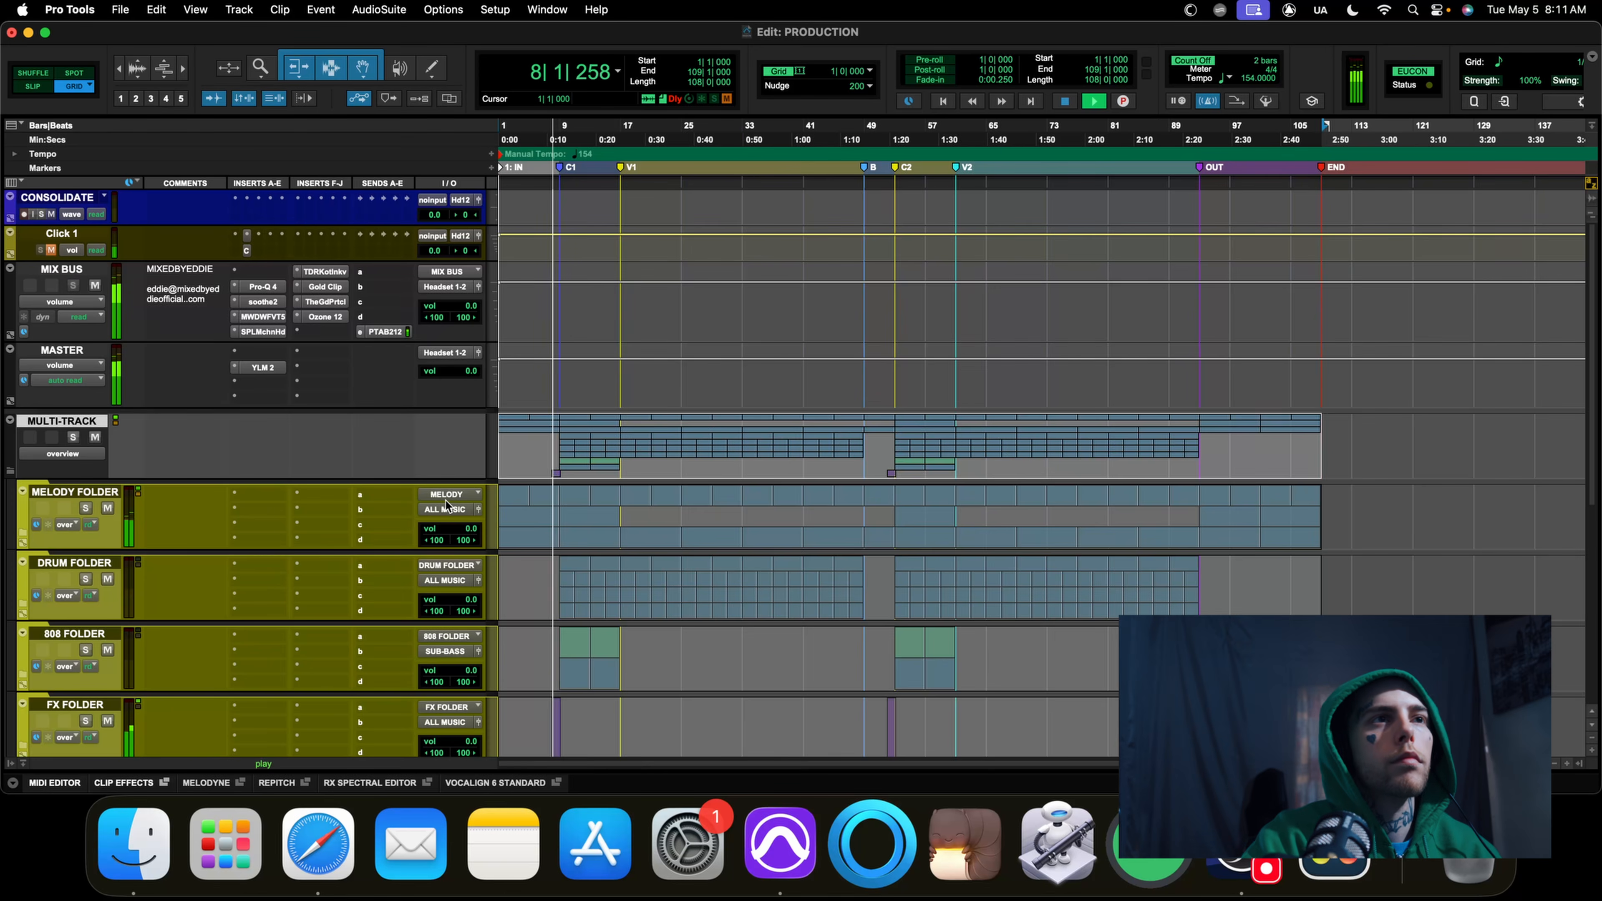
key("alt+shift+3")
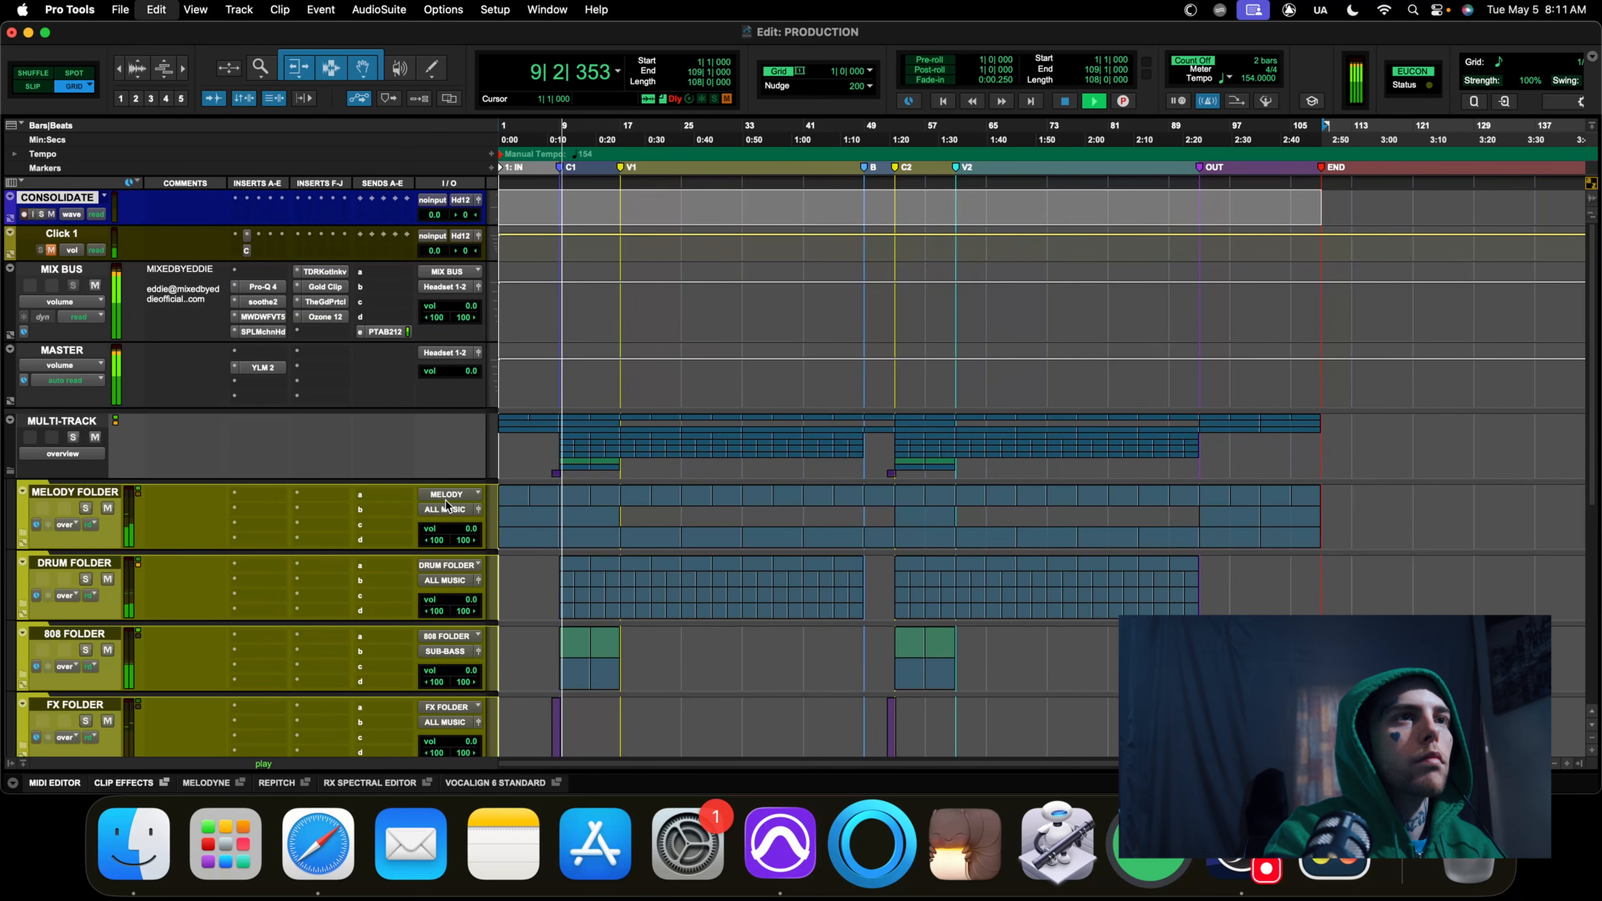